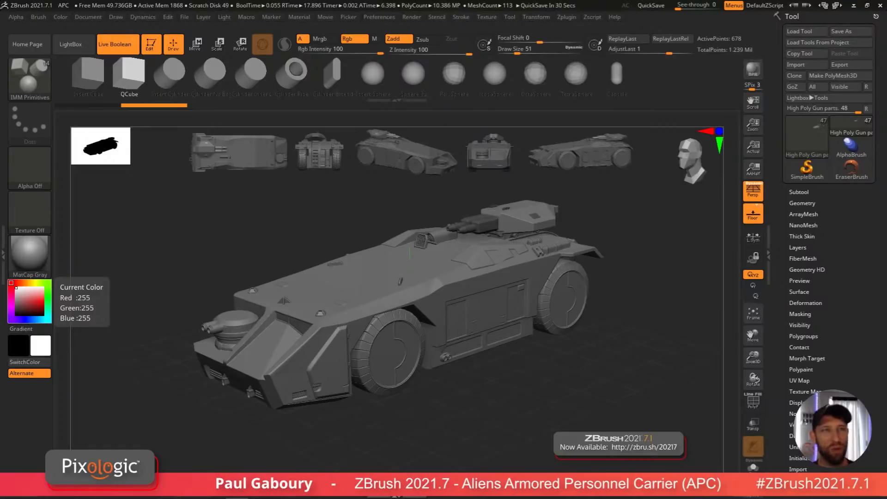
Step: Orbit around the finished APC model to inspect it from several angles
drag(519, 405, 519, 400)
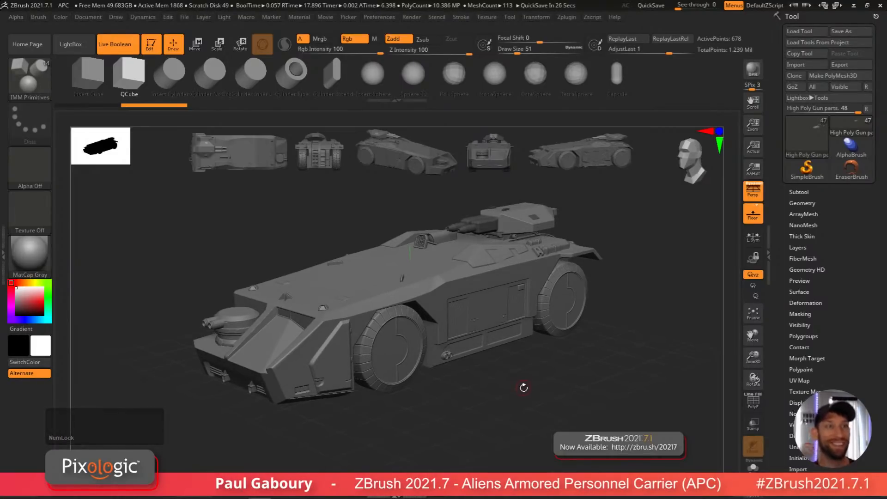
mouse_move(527, 382)
right_down()
mouse_move(523, 397)
mouse_move(520, 370)
mouse_move(534, 372)
mouse_move(532, 385)
mouse_move(523, 380)
right_up()
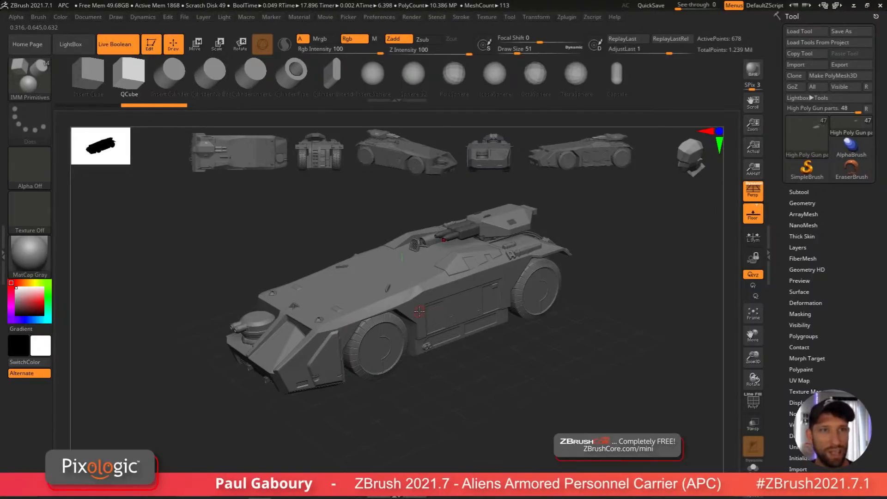
click(510, 369)
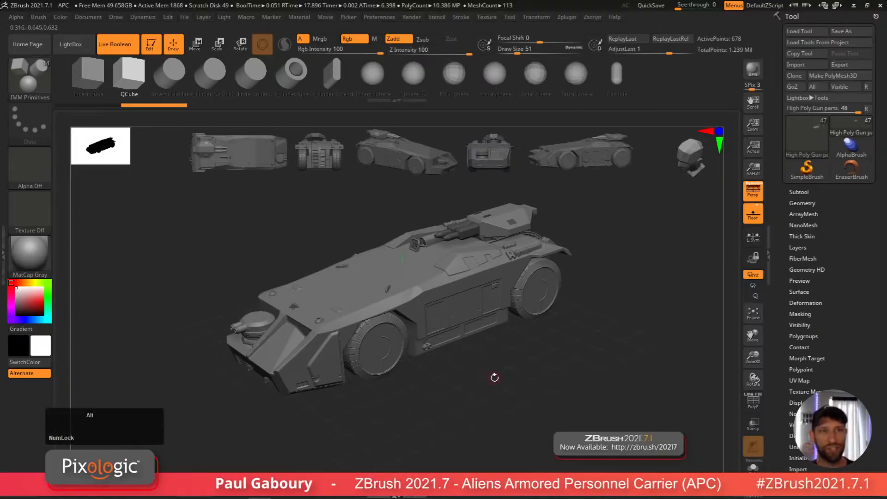
alt+right_drag(493, 374, 506, 385)
alt+right_drag(506, 385, 519, 380)
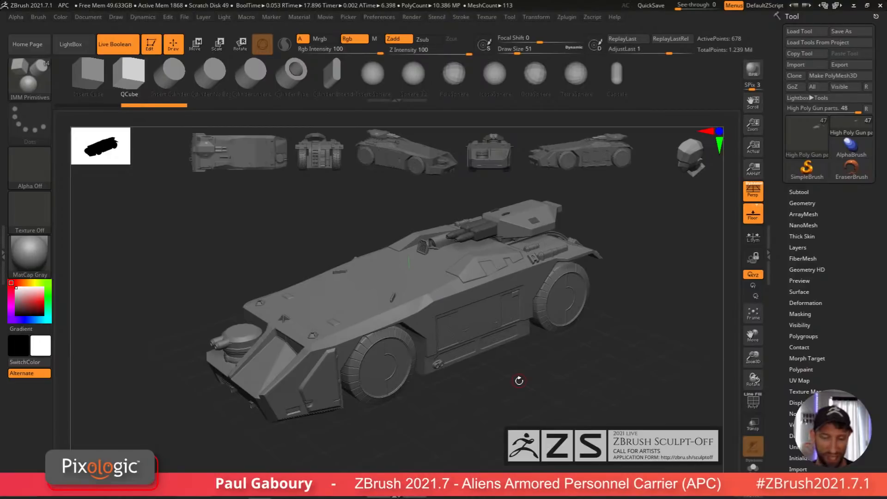
click(514, 381)
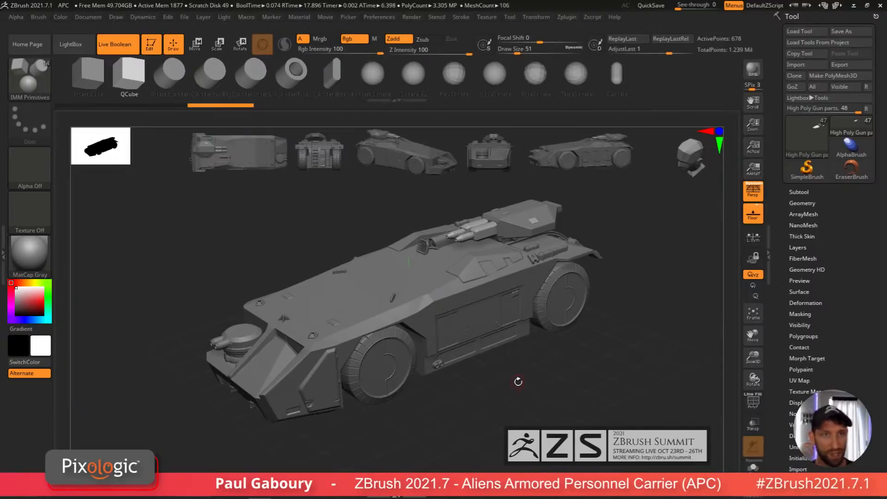
right_drag(512, 389, 552, 381)
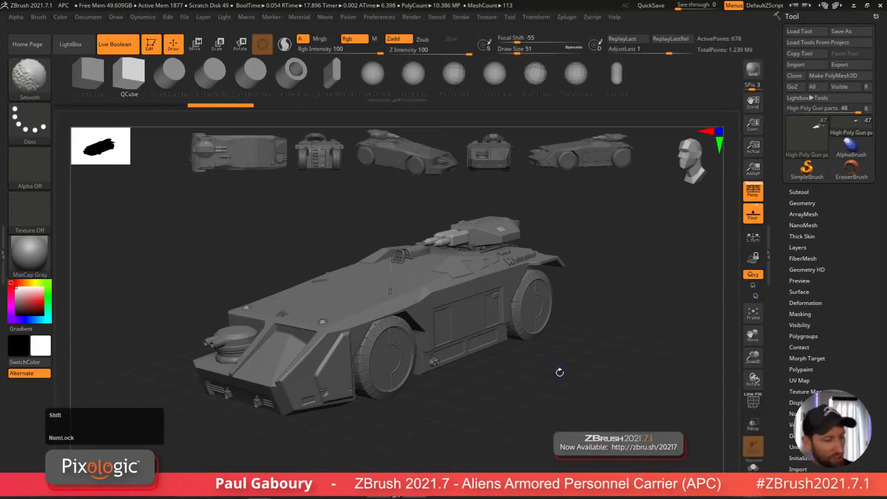
Step: Preview the APC model's full high-poly detail and return to the working display
key(shift+r)
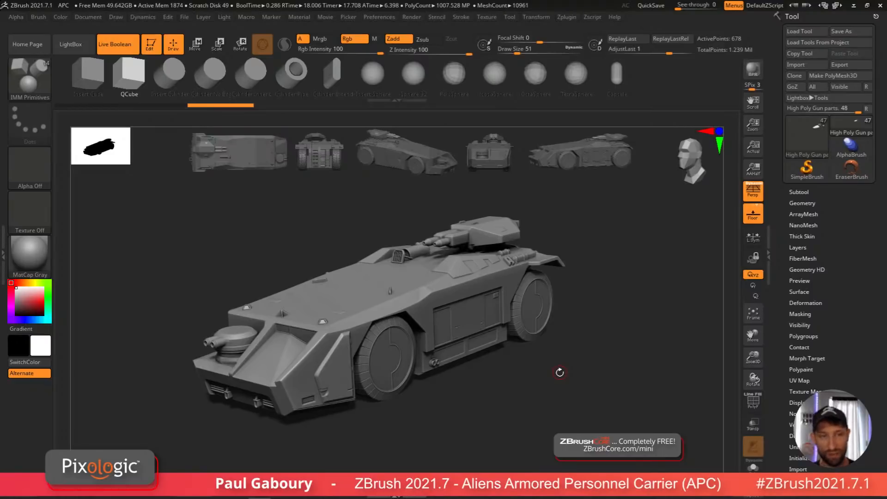
click(569, 357)
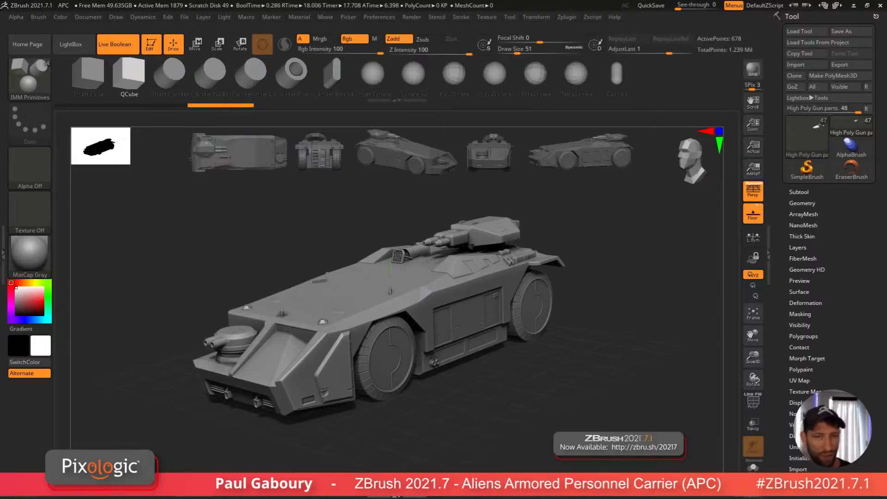
right_click(397, 295)
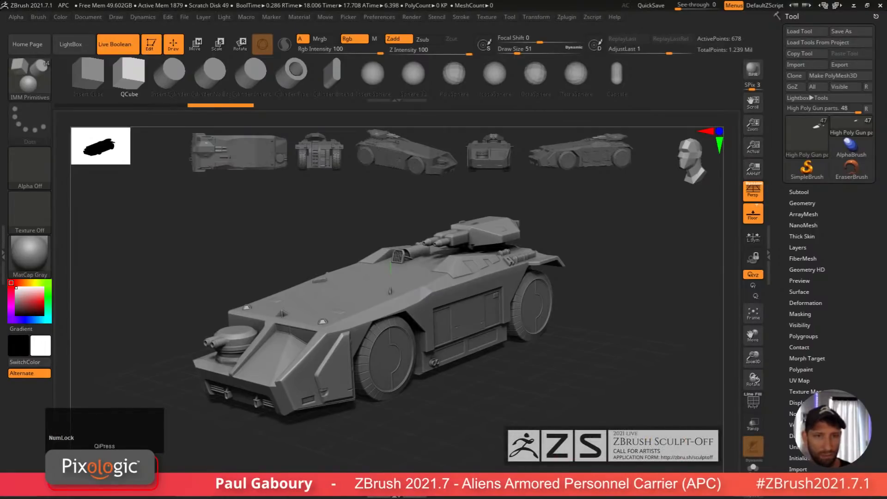
click(580, 370)
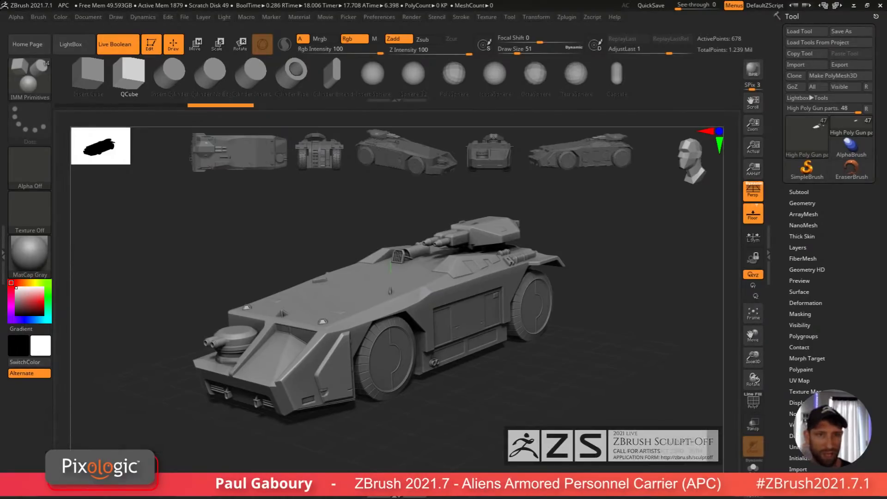
right_click(103, 464)
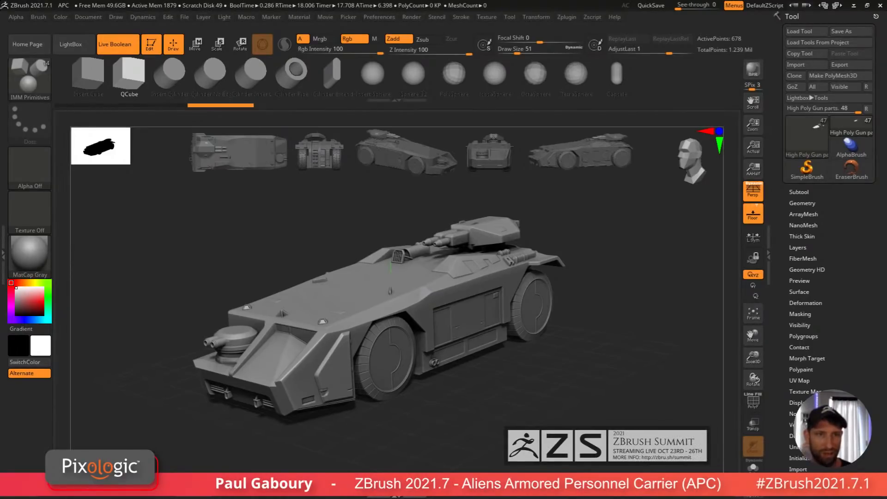
click(570, 356)
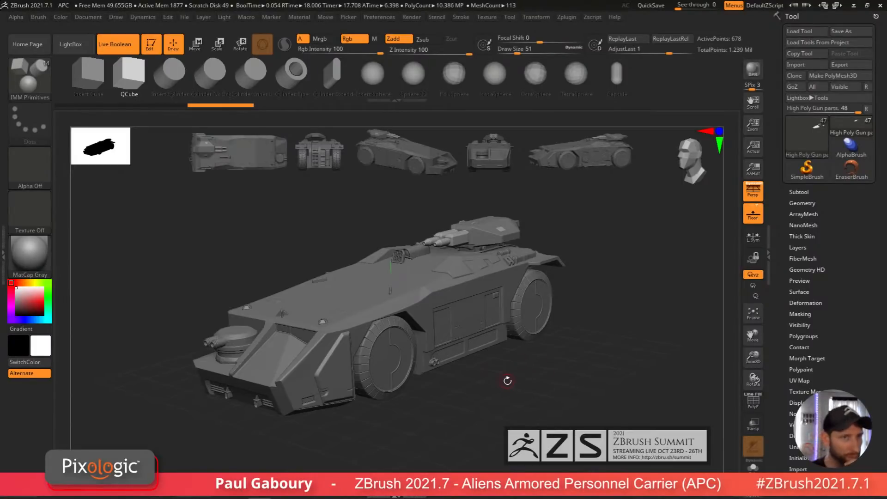
Step: Enlarge the model's navigation thumbnail while orbiting the APC
mouse_move(503, 383)
mouse_down()
mouse_move(489, 389)
mouse_move(566, 390)
mouse_move(502, 392)
mouse_up()
drag(126, 161, 300, 284)
shift+drag(494, 403, 524, 385)
drag(483, 422, 508, 385)
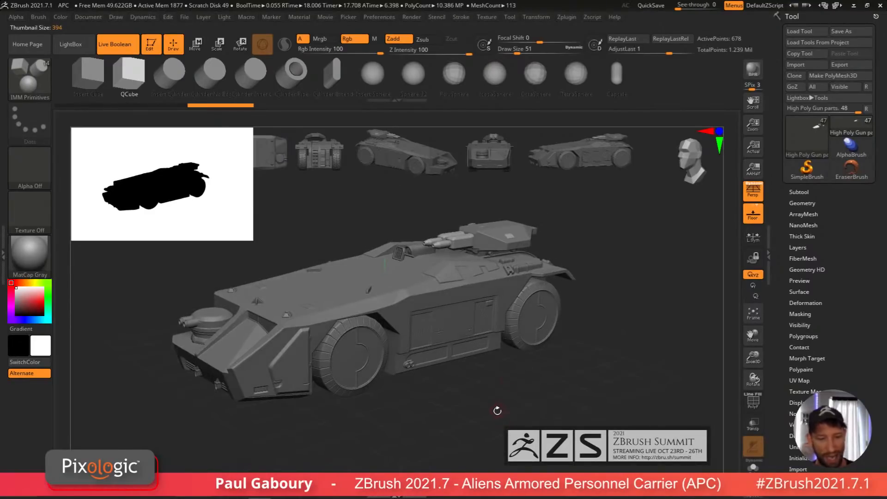
drag(249, 238, 169, 196)
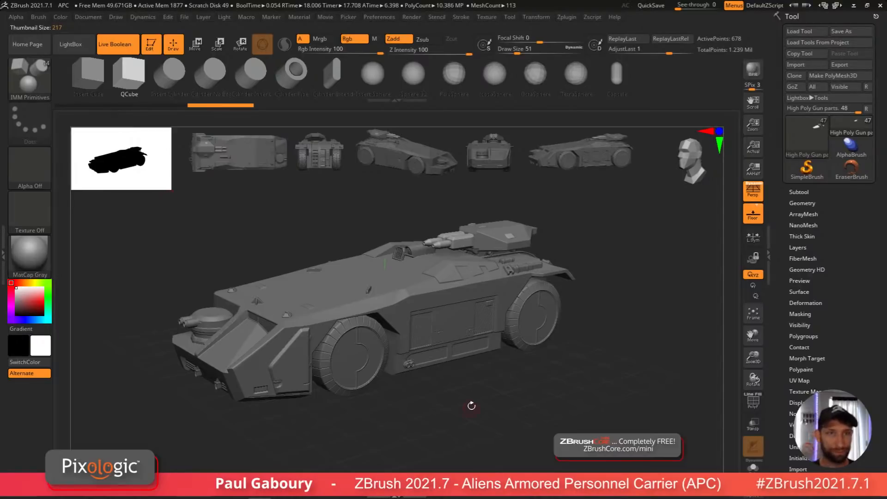
mouse_move(482, 409)
shift+mouse_down()
mouse_move(494, 419)
mouse_move(493, 402)
mouse_move(484, 401)
shift+mouse_up()
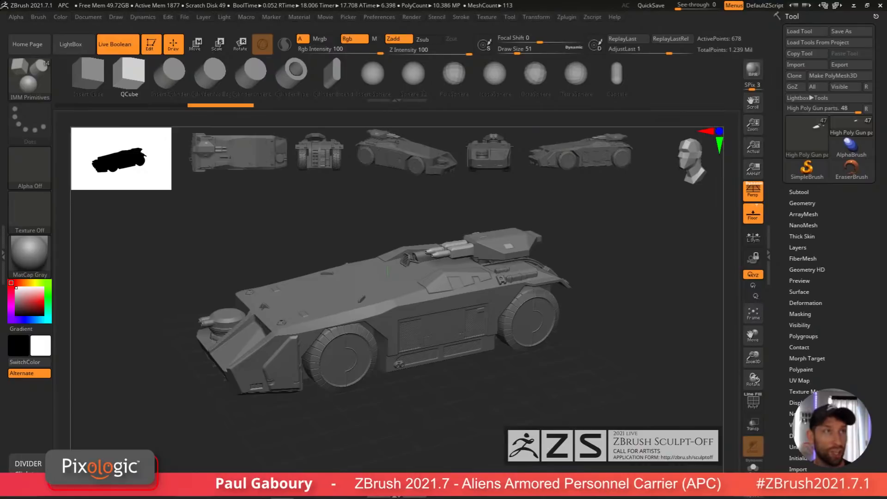
Step: Switch to the browser, examine the sample blueprint images of Alien: The Blueprints, then close the browser
drag(0, 77, 314, 30)
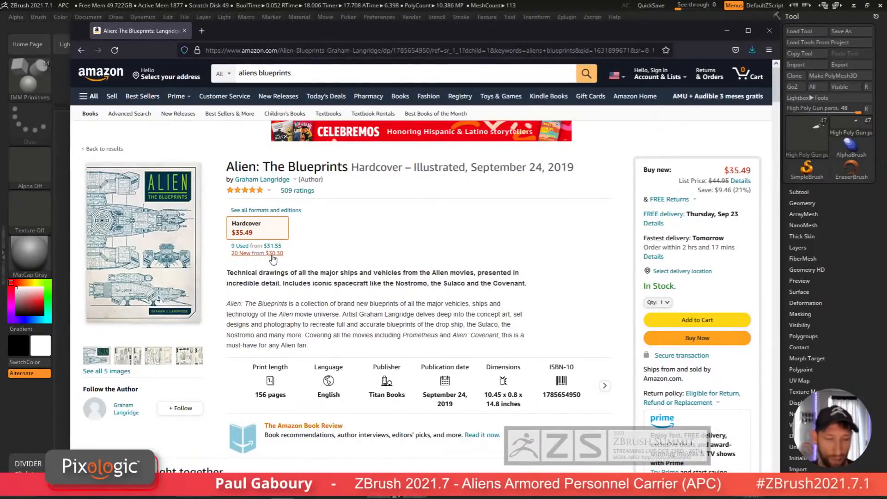
click(194, 363)
click(573, 175)
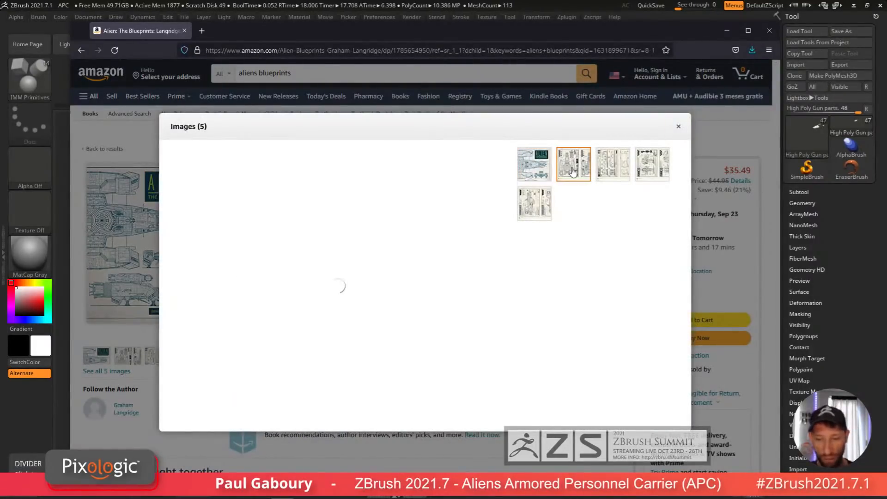
click(619, 175)
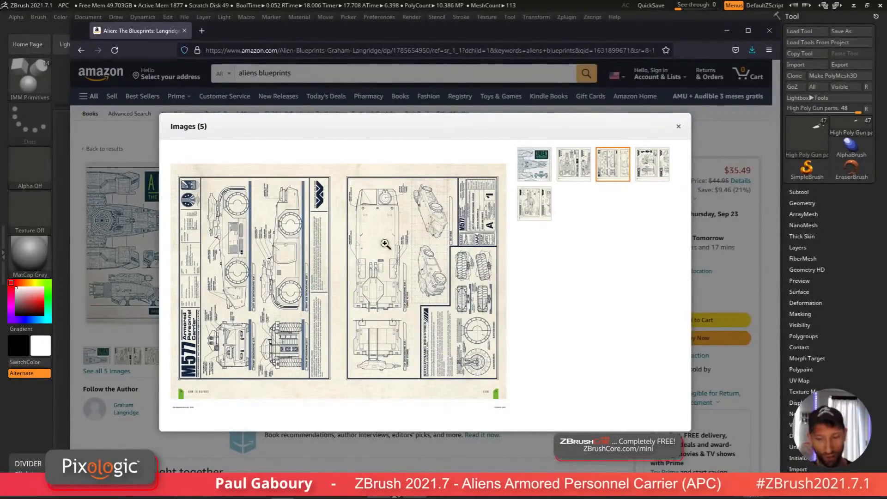
click(651, 170)
click(534, 210)
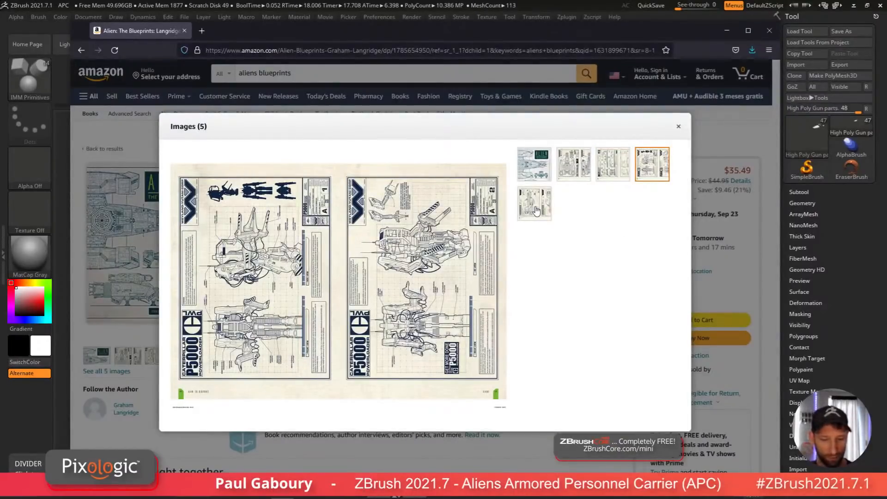
click(678, 126)
click(460, 51)
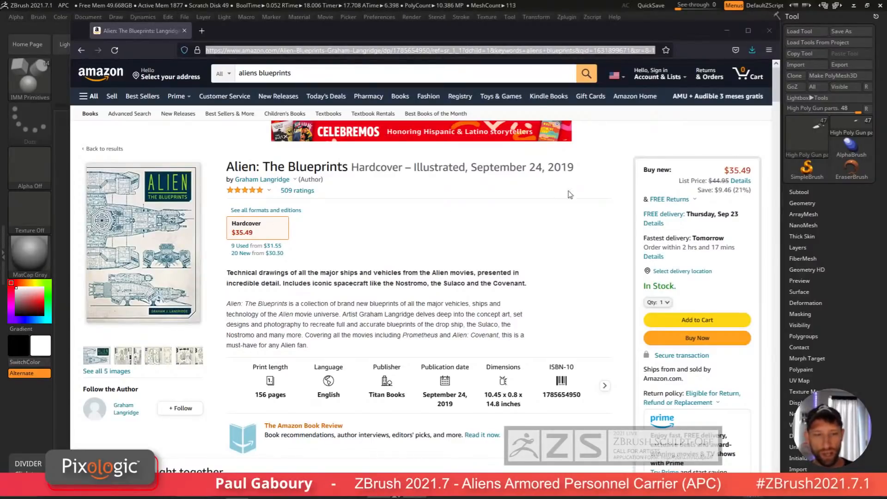
drag(666, 35, 633, 38)
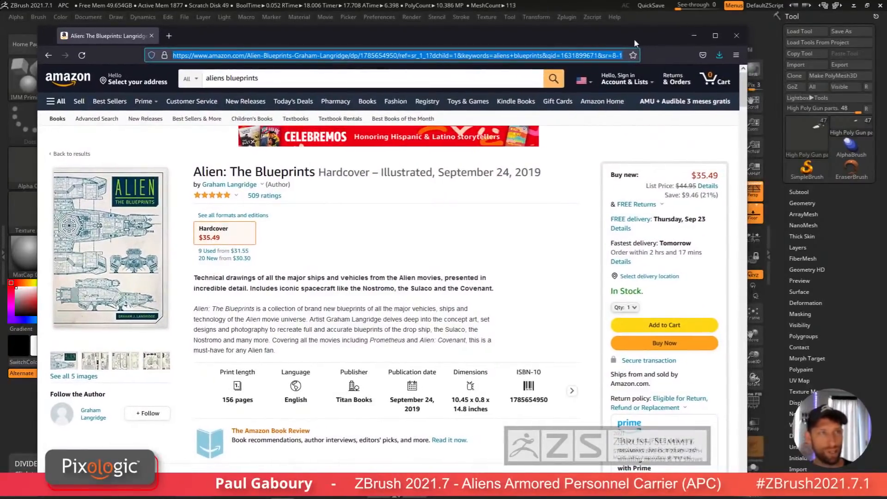
click(737, 40)
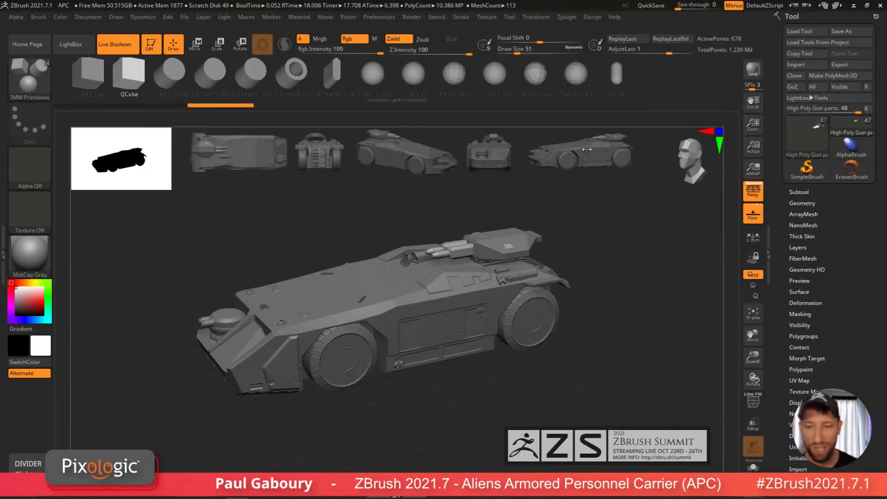
Step: Review the APC blueprint images loaded in the texture library
click(486, 17)
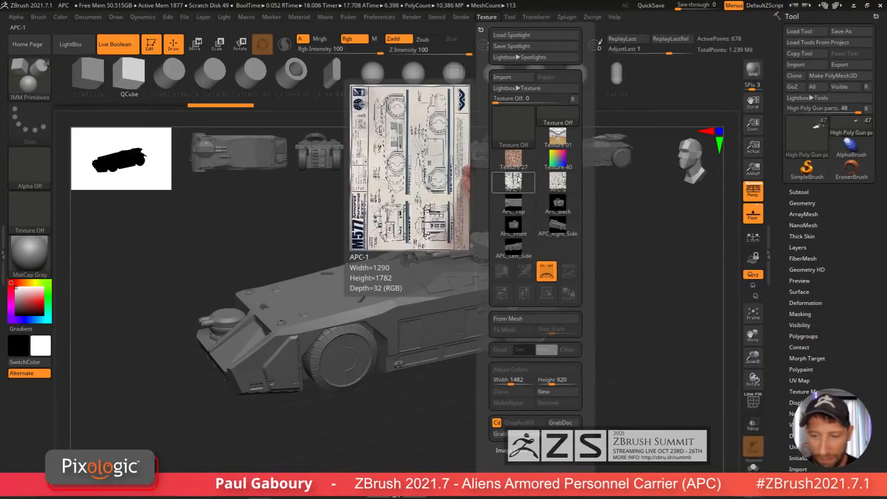
mouse_move(527, 188)
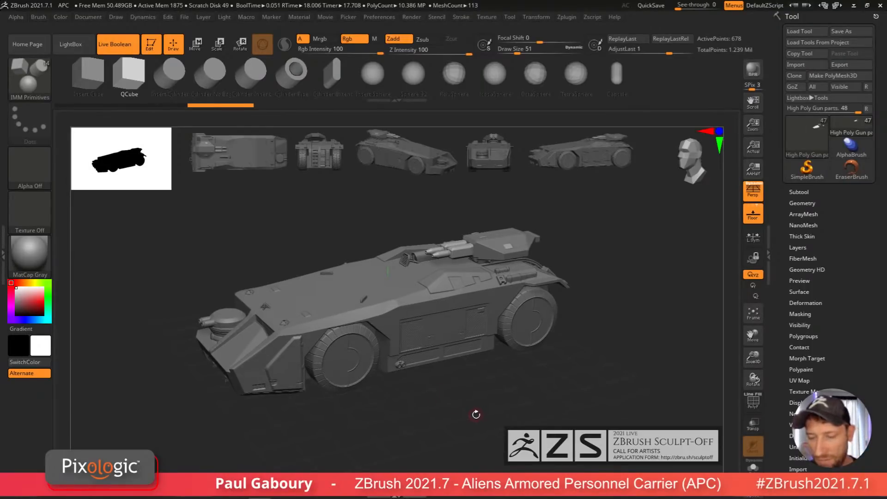
Step: Load a Cube3D tool, convert it to a PolyMesh3D and turn on the polyframe display
click(806, 134)
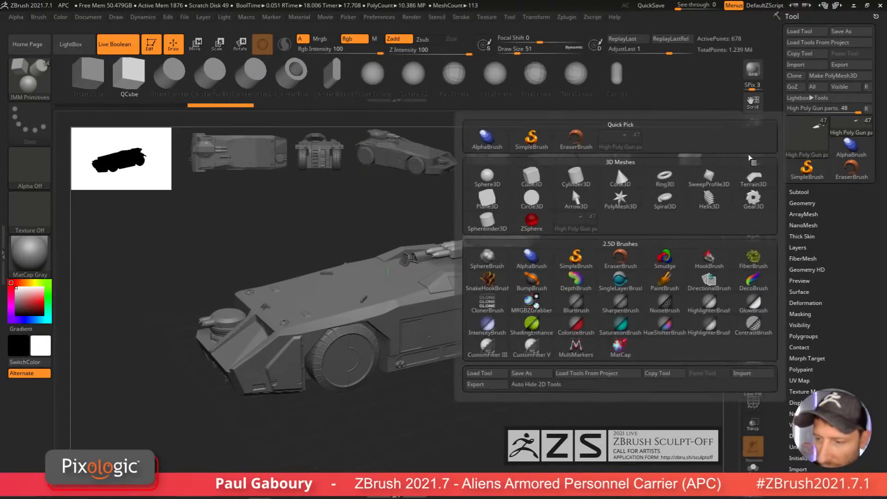
click(572, 188)
key(ctrl+shift+p)
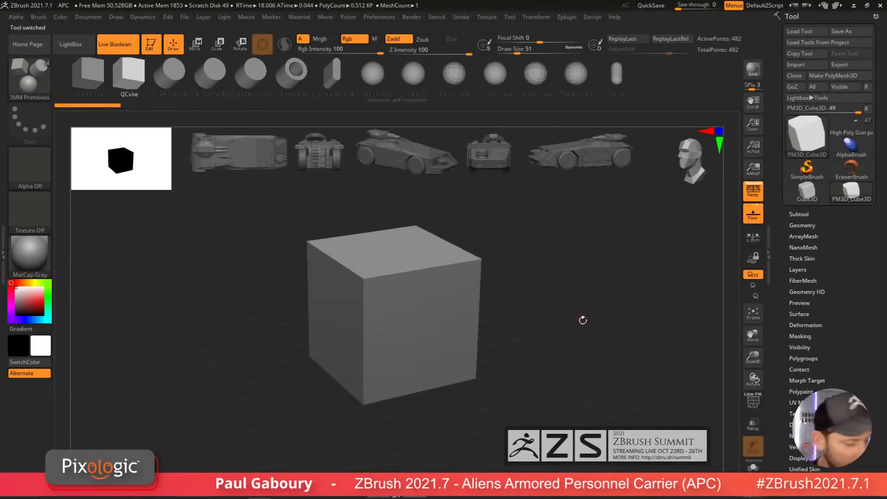
key(shift+f)
drag(554, 360, 517, 360)
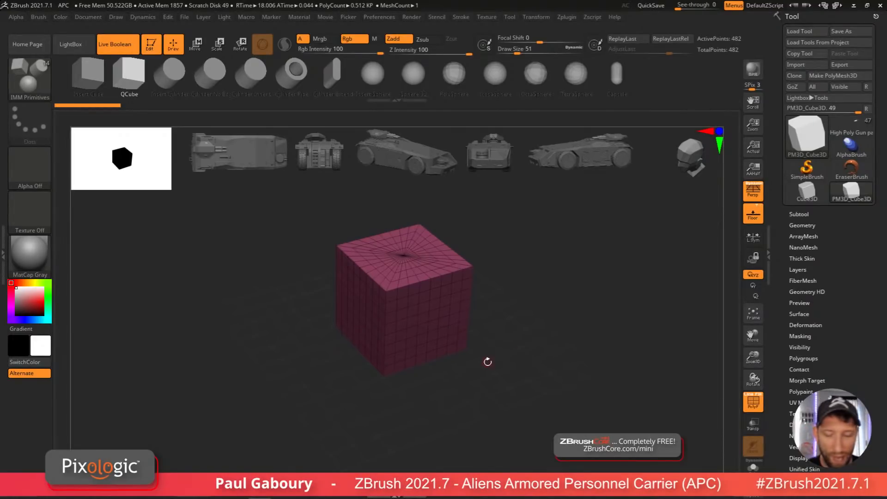
Step: Switch to the Move gizmo and apply the Gizmo3D cube primitive deformer to the mesh
key(w)
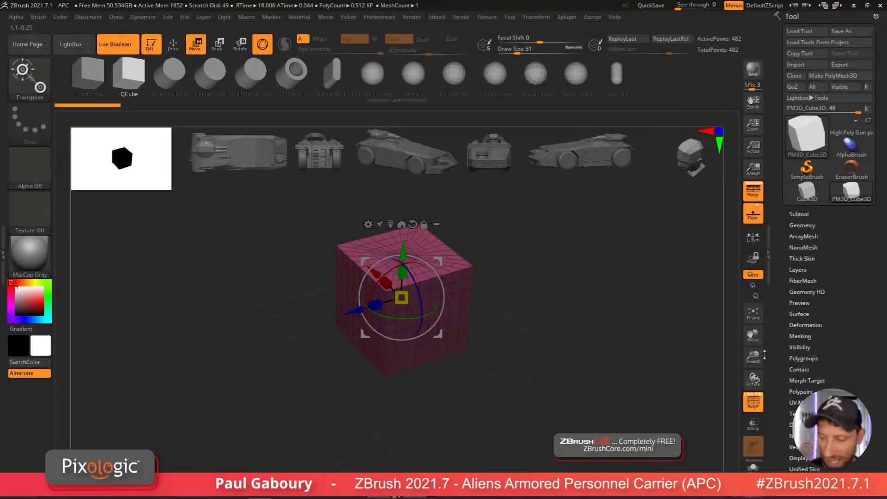
scroll(810, 359, down, 5)
click(799, 343)
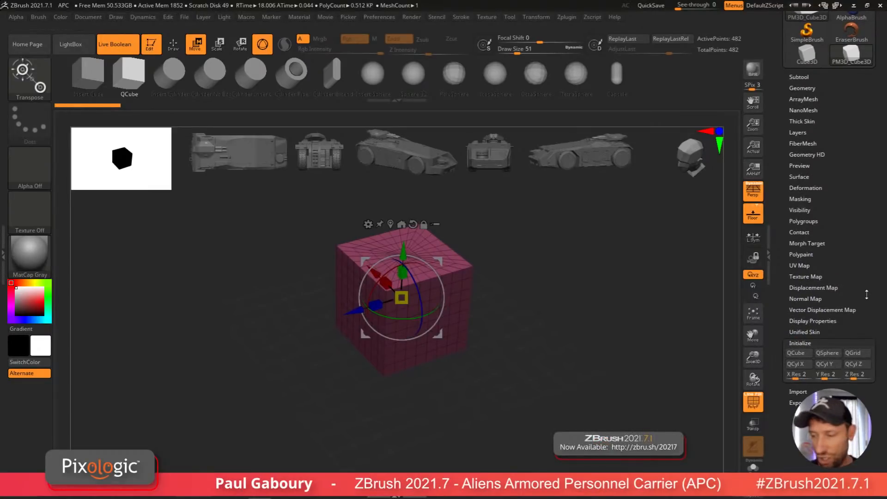
scroll(831, 368, down, 2)
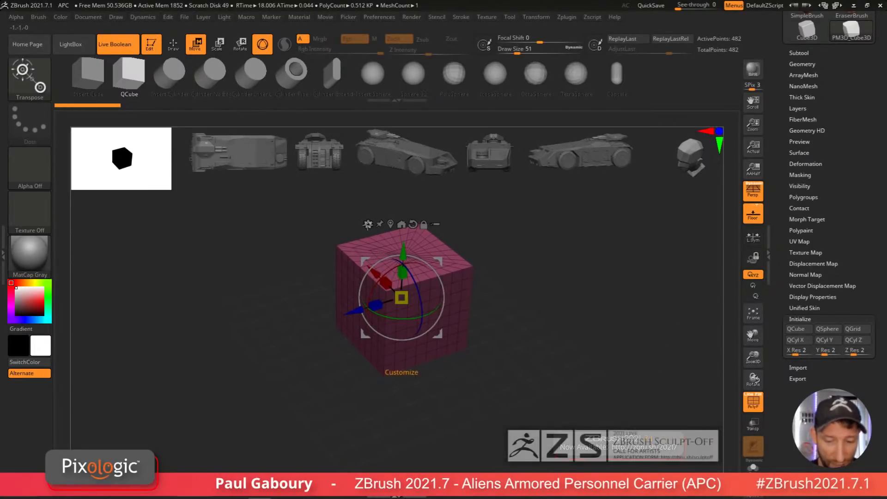
click(368, 224)
click(467, 228)
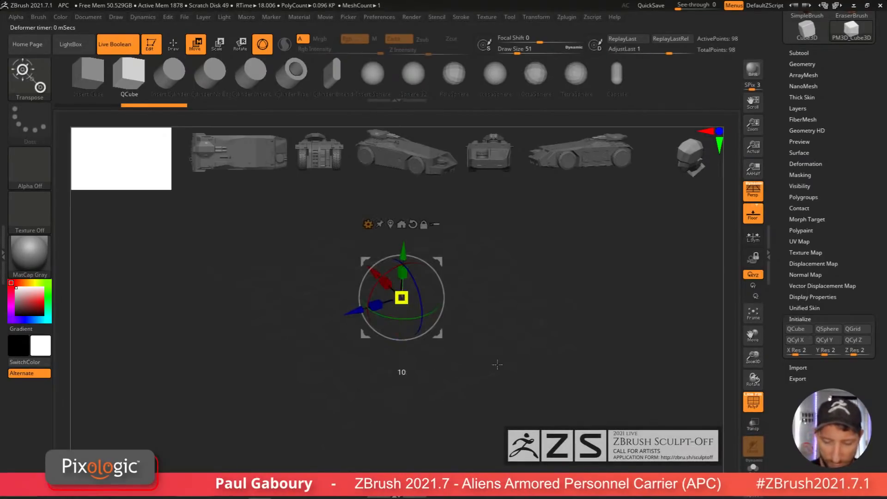
drag(401, 297, 479, 369)
right_click(479, 369)
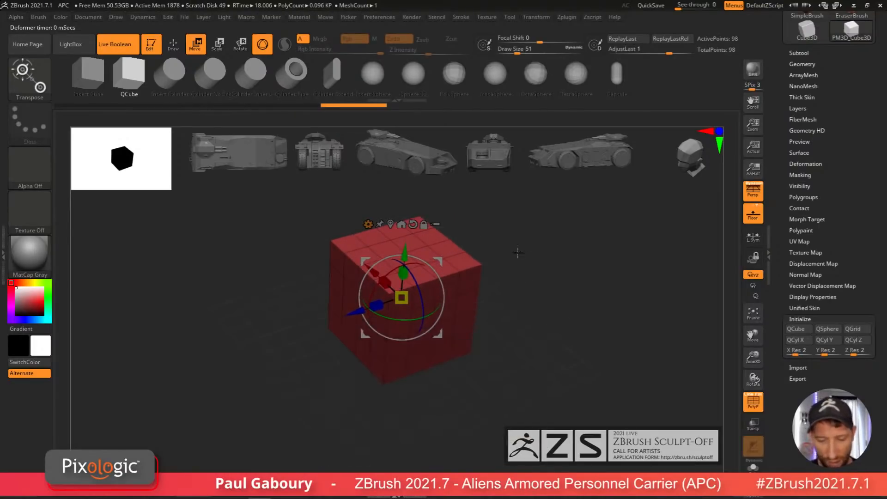
Step: Reduce the cube primitive's divisions to a single face per side and return to draw mode
mouse_move(329, 250)
drag(329, 250, 331, 214)
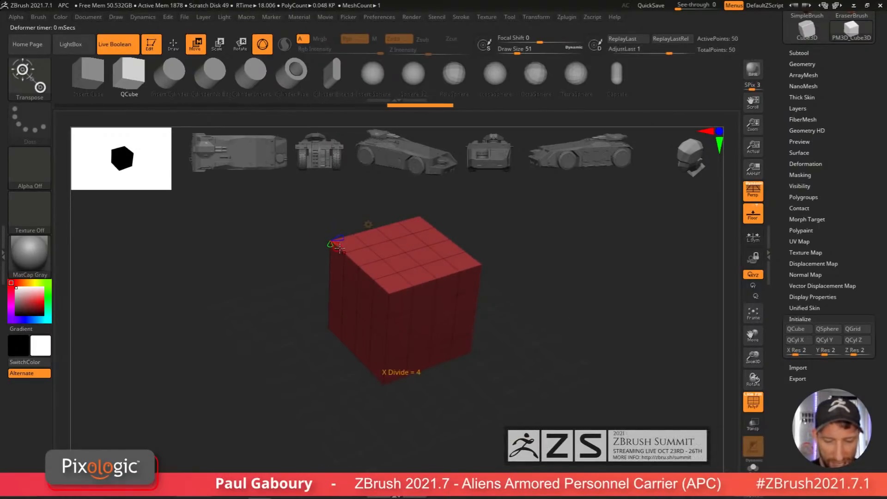
drag(339, 248, 401, 369)
mouse_move(518, 382)
alt+right_down()
mouse_move(519, 405)
mouse_move(527, 386)
alt+right_up()
right_click(527, 386)
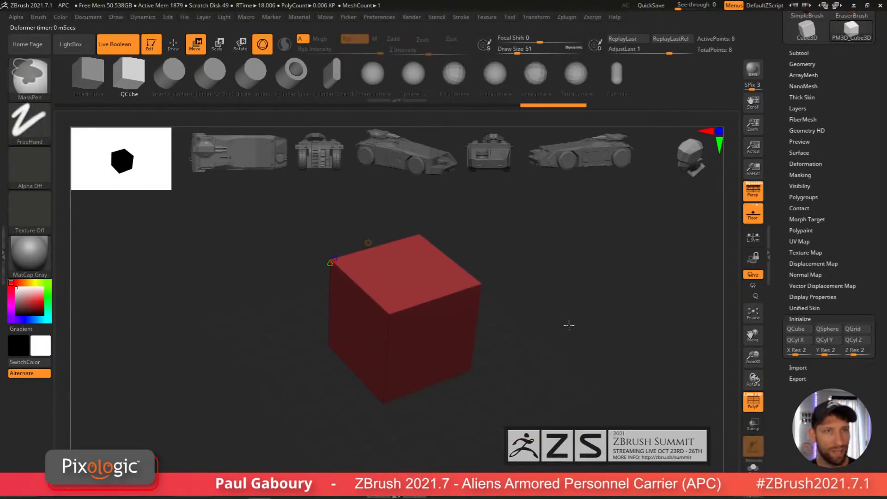
mouse_move(569, 323)
mouse_down()
mouse_move(540, 336)
mouse_move(543, 329)
mouse_up()
key(q)
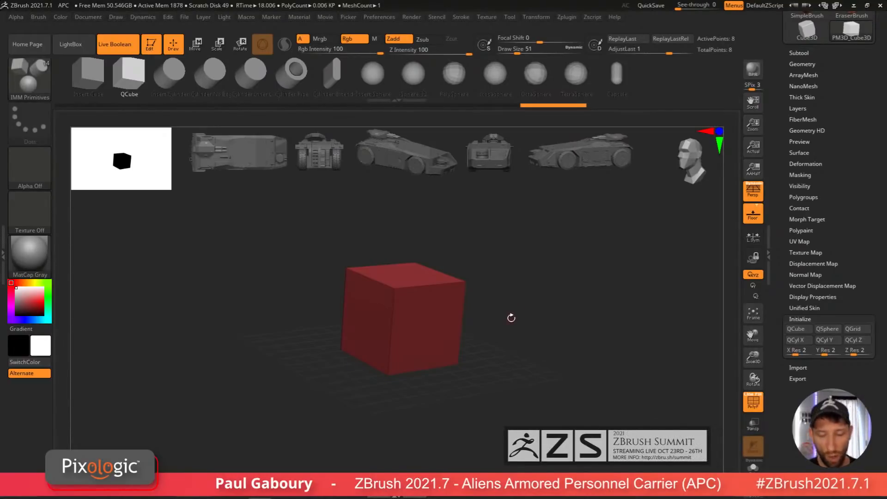
Step: Turn off Live Boolean and disable perspective distortion in the Draw settings
click(115, 44)
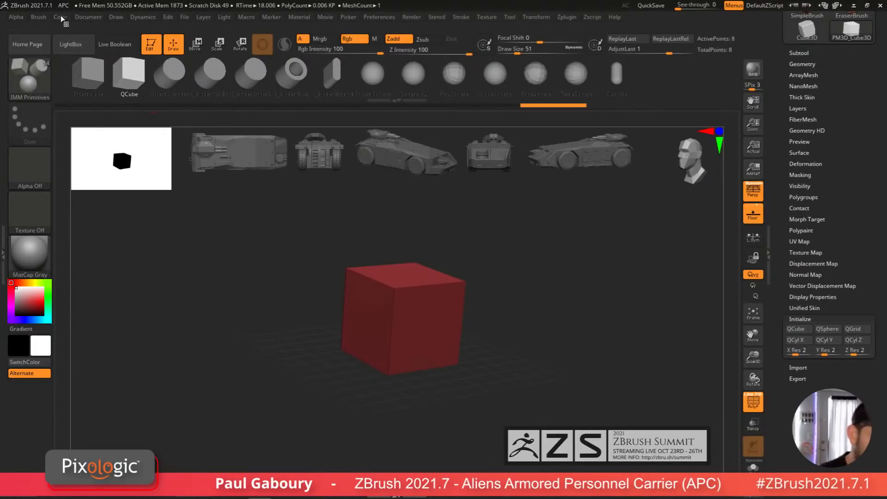
click(116, 17)
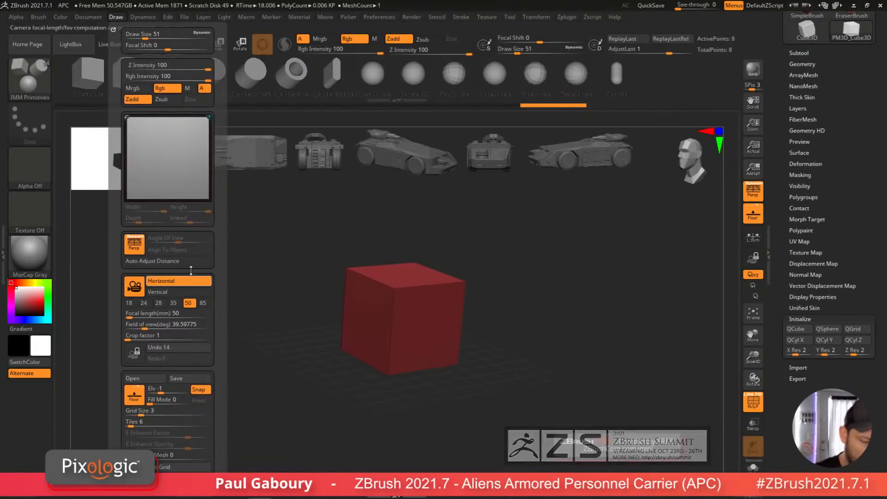
click(136, 249)
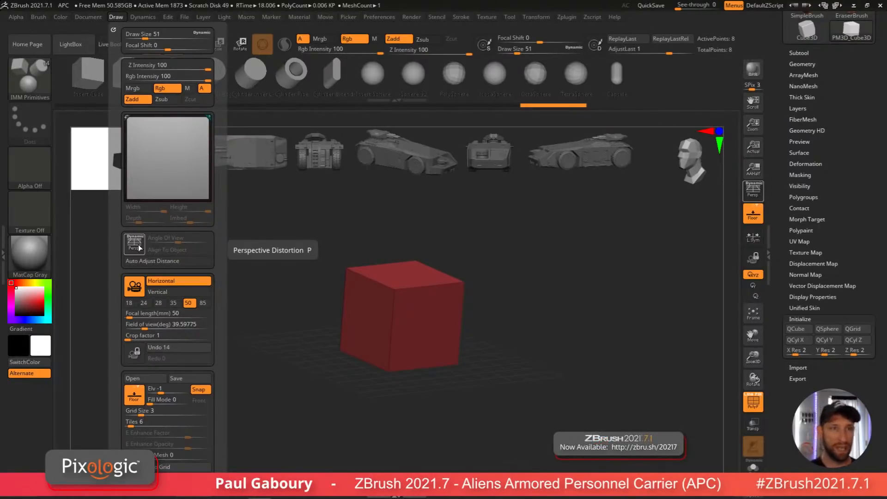
Step: Enable the Up-Down floor grid map and assign the APC-2 blueprint image to it
mouse_move(217, 373)
mouse_down()
mouse_move(216, 299)
mouse_move(216, 312)
mouse_up()
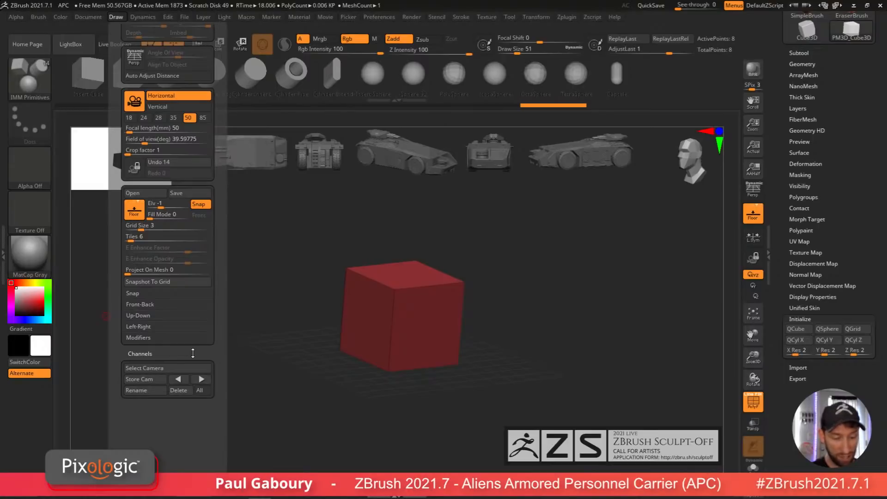
click(144, 316)
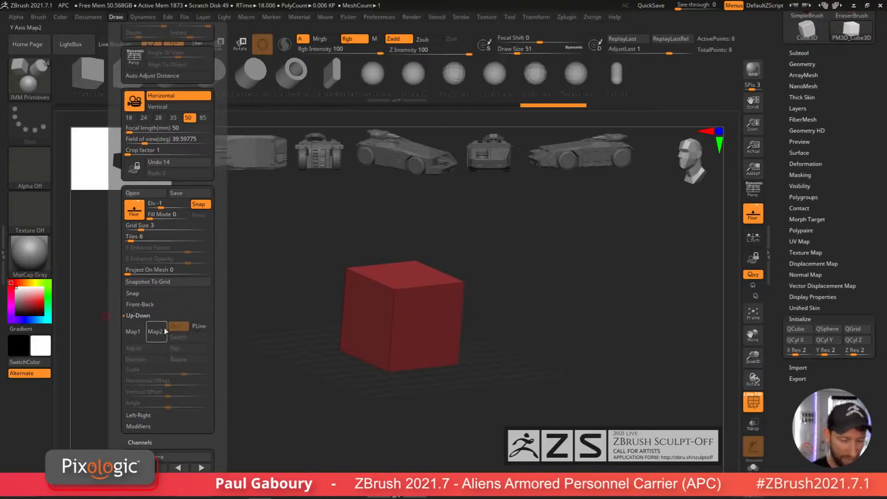
click(134, 332)
mouse_move(380, 285)
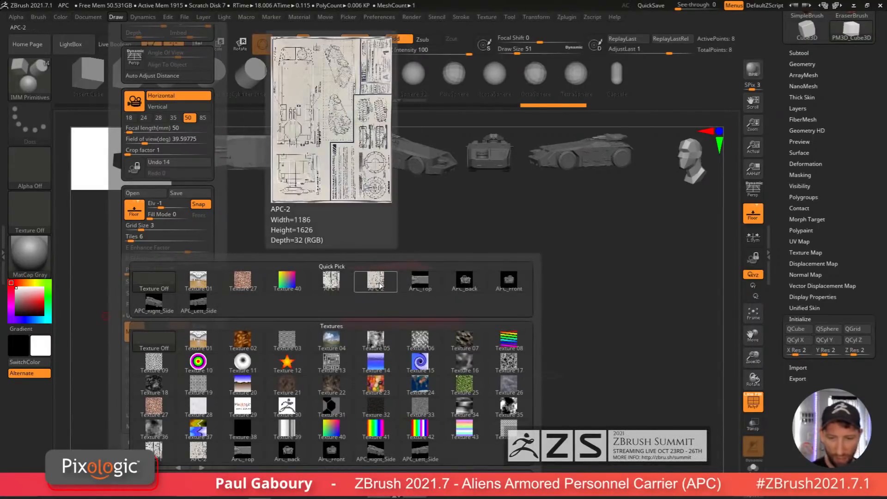
click(379, 285)
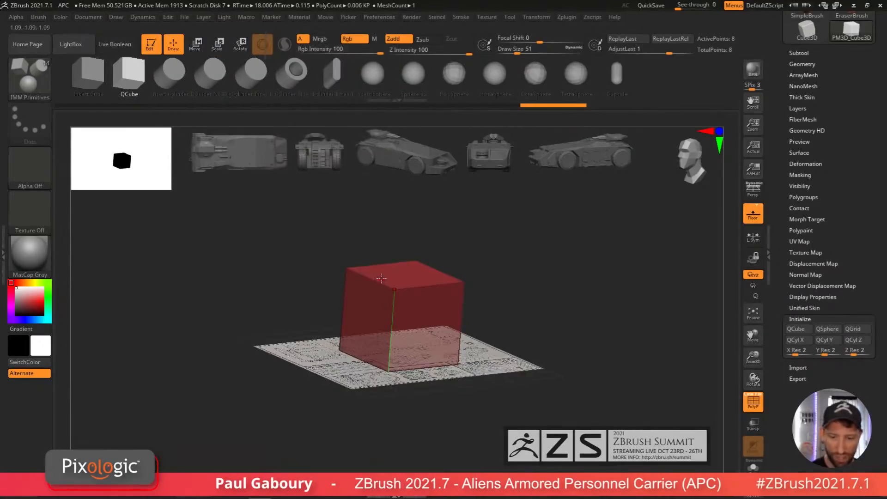
Step: Enable the Front-Back grid and assign the APC-1 blueprint image as its map
drag(529, 322, 523, 384)
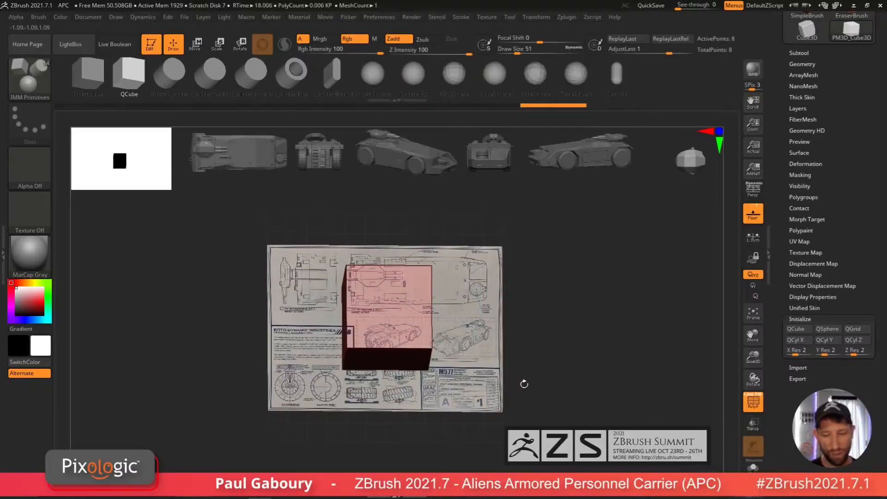
mouse_move(548, 340)
shift+mouse_down()
mouse_move(528, 392)
mouse_move(535, 310)
mouse_move(550, 319)
mouse_move(531, 325)
mouse_move(546, 379)
mouse_move(538, 368)
shift+mouse_up()
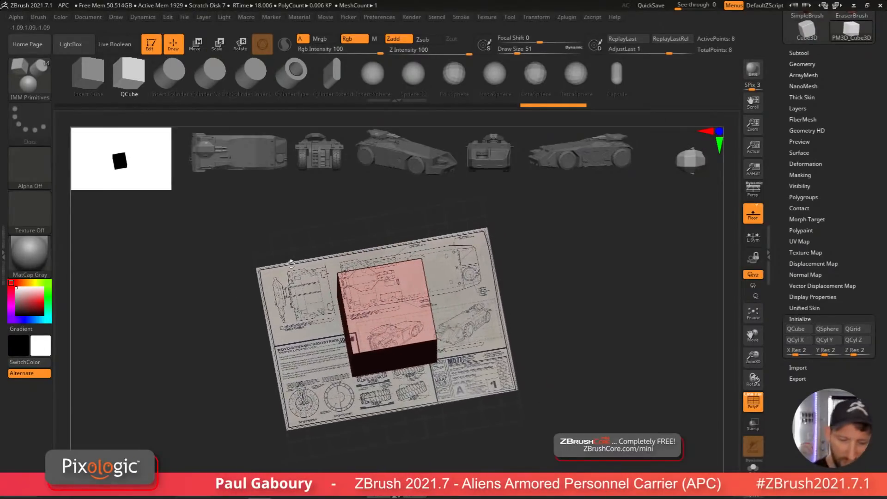
click(116, 17)
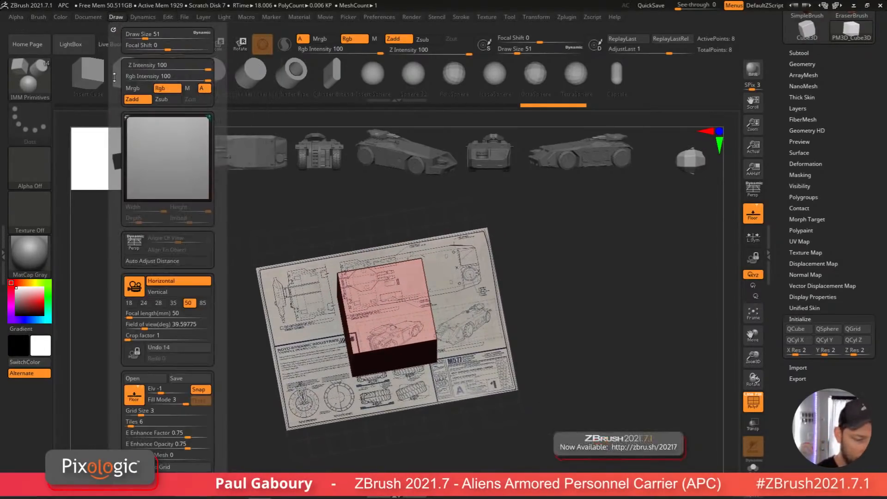
scroll(184, 370, down, 5)
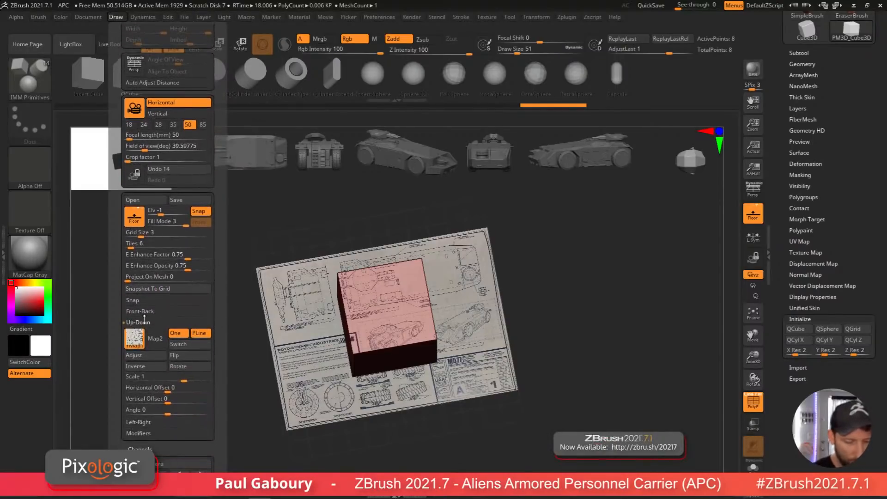
click(148, 311)
click(134, 331)
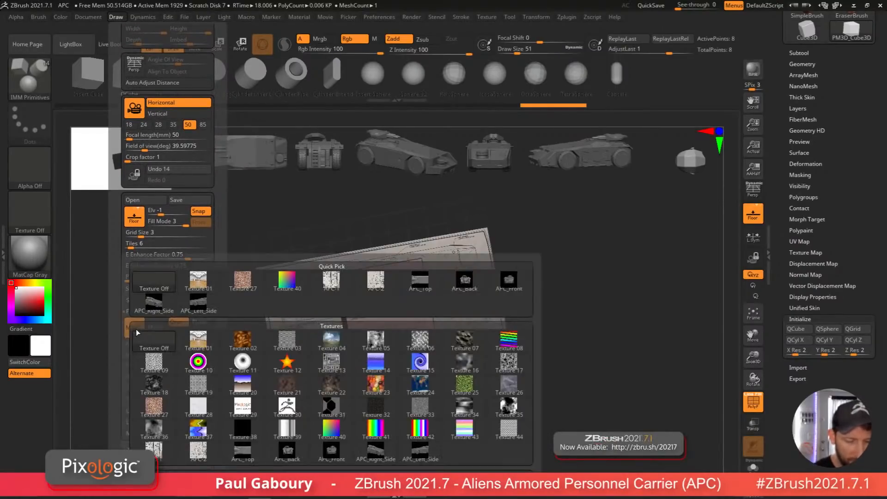
click(325, 288)
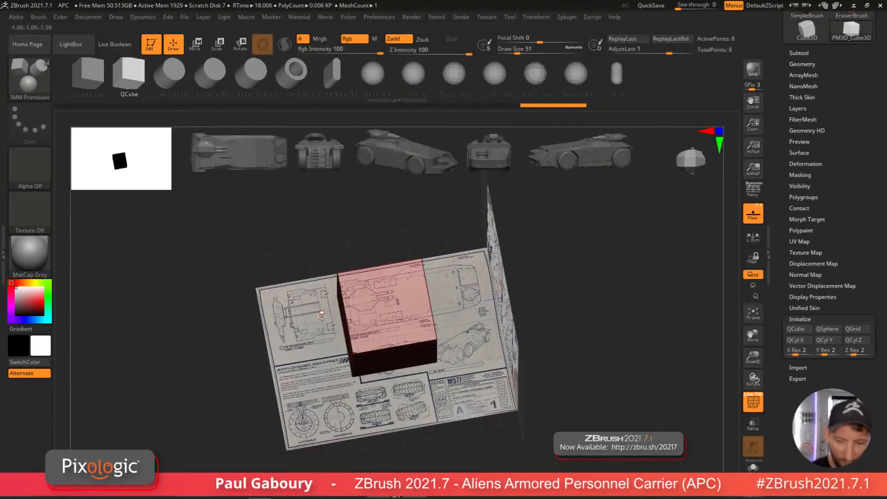
Step: Enable the Left-Right grid and assign the APC-1 blueprint image as its map
drag(426, 422, 333, 318)
click(118, 18)
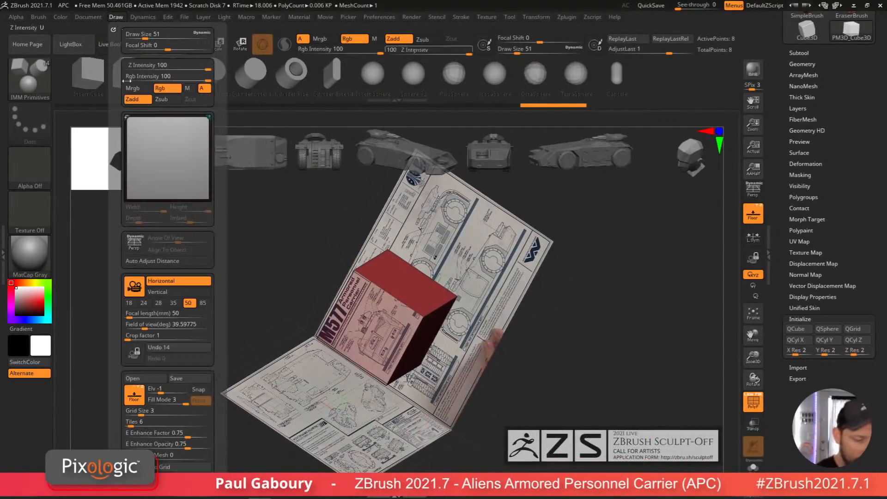
scroll(215, 374, down, 3)
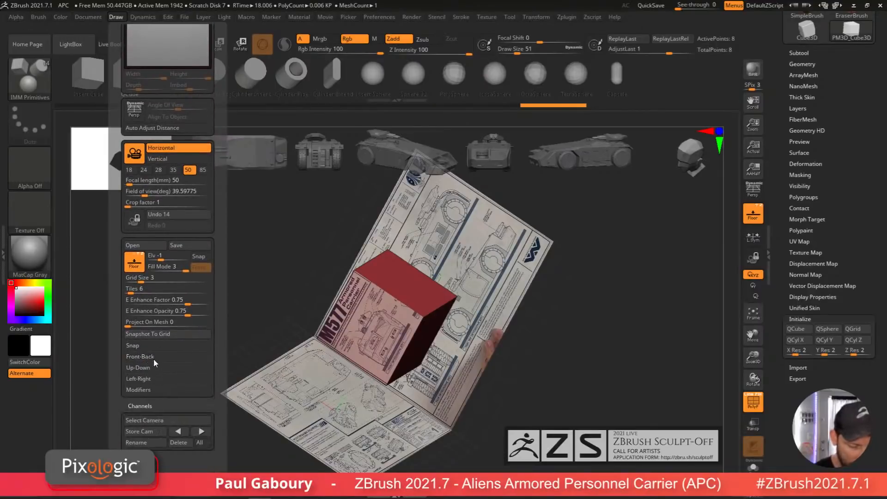
click(146, 380)
click(144, 395)
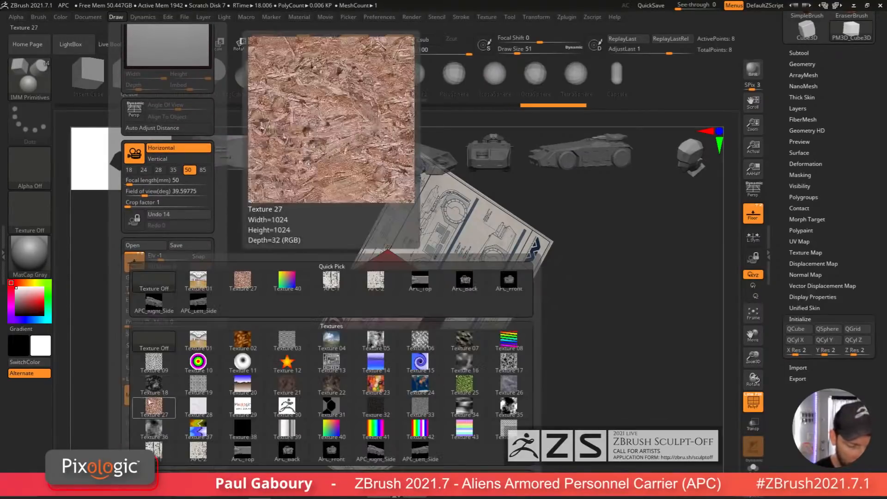
click(332, 284)
Step: Dock the Draw palette into the left tray for easier access
drag(325, 355, 516, 383)
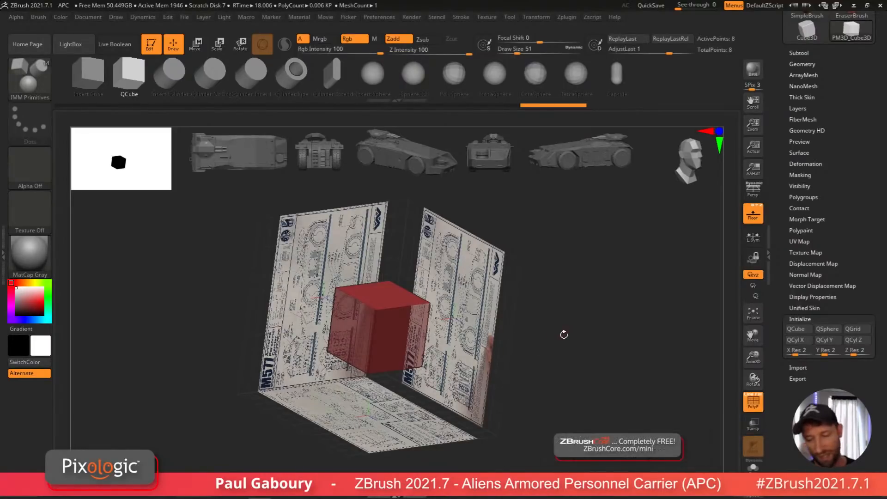
drag(572, 333, 508, 369)
key(shift+f)
mouse_move(507, 361)
shift+right_down()
mouse_move(523, 359)
mouse_move(515, 338)
shift+right_up()
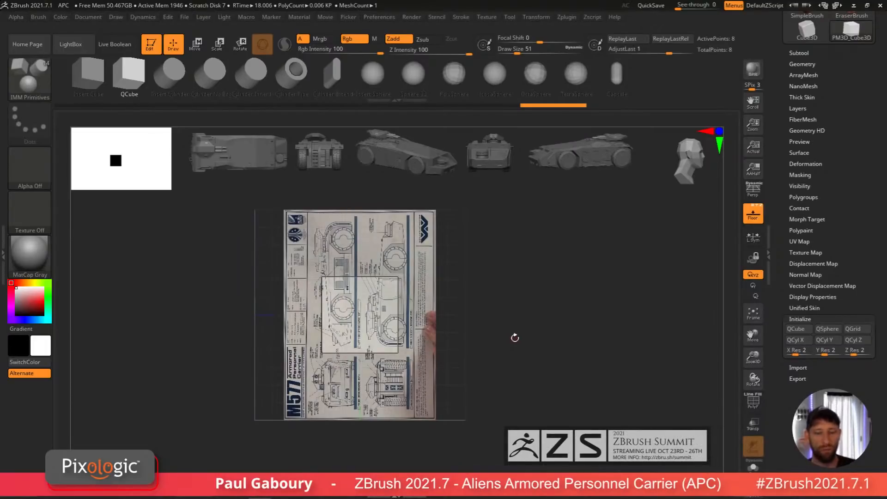
drag(517, 319, 524, 339)
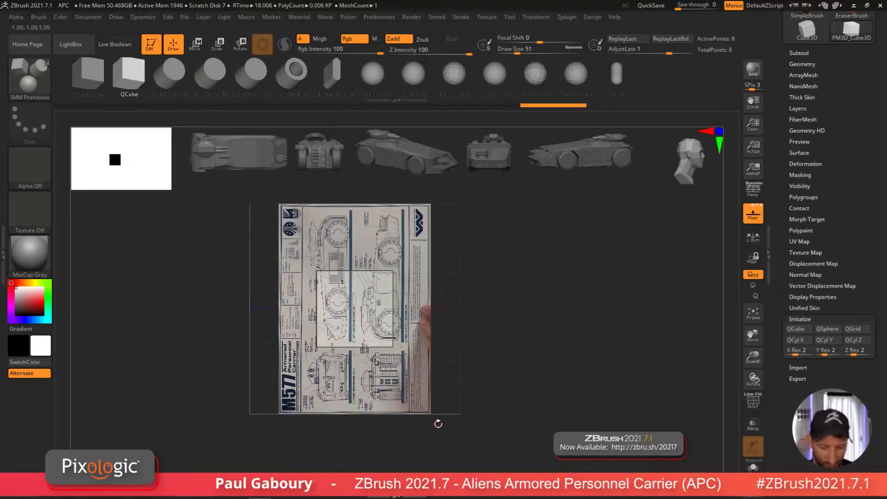
drag(514, 368, 448, 365)
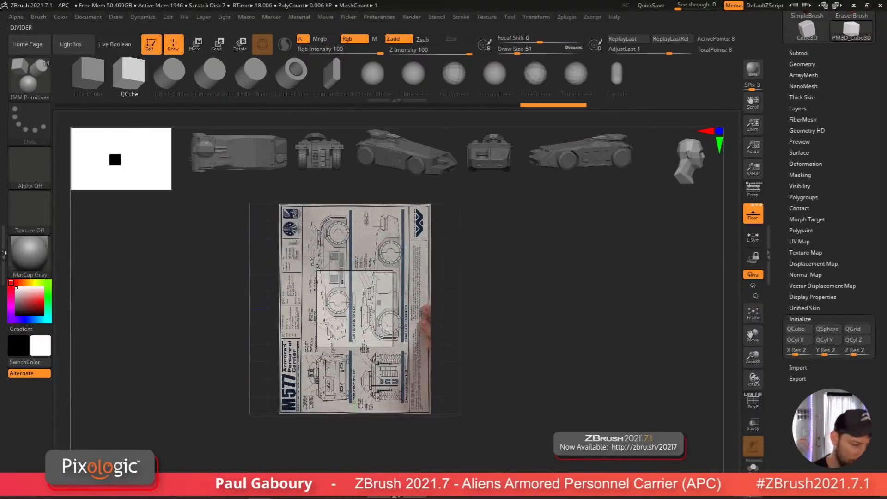
click(39, 17)
drag(104, 17, 267, 231)
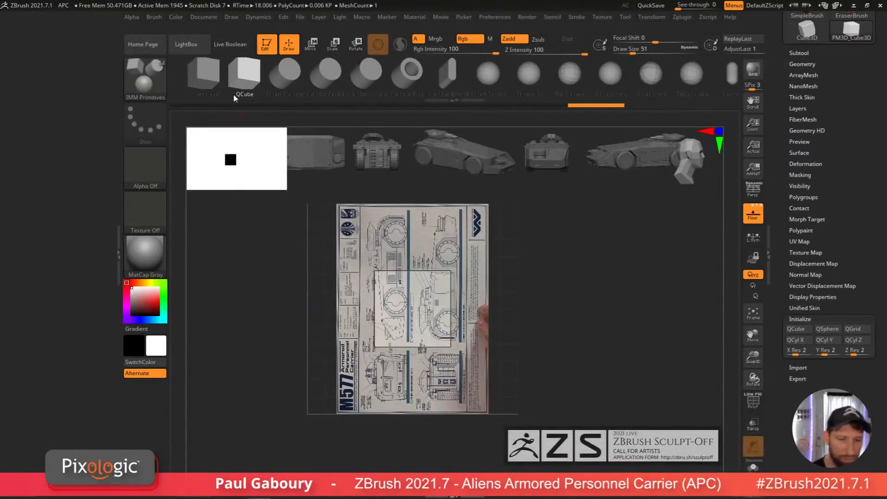
mouse_move(232, 17)
mouse_move(227, 26)
mouse_down()
mouse_move(101, 88)
mouse_move(60, 125)
mouse_up()
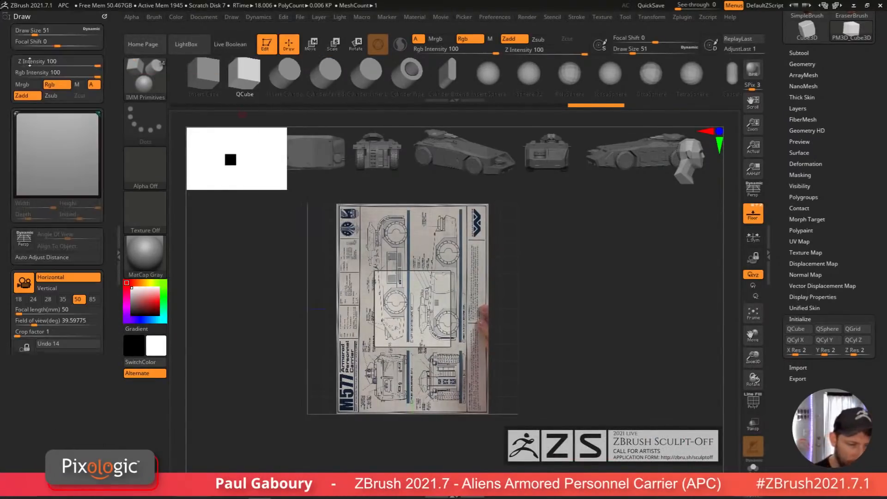
Step: Rotate the Left-Right grid map and crop it down to the right side orthographic view of the APC
drag(103, 284, 103, 242)
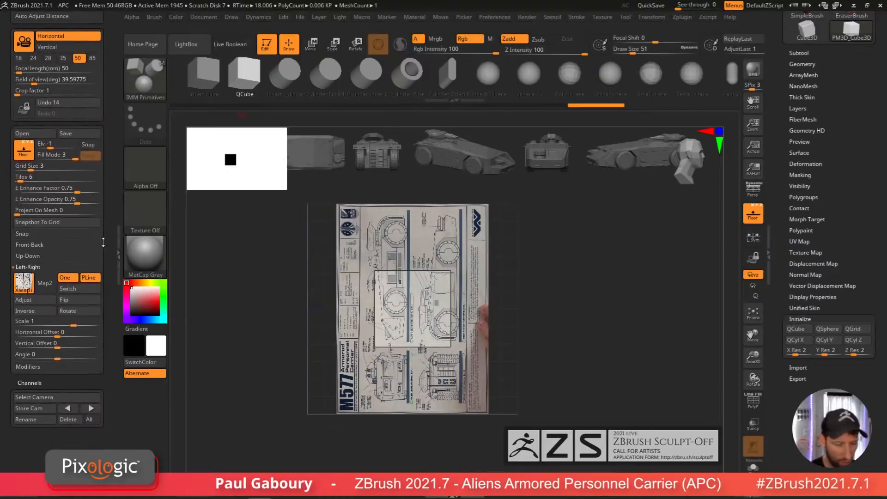
click(90, 312)
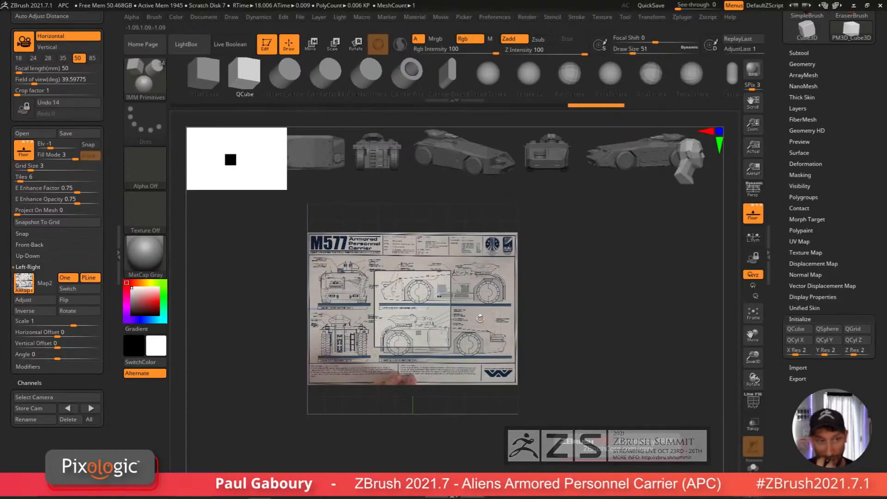
click(41, 300)
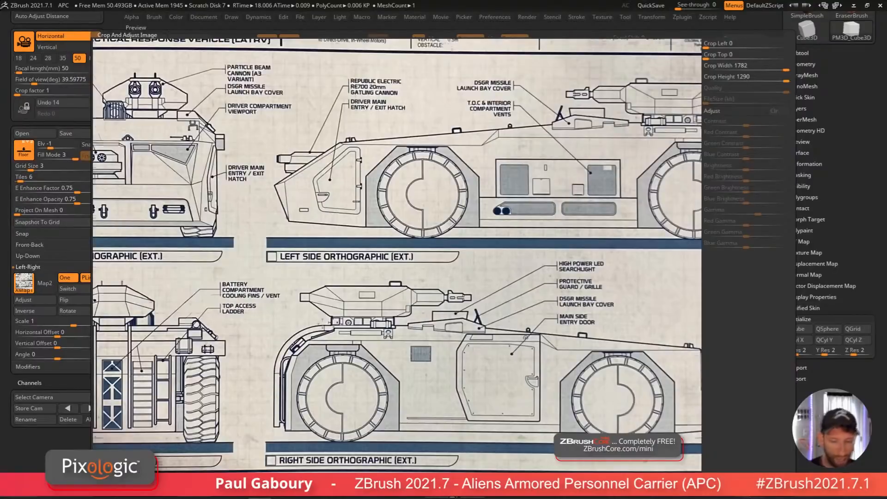
drag(349, 334, 412, 376)
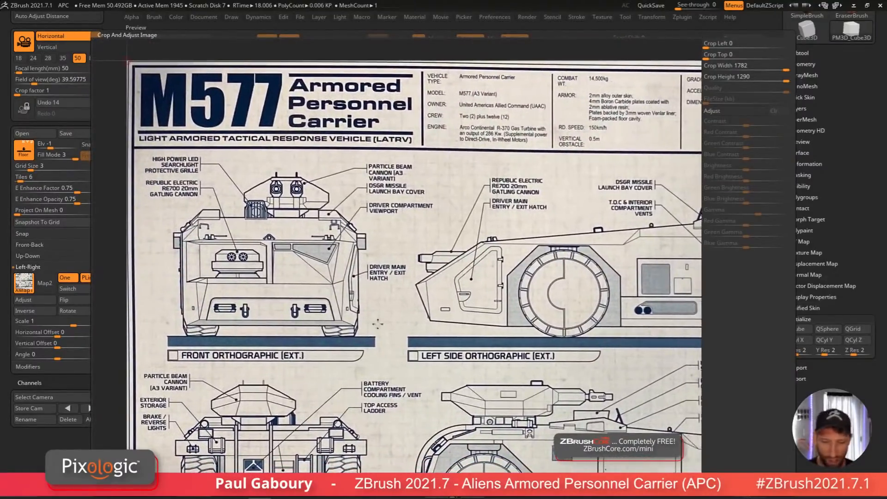
drag(126, 60, 255, 107)
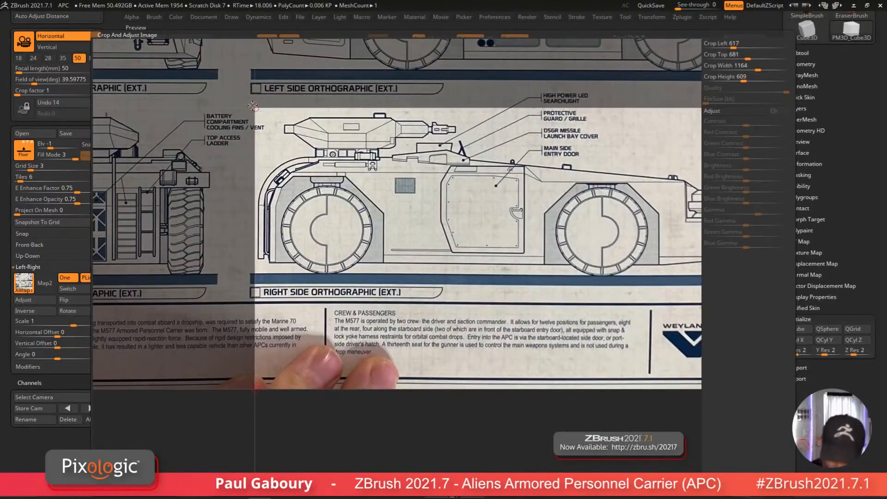
drag(587, 298, 351, 270)
drag(560, 360, 515, 248)
drag(522, 280, 524, 341)
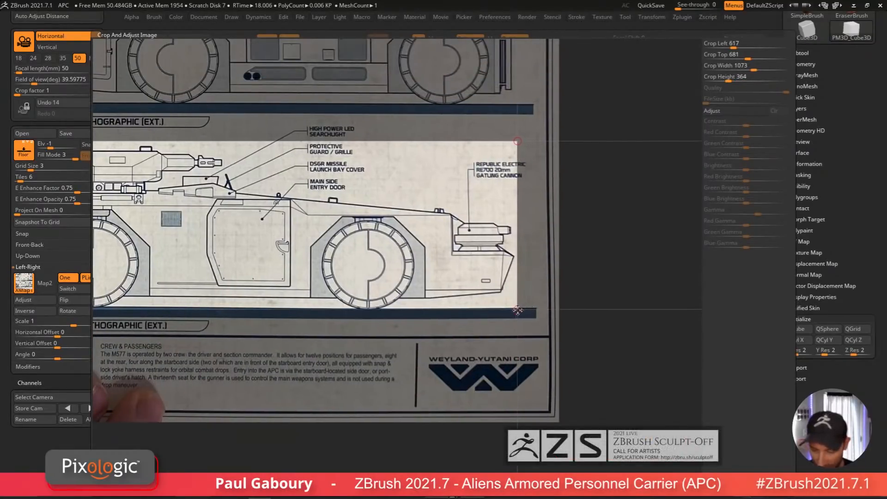
drag(517, 309, 518, 309)
drag(447, 345, 500, 350)
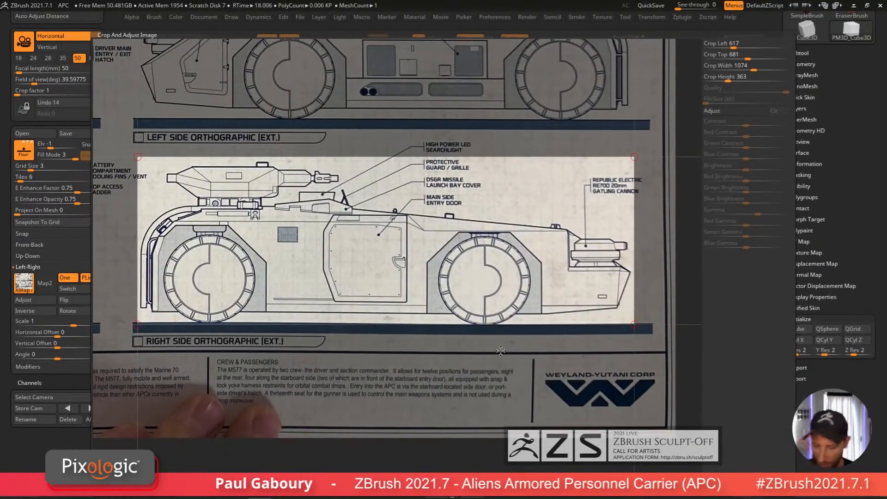
key(Return)
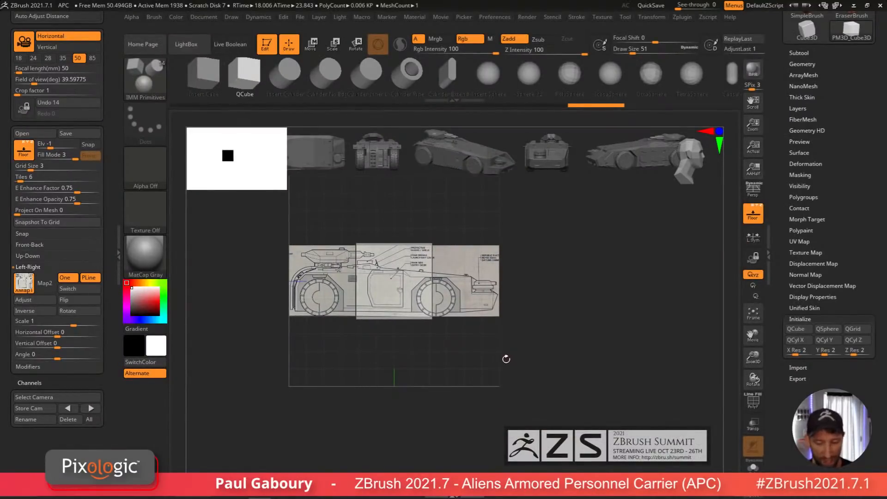
Step: Rotate the Front-Back grid map and crop it down to the front orthographic view of the APC
drag(511, 345, 483, 359)
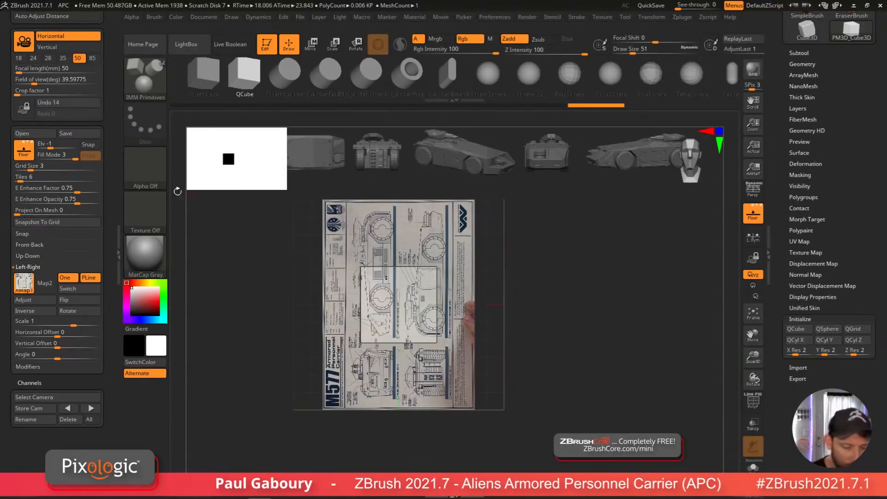
click(35, 267)
click(41, 245)
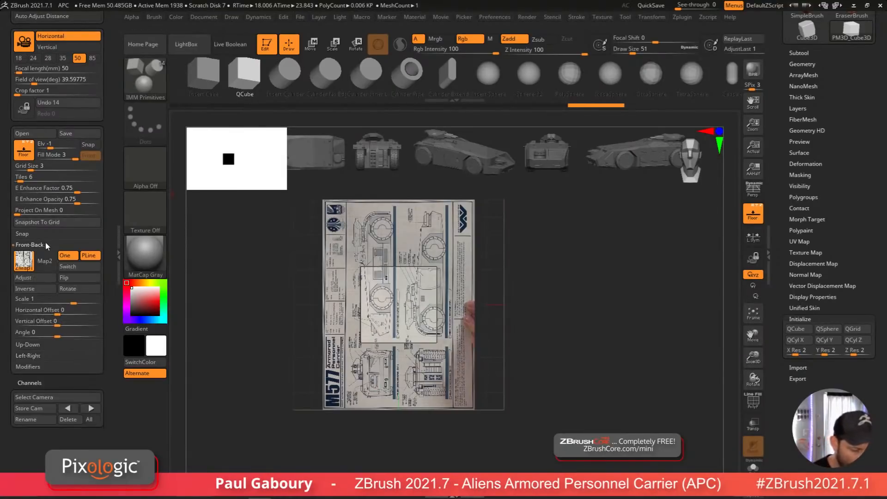
click(89, 290)
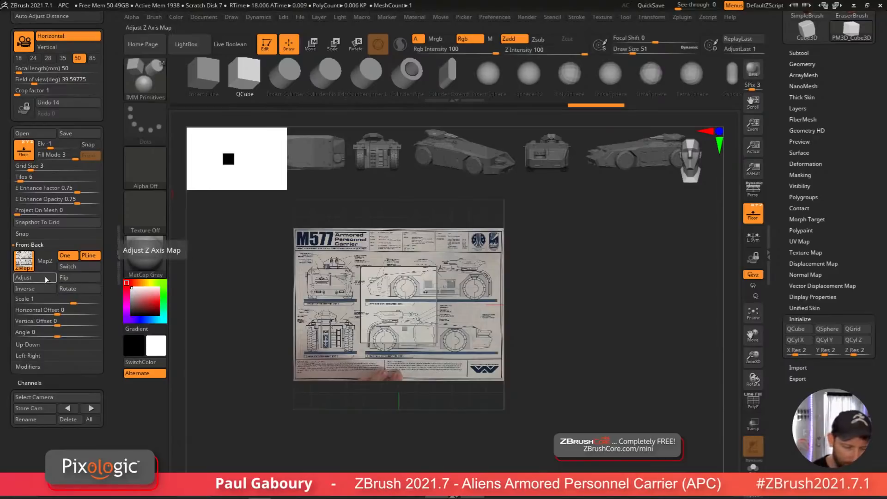
click(23, 278)
drag(483, 380, 673, 476)
drag(412, 305, 154, 96)
drag(471, 351, 222, 213)
drag(655, 331, 216, 169)
drag(130, 137, 454, 387)
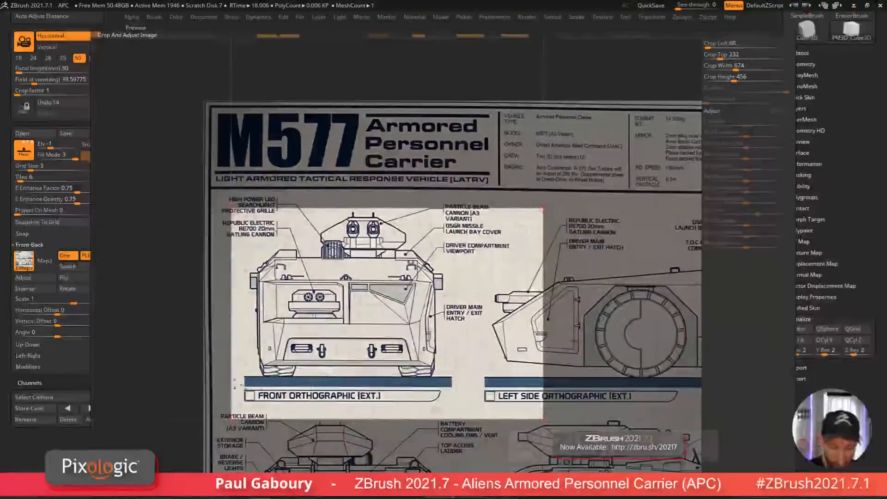
drag(543, 418, 445, 377)
drag(231, 212, 248, 207)
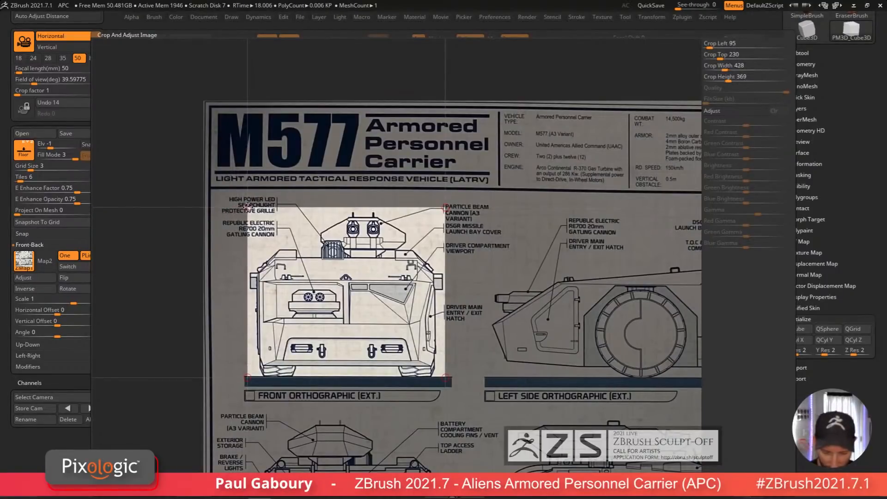
drag(446, 378, 444, 377)
click(430, 481)
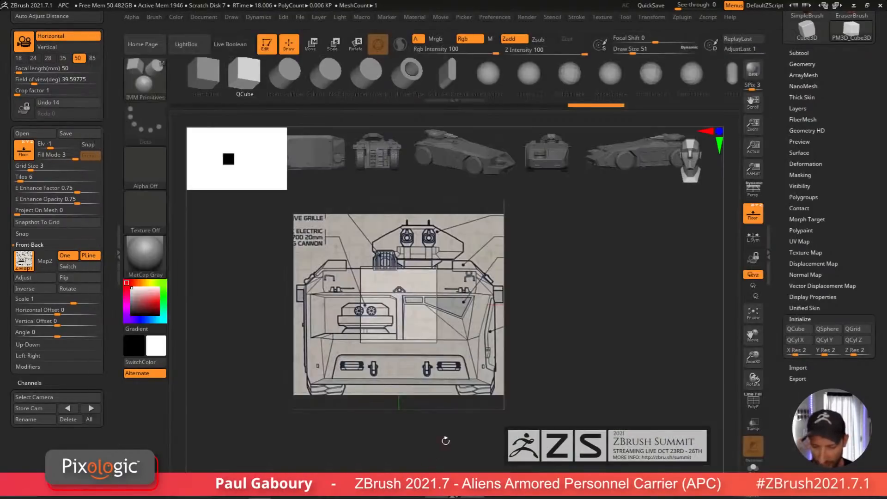
Step: Enable the Up-Down grid and flip and rotate its blueprint map to orient the top view
ctrl+right_drag(446, 440, 503, 392)
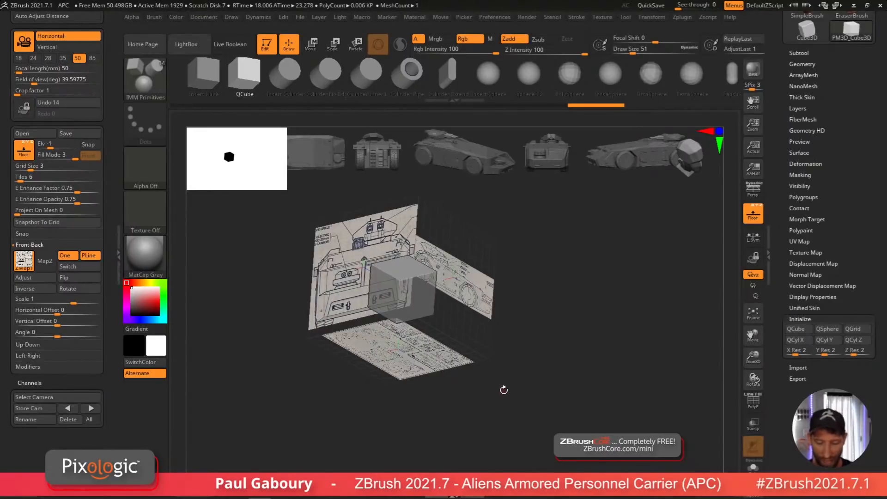
mouse_move(504, 390)
right_down()
mouse_move(513, 365)
mouse_move(492, 379)
right_up()
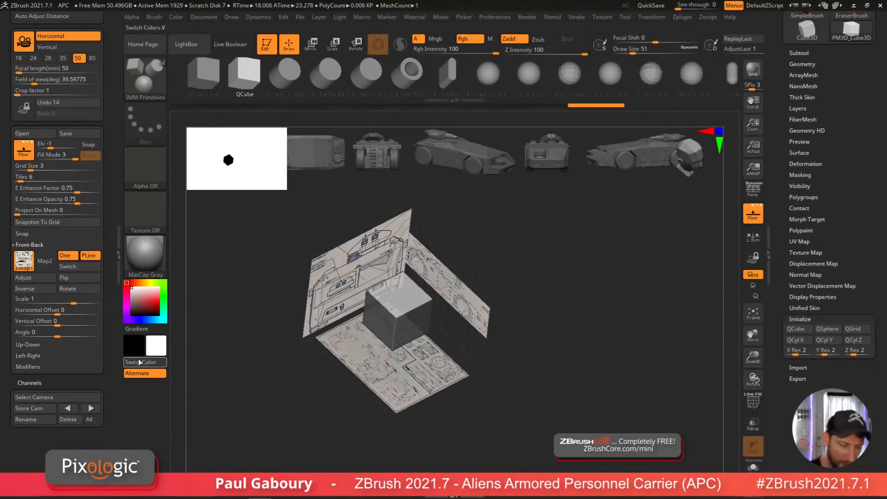
click(36, 344)
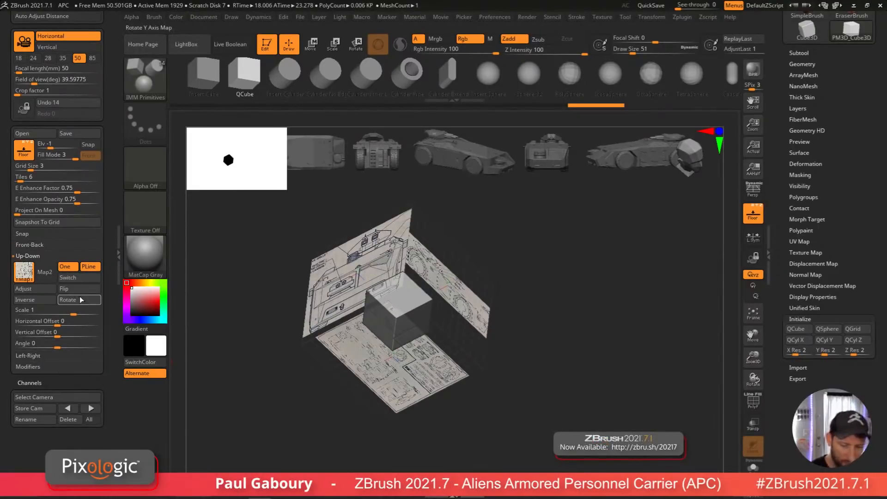
mouse_move(380, 333)
shift+right_down()
mouse_move(392, 351)
mouse_move(432, 365)
mouse_move(414, 397)
mouse_move(437, 416)
mouse_move(424, 437)
shift+right_up()
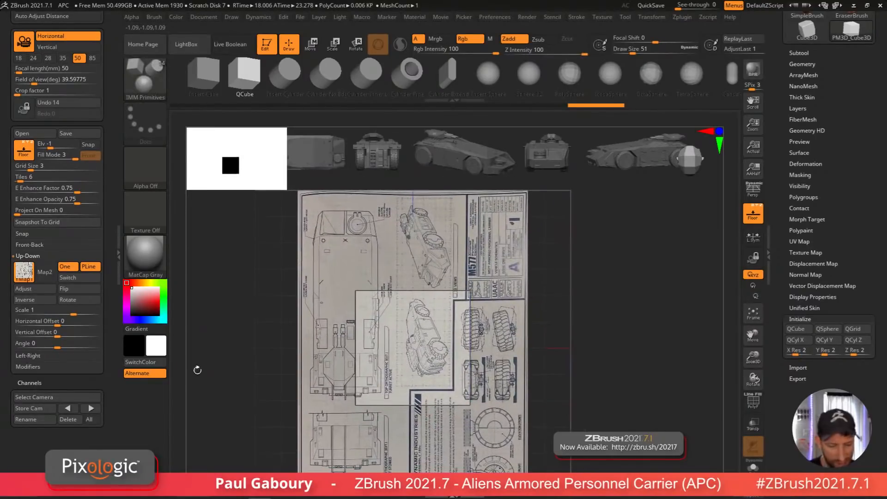
click(82, 289)
click(82, 291)
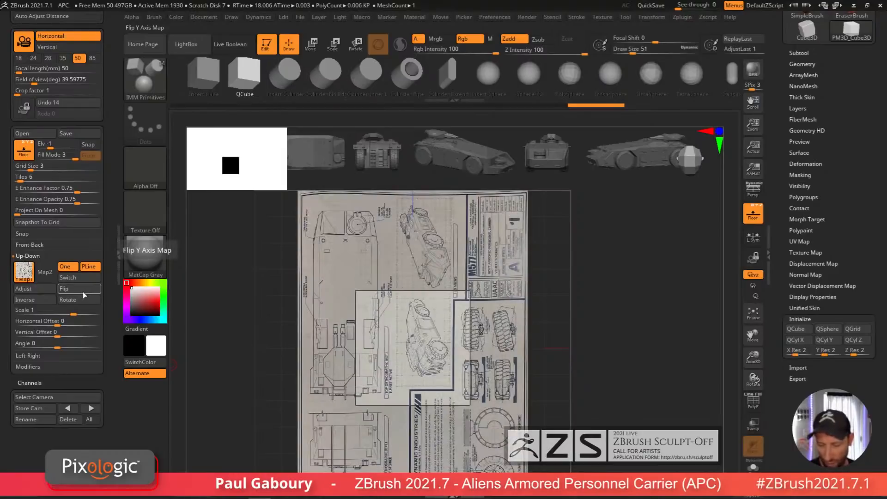
click(84, 300)
click(84, 299)
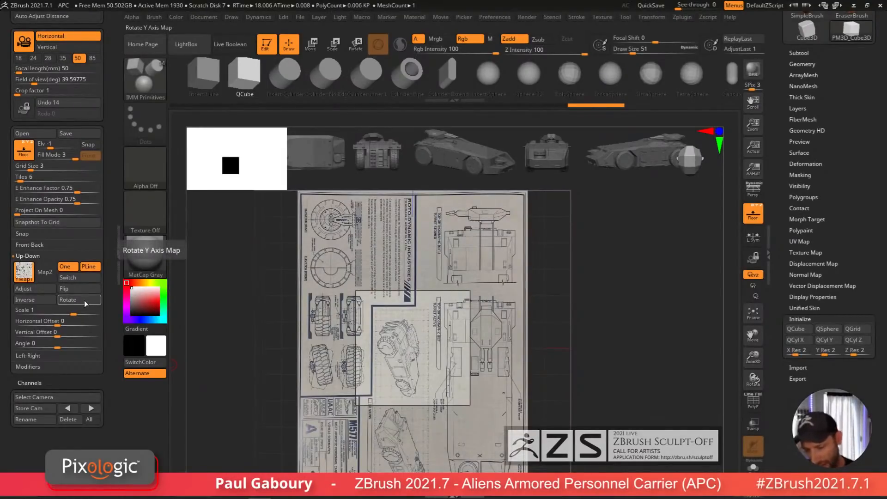
alt+drag(567, 412, 542, 376)
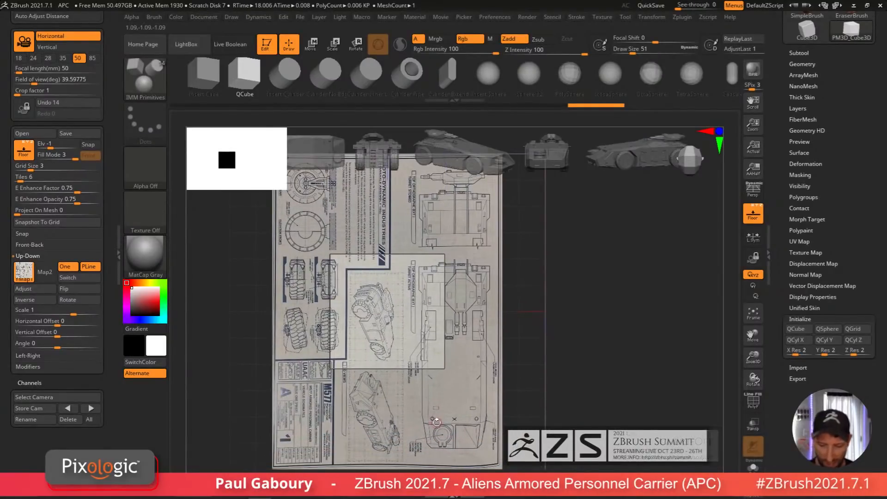
Step: Crop the Up-Down grid map down to the top orthographic view of the APC
click(46, 290)
drag(505, 386, 462, 320)
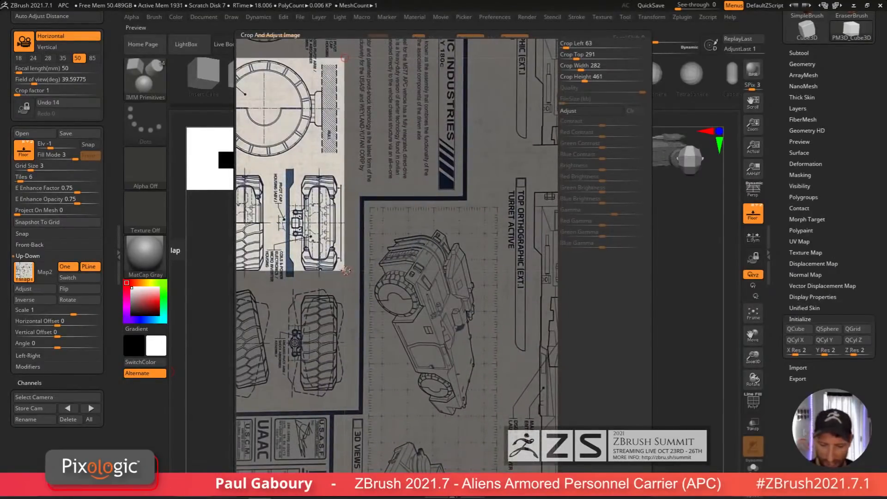
drag(343, 272, 558, 404)
drag(338, 361, 323, 264)
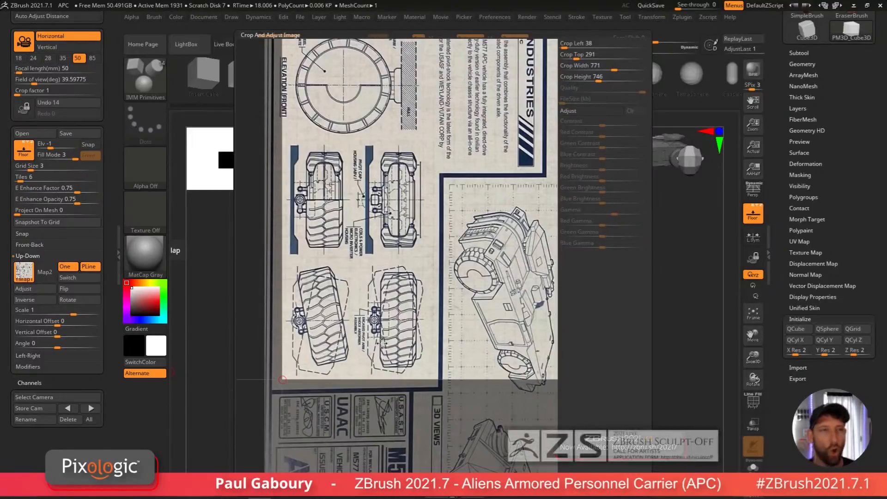
drag(444, 312, 421, 408)
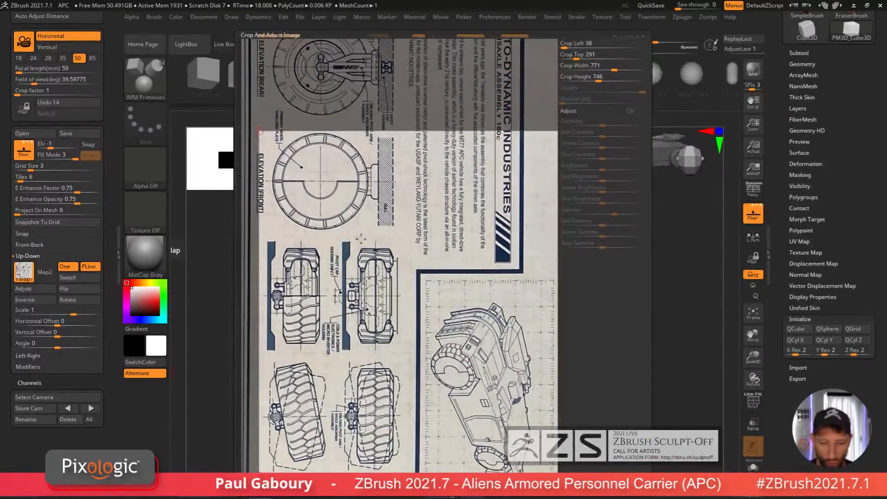
drag(260, 130, 484, 143)
drag(506, 319, 271, 162)
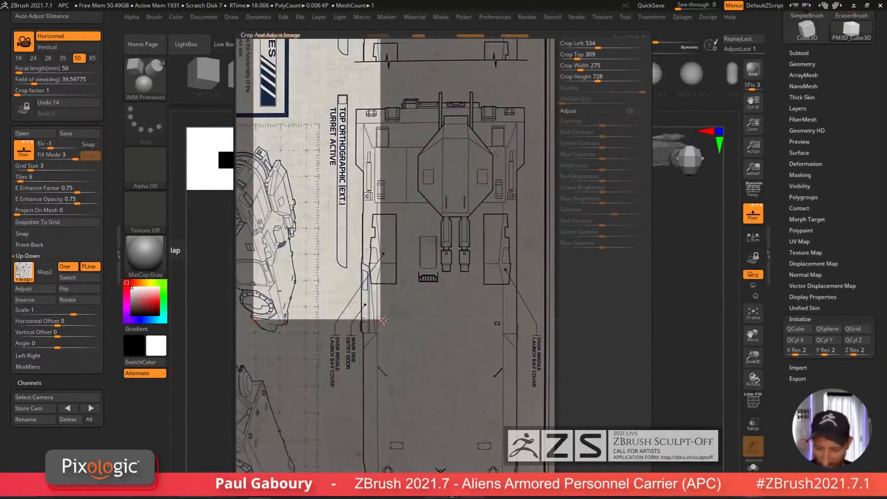
drag(380, 319, 532, 457)
drag(528, 308, 520, 435)
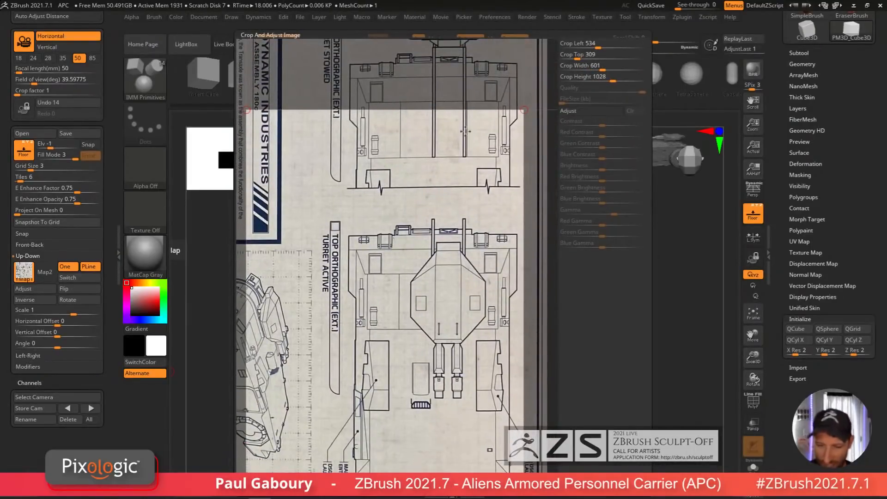
drag(259, 119, 344, 217)
drag(547, 279, 472, 249)
drag(449, 193, 448, 188)
scroll(464, 304, down, 5)
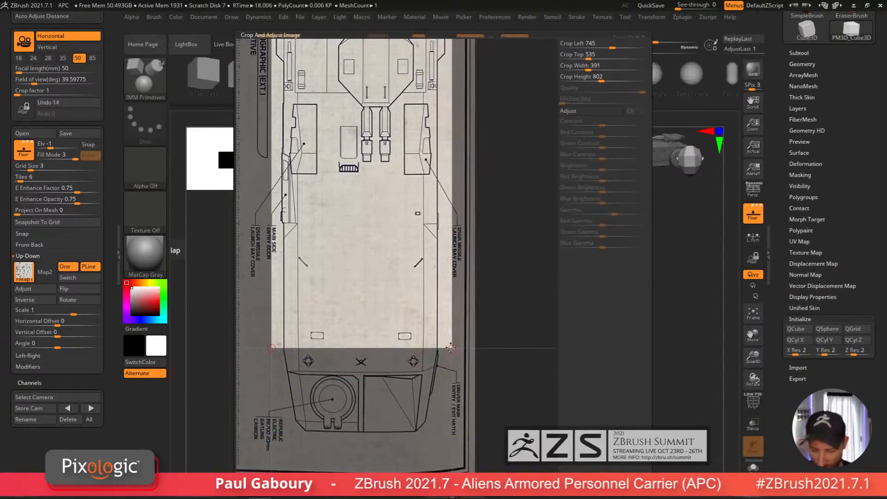
drag(450, 347, 451, 436)
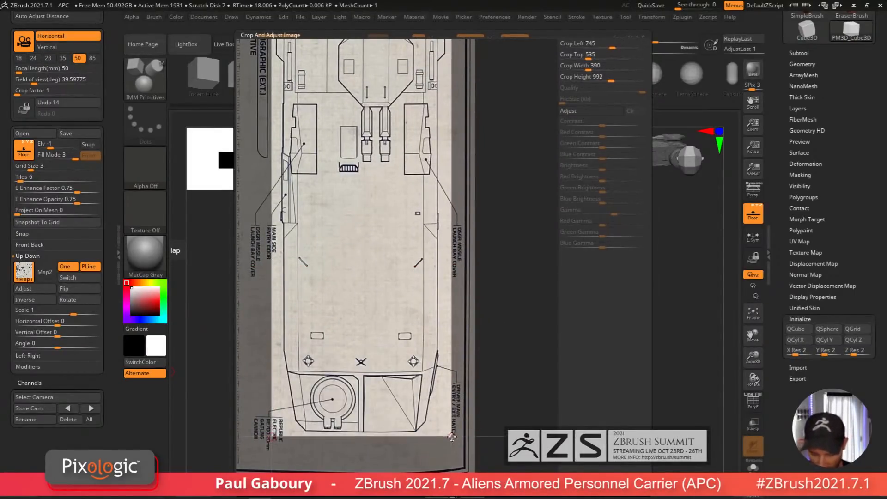
scroll(485, 191, up, 3)
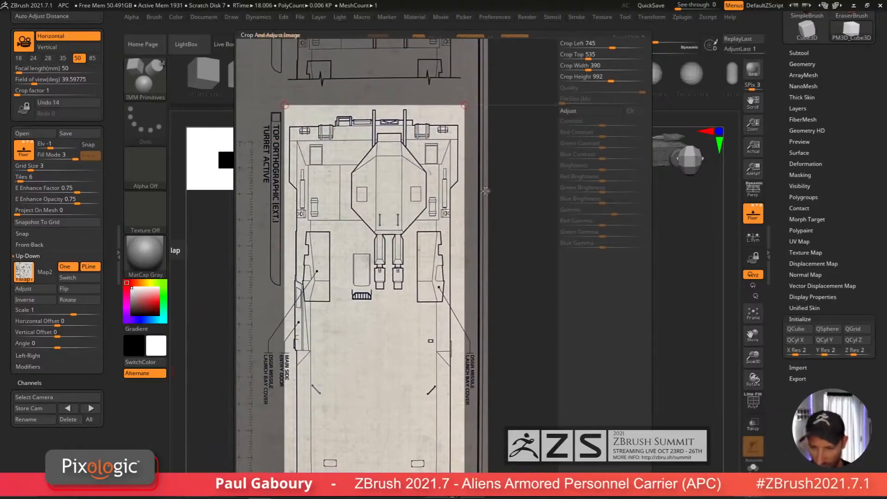
drag(465, 105, 462, 106)
drag(285, 105, 285, 105)
scroll(474, 332, down, 4)
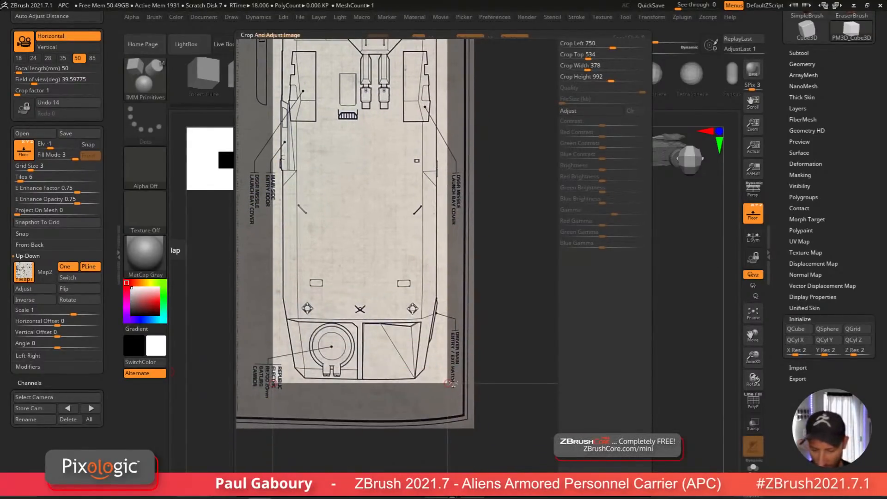
key(Return)
Step: Move and scale the cube with the Gizmo so it matches the APC hull in the side blueprint
drag(467, 410, 449, 401)
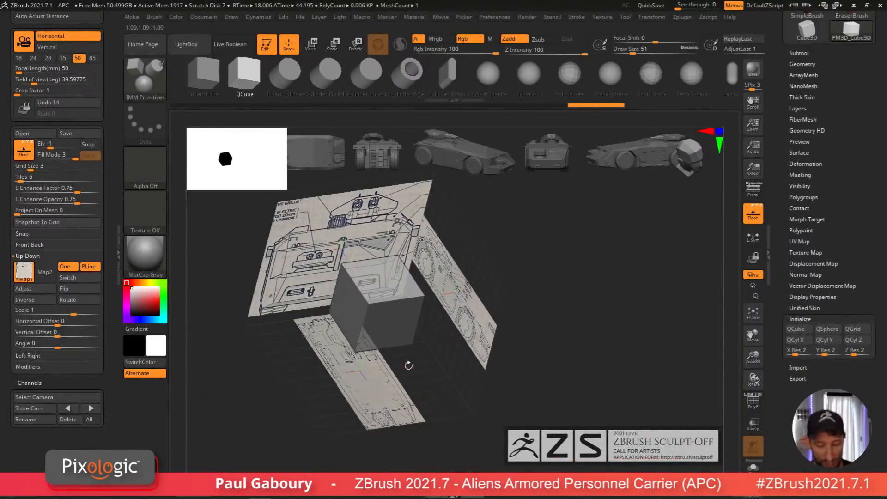
shift+drag(406, 363, 466, 379)
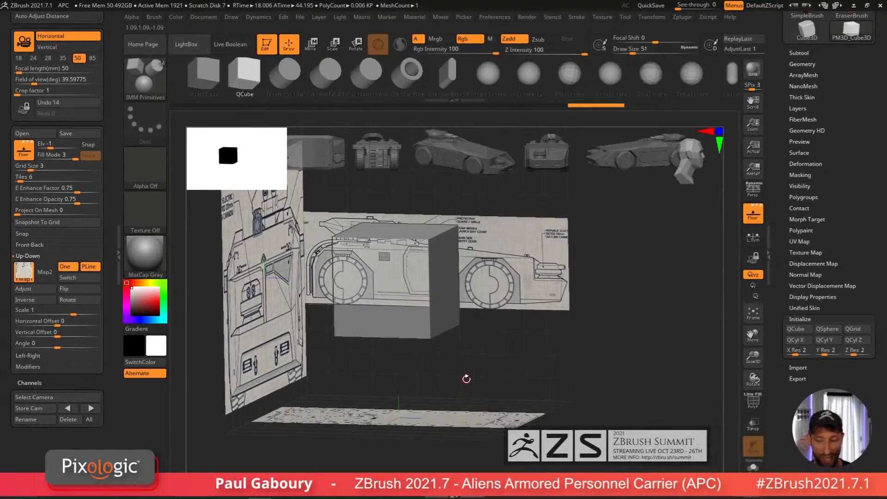
shift+drag(496, 358, 504, 375)
key(shift+f)
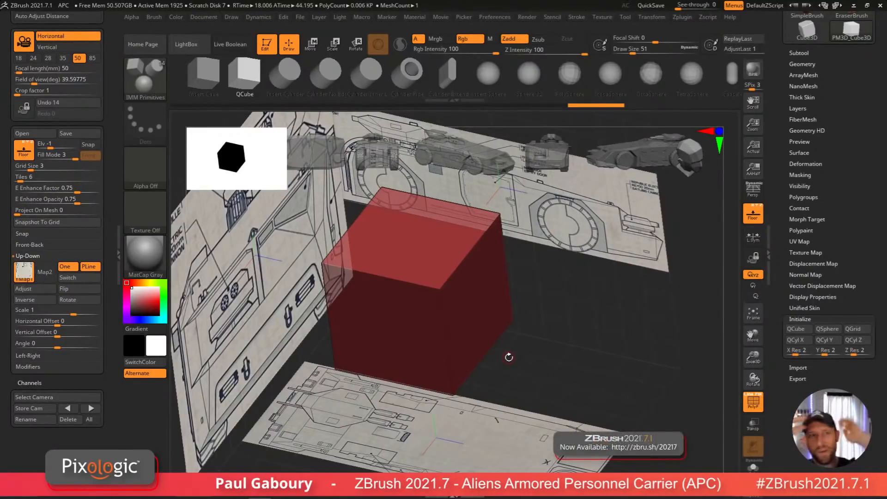
mouse_move(524, 351)
mouse_down()
mouse_move(539, 354)
mouse_move(530, 348)
mouse_up()
key(w)
mouse_move(512, 368)
ctrl+right_down()
mouse_move(511, 392)
mouse_move(508, 371)
mouse_move(511, 380)
ctrl+right_up()
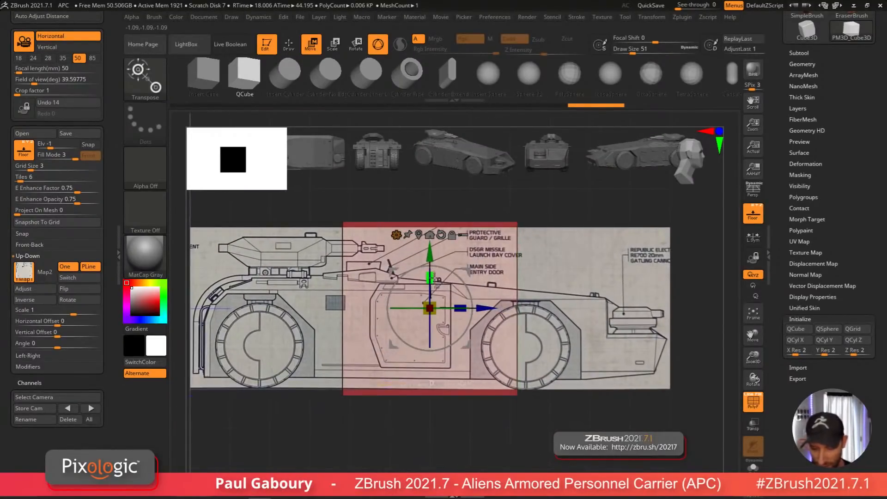
drag(430, 277, 438, 329)
drag(430, 250, 430, 262)
alt+right_drag(548, 432, 488, 430)
drag(421, 318, 575, 383)
alt+right_drag(499, 402, 427, 410)
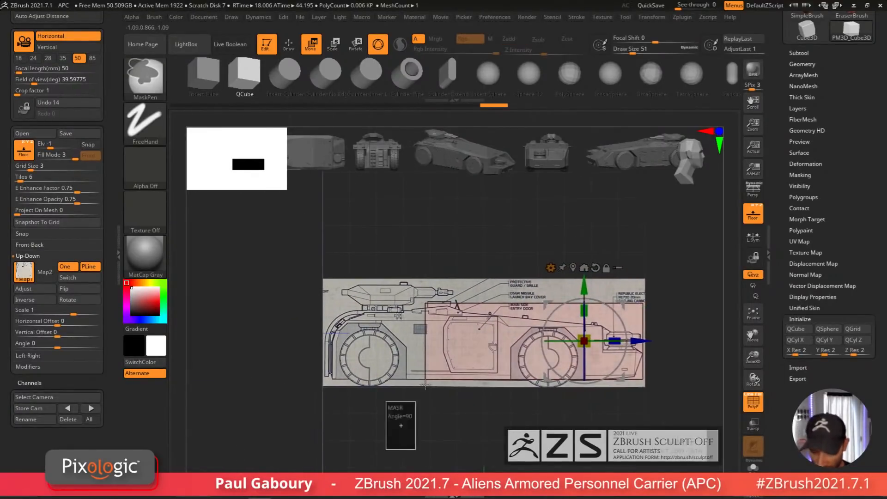
mouse_move(637, 342)
mouse_down()
mouse_move(574, 344)
mouse_move(545, 359)
mouse_up()
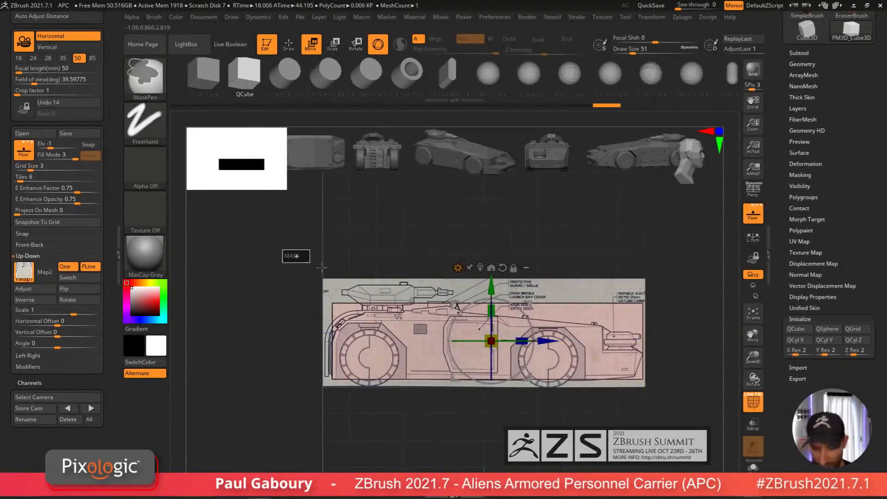
drag(492, 286, 492, 292)
ctrl+right_drag(531, 314, 554, 299)
drag(541, 315, 541, 325)
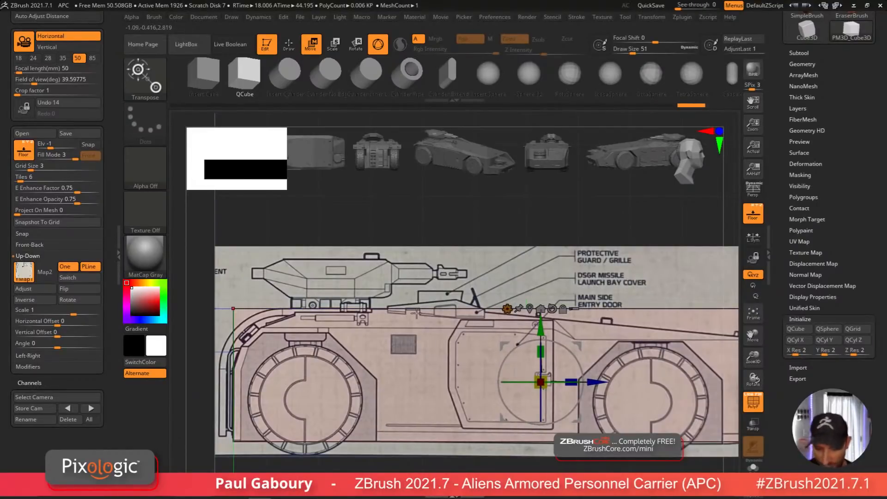
ctrl+right_drag(523, 440, 640, 387)
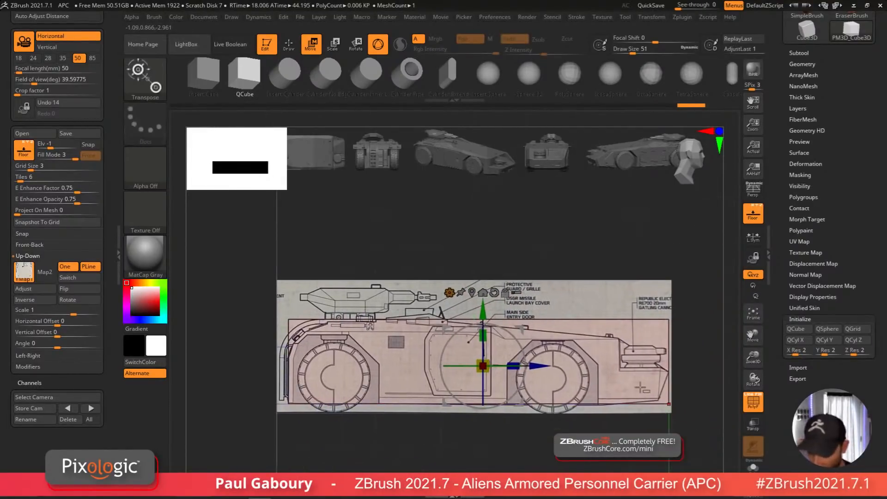
key(q)
Step: Orbit around the scene to compare the stretched cube with the top and side blueprints
mouse_move(651, 423)
ctrl+right_down()
mouse_move(574, 422)
mouse_move(509, 398)
mouse_move(557, 399)
ctrl+right_up()
alt+right_drag(556, 399, 529, 384)
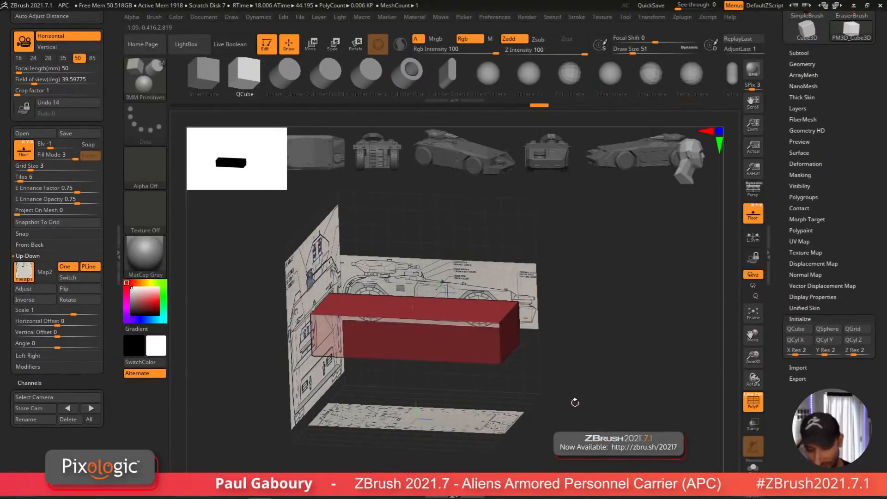
right_drag(545, 350, 531, 362)
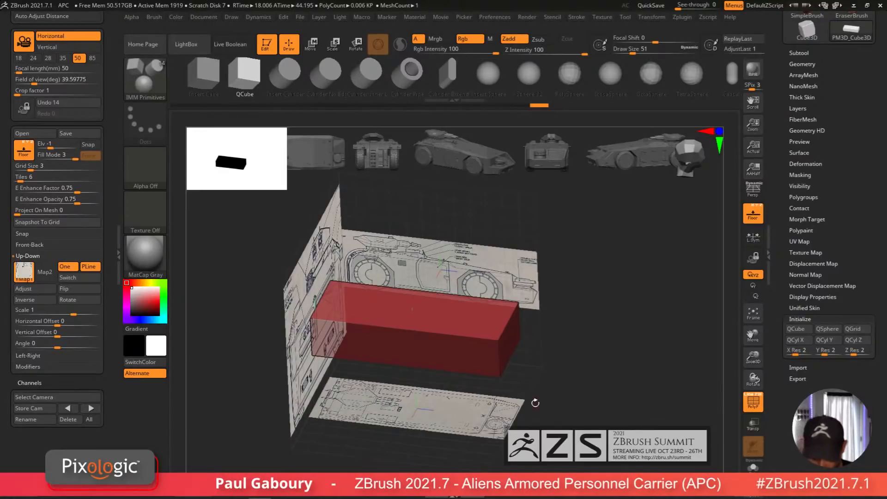
alt+drag(537, 334, 407, 383)
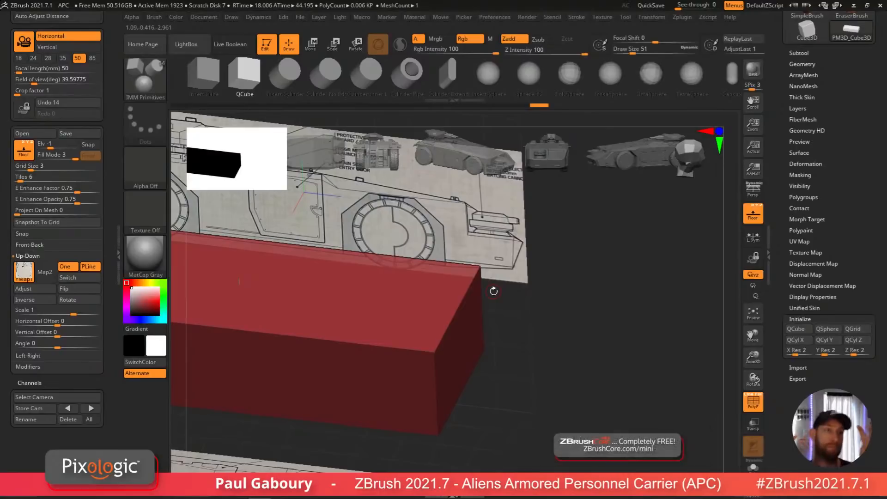
alt+drag(563, 392, 537, 390)
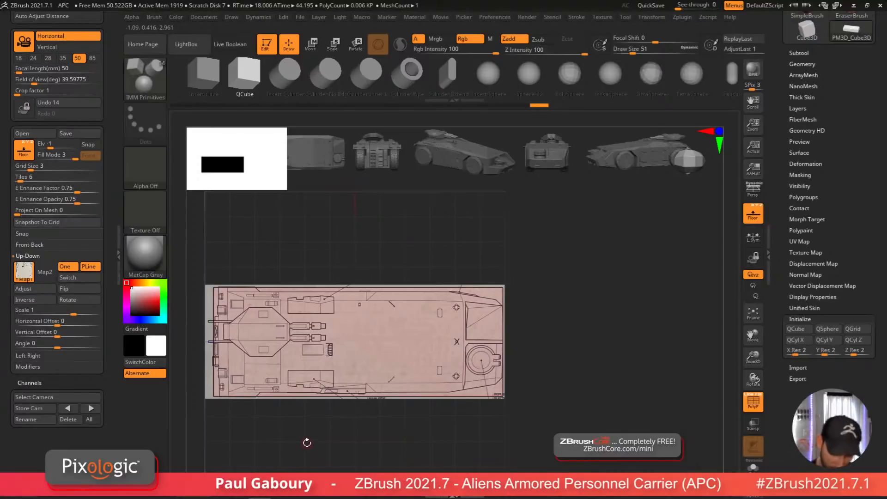
shift+drag(307, 443, 340, 394)
ctrl+right_drag(342, 387, 349, 396)
alt+right_drag(349, 397, 385, 416)
mouse_move(357, 282)
ctrl+right_down()
mouse_move(281, 316)
mouse_move(272, 303)
ctrl+right_up()
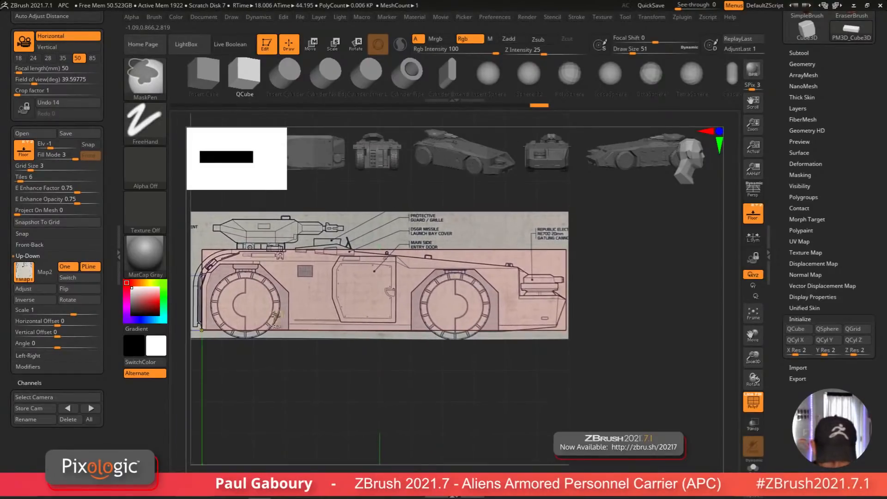
Step: Orbit between the side, top and perspective views to compare the stretched cube against the blueprints
ctrl+right_drag(327, 319, 321, 286)
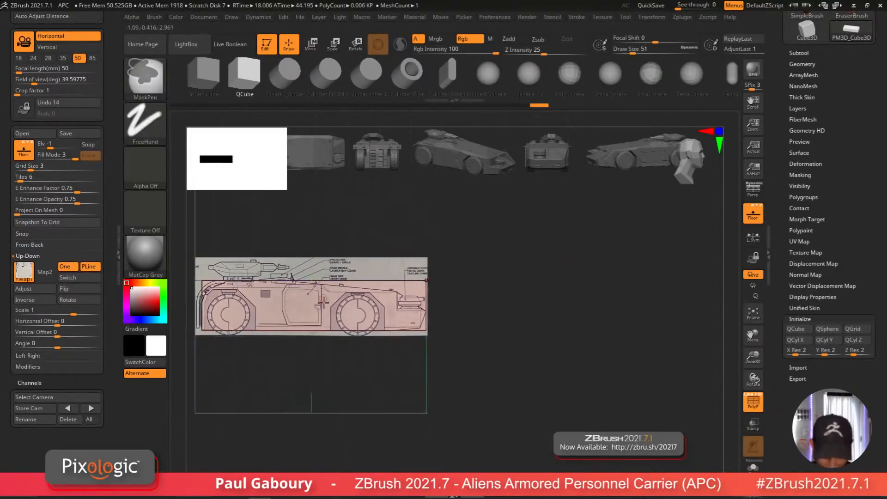
shift+drag(320, 353, 320, 382)
alt+right_drag(335, 382, 407, 426)
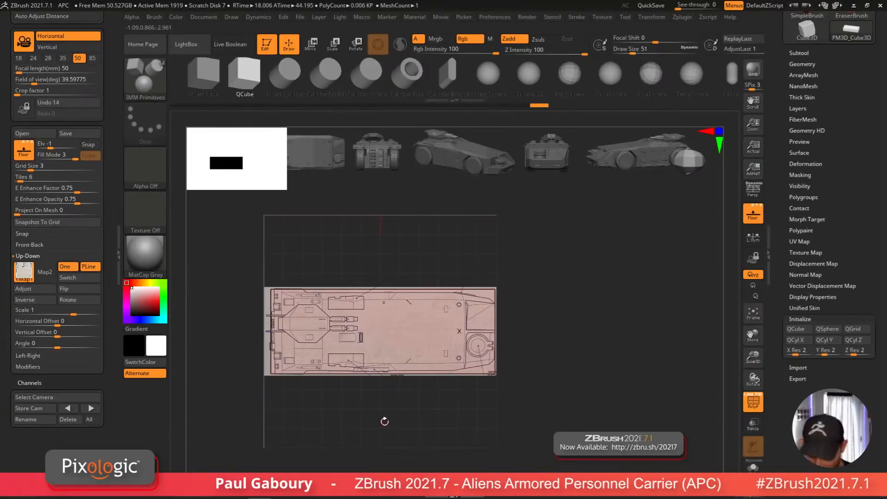
alt+right_drag(380, 337, 411, 336)
ctrl+right_drag(328, 312, 343, 370)
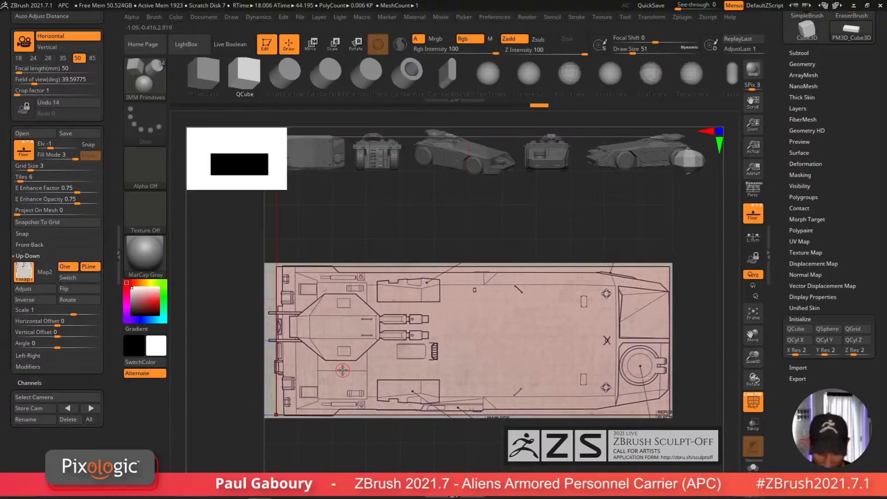
ctrl+right_drag(414, 416, 513, 374)
mouse_move(513, 374)
right_down()
mouse_move(506, 330)
mouse_move(519, 324)
mouse_move(520, 337)
mouse_move(475, 336)
right_up()
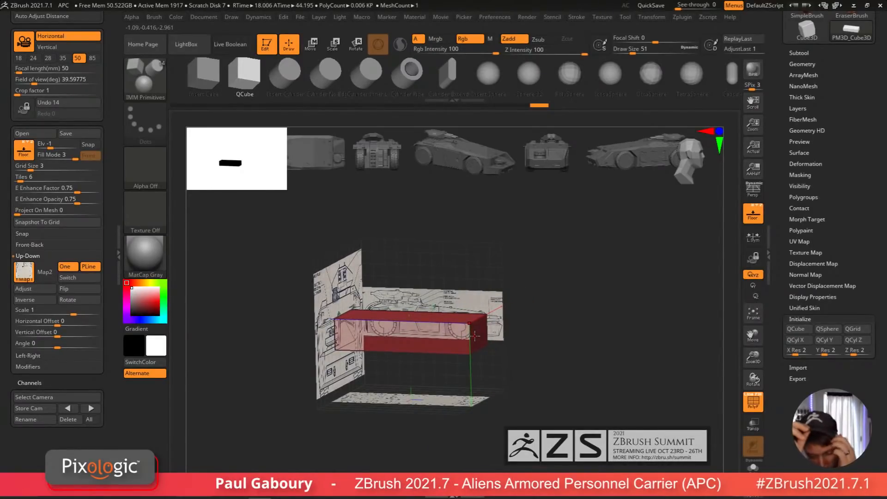
Step: Subdivide the cube three times with smoothing turned off and toggle its polyframe display
click(802, 64)
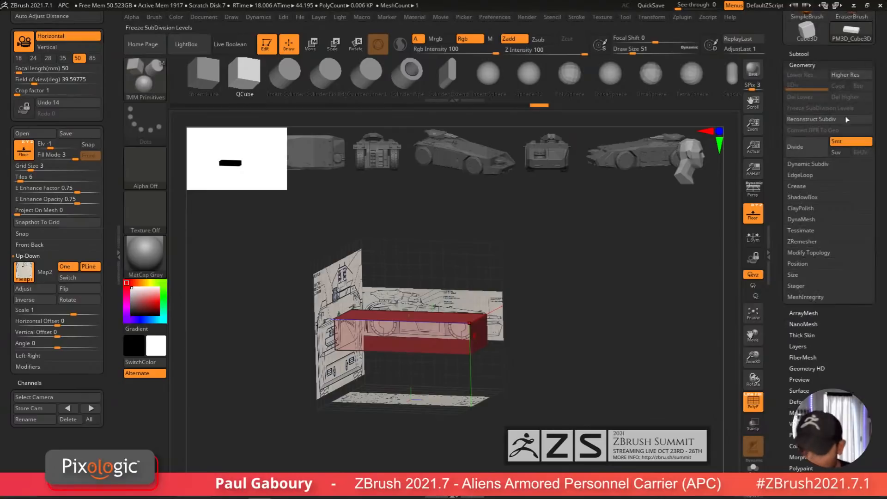
click(852, 144)
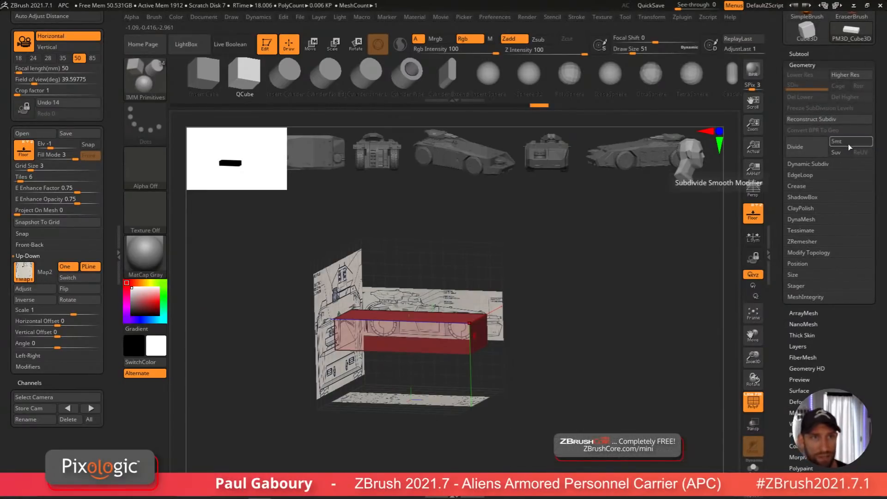
click(809, 151)
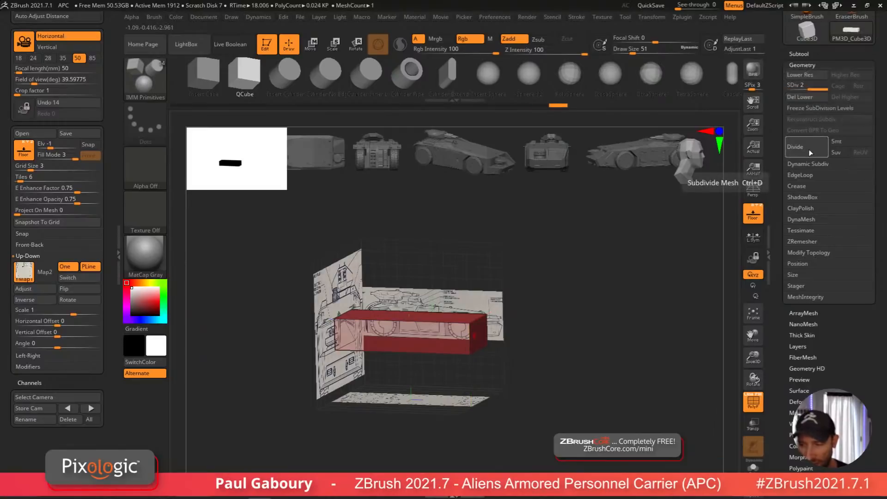
click(809, 150)
click(808, 151)
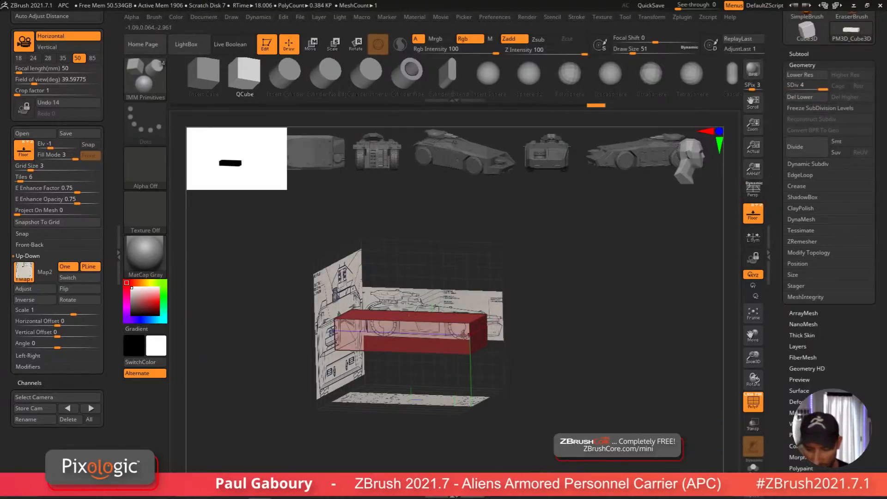
mouse_move(469, 330)
ctrl+right_down()
mouse_move(473, 364)
mouse_move(469, 325)
ctrl+right_up()
key(shift+f)
key(shift+f)
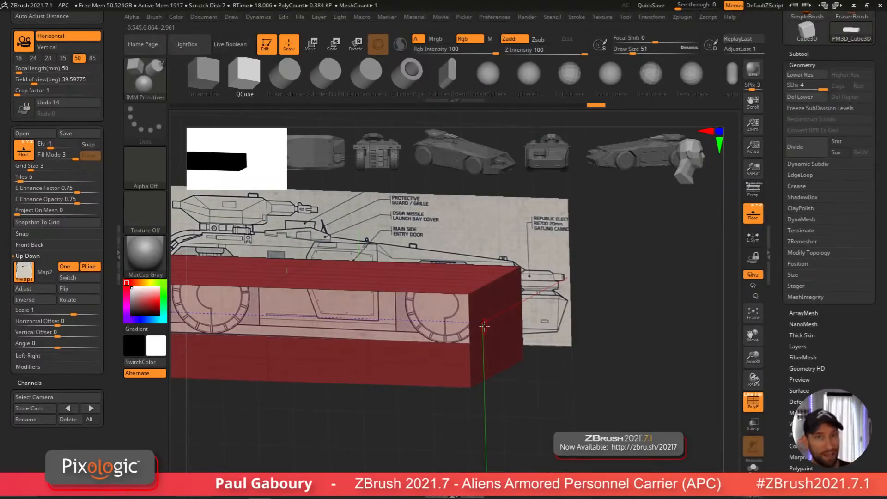
Step: Open the Front-Back grid settings and shrink its map scale to about 0.39 against the cube's front
right_drag(480, 329, 485, 333)
right_drag(559, 367, 458, 381)
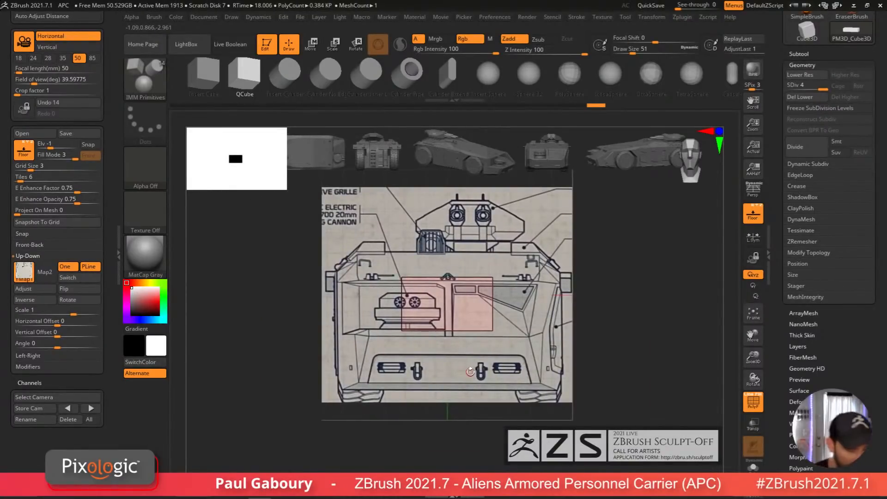
click(30, 244)
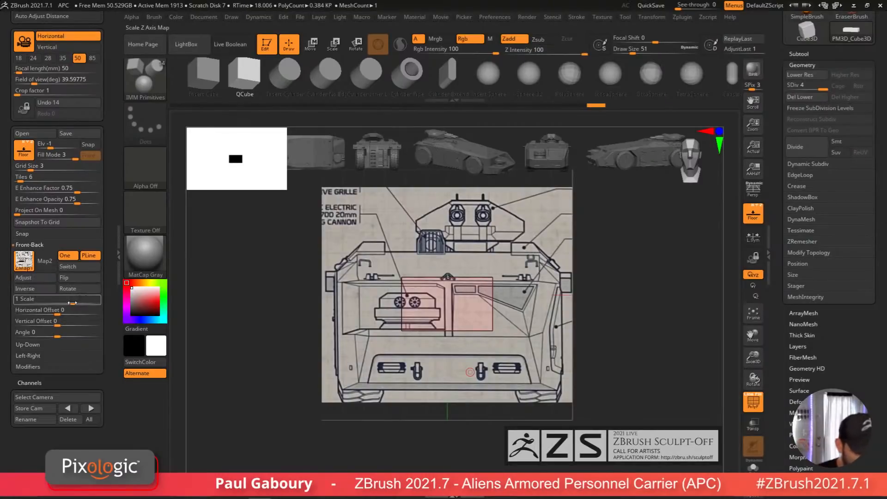
drag(73, 299, 51, 295)
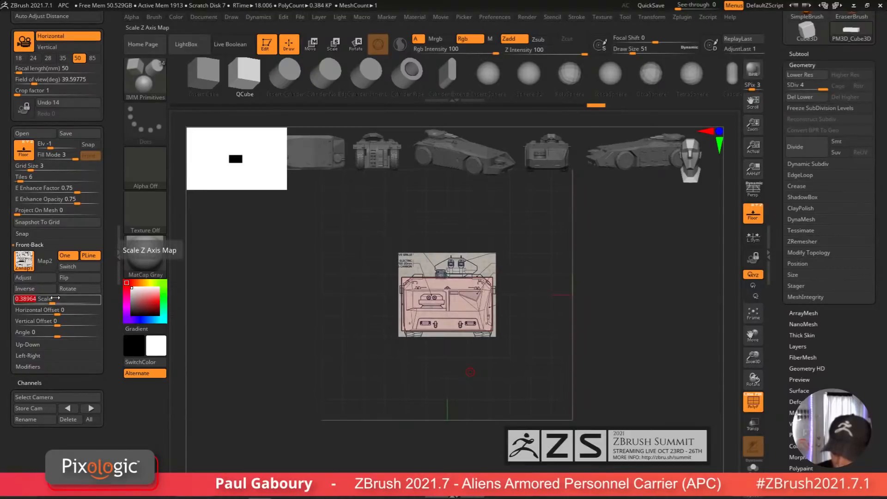
drag(521, 377, 499, 377)
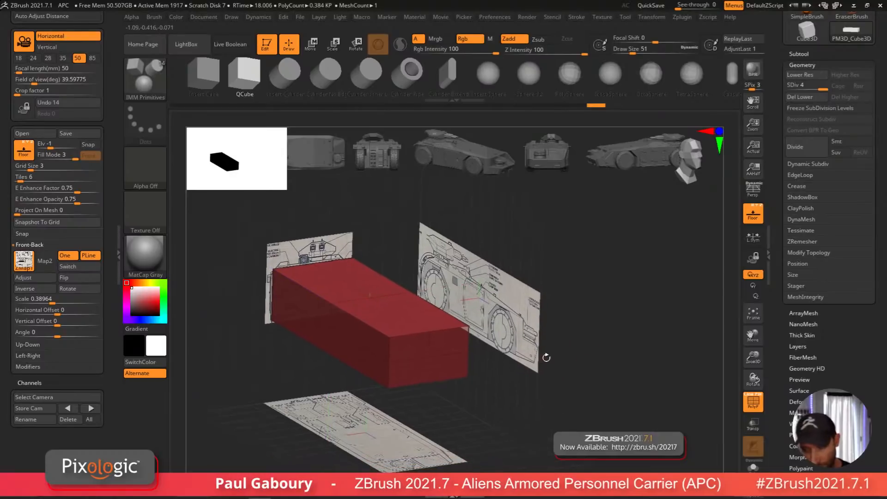
mouse_move(544, 358)
shift+mouse_down()
mouse_move(540, 376)
mouse_move(610, 357)
mouse_move(558, 367)
shift+mouse_up()
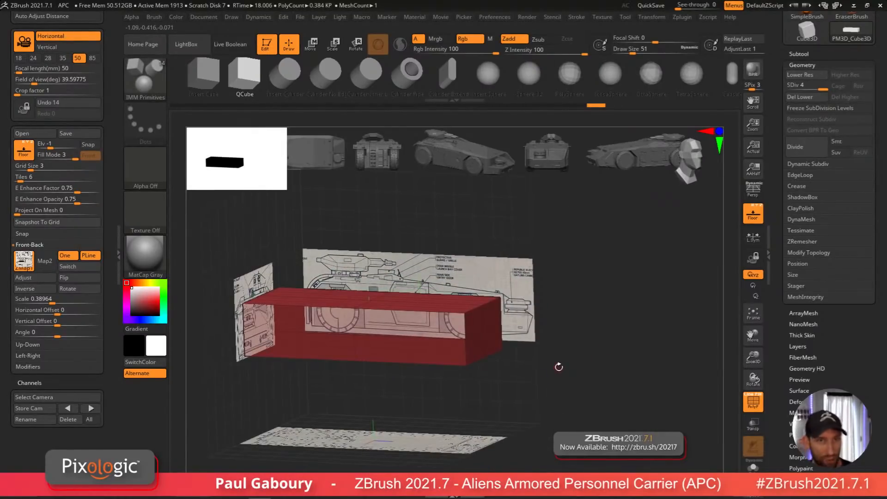
shift+drag(533, 372, 560, 359)
mouse_move(560, 358)
shift+right_down()
mouse_move(573, 320)
mouse_move(647, 319)
mouse_move(563, 328)
mouse_move(566, 412)
shift+right_up()
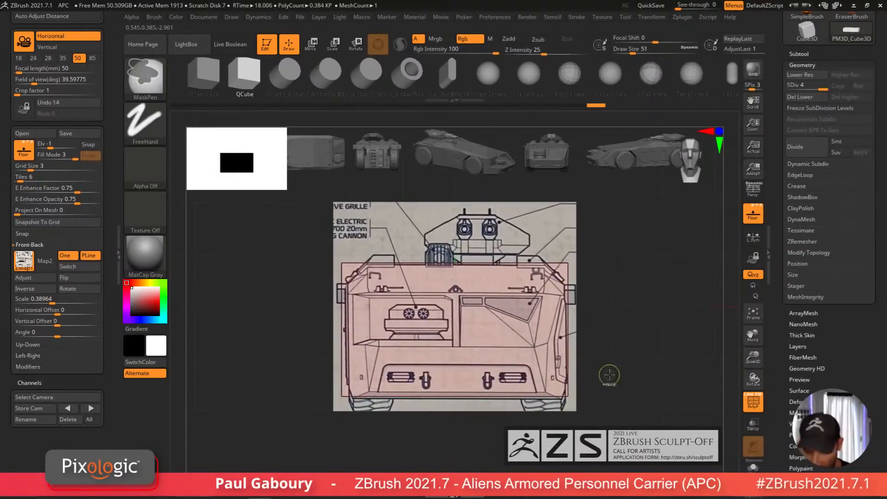
alt+right_drag(607, 376, 532, 388)
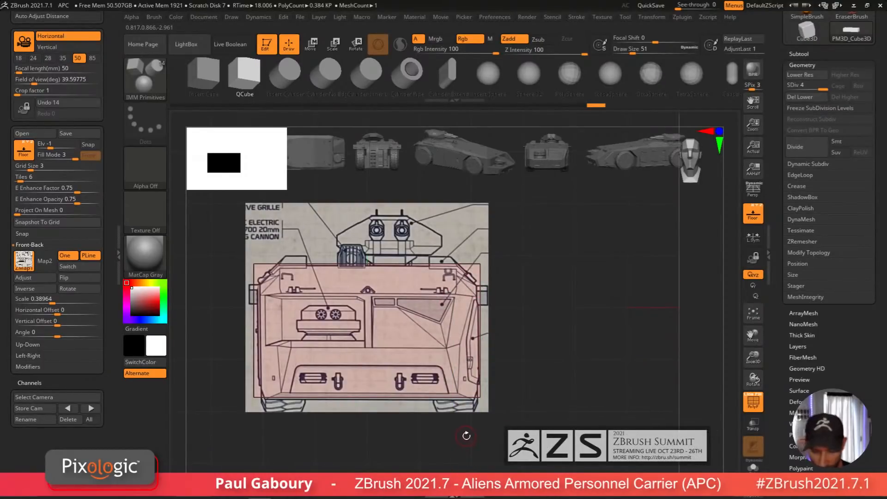
Step: Set the Front-Back map scale to 0.41 so the front blueprint matches the cube's width
click(53, 300)
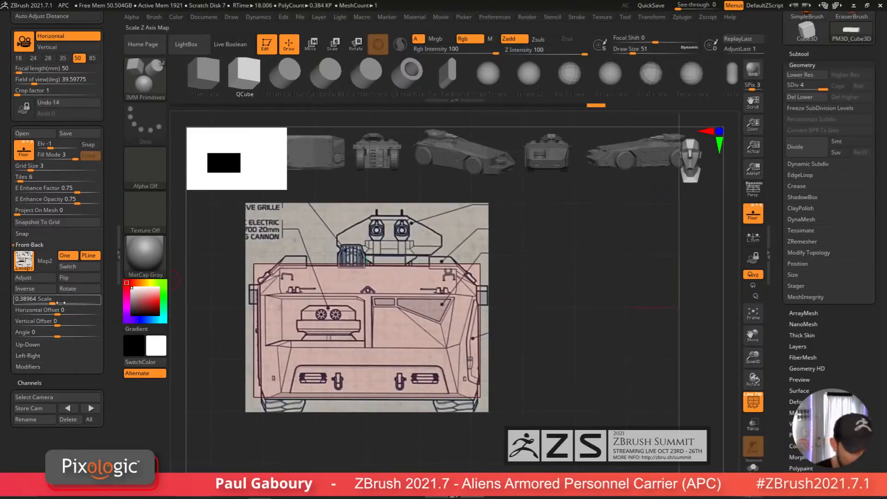
text(.39)
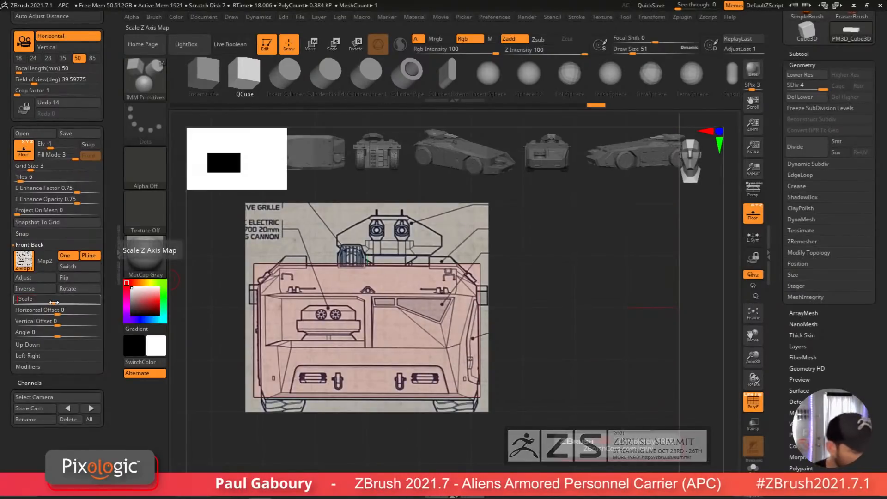
key(Return)
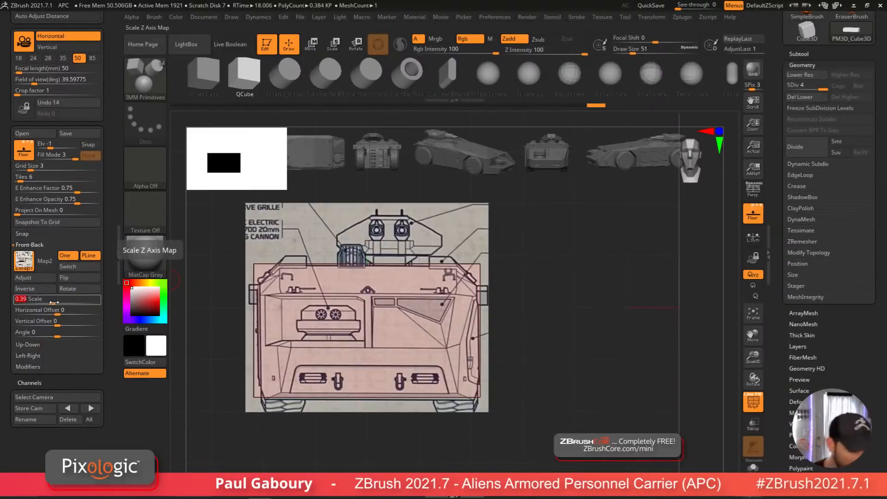
key(BackSpace)
text(.42)
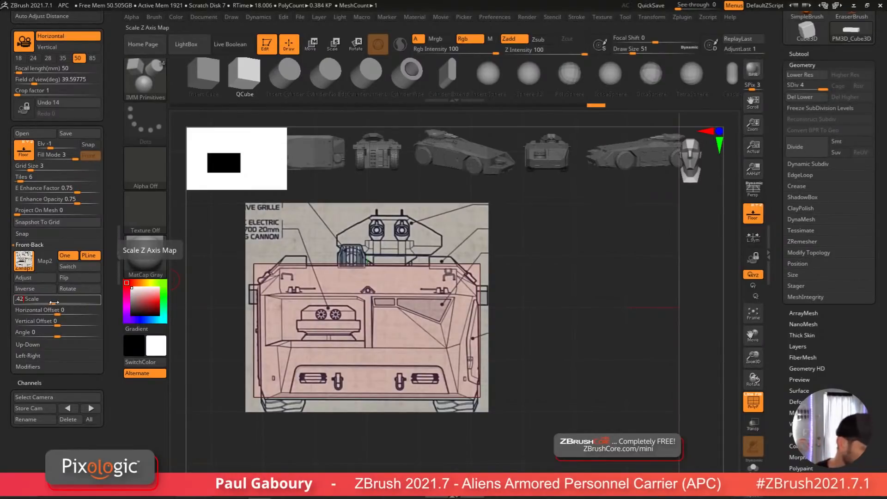
key(Return)
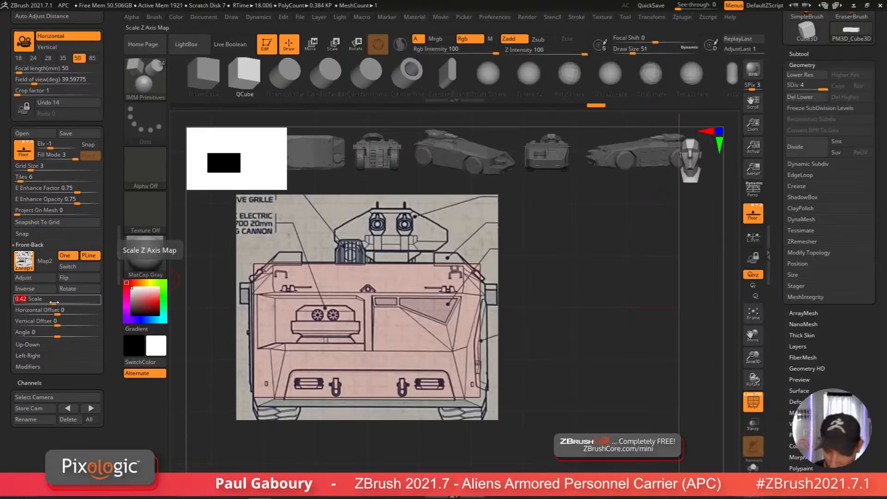
key(BackSpace)
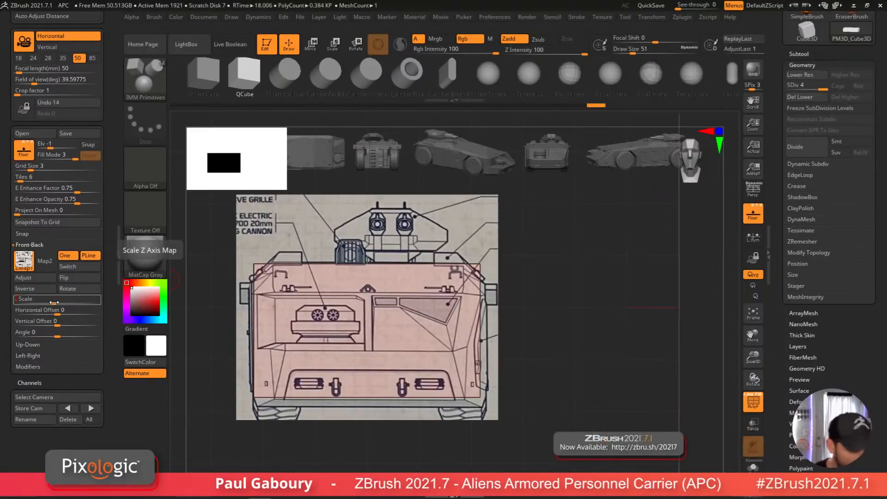
text(.41)
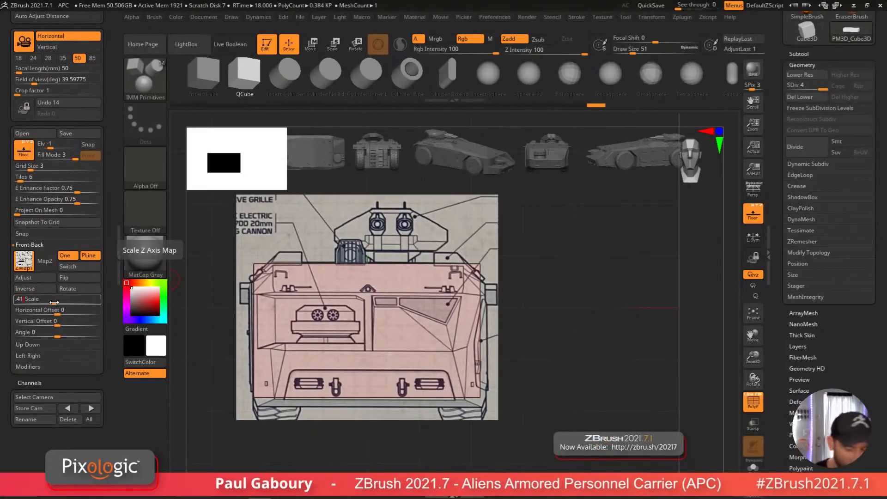
key(Return)
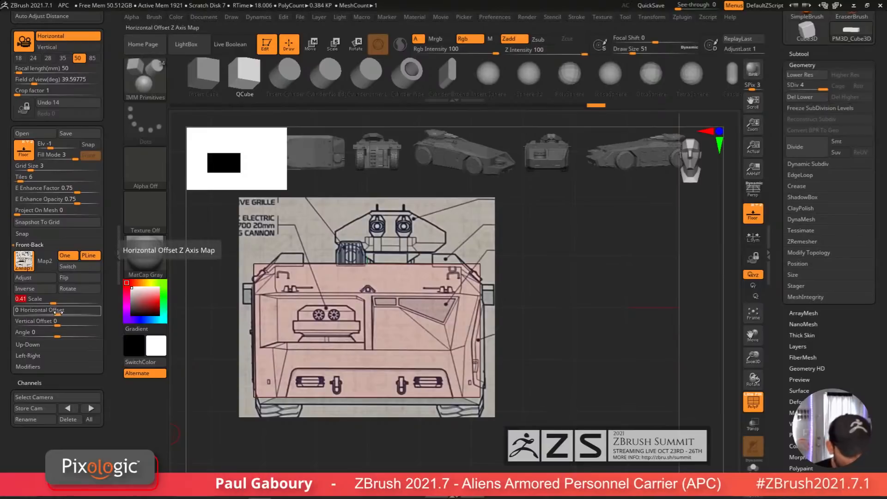
drag(56, 313, 55, 314)
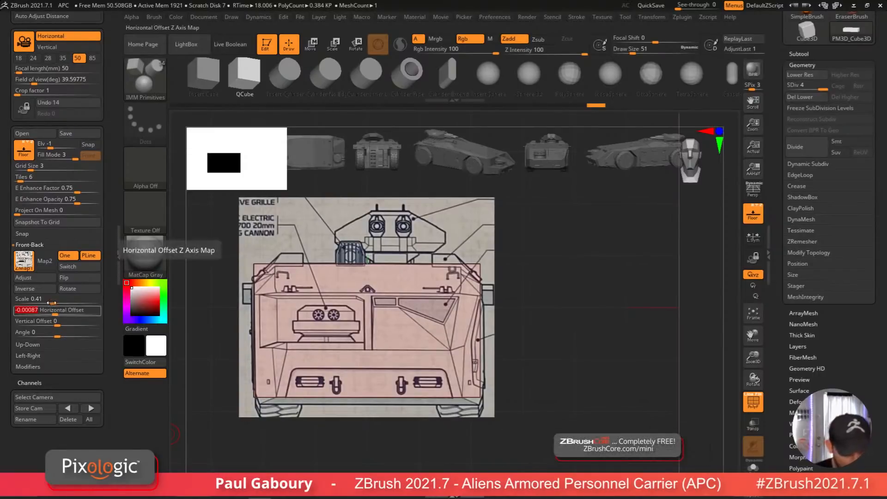
text(.41)
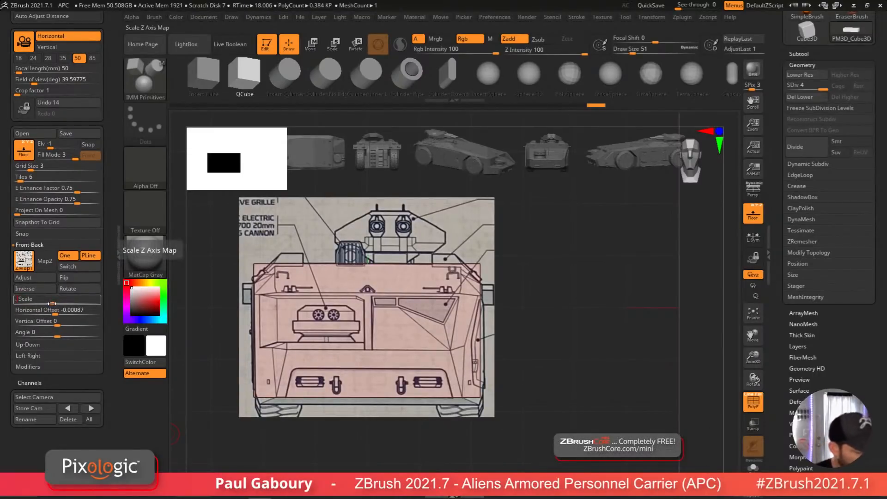
text(5)
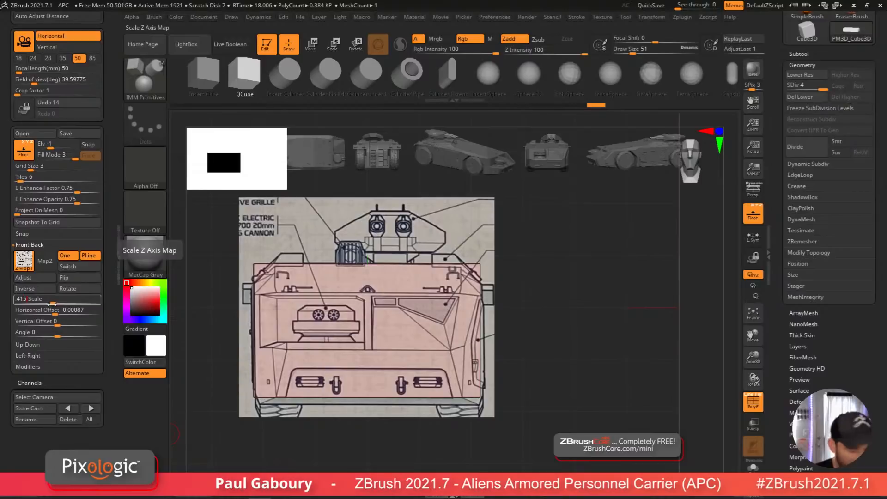
key(Return)
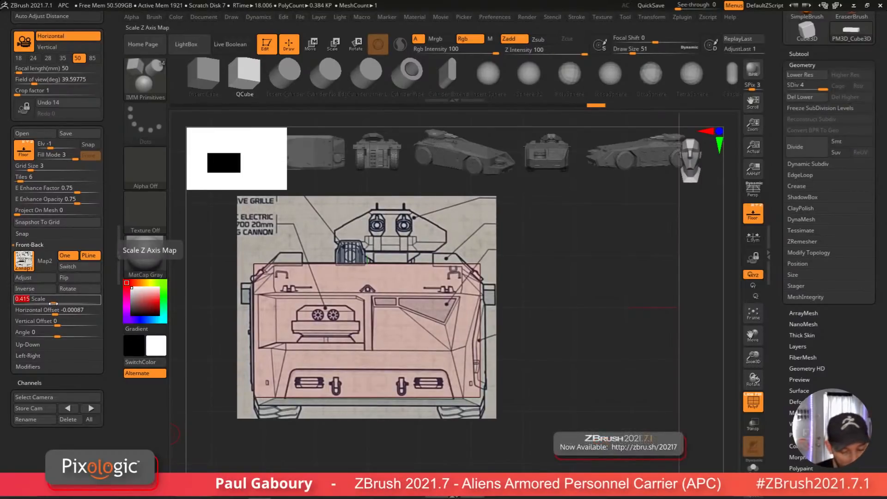
text(.412)
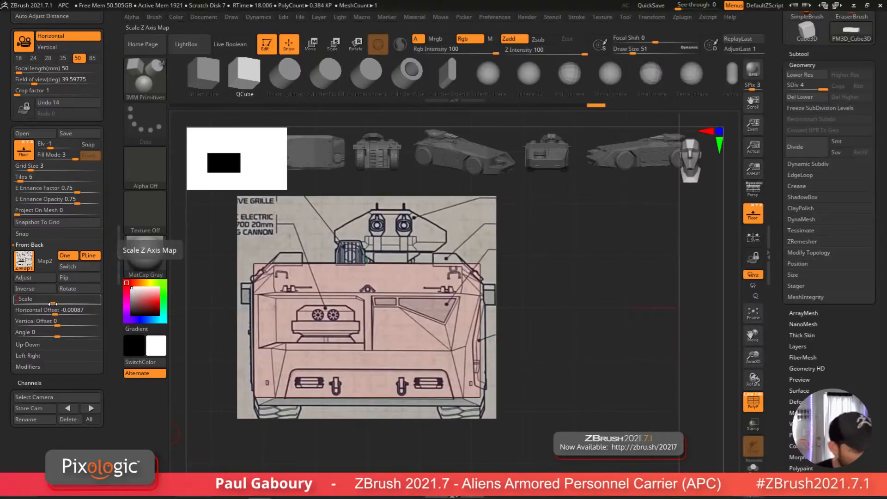
key(Return)
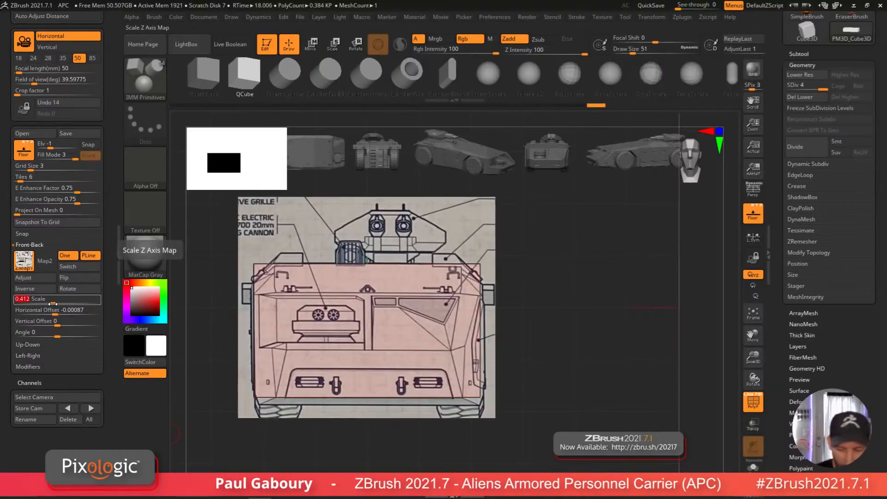
text(.)
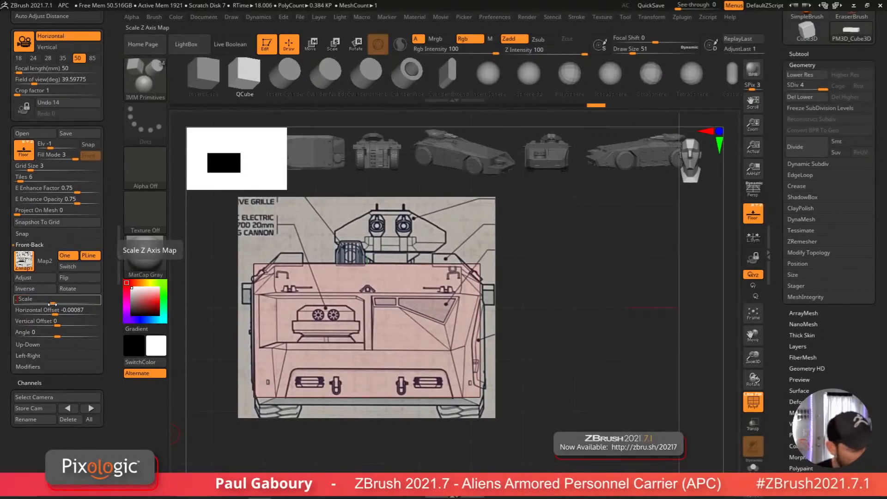
text(41)
key(Return)
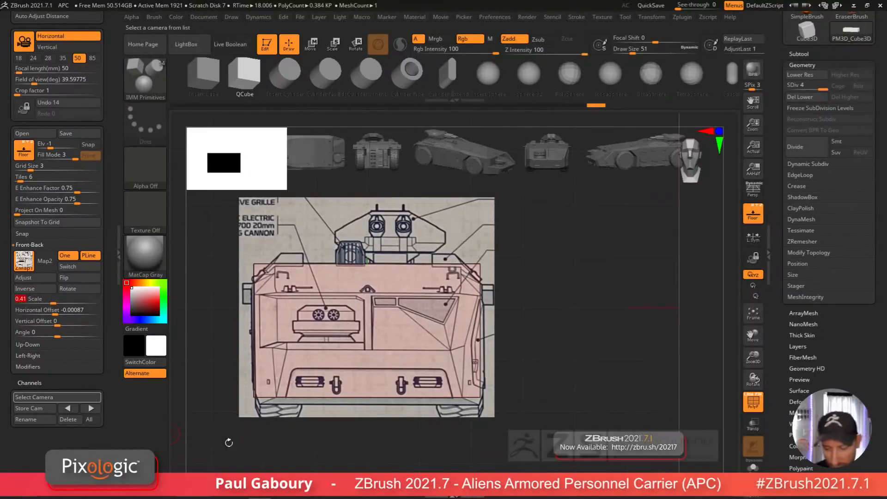
Step: Return the cube to its lowest subdivision level, delete the higher levels and hide the left tray
key(ctrl)
drag(579, 421, 531, 373)
drag(823, 88, 789, 88)
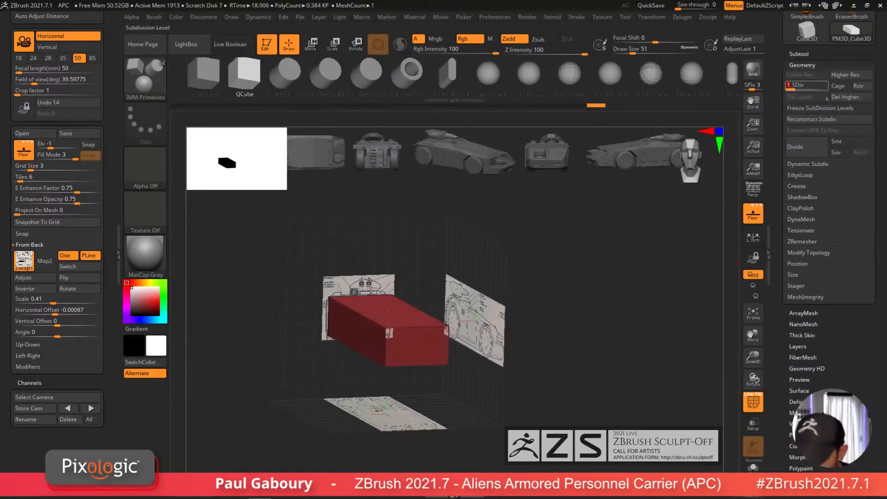
click(852, 102)
alt+drag(441, 385, 488, 377)
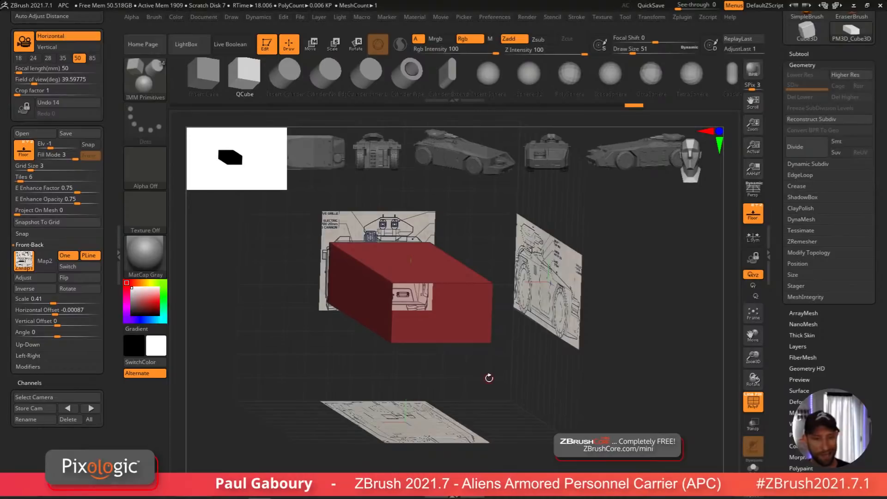
click(118, 253)
shift+drag(481, 382, 491, 365)
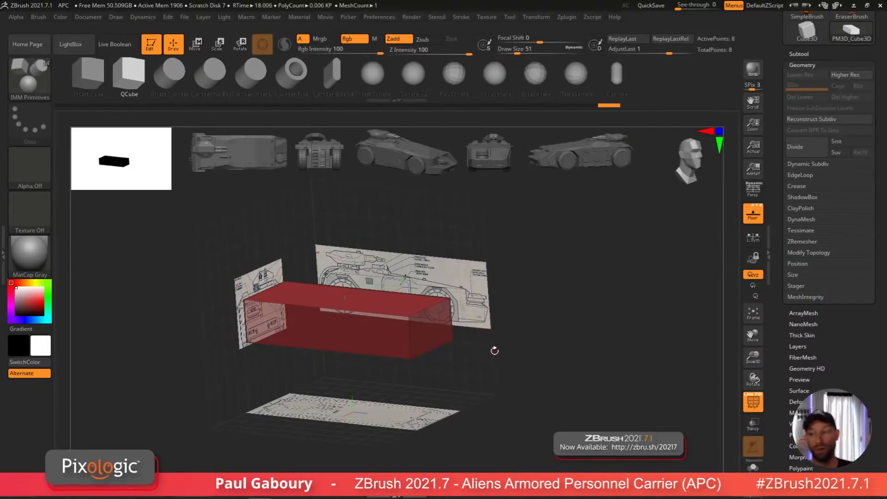
Step: Open the Tool palette and dock the Zplugin palette into the side tray
drag(855, 346, 855, 496)
click(798, 225)
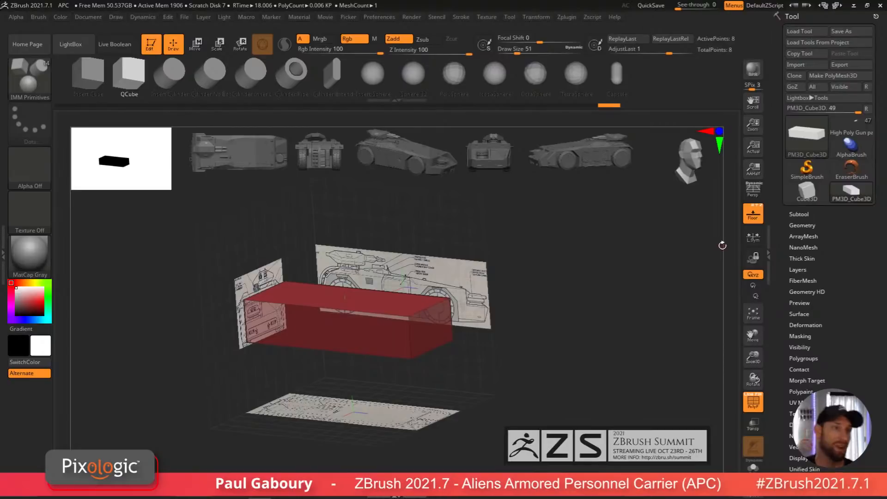
click(566, 17)
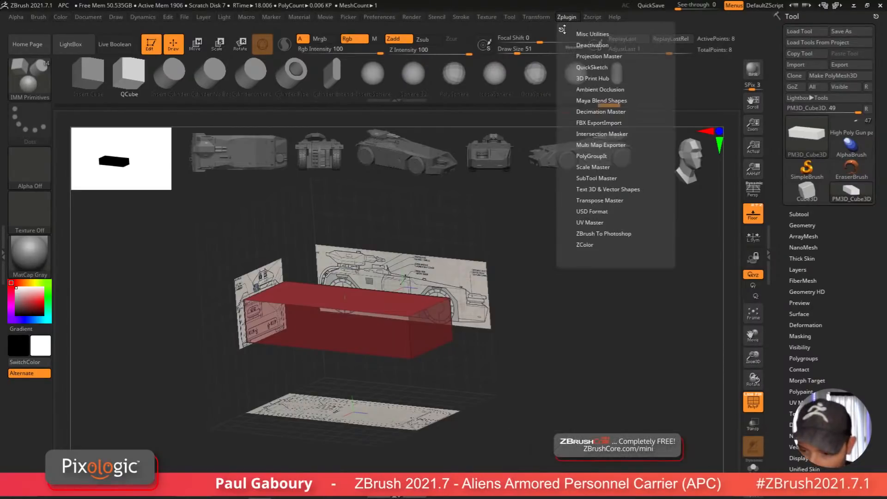
click(562, 29)
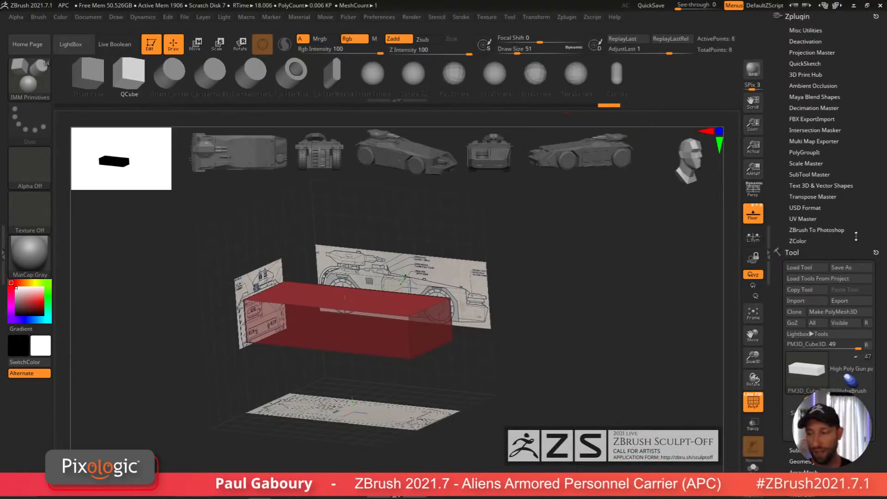
Step: In 3D Print Hub, update the size ratios using the cube's 2.18 × 1.28 × 5.78 inch option
click(816, 163)
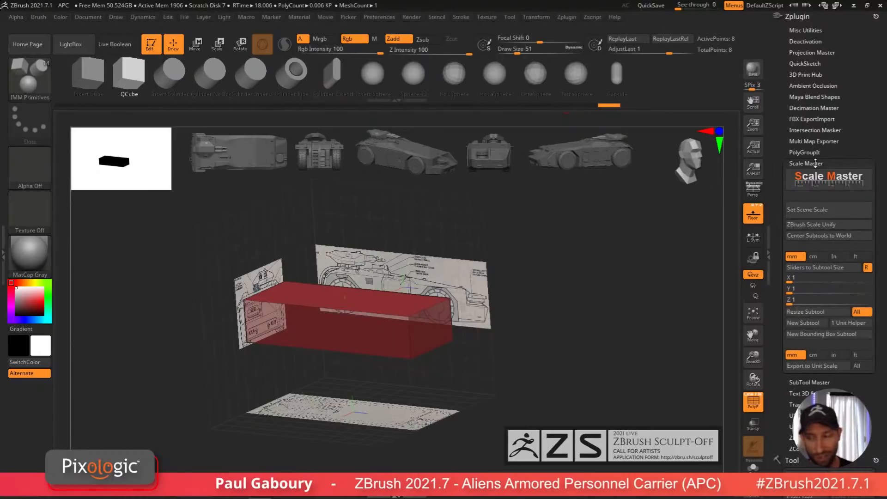
click(816, 74)
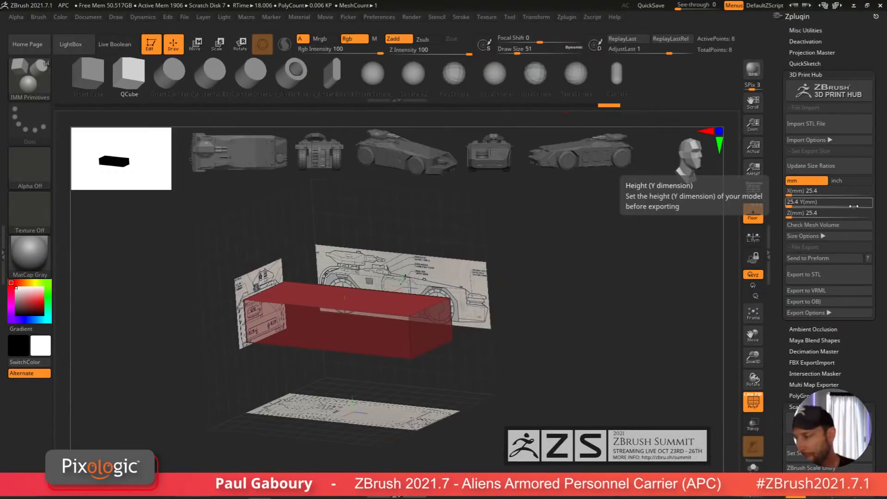
click(810, 165)
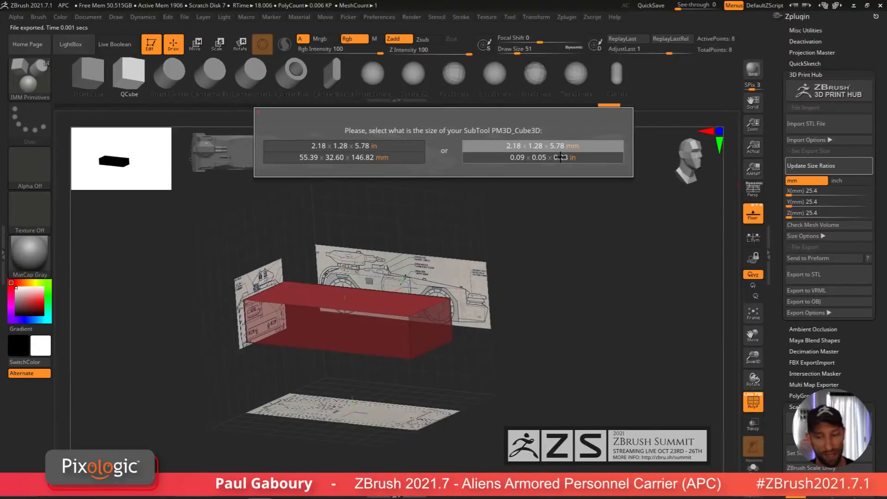
click(373, 146)
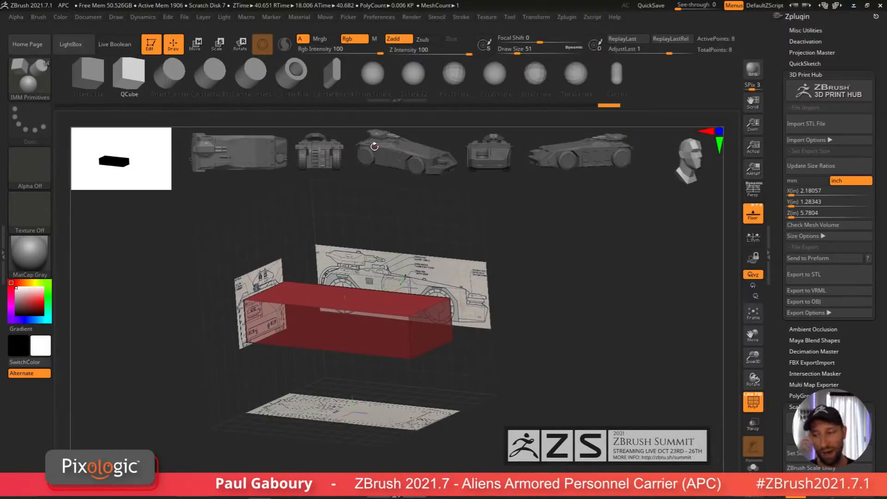
Step: Set the export Z depth to 10 inches and expand the export options
click(814, 213)
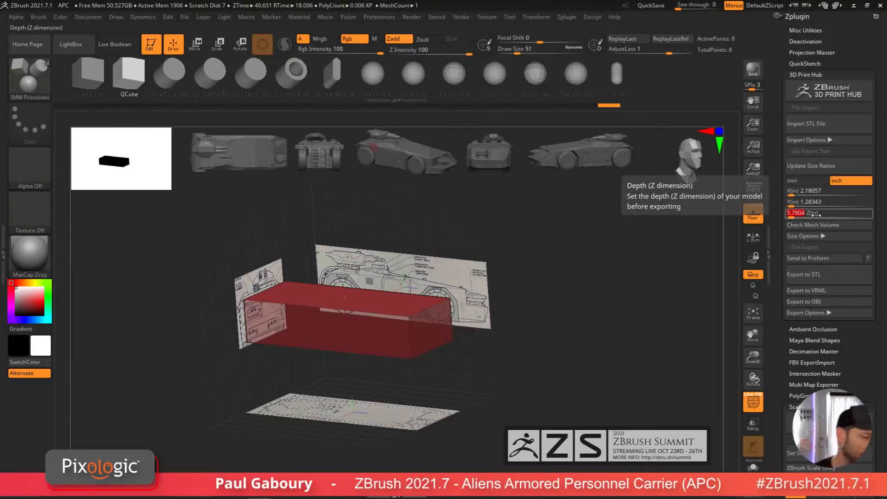
text(10)
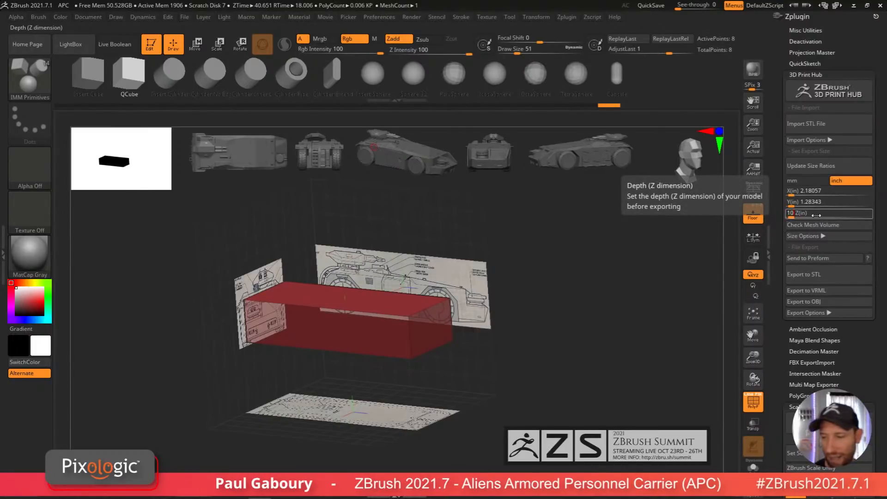
key(Return)
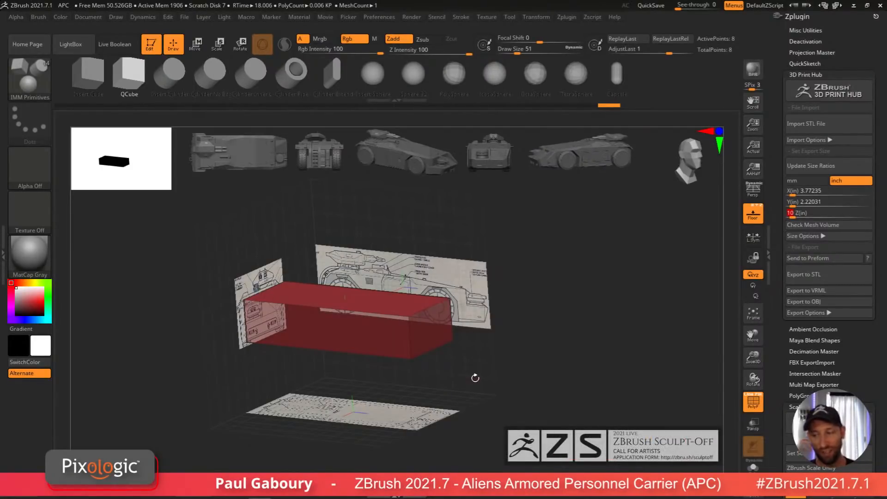
click(826, 313)
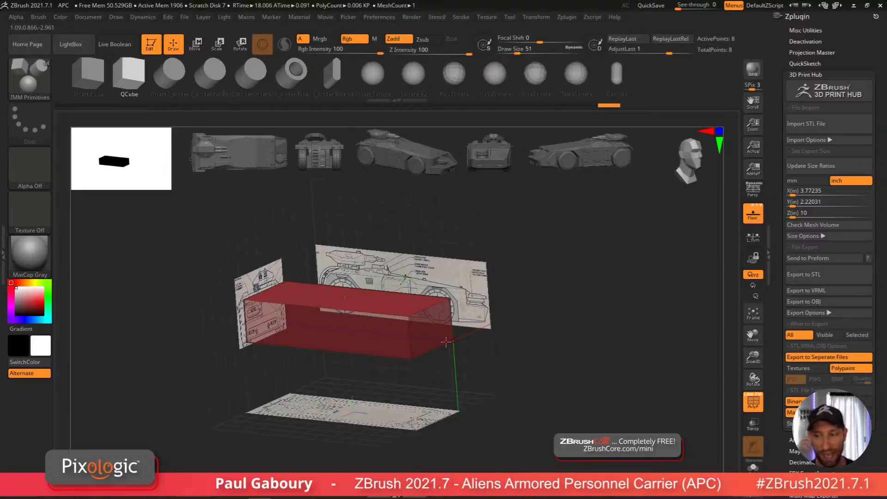
Step: Open Scale Master and set the scene scale using the cube's 2.18 × 1.28 × 5.78 inch option
click(813, 75)
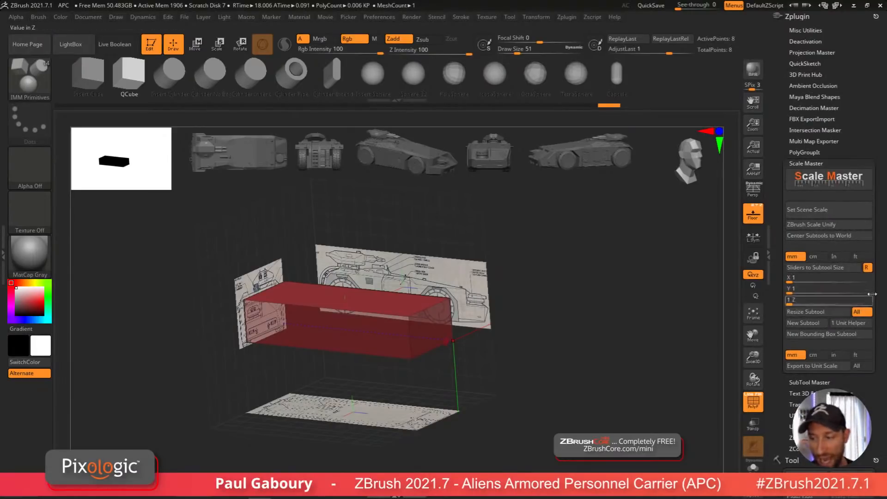
drag(880, 283, 880, 267)
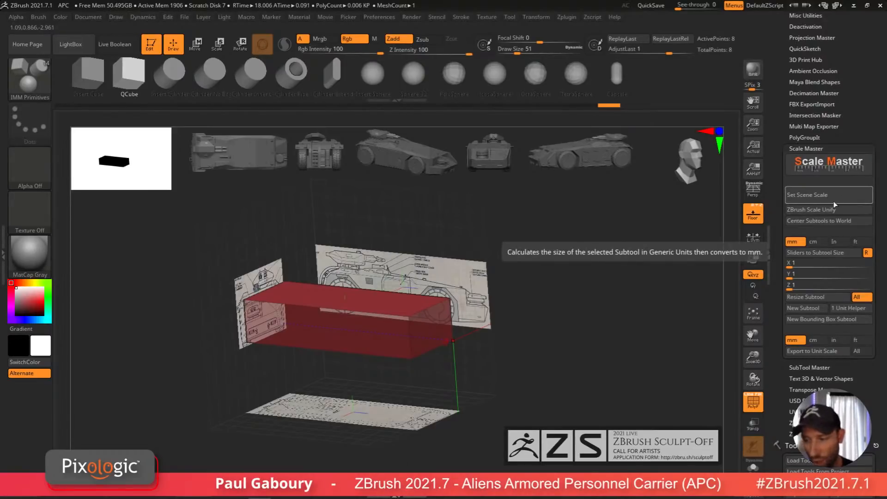
click(821, 196)
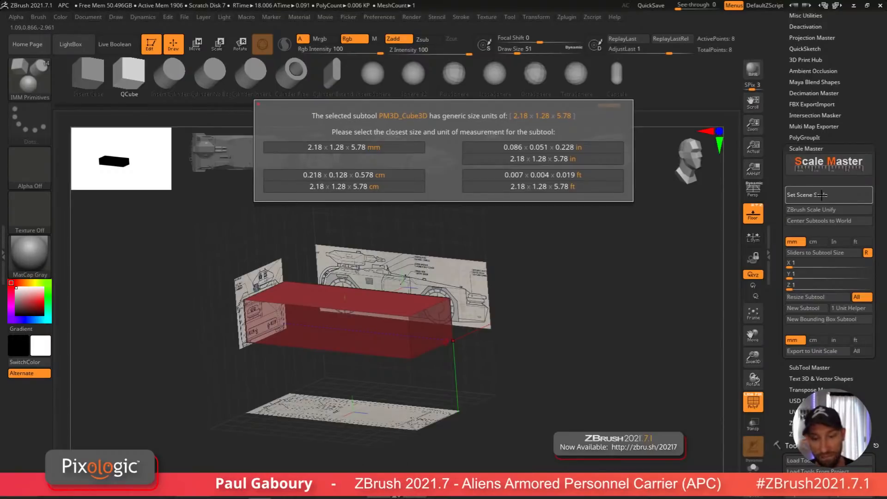
click(572, 159)
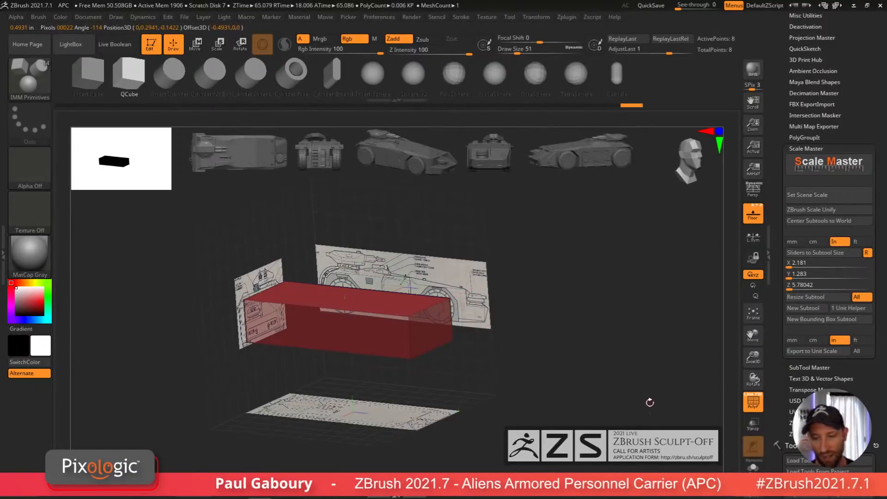
Step: Set the Scale Master Z size to 10 inches and resize the cube subtool
click(801, 285)
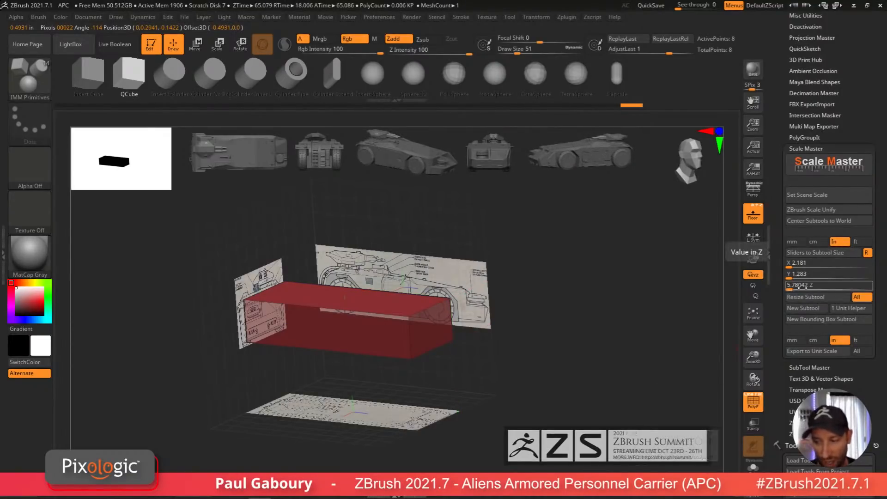
click(792, 289)
text(1)
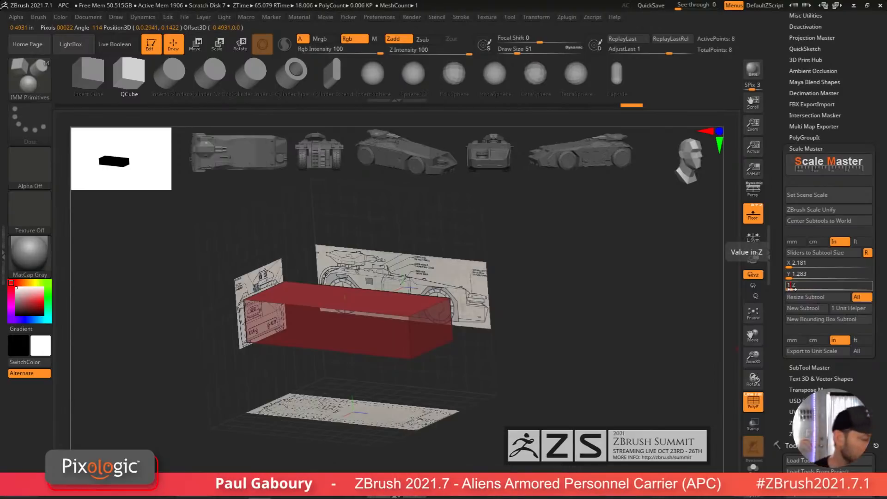
text(0)
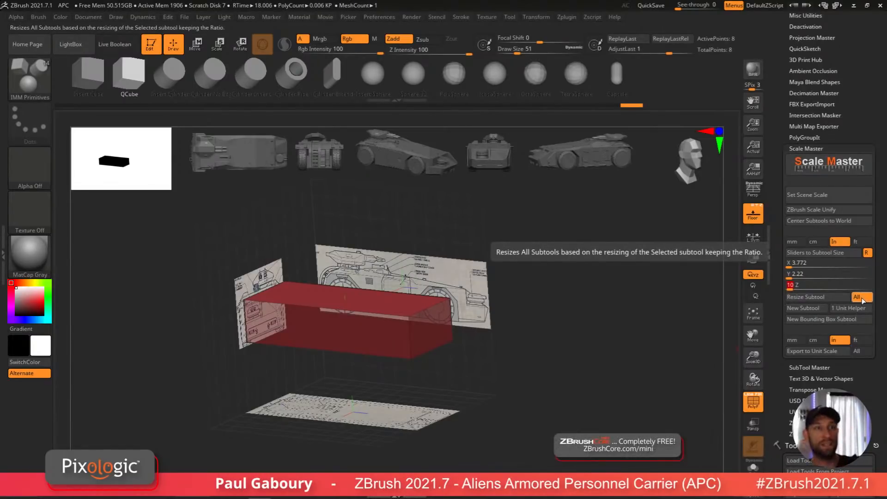
click(825, 297)
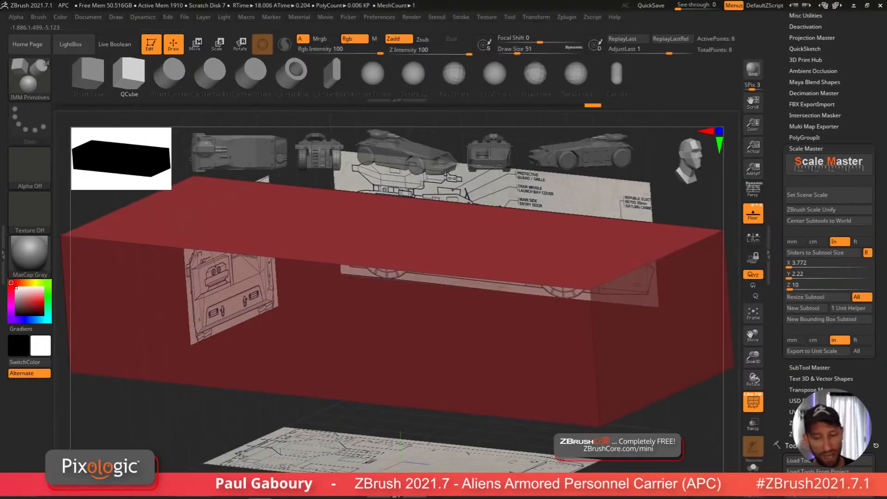
mouse_move(562, 420)
ctrl+right_down()
mouse_move(521, 414)
mouse_move(551, 407)
mouse_move(544, 426)
mouse_move(534, 410)
mouse_move(546, 404)
ctrl+right_up()
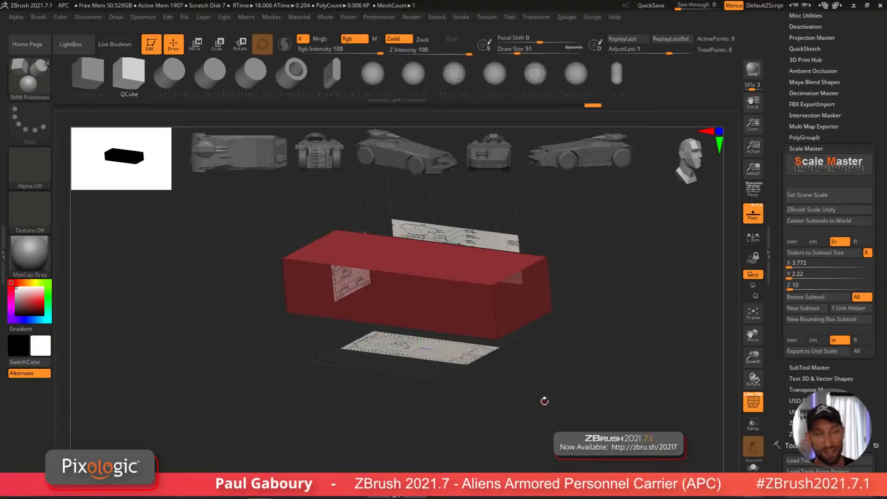
Step: Undo the last several changes to the cube
drag(836, 445, 836, 214)
mouse_move(834, 387)
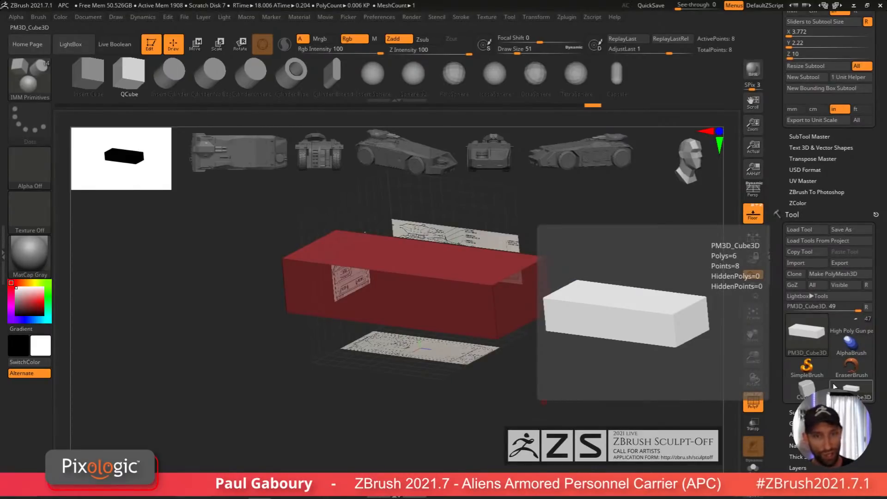
scroll(835, 387, down, 5)
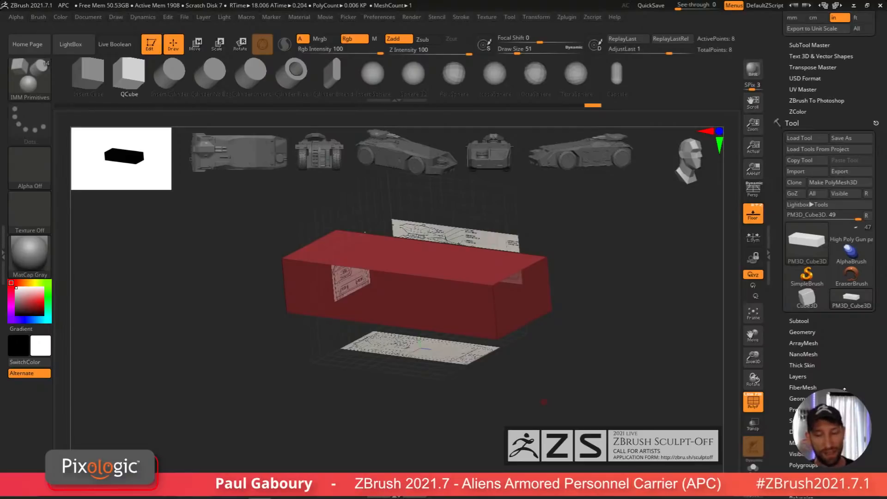
key(ctrl)
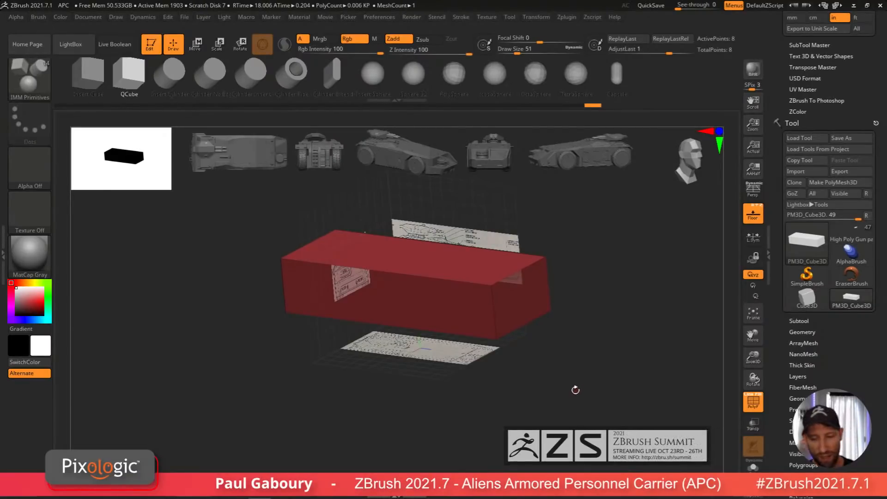
key(ctrl+z)
key(ctrl+z)
mouse_move(574, 388)
shift+mouse_down()
mouse_move(581, 376)
mouse_move(564, 394)
mouse_move(596, 364)
mouse_move(569, 413)
mouse_move(574, 393)
shift+mouse_up()
key(ctrl+z)
key(ctrl+z)
key(ctrl+z)
key(ctrl+z)
key(ctrl+z)
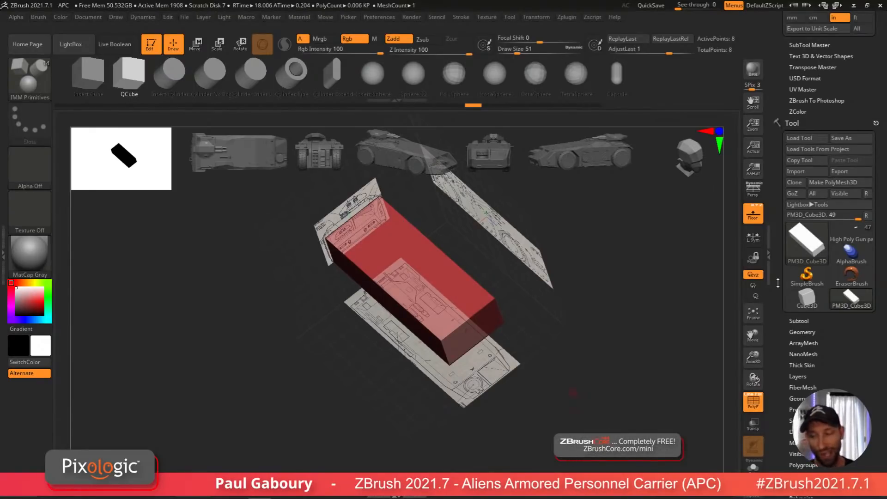
Step: Load DemoSoldier.ZTL from the LightBox Tool library into the scene
drag(779, 282, 781, 455)
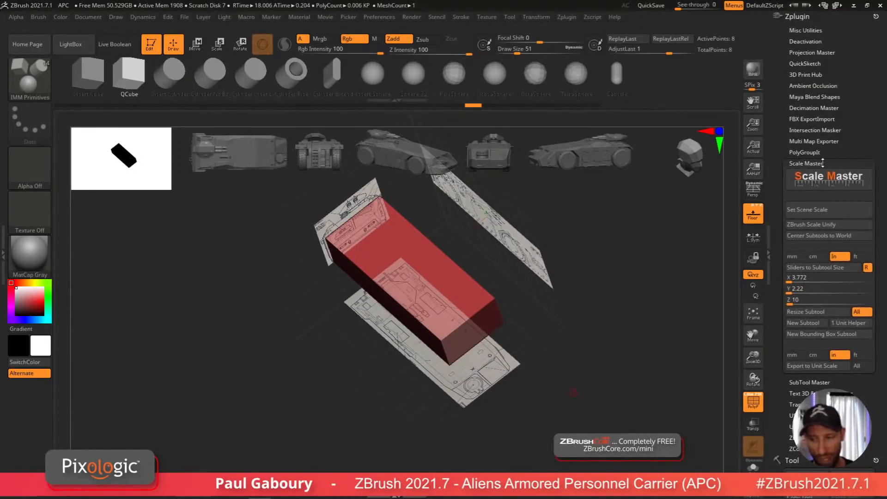
key(comma)
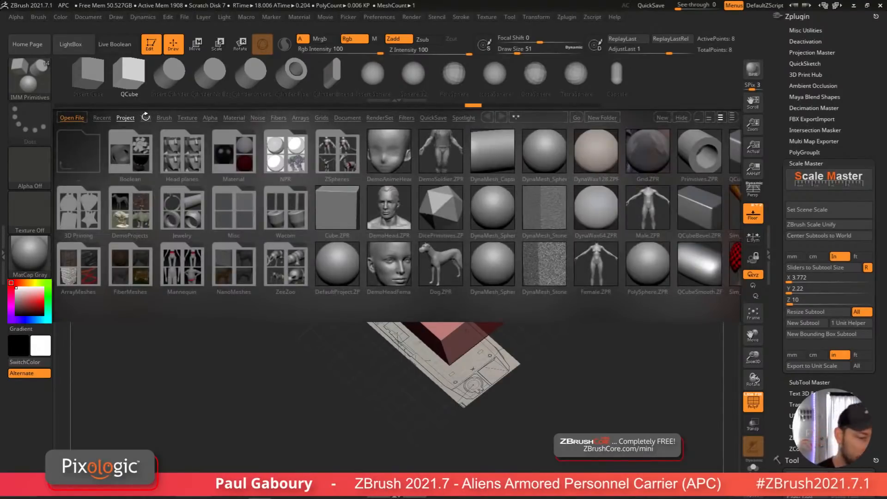
click(146, 118)
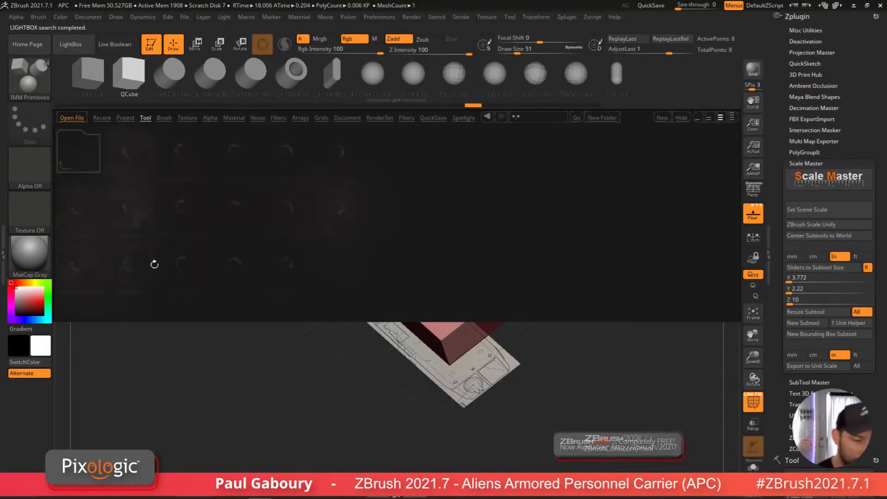
double_click(187, 210)
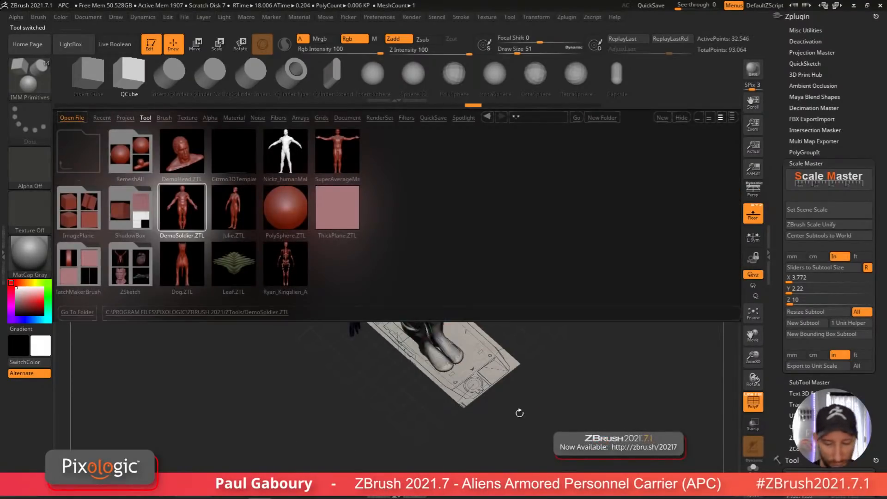
key(comma)
mouse_move(543, 415)
shift+mouse_down()
mouse_move(560, 420)
mouse_move(522, 380)
mouse_move(501, 332)
mouse_move(477, 317)
shift+mouse_up()
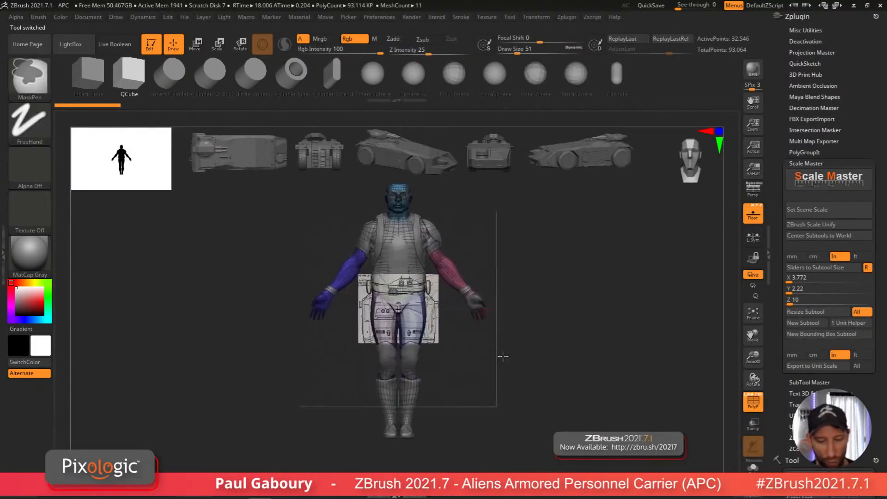
Step: Set the scene scale from the soldier using its 5.44 × 7.91 × 1.45 inch option
mouse_move(503, 356)
shift+mouse_down()
mouse_move(505, 368)
mouse_move(508, 356)
shift+mouse_up()
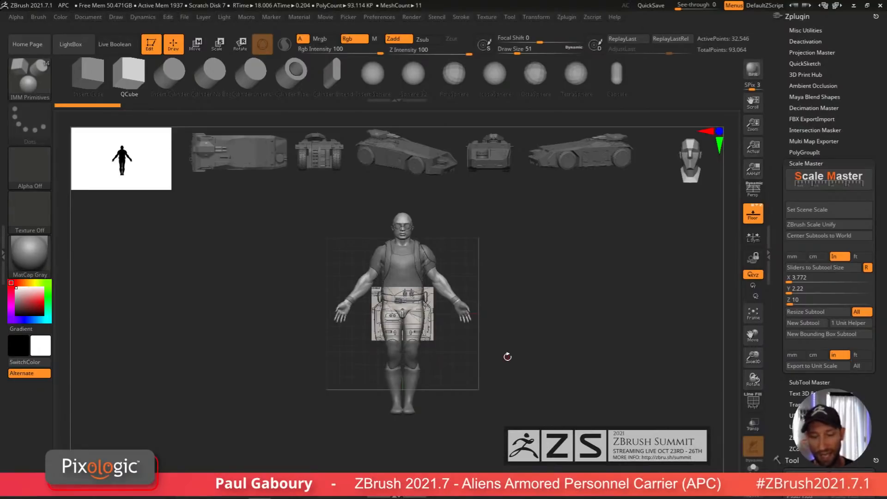
click(820, 209)
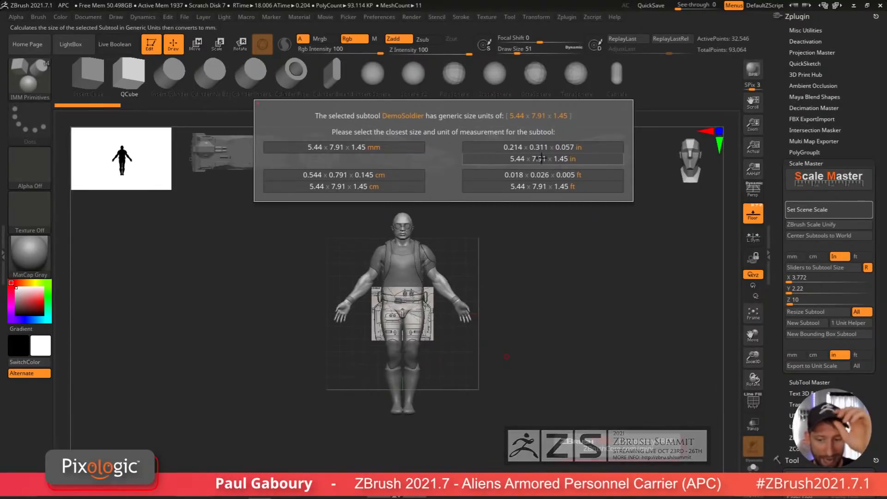
click(572, 158)
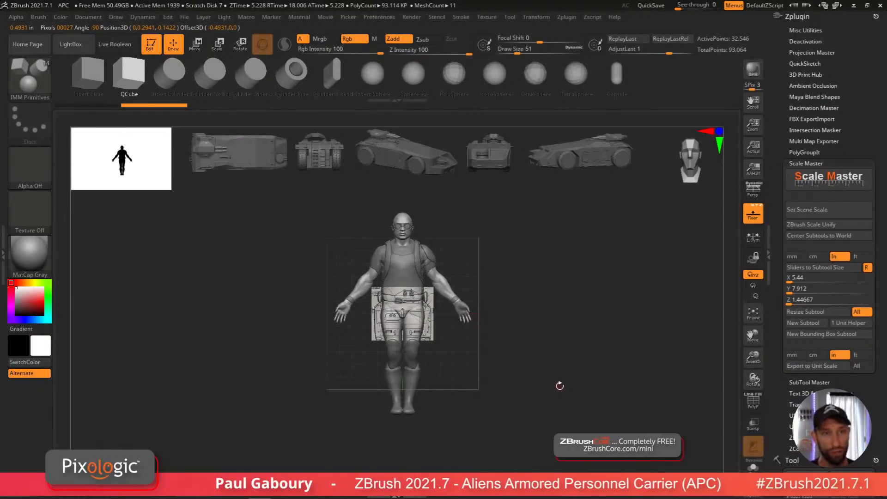
Step: Create a new bounding box subtool around the soldier and turn on transparency
click(844, 336)
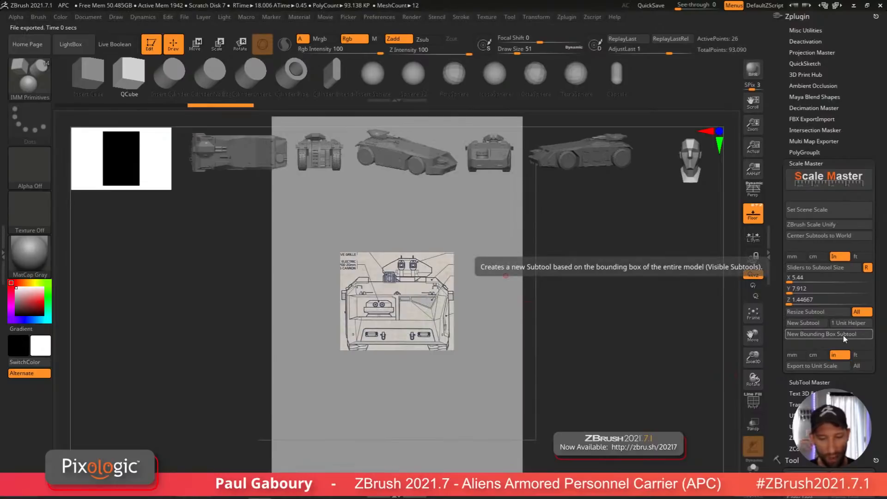
ctrl+right_drag(590, 420, 561, 389)
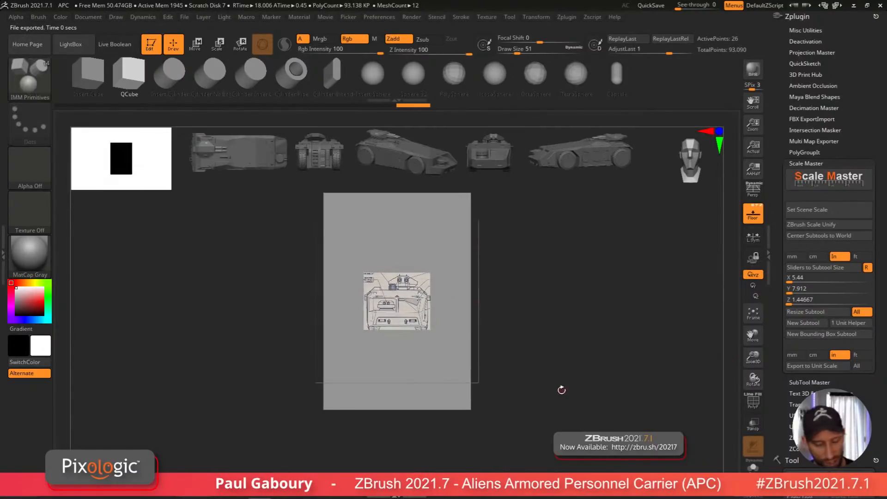
click(750, 427)
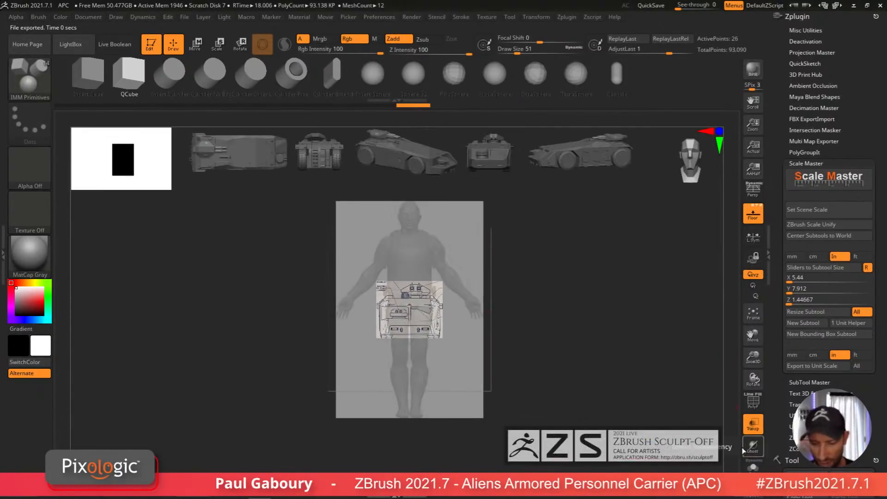
Step: Measure the bounding box's height with the transpose line in Move mode
drag(563, 424, 560, 410)
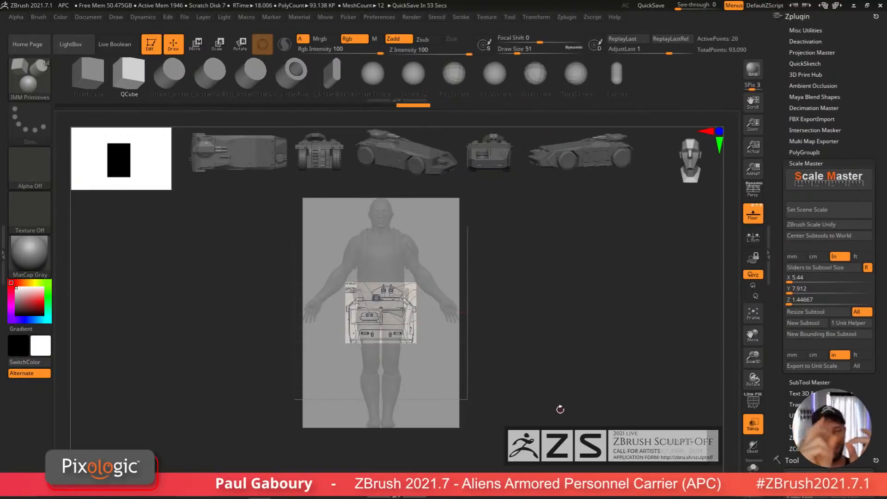
shift+drag(532, 389, 574, 385)
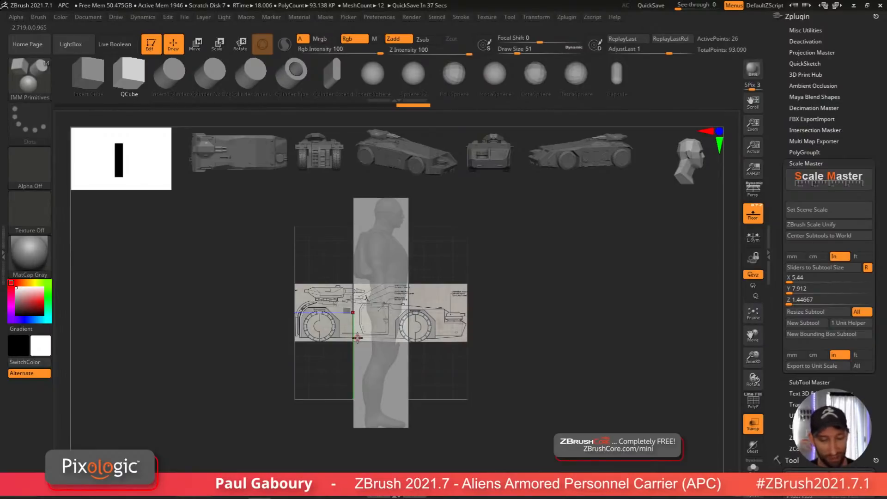
drag(550, 419, 505, 396)
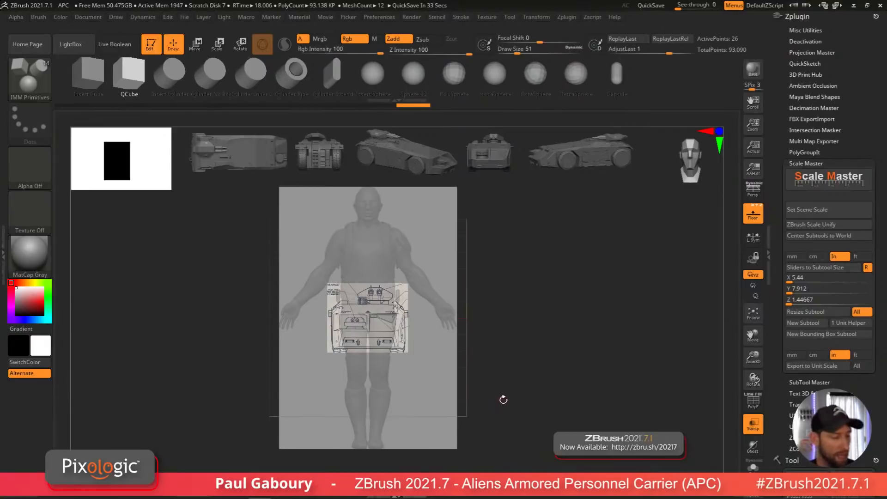
key(w)
drag(457, 449, 580, 276)
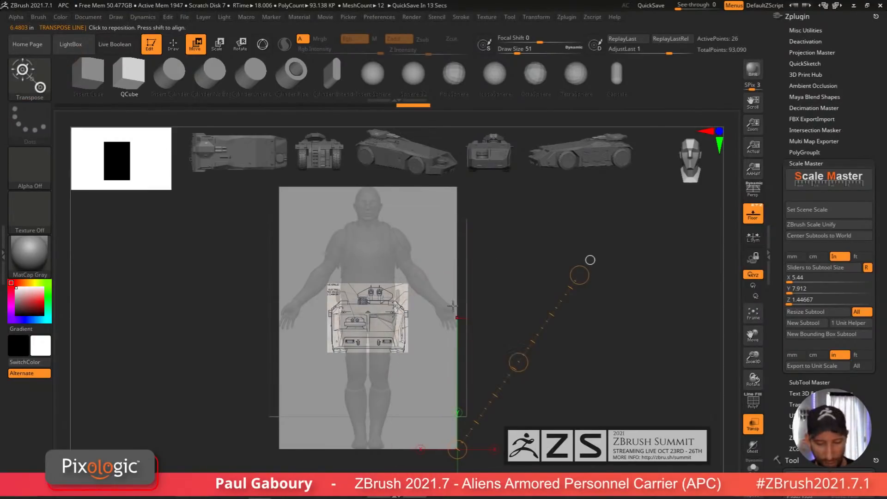
mouse_move(459, 319)
mouse_down()
mouse_move(480, 320)
mouse_move(498, 408)
mouse_move(457, 468)
mouse_up()
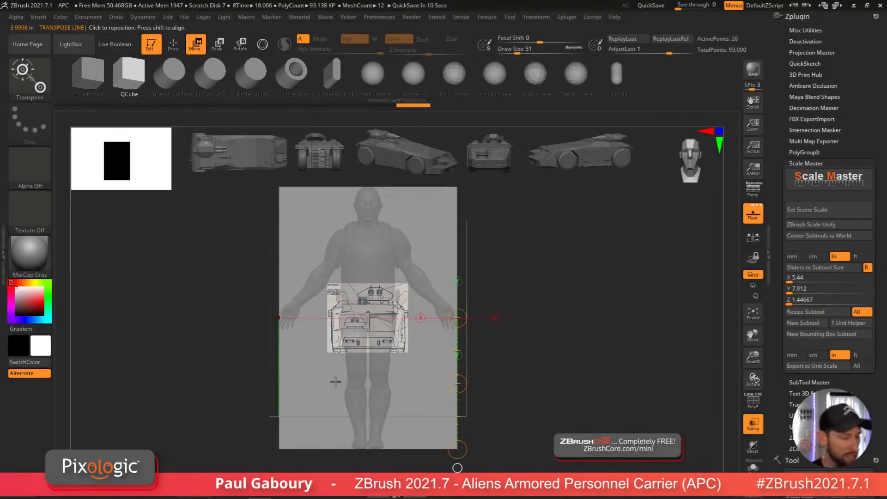
Step: Turn on polyframe display for the bounding box subtool
key(shift+f)
ctrl+right_drag(561, 422, 539, 416)
drag(533, 415, 567, 415)
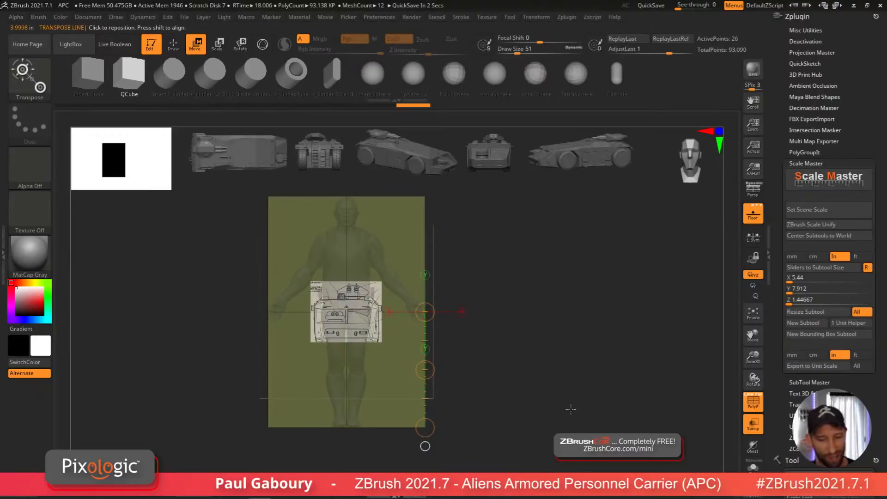
click(541, 424)
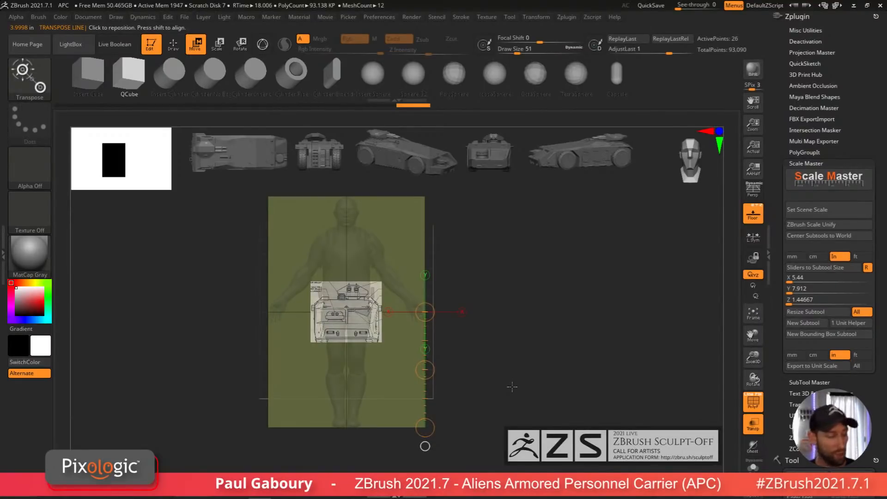
Step: Return to Draw mode and add a 1 Unit Helper cube from Scale Master
key(q)
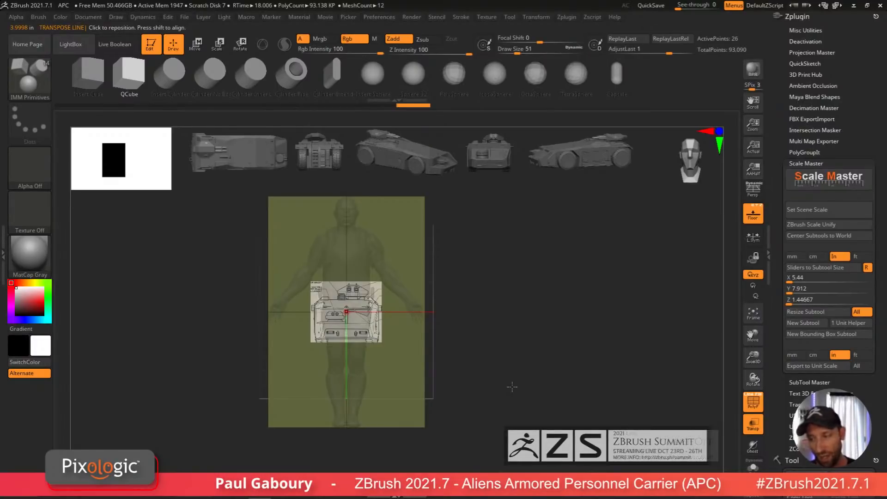
click(849, 323)
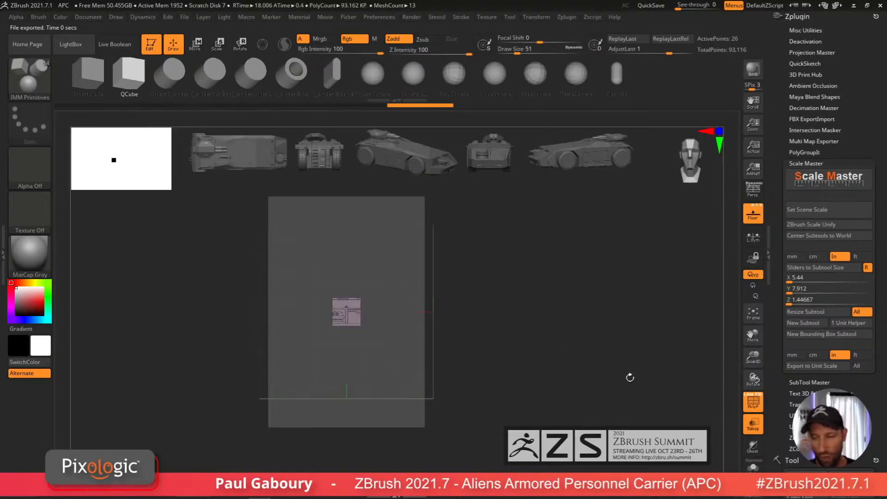
drag(731, 322, 516, 412)
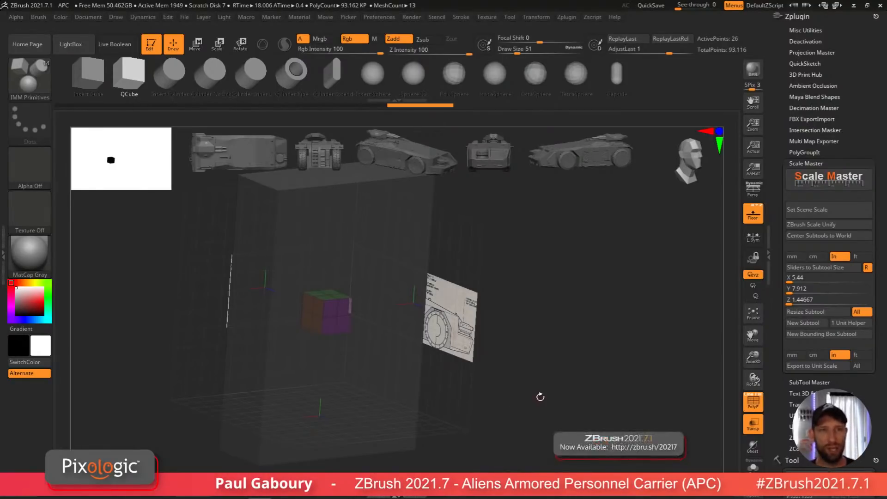
drag(540, 406, 545, 391)
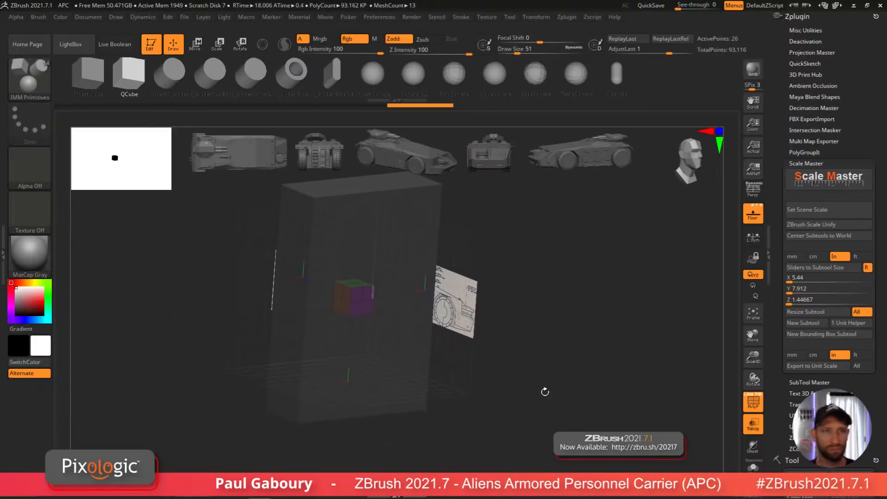
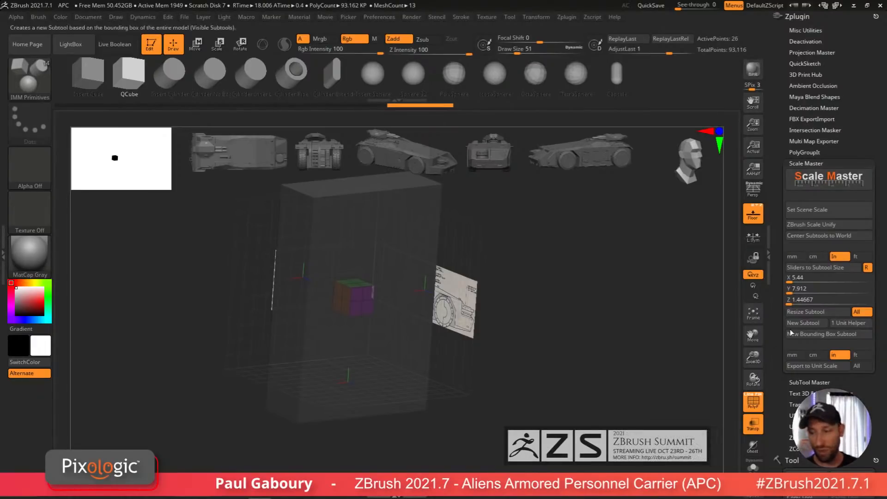
Step: Separate the 1 Unit Helper cube from the subtool list into its own tool for modeling
click(818, 164)
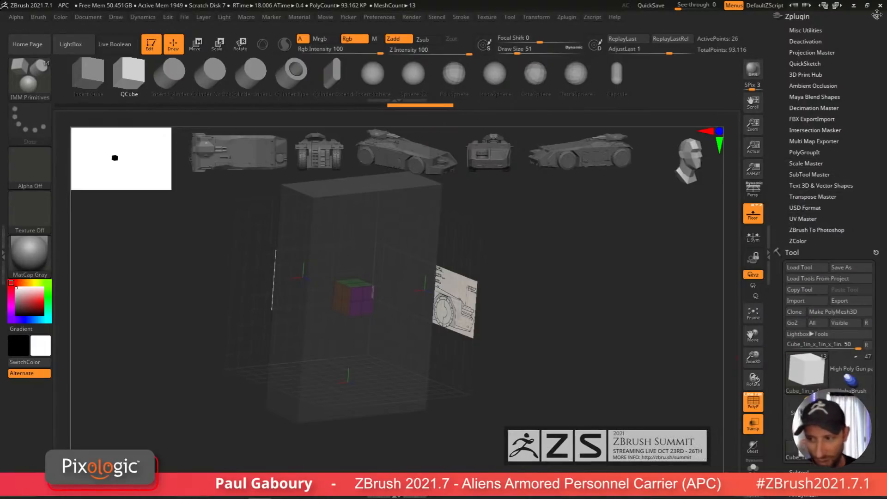
drag(577, 316, 574, 318)
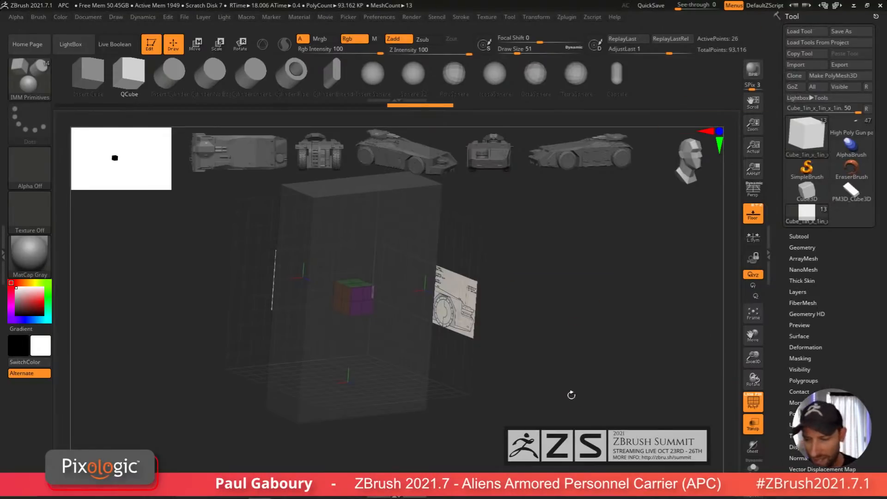
click(800, 236)
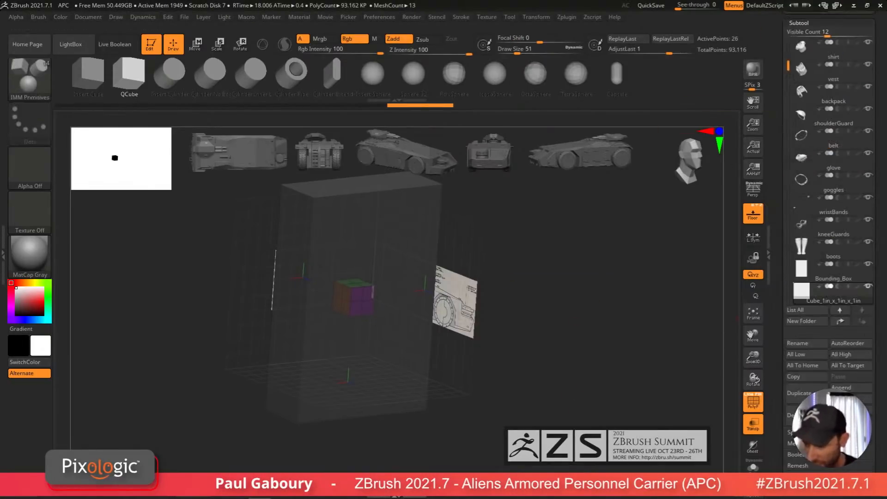
click(846, 420)
click(721, 440)
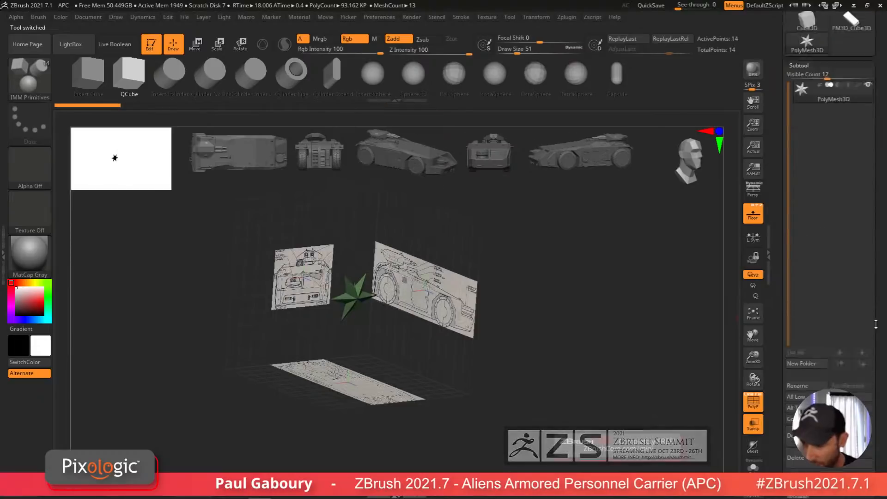
mouse_move(520, 405)
alt+right_down()
mouse_move(539, 394)
mouse_move(548, 400)
alt+right_up()
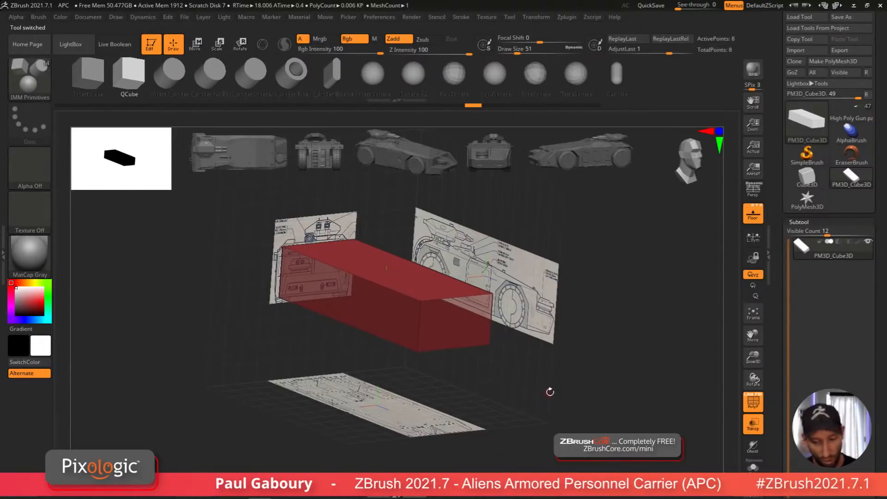
Step: Orbit to the side view, switch to the ZModeler brush and turn off polyframe display
right_drag(550, 391, 577, 395)
ctrl+right_drag(577, 395, 550, 384)
mouse_move(550, 384)
alt+right_down()
mouse_move(548, 409)
mouse_move(538, 399)
mouse_move(574, 381)
alt+right_up()
key(b)
key(z)
key(m)
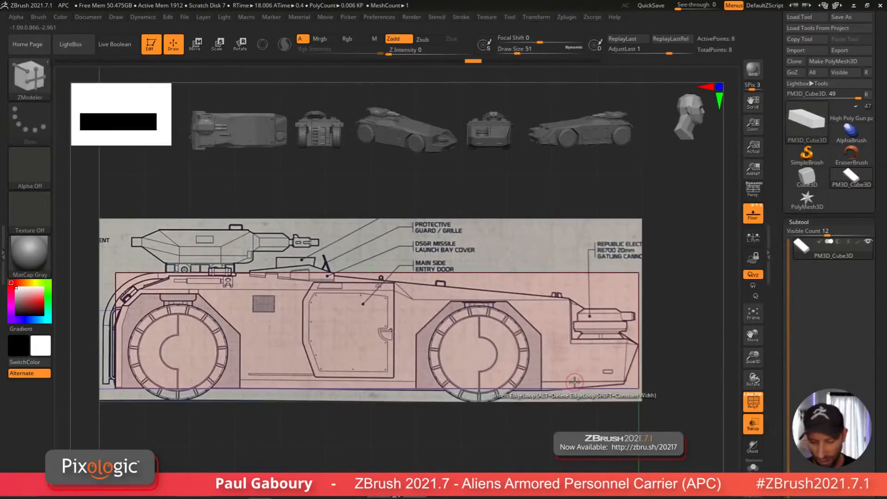
click(550, 391)
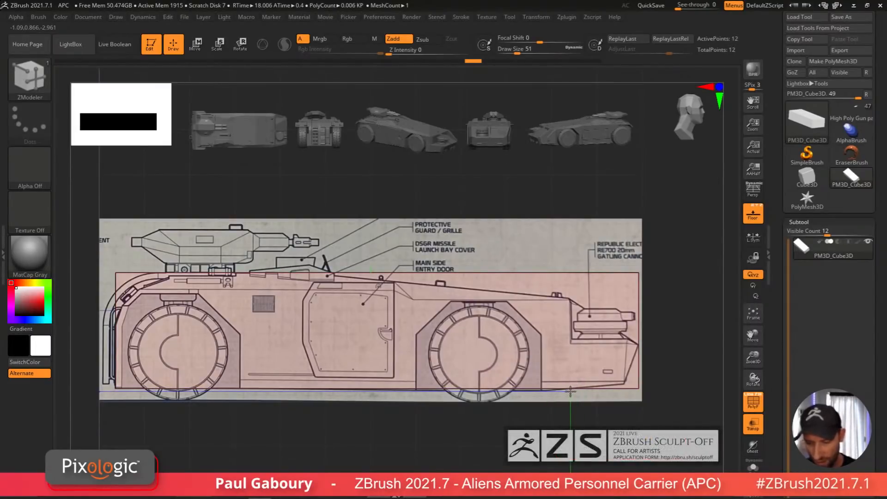
click(760, 398)
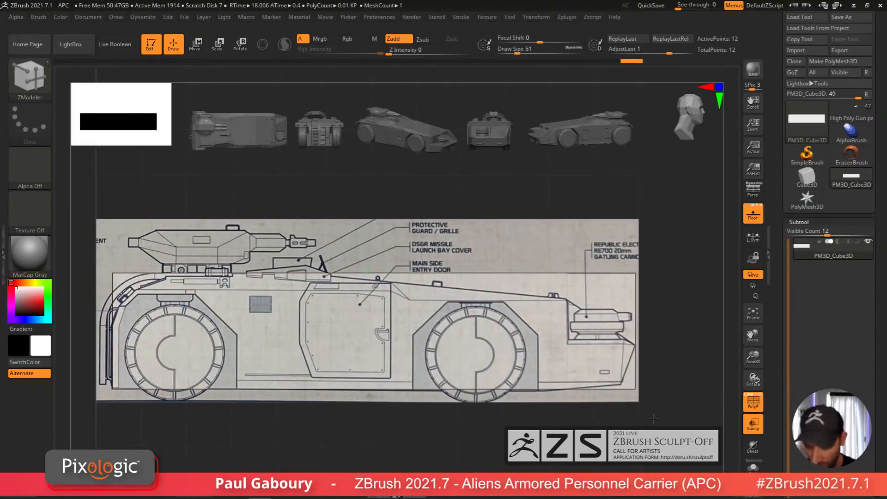
Step: Lower the E Enhance Opacity of the floor grid reference images
drag(653, 419, 598, 396)
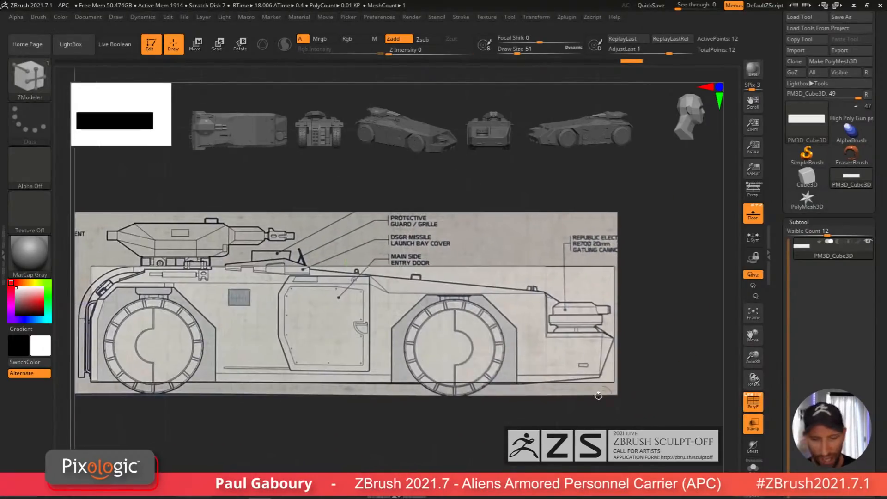
click(116, 17)
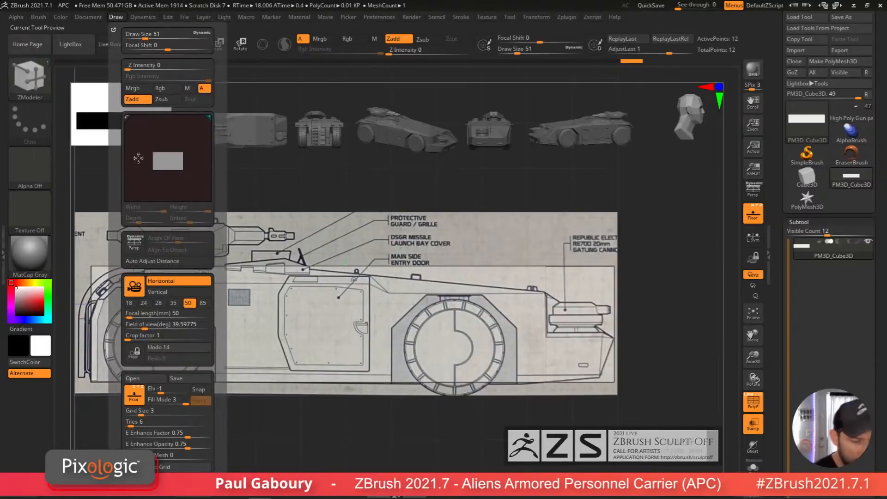
scroll(216, 370, down, 3)
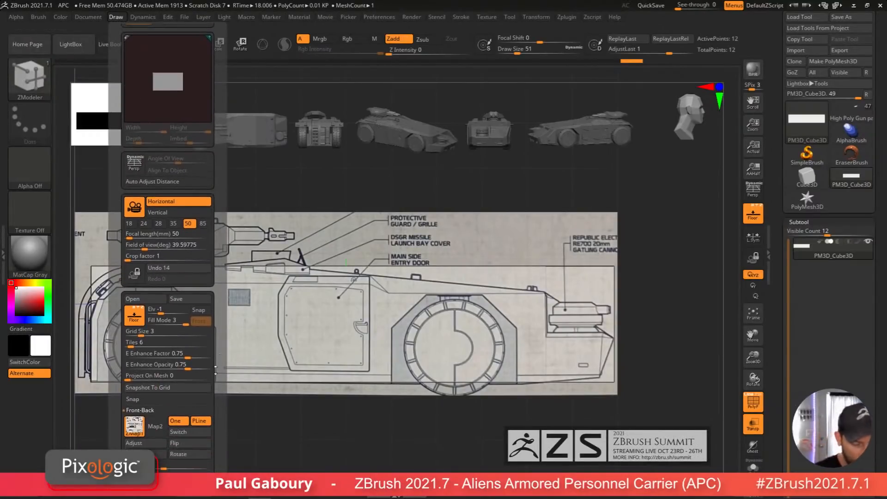
drag(187, 365, 141, 365)
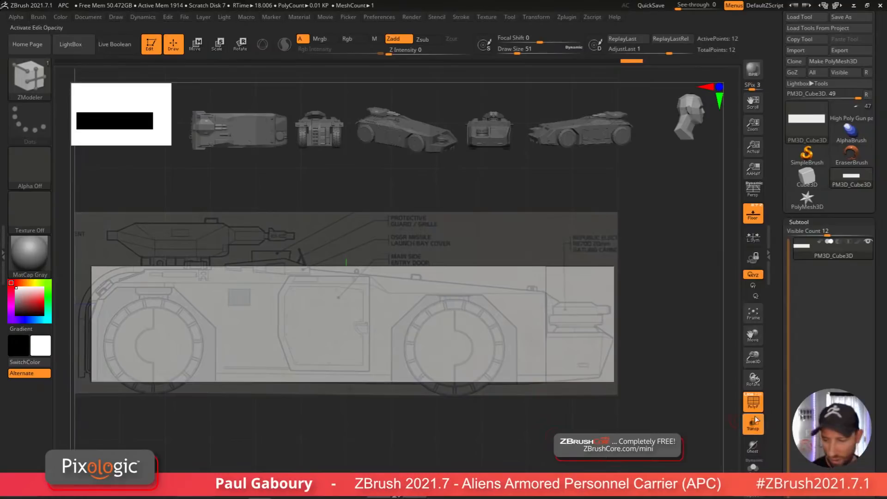
Step: Turn on transparency and group the whole cube into a single polygroup
click(754, 421)
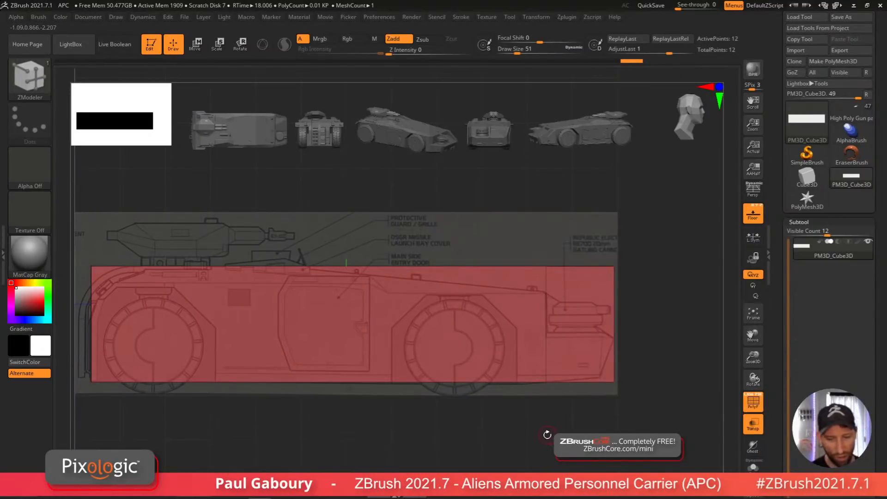
key(ctrl)
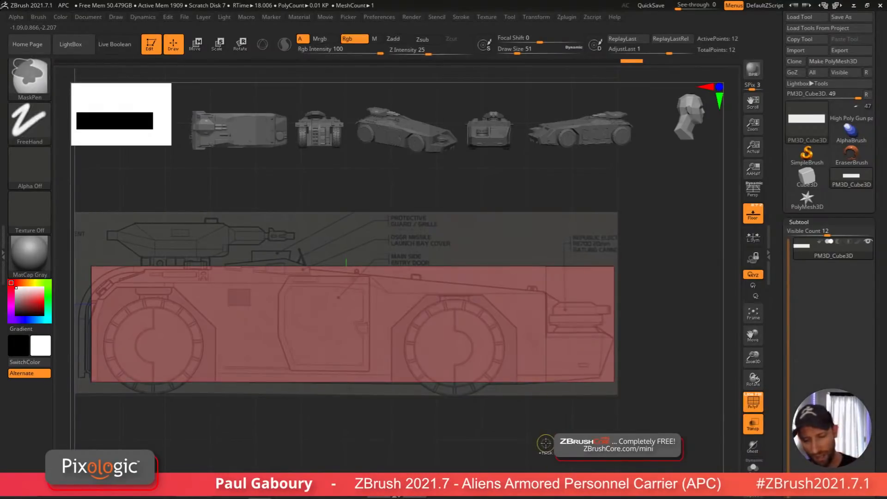
key(ctrl+w)
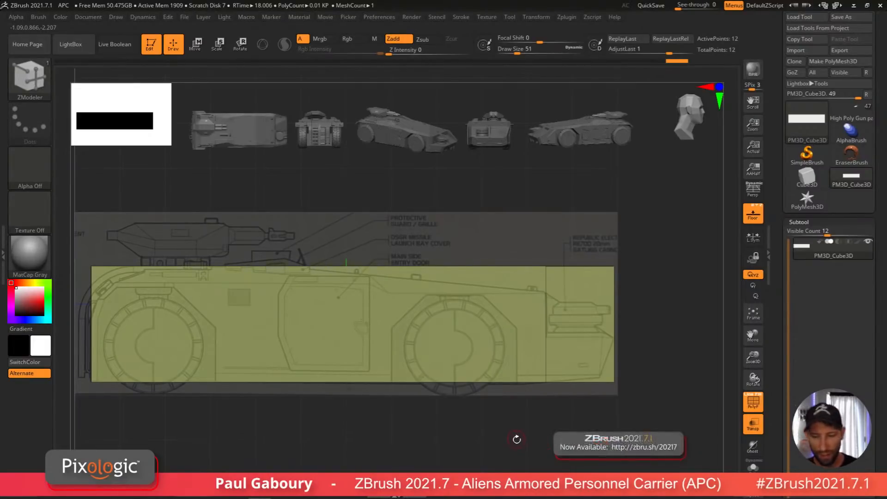
Step: Move the cube to align with the side blueprint and insert a vertical edge loop near the door
alt+drag(517, 440, 539, 441)
mouse_move(561, 425)
alt+right_down()
mouse_move(577, 422)
mouse_move(528, 415)
mouse_move(483, 421)
alt+right_up()
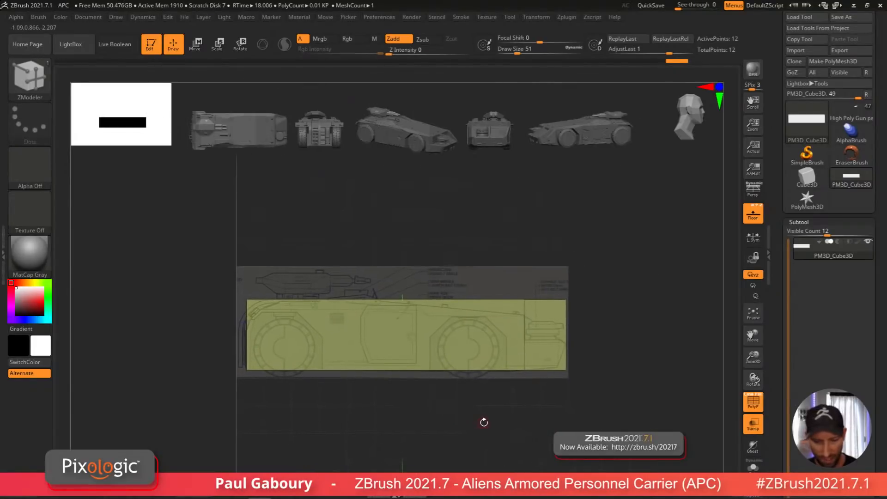
ctrl+right_drag(379, 306, 420, 395)
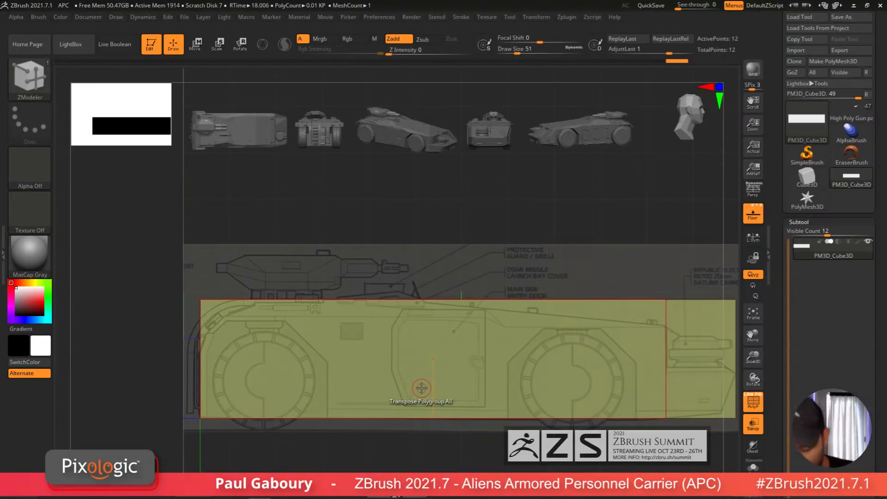
drag(500, 418, 399, 420)
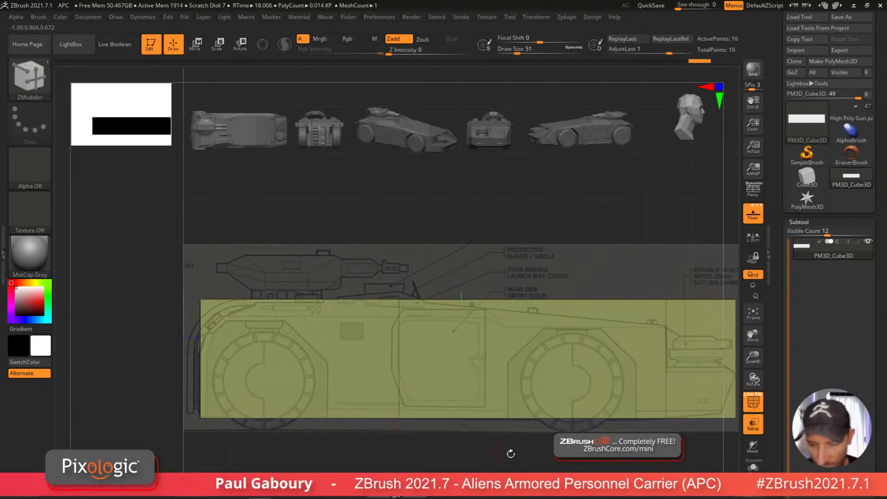
Step: With Transpose Move, slope the roof down toward the front and angle the nose to match the blueprint
alt+drag(631, 459, 528, 464)
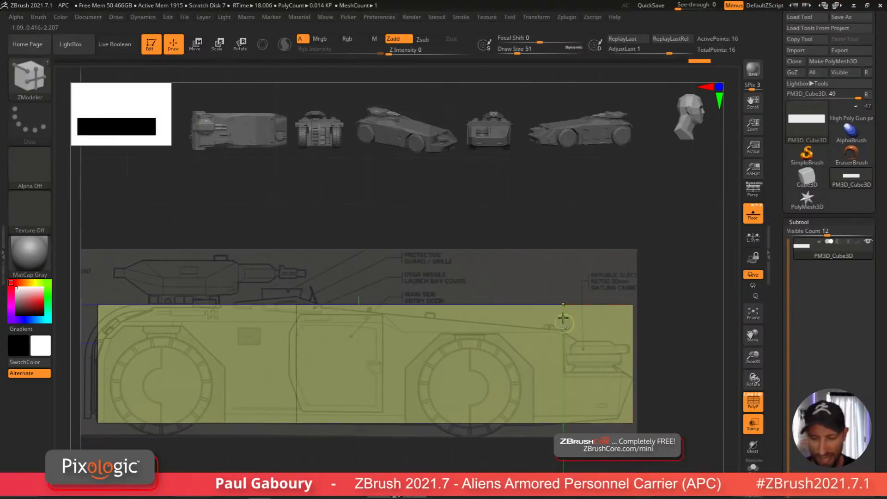
ctrl+drag(523, 204, 672, 340)
key(w)
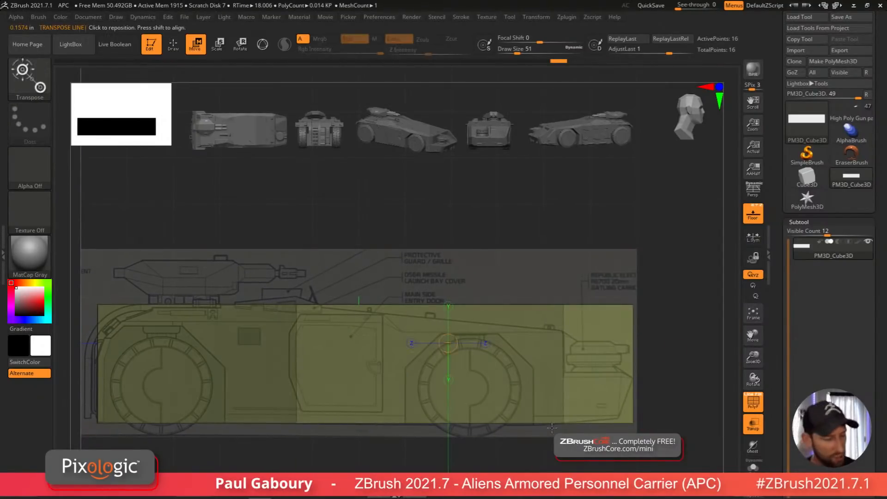
key(y)
drag(372, 327, 375, 344)
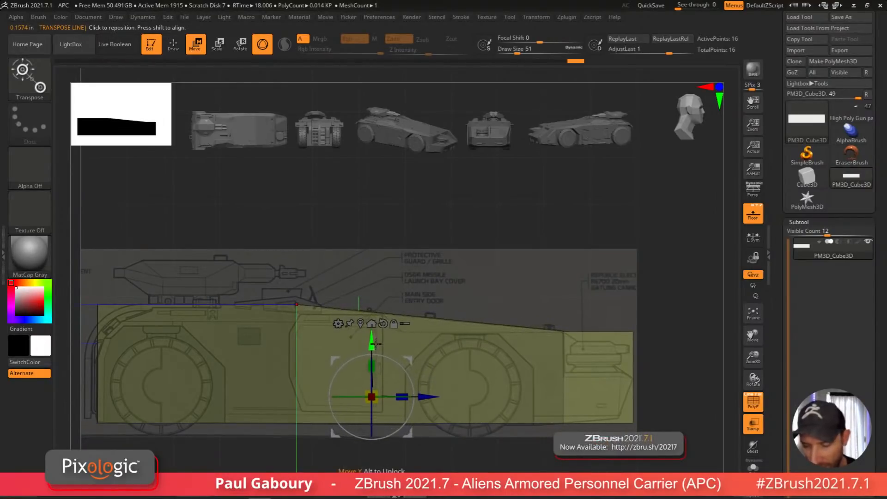
ctrl+drag(514, 231, 577, 358)
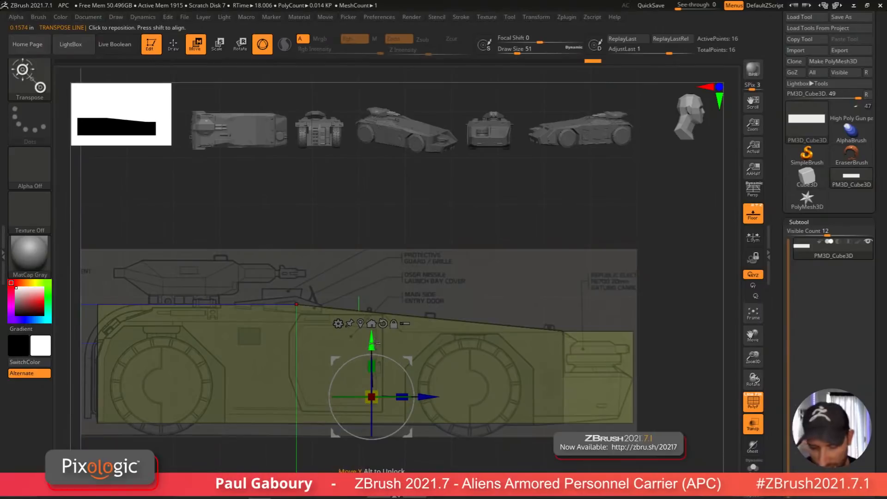
drag(373, 343, 377, 392)
ctrl+drag(663, 338, 679, 401)
mouse_move(665, 401)
alt+right_down()
mouse_move(690, 374)
mouse_move(586, 422)
alt+right_up()
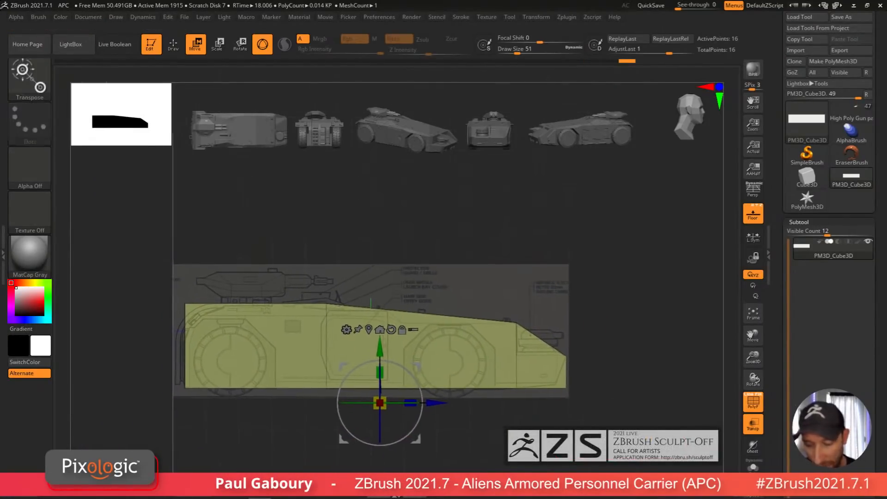
Step: Mask the hull and move the lower front vertices to shape the nose's lower angle
ctrl+drag(615, 442, 539, 366)
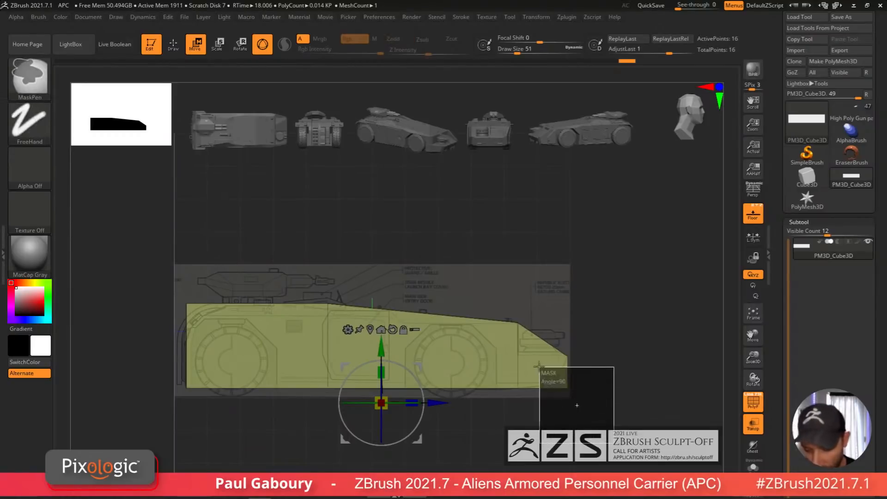
ctrl+click(621, 409)
alt+right_drag(622, 408, 572, 401)
click(320, 323)
ctrl+right_drag(445, 329, 517, 323)
drag(516, 325, 516, 316)
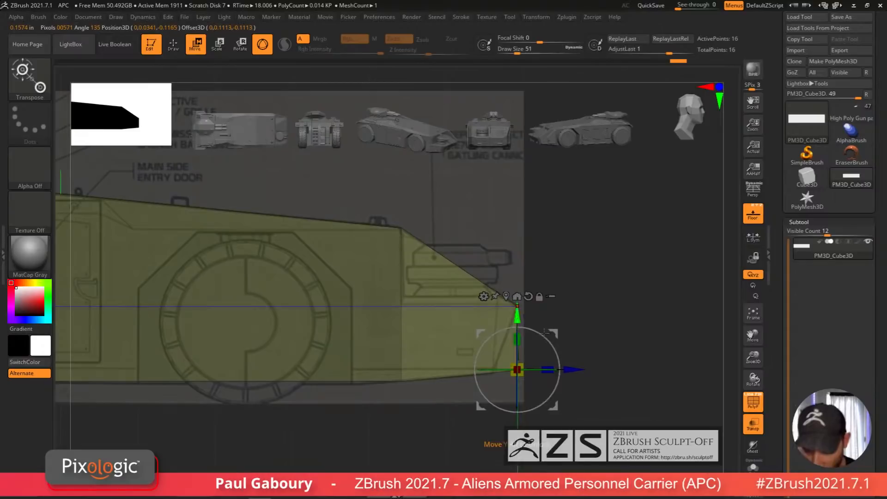
Step: Refine the nose vertices with Transpose Move to follow the blueprint, then return to Draw mode
drag(569, 372, 554, 373)
drag(548, 373, 546, 372)
key(q)
ctrl+drag(596, 397, 598, 399)
mouse_move(597, 400)
ctrl+right_down()
mouse_move(533, 400)
mouse_move(609, 402)
ctrl+right_up()
ctrl+right_drag(609, 403, 552, 393)
alt+right_drag(553, 393, 538, 415)
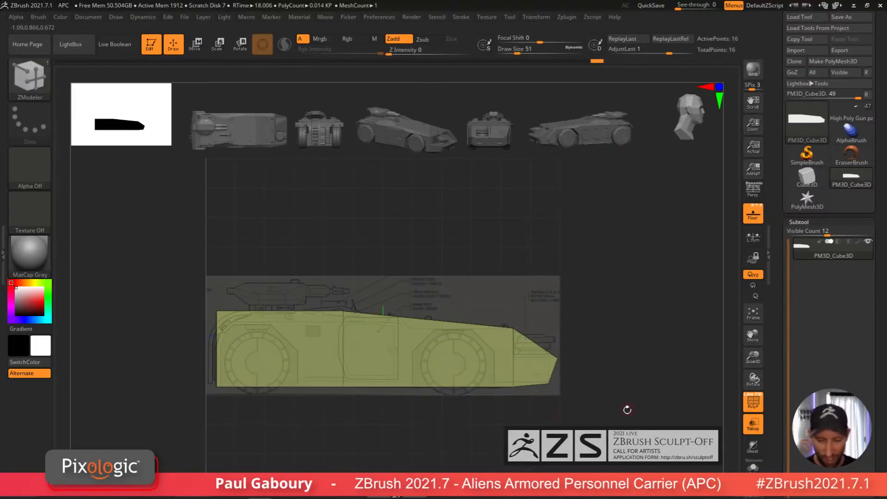
Step: Orbit around the hull to inspect its shape from the top and perspective views
alt+drag(677, 411, 680, 424)
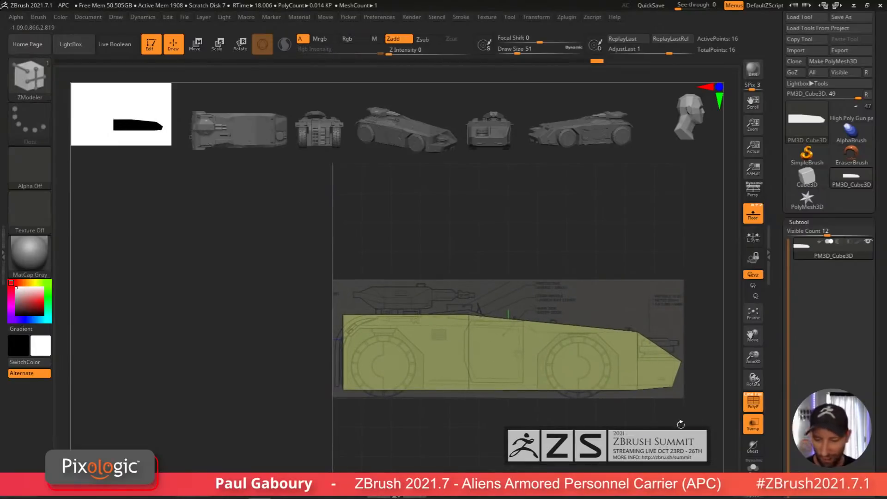
mouse_move(435, 413)
alt+mouse_down()
mouse_move(406, 418)
mouse_move(379, 363)
alt+mouse_up()
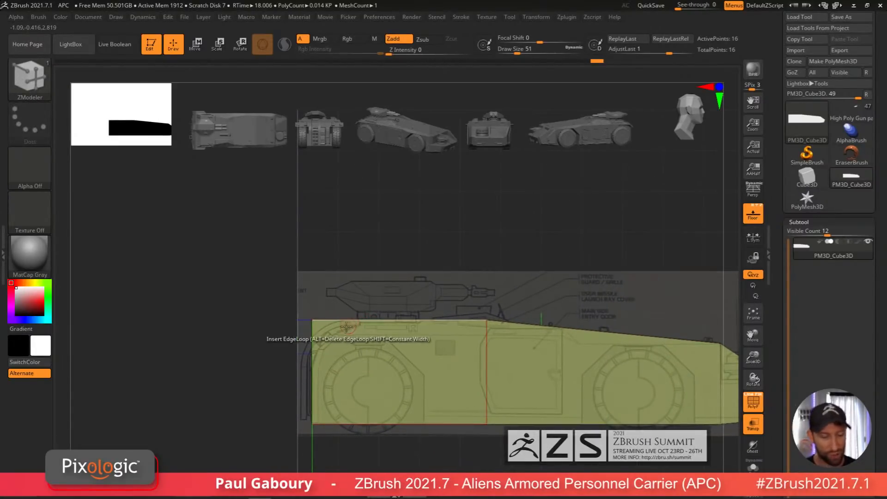
ctrl+right_drag(481, 425, 558, 427)
alt+right_drag(558, 427, 517, 347)
mouse_move(603, 406)
shift+right_down()
mouse_move(535, 420)
mouse_move(558, 402)
shift+right_up()
mouse_move(557, 402)
alt+right_down()
mouse_move(536, 433)
mouse_move(558, 420)
mouse_move(548, 422)
mouse_move(531, 401)
alt+right_up()
mouse_move(531, 401)
alt+right_down()
mouse_move(511, 414)
mouse_move(520, 447)
mouse_move(523, 409)
mouse_move(526, 428)
mouse_move(512, 426)
mouse_move(523, 402)
alt+right_up()
mouse_move(520, 434)
alt+right_down()
mouse_move(519, 404)
mouse_move(495, 413)
mouse_move(519, 411)
alt+right_up()
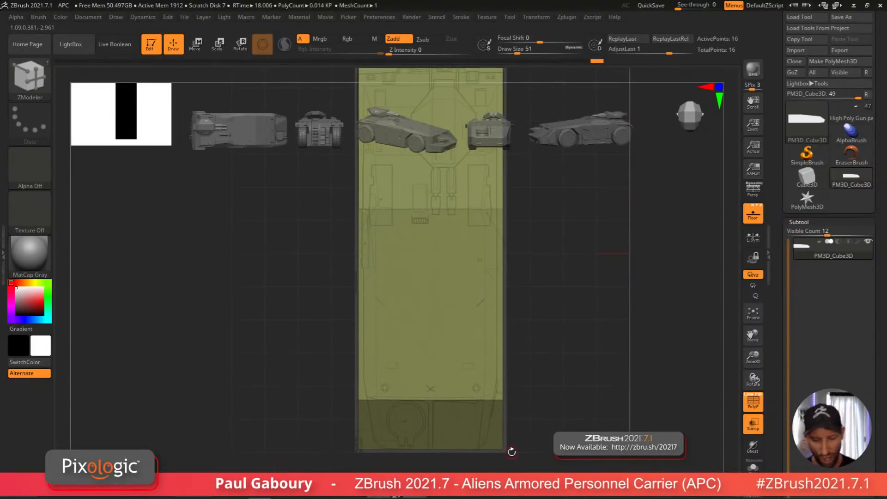
key(ctrl)
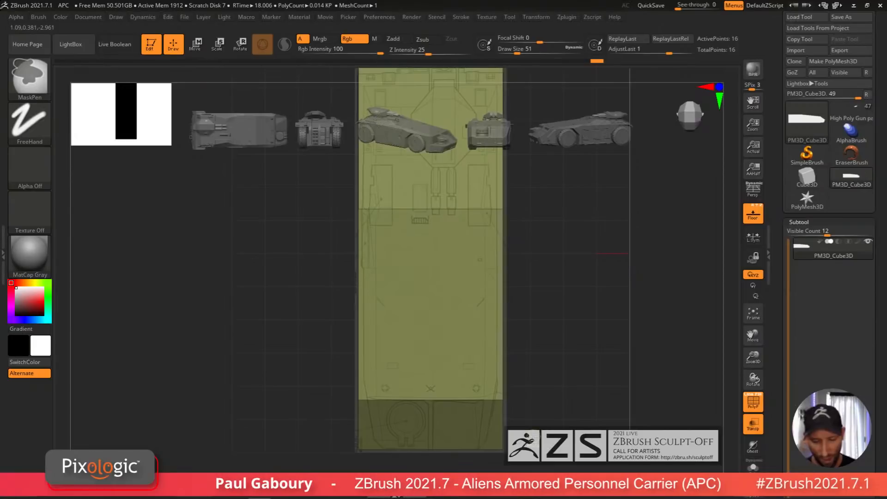
ctrl+right_drag(533, 435, 526, 418)
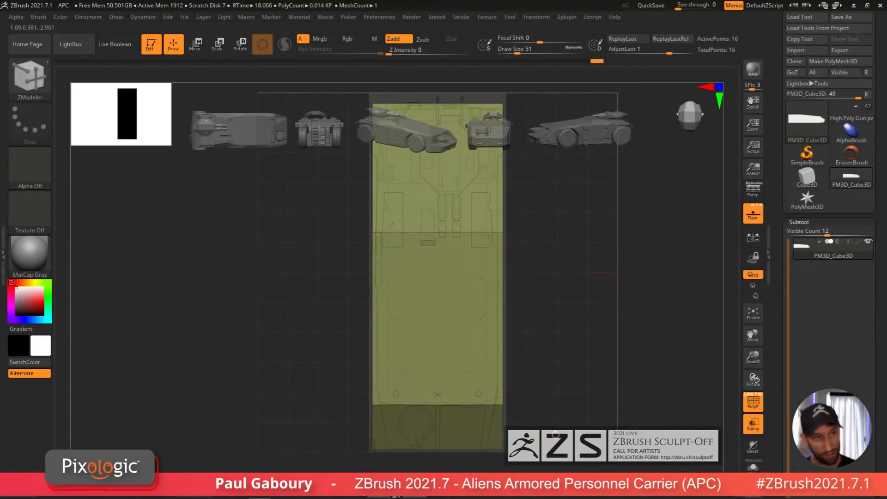
mouse_move(555, 434)
ctrl+right_down()
mouse_move(550, 424)
mouse_move(545, 447)
mouse_move(588, 444)
mouse_move(496, 449)
mouse_move(491, 392)
mouse_move(489, 432)
mouse_move(476, 416)
mouse_move(483, 394)
mouse_move(598, 307)
ctrl+right_up()
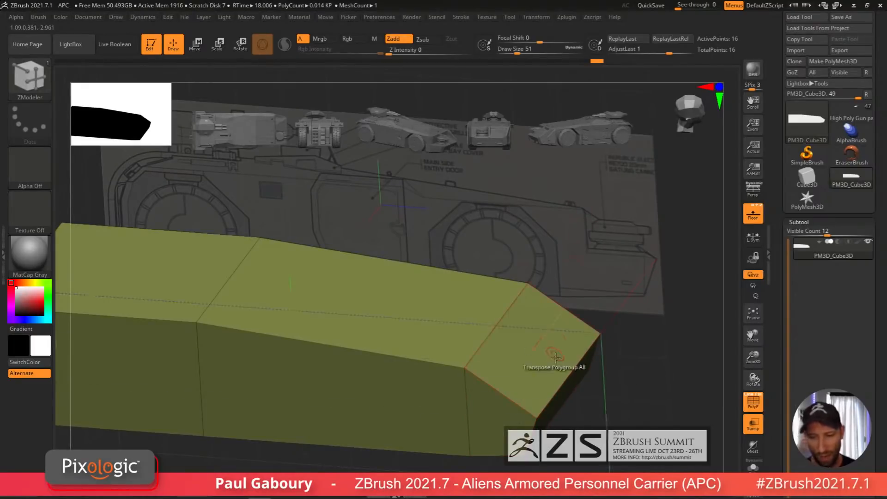
shift+right_drag(554, 356, 517, 489)
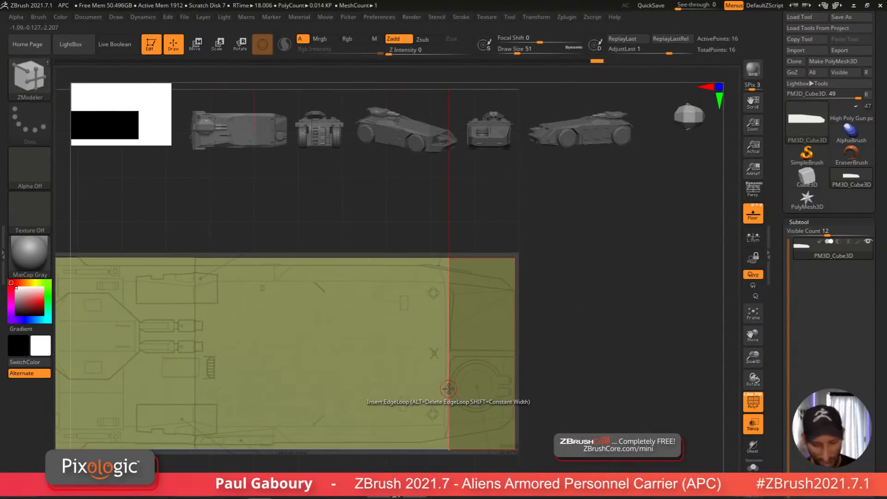
Step: Set the ZModeler edge action to Slide with EdgeLoop Complete and slide the front edge loop backward
key(space)
click(519, 218)
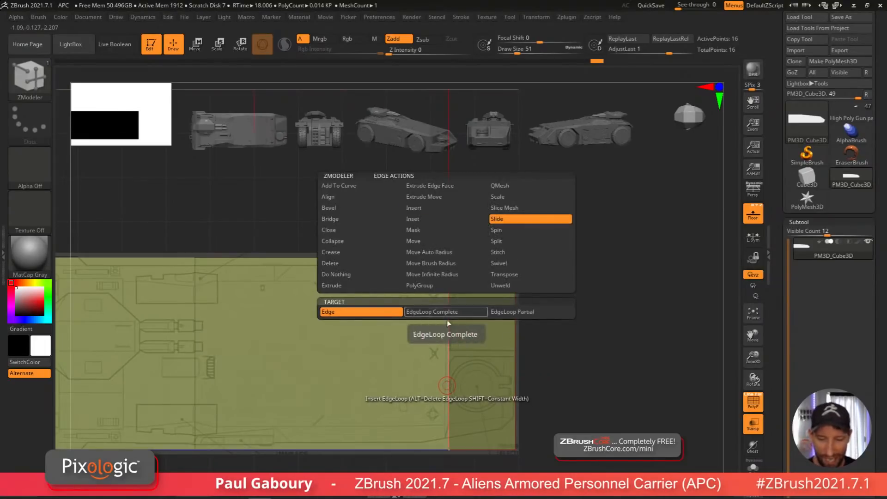
click(460, 312)
drag(449, 414, 421, 422)
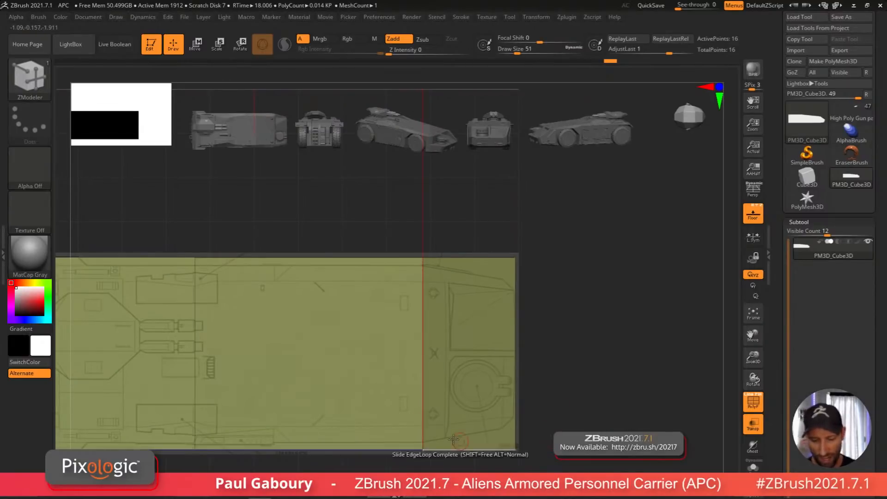
Step: Slide the hull's edge loops with ZModeler so they line up with the blueprint's wheel and nose positions
drag(552, 383, 554, 337)
alt+drag(561, 411, 565, 395)
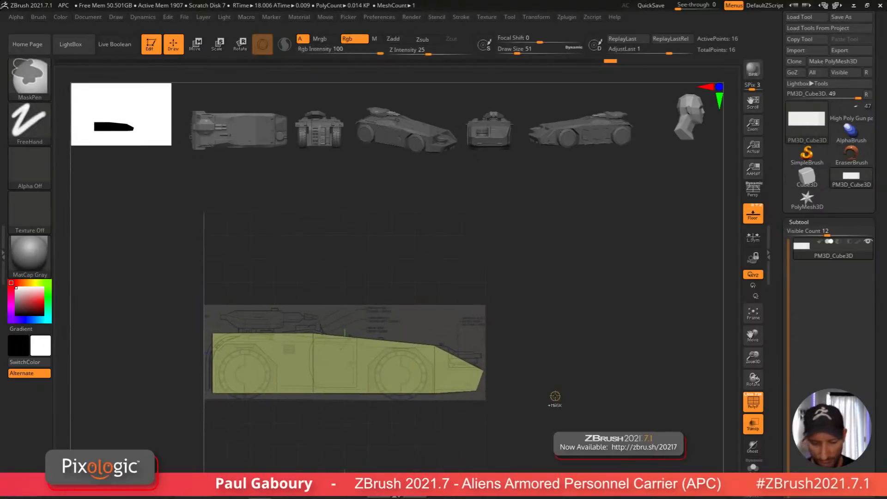
ctrl+right_drag(556, 398, 560, 428)
alt+drag(560, 428, 542, 407)
alt+right_drag(542, 407, 558, 473)
alt+right_drag(447, 397, 457, 446)
right_drag(457, 446, 457, 387)
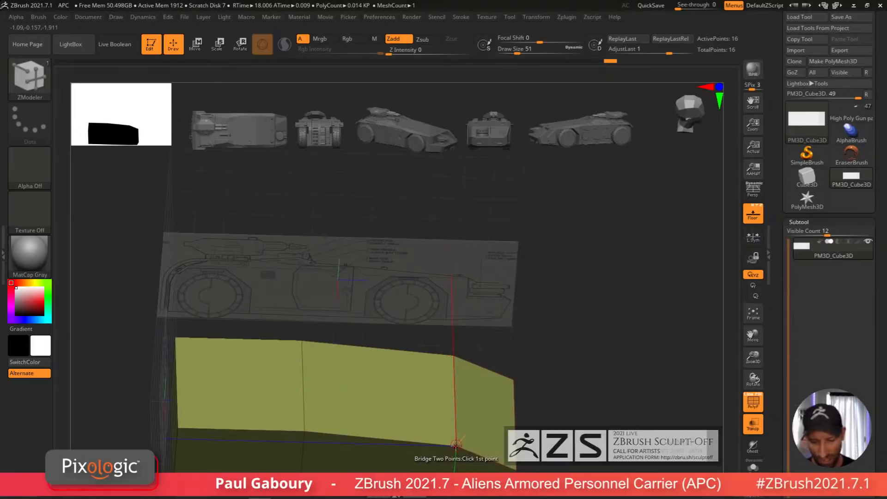
alt+right_drag(456, 443, 427, 342)
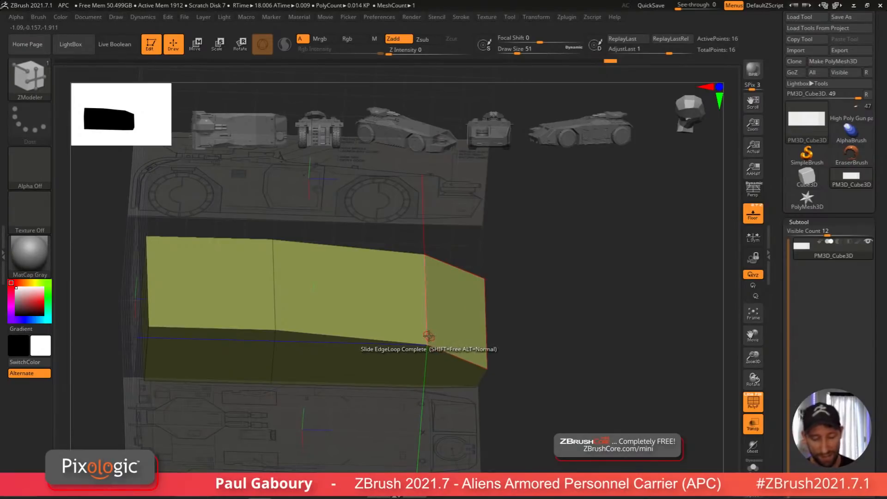
shift+drag(532, 382, 531, 365)
ctrl+drag(402, 311, 443, 427)
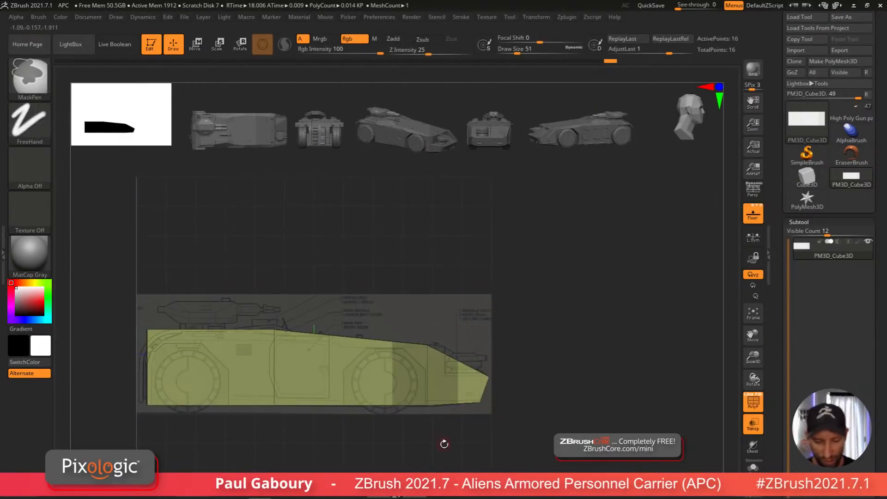
Step: Switch to Transpose Move and compare the hull against the side and top blueprints from several views
ctrl+click(444, 444)
key(w)
drag(535, 403, 552, 404)
ctrl+drag(593, 363, 608, 376)
ctrl+right_drag(608, 376, 605, 361)
right_drag(605, 360, 556, 405)
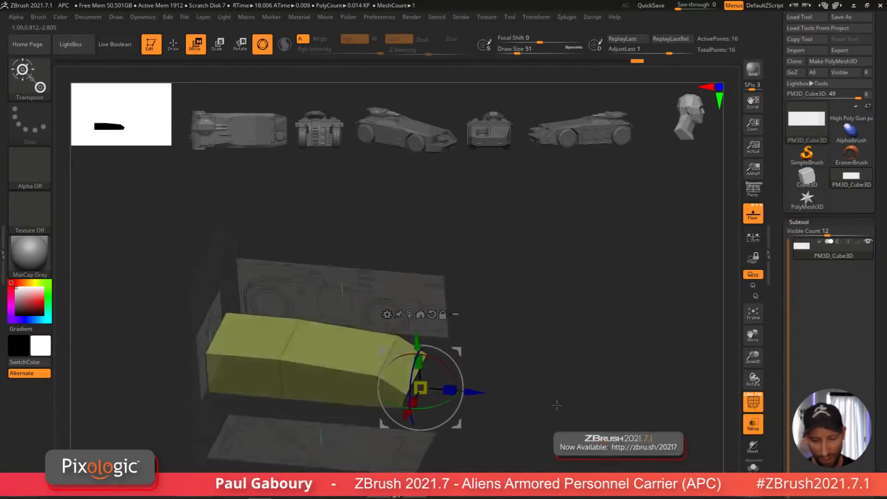
shift+drag(557, 405, 546, 332)
drag(516, 363, 519, 402)
ctrl+right_drag(519, 402, 493, 444)
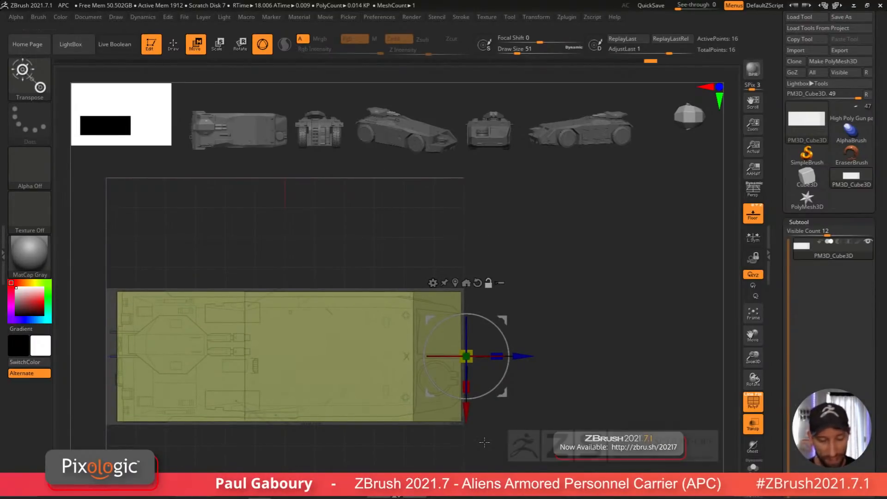
alt+right_drag(568, 408, 623, 402)
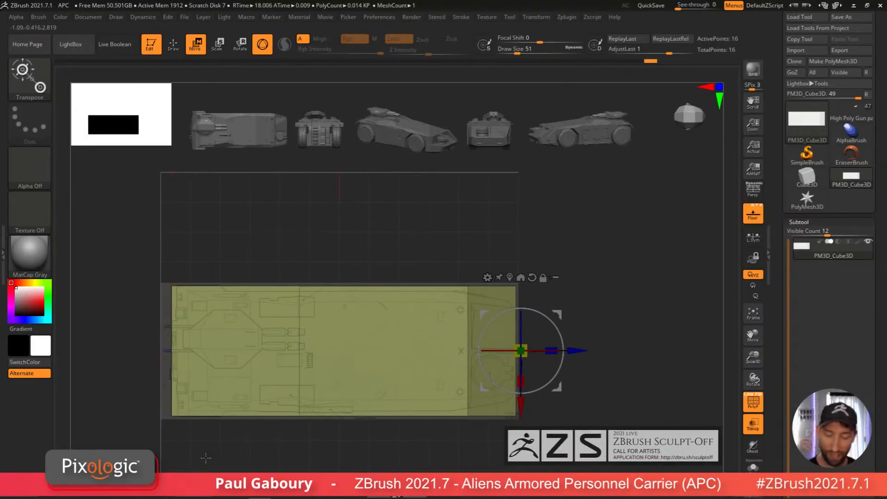
alt+right_drag(216, 454, 238, 318)
alt+right_drag(238, 319, 306, 392)
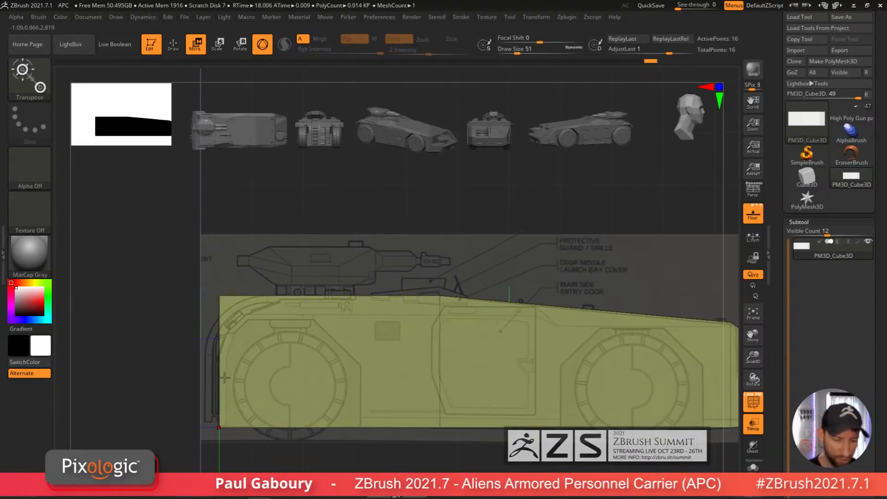
ctrl+right_drag(392, 398, 388, 346)
right_drag(388, 347, 365, 411)
mouse_move(364, 411)
ctrl+right_down()
mouse_move(367, 434)
mouse_move(335, 449)
mouse_move(355, 448)
ctrl+right_up()
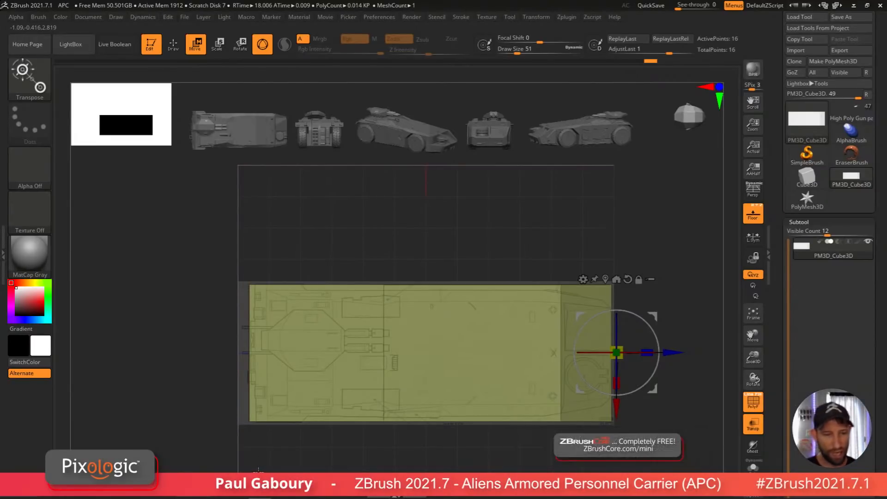
Step: Align the Up-Down blueprint to the hull by setting its scale to 0.97233 and vertical offset to 0.01544
click(38, 17)
click(115, 18)
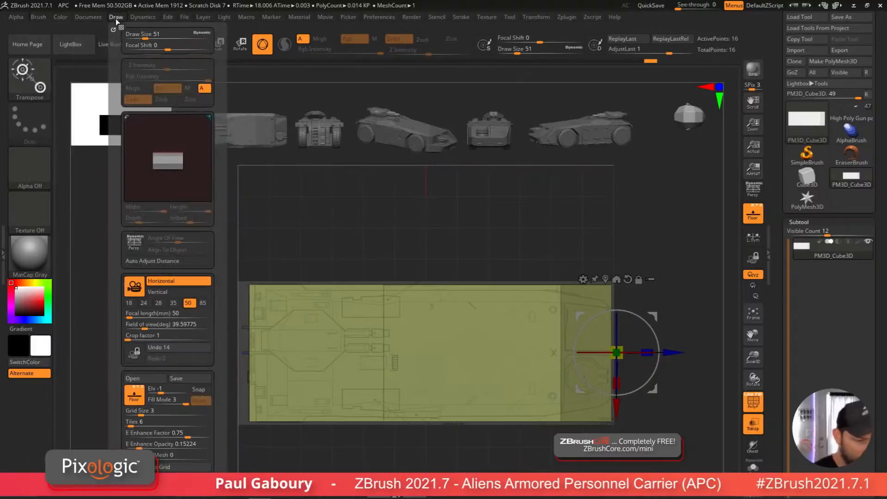
scroll(213, 379, down, 5)
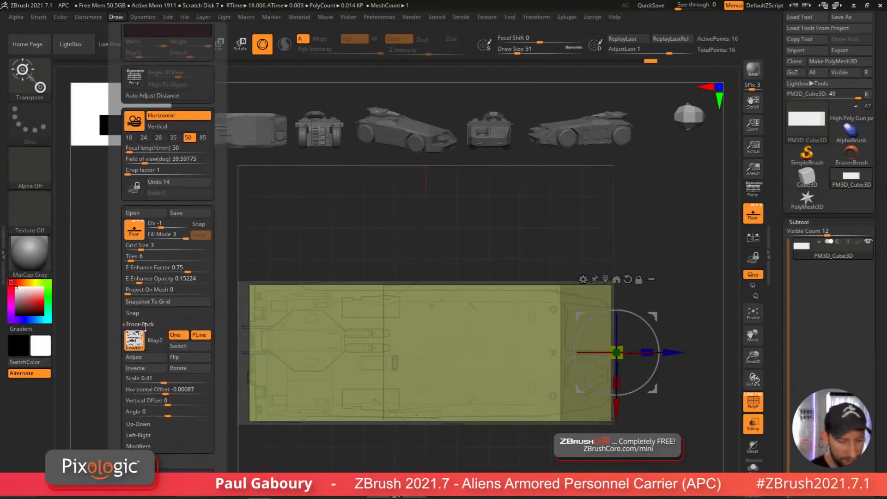
click(144, 335)
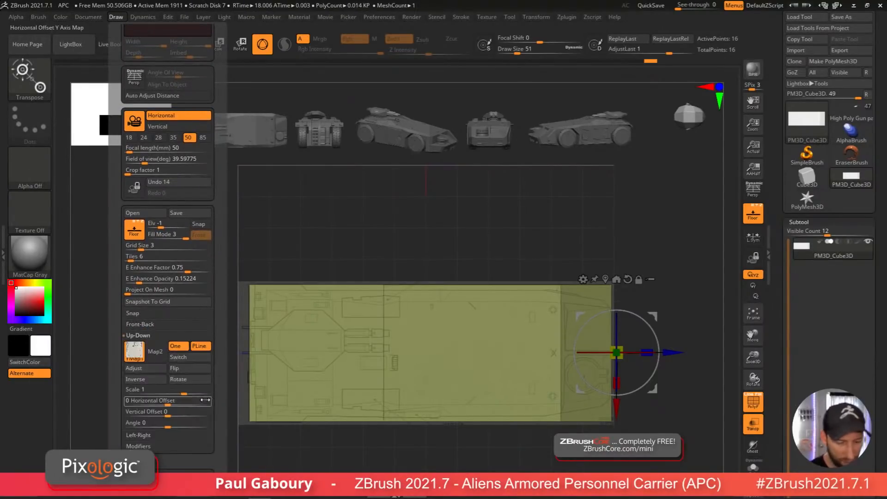
drag(185, 392, 186, 394)
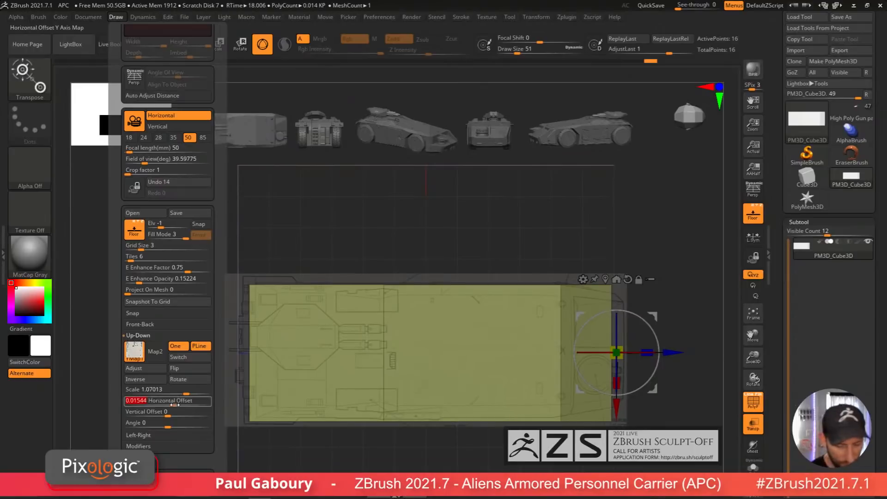
drag(169, 412, 176, 413)
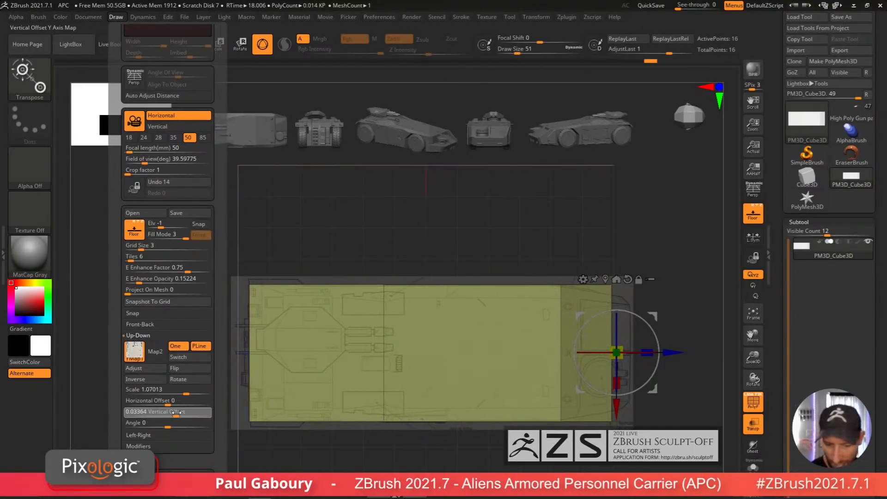
drag(177, 411, 183, 394)
ctrl+right_drag(490, 455, 499, 430)
right_drag(498, 430, 514, 468)
click(118, 18)
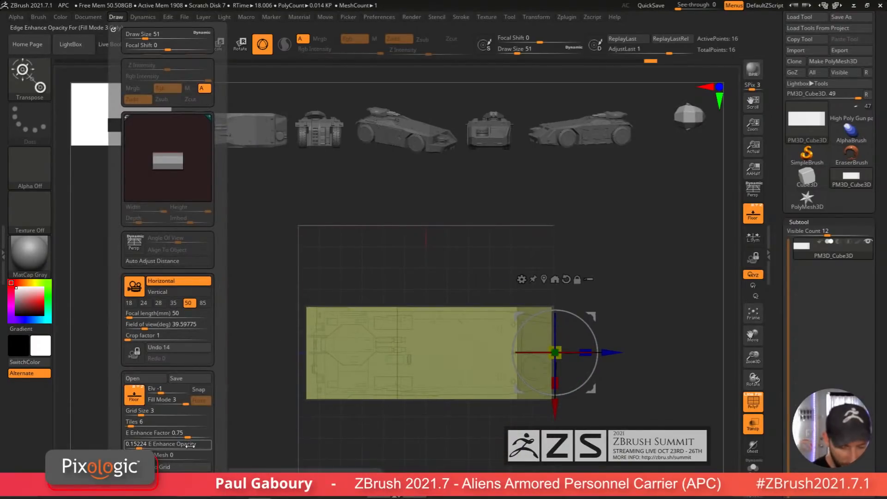
scroll(213, 413, down, 5)
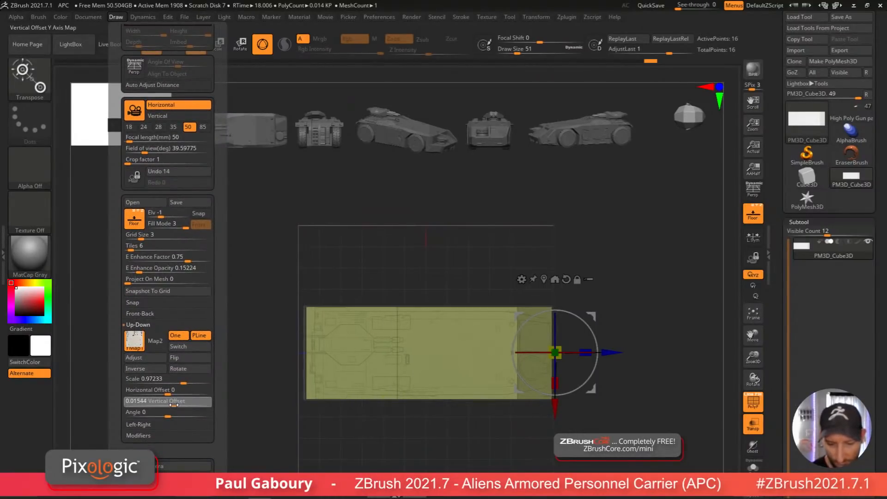
click(174, 404)
Step: Reposition the hull along its length with the Transpose Move gizmo to match the top blueprint
mouse_move(551, 461)
mouse_down()
mouse_move(565, 409)
mouse_move(561, 363)
mouse_up()
key(q)
mouse_move(592, 400)
mouse_down()
mouse_move(551, 436)
mouse_move(511, 430)
mouse_move(512, 390)
mouse_up()
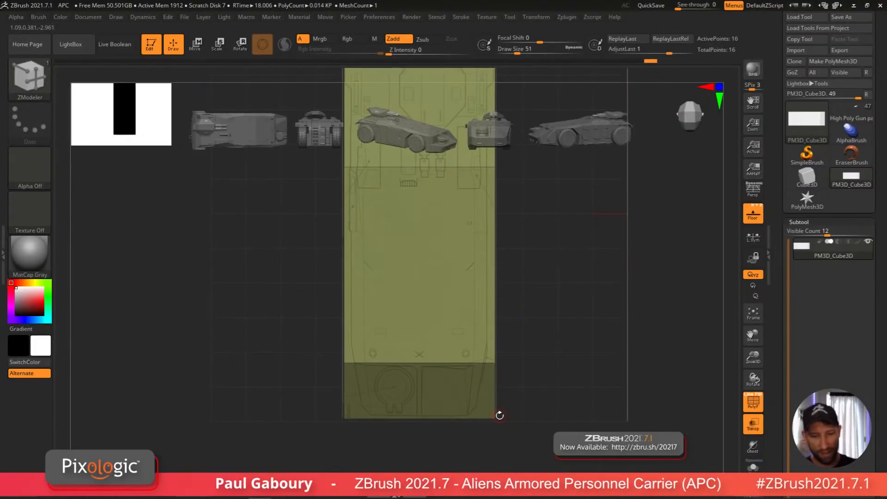
alt+drag(560, 325, 542, 388)
key(w)
click(401, 421)
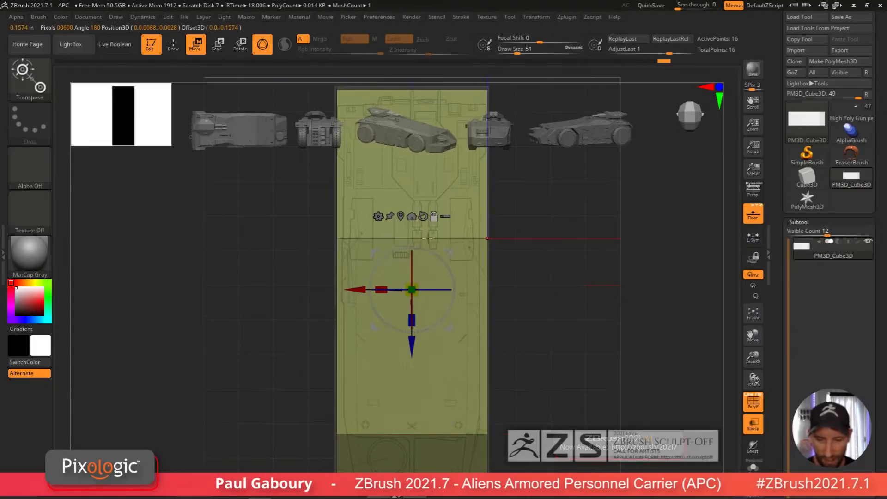
drag(382, 292, 393, 290)
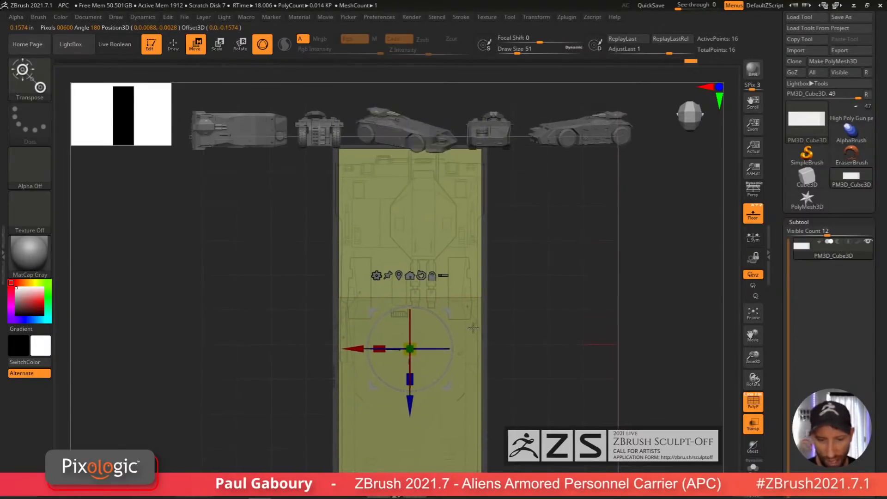
ctrl+right_drag(430, 332, 479, 389)
alt+right_drag(479, 390, 600, 155)
alt+right_drag(517, 414, 517, 328)
ctrl+right_drag(518, 329, 502, 366)
alt+right_drag(503, 366, 491, 338)
alt+right_drag(494, 386, 491, 348)
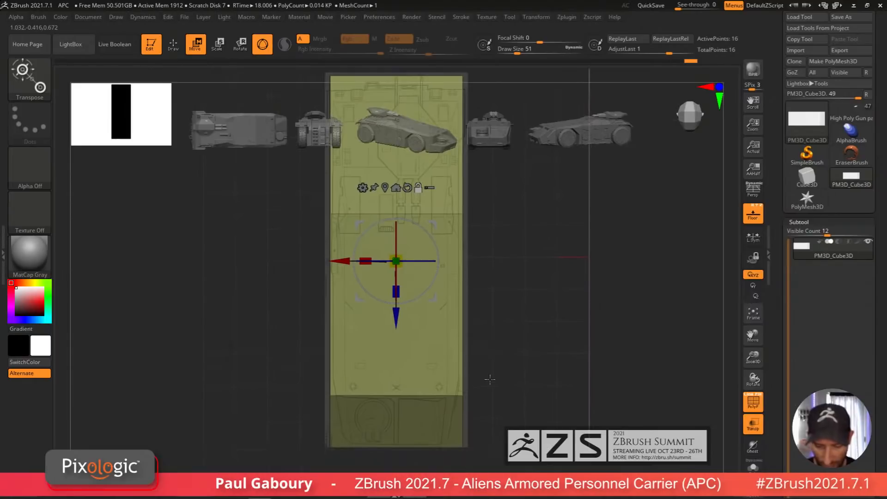
mouse_move(489, 379)
alt+right_down()
mouse_move(490, 370)
mouse_move(497, 458)
alt+right_up()
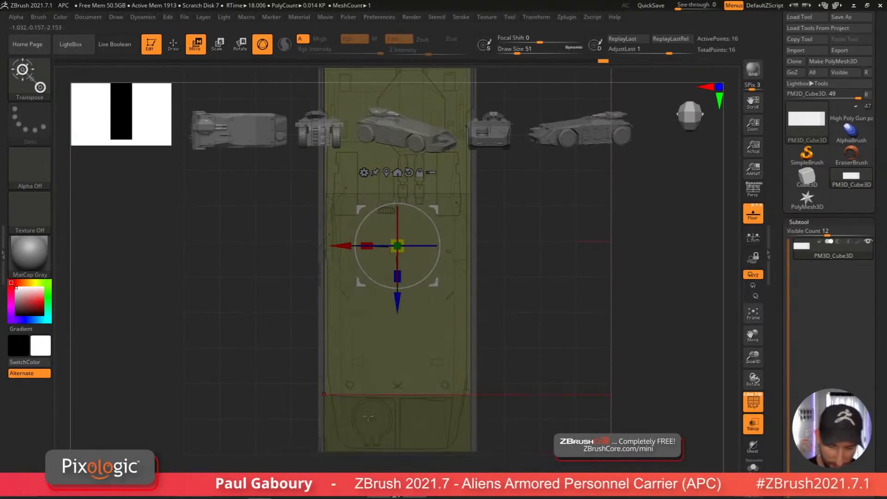
drag(367, 245, 375, 249)
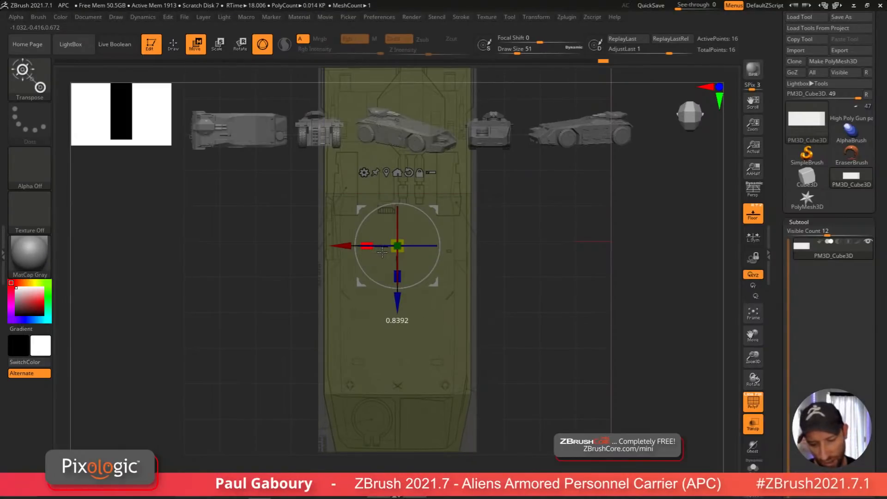
Step: Adjust the Front-Back blueprint's horizontal offset to center it on the hull in the front view
ctrl+right_drag(563, 418, 541, 416)
mouse_move(541, 415)
right_down()
mouse_move(528, 400)
mouse_move(576, 366)
mouse_move(512, 430)
mouse_move(501, 383)
right_up()
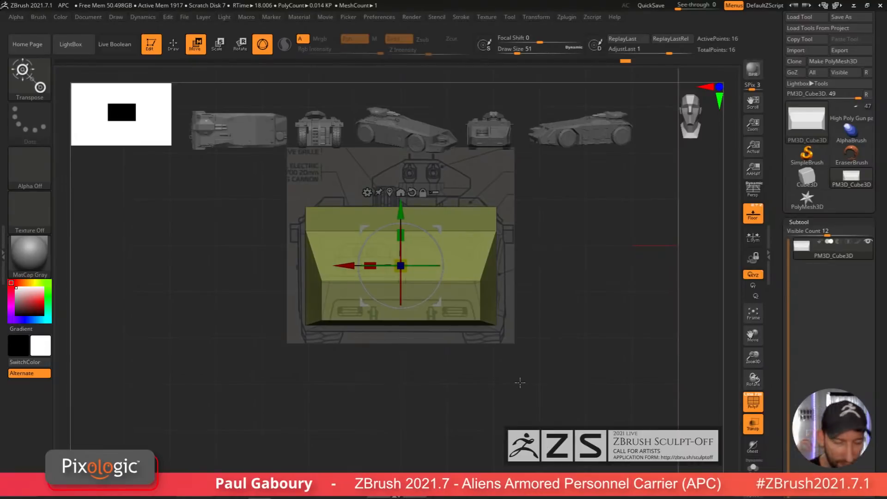
click(88, 17)
click(116, 17)
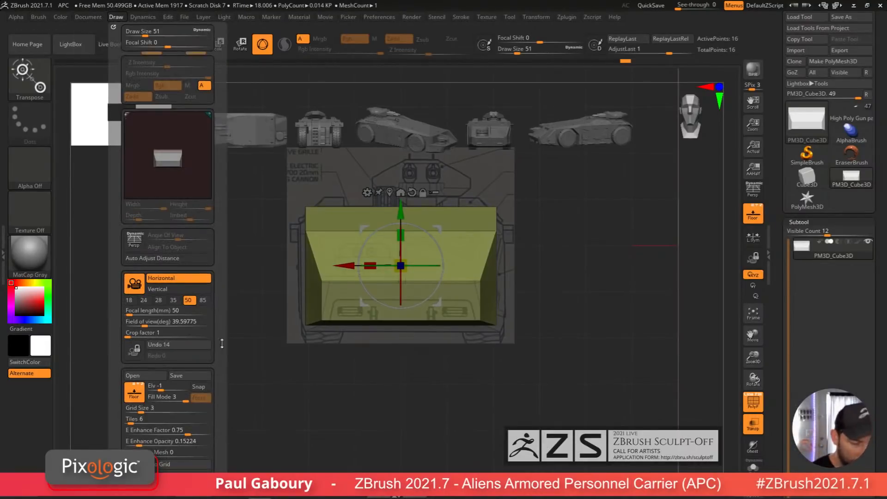
scroll(222, 344, down, 5)
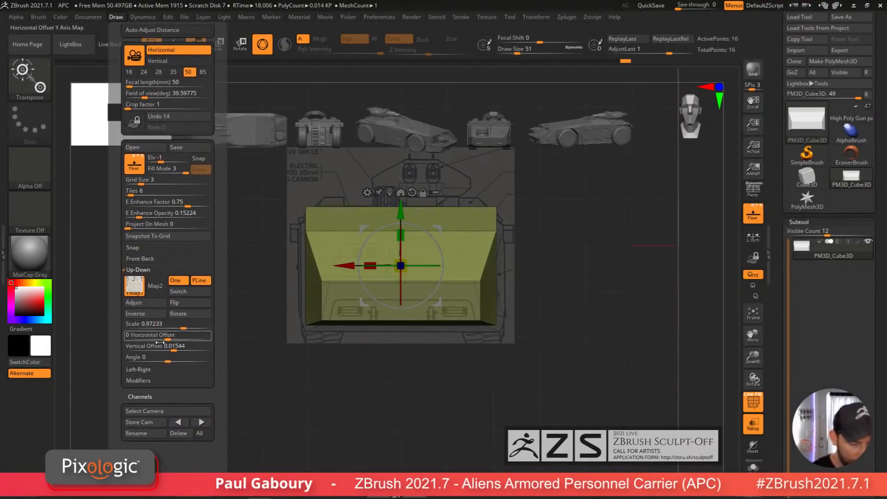
click(147, 269)
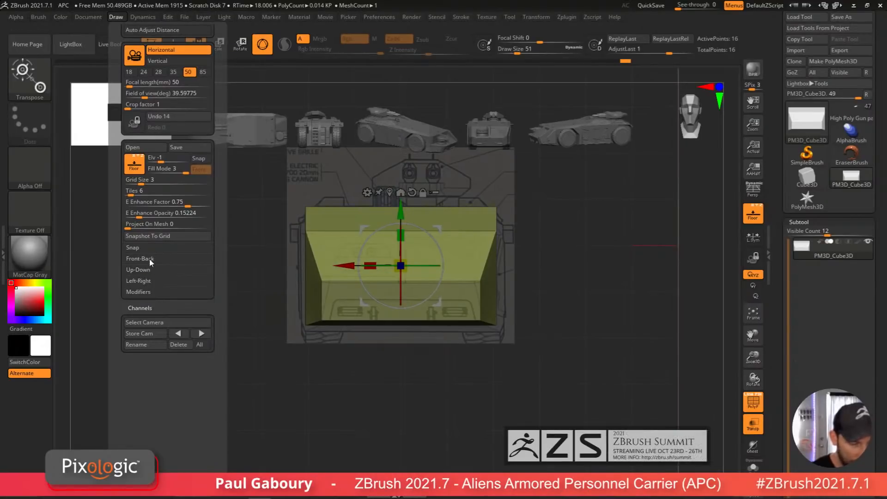
click(149, 259)
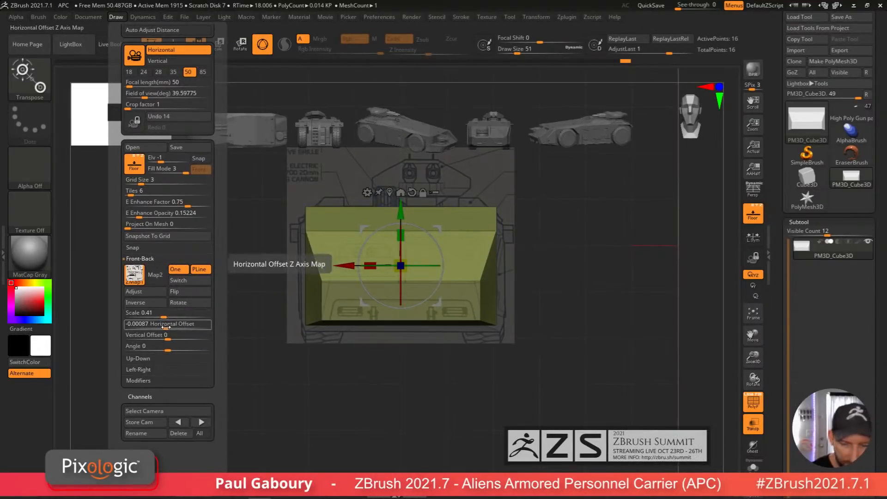
drag(164, 317, 163, 316)
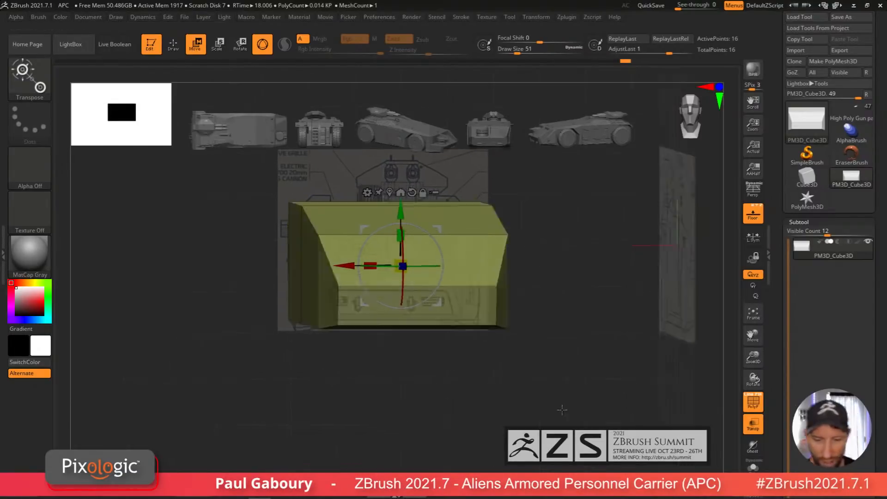
Step: Return to Draw mode and turn on Dynamic Subdiv for the hull, always accepting it
mouse_move(562, 409)
mouse_down()
mouse_move(585, 387)
mouse_move(580, 380)
mouse_move(535, 402)
mouse_move(541, 380)
mouse_move(534, 417)
mouse_move(543, 418)
mouse_move(561, 365)
mouse_move(558, 386)
mouse_move(572, 365)
mouse_up()
key(q)
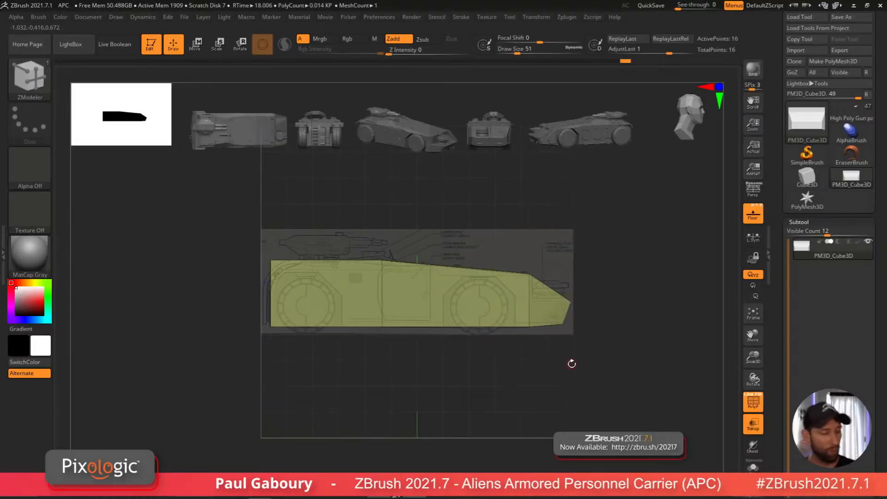
key(d)
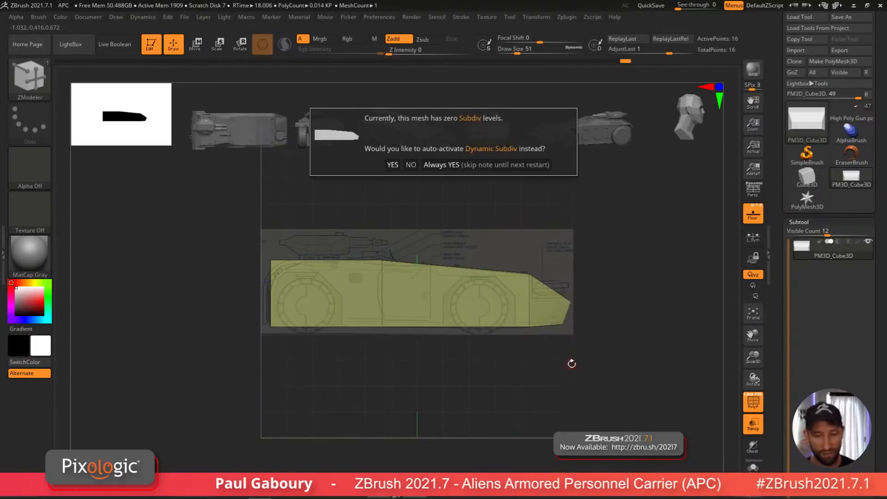
click(508, 165)
drag(620, 366, 608, 380)
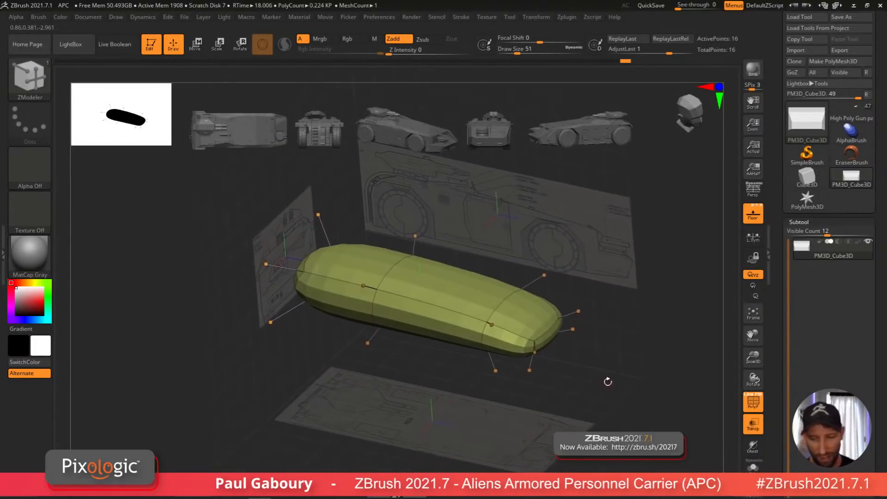
Step: Hide the floor blueprints and raise the hull's Dynamic Subdiv SmoothSubdiv level to 4
click(753, 214)
ctrl+right_drag(582, 415, 584, 418)
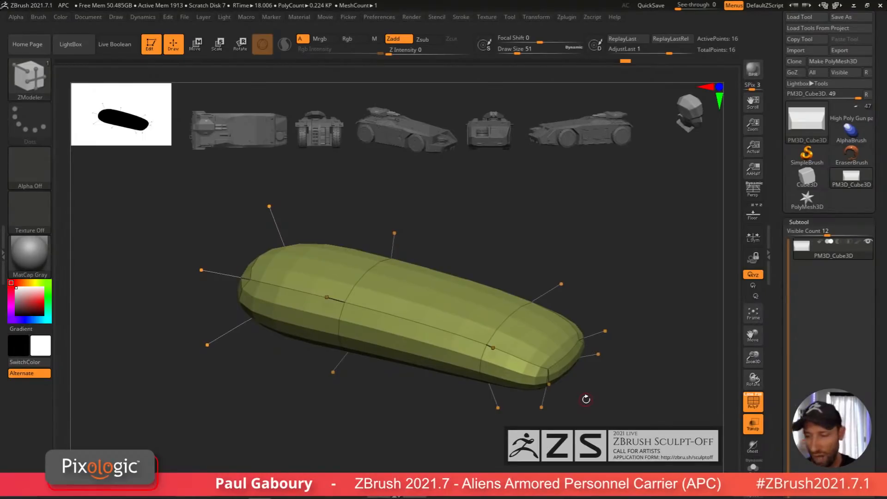
click(800, 222)
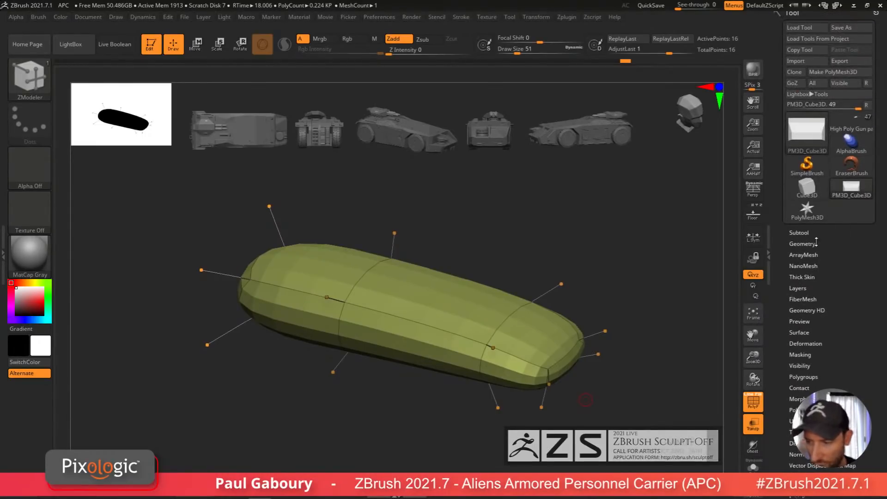
click(836, 244)
click(808, 343)
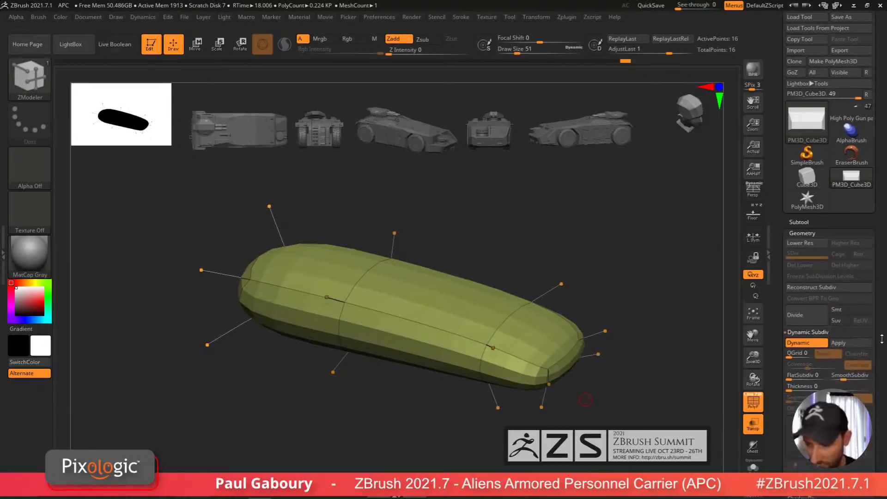
drag(879, 286, 879, 278)
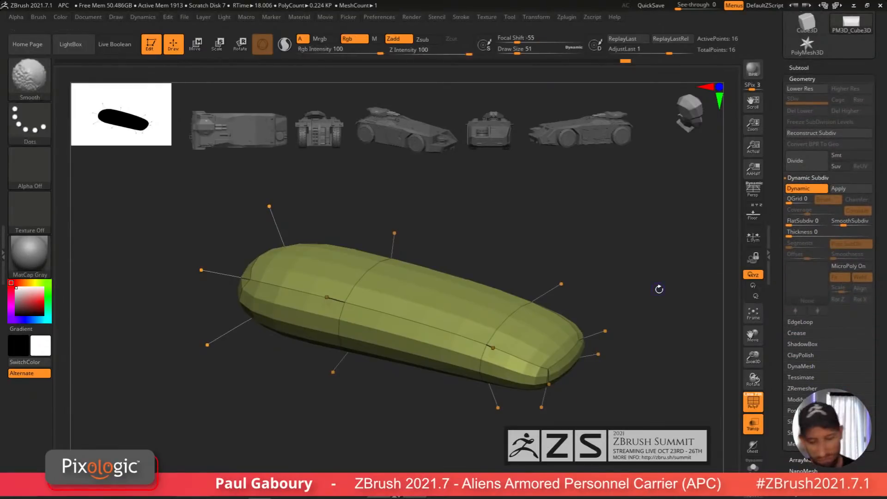
key(shift+d)
key(d)
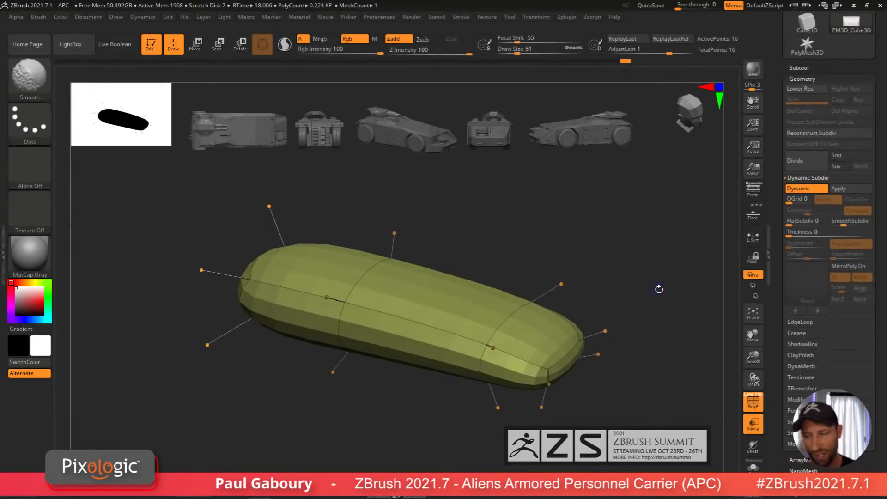
key(shift+d)
key(d)
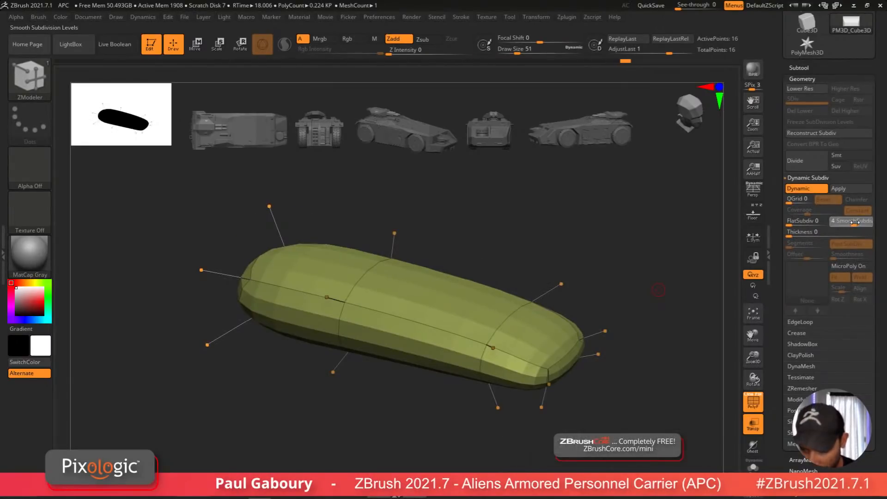
click(854, 222)
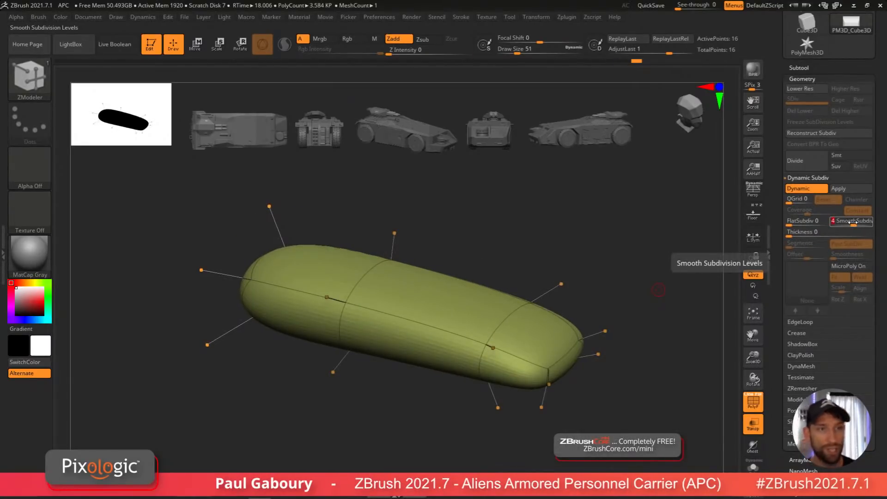
Step: Apply Crease All to the hull's edges to keep them sharp under subdivision
click(796, 333)
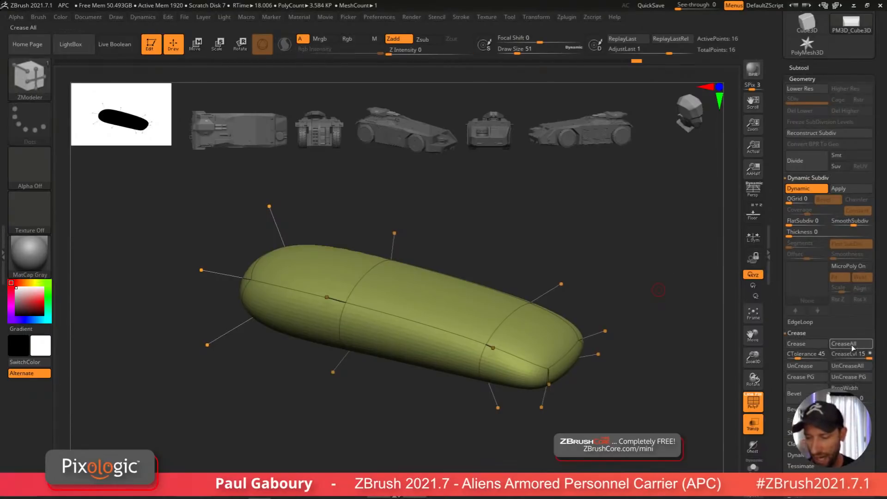
click(848, 344)
drag(582, 418, 547, 379)
right_drag(548, 378, 550, 424)
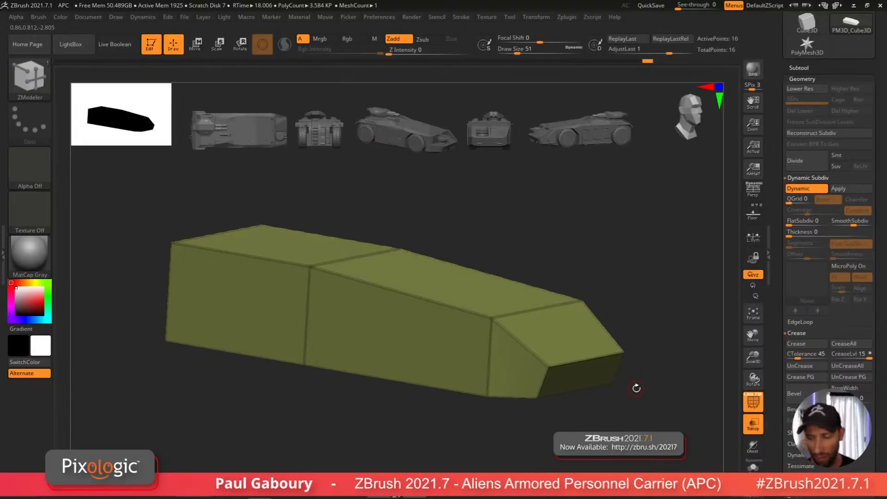
Step: Set the hull's crease level to 3 and hide the polyframe wireframe
drag(861, 356, 875, 327)
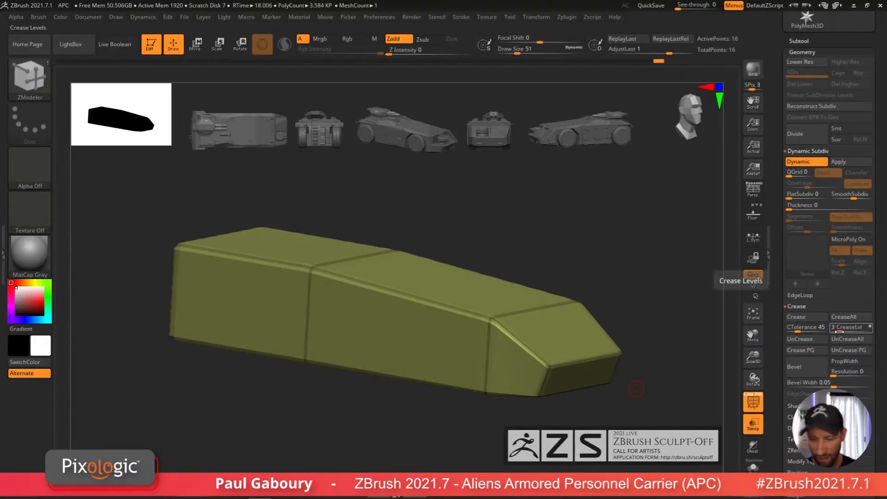
key(shift+f)
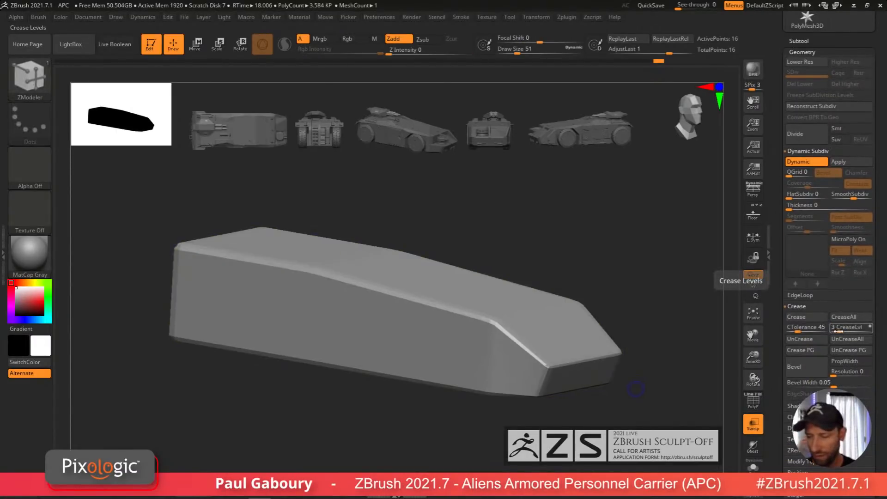
drag(837, 331, 834, 331)
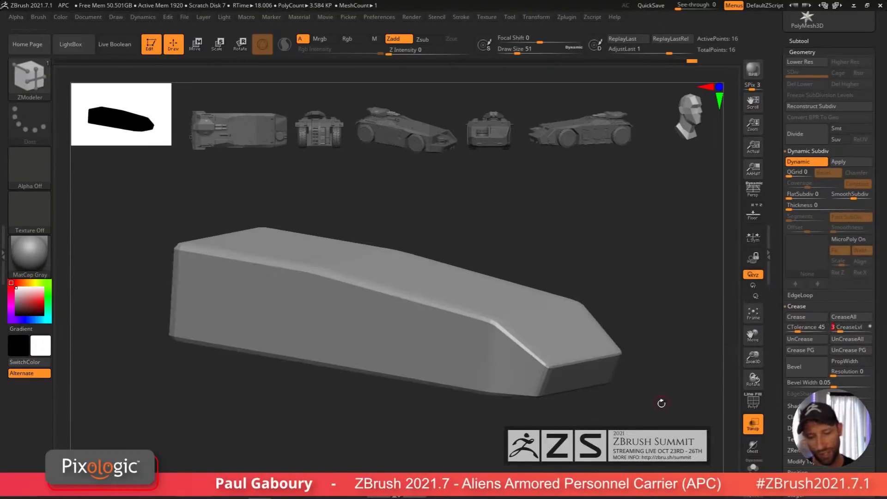
mouse_move(619, 383)
mouse_down()
mouse_move(603, 376)
mouse_move(567, 390)
mouse_move(628, 360)
mouse_move(580, 420)
mouse_move(612, 373)
mouse_up()
mouse_move(613, 374)
right_down()
mouse_move(588, 383)
mouse_move(605, 390)
mouse_move(569, 382)
mouse_move(612, 414)
mouse_move(573, 397)
right_up()
Step: Show the floor blueprints again and check the hull against the side and top views
click(752, 421)
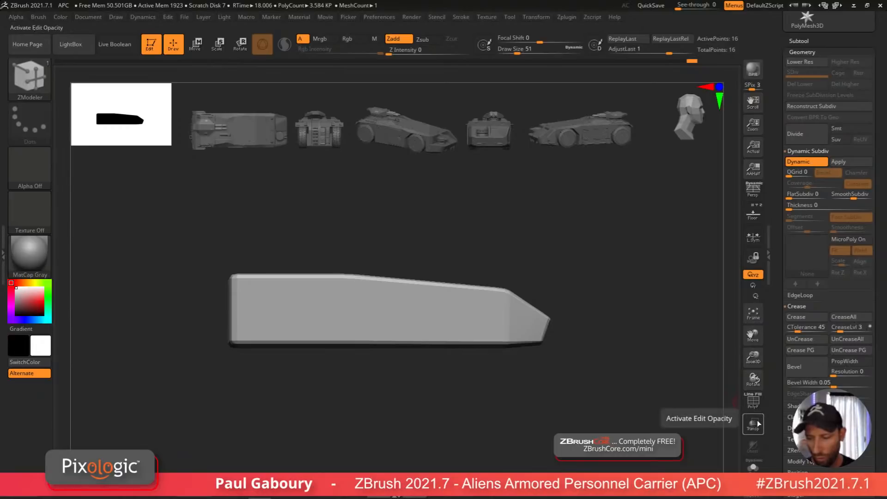
click(753, 213)
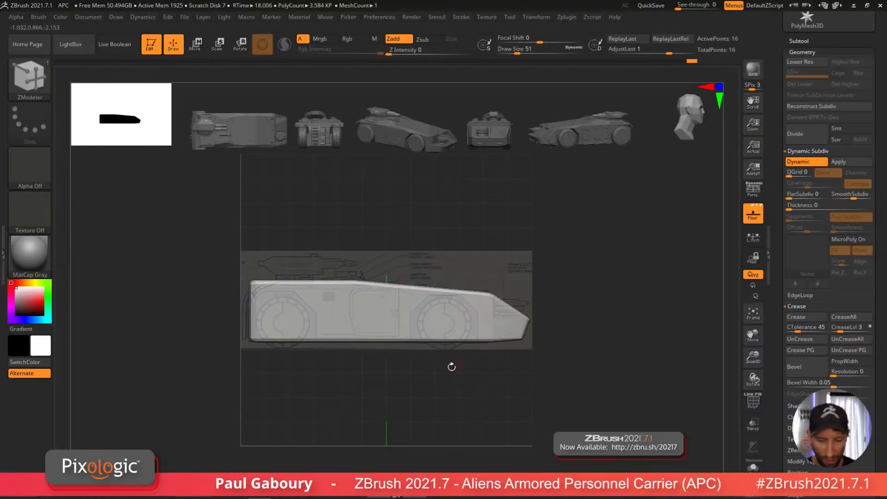
alt+drag(387, 378, 416, 396)
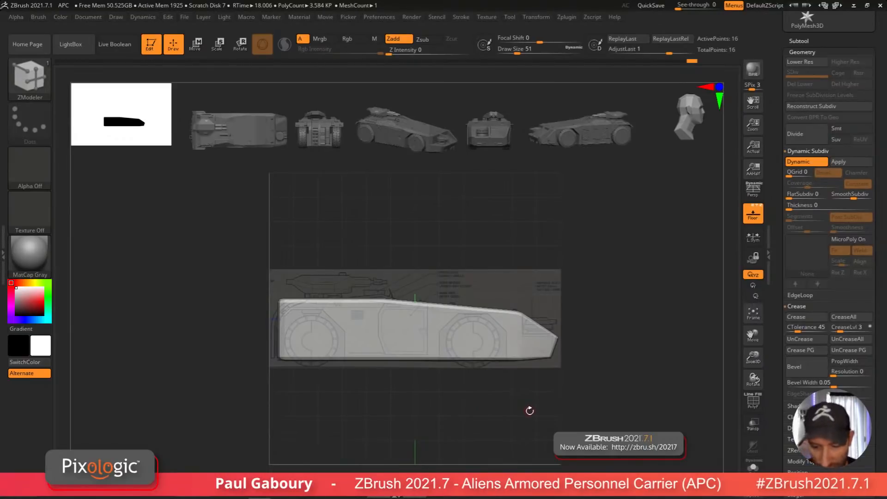
mouse_move(559, 424)
mouse_down()
mouse_move(572, 307)
mouse_move(591, 309)
mouse_move(584, 422)
mouse_move(587, 327)
mouse_up()
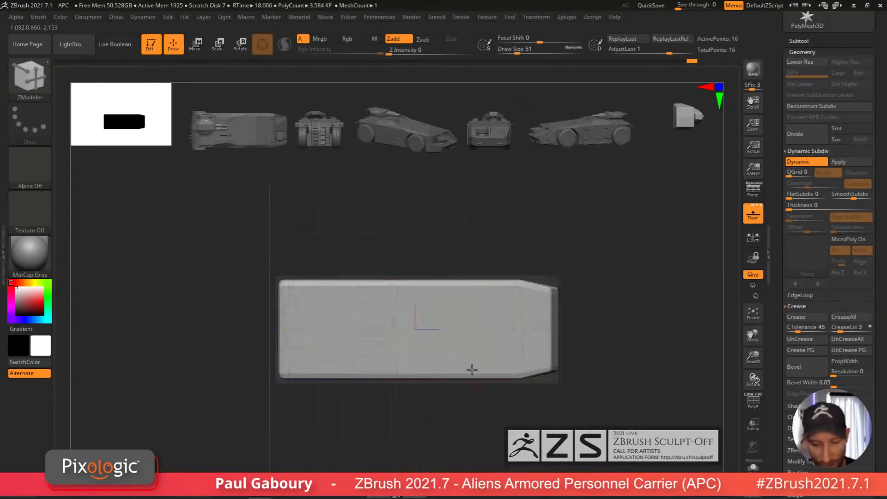
drag(570, 384, 583, 386)
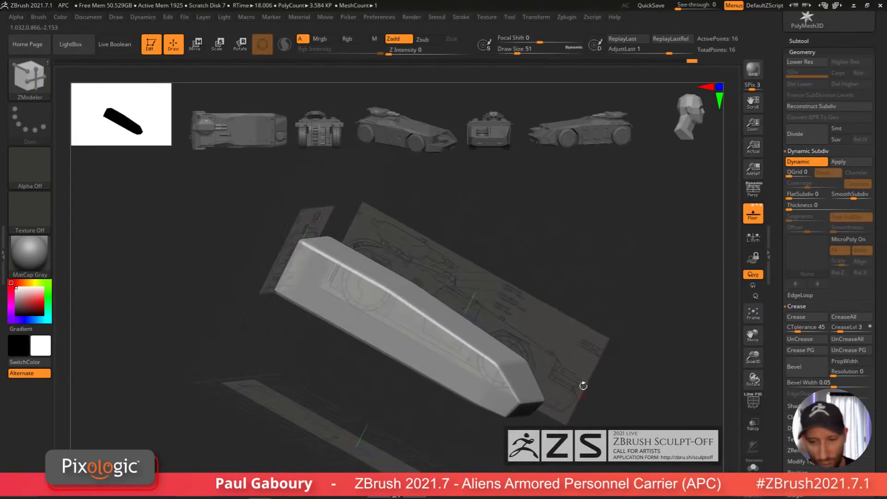
Step: Browse the loaded blueprint textures in the Texture palette
click(486, 17)
mouse_move(514, 189)
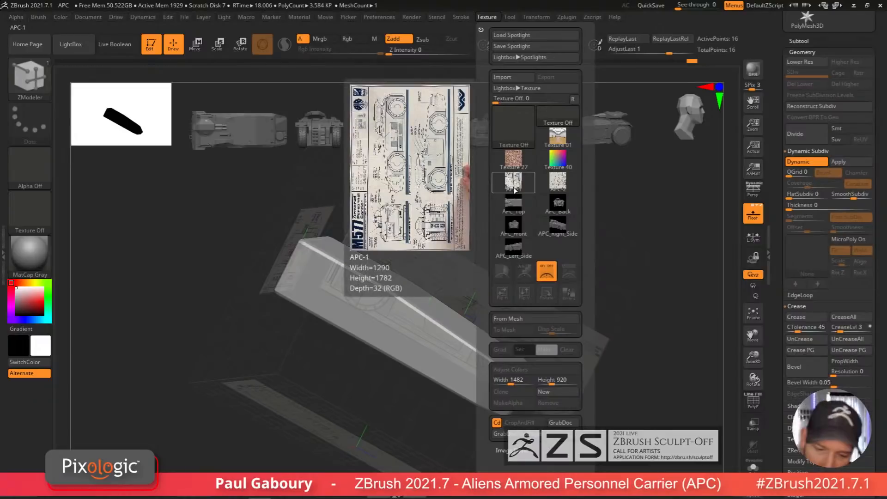
mouse_move(557, 183)
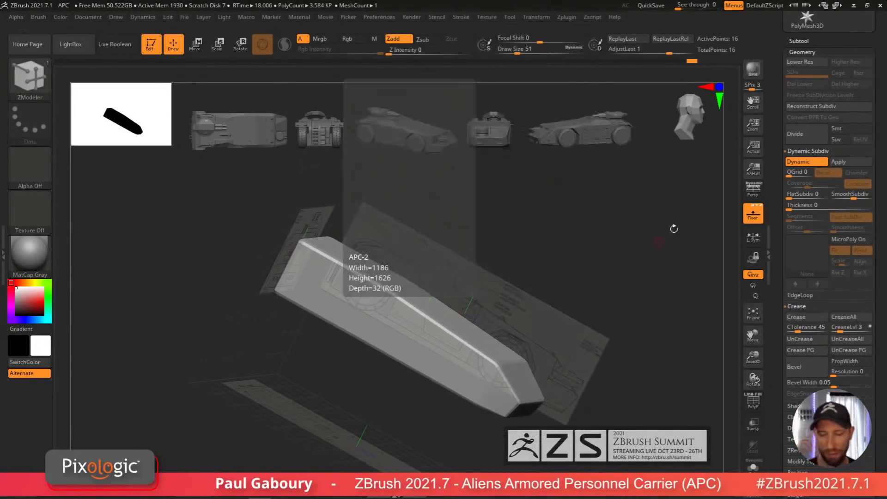
shift+drag(601, 376, 609, 380)
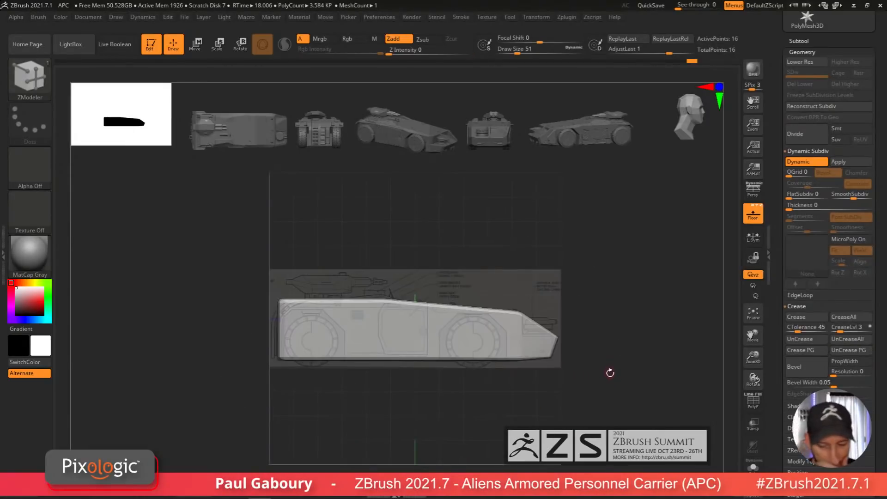
Step: Rename the hull subtool as main body
drag(805, 41, 806, 238)
click(805, 236)
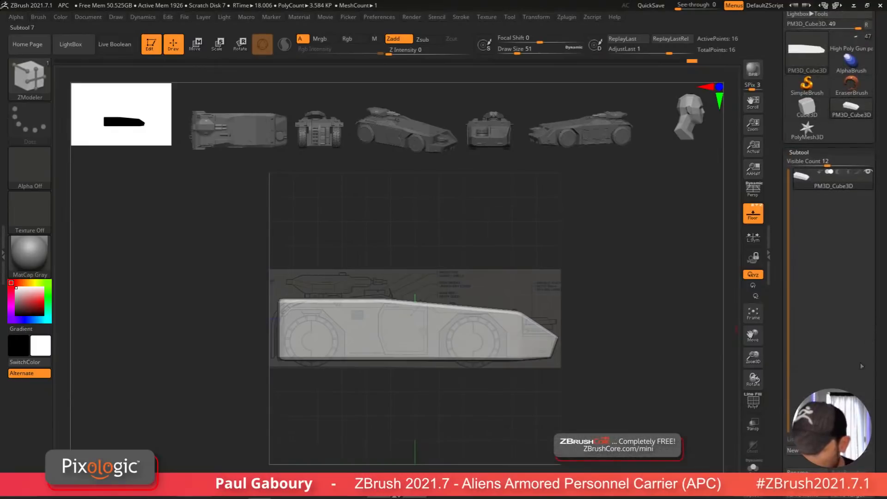
click(800, 472)
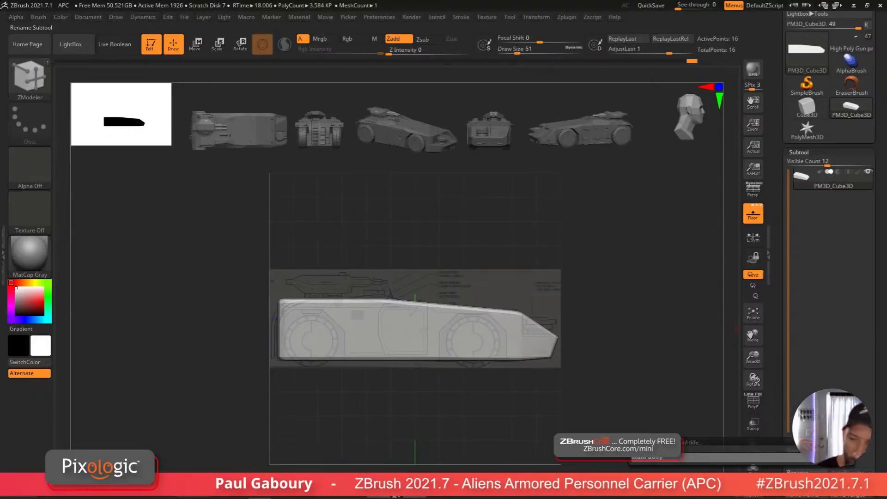
key(Return)
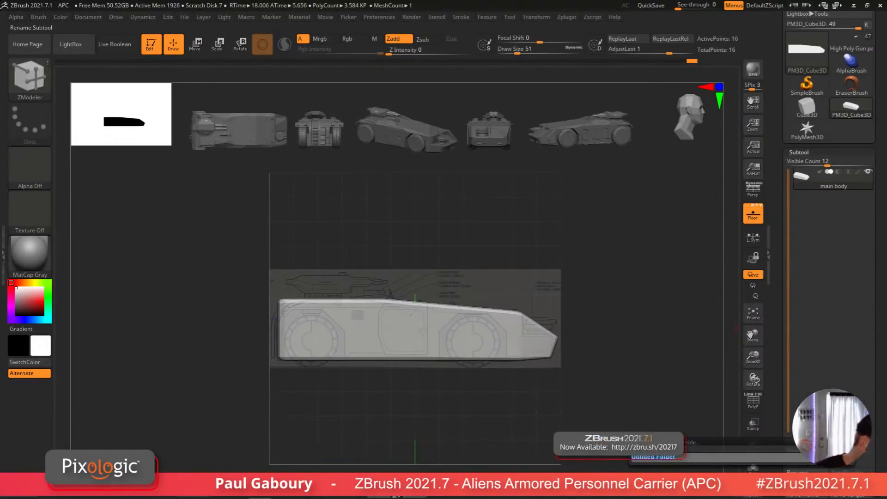
Step: Place the hull in a new subtool folder named body parts
text(ody parts)
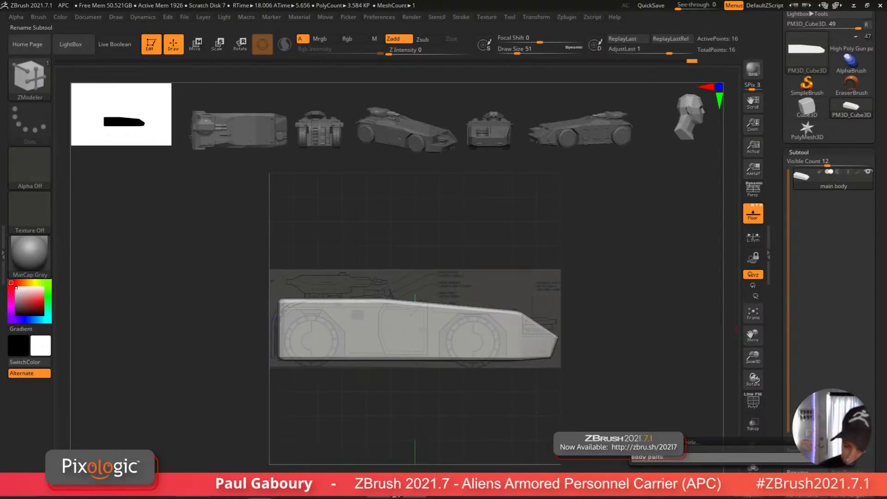
text(ody parts)
key(Return)
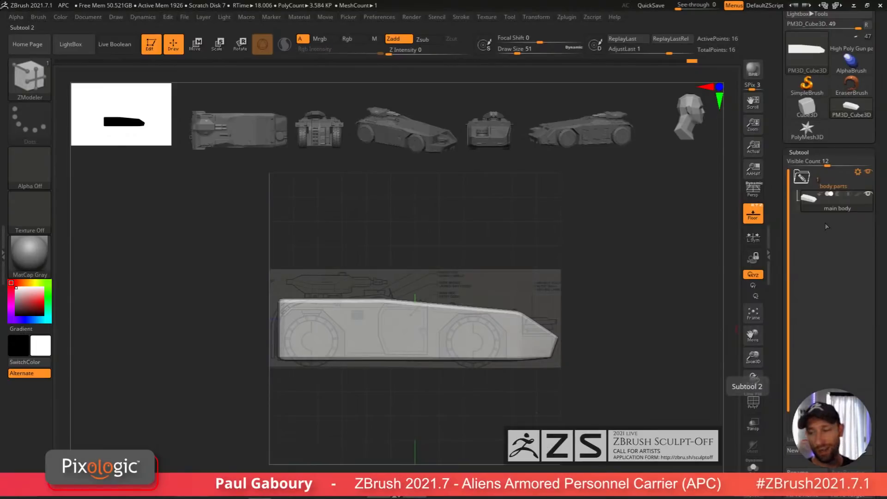
Step: Duplicate the hull subtool and name the copy wheel well
drag(877, 351, 882, 316)
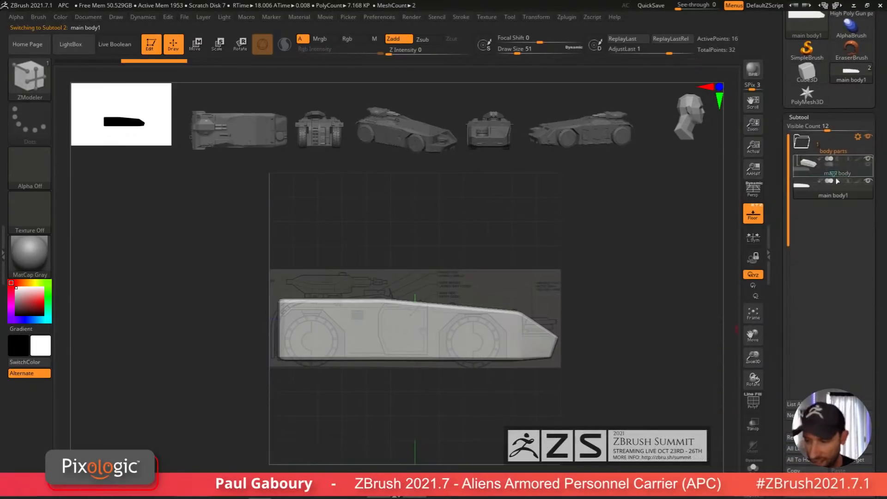
key(ctrl+shift+d)
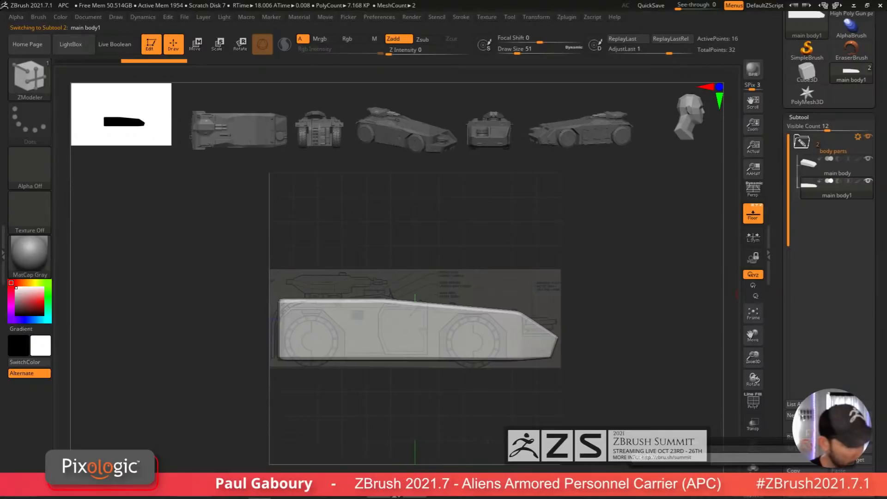
key(Return)
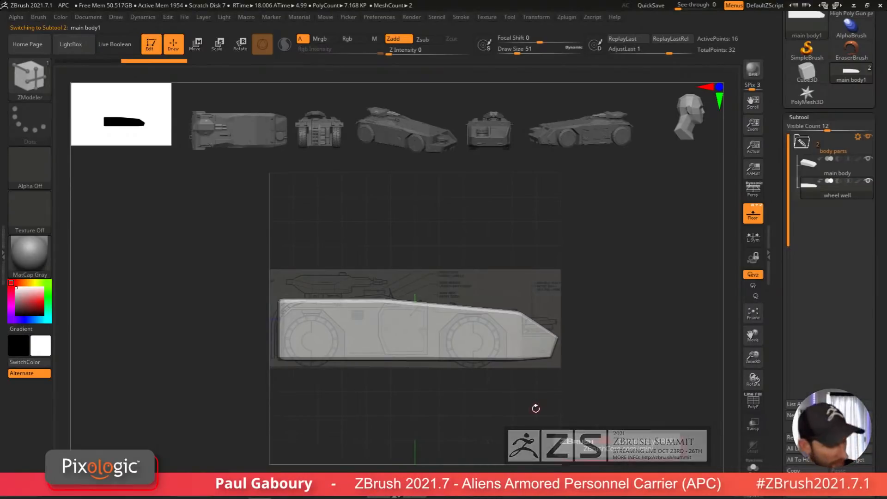
Step: Replace the wheel well copy with a PolyCube primitive through the Transpose gizmo's Transform Type options
key(shift+f)
mouse_move(534, 410)
alt+right_down()
mouse_move(539, 390)
mouse_move(539, 397)
alt+right_up()
key(w)
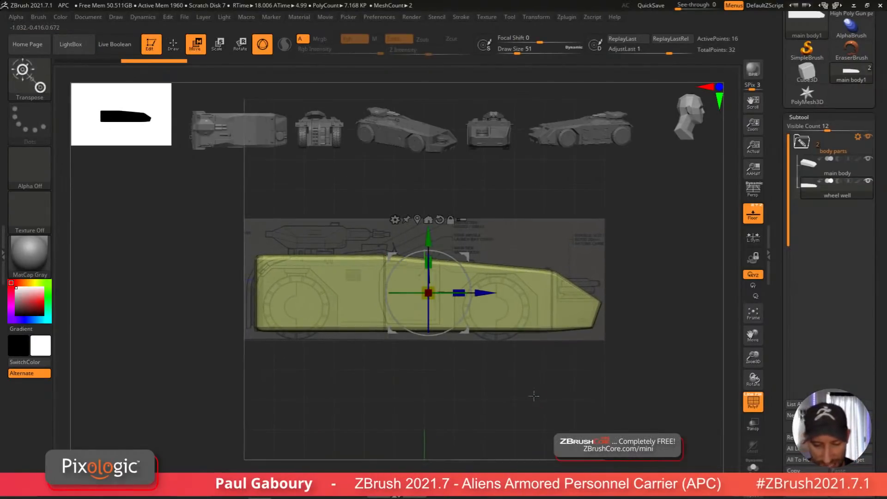
right_drag(424, 227, 428, 301)
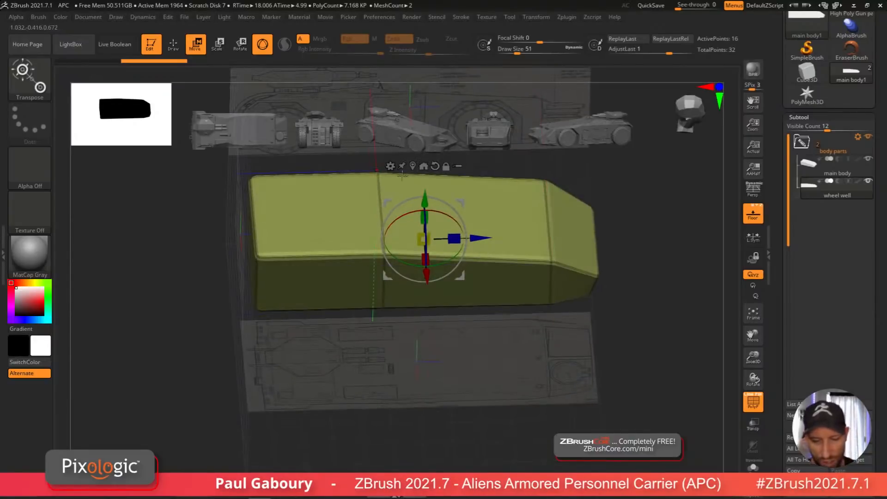
shift+right_drag(412, 164, 425, 165)
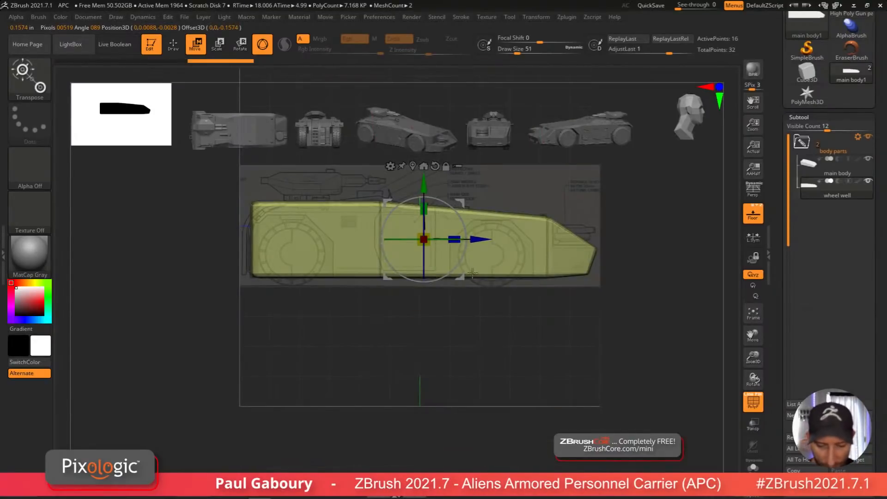
mouse_move(487, 326)
alt+right_down()
mouse_move(489, 351)
mouse_move(489, 323)
alt+right_up()
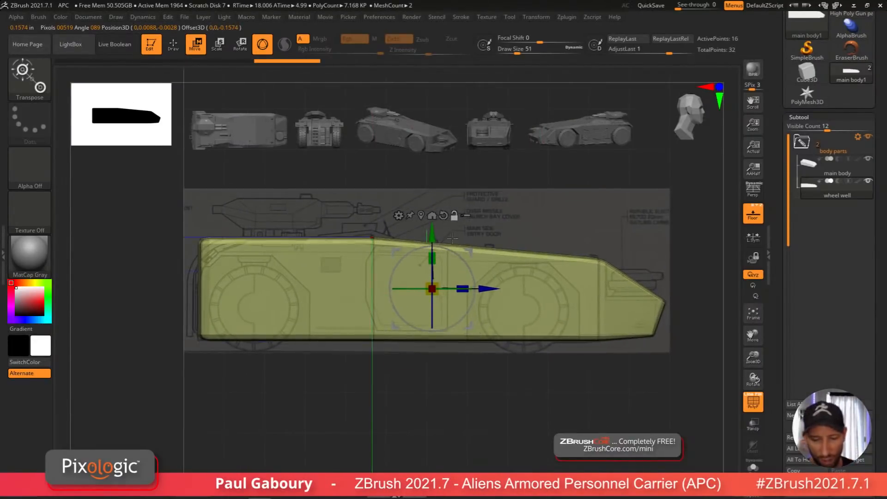
click(398, 215)
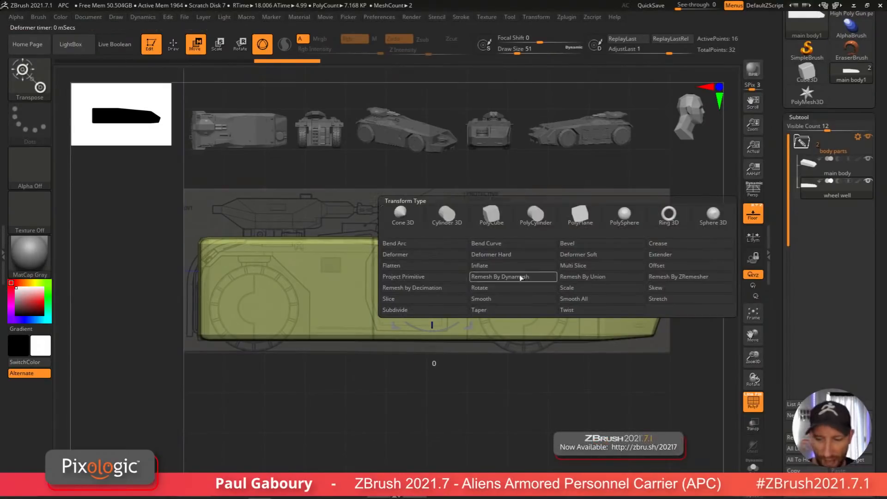
click(498, 223)
right_drag(526, 371, 500, 396)
click(754, 467)
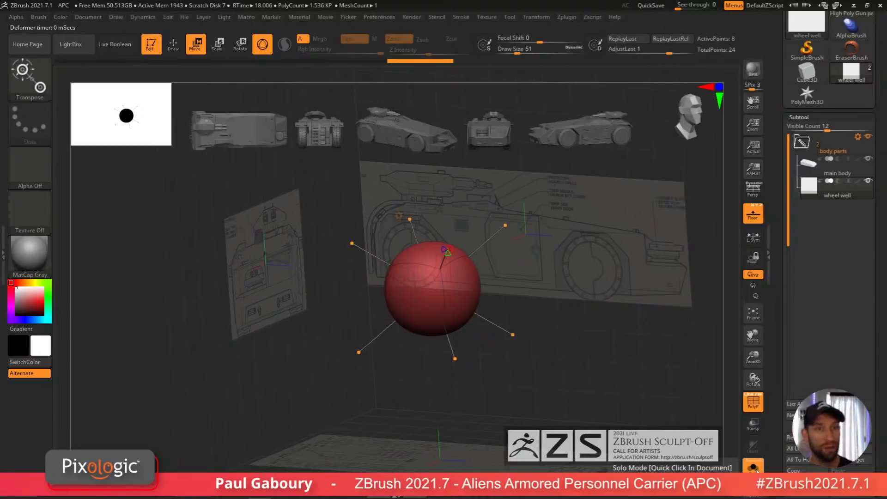
click(756, 470)
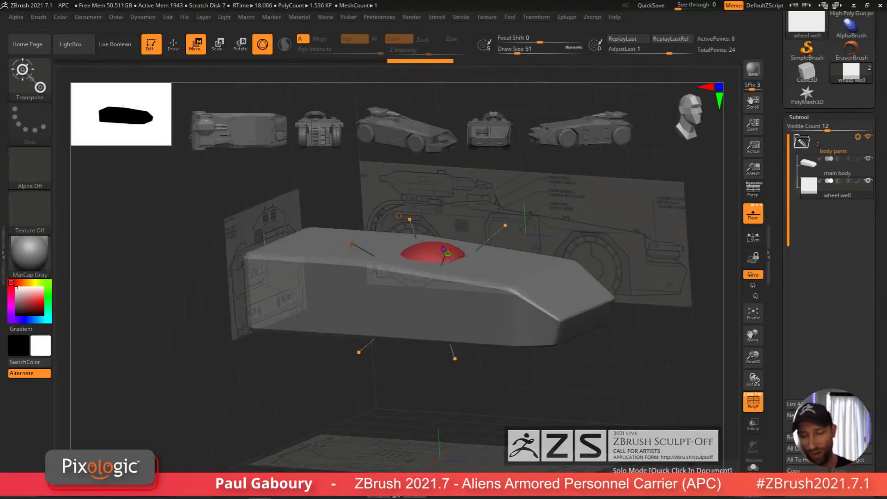
Step: Crease all edges of the wheel well subtool
click(809, 119)
drag(830, 152, 836, 219)
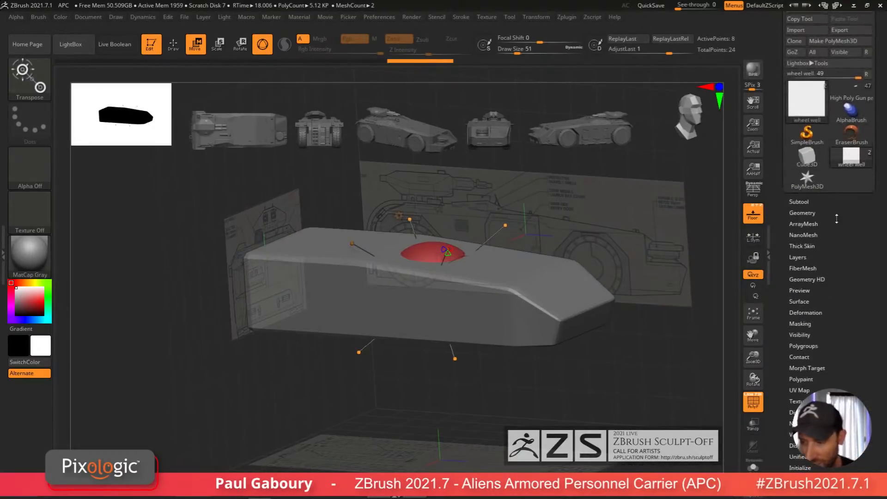
click(810, 212)
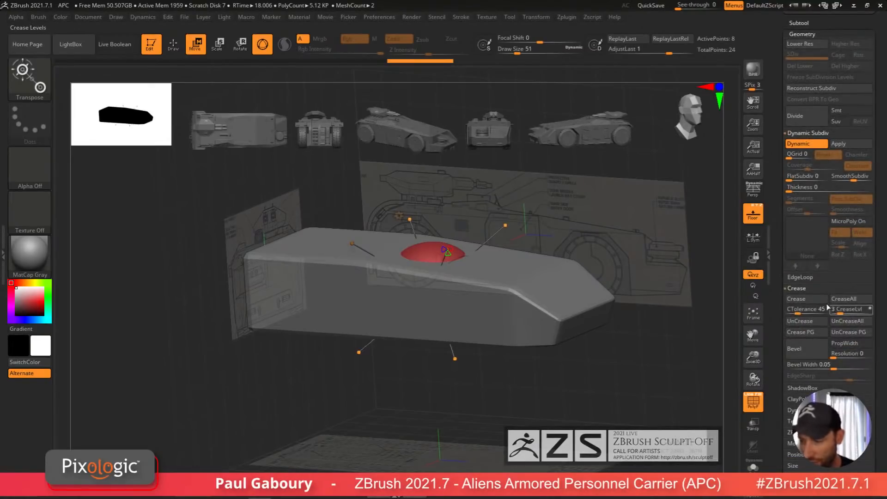
click(843, 299)
Step: Move the wheel well cube sideways so it sits against the hull's side in the front view
drag(539, 421, 497, 395)
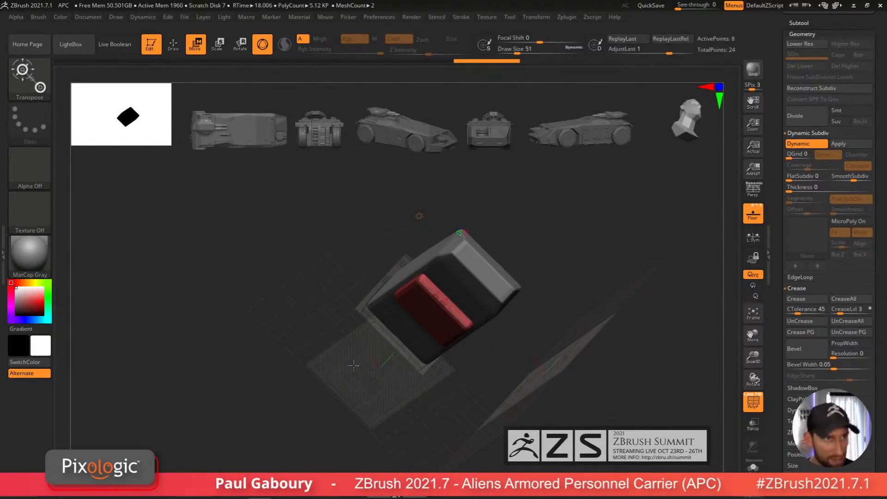
ctrl+right_drag(389, 380, 437, 387)
alt+right_drag(437, 387, 510, 293)
mouse_move(375, 360)
right_down()
mouse_move(303, 438)
mouse_move(364, 362)
right_up()
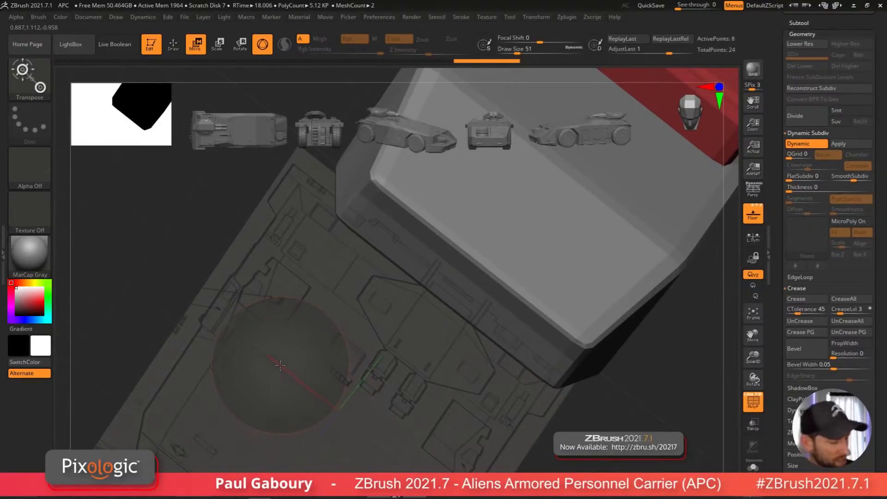
shift+drag(280, 365, 461, 392)
alt+drag(559, 265, 524, 464)
drag(484, 303, 365, 423)
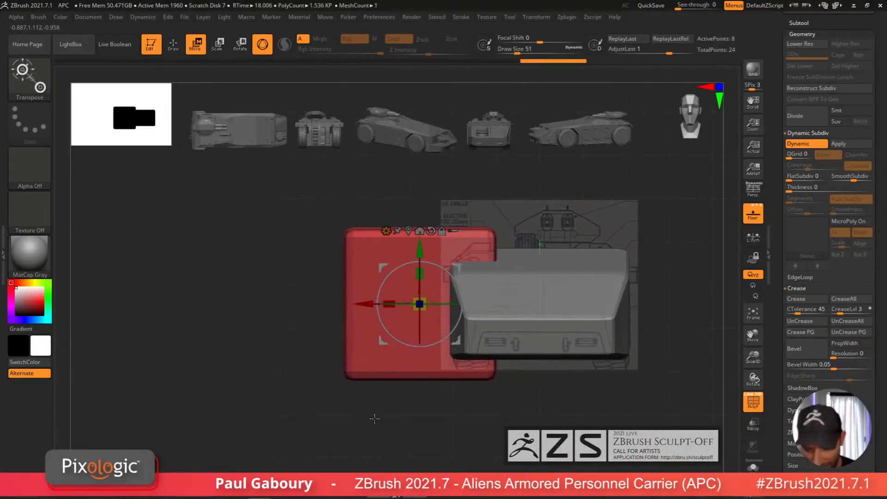
ctrl+right_drag(375, 418, 423, 410)
ctrl+right_drag(423, 409, 501, 430)
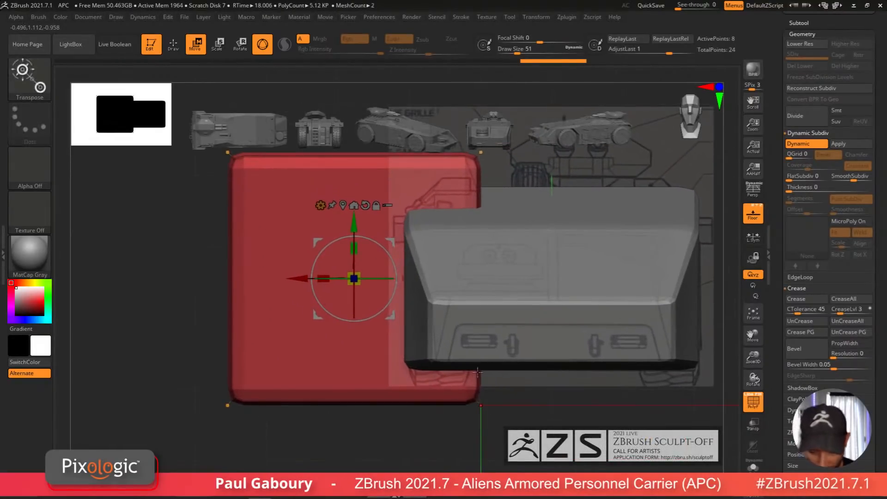
drag(301, 278, 296, 277)
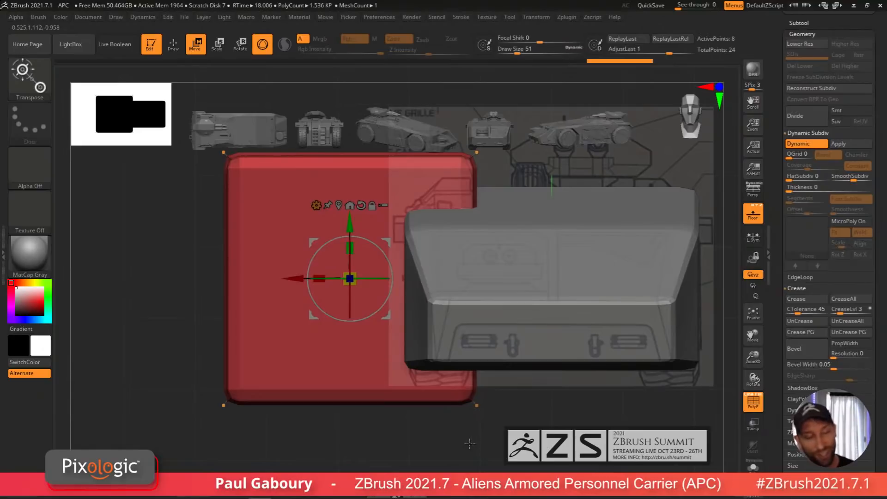
drag(297, 278, 299, 278)
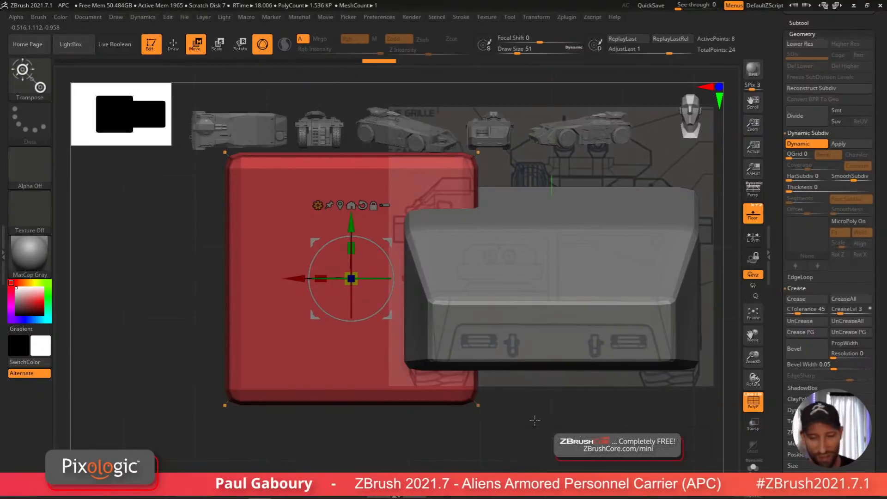
mouse_move(462, 434)
alt+mouse_down()
mouse_move(464, 447)
mouse_move(453, 439)
mouse_move(465, 438)
alt+mouse_up()
ctrl+drag(208, 472, 294, 122)
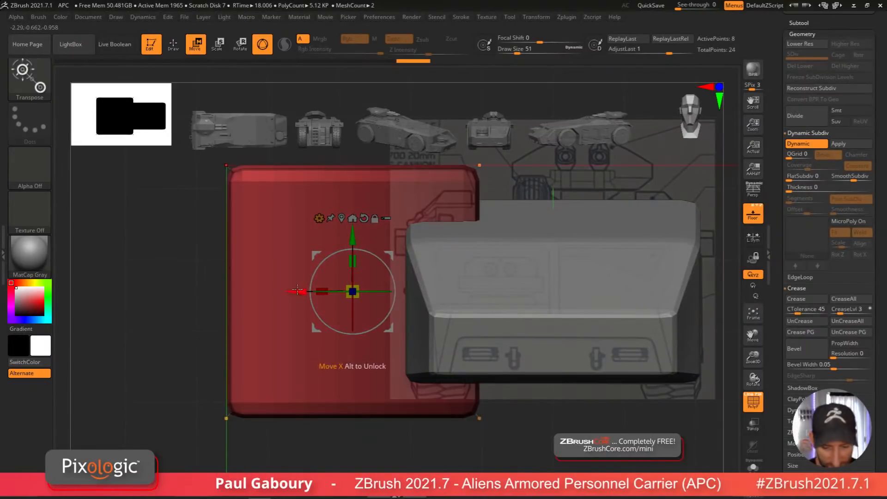
drag(301, 291, 472, 314)
ctrl+drag(507, 437, 521, 458)
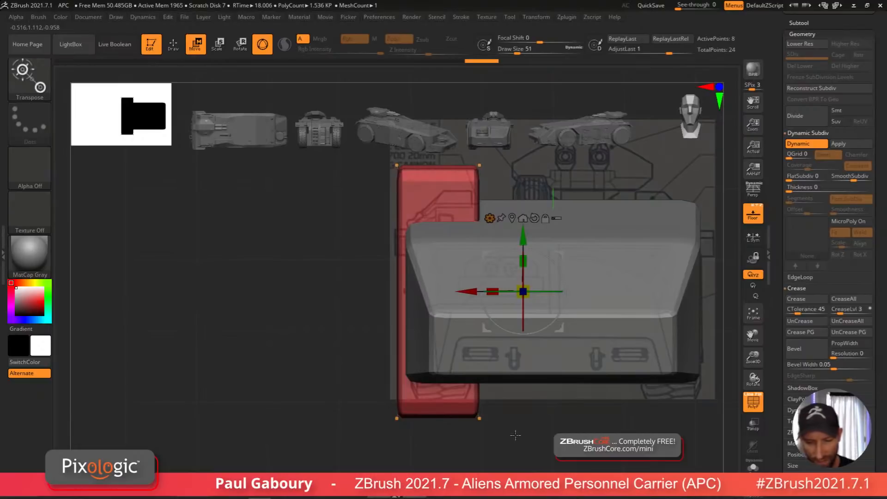
Step: Turn off dynamic subdivision and position the wheel well cube over the wheel near the sloped nose in side view
mouse_move(517, 416)
alt+right_down()
mouse_move(515, 432)
mouse_move(503, 424)
mouse_move(536, 424)
mouse_move(458, 426)
alt+right_up()
alt+right_drag(531, 433, 458, 437)
drag(426, 311, 589, 314)
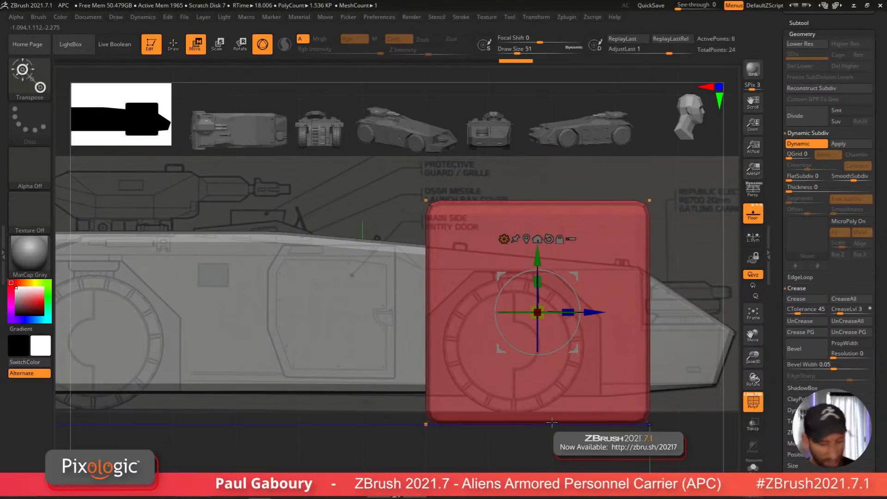
key(shift+d)
alt+right_drag(560, 239, 521, 244)
drag(552, 318, 552, 317)
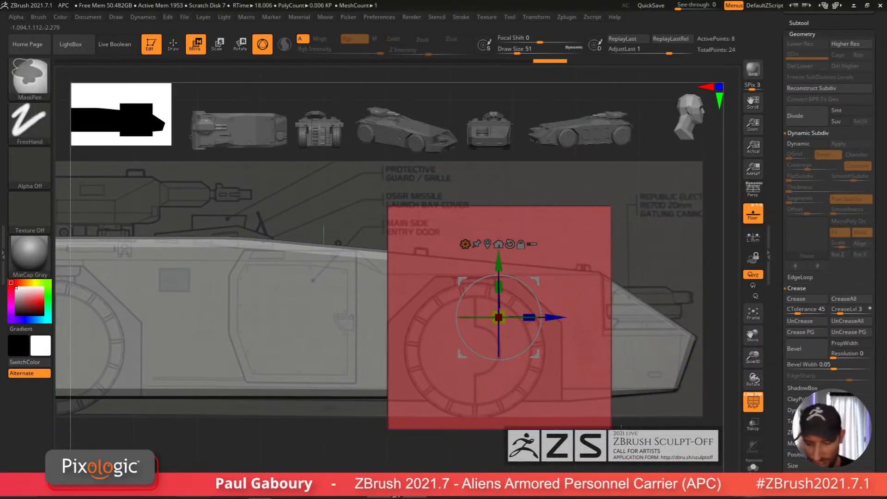
ctrl+right_drag(622, 428, 621, 393)
ctrl+drag(620, 468, 513, 195)
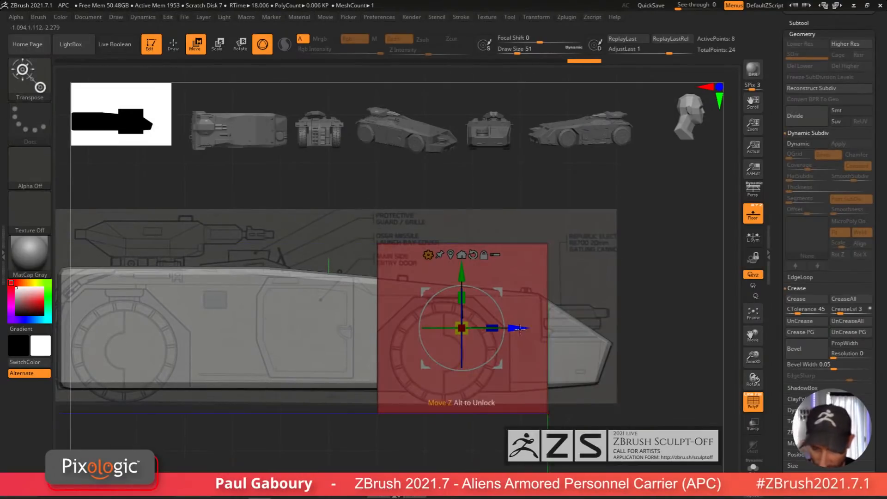
drag(521, 328, 481, 332)
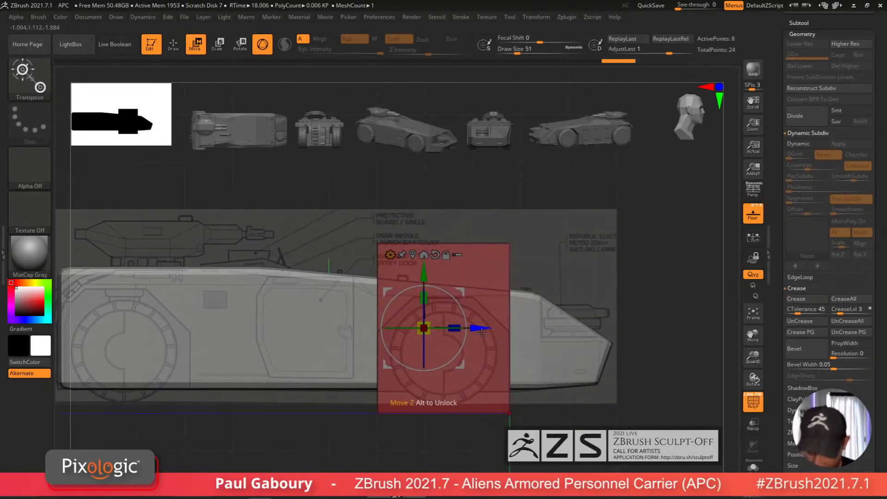
drag(423, 267, 457, 320)
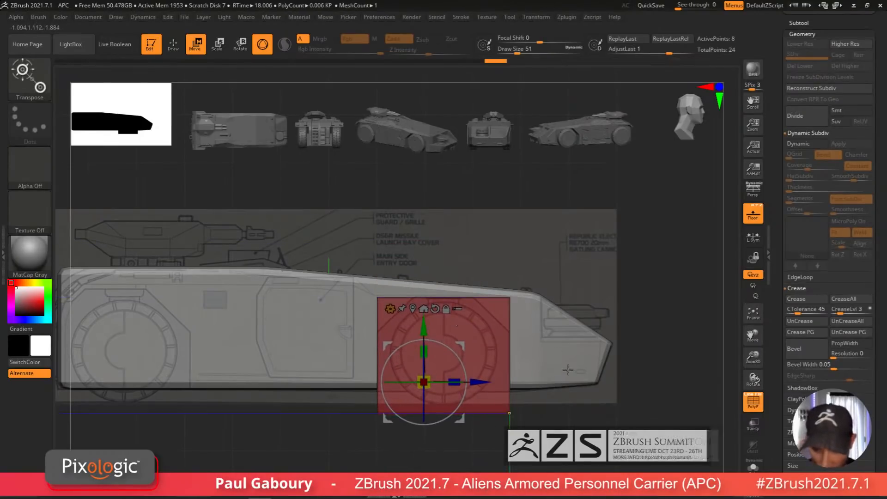
alt+right_drag(572, 416, 556, 402)
ctrl+drag(556, 408, 573, 423)
alt+right_drag(505, 338, 532, 365)
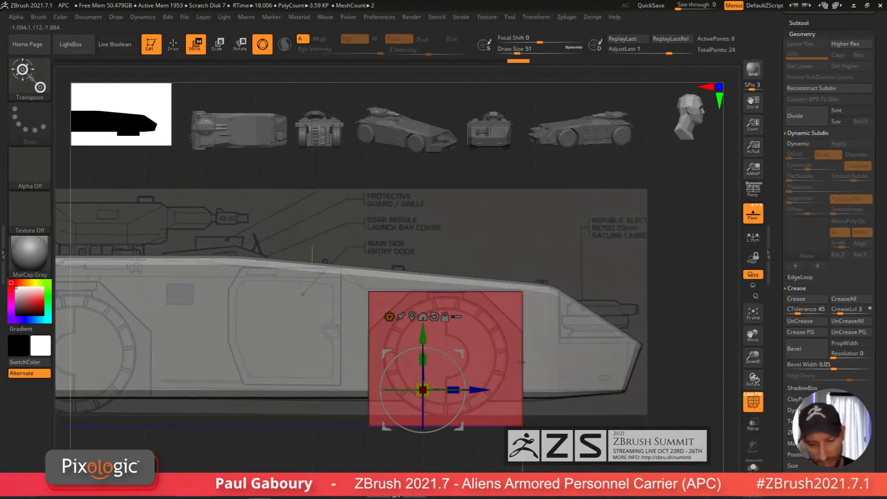
Step: Insert edge loops with ZModeler and chamfer the wheel well's upper corner to follow the blueprint outline
key(q)
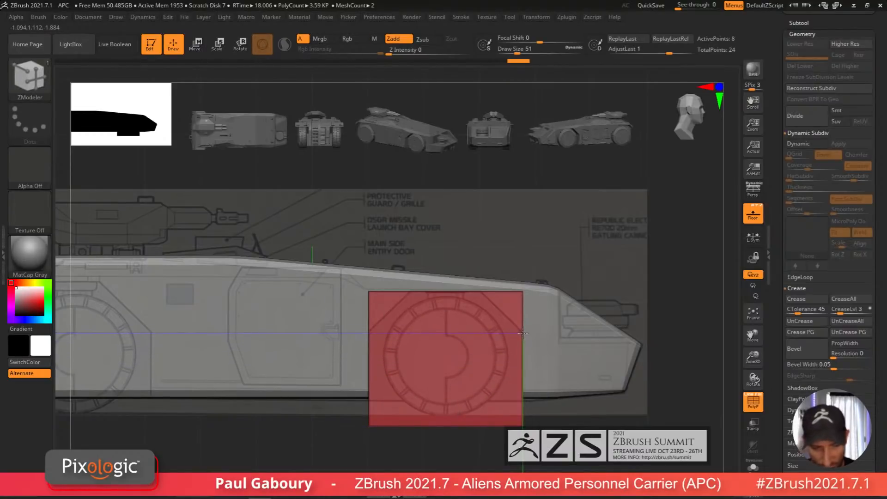
drag(537, 421, 492, 431)
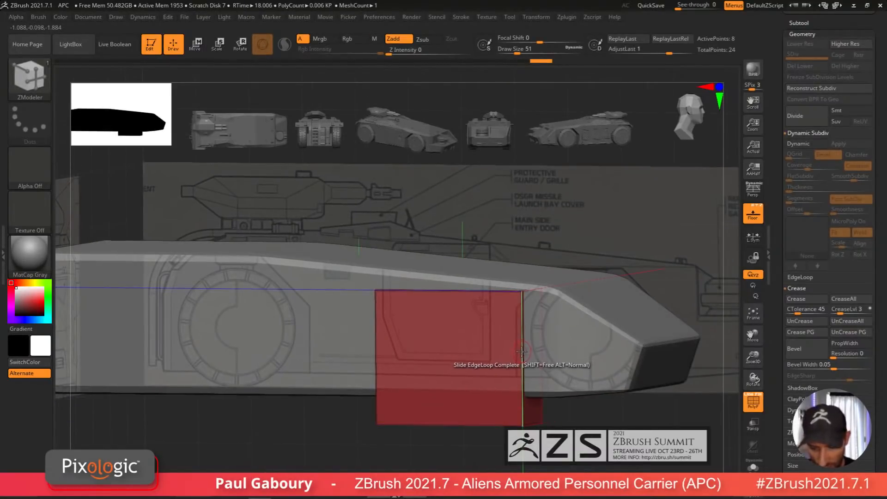
key(space)
click(511, 209)
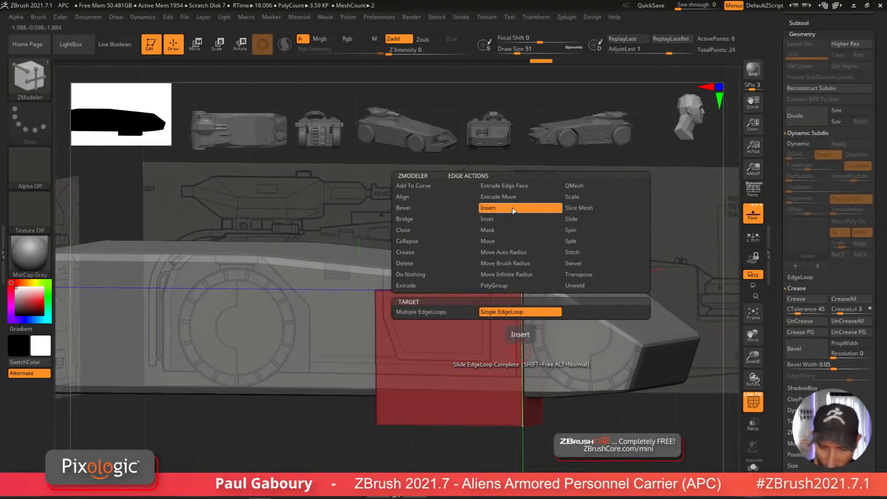
drag(512, 207, 538, 209)
drag(521, 368, 529, 331)
mouse_move(558, 418)
mouse_down()
mouse_move(544, 418)
mouse_move(561, 429)
mouse_up()
ctrl+right_drag(559, 342, 558, 298)
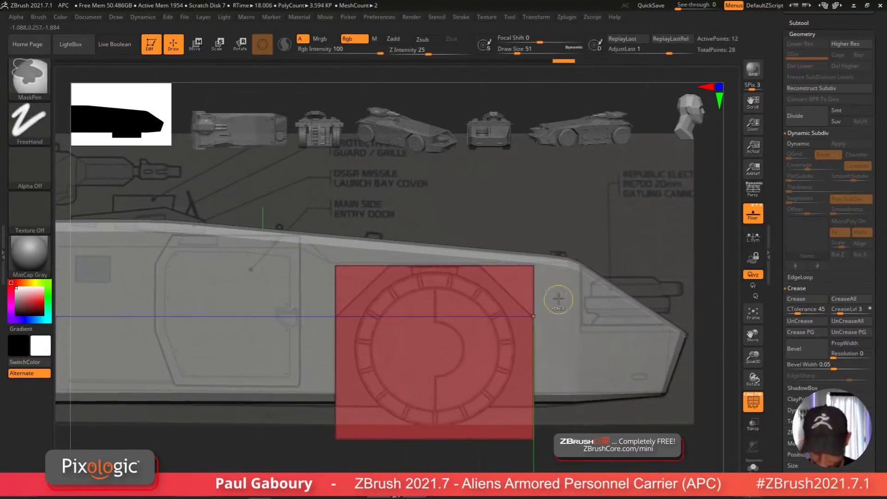
ctrl+drag(643, 276, 513, 207)
ctrl+click(512, 207)
key(w)
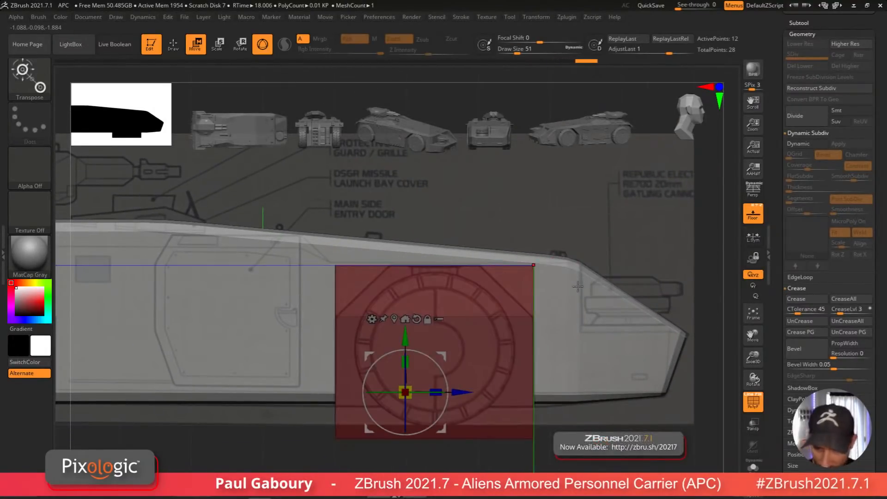
drag(461, 395, 408, 398)
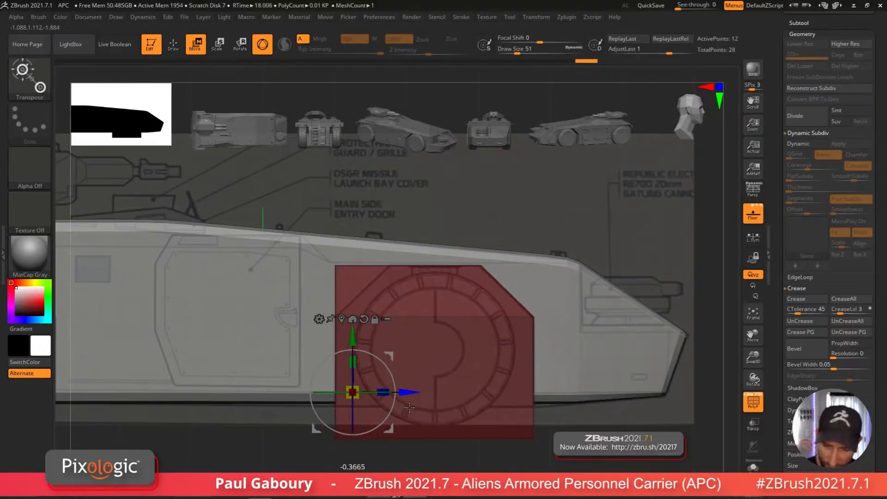
Step: Adjust the wheel well's depth and duplicate it onto the other wheel position along the hull
ctrl+drag(382, 212, 385, 214)
ctrl+drag(298, 206, 356, 284)
key(ctrl+i)
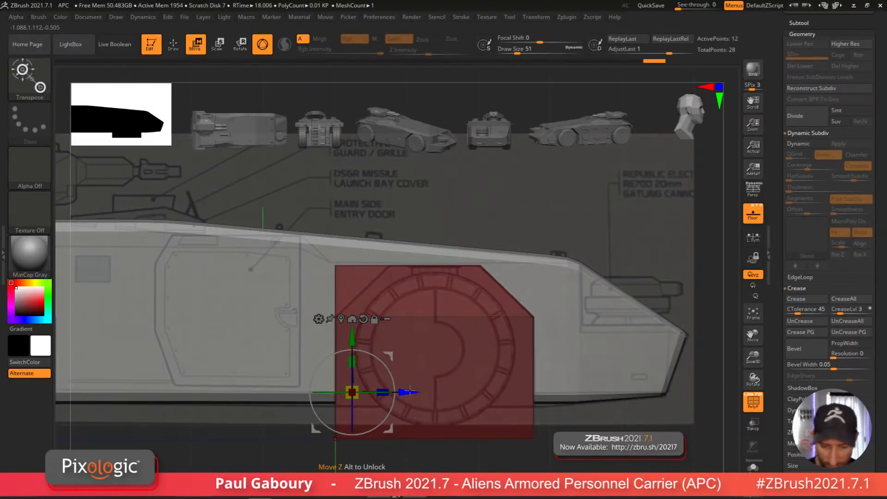
drag(405, 399, 456, 398)
ctrl+right_drag(531, 431, 535, 454)
alt+right_drag(536, 454, 550, 416)
ctrl+drag(550, 416, 549, 422)
mouse_move(548, 423)
alt+right_down()
mouse_move(592, 429)
mouse_move(548, 413)
mouse_move(576, 424)
mouse_move(536, 444)
mouse_move(501, 434)
mouse_move(524, 455)
alt+right_up()
key(q)
key(w)
alt+right_drag(553, 396, 595, 406)
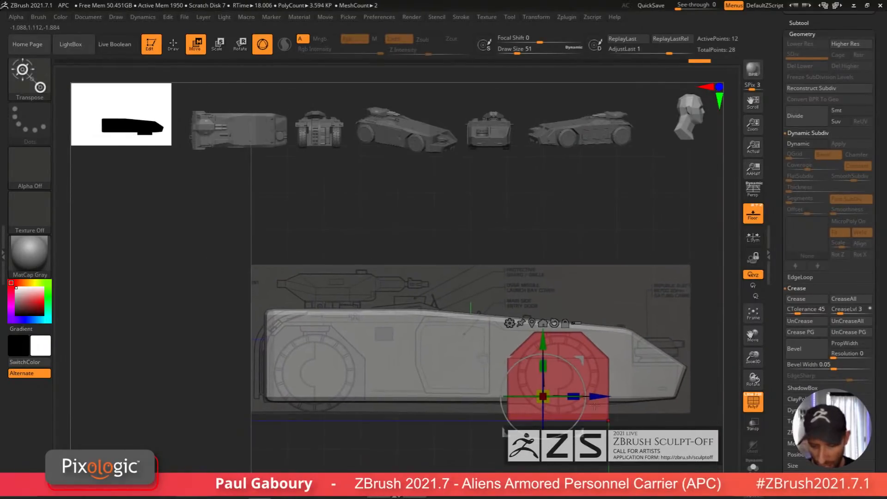
ctrl+drag(598, 396, 347, 439)
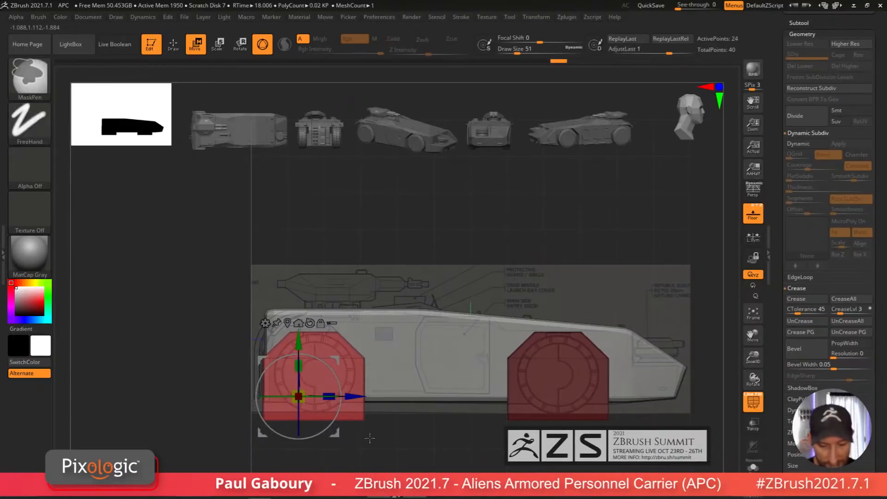
Step: Trim the outer side of the rear wheel well with the ClipCurve brush
mouse_move(424, 444)
alt+right_down()
mouse_move(466, 452)
mouse_move(454, 434)
alt+right_up()
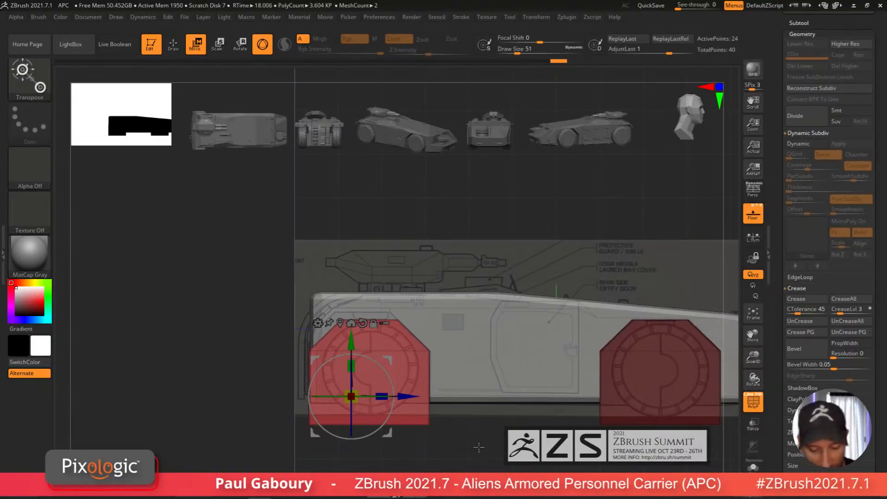
alt+right_drag(472, 447, 502, 433)
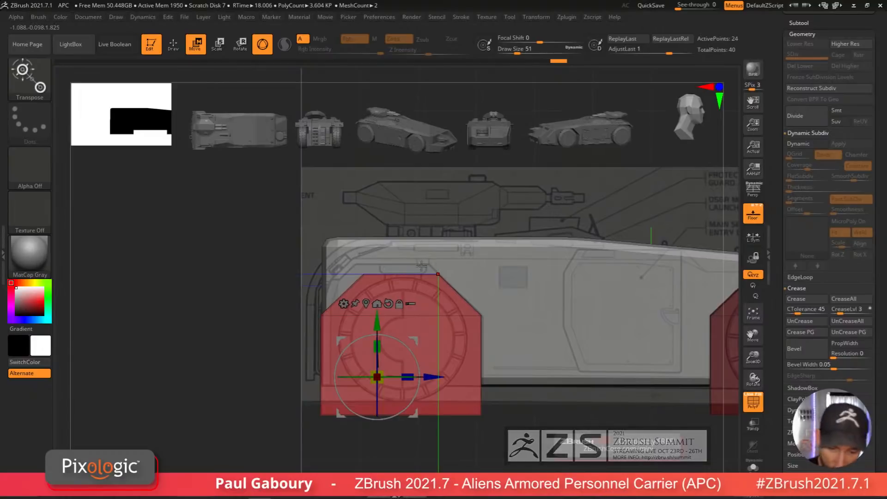
key(q)
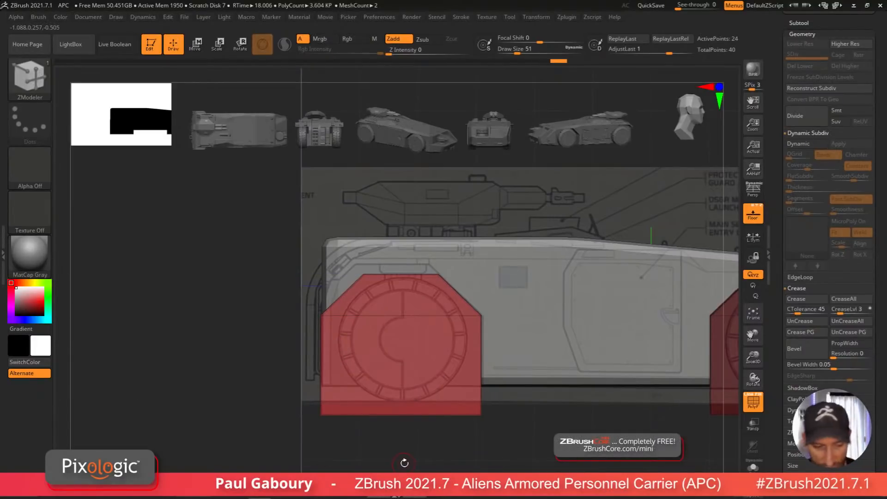
ctrl+shift+click(36, 85)
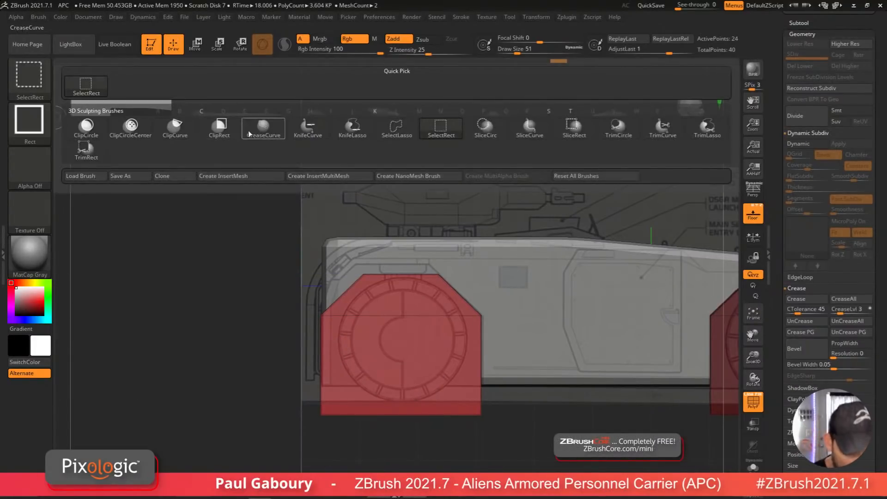
click(175, 127)
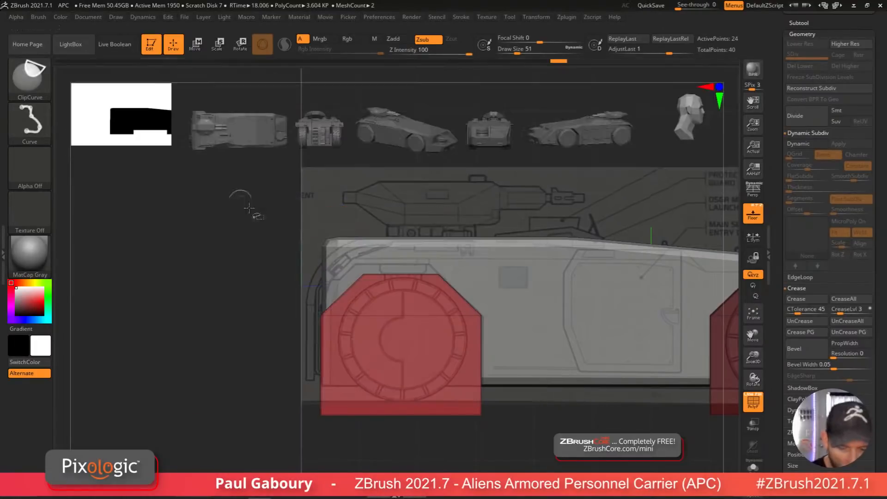
mouse_move(362, 470)
ctrl+shift+mouse_down()
mouse_move(376, 174)
mouse_move(362, 152)
mouse_move(372, 147)
ctrl+shift+mouse_up()
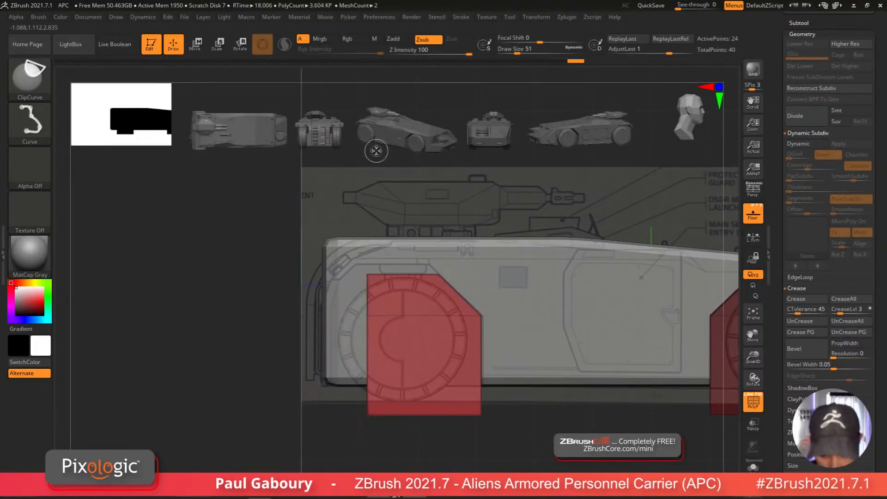
Step: Shift the rear wheel well and stretch its outer side back toward the hull's end
key(b)
key(z)
key(m)
alt+drag(494, 439, 522, 440)
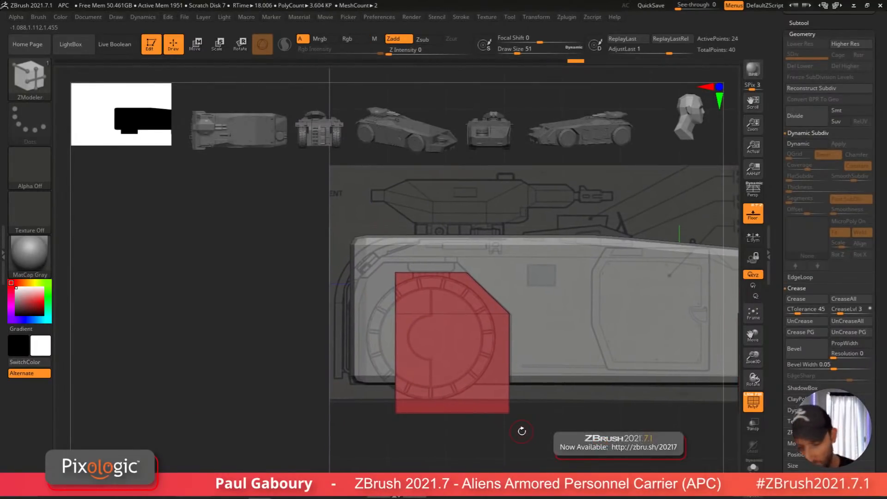
key(w)
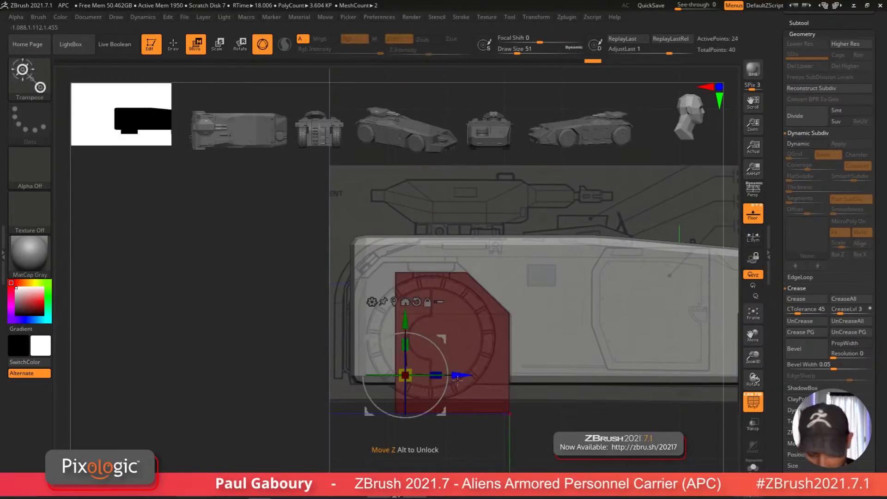
alt+drag(459, 374, 444, 374)
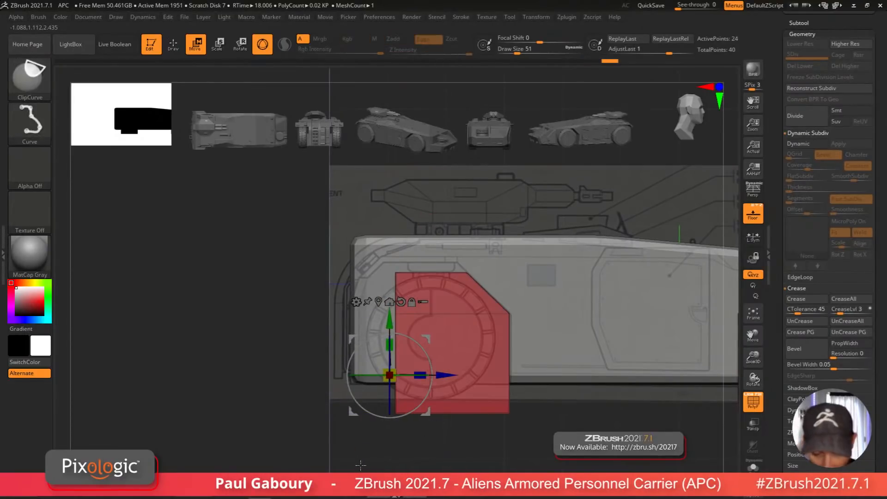
ctrl+shift+drag(359, 464, 431, 254)
ctrl+shift+click(377, 460)
ctrl+drag(375, 464, 428, 241)
drag(444, 374, 388, 404)
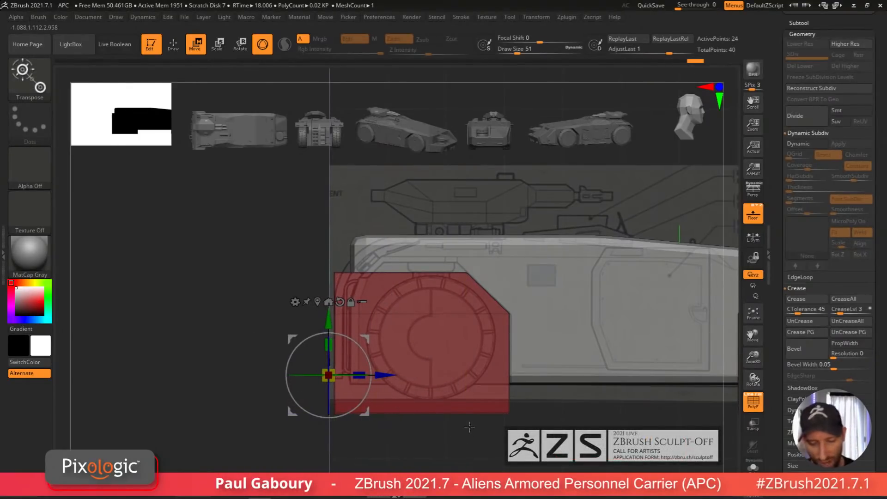
Step: Finish positioning and stretching the rear wheel well with the gizmo, then preview both wheel wells with dynamic subdivision
alt+drag(469, 427, 465, 455)
mouse_move(246, 248)
ctrl+mouse_down()
mouse_move(375, 293)
mouse_move(500, 304)
ctrl+mouse_up()
drag(318, 342, 320, 329)
mouse_move(485, 295)
ctrl+mouse_down()
mouse_move(491, 303)
mouse_move(472, 294)
ctrl+mouse_up()
ctrl+click(476, 296)
drag(378, 382, 372, 382)
ctrl+drag(485, 444, 519, 414)
key(q)
mouse_move(594, 400)
alt+mouse_down()
mouse_move(493, 404)
mouse_move(473, 418)
mouse_move(508, 414)
alt+mouse_up()
key(d)
alt+drag(508, 413, 497, 427)
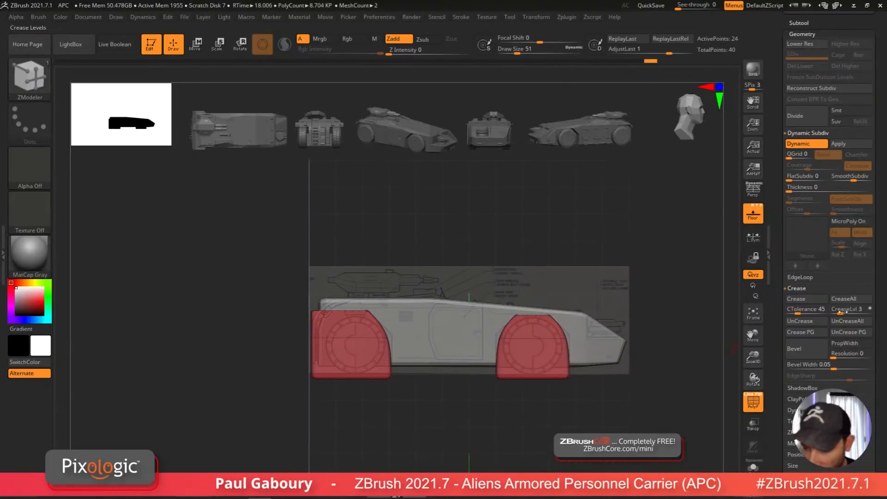
Step: Insert a horizontal edge loop and two vertical edge loops across the front wheel well with ZModeler's Insert Single EdgeLoop
mouse_move(550, 416)
alt+mouse_down()
mouse_move(518, 410)
mouse_move(548, 433)
alt+mouse_up()
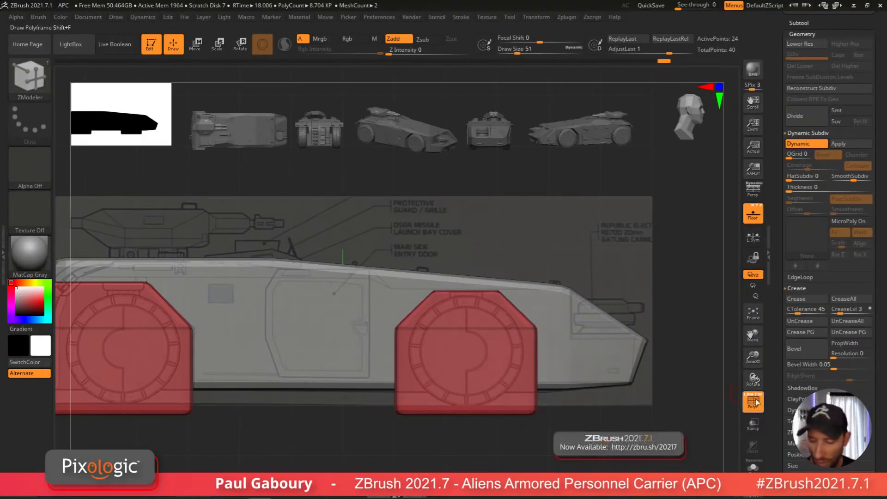
ctrl+right_drag(654, 428, 645, 416)
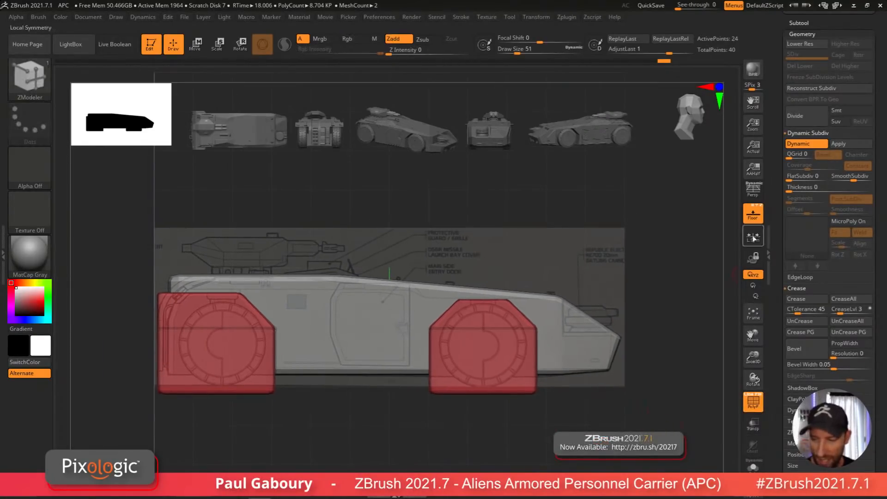
click(753, 214)
right_drag(611, 380, 565, 439)
key(shift+f)
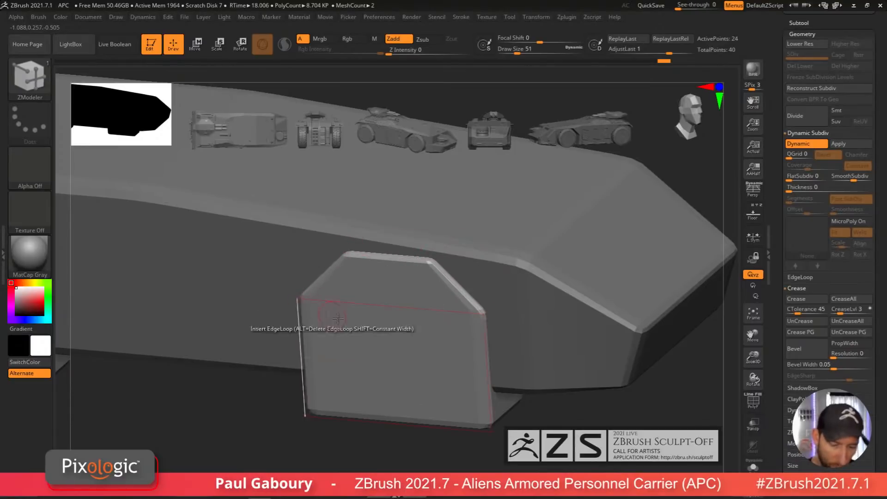
ctrl+right_drag(495, 339, 540, 362)
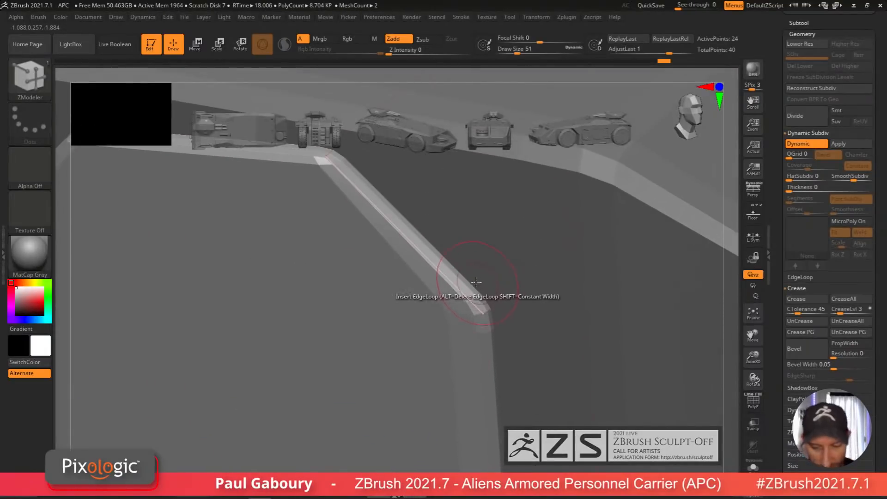
mouse_move(549, 402)
ctrl+right_down()
mouse_move(435, 392)
mouse_move(542, 392)
ctrl+right_up()
key(shift+f)
key(space)
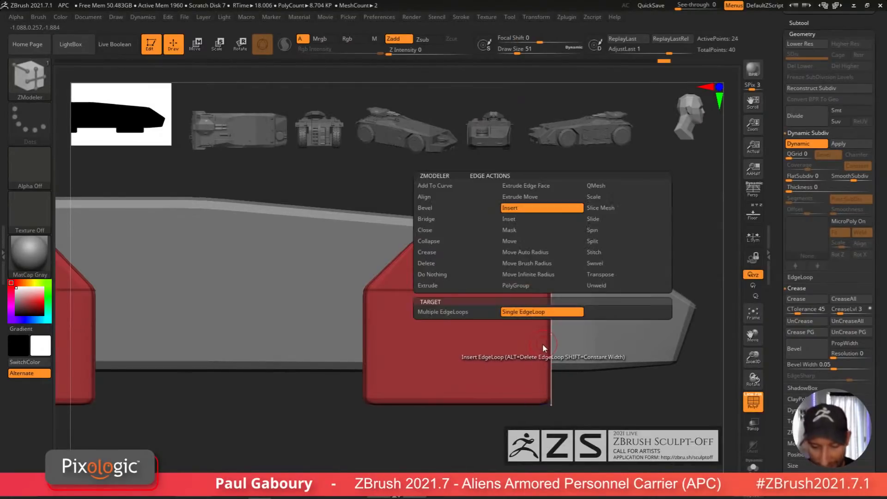
drag(542, 346, 545, 318)
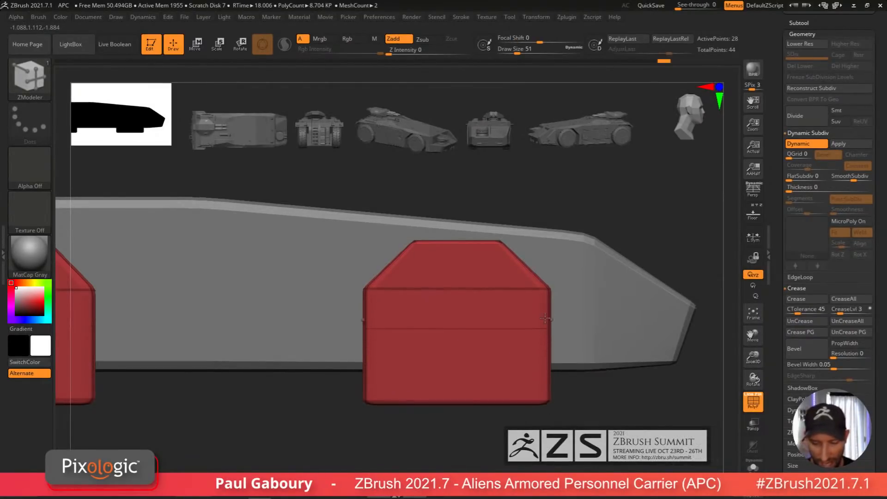
click(548, 371)
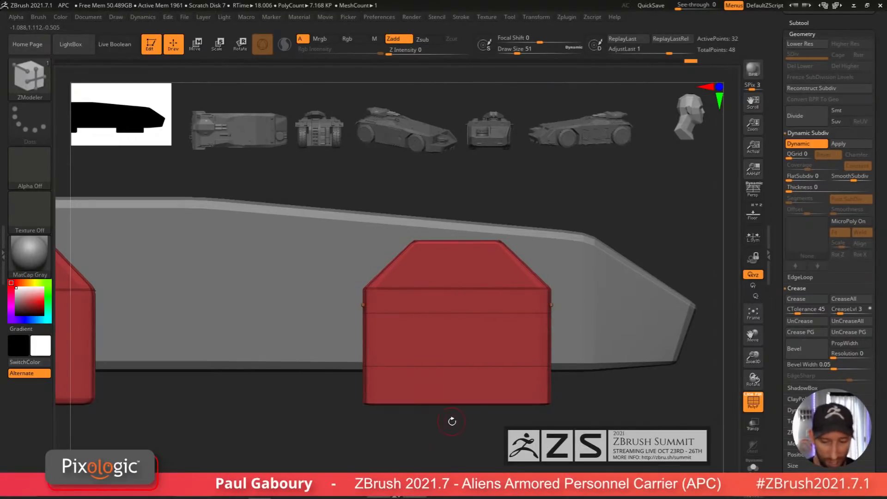
click(438, 304)
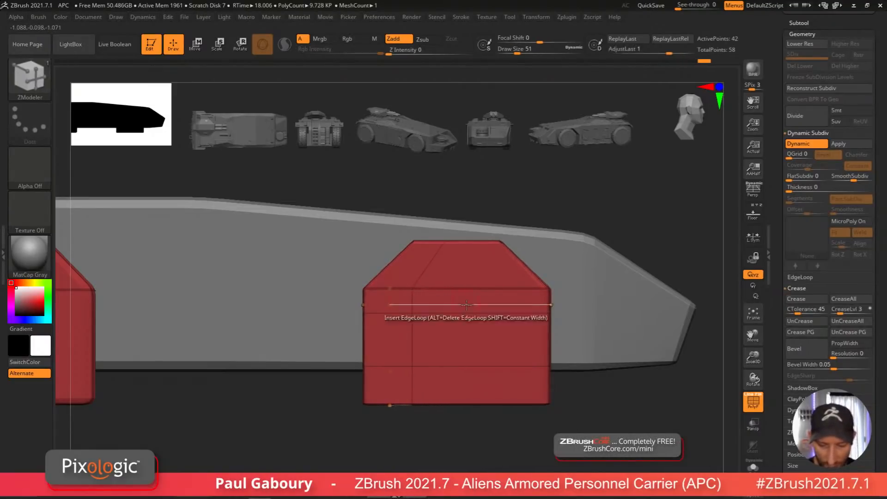
click(490, 304)
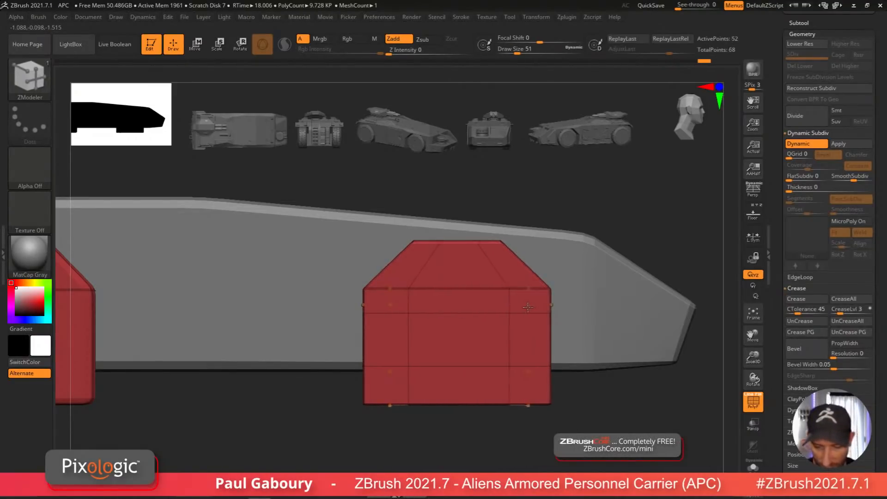
key(shift+f)
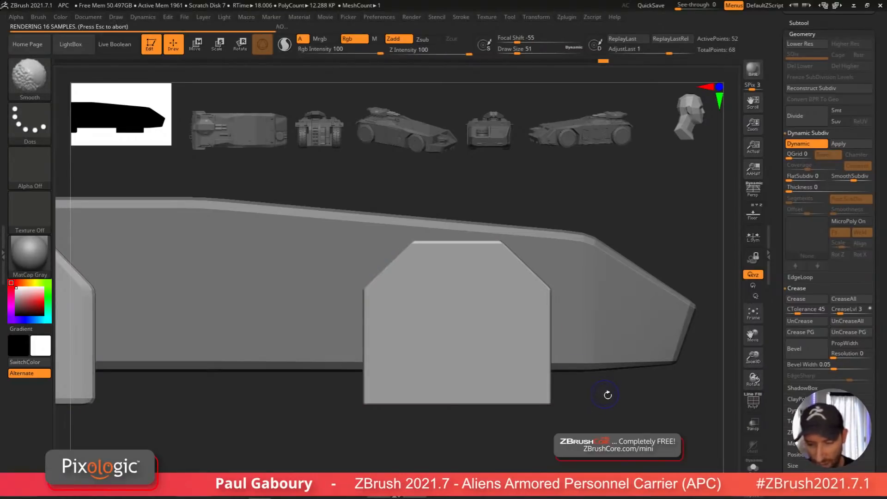
Step: Insert matching horizontal and vertical edge loops into the rear wheel well, undoing one misplaced loop
drag(605, 395, 527, 311)
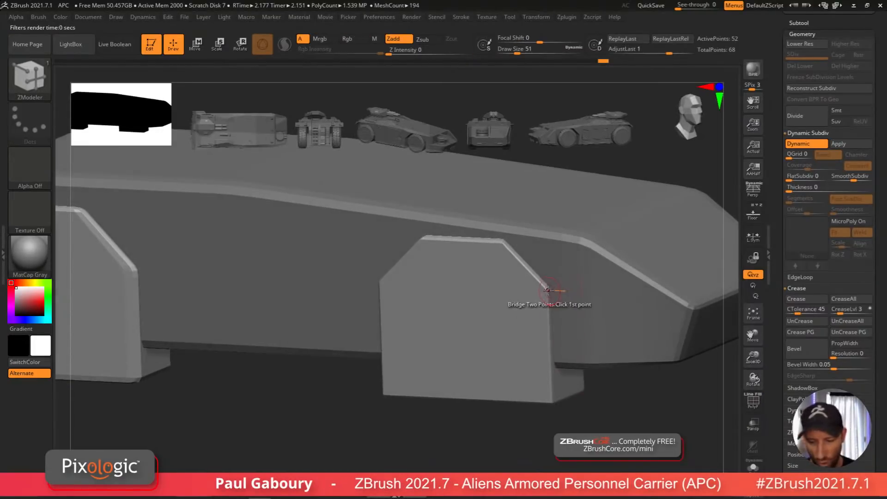
mouse_move(545, 311)
right_down()
mouse_move(576, 418)
mouse_move(528, 415)
mouse_move(434, 359)
mouse_move(498, 411)
right_up()
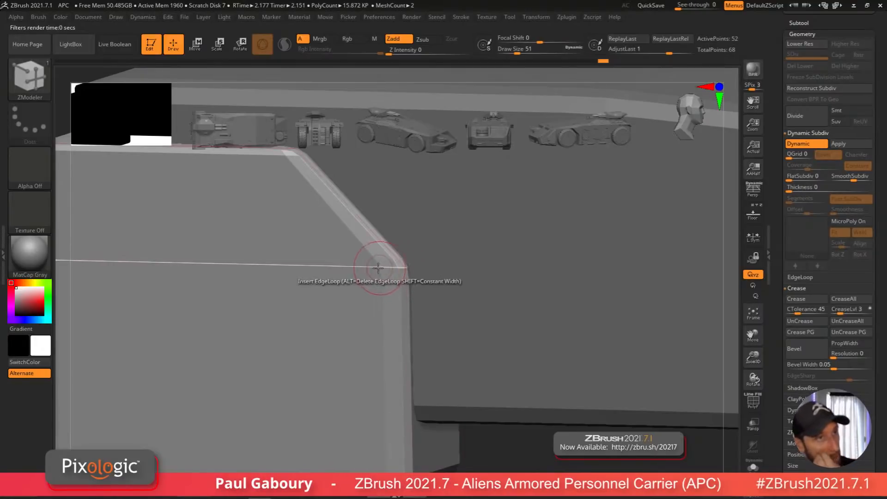
key(shift+f)
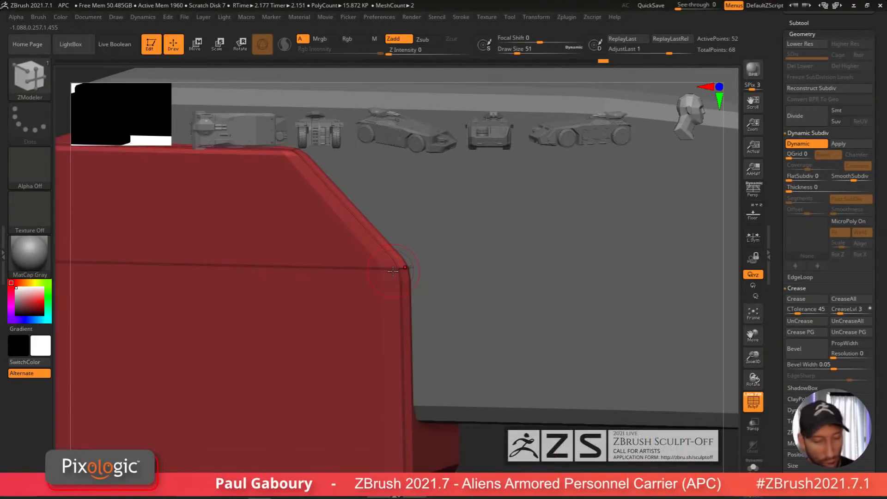
ctrl+right_drag(514, 386, 434, 366)
mouse_move(434, 366)
shift+right_down()
mouse_move(462, 366)
mouse_move(442, 333)
mouse_move(424, 392)
mouse_move(431, 402)
mouse_move(465, 382)
mouse_move(423, 397)
shift+right_up()
click(382, 345)
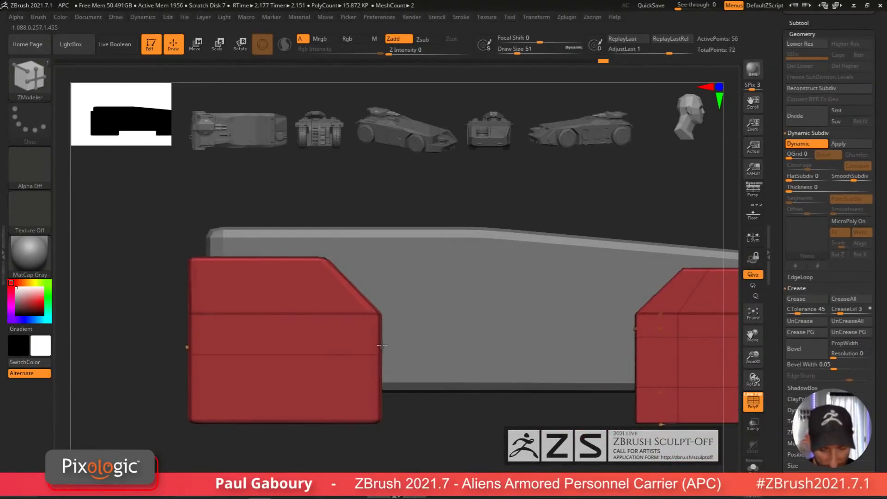
click(382, 393)
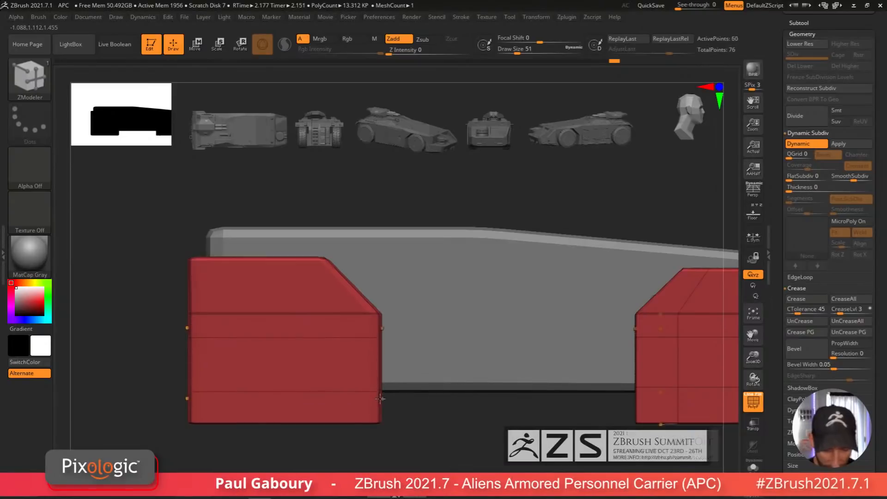
alt+right_drag(382, 389, 447, 402)
click(308, 344)
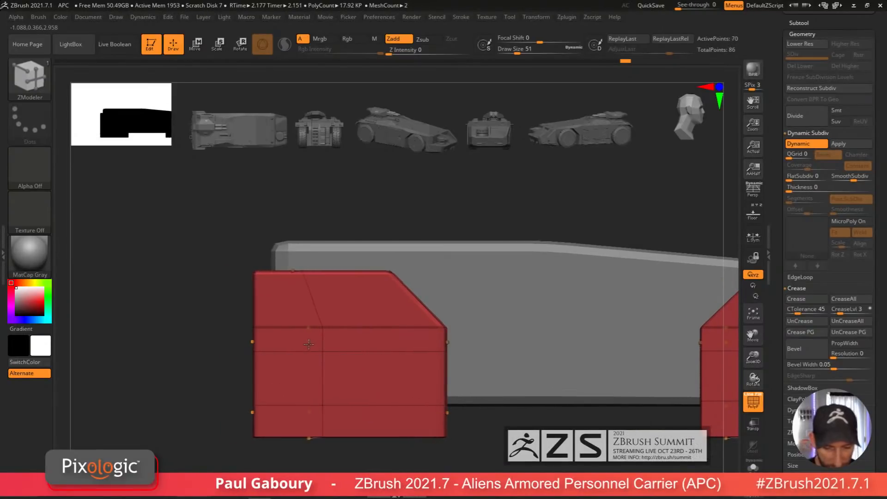
key(ctrl+z)
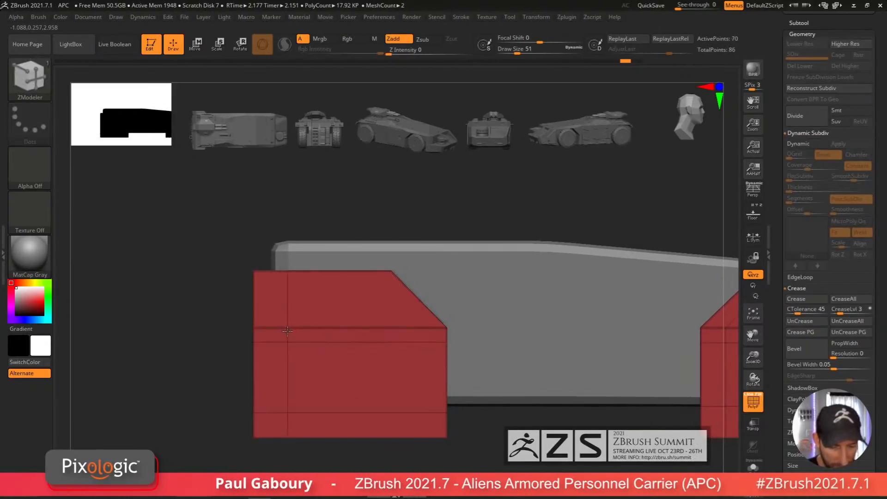
click(352, 331)
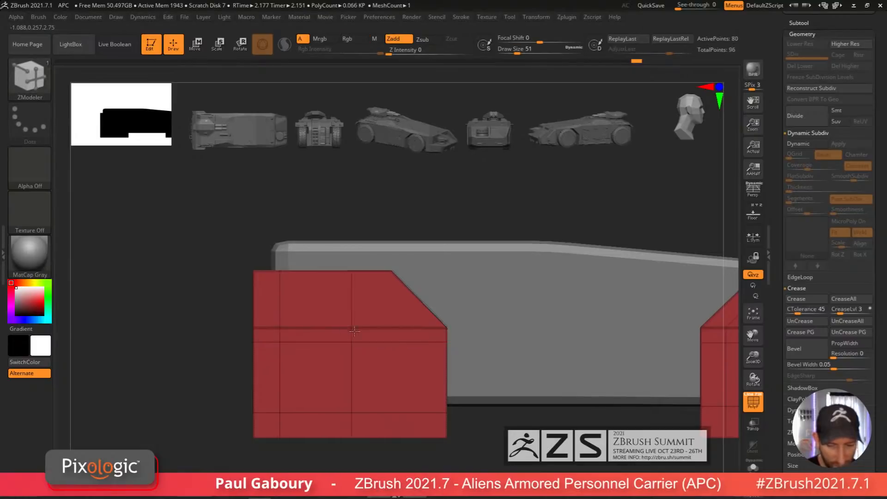
key(d)
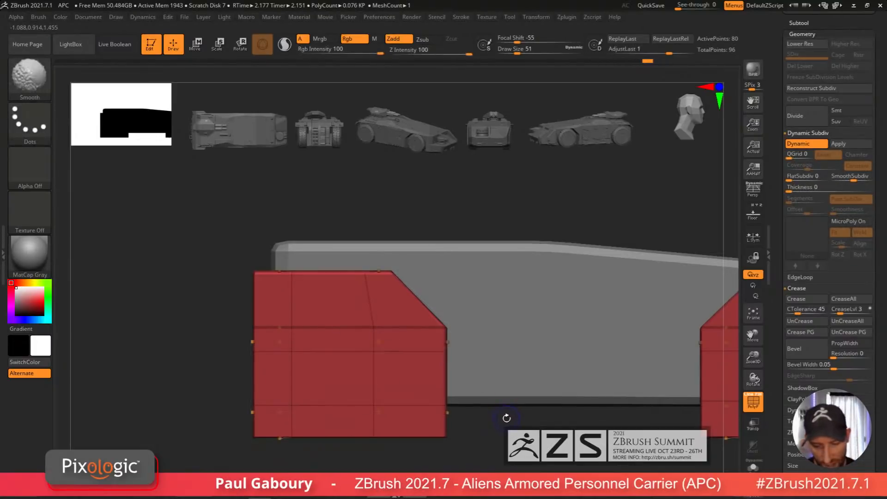
key(shift+f)
mouse_move(493, 420)
ctrl+right_down()
mouse_move(464, 384)
mouse_move(456, 406)
mouse_move(438, 404)
mouse_move(454, 400)
mouse_move(461, 418)
ctrl+right_up()
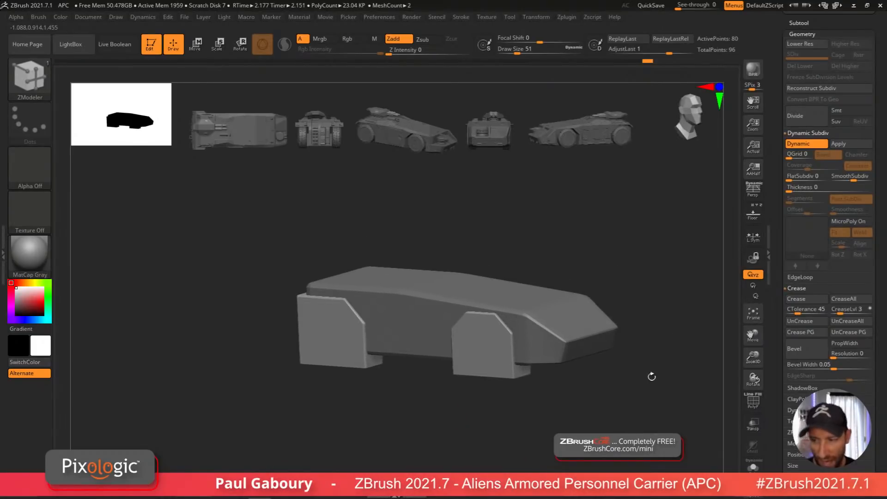
Step: Turn on Live Boolean for the subtools
scroll(878, 226, up, 5)
key(shift)
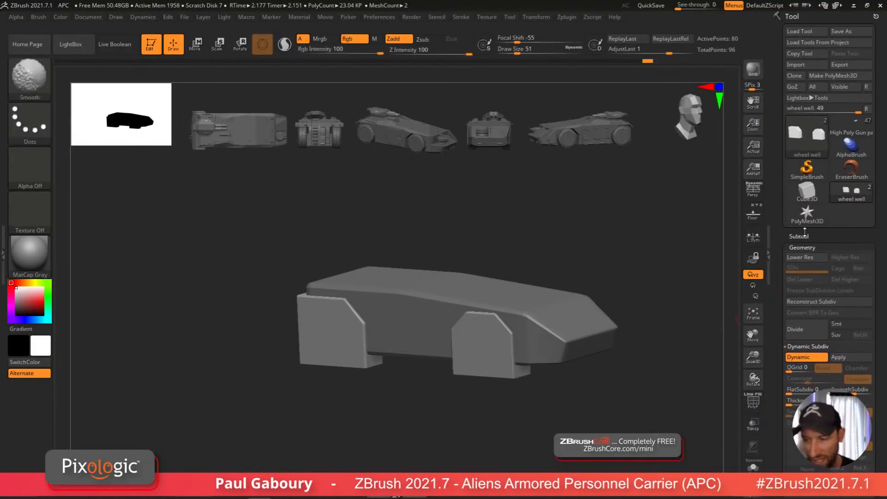
scroll(831, 277, up, 4)
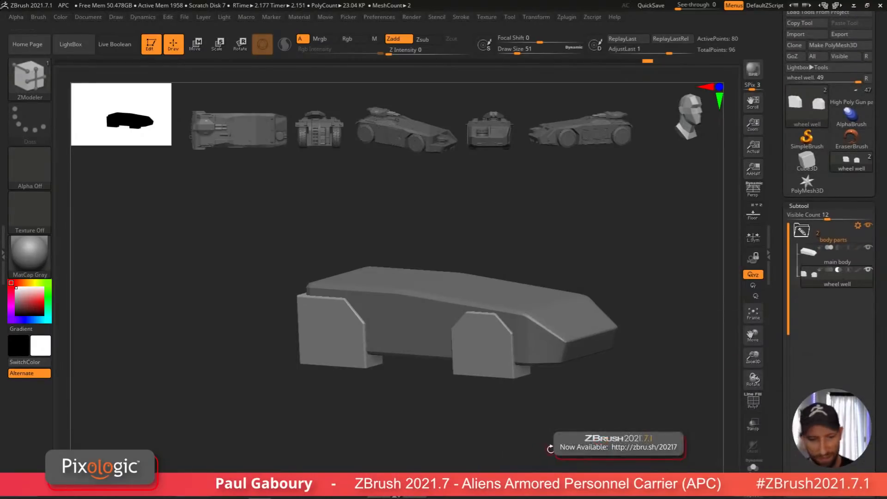
click(119, 45)
drag(520, 438, 535, 412)
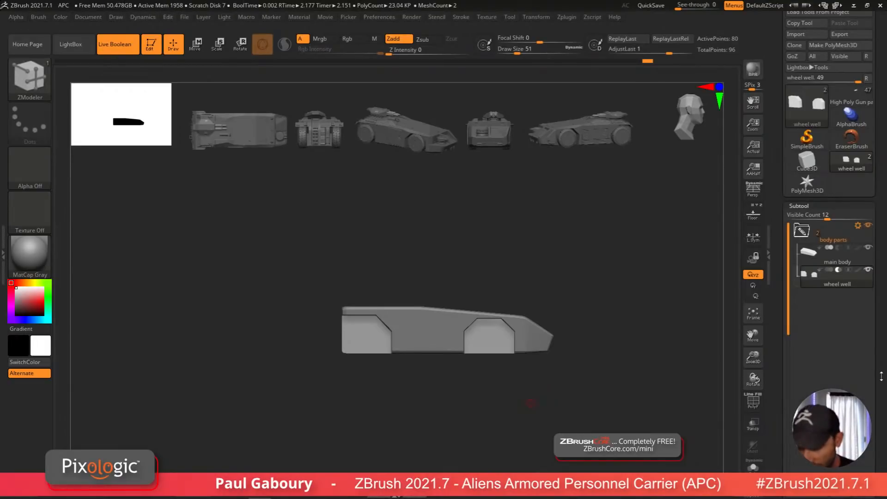
Step: Mirror and weld the wheel wells onto the opposite side of the hull and check them from below
drag(881, 377, 874, 260)
drag(596, 396, 514, 383)
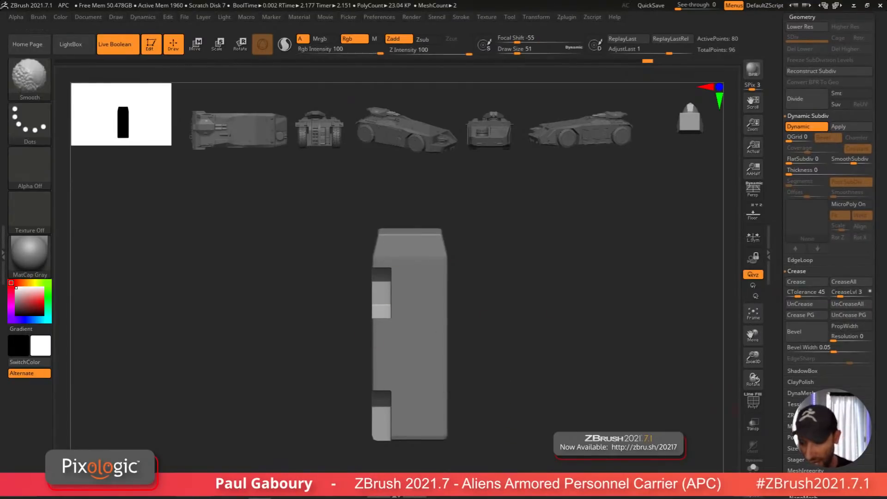
drag(878, 410, 879, 373)
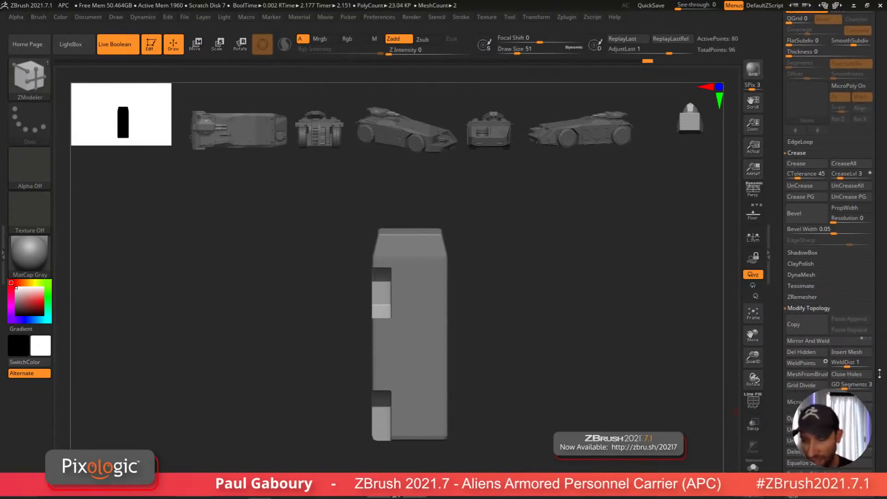
click(836, 343)
ctrl+right_drag(568, 409, 500, 368)
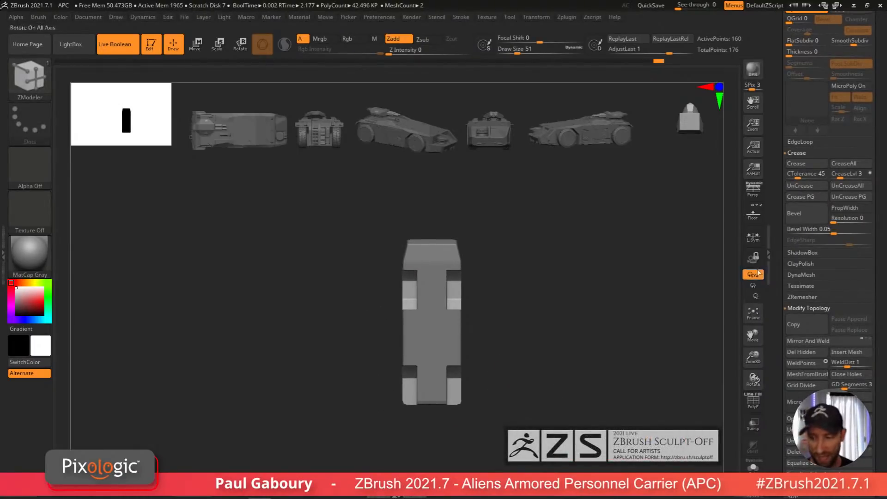
click(758, 222)
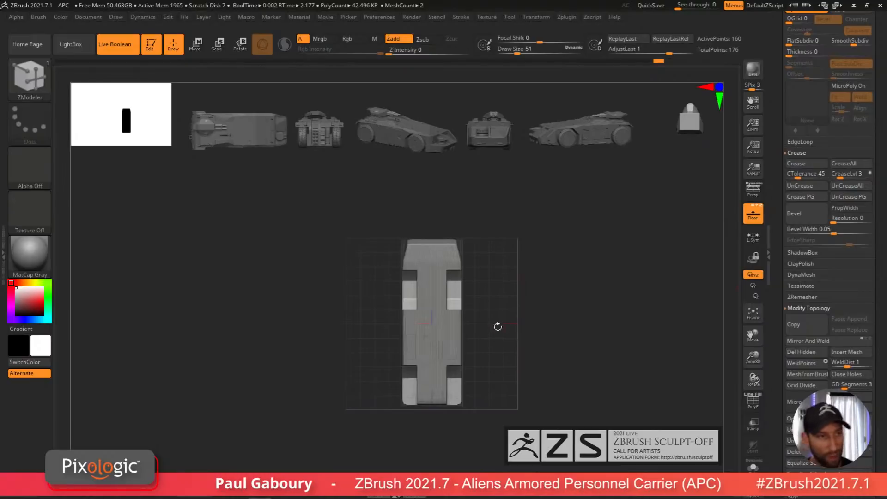
ctrl+right_drag(437, 322, 441, 357)
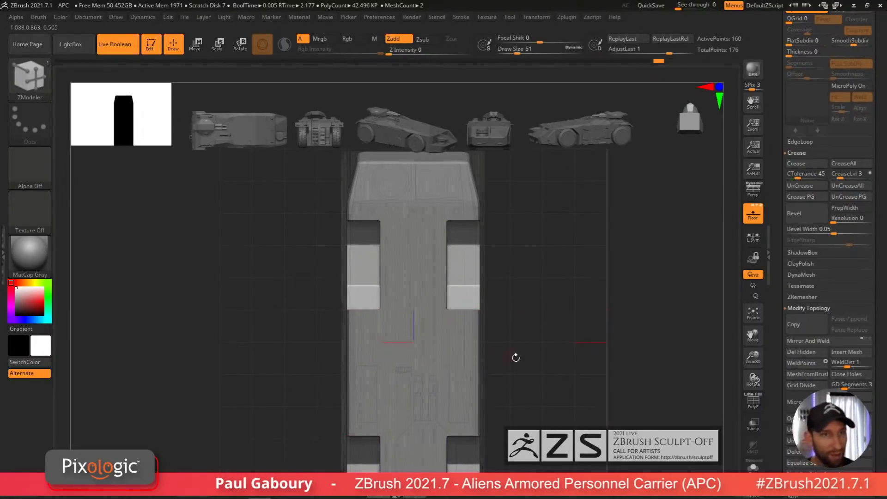
ctrl+right_drag(604, 392, 562, 391)
mouse_move(563, 392)
alt+right_down()
mouse_move(571, 369)
mouse_move(567, 400)
alt+right_up()
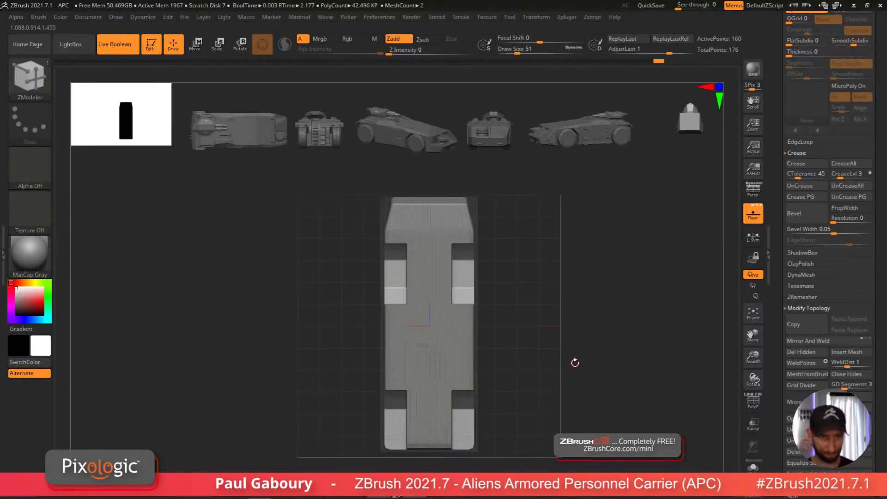
ctrl+right_drag(485, 422, 542, 420)
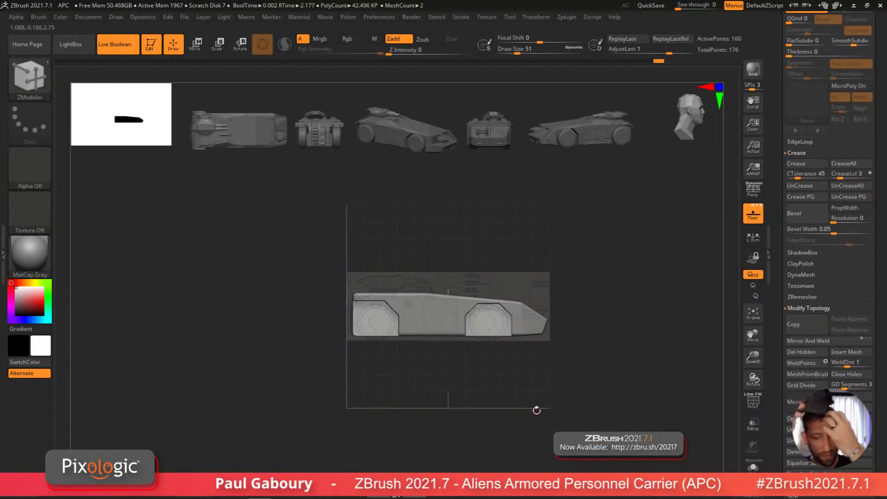
Step: Insert a Cylinder3D primitive as a new subtool
click(796, 153)
scroll(864, 185, up, 5)
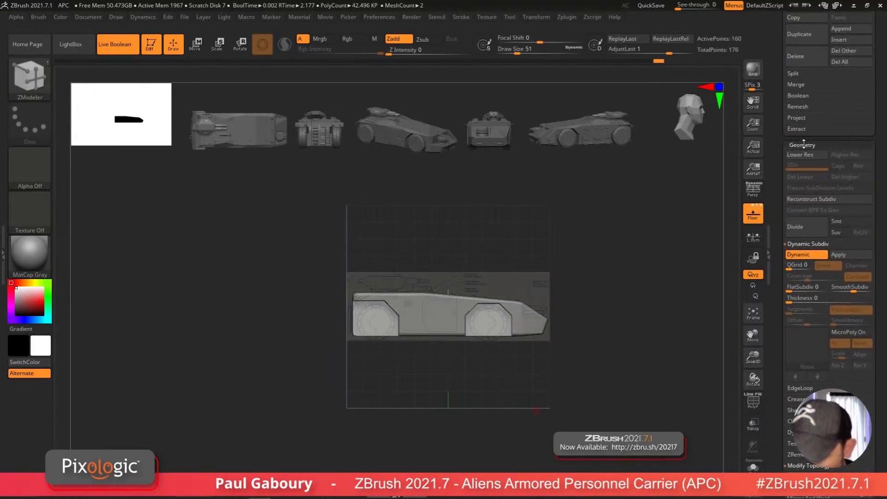
click(804, 144)
drag(777, 156, 786, 308)
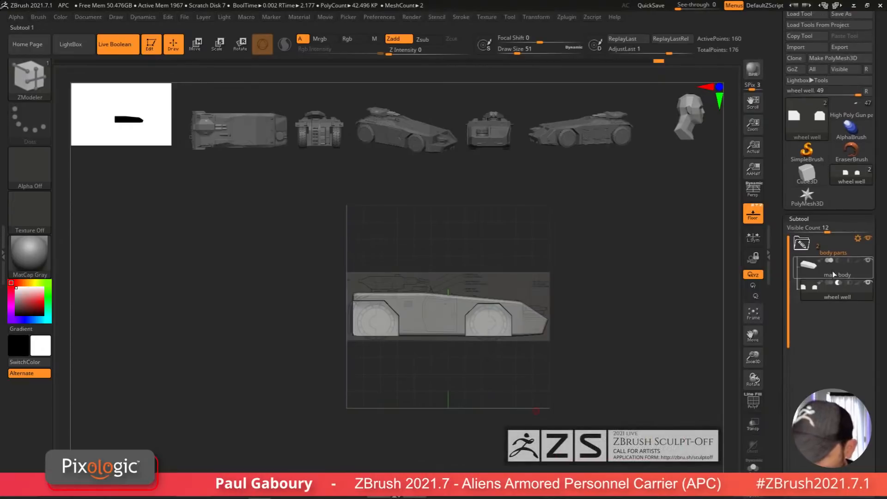
drag(880, 364, 880, 300)
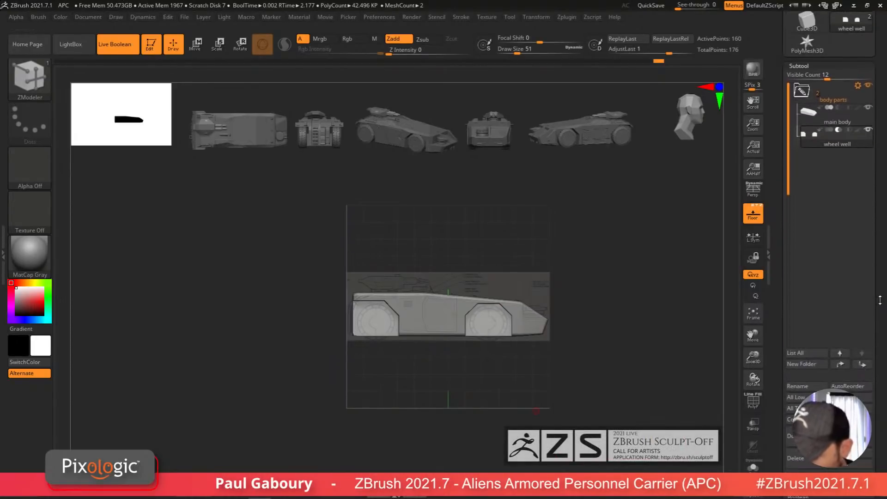
click(851, 443)
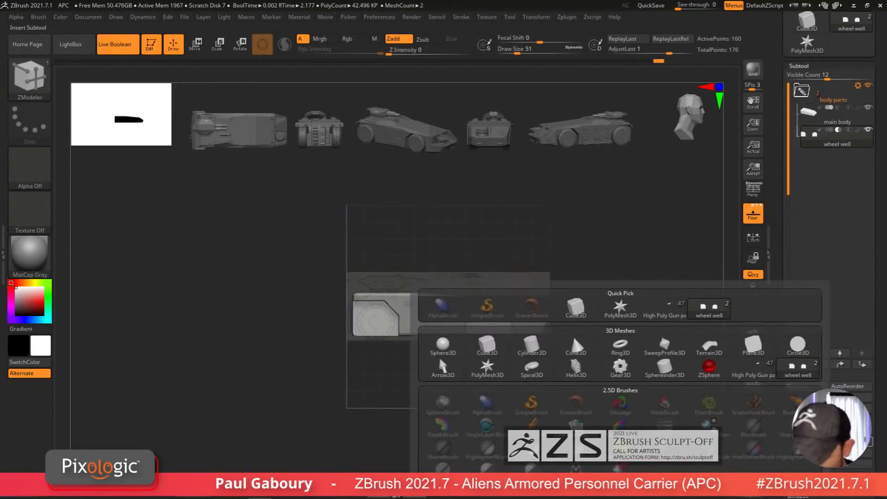
click(532, 347)
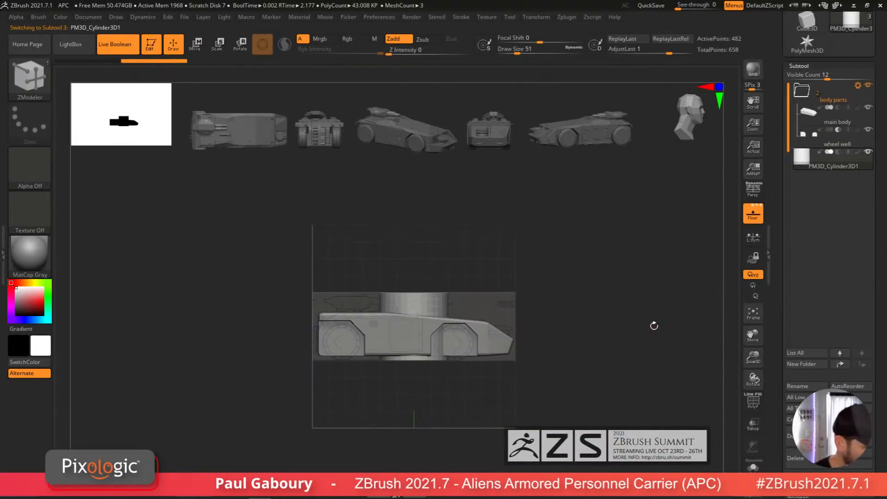
Step: Rename the new cylinder subtool as "tire"
click(802, 387)
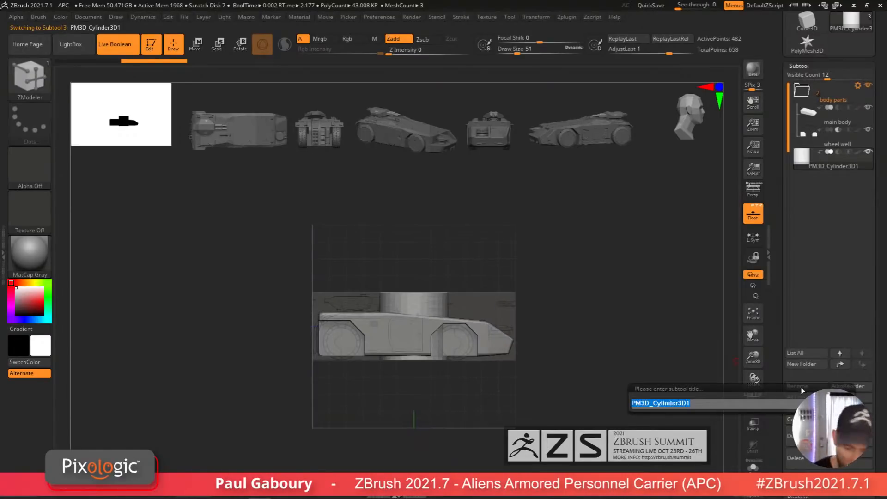
text(tire)
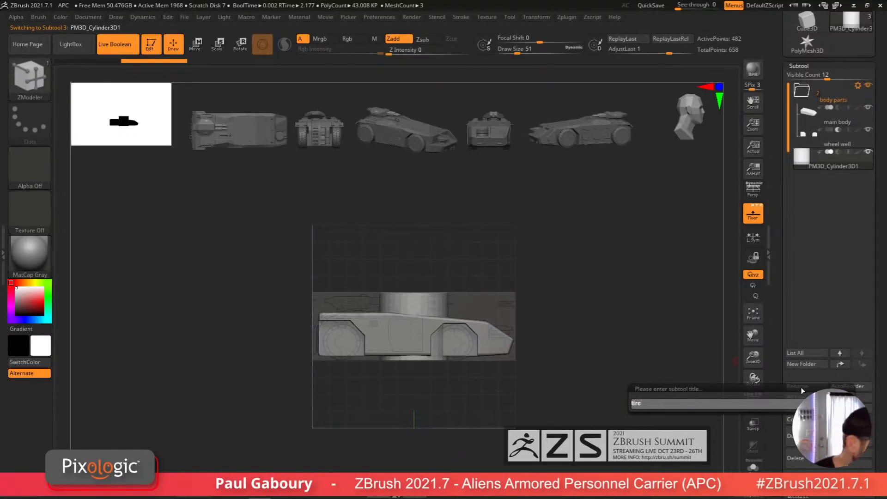
key(BackSpace)
key(BackSpace)
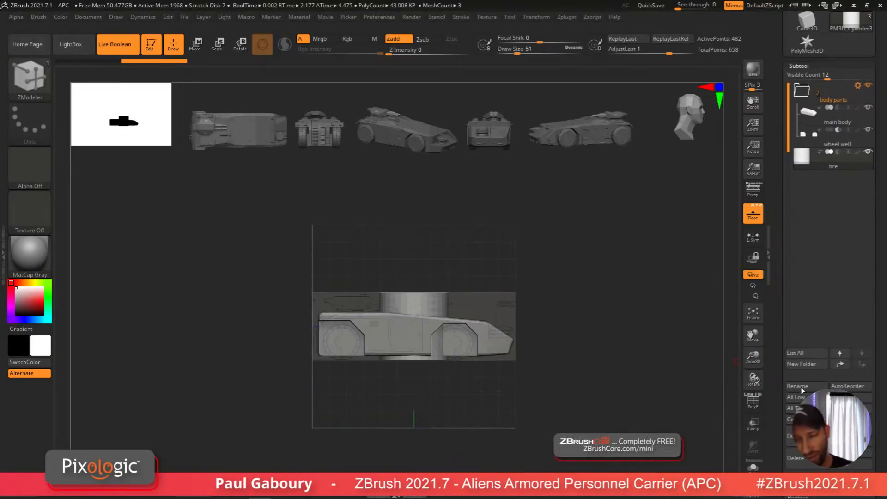
Step: Isolate the tire cylinder and remove its extra horizontal edge loops with Delete Loops
alt+drag(521, 406, 581, 370)
key(shift+f)
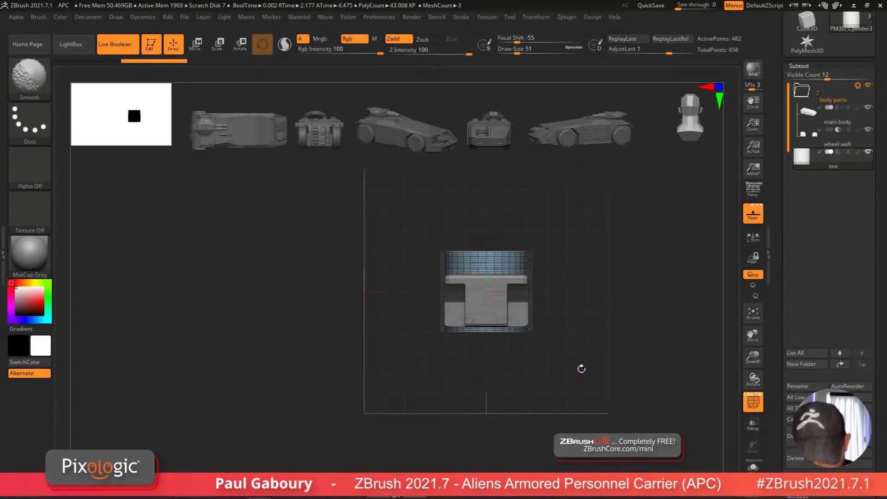
right_drag(580, 368, 571, 414)
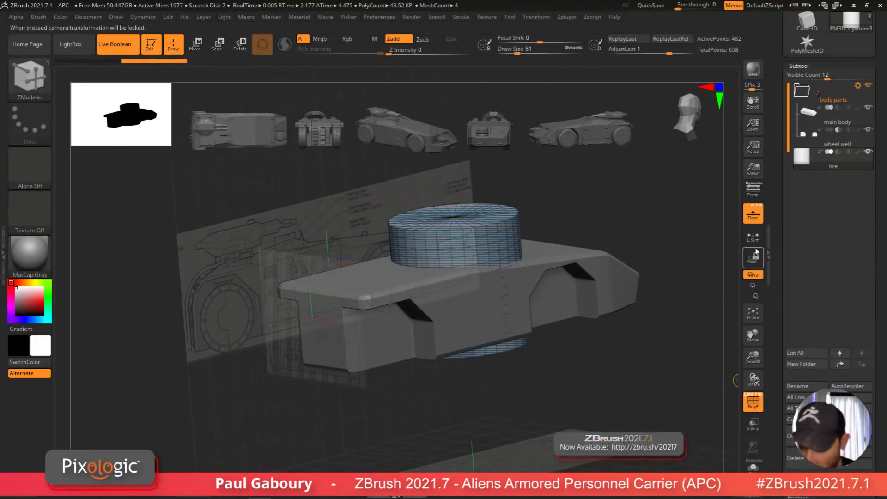
click(754, 447)
click(753, 466)
alt+right_drag(542, 357, 538, 380)
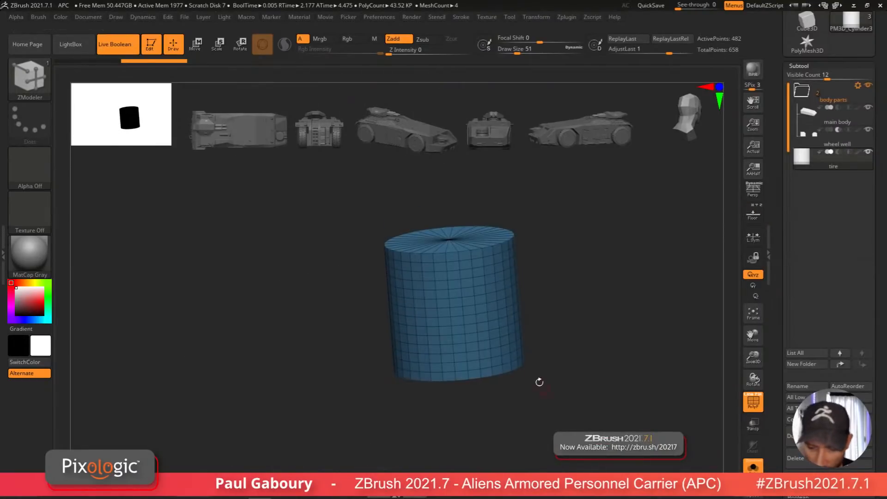
click(806, 65)
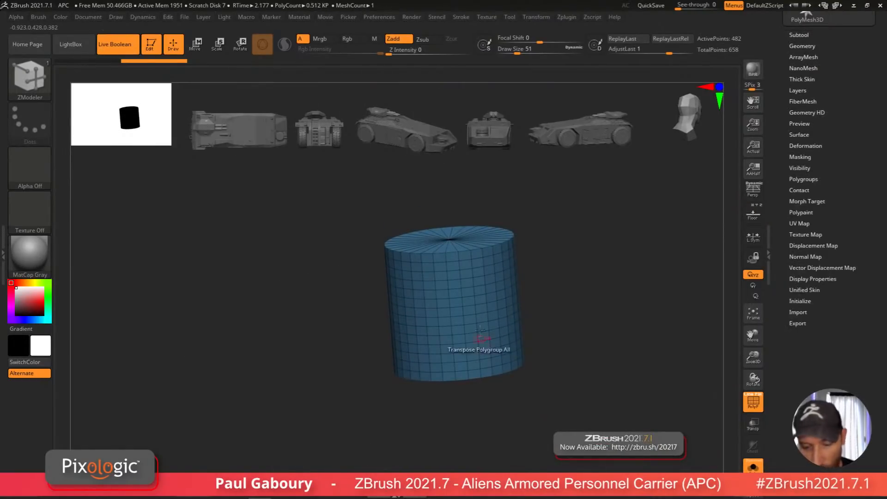
click(802, 46)
click(817, 115)
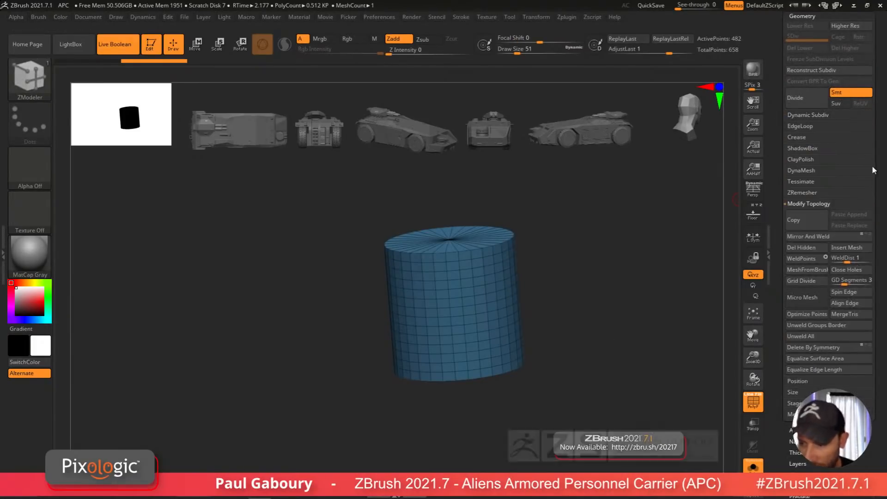
click(819, 128)
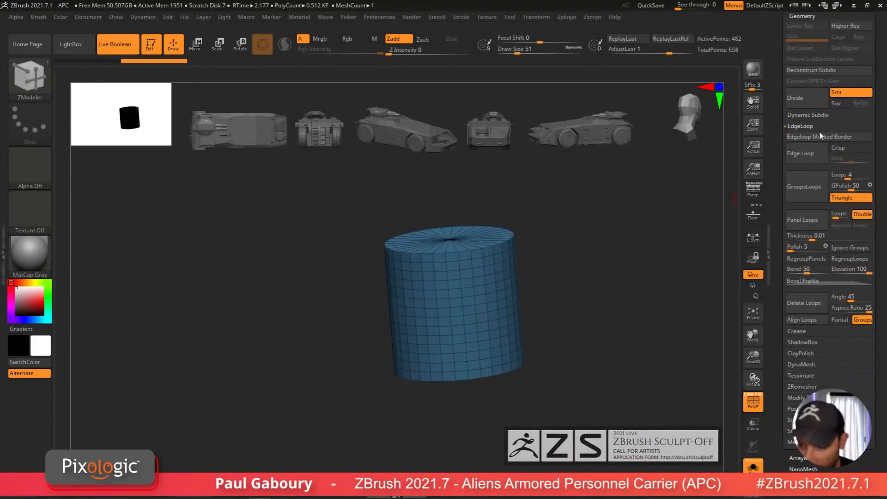
click(807, 308)
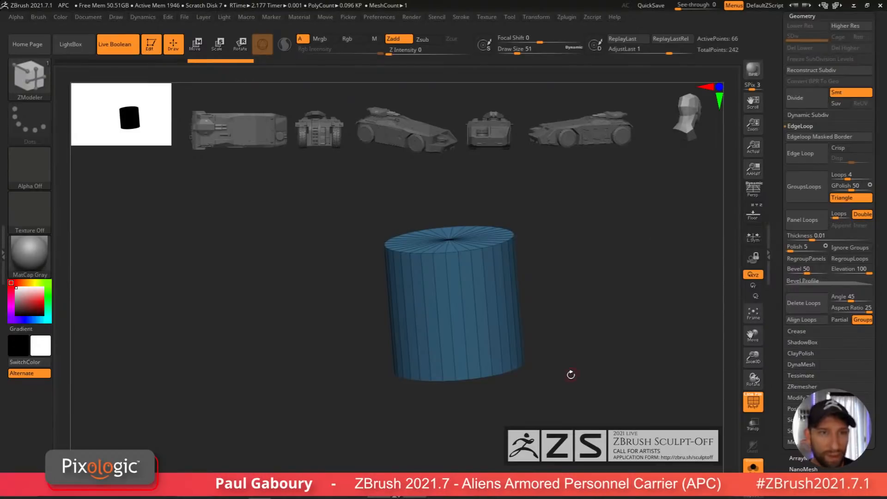
Step: Turn the tire cylinder sideways and move it over the front wheel well, matching the blueprint wheel
alt+drag(576, 374, 540, 354)
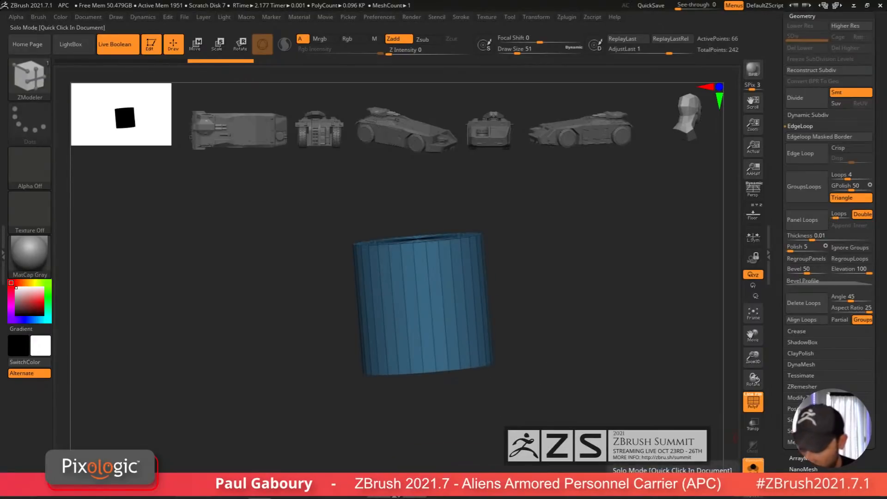
click(752, 467)
shift+drag(564, 402, 578, 389)
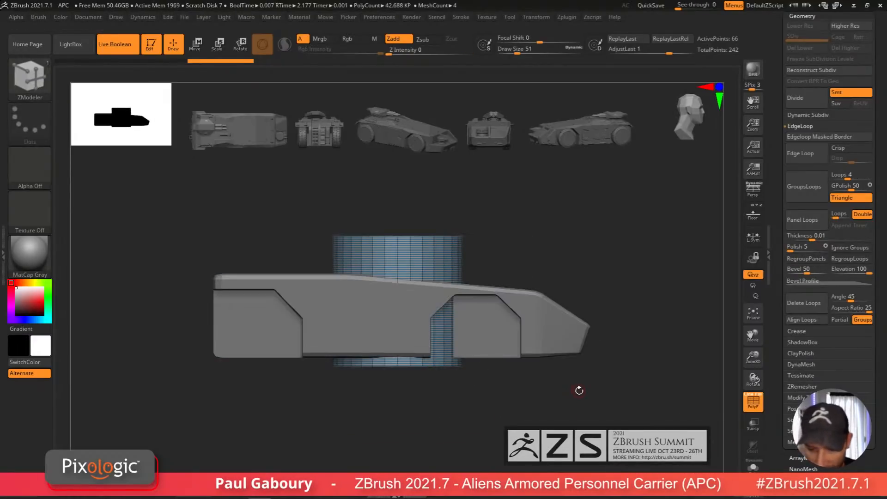
click(753, 216)
key(w)
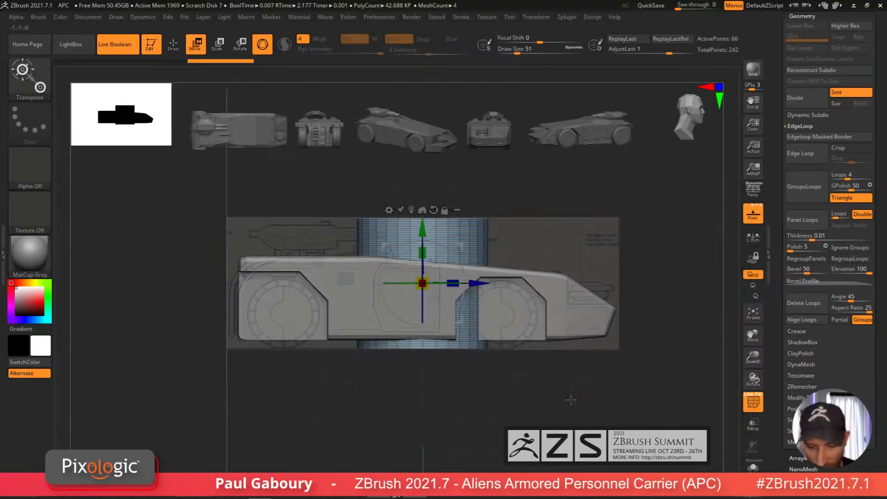
shift+drag(570, 400, 592, 402)
shift+drag(463, 294, 551, 393)
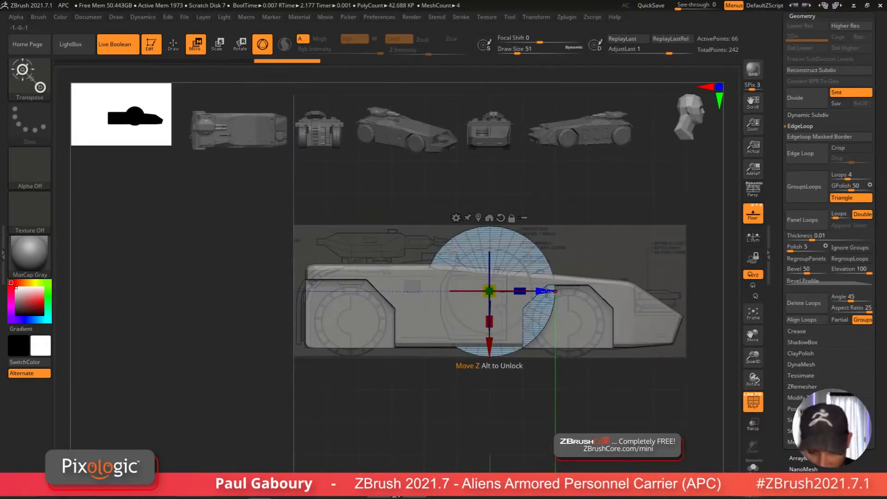
drag(545, 291, 407, 308)
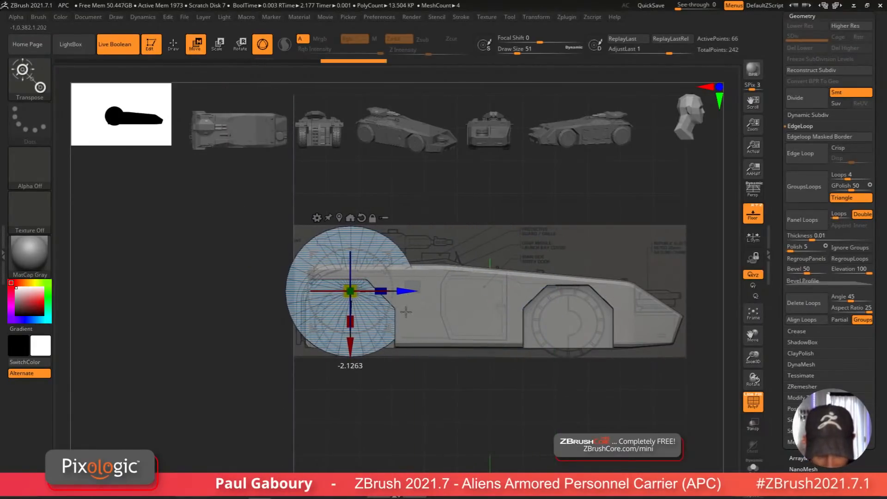
ctrl+right_drag(406, 309, 413, 376)
alt+right_drag(413, 376, 437, 329)
ctrl+right_drag(443, 383, 445, 406)
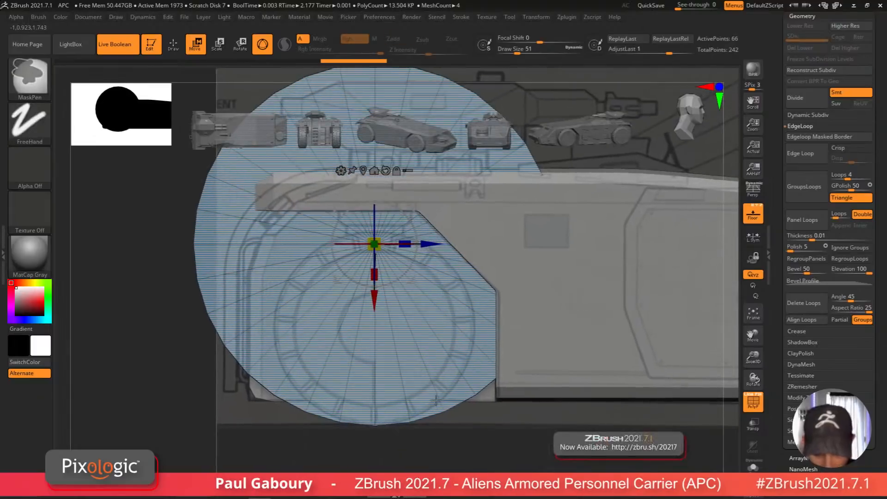
alt+right_drag(445, 361, 474, 444)
ctrl+right_drag(474, 443, 469, 393)
drag(458, 327, 458, 331)
ctrl+right_drag(461, 441, 466, 363)
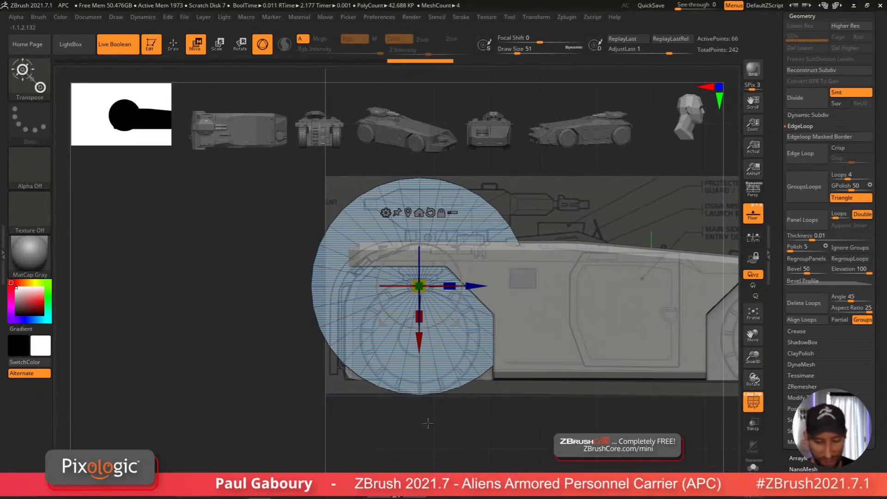
Step: Move the transpose gizmo's pivot down to the tire's bottom edge
alt+click(418, 393)
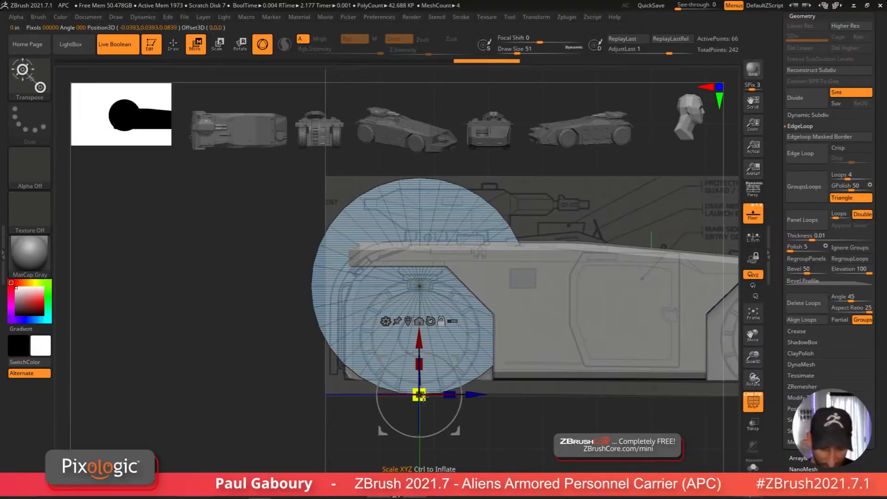
click(439, 323)
mouse_move(516, 431)
ctrl+right_down()
mouse_move(491, 421)
mouse_move(526, 426)
mouse_move(495, 414)
mouse_move(498, 430)
ctrl+right_up()
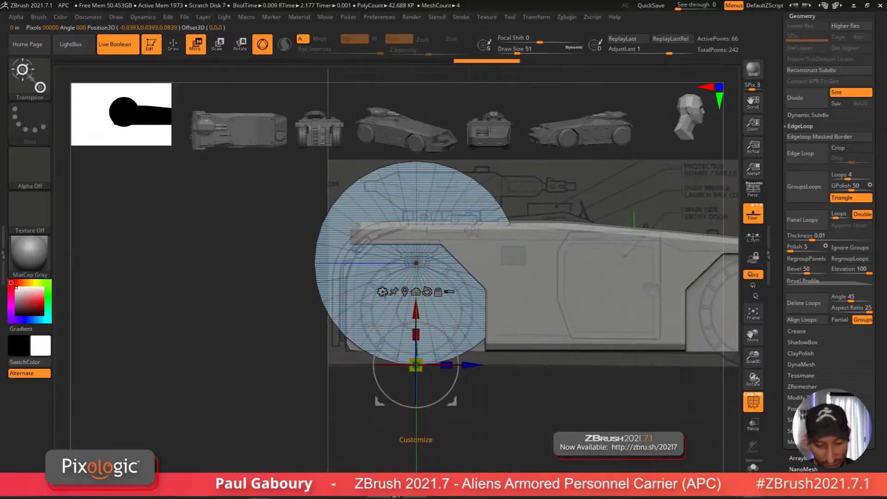
Step: Try applying primitive deformers such as PolyCylinder to the tire through the gizmo, undoing each attempt
click(383, 292)
click(565, 291)
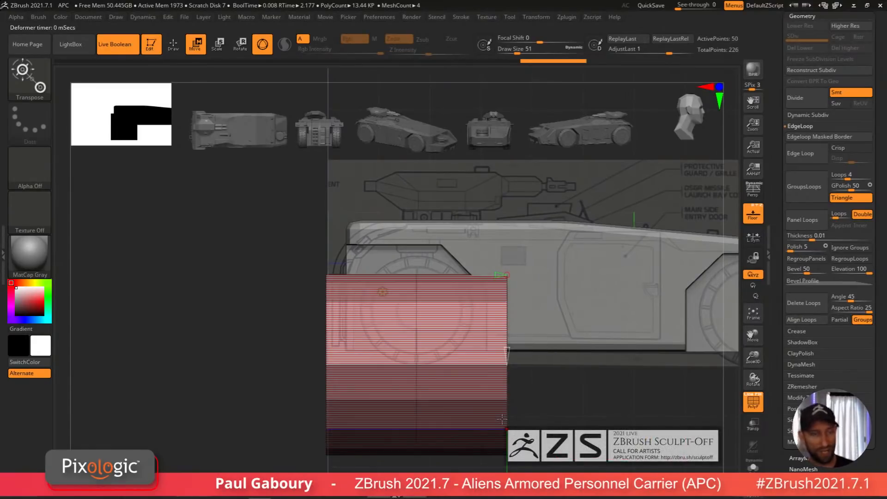
key(ctrl+z)
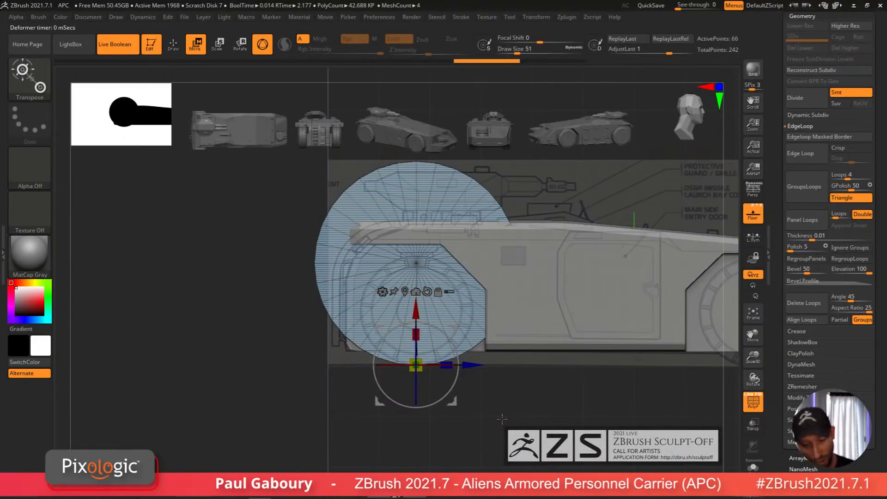
click(382, 291)
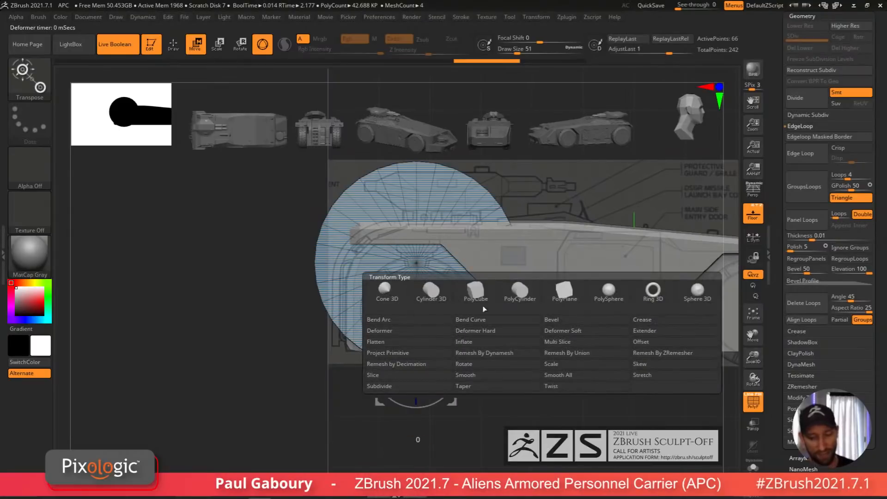
click(528, 294)
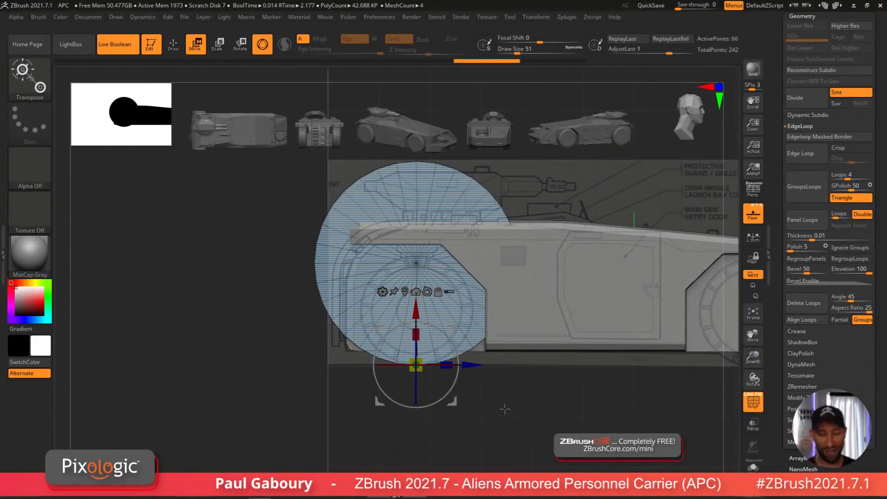
drag(508, 399, 547, 381)
alt+drag(469, 358, 456, 297)
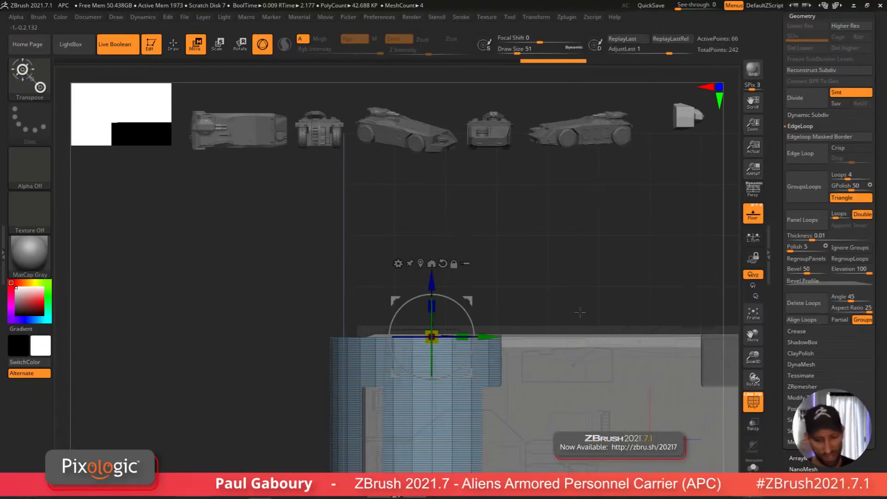
ctrl+right_drag(580, 313, 531, 418)
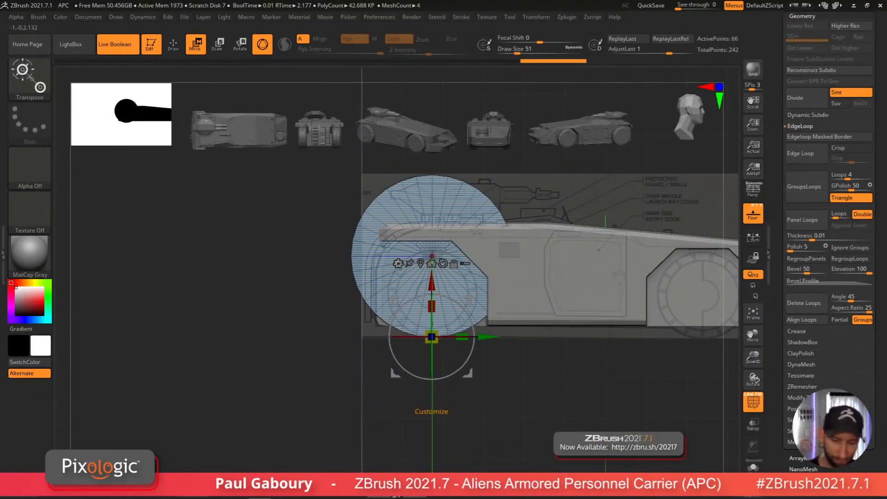
click(398, 263)
click(471, 272)
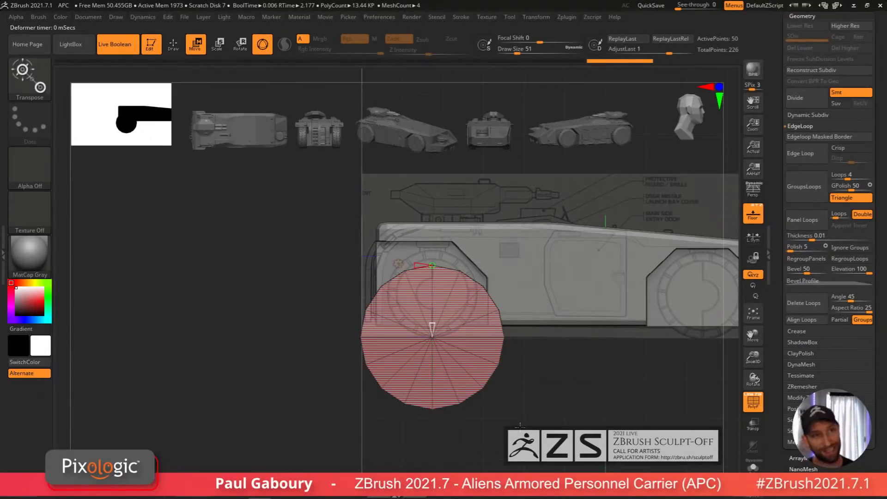
key(ctrl)
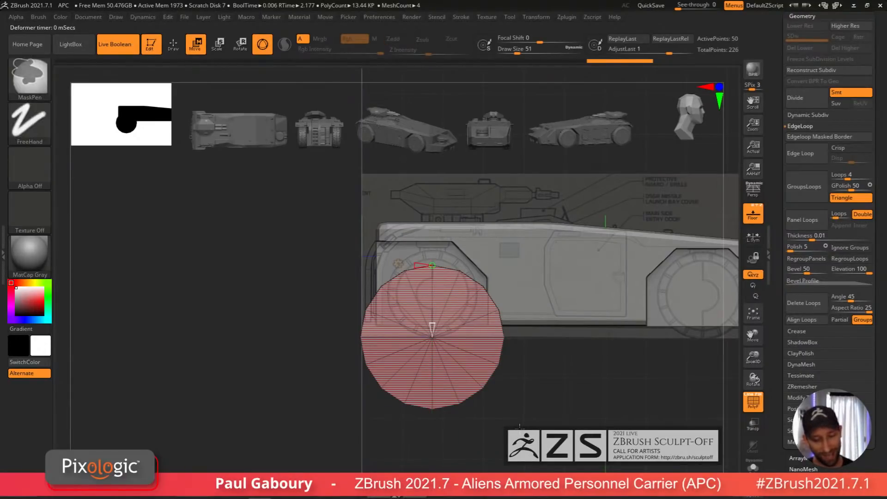
key(ctrl+z)
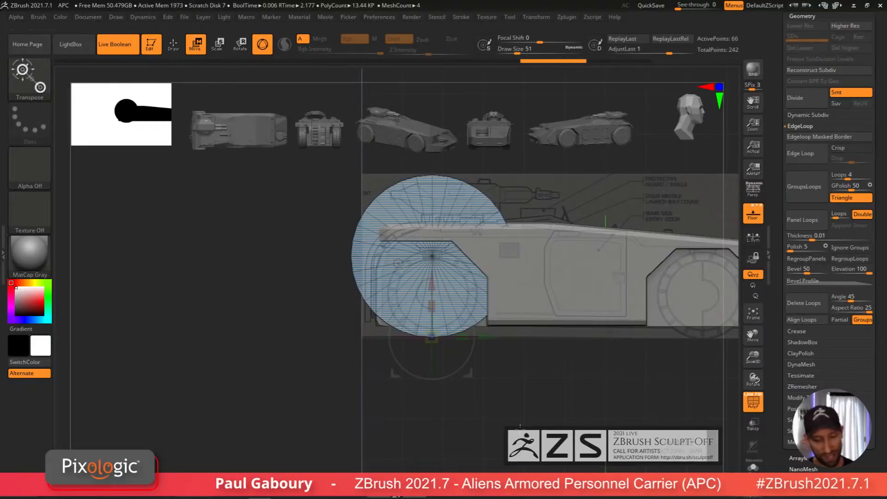
Step: Apply the Cylinder 3D transform to the tire through the gizmo and pull its inner radius to open a center hole
ctrl+right_drag(520, 426, 519, 454)
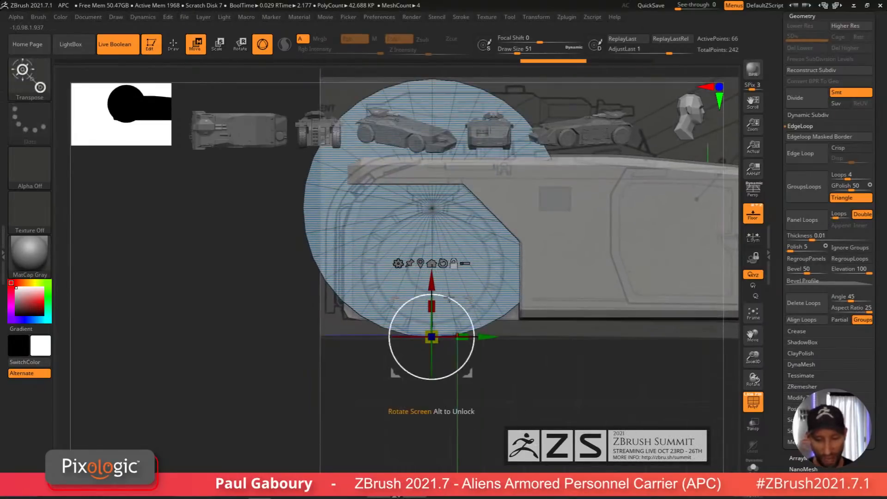
drag(432, 281, 439, 212)
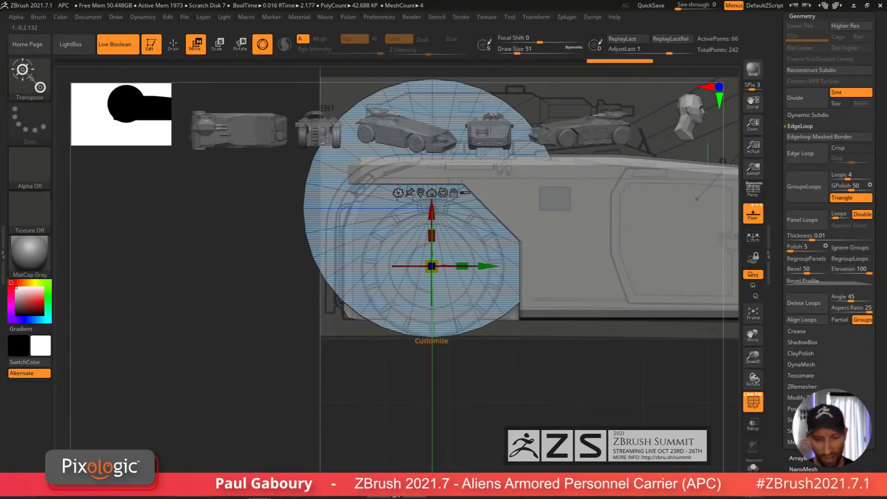
click(397, 192)
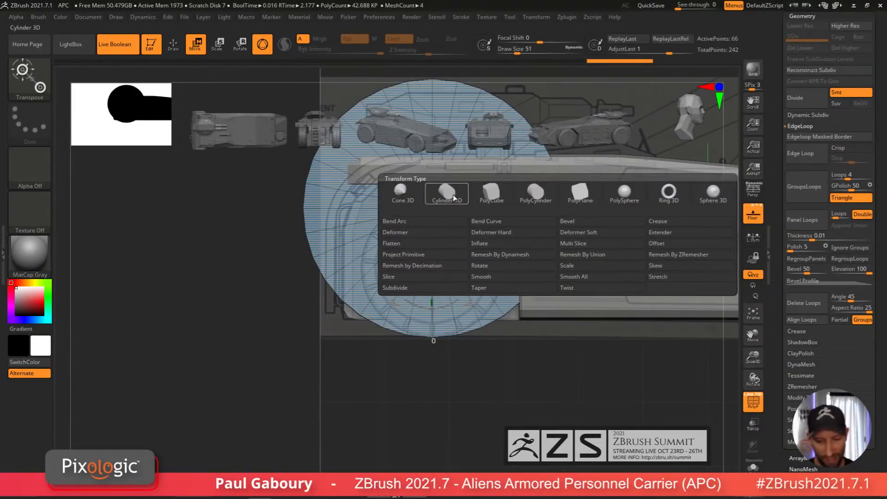
click(452, 198)
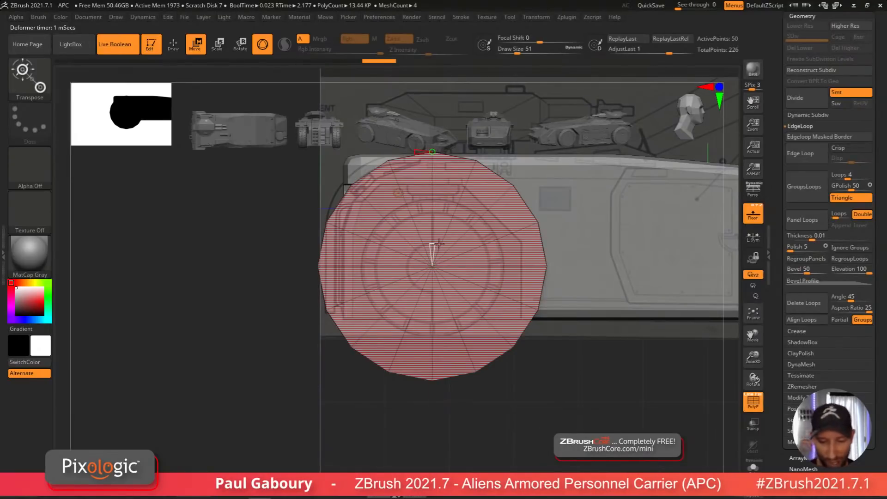
drag(435, 245, 433, 217)
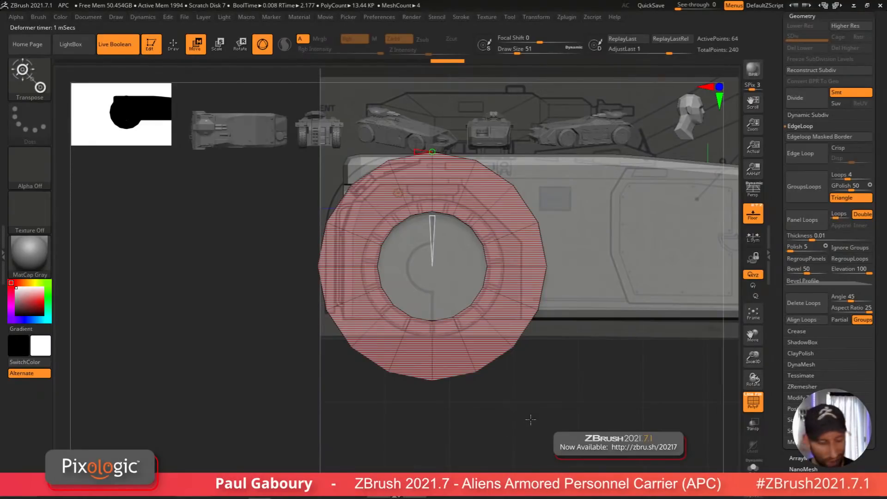
Step: Crease a complete edge loop on the tire with ZModeler and turn on dynamic subdivision
drag(530, 410, 534, 419)
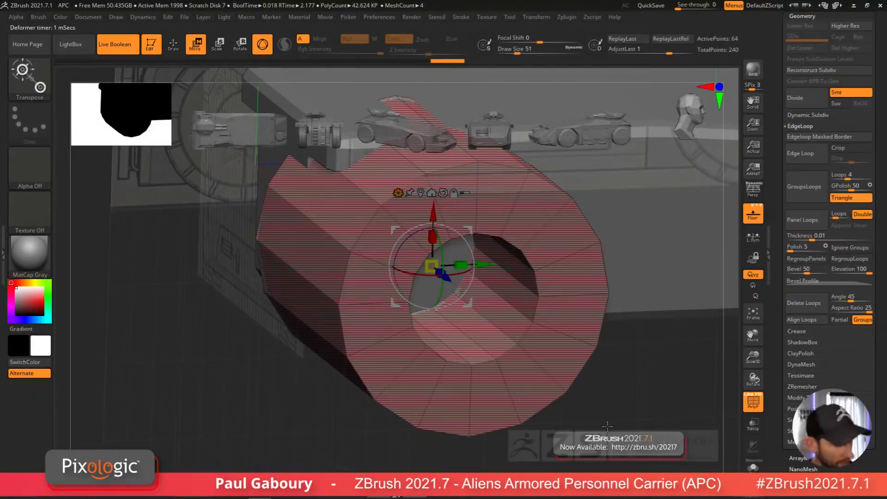
key(q)
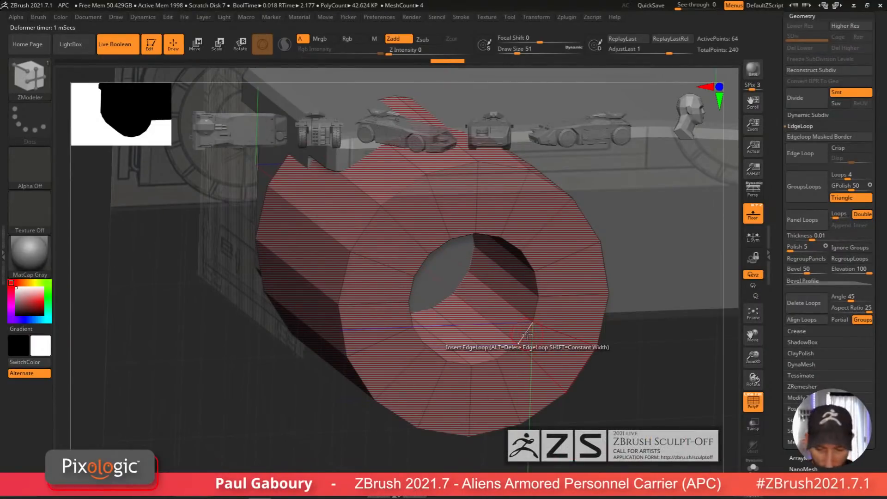
key(space)
click(428, 253)
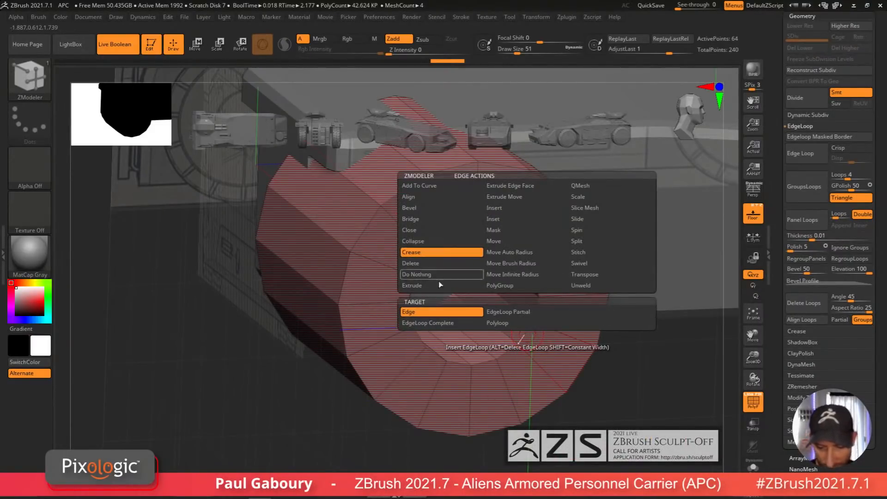
click(444, 321)
click(523, 339)
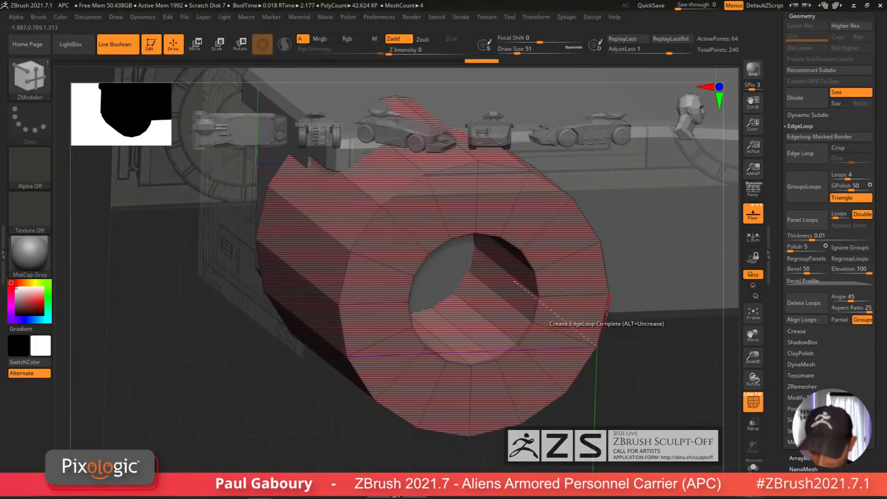
key(d)
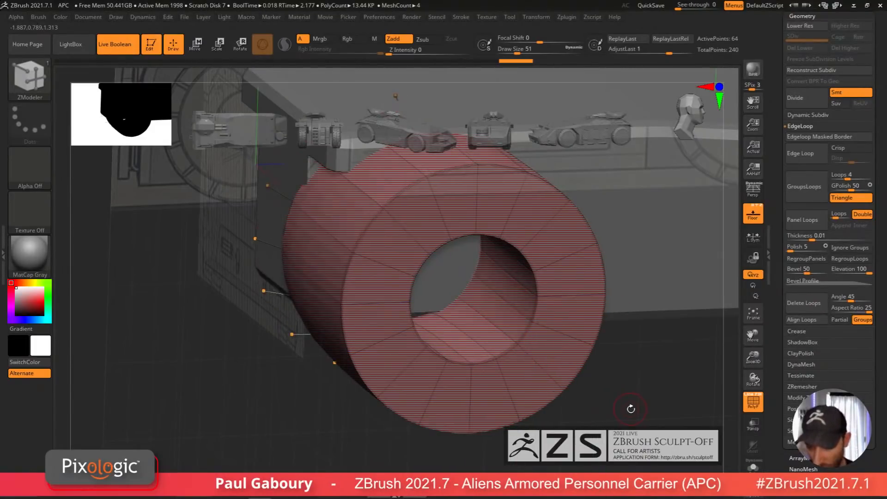
Step: Raise the tire's Dynamic Subdiv smoothing level and open the Crease settings
drag(630, 409, 601, 410)
key(shift+f)
mouse_move(658, 406)
mouse_down()
mouse_move(553, 415)
mouse_move(552, 406)
mouse_up()
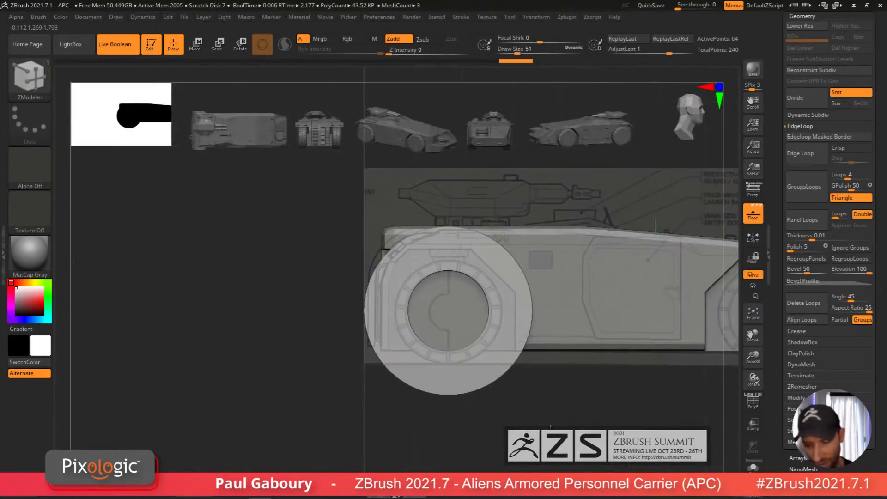
drag(879, 239, 879, 334)
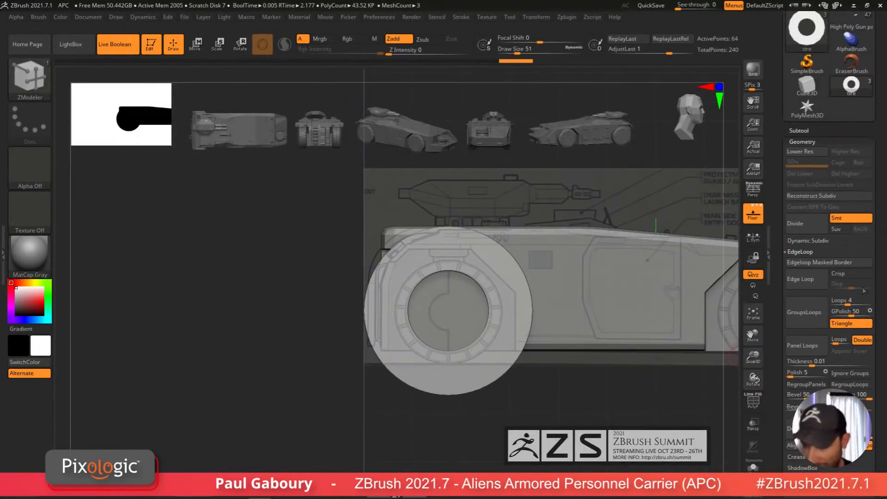
click(819, 239)
drag(842, 288, 853, 287)
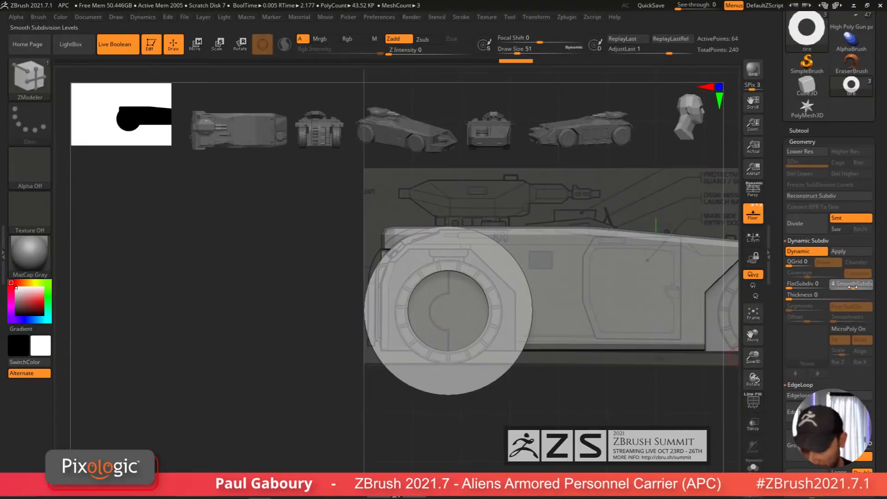
alt+drag(634, 419, 588, 402)
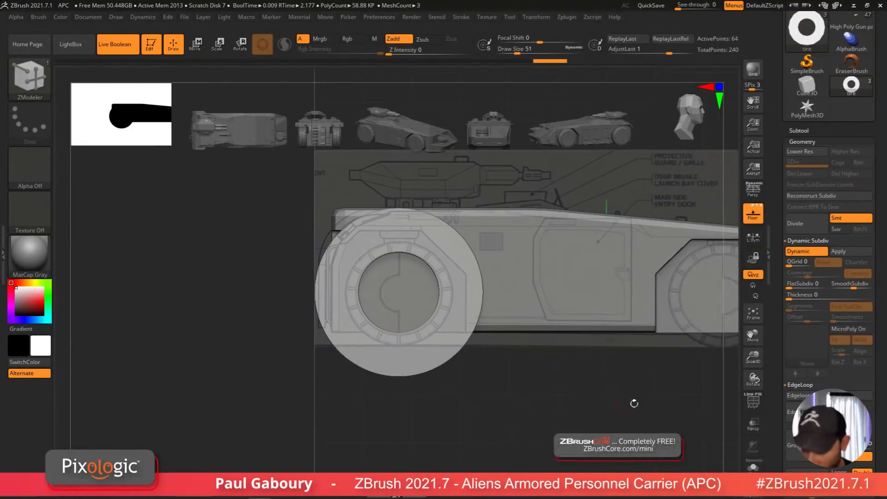
click(814, 241)
click(813, 263)
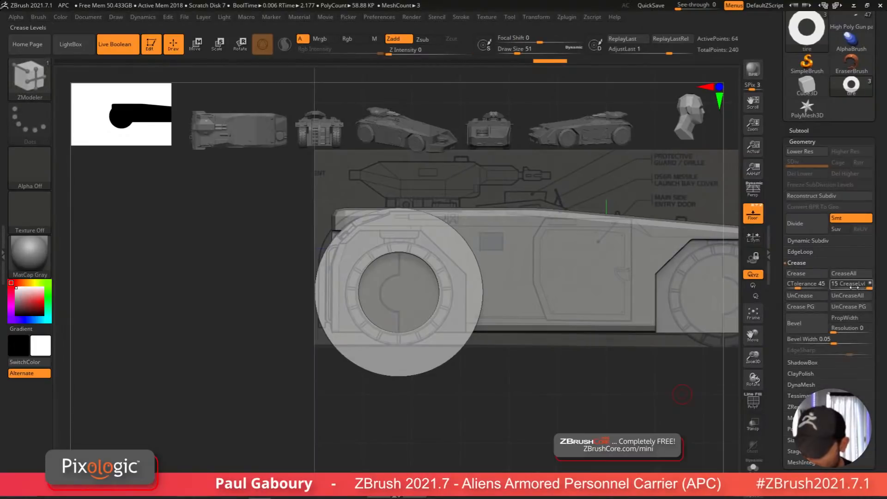
mouse_move(625, 362)
alt+mouse_down()
mouse_move(528, 403)
mouse_move(547, 413)
alt+mouse_up()
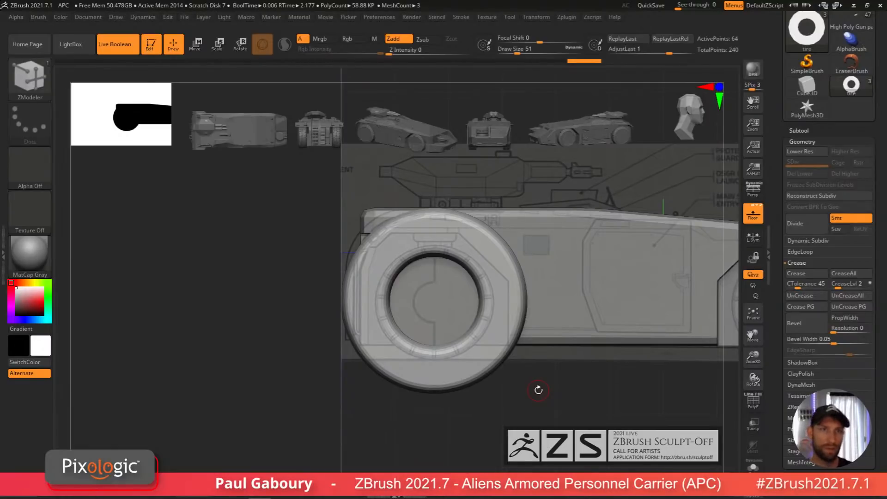
Step: Insert two edge loops across the tire's tread with ZModeler to tighten its shape
right_drag(567, 380, 546, 398)
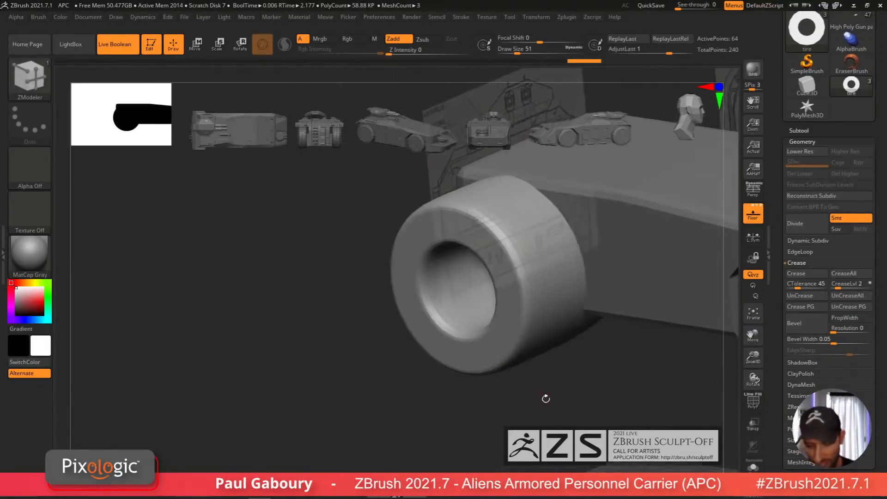
alt+right_drag(561, 275, 538, 298)
mouse_move(583, 234)
right_down()
mouse_move(552, 301)
mouse_move(564, 246)
mouse_move(518, 295)
right_up()
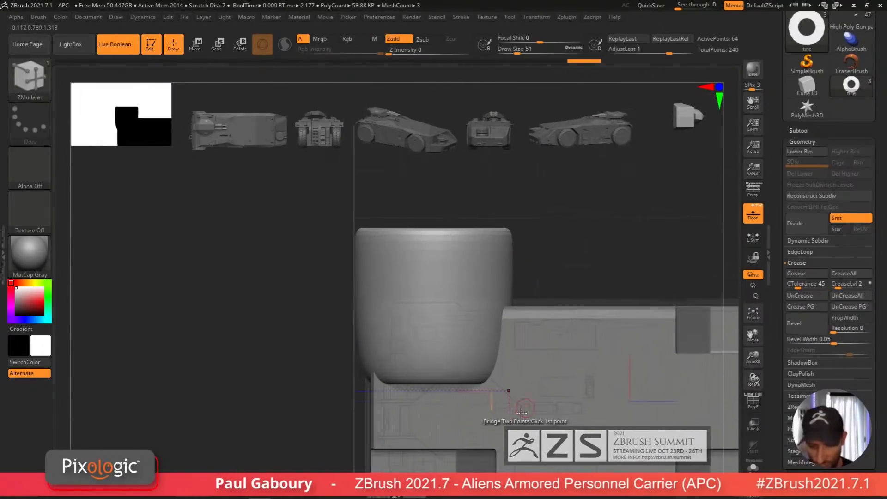
key(w)
drag(434, 279, 458, 351)
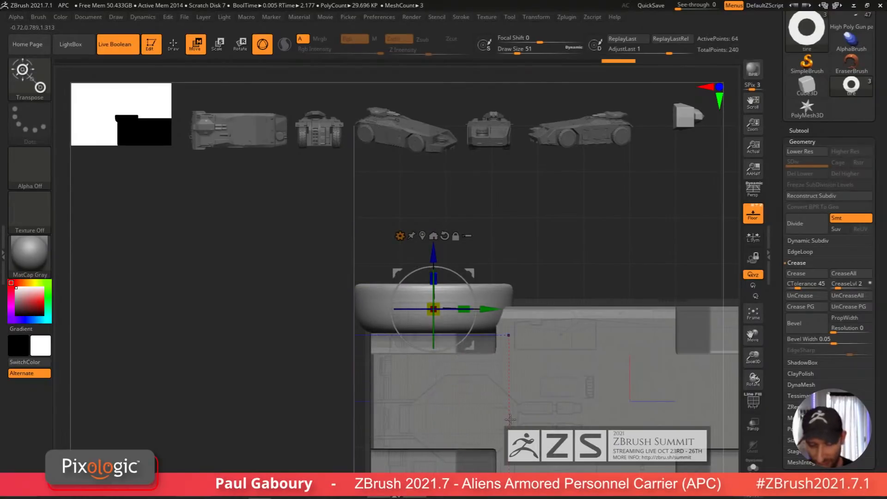
key(shift+d)
key(shift+f)
mouse_move(511, 424)
right_down()
mouse_move(513, 382)
mouse_move(515, 402)
right_up()
key(q)
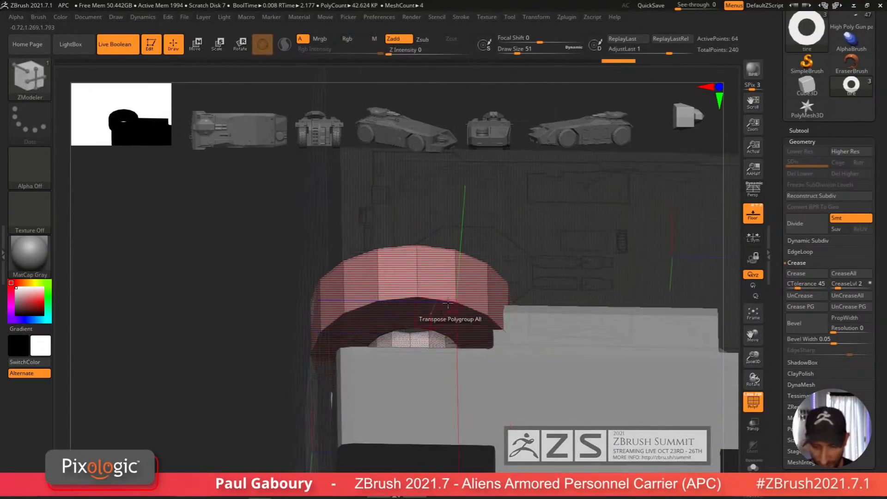
key(space)
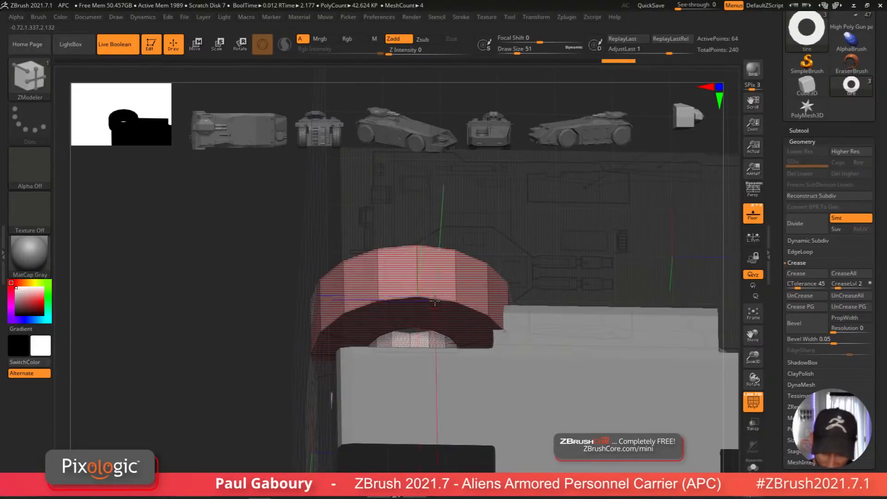
click(425, 299)
click(424, 329)
key(d)
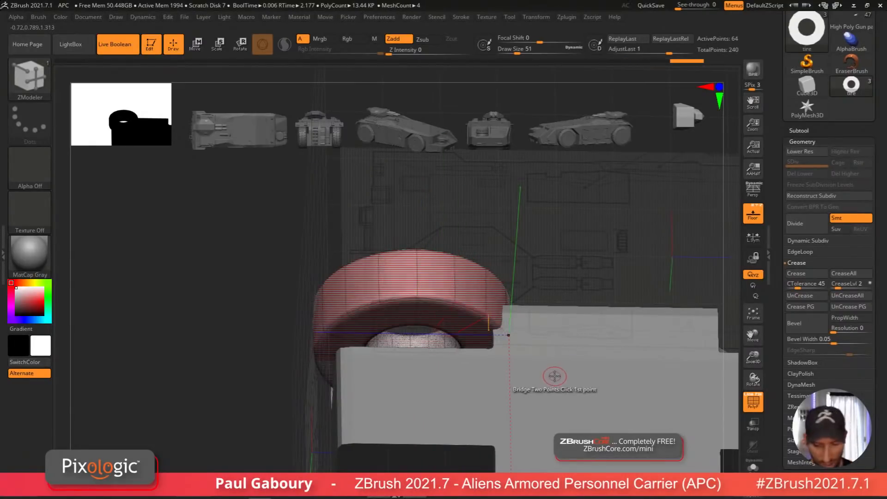
Step: Solo the tire and QMesh a sidewall polyloop to push it inward
mouse_move(556, 376)
shift+right_down()
mouse_move(514, 366)
mouse_move(510, 413)
mouse_move(481, 396)
mouse_move(503, 396)
mouse_move(507, 436)
mouse_move(500, 418)
mouse_move(519, 440)
mouse_move(535, 420)
mouse_move(523, 423)
shift+right_up()
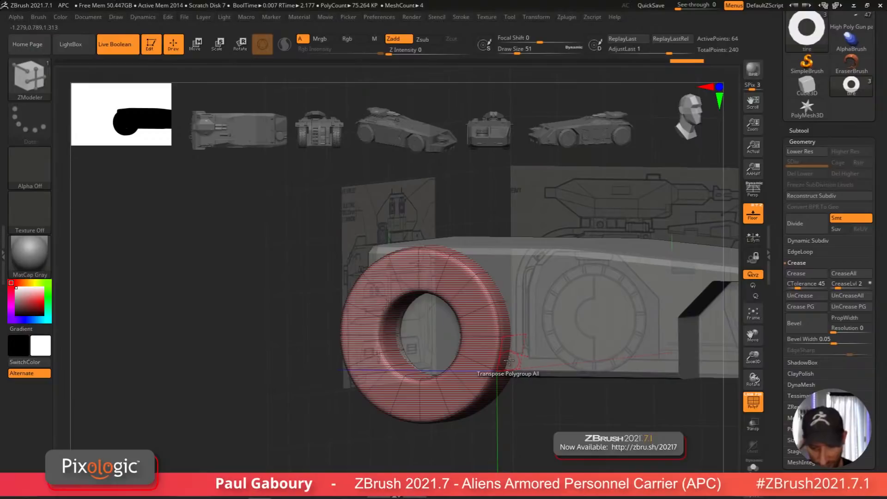
click(753, 471)
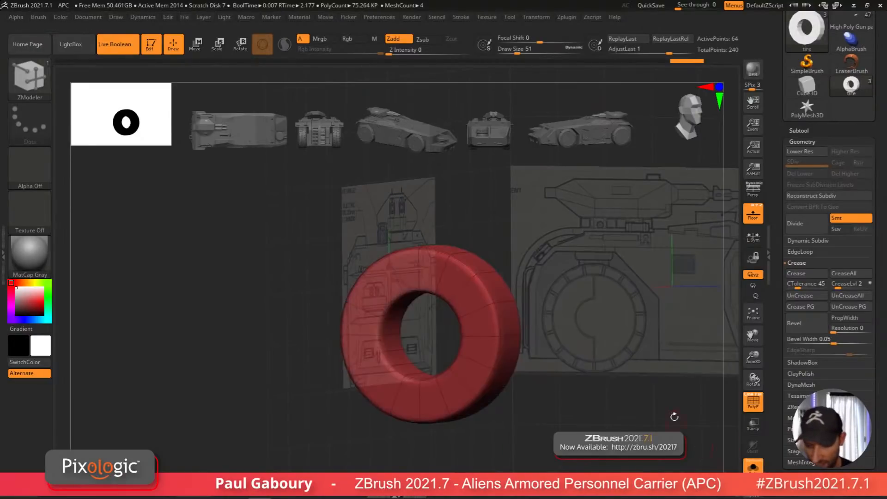
drag(673, 417, 631, 414)
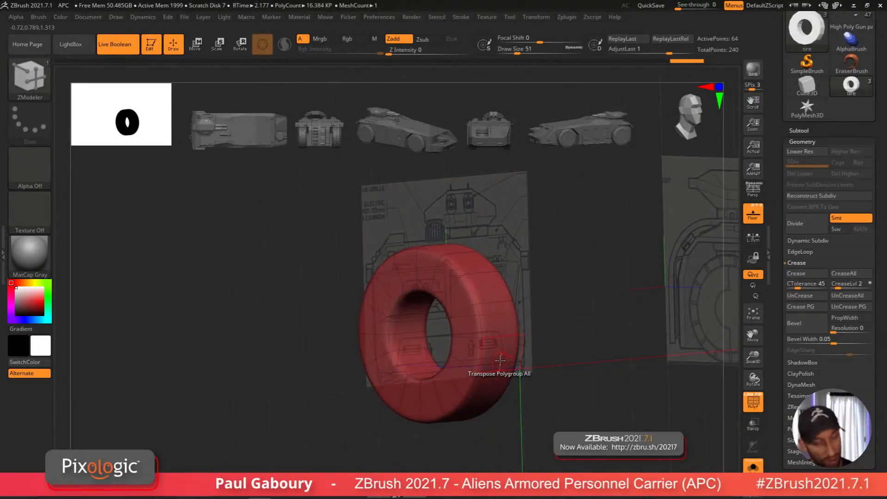
key(space)
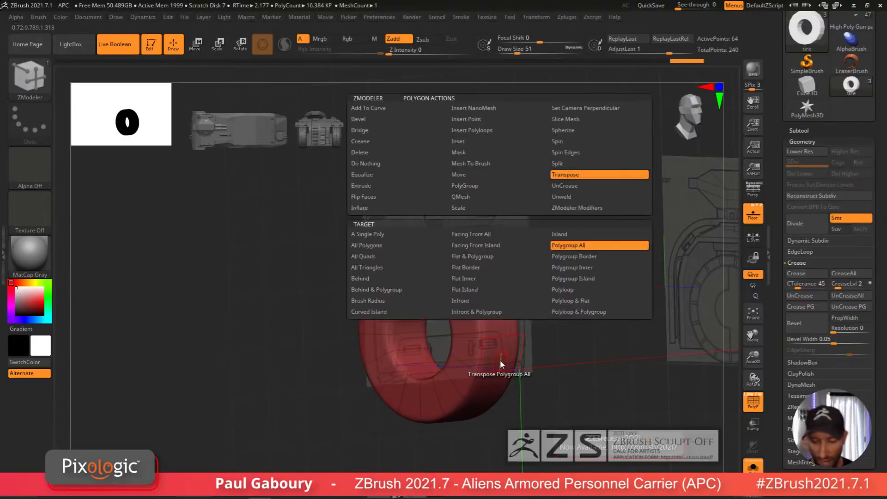
click(492, 197)
click(587, 292)
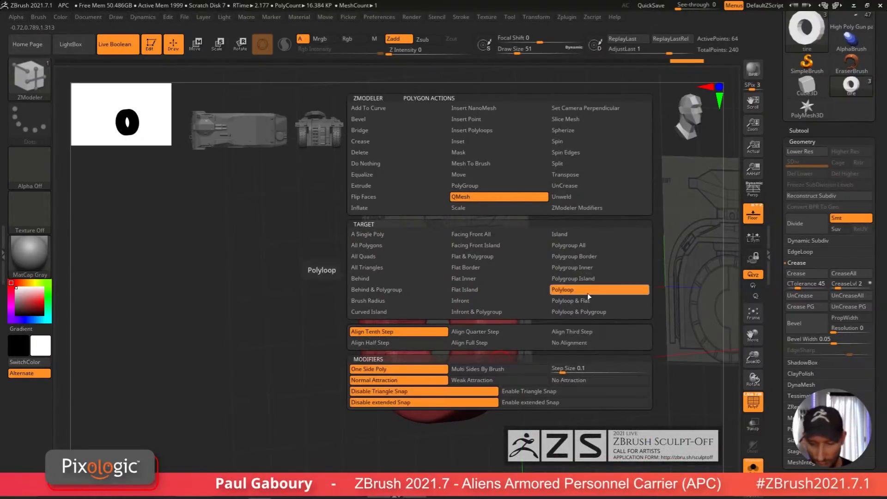
drag(499, 354, 472, 361)
shift+drag(487, 406, 537, 405)
ctrl+right_drag(537, 405, 571, 439)
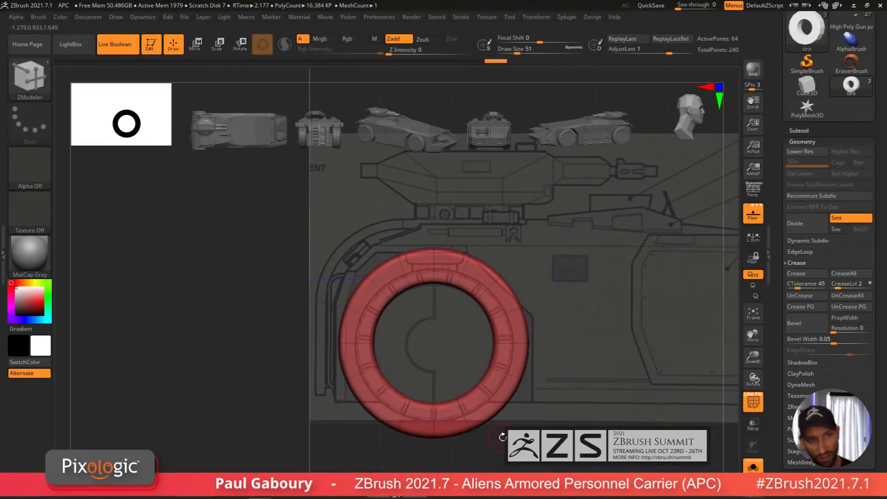
Step: Mask a tire polyloop with ZModeler and adjust the unmasked geometry with the Move gizmo
drag(511, 424, 489, 425)
key(space)
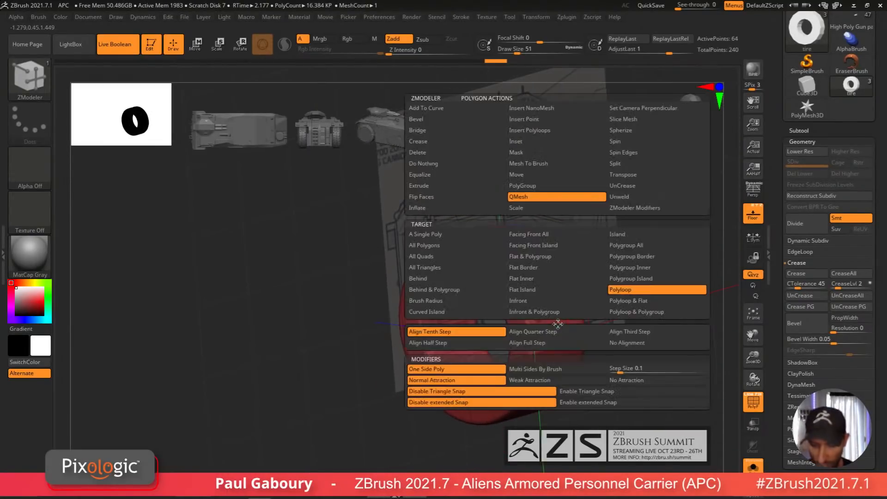
click(529, 153)
click(628, 289)
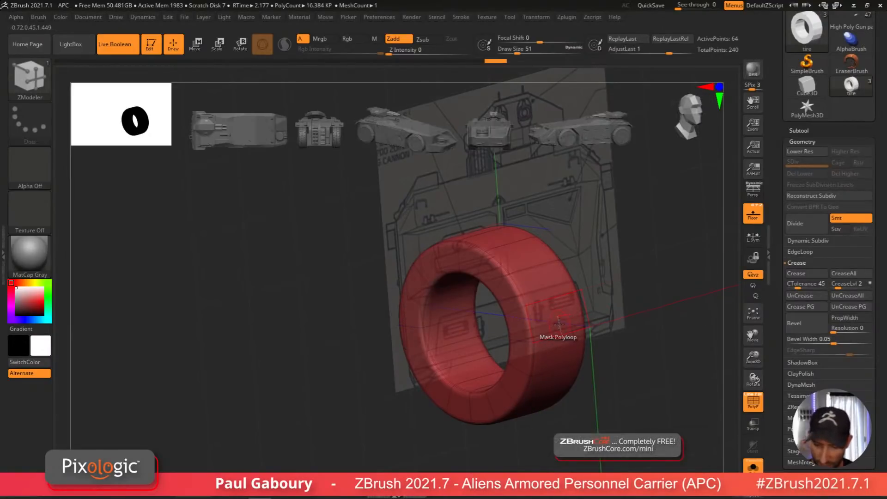
click(559, 323)
shift+drag(569, 401, 532, 399)
ctrl+click(540, 422)
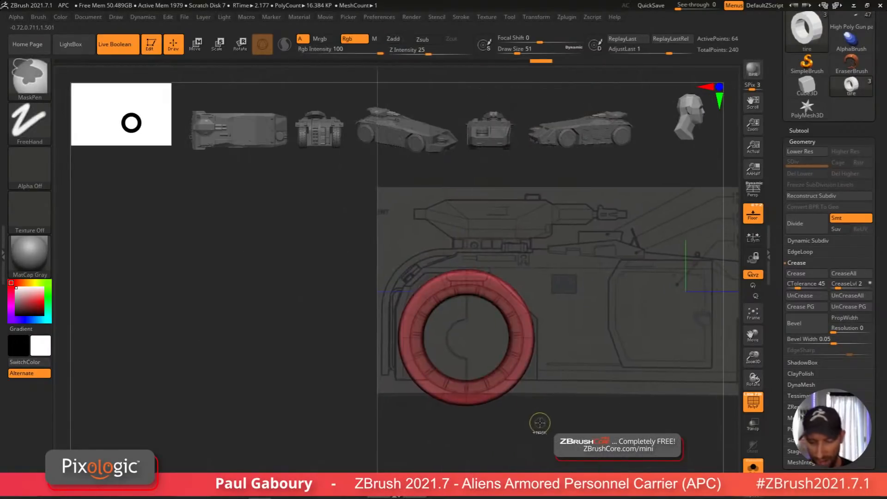
ctrl+right_drag(540, 422, 542, 426)
key(w)
drag(447, 338, 438, 332)
ctrl+drag(497, 438, 502, 443)
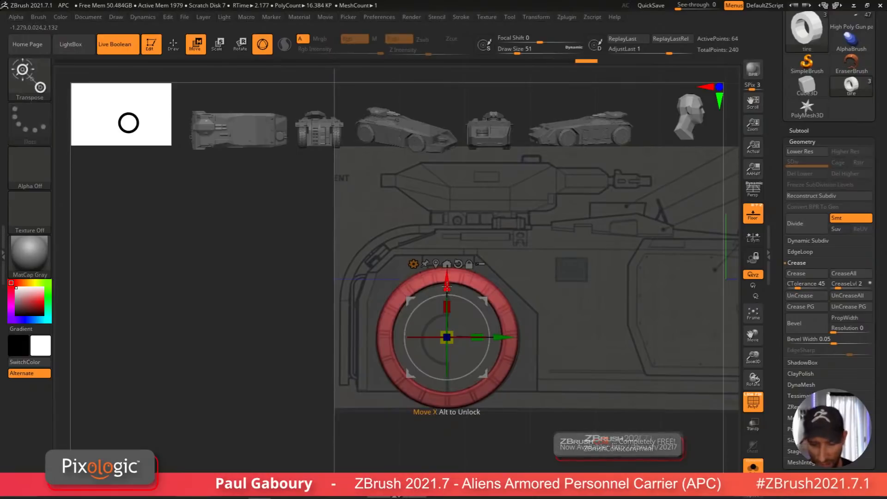
drag(447, 285, 447, 286)
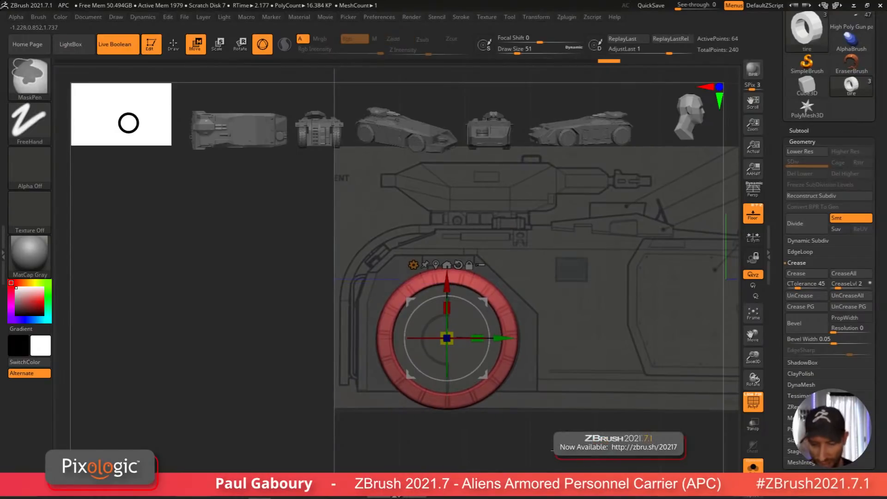
mouse_move(503, 436)
ctrl+right_down()
mouse_move(528, 428)
mouse_move(615, 439)
mouse_move(566, 425)
mouse_move(504, 439)
ctrl+right_up()
right_drag(618, 468, 577, 424)
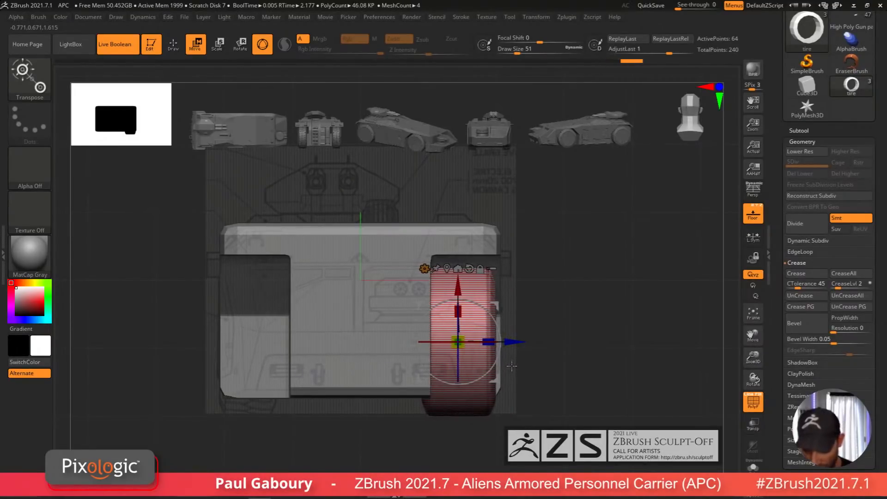
Step: Clear the mask and move the tire outward along Z to align it with the hull side in front view
key(ctrl)
mouse_move(347, 470)
ctrl+mouse_down()
mouse_move(471, 248)
mouse_move(465, 214)
ctrl+mouse_up()
drag(509, 342, 528, 342)
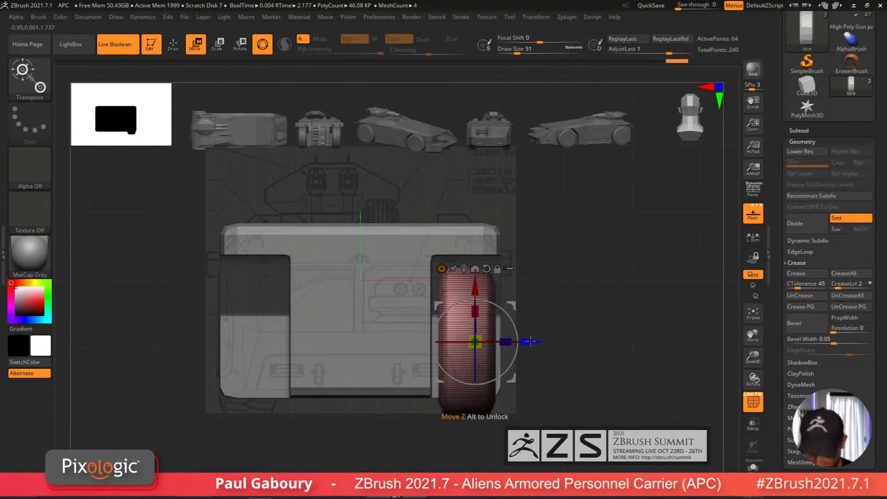
Step: Nudge the tire slightly further along Z to finish aligning it with the hull side
ctrl+drag(550, 389, 568, 409)
key(shift+f)
mouse_move(570, 411)
ctrl+right_down()
mouse_move(554, 400)
mouse_move(553, 420)
mouse_move(528, 397)
mouse_move(522, 426)
mouse_move(546, 385)
mouse_move(484, 419)
mouse_move(493, 433)
mouse_move(479, 424)
ctrl+right_up()
key(q)
key(shift)
key(shift+f)
key(b)
key(z)
key(m)
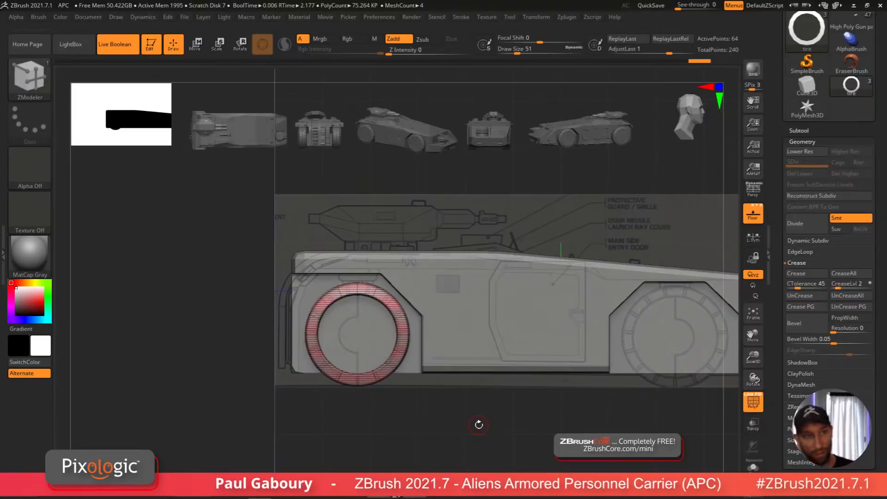
Step: Turn on ArrayMesh for the tire with Lock Pos, Lock Size and Transpose enabled
click(817, 141)
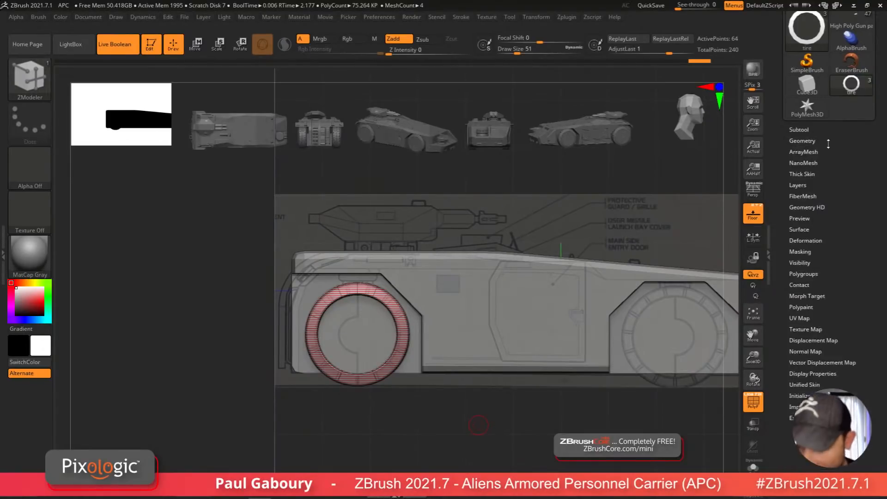
click(804, 151)
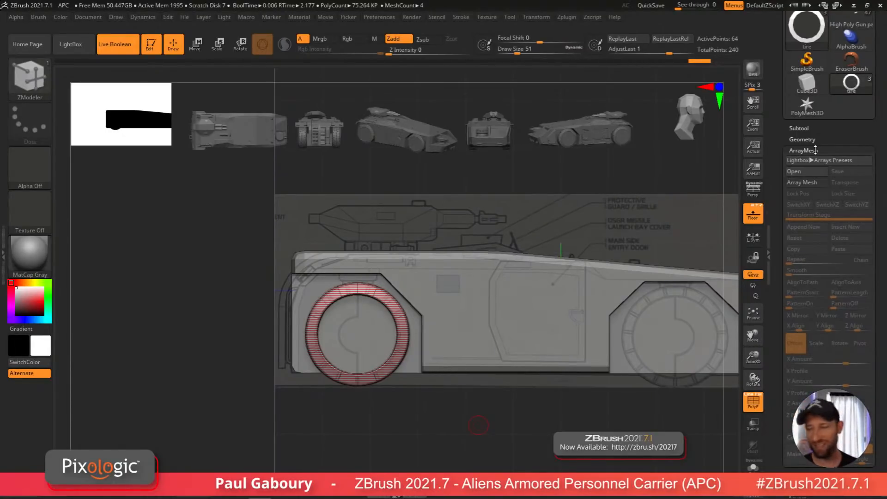
click(810, 185)
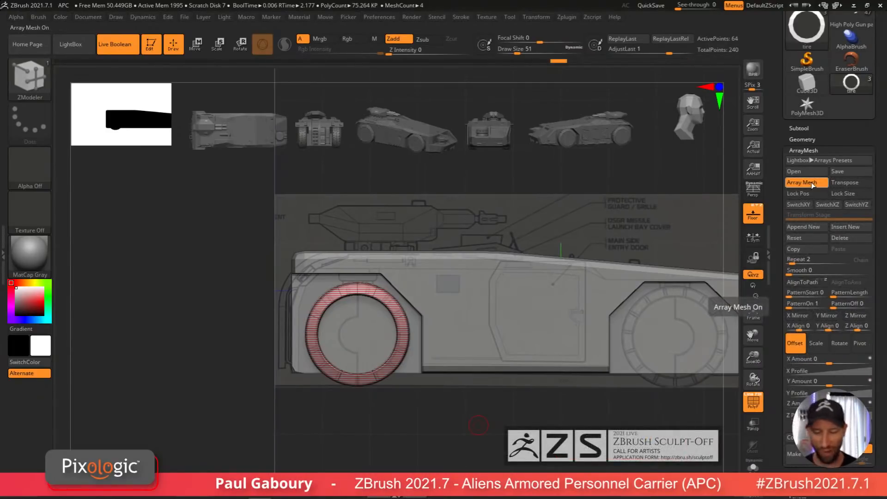
click(803, 194)
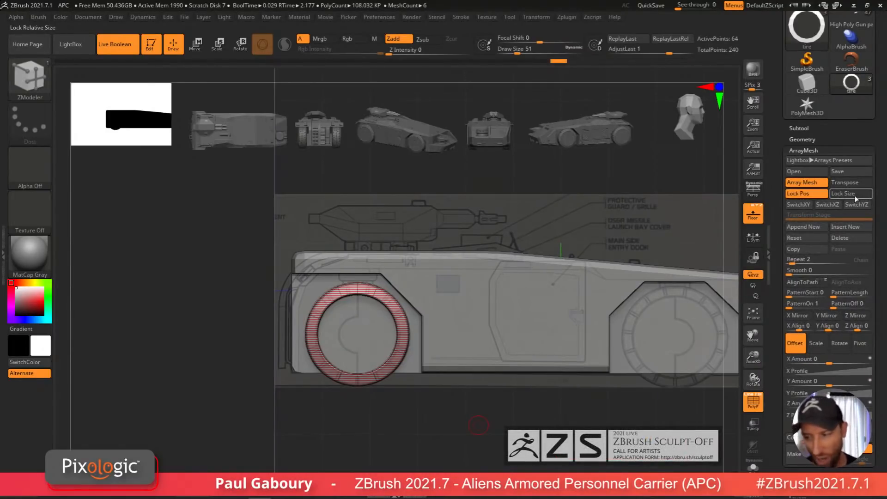
click(852, 195)
click(848, 184)
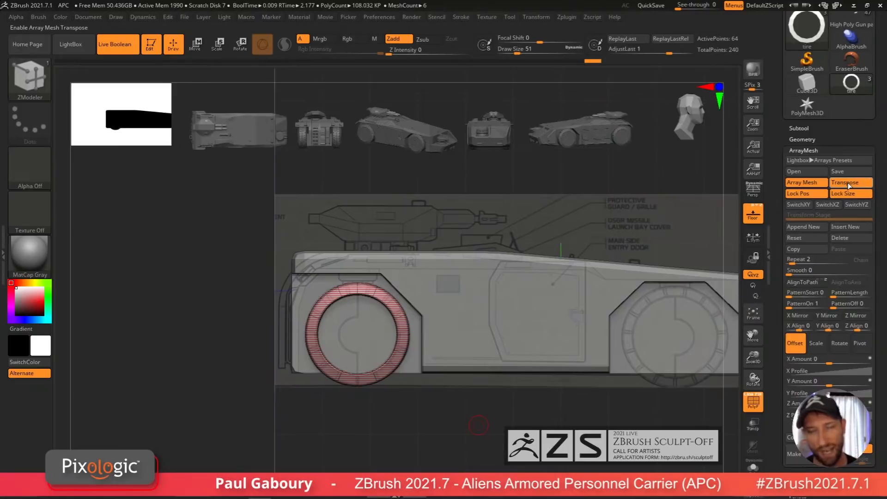
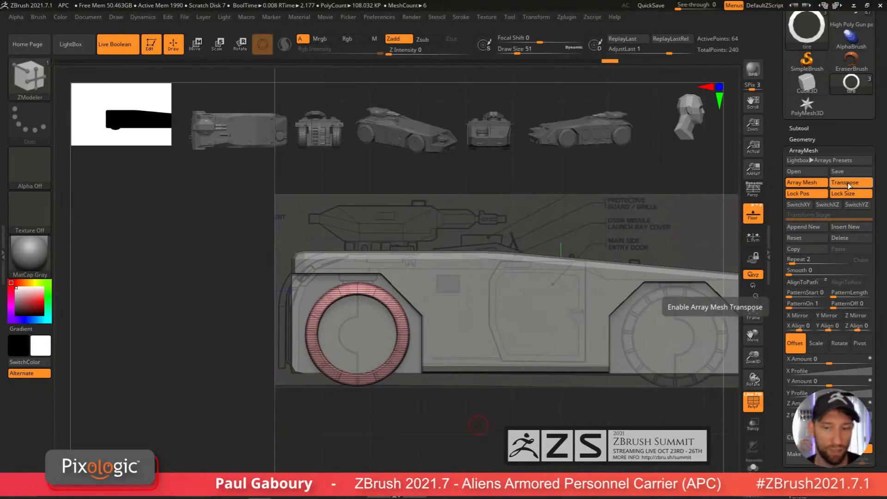
key(w)
mouse_move(499, 418)
mouse_down()
mouse_move(503, 439)
mouse_move(504, 411)
mouse_up()
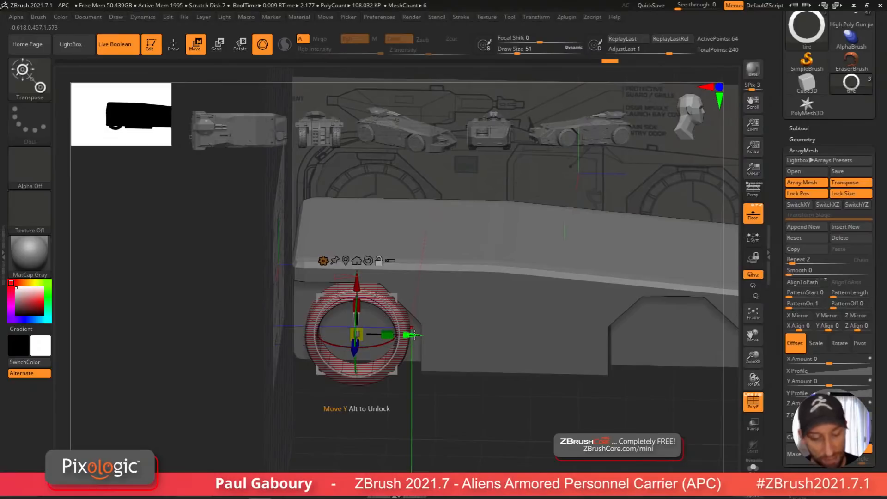
mouse_move(413, 335)
mouse_down()
mouse_move(619, 343)
mouse_move(525, 356)
mouse_move(529, 363)
mouse_up()
key(ctrl+z)
ctrl+right_drag(508, 365, 435, 344)
drag(411, 334, 546, 366)
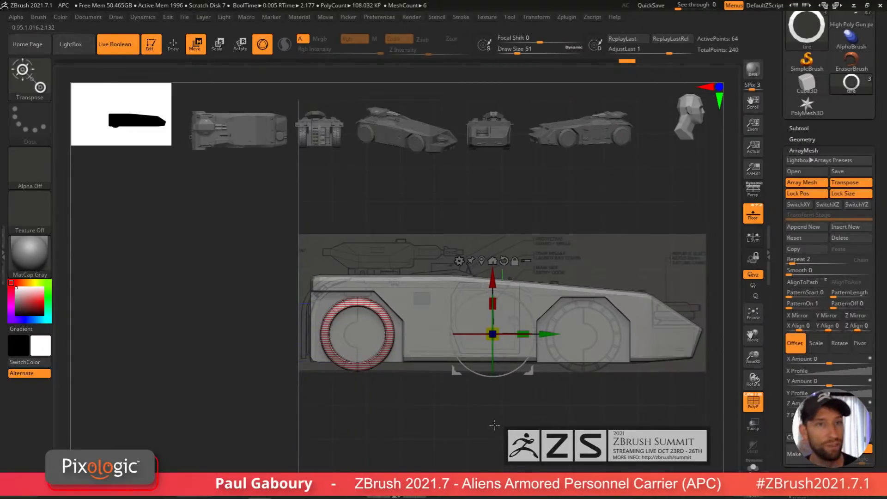
key(ctrl+z)
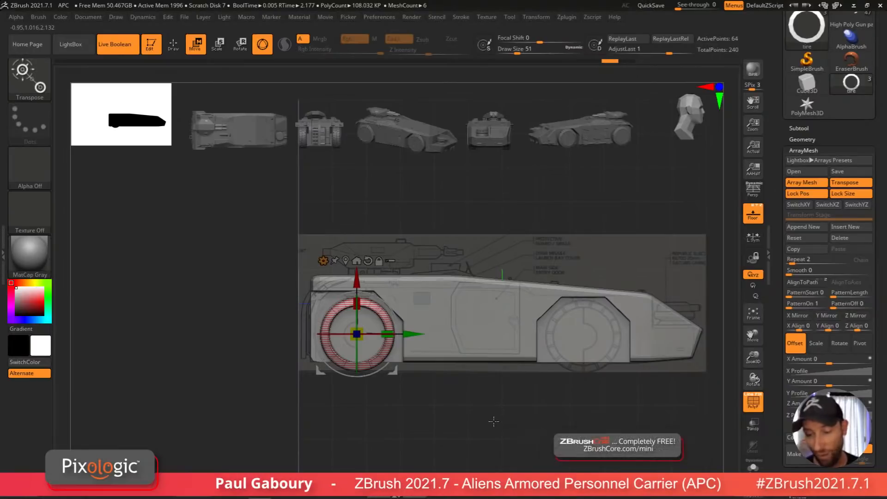
Step: Drag out the ArrayMesh transpose line to place a second tire copy in the rear wheel well
alt+drag(532, 414, 493, 418)
key(y)
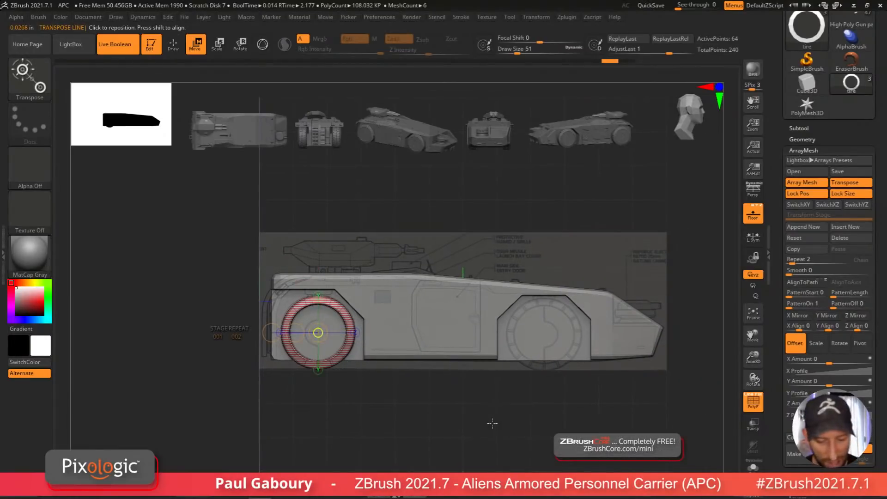
drag(371, 338, 402, 337)
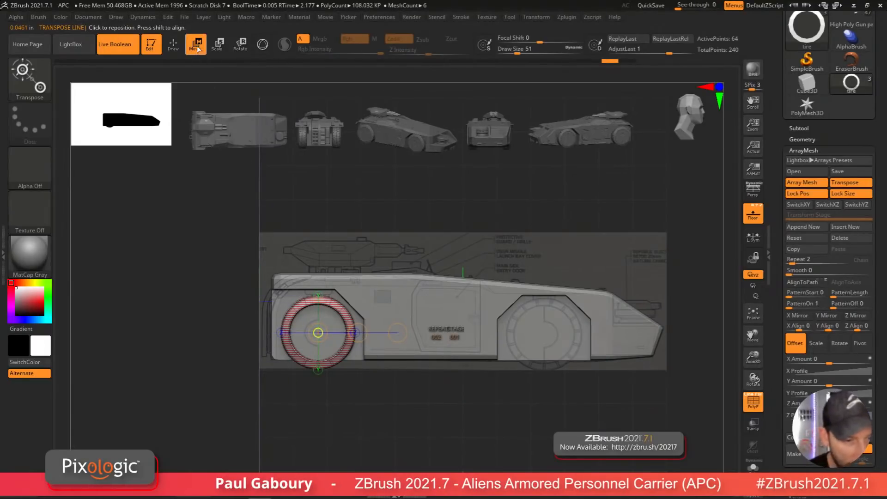
drag(358, 332, 806, 363)
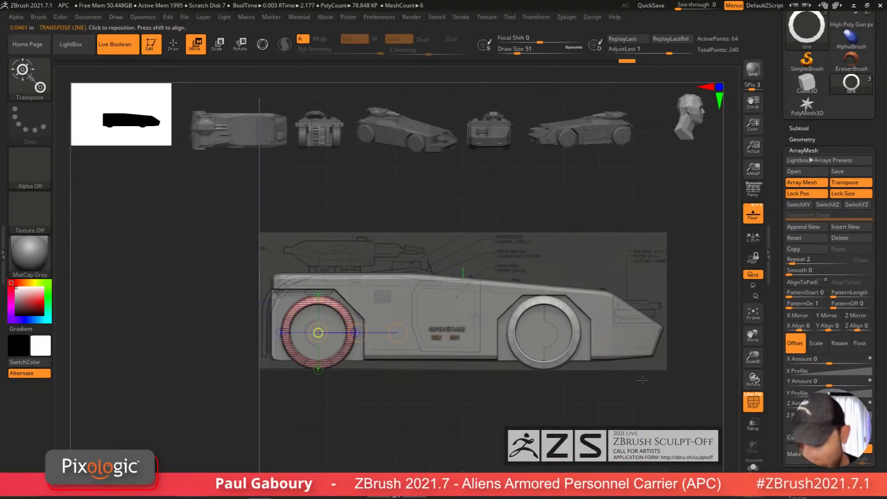
Step: Append a new ArrayMesh stage and enable X Mirror to repeat the tires on the hull's opposite side
mouse_move(643, 380)
ctrl+right_down()
mouse_move(536, 405)
mouse_move(518, 417)
mouse_move(524, 393)
mouse_move(533, 399)
ctrl+right_up()
key(q)
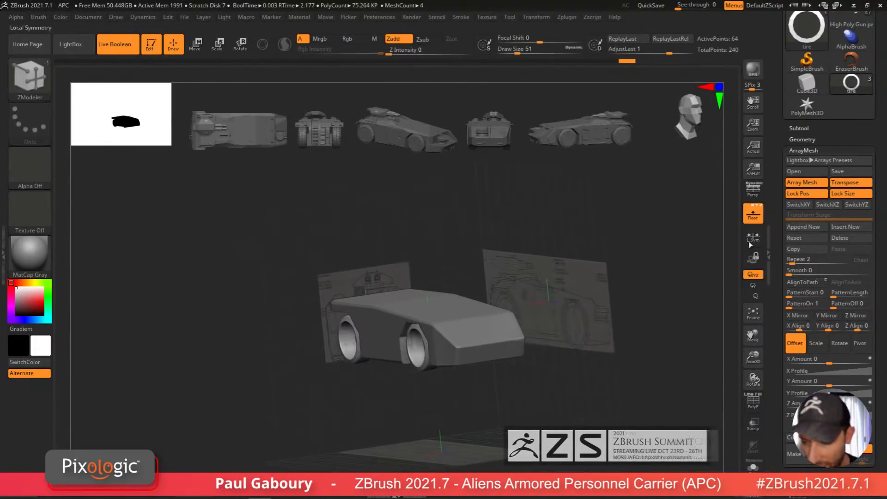
click(753, 214)
mouse_move(623, 351)
ctrl+right_down()
mouse_move(604, 353)
mouse_move(588, 384)
ctrl+right_up()
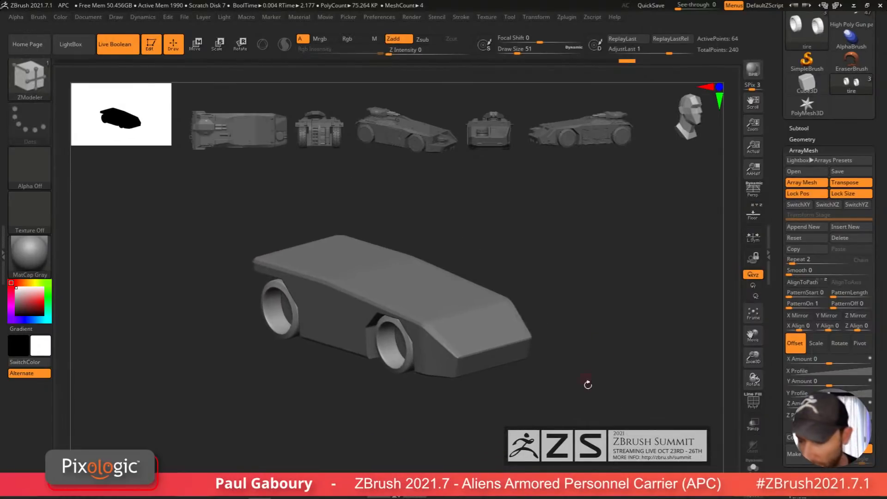
click(814, 230)
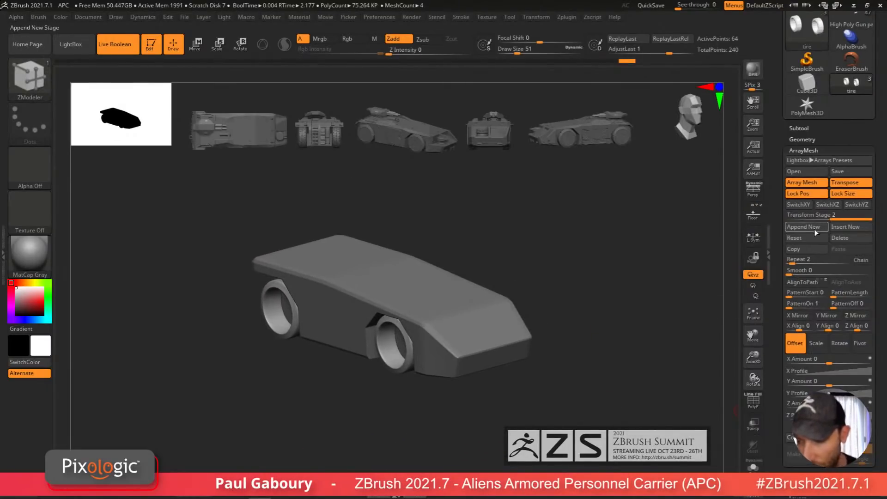
click(800, 317)
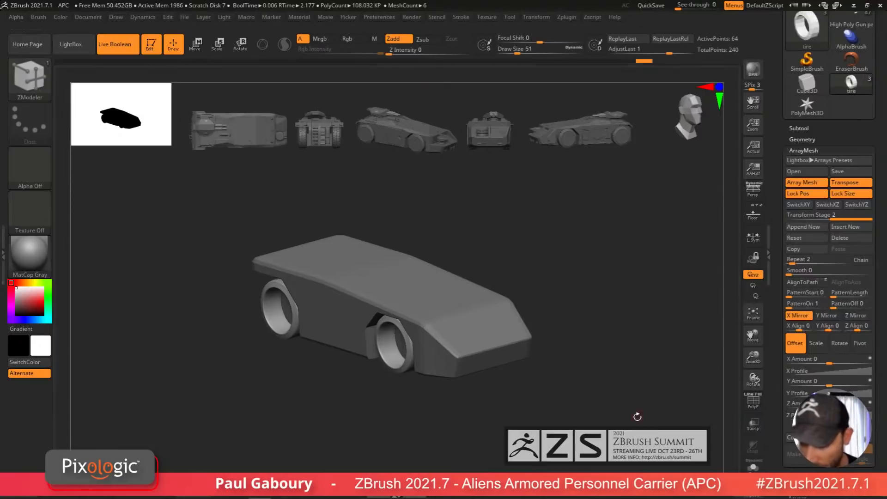
mouse_move(637, 416)
right_down()
mouse_move(551, 428)
mouse_move(517, 390)
mouse_move(508, 399)
mouse_move(542, 388)
mouse_move(521, 380)
mouse_move(524, 406)
mouse_move(497, 438)
mouse_move(504, 425)
right_up()
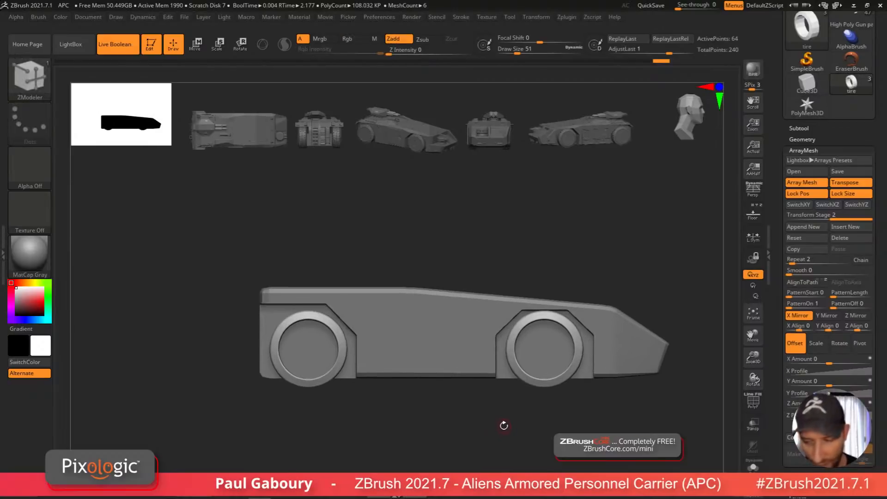
Step: Create a new subtool folder named wheels for the tire subtool
shift+click(804, 129)
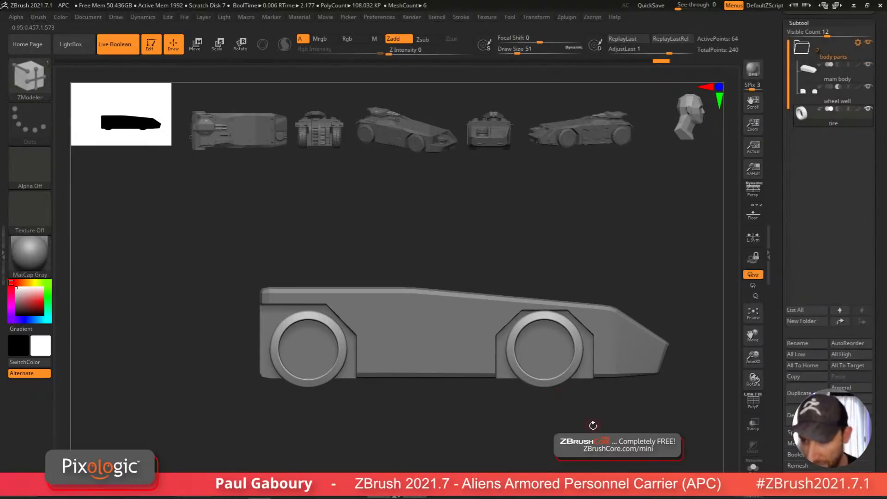
drag(880, 167, 881, 218)
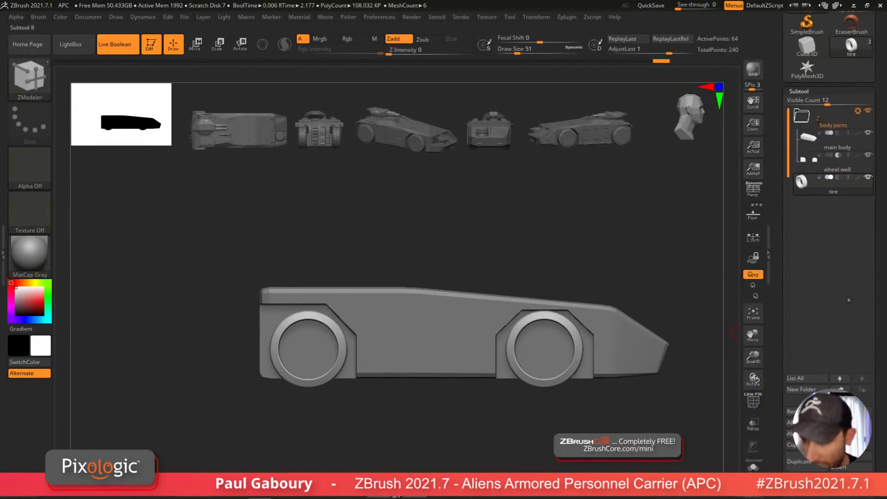
key(ctrl+f)
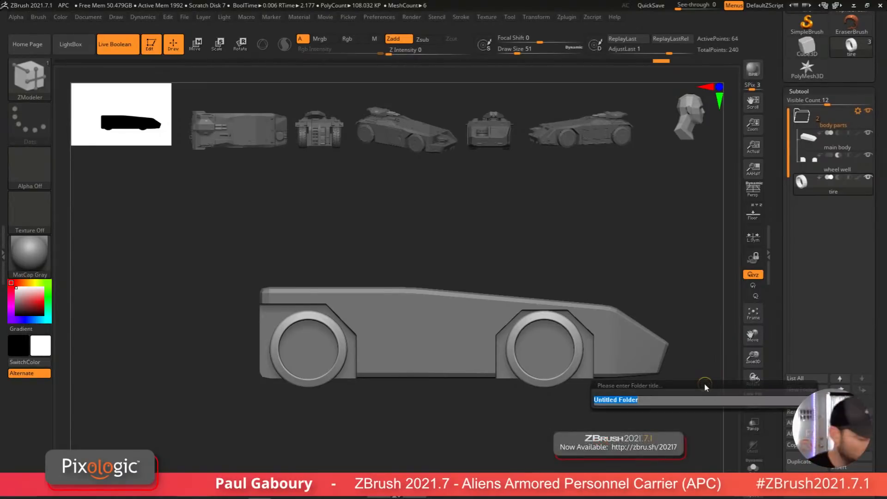
text(wheels)
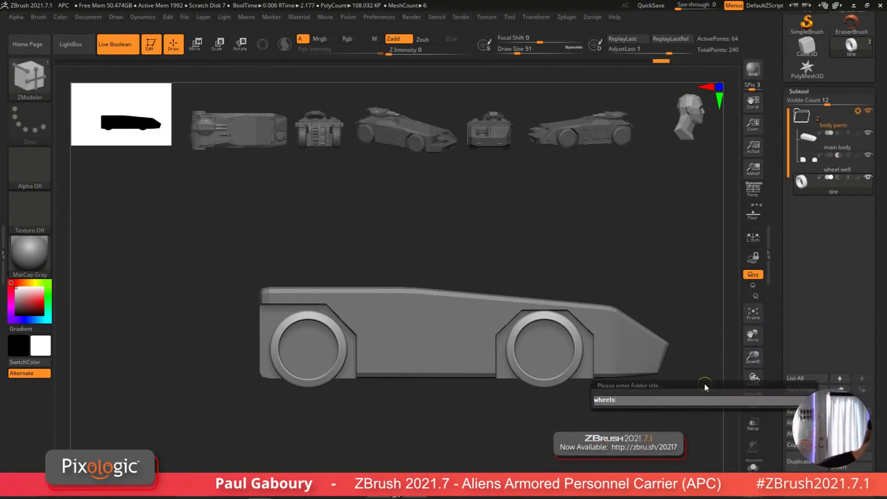
key(Return)
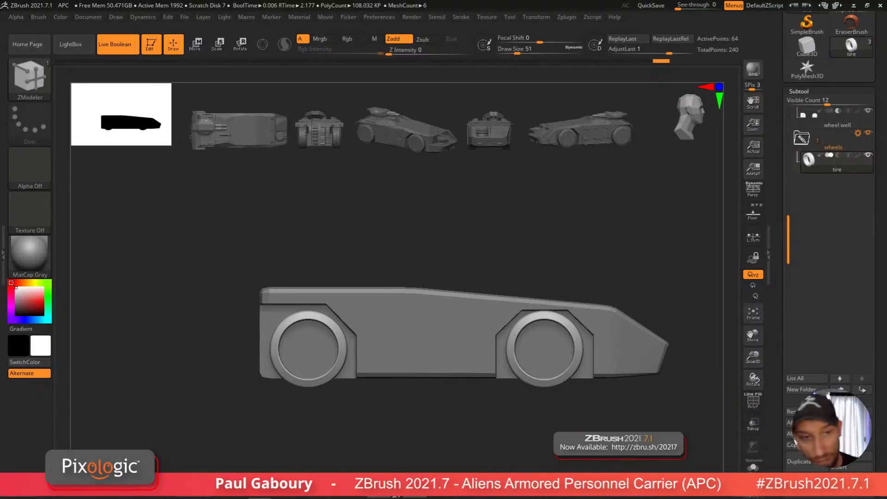
Step: Duplicate the tire subtool and rename the copy rims
mouse_move(554, 420)
ctrl+right_down()
mouse_move(546, 410)
mouse_move(506, 416)
mouse_move(633, 347)
ctrl+right_up()
click(802, 461)
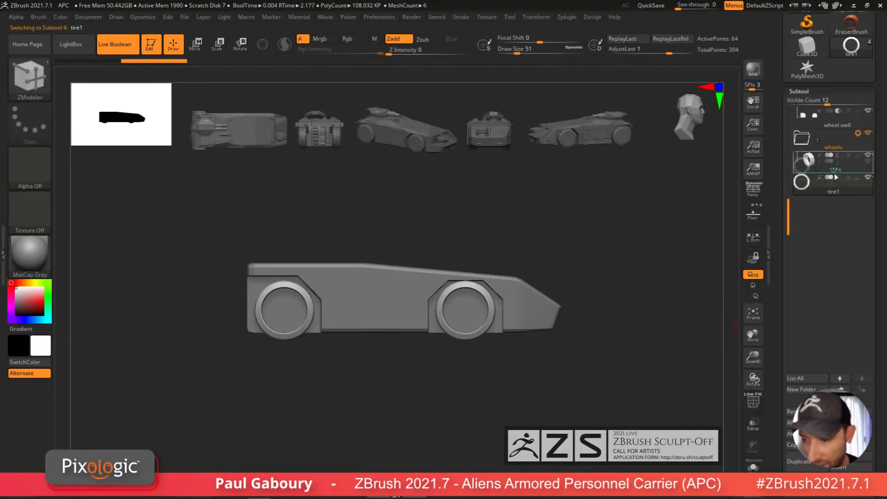
click(790, 411)
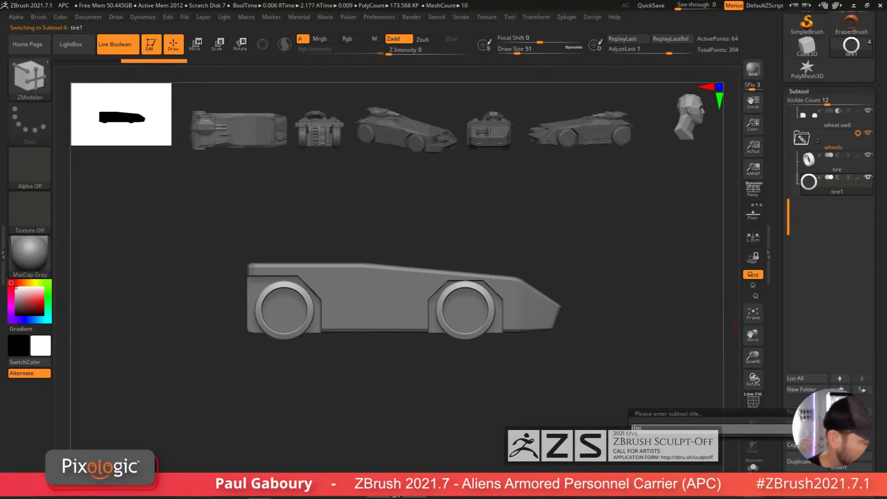
text(rims)
key(Return)
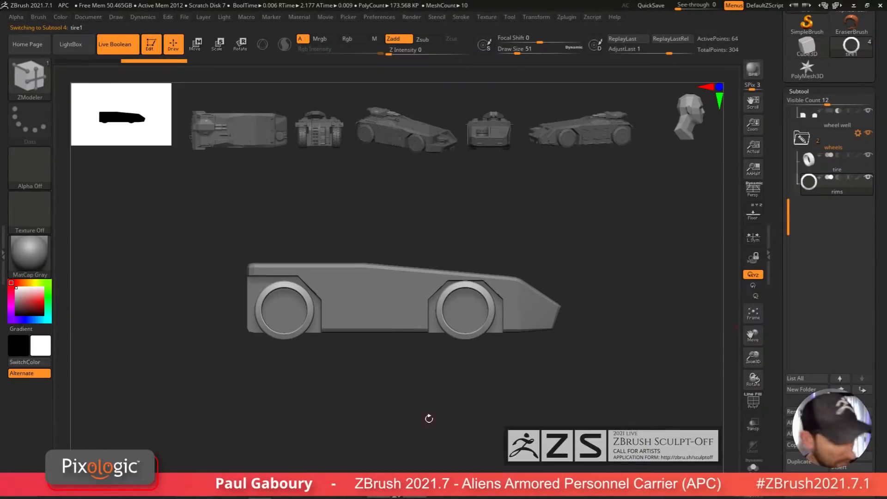
Step: Add a deformer to the rims through the gizmo's customize options and adjust its handle
key(w)
alt+drag(424, 422, 459, 416)
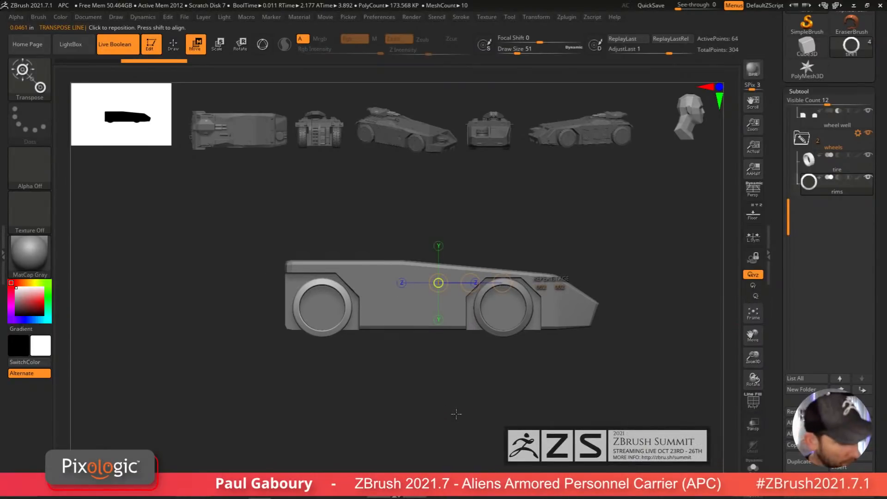
key(y)
alt+right_drag(457, 414, 504, 406)
key(shift+f)
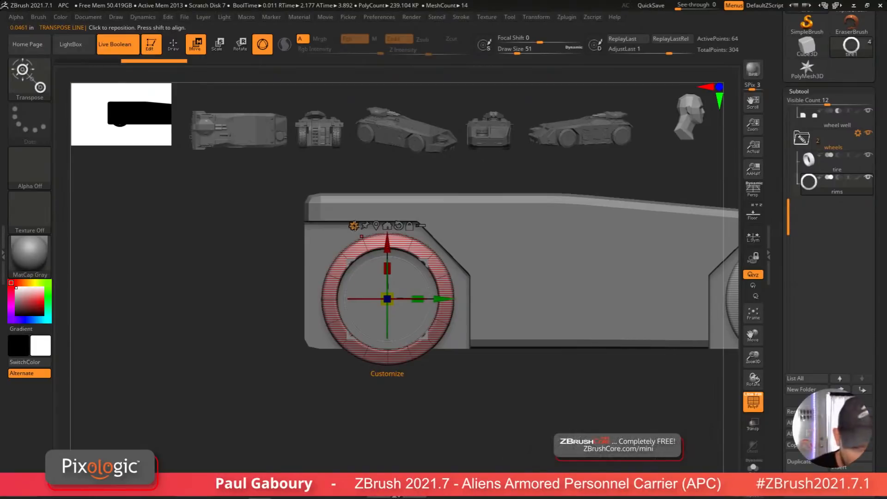
click(353, 225)
click(389, 247)
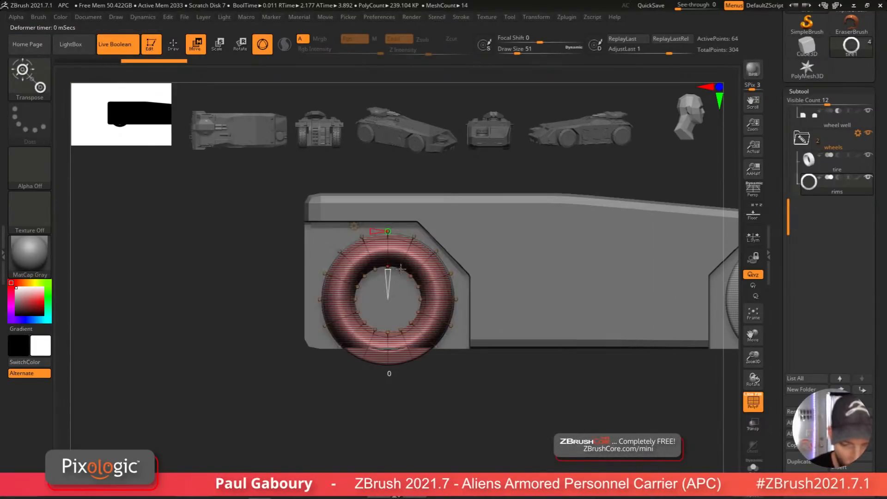
drag(387, 270, 465, 368)
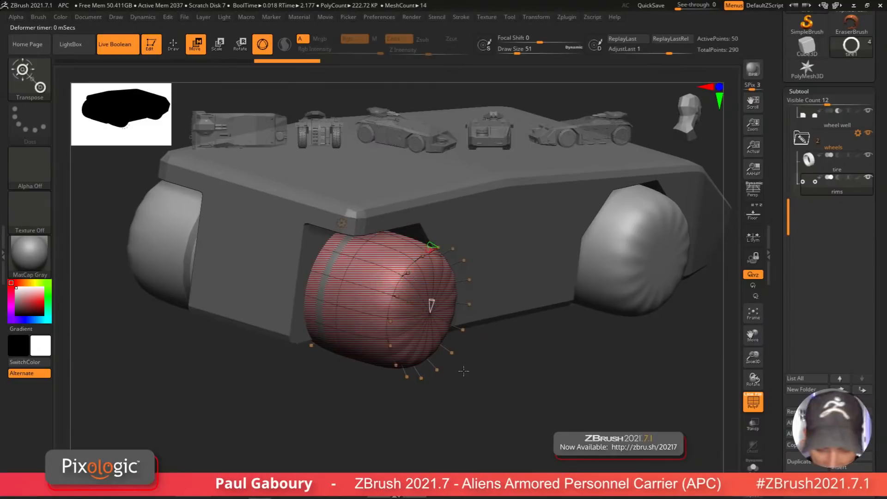
drag(430, 245, 434, 247)
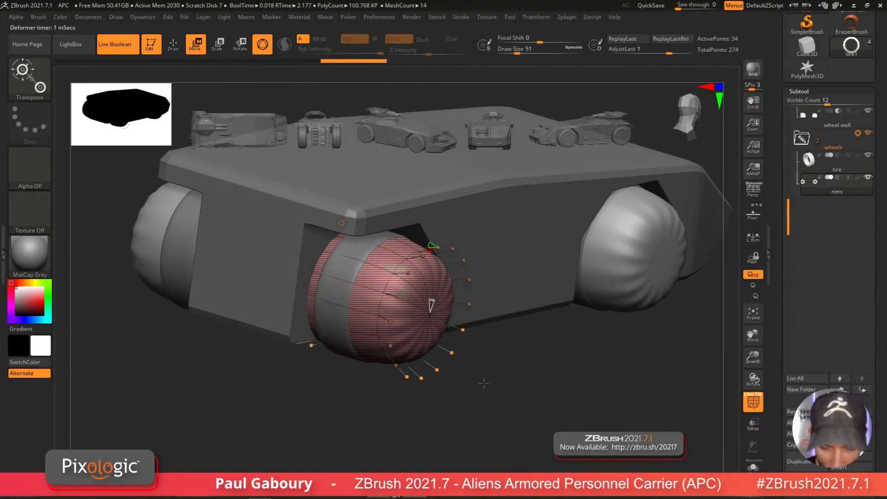
Step: Crease all edges of the rims subtool
click(801, 91)
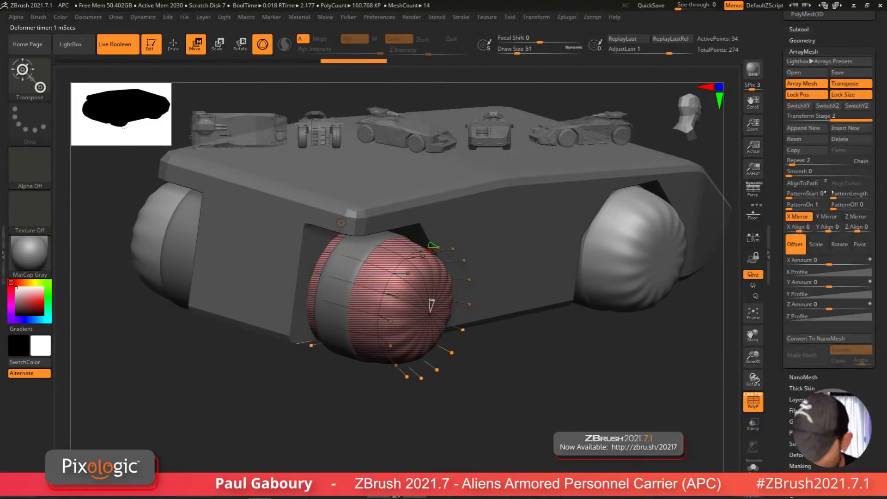
click(811, 51)
click(801, 40)
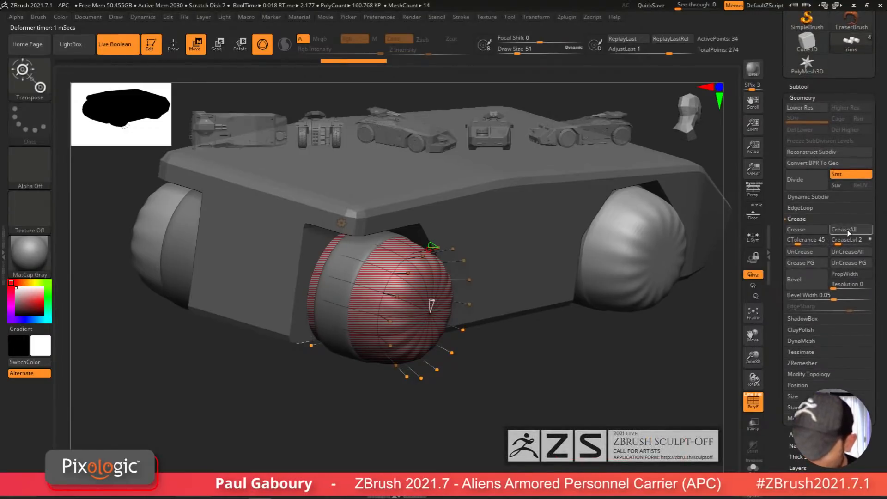
click(848, 229)
right_drag(421, 384, 414, 348)
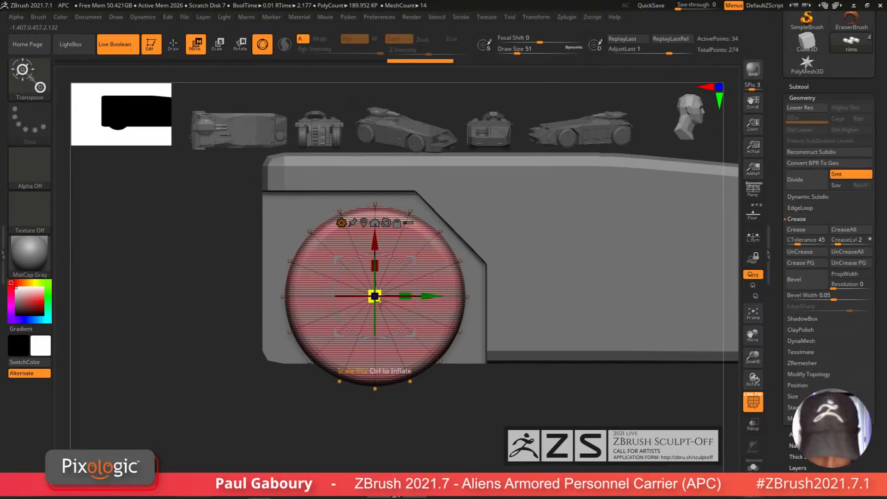
Step: Scale the rims down to about 0.92 with the gizmo in front view
key(shift+f)
drag(381, 301, 369, 301)
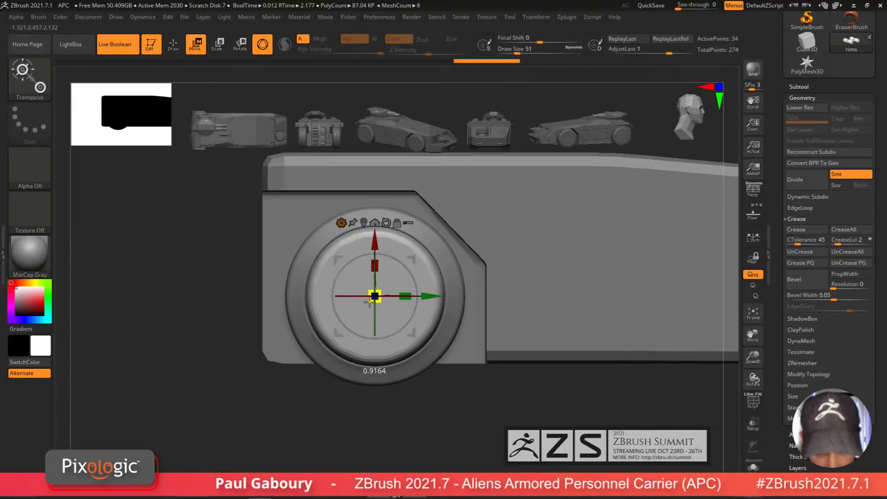
Step: Move the rims outward along Z so they sit inside the tire
ctrl+right_drag(475, 402, 461, 400)
right_drag(462, 400, 492, 398)
ctrl+right_click(491, 403)
ctrl+right_drag(588, 292, 582, 390)
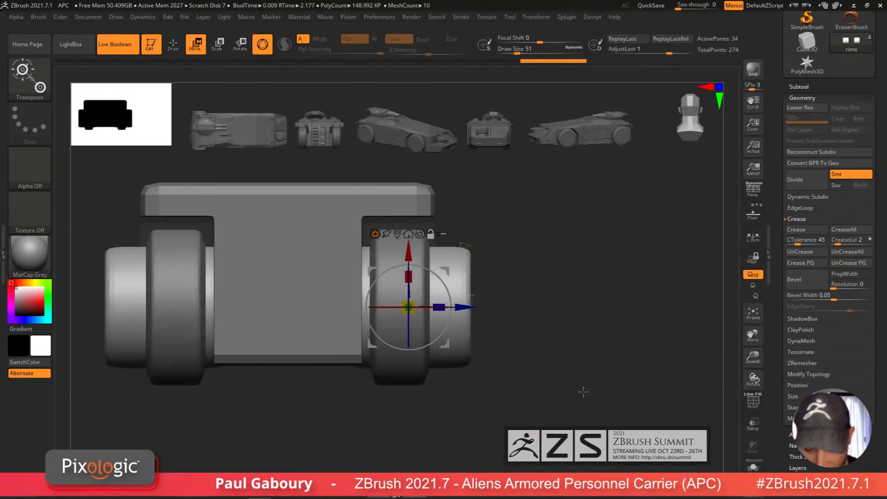
ctrl+drag(557, 401, 564, 422)
ctrl+drag(571, 446, 439, 178)
ctrl+click(438, 178)
drag(464, 309, 425, 321)
right_drag(503, 342, 439, 356)
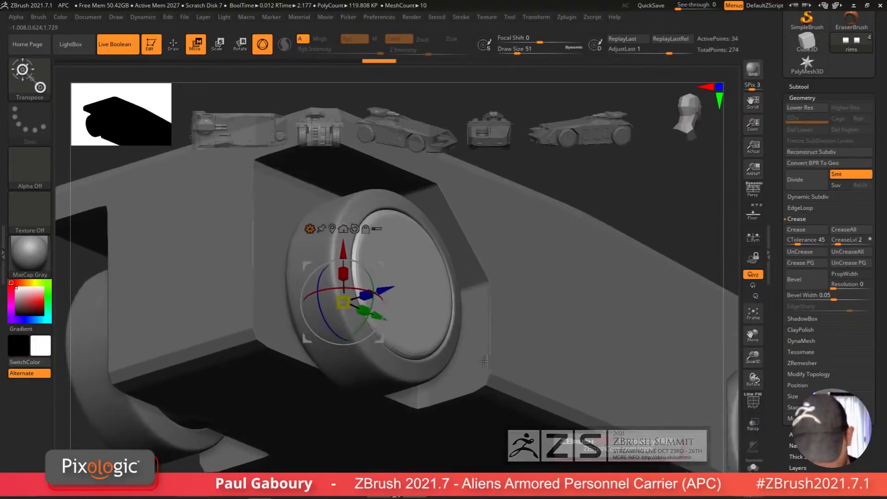
drag(386, 288, 384, 287)
ctrl+right_drag(455, 407, 443, 379)
right_drag(443, 379, 459, 391)
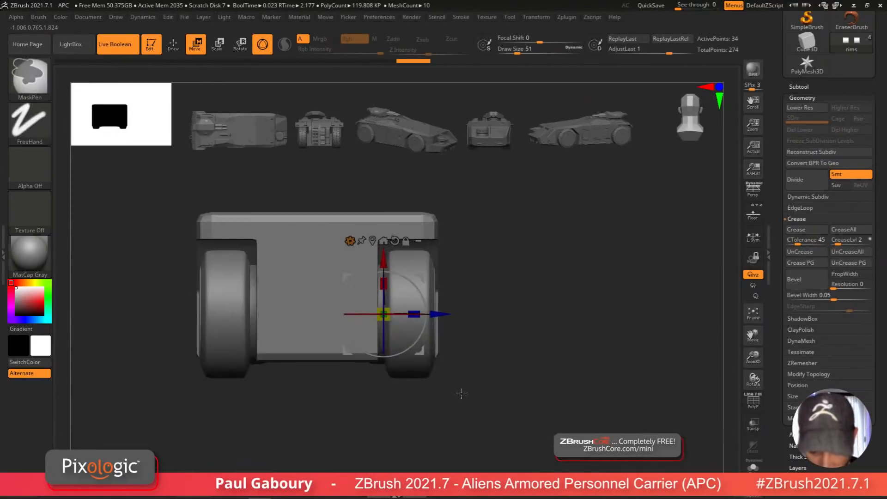
ctrl+drag(459, 392, 476, 409)
ctrl+drag(327, 444, 399, 194)
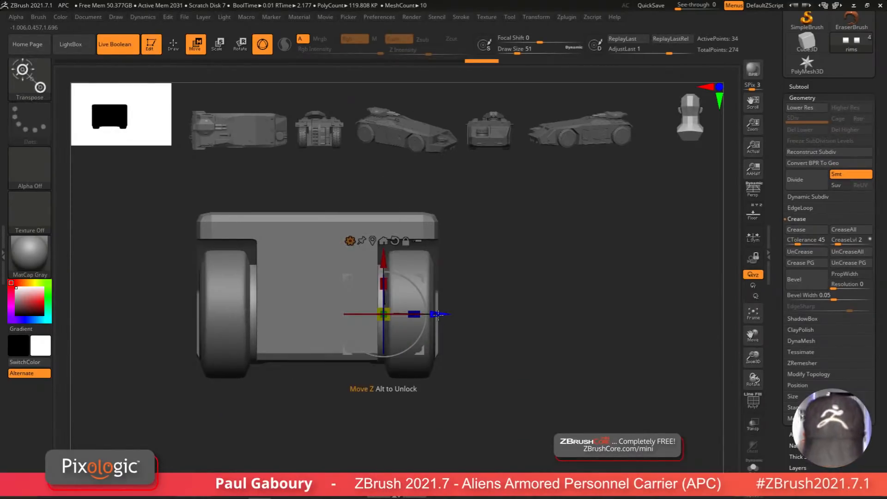
drag(438, 313, 455, 314)
Step: Switch back to the tire subtool by selecting it on the model
key(q)
mouse_move(535, 410)
ctrl+right_down()
mouse_move(491, 382)
mouse_move(429, 390)
mouse_move(446, 416)
mouse_move(411, 409)
mouse_move(423, 395)
ctrl+right_up()
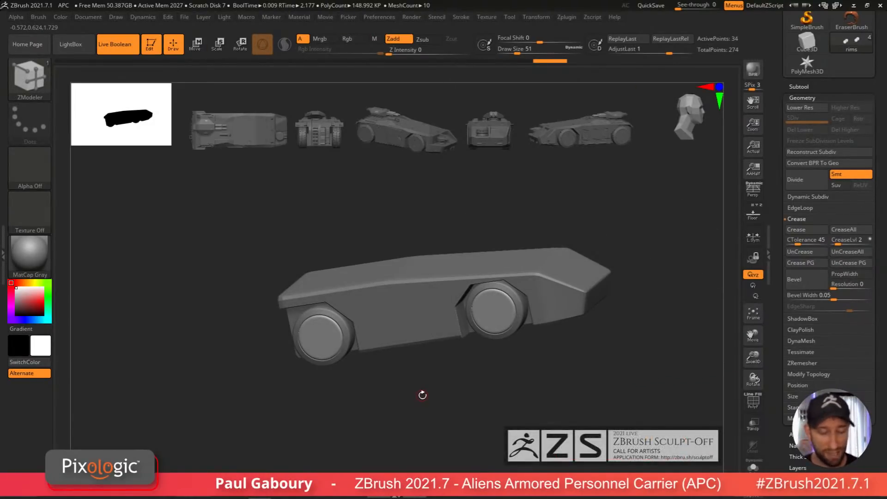
shift+right_drag(426, 410, 425, 334)
alt+click(425, 333)
key(shift+f)
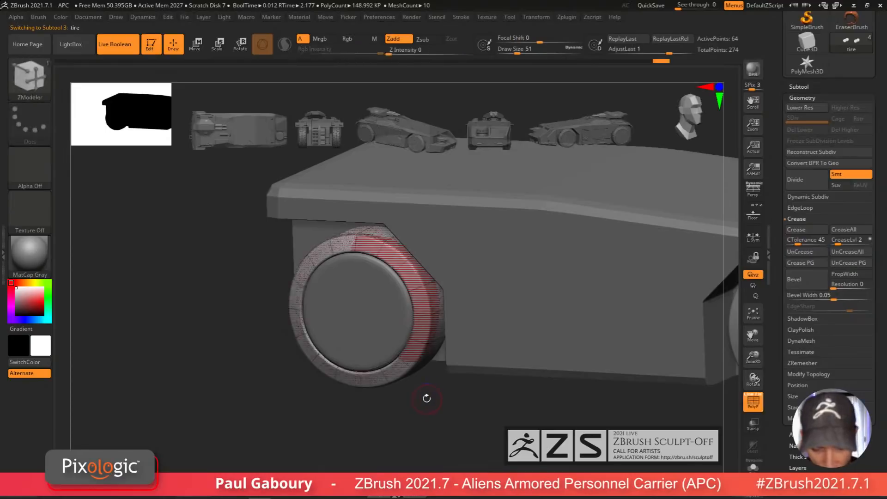
right_drag(421, 394, 419, 418)
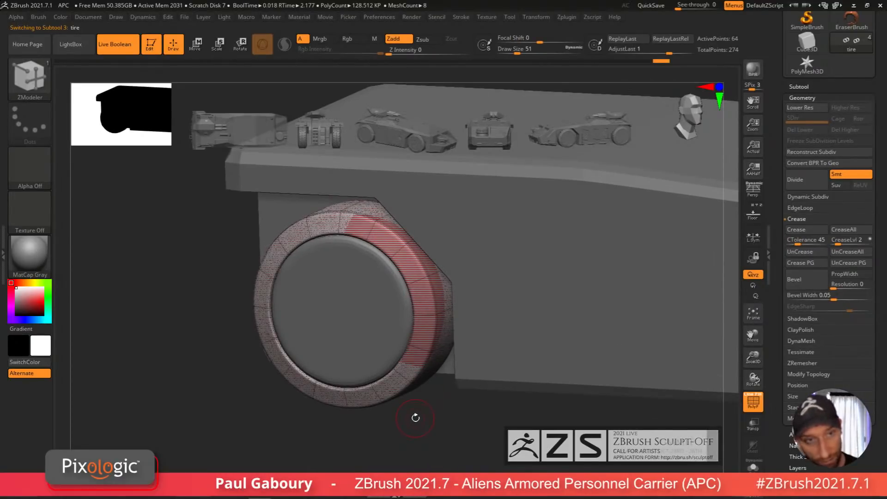
Step: Turn on local symmetry and insert multiple edge loops around the tire's outer wall using a specified resolution
right_drag(432, 346, 421, 285)
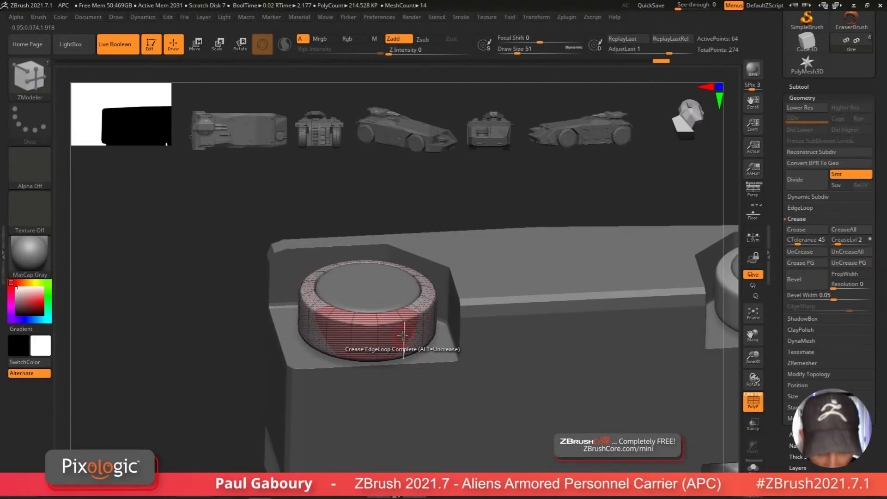
ctrl+right_drag(405, 337, 401, 342)
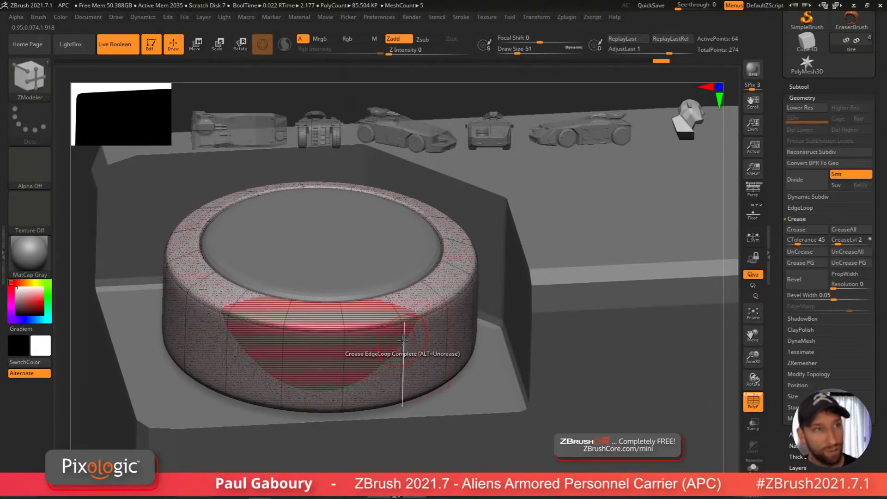
key(shift+f)
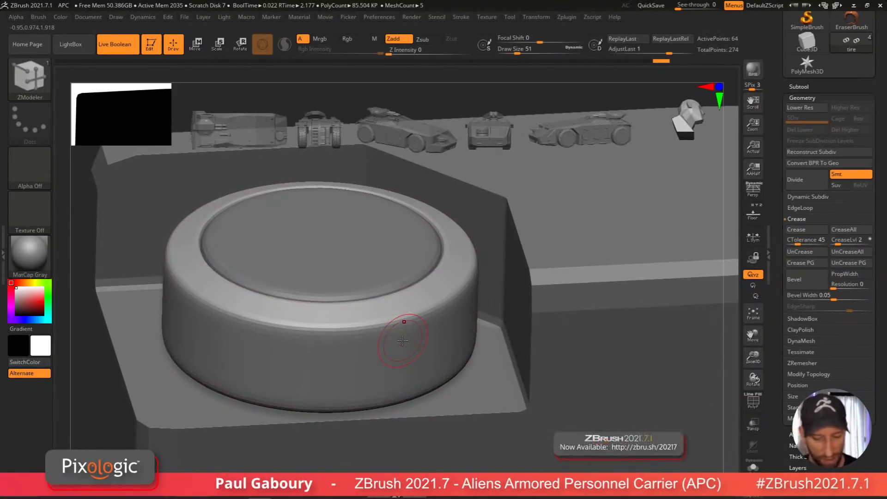
click(404, 354)
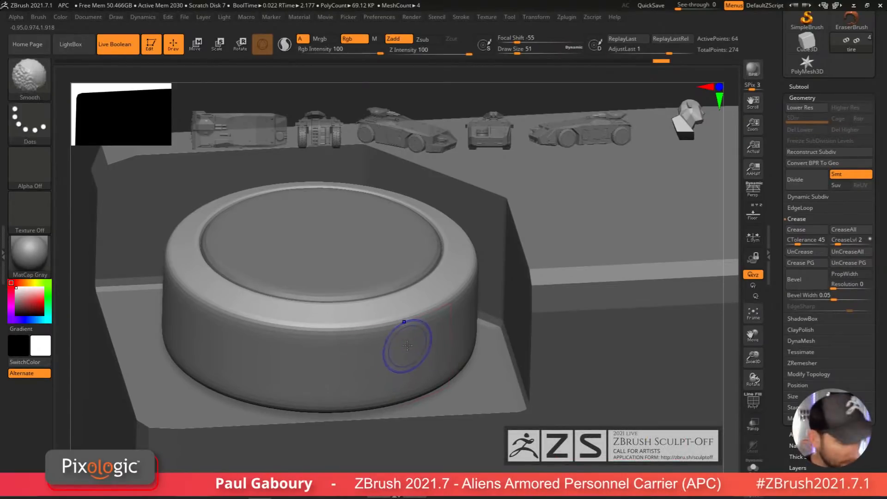
key(shift+f)
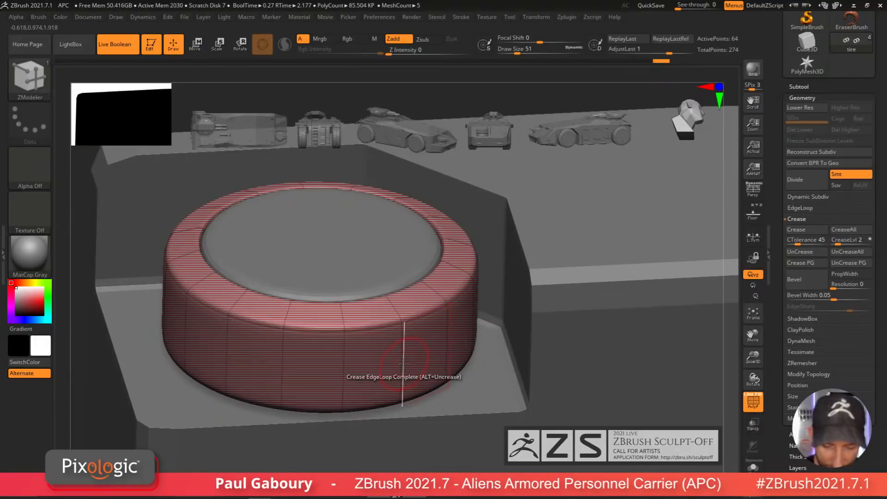
click(757, 241)
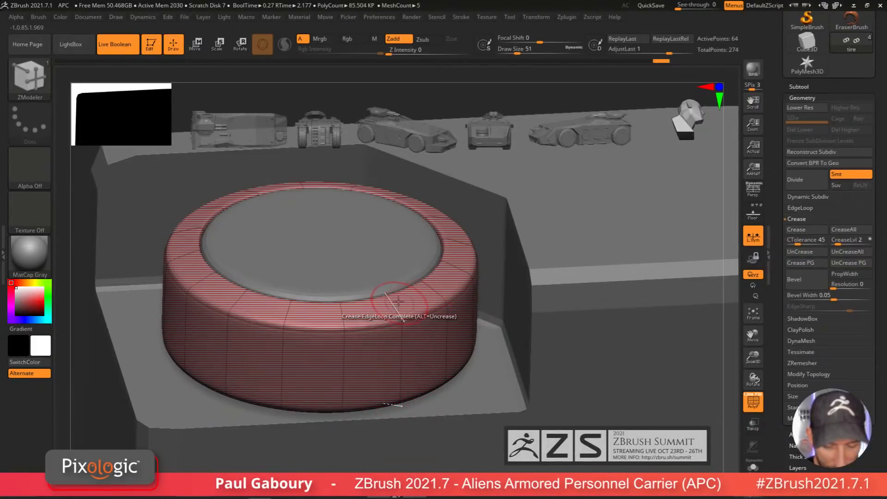
key(space)
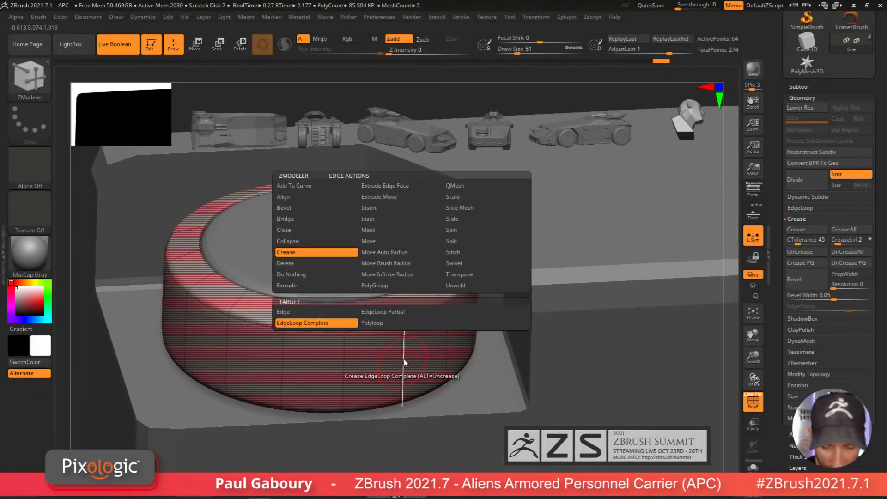
click(390, 209)
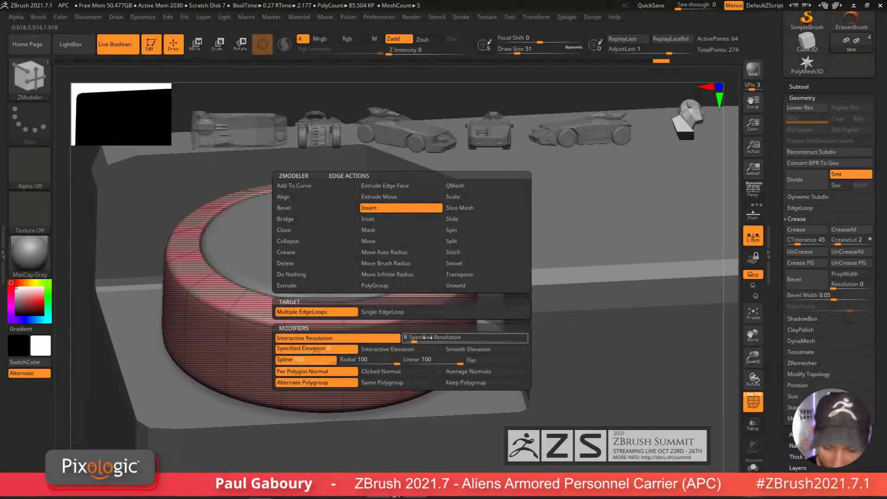
click(412, 339)
drag(396, 342, 384, 343)
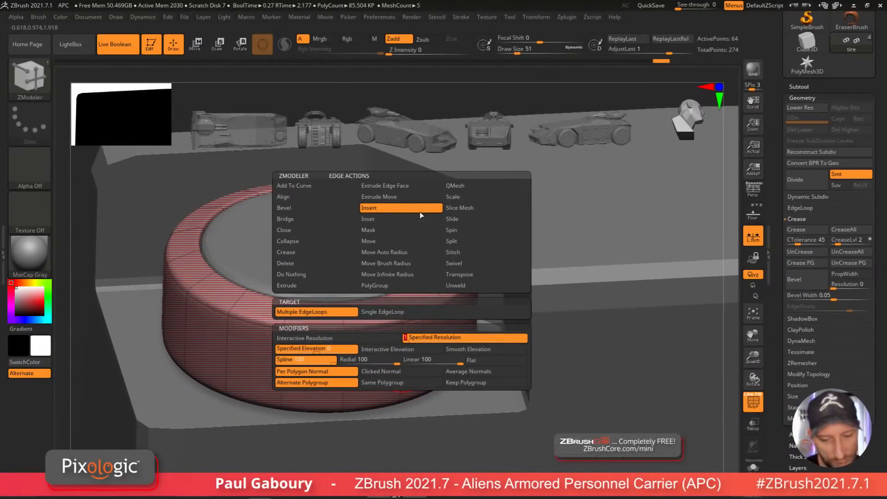
key(Return)
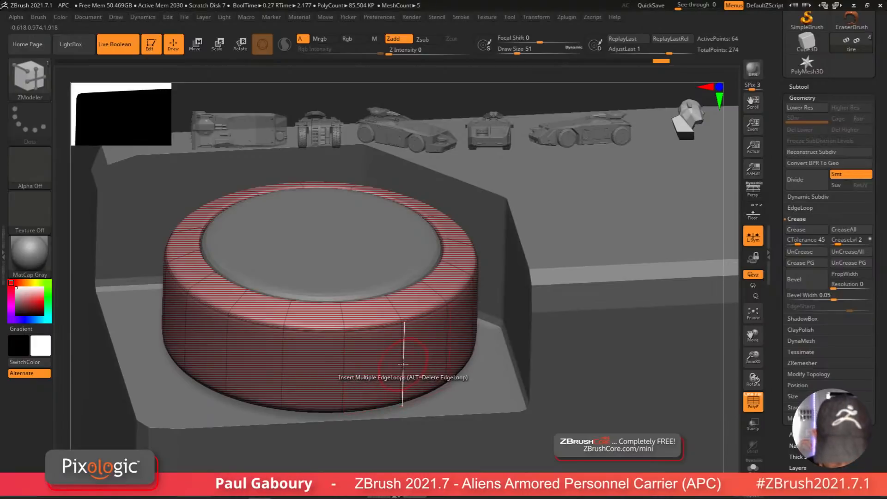
click(404, 364)
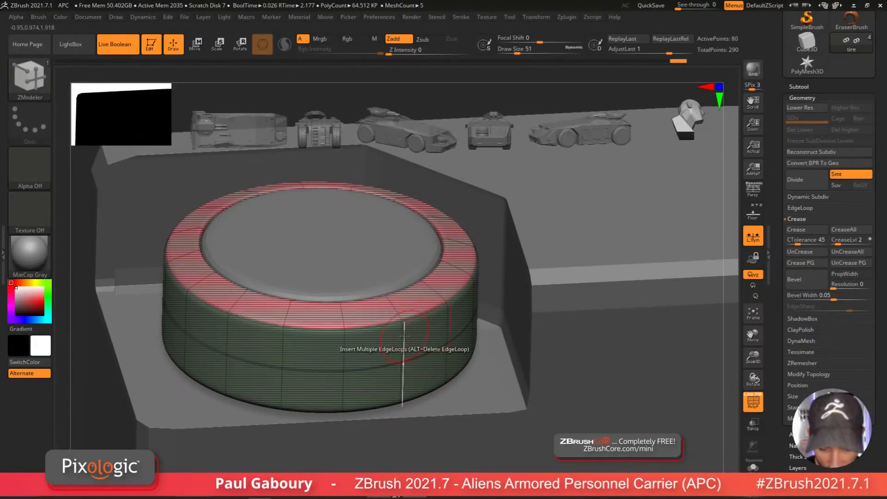
Step: Insert a single edge loop near the top edge of the tire's outer wall
right_drag(401, 301, 396, 317)
key(space)
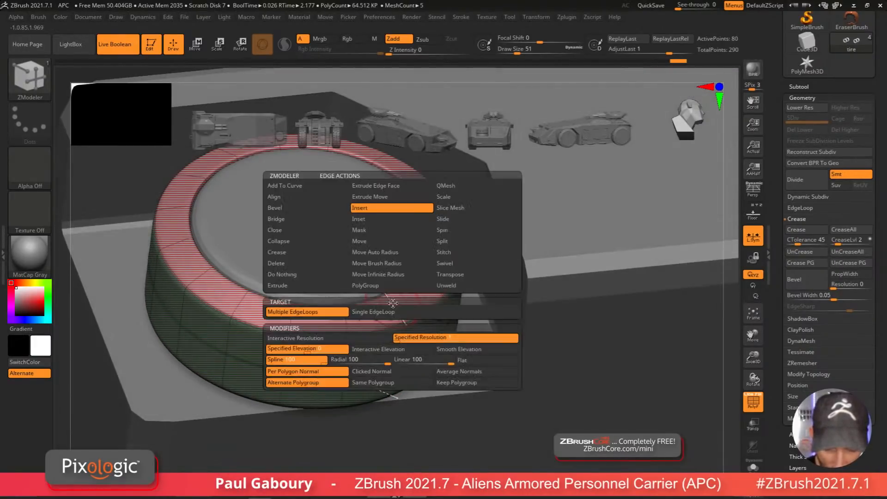
click(388, 312)
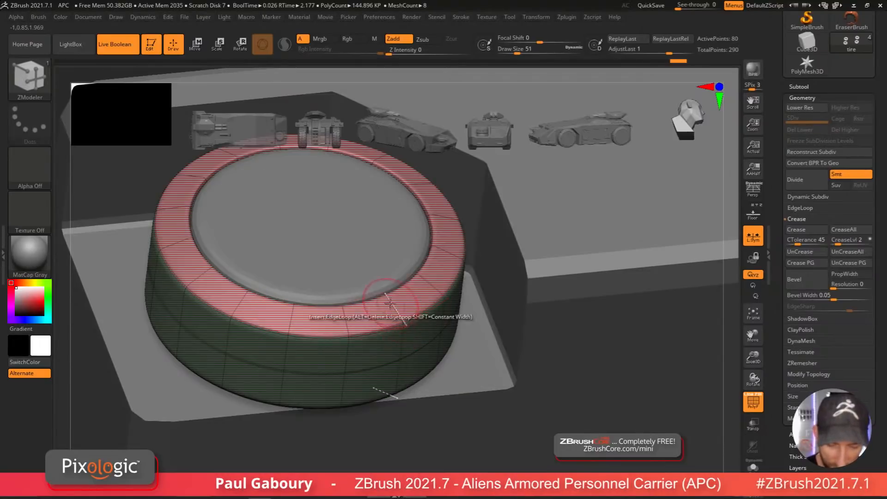
ctrl+right_drag(392, 306, 395, 313)
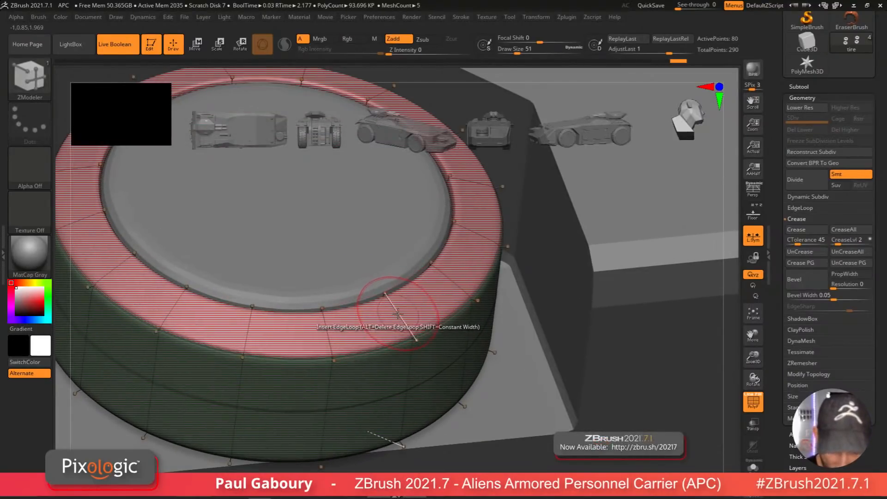
click(393, 304)
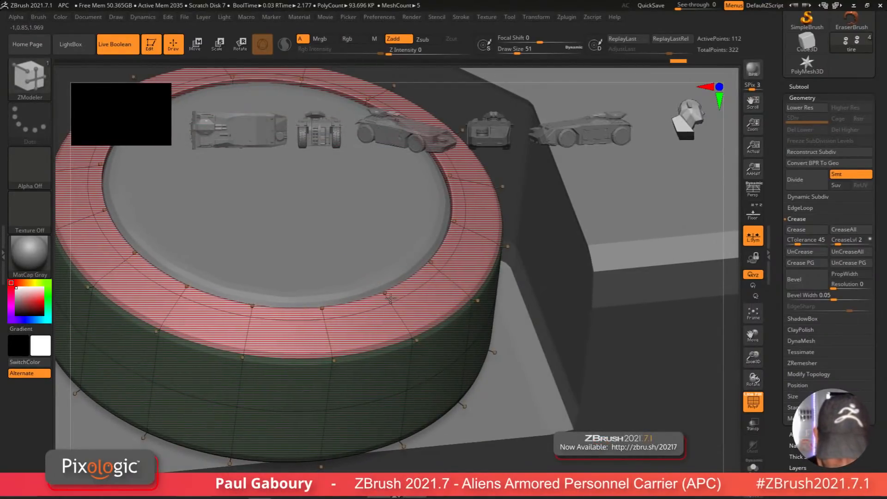
Step: Isolate the tire and QMesh its inner polyloop to extrude a lip inside the tire
key(space)
click(331, 254)
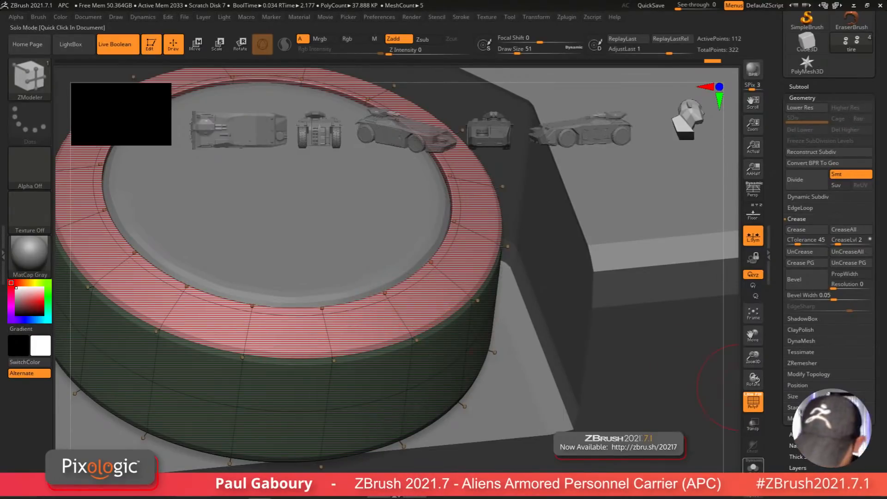
click(753, 466)
ctrl+right_drag(611, 398, 467, 321)
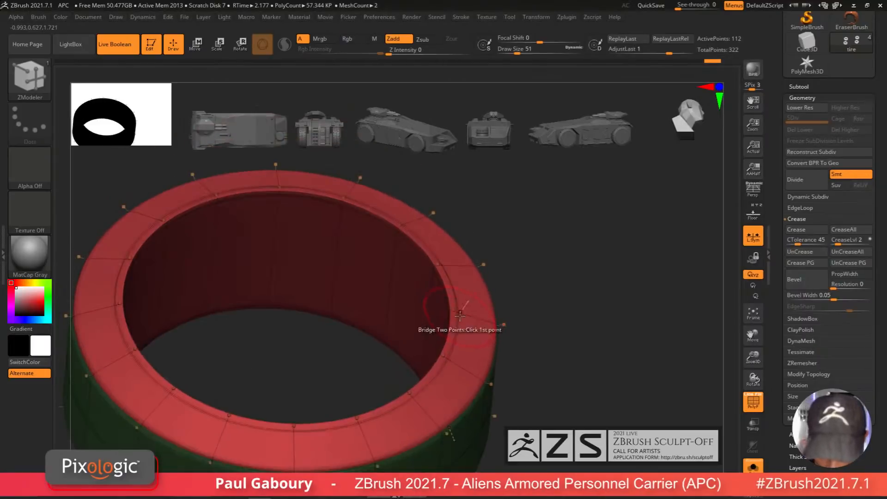
key(space)
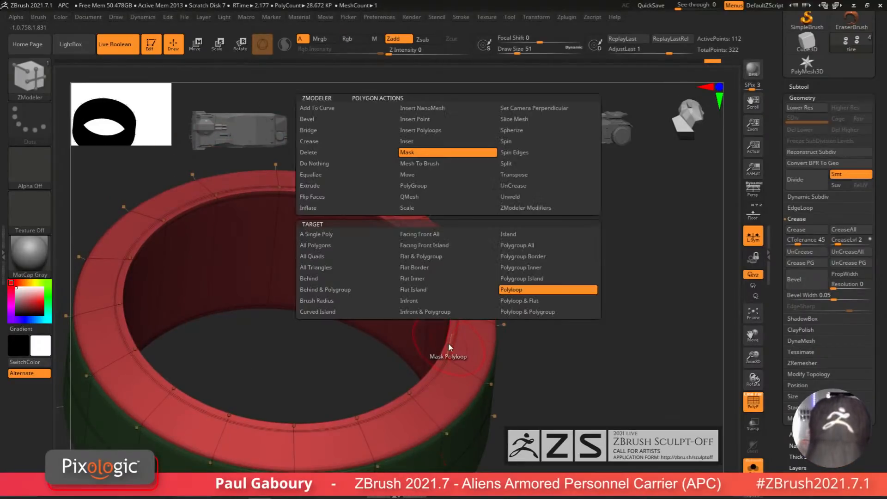
click(429, 196)
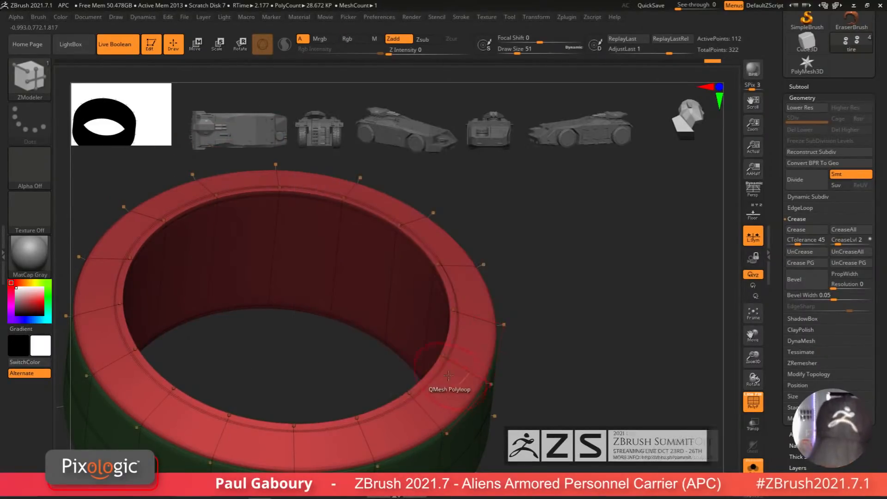
click(448, 341)
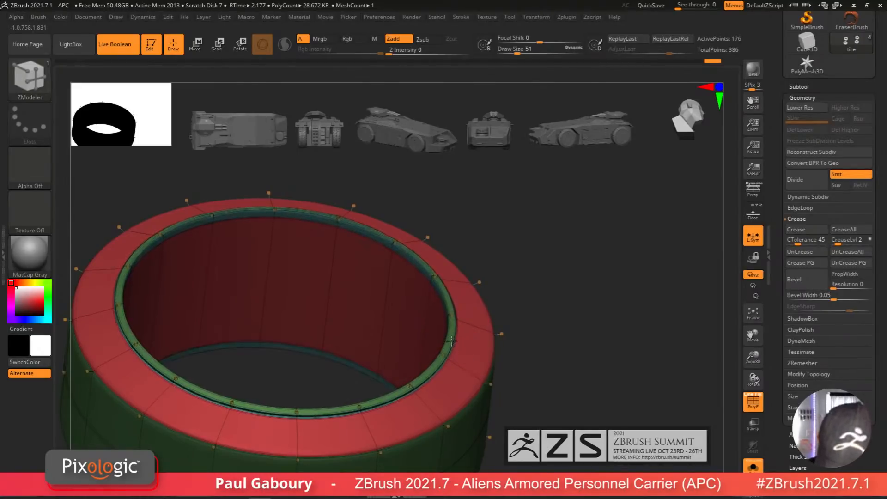
Step: Crease the edges of the new inner lip using the partial edge loop target
key(alt)
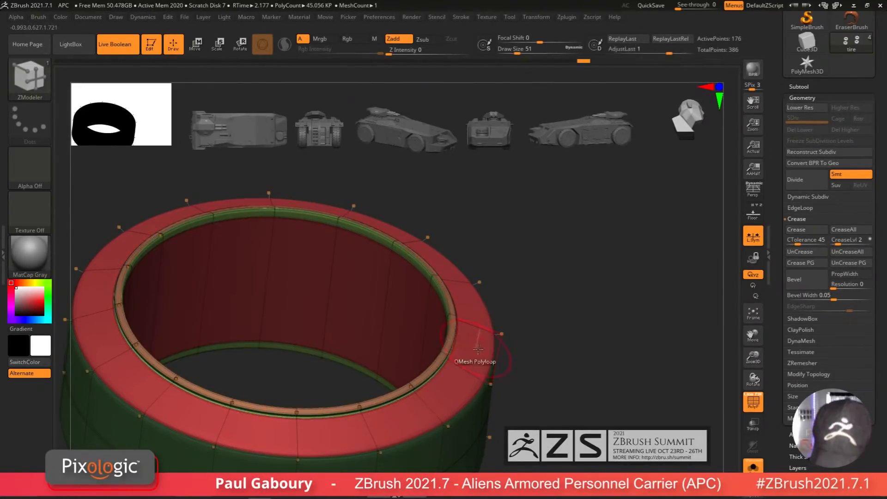
key(shift+f)
right_drag(493, 376, 516, 307)
key(shift+f)
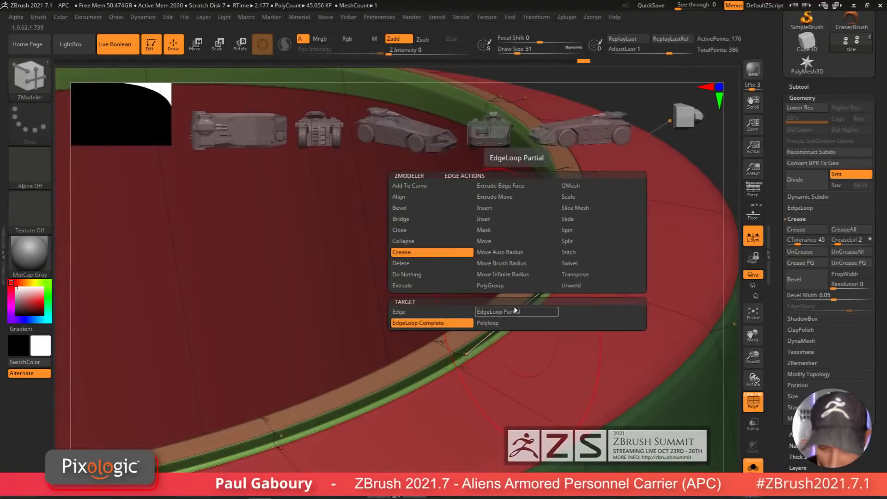
key(space)
click(516, 310)
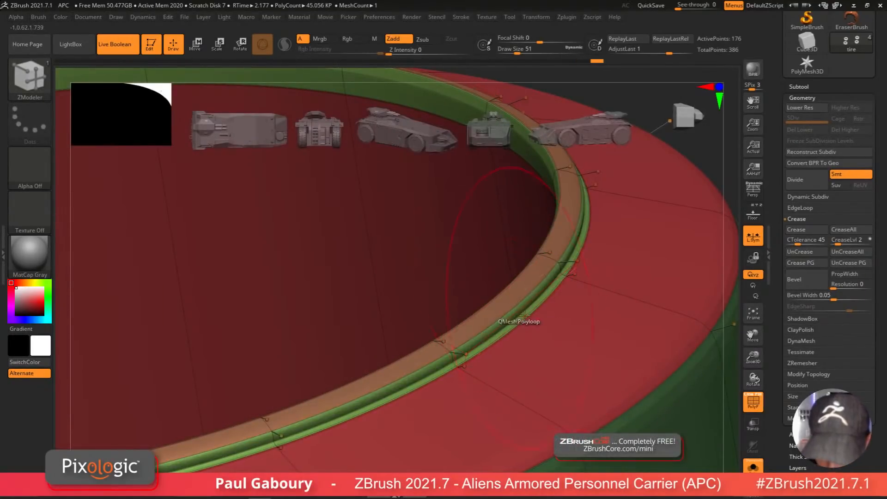
mouse_move(517, 311)
ctrl+right_down()
mouse_move(505, 362)
mouse_move(519, 392)
mouse_move(463, 320)
mouse_move(471, 327)
mouse_move(464, 351)
ctrl+right_up()
key(shift+f)
click(455, 306)
mouse_move(464, 351)
right_down()
mouse_move(470, 376)
mouse_move(471, 337)
mouse_move(497, 321)
mouse_move(406, 337)
mouse_move(432, 390)
mouse_move(534, 397)
mouse_move(490, 372)
mouse_move(501, 406)
mouse_move(492, 419)
mouse_move(477, 406)
right_up()
ctrl+right_drag(477, 406, 489, 408)
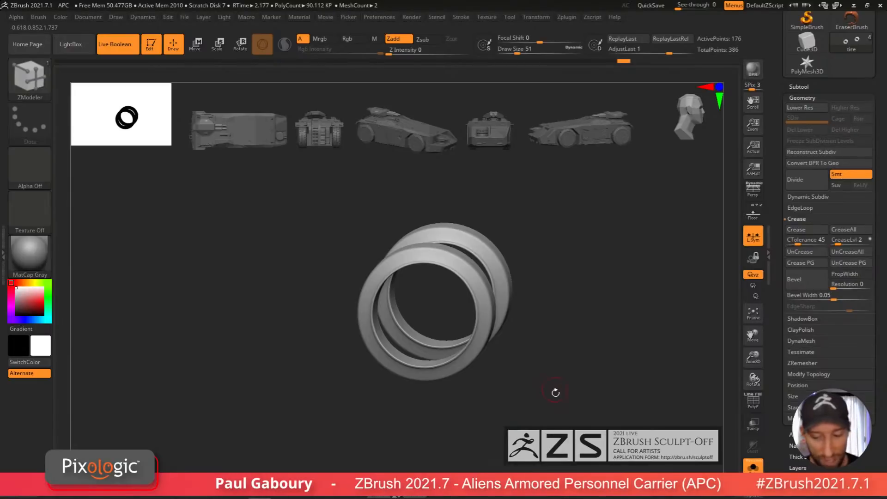
Step: Leave solo mode, switch to the rims subtool and insert an edge loop near the rim's outer edge
right_drag(556, 392, 496, 365)
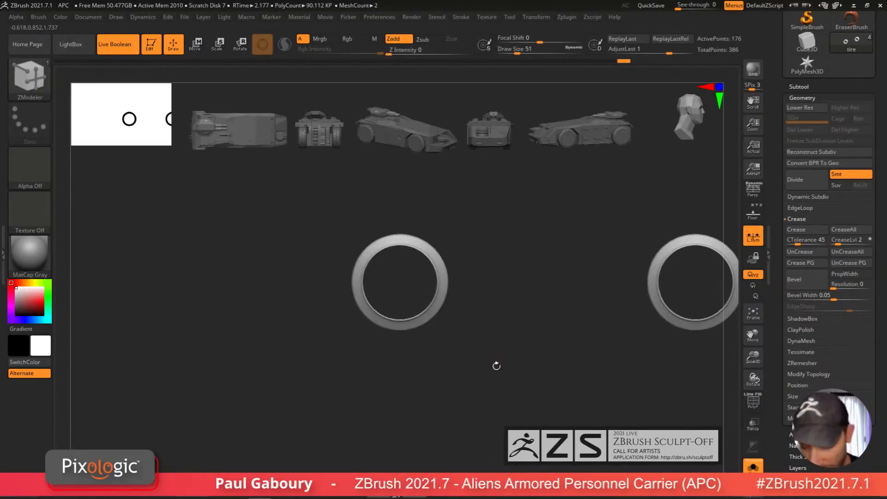
click(753, 465)
alt+right_drag(560, 411, 432, 372)
right_drag(432, 372, 473, 393)
alt+click(404, 325)
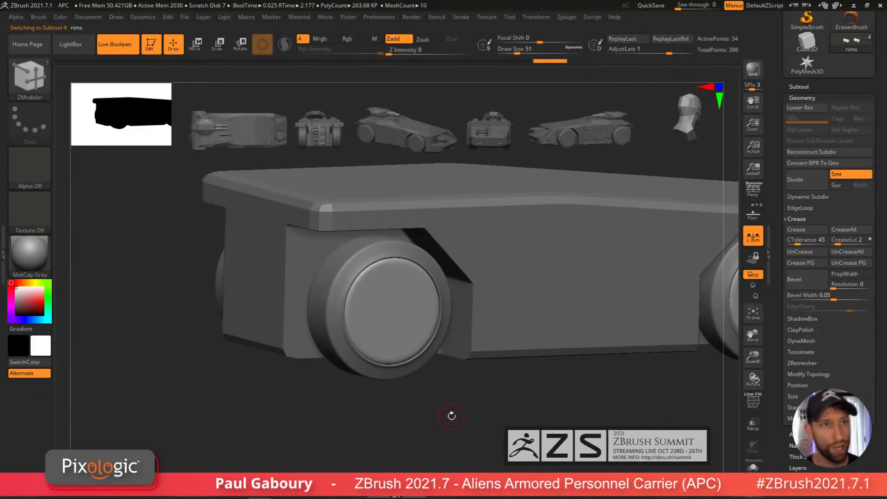
right_drag(454, 401, 432, 392)
key(shift+f)
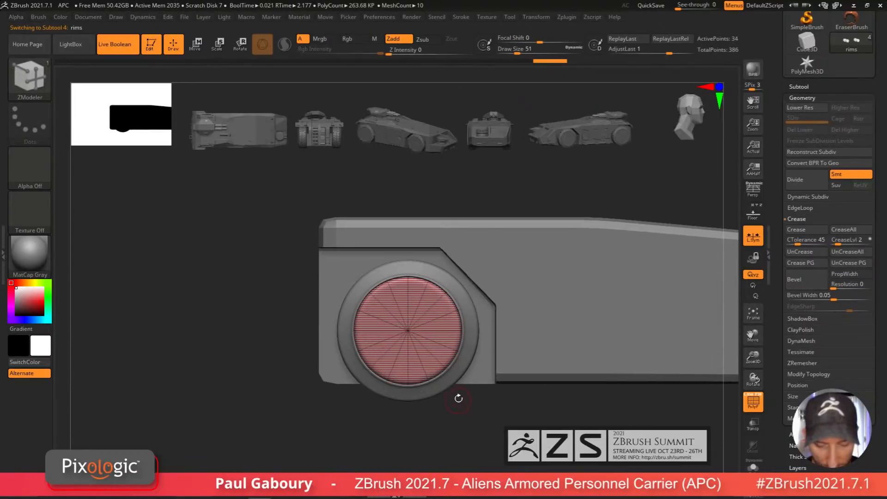
key(space)
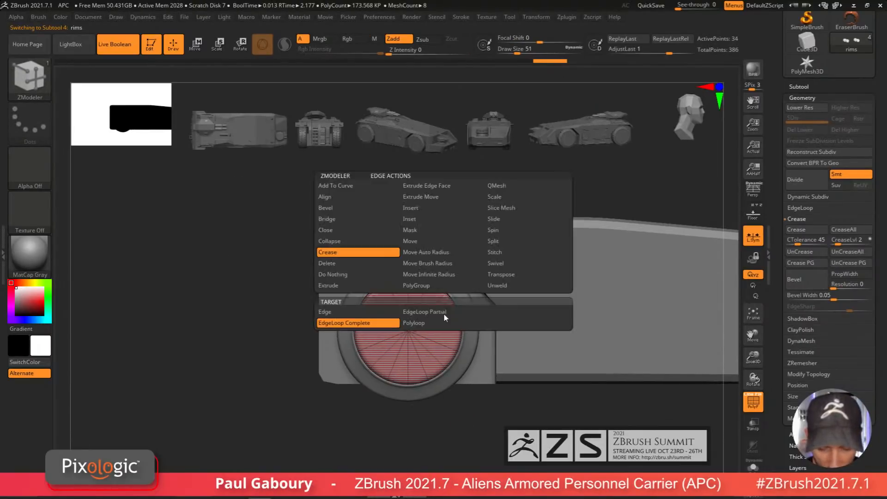
click(435, 209)
right_drag(436, 210, 437, 358)
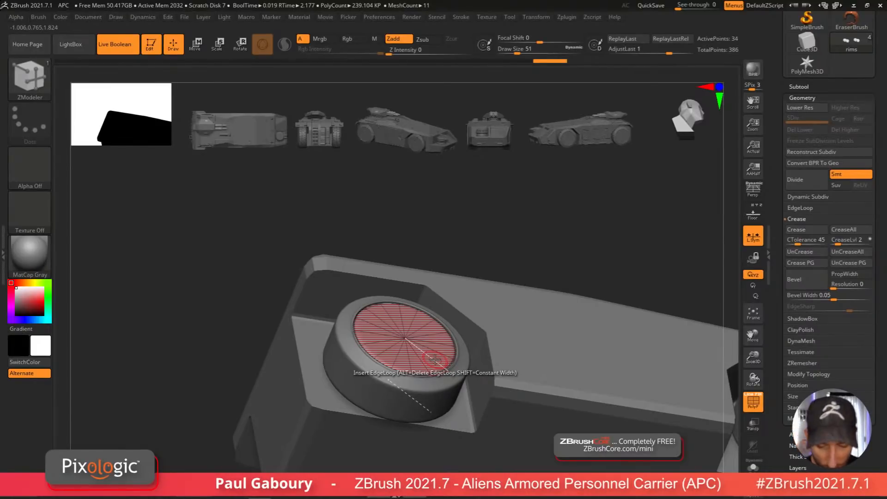
ctrl+right_drag(442, 363, 434, 353)
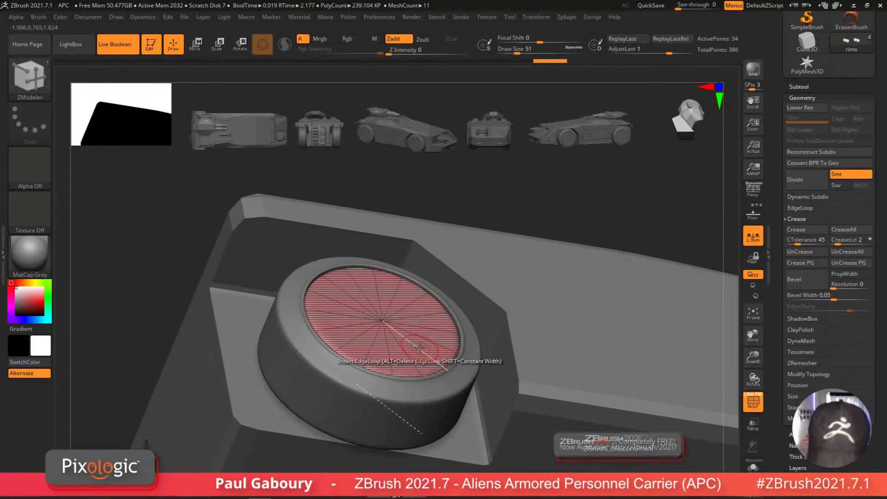
click(419, 347)
drag(445, 365, 447, 367)
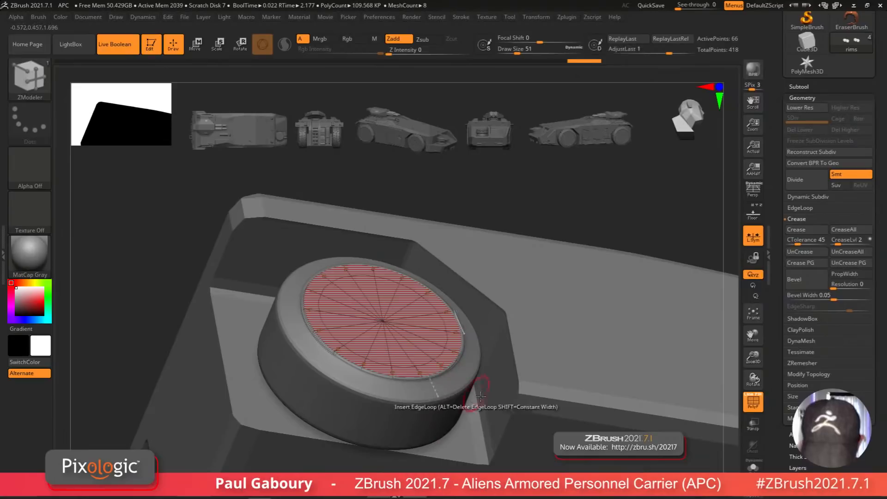
Step: Turn on the floor grid and view the hull and wheels from the side against the blueprint
key(shift+f)
ctrl+right_drag(503, 403, 449, 401)
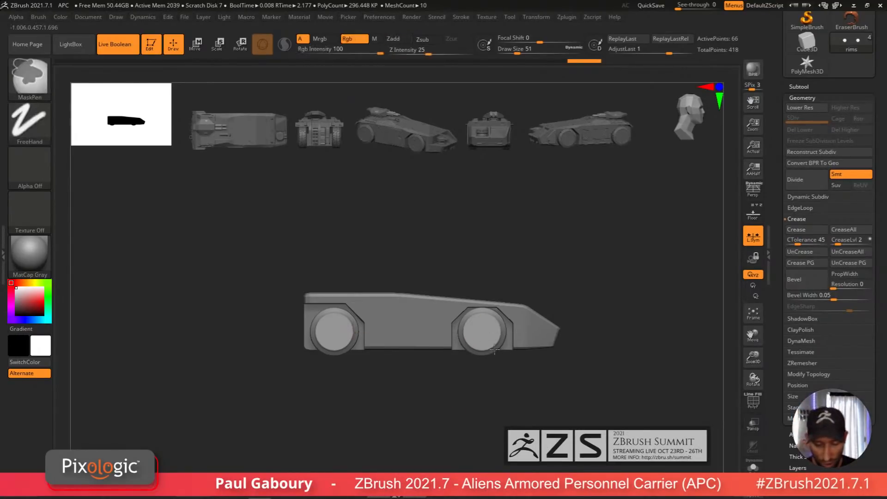
ctrl+right_drag(479, 341, 538, 387)
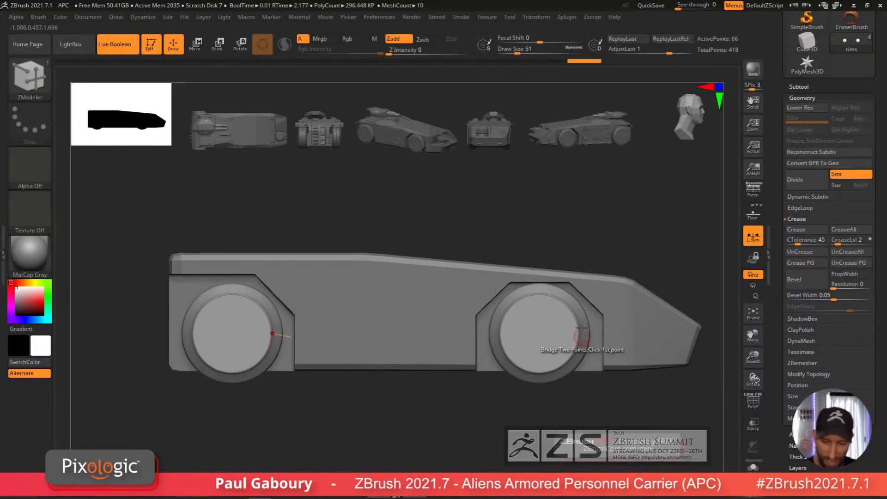
ctrl+right_drag(564, 277, 560, 325)
alt+right_drag(647, 300, 543, 301)
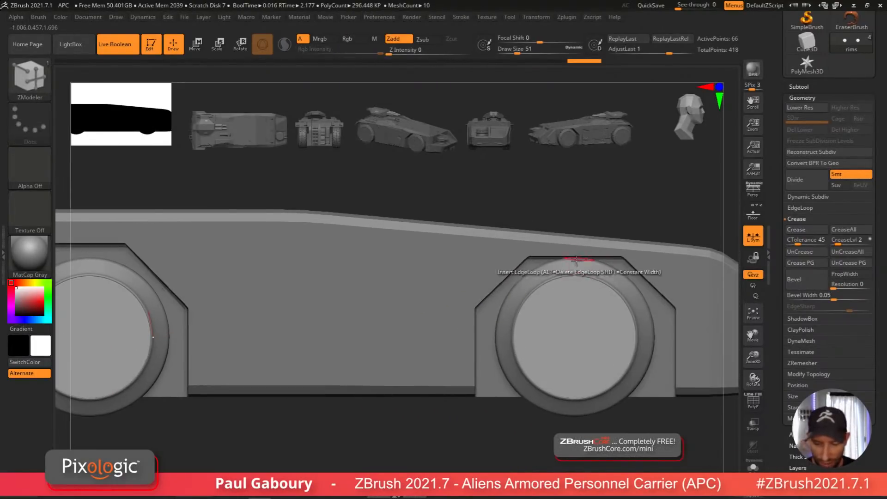
ctrl+right_drag(684, 354, 724, 237)
click(752, 214)
alt+right_drag(497, 408, 531, 425)
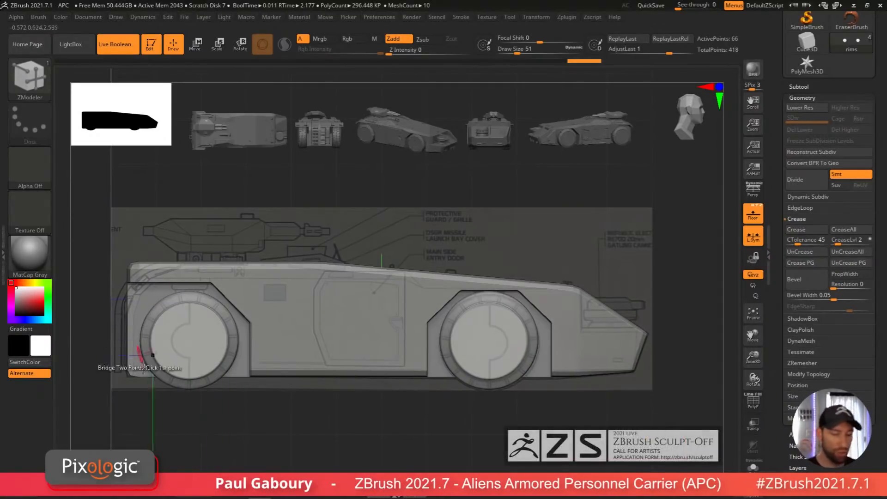
Step: Move the front wheel's tire and rim subtools slightly to line them up with the blueprint wheel
key(w)
alt+drag(450, 436, 552, 448)
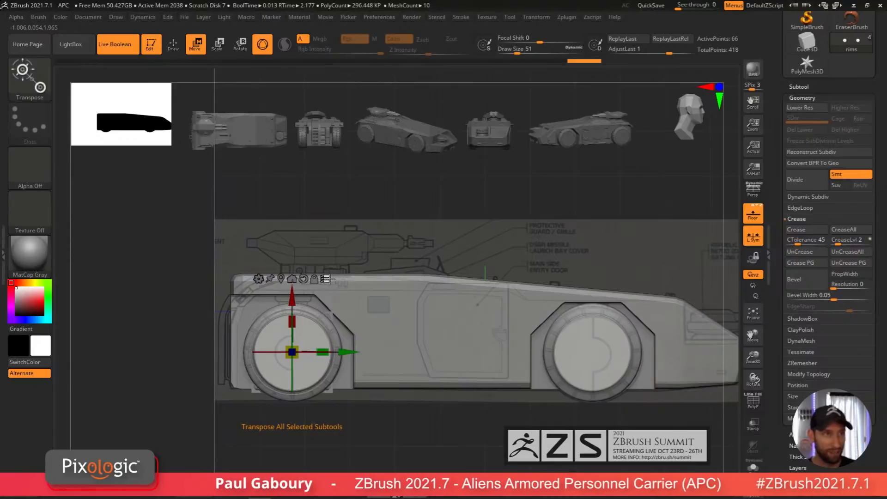
key(ctrl+shift)
mouse_move(427, 253)
ctrl+shift+mouse_down()
mouse_move(490, 472)
mouse_move(497, 468)
ctrl+shift+mouse_up()
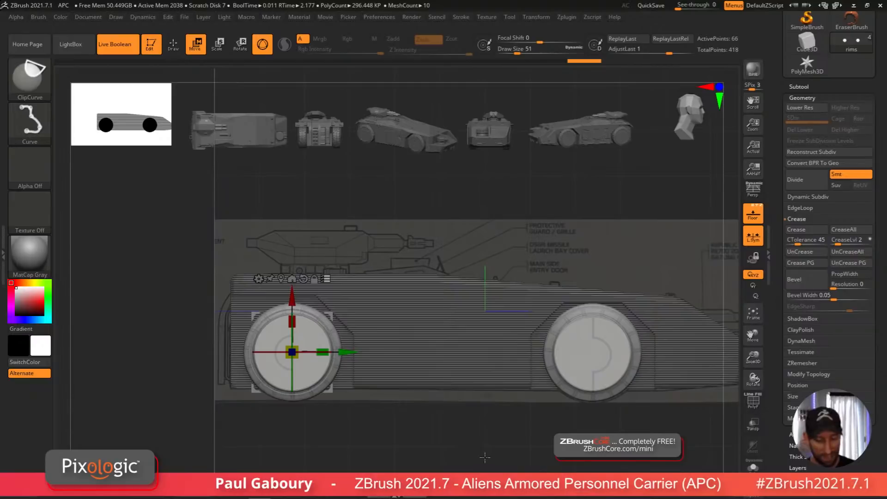
mouse_move(432, 356)
ctrl+shift+mouse_down()
mouse_move(378, 241)
mouse_move(347, 225)
ctrl+shift+mouse_up()
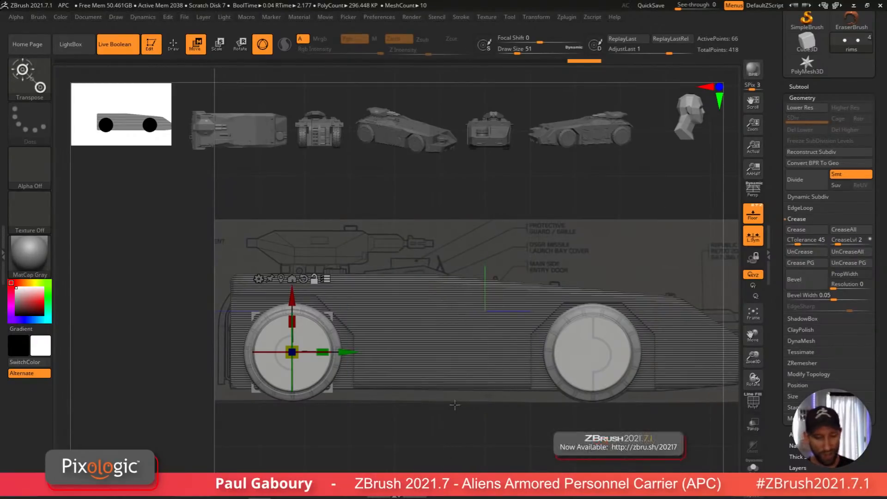
drag(292, 296, 293, 297)
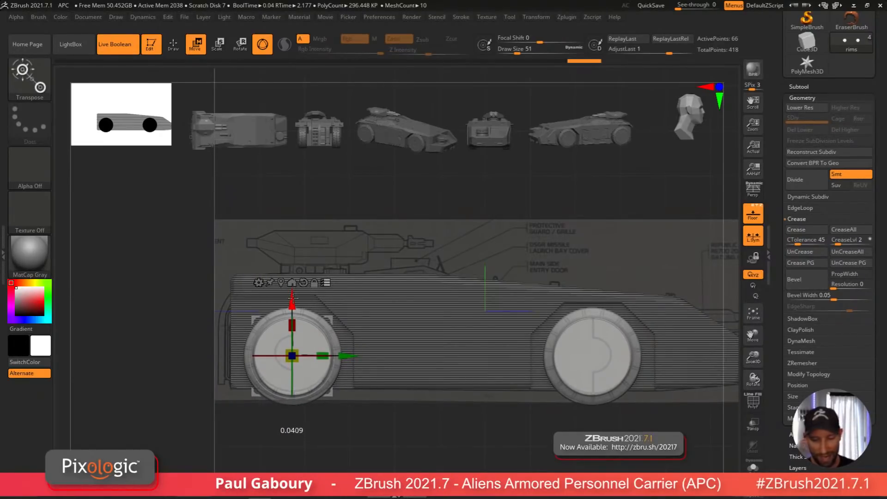
drag(292, 356, 297, 361)
drag(293, 297, 293, 299)
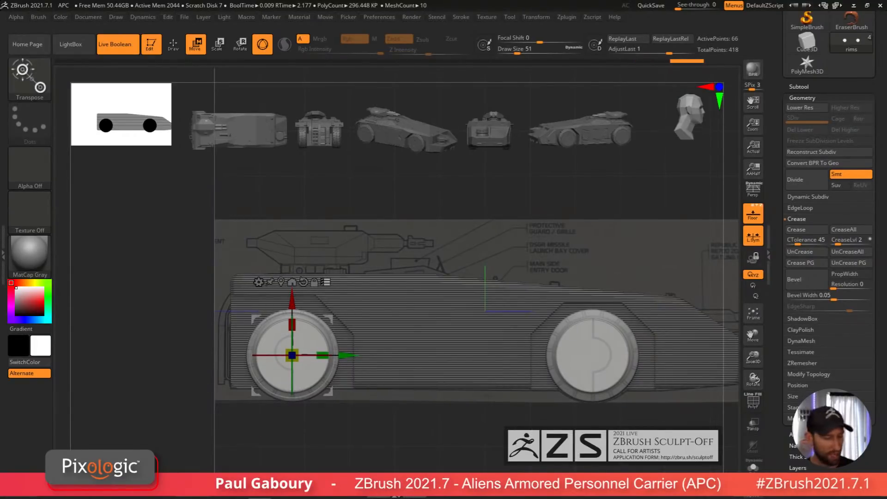
Step: Exit Transpose and turn off the floor grid to view the model on its own
click(325, 281)
key(q)
mouse_move(485, 418)
alt+mouse_down()
mouse_move(485, 432)
mouse_move(563, 423)
mouse_move(572, 408)
mouse_move(552, 366)
mouse_move(578, 378)
mouse_move(553, 383)
alt+mouse_up()
click(761, 221)
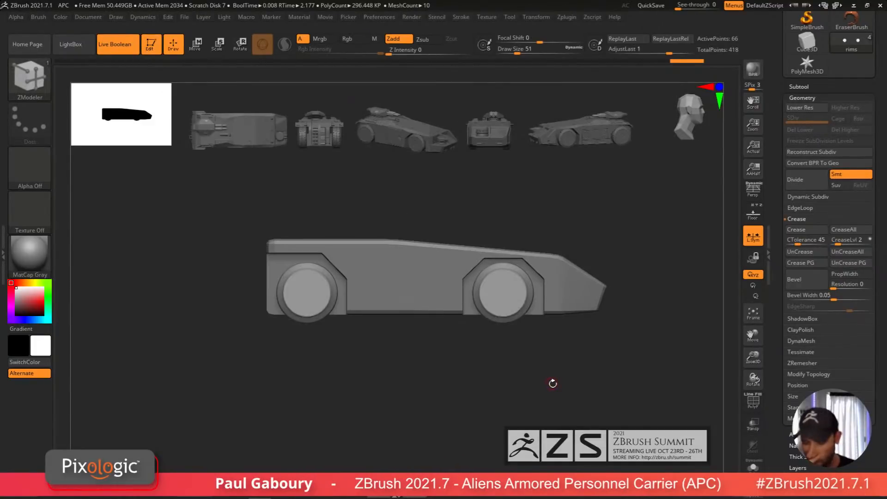
Step: Duplicate the tire subtool in the wheels folder and rename the copy treads
drag(881, 277, 881, 427)
shift+click(802, 238)
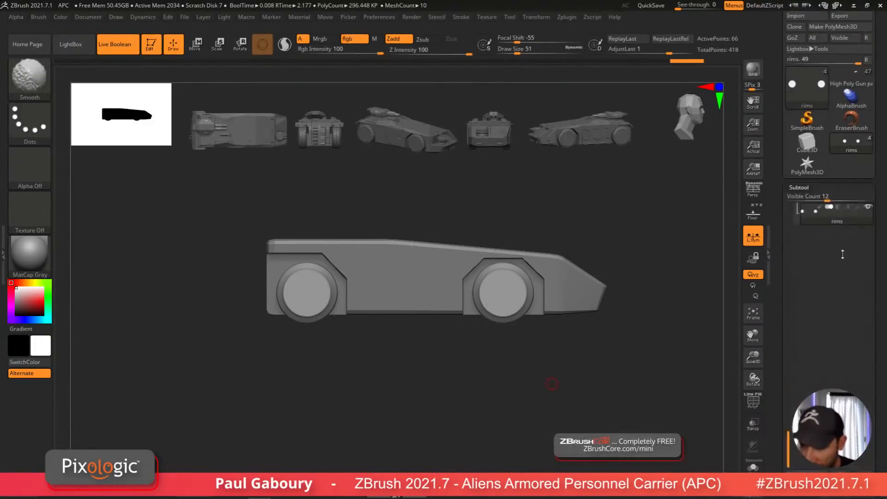
drag(883, 315, 879, 381)
drag(792, 350, 796, 196)
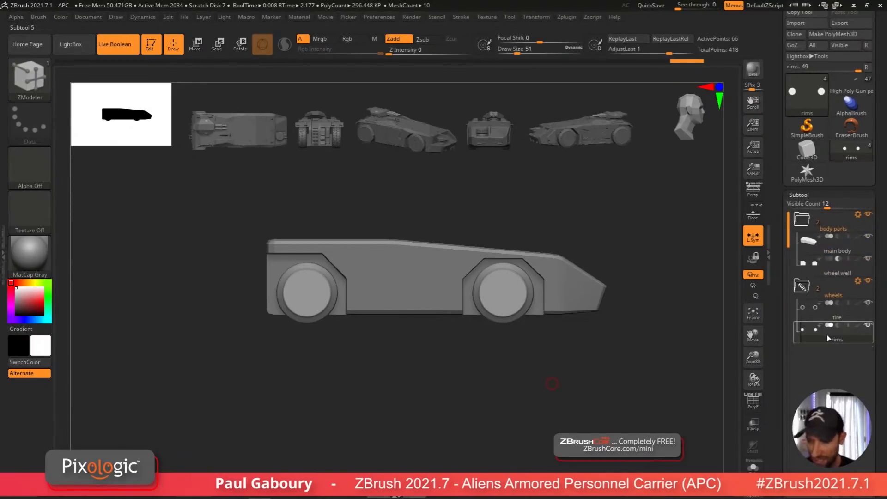
key(Up)
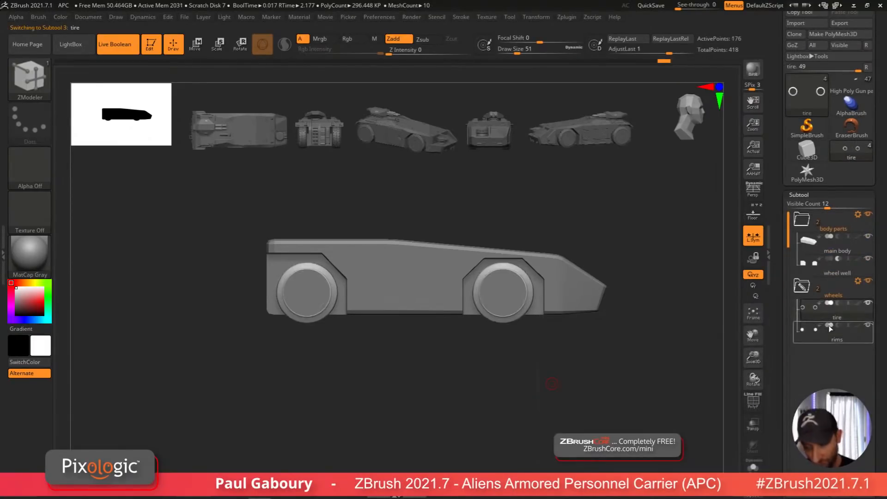
drag(878, 421, 873, 358)
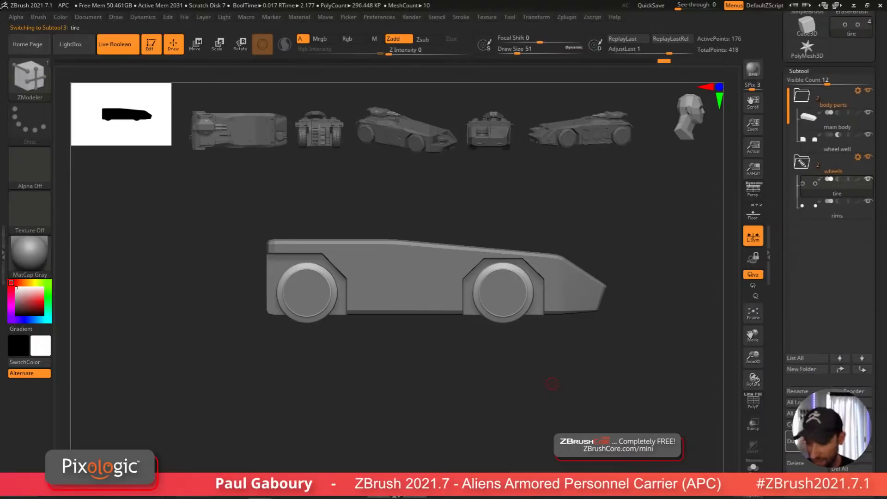
click(791, 441)
click(807, 392)
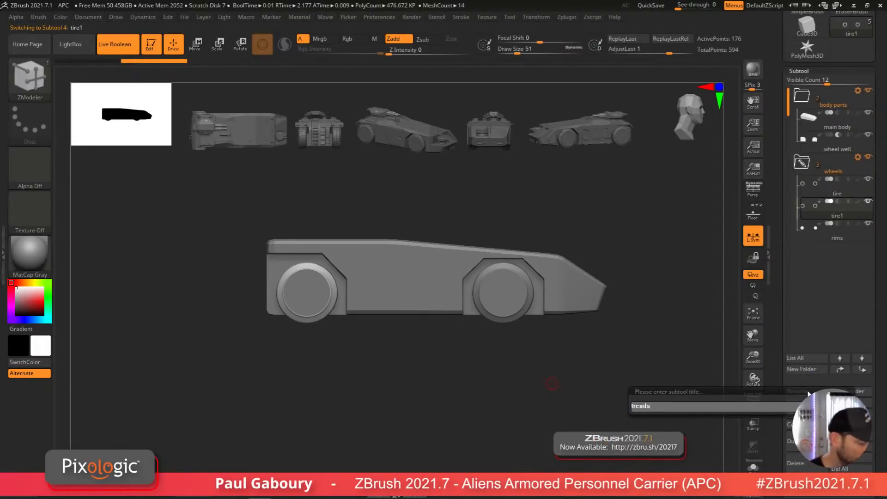
text(treads)
key(Return)
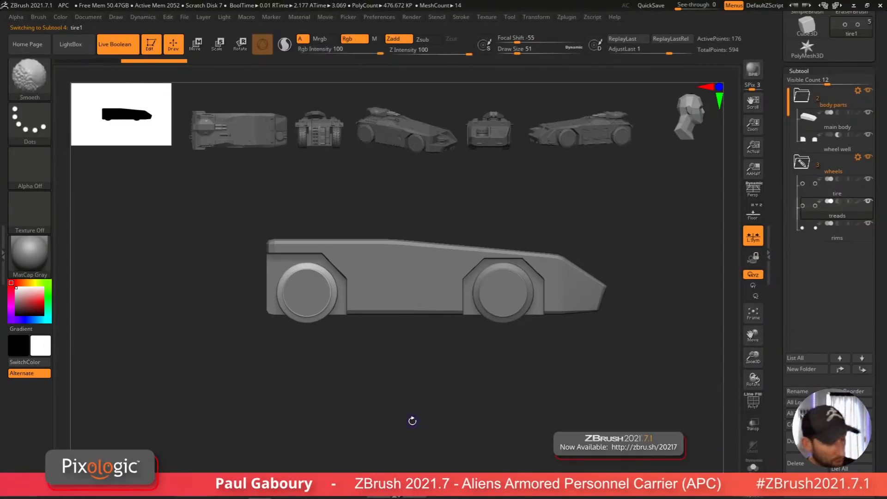
Step: Solo the treads subtool, isolate a single arrayed tread segment and delete the hidden polygons
key(shift+f)
mouse_move(306, 265)
alt+right_down()
mouse_move(408, 412)
mouse_move(407, 378)
alt+right_up()
key(w)
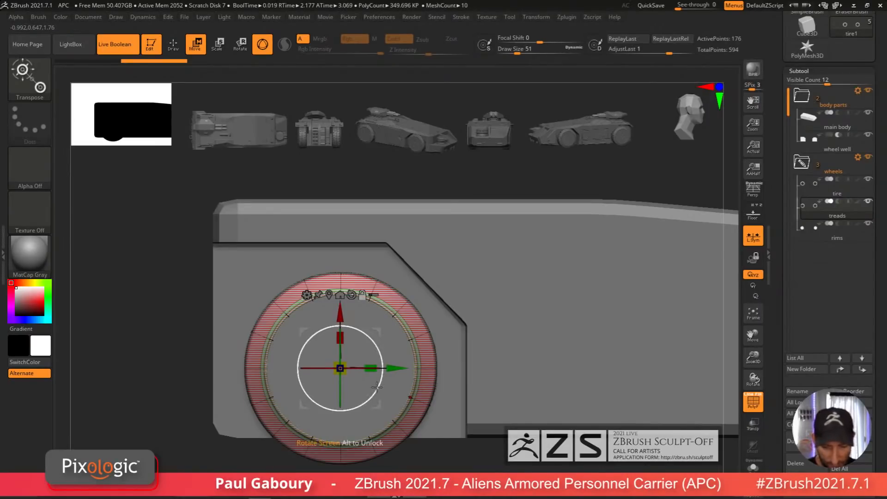
drag(377, 386, 382, 378)
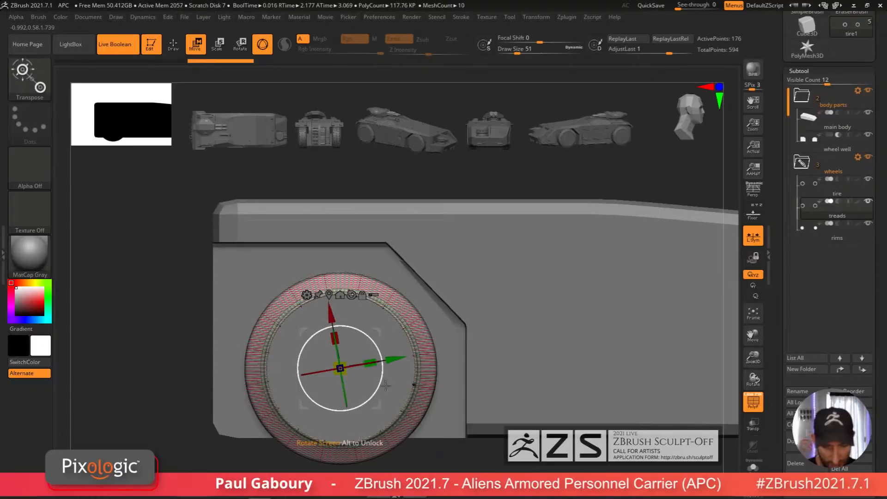
ctrl+right_drag(425, 445, 295, 229)
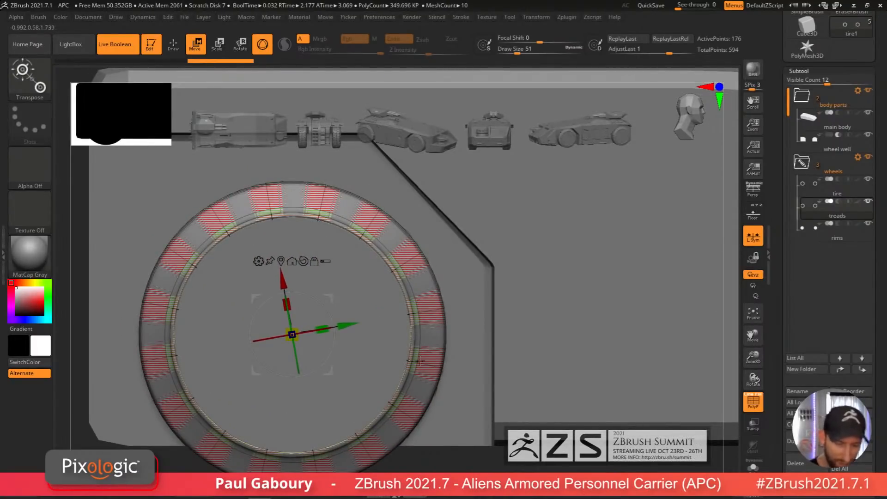
mouse_move(303, 239)
ctrl+right_down()
mouse_move(497, 391)
mouse_move(506, 418)
ctrl+right_up()
click(754, 466)
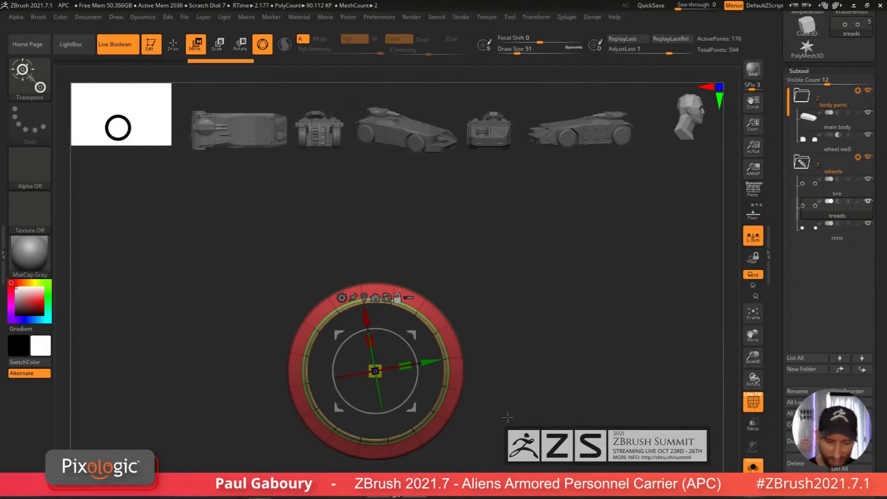
key(q)
mouse_move(356, 260)
ctrl+shift+mouse_down()
mouse_move(393, 326)
mouse_move(400, 322)
ctrl+shift+mouse_up()
mouse_move(513, 368)
right_down()
mouse_move(493, 390)
mouse_move(505, 339)
mouse_move(497, 409)
right_up()
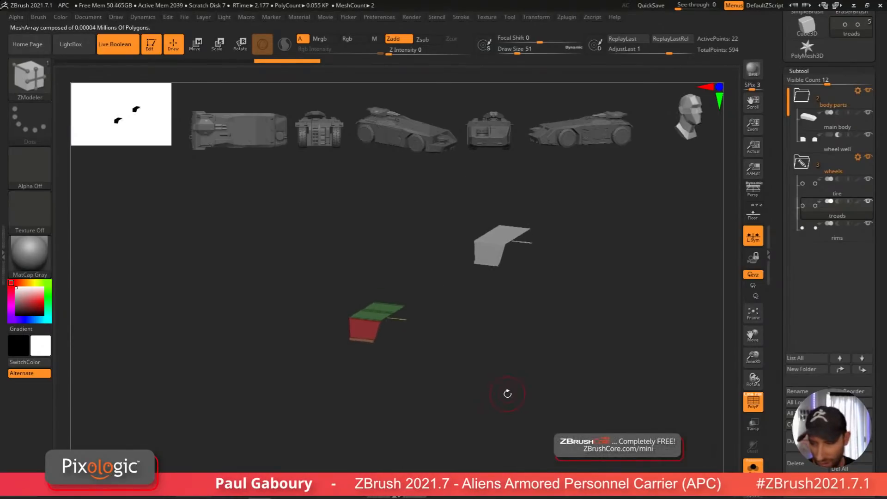
click(800, 71)
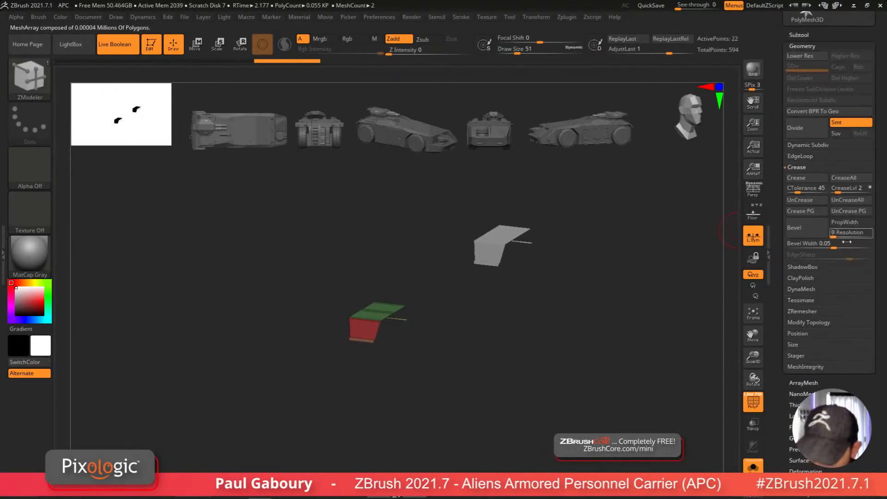
key(shift)
click(813, 367)
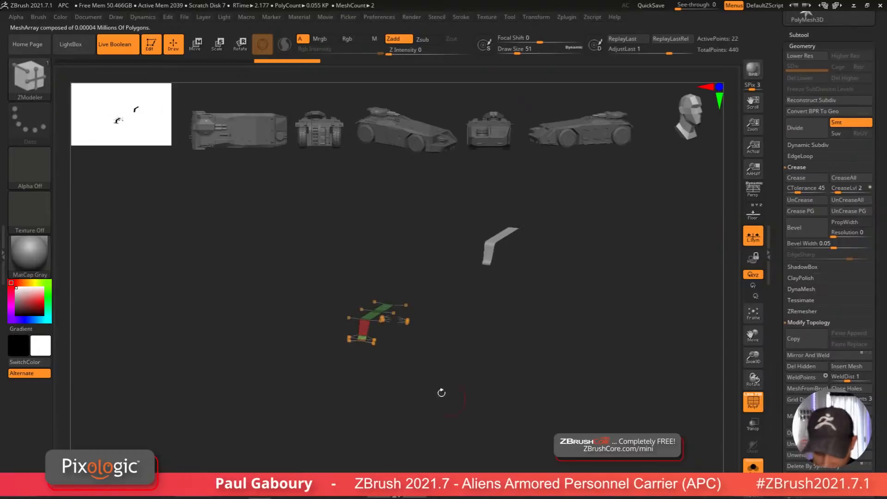
Step: Remove the unwanted polygons of the tread segment with the ZModeler Delete action
key(f)
key(shift+d)
key(shift+f)
shift+right_drag(427, 385, 432, 380)
alt+right_drag(433, 380, 437, 417)
key(shift+f)
key(b)
key(z)
key(m)
right_drag(429, 382, 429, 345)
key(space)
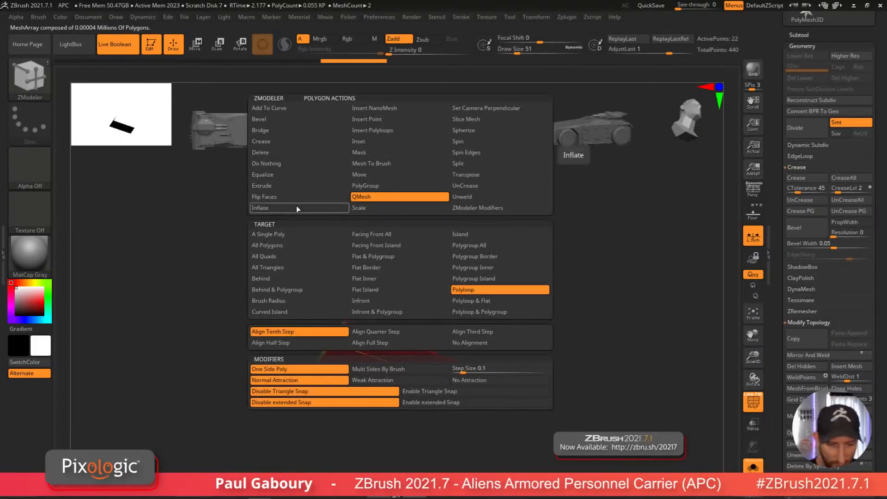
click(291, 152)
click(406, 368)
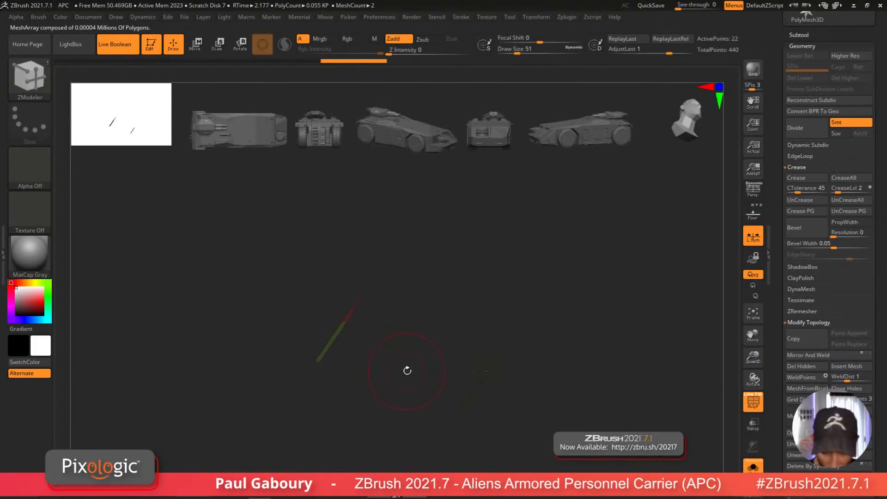
click(461, 379)
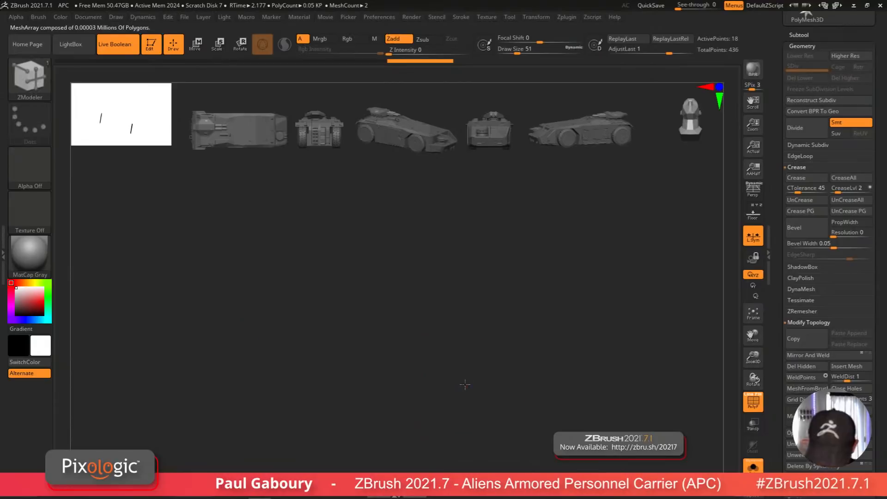
mouse_move(460, 380)
right_down()
mouse_move(439, 386)
mouse_move(495, 396)
mouse_move(493, 384)
right_up()
click(443, 390)
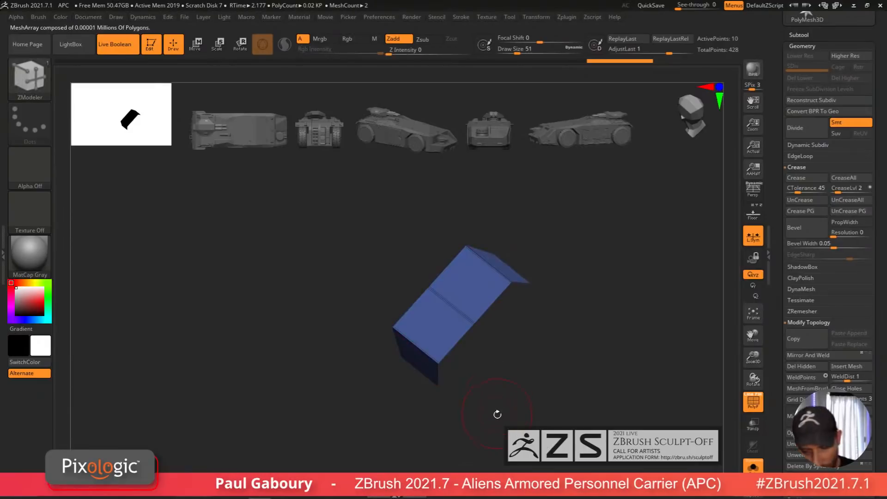
Step: Set the tread strip's Dynamic Subdiv thickness to 0.00927 and turn Post SubDiv off
mouse_move(497, 416)
right_down()
mouse_move(513, 378)
mouse_move(511, 385)
mouse_move(533, 366)
mouse_move(521, 414)
right_up()
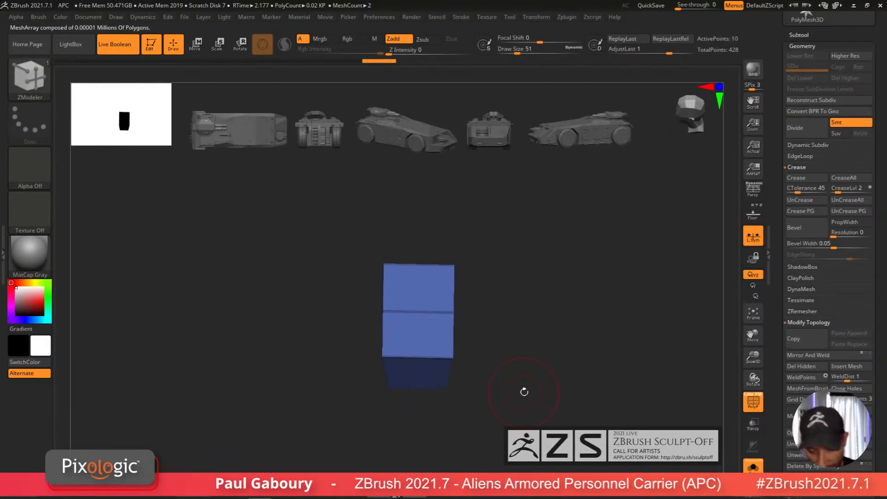
mouse_move(523, 391)
mouse_down()
mouse_move(491, 409)
mouse_move(495, 371)
mouse_move(484, 379)
mouse_up()
key(s)
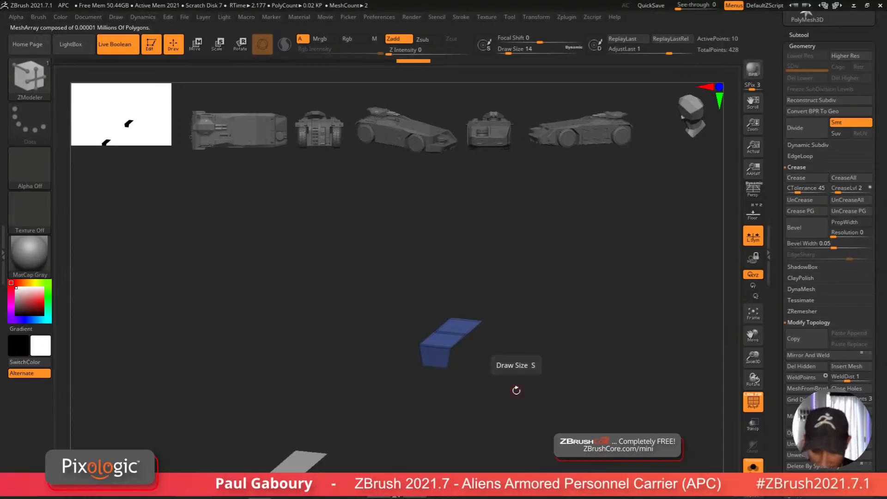
drag(576, 340, 525, 374)
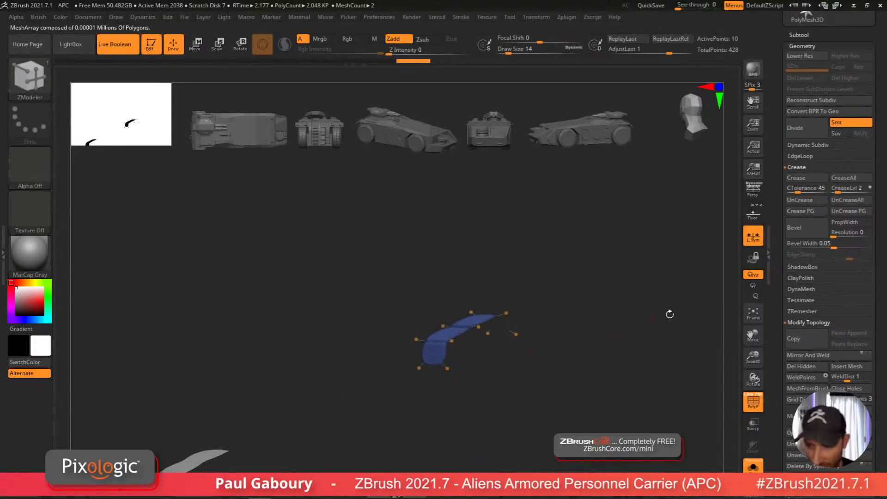
click(808, 145)
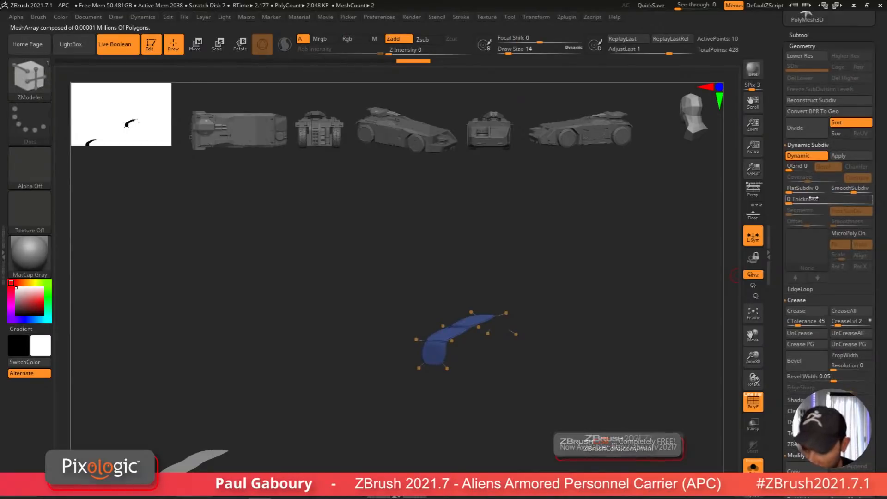
text(0.00025)
key(Return)
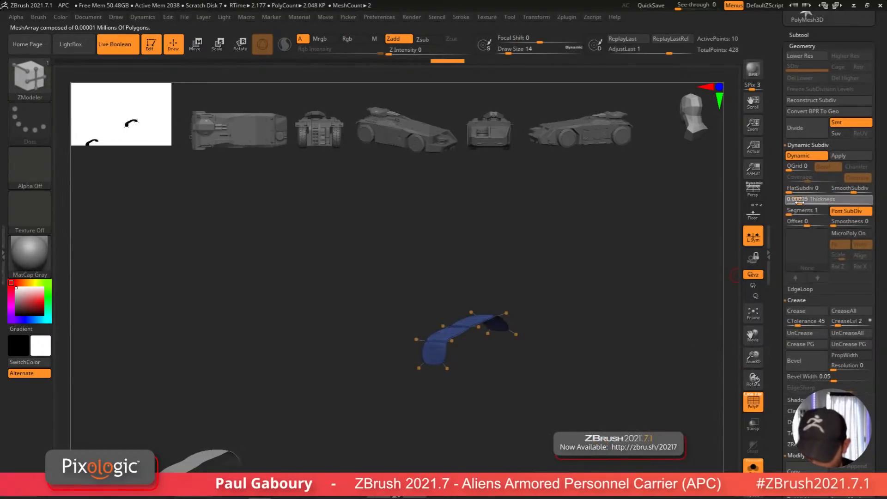
drag(799, 202, 814, 201)
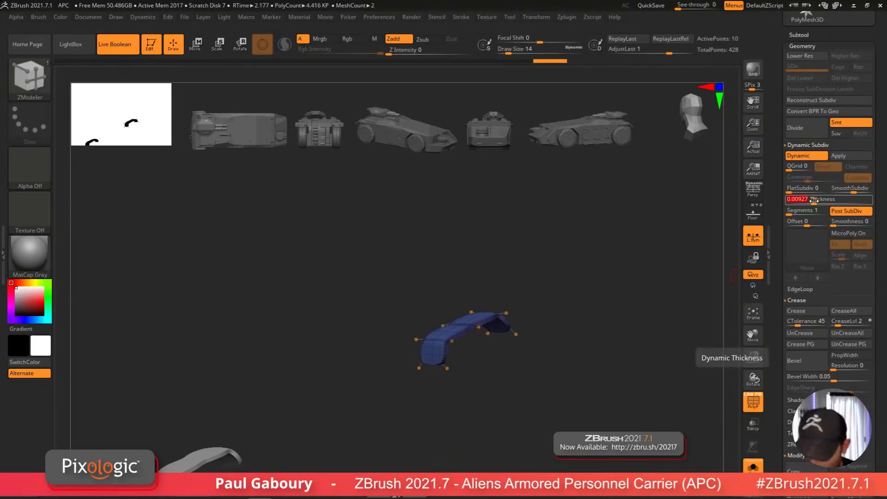
drag(574, 359, 600, 360)
click(854, 212)
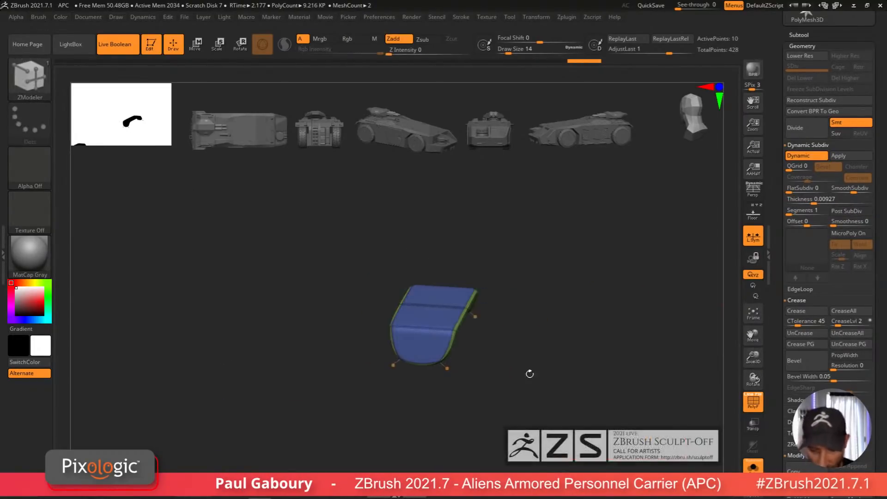
Step: Increase the tread's dynamic thickness to 0.02332 while checking it against the wheel
drag(528, 372, 497, 377)
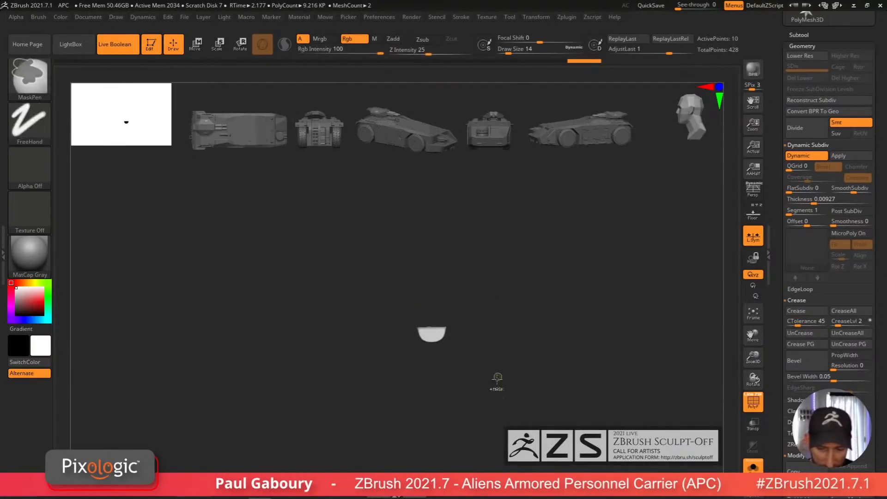
key(b)
key(z)
key(m)
key(f)
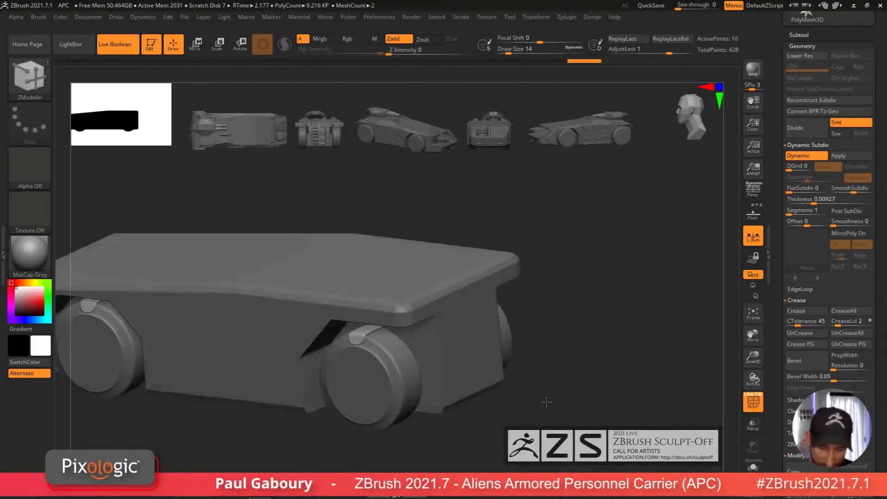
mouse_move(546, 402)
mouse_down()
mouse_move(539, 412)
mouse_move(541, 386)
mouse_up()
ctrl+right_drag(541, 386, 693, 266)
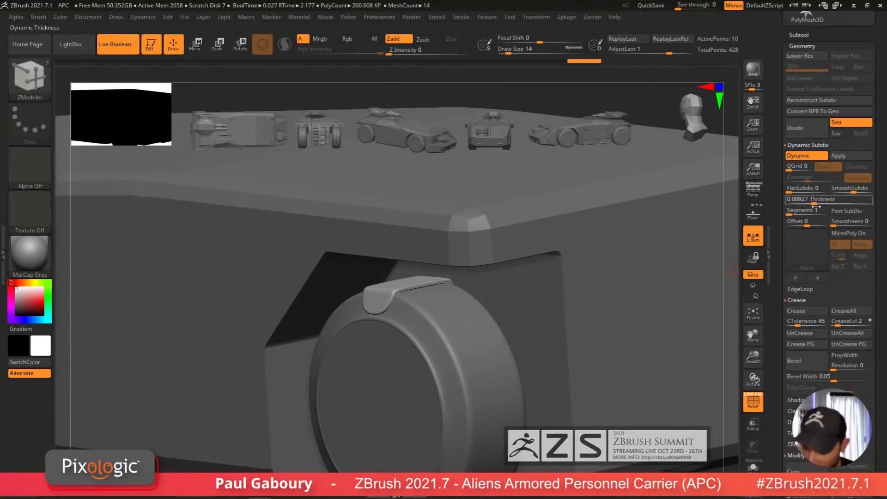
drag(815, 202, 819, 202)
mouse_move(564, 382)
shift+right_down()
mouse_move(451, 387)
mouse_move(504, 380)
mouse_move(566, 353)
mouse_move(518, 356)
mouse_move(536, 364)
mouse_move(455, 355)
mouse_move(416, 401)
shift+right_up()
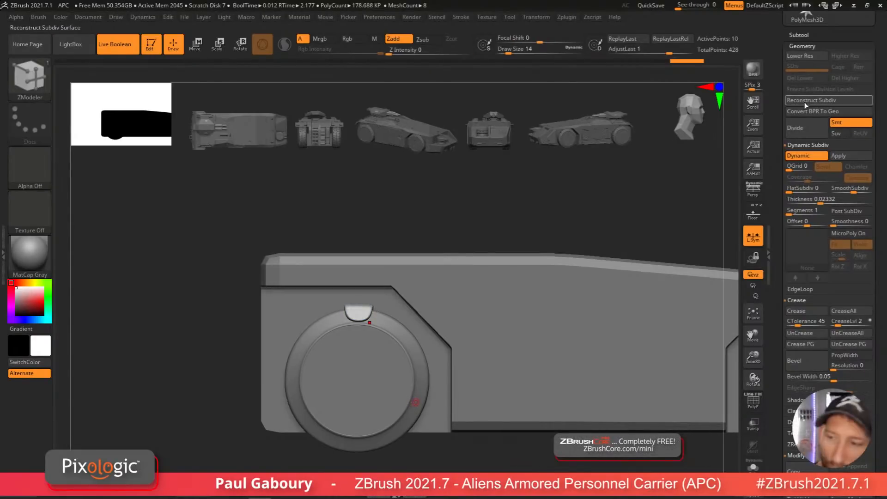
Step: Open ArrayMesh on the treads subtool and insert a new transform stage
click(807, 47)
click(811, 29)
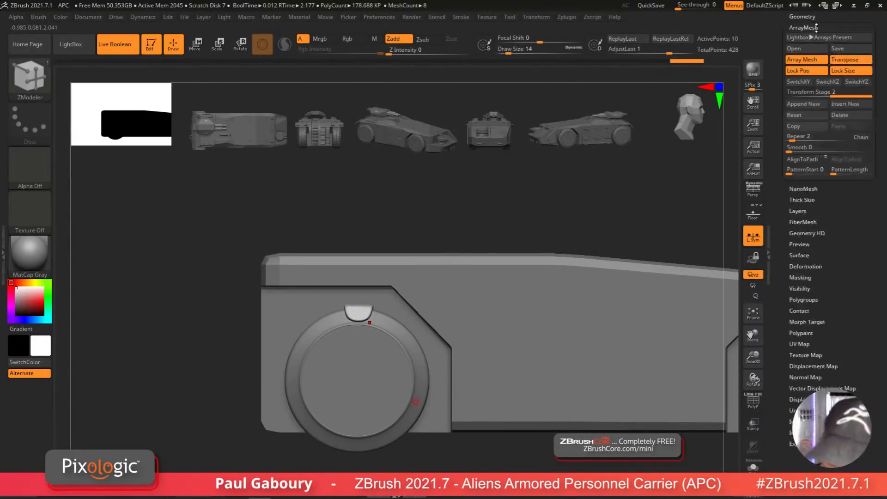
drag(877, 185, 882, 239)
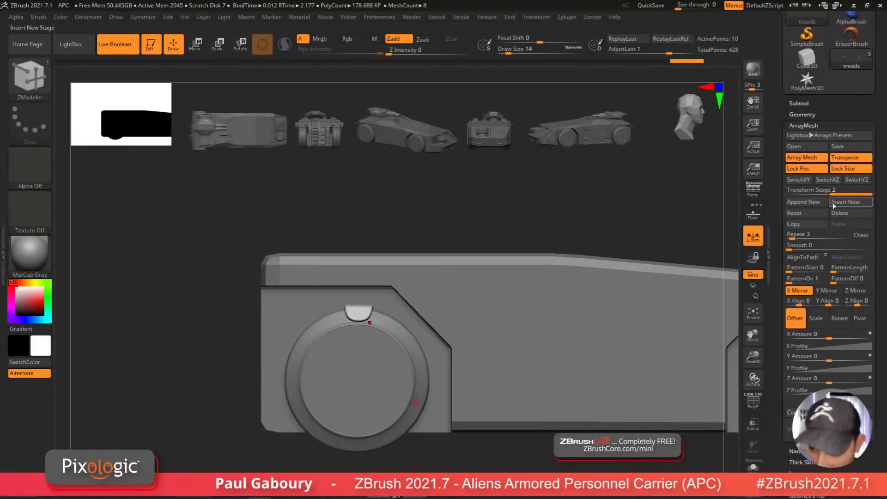
click(853, 204)
click(804, 194)
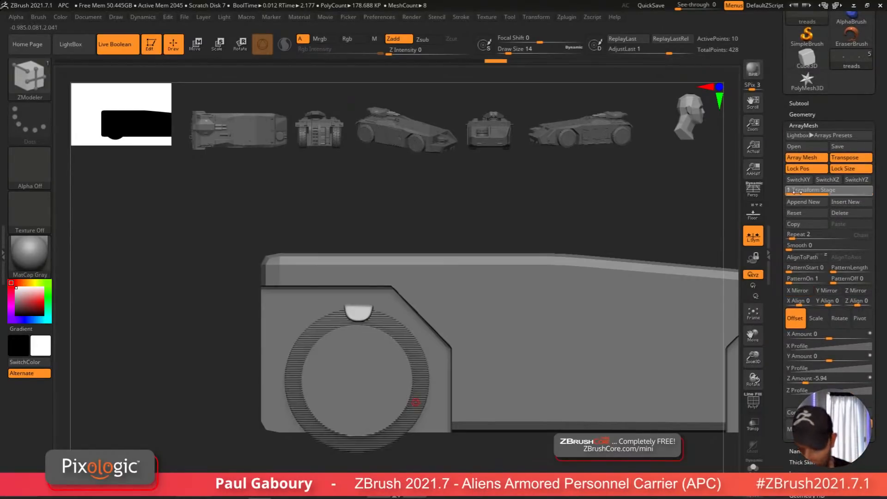
click(820, 190)
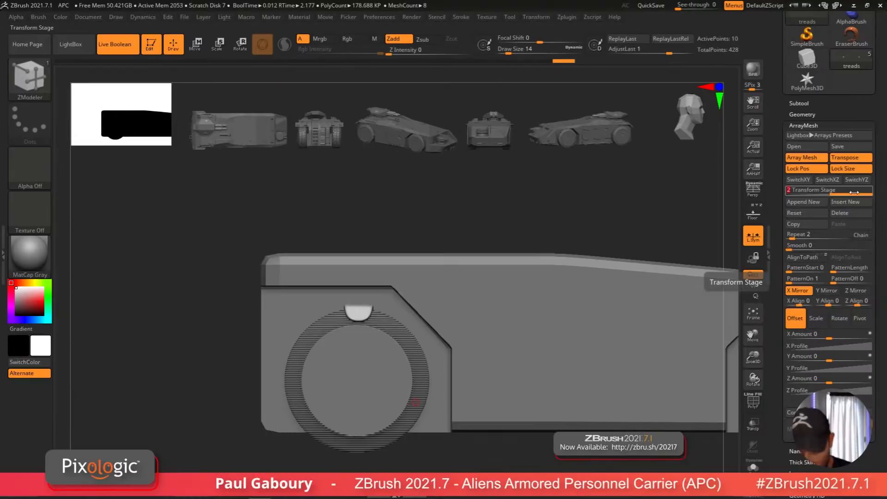
click(823, 190)
click(847, 192)
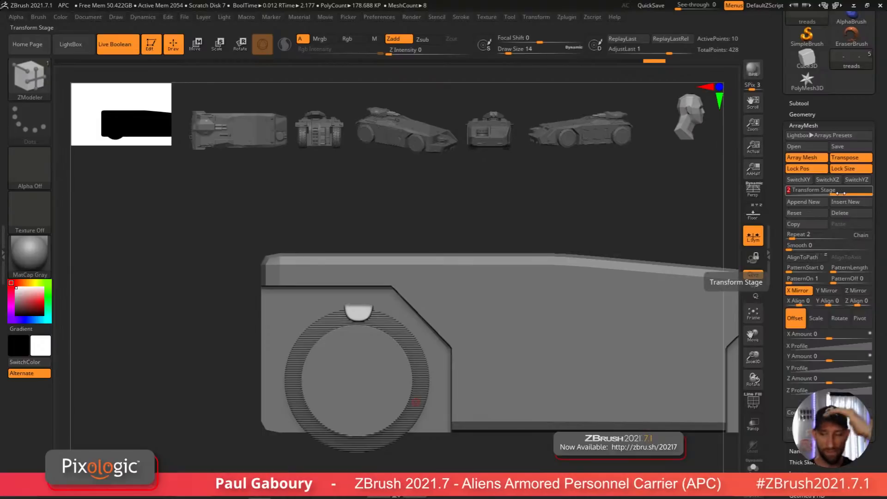
click(795, 193)
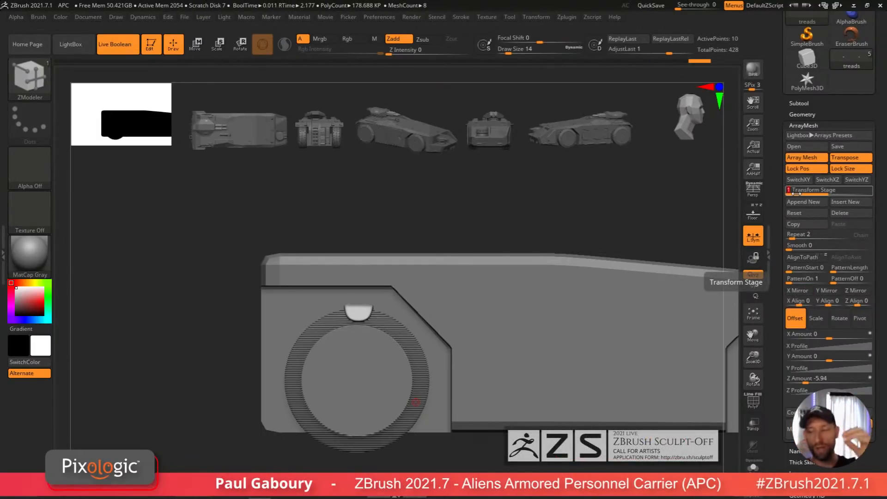
click(849, 203)
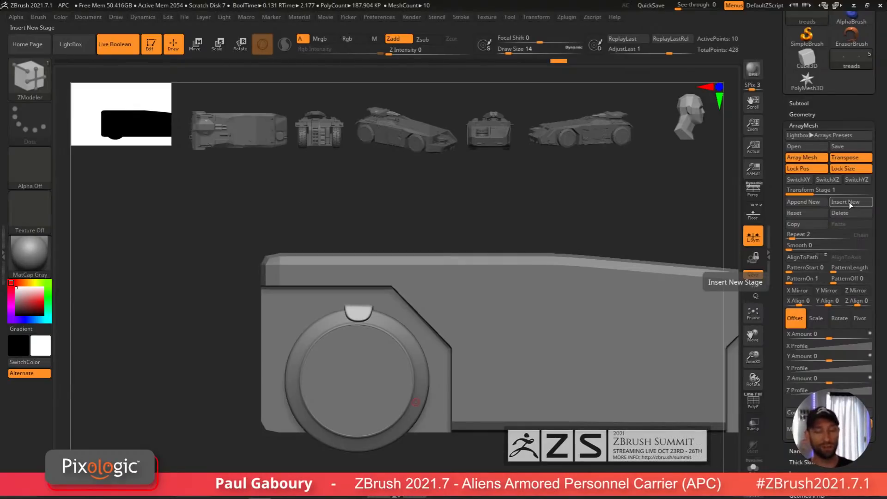
Step: Place the array's pivot at the front wheel's center with the transpose line
alt+drag(513, 460, 490, 418)
key(w)
key(y)
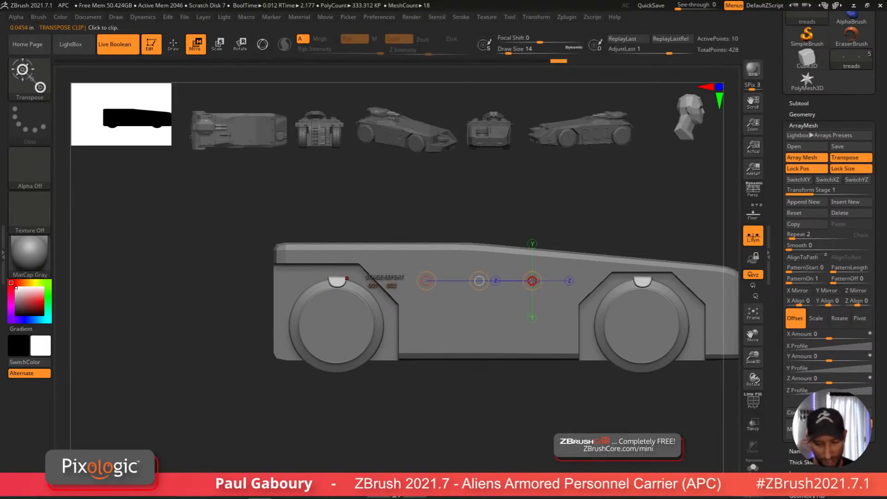
click(336, 325)
alt+drag(426, 408, 443, 418)
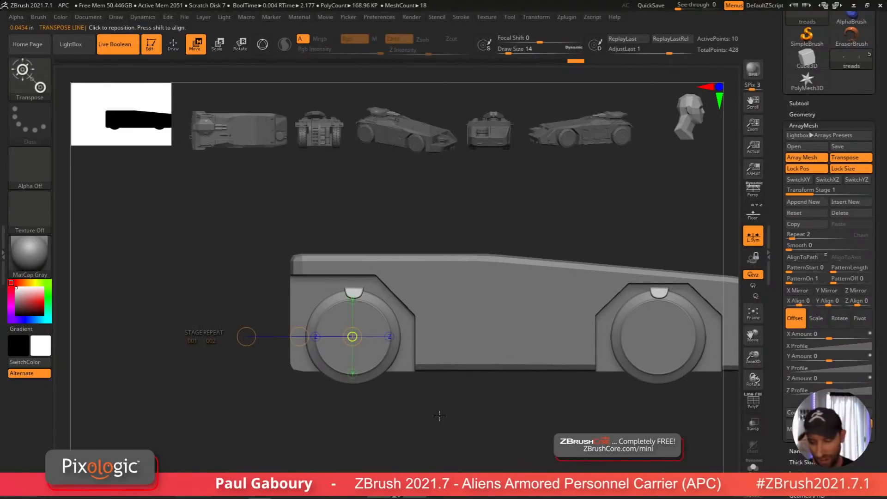
click(860, 319)
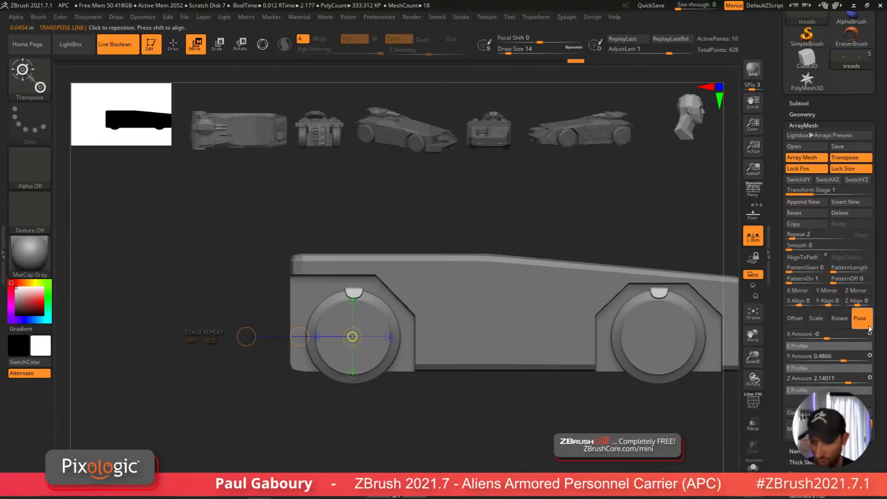
drag(829, 359, 846, 358)
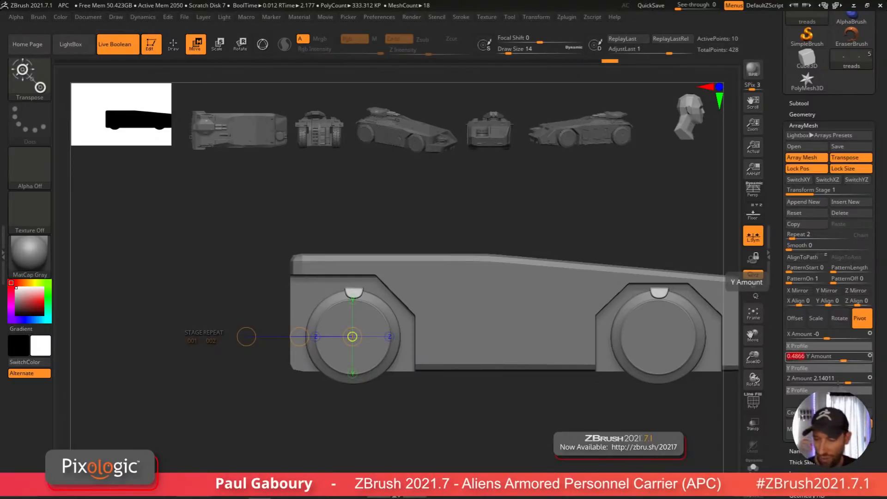
alt+drag(448, 402, 466, 423)
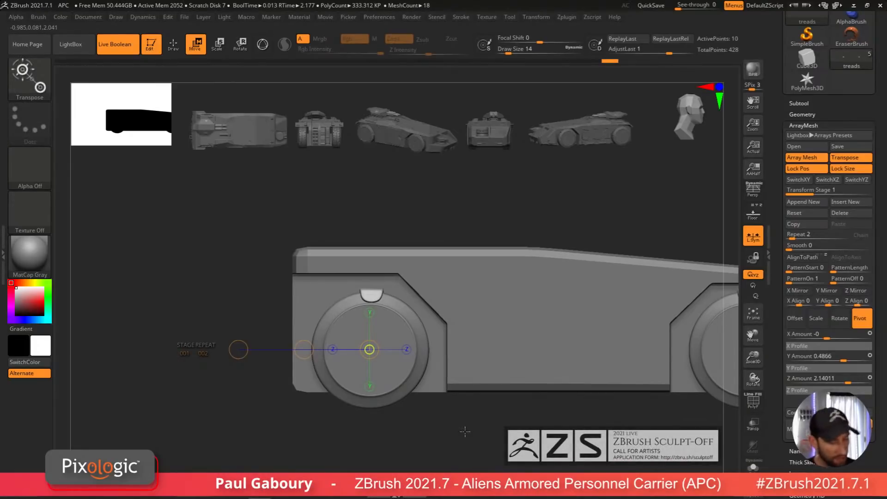
Step: Set the stage repeat to 18 and rotate the copies 360 degrees around the wheel's X axis
key(r)
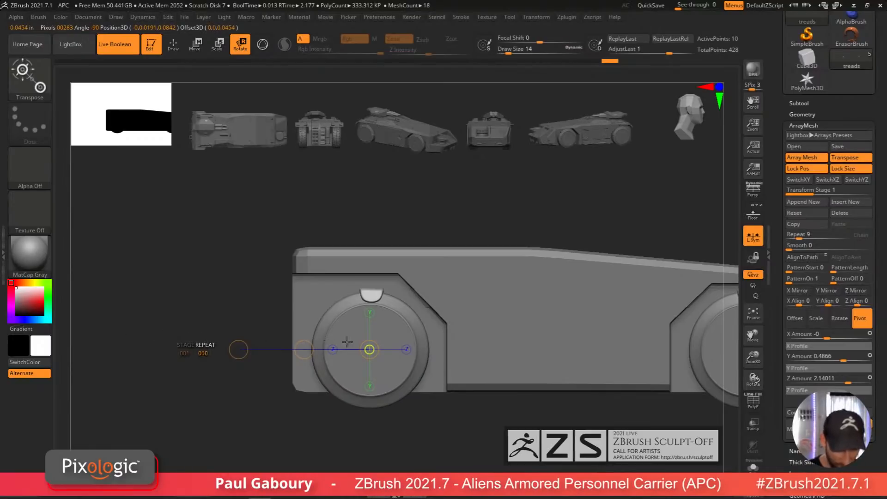
drag(445, 353, 458, 356)
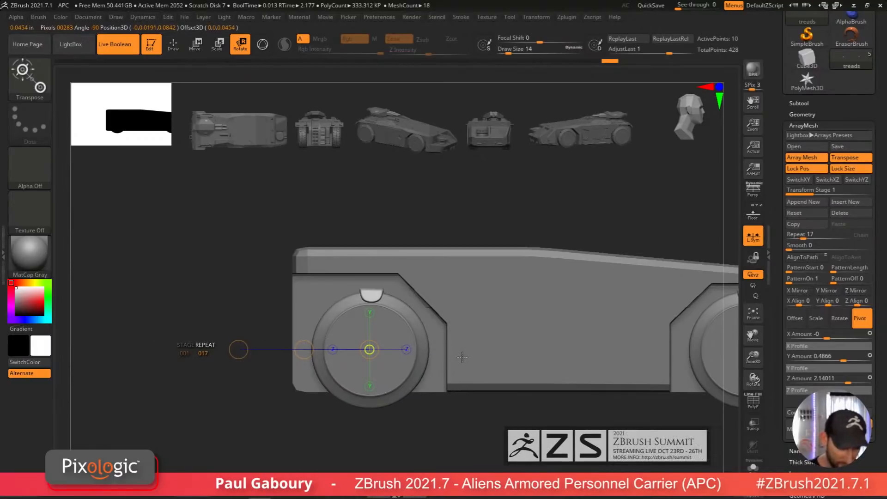
drag(238, 349, 404, 205)
drag(504, 219, 590, 286)
click(841, 319)
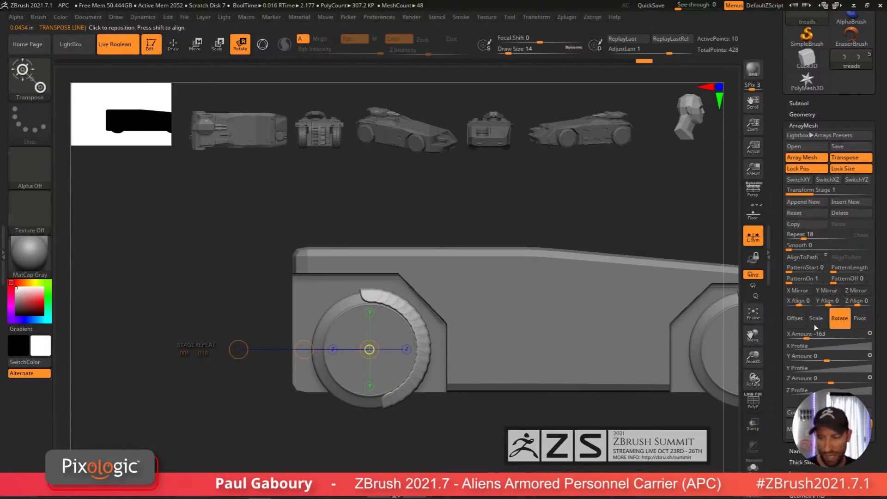
drag(816, 333, 852, 338)
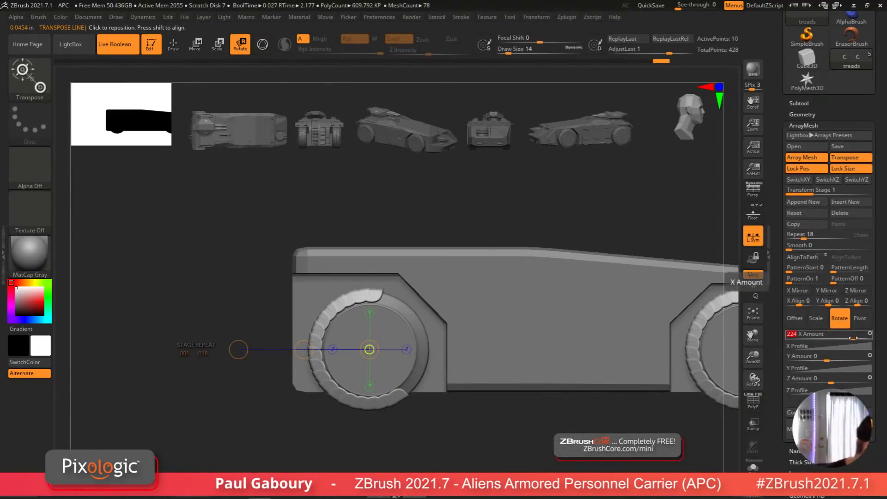
key(Return)
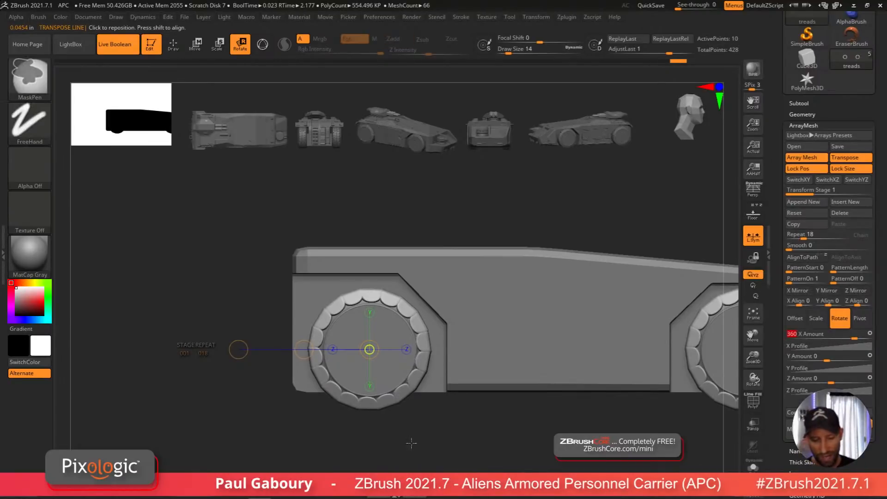
Step: Reduce the stage repeat to 15 tread segments around the wheel
drag(406, 451, 417, 454)
mouse_move(417, 454)
right_down()
mouse_move(408, 441)
mouse_move(388, 443)
mouse_move(406, 436)
right_up()
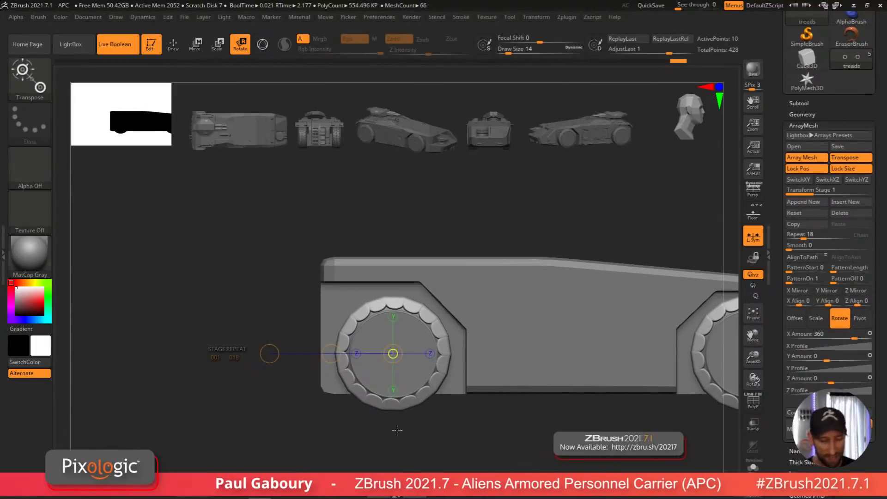
drag(232, 352, 180, 340)
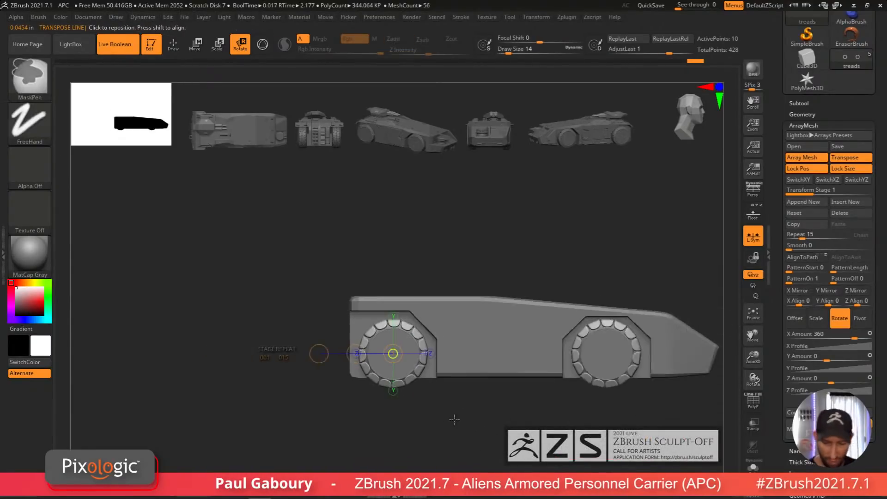
drag(454, 419, 468, 432)
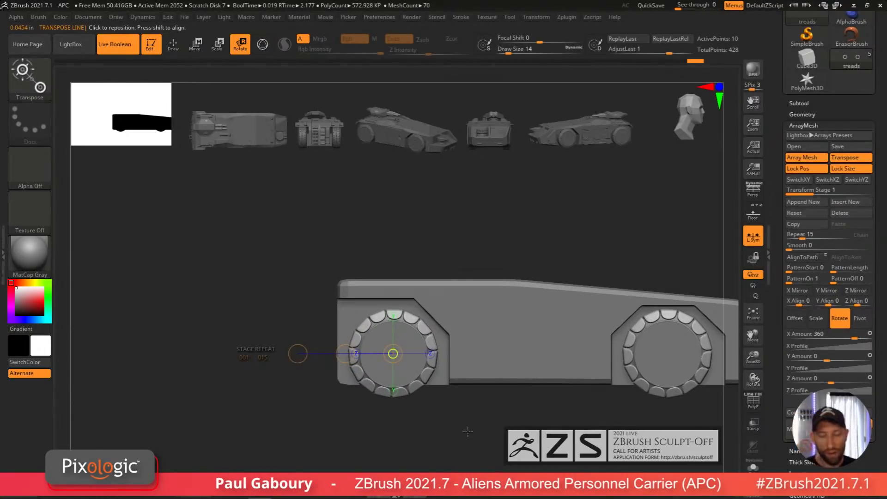
alt+drag(510, 424, 478, 416)
key(shift+f)
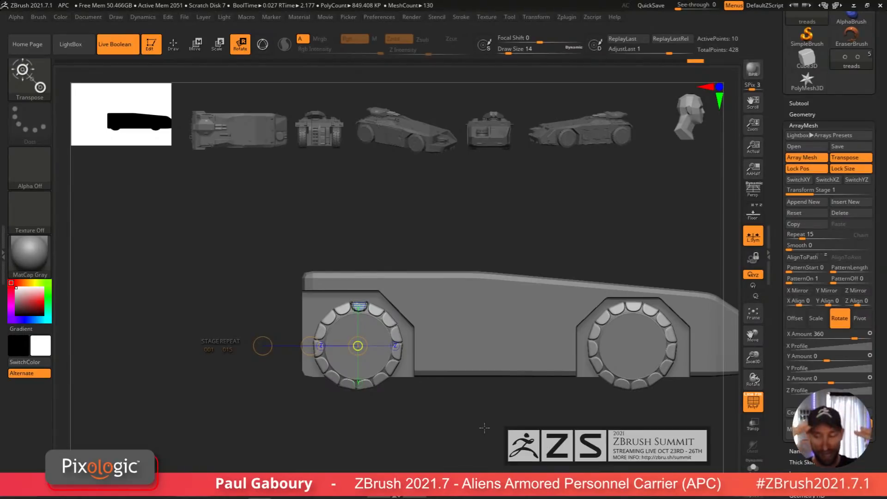
Step: Turn off dynamic subdivision on the arrayed tread ring and solo the treads subtool
click(810, 114)
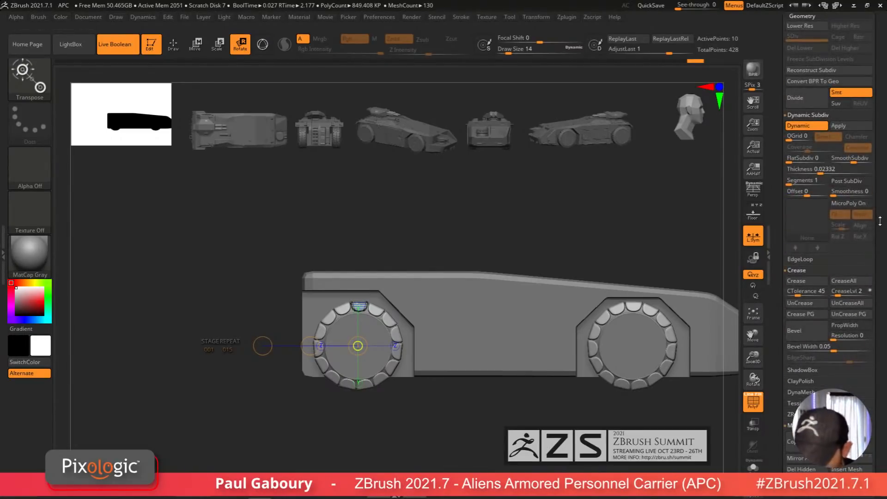
drag(881, 220, 881, 286)
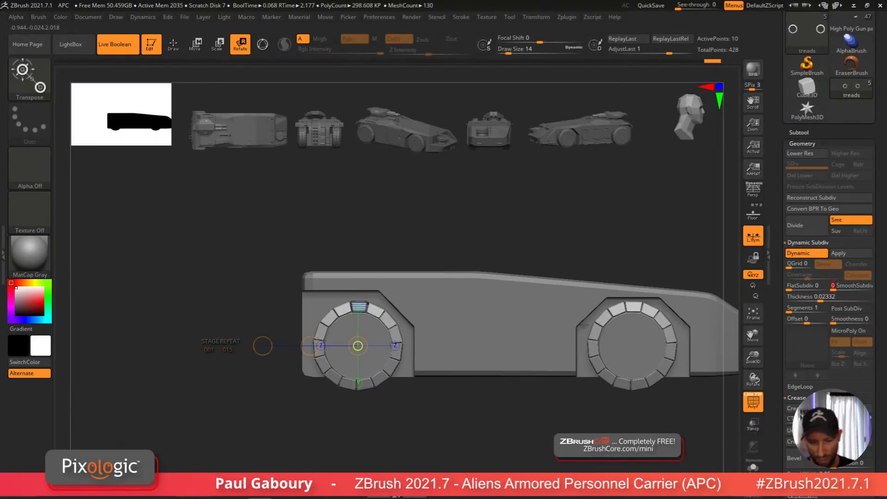
mouse_move(459, 393)
mouse_down()
mouse_move(466, 439)
mouse_move(497, 430)
mouse_move(470, 439)
mouse_up()
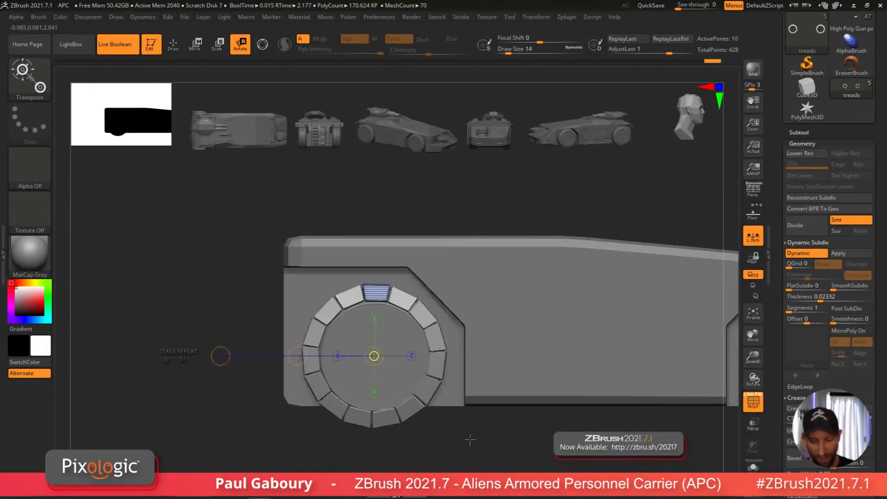
drag(605, 435, 554, 429)
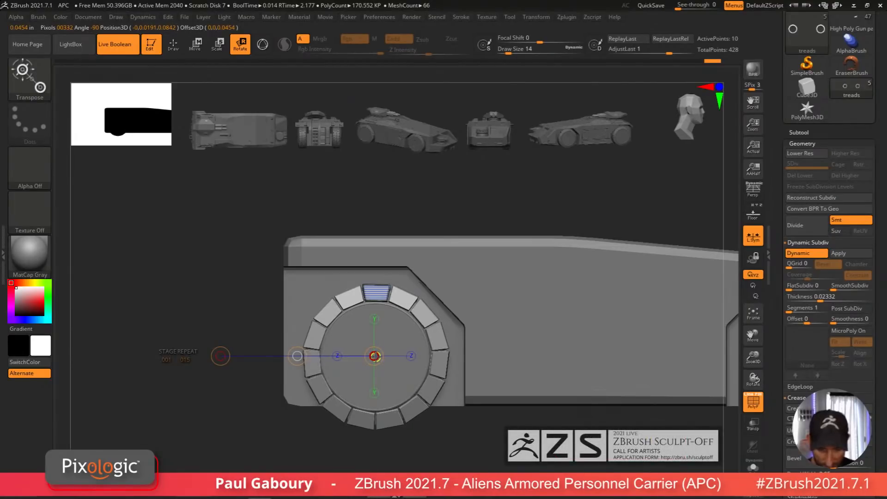
drag(375, 356, 375, 357)
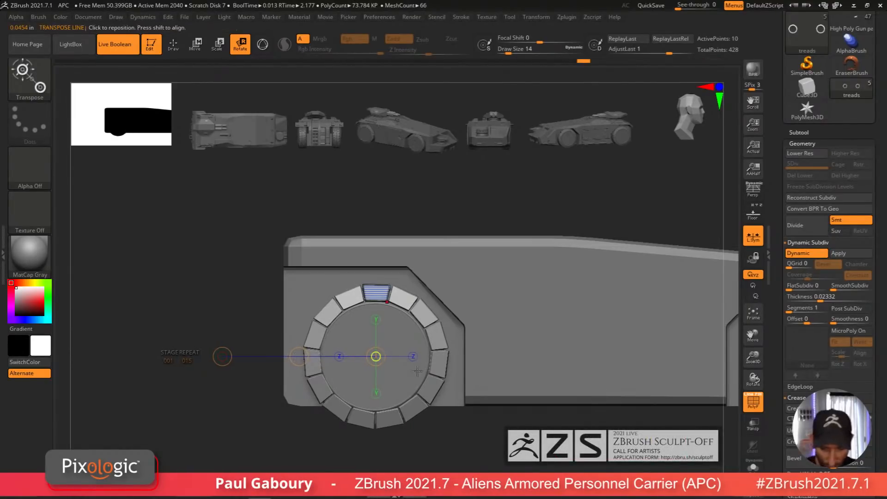
mouse_move(422, 441)
ctrl+right_down()
mouse_move(514, 416)
mouse_move(506, 439)
ctrl+right_up()
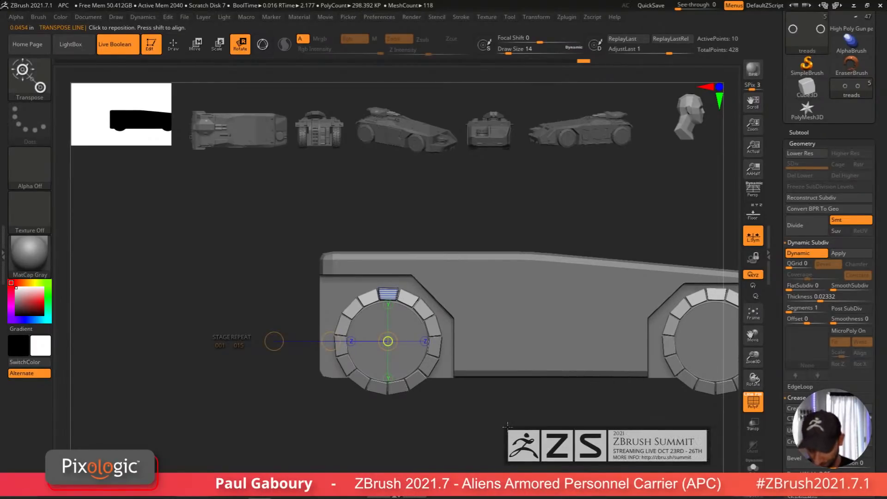
click(851, 256)
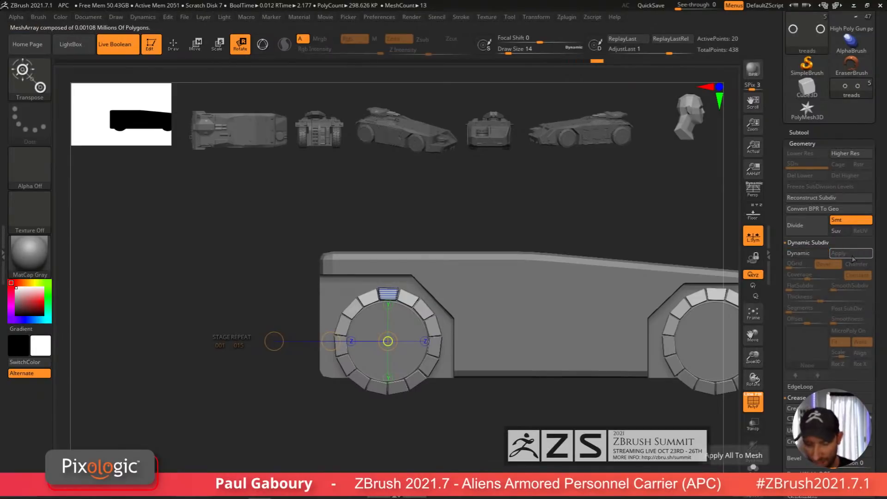
click(753, 467)
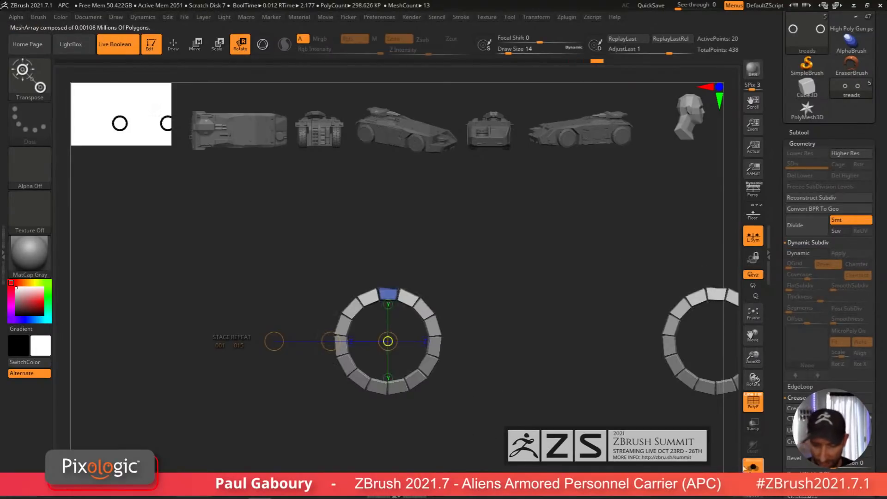
Step: Crease the tread block's side edges with the ZModeler Crease action on single edges
key(q)
mouse_move(497, 443)
right_down()
mouse_move(466, 370)
mouse_move(461, 413)
mouse_move(455, 358)
right_up()
ctrl+right_drag(401, 309, 444, 362)
right_drag(443, 362, 403, 326)
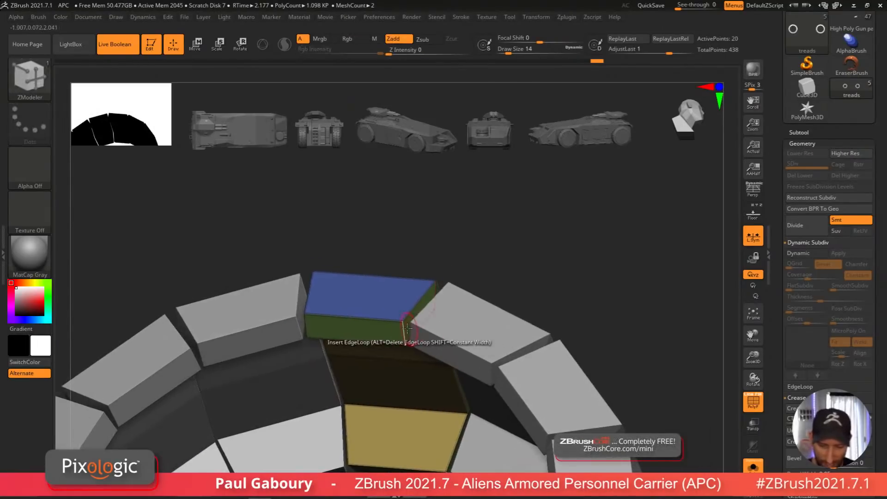
key(space)
click(309, 257)
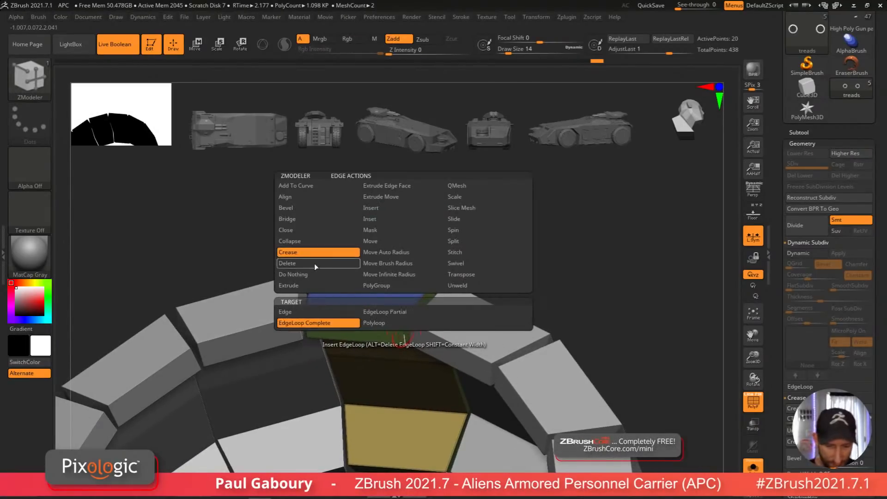
click(285, 312)
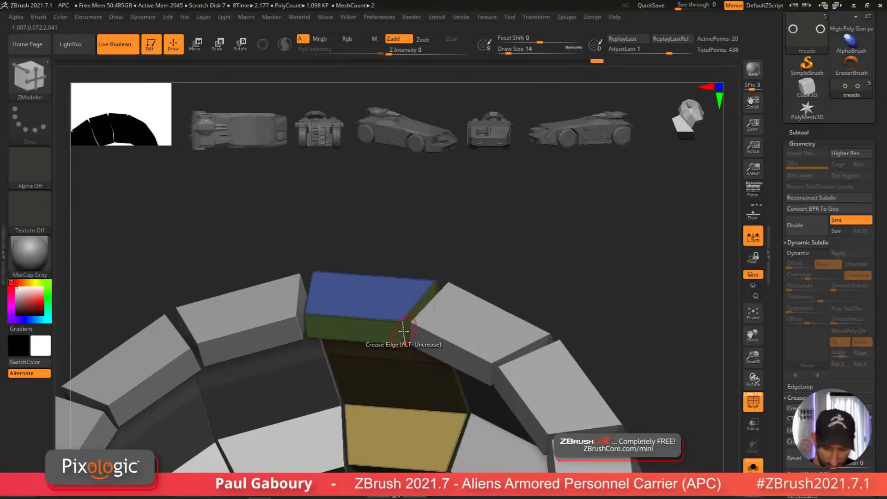
click(403, 332)
click(306, 325)
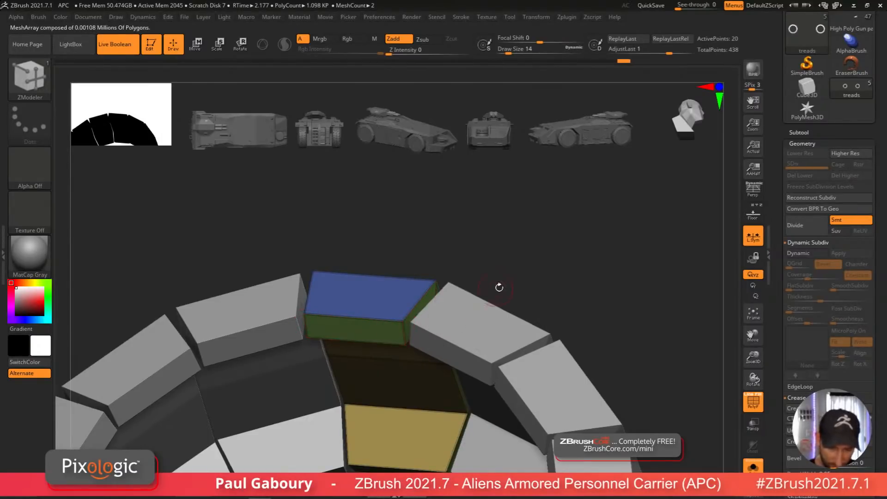
Step: Enable dynamic subdivision on the tread block with thickness 0 and SmoothSubdiv 4
key(d)
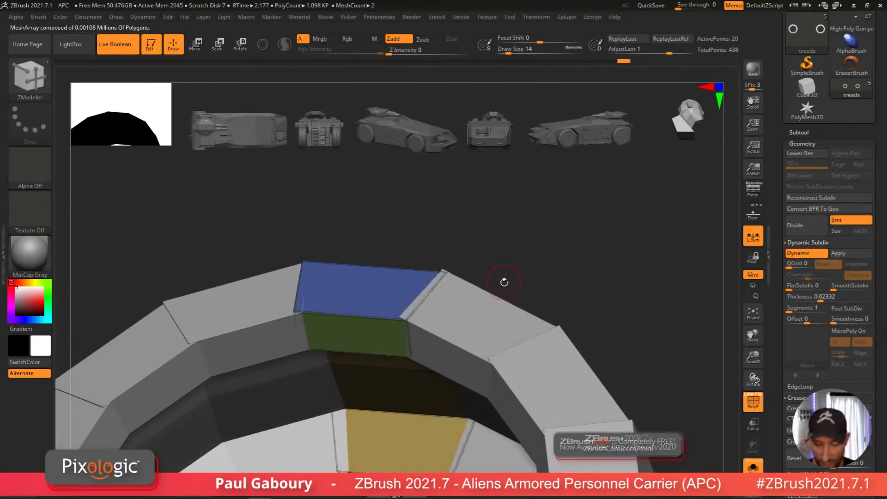
drag(795, 299, 785, 299)
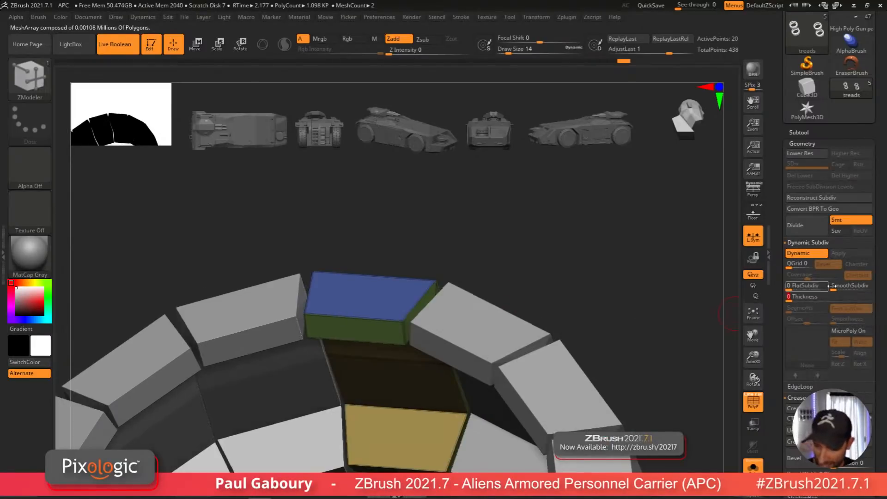
drag(838, 286, 854, 287)
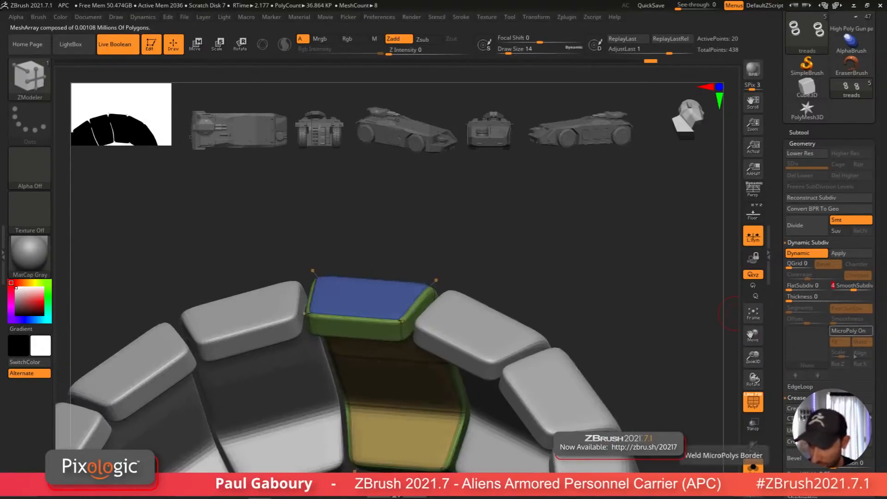
Step: Unsolo the subtool and insert an edge loop across the tread block with the ZModeler Insert action
mouse_move(627, 378)
ctrl+right_down()
mouse_move(575, 327)
mouse_move(546, 396)
mouse_move(457, 384)
mouse_move(498, 387)
ctrl+right_up()
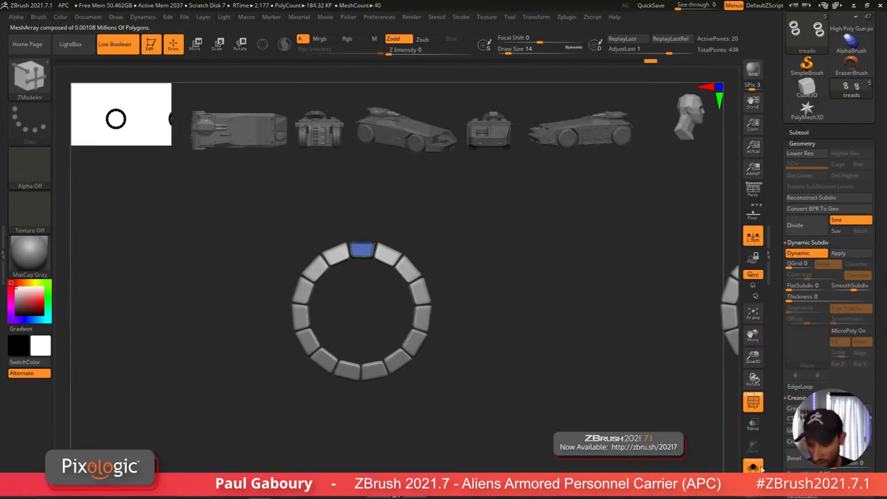
click(760, 467)
drag(499, 396, 502, 391)
right_drag(502, 392, 405, 328)
key(space)
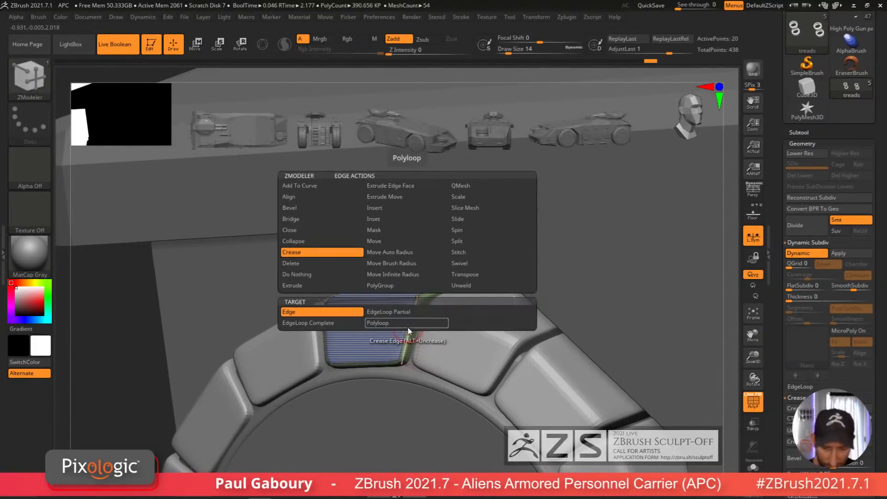
click(397, 209)
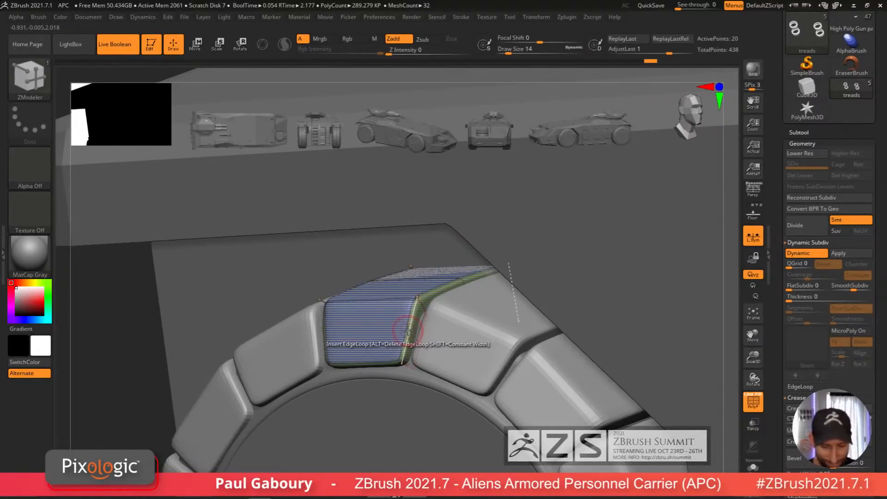
click(407, 331)
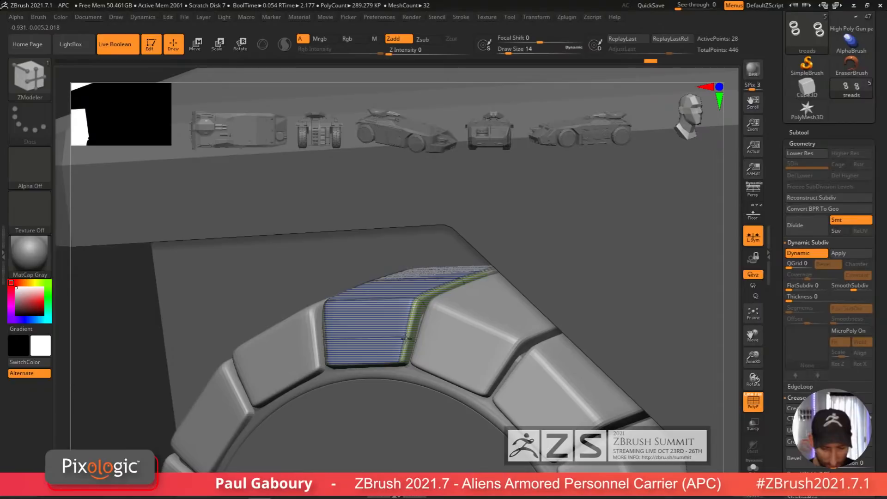
Step: Try extruding a single polygon of the tread block with the ZModeler QMesh action
drag(392, 401, 380, 371)
key(space)
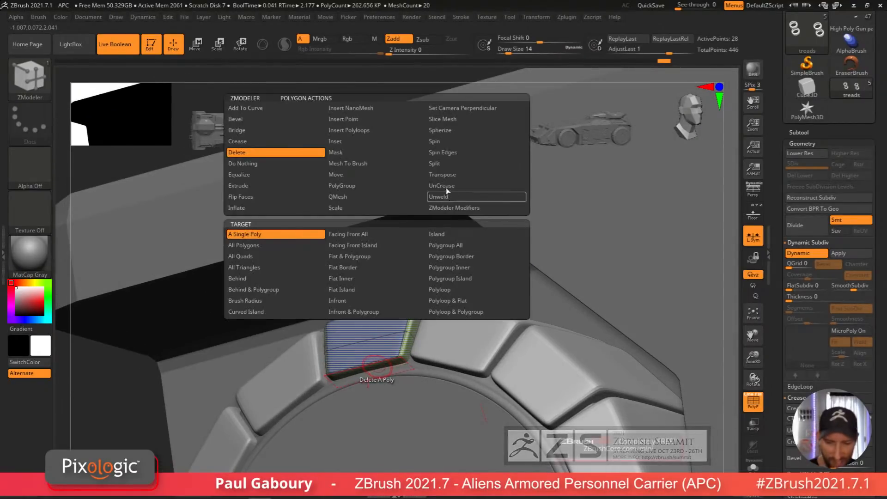
click(369, 196)
click(277, 234)
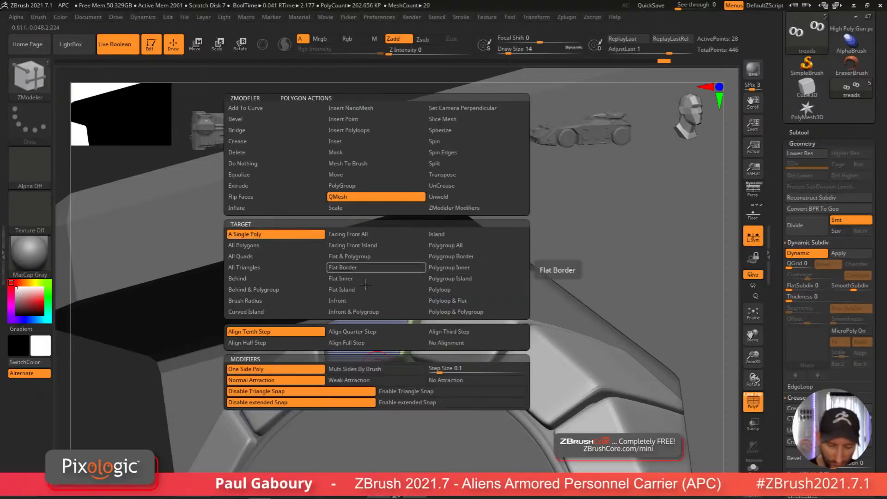
drag(374, 376, 467, 390)
right_drag(579, 390, 388, 414)
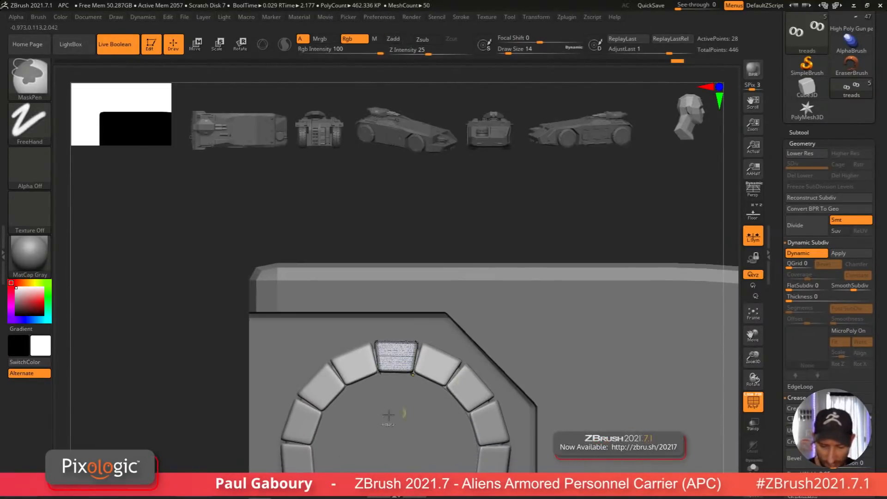
ctrl+drag(382, 370, 424, 408)
Step: Adjust the tread block with the transform gizmo and frame the whole vehicle to check the treads
key(w)
right_drag(418, 418, 426, 410)
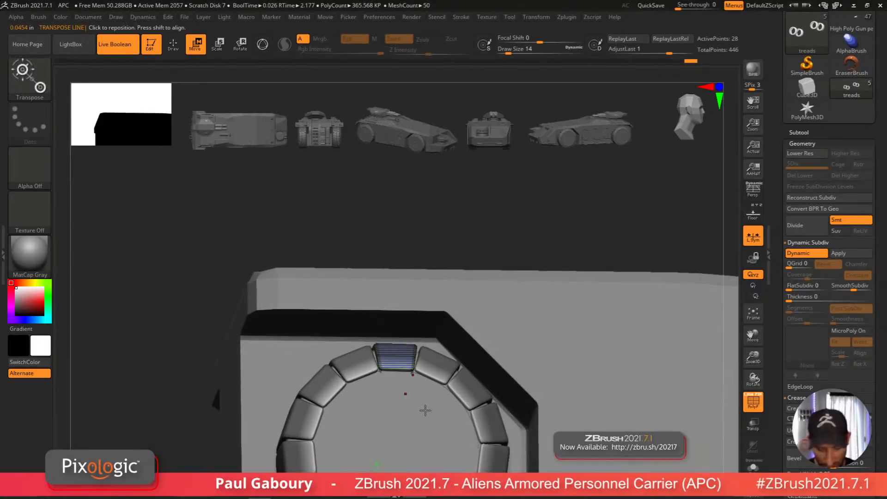
key(y)
click(381, 385)
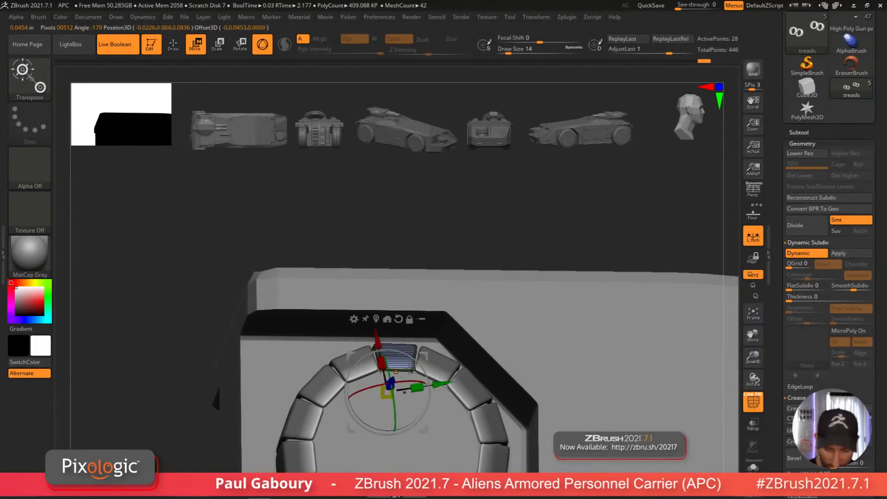
right_drag(407, 351, 418, 415)
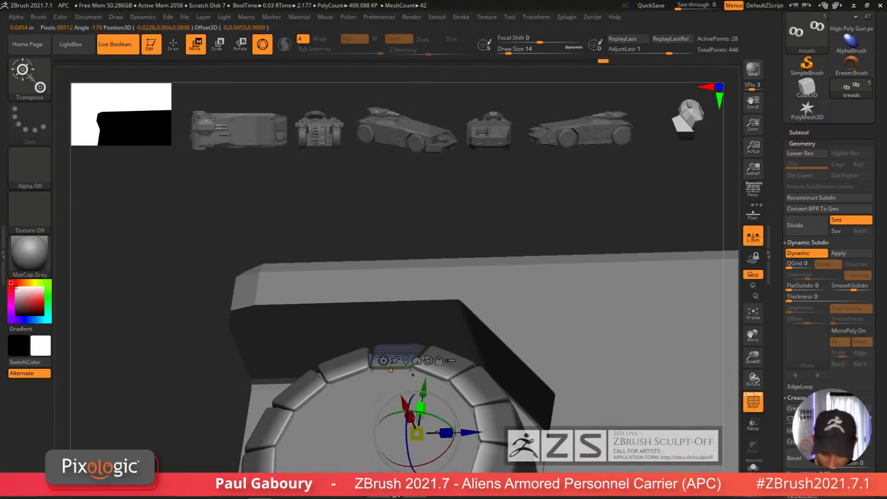
drag(423, 437, 442, 469)
right_drag(442, 452, 467, 416)
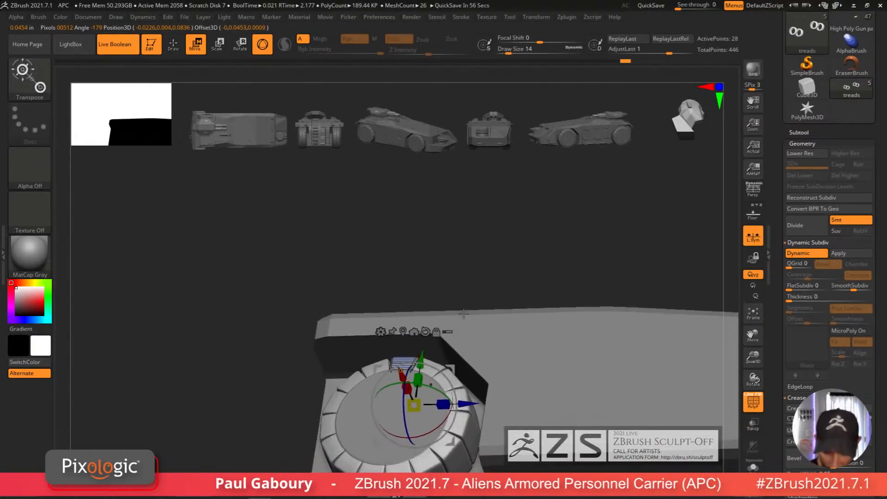
key(Tab)
key(Tab)
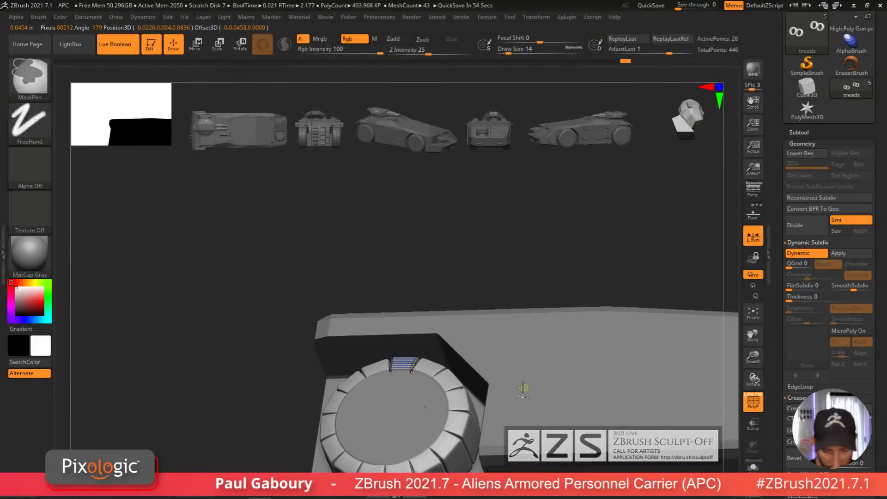
mouse_move(519, 386)
right_down()
mouse_move(462, 397)
mouse_move(466, 432)
mouse_move(485, 416)
mouse_move(468, 434)
right_up()
key(w)
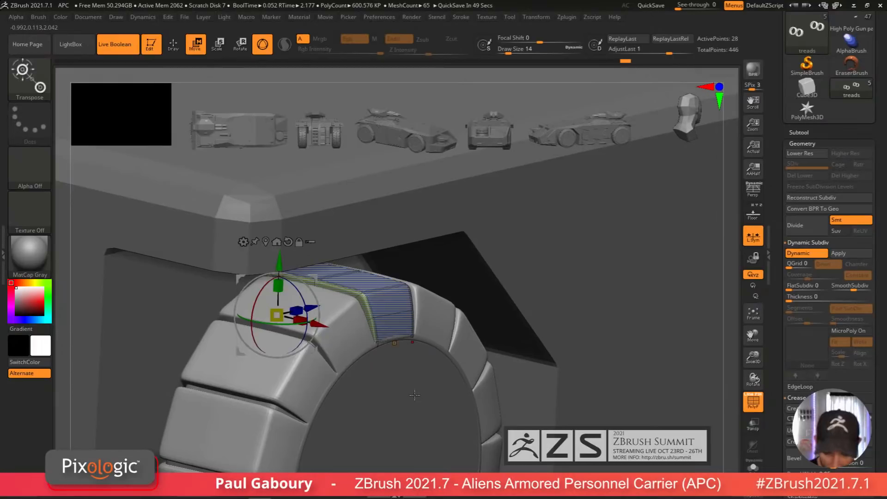
drag(300, 319, 291, 314)
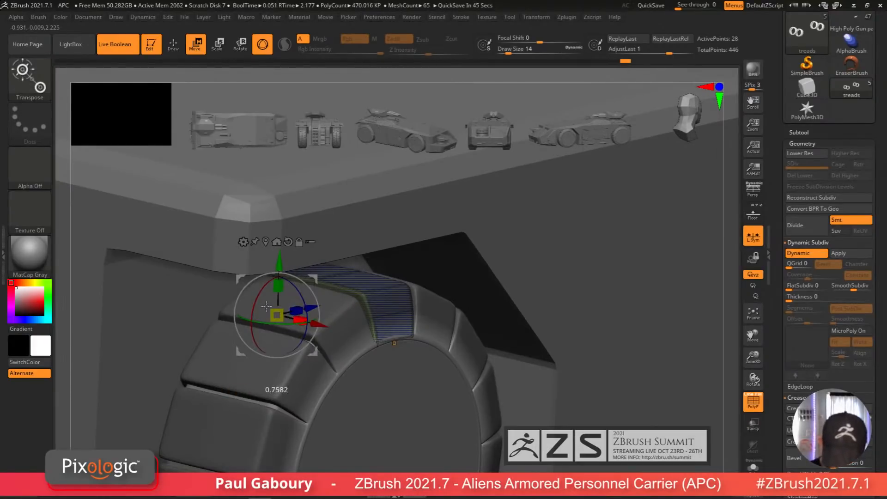
key(f)
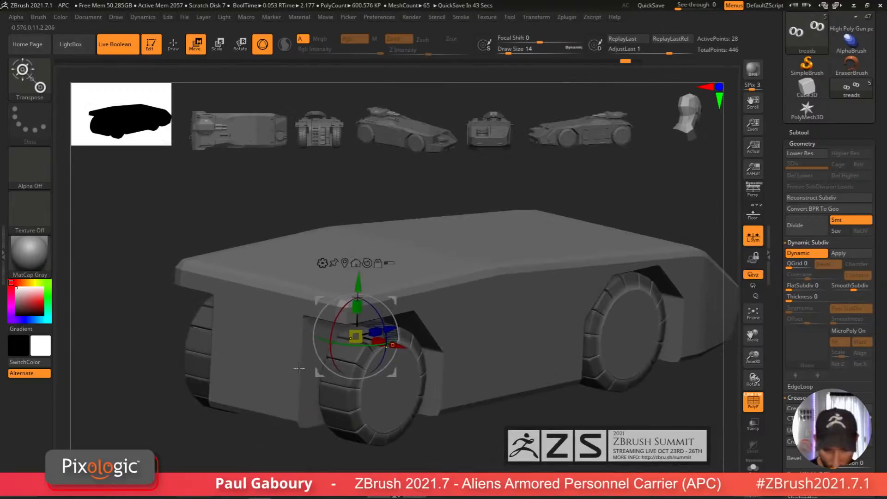
Step: Solo the treads subtool and inspect the arrayed tread ring from several angles
key(q)
shift+drag(421, 444, 399, 442)
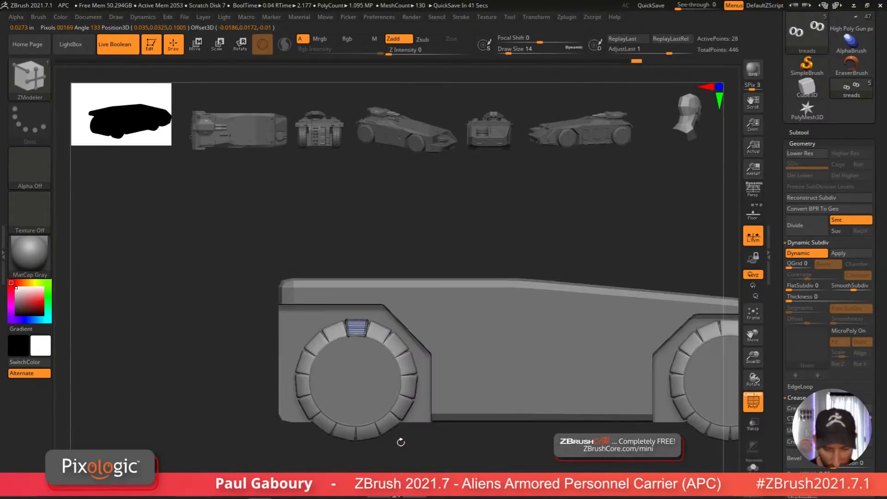
click(753, 467)
mouse_move(415, 342)
ctrl+right_down()
mouse_move(416, 375)
mouse_move(432, 373)
mouse_move(359, 394)
ctrl+right_up()
ctrl+drag(335, 371, 391, 375)
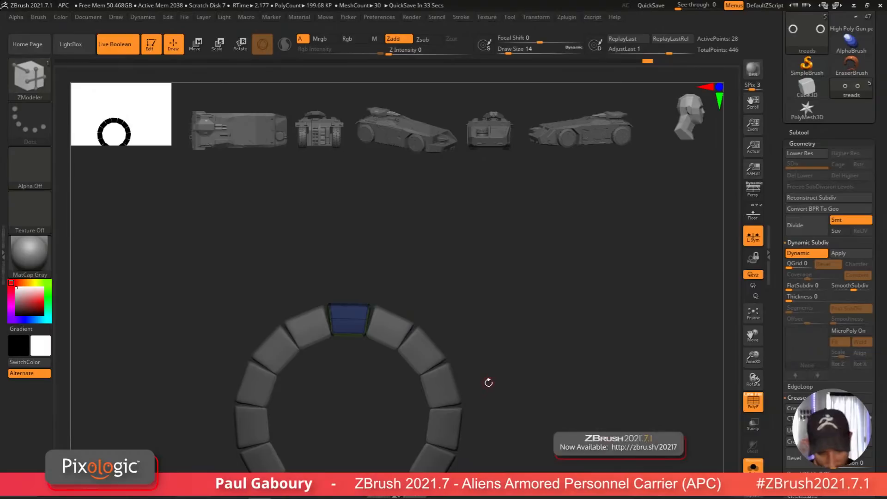
ctrl+drag(499, 396, 524, 384)
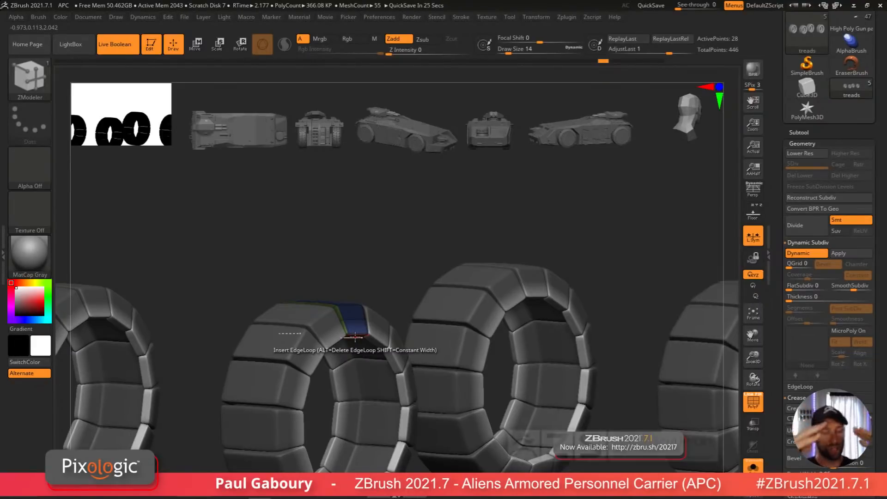
Step: Move the tread block sideways along the X axis with the gizmo
key(w)
right_drag(416, 402, 431, 418)
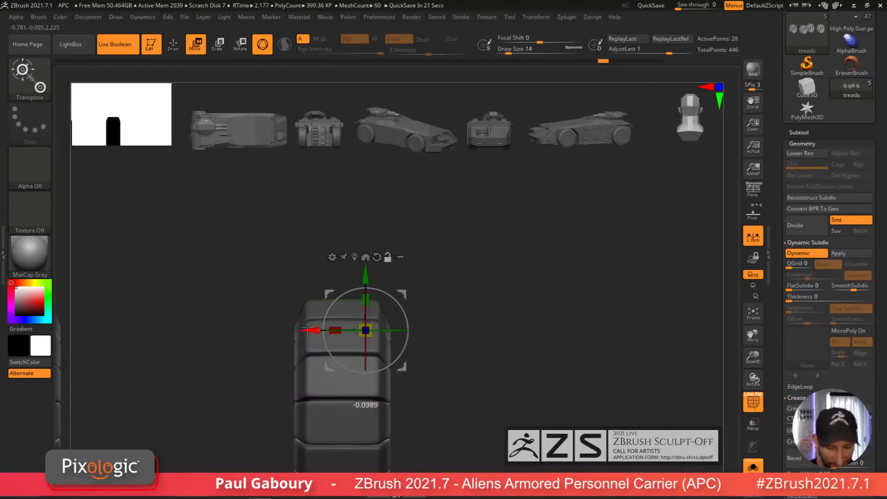
alt+drag(307, 327, 249, 328)
mouse_move(491, 365)
ctrl+right_down()
mouse_move(495, 390)
mouse_move(455, 316)
ctrl+right_up()
drag(413, 318, 415, 323)
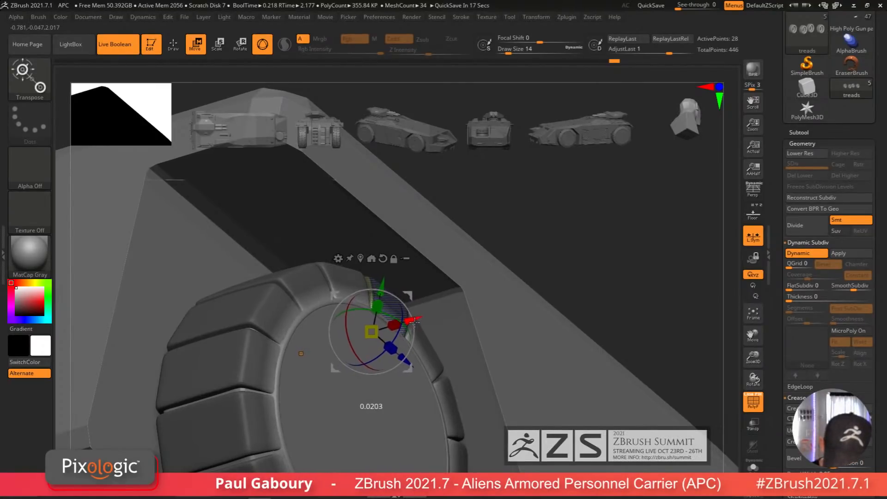
ctrl+right_drag(453, 316, 528, 355)
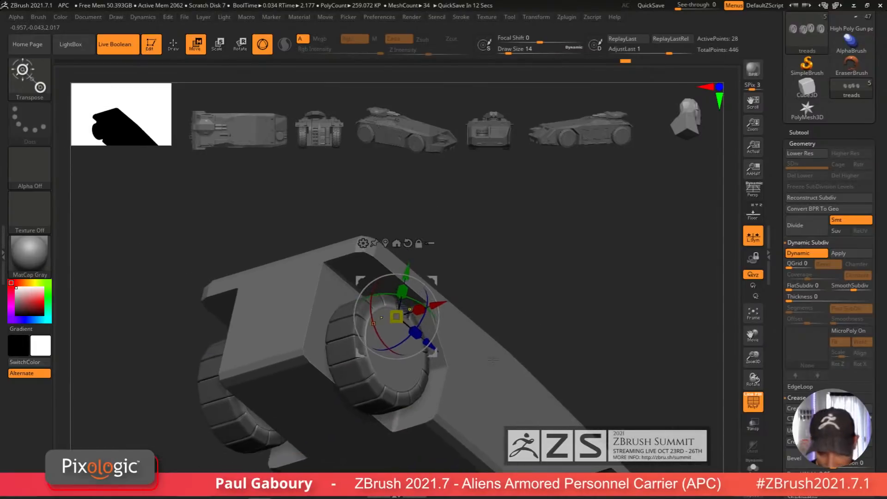
Step: Insert multiple edge loops with Keep Polygroup along and across the tread block using ZModeler's Insert action
key(q)
ctrl+drag(557, 272, 586, 320)
ctrl+right_drag(586, 320, 572, 365)
mouse_move(573, 365)
right_down()
mouse_move(539, 404)
mouse_move(481, 420)
mouse_move(465, 411)
mouse_move(543, 404)
mouse_move(402, 354)
mouse_move(439, 392)
mouse_move(438, 372)
right_up()
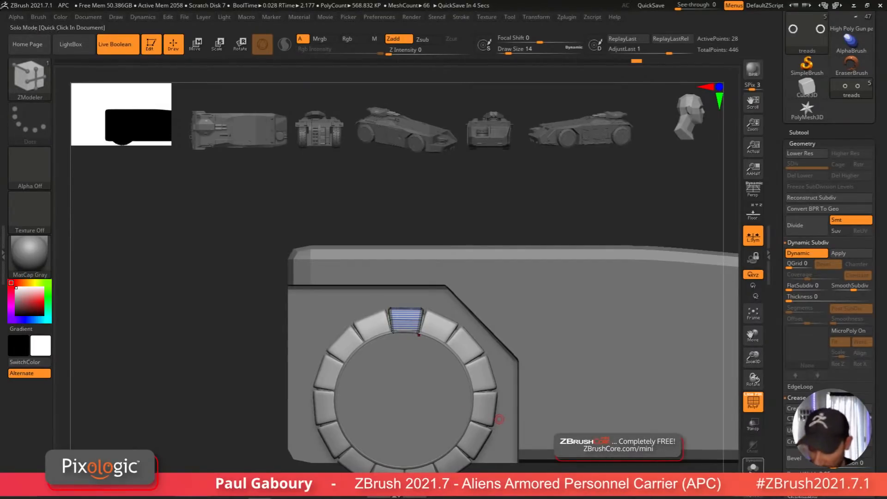
click(499, 419)
ctrl+right_drag(503, 406, 413, 343)
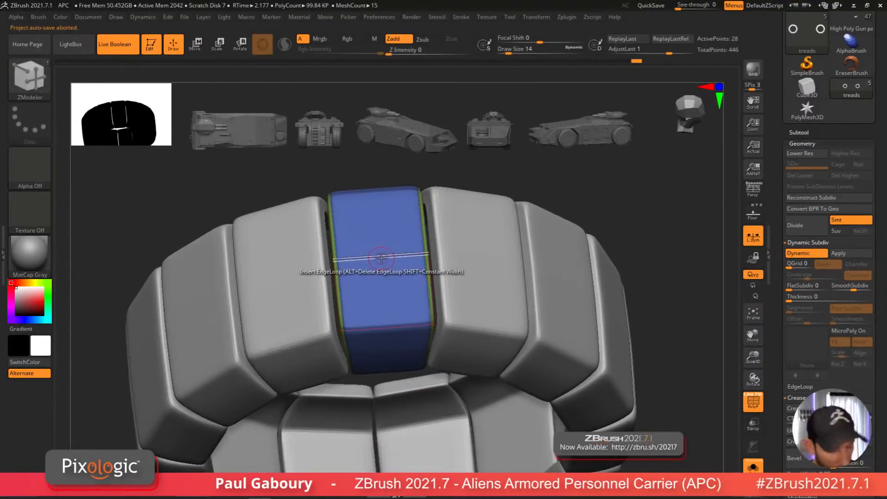
key(space)
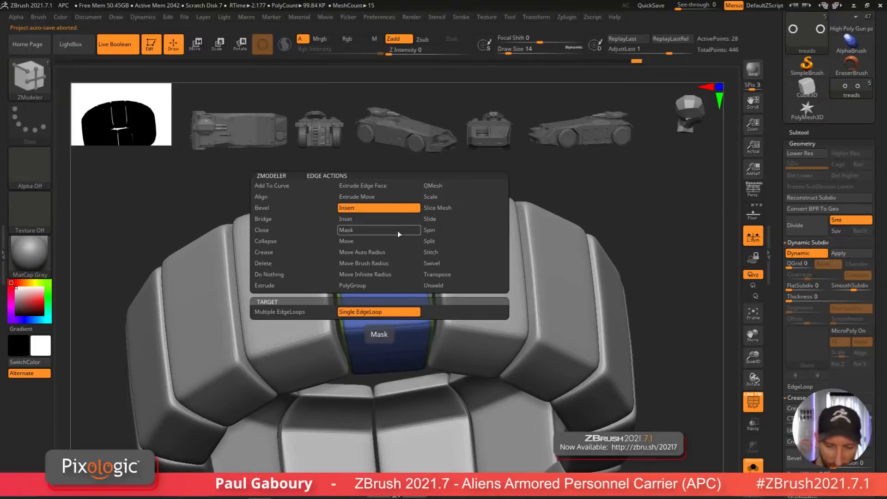
click(309, 313)
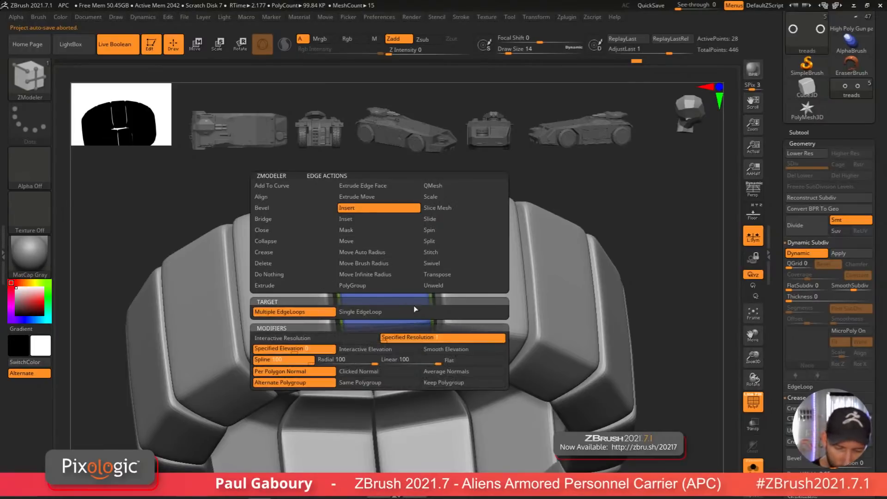
click(455, 383)
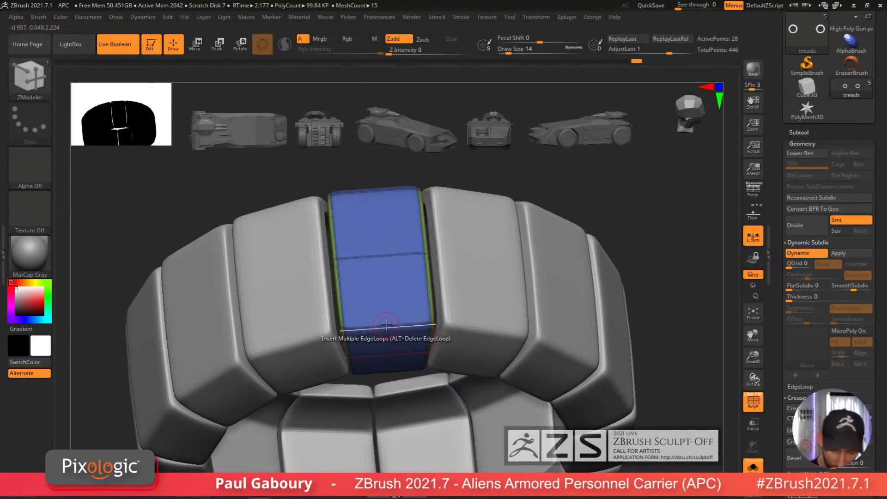
click(386, 324)
click(409, 326)
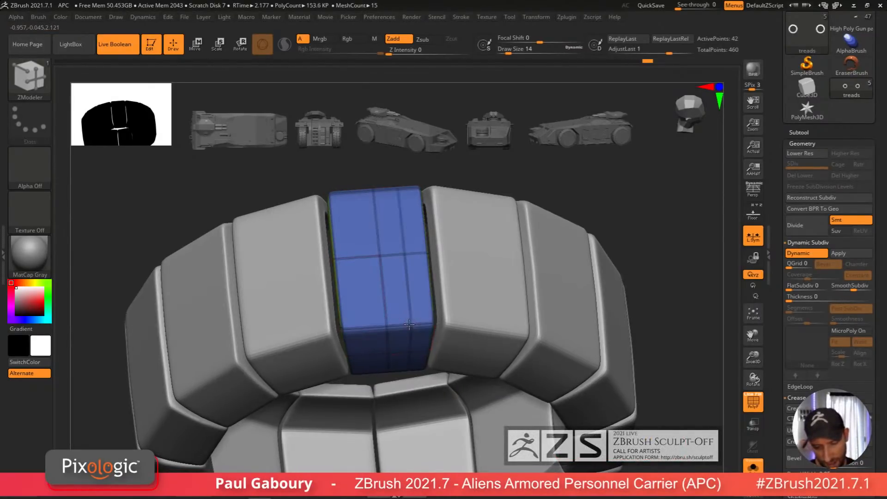
click(361, 327)
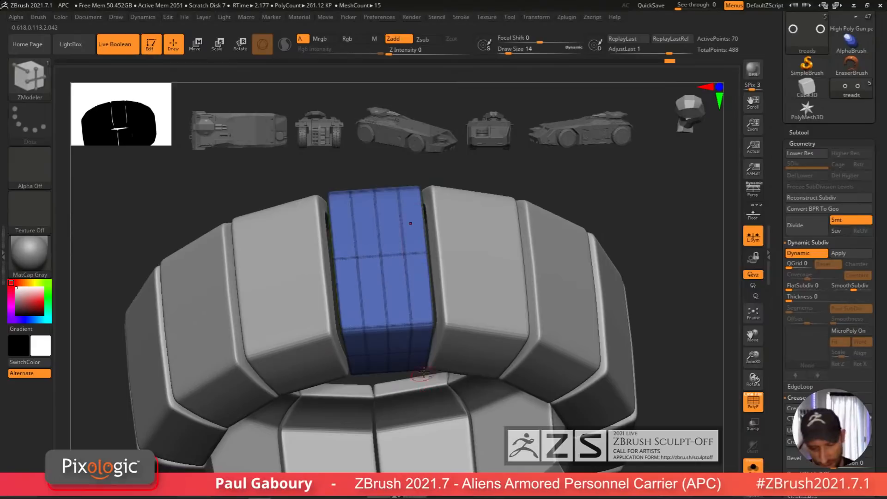
Step: Insert more edge loops along and across the tread block with ZModeler's Insert action
alt+right_drag(435, 338, 420, 404)
drag(401, 329, 403, 311)
click(403, 312)
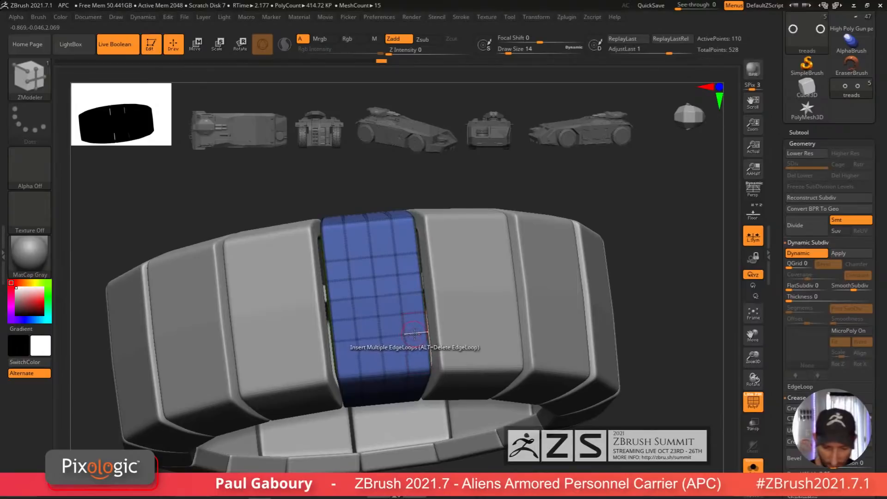
alt+click(414, 334)
alt+click(405, 254)
right_drag(424, 390, 415, 375)
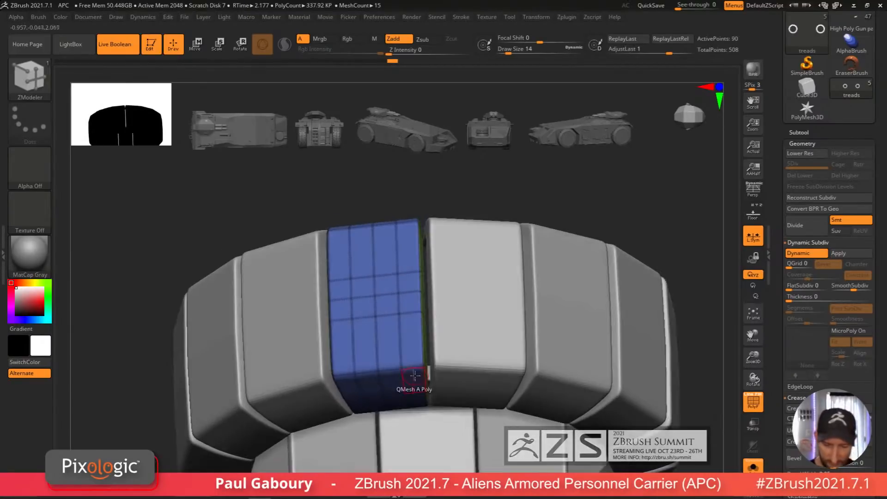
Step: Crease complete edge loops around the tread block's edges
key(space)
click(301, 252)
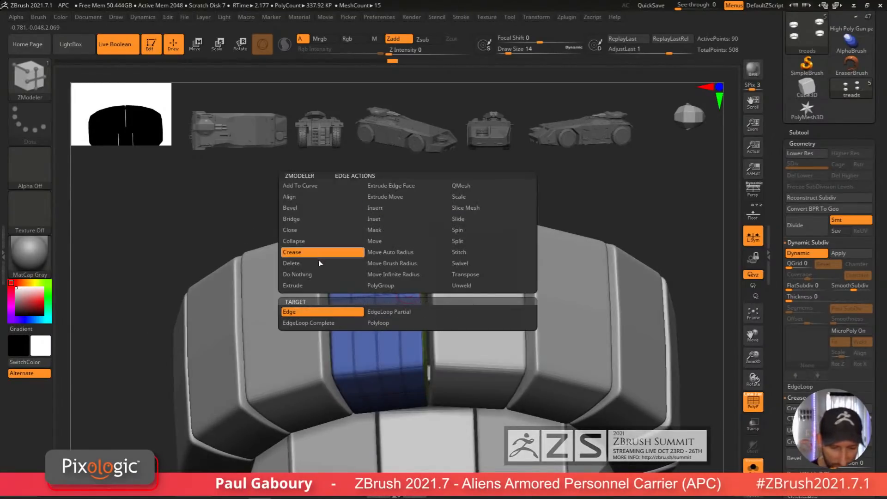
click(328, 323)
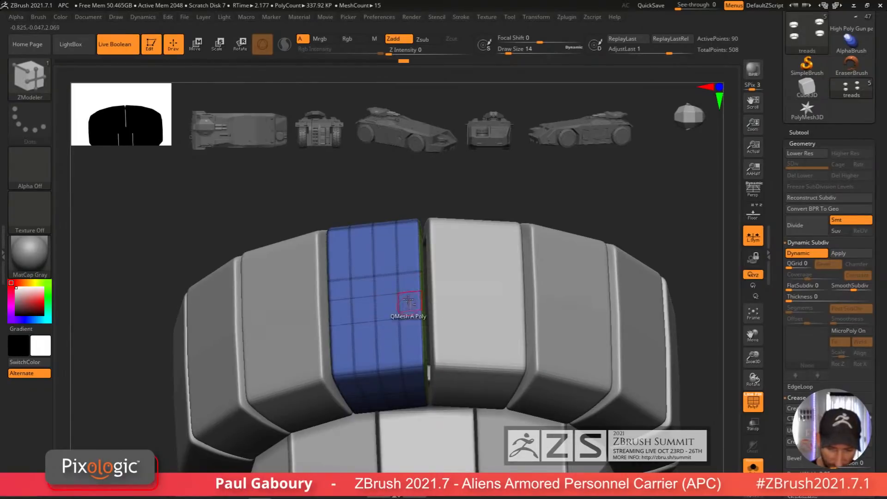
alt+click(351, 285)
right_drag(413, 390, 419, 406)
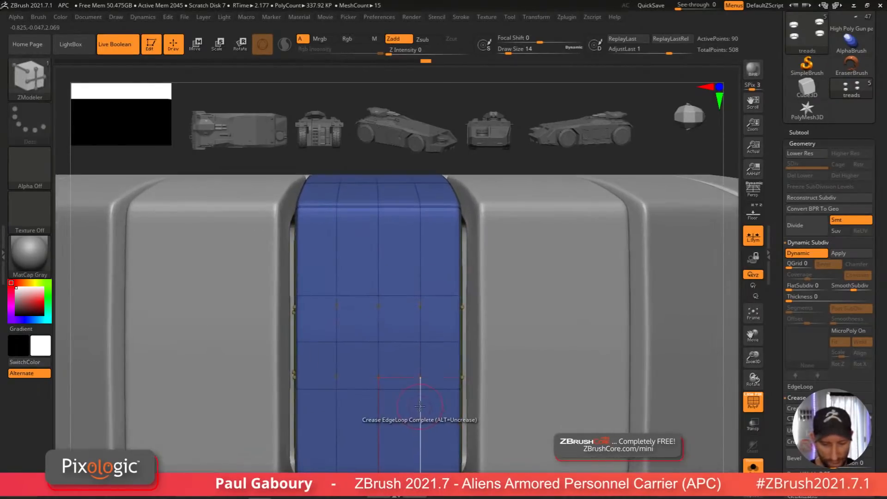
Step: Try to bridge two points across the tread block's face with ZModeler's Bridge Two Points action
key(shift+d)
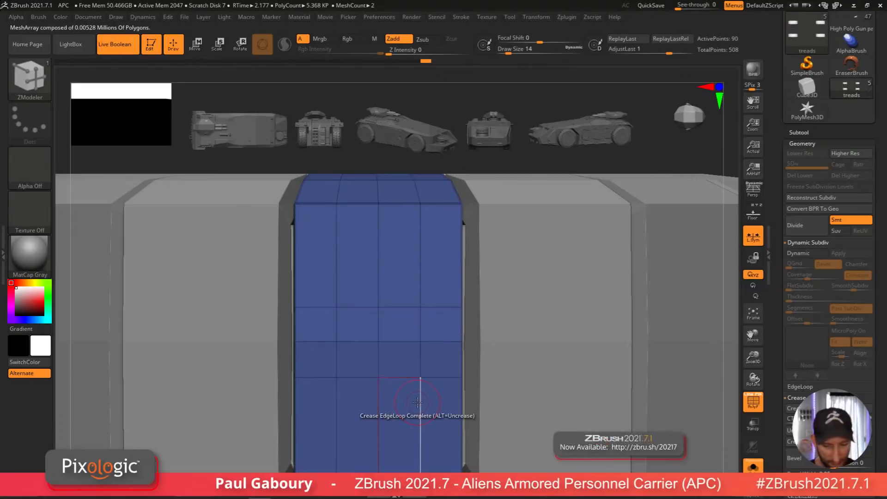
right_drag(407, 412, 432, 401)
mouse_move(431, 401)
right_down()
mouse_move(395, 409)
mouse_move(417, 383)
mouse_move(435, 405)
right_up()
key(b)
key(z)
key(m)
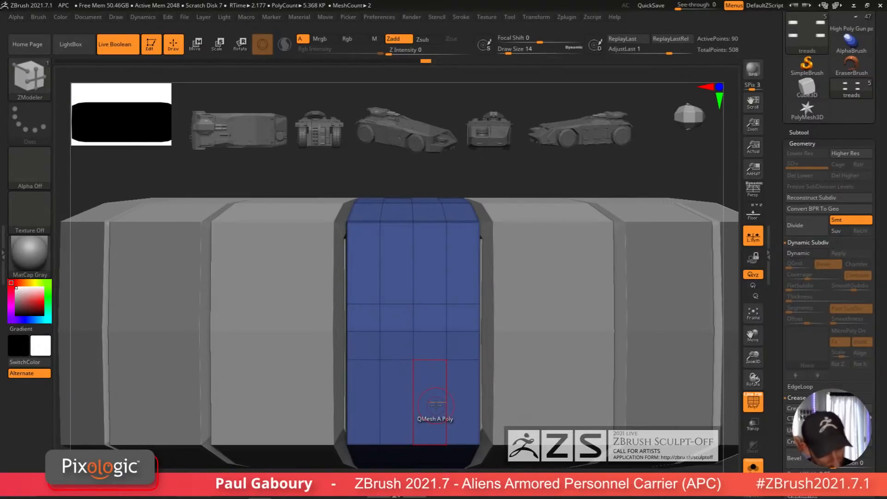
key(space)
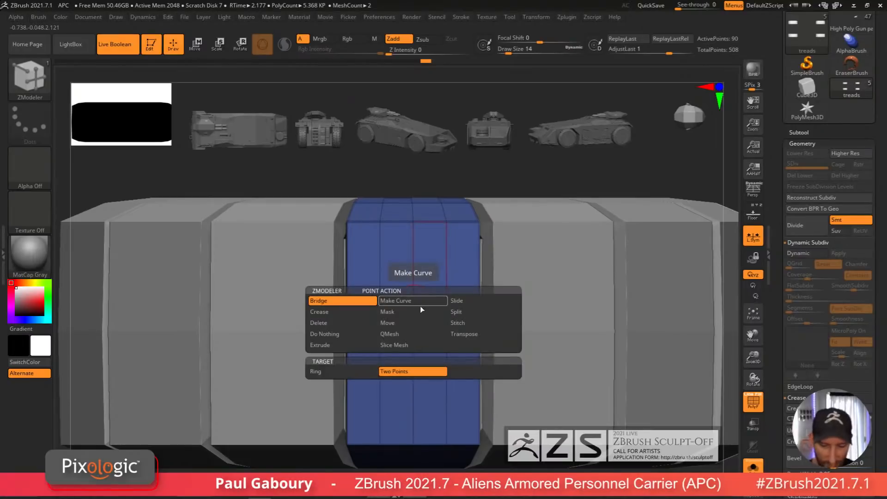
click(412, 373)
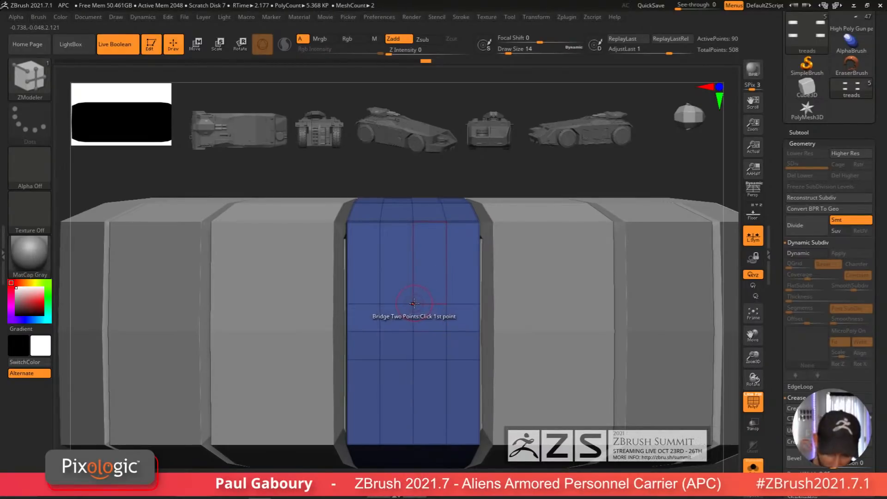
click(446, 330)
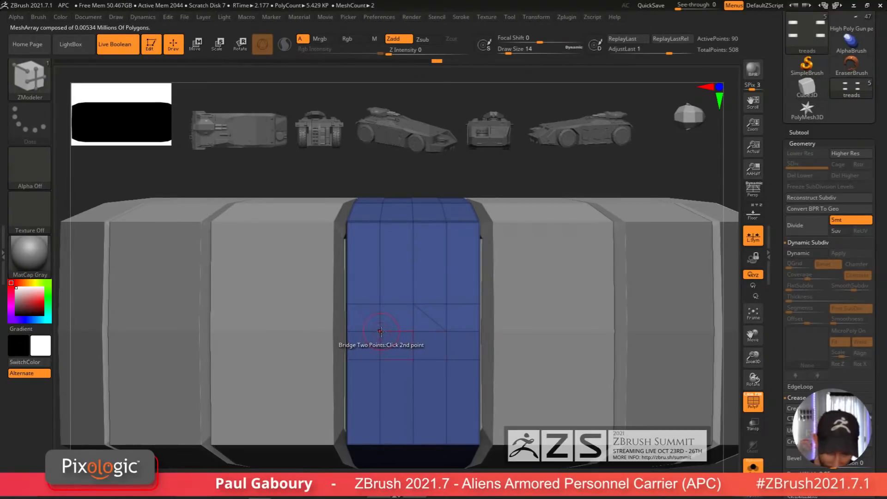
ctrl+right_drag(458, 405, 422, 342)
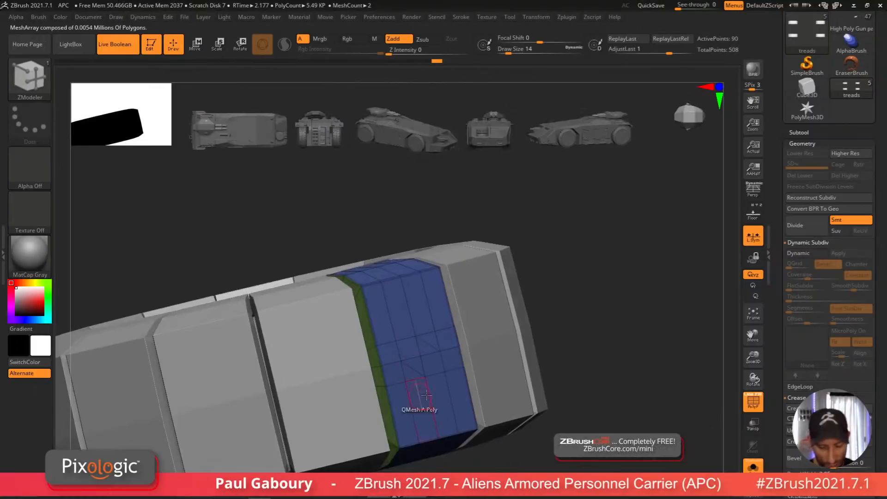
shift+right_drag(446, 378, 441, 387)
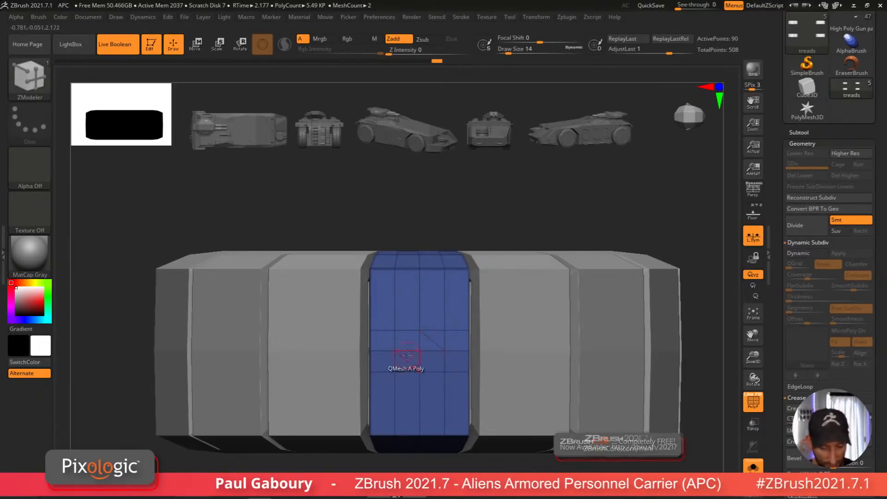
right_drag(433, 347, 437, 323)
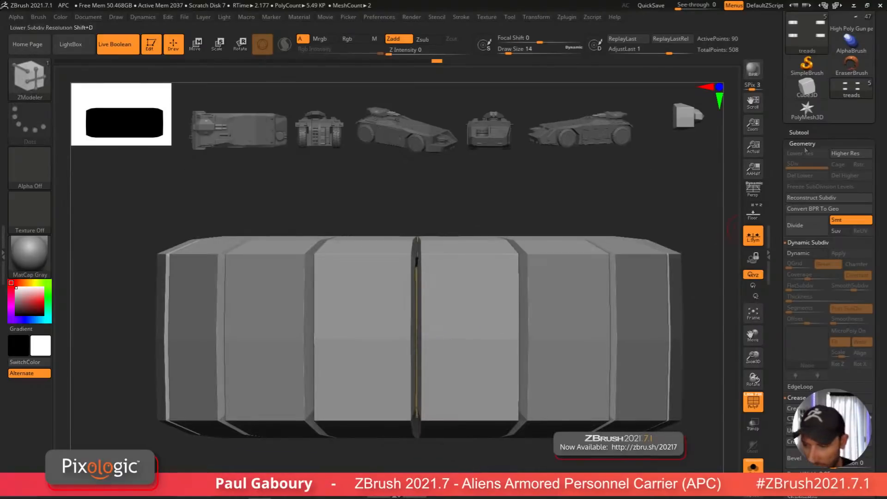
Step: Turn off Array Mesh to edit the single tread block on its own
click(803, 143)
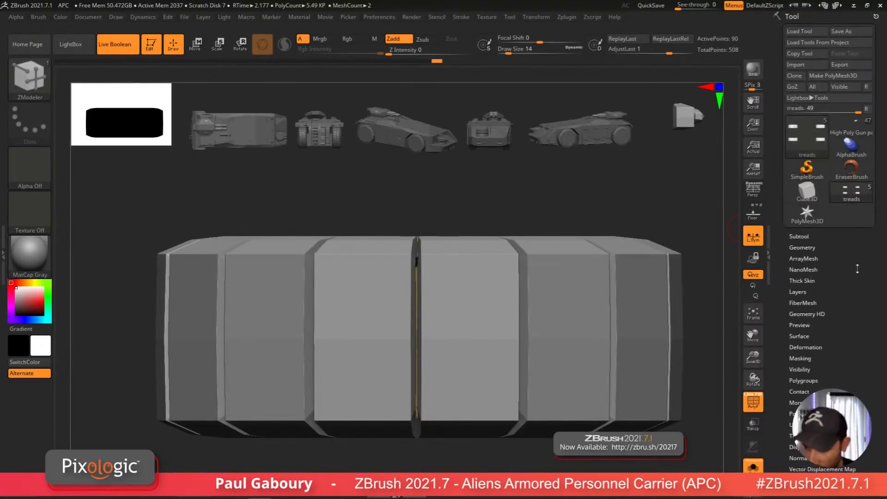
click(804, 258)
key(b)
key(z)
key(m)
click(801, 210)
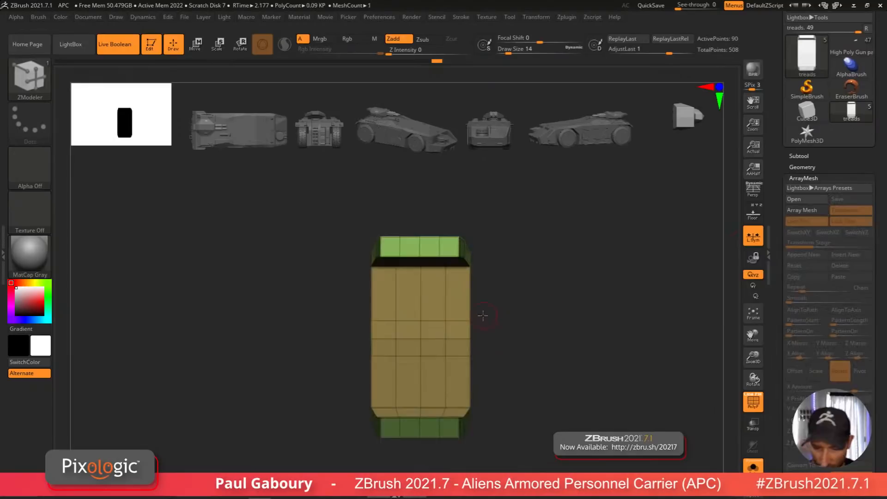
mouse_move(441, 360)
right_down()
mouse_move(495, 369)
mouse_move(468, 373)
mouse_move(501, 383)
mouse_move(510, 374)
mouse_move(437, 356)
right_up()
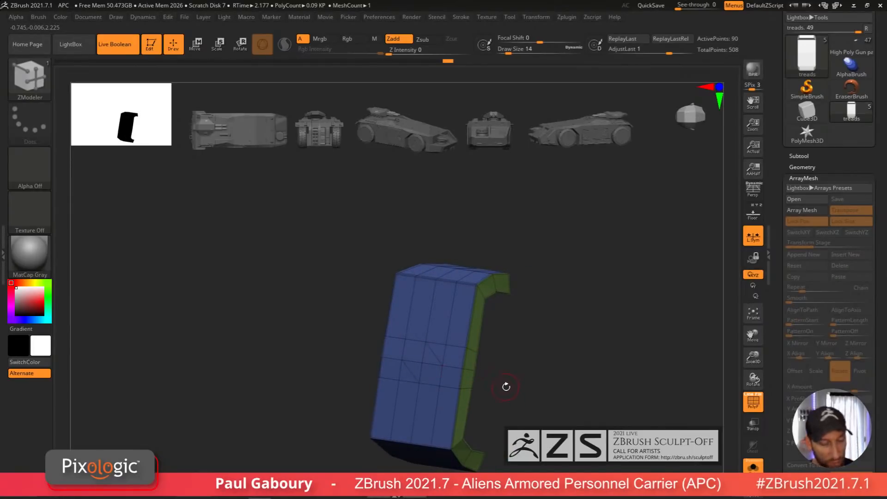
right_drag(514, 388, 496, 380)
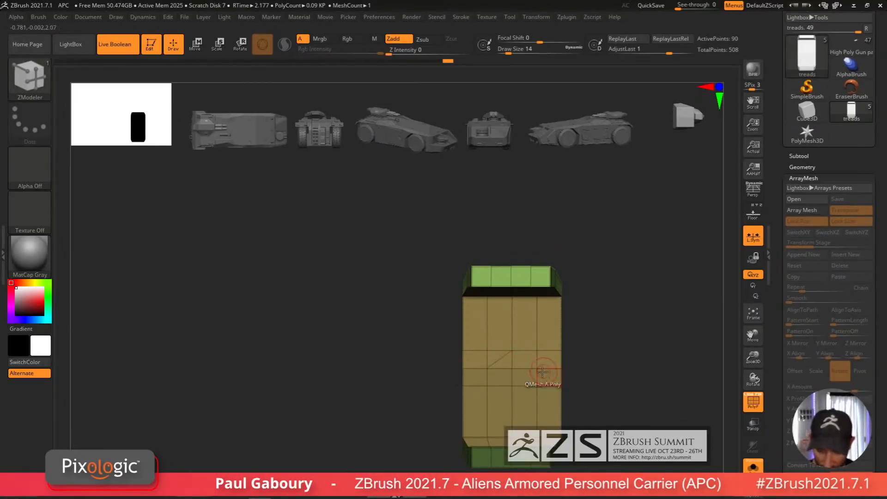
Step: QMesh the tread block's middle polygons inward to split it into two angled halves
right_drag(514, 384, 463, 353)
click(472, 398)
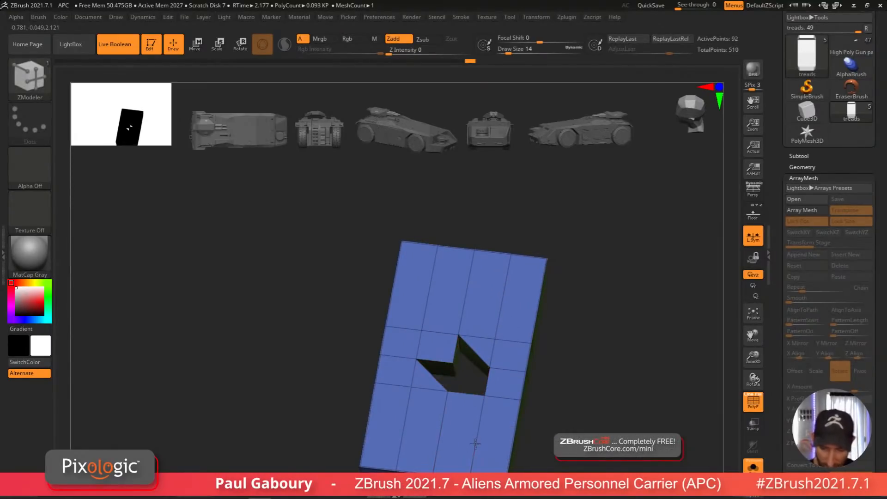
click(451, 365)
mouse_move(564, 411)
shift+right_down()
mouse_move(522, 419)
mouse_move(522, 400)
mouse_move(523, 410)
shift+right_up()
drag(521, 409, 517, 396)
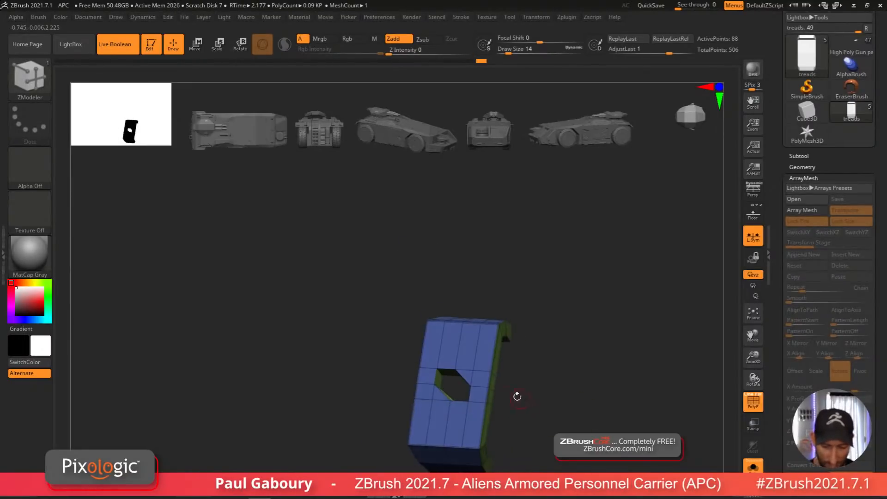
click(479, 396)
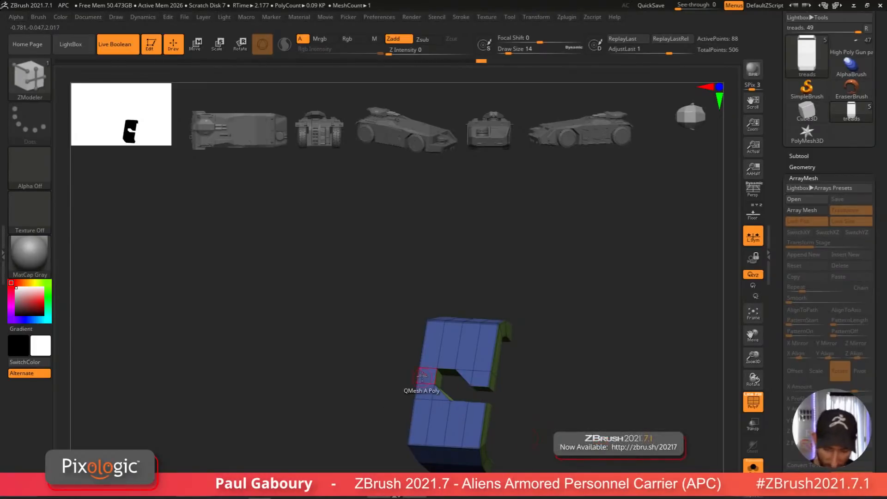
mouse_move(487, 419)
mouse_down()
mouse_move(511, 424)
mouse_move(547, 394)
mouse_move(477, 439)
mouse_move(488, 430)
mouse_move(489, 443)
mouse_move(471, 374)
mouse_up()
ctrl+right_drag(472, 374, 466, 411)
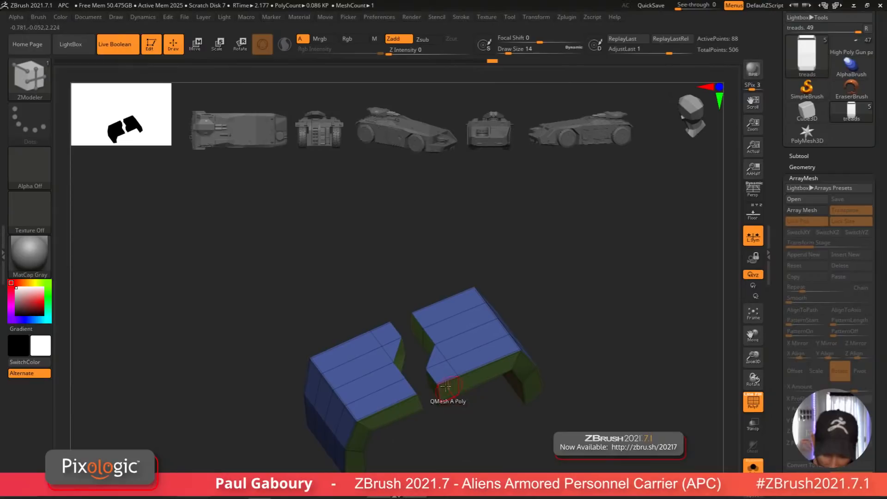
Step: QMesh the polygons between the two halves to form a connecting strip across the gap
right_click(440, 393)
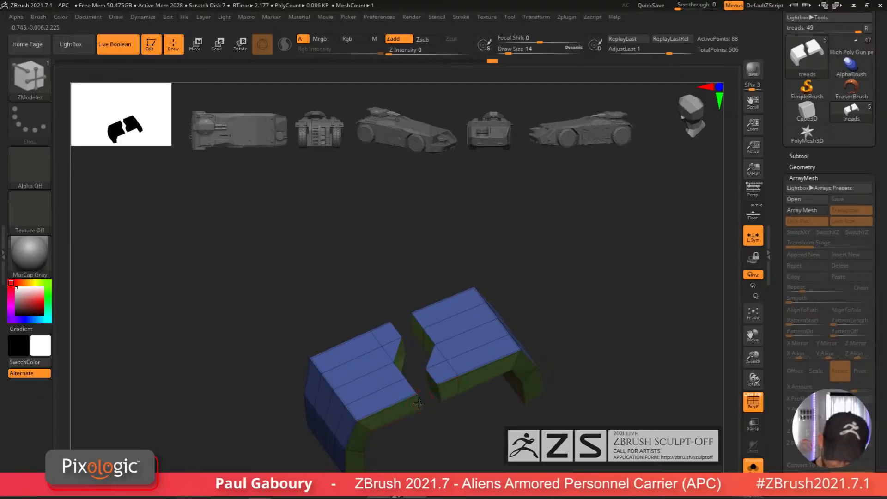
right_click(433, 378)
click(334, 322)
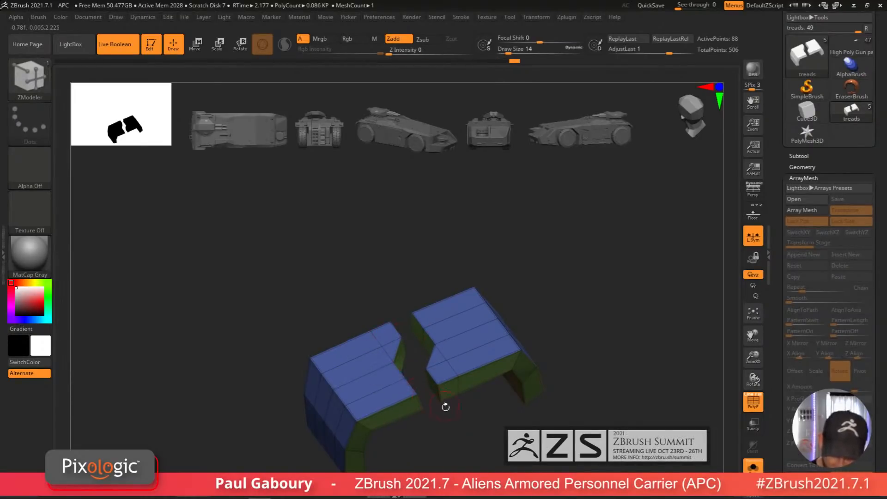
drag(446, 406, 421, 350)
key(space)
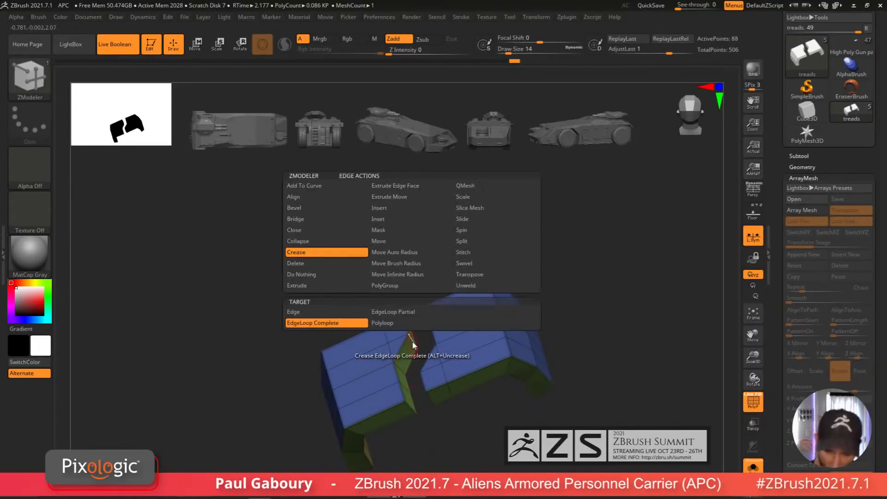
click(300, 311)
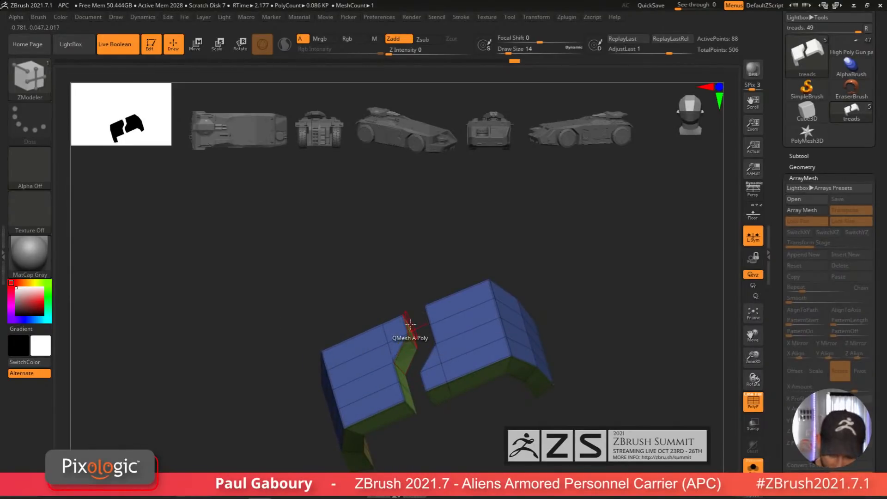
right_drag(410, 324, 392, 334)
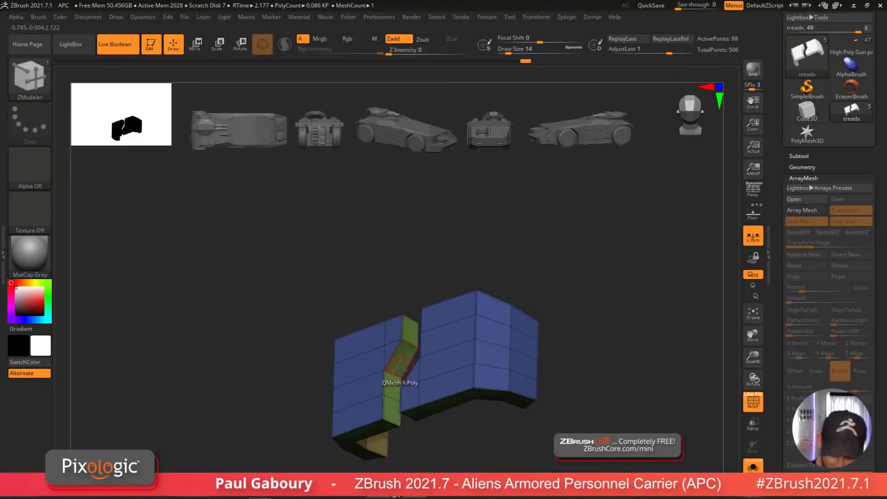
right_drag(402, 369, 435, 348)
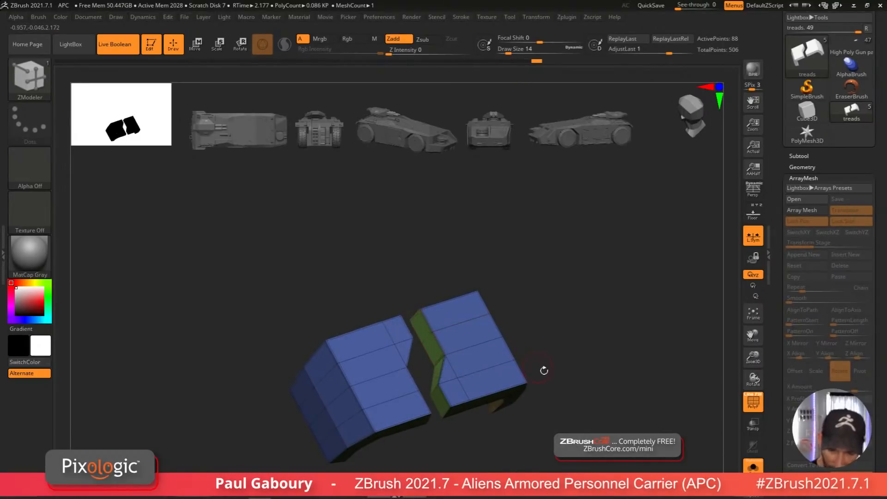
Step: Turn Array Mesh back on to repeat the new tread shape around the tire
key(ctrl)
mouse_move(544, 370)
right_down()
mouse_move(515, 392)
mouse_move(467, 396)
mouse_move(485, 372)
mouse_move(506, 403)
mouse_move(475, 382)
mouse_move(462, 390)
mouse_move(499, 390)
right_up()
key(shift+f)
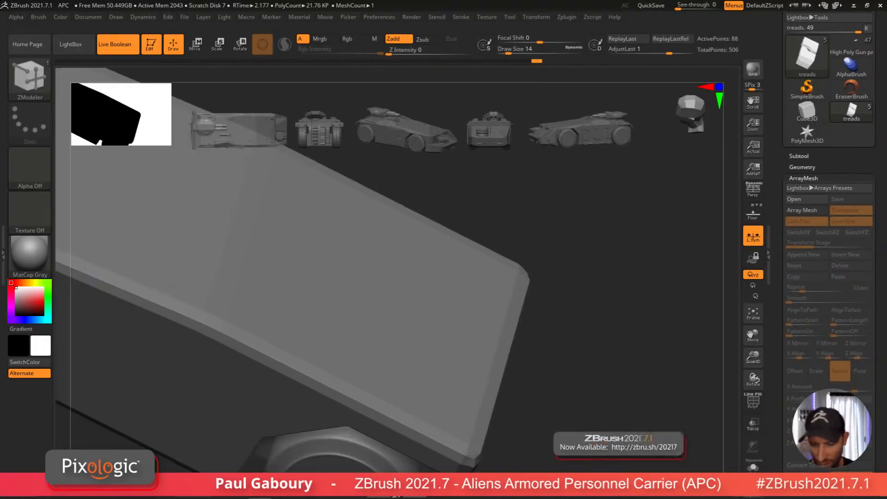
key(ctrl)
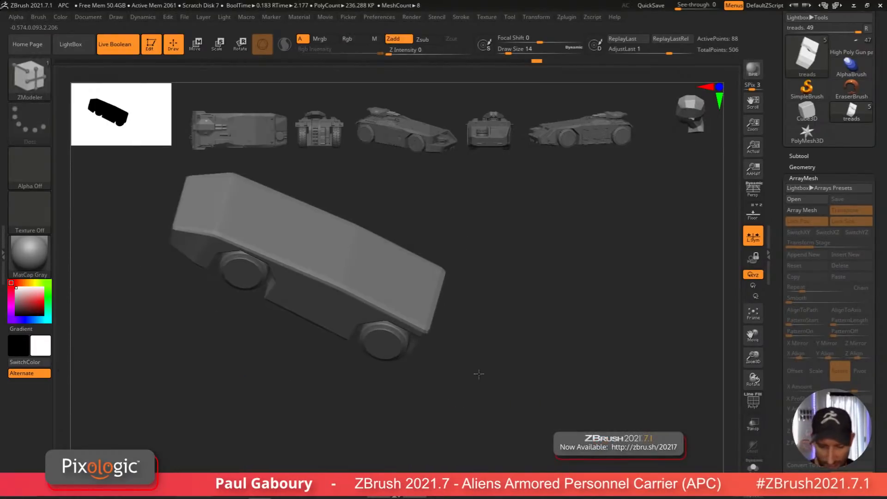
right_drag(462, 398, 515, 376)
click(806, 213)
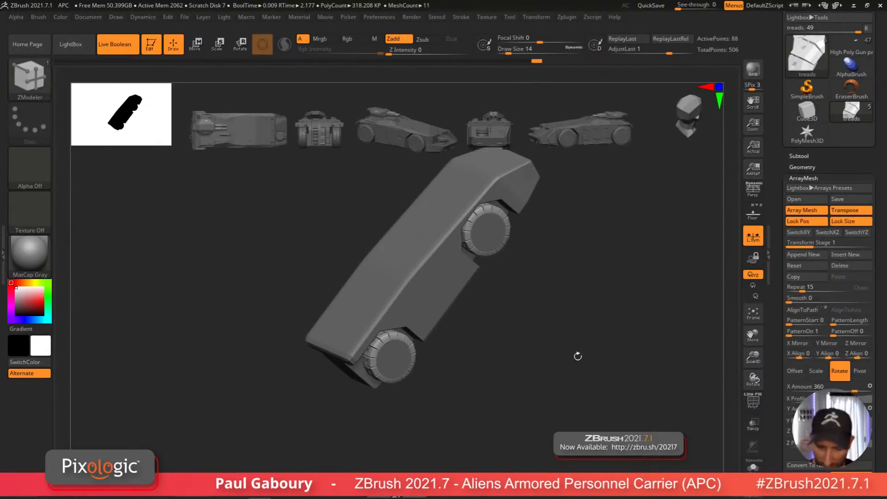
mouse_move(576, 356)
right_down()
mouse_move(530, 348)
mouse_move(533, 365)
mouse_move(448, 443)
mouse_move(463, 418)
mouse_move(452, 395)
mouse_move(417, 401)
mouse_move(386, 333)
right_up()
key(shift+f)
Step: Crease complete edge loops on the arrayed tread blocks
key(space)
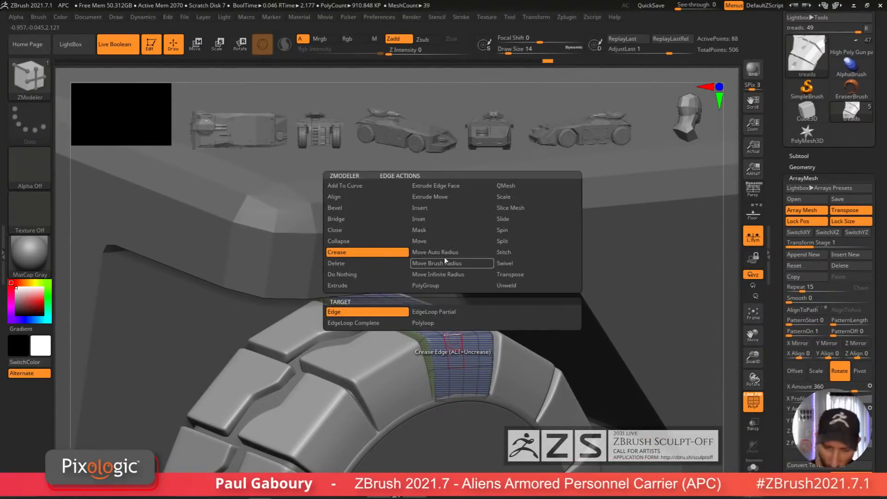
click(387, 323)
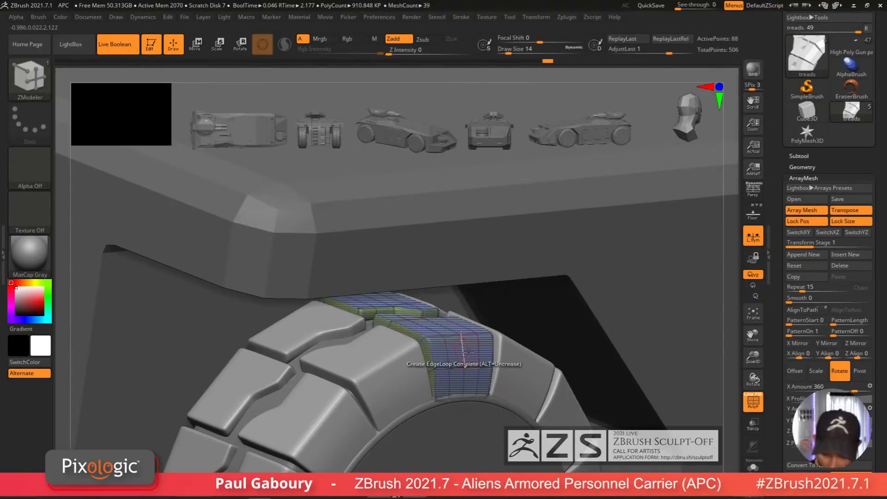
click(752, 465)
mouse_move(458, 367)
ctrl+right_down()
mouse_move(454, 336)
mouse_move(487, 391)
mouse_move(454, 358)
ctrl+right_up()
click(337, 303)
Step: Inspect the arrayed treads on all four wheels from several angles, toggling solo mode
ctrl+right_drag(519, 376, 457, 373)
ctrl+right_drag(416, 354, 360, 335)
right_drag(360, 335, 562, 400)
ctrl+right_drag(561, 399, 487, 361)
key(shift+f)
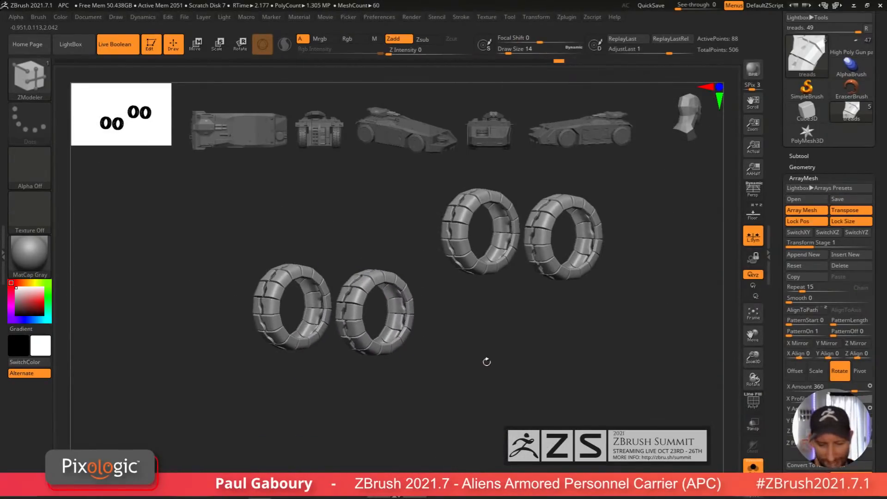
click(753, 466)
mouse_move(587, 428)
ctrl+right_down()
mouse_move(516, 370)
mouse_move(481, 388)
mouse_move(502, 411)
mouse_move(519, 372)
mouse_move(527, 398)
ctrl+right_up()
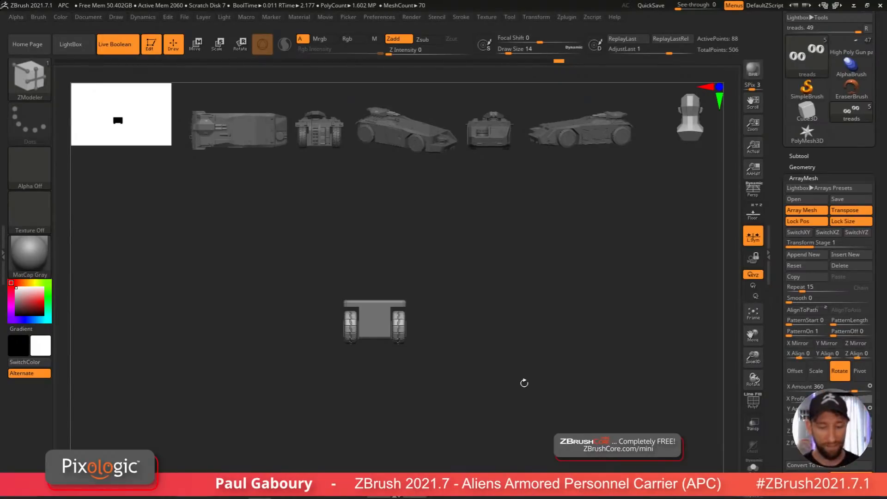
ctrl+right_drag(446, 379, 445, 425)
key(shift+f)
click(753, 467)
ctrl+right_drag(583, 400, 455, 378)
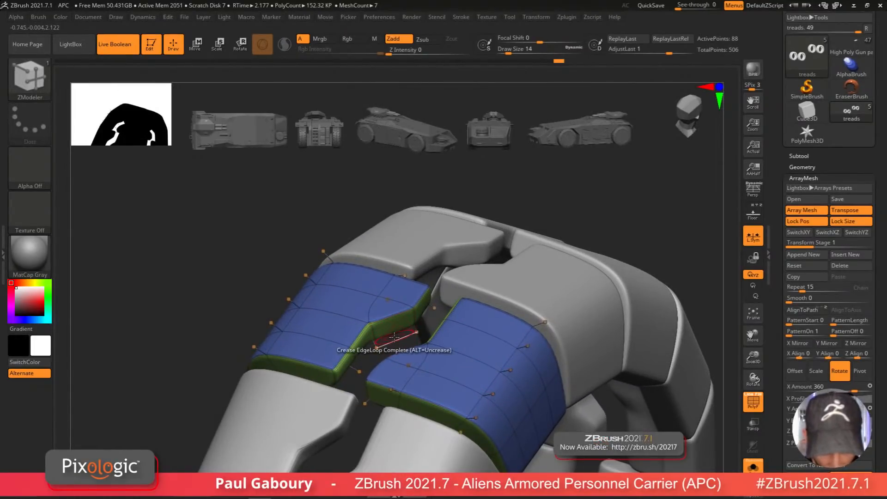
Step: QMesh polygons across the gap between the tread halves to extend the connecting strip
key(space)
click(326, 324)
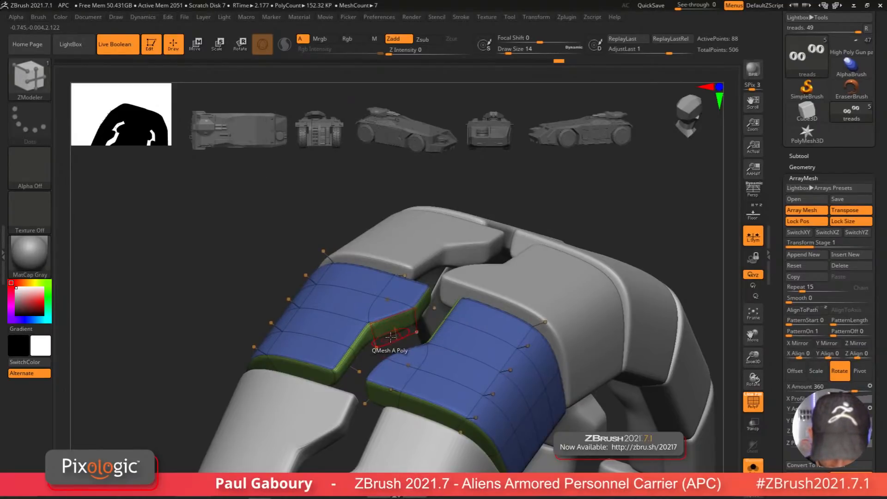
click(390, 338)
right_drag(391, 339, 427, 341)
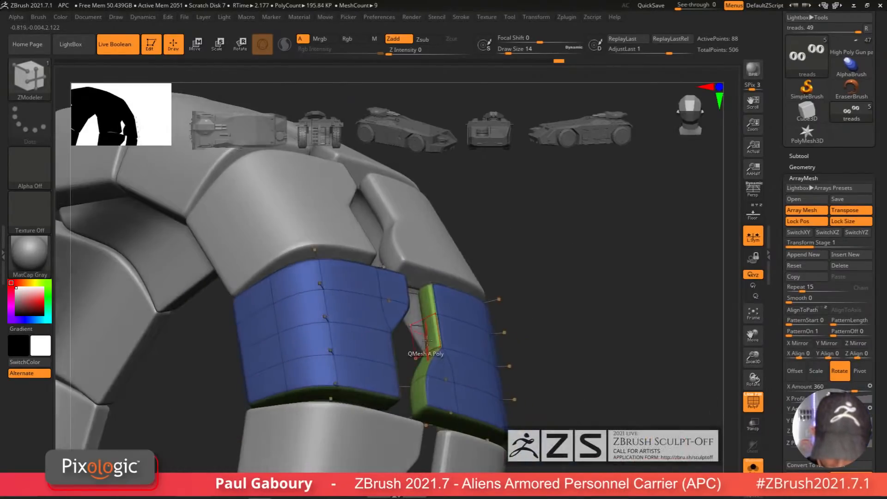
Step: QMesh the remaining polygons in the gap to complete the angled connecting strip between the tread blocks
key(shift+d)
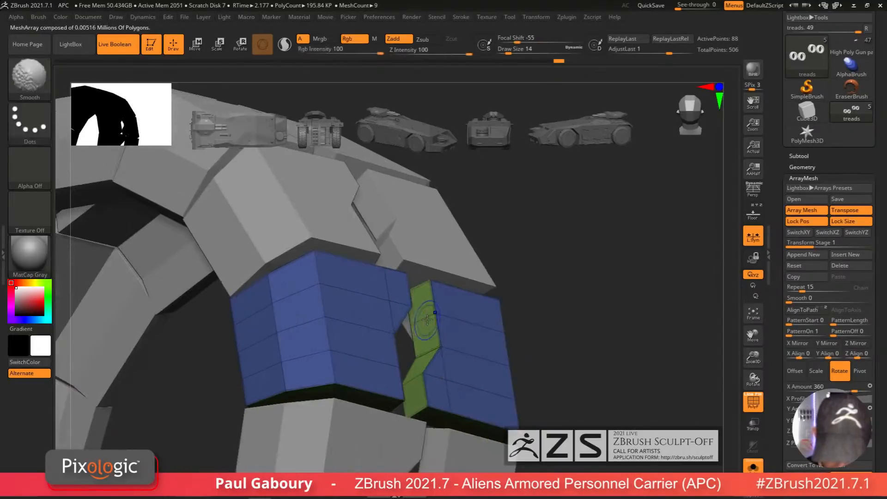
key(d)
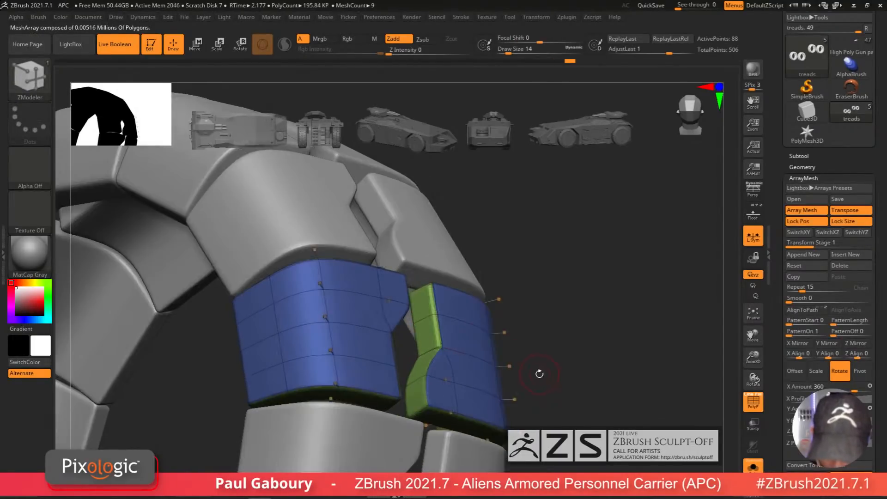
mouse_move(538, 373)
ctrl+right_down()
mouse_move(461, 347)
mouse_move(444, 353)
mouse_move(499, 381)
mouse_move(536, 375)
ctrl+right_up()
alt+drag(403, 359, 404, 331)
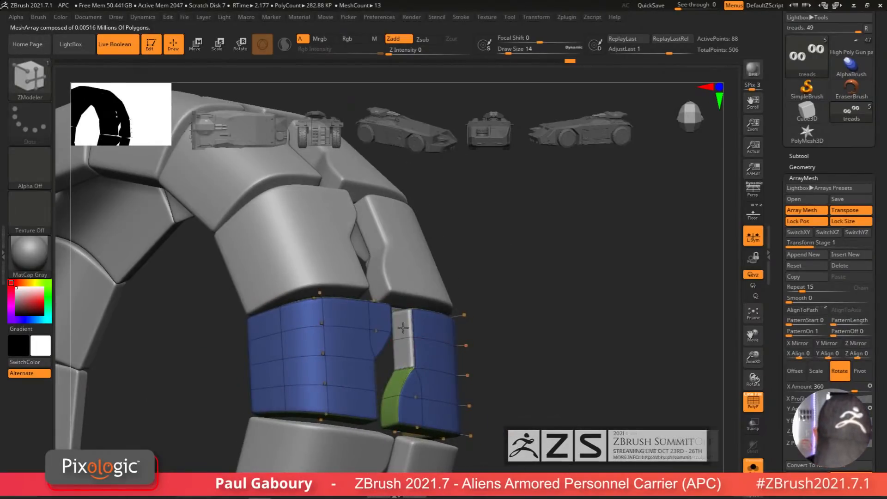
right_drag(403, 405, 326, 387)
click(425, 331)
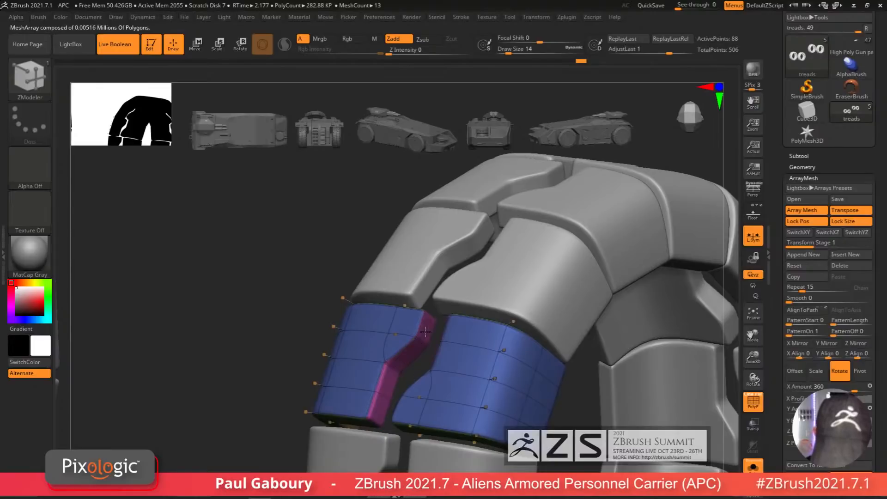
right_drag(425, 331, 400, 405)
Step: Crease the edges along the new connecting strip
key(space)
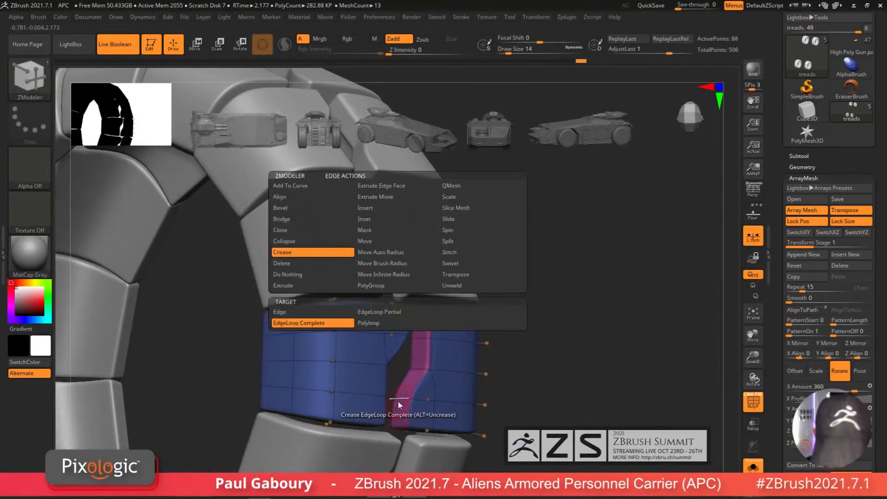
click(280, 312)
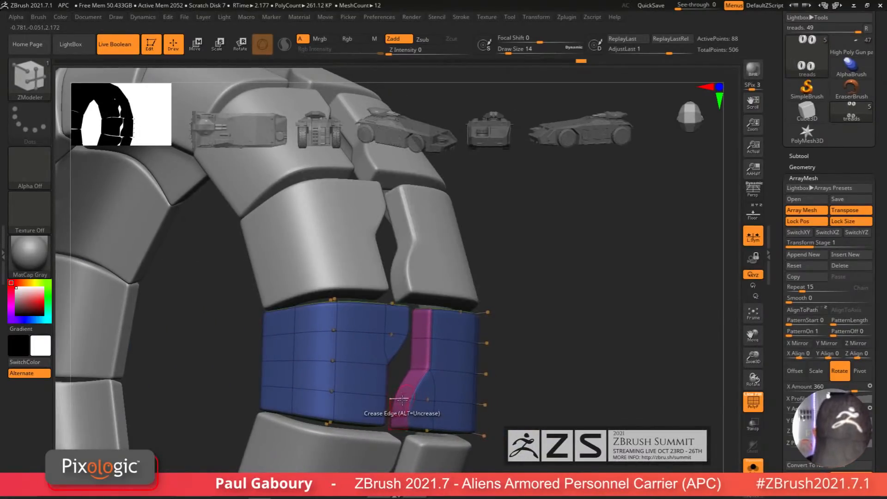
right_drag(402, 399, 424, 367)
Step: QMesh the whole tread polygroup to pull the strip outward
key(space)
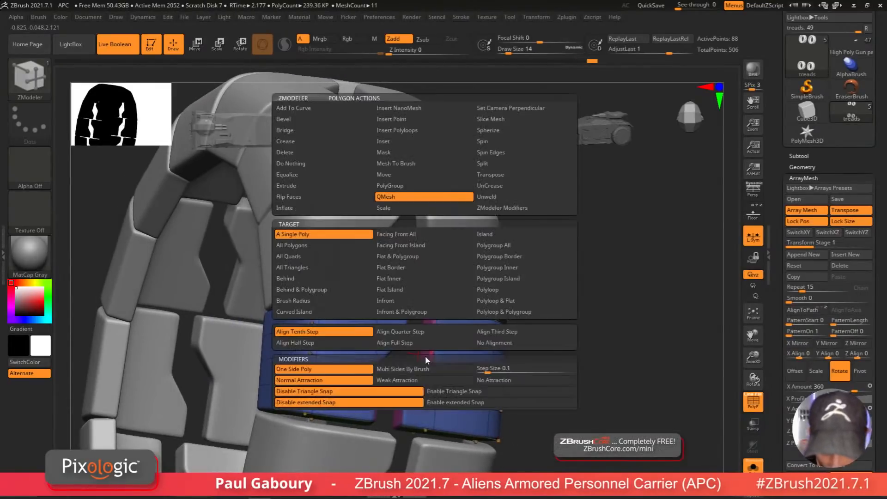
click(513, 245)
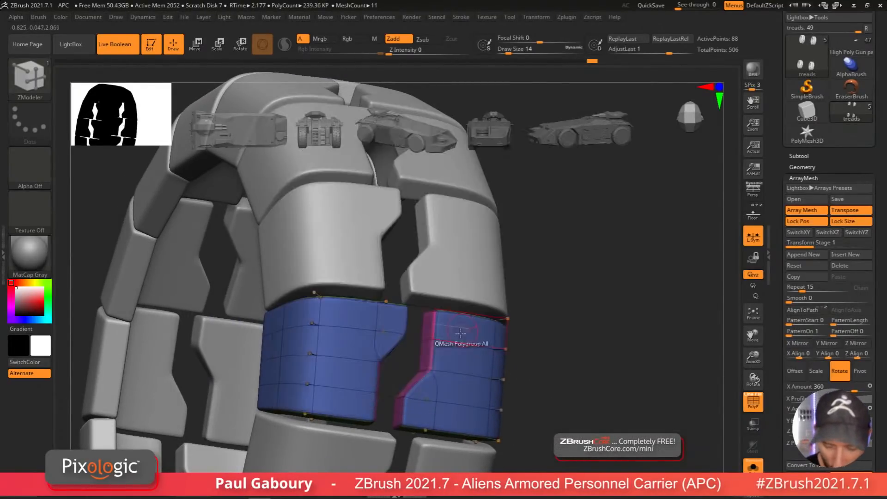
drag(428, 355, 411, 354)
Step: Inspect the treads on all wheels and the vehicle side against the blueprint, toggling solo mode and the floor
ctrl+right_drag(559, 390, 550, 406)
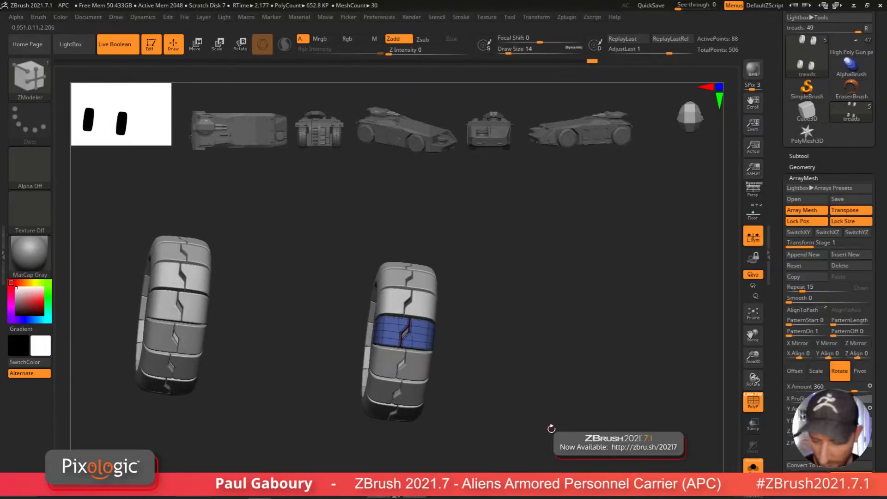
right_drag(553, 436, 483, 386)
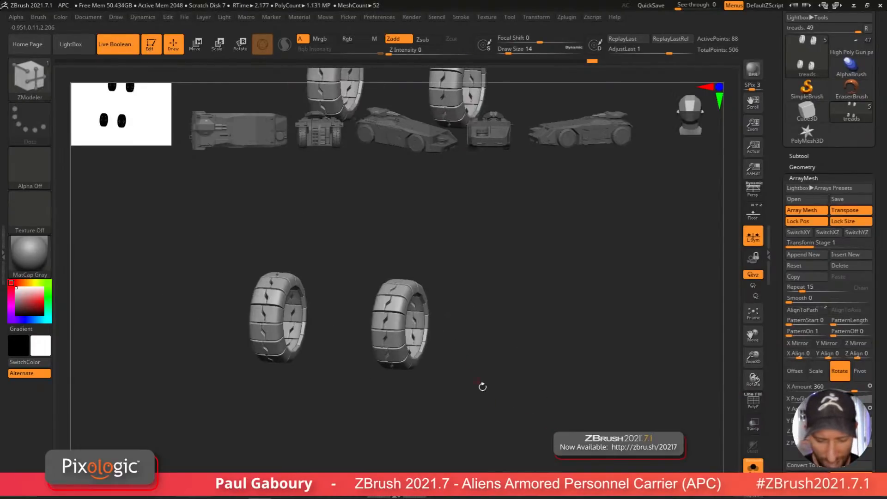
click(757, 470)
ctrl+right_drag(513, 416, 476, 417)
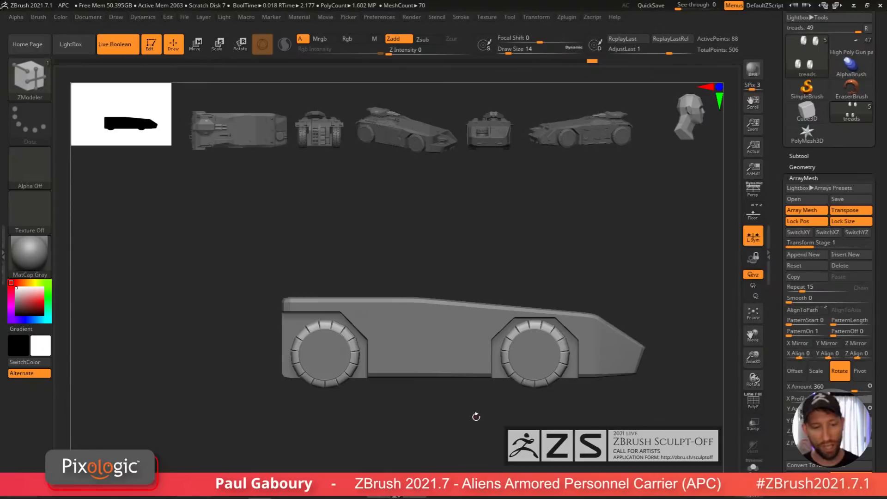
click(752, 214)
alt+right_drag(563, 410, 504, 414)
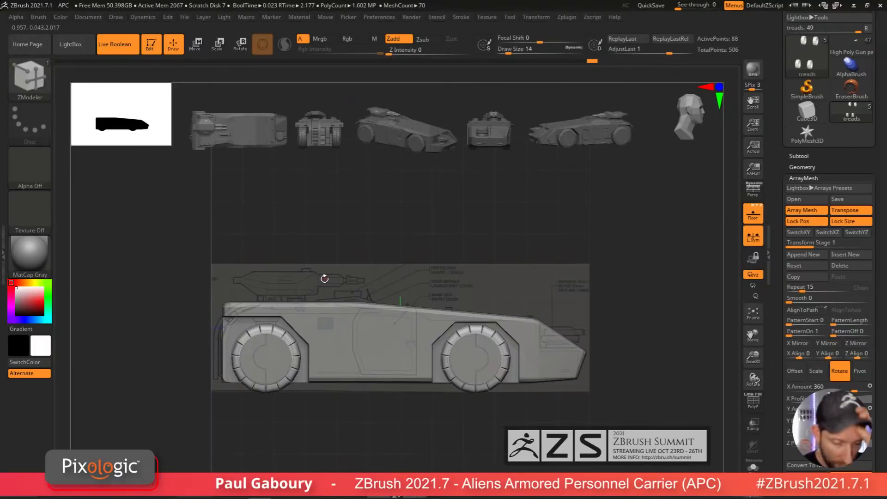
Step: Insert a new PolyMesh3D subtool below the rims subtool
drag(802, 156, 804, 158)
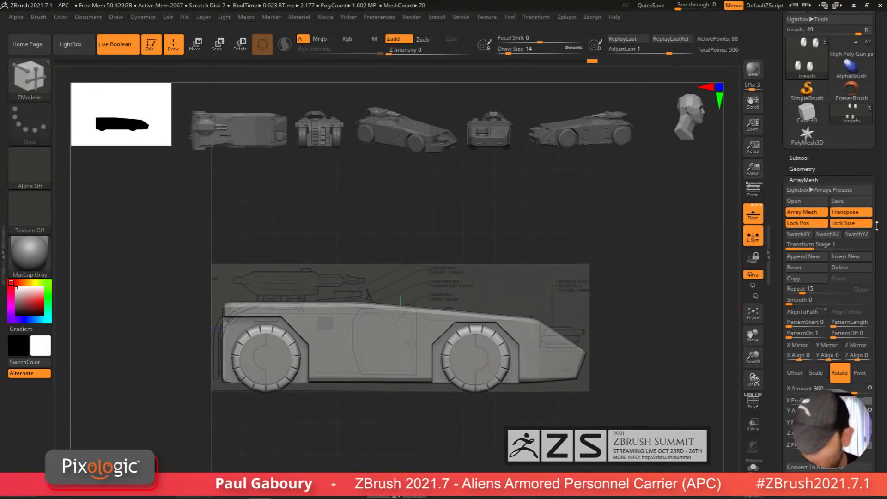
click(806, 157)
click(817, 217)
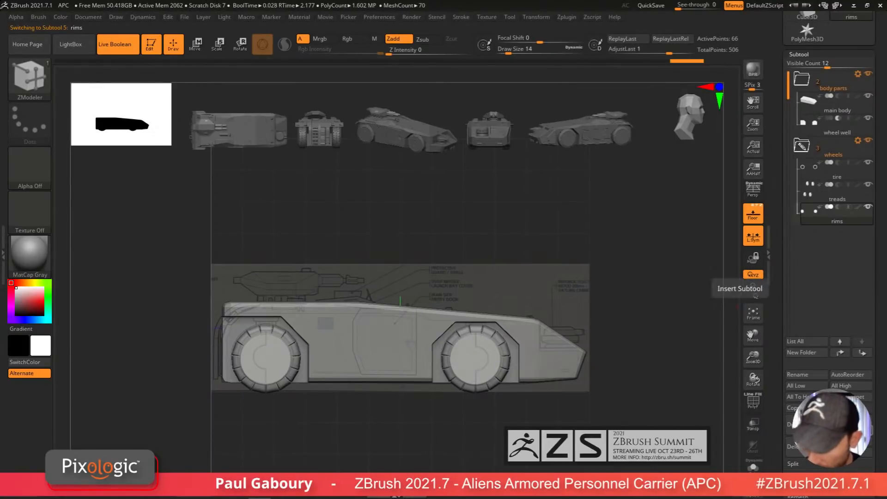
click(753, 285)
click(439, 356)
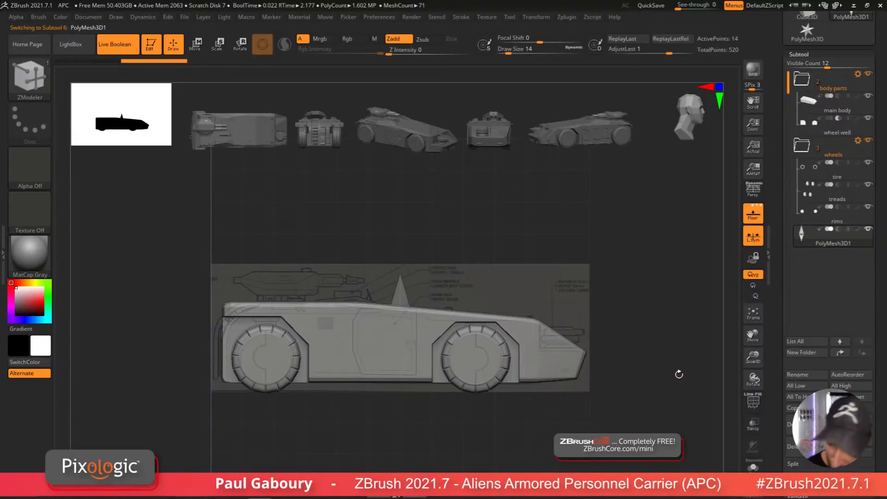
Step: Rename the new subtool as main gun body
click(810, 377)
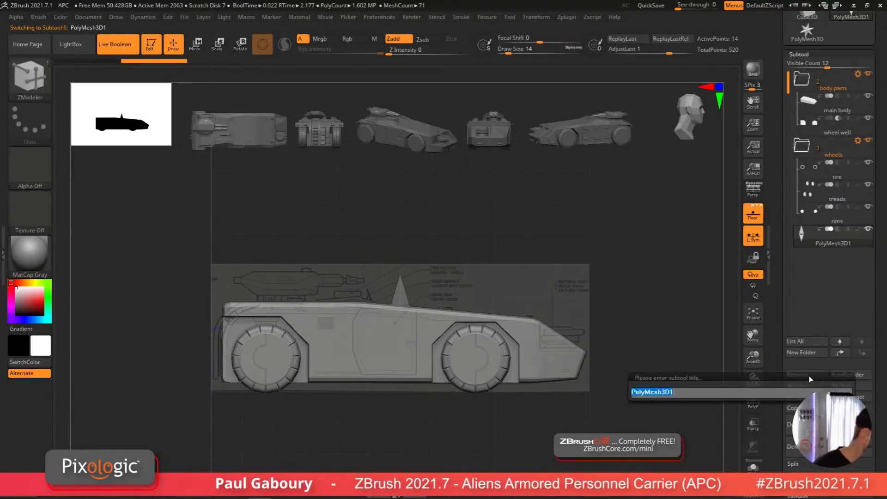
text(main gun b)
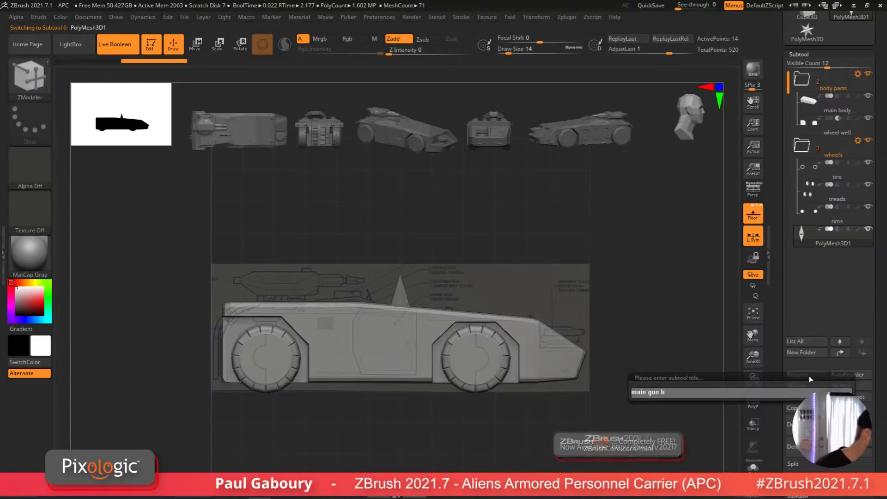
text(ody)
key(Return)
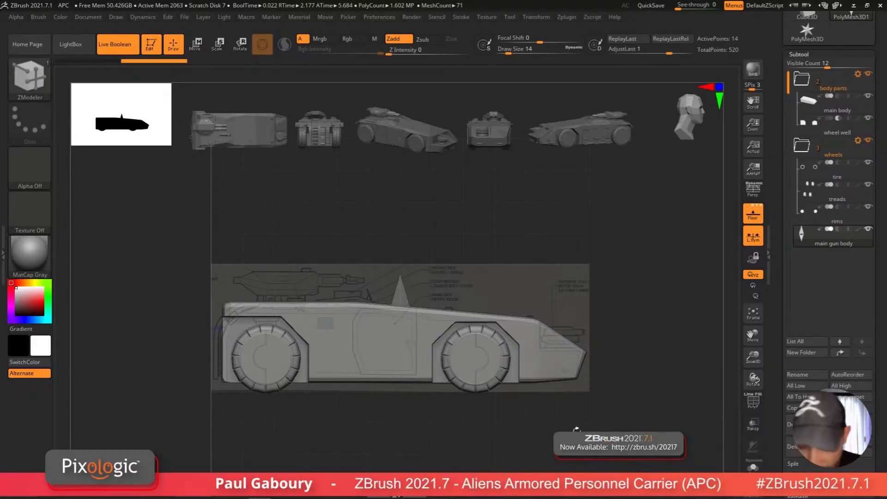
Step: Turn the new subtool into a cube primitive with the gizmo and display its polyframe
key(w)
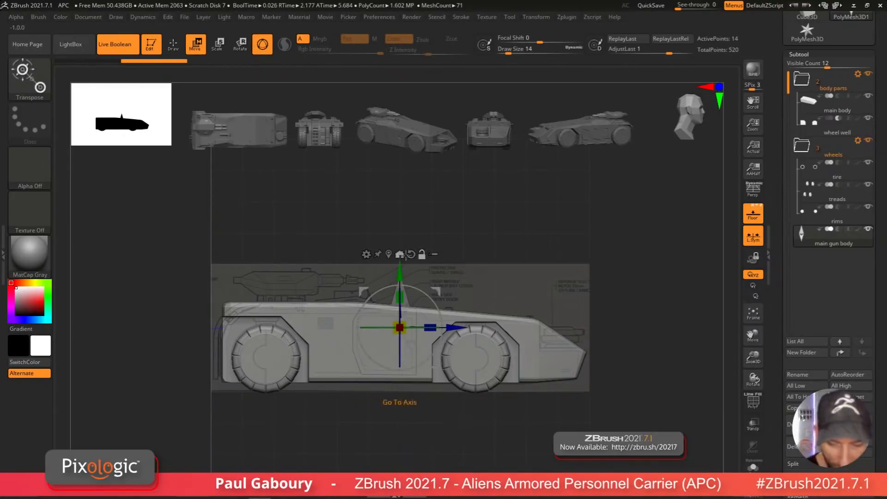
click(366, 254)
click(467, 258)
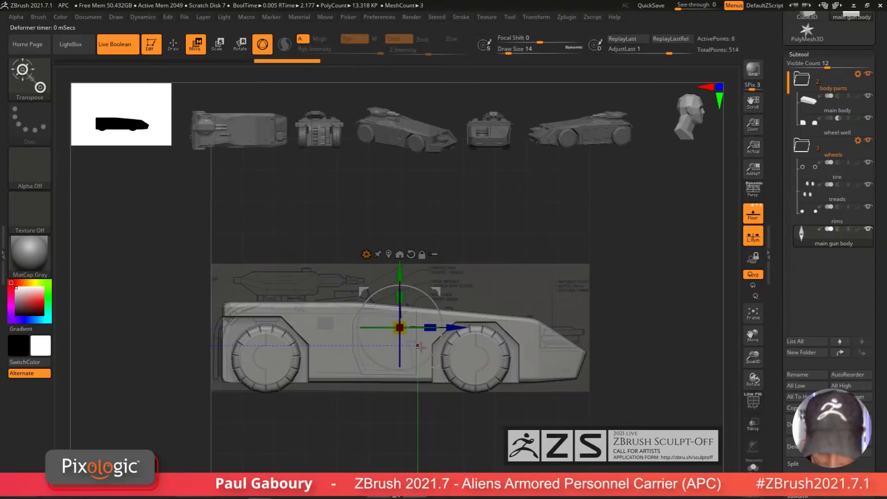
drag(414, 342, 416, 352)
key(shift+f)
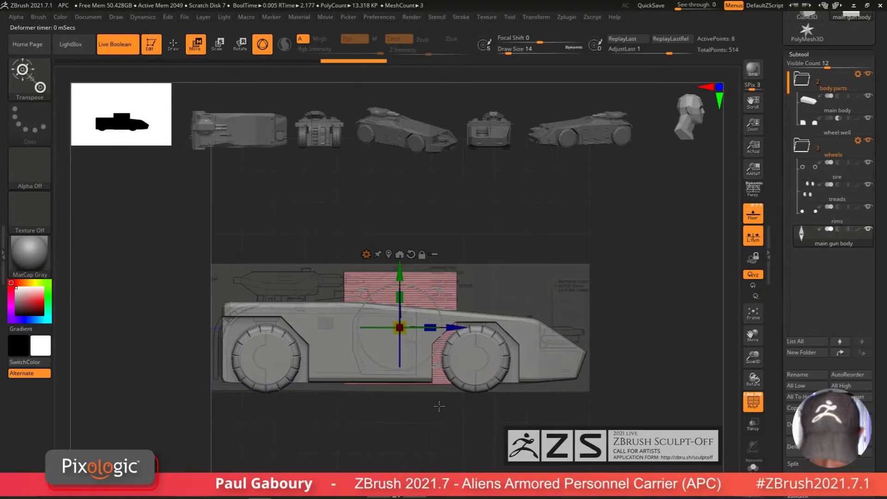
Step: Create a new folder named gun parts for the main gun body subtool
drag(437, 406, 480, 433)
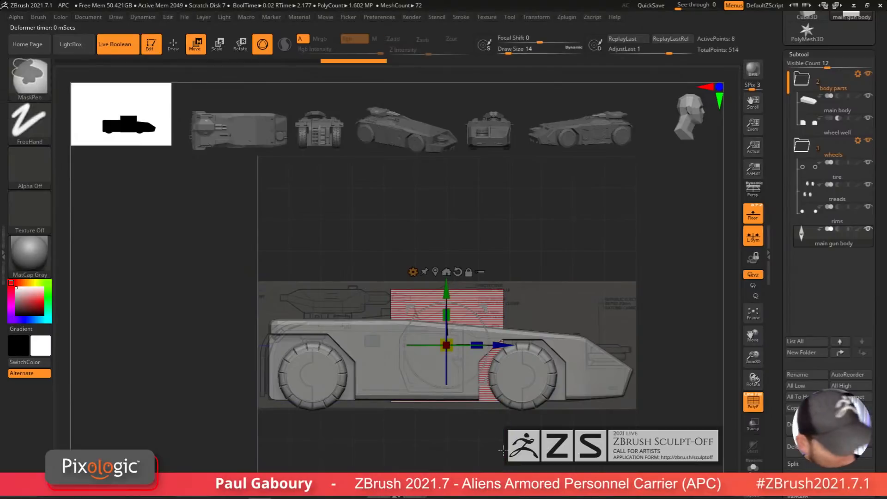
key(ctrl+f)
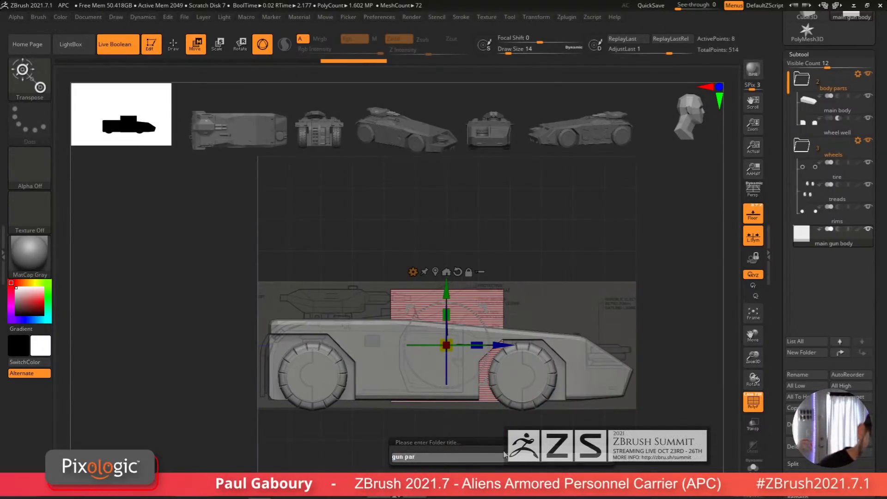
key(Return)
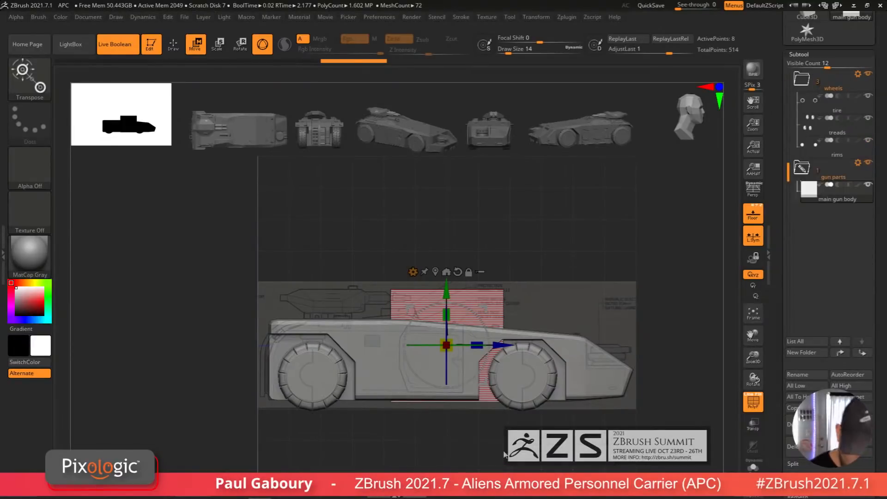
Step: Move and scale the cube to sit over the main gun turret on the side-view blueprint
drag(508, 345, 401, 365)
ctrl+right_drag(400, 365, 397, 277)
alt+right_drag(397, 277, 452, 326)
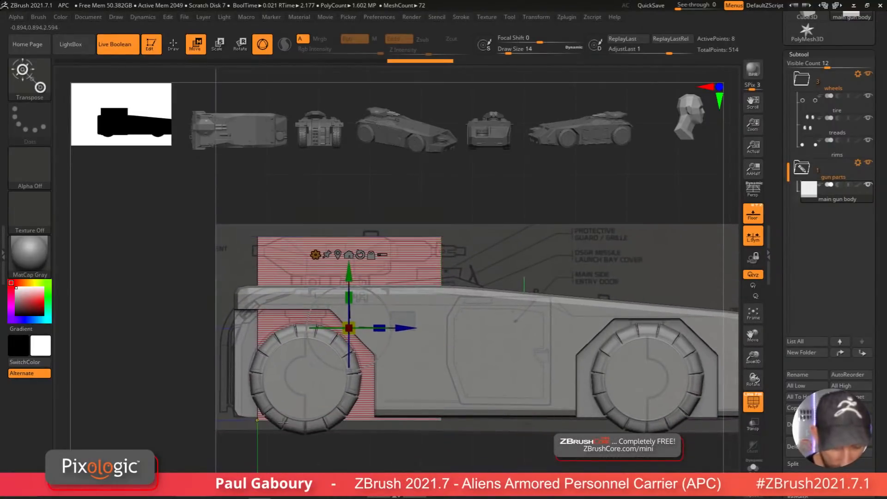
ctrl+drag(233, 466, 303, 183)
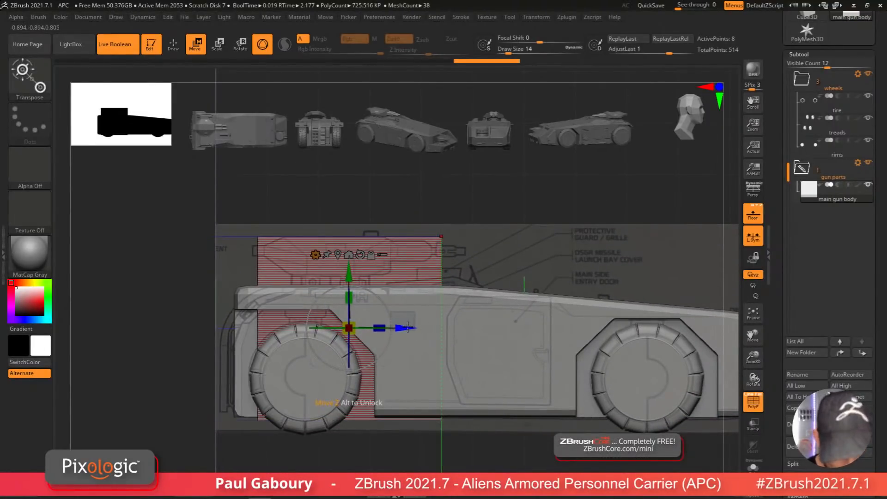
drag(407, 328, 414, 328)
ctrl+drag(446, 177, 487, 236)
ctrl+drag(386, 172, 507, 472)
drag(413, 327, 364, 328)
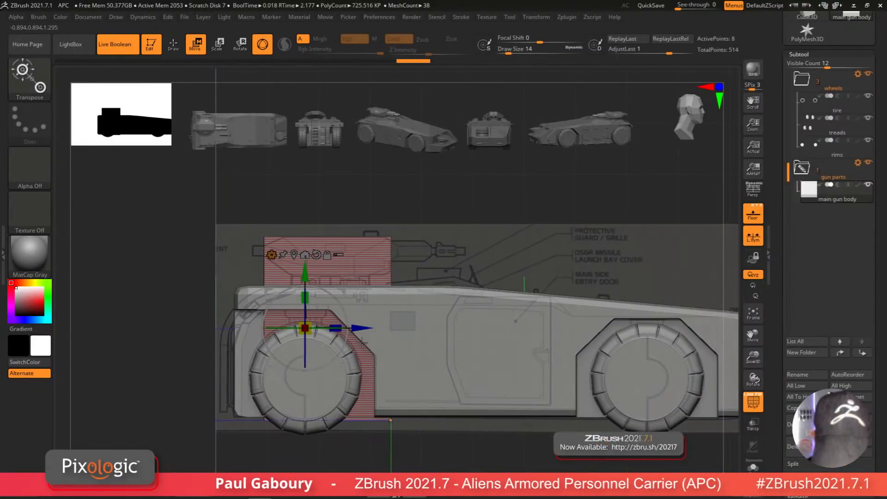
ctrl+drag(208, 483, 452, 392)
mouse_move(305, 263)
mouse_down()
mouse_move(321, 139)
mouse_move(320, 157)
mouse_up()
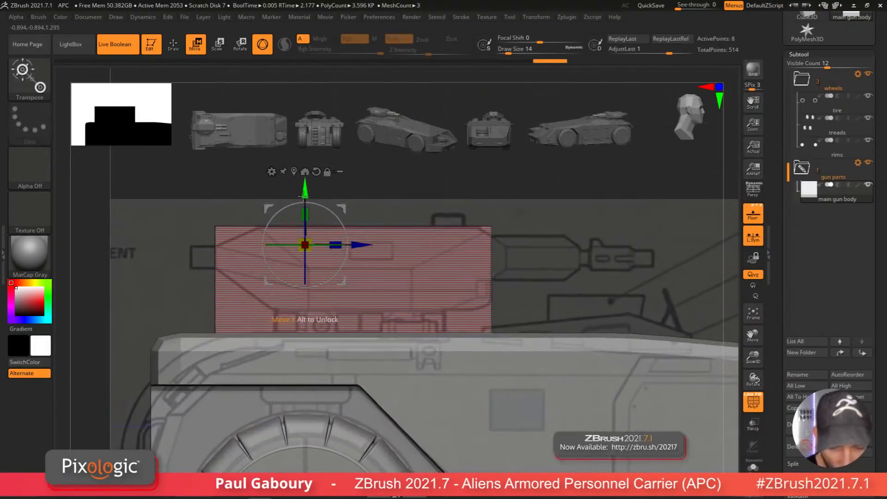
drag(294, 188, 294, 150)
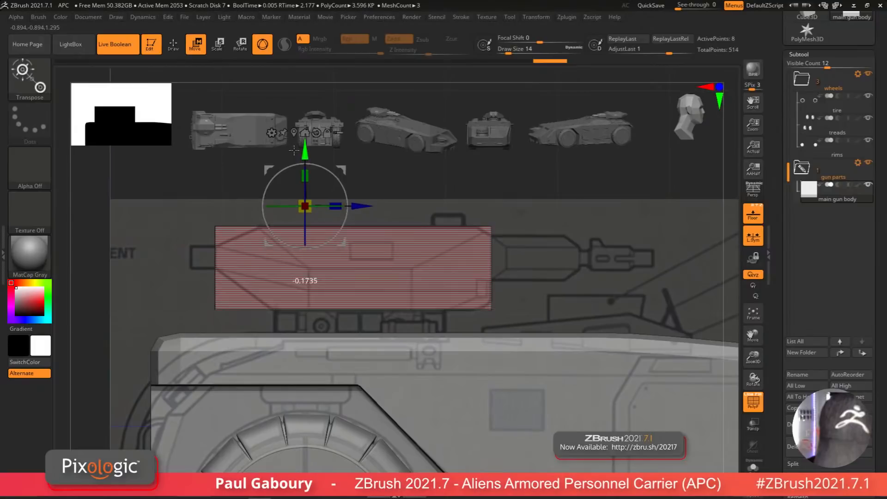
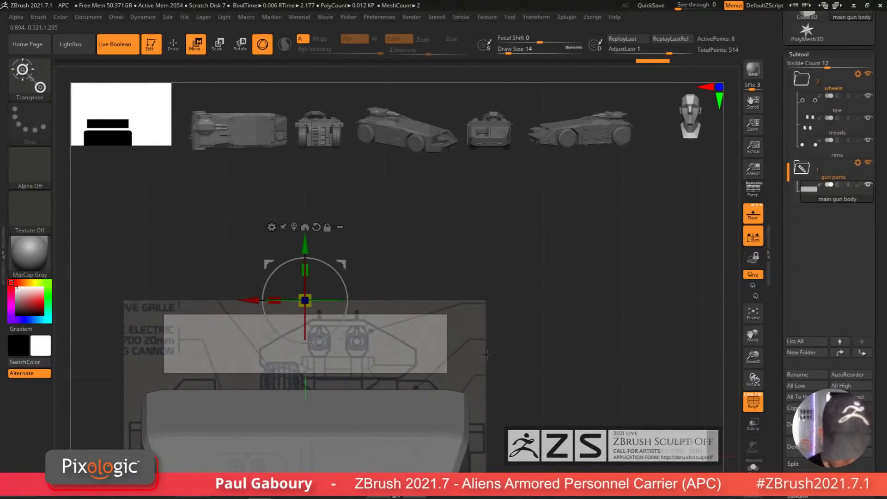
Step: Slide the gun body cube sideways to line it up with the turret on the side-view blueprint
drag(253, 300, 222, 299)
ctrl+drag(148, 258, 183, 278)
ctrl+drag(122, 243, 203, 385)
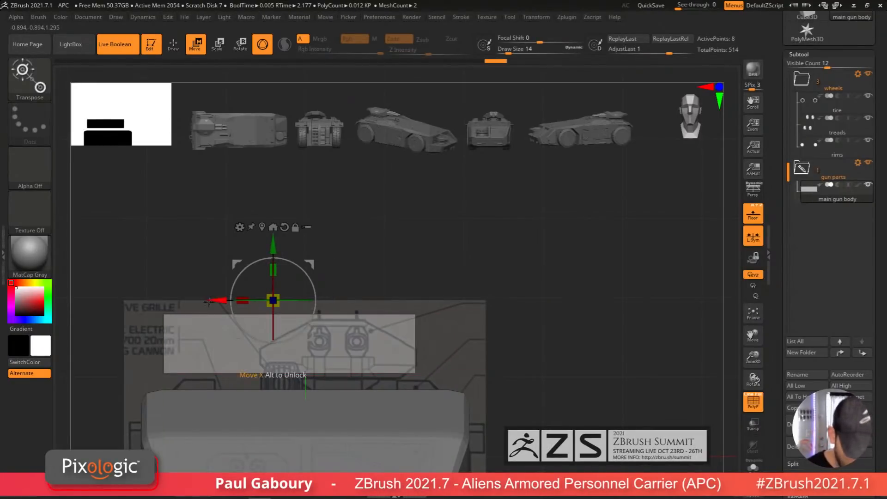
drag(209, 300, 308, 296)
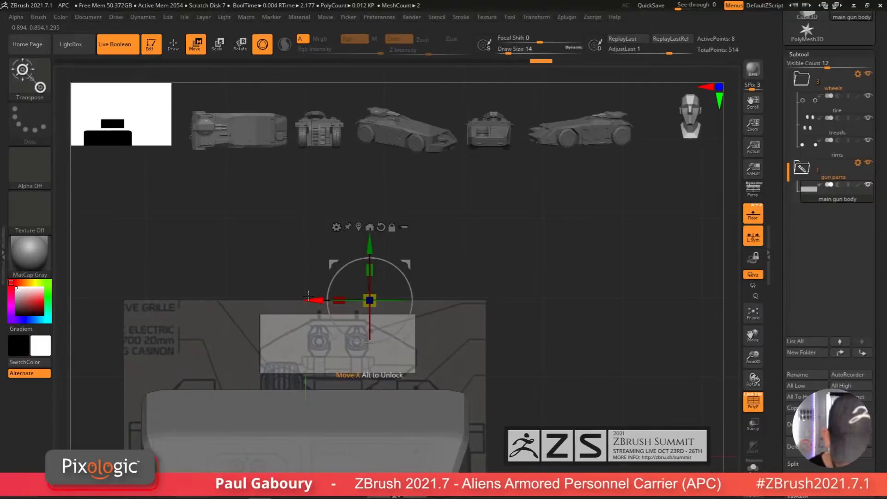
Step: Align the gun body cube with the turret outline on the top-view blueprint
mouse_move(308, 296)
ctrl+right_down()
mouse_move(436, 365)
mouse_move(471, 408)
ctrl+right_up()
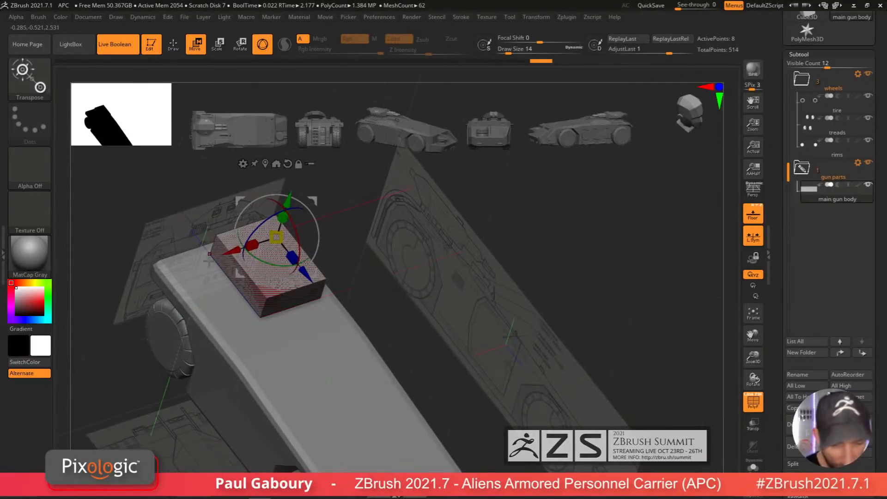
alt+right_drag(437, 410, 442, 429)
alt+right_drag(469, 385, 476, 405)
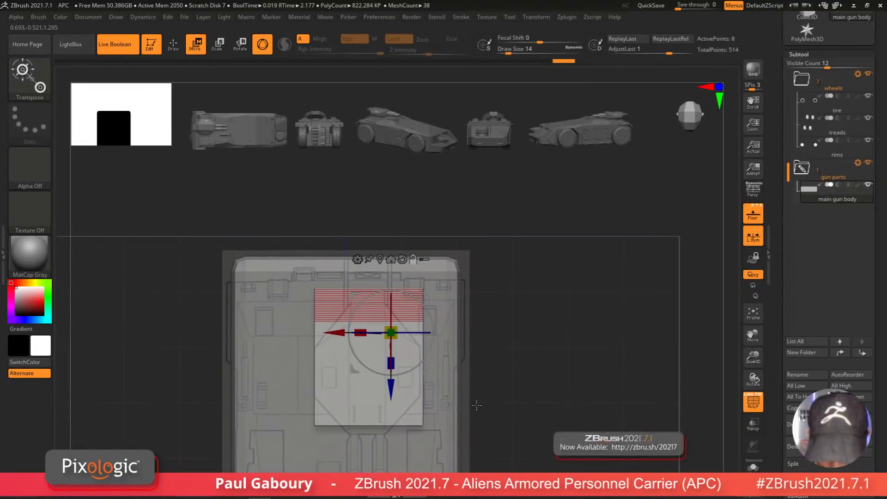
click(382, 260)
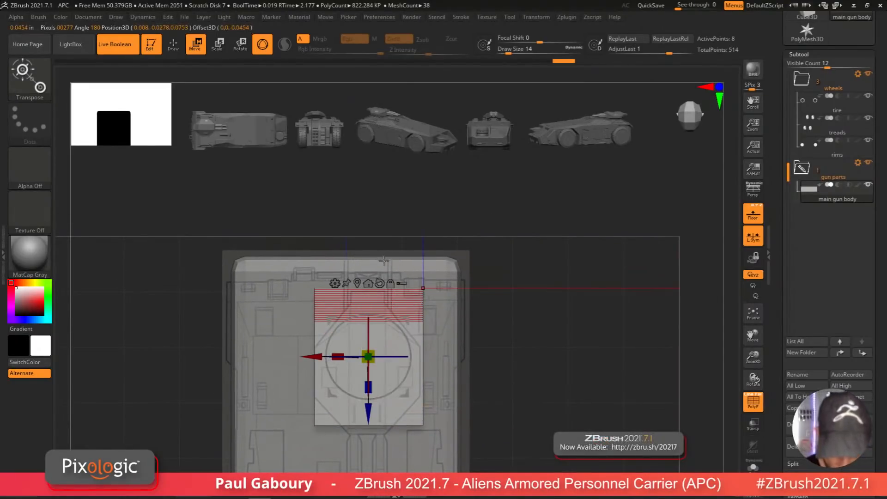
drag(329, 358, 313, 357)
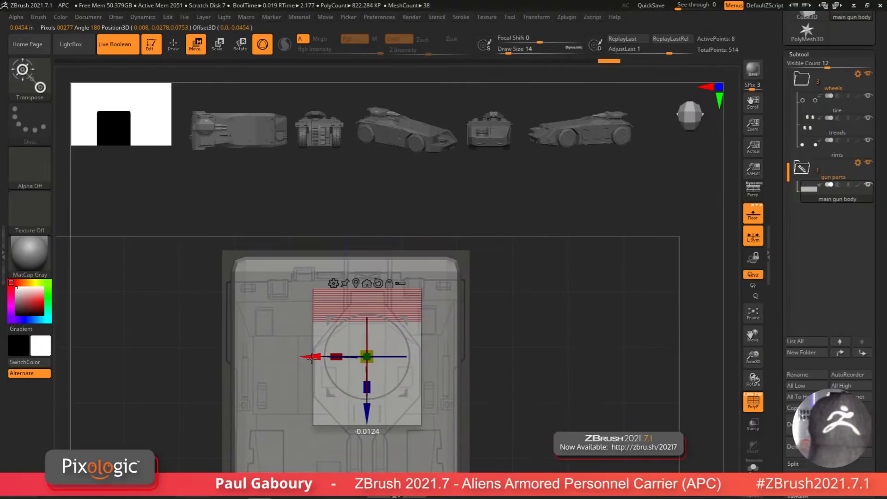
alt+right_drag(487, 411, 484, 395)
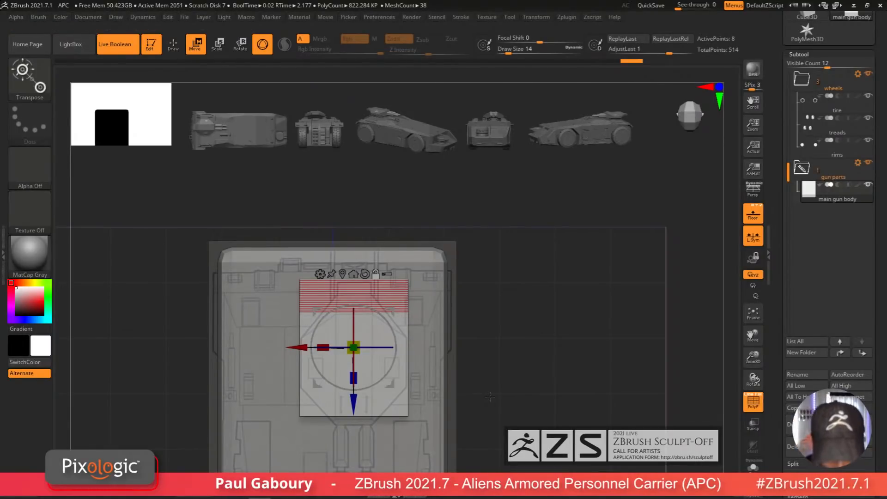
Step: Switch to ZModeler and insert a single edge loop across the gun body cube
key(q)
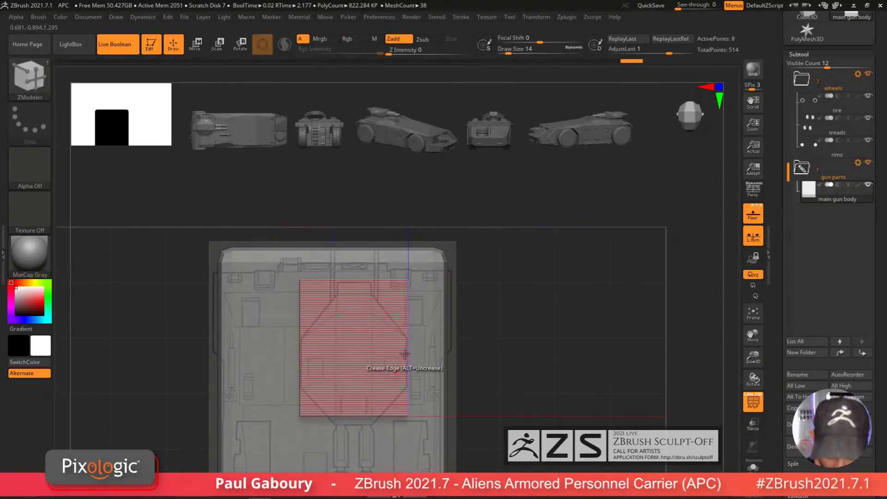
key(b)
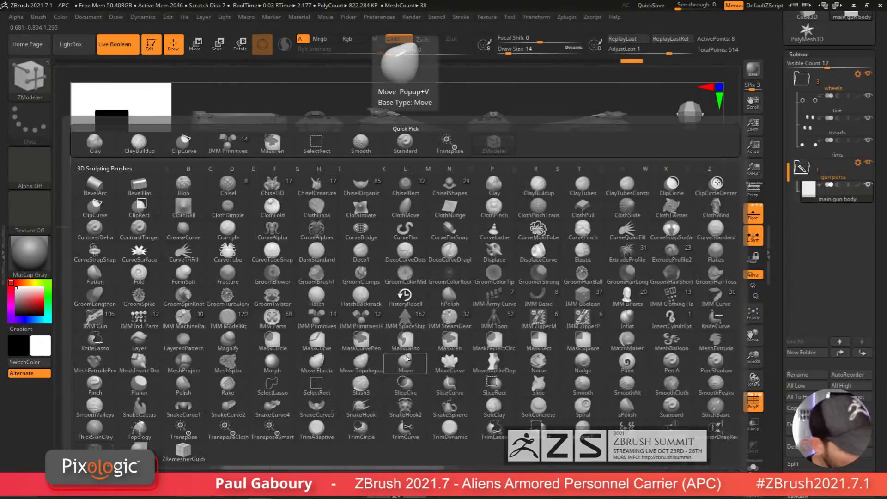
key(Escape)
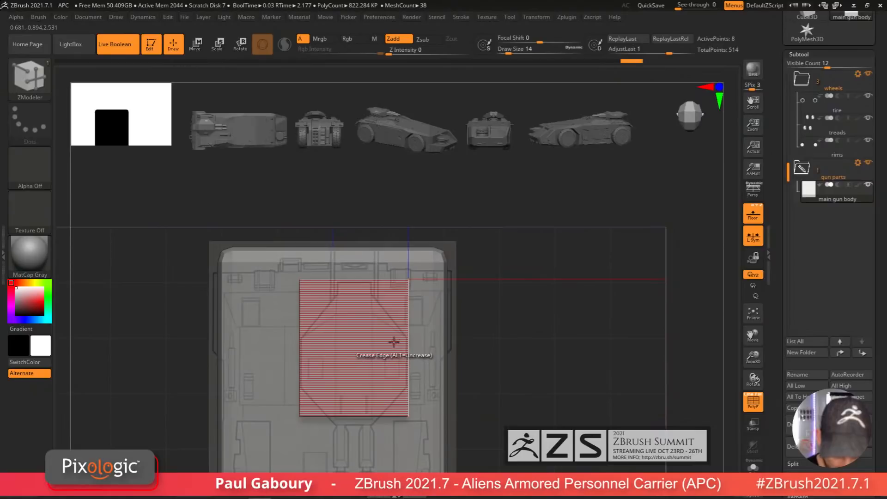
key(space)
click(387, 207)
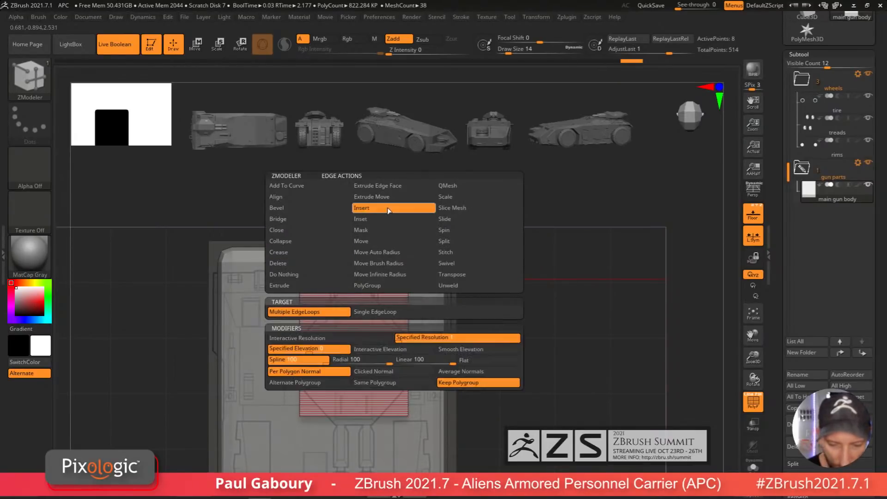
click(382, 311)
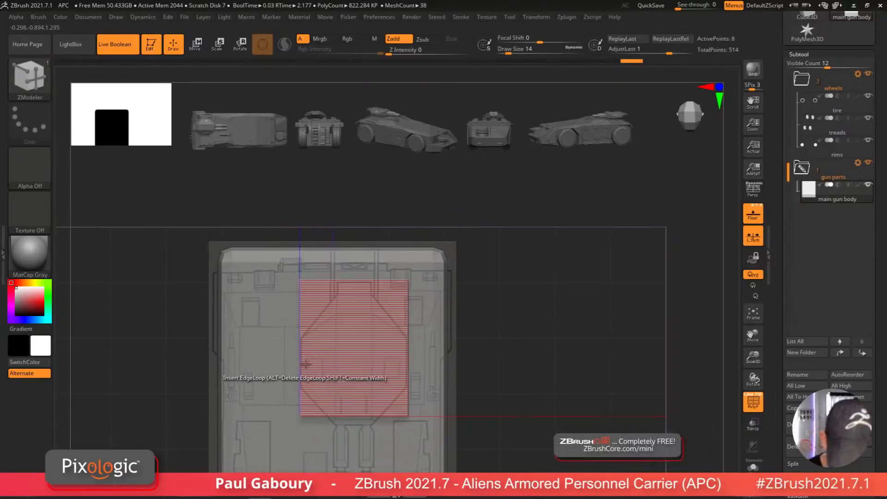
right_drag(303, 363, 396, 350)
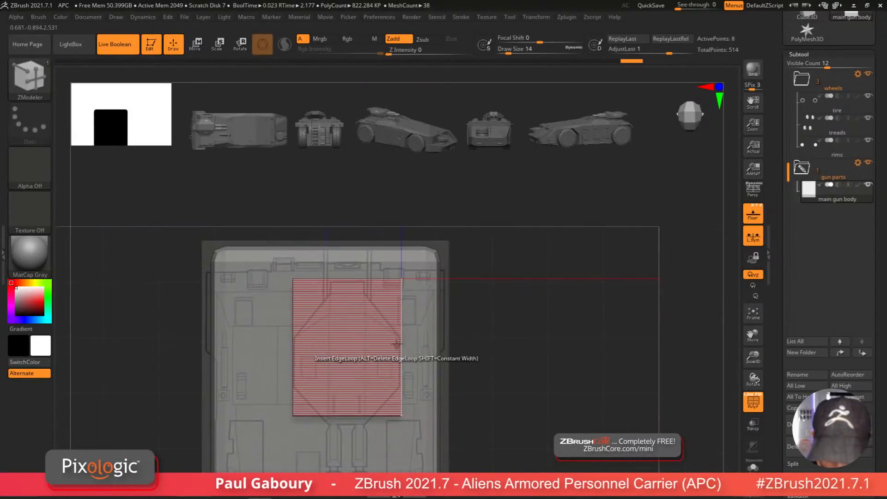
click(402, 337)
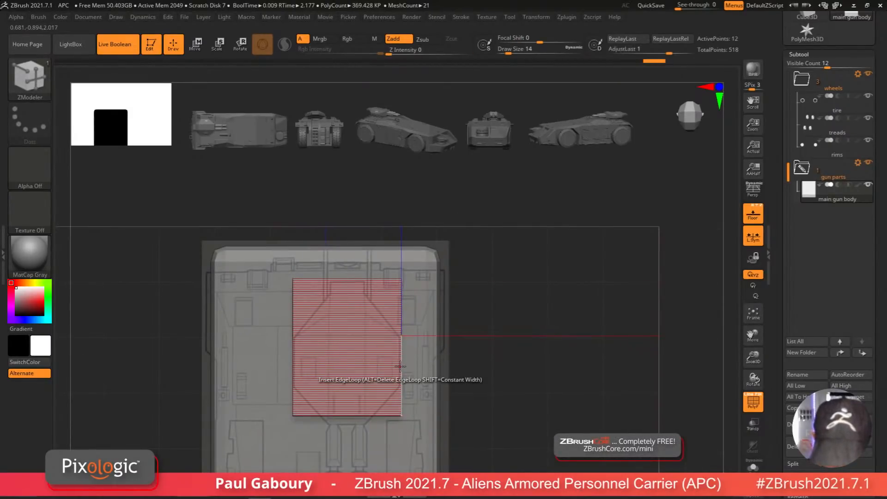
Step: Insert more single edge loops across the gun body and clear the mask
alt+right_drag(431, 420, 449, 411)
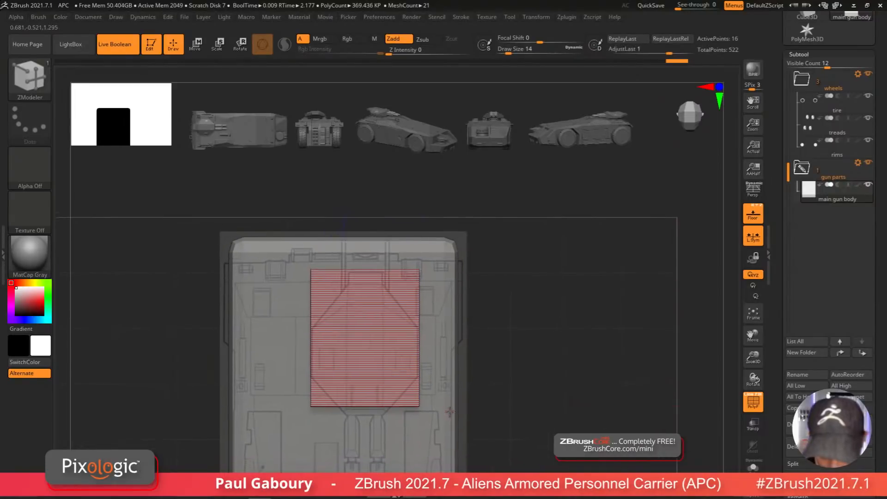
ctrl+click(455, 432)
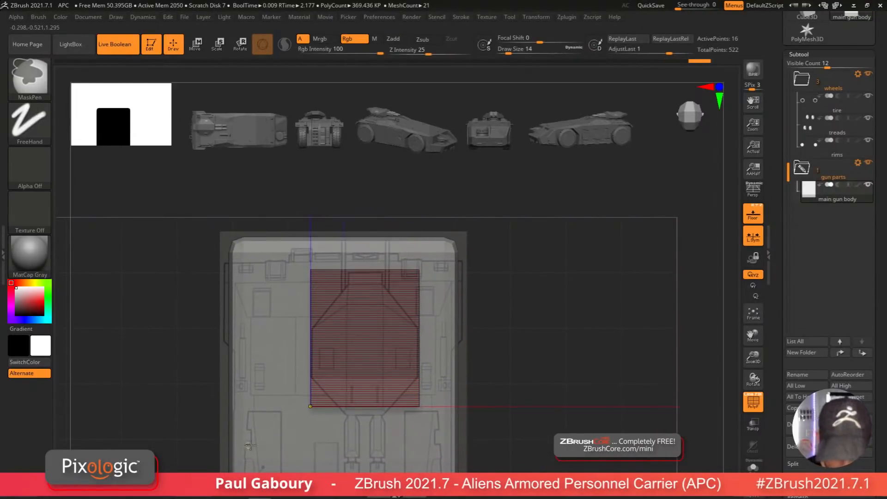
ctrl+click(488, 455)
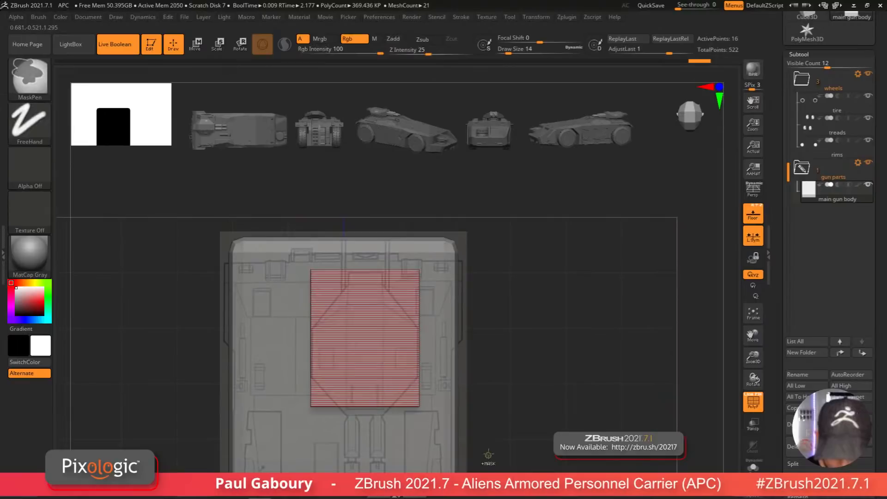
ctrl+alt+drag(477, 442, 407, 398)
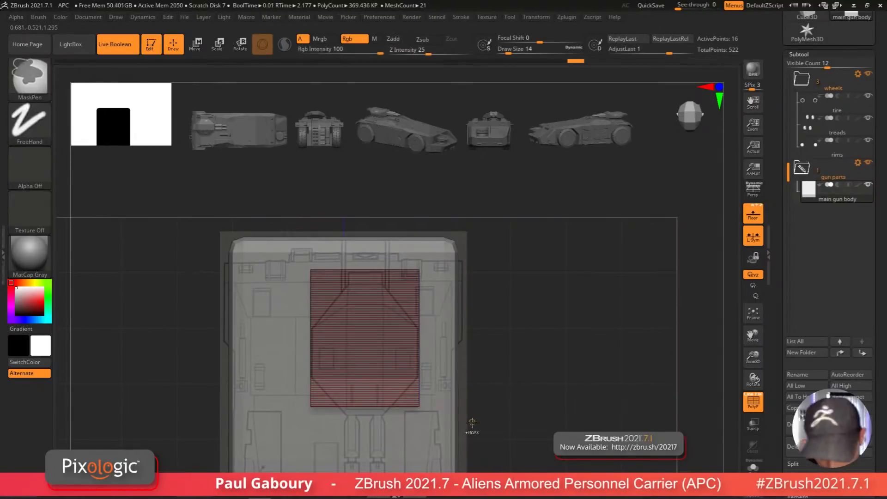
ctrl+drag(476, 430, 476, 447)
ctrl+right_drag(476, 448, 381, 380)
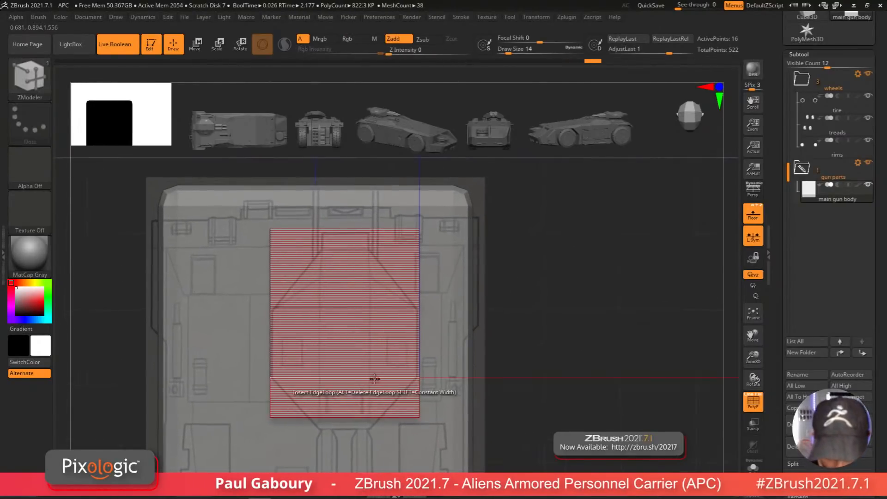
drag(379, 377, 319, 387)
ctrl+drag(518, 405, 525, 424)
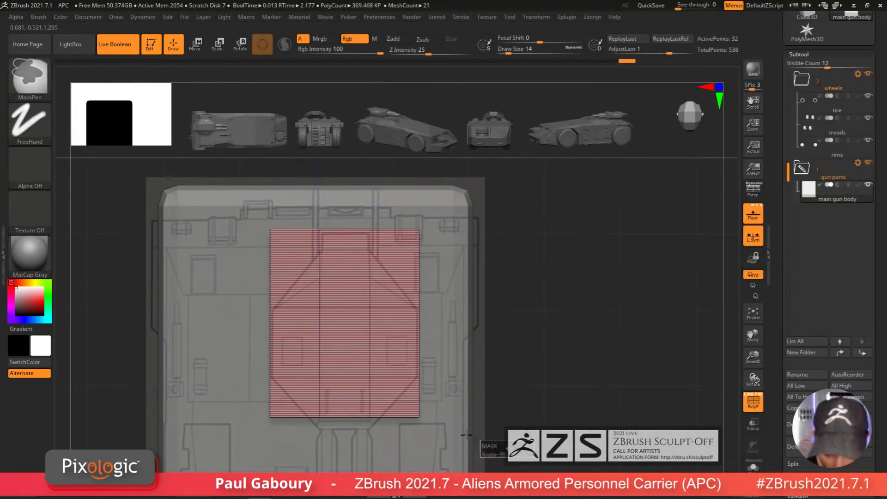
Step: Move the lower corner points inward to chamfer the gun body's bottom end to the blueprint shape
key(w)
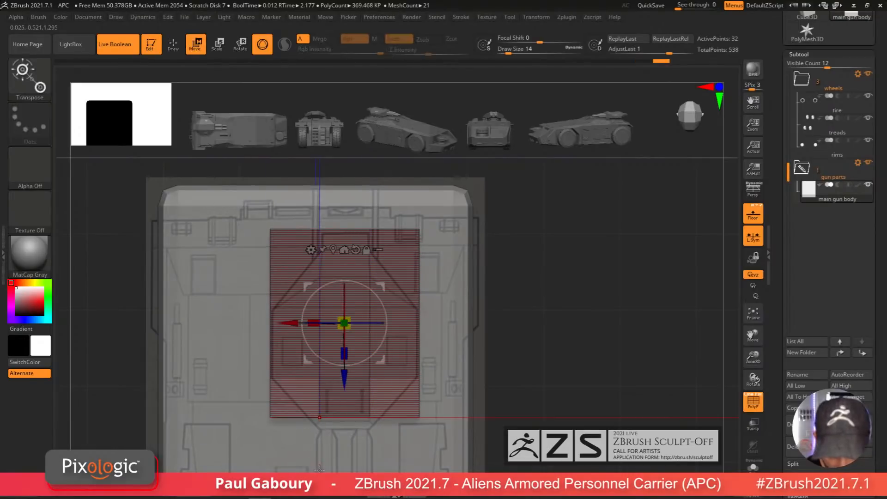
drag(314, 323, 339, 328)
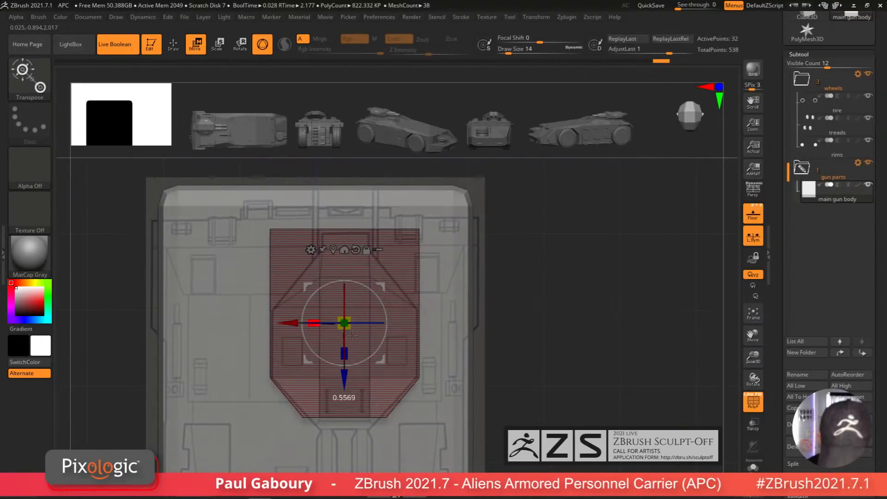
ctrl+drag(452, 401, 496, 408)
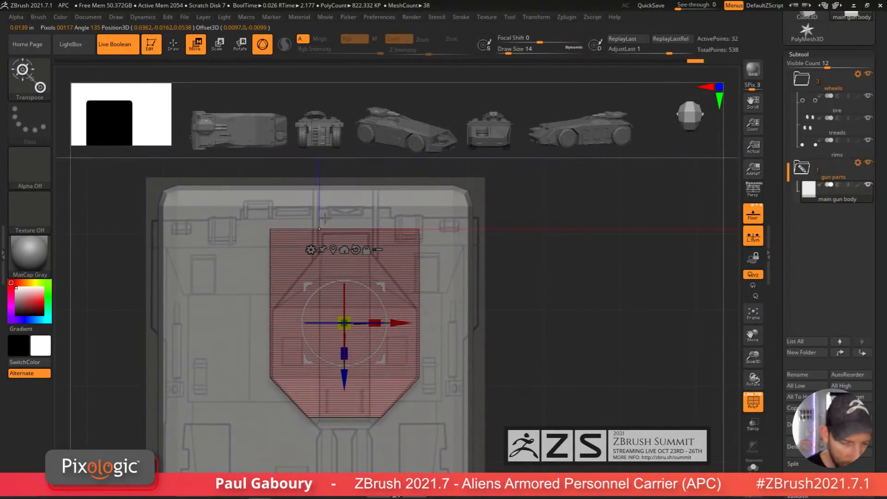
Step: Try to chamfer the gun body's top corners the same way, then undo it
ctrl+drag(101, 228, 299, 272)
ctrl+drag(534, 277, 406, 196)
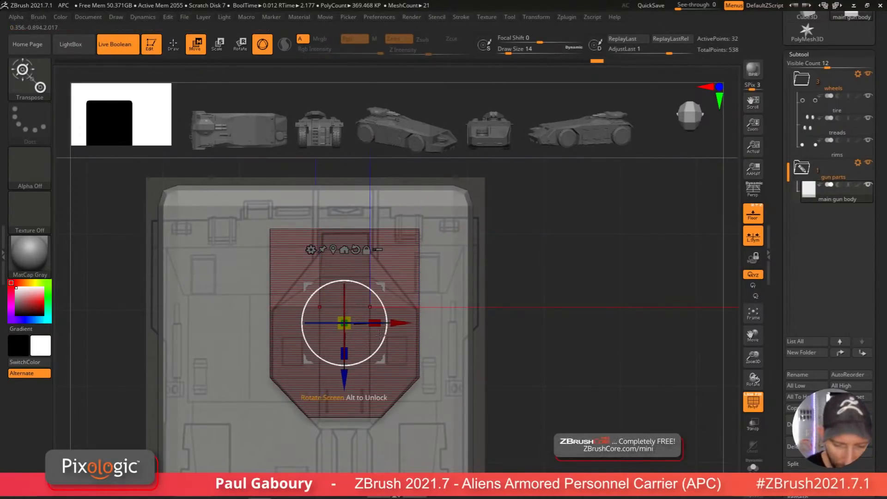
click(344, 250)
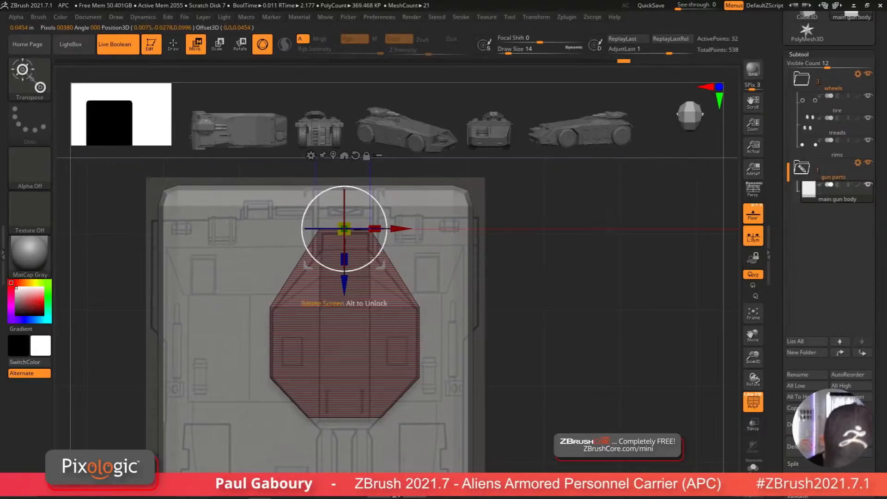
alt+right_drag(419, 308, 423, 350)
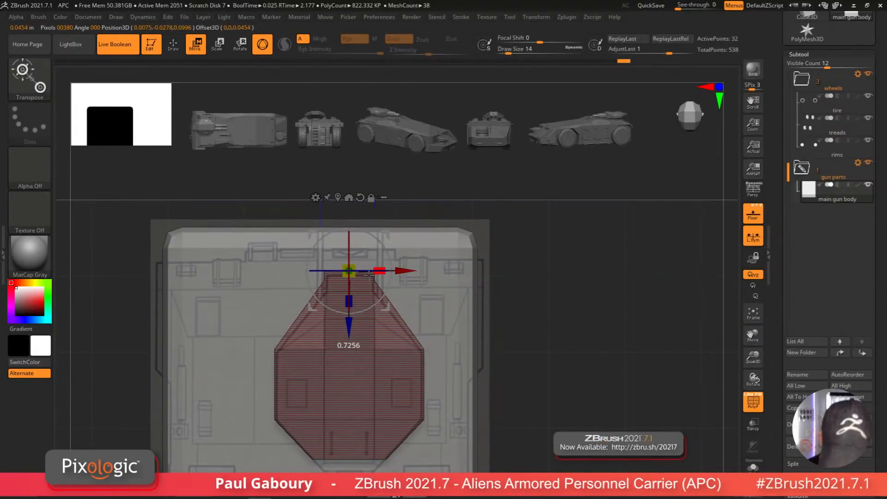
right_drag(442, 329, 445, 331)
right_drag(405, 292, 418, 299)
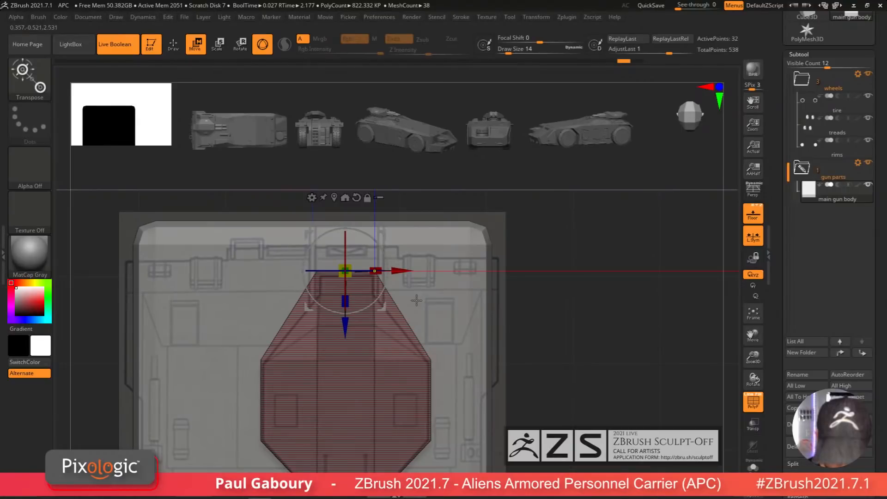
key(ctrl+z)
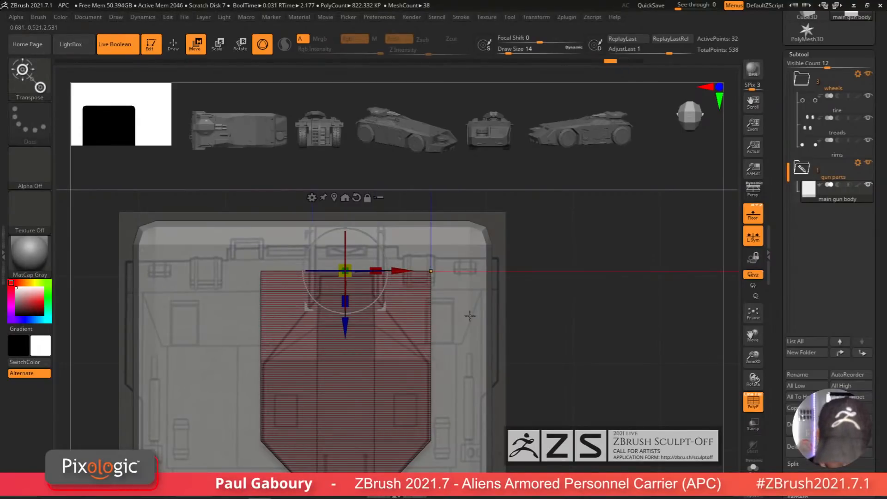
Step: Inspect the gun body's shape against the top and side-view blueprints
ctrl+drag(470, 315, 483, 334)
alt+right_drag(479, 347, 477, 342)
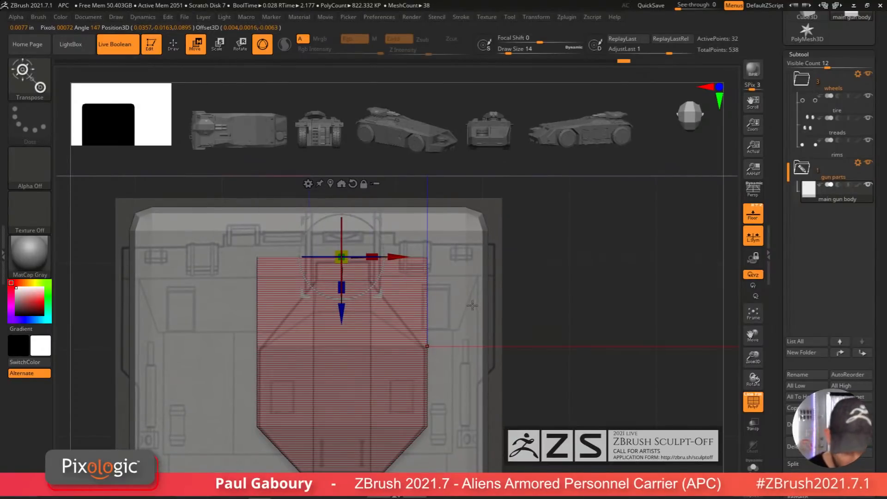
mouse_move(486, 312)
ctrl+mouse_down()
mouse_move(421, 236)
mouse_move(436, 254)
ctrl+mouse_up()
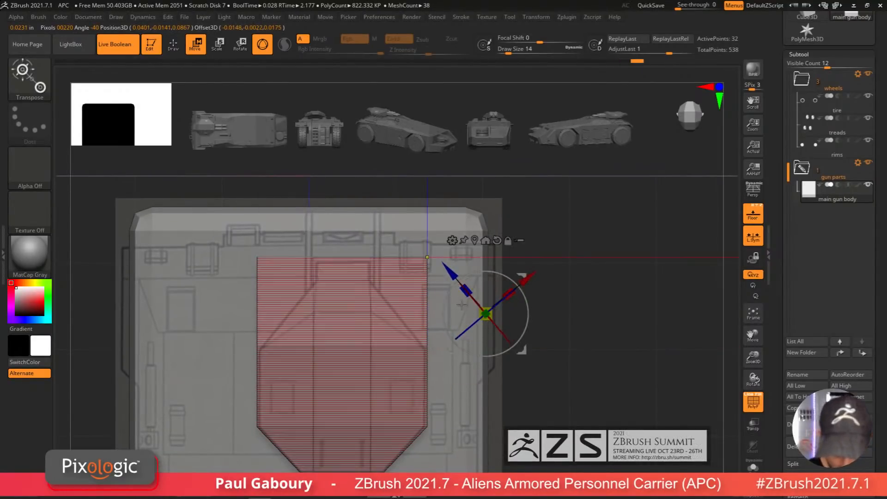
key(q)
mouse_move(509, 396)
ctrl+right_down()
mouse_move(480, 368)
mouse_move(527, 371)
mouse_move(450, 379)
ctrl+right_up()
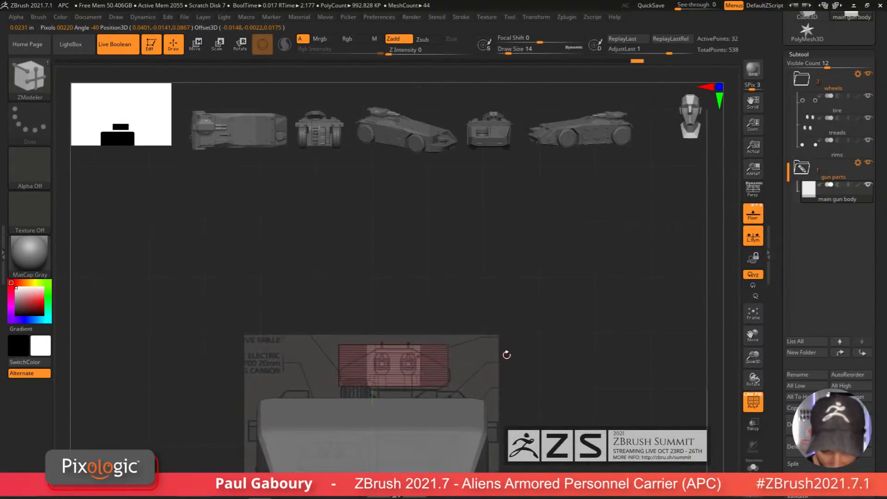
mouse_move(505, 333)
right_down()
mouse_move(504, 407)
mouse_move(507, 368)
mouse_move(520, 392)
right_up()
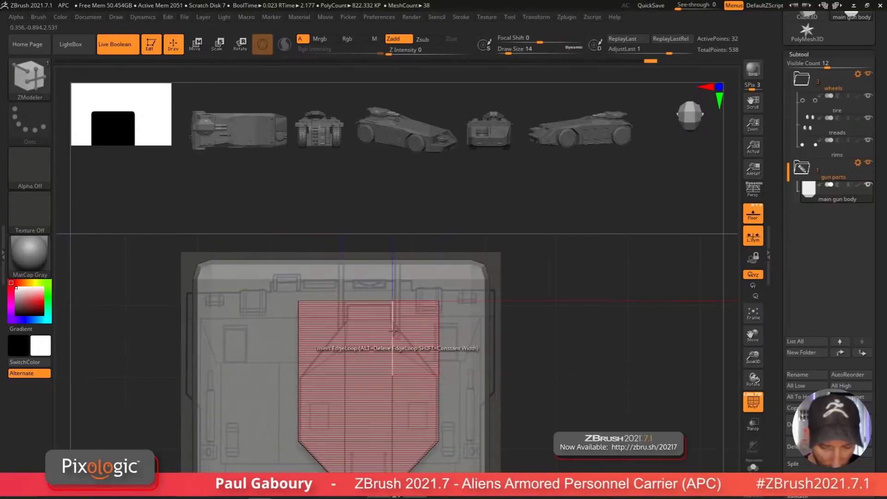
mouse_move(511, 423)
ctrl+right_down()
mouse_move(511, 440)
mouse_move(531, 364)
mouse_move(538, 376)
mouse_move(547, 356)
mouse_move(573, 349)
mouse_move(538, 334)
ctrl+right_up()
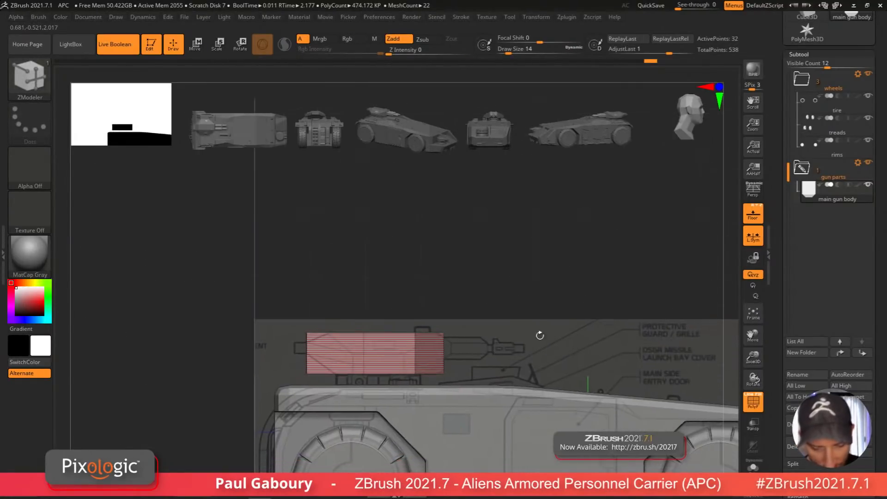
ctrl+right_drag(463, 352, 494, 371)
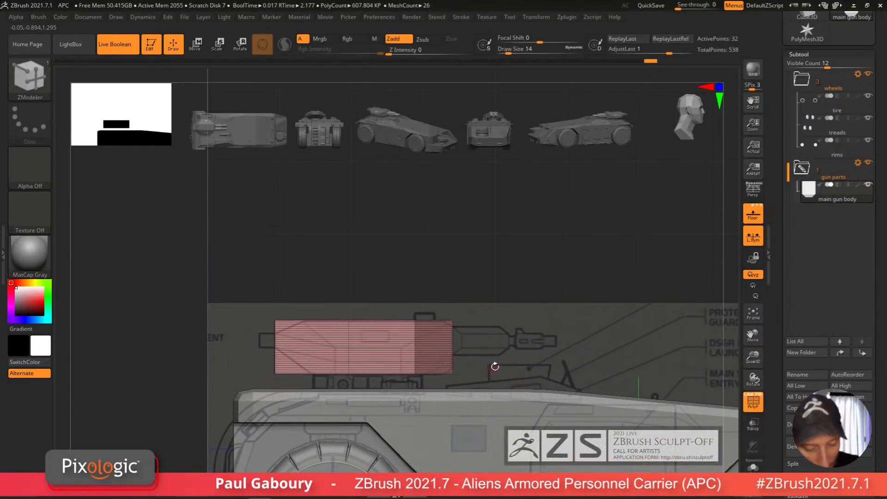
right_drag(495, 366, 491, 385)
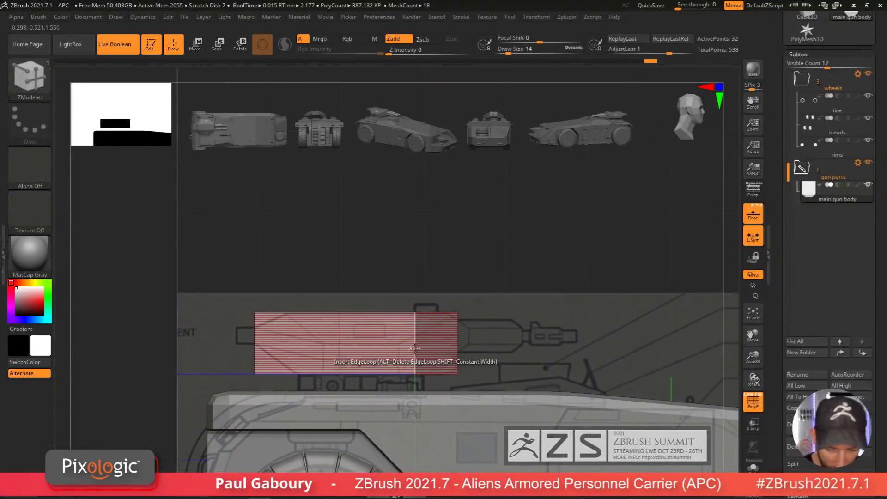
Step: Move the gun body's upper corner points inward to chamfer its top to the front-view blueprint shape
key(ctrl+w)
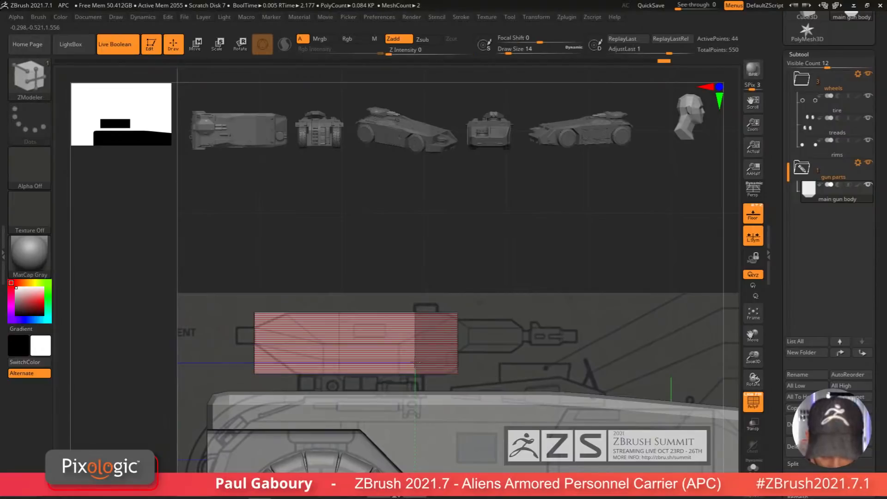
mouse_move(416, 359)
right_down()
mouse_move(477, 358)
mouse_move(463, 387)
mouse_move(473, 371)
mouse_move(482, 379)
mouse_move(476, 344)
mouse_move(403, 349)
right_up()
ctrl+drag(345, 264, 390, 363)
key(w)
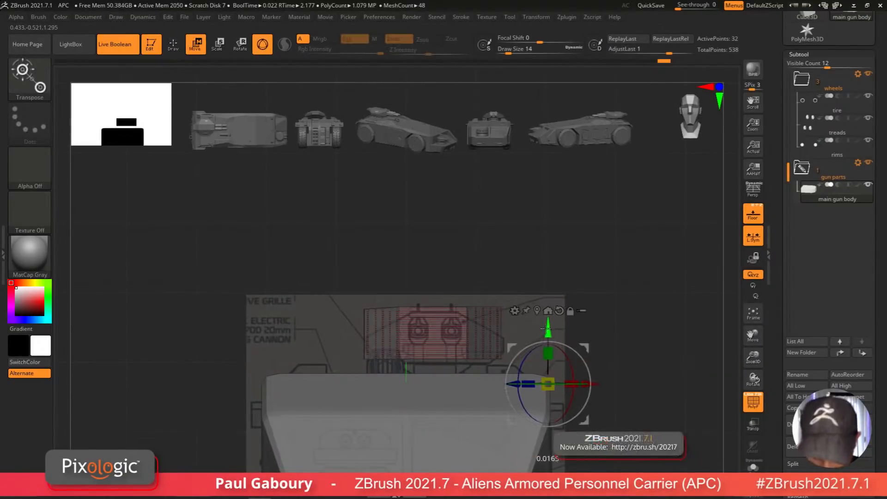
ctrl+drag(563, 326, 565, 322)
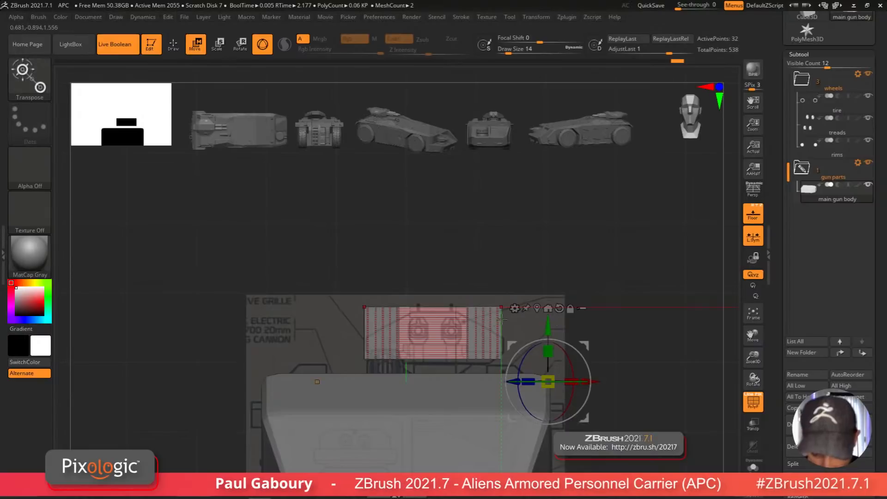
ctrl+drag(326, 247, 410, 397)
drag(553, 324, 549, 355)
ctrl+click(632, 388)
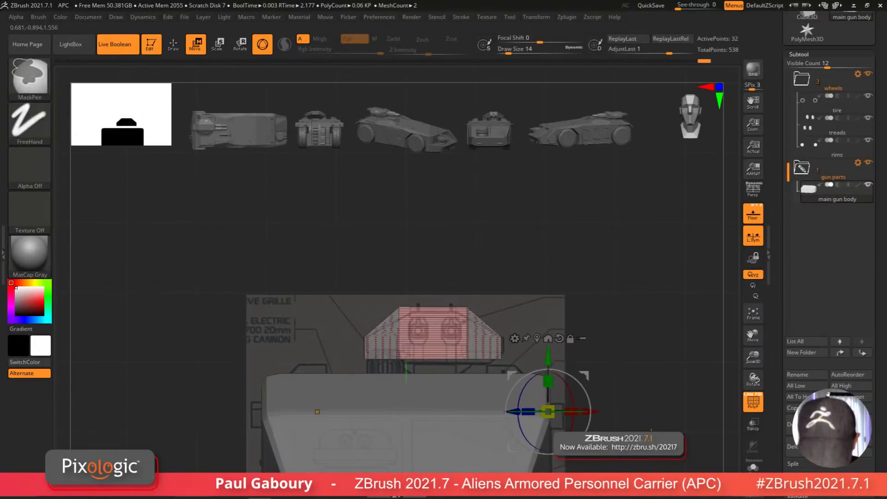
ctrl+drag(651, 439, 491, 354)
drag(547, 354, 548, 350)
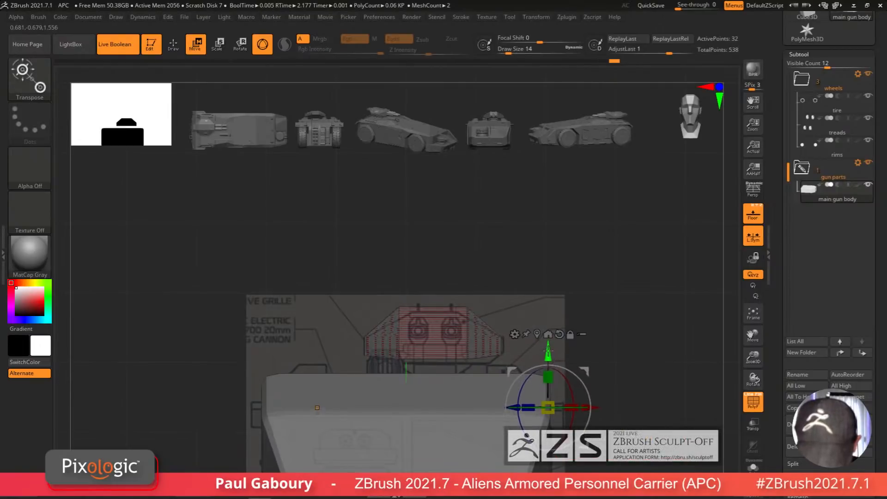
drag(600, 365, 471, 337)
mouse_move(636, 345)
alt+mouse_down()
mouse_move(503, 359)
mouse_move(534, 361)
mouse_move(510, 360)
mouse_move(489, 389)
mouse_move(498, 427)
mouse_move(520, 398)
mouse_move(503, 336)
mouse_move(495, 362)
mouse_move(480, 330)
mouse_move(491, 343)
alt+mouse_up()
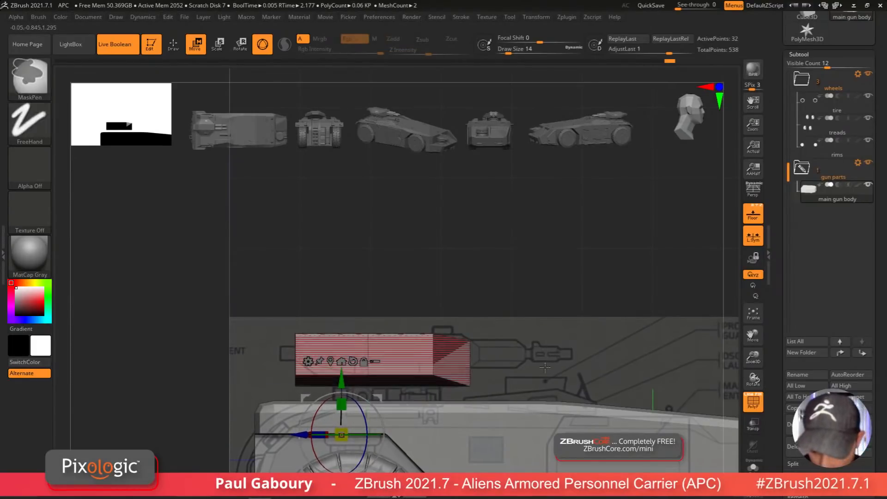
drag(545, 367, 466, 418)
alt+right_drag(466, 418, 531, 403)
alt+right_drag(528, 437, 516, 405)
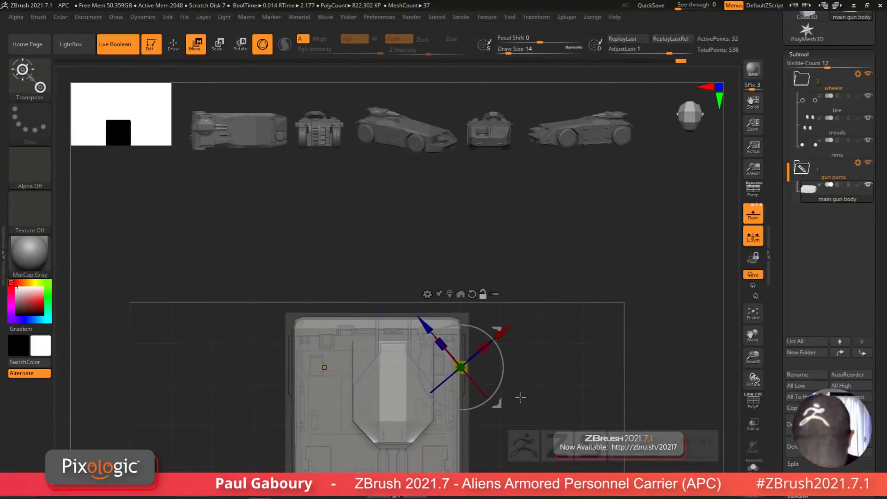
Step: Inspect the High Poly Gun reference subtool's shape, then switch back to the main gun body
key(q)
drag(530, 378, 531, 402)
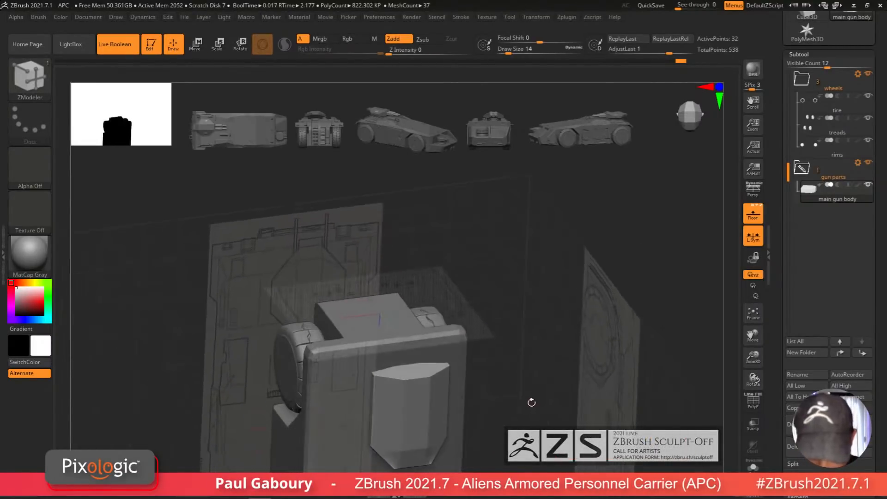
key(shift+f)
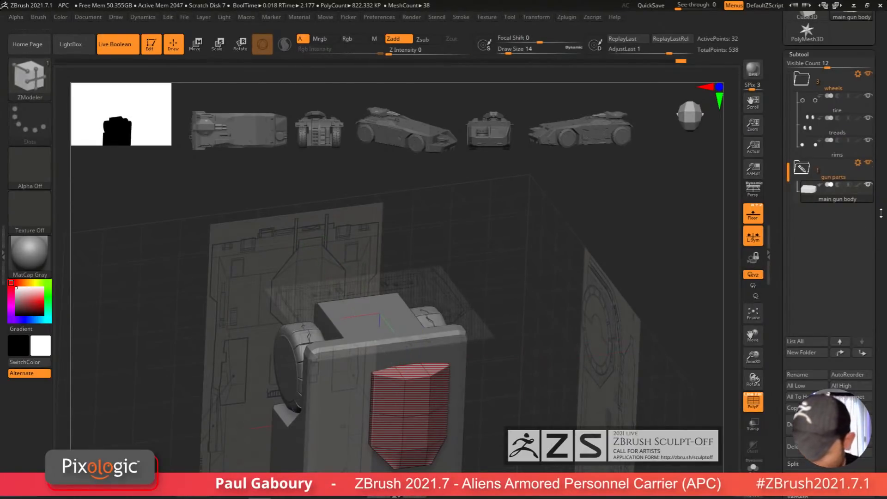
drag(881, 213, 878, 309)
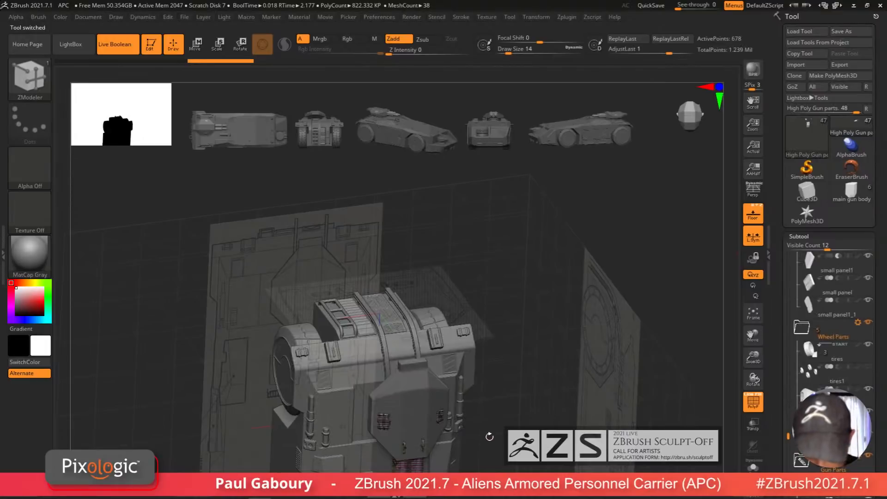
drag(489, 436, 485, 386)
alt+click(410, 406)
click(753, 465)
key(shift+f)
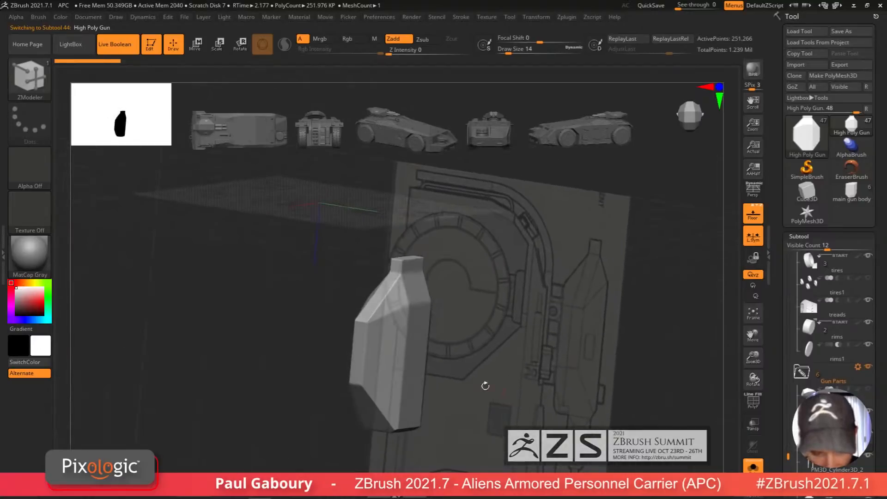
key(shift+f)
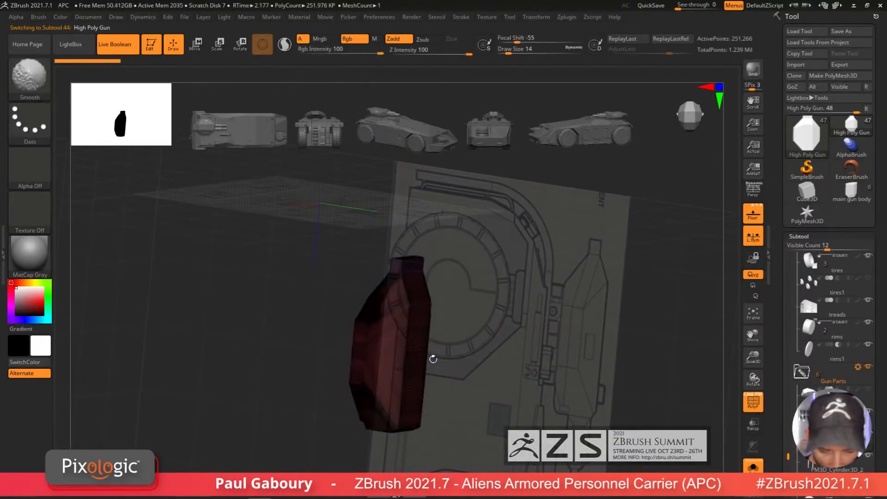
drag(433, 360, 408, 366)
right_drag(408, 365, 416, 371)
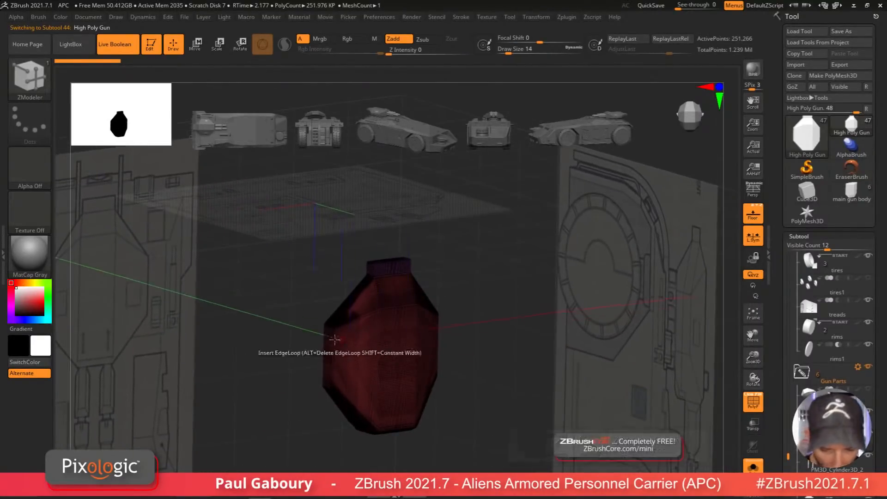
ctrl+right_drag(336, 339, 411, 408)
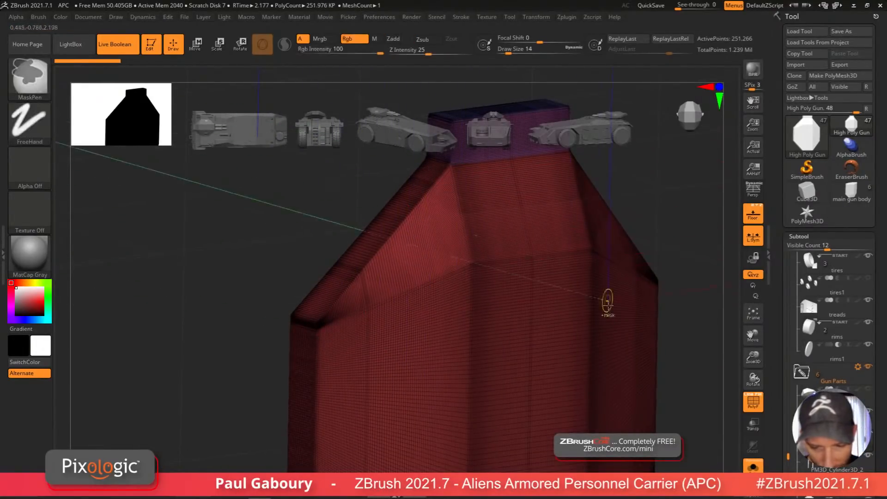
ctrl+right_drag(605, 301, 466, 326)
click(752, 465)
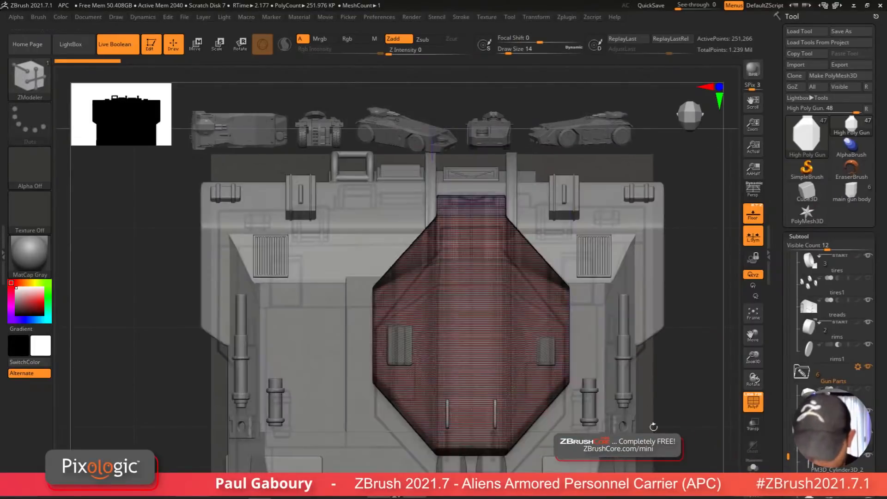
key(f)
click(853, 192)
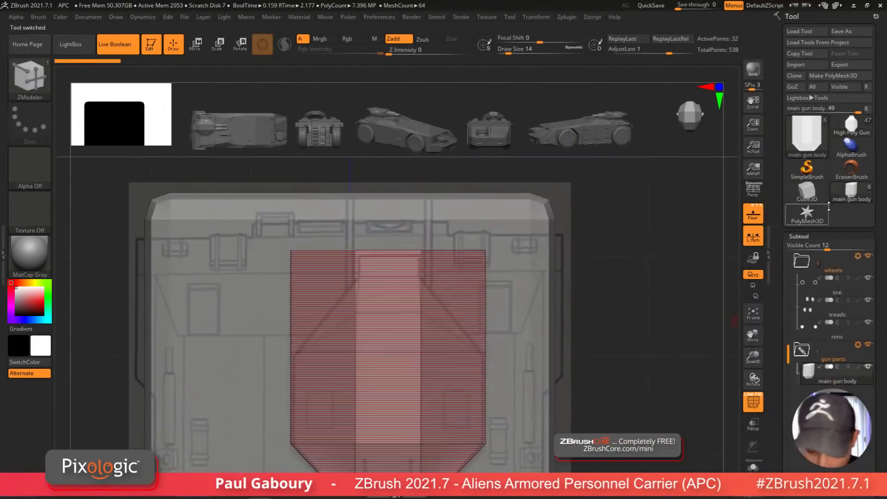
Step: Try to chamfer the gun body's front corners in the top view with a new edge loop, then undo it
alt+right_drag(487, 360, 499, 374)
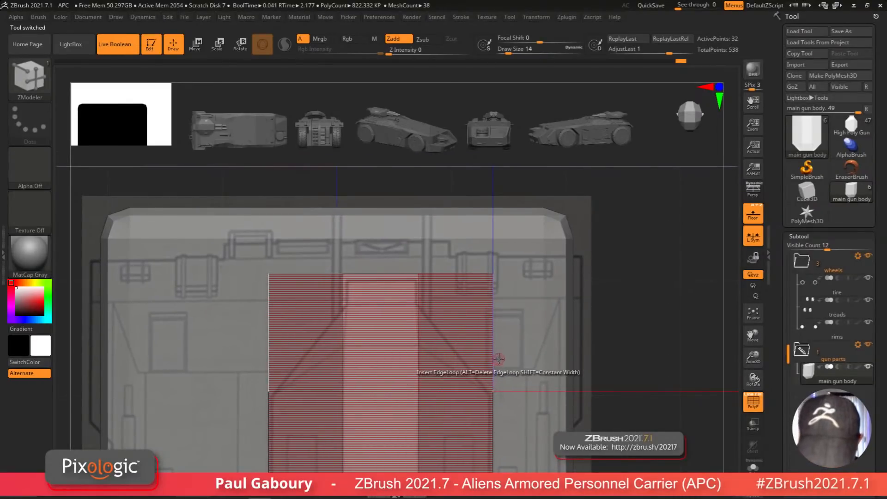
key(ctrl)
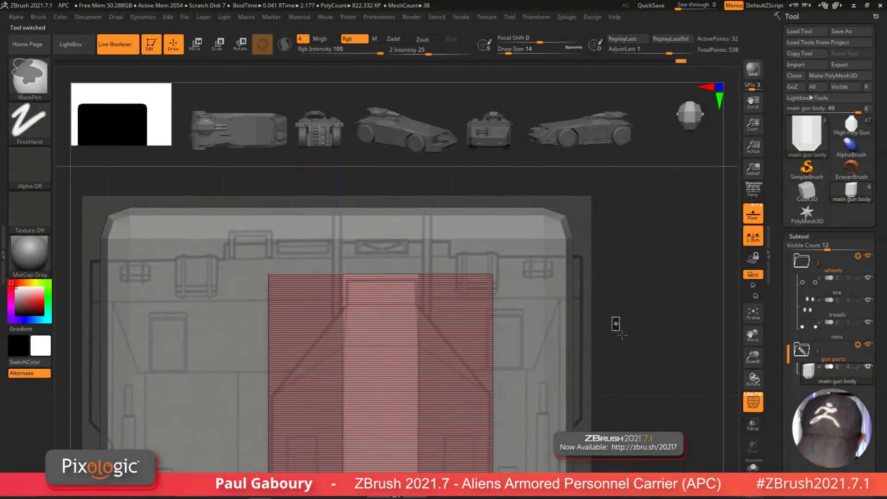
mouse_move(614, 322)
ctrl+mouse_down()
mouse_move(533, 308)
mouse_move(518, 294)
ctrl+mouse_up()
key(w)
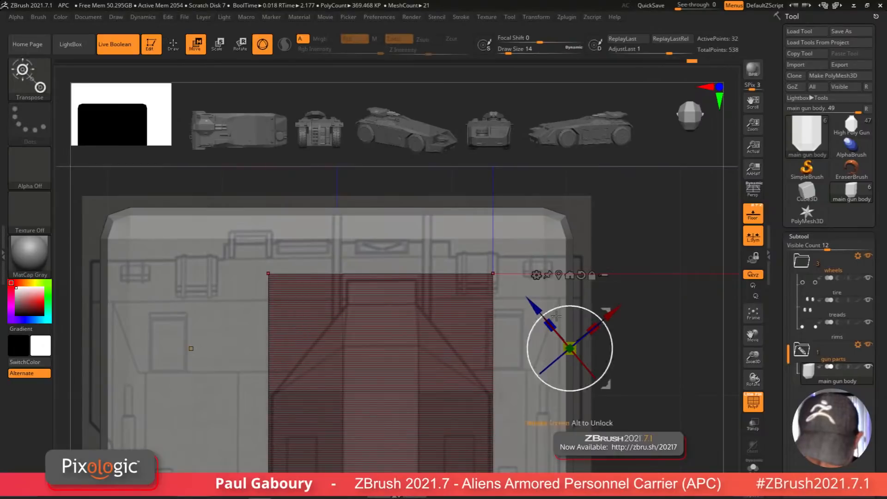
click(581, 275)
drag(514, 360, 452, 360)
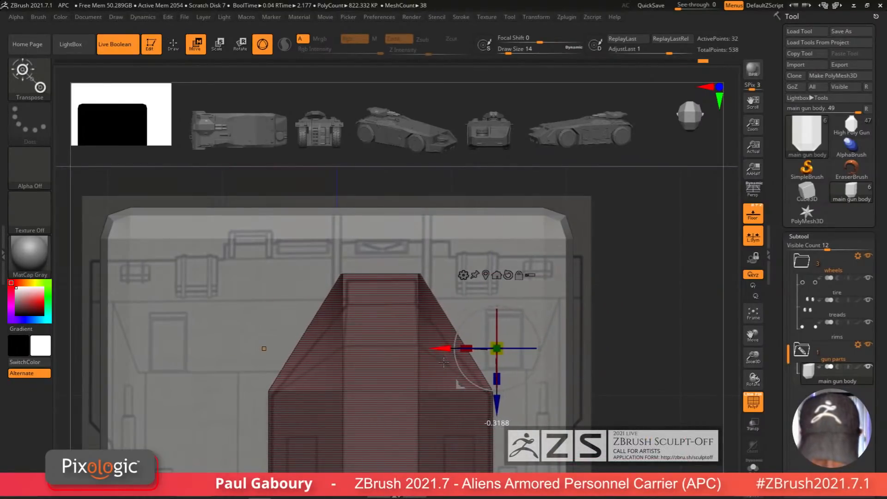
ctrl+drag(583, 318, 592, 342)
mouse_move(592, 343)
ctrl+right_down()
mouse_move(589, 318)
mouse_move(570, 381)
mouse_move(578, 393)
mouse_move(554, 391)
mouse_move(540, 402)
mouse_move(543, 422)
mouse_move(484, 369)
mouse_move(466, 402)
ctrl+right_up()
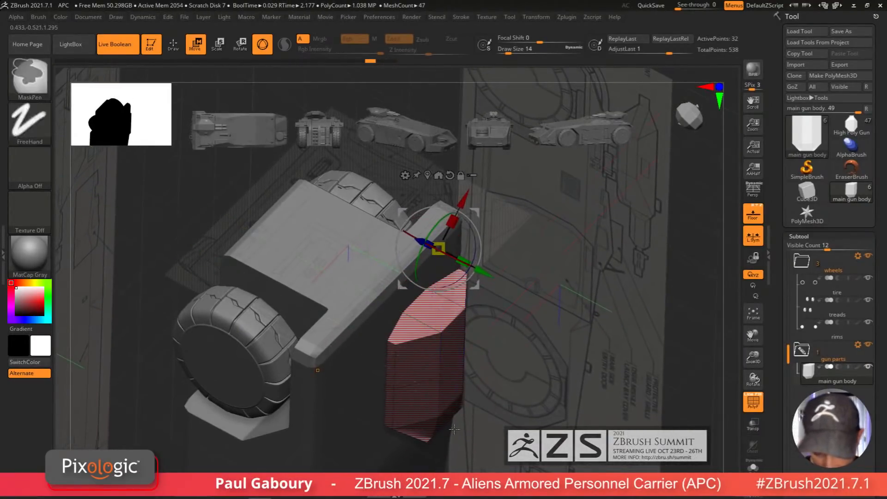
key(ctrl+z)
key(ctrl+z)
key(ctrl+z)
key(ctrl+z)
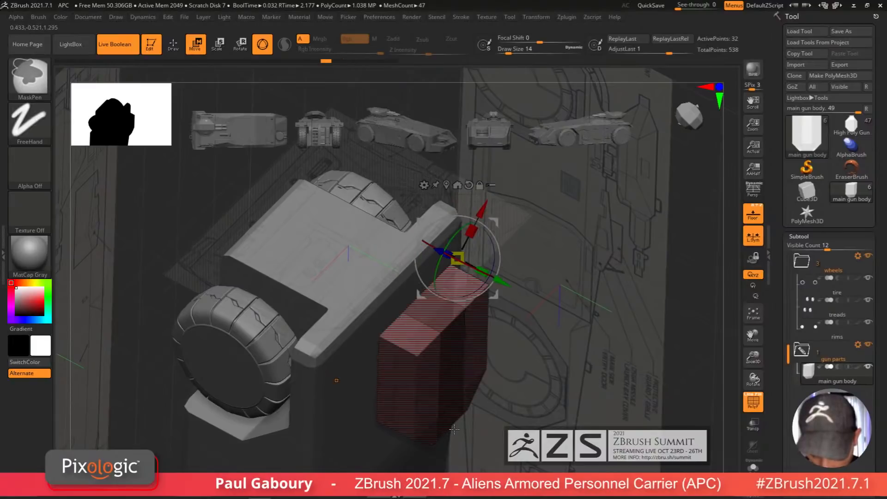
Step: Insert an edge loop across the gun body in the side view
mouse_move(498, 408)
shift+right_down()
mouse_move(516, 346)
mouse_move(495, 384)
shift+right_up()
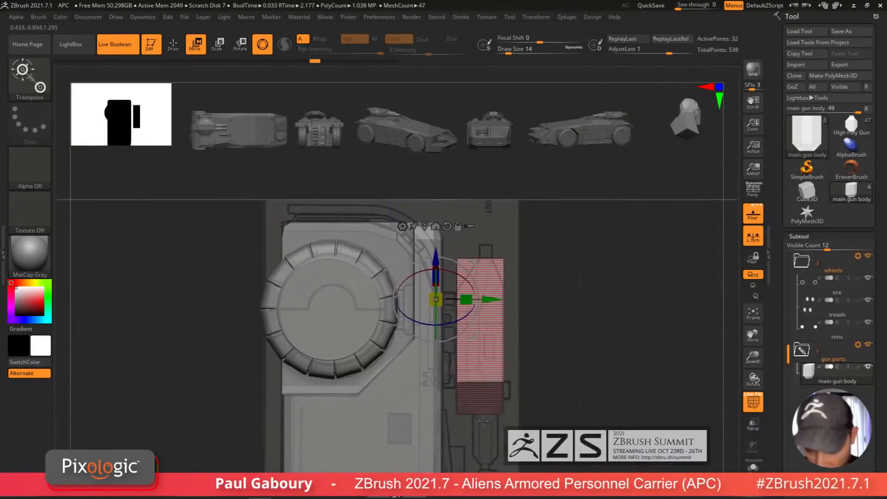
key(q)
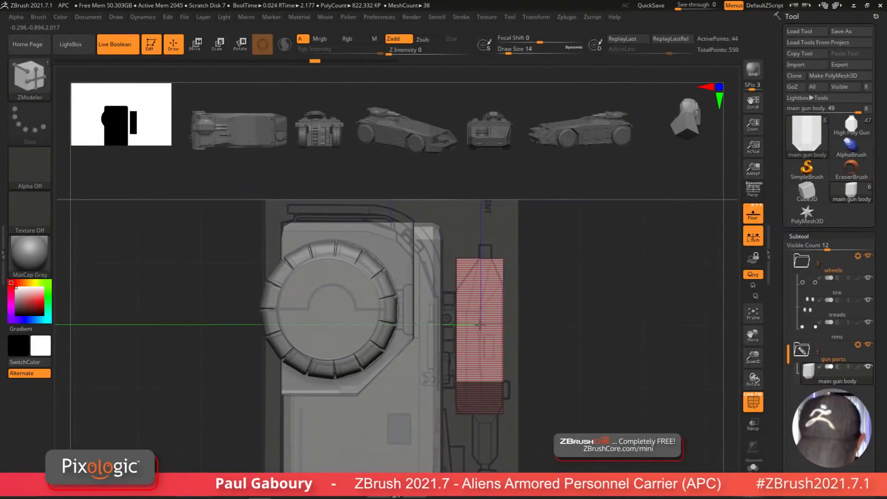
click(466, 322)
mouse_move(465, 322)
right_down()
mouse_move(470, 403)
mouse_move(471, 332)
right_up()
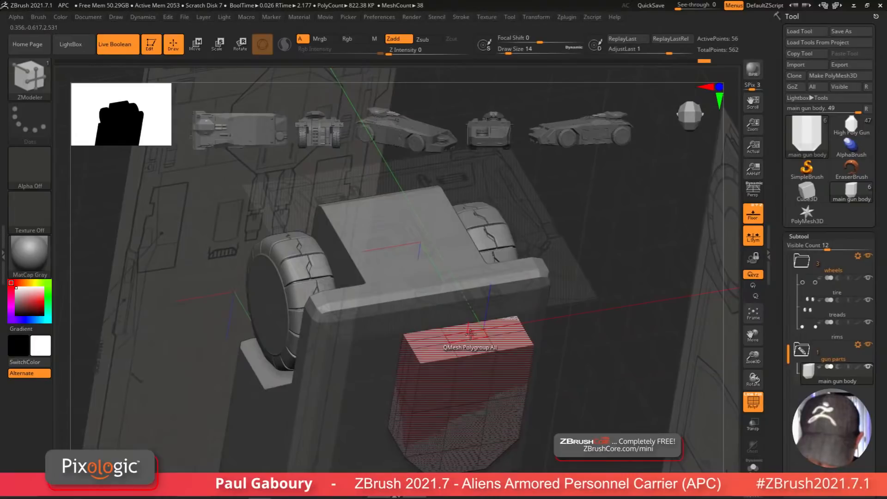
Step: Extrude a single top polygon of the gun body upward with QMesh to form a small block
key(space)
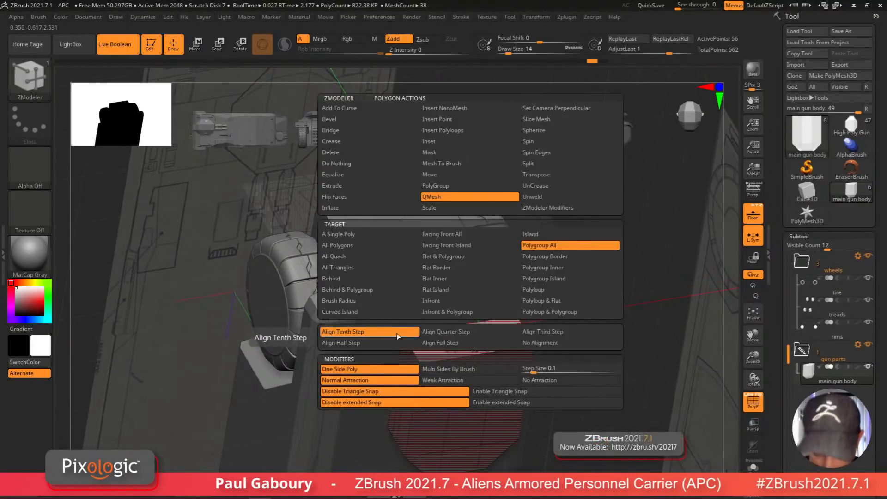
click(386, 236)
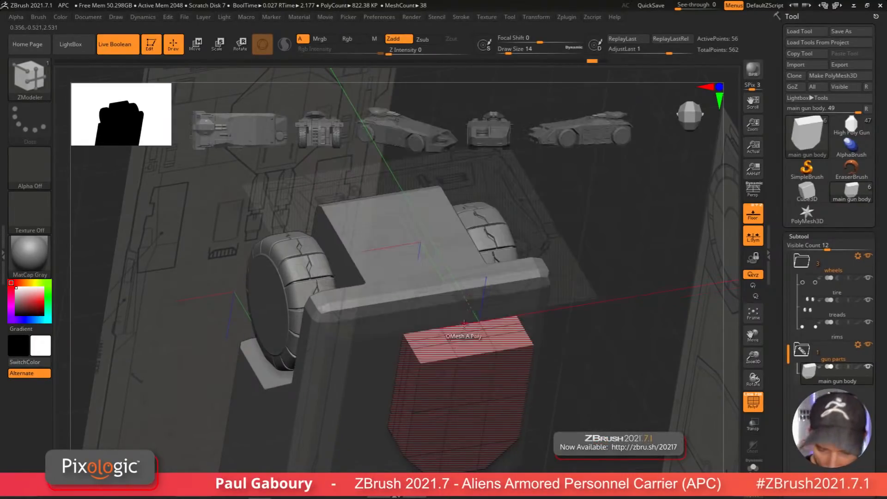
mouse_move(465, 318)
ctrl+right_down()
mouse_move(476, 273)
mouse_move(566, 351)
mouse_move(497, 421)
mouse_move(476, 365)
ctrl+right_up()
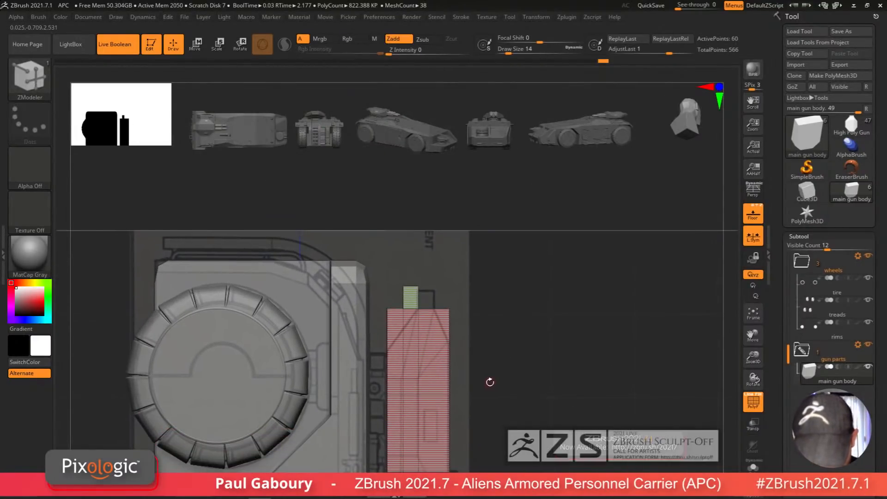
Step: Mask the gun body and move the extruded top block to align with the side-view blueprint
ctrl+drag(389, 258, 425, 318)
key(w)
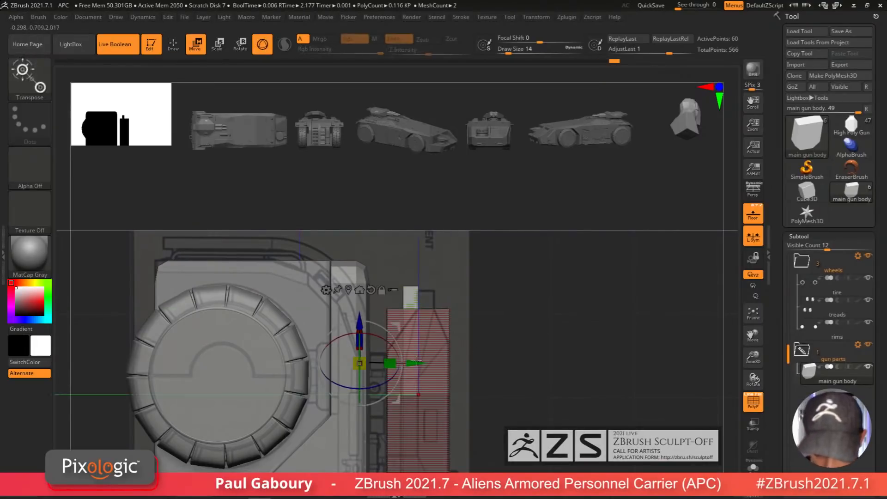
drag(415, 363, 431, 363)
alt+drag(474, 385, 477, 285)
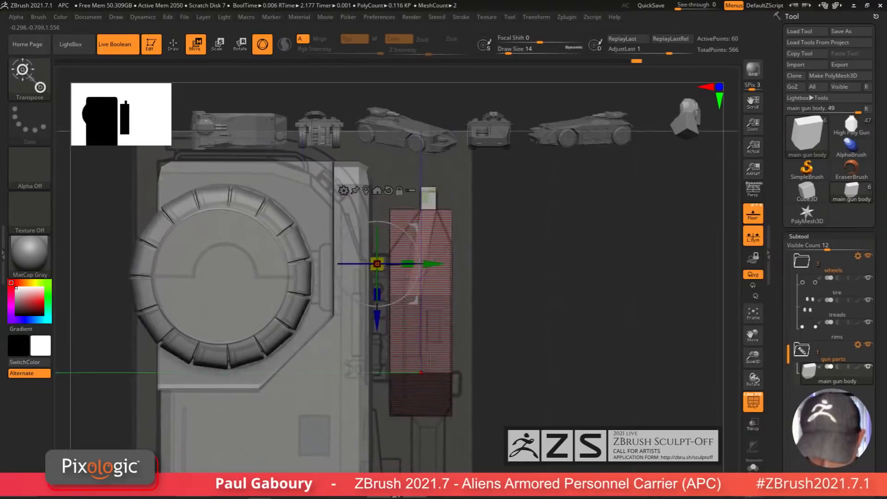
mouse_move(493, 344)
ctrl+mouse_down()
mouse_move(490, 379)
mouse_move(403, 362)
mouse_move(375, 336)
mouse_move(373, 303)
ctrl+mouse_up()
alt+drag(513, 298, 526, 340)
mouse_move(529, 341)
ctrl+mouse_down()
mouse_move(540, 358)
mouse_move(388, 321)
ctrl+mouse_up()
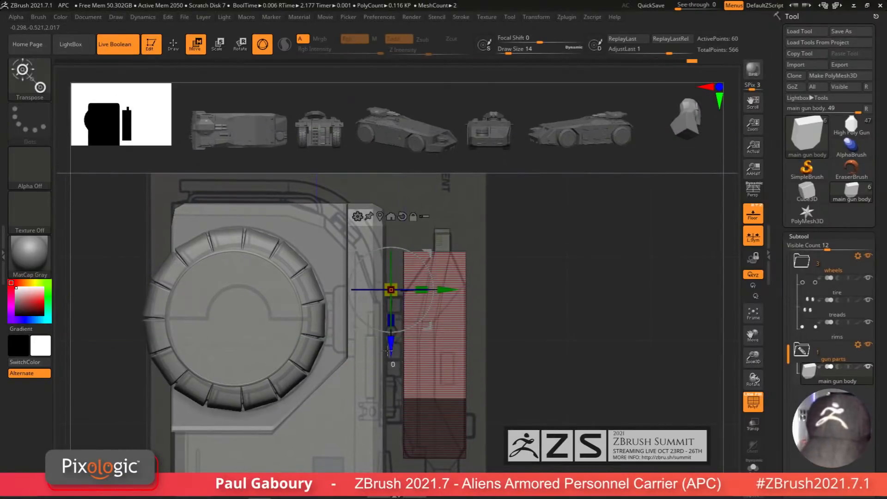
mouse_move(507, 341)
alt+mouse_down()
mouse_move(509, 398)
mouse_move(520, 340)
alt+mouse_up()
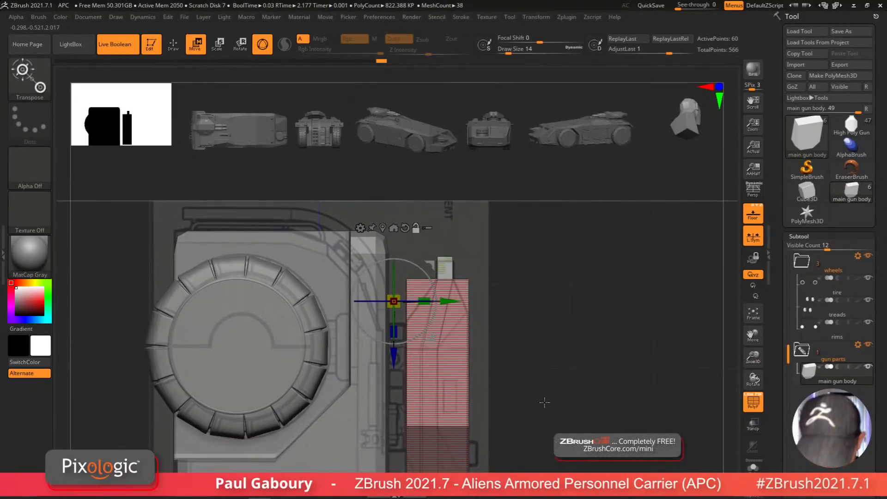
Step: Mask the gun body from the top and side views, isolating the part to be reshaped
alt+drag(534, 433, 524, 374)
drag(518, 421, 547, 394)
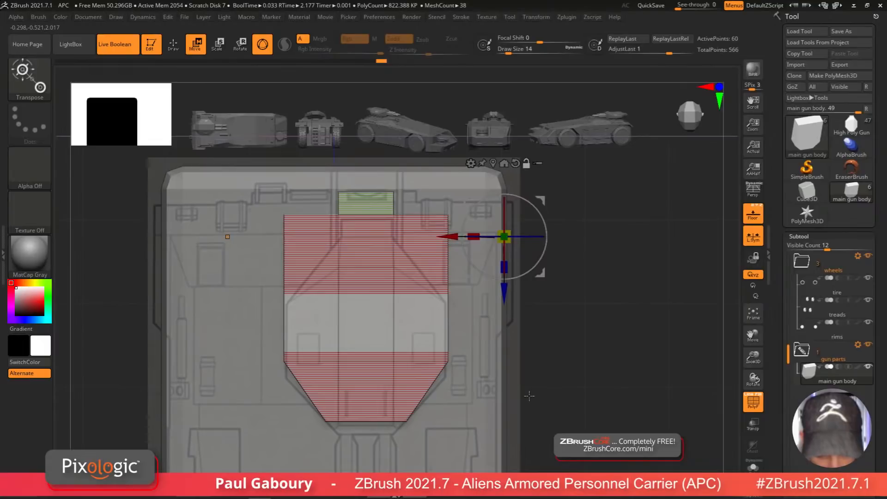
ctrl+right_drag(529, 396, 677, 353)
alt+right_drag(677, 352, 517, 464)
ctrl+right_drag(498, 305, 503, 353)
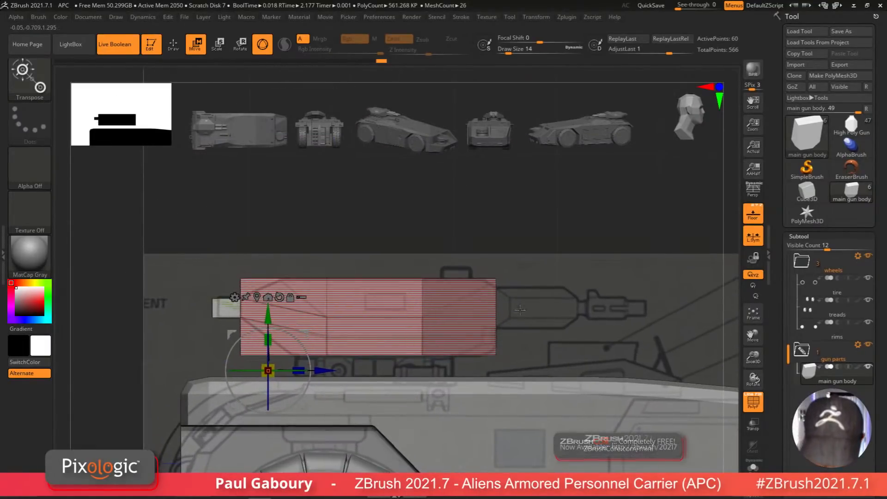
key(ctrl)
mouse_move(522, 299)
right_down()
mouse_move(524, 329)
mouse_move(522, 307)
mouse_move(540, 309)
mouse_move(534, 400)
mouse_move(512, 189)
right_up()
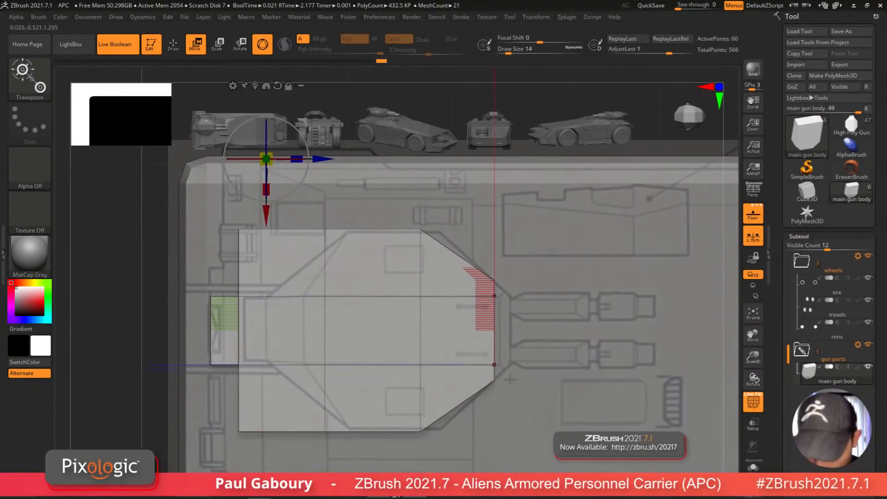
alt+right_drag(478, 410, 555, 401)
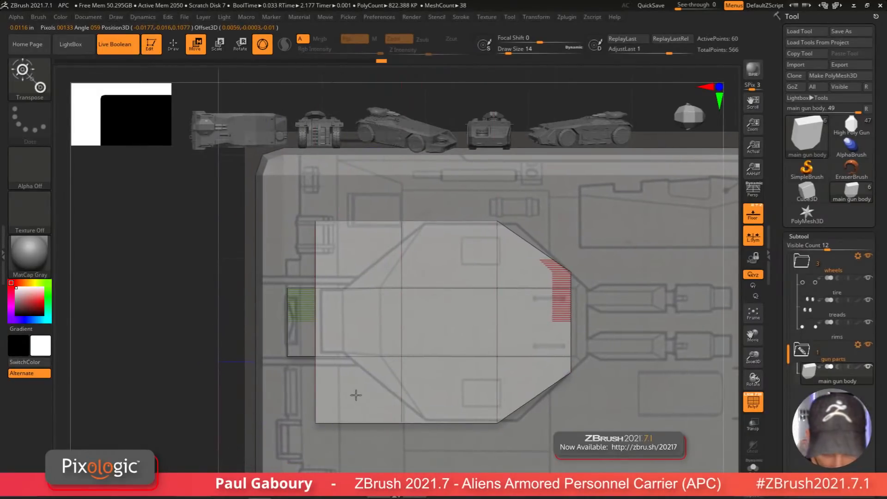
ctrl+drag(167, 447, 367, 387)
ctrl+drag(145, 422, 358, 392)
alt+drag(342, 201, 346, 413)
ctrl+right_drag(416, 411, 481, 256)
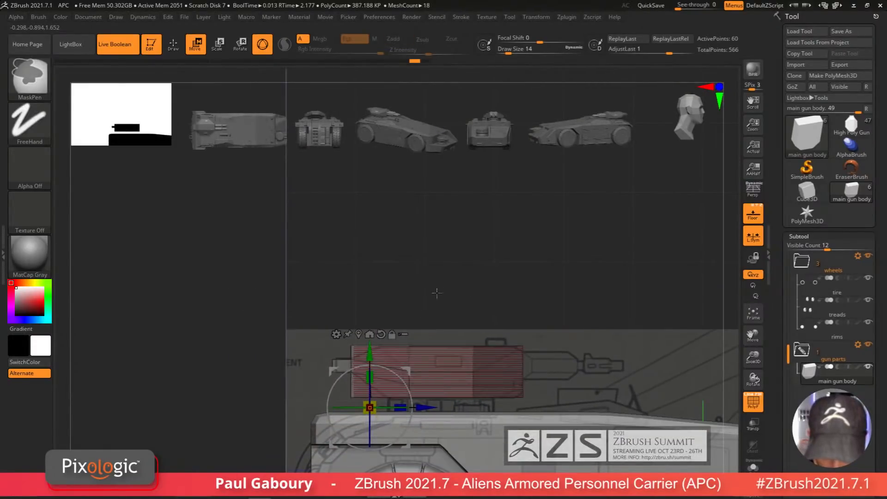
Step: Slope the front top of the gun body by masking and moving its upper front edge in the side view
ctrl+right_drag(436, 291, 415, 334)
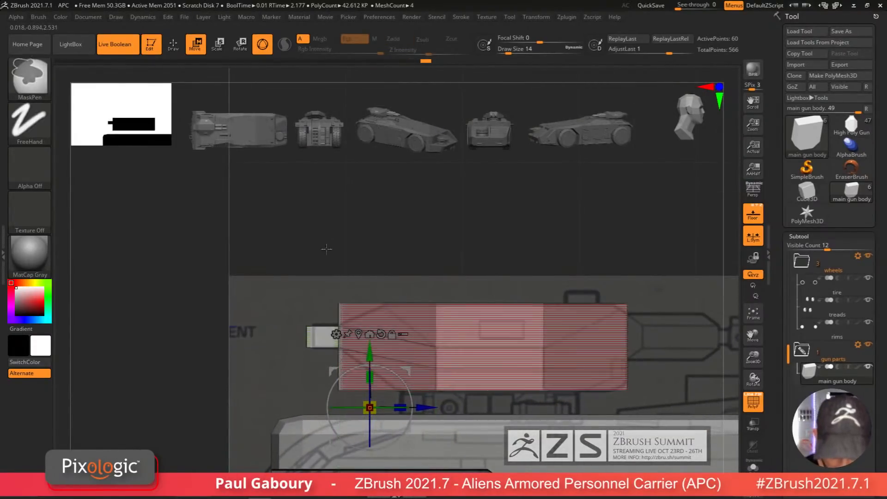
ctrl+drag(311, 244, 351, 313)
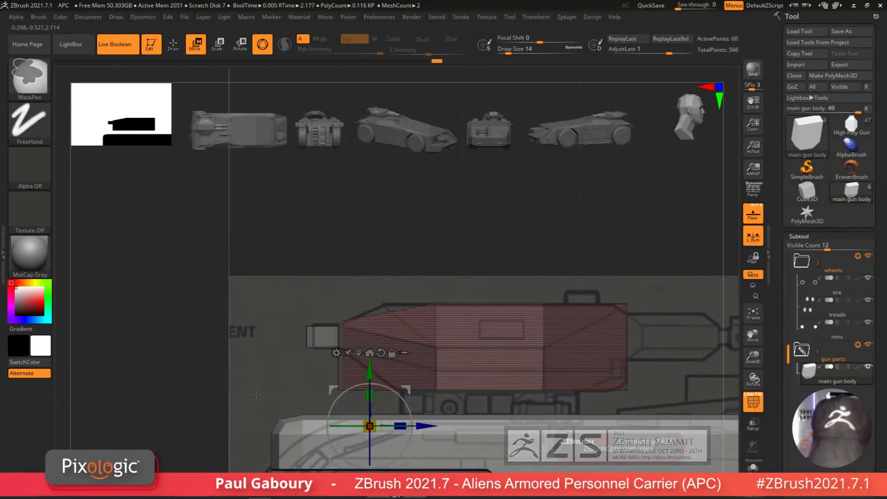
ctrl+drag(157, 407, 165, 416)
ctrl+drag(189, 464, 354, 385)
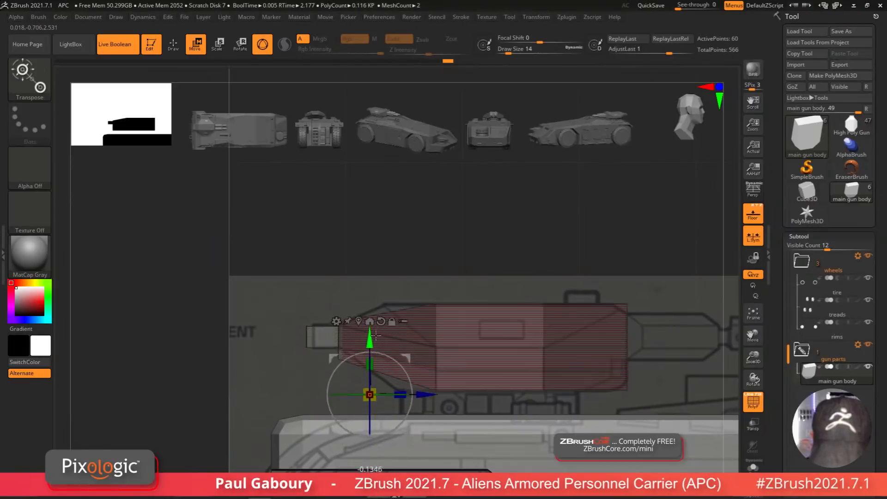
ctrl+drag(447, 410, 456, 326)
key(ctrl+z)
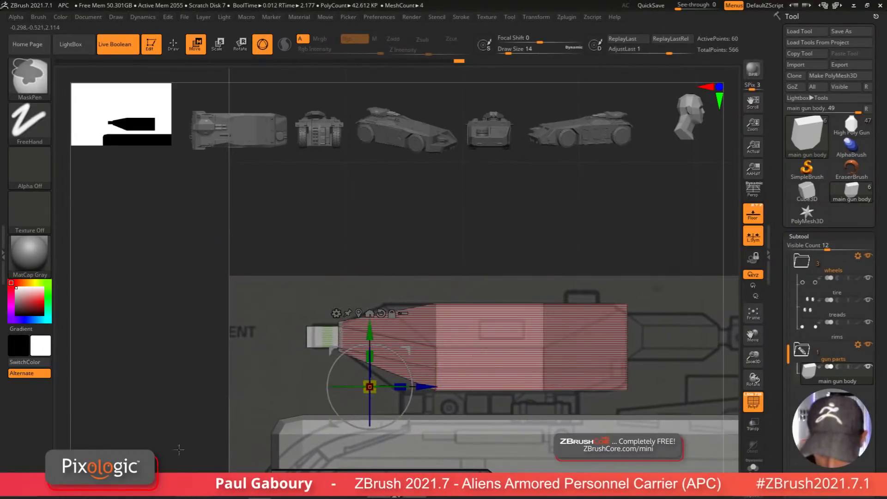
ctrl+drag(173, 446, 469, 288)
drag(423, 386, 422, 389)
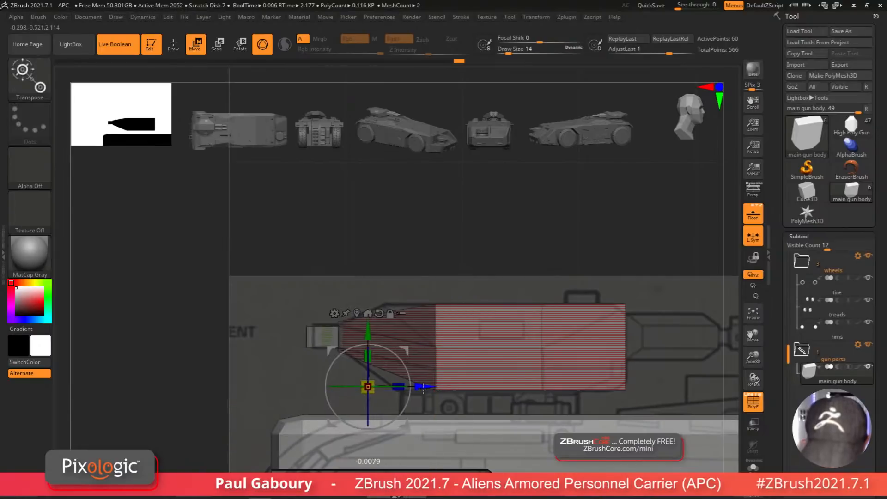
key(ctrl+z)
ctrl+drag(429, 202, 463, 443)
ctrl+click(464, 442)
drag(435, 389, 429, 386)
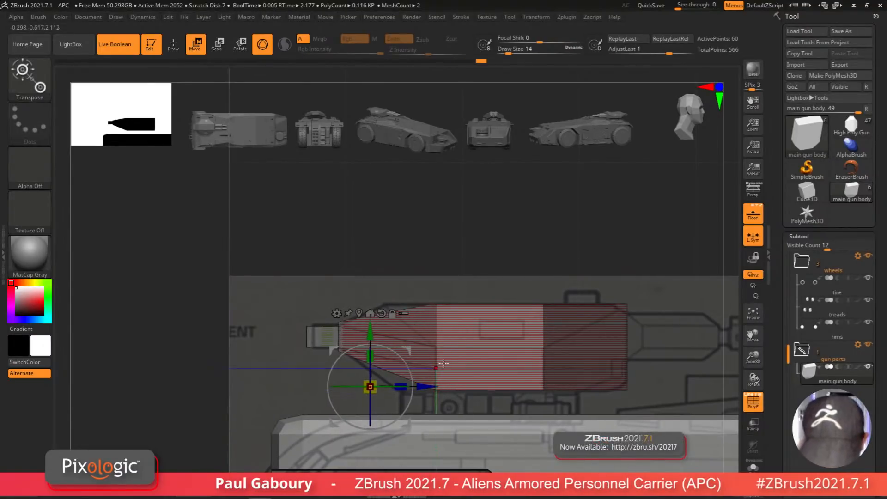
right_drag(477, 333, 412, 401)
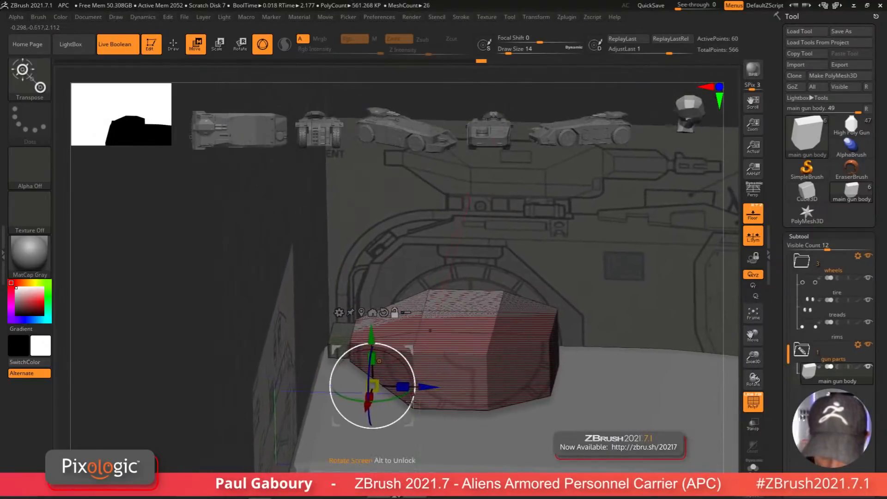
shift+right_drag(452, 361, 439, 452)
ctrl+drag(176, 422, 215, 449)
Step: Slide an edge loop along the gun body with ZModeler's Slide EdgeLoop Complete action in the top view
key(q)
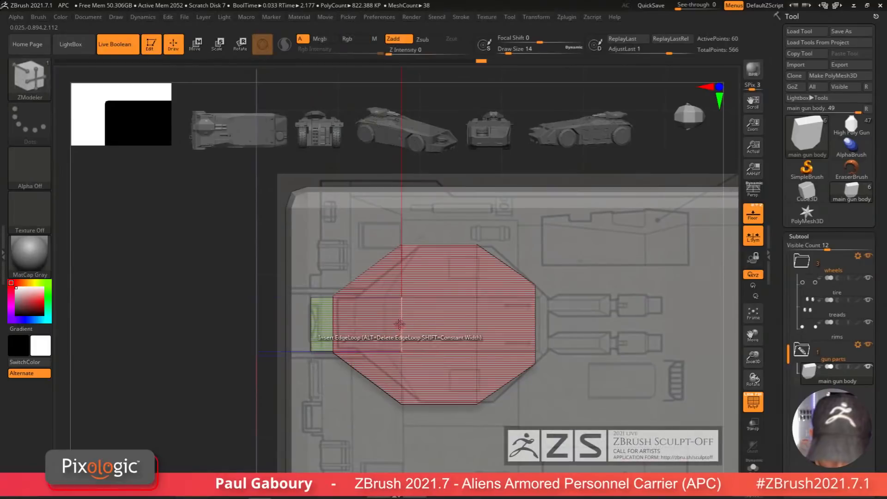
key(space)
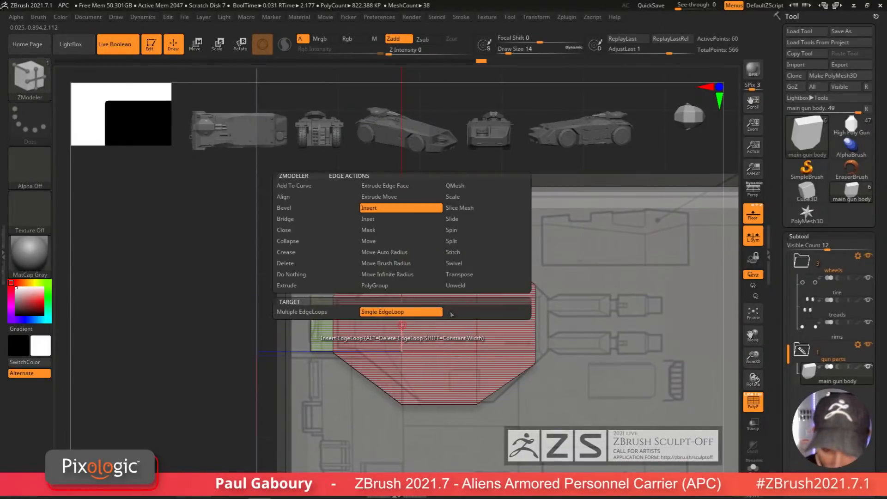
click(470, 220)
key(space)
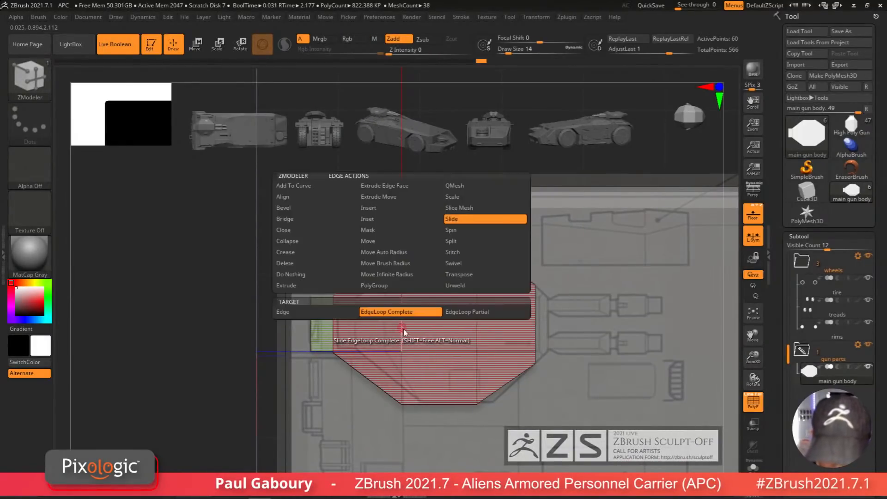
click(351, 317)
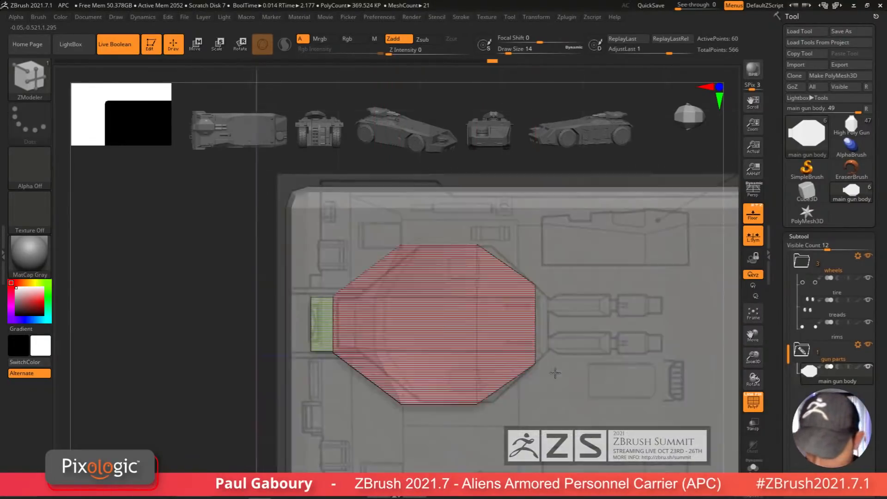
drag(555, 373, 586, 369)
Step: Mask part of the gun body with ZModeler and move the unmasked top section to match the side blueprint
key(space)
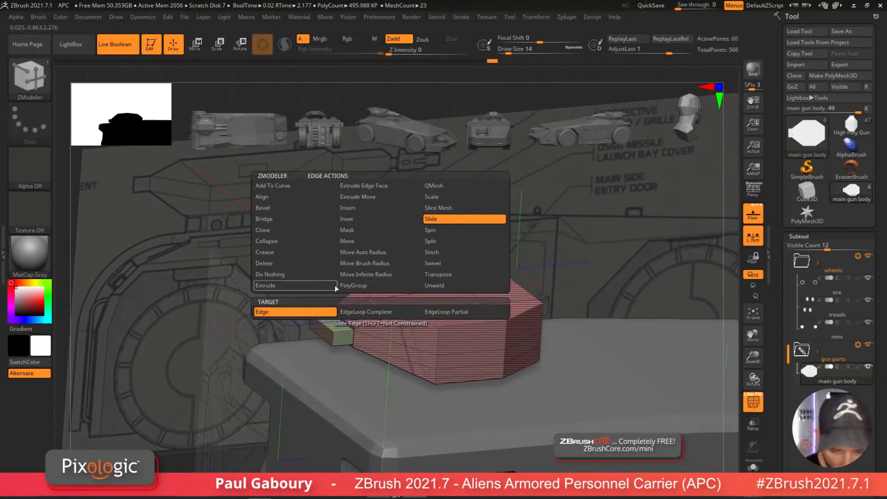
click(359, 230)
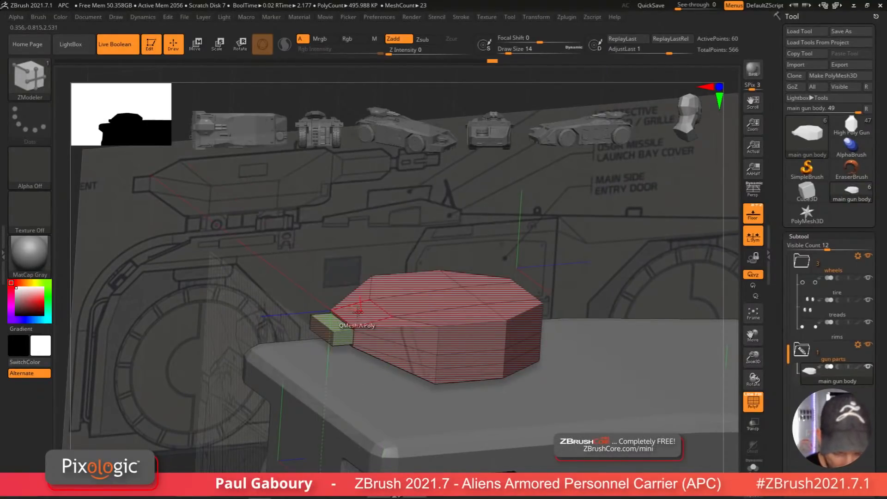
click(475, 297)
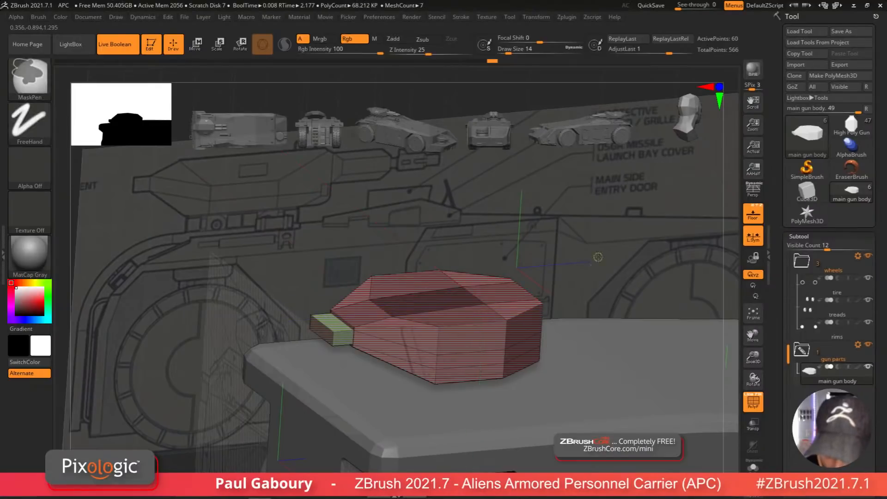
ctrl+click(598, 257)
shift+drag(598, 257, 576, 260)
key(w)
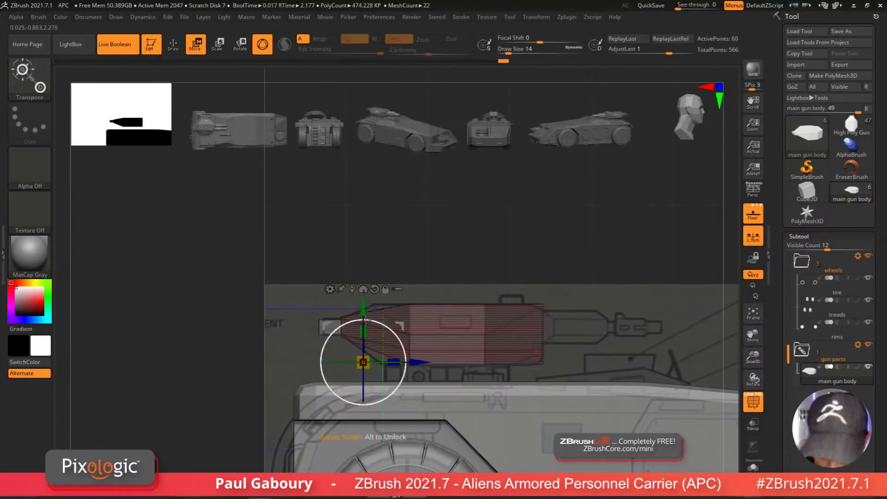
drag(365, 319, 363, 314)
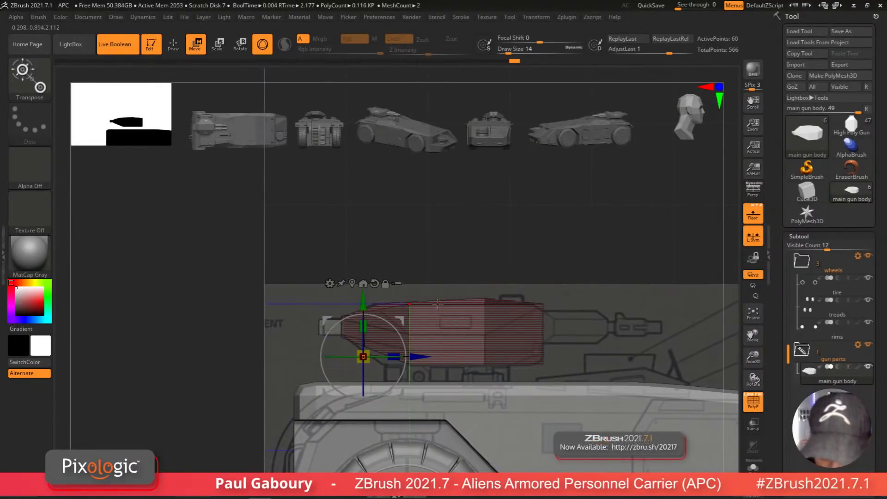
ctrl+right_drag(392, 296, 412, 317)
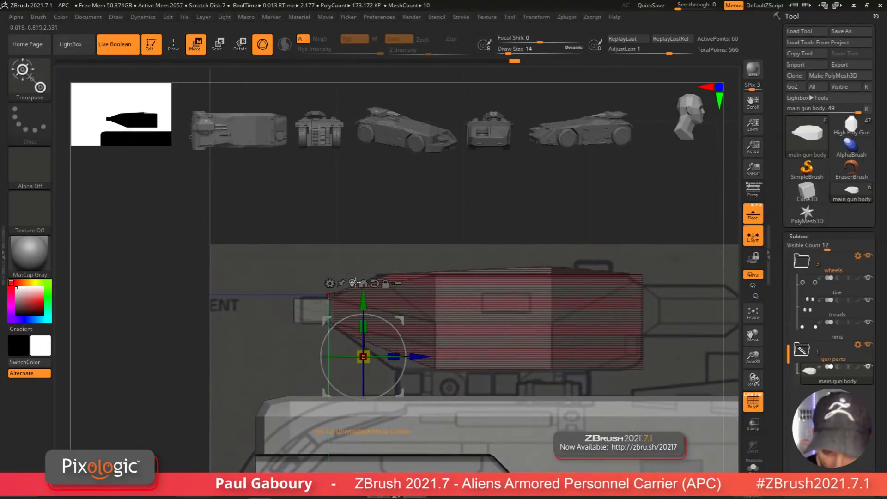
click(355, 283)
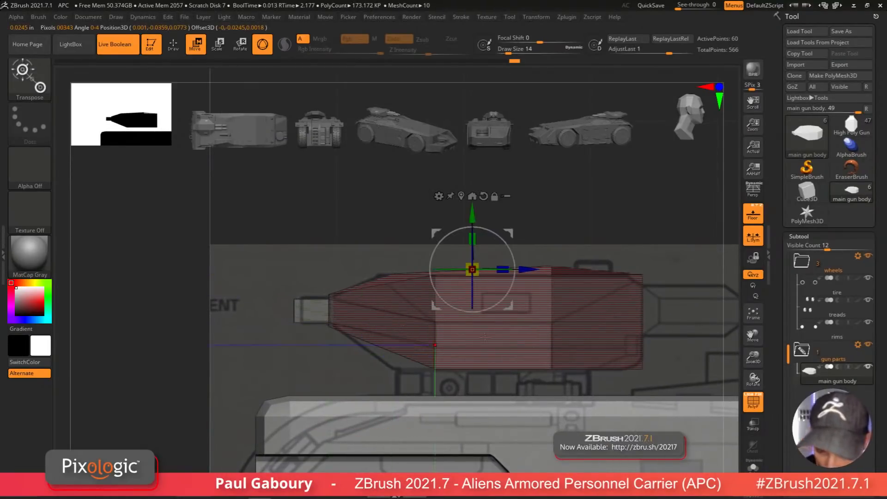
mouse_move(554, 263)
right_down()
mouse_move(559, 275)
mouse_move(555, 260)
right_up()
alt+click(551, 267)
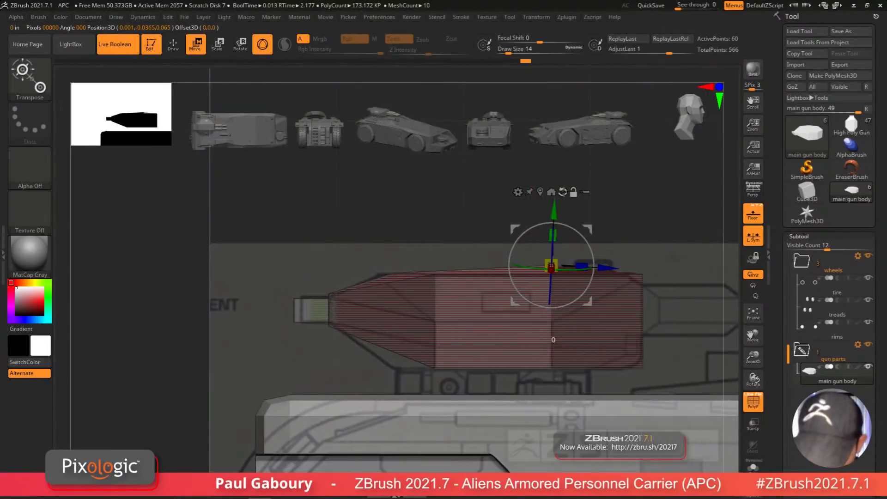
alt+click(563, 192)
drag(551, 235, 557, 263)
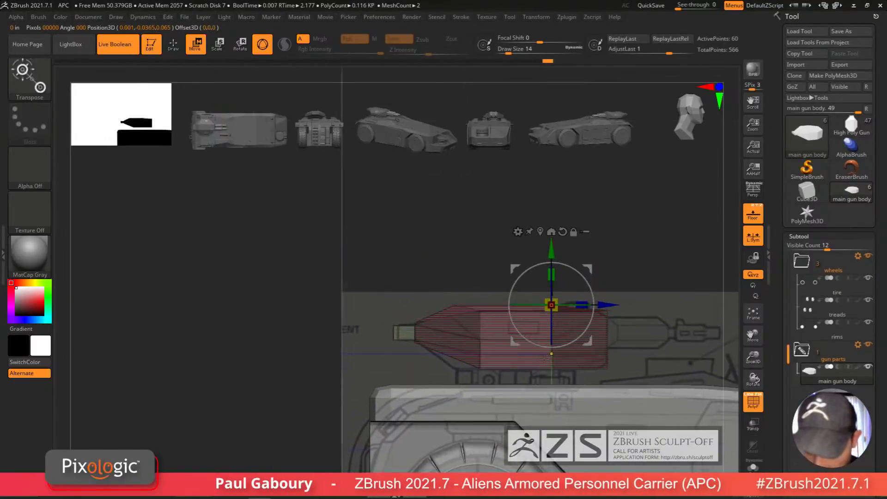
right_drag(562, 366, 519, 373)
key(q)
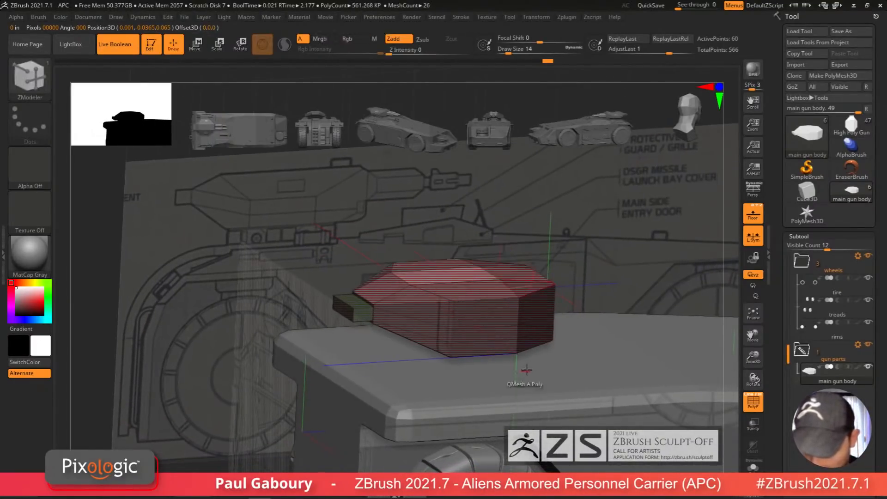
Step: Solo the gun body and turn off the floor grid
click(753, 466)
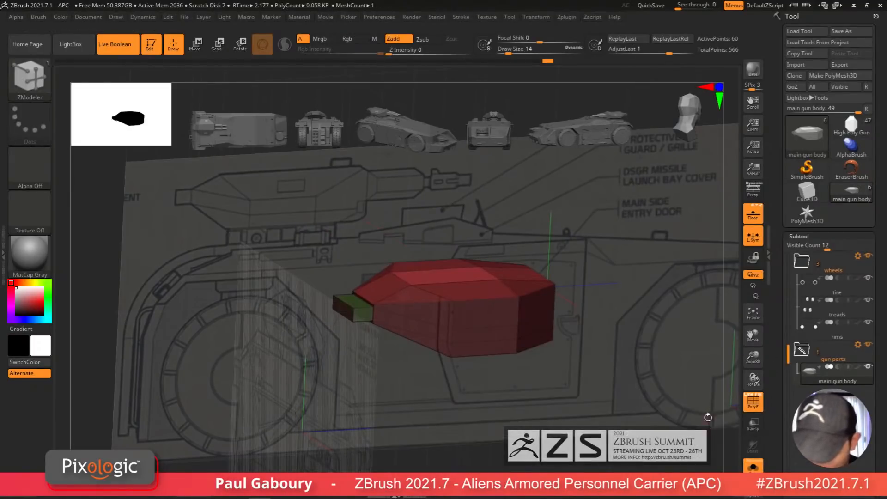
click(756, 220)
right_drag(586, 352, 525, 385)
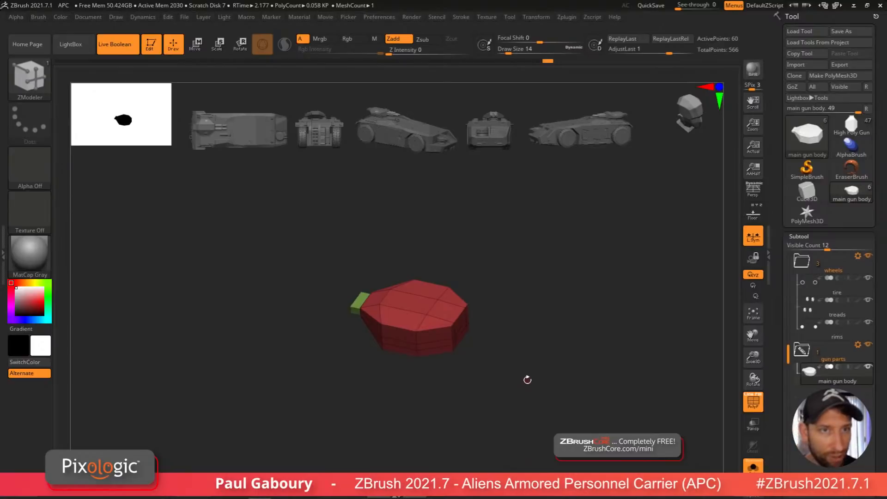
Step: Switch to the Low Poly Gun tool and drop it to its lowest subdivision level
click(854, 135)
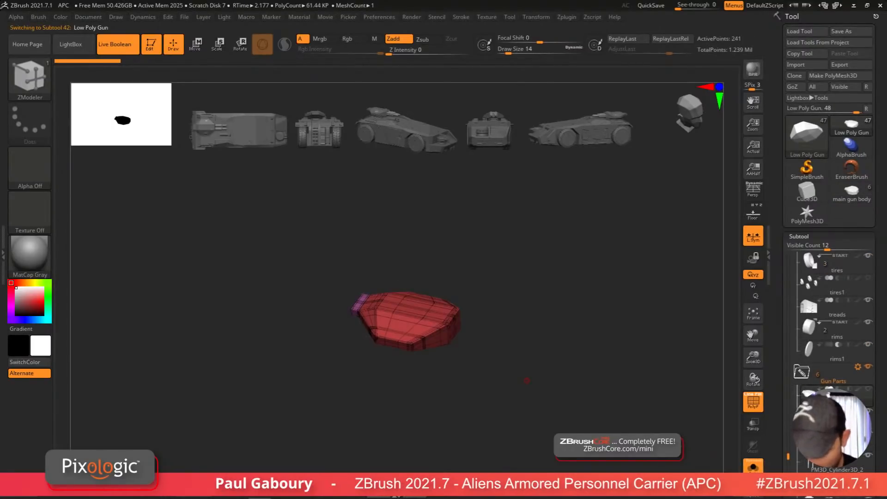
mouse_move(421, 324)
ctrl+right_down()
mouse_move(481, 406)
mouse_move(475, 412)
mouse_move(486, 389)
ctrl+right_up()
key(shift+d)
mouse_move(485, 389)
ctrl+right_down()
mouse_move(473, 441)
mouse_move(465, 438)
mouse_move(475, 444)
ctrl+right_up()
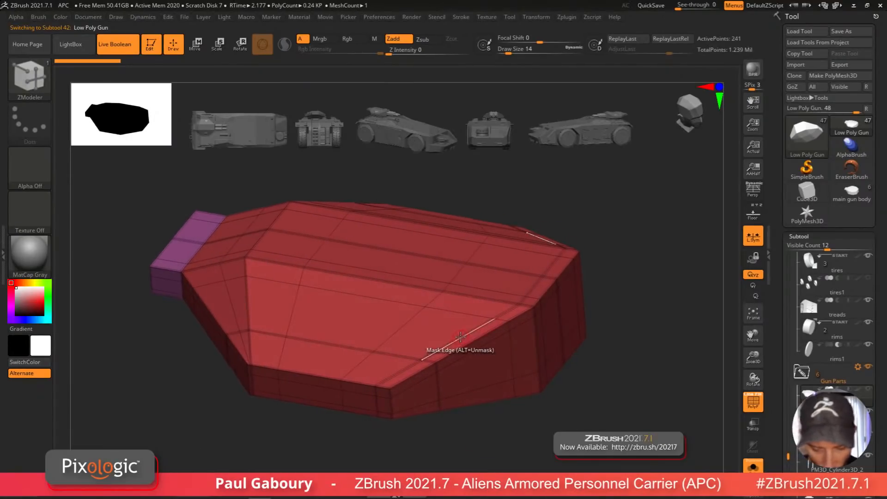
Step: Delete the extra edge loops from the Low Poly Gun mesh with ZModeler
key(space)
click(448, 211)
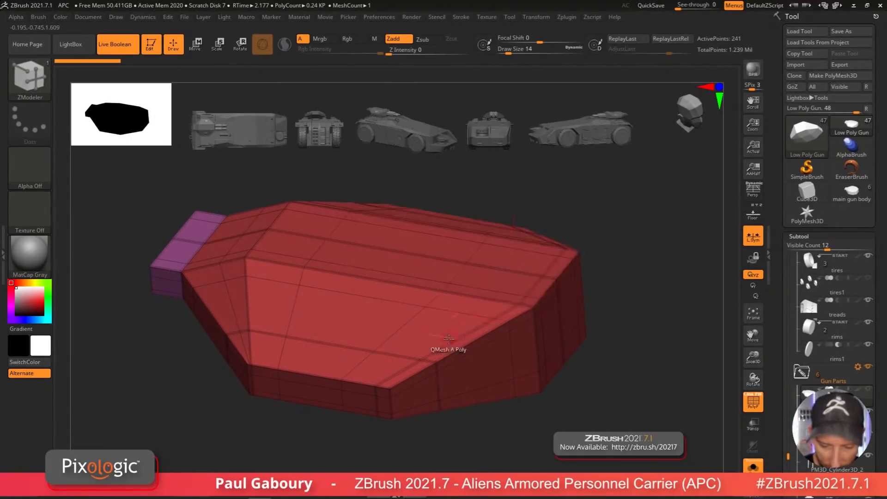
alt+click(449, 336)
alt+click(298, 309)
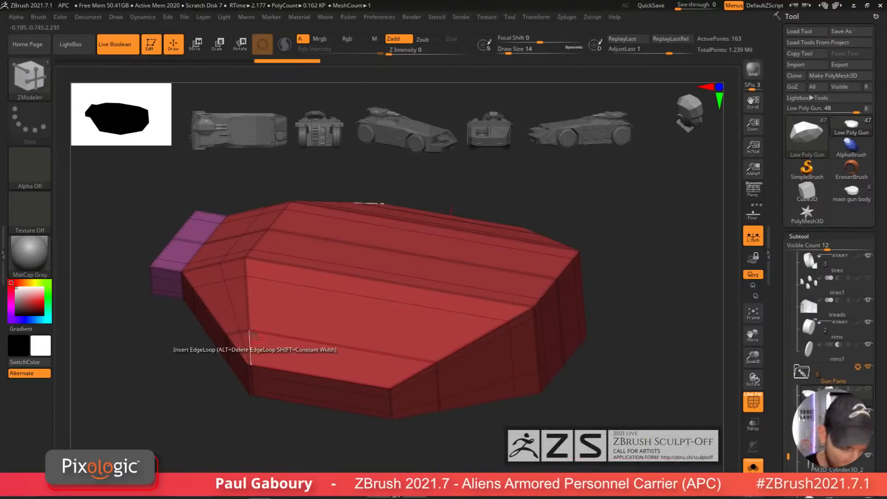
alt+click(234, 309)
alt+click(381, 353)
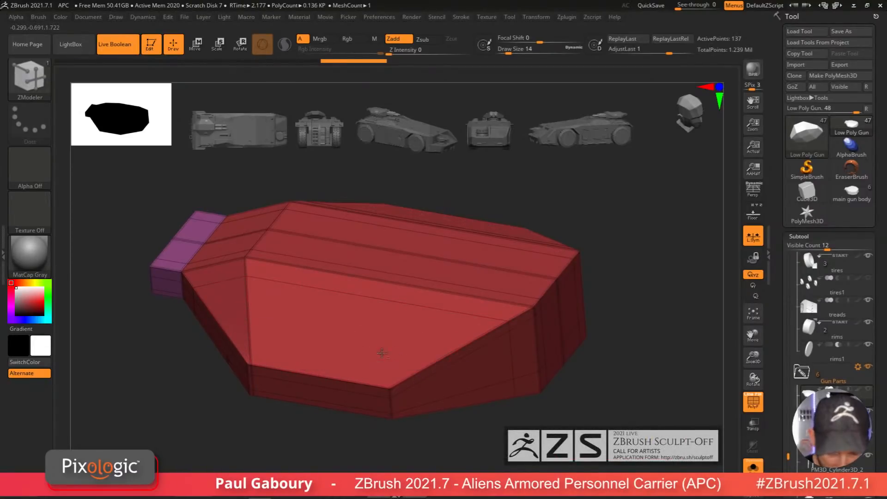
alt+click(431, 316)
right_drag(435, 317, 505, 370)
alt+click(562, 335)
alt+click(587, 302)
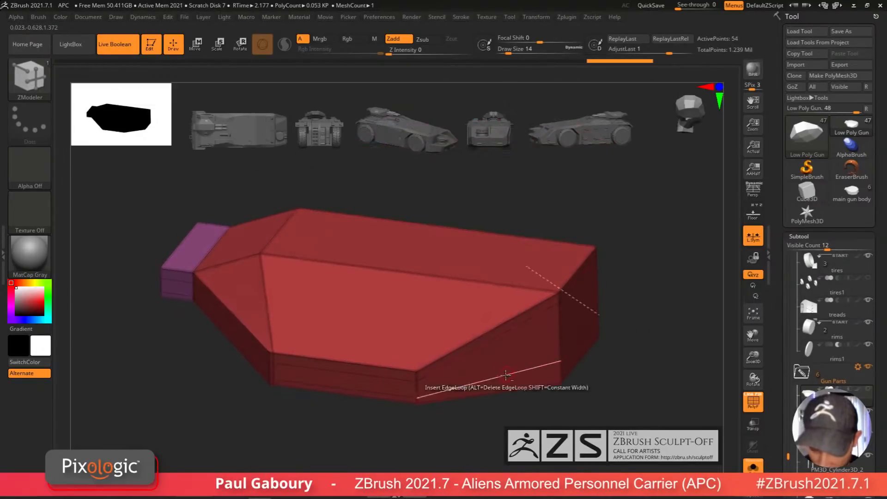
alt+click(505, 374)
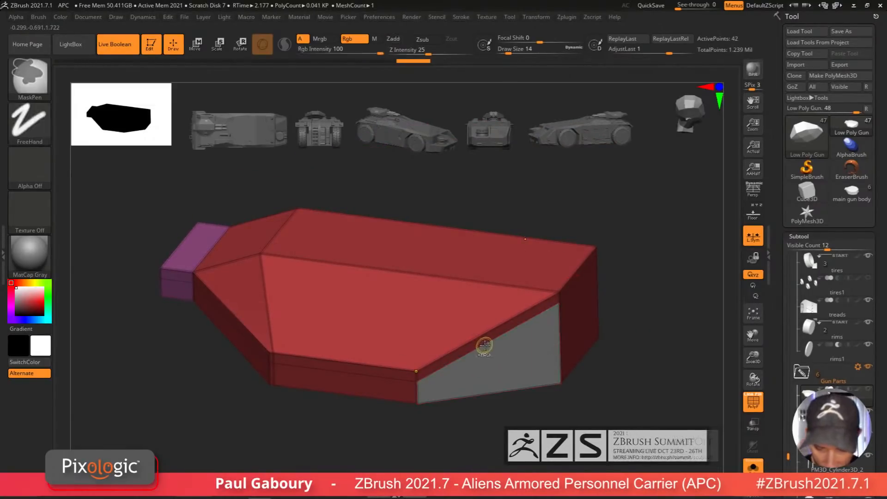
Step: Switch to the main gun body tool and undo its edits back to a plain box
right_drag(497, 352, 522, 425)
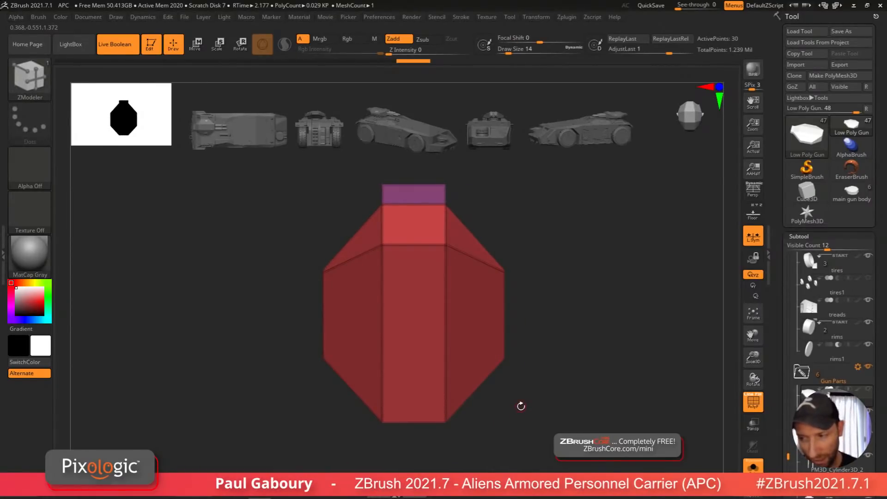
key(F1)
ctrl+right_drag(533, 372, 519, 375)
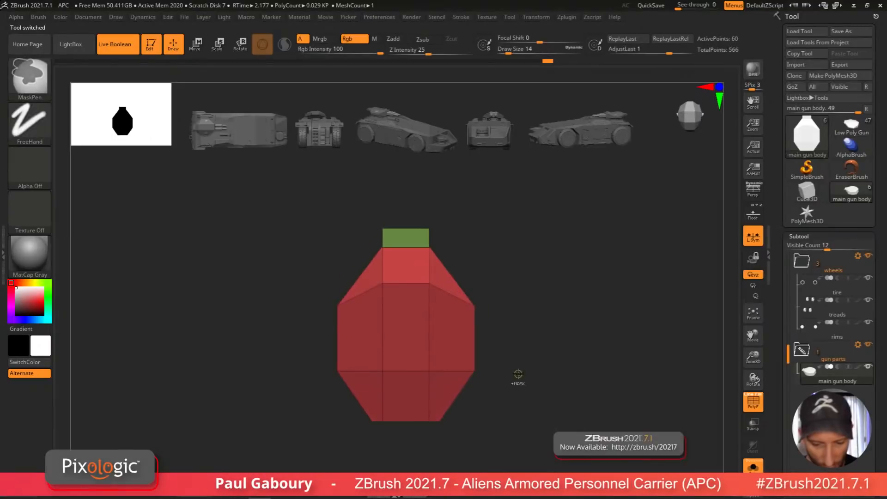
ctrl+click(519, 375)
key(ctrl+z)
key(ctrl+z)
key(ctrl+z)
key(ctrl+z)
key(ctrl+z)
key(ctrl+z)
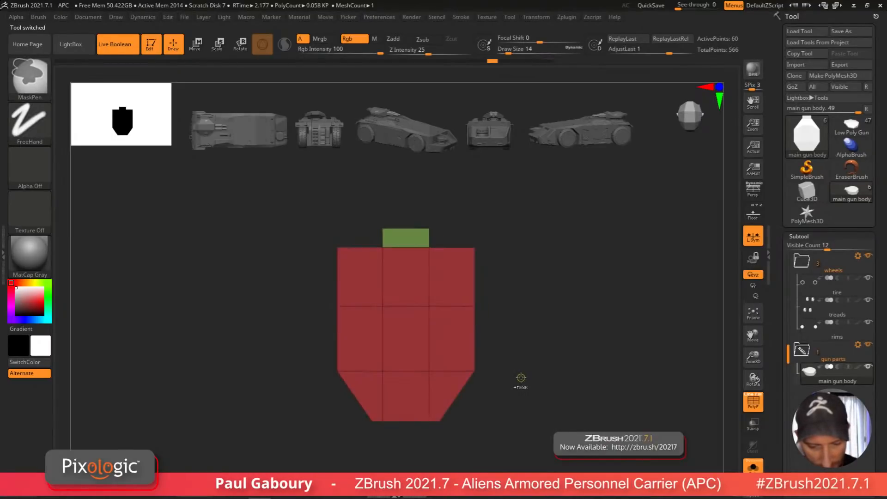
key(ctrl+z)
key(ctrl+z)
key(ctrl+z)
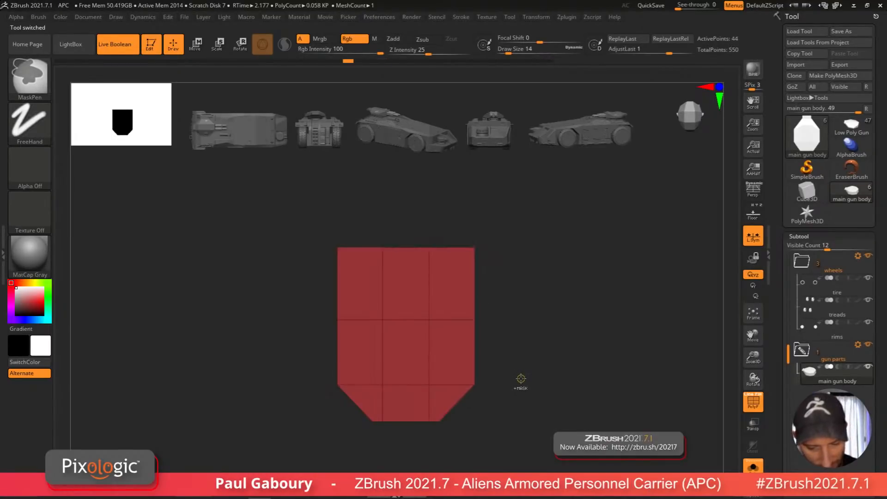
key(ctrl+z)
key(ctrl+z)
key(ctrl+z)
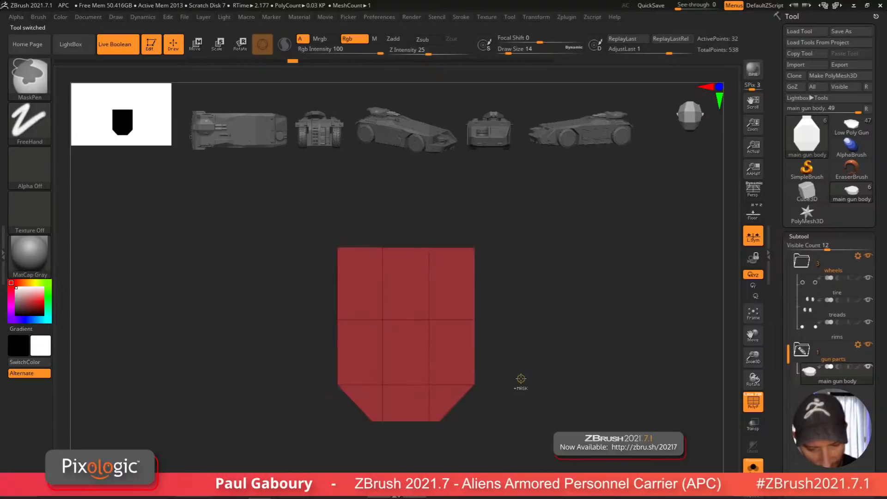
key(ctrl+z)
key(ctrl+z)
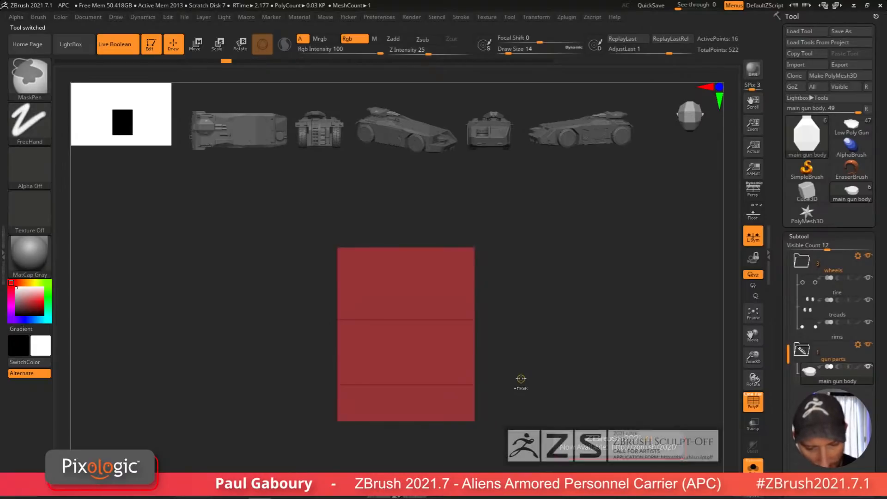
key(ctrl+z)
Step: Turn on the floor grid and scale the main gun body narrower to fit the gun's width in the top blueprint
click(760, 214)
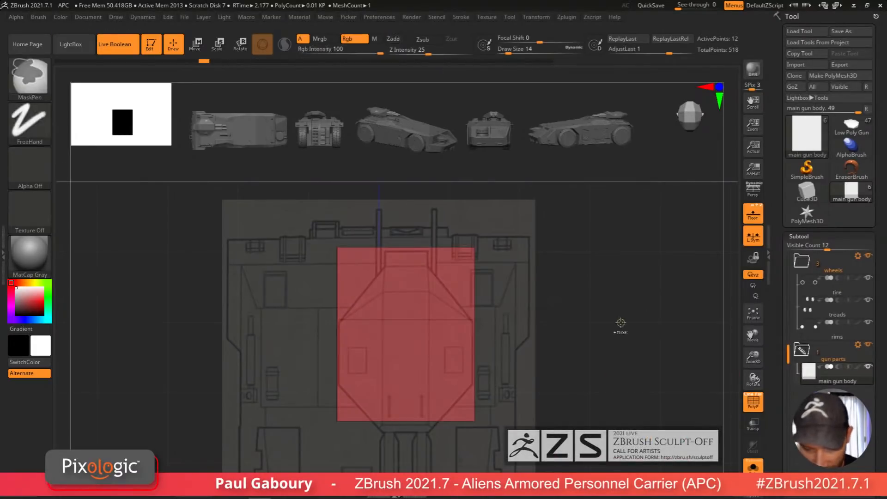
key(w)
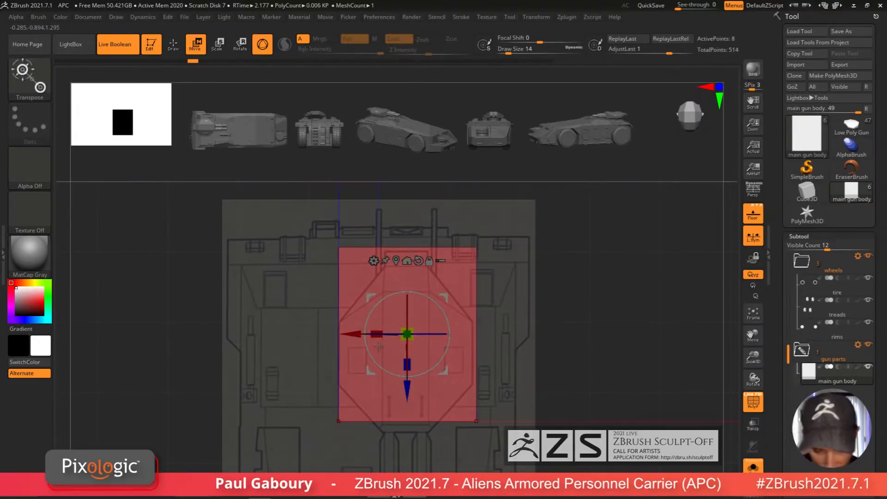
click(420, 306)
key(Return)
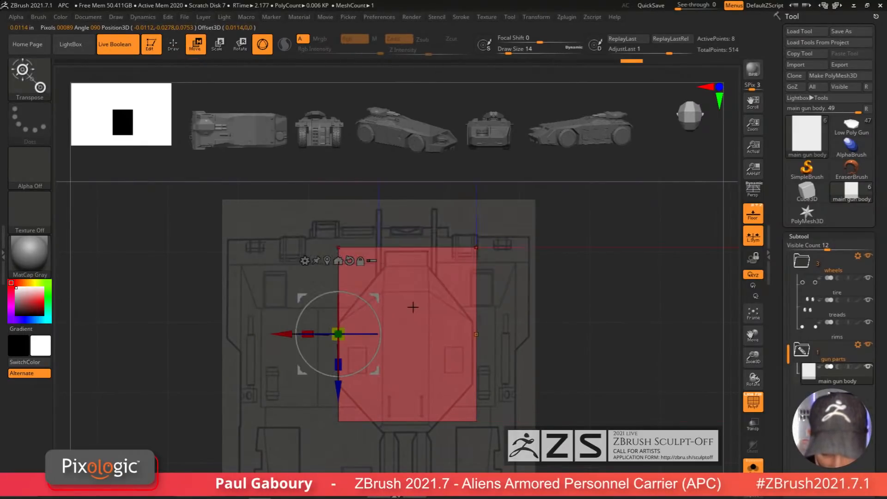
click(350, 261)
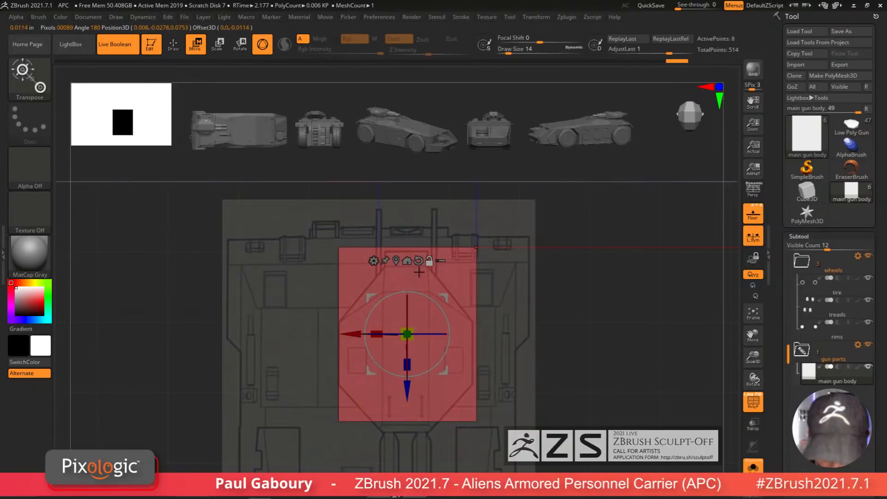
drag(376, 336, 449, 364)
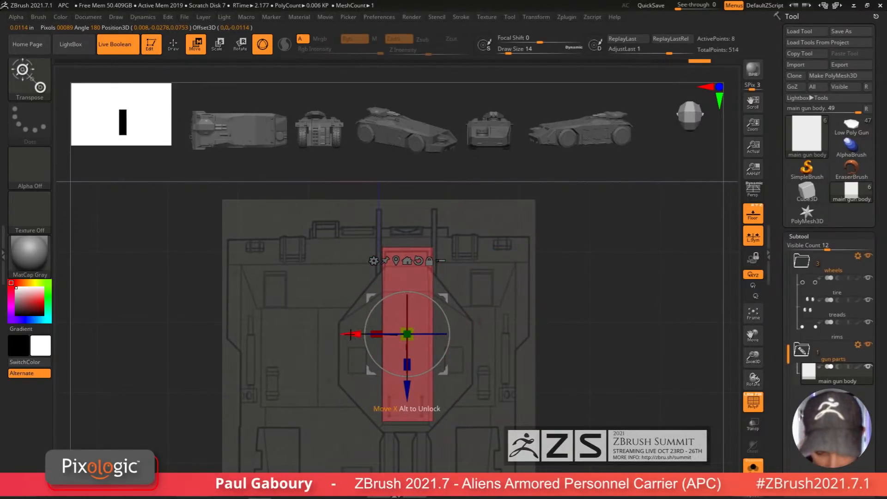
drag(351, 334, 349, 335)
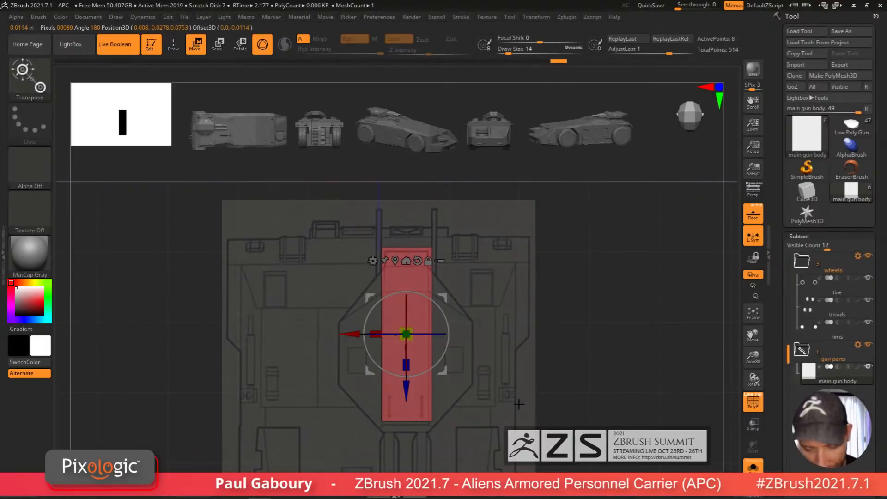
mouse_move(405, 390)
mouse_down()
mouse_move(406, 409)
mouse_move(412, 395)
mouse_up()
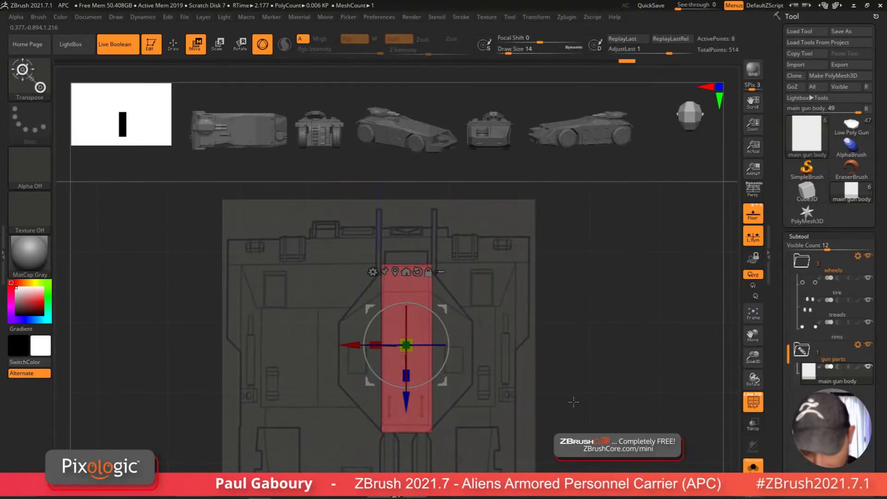
Step: Try widening and repositioning the sides of the main gun body against the top blueprint
key(q)
drag(574, 402, 563, 396)
mouse_move(463, 383)
shift+mouse_down()
mouse_move(470, 354)
mouse_move(434, 348)
mouse_move(463, 348)
mouse_move(508, 376)
shift+mouse_up()
ctrl+drag(545, 402, 547, 404)
key(w)
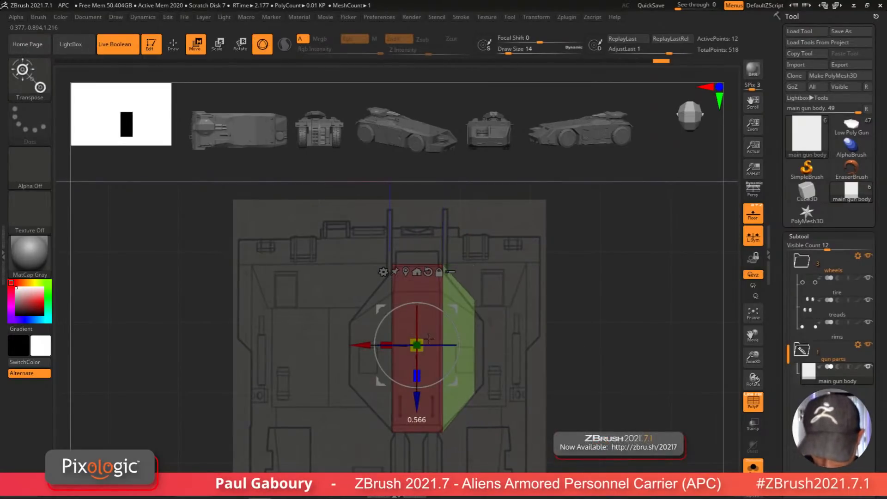
ctrl+drag(595, 462, 542, 374)
ctrl+alt+drag(578, 430, 454, 354)
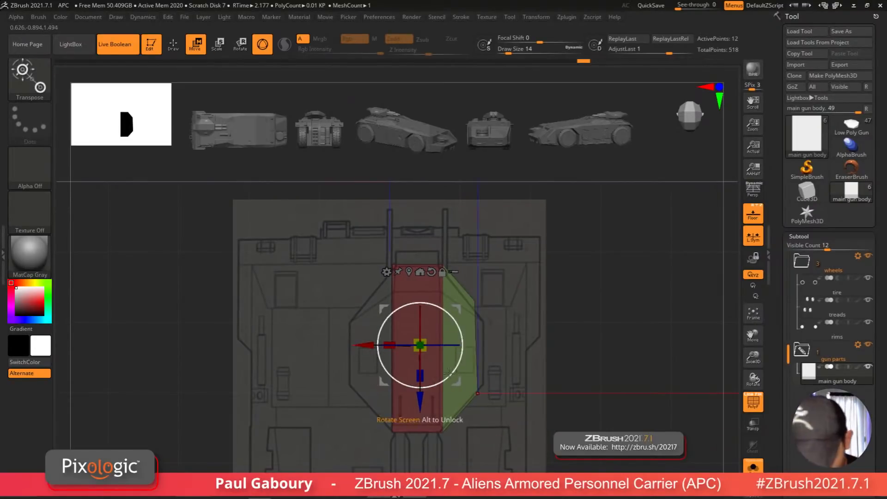
drag(363, 343, 367, 339)
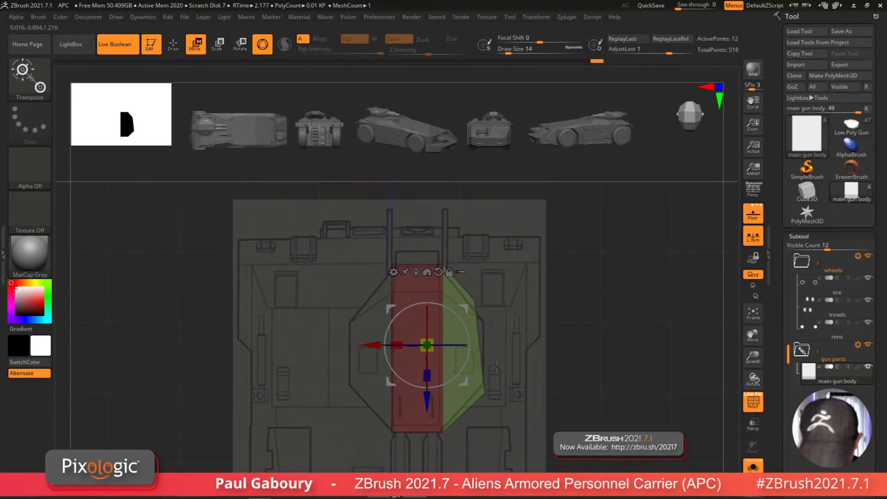
key(ctrl+z)
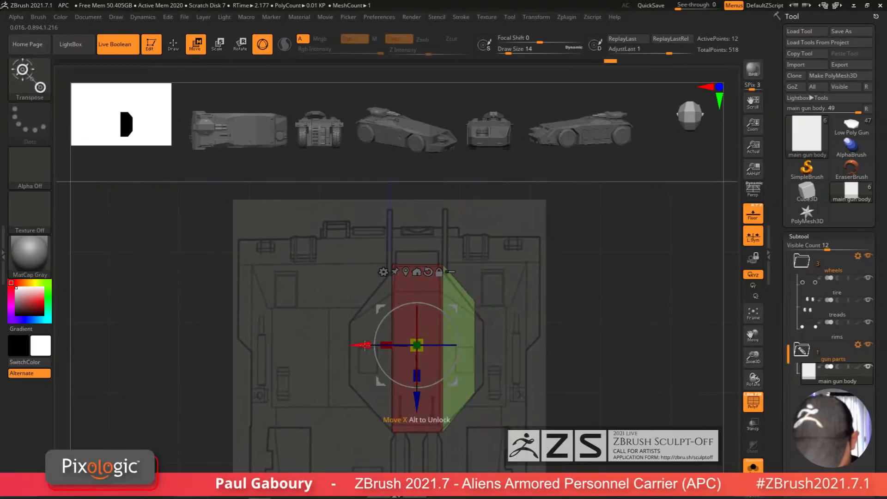
drag(359, 345, 368, 345)
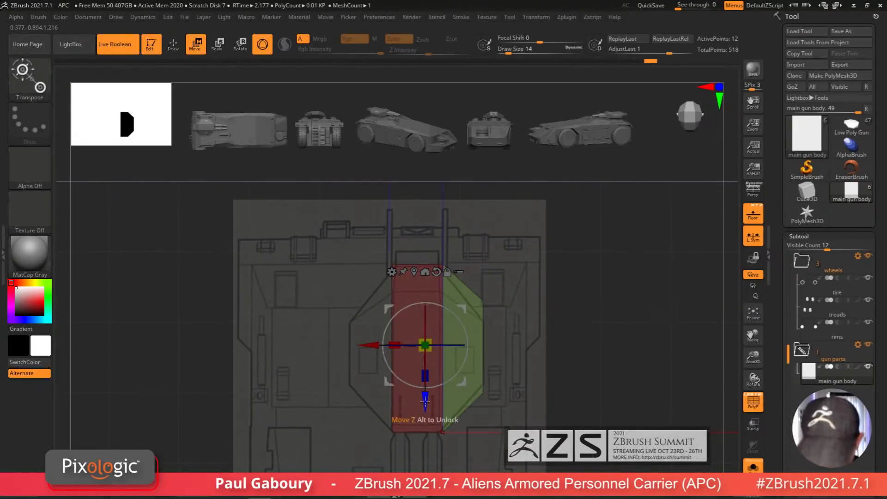
drag(425, 402, 428, 410)
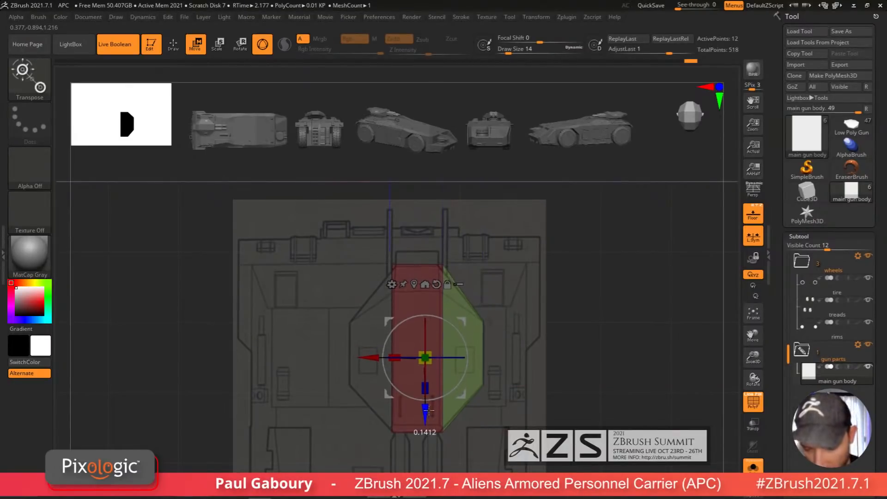
ctrl+drag(571, 393, 539, 413)
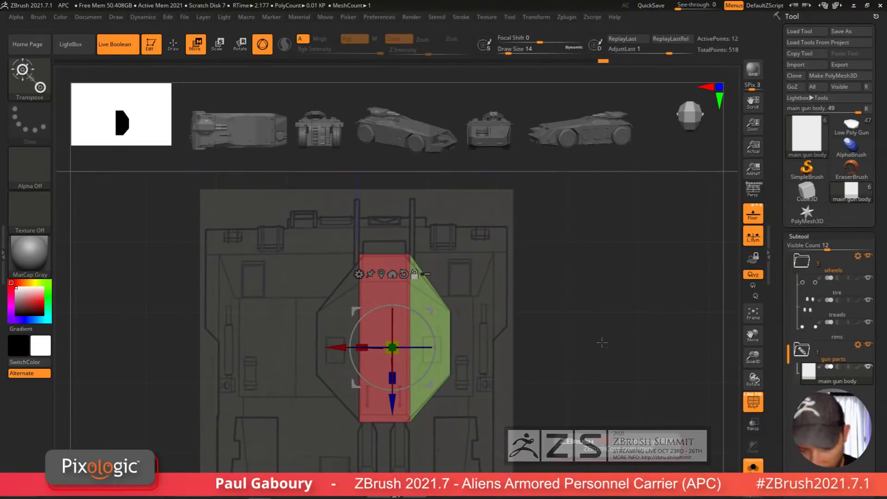
alt+drag(416, 433, 444, 408)
ctrl+right_drag(346, 376, 343, 357)
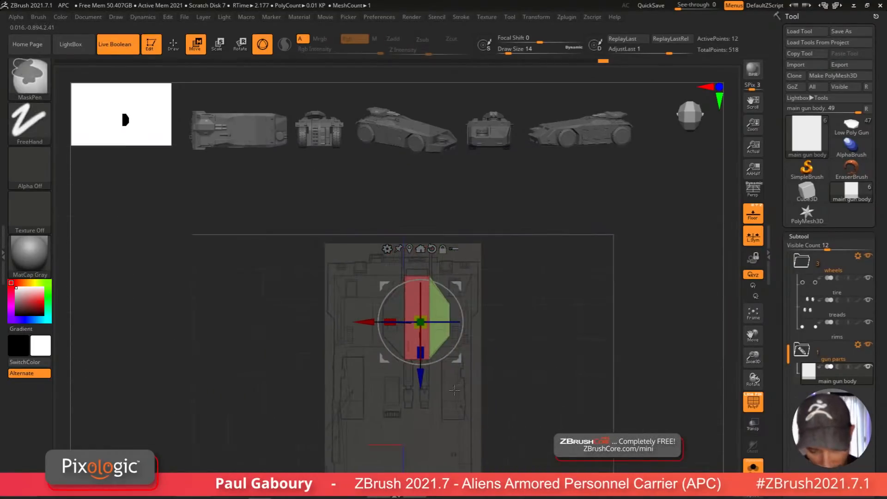
ctrl+right_drag(454, 401, 464, 412)
ctrl+click(463, 412)
key(ctrl+z)
key(ctrl+z)
key(ctrl+z)
key(ctrl+z)
key(ctrl+z)
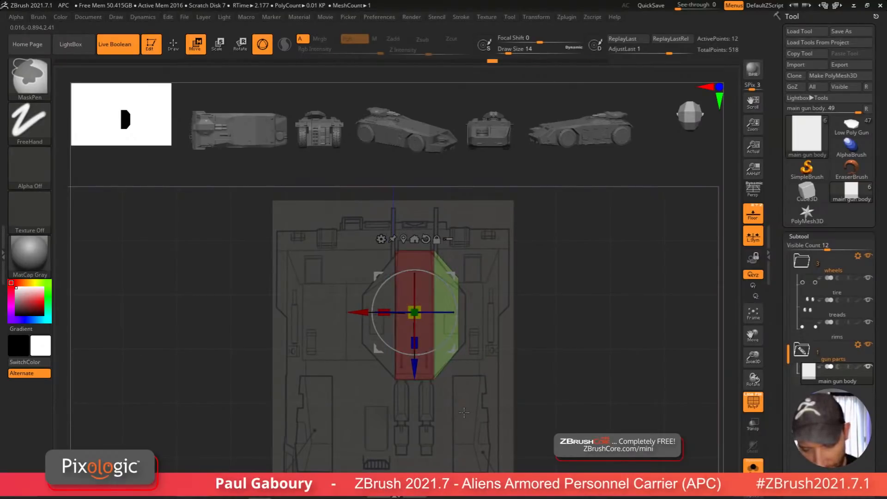
key(ctrl+z)
key(ctrl+z)
key(ctrl+z)
Step: Extrude the side faces of the main gun body outward and bevel them into an angled profile matching the top blueprint
key(q)
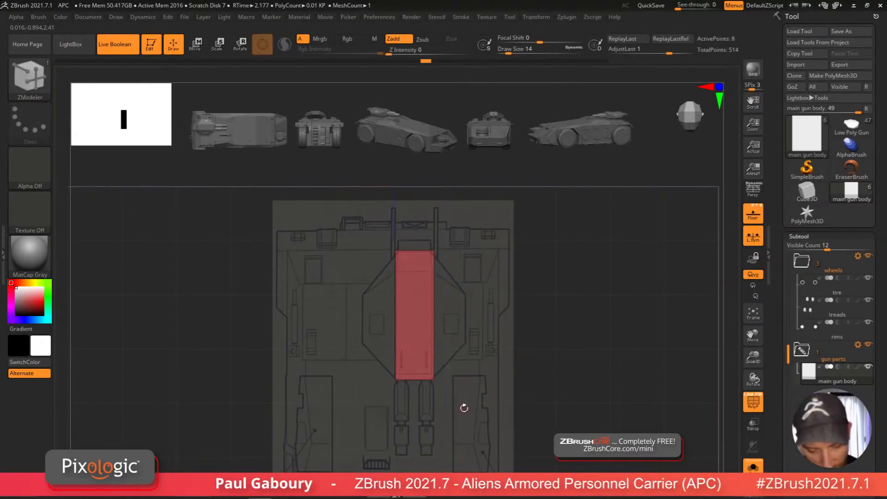
right_drag(463, 406, 449, 395)
drag(429, 328, 477, 328)
right_drag(480, 340, 518, 384)
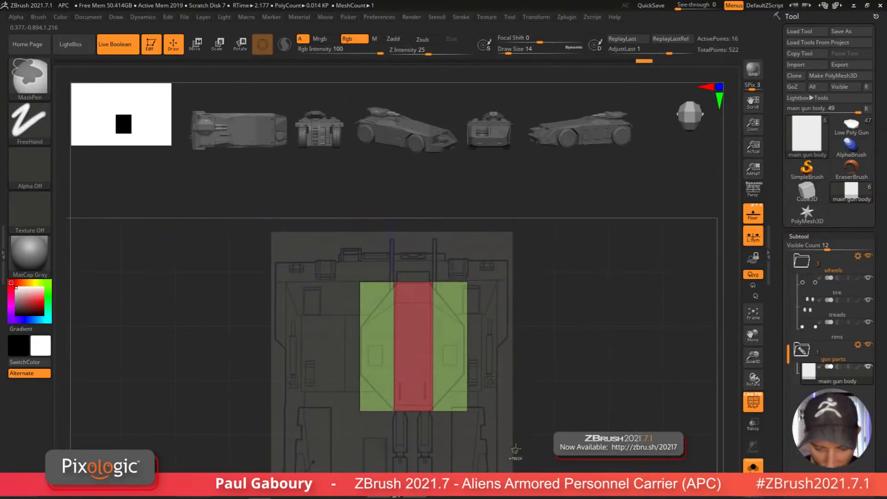
ctrl+drag(517, 454, 453, 270)
ctrl+click(506, 324)
Step: Adjust the main gun body's position with the Move gizmo to line up with the blueprint
key(w)
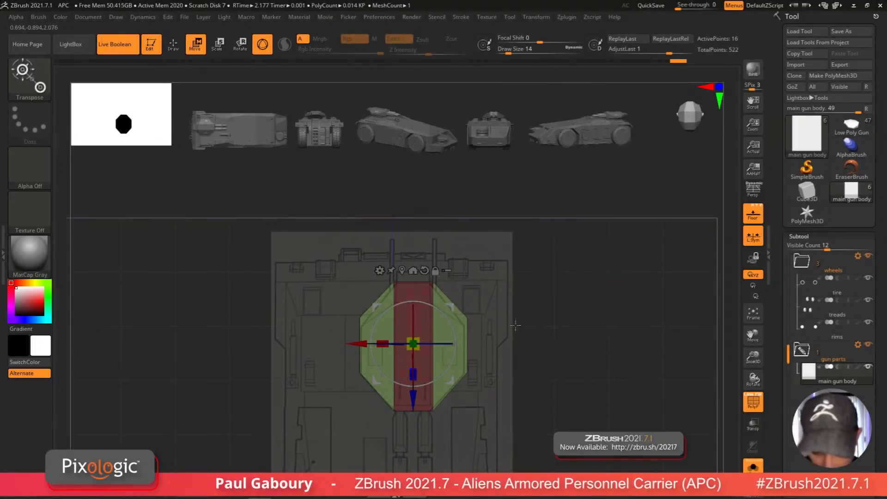
mouse_move(515, 325)
ctrl+mouse_down()
mouse_move(525, 355)
mouse_move(554, 337)
mouse_move(542, 347)
mouse_move(493, 341)
ctrl+mouse_up()
ctrl+drag(606, 418, 519, 267)
shift+drag(577, 364, 540, 368)
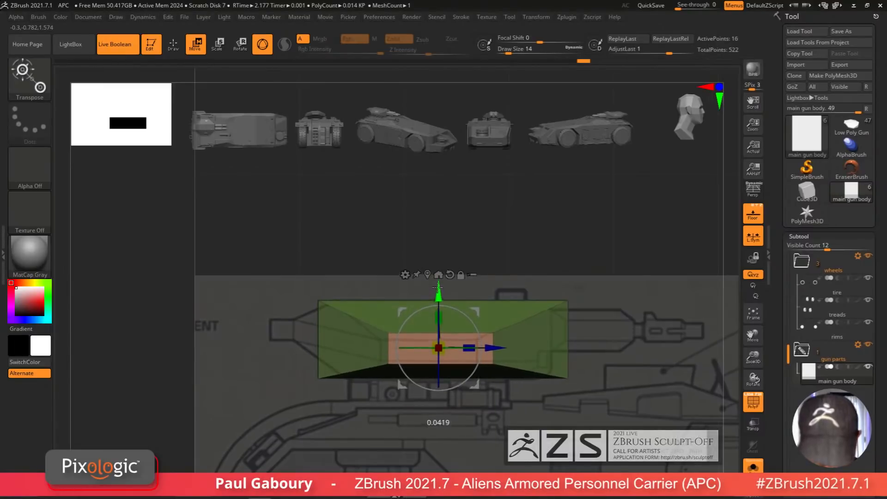
drag(441, 332, 448, 311)
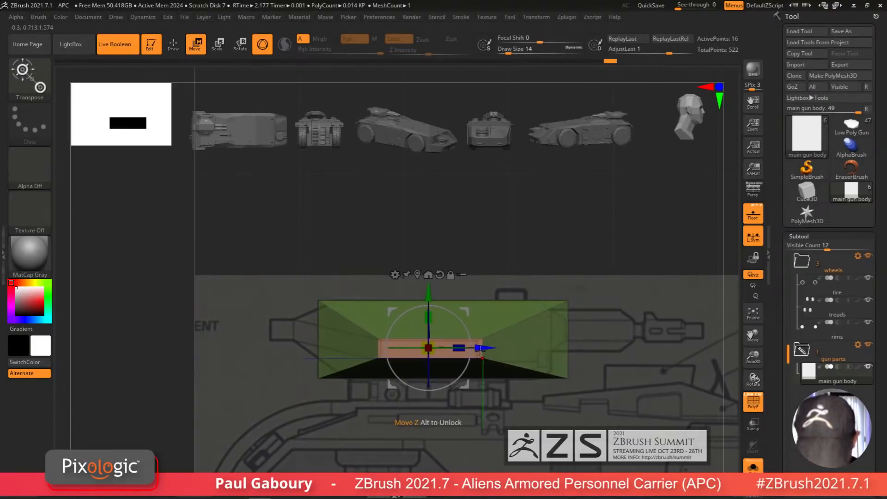
mouse_move(481, 354)
ctrl+right_down()
mouse_move(483, 419)
mouse_move(506, 422)
mouse_move(553, 380)
mouse_move(499, 411)
mouse_move(513, 434)
mouse_move(502, 428)
ctrl+right_up()
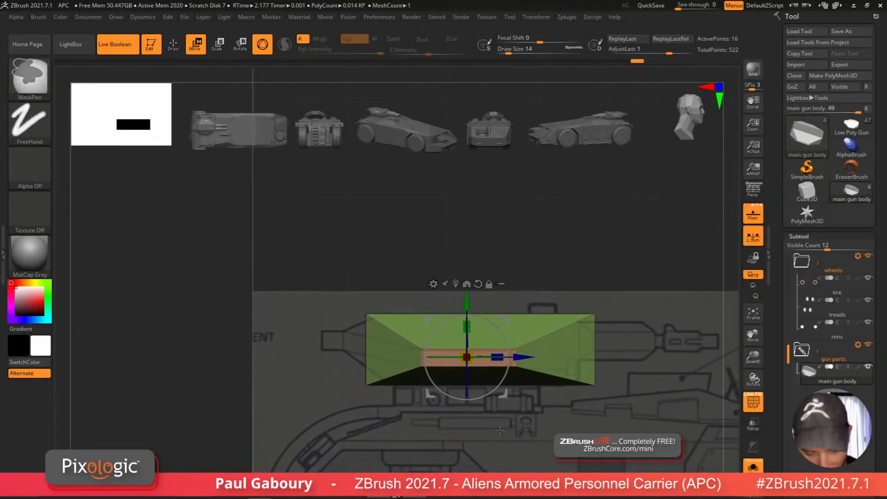
Step: Switch between the Low Poly Gun and main gun body tools to compare their shapes against the blueprints
click(851, 126)
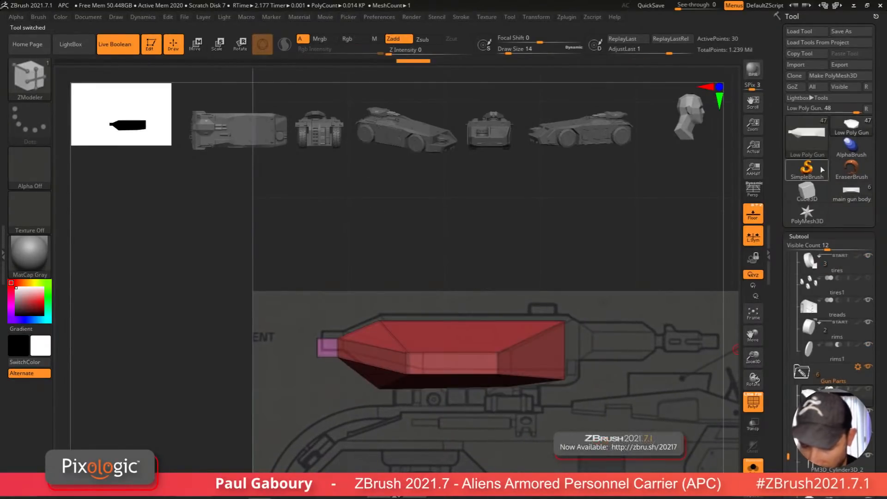
right_drag(546, 419, 507, 447)
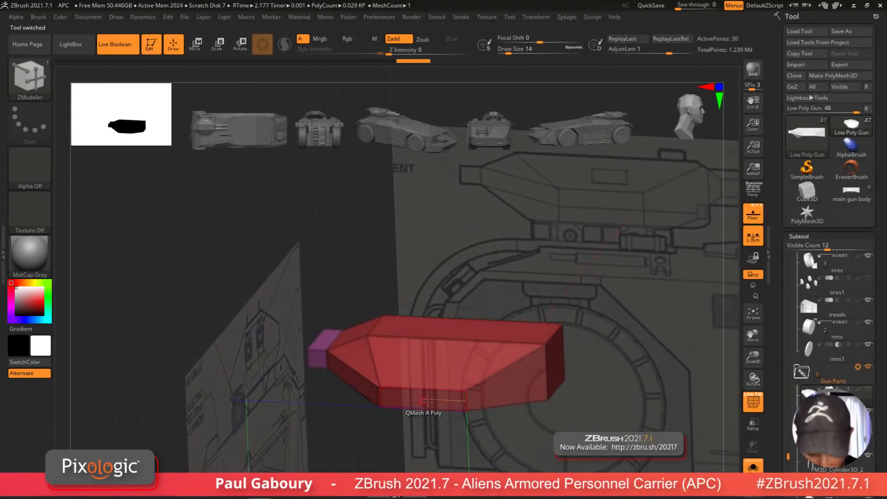
right_drag(493, 404, 419, 419)
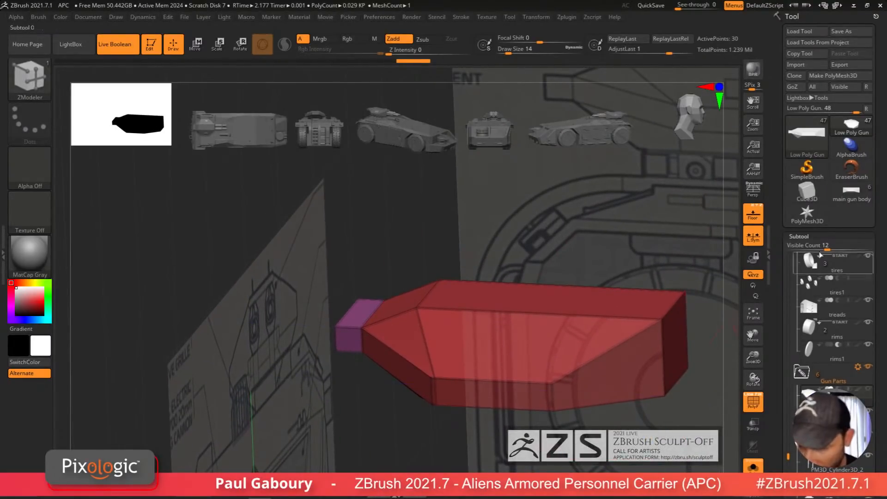
mouse_move(857, 199)
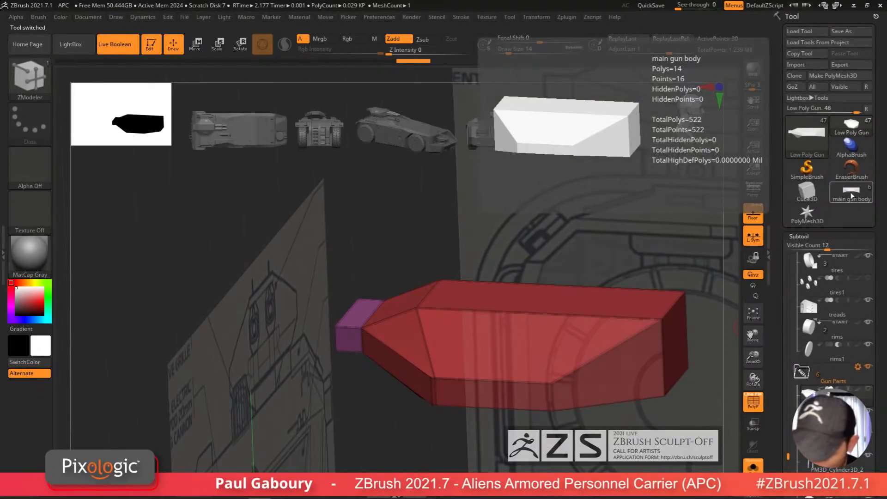
click(852, 195)
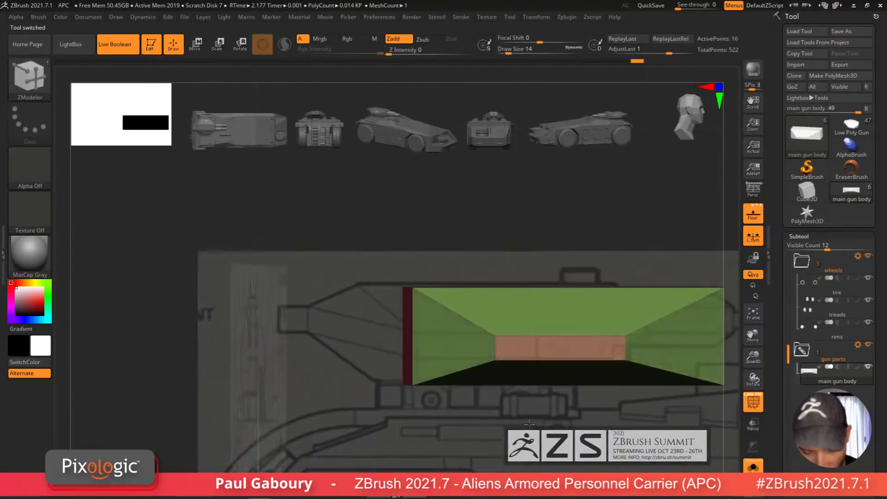
mouse_move(528, 423)
mouse_down()
mouse_move(539, 428)
mouse_move(529, 422)
mouse_up()
mouse_move(542, 420)
ctrl+right_down()
mouse_move(530, 418)
mouse_move(529, 429)
mouse_move(429, 357)
ctrl+right_up()
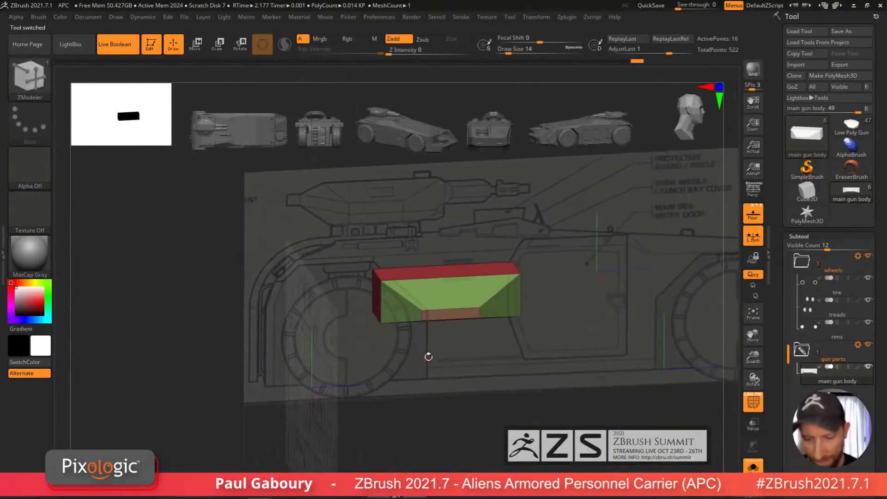
right_drag(522, 388, 500, 376)
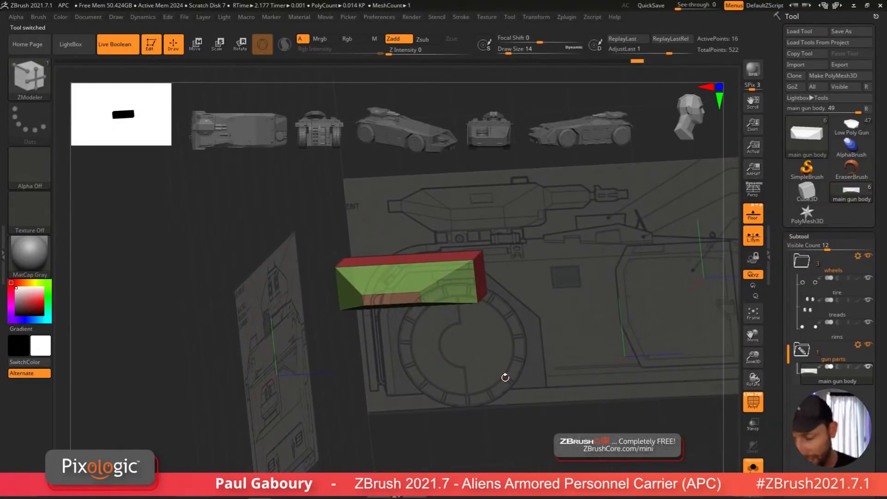
Step: Insert the Low Poly Gun tool as a new subtool in the gun parts folder
scroll(879, 368, down, 5)
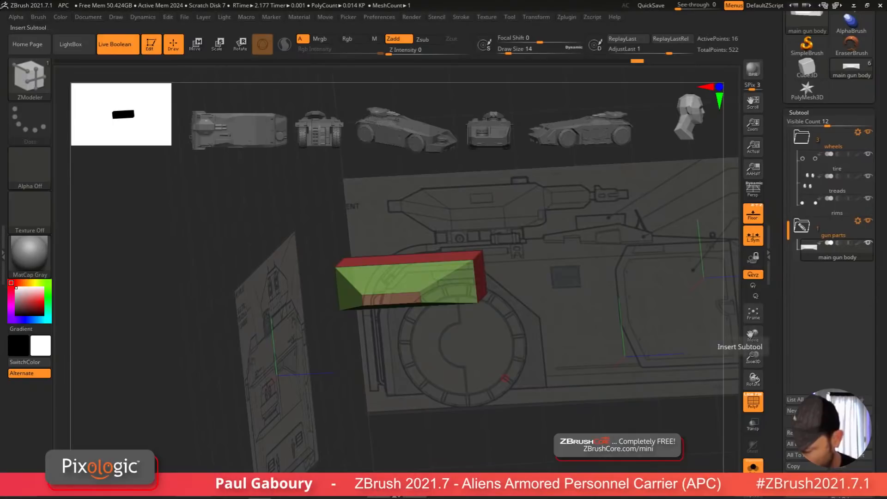
click(851, 489)
click(753, 368)
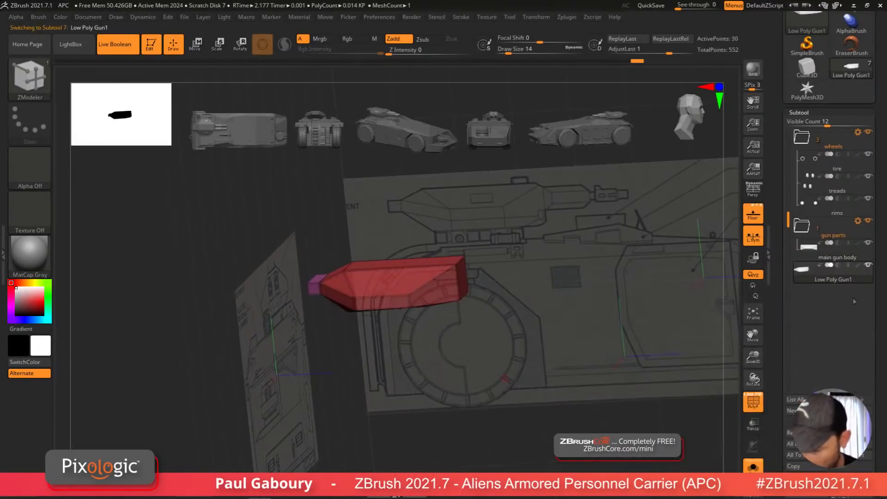
Step: Delete the original main gun body subtool from the gun parts folder
click(809, 257)
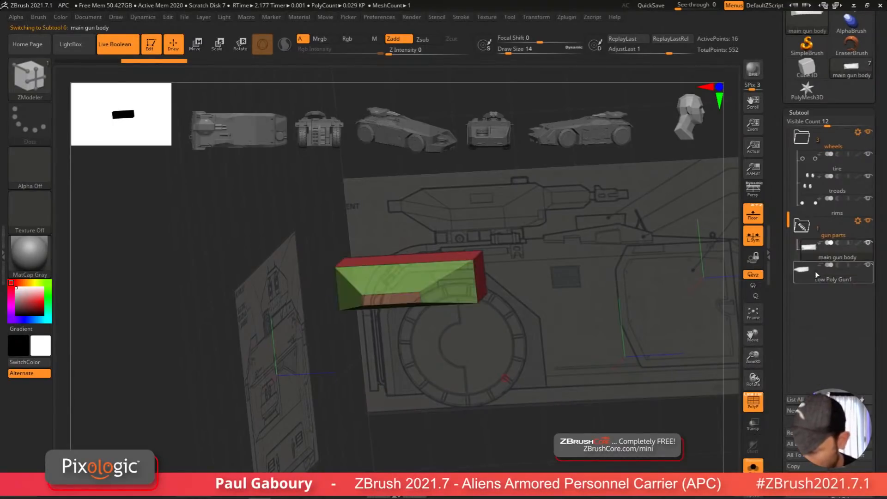
mouse_move(815, 280)
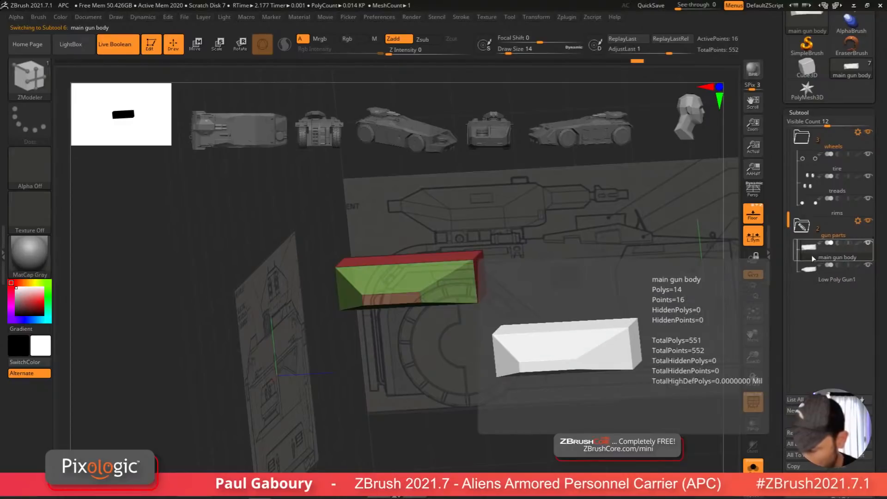
drag(881, 450, 881, 385)
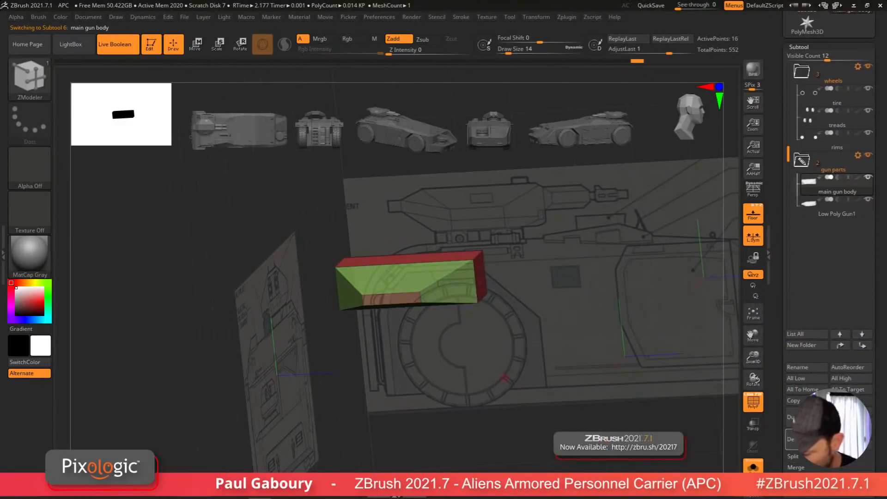
click(799, 439)
click(721, 455)
Step: Move the Low Poly Gun1 subtool with the gizmo to sit on top of the vehicle body
mouse_move(537, 401)
mouse_down()
mouse_move(546, 406)
mouse_move(525, 408)
mouse_up()
key(w)
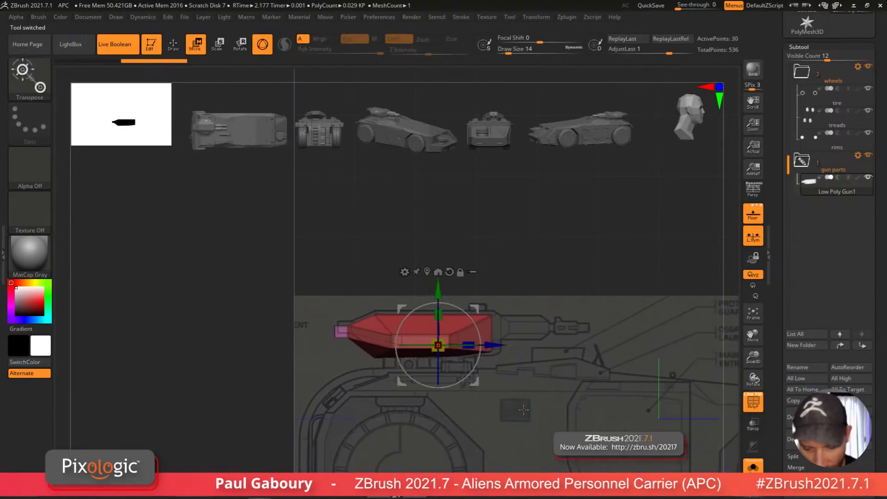
drag(438, 293, 437, 288)
drag(495, 341, 499, 340)
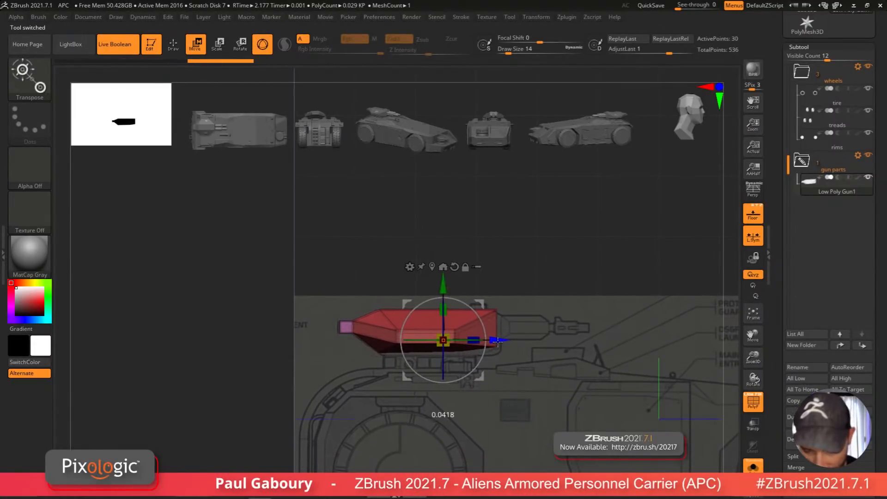
ctrl+right_drag(503, 347, 502, 363)
mouse_move(502, 362)
mouse_down()
mouse_move(540, 421)
mouse_move(570, 406)
mouse_move(519, 414)
mouse_move(550, 390)
mouse_up()
key(shift+f)
key(q)
Step: Examine the gun and main body against the side and front blueprints
shift+drag(496, 436, 514, 430)
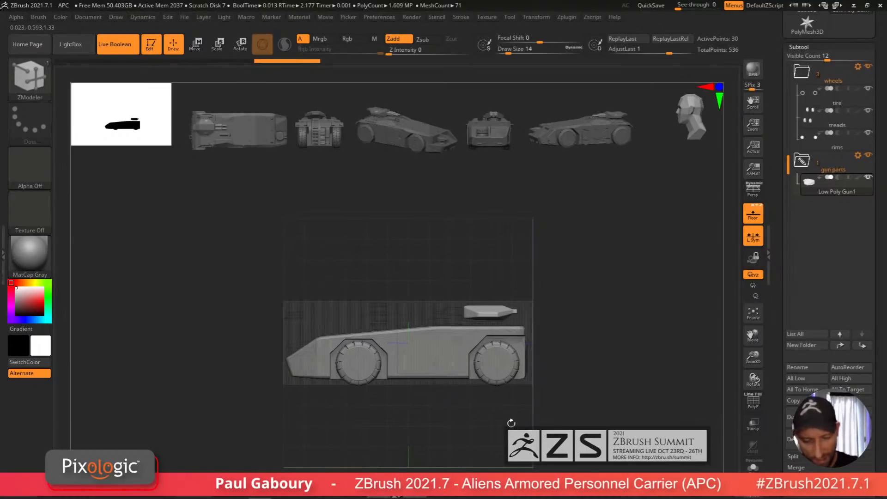
drag(541, 385, 565, 403)
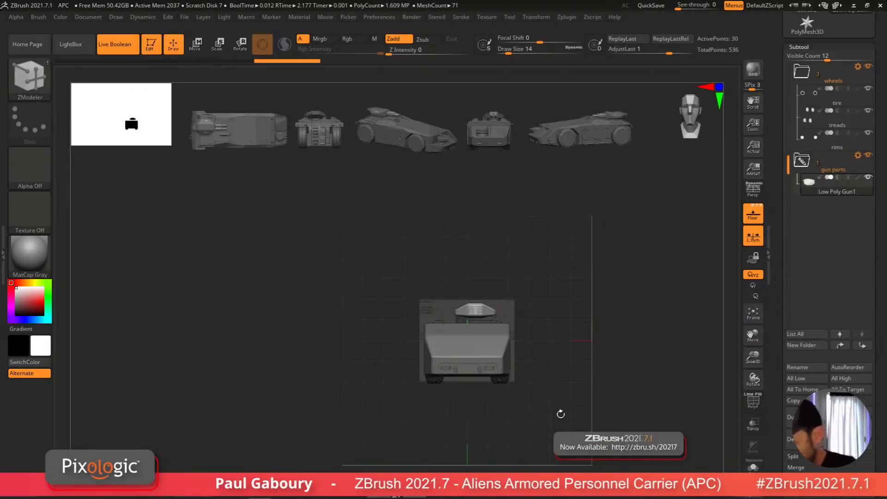
key(shift+f)
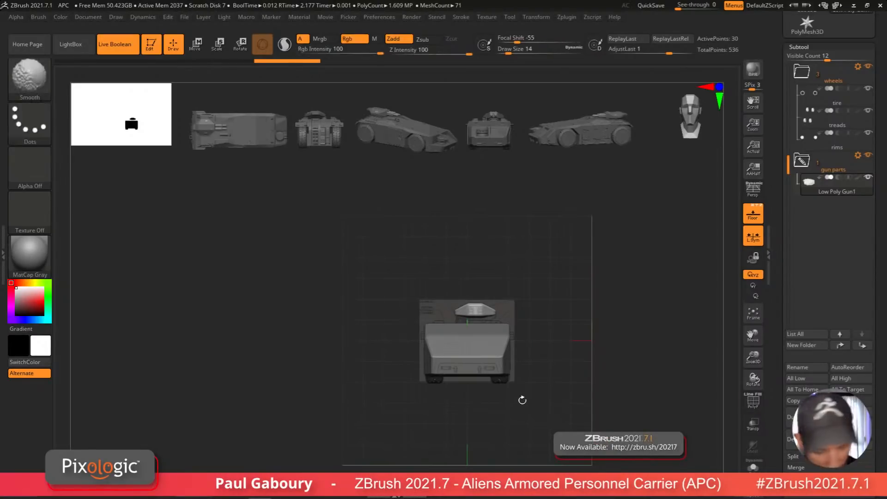
mouse_move(521, 397)
shift+mouse_down()
mouse_move(588, 391)
mouse_move(511, 390)
shift+mouse_up()
alt+click(511, 390)
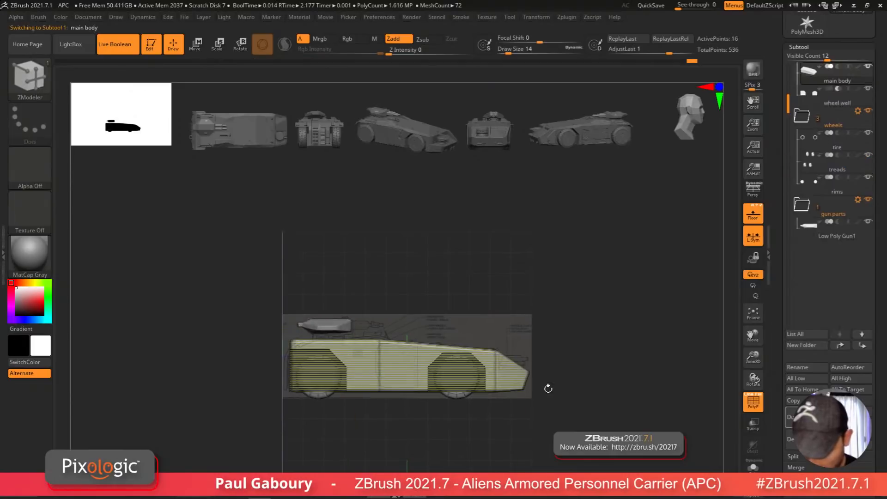
ctrl+drag(523, 338, 536, 410)
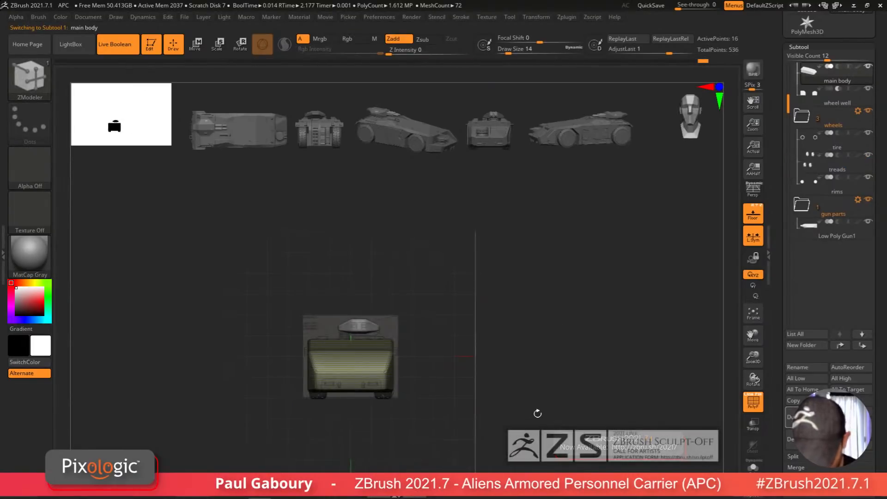
key(w)
ctrl+right_drag(550, 416, 553, 452)
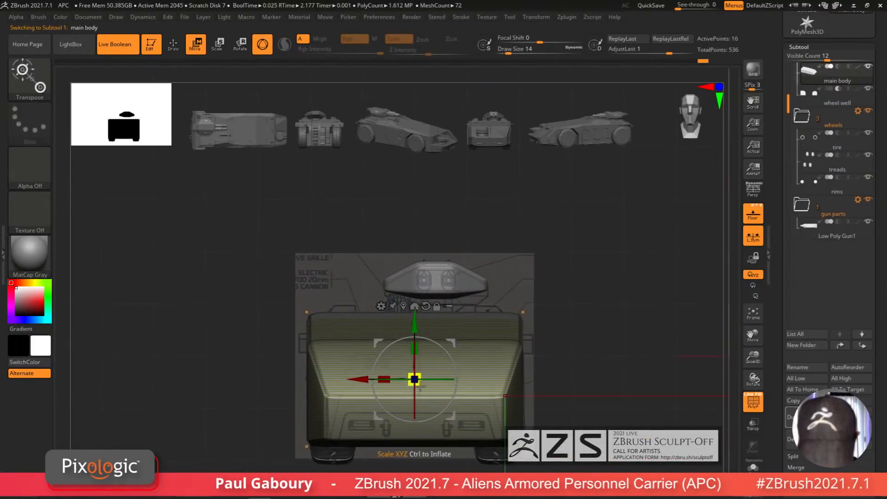
drag(384, 380, 406, 383)
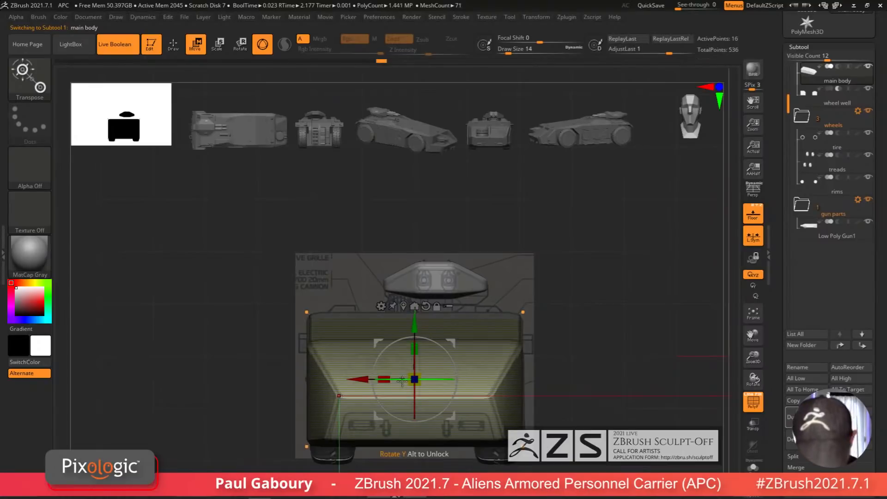
ctrl+drag(592, 400, 584, 423)
ctrl+right_drag(584, 423, 545, 425)
key(shift+f)
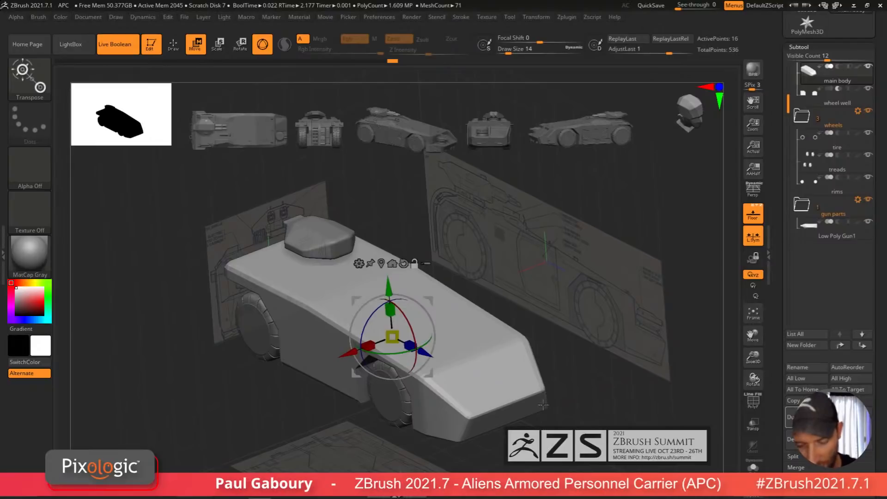
key(q)
Step: Apply Mirror And Weld to the main body subtool, accepting the floor-grid warning
scroll(877, 378, down, 5)
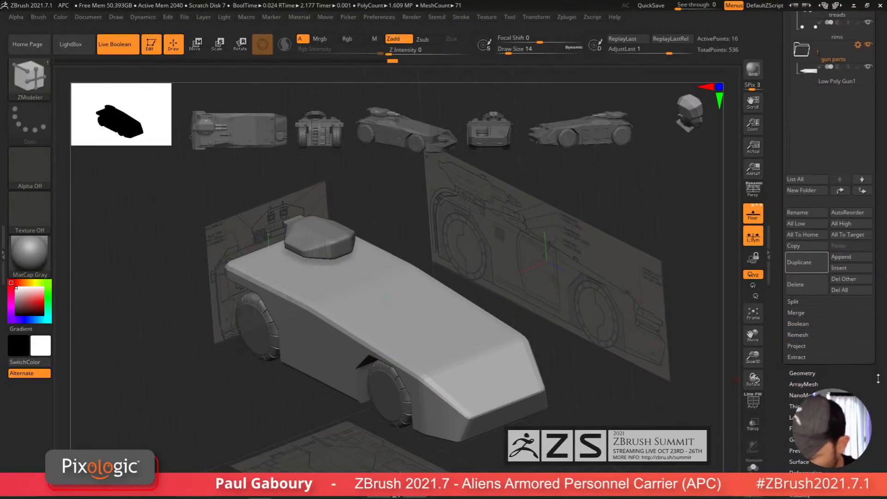
click(802, 372)
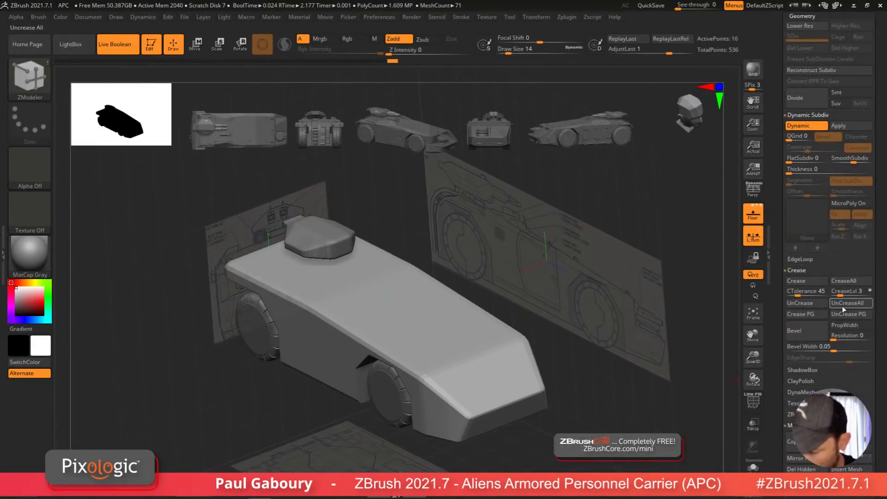
scroll(878, 384, down, 4)
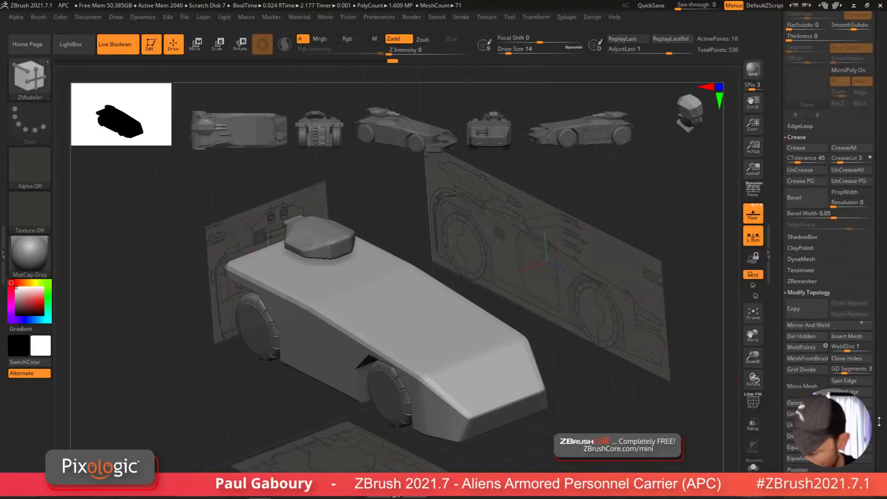
scroll(879, 422, down, 1)
click(808, 316)
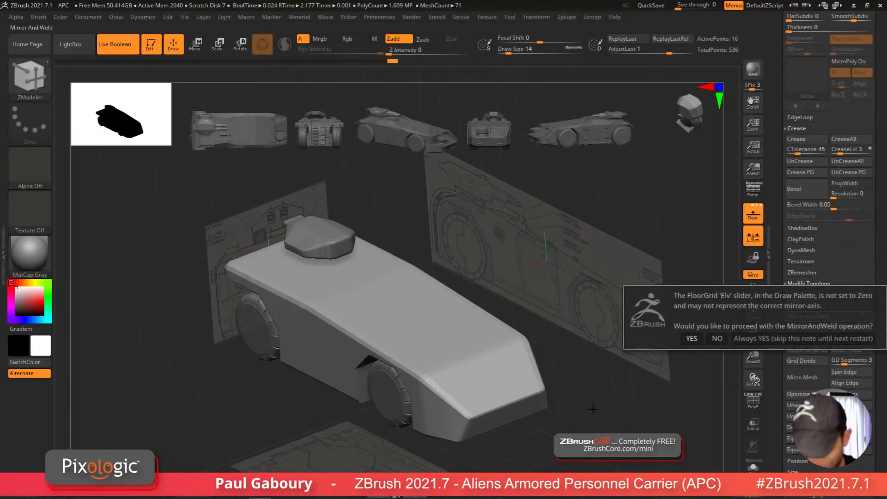
click(691, 338)
Step: Duplicate the wheel well subtool and rename the copy as front cut pieces
mouse_move(570, 421)
mouse_down()
mouse_move(551, 438)
mouse_move(568, 426)
mouse_up()
key(shift+f)
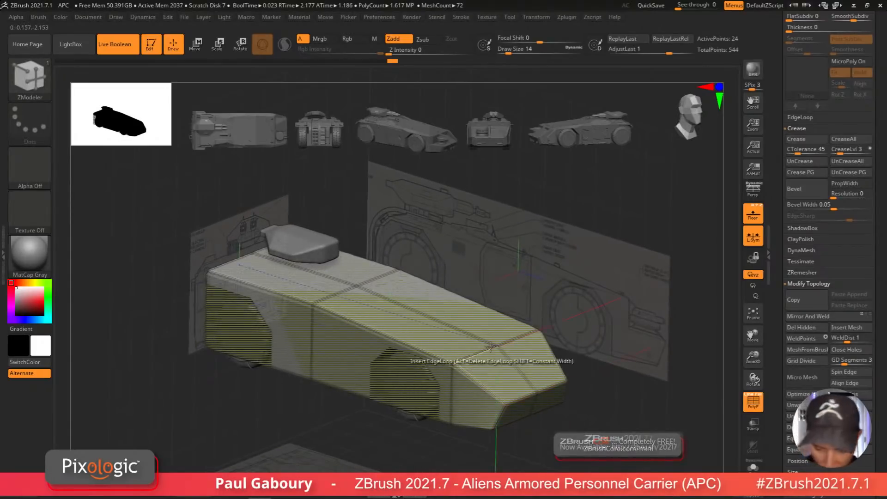
key(shift)
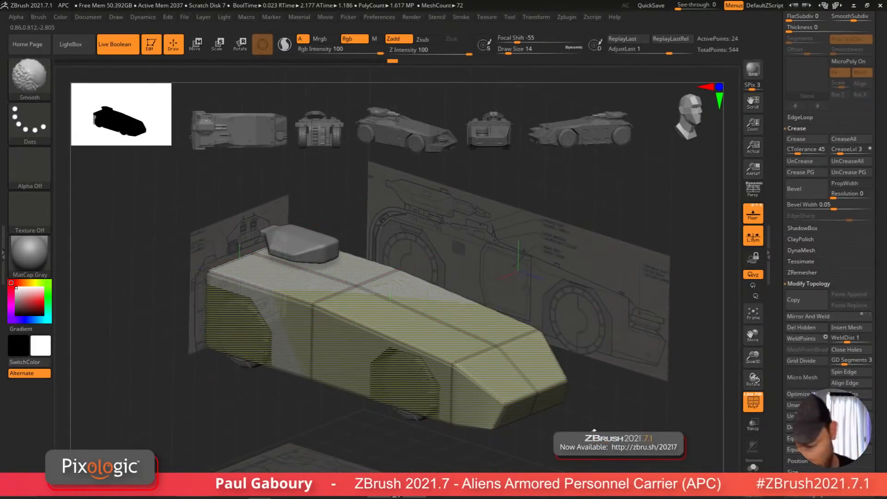
key(shift+f)
mouse_move(593, 431)
mouse_down()
mouse_move(612, 429)
mouse_move(577, 435)
mouse_move(596, 431)
mouse_move(588, 384)
mouse_move(517, 401)
mouse_up()
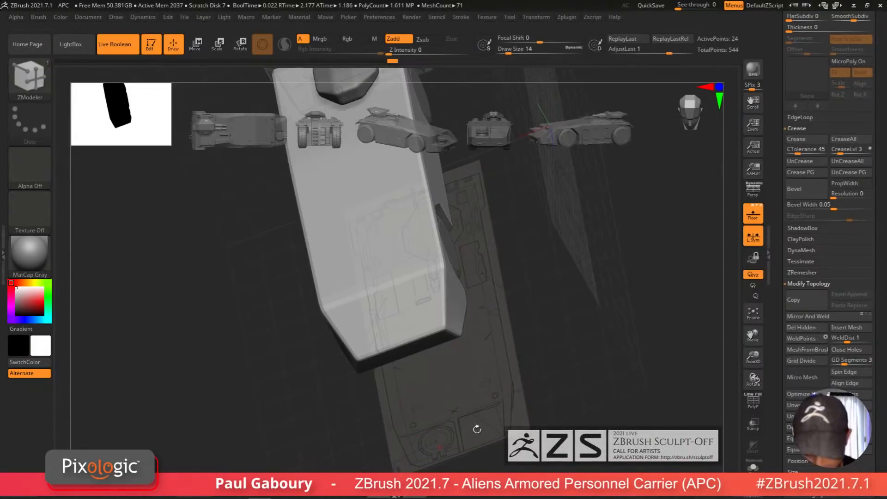
mouse_move(547, 423)
shift+right_down()
mouse_move(515, 406)
mouse_move(576, 402)
mouse_move(553, 413)
shift+right_up()
drag(880, 256, 885, 371)
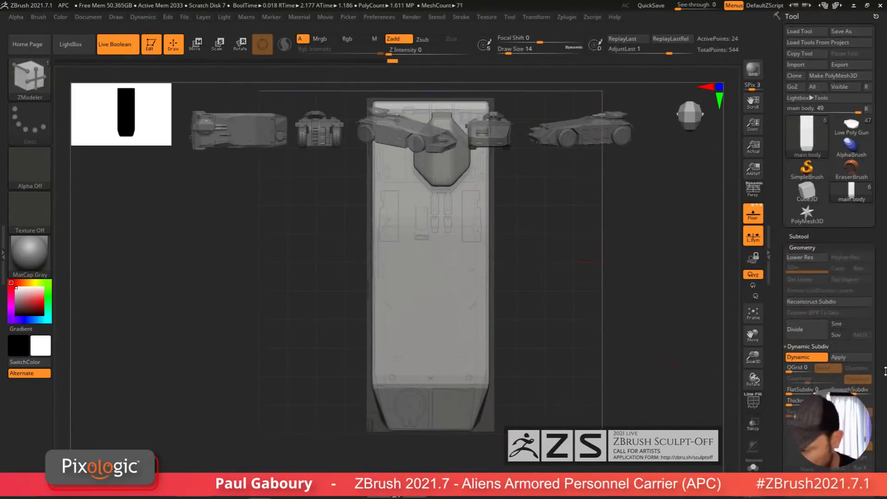
click(806, 236)
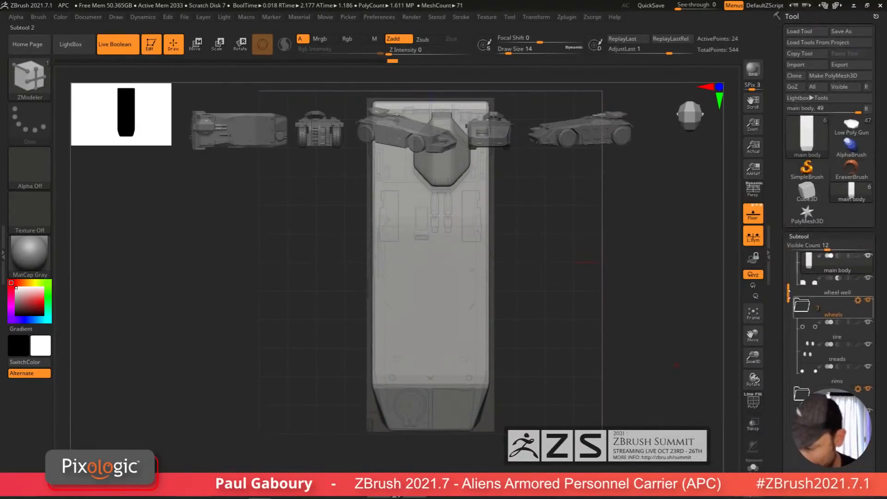
click(812, 312)
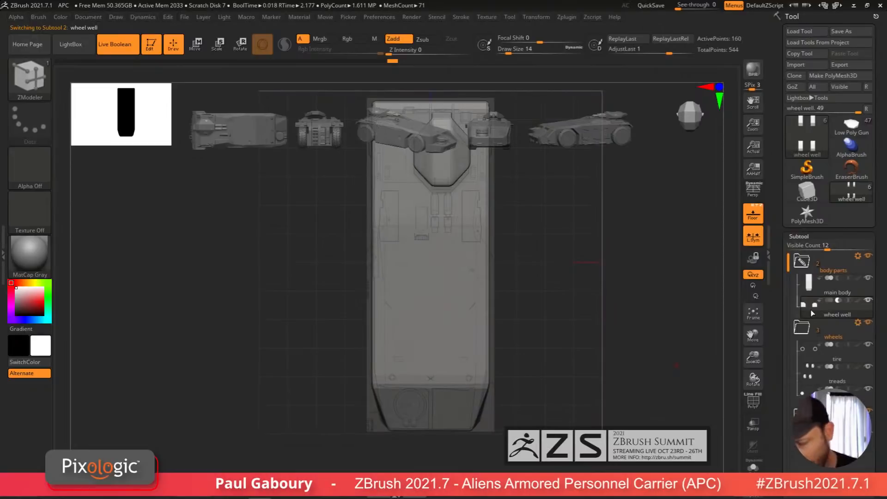
scroll(812, 313, down, 5)
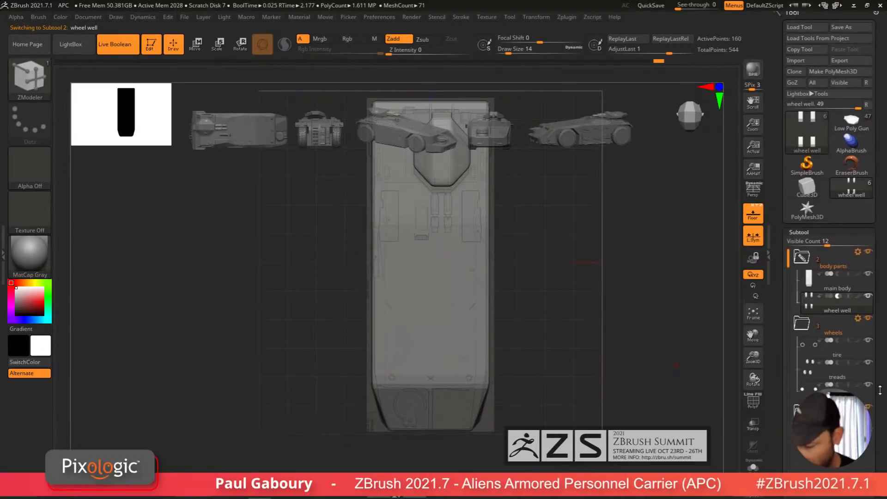
click(807, 465)
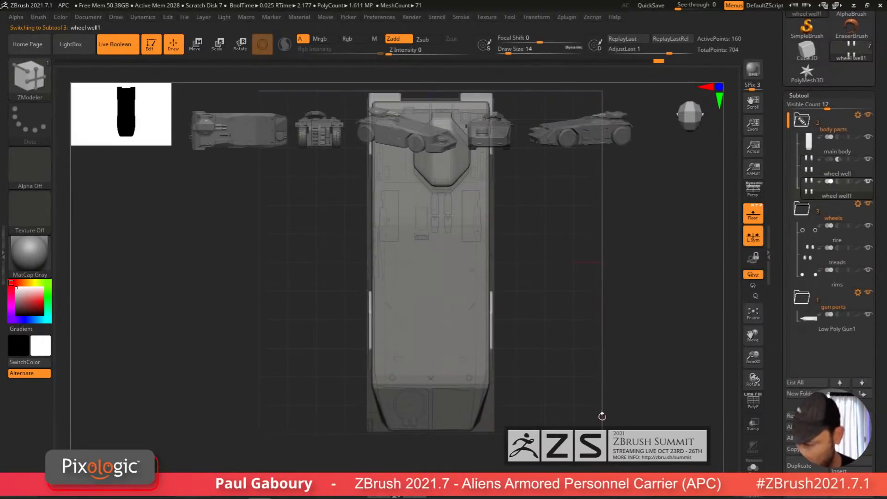
click(791, 415)
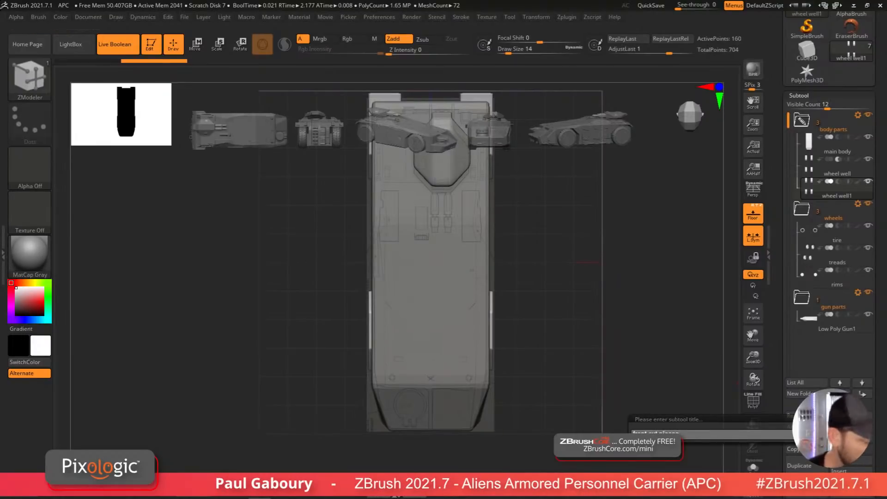
key(Return)
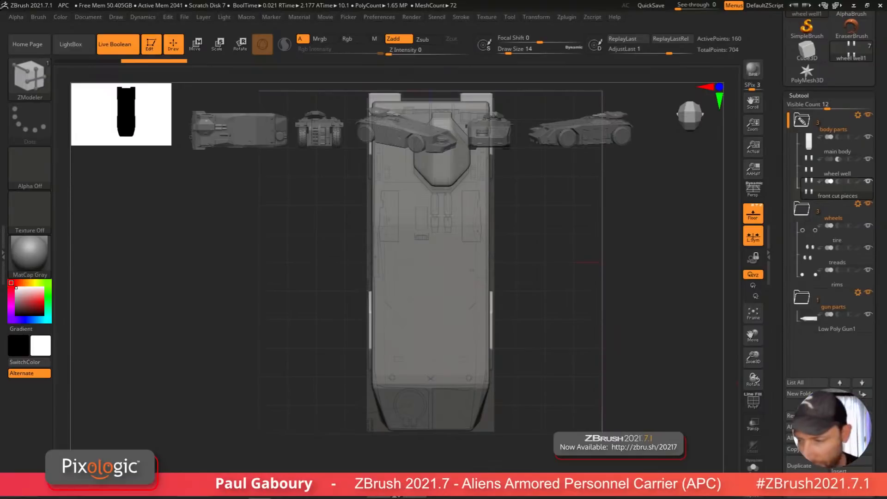
Step: Move the front cut pieces subtool down to the front end of the body in the top view
key(w)
alt+drag(572, 334, 523, 362)
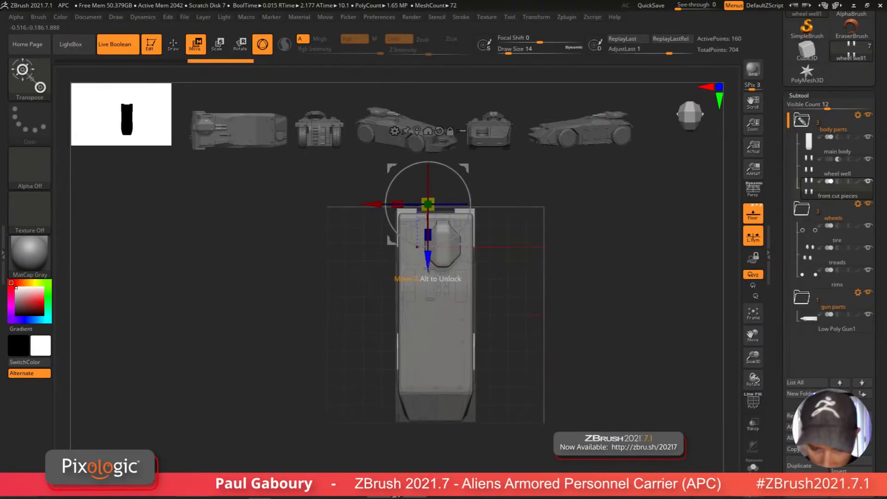
drag(432, 261, 441, 333)
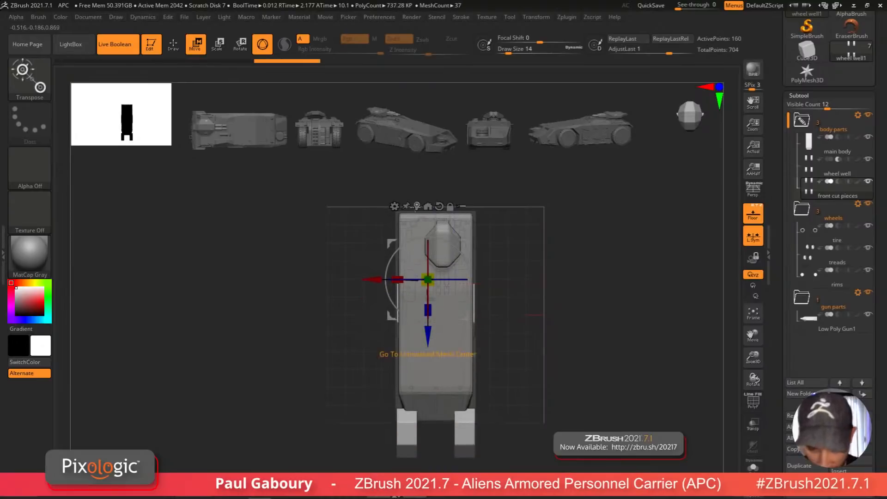
click(417, 206)
alt+right_drag(494, 409, 497, 343)
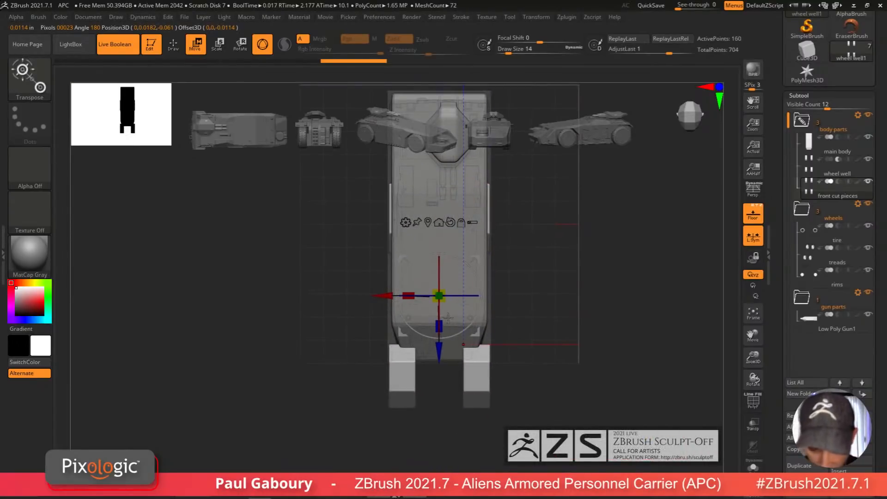
alt+drag(439, 353, 439, 397)
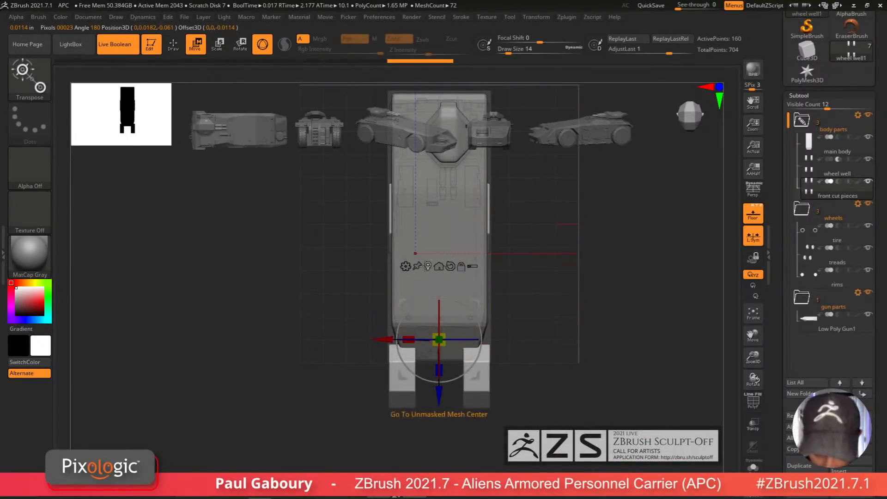
Step: Replace the front cut pieces mesh with a cube primitive and crease its edges
click(405, 266)
click(497, 264)
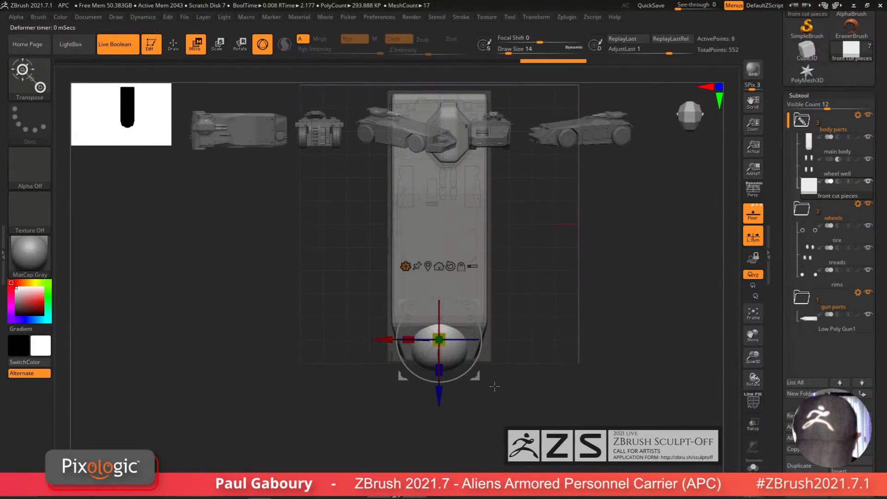
click(806, 95)
drag(848, 140, 853, 236)
click(802, 210)
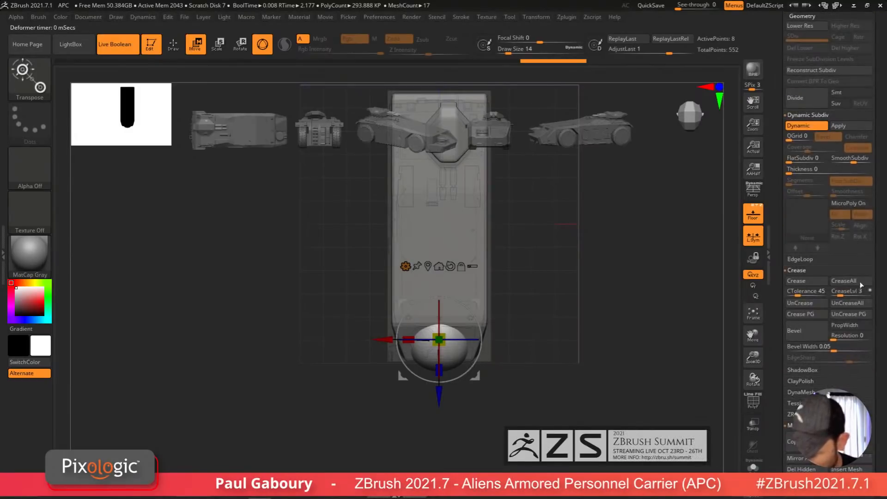
click(813, 284)
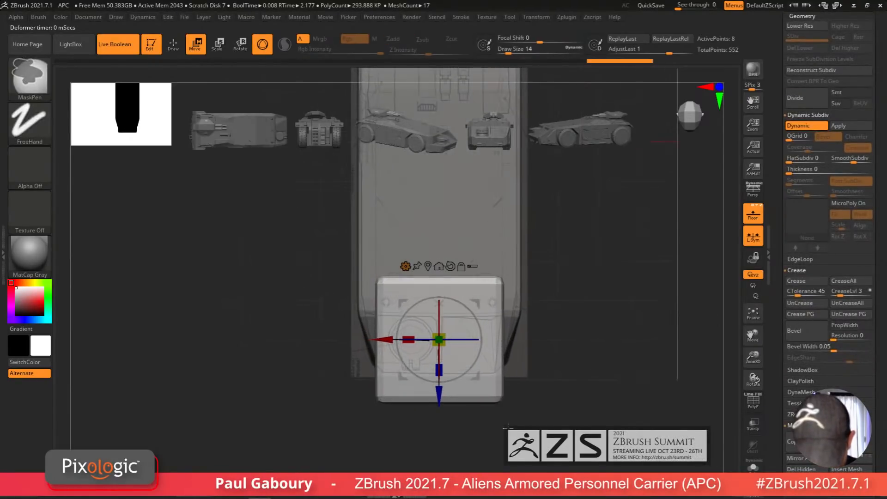
Step: Turn off dynamic subdivision and reshape the cube with masking and the Move gizmo to fit the front corner in the top view
key(shift+d)
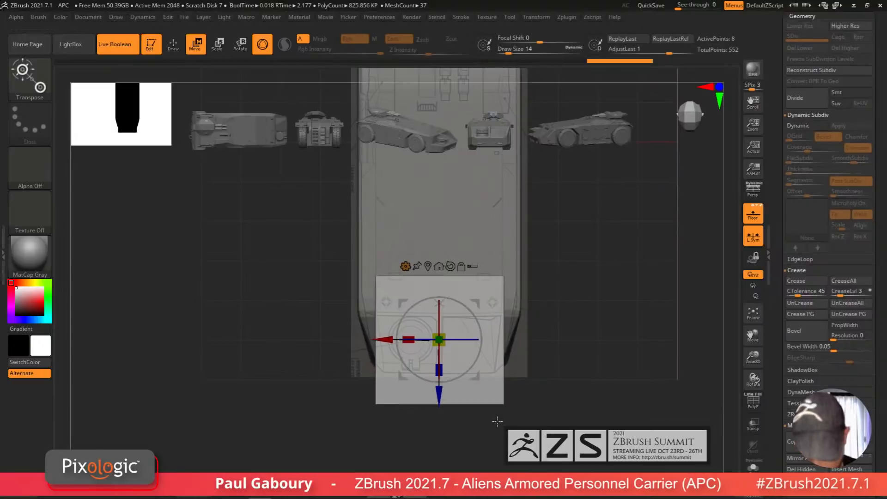
drag(381, 340, 313, 365)
ctrl+drag(198, 256, 341, 284)
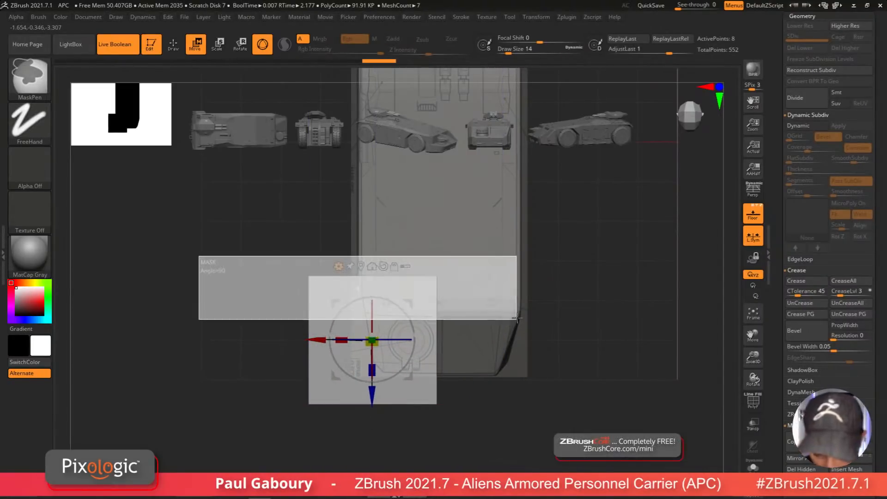
drag(372, 395, 377, 433)
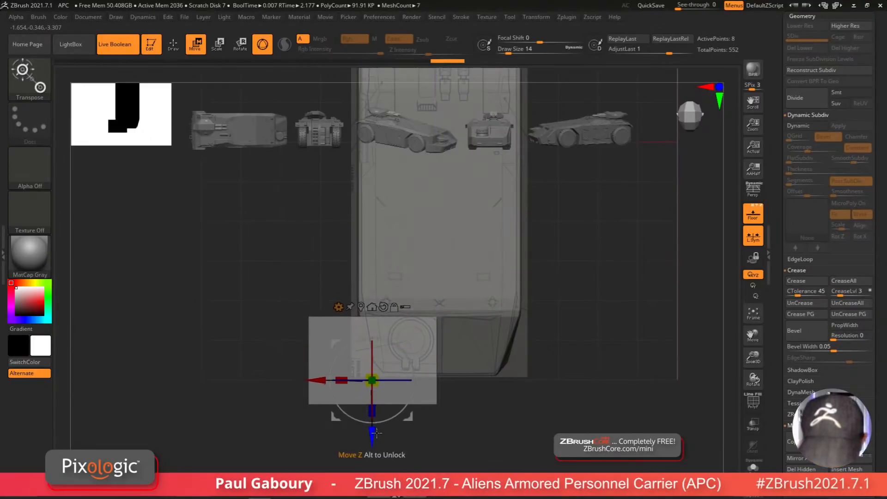
ctrl+drag(451, 425, 486, 447)
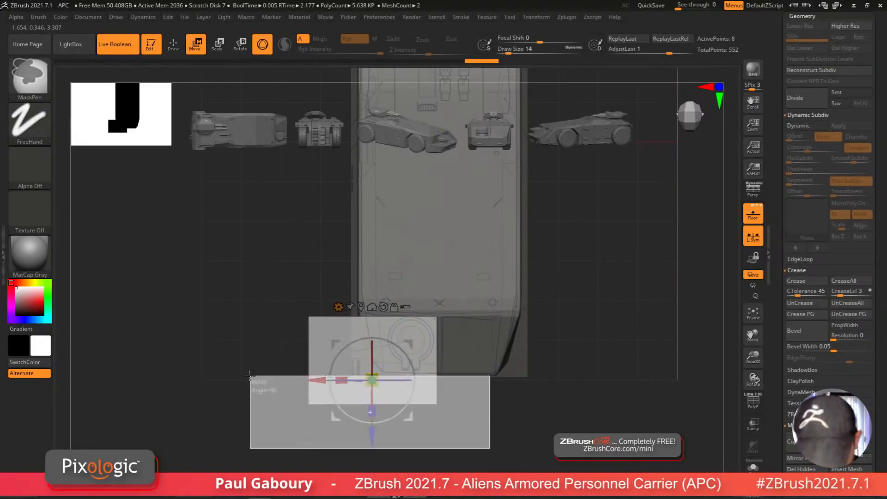
drag(372, 437, 372, 413)
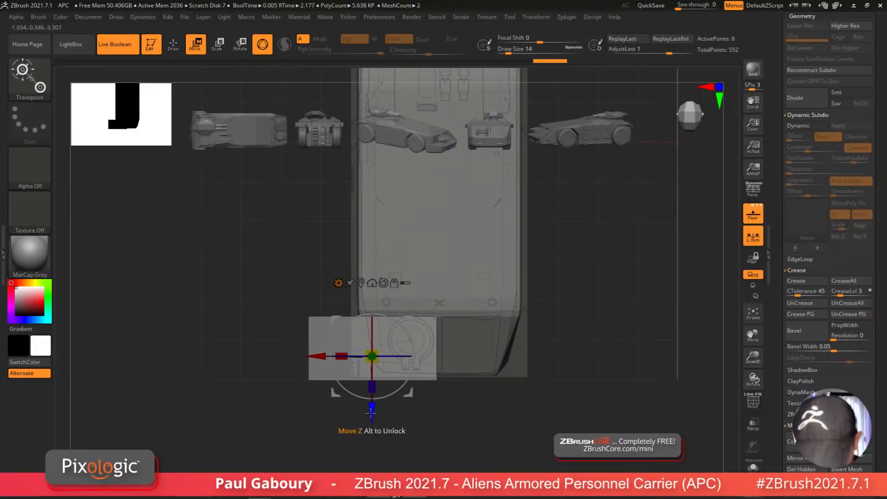
ctrl+drag(322, 430, 327, 445)
mouse_move(232, 449)
ctrl+mouse_down()
mouse_move(371, 282)
mouse_move(439, 148)
ctrl+mouse_up()
drag(372, 412, 372, 412)
mouse_move(262, 448)
ctrl+mouse_down()
mouse_move(319, 368)
mouse_move(356, 271)
ctrl+mouse_up()
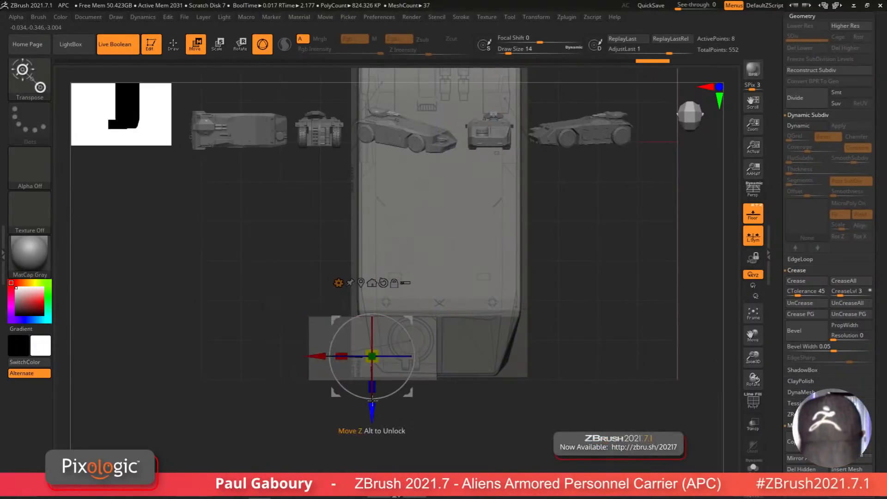
drag(313, 356, 318, 379)
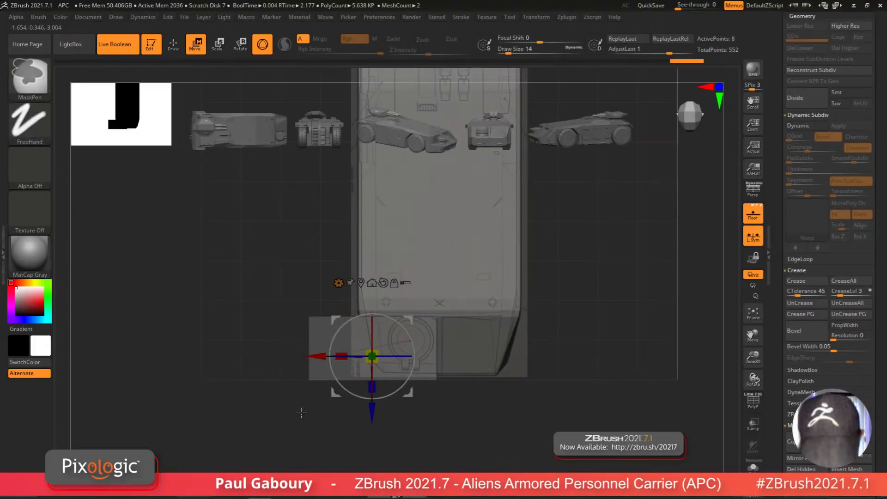
ctrl+drag(303, 413, 330, 445)
ctrl+drag(276, 442, 331, 299)
drag(315, 360, 352, 358)
key(shift+f)
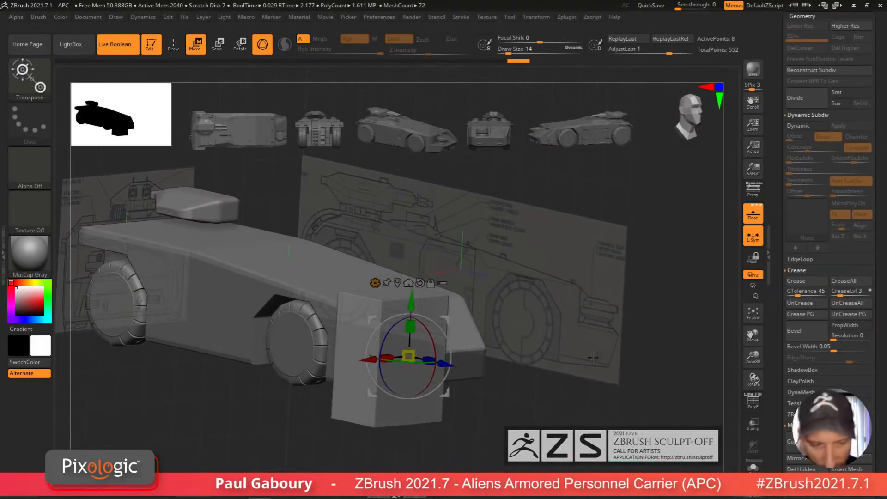
Step: Switch to the front view and raise the cut box up to the upper front of the body
drag(882, 223, 876, 313)
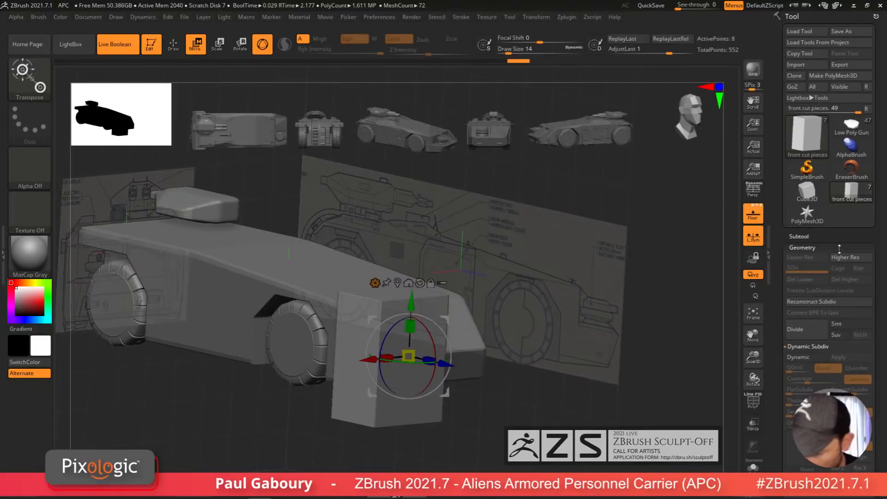
click(809, 238)
drag(876, 194, 874, 260)
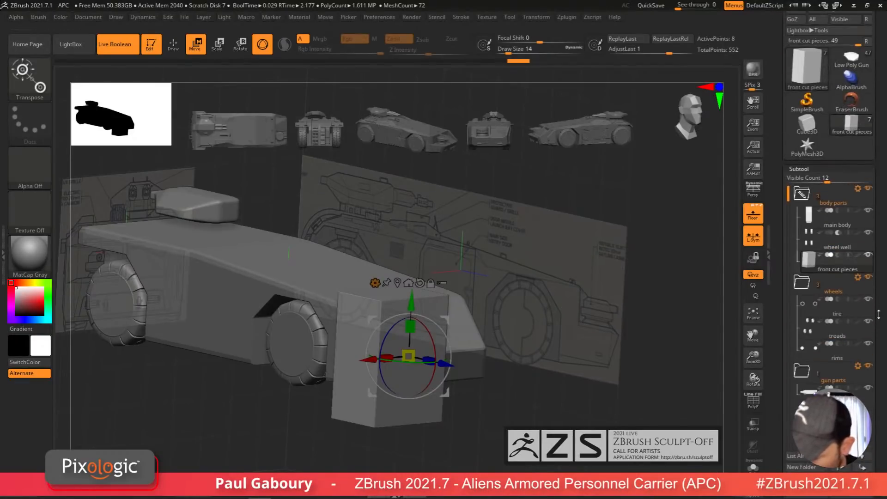
click(838, 255)
click(753, 214)
mouse_move(510, 425)
alt+mouse_down()
mouse_move(545, 400)
mouse_move(507, 411)
alt+mouse_up()
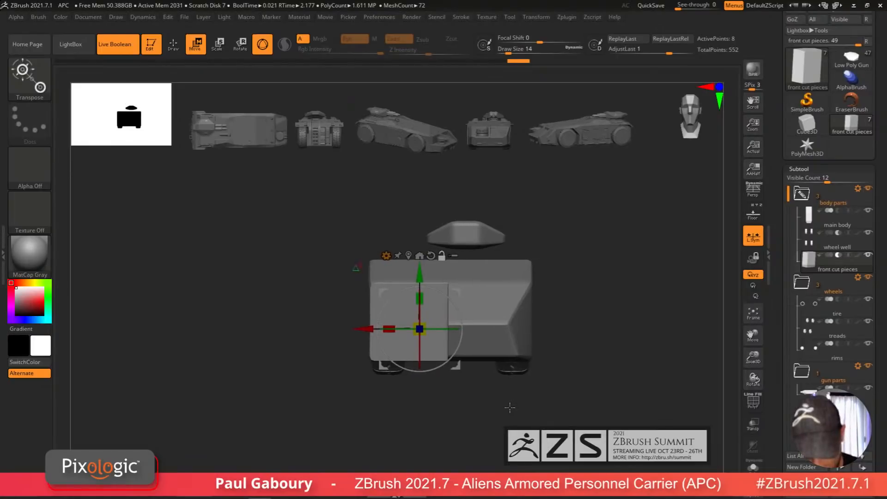
key(shift+p)
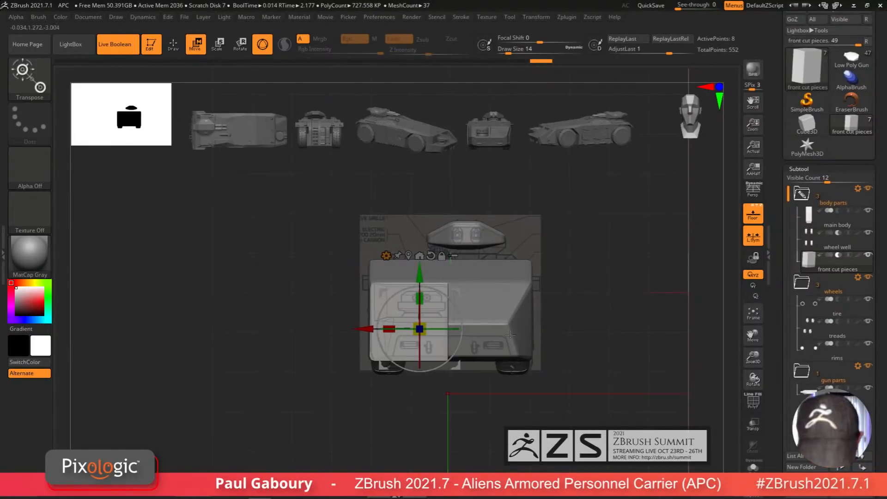
drag(415, 271, 419, 195)
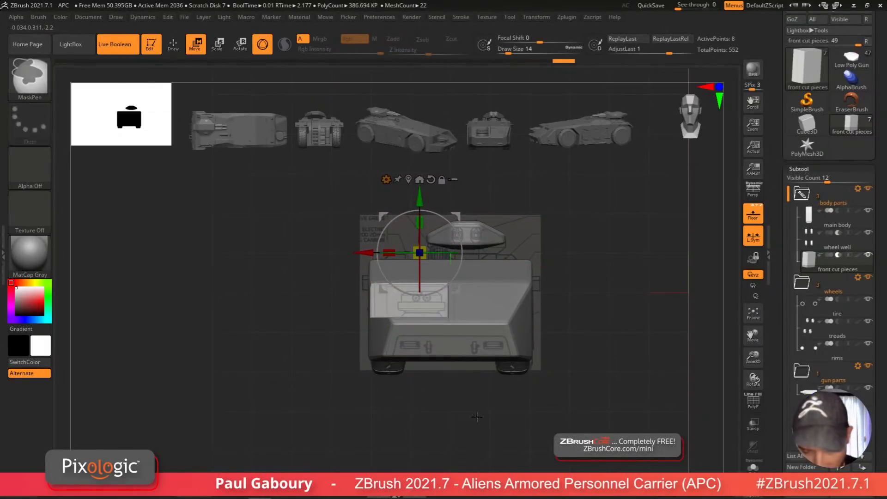
mouse_move(456, 406)
mouse_down()
mouse_move(469, 430)
mouse_move(476, 396)
mouse_move(475, 407)
mouse_up()
key(shift+f)
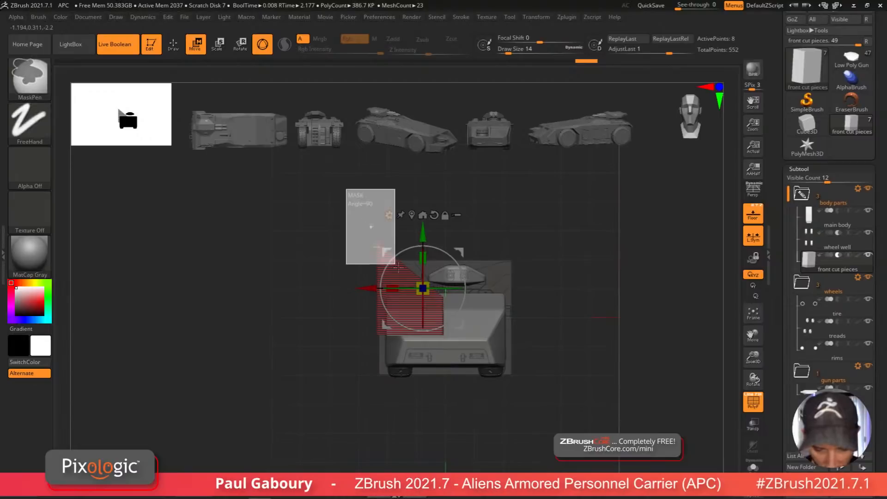
Step: Trim the cut box's height in the front view with a masked move and a horizontal ClipCurve slice
drag(422, 226, 429, 286)
ctrl+drag(403, 415, 410, 426)
ctrl+right_drag(405, 410, 417, 424)
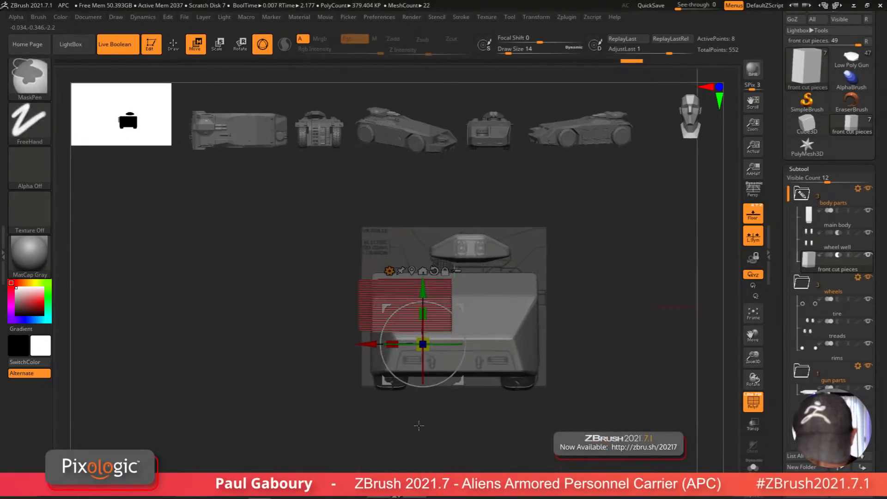
key(q)
key(ctrl+shift)
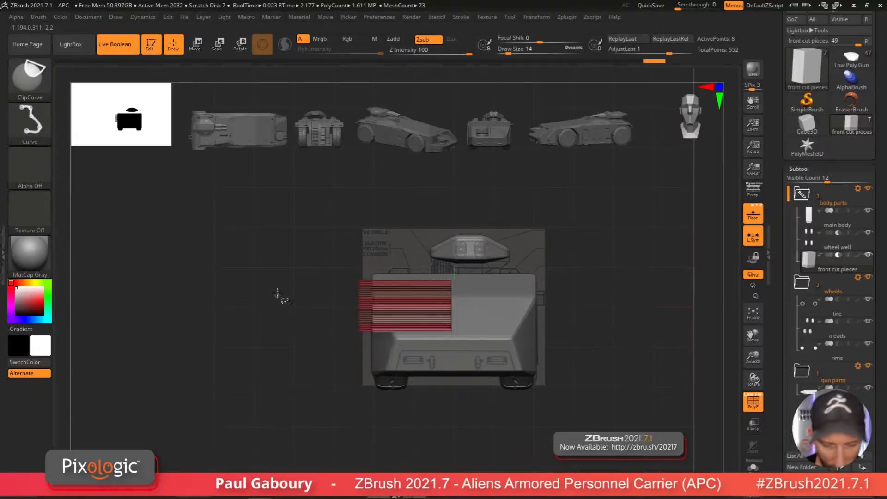
ctrl+shift+drag(277, 288, 630, 281)
mouse_move(509, 396)
right_down()
mouse_move(522, 407)
mouse_move(519, 422)
mouse_move(485, 418)
mouse_move(497, 372)
mouse_move(471, 404)
mouse_move(531, 386)
mouse_move(515, 397)
right_up()
key(shift+f)
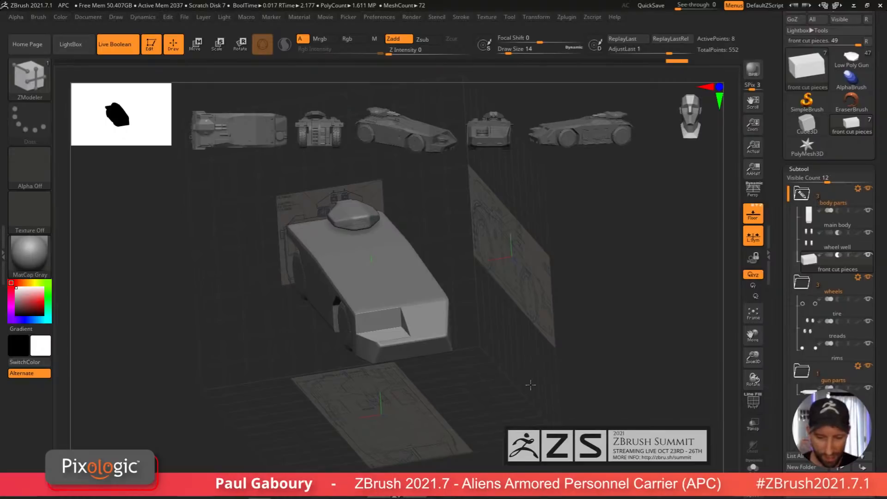
Step: Switch to the full gun tool to compare the model, then back to the front cut pieces tool
mouse_move(531, 384)
mouse_down()
mouse_move(544, 369)
mouse_move(531, 383)
mouse_up()
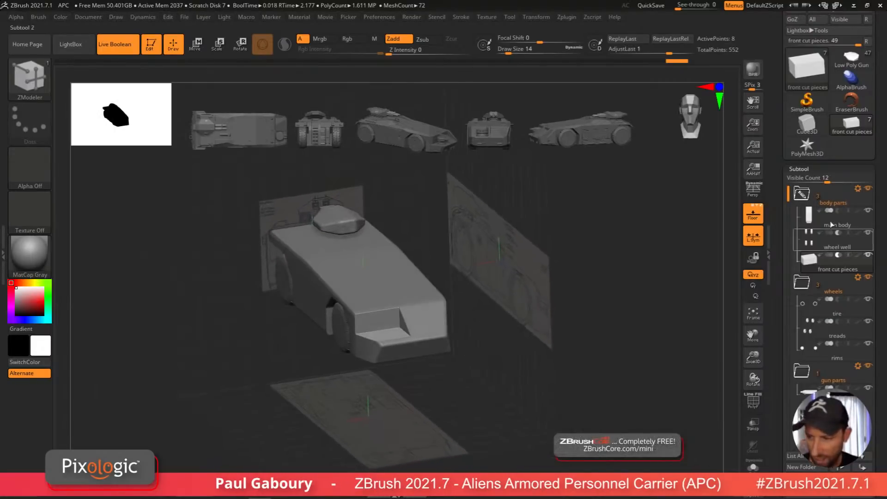
drag(852, 152, 852, 219)
click(851, 125)
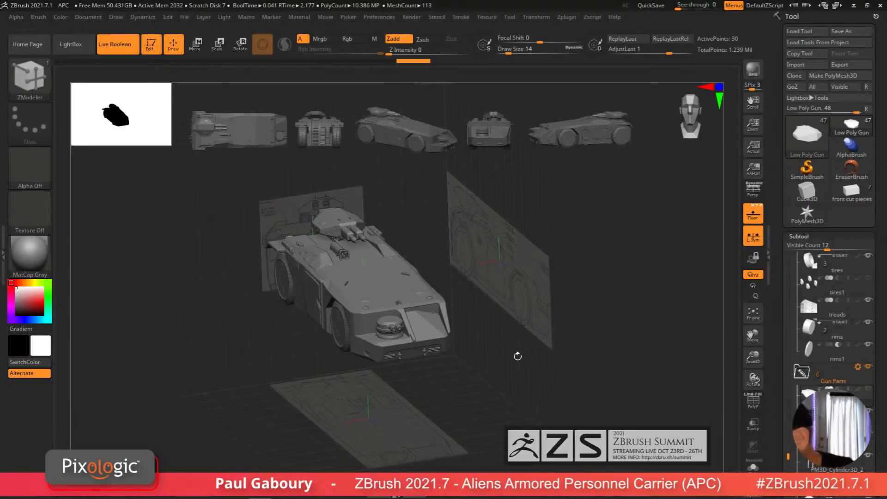
click(856, 194)
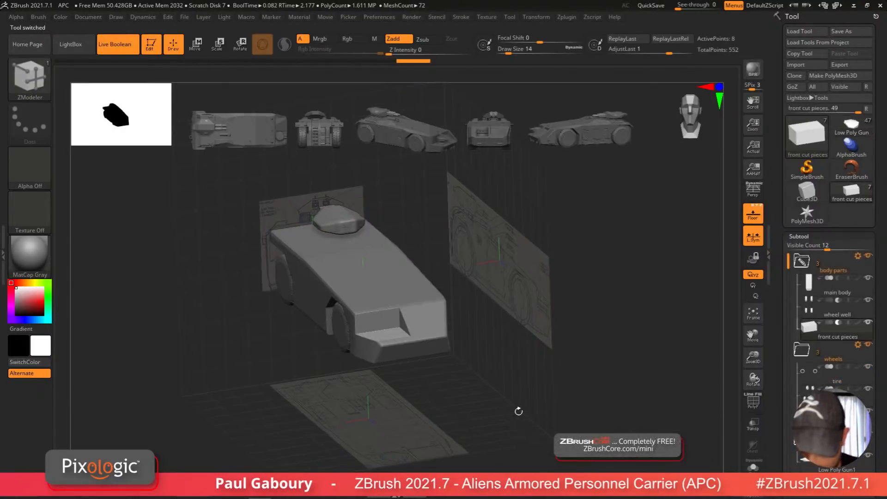
Step: Duplicate the cut box and move the copy across to the right side of the front face
shift+drag(518, 411, 501, 402)
alt+right_drag(502, 402, 472, 436)
key(w)
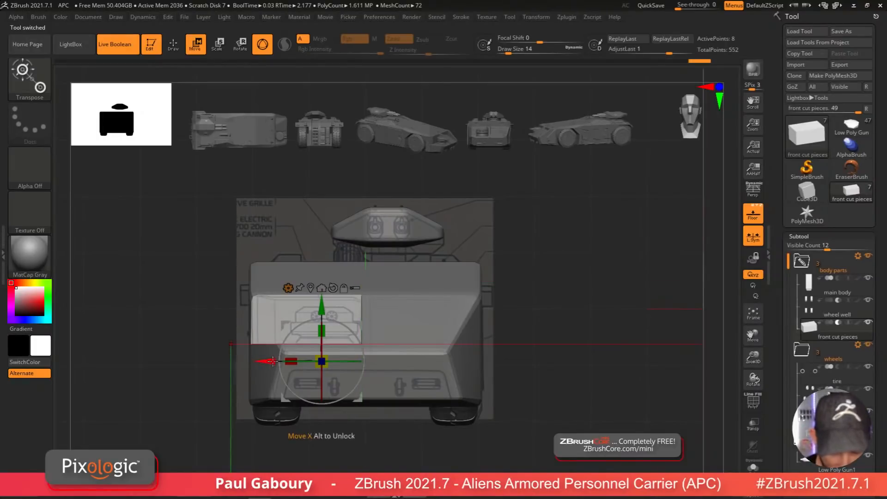
drag(273, 361, 410, 375)
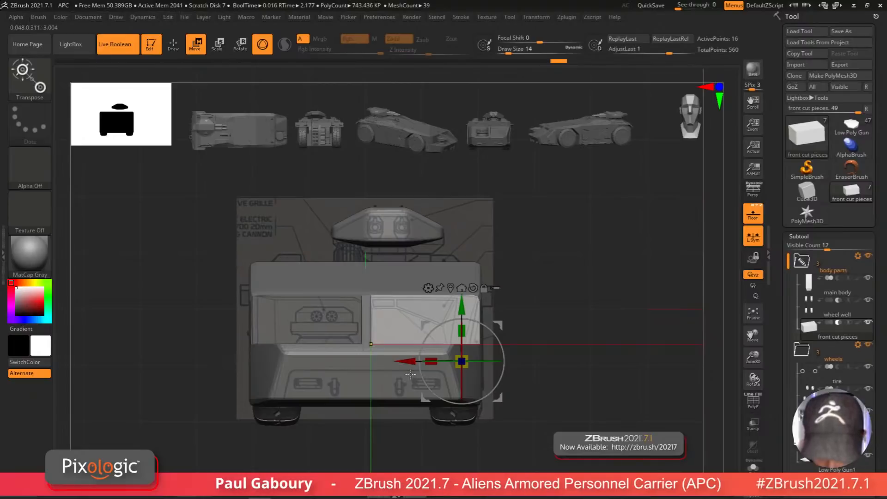
key(shift+f)
key(shift+f)
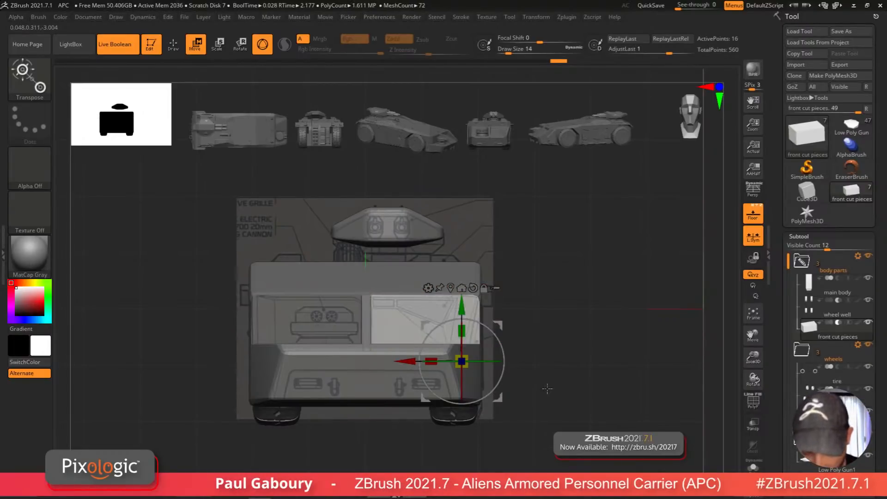
Step: Try to reposition the right box with masked moves, undoing the last two changes
key(ctrl)
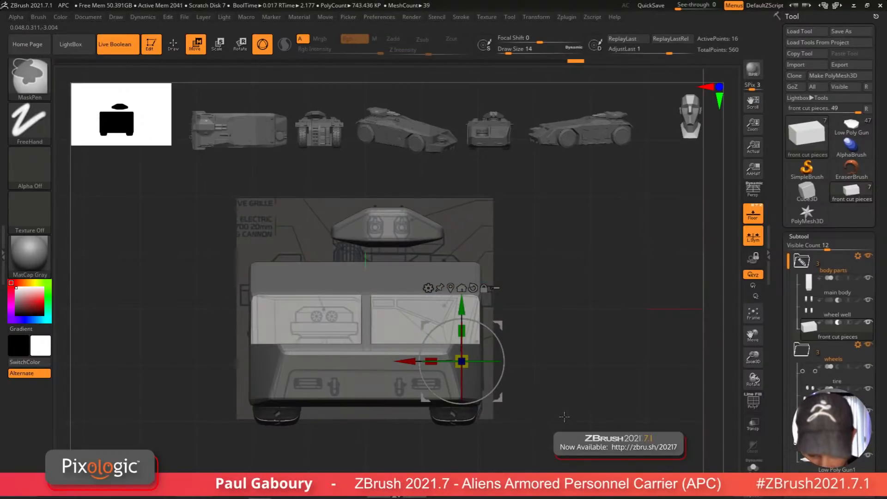
ctrl+drag(564, 420, 364, 325)
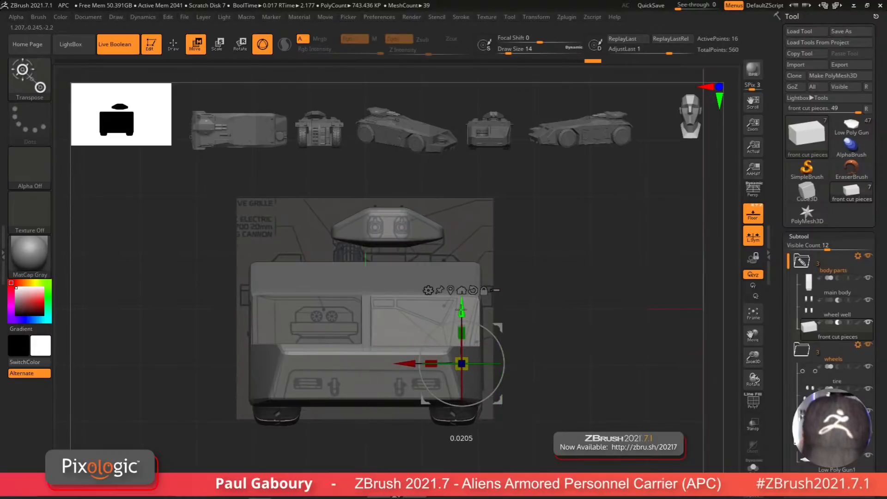
drag(462, 306, 461, 312)
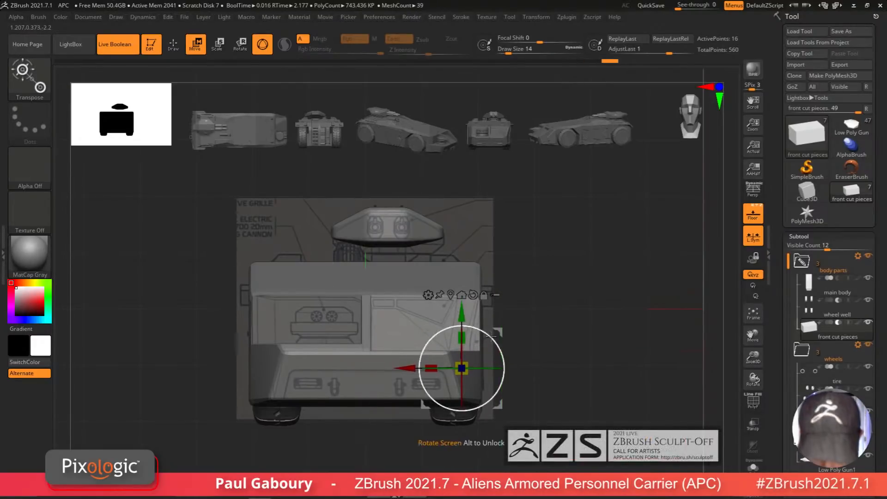
mouse_move(580, 409)
alt+mouse_down()
mouse_move(568, 425)
mouse_move(425, 255)
alt+mouse_up()
key(ctrl)
mouse_move(590, 354)
alt+mouse_down()
mouse_move(670, 392)
mouse_move(299, 398)
mouse_move(318, 397)
alt+mouse_up()
ctrl+drag(505, 329, 548, 402)
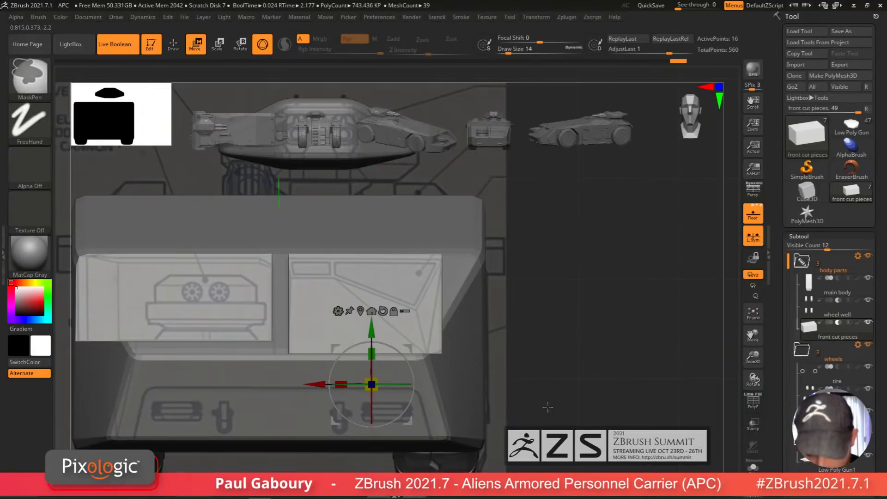
drag(318, 384, 305, 384)
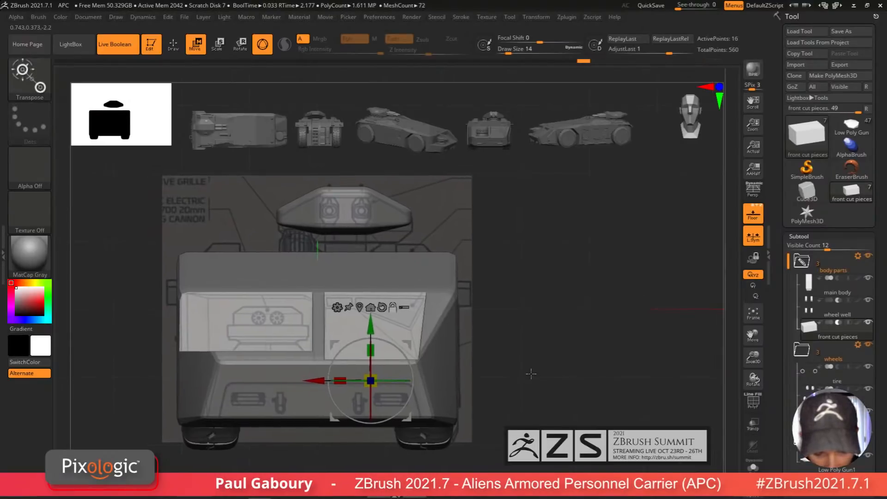
mouse_move(530, 372)
mouse_down()
mouse_move(532, 424)
mouse_move(561, 391)
mouse_move(523, 375)
mouse_move(532, 362)
mouse_up()
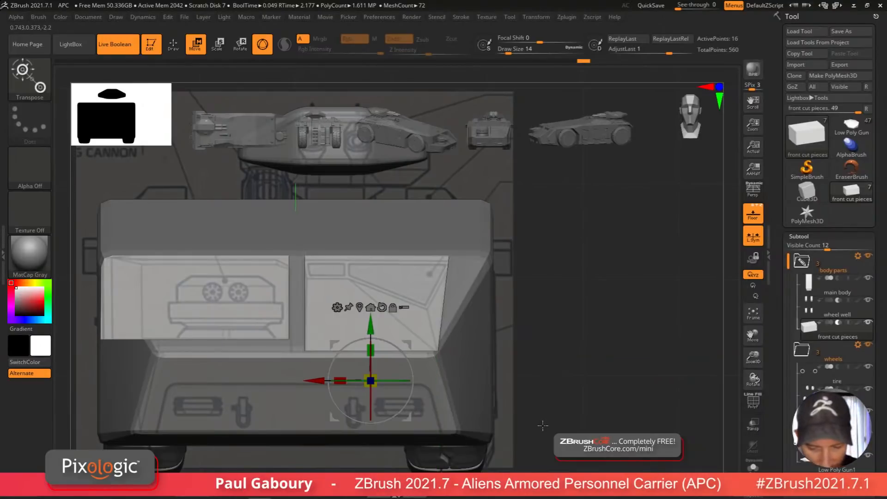
key(ctrl+z)
key(ctrl+z)
Step: Scale the right box into a thin horizontal strip near the top of the front face and view it in Solo mode
mouse_move(560, 382)
ctrl+mouse_down()
mouse_move(580, 428)
mouse_move(300, 313)
ctrl+mouse_up()
drag(383, 330, 387, 258)
mouse_move(540, 358)
ctrl+mouse_down()
mouse_move(595, 436)
mouse_move(336, 299)
mouse_move(349, 300)
mouse_move(330, 308)
ctrl+mouse_up()
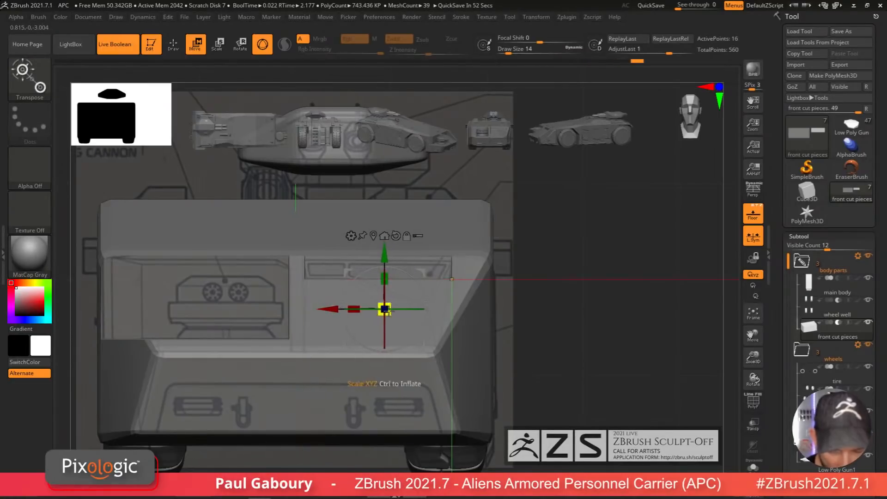
ctrl+drag(583, 305, 606, 326)
mouse_move(312, 261)
ctrl+mouse_down()
mouse_move(329, 301)
mouse_move(320, 309)
mouse_move(331, 308)
ctrl+mouse_up()
ctrl+click(648, 367)
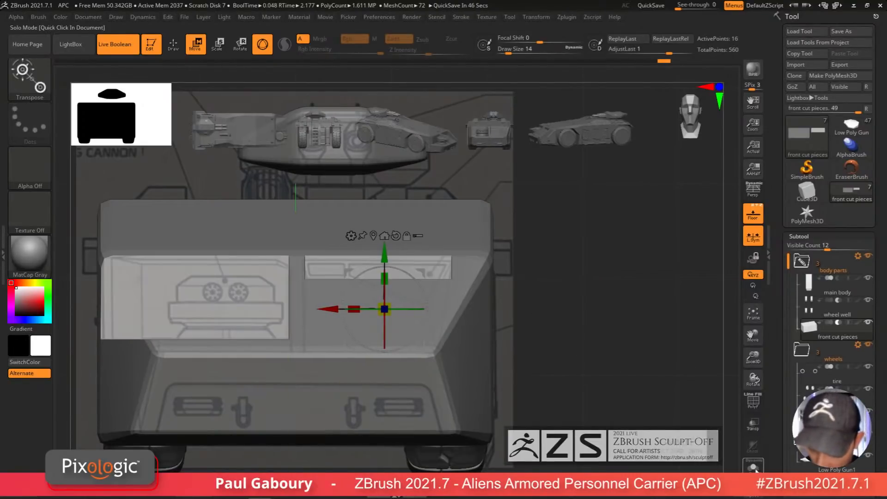
click(754, 468)
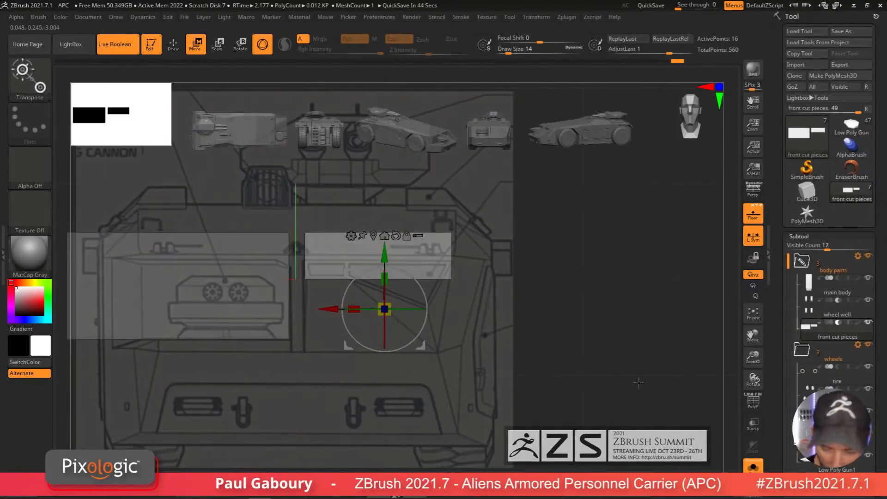
Step: Leave Solo mode to compare the front cut pieces with the full model from a few angles, then return to Solo
click(750, 468)
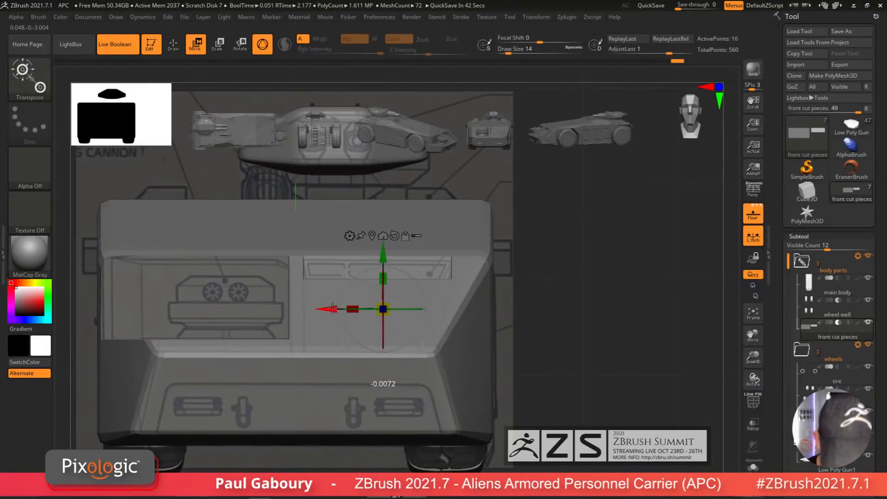
ctrl+click(572, 357)
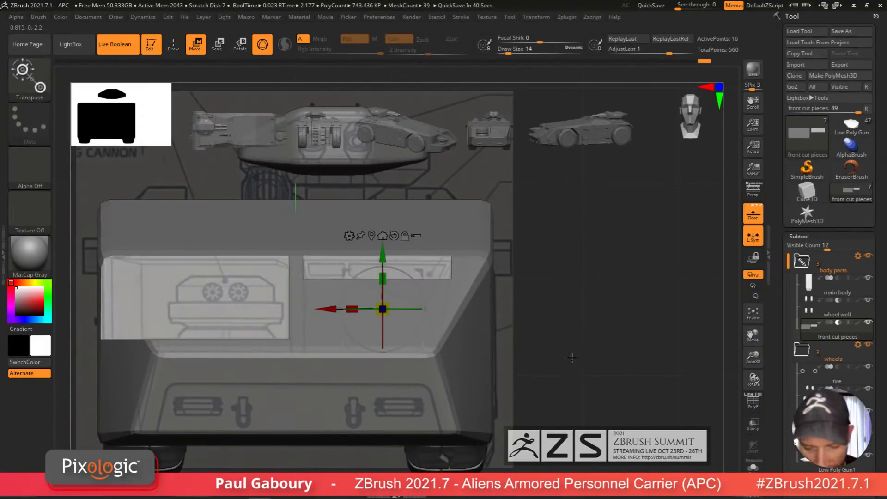
alt+right_drag(562, 350, 578, 370)
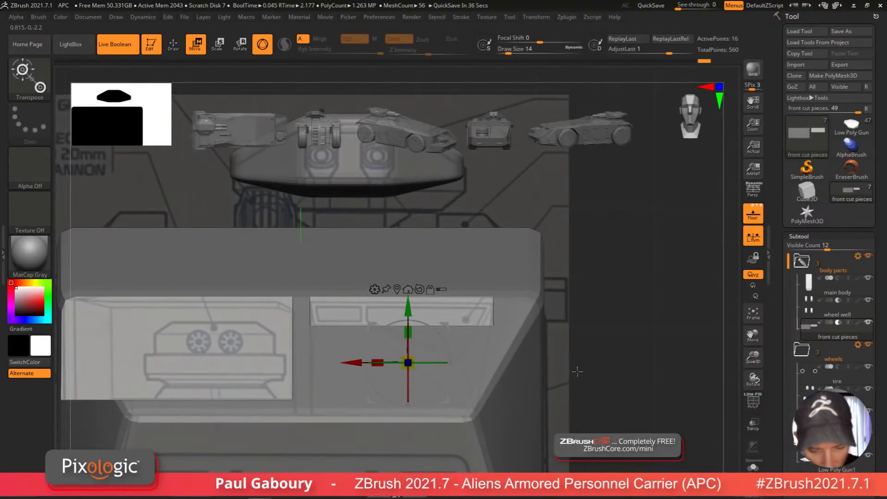
key(b)
key(z)
key(m)
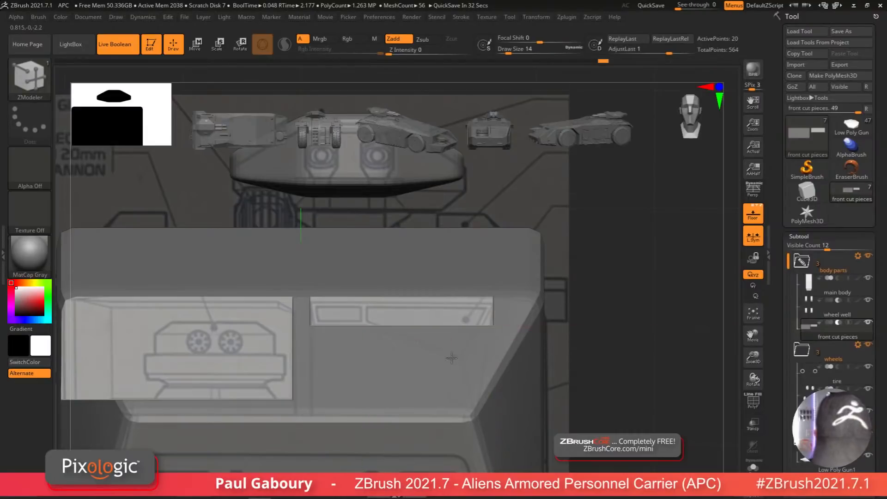
mouse_move(451, 357)
right_down()
mouse_move(430, 370)
mouse_move(455, 367)
right_up()
key(shift+f)
alt+right_drag(508, 370, 460, 306)
right_drag(584, 400, 609, 393)
click(753, 467)
mouse_move(572, 423)
alt+right_down()
mouse_move(575, 390)
mouse_move(476, 347)
mouse_move(496, 423)
mouse_move(480, 416)
alt+right_up()
Step: Mask the right front box's top and drag its lower part down into a slanted wedge
key(ctrl)
ctrl+drag(361, 415, 400, 254)
ctrl+click(402, 232)
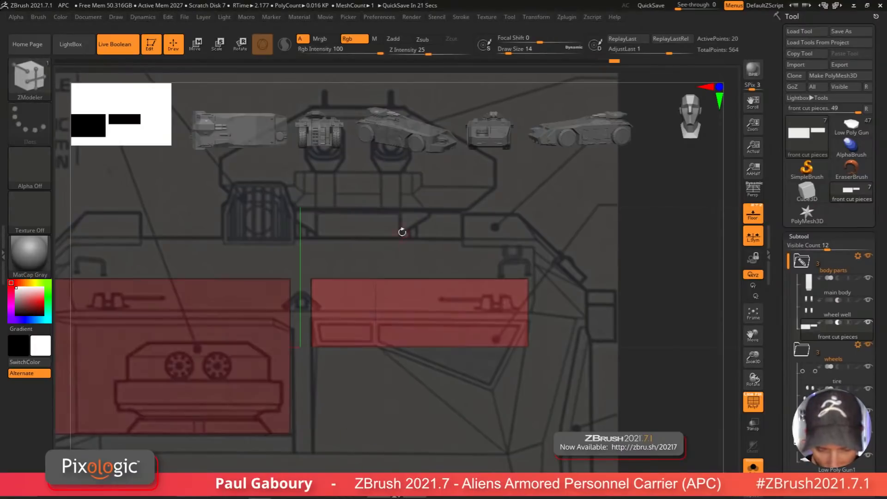
key(w)
drag(375, 390, 377, 390)
alt+right_drag(590, 382, 564, 349)
ctrl+drag(564, 348, 591, 381)
alt+right_drag(590, 381, 579, 382)
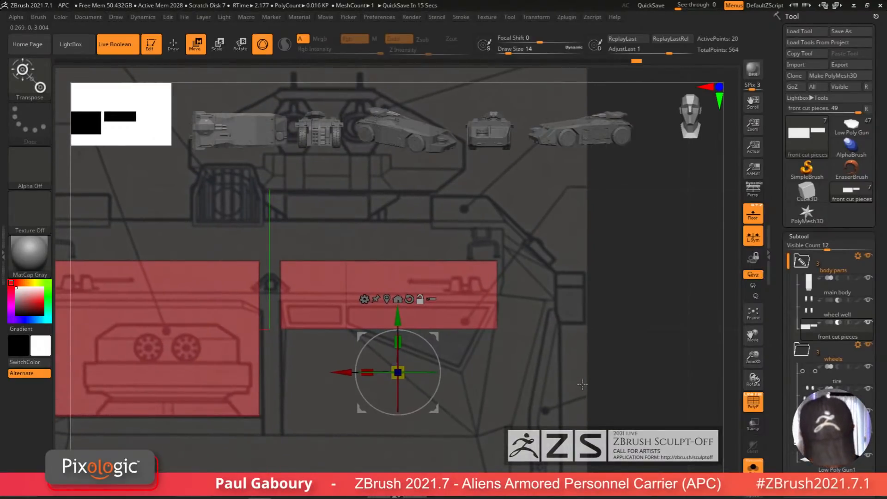
ctrl+drag(611, 414, 465, 295)
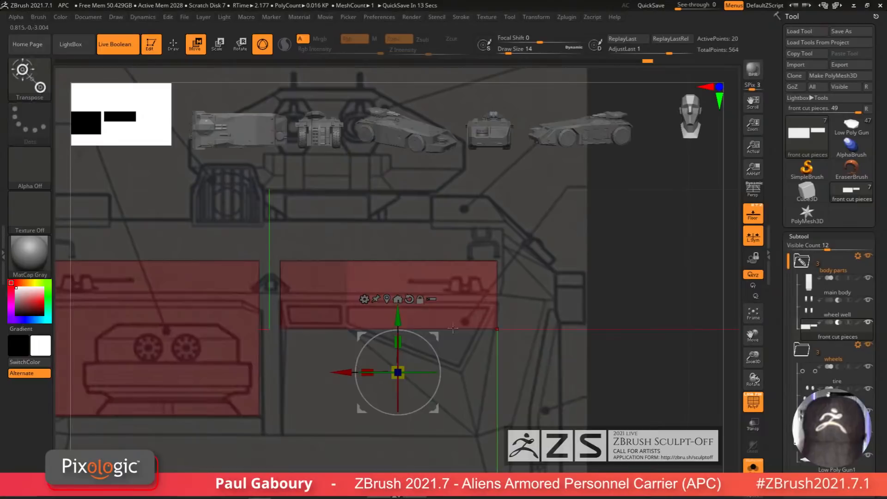
drag(398, 317, 398, 439)
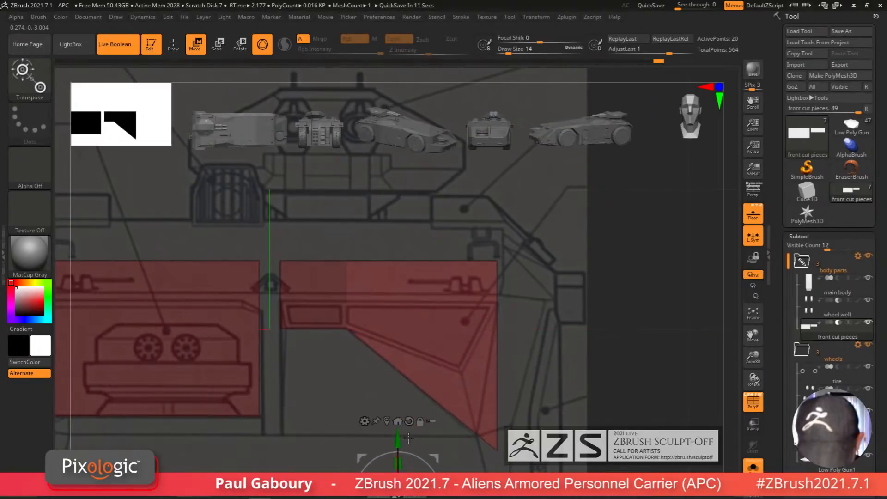
Step: Refine the wedge's lower point on the right box with further masked gizmo moves
alt+right_drag(531, 442, 527, 380)
key(ctrl)
drag(339, 436, 317, 436)
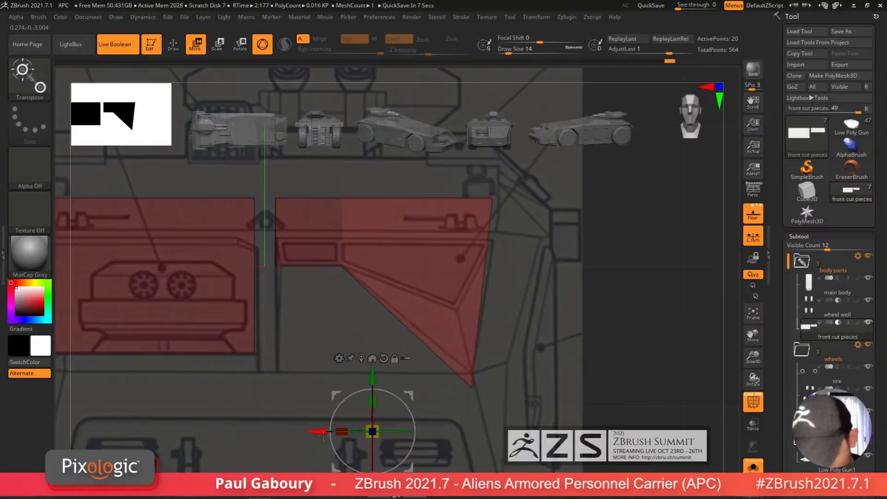
click(361, 358)
ctrl+right_drag(409, 305, 418, 358)
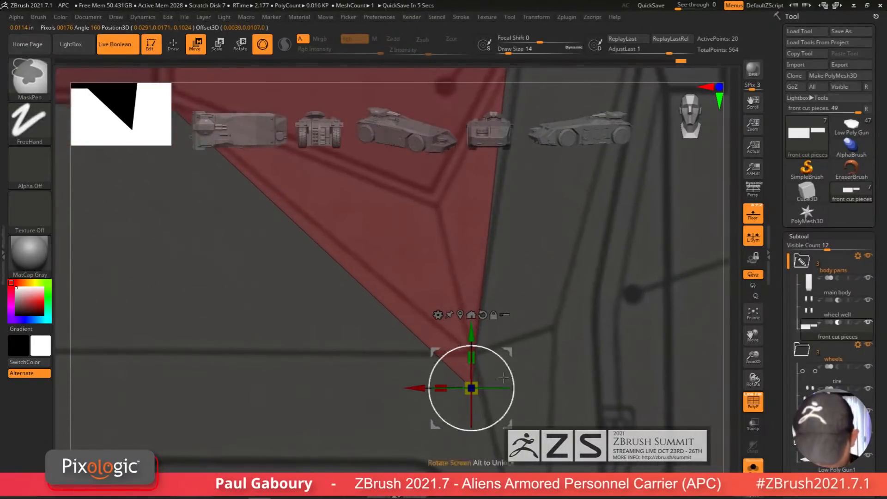
drag(471, 334, 472, 297)
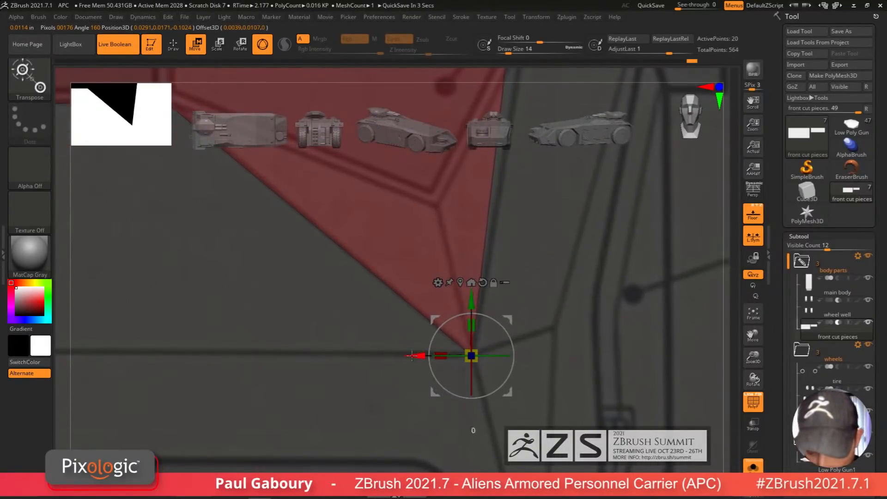
drag(412, 355, 414, 355)
ctrl+right_drag(416, 358, 430, 307)
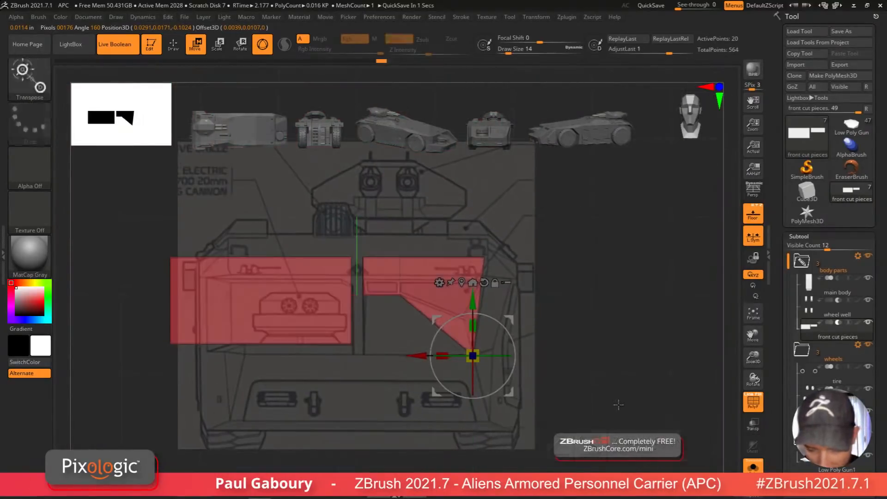
ctrl+right_drag(619, 404, 567, 385)
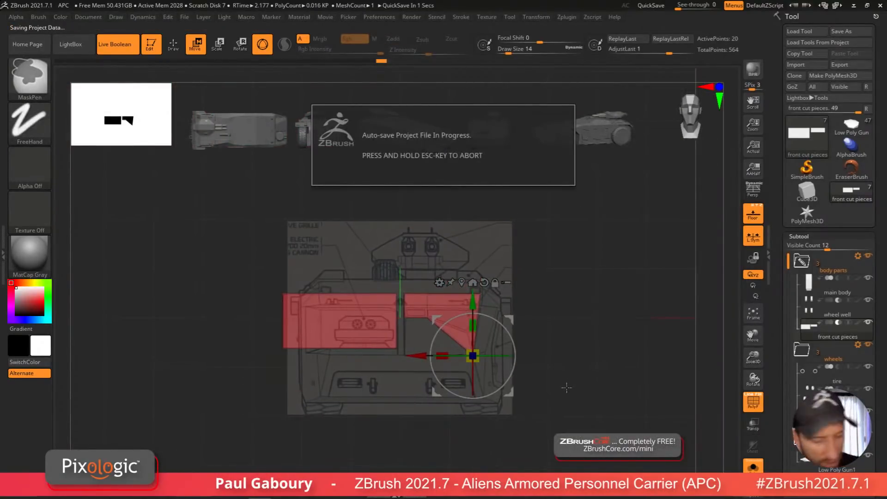
Step: Try a ZModeler QMesh action on the right front piece and undo it
key(Escape)
mouse_move(621, 425)
mouse_down()
mouse_move(564, 396)
mouse_move(581, 395)
mouse_move(561, 411)
mouse_move(572, 408)
mouse_move(531, 422)
mouse_move(544, 420)
mouse_up()
key(q)
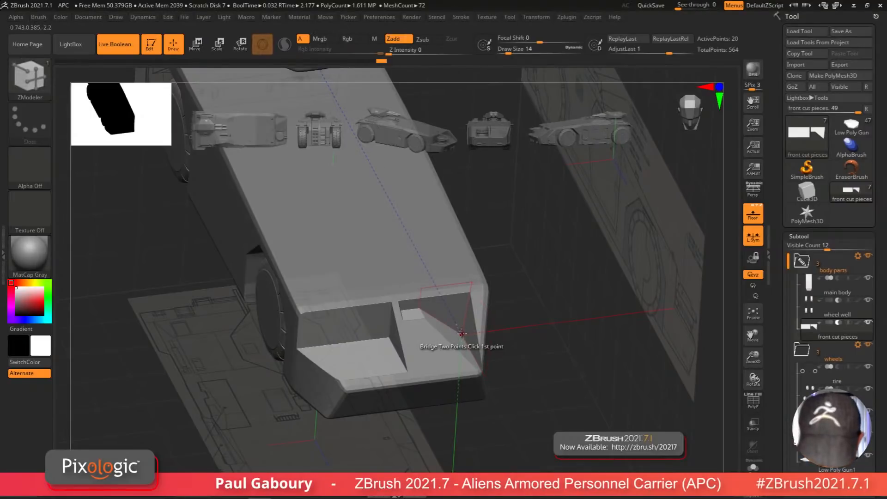
key(space)
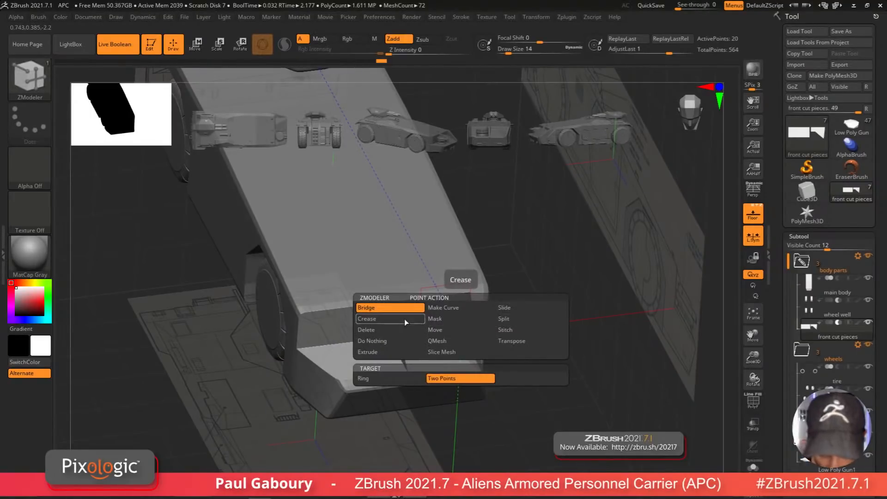
click(518, 308)
click(408, 378)
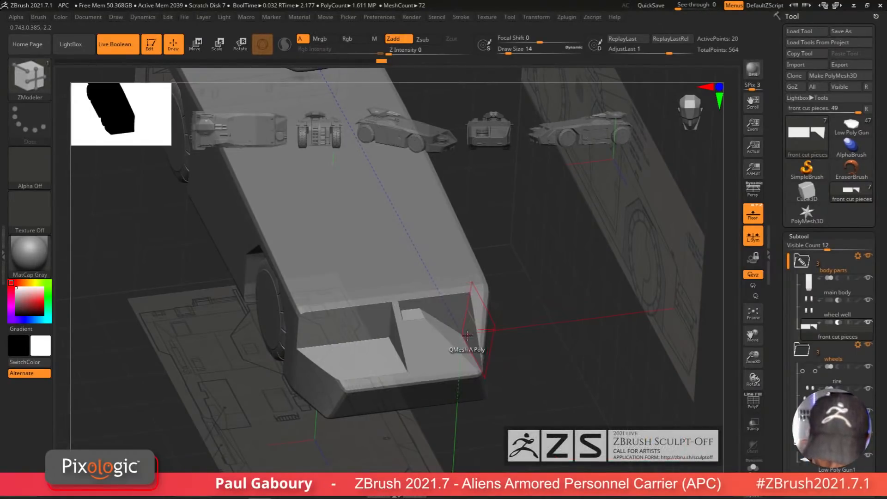
key(ctrl+z)
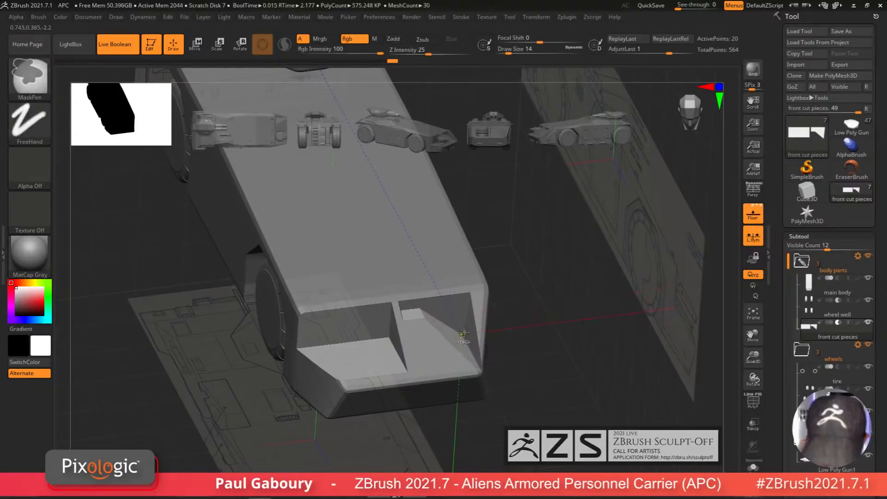
Step: Undo the wedge edits, restoring the right front piece to a rectangular box
key(s)
drag(463, 333, 470, 334)
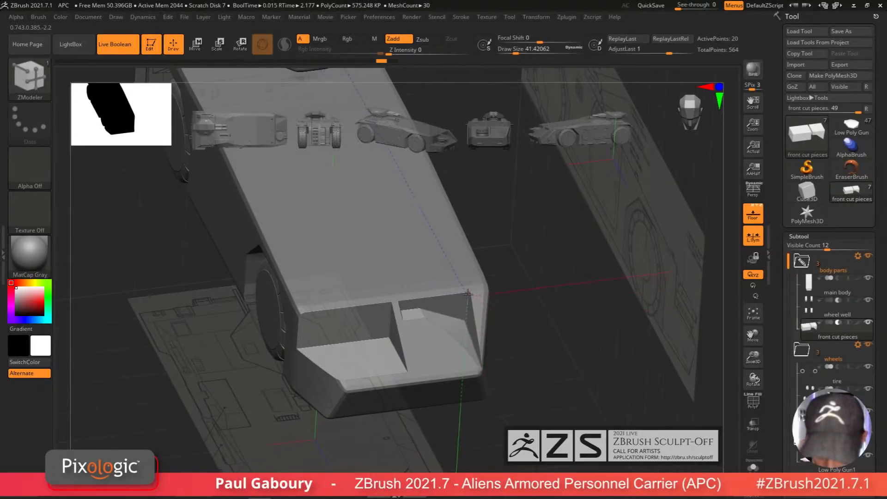
shift+drag(532, 388, 529, 392)
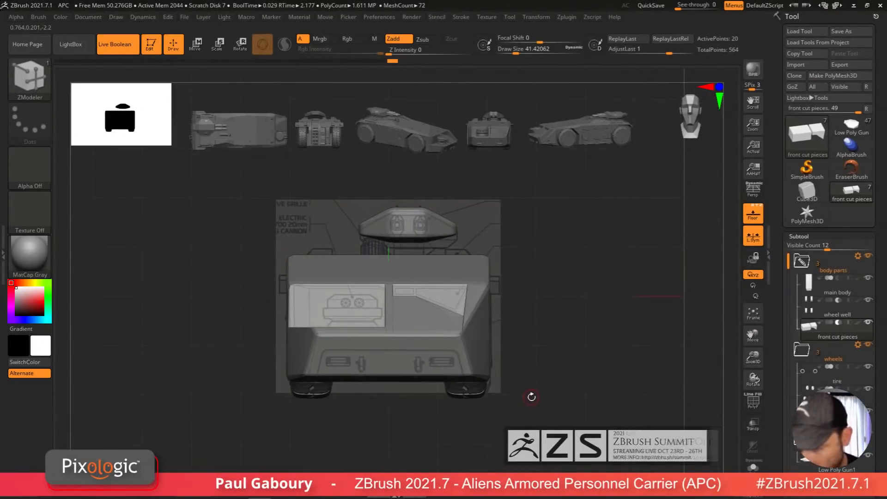
drag(530, 395, 507, 395)
click(753, 467)
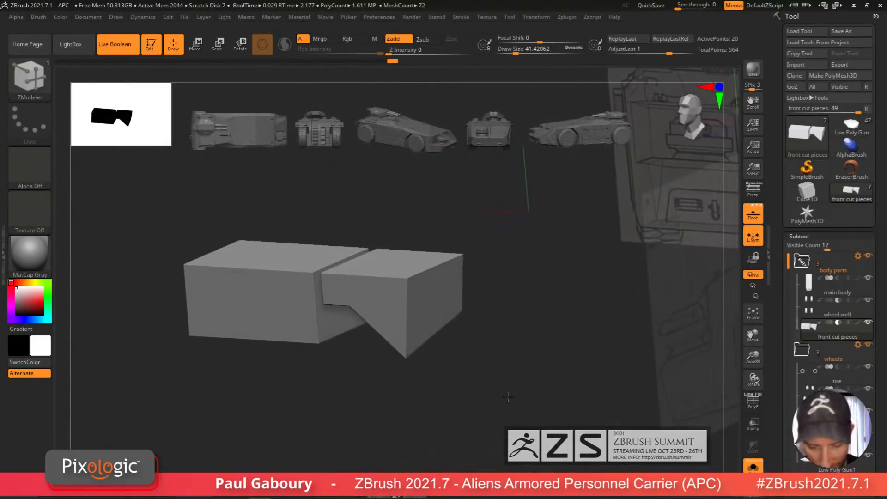
ctrl+click(509, 394)
key(ctrl+z)
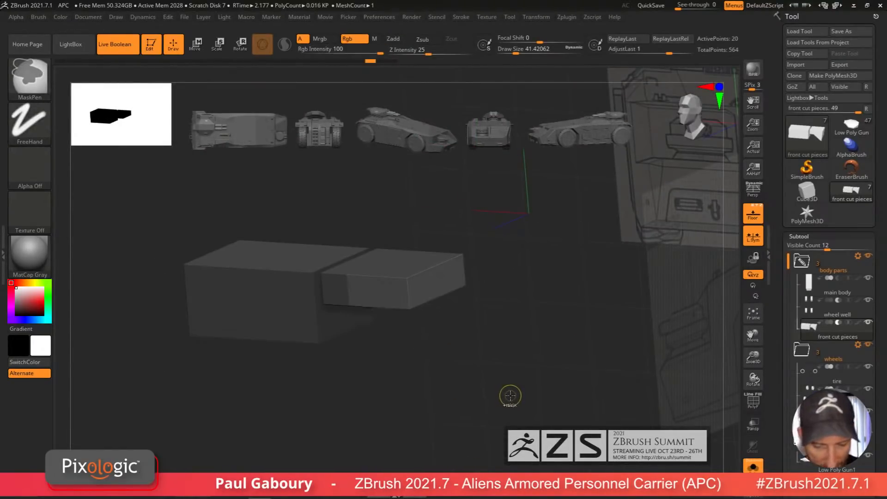
key(ctrl+z)
key(ctrl+z)
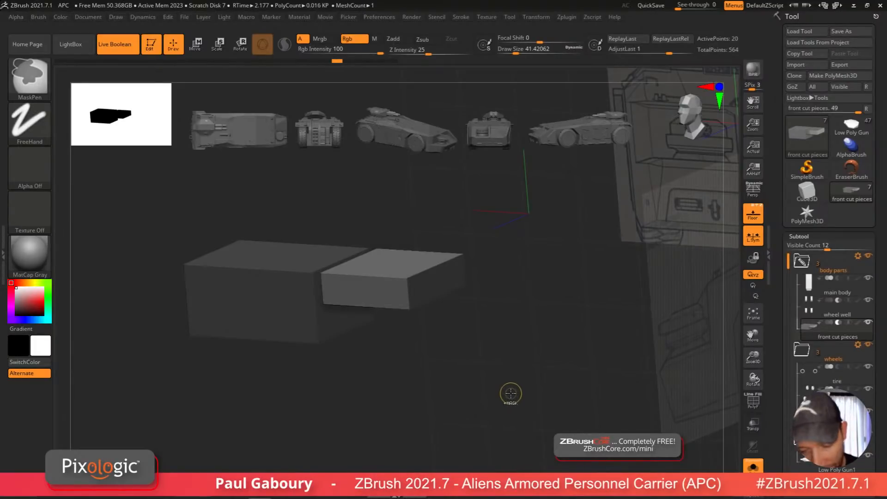
key(ctrl+z)
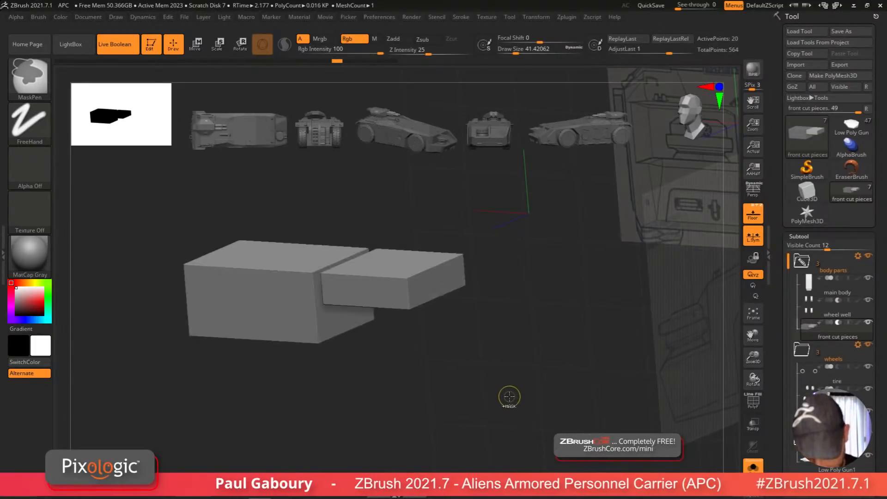
Step: In side view, slice the right front piece at an angle with the ClipCurve brush
shift+drag(508, 395, 522, 391)
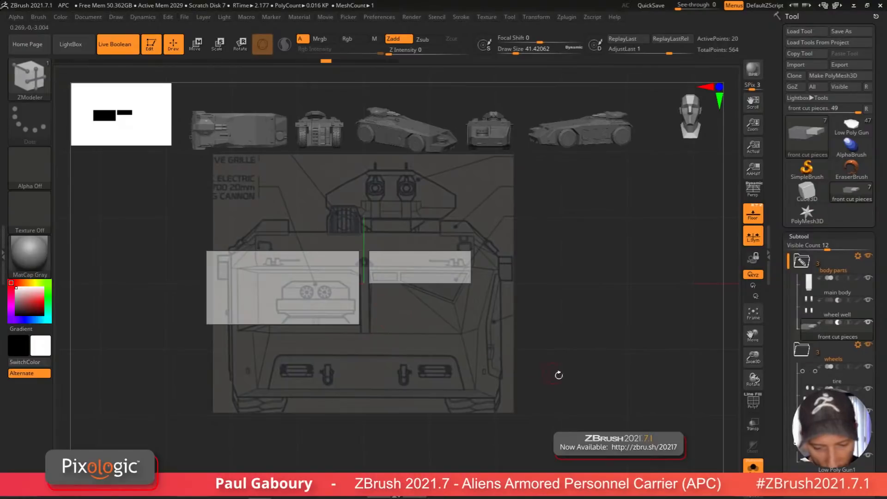
shift+drag(558, 374, 485, 337)
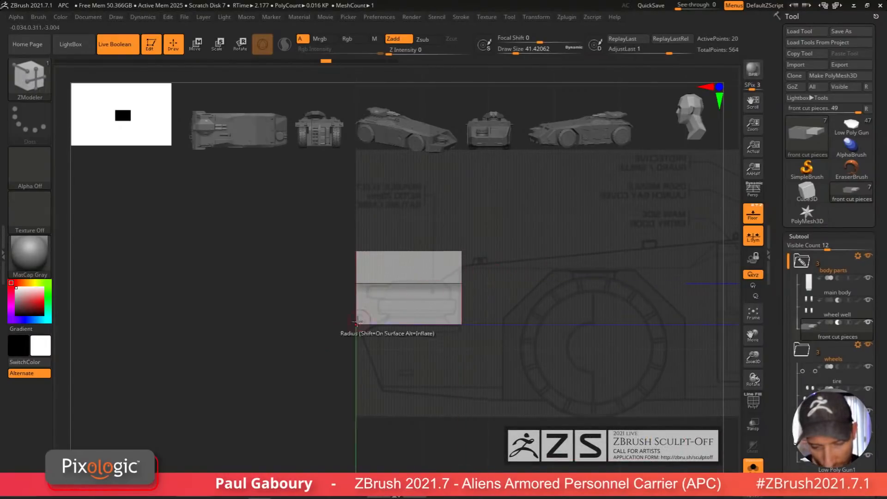
mouse_move(466, 271)
mouse_down()
mouse_move(471, 369)
mouse_move(300, 407)
mouse_move(380, 233)
mouse_up()
key(ctrl)
shift+drag(431, 416, 431, 333)
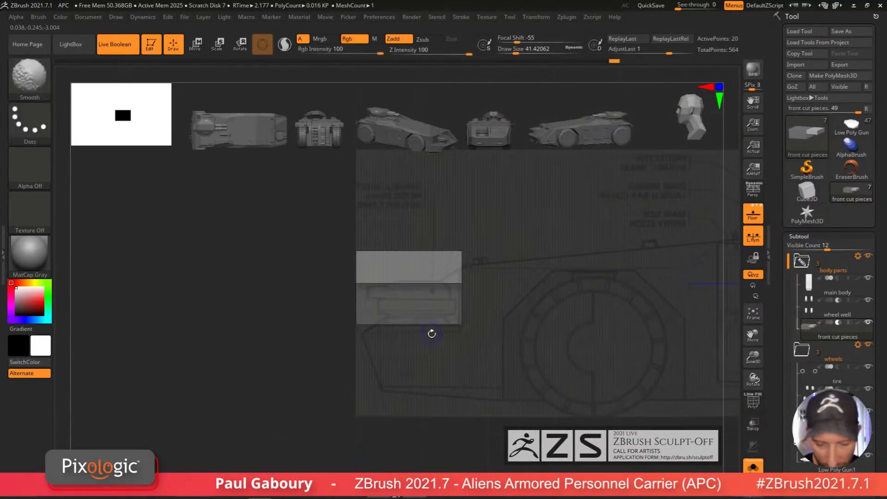
alt+drag(487, 370, 496, 394)
key(w)
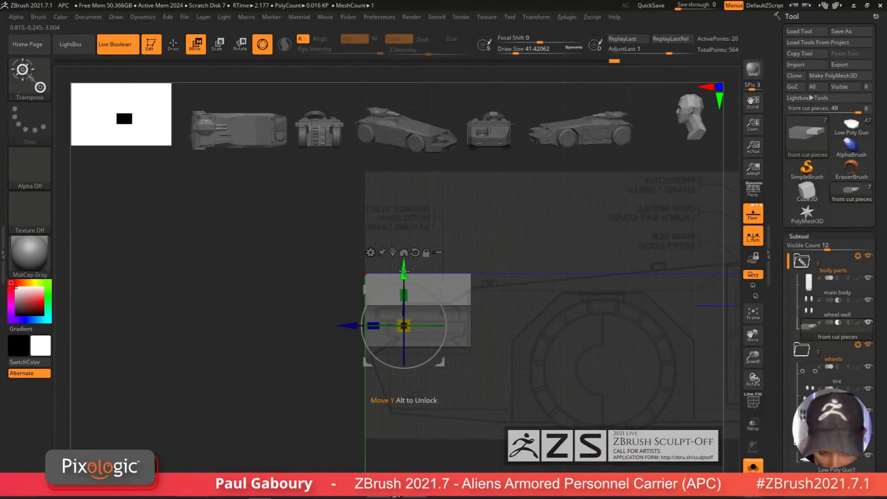
drag(404, 272, 404, 312)
ctrl+drag(505, 379, 494, 397)
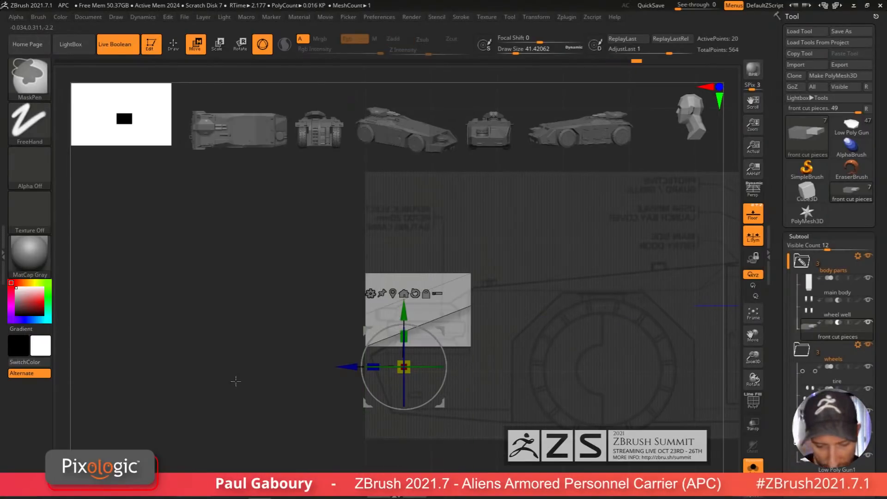
drag(404, 312, 404, 271)
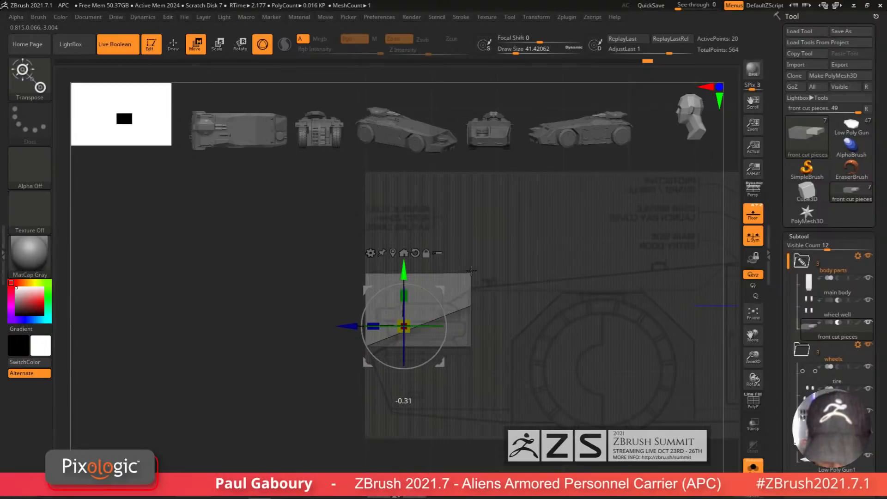
drag(471, 271, 470, 269)
ctrl+drag(499, 315, 514, 345)
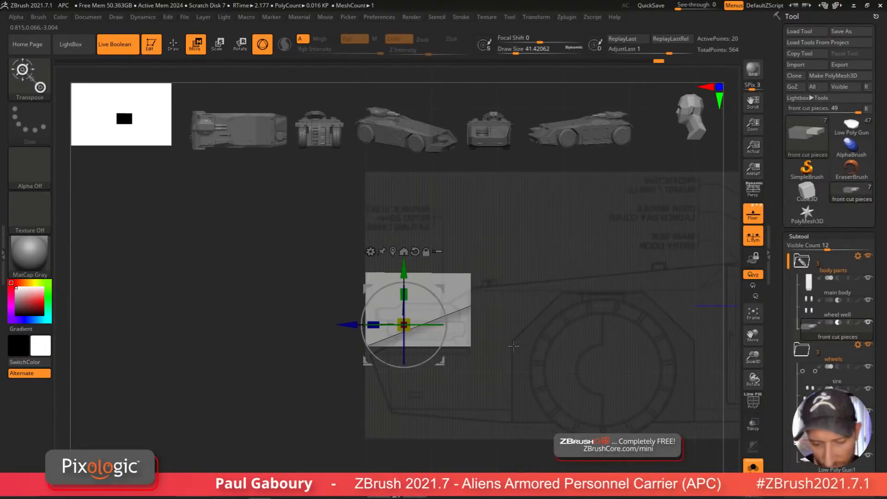
key(q)
ctrl+shift+drag(326, 277, 543, 280)
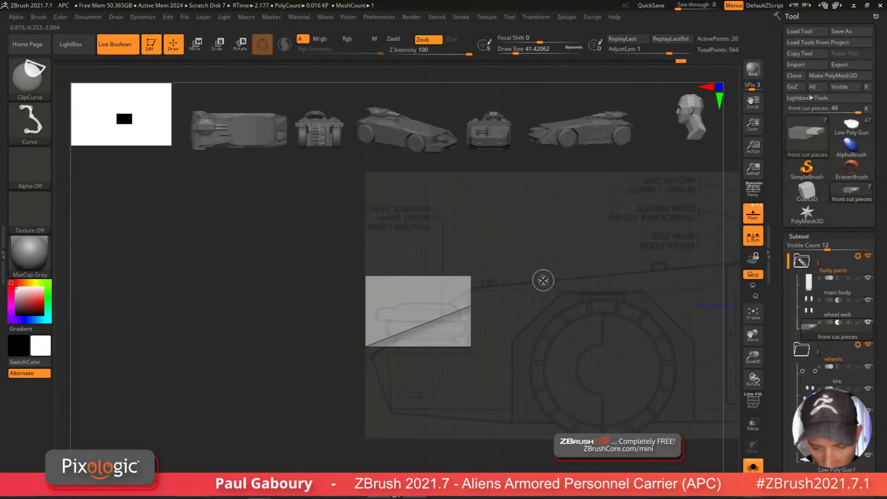
drag(459, 397, 495, 386)
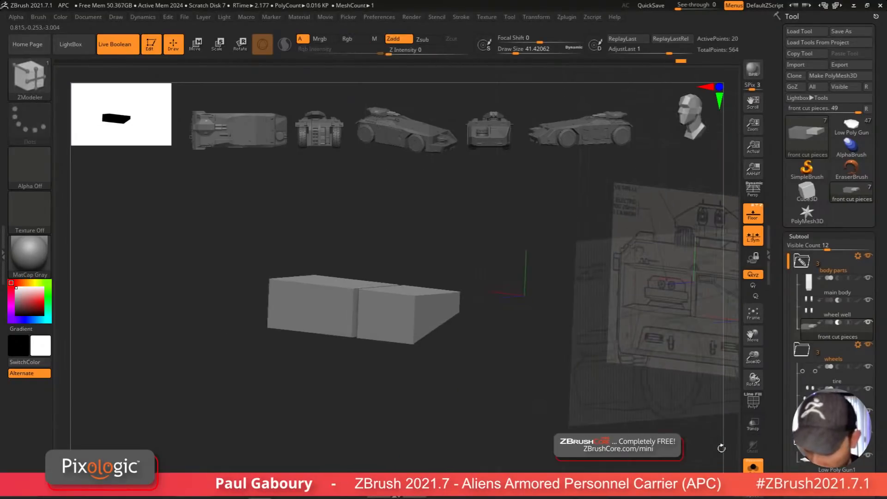
Step: Leave Solo mode and inspect the front cut pieces on the hull with polyframe shown
click(753, 466)
mouse_move(506, 416)
mouse_down()
mouse_move(524, 439)
mouse_move(501, 430)
mouse_move(514, 421)
mouse_up()
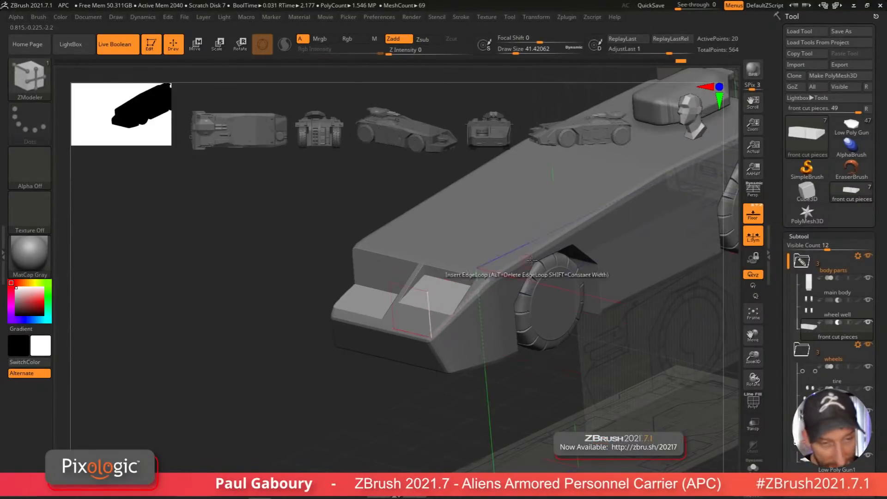
key(shift+f)
key(shift+f)
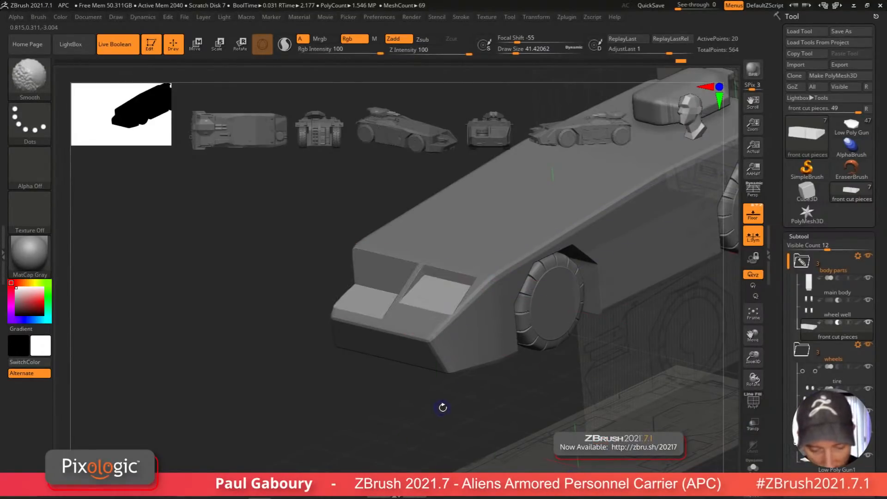
key(shift+f)
drag(459, 404, 468, 394)
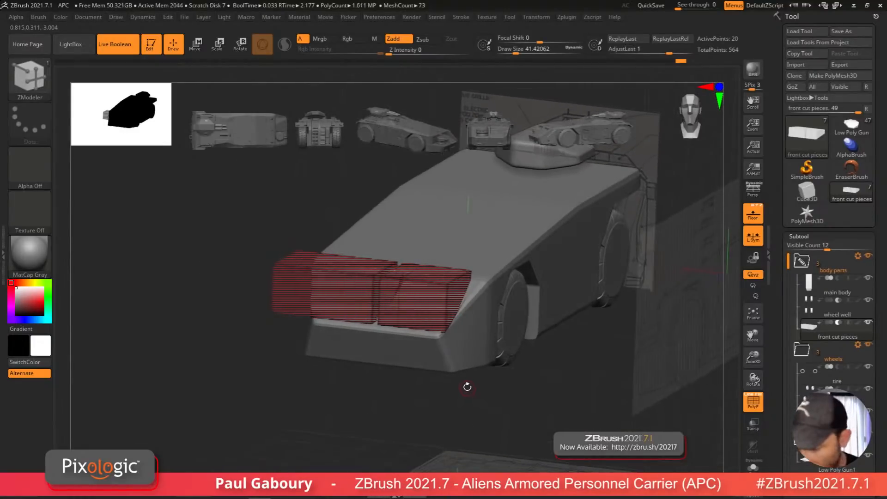
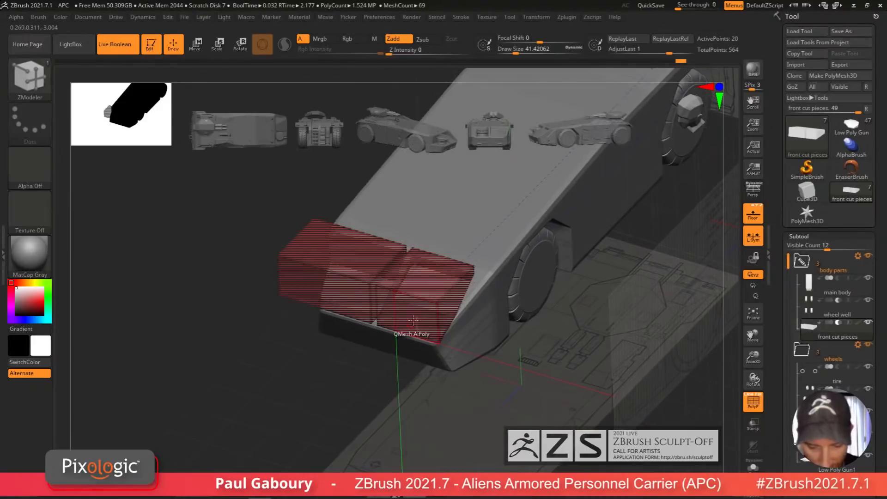
Step: Inspect the front cut pieces from several angles, toggling the boolean preview and polyframe display
click(753, 466)
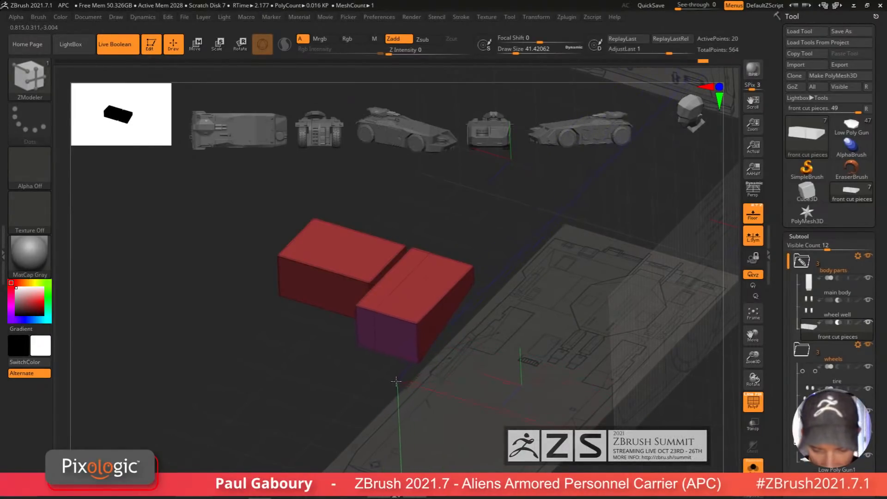
click(753, 466)
key(shift+f)
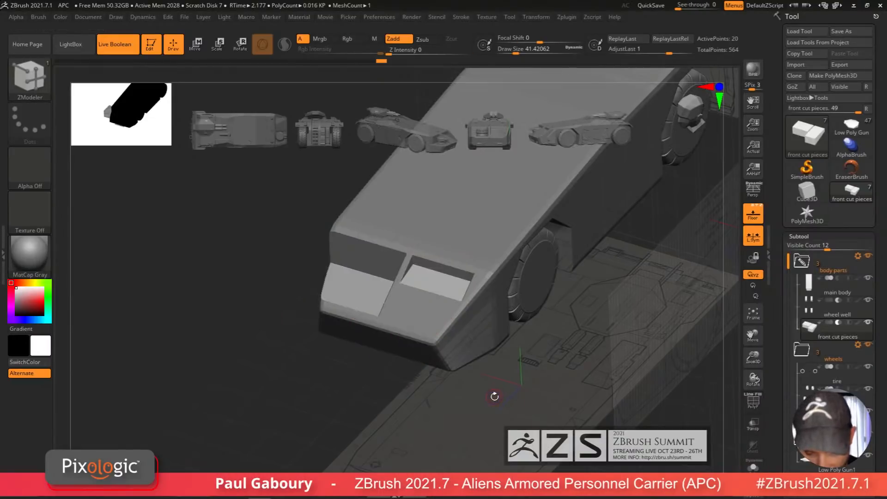
drag(495, 396, 545, 393)
key(w)
key(shift+f)
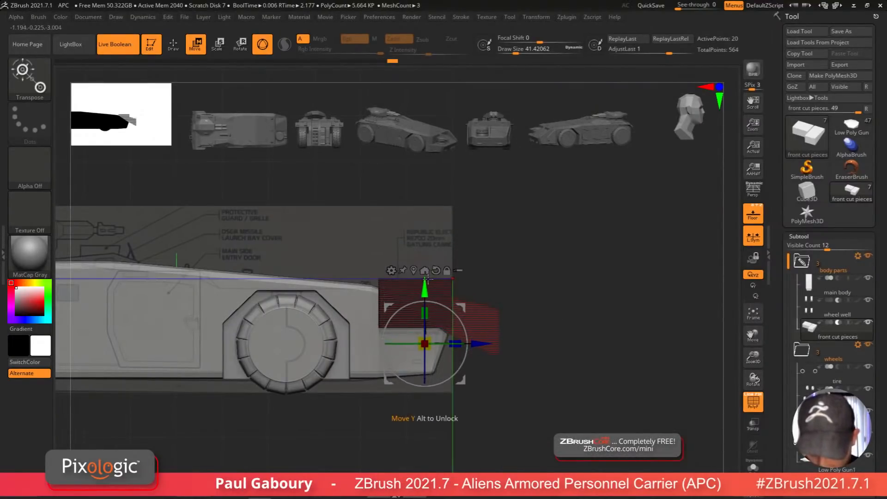
drag(549, 368, 541, 418)
key(shift+f)
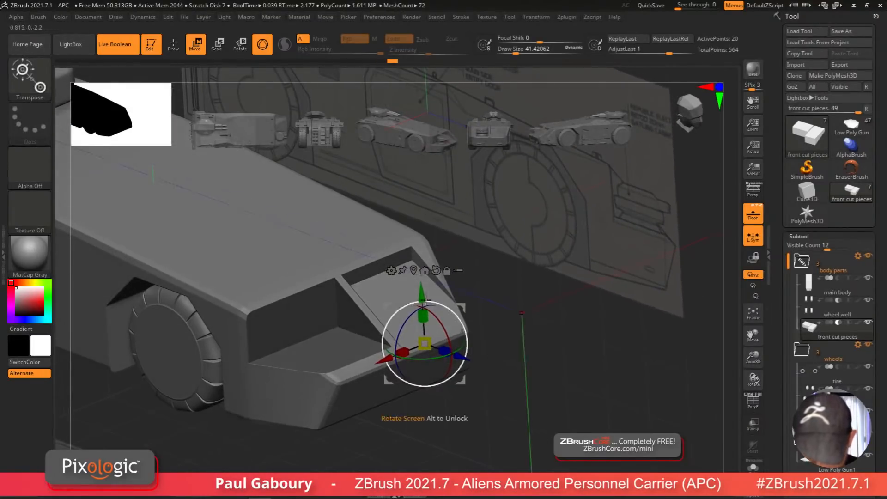
drag(420, 290, 421, 293)
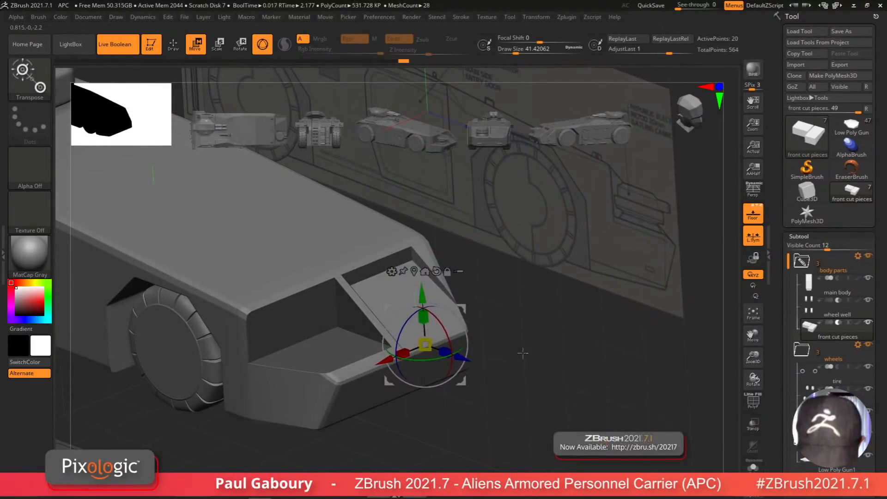
drag(523, 353, 492, 398)
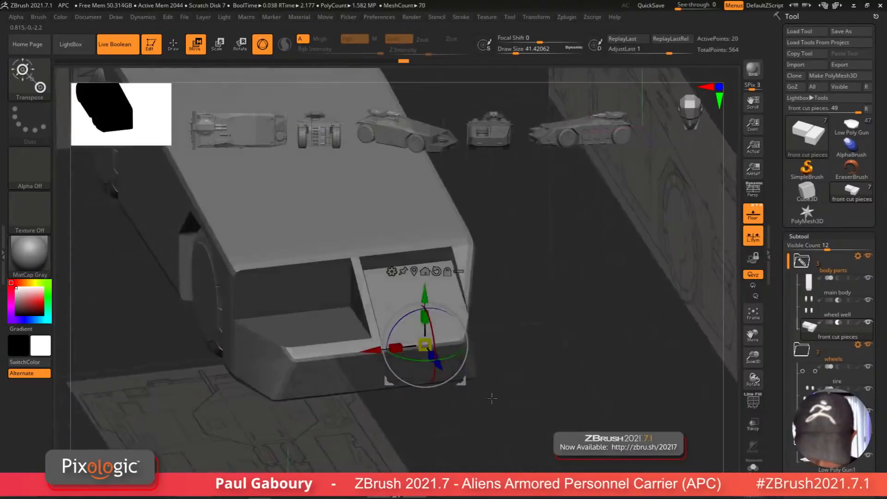
mouse_move(491, 399)
right_down()
mouse_move(426, 426)
mouse_move(422, 418)
right_up()
key(q)
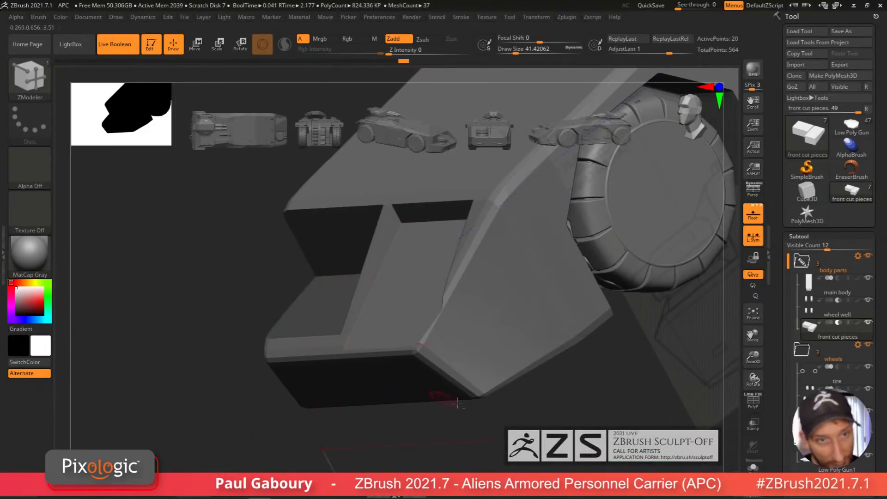
mouse_move(457, 404)
mouse_down()
mouse_move(503, 409)
mouse_move(520, 380)
mouse_up()
key(shift+f)
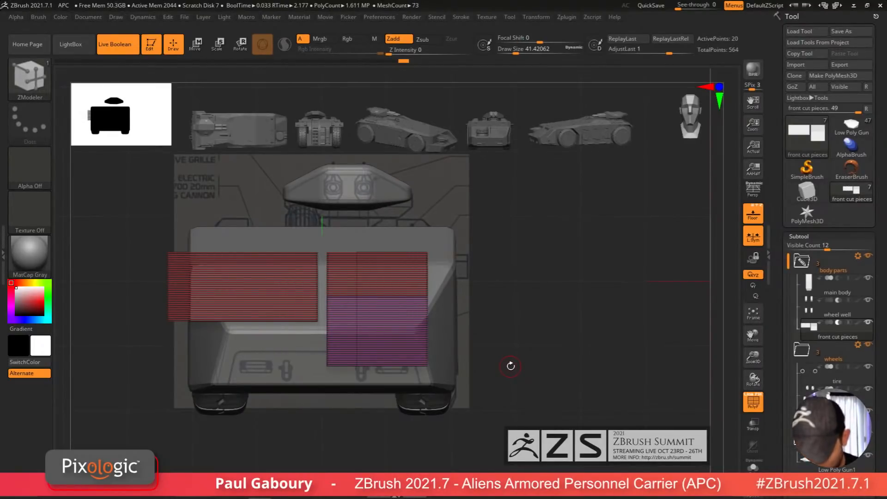
Step: In front view, apply a deformer to the right cut piece and pull its lower corner inward to taper it into a trapezoid
alt+drag(536, 391, 605, 359)
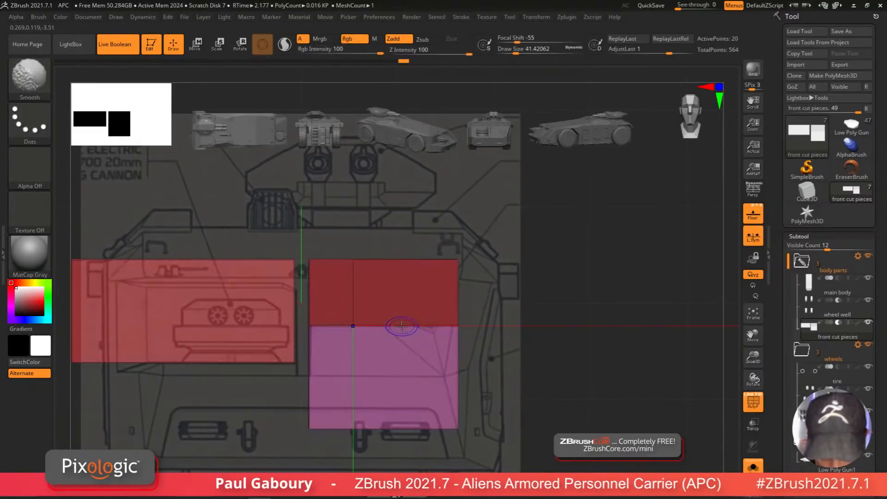
mouse_move(402, 326)
ctrl+right_down()
mouse_move(393, 352)
mouse_move(391, 339)
ctrl+right_up()
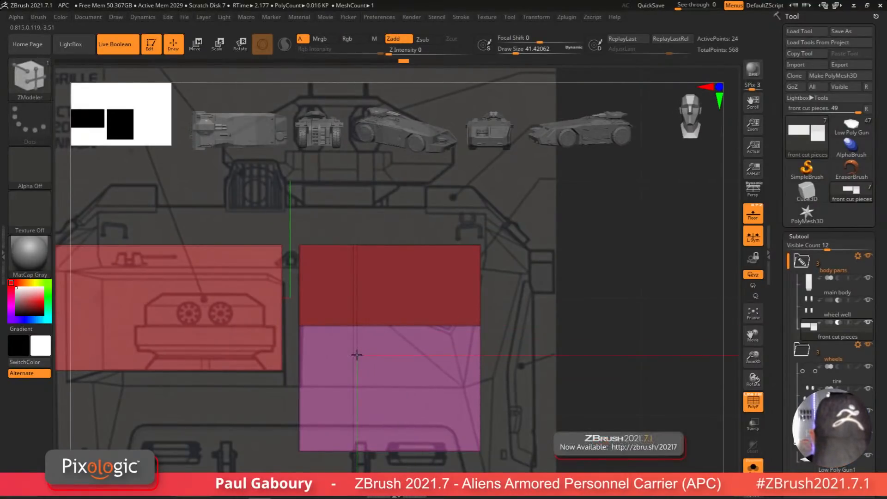
mouse_move(388, 359)
ctrl+right_down()
mouse_move(498, 394)
mouse_move(416, 398)
mouse_move(435, 407)
mouse_move(415, 417)
mouse_move(430, 368)
mouse_move(430, 388)
ctrl+right_up()
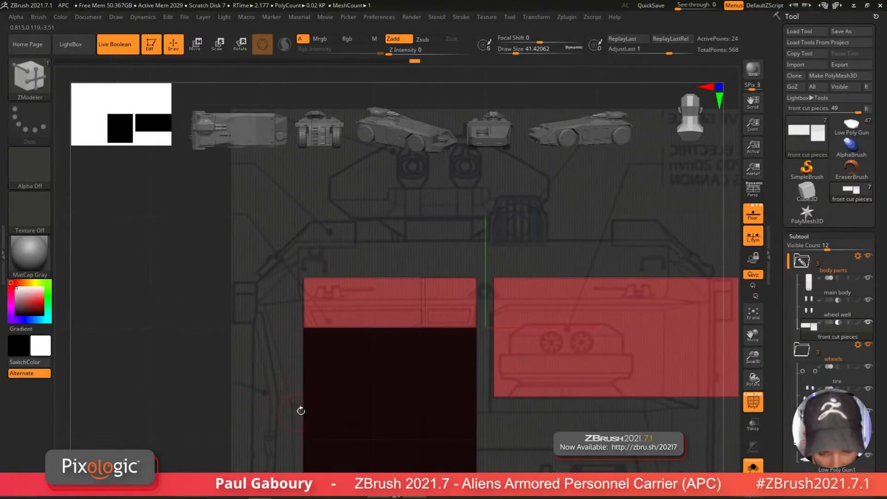
right_drag(300, 411, 517, 371)
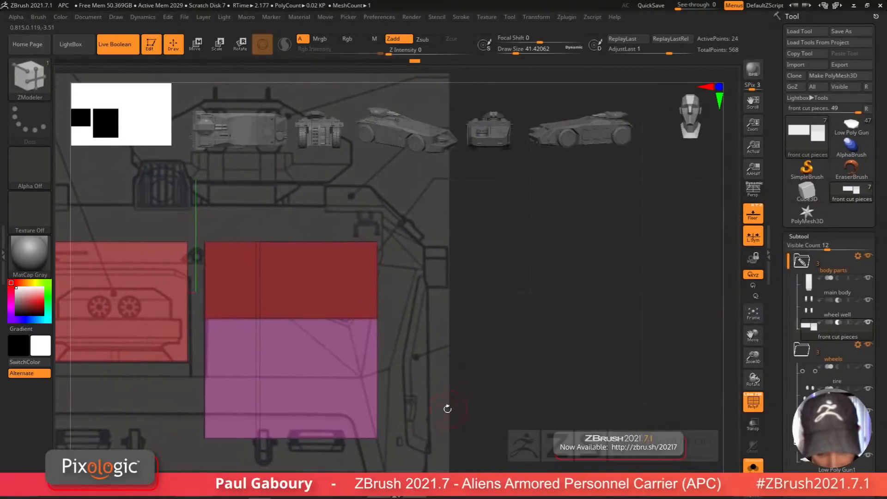
key(ctrl)
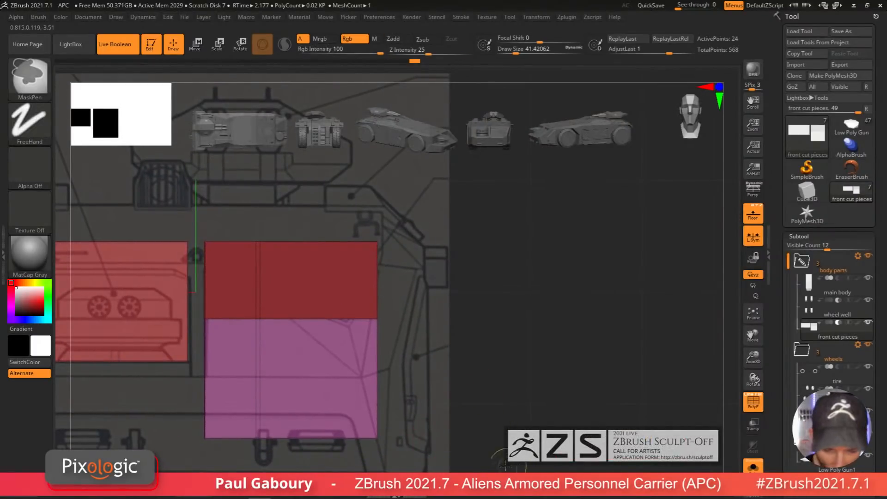
alt+right_drag(401, 366, 517, 415)
ctrl+drag(534, 433, 337, 196)
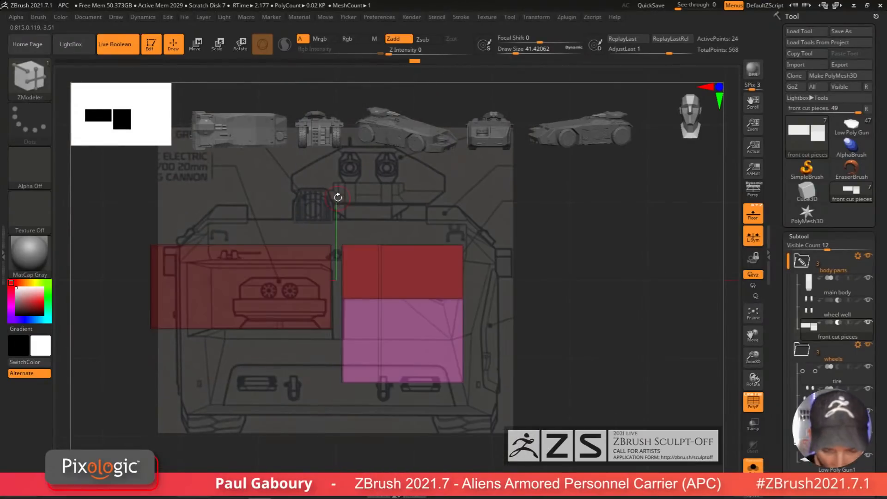
key(w)
click(396, 282)
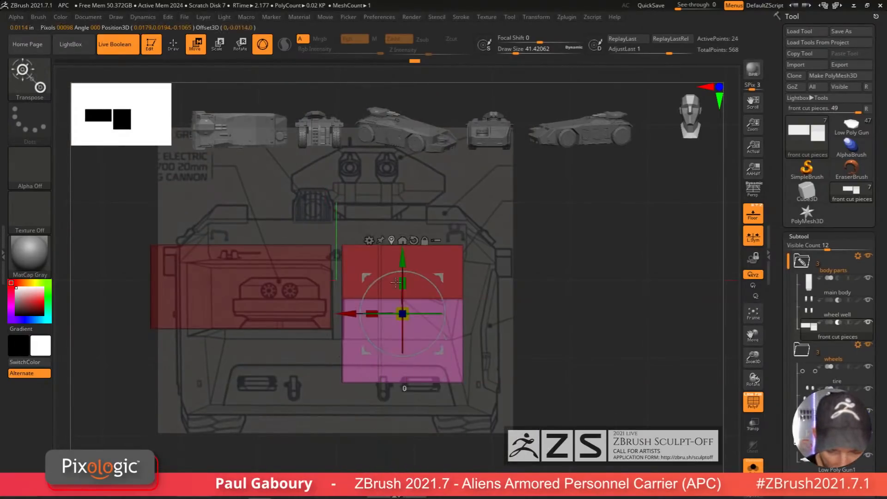
click(369, 240)
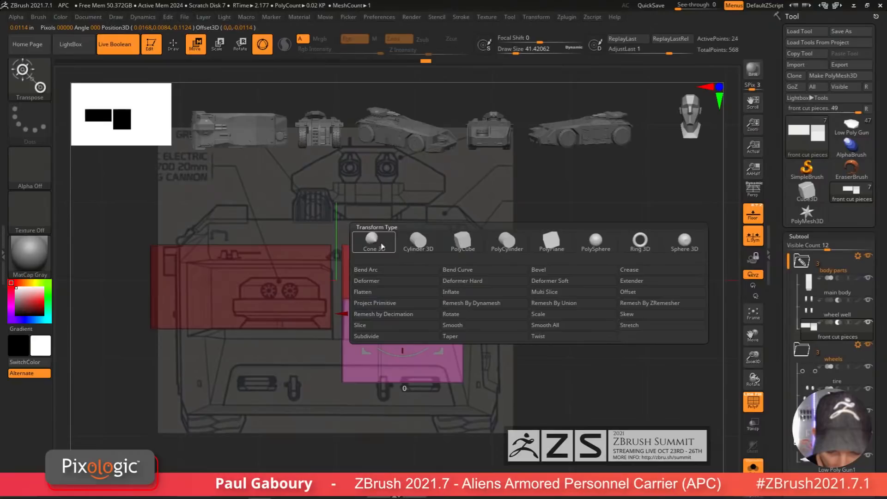
click(396, 290)
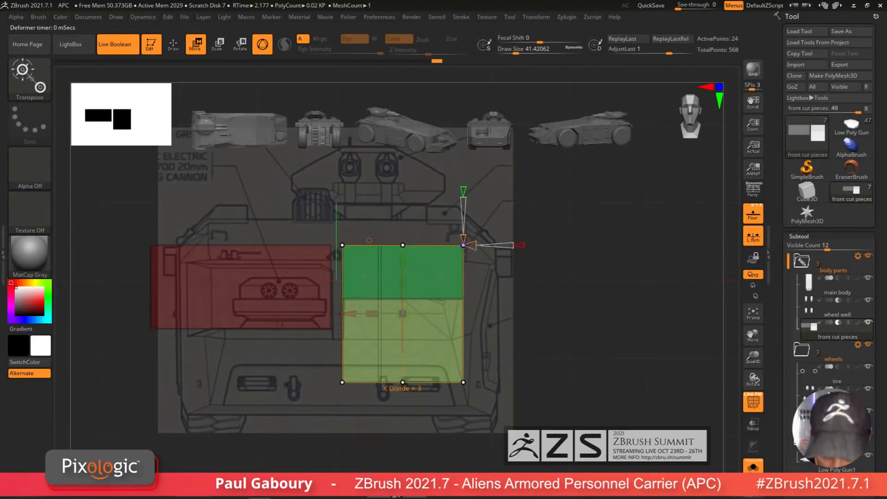
mouse_move(527, 452)
ctrl+mouse_down()
mouse_move(488, 414)
mouse_move(426, 313)
ctrl+mouse_up()
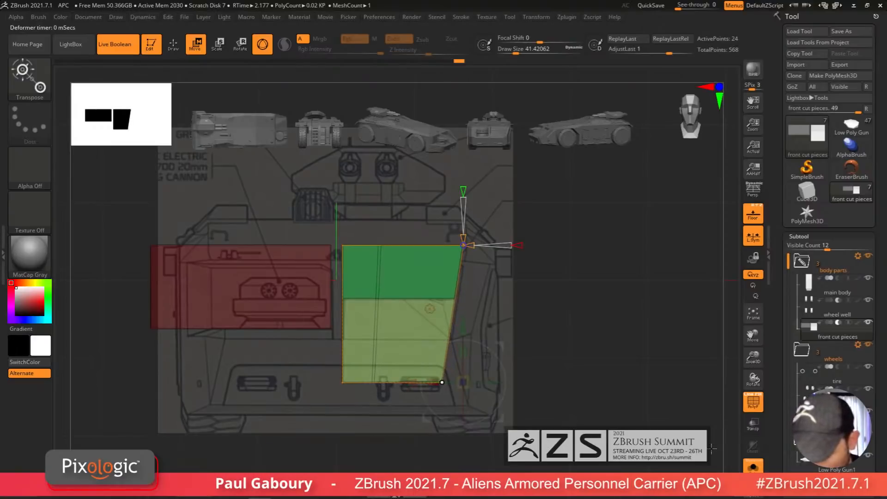
Step: Preview the boolean cut of the tapered piece in the body from angled views
key(shift+f)
click(753, 467)
drag(554, 393, 584, 423)
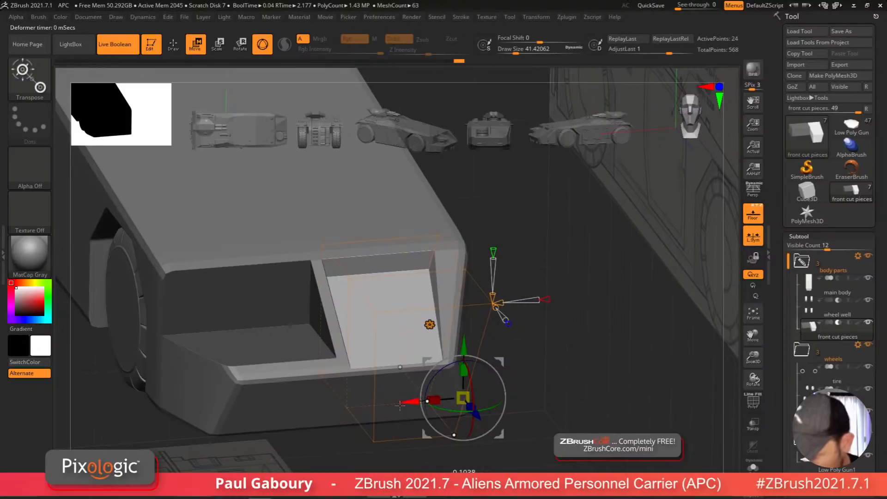
ctrl+drag(576, 412, 585, 422)
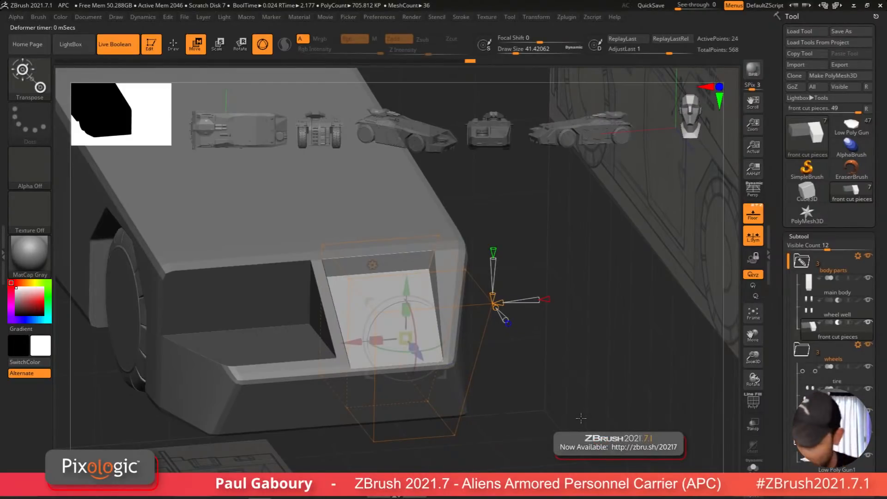
drag(578, 421, 578, 410)
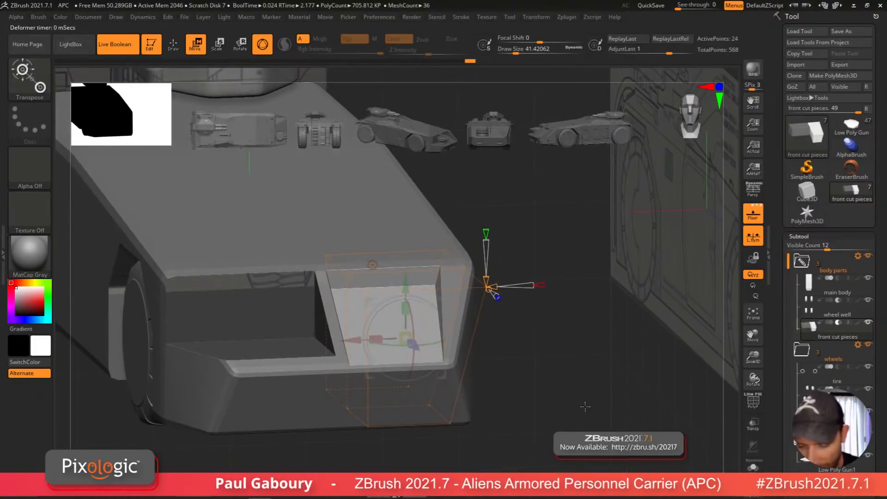
key(w)
key(ctrl)
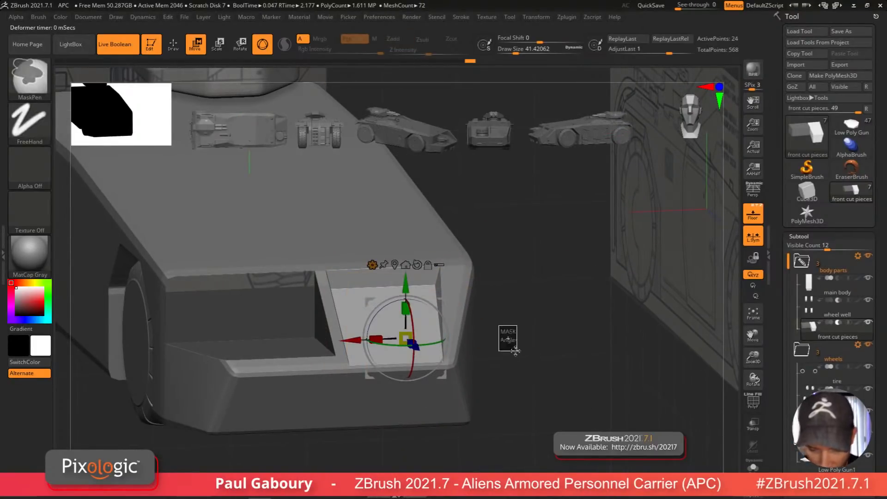
ctrl+drag(439, 298, 441, 293)
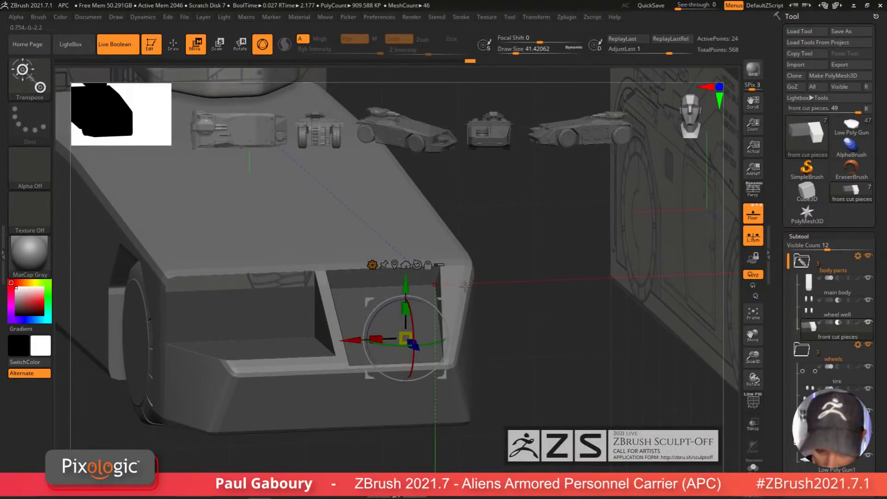
click(752, 470)
drag(615, 397, 549, 341)
ctrl+drag(517, 294, 508, 282)
drag(524, 320, 582, 325)
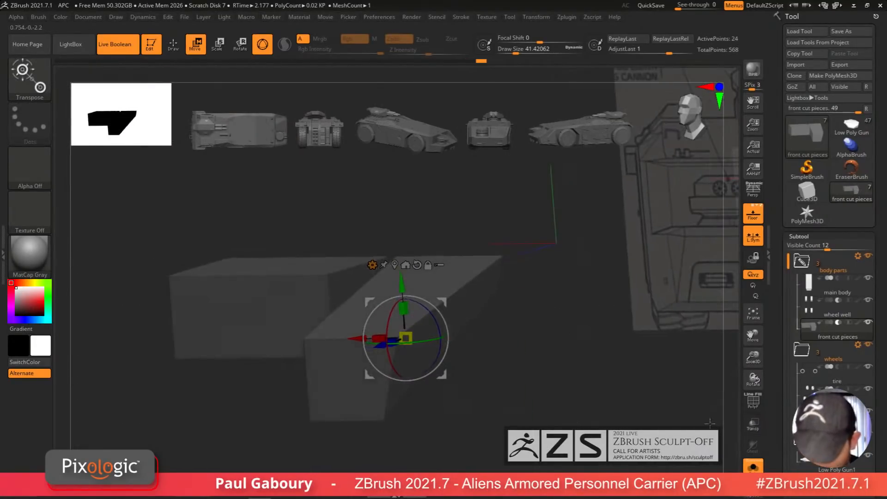
click(752, 466)
drag(624, 389, 587, 396)
ctrl+click(608, 400)
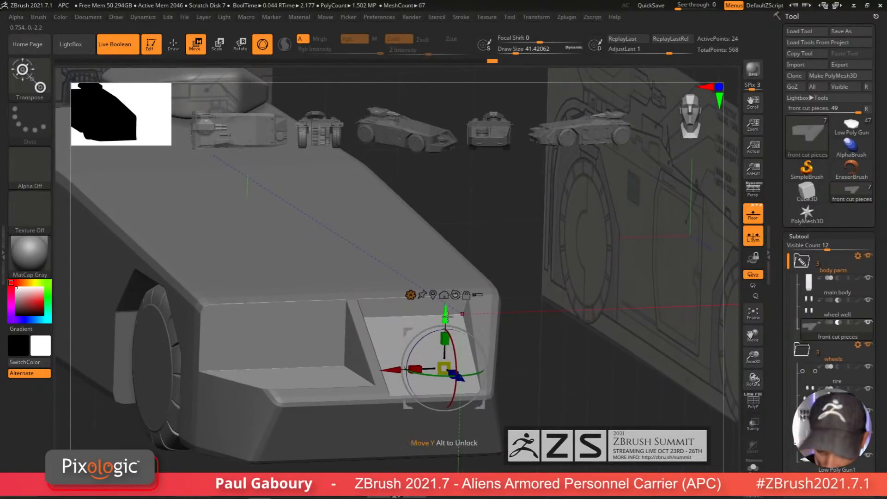
Step: Move the tapered cut piece slightly down along Y
drag(446, 315, 446, 330)
mouse_move(543, 382)
mouse_down()
mouse_move(534, 384)
mouse_move(538, 371)
mouse_up()
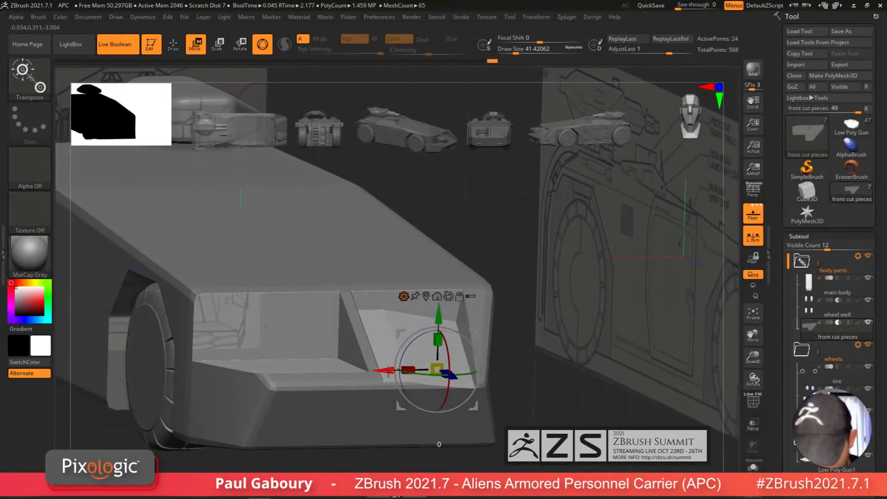
mouse_move(582, 401)
mouse_down()
mouse_move(545, 389)
mouse_move(548, 404)
mouse_up()
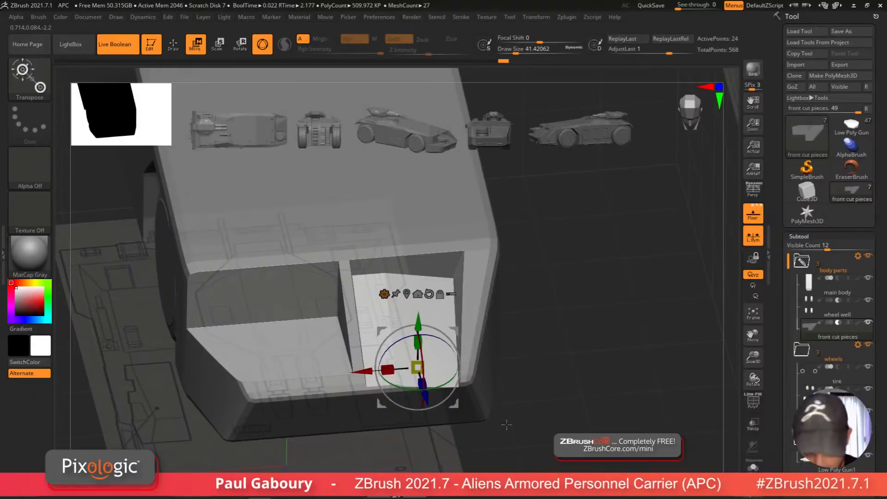
Step: Try shifting the tapered cut piece sideways, then undo the last three moves
key(shift+f)
mouse_move(507, 424)
mouse_down()
mouse_move(499, 443)
mouse_move(516, 382)
mouse_up()
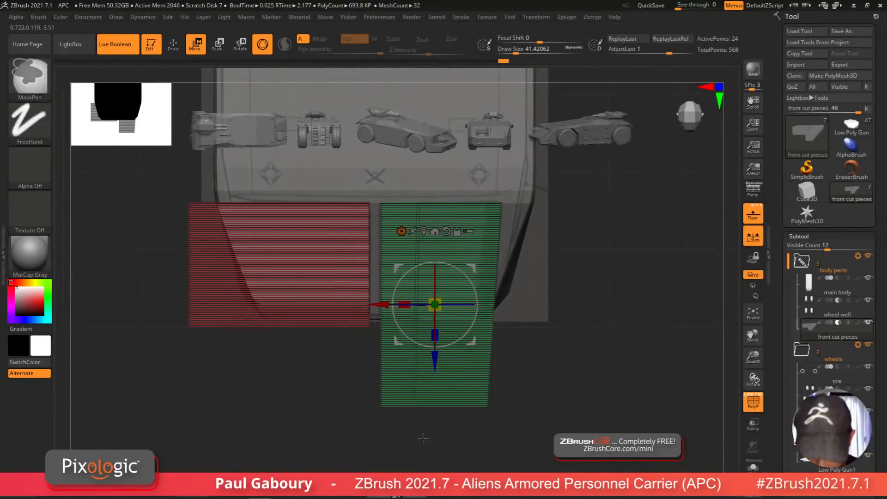
ctrl+drag(391, 455, 440, 377)
drag(384, 304, 438, 305)
key(shift+f)
drag(544, 403, 567, 349)
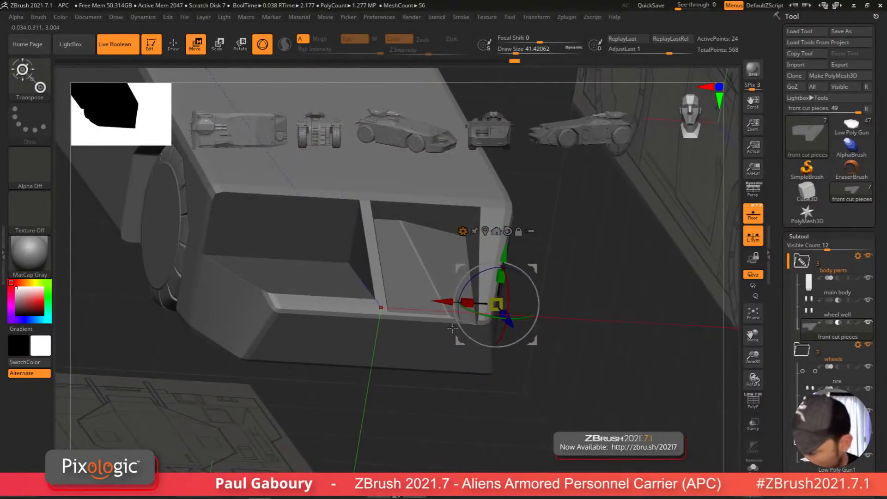
drag(455, 311, 479, 301)
drag(530, 372, 530, 411)
key(shift+f)
key(ctrl+z)
key(ctrl+z)
key(ctrl+z)
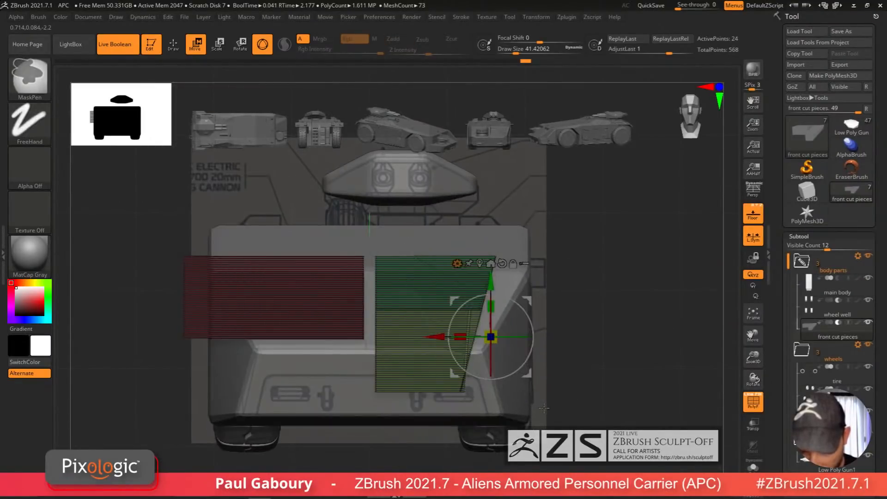
Step: Reposition the transform gizmo on the tapered cut piece in front view
alt+right_drag(407, 454, 406, 439)
ctrl+right_drag(406, 438, 387, 452)
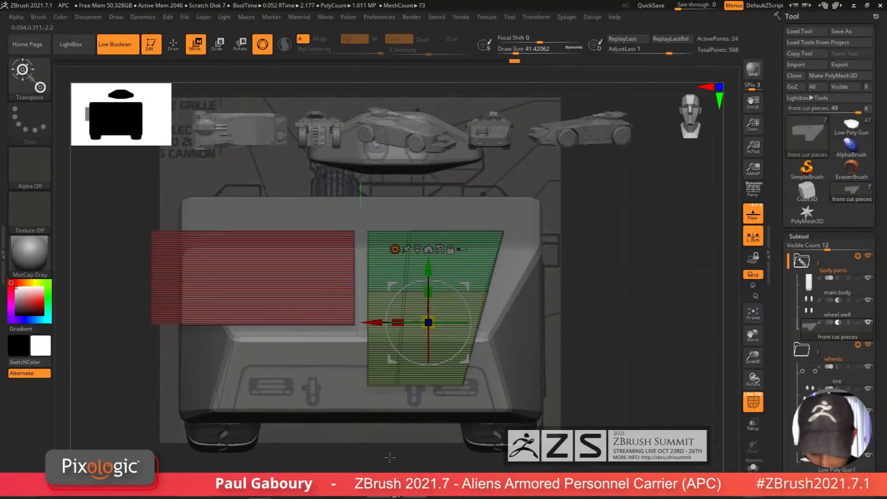
mouse_move(400, 434)
ctrl+mouse_down()
mouse_move(437, 390)
mouse_move(434, 379)
ctrl+mouse_up()
drag(373, 323, 434, 389)
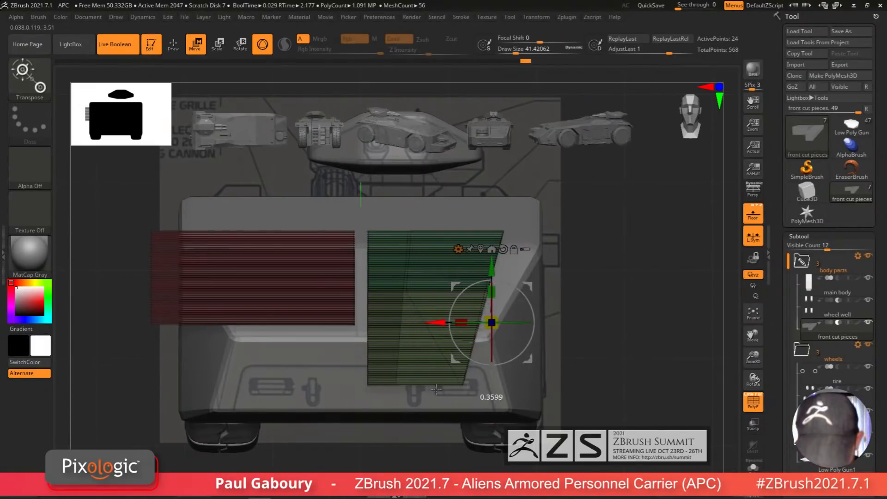
drag(567, 386, 621, 429)
key(shift+f)
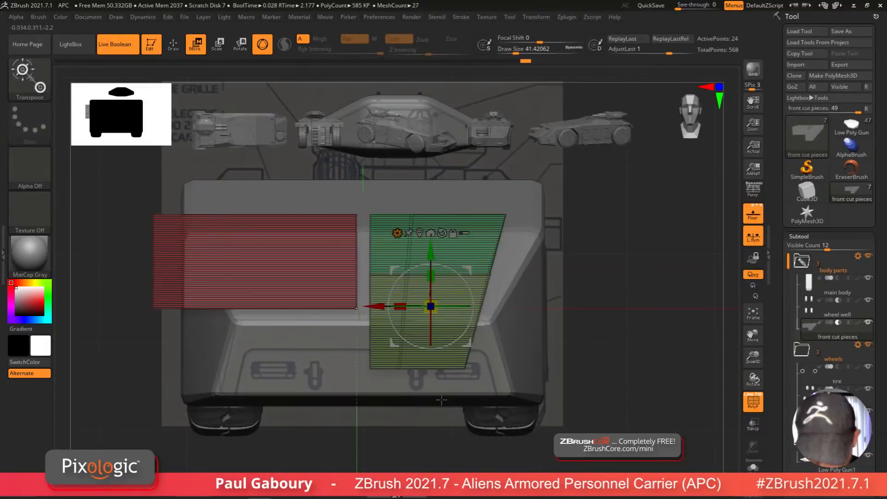
Step: Shift vertices of the tapered cut piece 0.2245 units along X with the Move gizmo
click(756, 470)
key(q)
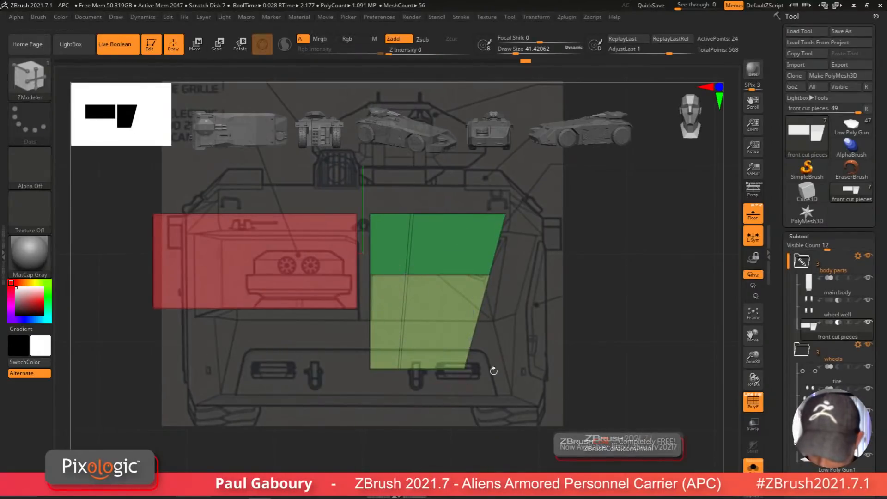
click(753, 213)
mouse_move(421, 365)
ctrl+right_down()
mouse_move(416, 392)
mouse_move(397, 400)
ctrl+right_up()
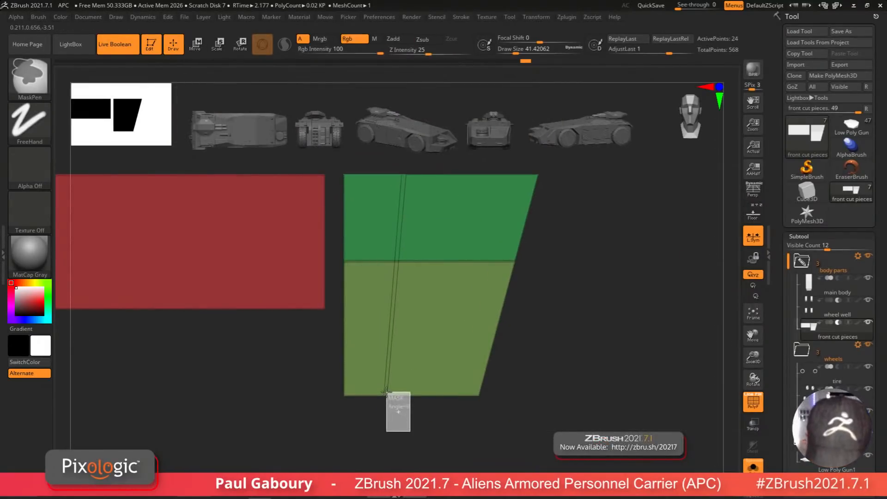
ctrl+drag(386, 392, 385, 391)
right_drag(390, 393, 481, 411)
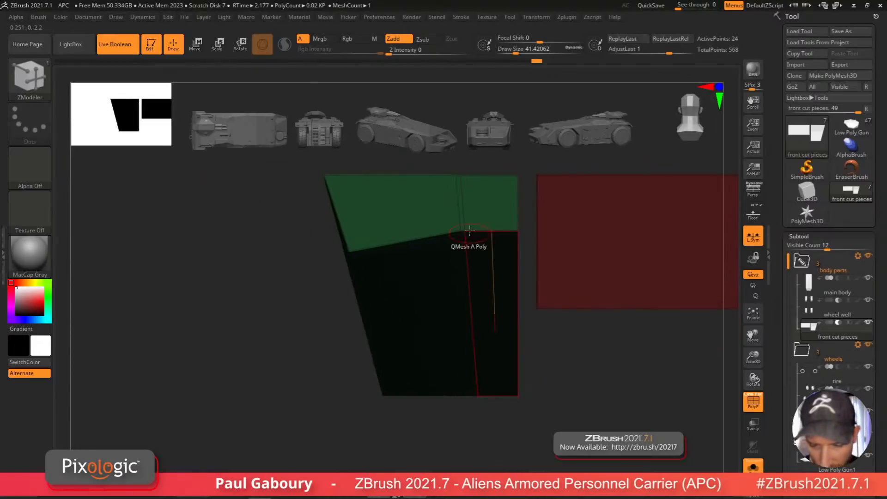
key(ctrl)
key(w)
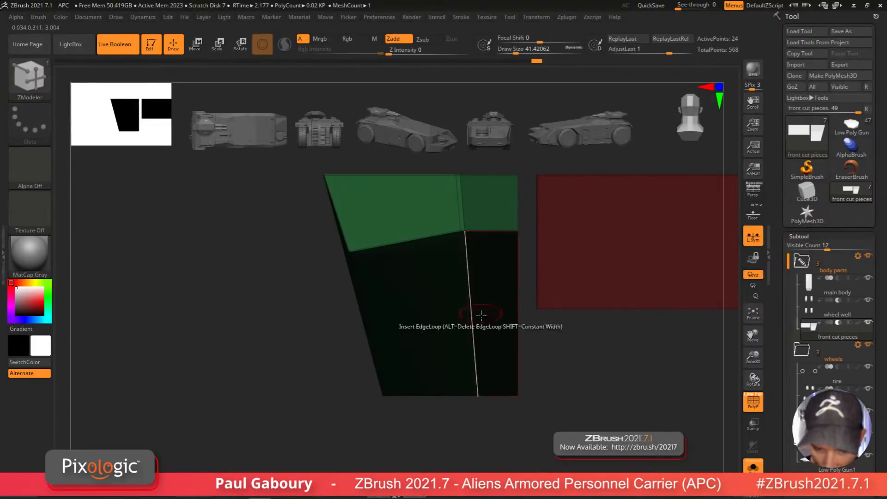
drag(487, 306, 431, 306)
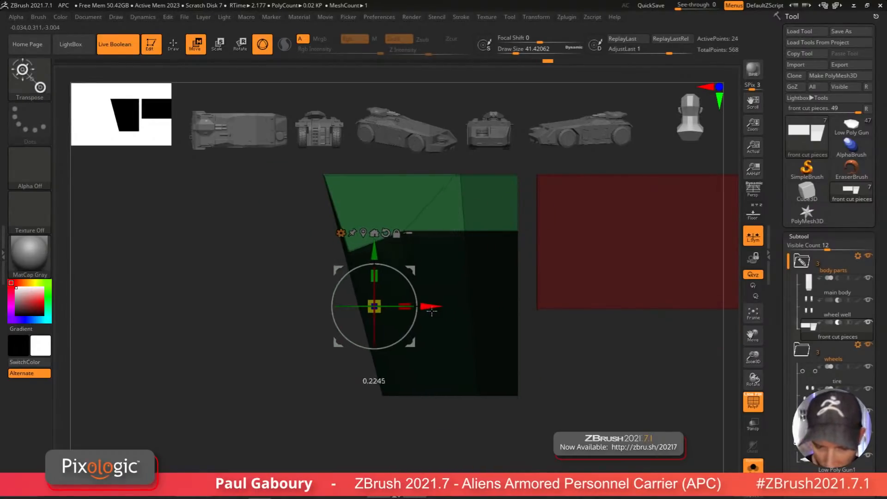
Step: Preview the boolean cut of the tapered piece in the body from an angled view
ctrl+right_drag(527, 400, 395, 386)
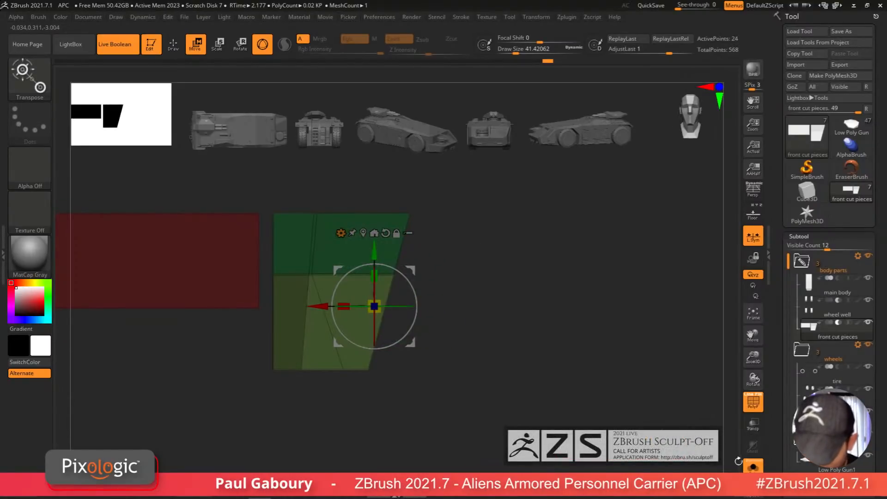
click(752, 466)
key(shift+f)
right_drag(473, 401, 477, 418)
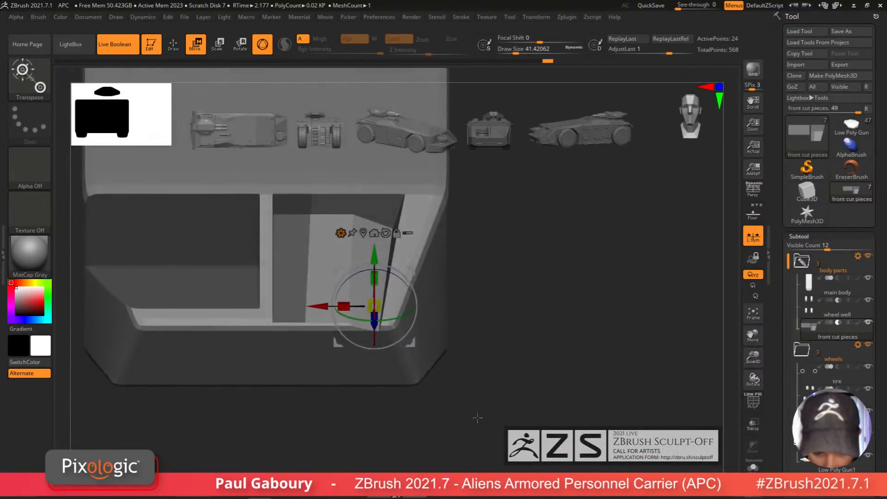
Step: Nudge the tapered cut piece slightly along X
drag(374, 318, 368, 322)
mouse_move(320, 305)
mouse_down()
mouse_move(345, 306)
mouse_move(336, 306)
mouse_up()
mouse_move(475, 395)
right_down()
mouse_move(476, 354)
mouse_move(504, 380)
right_up()
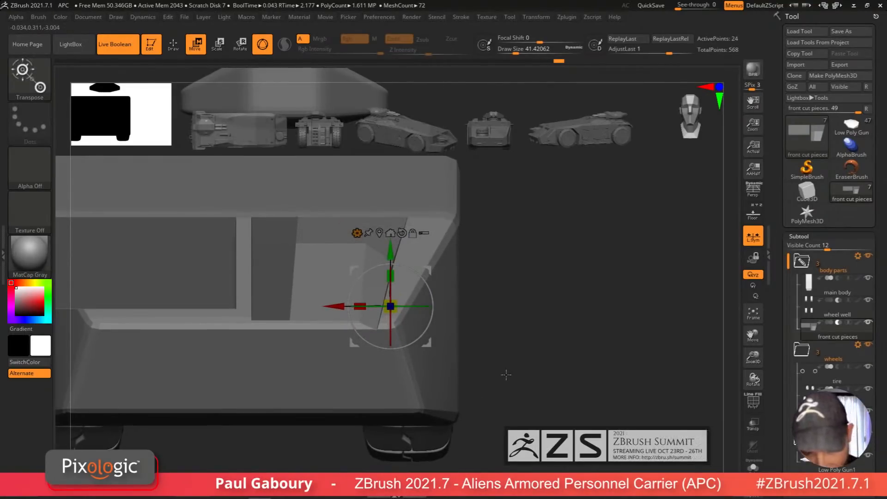
Step: Toggle the boolean preview and polyframe display to inspect the tapered piece's wireframe in front view
key(shift+f)
key(q)
key(b)
key(z)
key(m)
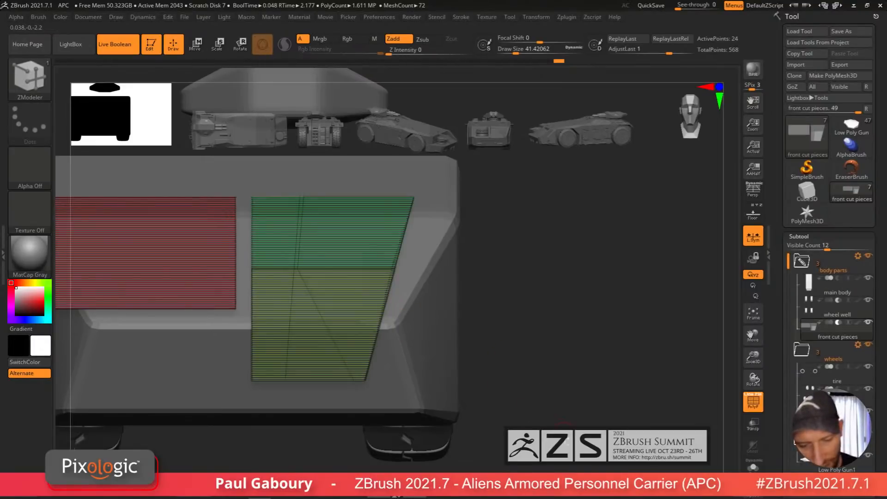
click(749, 467)
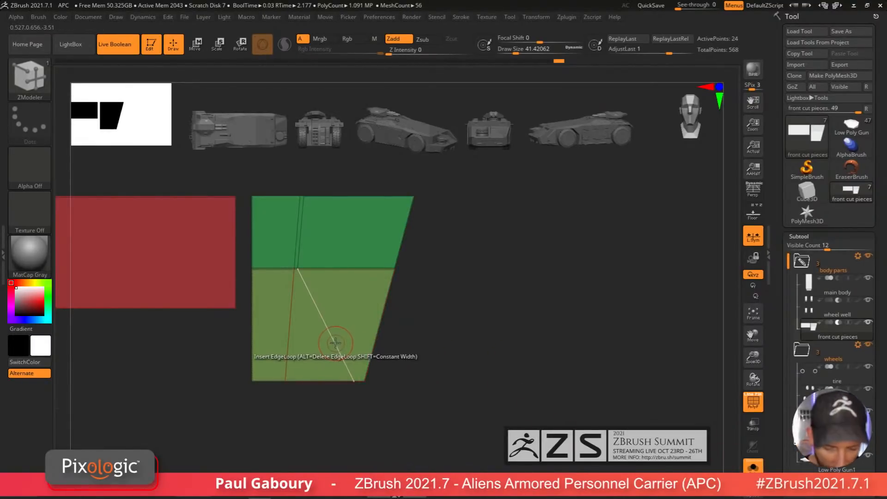
key(shift+f)
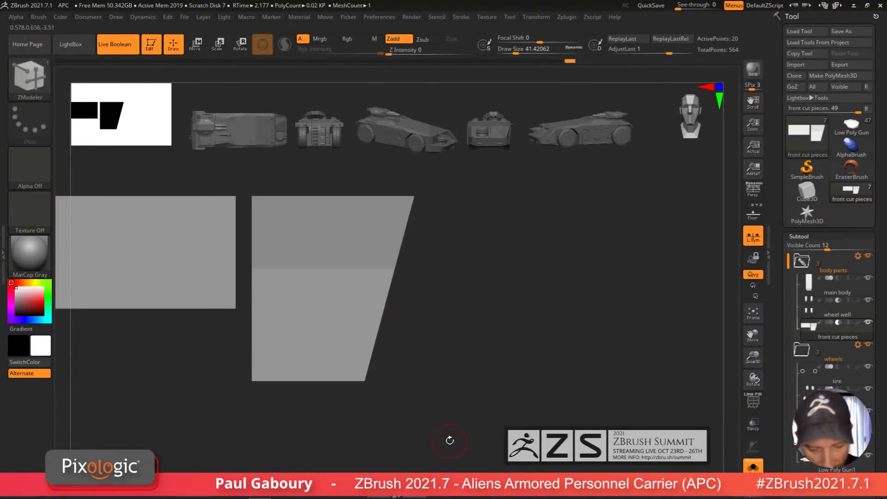
key(d)
key(shift+f)
click(754, 467)
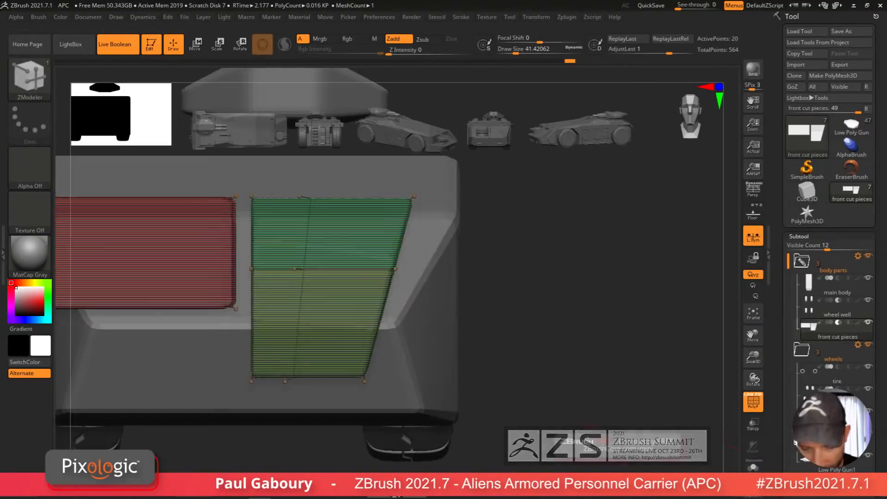
key(shift+f)
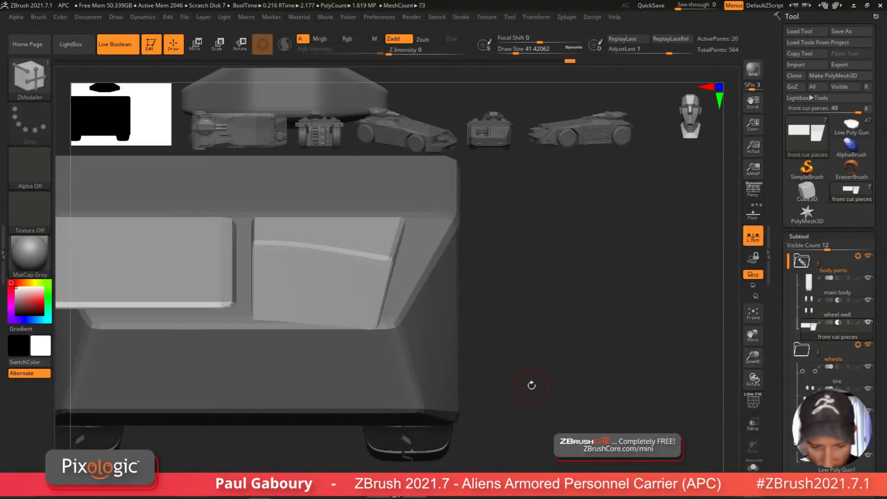
Step: Inspect the cut pieces from below and other angles with and without the boolean preview
drag(552, 402, 560, 334)
key(shift+f)
alt+drag(479, 328, 543, 267)
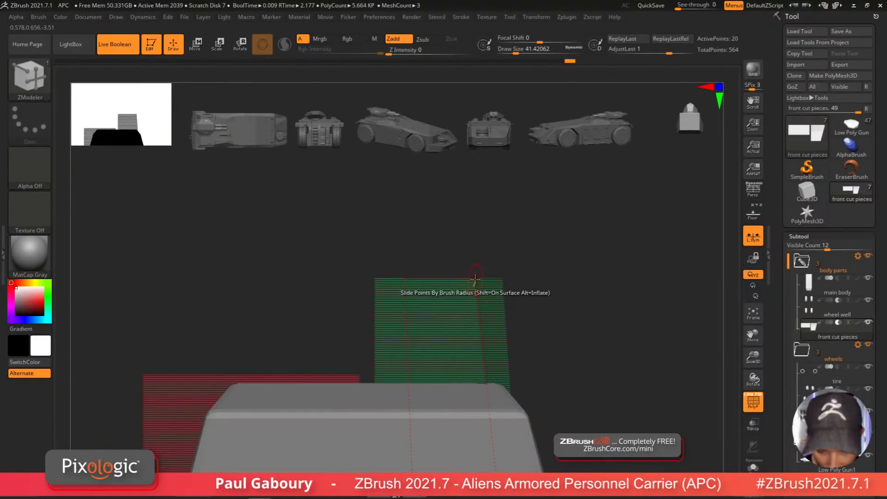
click(753, 466)
alt+drag(600, 423, 614, 302)
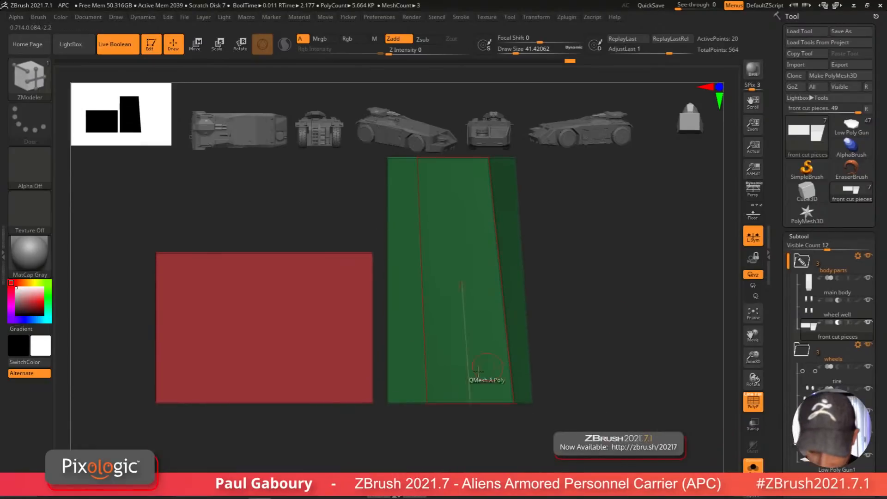
right_drag(477, 181, 495, 231)
key(space)
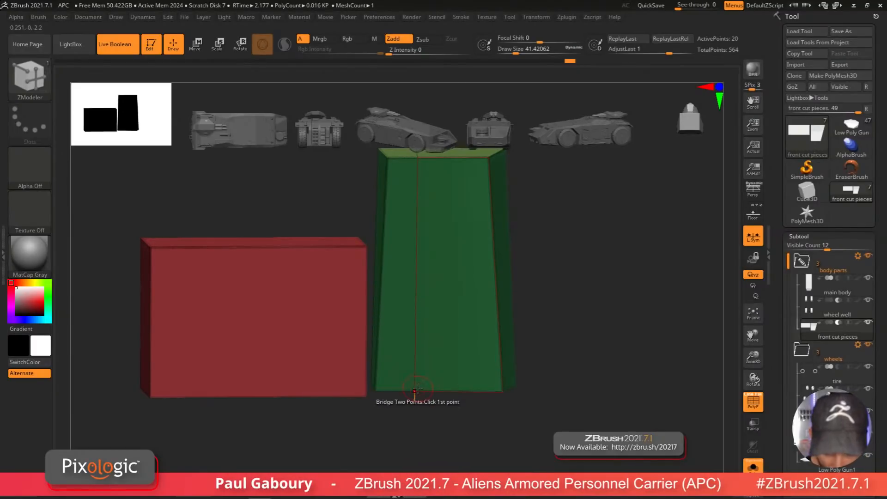
drag(516, 222, 520, 416)
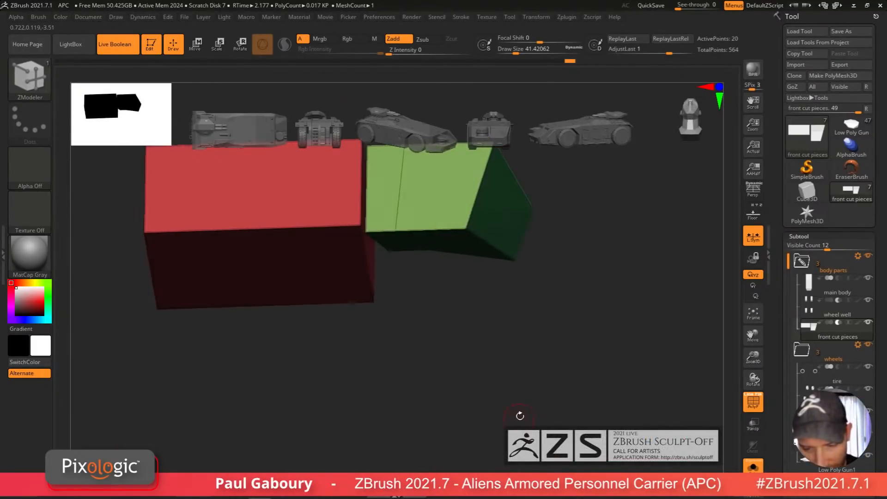
click(751, 470)
drag(562, 357, 616, 413)
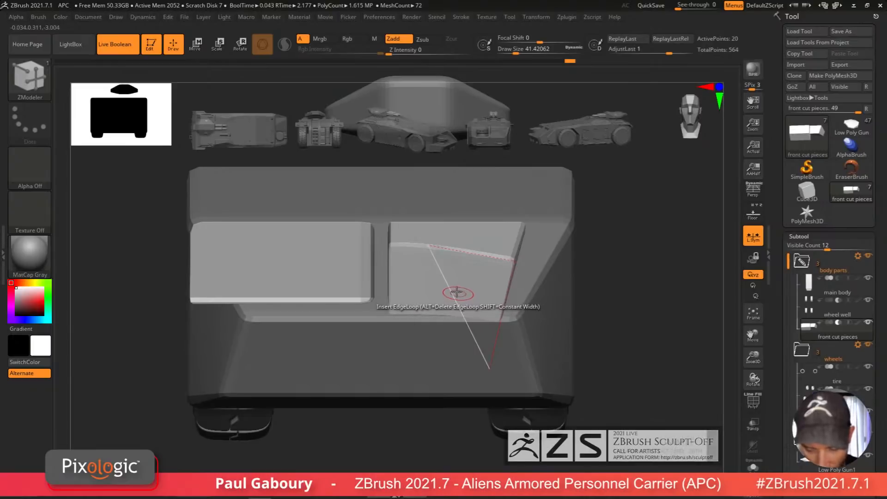
Step: Adjust the tapered cut piece's vertical position with the Move gizmo
key(shift+f)
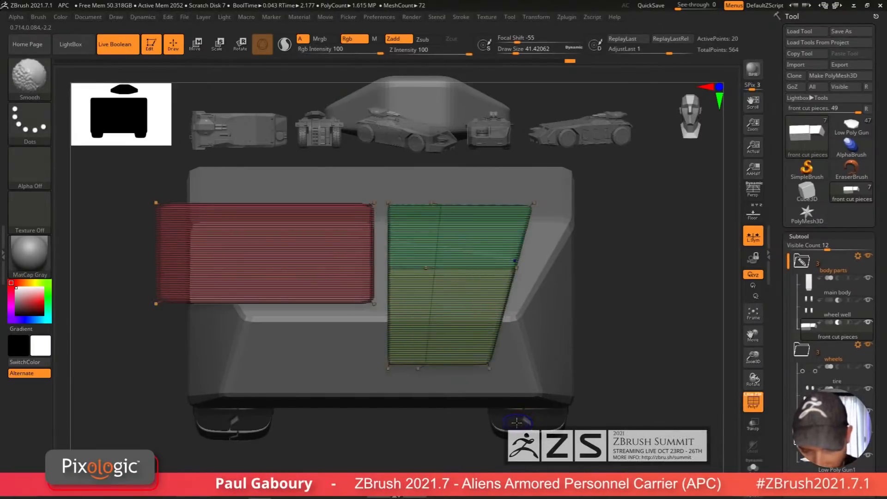
key(w)
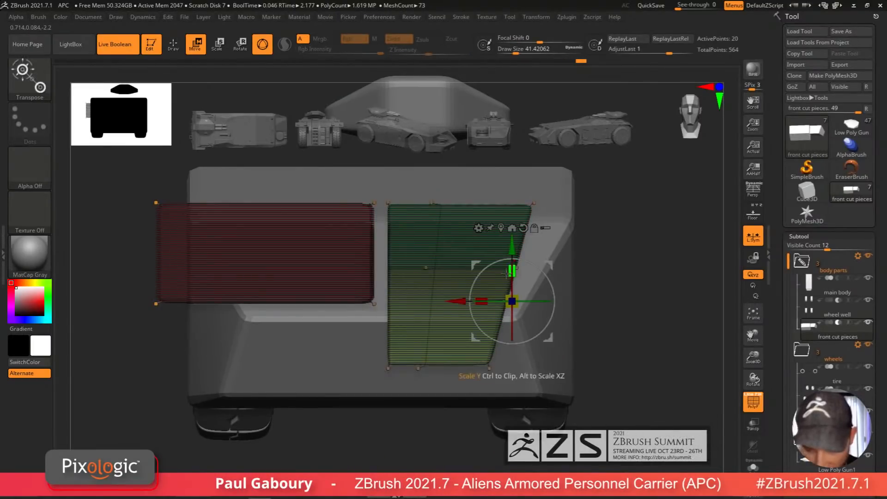
drag(511, 236, 511, 233)
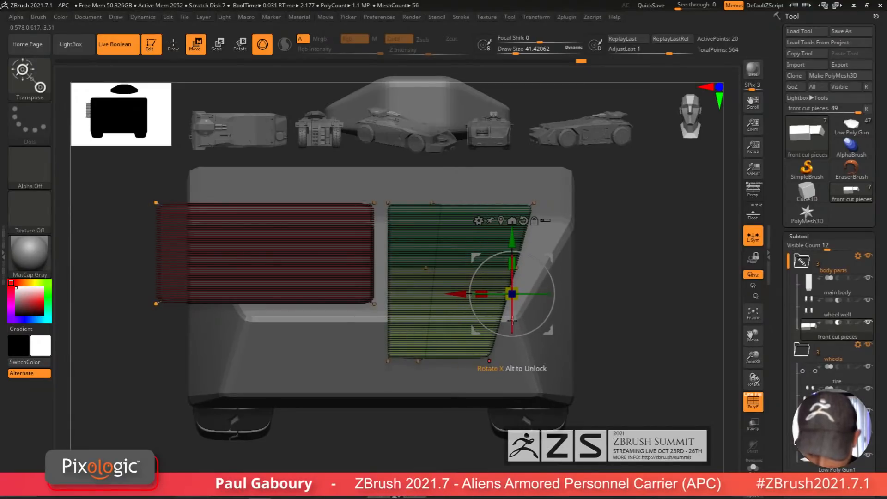
key(shift+f)
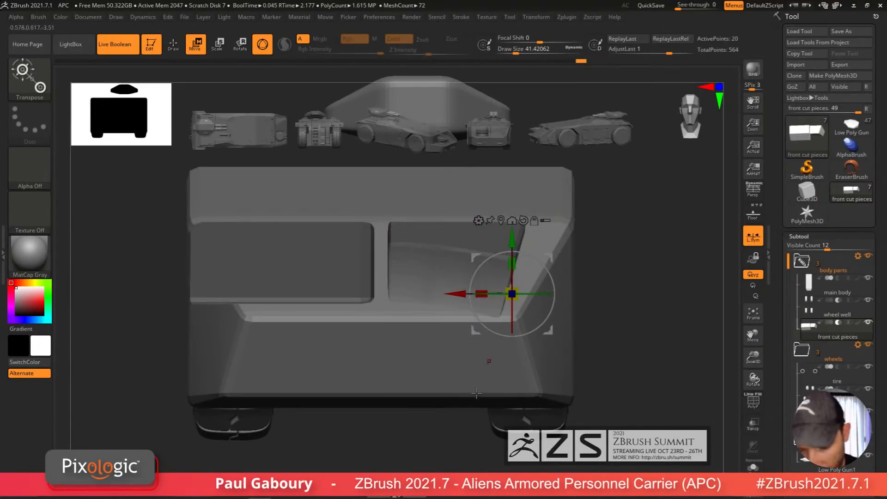
drag(511, 240, 511, 250)
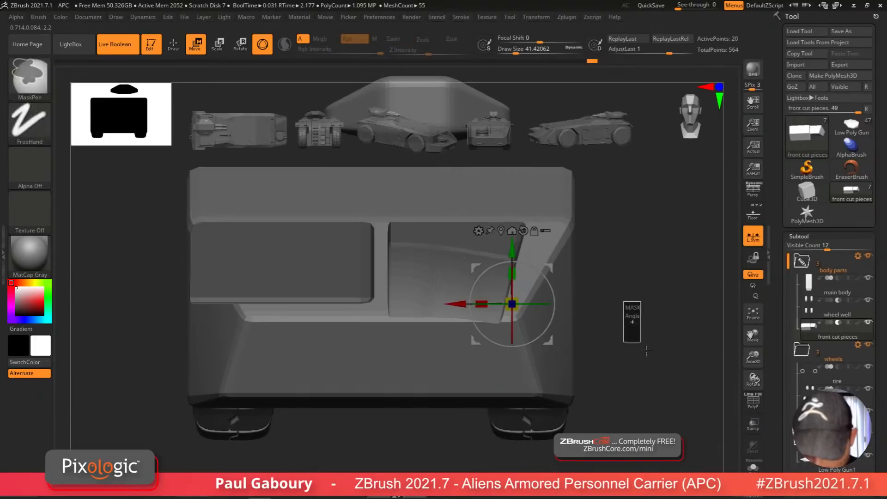
Step: Crease all edges of the tapered cut piece
drag(620, 362, 464, 242)
click(806, 236)
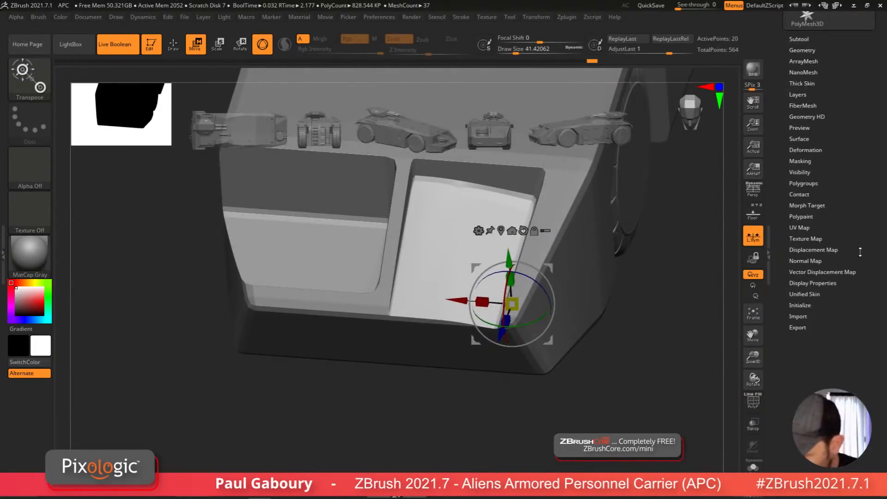
click(810, 258)
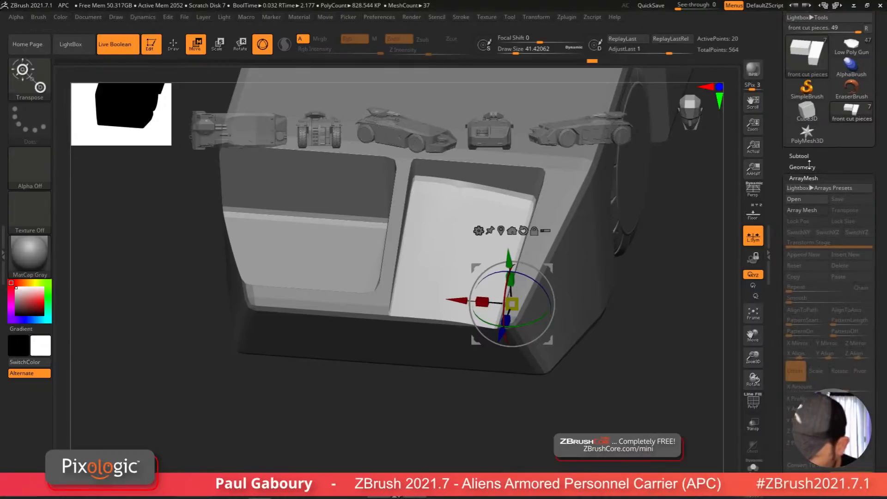
click(804, 166)
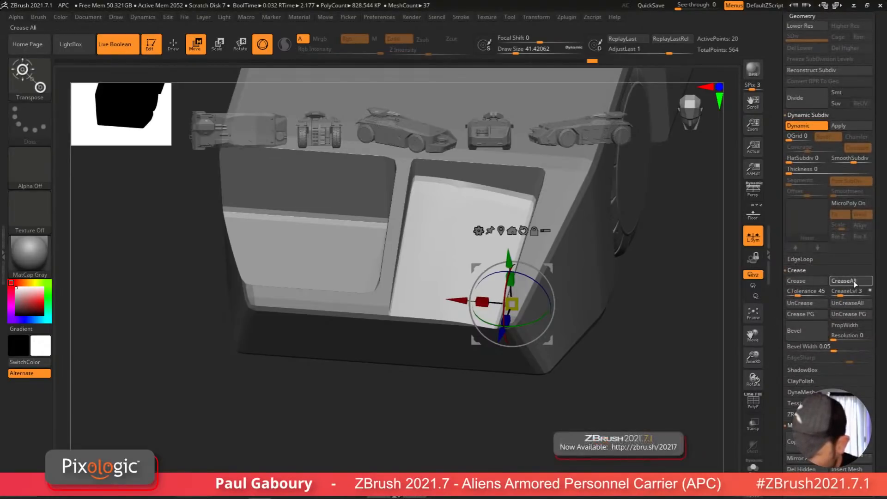
click(854, 282)
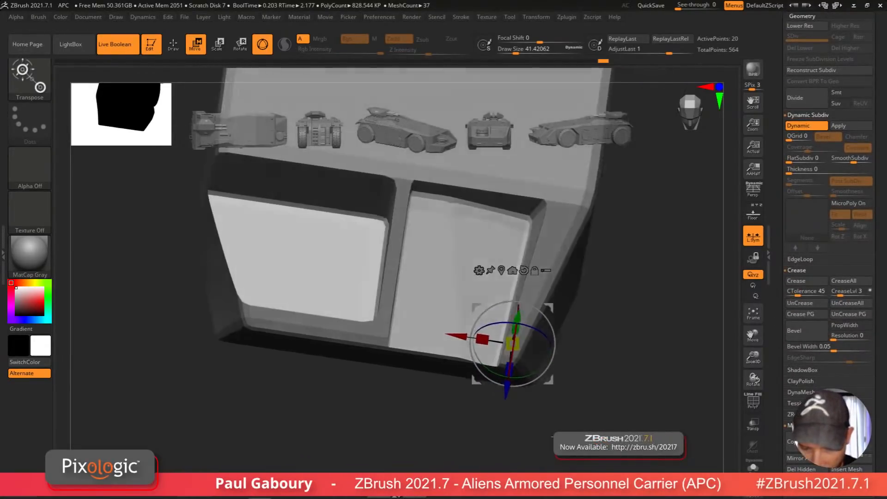
Step: Reposition the transform gizmo to the top edge of the tapered cut piece
drag(730, 352, 741, 366)
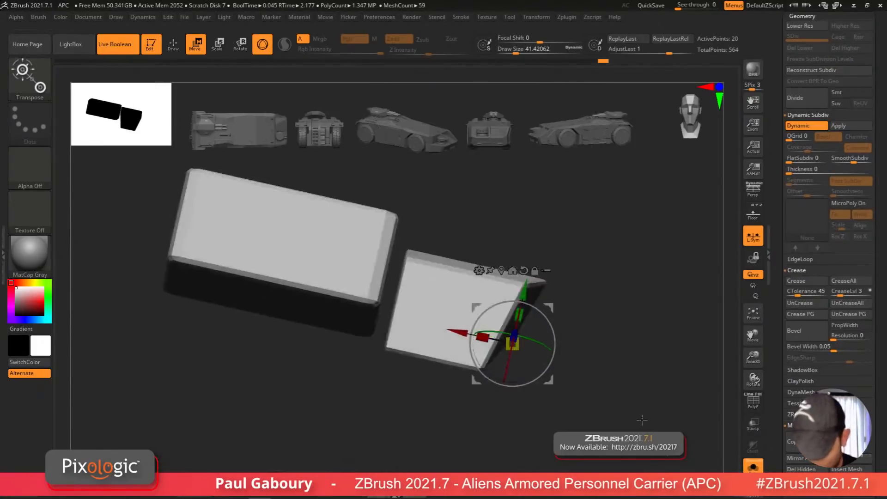
key(shift+f)
drag(539, 330, 551, 312)
ctrl+drag(541, 273, 532, 301)
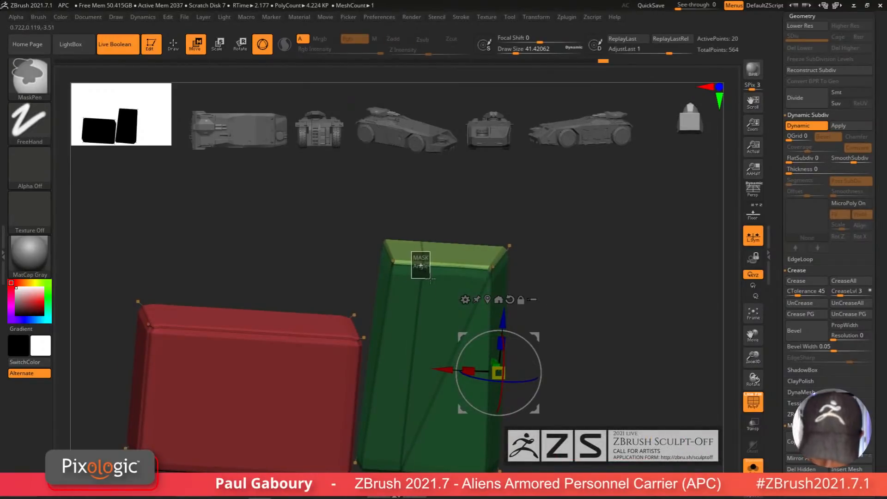
mouse_move(430, 278)
ctrl+mouse_down()
mouse_move(491, 266)
mouse_move(542, 281)
ctrl+mouse_up()
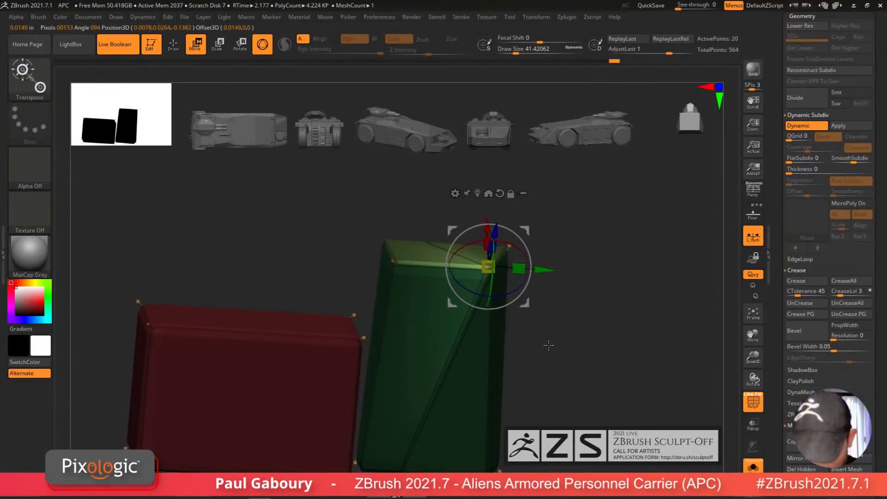
Step: Preview the boolean cut from an angled view, then return to the pieces' wireframe
key(q)
drag(548, 346, 544, 435)
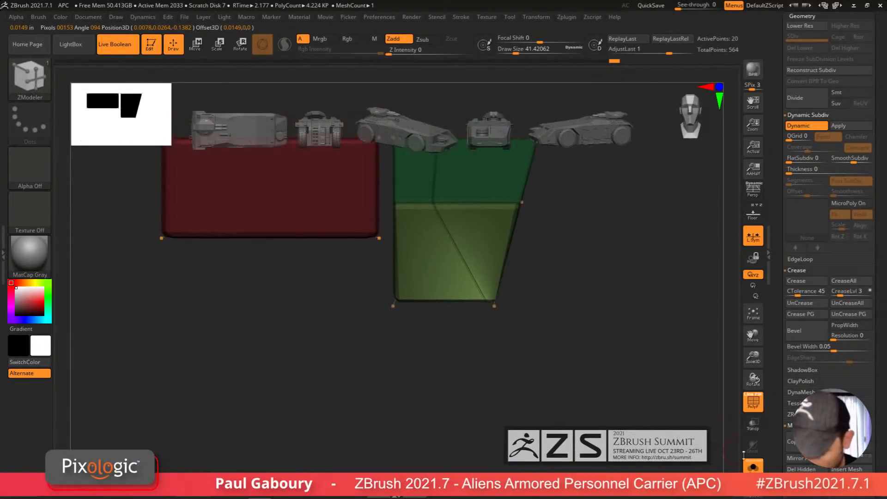
click(752, 465)
key(shift+f)
drag(558, 379, 634, 318)
key(shift+f)
click(752, 466)
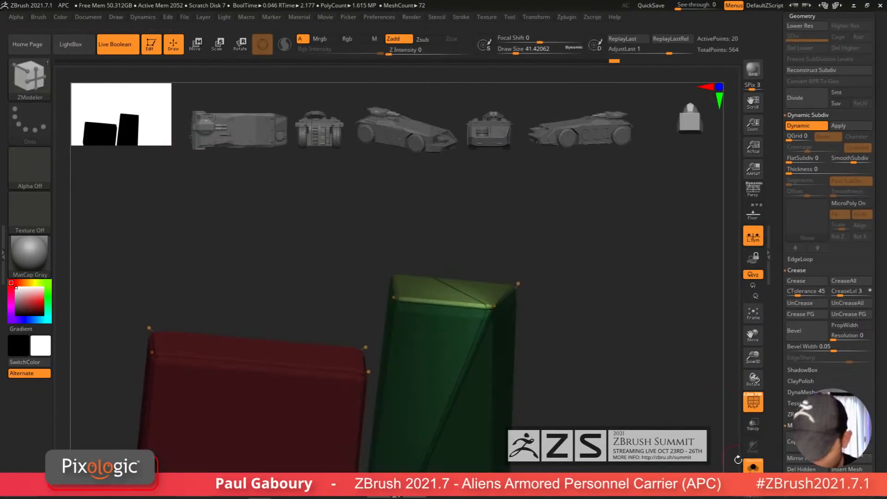
ctrl+right_drag(578, 335, 576, 358)
Step: Stitch the tapered cut piece's top corner point to the neighbouring end point with ZModeler's Stitch action
key(shift+d)
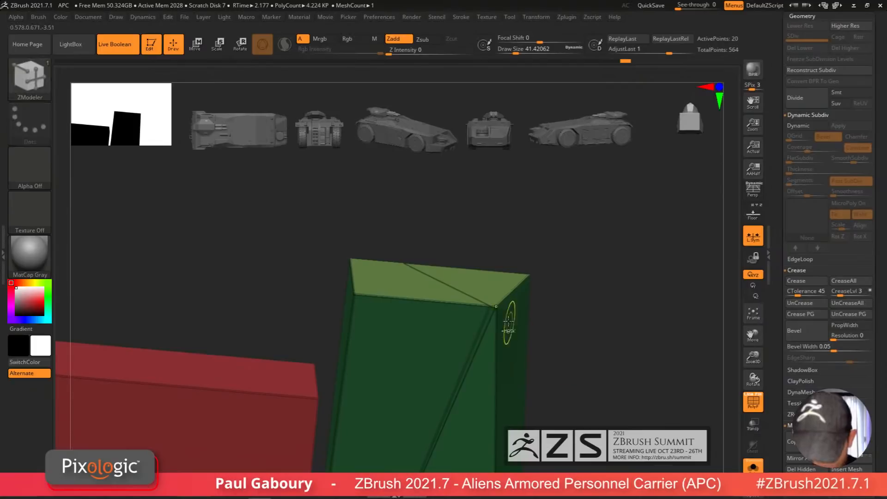
right_drag(508, 324, 482, 252)
key(space)
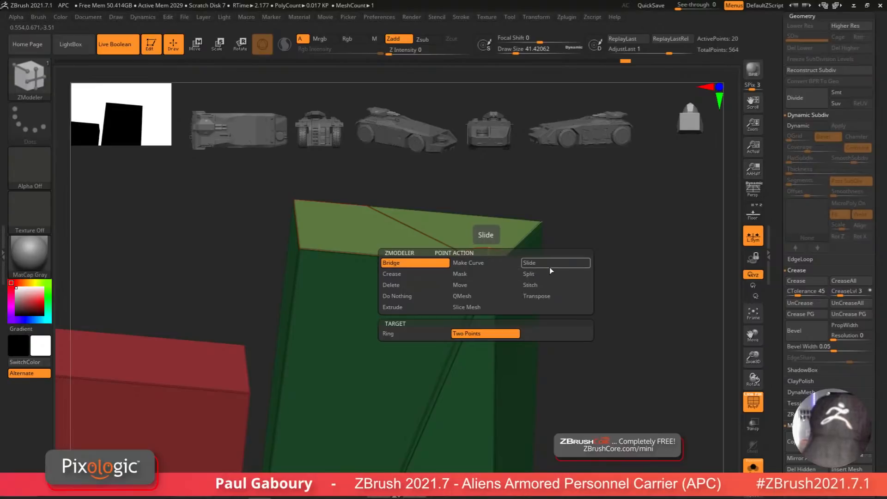
click(542, 285)
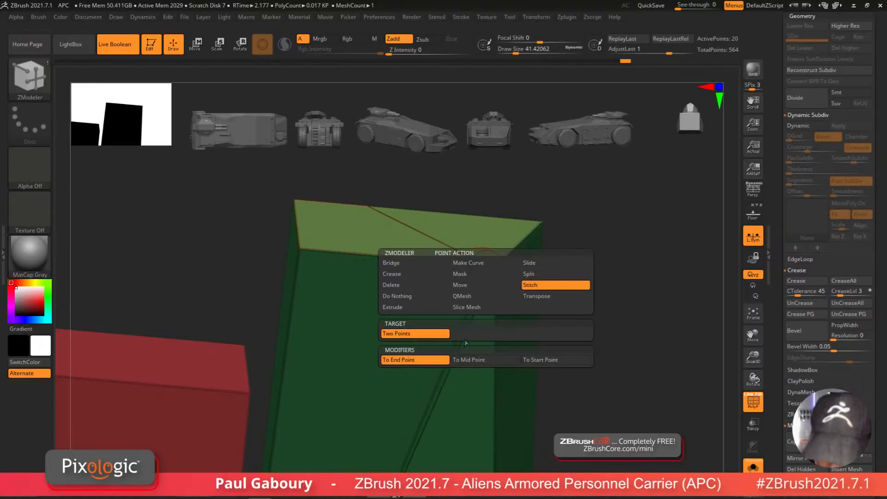
click(415, 363)
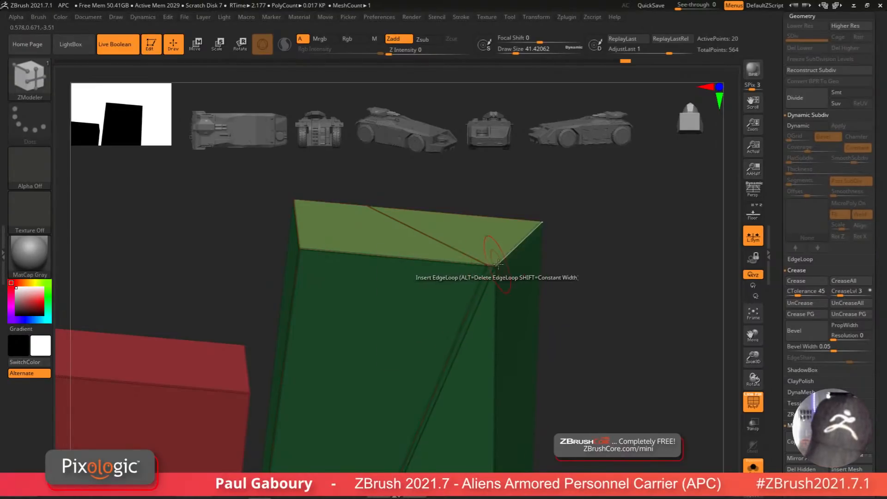
click(496, 265)
ctrl+right_drag(572, 326, 529, 383)
click(753, 466)
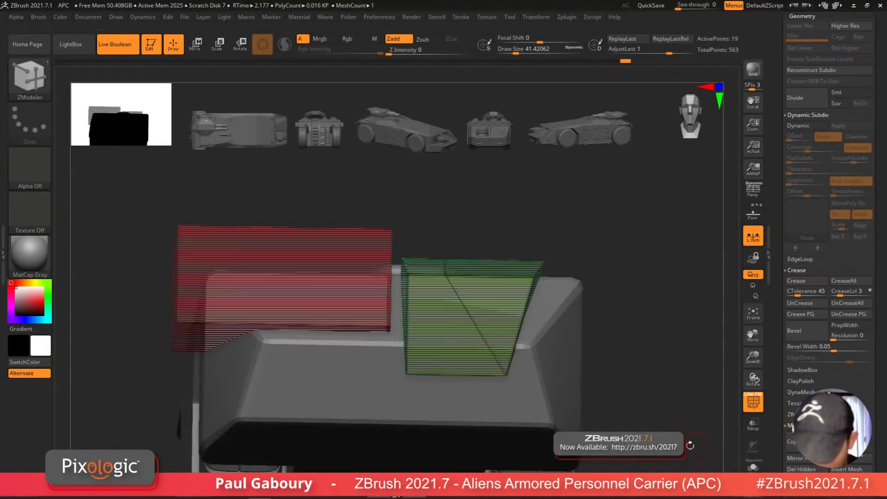
Step: Preview the boolean cut on the APC front from several angles, toggling the pieces' wireframe
key(shift+f)
mouse_move(614, 382)
right_down()
mouse_move(612, 416)
mouse_move(609, 397)
mouse_move(550, 401)
mouse_move(548, 323)
mouse_move(548, 358)
mouse_move(546, 340)
mouse_move(621, 282)
right_up()
key(shift+f)
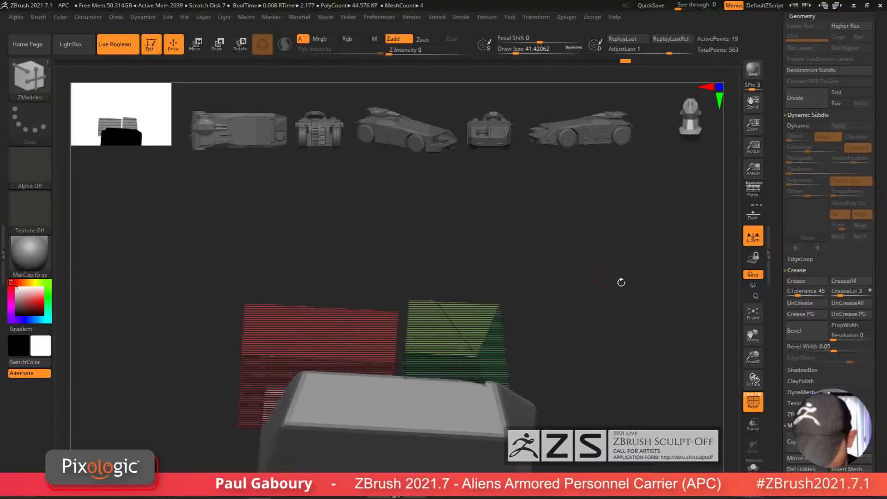
click(752, 465)
mouse_move(641, 397)
right_down()
mouse_move(616, 376)
mouse_move(564, 396)
right_up()
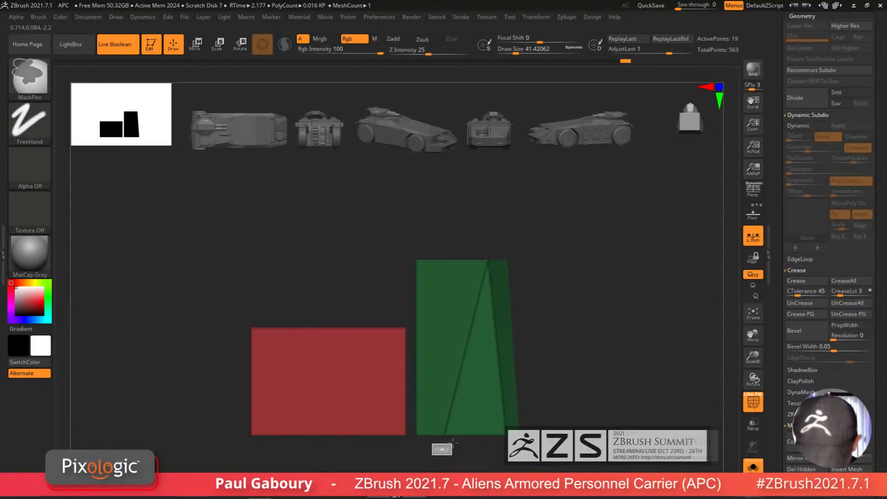
shift+right_drag(464, 410, 548, 426)
key(shift+f)
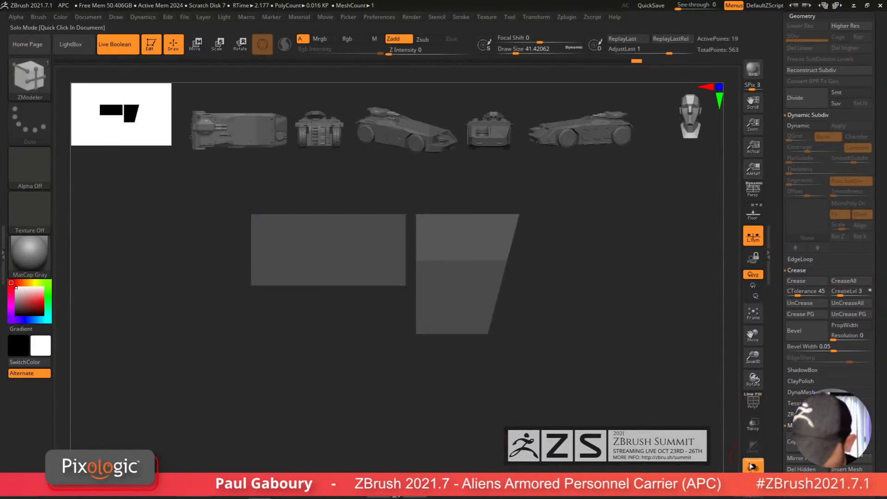
click(750, 466)
alt+right_drag(616, 352, 554, 400)
Step: Move the tapered cut piece slightly to the left with the Move gizmo
key(w)
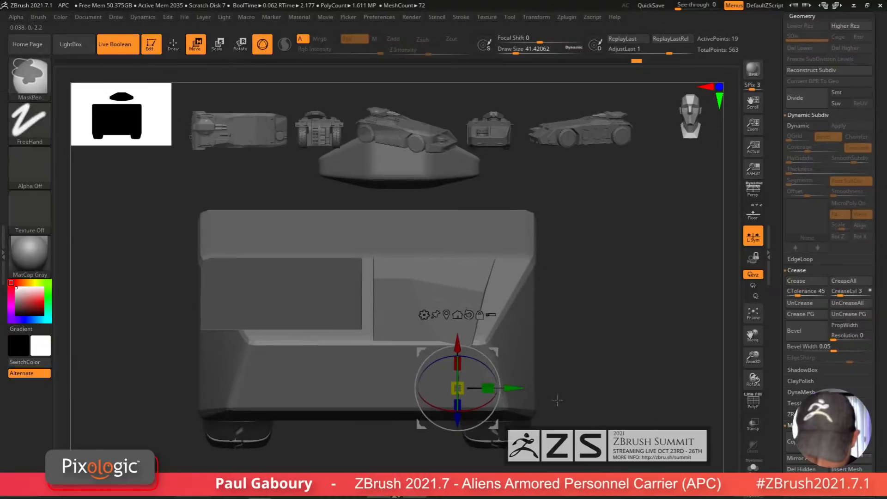
mouse_move(410, 388)
mouse_down()
mouse_move(418, 388)
mouse_move(396, 391)
mouse_up()
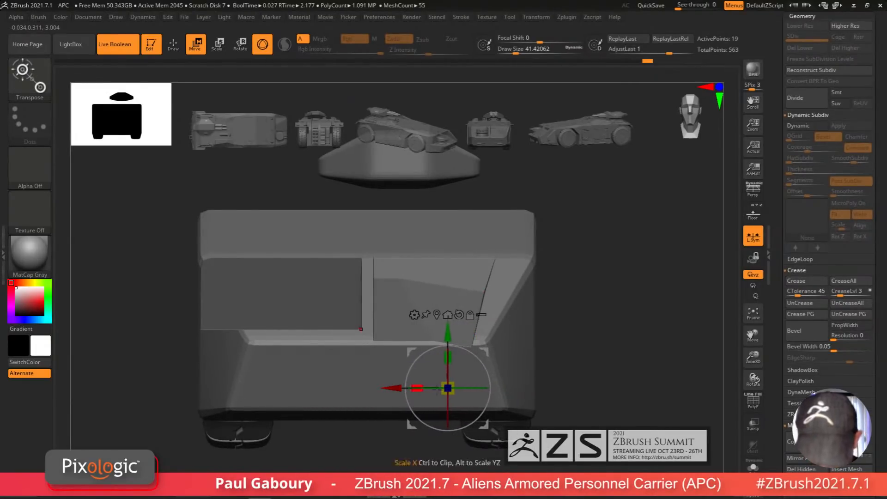
ctrl+drag(569, 384, 578, 396)
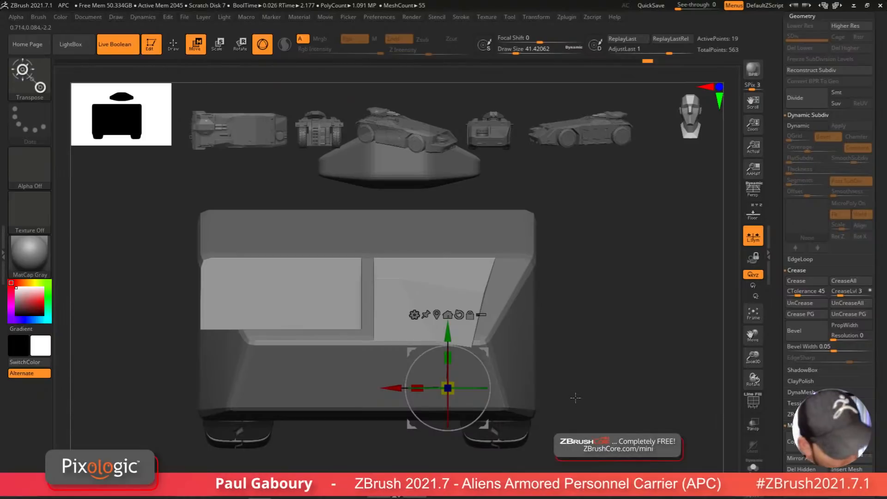
key(shift+f)
ctrl+alt+drag(388, 453, 558, 364)
drag(396, 389, 425, 395)
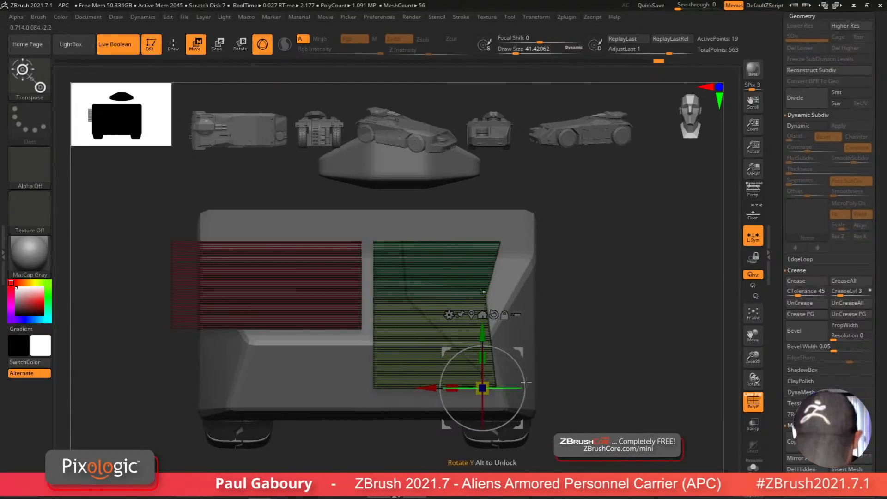
key(ctrl+z)
key(ctrl+z)
key(shift+f)
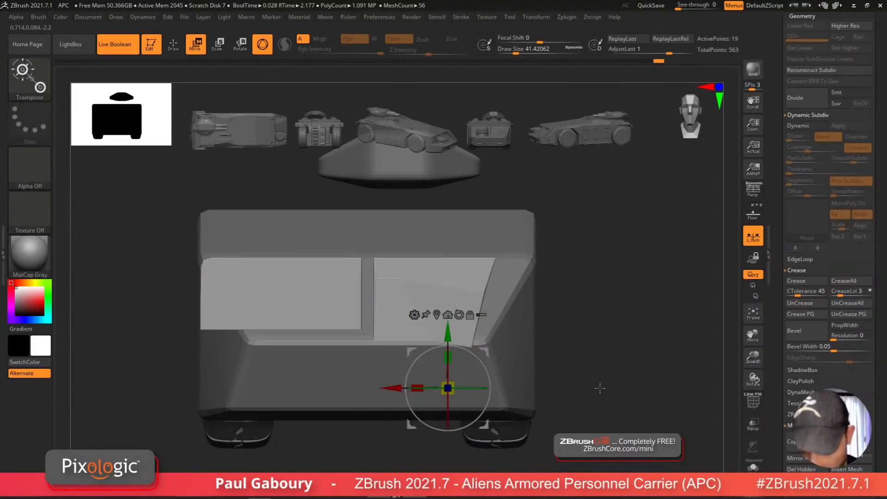
drag(600, 388, 533, 404)
key(q)
mouse_move(533, 404)
right_down()
mouse_move(490, 403)
mouse_move(531, 404)
mouse_move(490, 385)
mouse_move(541, 394)
mouse_move(542, 416)
mouse_move(533, 372)
mouse_move(526, 399)
right_up()
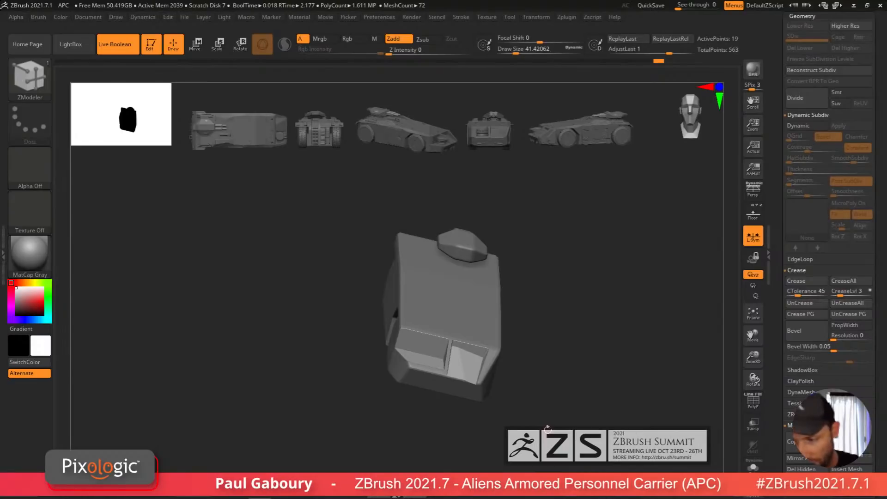
Step: Switch to the Low Poly Gun tool and select the Front Cut Right1 subtool
scroll(875, 335, up, 5)
click(851, 125)
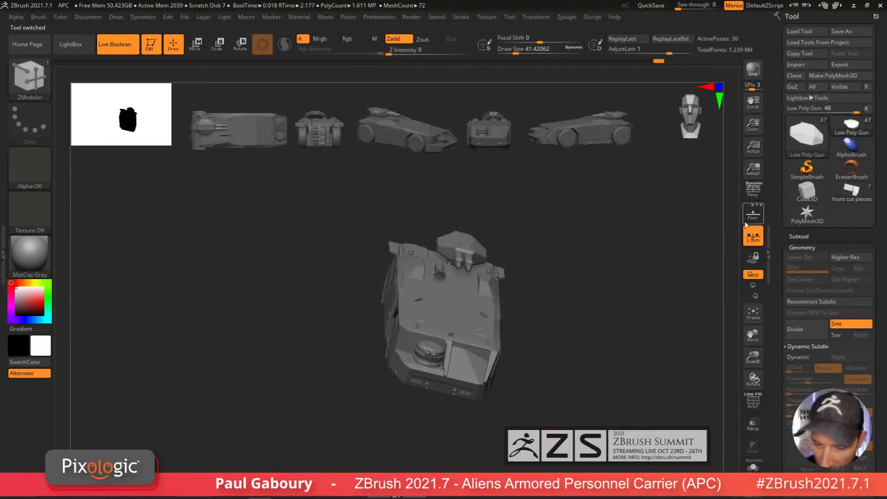
alt+right_drag(581, 391, 548, 359)
alt+click(429, 340)
ctrl+right_drag(491, 370, 497, 386)
key(shift+f)
shift+right_drag(533, 418, 532, 404)
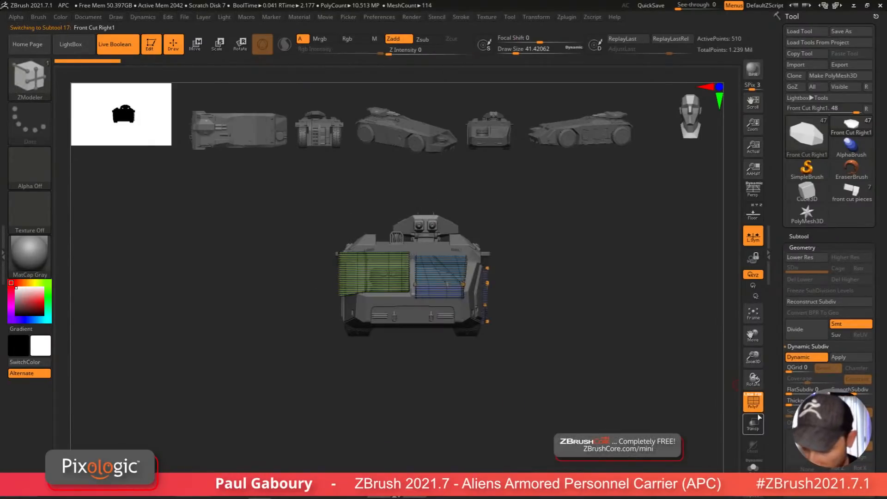
Step: Examine the Front Cut Right1 pieces' shape and wireframe from several angles
click(753, 466)
mouse_move(531, 359)
ctrl+right_down()
mouse_move(455, 360)
mouse_move(434, 388)
mouse_move(477, 322)
mouse_move(481, 243)
mouse_move(467, 279)
ctrl+right_up()
key(shift+f)
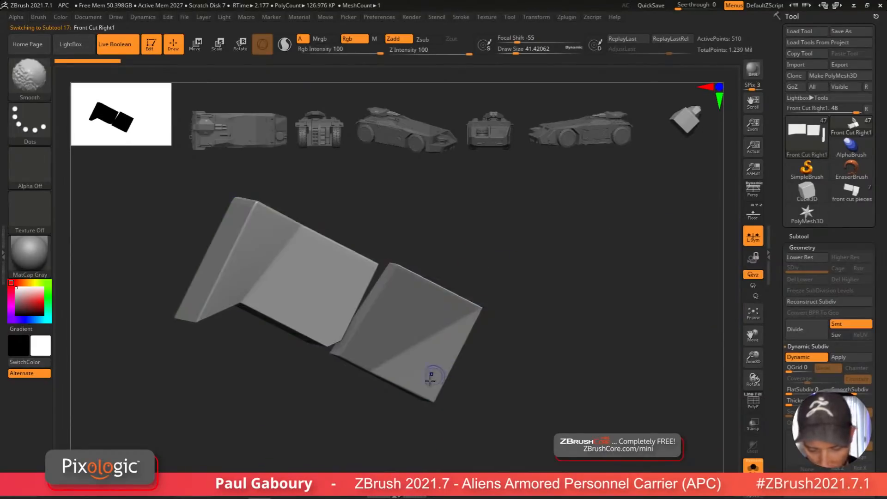
key(shift+f)
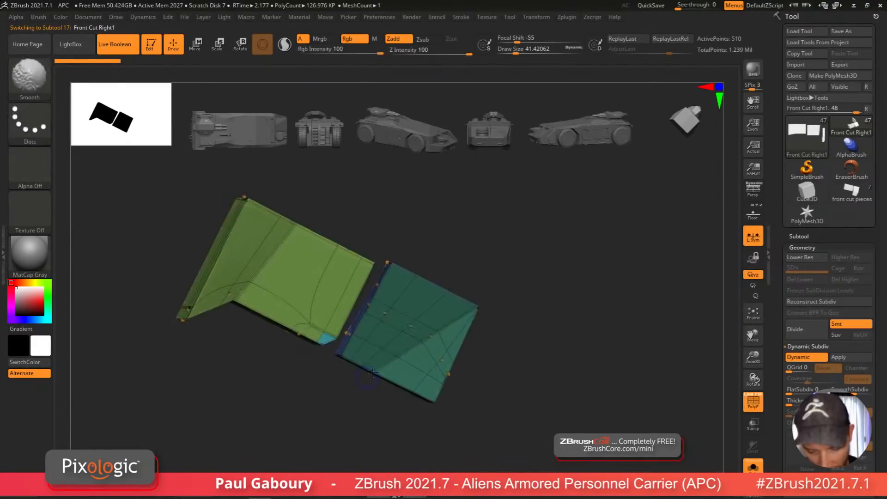
mouse_move(454, 337)
right_down()
mouse_move(428, 426)
mouse_move(380, 400)
right_up()
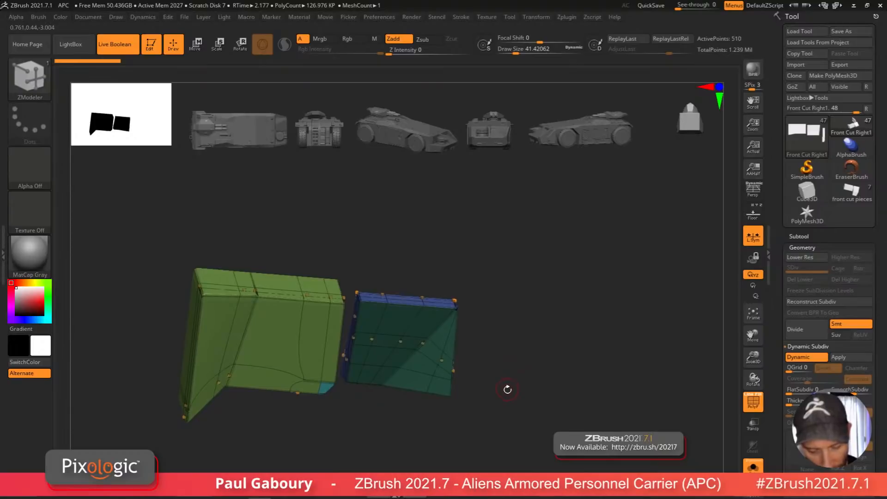
right_drag(507, 390, 499, 422)
key(shift+d)
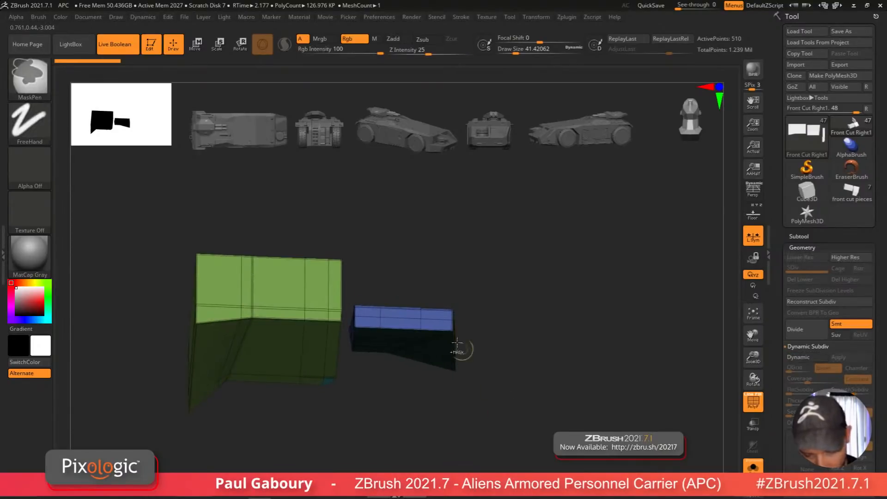
mouse_move(461, 350)
ctrl+right_down()
mouse_move(524, 409)
mouse_move(511, 370)
mouse_move(451, 356)
mouse_move(468, 331)
ctrl+right_up()
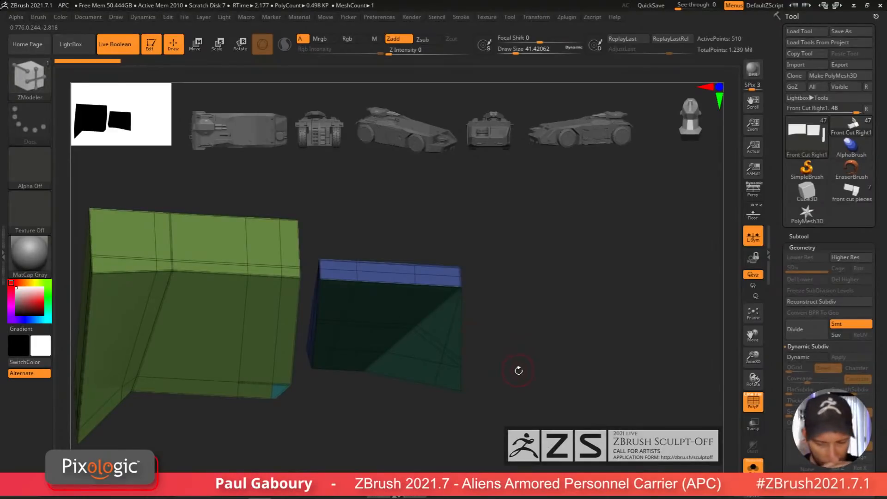
Step: Switch back to the front cut pieces tool and undo the last four edits to the cut pieces
click(852, 197)
right_drag(556, 307, 502, 380)
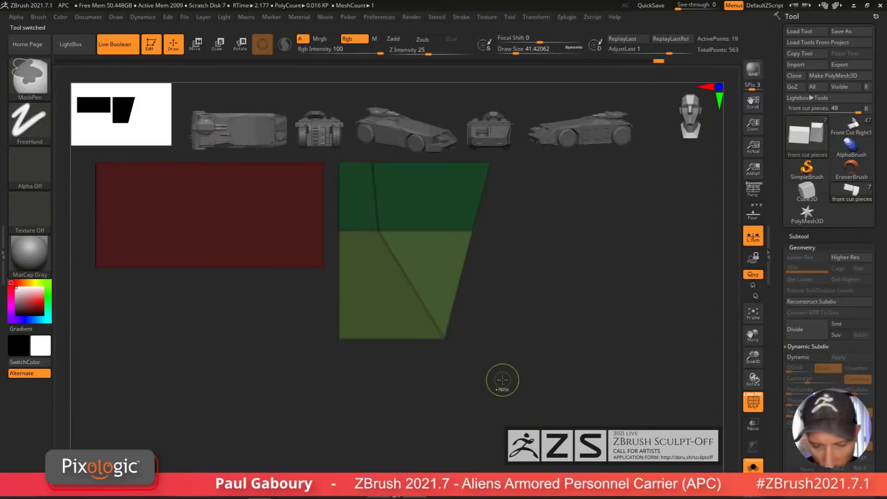
key(d)
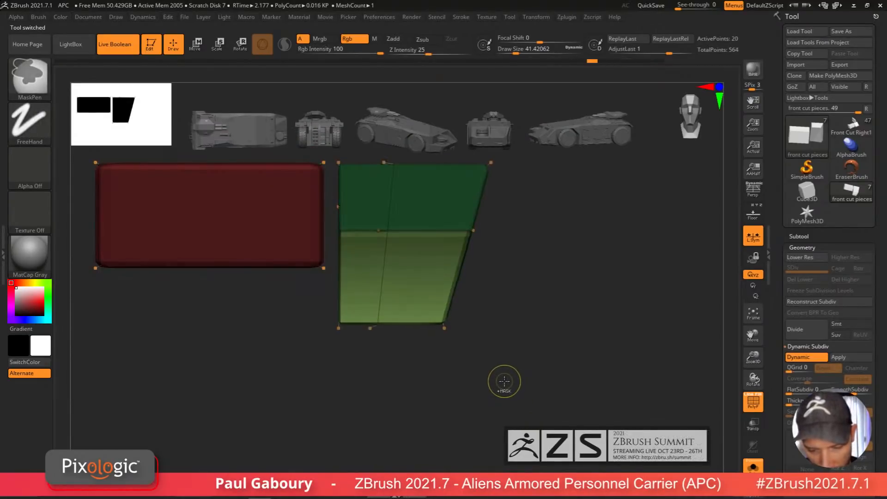
key(shift+d)
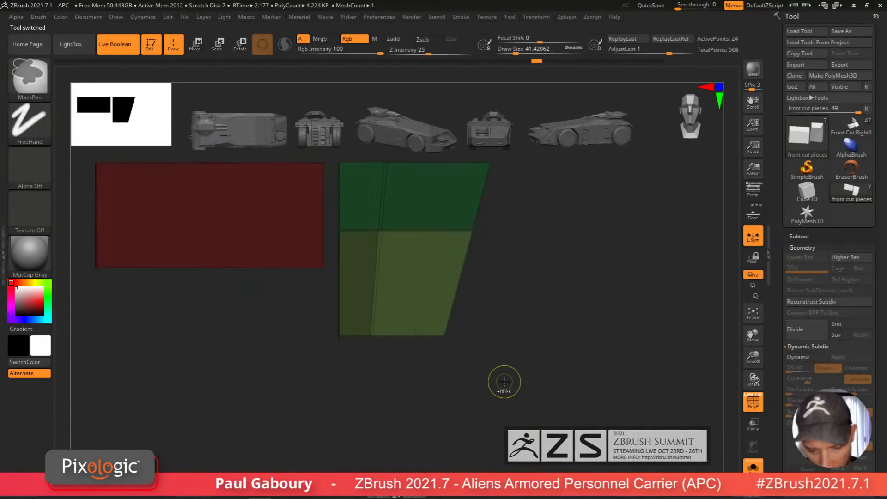
key(ctrl+z)
key(ctrl+z)
key(ctrl+z)
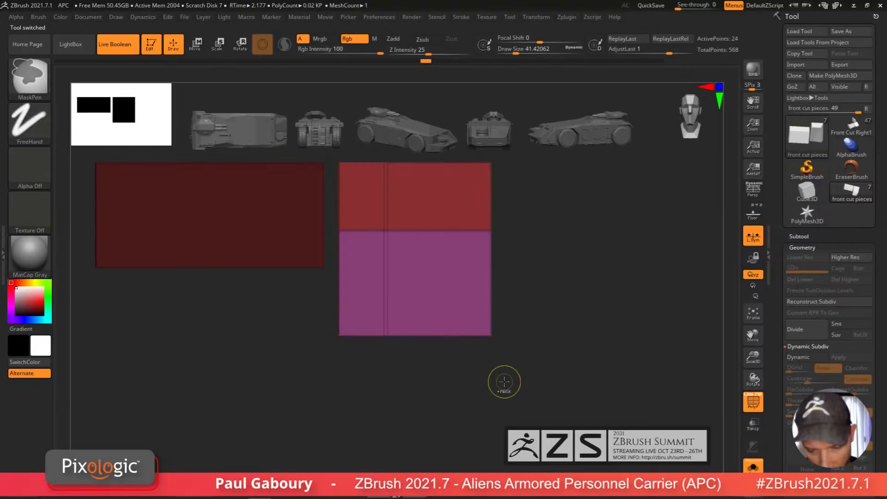
key(ctrl+z)
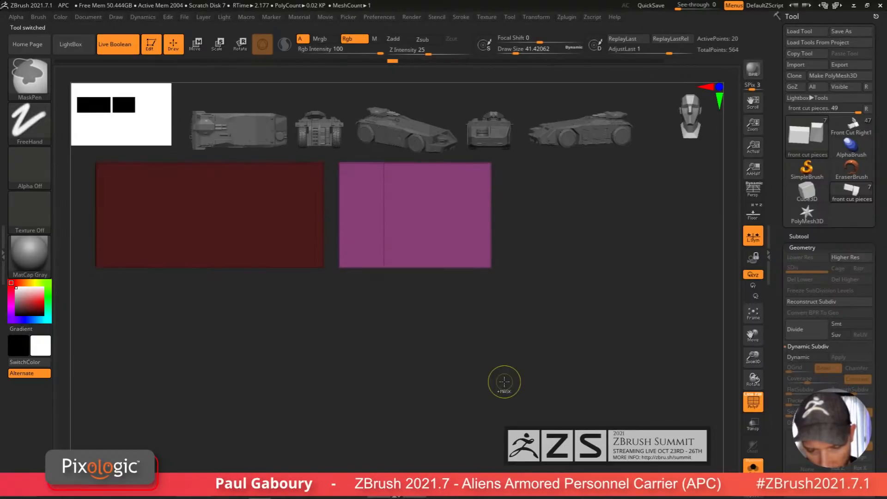
Step: Raise the narrow cut piece with the Move gizmo to line it up with the upper recess
mouse_move(594, 363)
alt+mouse_down()
mouse_move(590, 421)
mouse_move(636, 403)
mouse_move(624, 355)
mouse_move(453, 337)
mouse_move(323, 297)
alt+mouse_up()
click(591, 442)
key(w)
drag(417, 263, 417, 175)
drag(574, 347, 545, 337)
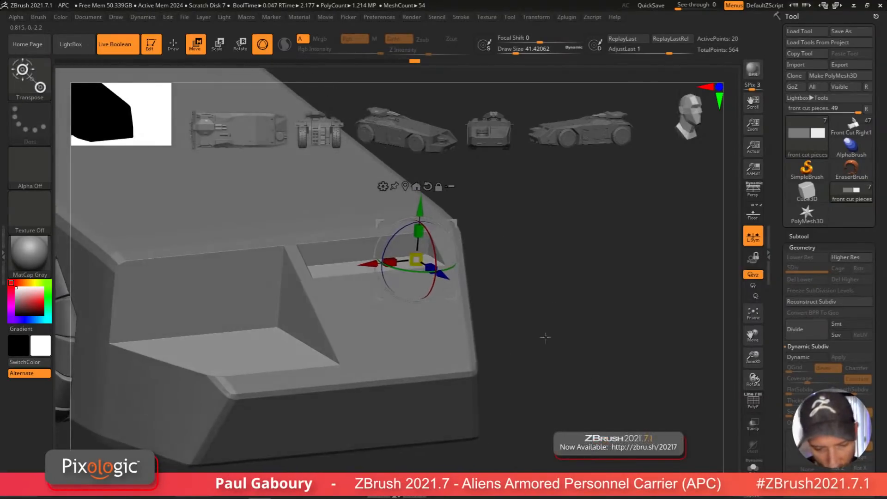
shift+drag(507, 302, 451, 238)
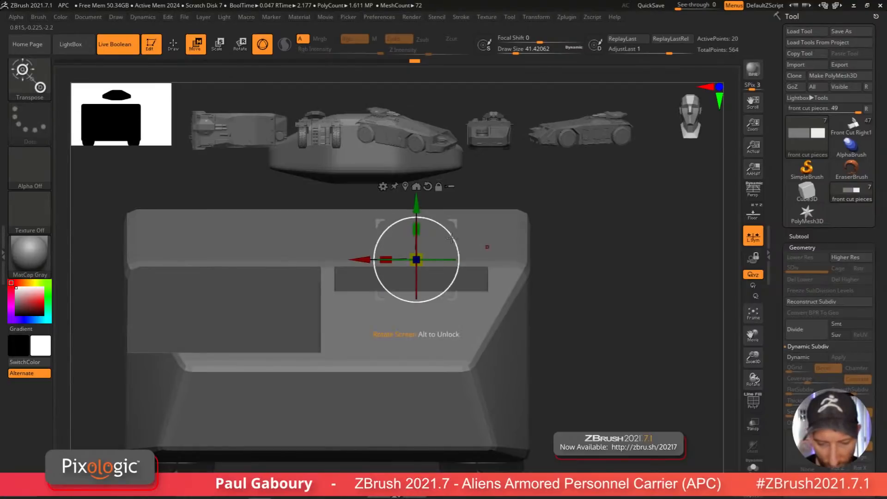
drag(416, 205, 416, 181)
Step: Turn on the floor grid and slide the narrow cut piece along X toward the larger cut piece
ctrl+drag(549, 294, 592, 368)
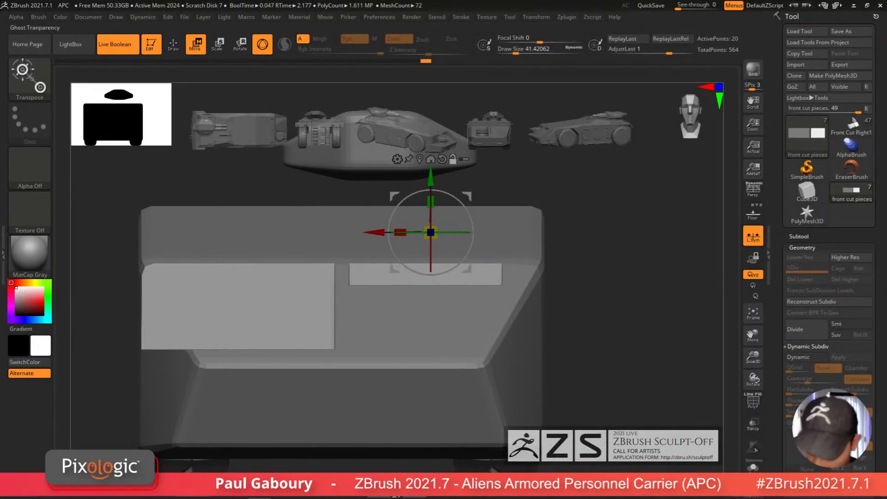
drag(564, 325, 555, 390)
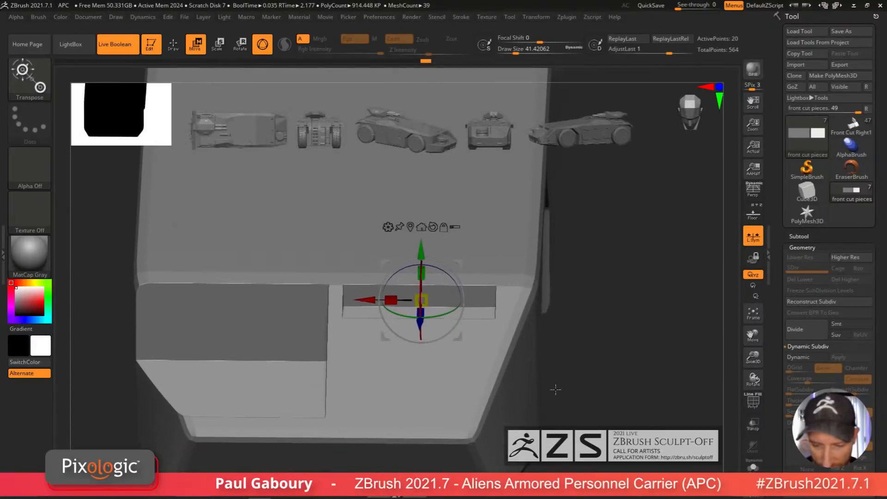
ctrl+drag(610, 397, 485, 235)
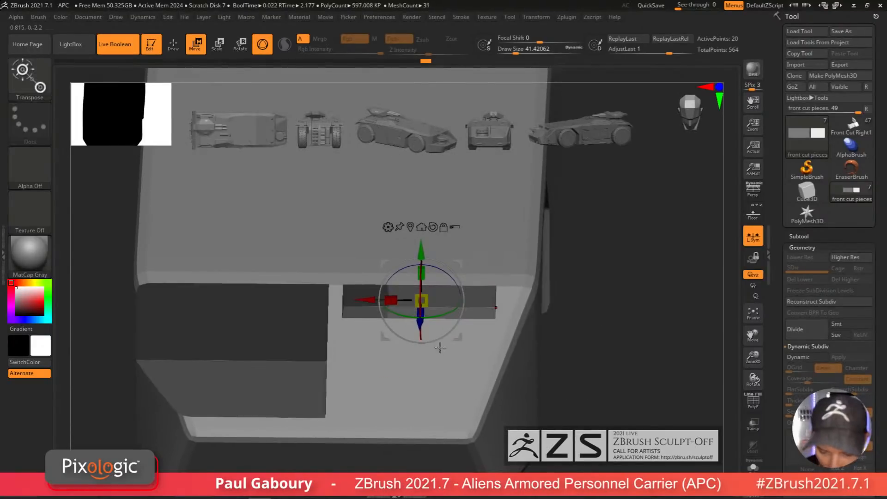
click(752, 215)
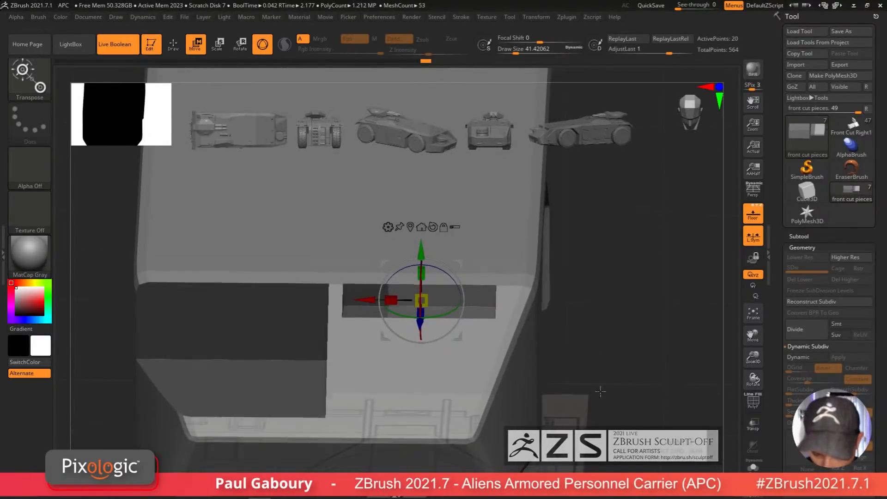
shift+drag(600, 390, 601, 418)
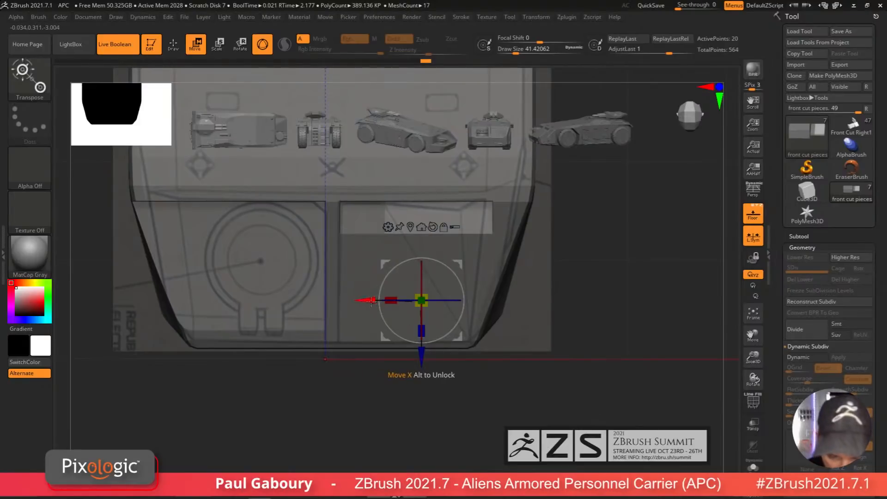
drag(372, 301, 260, 332)
drag(462, 434, 476, 388)
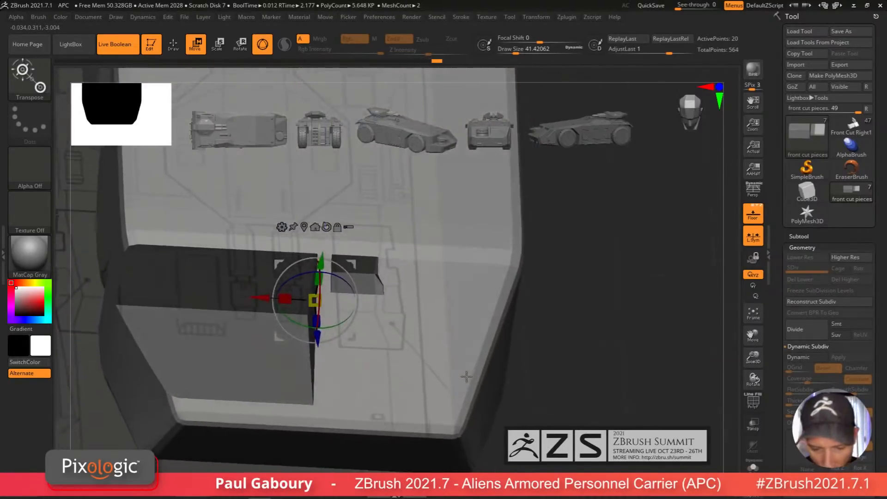
ctrl+drag(512, 359, 517, 420)
ctrl+drag(518, 421, 530, 359)
key(shift+f)
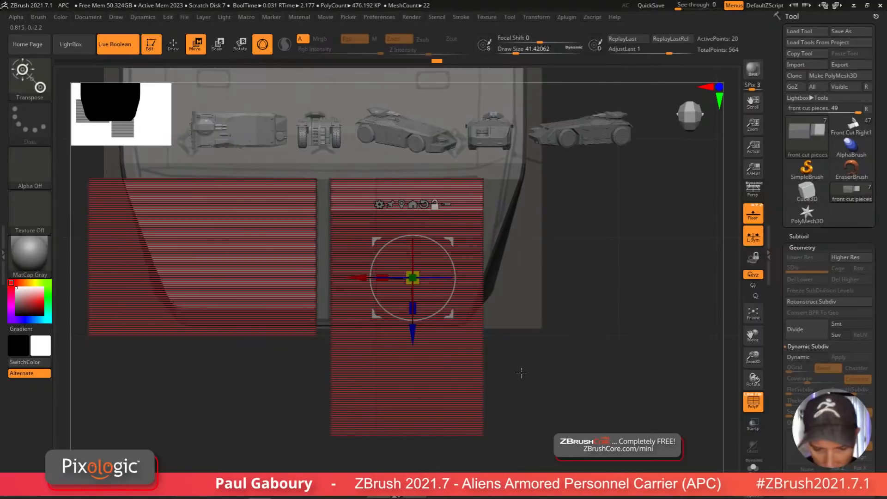
key(q)
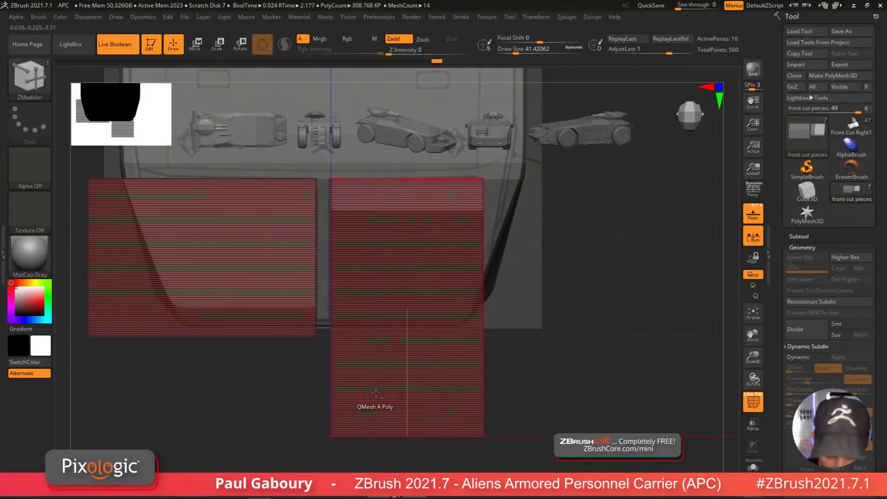
key(w)
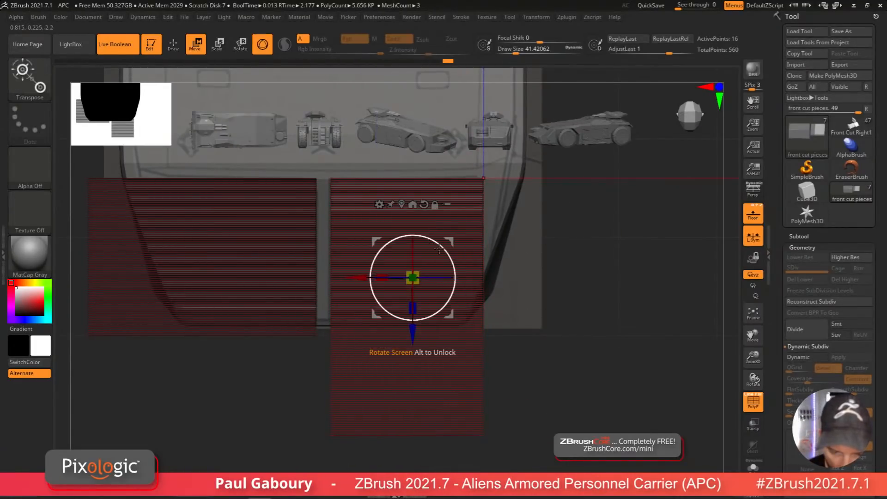
drag(360, 278, 248, 328)
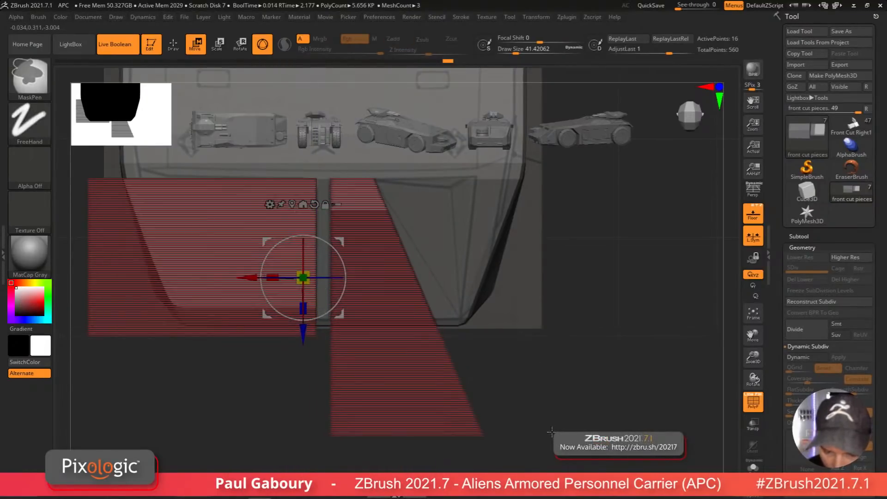
drag(272, 277, 288, 284)
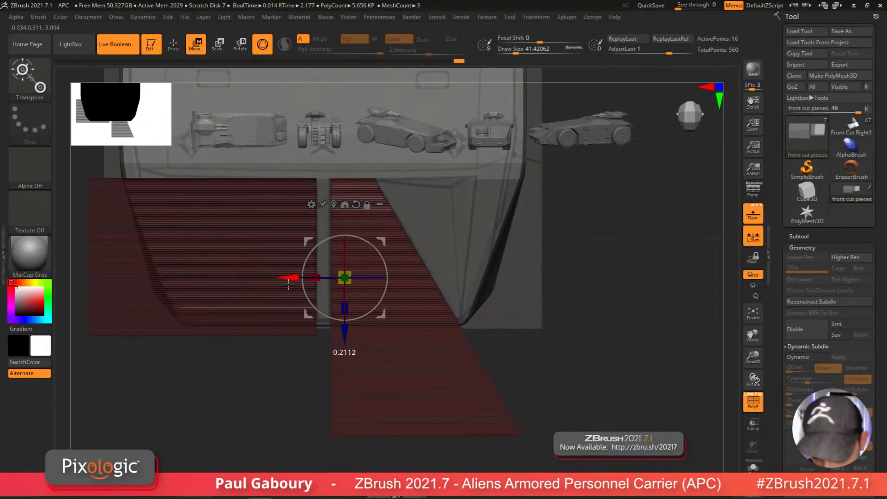
mouse_move(575, 370)
mouse_down()
mouse_move(578, 353)
mouse_move(572, 368)
mouse_up()
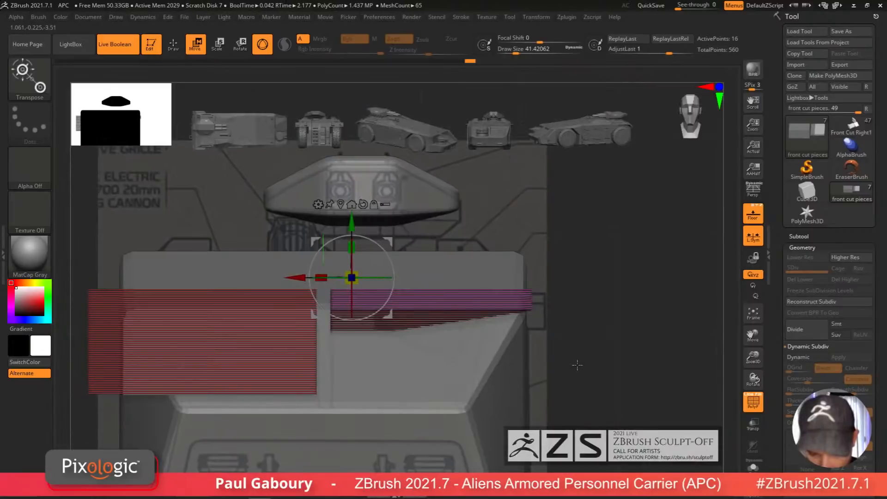
key(ctrl+z)
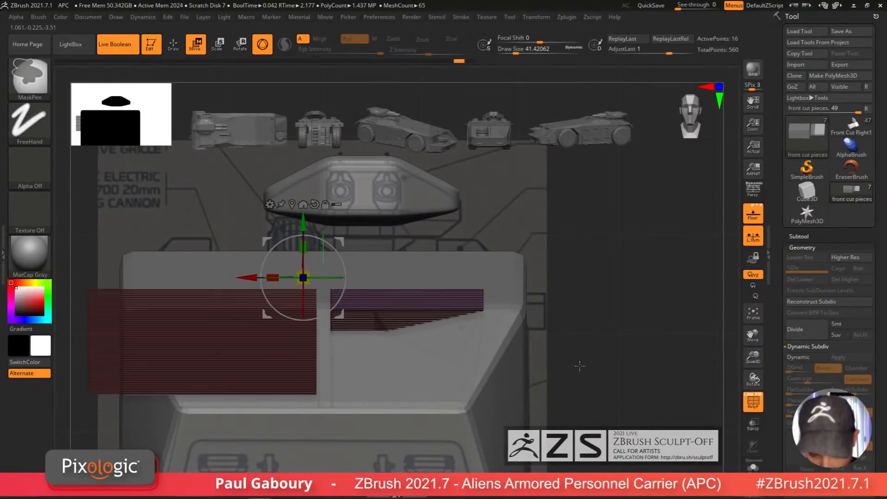
key(ctrl+z)
mouse_move(581, 363)
mouse_down()
mouse_move(594, 378)
mouse_move(609, 368)
mouse_move(563, 374)
mouse_move(543, 341)
mouse_move(562, 368)
mouse_move(568, 360)
mouse_up()
key(ctrl+z)
key(ctrl+z)
Step: Taper the lower end of the narrow cut piece with the Move gizmo to follow the recess's angled edge
key(q)
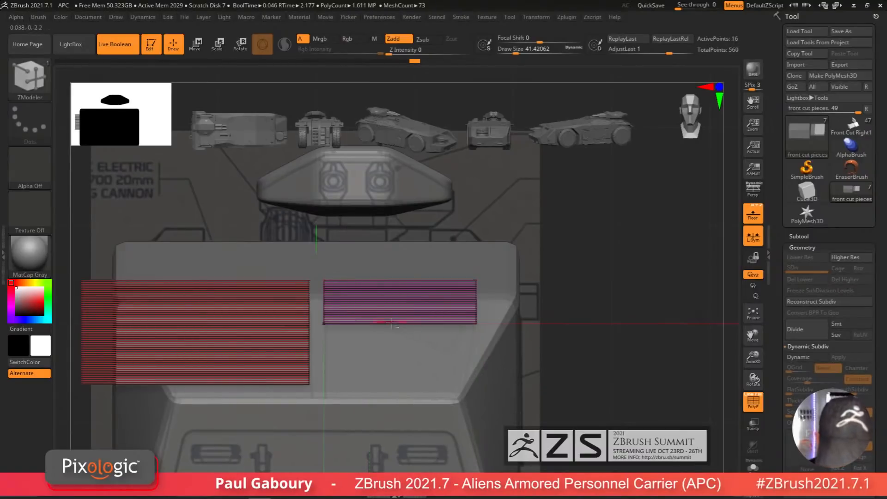
key(ctrl)
ctrl+drag(583, 365, 450, 242)
key(w)
drag(354, 291, 244, 358)
drag(441, 331, 470, 334)
mouse_move(472, 473)
ctrl+mouse_down()
mouse_move(393, 439)
mouse_move(324, 370)
ctrl+mouse_up()
drag(254, 294, 409, 292)
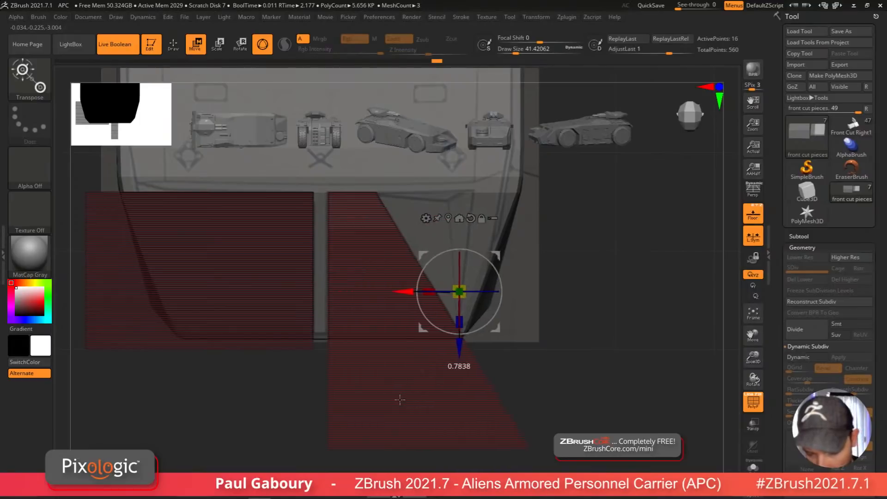
Step: Inspect the cut pieces against the body's front recesses from several angles with polyframe toggled
key(ctrl+shift+a)
drag(452, 364, 520, 407)
key(shift+f)
alt+drag(546, 375, 530, 402)
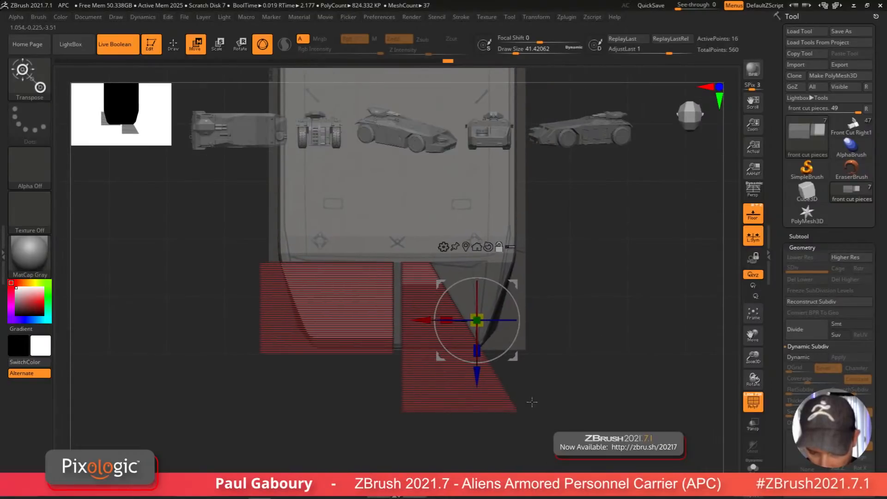
ctrl+drag(567, 453, 393, 399)
ctrl+click(393, 399)
drag(548, 387, 607, 365)
key(shift+f)
drag(486, 270, 484, 342)
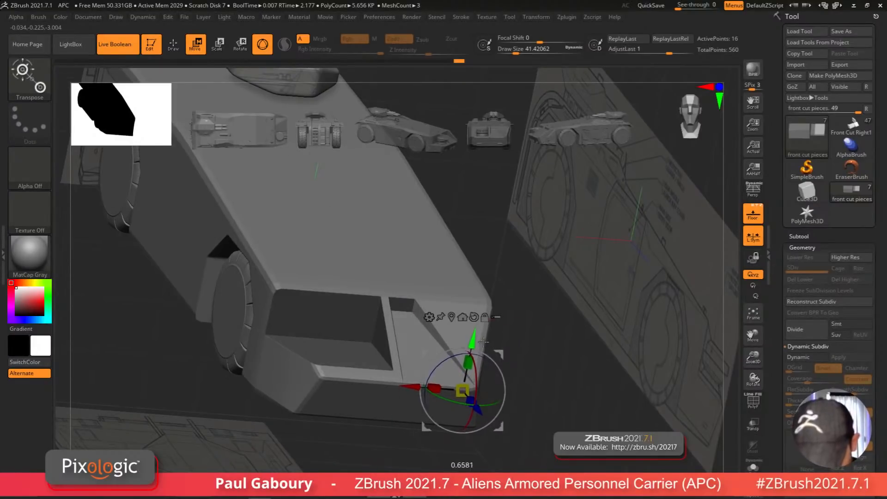
drag(548, 392, 532, 390)
ctrl+drag(525, 379, 539, 412)
mouse_move(547, 409)
mouse_down()
mouse_move(520, 402)
mouse_move(520, 391)
mouse_move(536, 392)
mouse_move(527, 390)
mouse_move(500, 444)
mouse_up()
Step: Solo the narrow cut piece and use ZModeler's Transpose action on a single poly to move its slanted face outward along X
key(q)
key(shift+f)
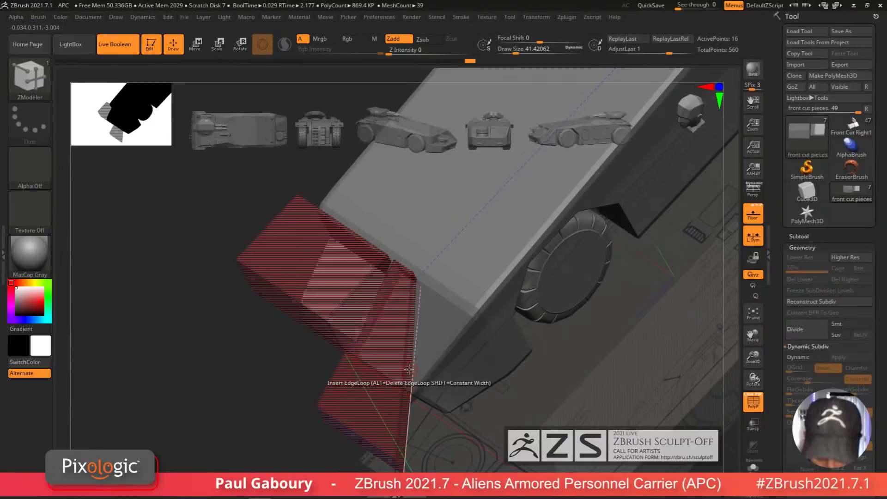
mouse_move(409, 372)
alt+right_down()
mouse_move(396, 317)
mouse_move(397, 255)
mouse_move(397, 263)
alt+right_up()
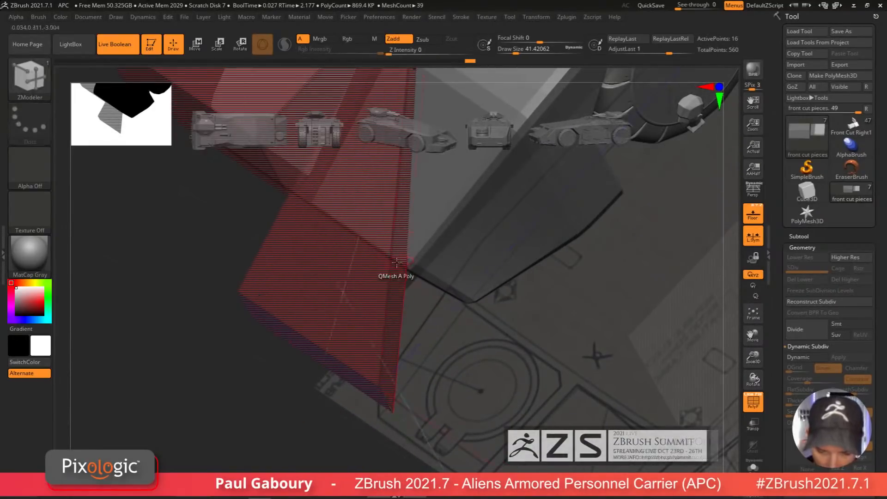
click(754, 468)
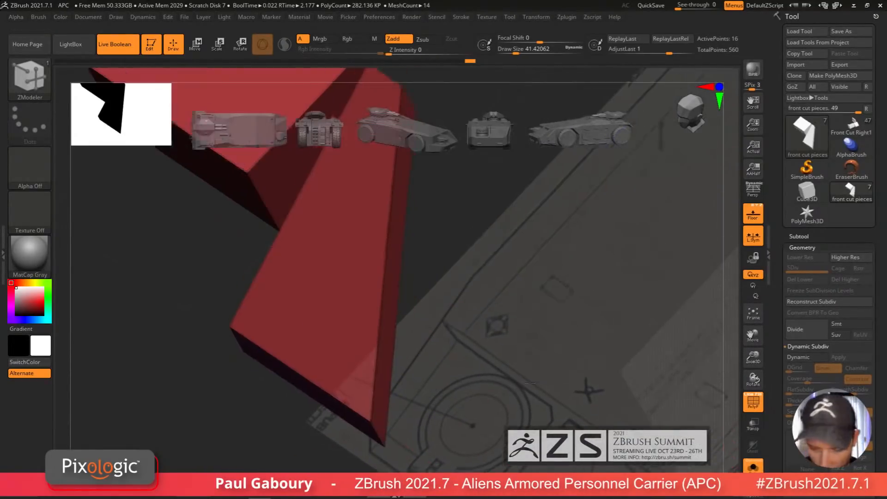
key(space)
click(473, 178)
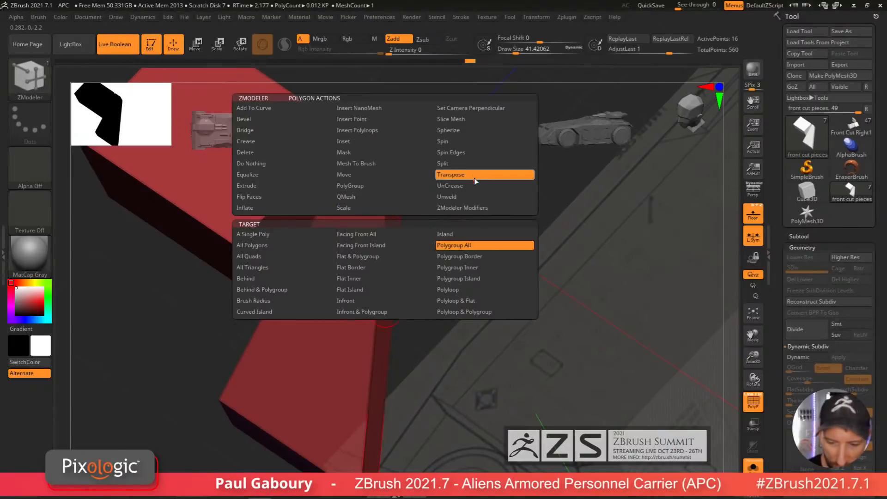
click(253, 235)
click(382, 341)
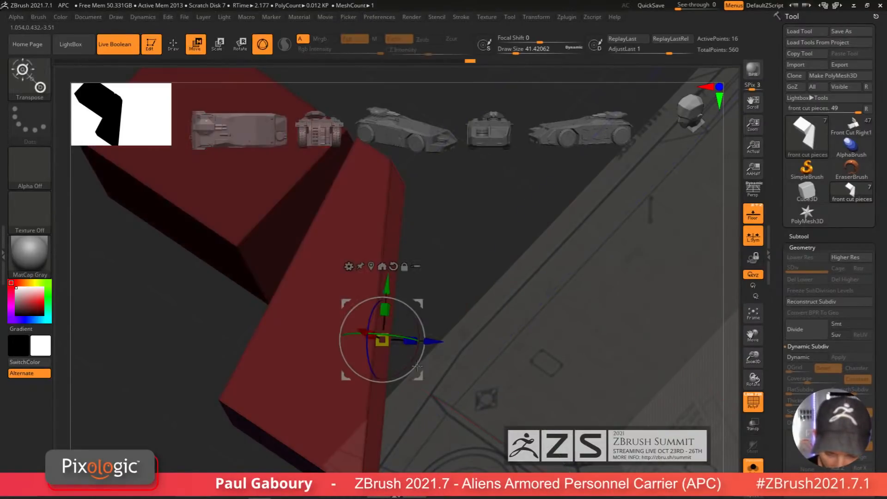
drag(440, 385, 450, 360)
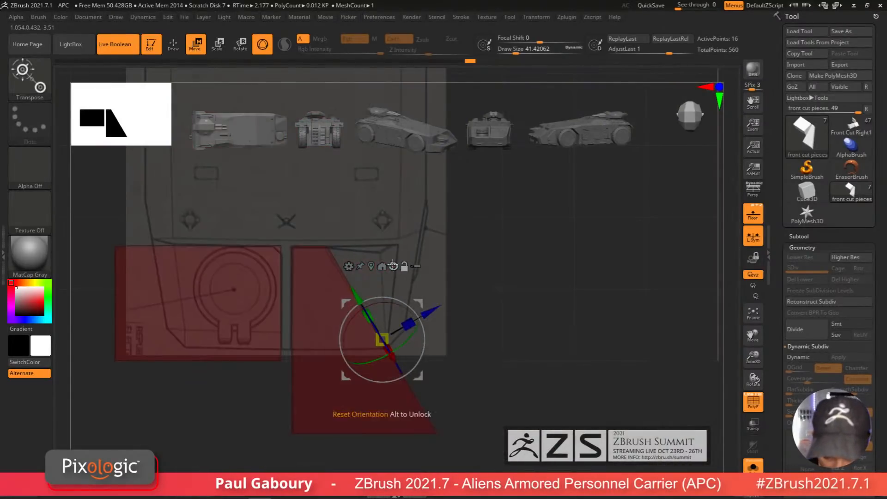
click(393, 266)
drag(329, 339, 335, 339)
mouse_move(469, 257)
ctrl+mouse_down()
mouse_move(360, 227)
mouse_move(331, 208)
ctrl+mouse_up()
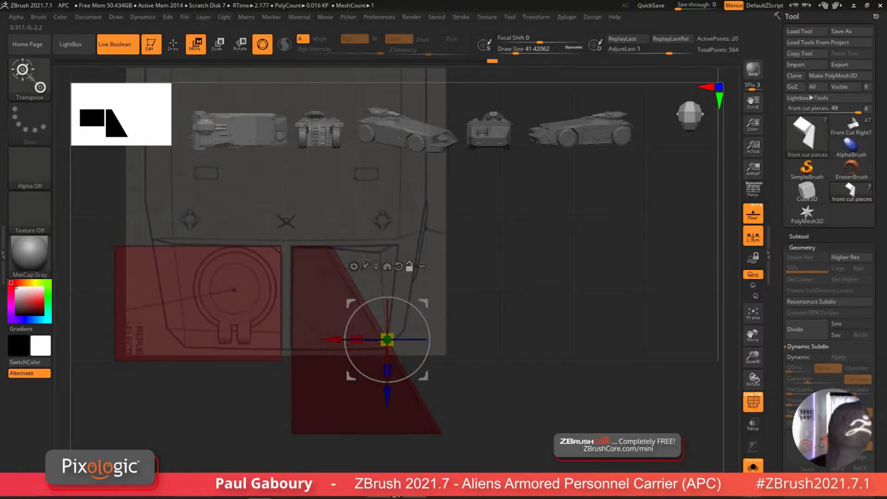
drag(332, 340, 397, 345)
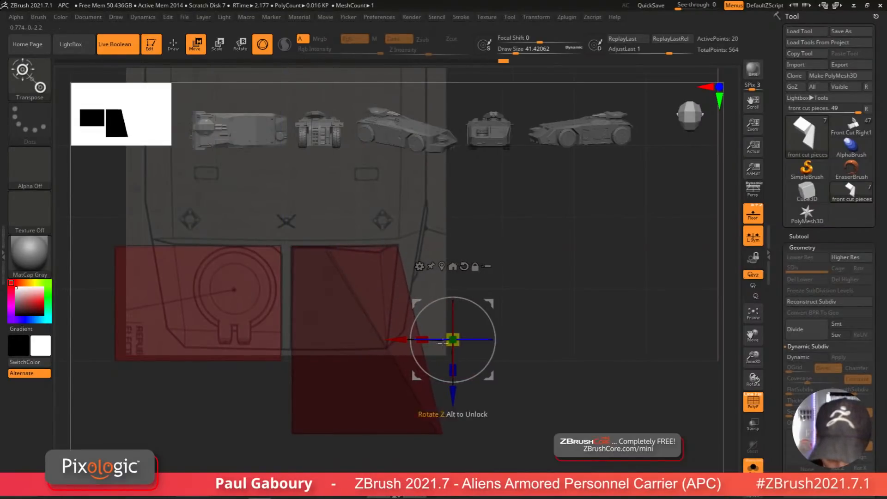
Step: Examine the reshaped narrow cut piece against the body from side and front angles
alt+right_drag(498, 425, 487, 346)
ctrl+drag(524, 410, 530, 430)
key(shift+f)
right_drag(523, 445, 528, 391)
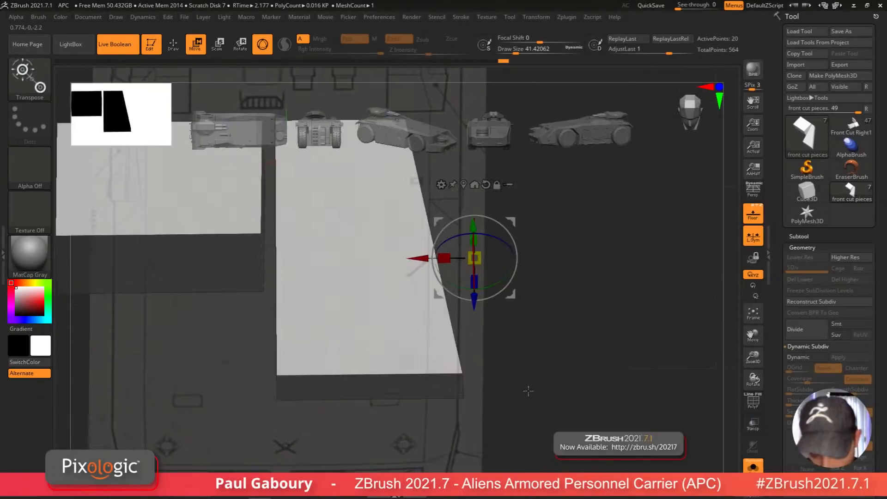
key(shift+f)
key(shift+f)
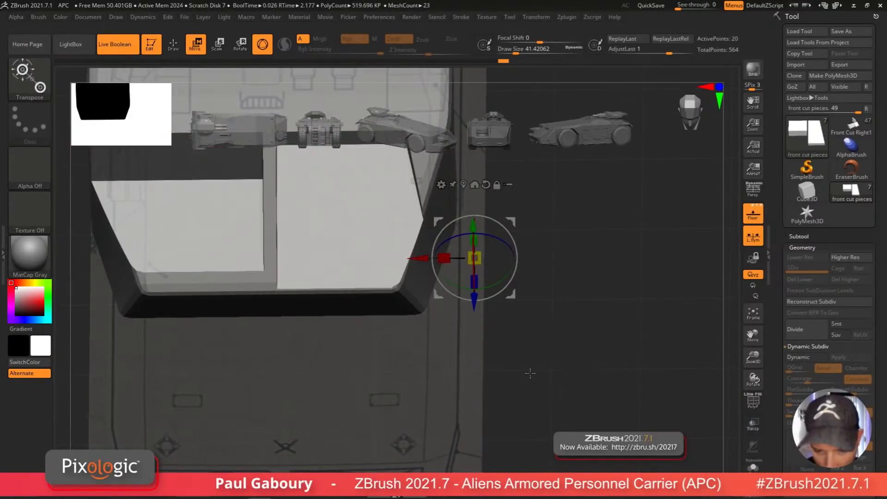
key(shift+f)
key(shift+f)
key(shift+f)
right_drag(533, 370, 505, 383)
ctrl+drag(510, 361, 477, 323)
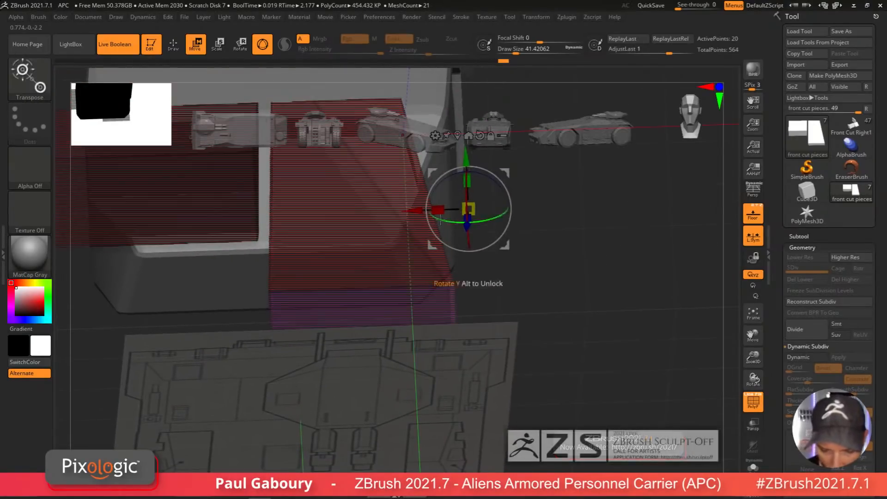
drag(412, 211, 345, 289)
ctrl+drag(449, 362, 426, 318)
right_drag(455, 340, 552, 345)
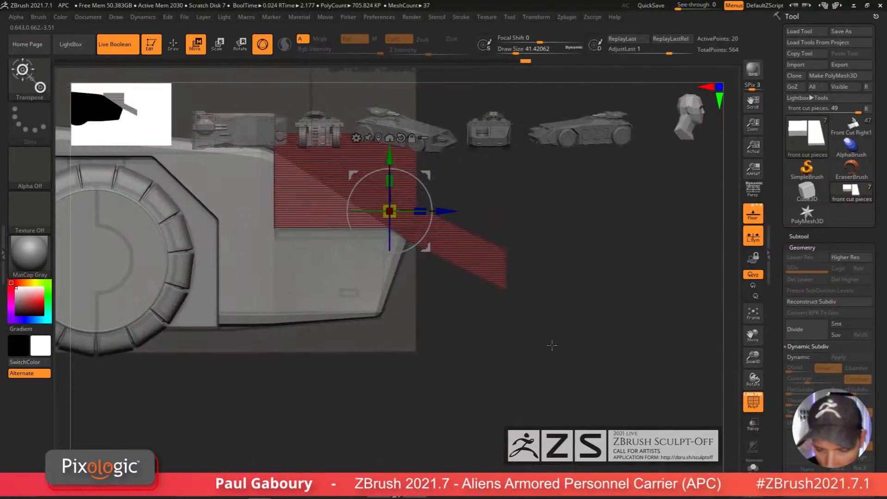
ctrl+drag(563, 350, 470, 180)
alt+right_drag(527, 247, 523, 355)
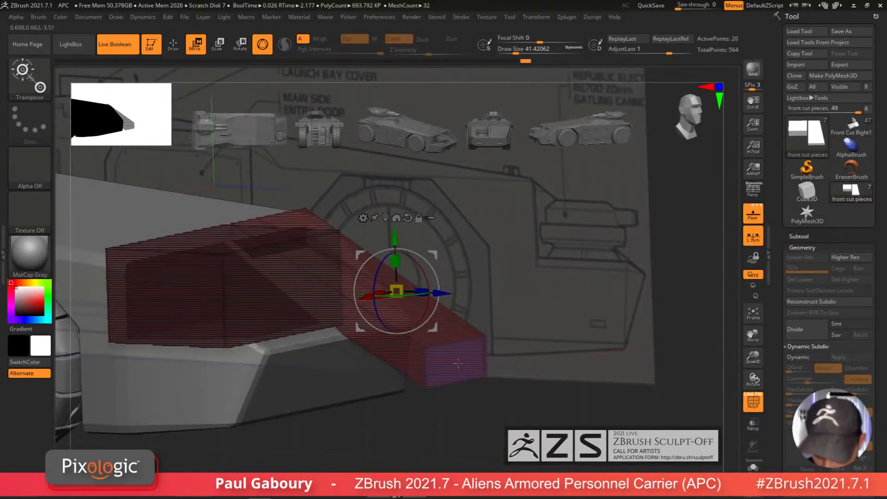
Step: Solo the cut pieces and adjust the narrow piece's angle with the gizmo in side view
click(751, 467)
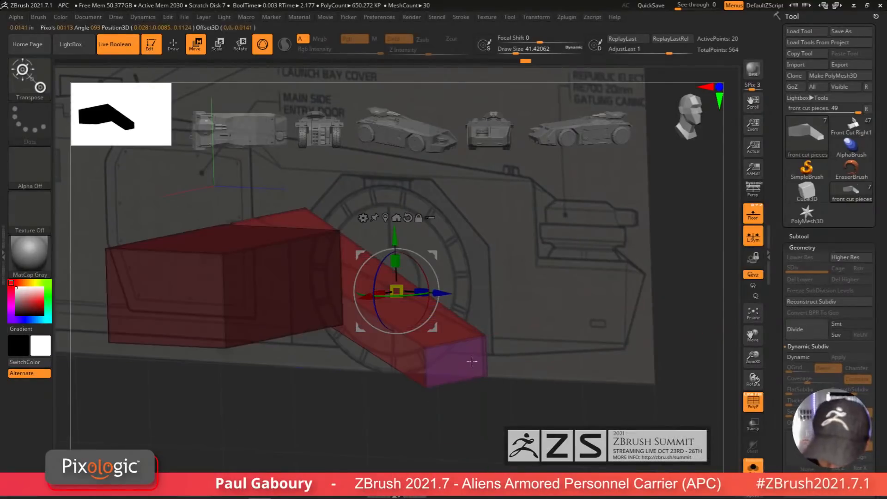
shift+right_drag(471, 361, 486, 332)
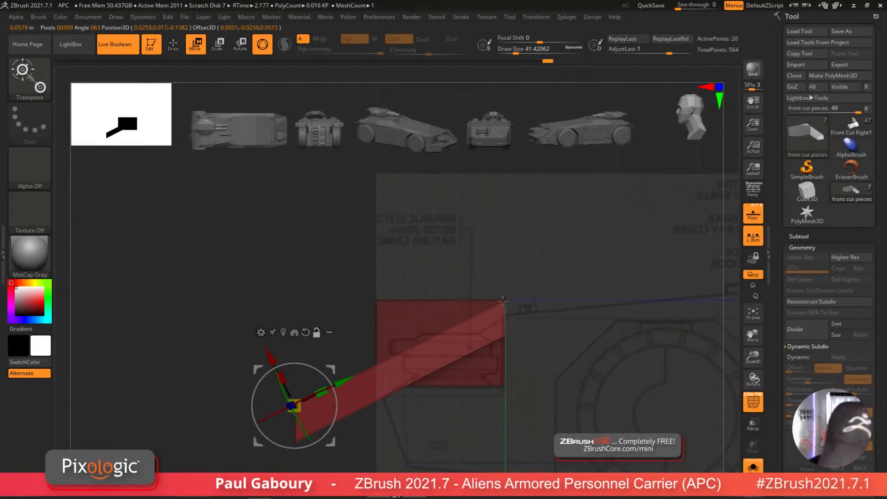
drag(350, 391, 434, 352)
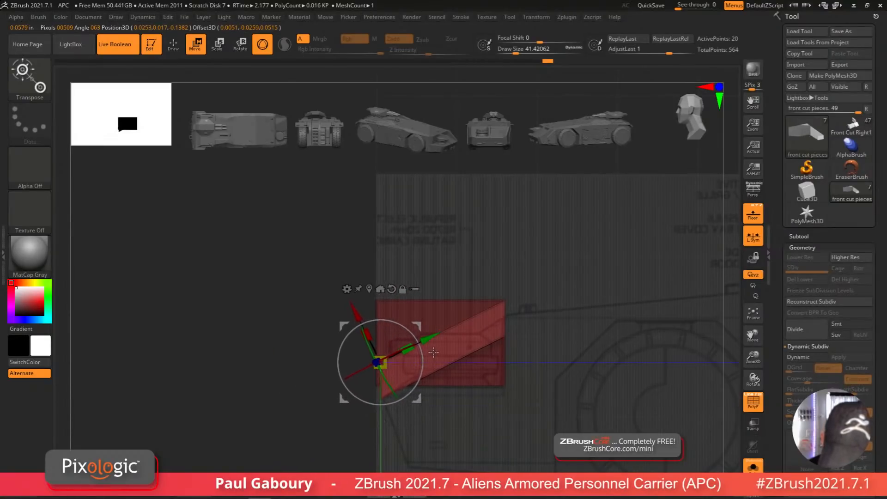
right_drag(439, 416, 494, 437)
key(shift+f)
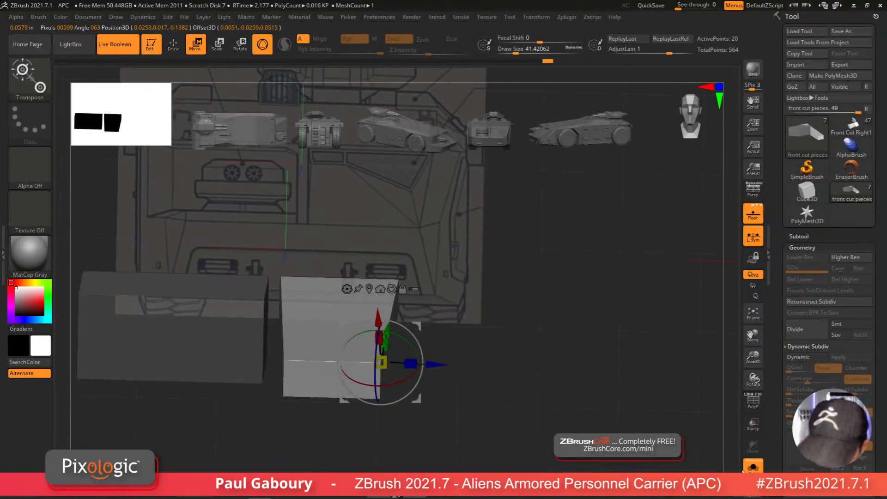
Step: Turn on Dynamic Subdivision for the cut pieces and check them soloed from several angles
click(748, 469)
key(d)
mouse_move(509, 408)
mouse_down()
mouse_move(509, 427)
mouse_move(491, 412)
mouse_move(515, 399)
mouse_move(508, 412)
mouse_up()
key(shift+f)
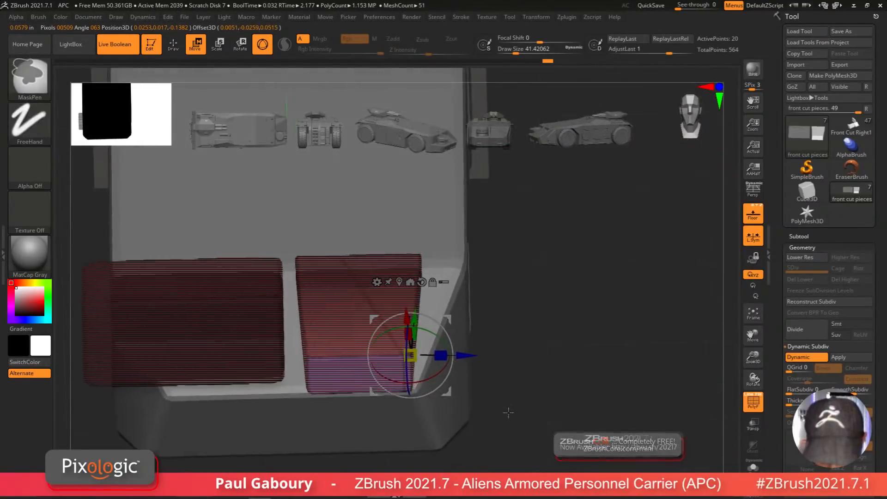
mouse_move(508, 412)
ctrl+right_down()
mouse_move(535, 381)
mouse_move(532, 421)
mouse_move(541, 392)
ctrl+right_up()
click(753, 467)
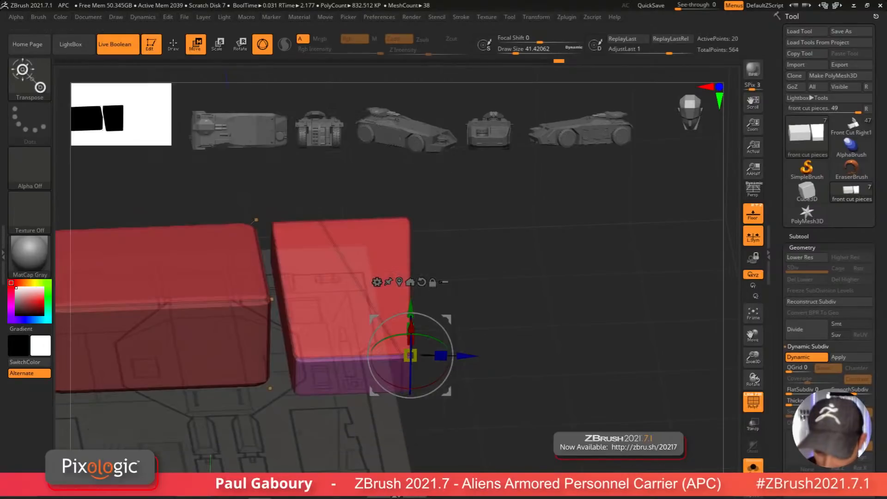
mouse_move(505, 363)
right_down()
mouse_move(486, 357)
mouse_move(515, 335)
right_up()
ctrl+drag(501, 305, 488, 295)
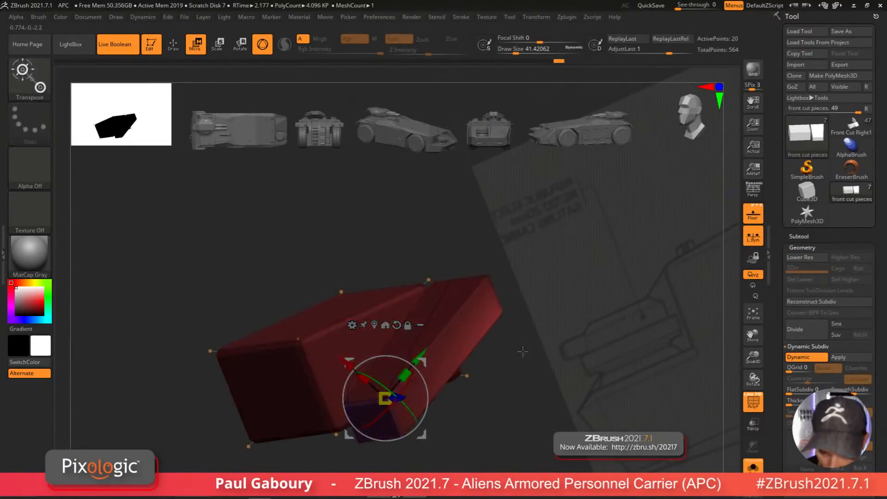
shift+right_drag(504, 310, 521, 337)
click(753, 467)
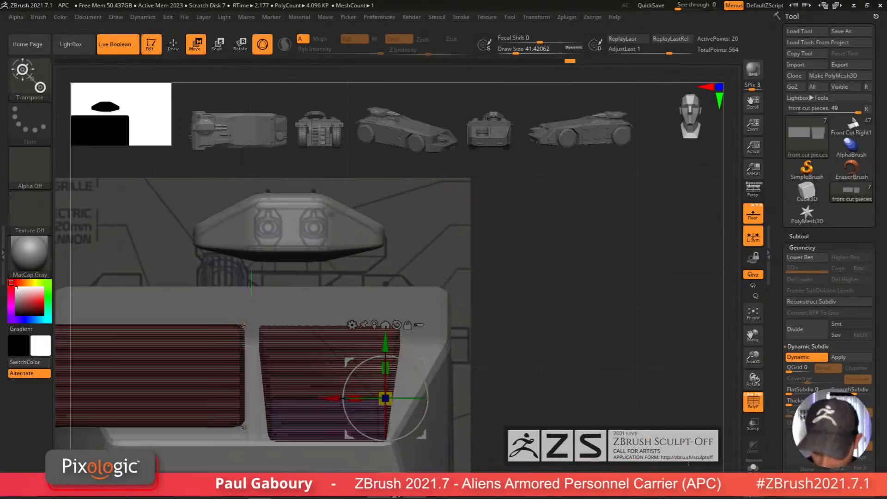
alt+right_drag(513, 416, 571, 397)
key(shift+f)
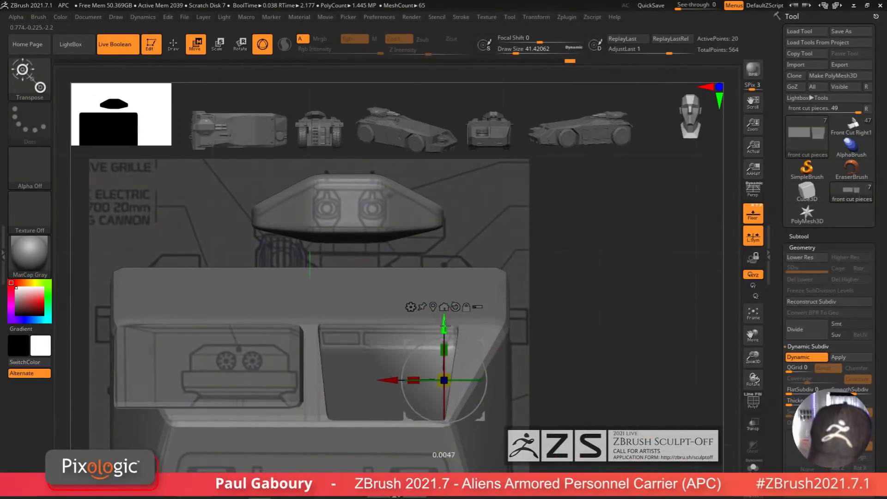
Step: Nudge the narrow cut piece slightly along X with the Move gizmo to refine the right recess
drag(444, 326, 443, 363)
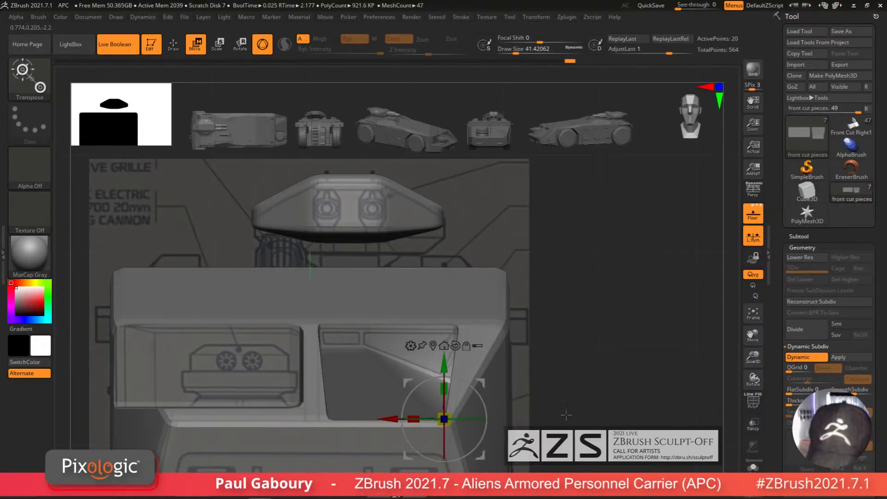
alt+right_drag(566, 415, 551, 383)
mouse_move(551, 383)
right_down()
mouse_move(562, 402)
mouse_move(551, 395)
right_up()
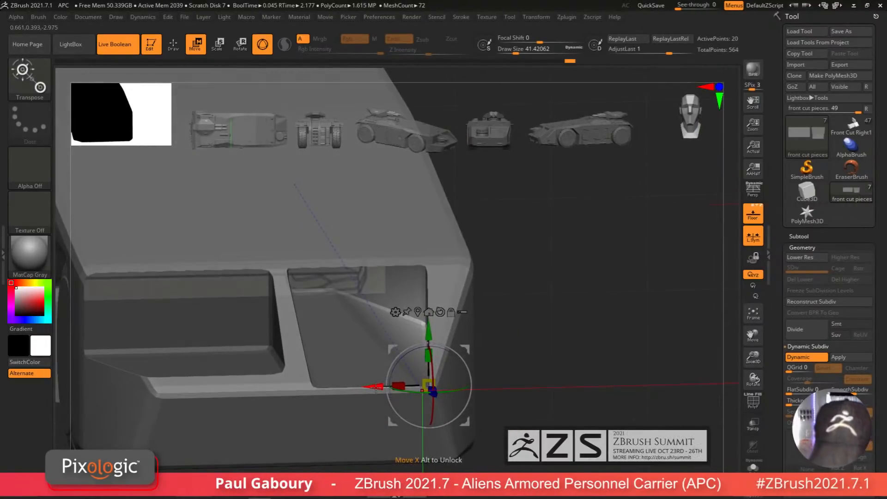
drag(376, 387, 362, 387)
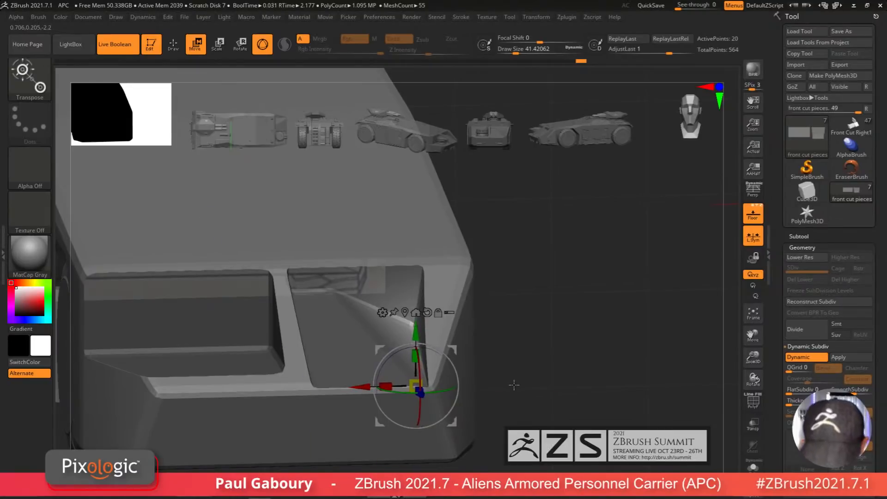
Step: Examine the front cut pieces against the body in front view, toggling polyframe and transparency
ctrl+right_drag(525, 397, 504, 388)
shift+right_drag(503, 389, 500, 382)
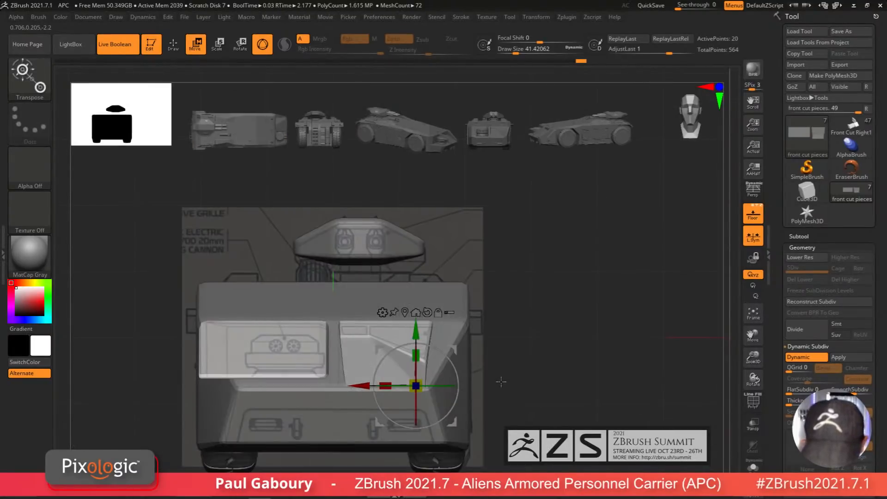
key(shift+f)
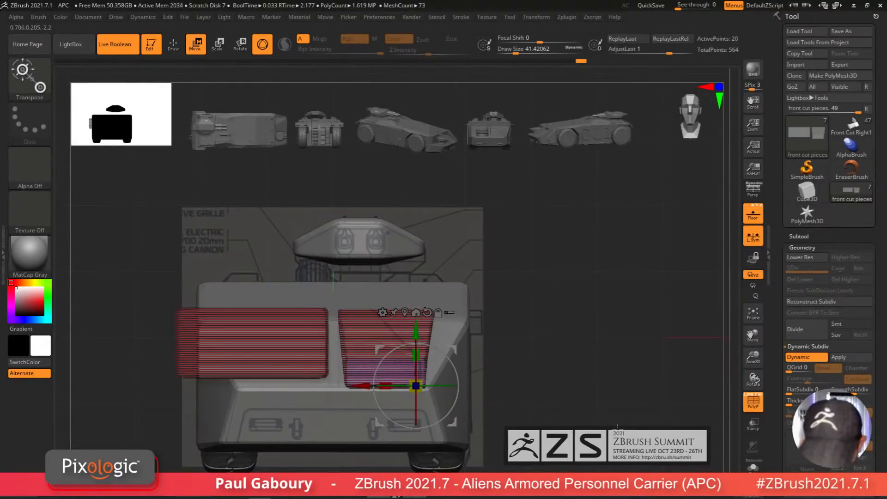
mouse_move(517, 364)
right_down()
mouse_move(504, 391)
mouse_move(483, 377)
mouse_move(521, 374)
right_up()
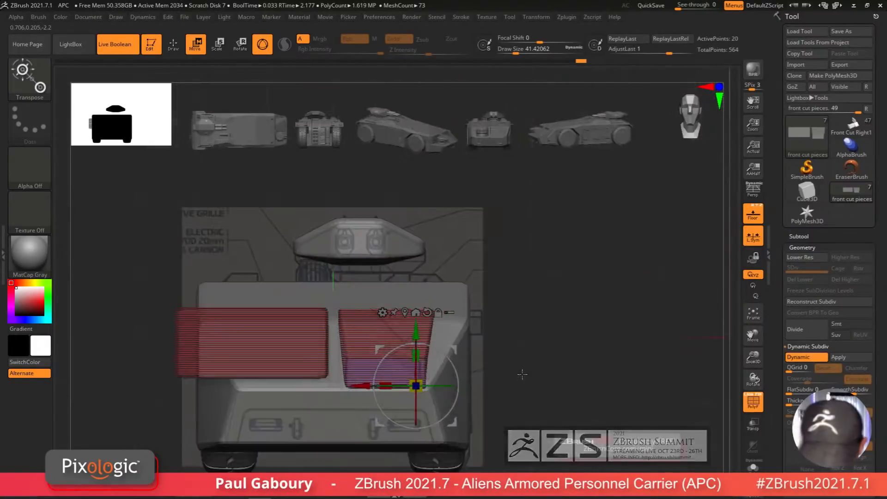
ctrl+drag(530, 317, 463, 331)
ctrl+click(502, 363)
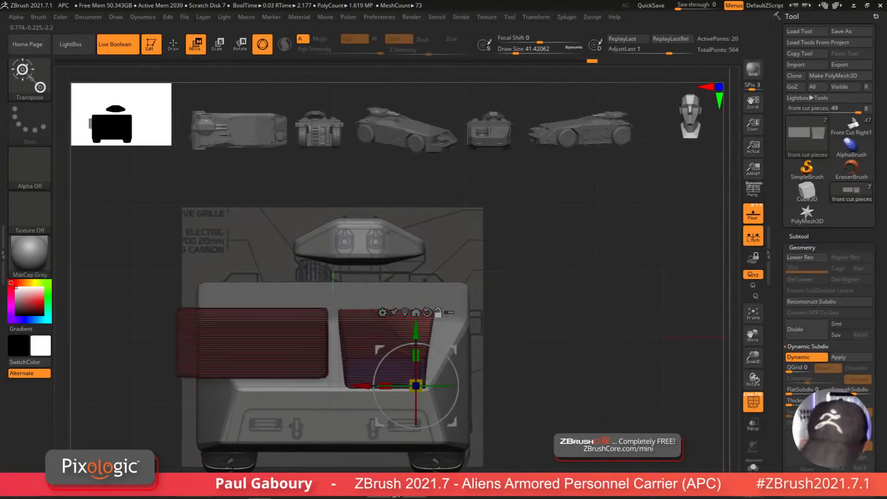
key(shift+f)
right_drag(551, 404, 553, 419)
key(shift+f)
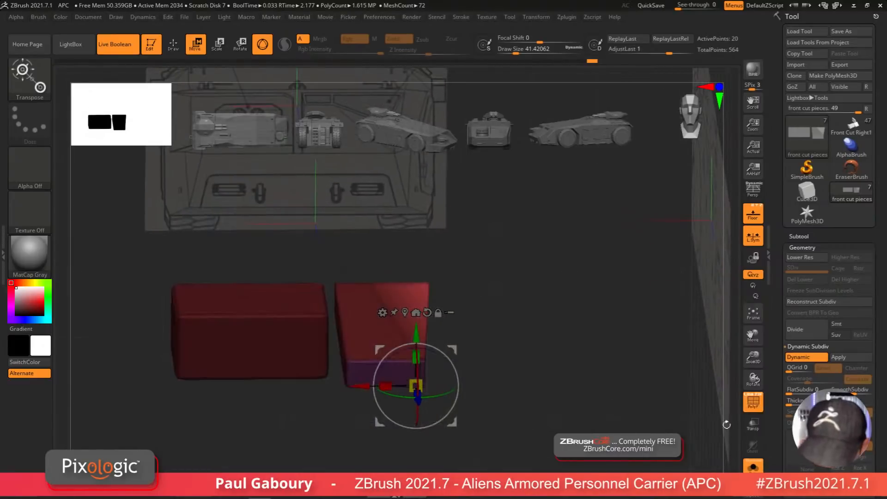
key(shift+f)
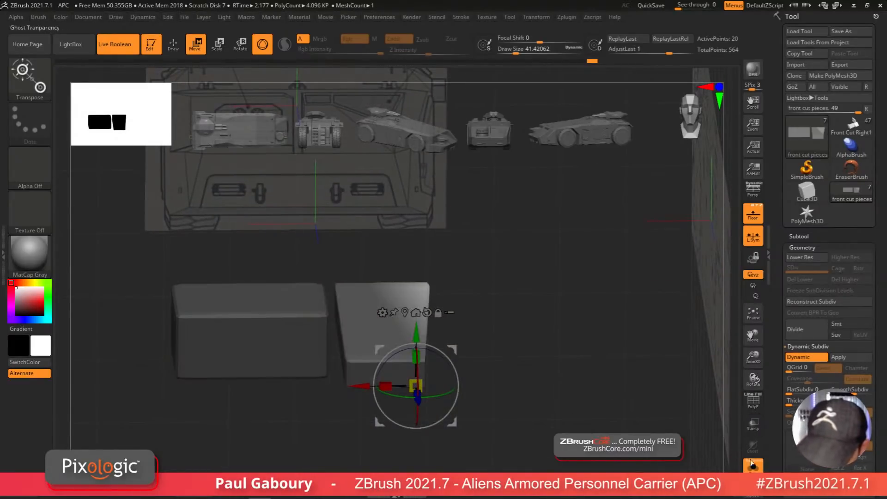
click(752, 464)
Step: Orbit around the vehicle body to inspect the carved recesses, ending in side view
drag(365, 415, 385, 414)
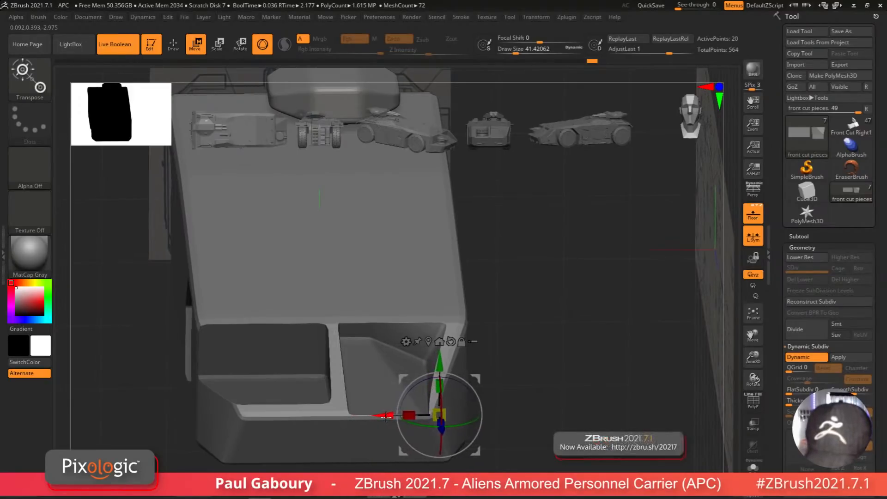
key(ctrl)
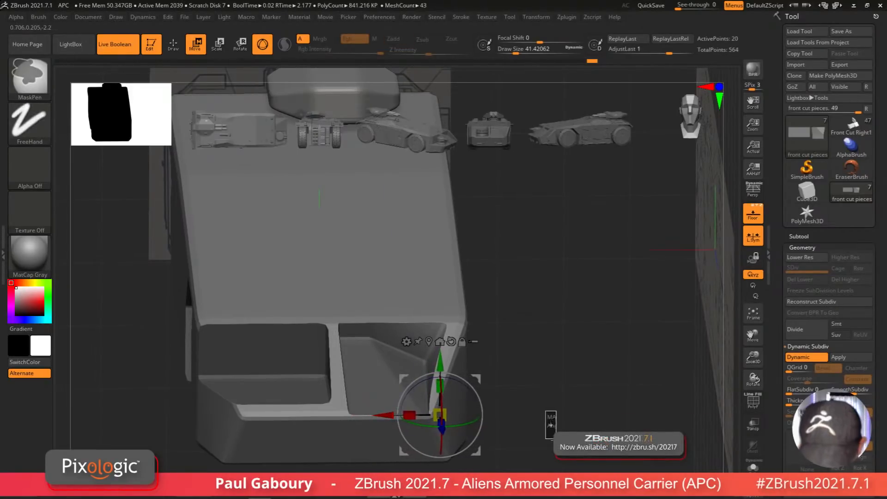
mouse_move(550, 425)
ctrl+mouse_down()
mouse_move(512, 430)
mouse_move(510, 390)
mouse_move(535, 424)
ctrl+mouse_up()
key(shift+f)
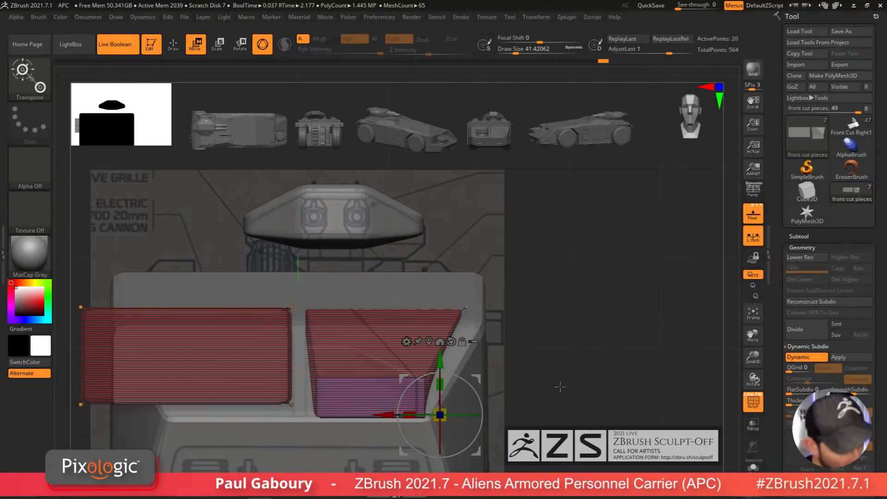
key(shift+f)
key(q)
key(f)
mouse_move(517, 380)
mouse_down()
mouse_move(497, 426)
mouse_move(517, 393)
mouse_move(502, 407)
mouse_move(523, 415)
mouse_move(508, 420)
mouse_up()
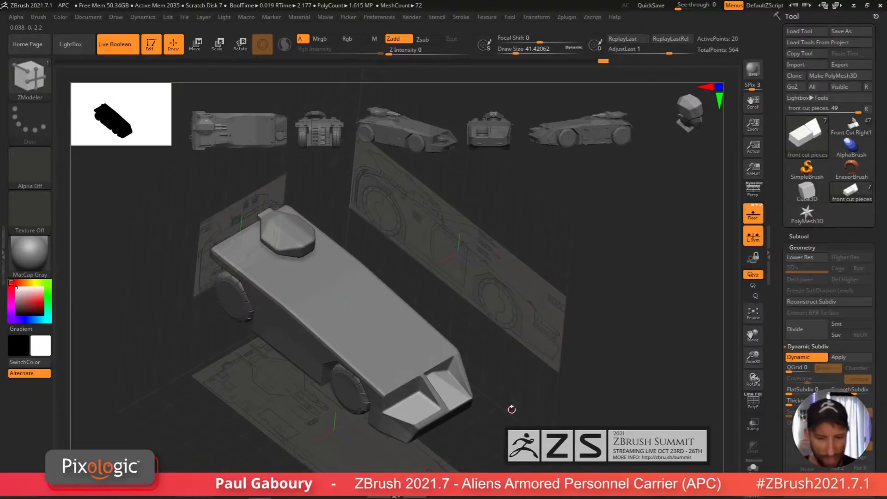
shift+drag(512, 409, 583, 354)
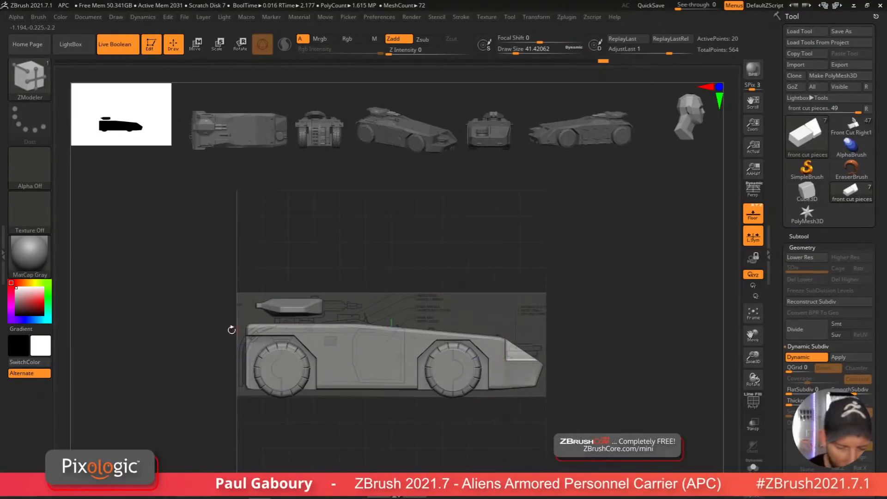
Step: Append a Ring3D mesh as a new subtool to the vehicle model
click(802, 248)
click(804, 259)
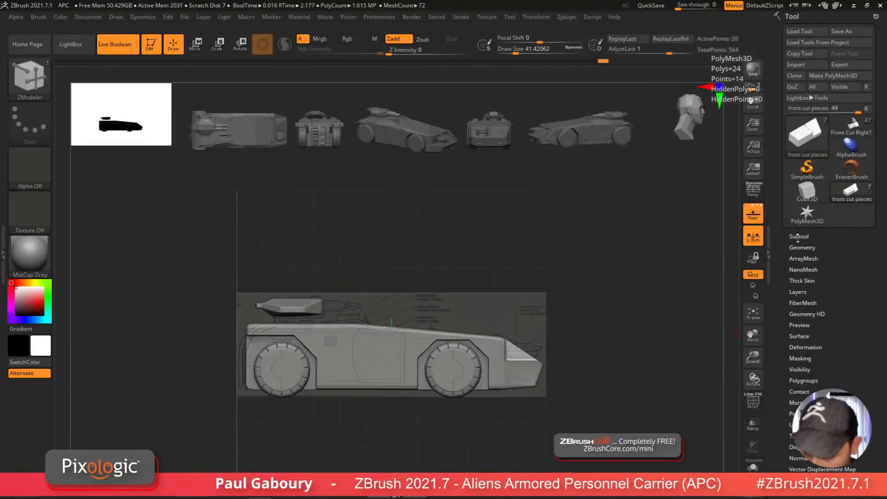
click(799, 236)
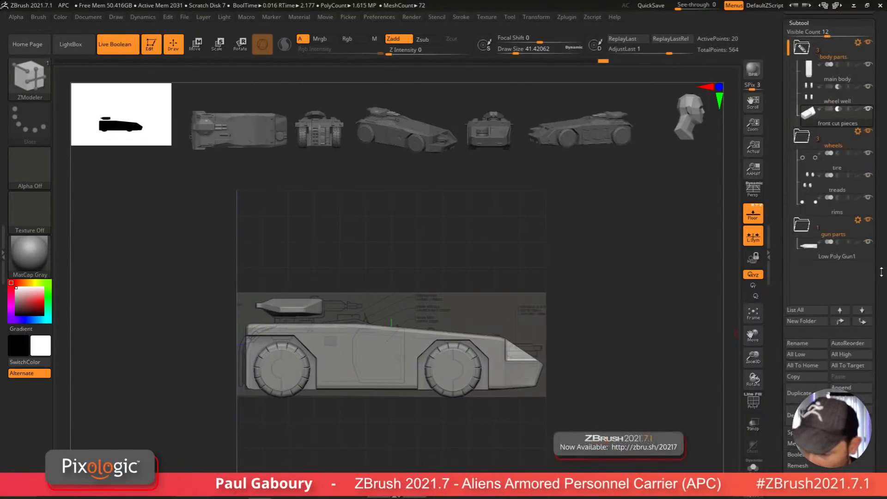
drag(883, 308, 883, 352)
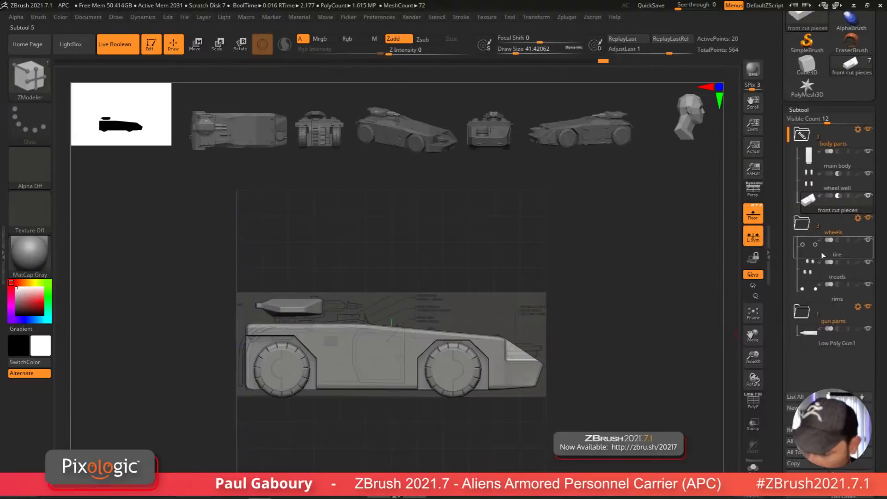
drag(881, 318, 881, 254)
click(849, 411)
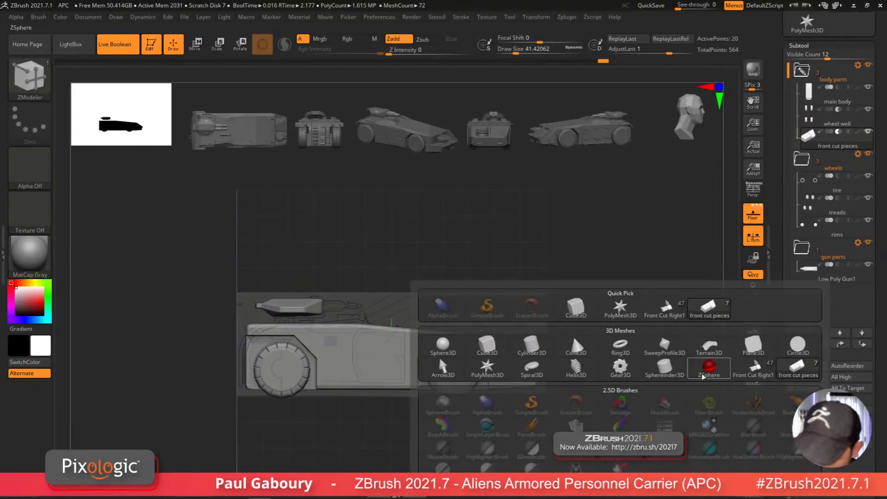
click(620, 346)
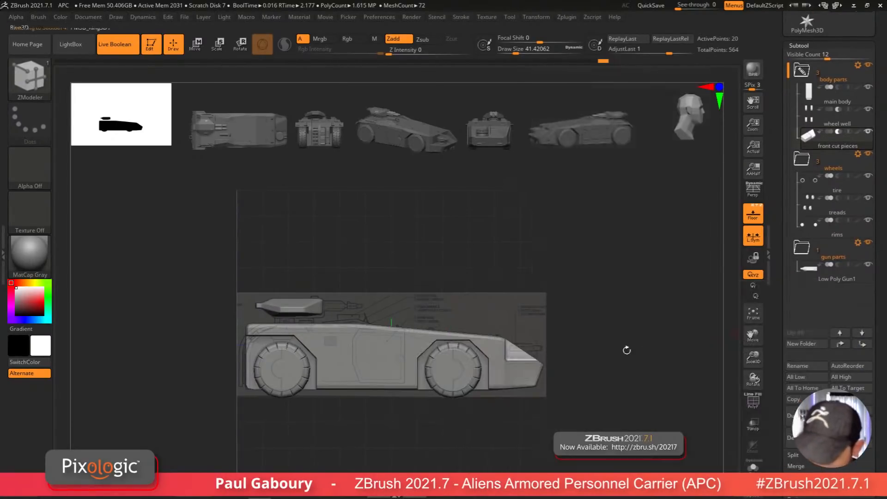
drag(811, 163, 823, 319)
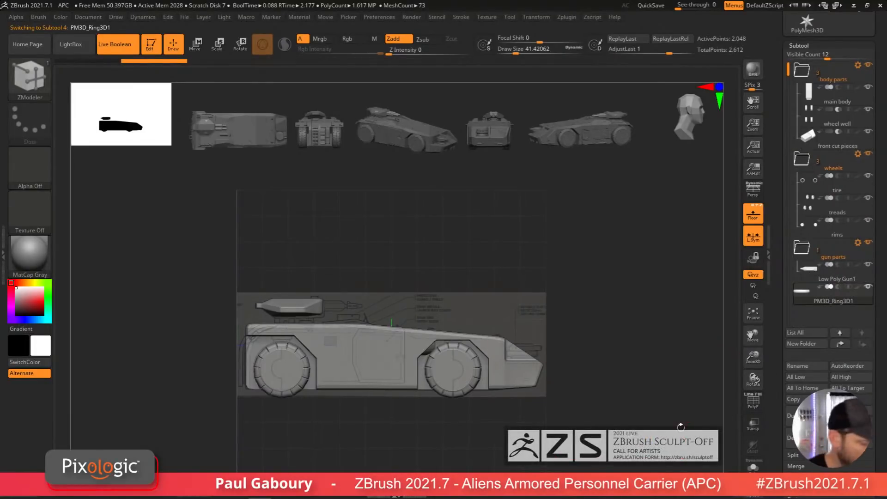
Step: Rename the new subtool as back and move it into the body parts folder
key(b)
key(c)
key(h)
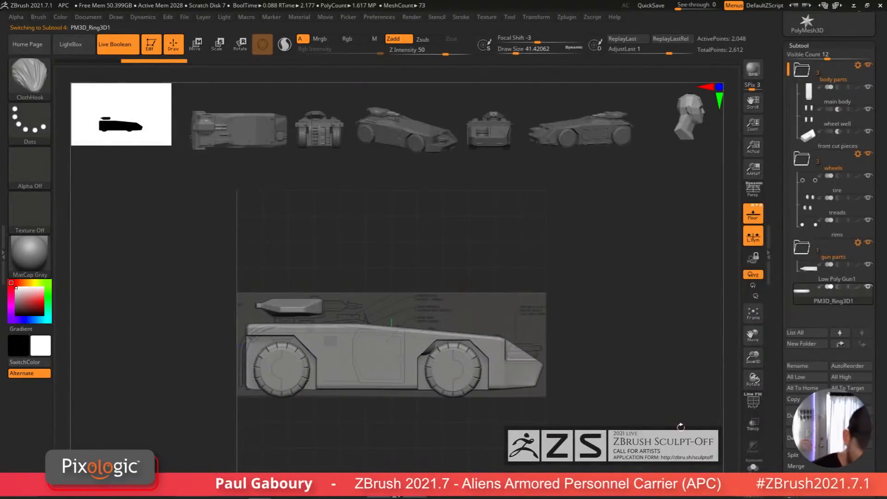
click(802, 369)
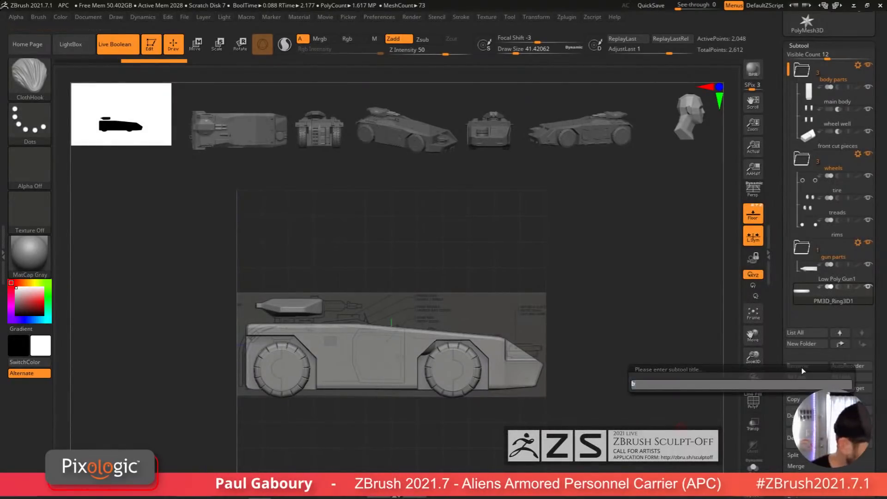
key(Return)
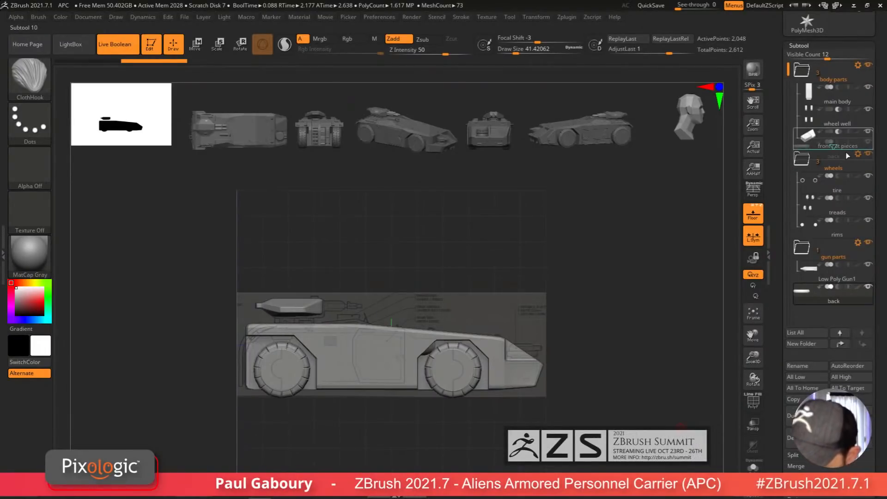
drag(848, 155, 847, 157)
alt+drag(570, 355, 598, 359)
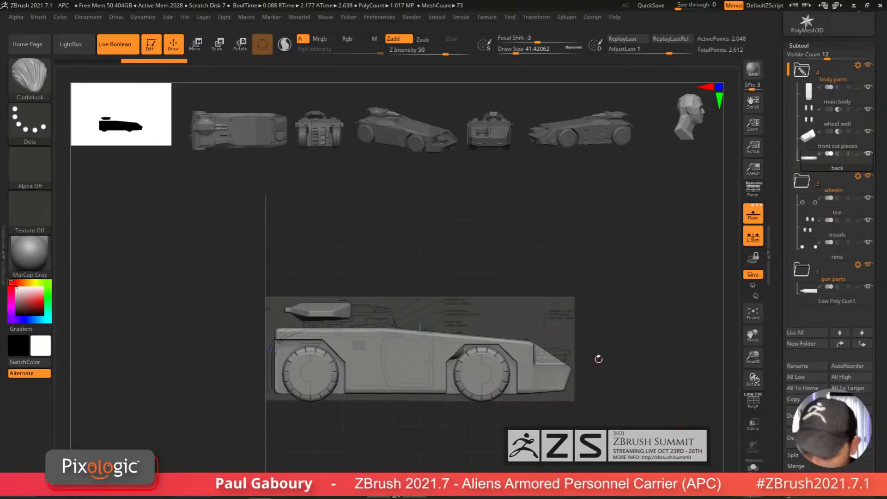
Step: Move the back piece to the rear end of the vehicle with the Move gizmo in side view
key(w)
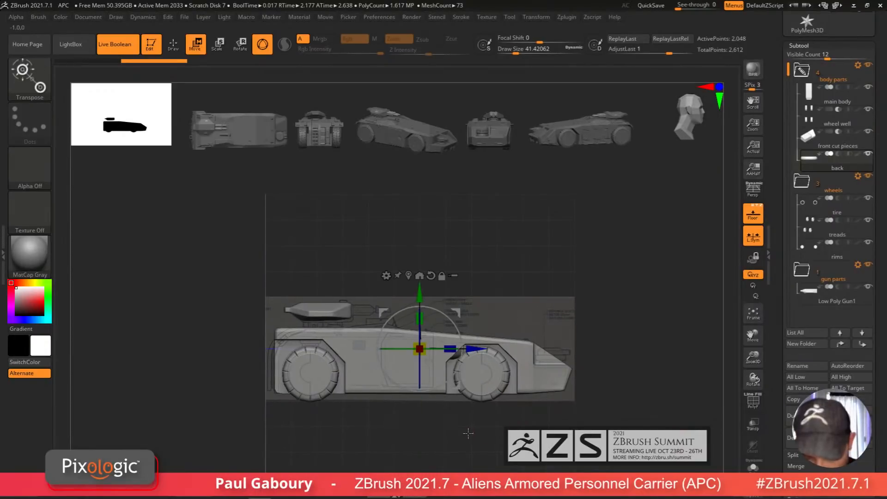
drag(473, 352, 331, 352)
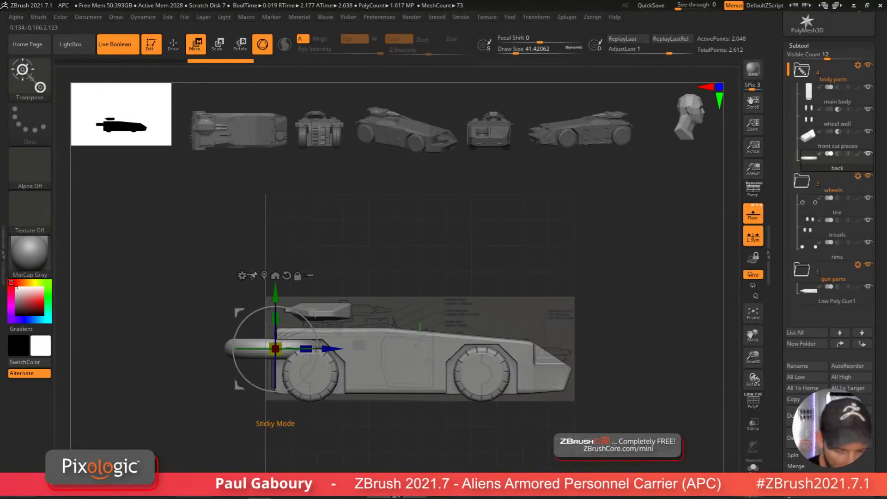
click(244, 276)
click(345, 286)
drag(392, 431, 432, 419)
key(shift+f)
Step: Scale the back piece vertically into a thin horizontal slab in front view with the gizmo
alt+right_drag(400, 409, 471, 402)
ctrl+right_drag(470, 402, 478, 427)
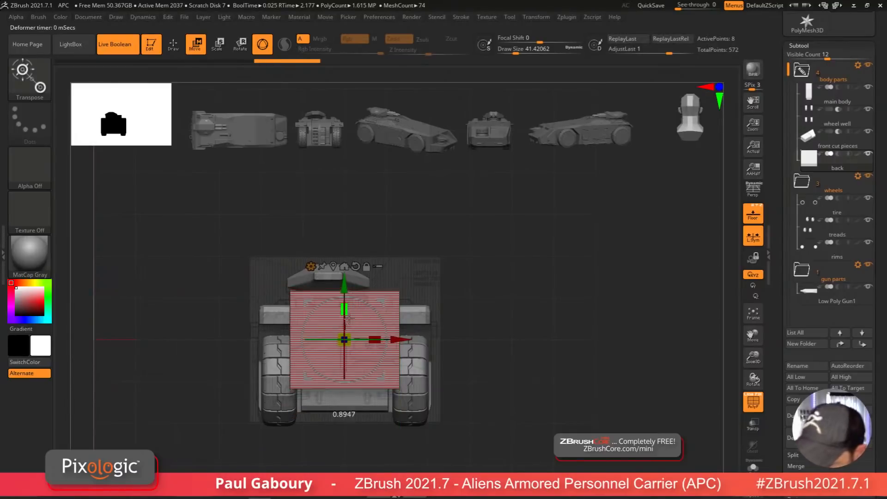
drag(347, 317, 355, 359)
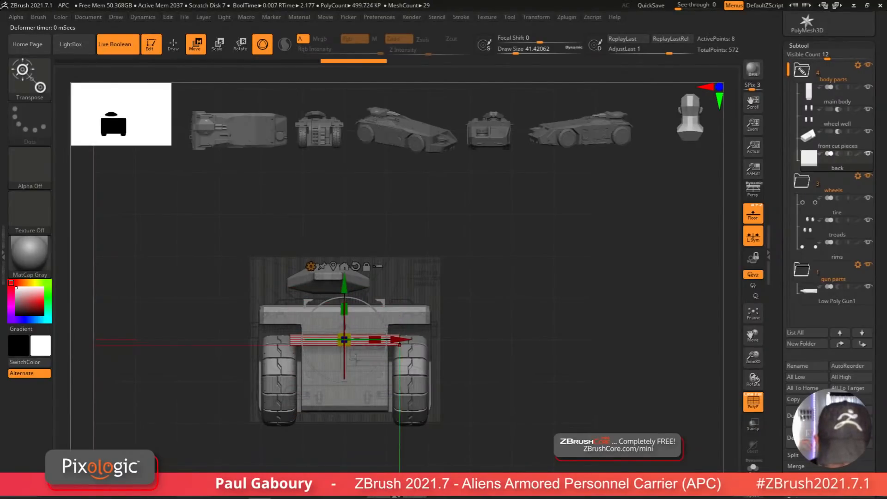
drag(345, 286, 345, 267)
ctrl+right_drag(347, 278, 349, 299)
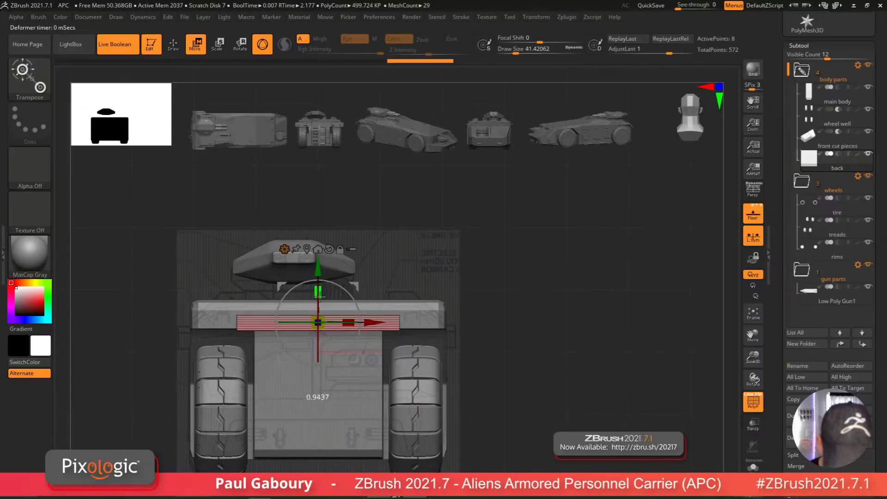
drag(318, 322, 317, 323)
drag(317, 265, 318, 263)
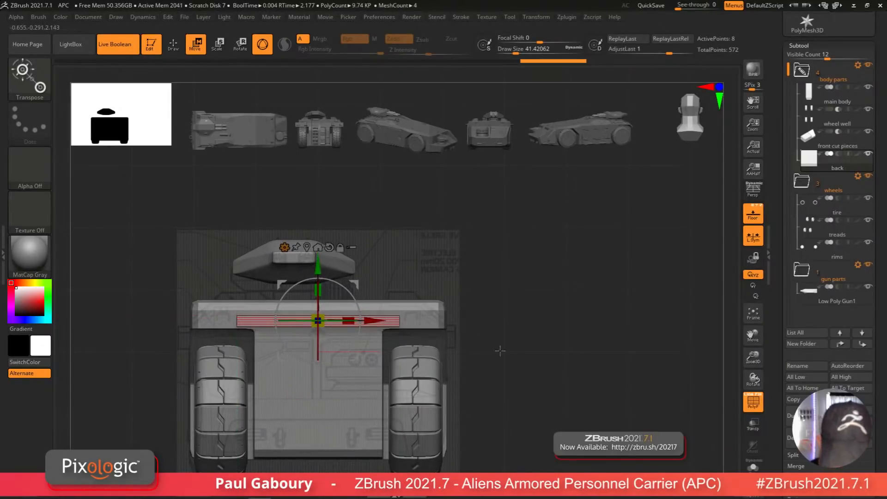
Step: Reposition the back slab from top view so it overlaps the vehicle's rear edge
right_drag(500, 351, 448, 493)
drag(333, 351, 336, 419)
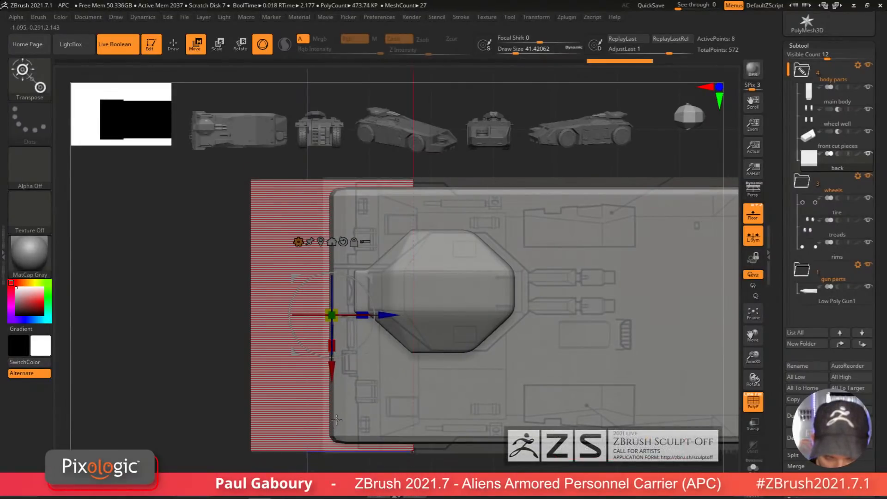
mouse_move(386, 316)
mouse_down()
mouse_move(440, 326)
mouse_move(431, 325)
mouse_up()
alt+right_drag(470, 462, 436, 436)
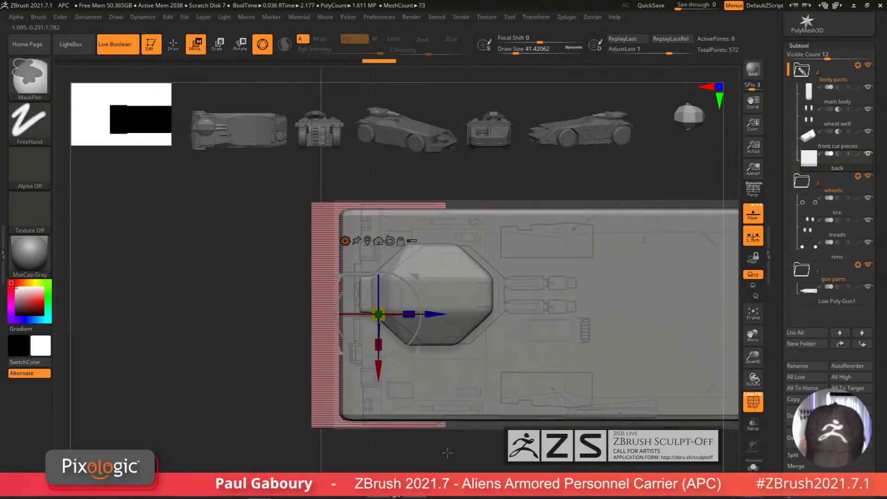
drag(441, 450, 449, 375)
shift+right_drag(449, 375, 462, 392)
Step: Select the main body subtool in side view and switch to the ZModeler brush
key(q)
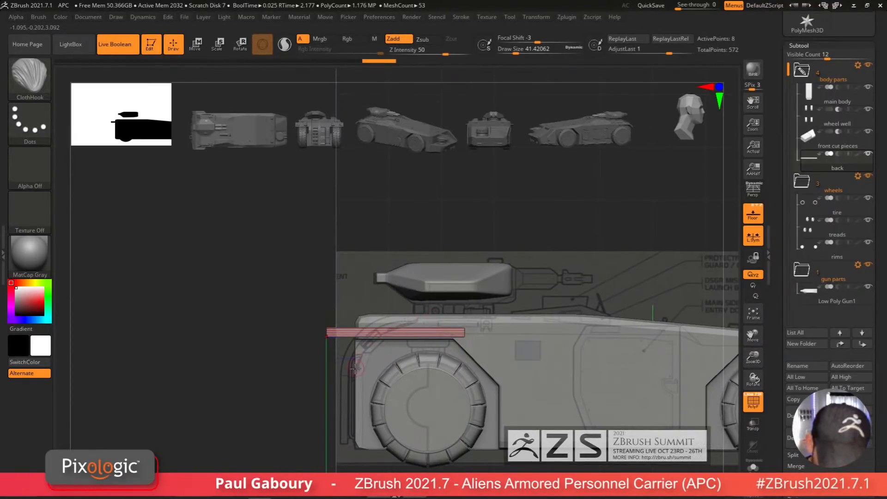
alt+right_drag(596, 411, 461, 379)
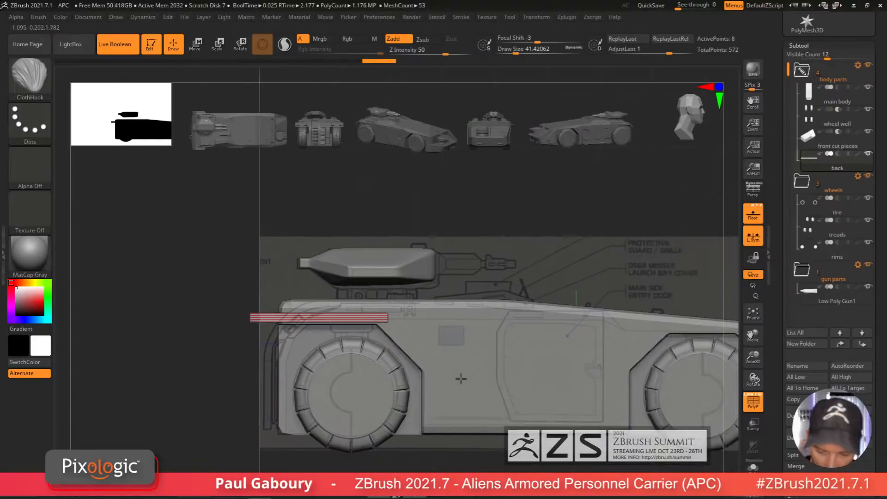
alt+click(487, 381)
alt+right_drag(440, 445, 459, 446)
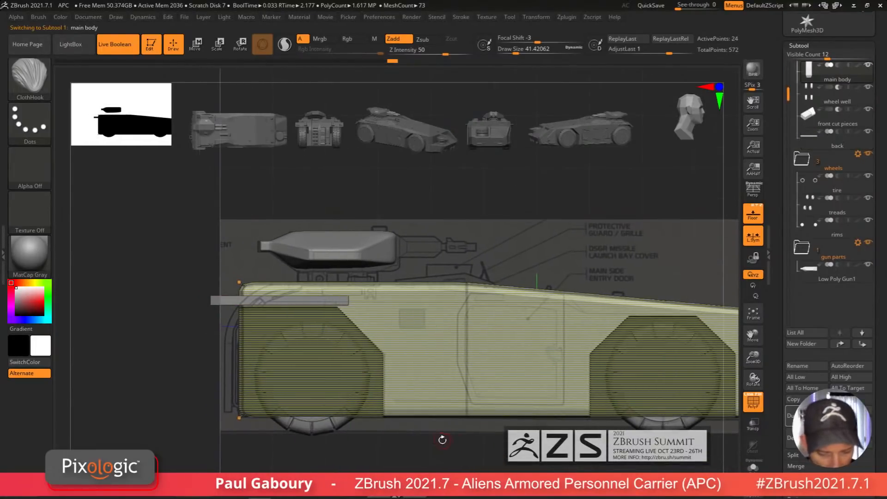
key(shift)
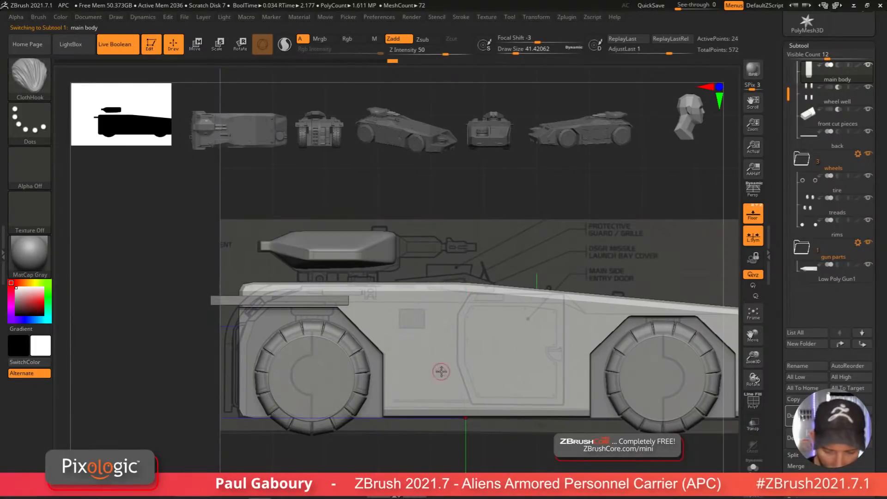
key(b)
key(z)
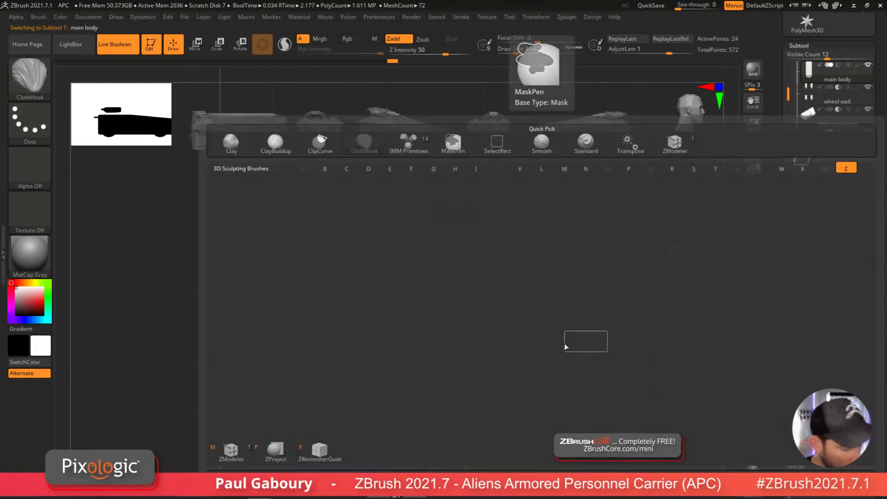
key(m)
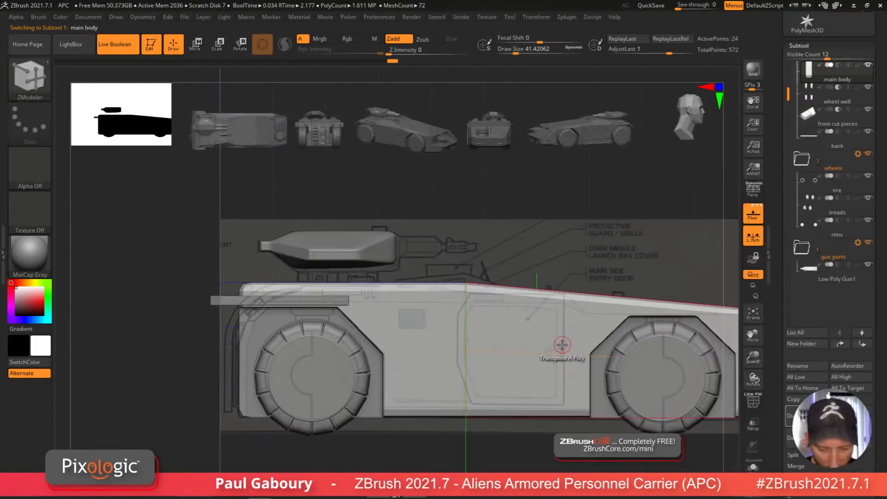
Step: Insert two vertical edge loops on the main body around the side door area with ZModeler
click(467, 342)
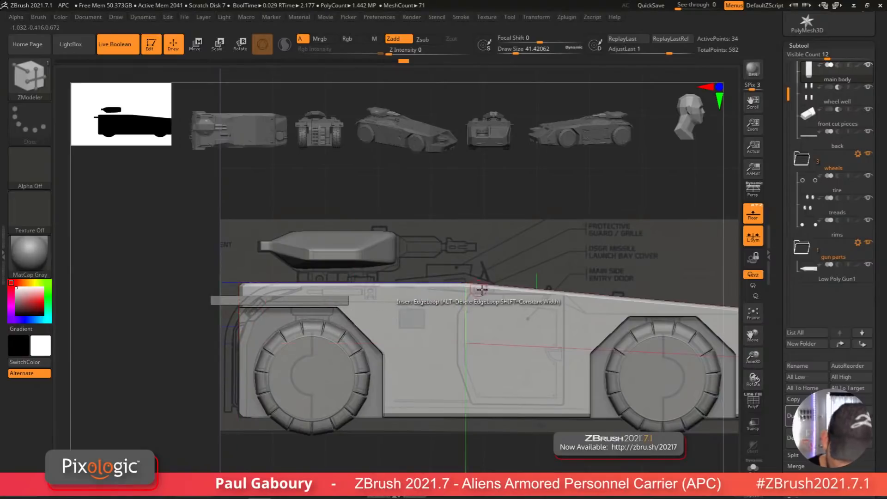
click(464, 307)
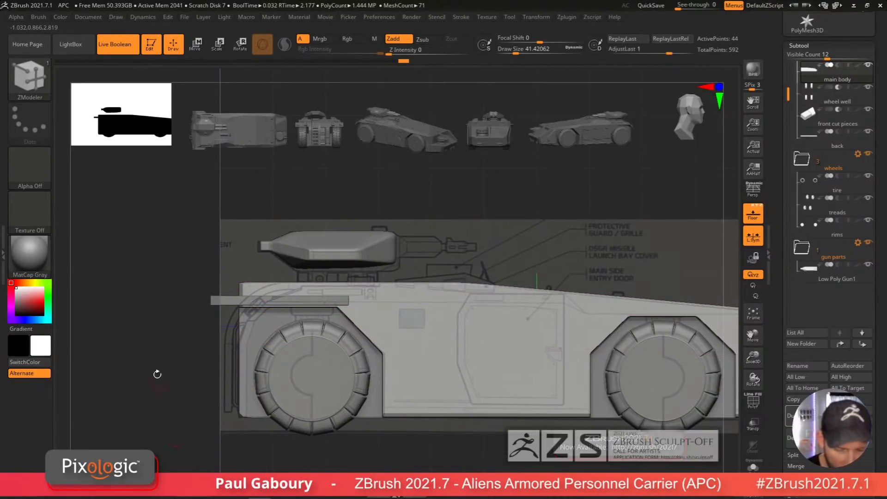
Step: Mask the front part of the main body and nudge the unmasked geometry slightly with the Move gizmo
key(ctrl)
ctrl+drag(144, 249, 267, 328)
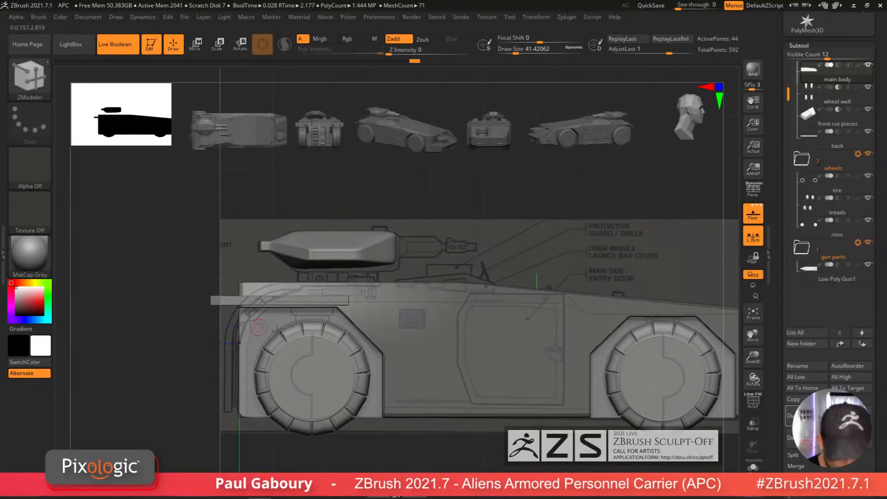
key(w)
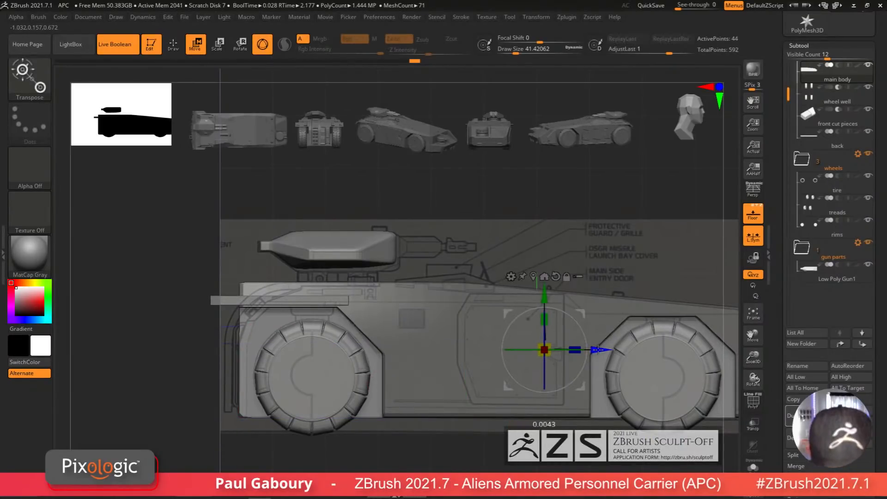
drag(592, 349, 596, 351)
key(shift+f)
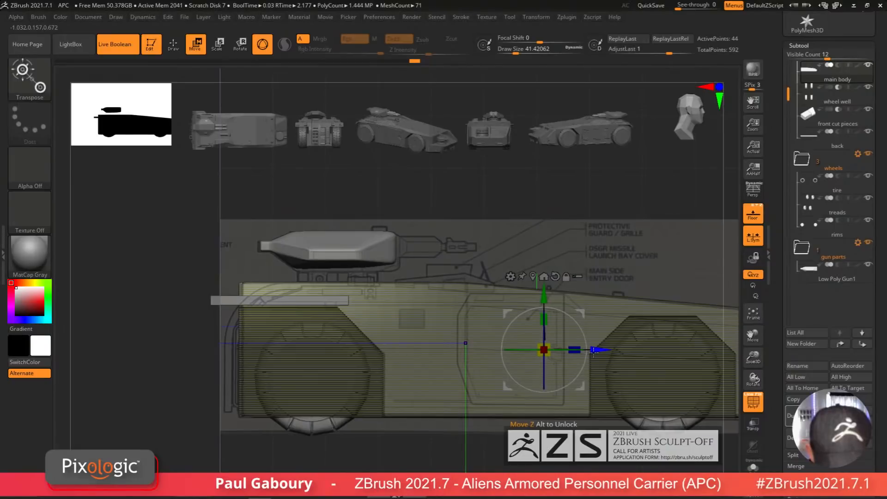
ctrl+drag(413, 443, 431, 466)
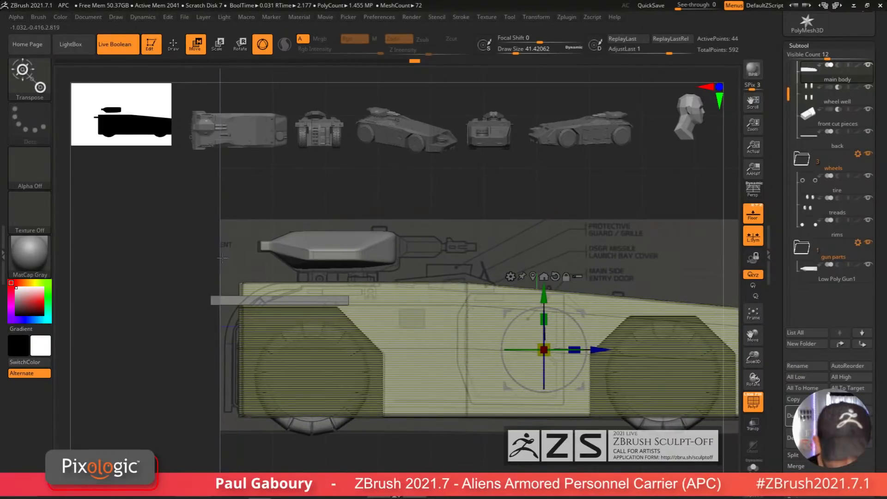
ctrl+alt+drag(201, 231, 280, 324)
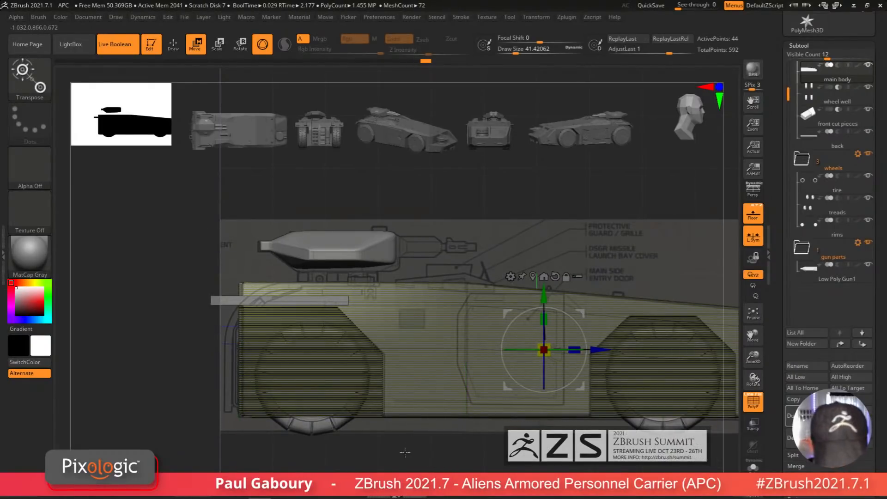
key(shift+f)
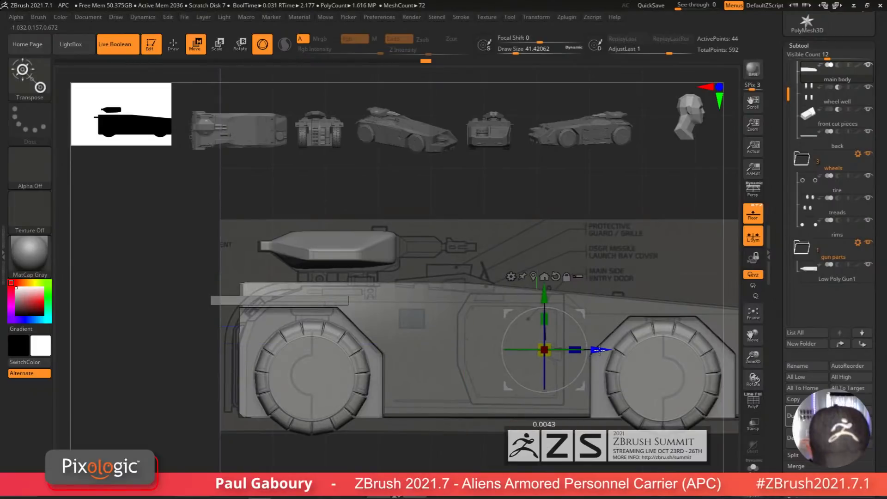
key(ctrl)
ctrl+drag(378, 471, 386, 464)
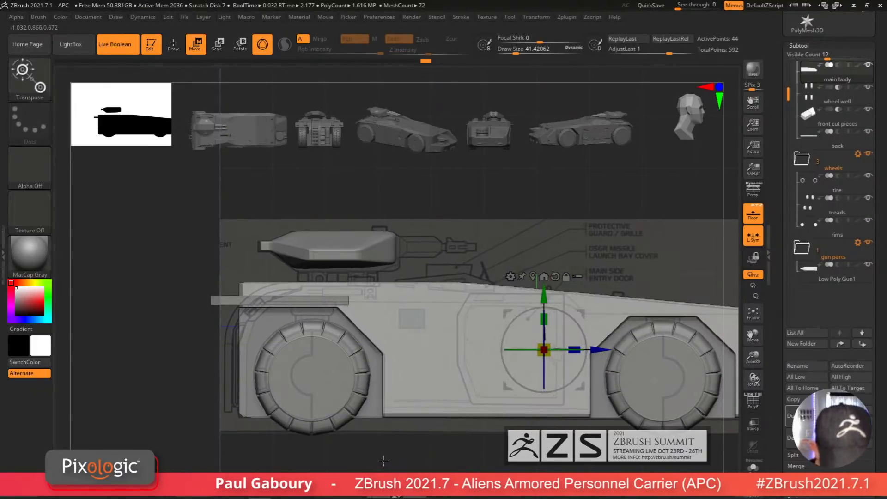
Step: Insert a horizontal edge loop across the main body's side
key(q)
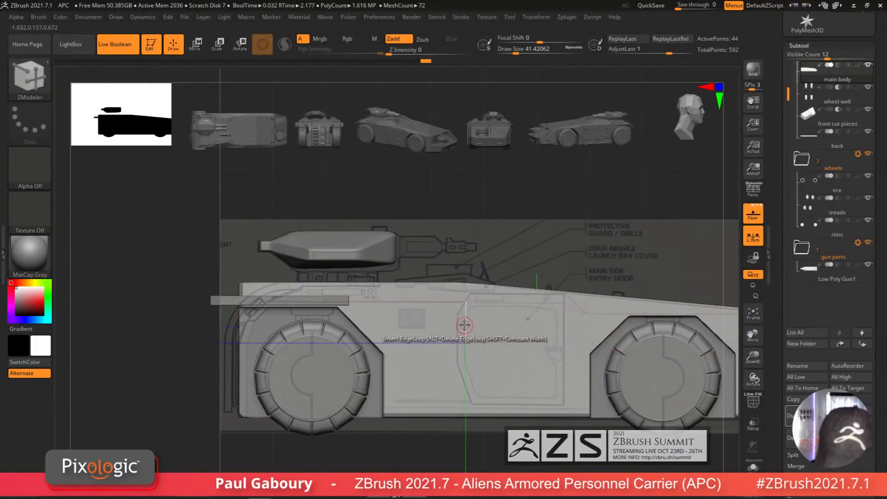
drag(465, 326, 466, 321)
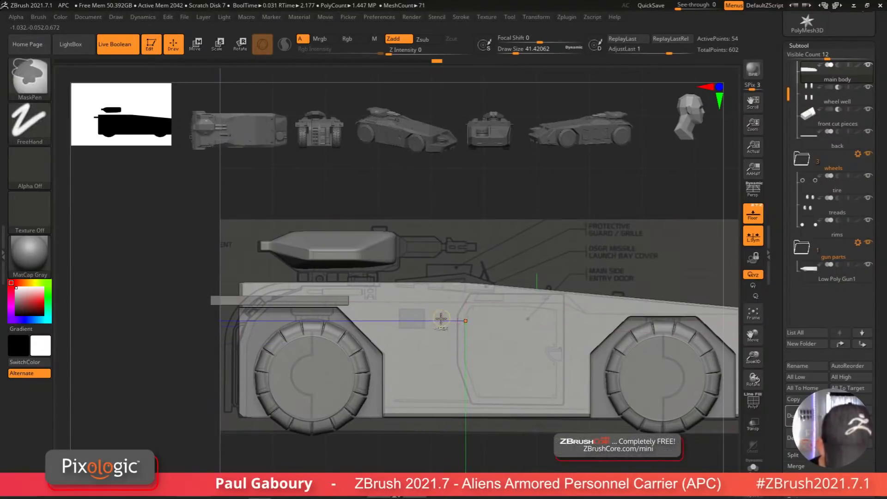
ctrl+alt+drag(175, 231, 282, 314)
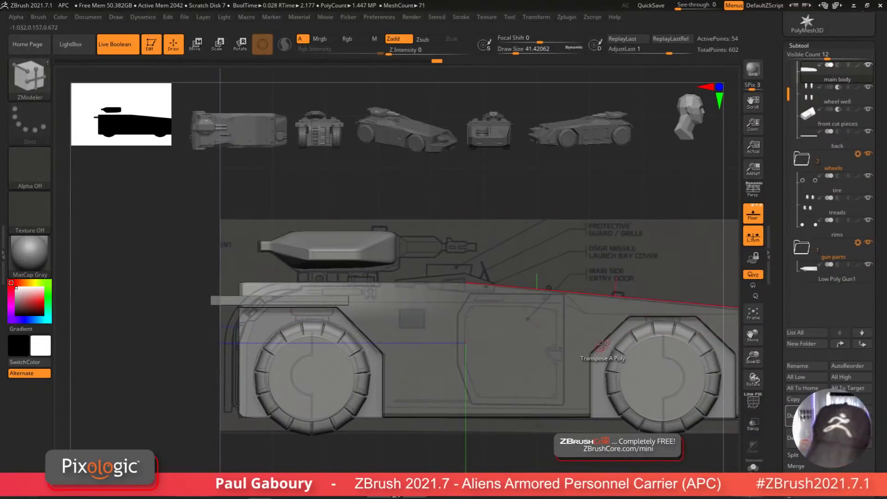
Step: Shift the unmasked rear section of the main body toward the back with the Move gizmo
key(w)
drag(594, 351, 610, 350)
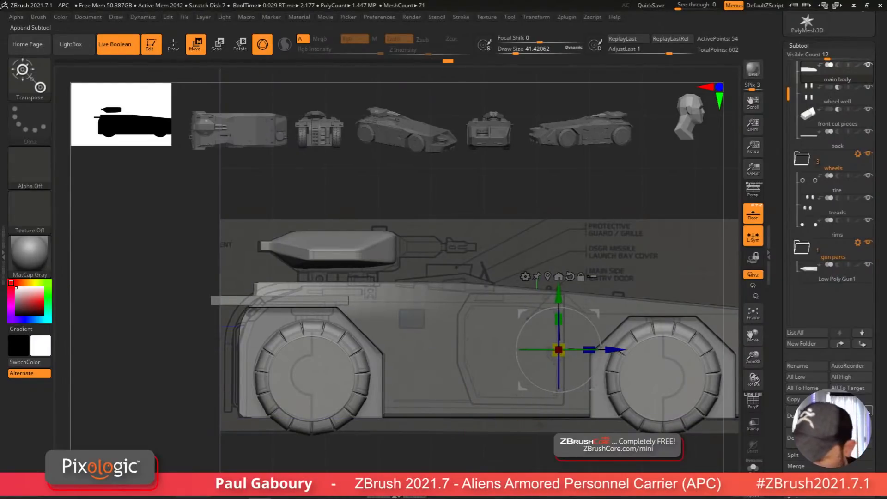
drag(879, 411, 876, 317)
click(810, 278)
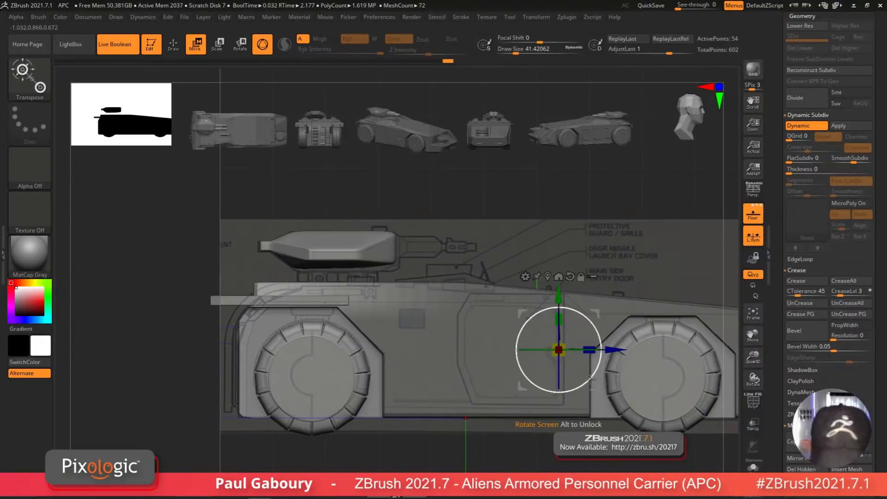
ctrl+drag(612, 349, 618, 350)
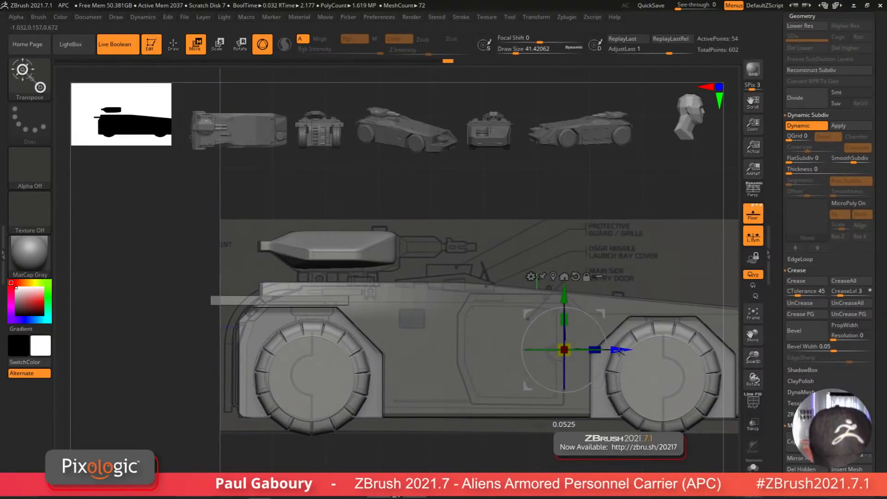
alt+drag(380, 455, 414, 467)
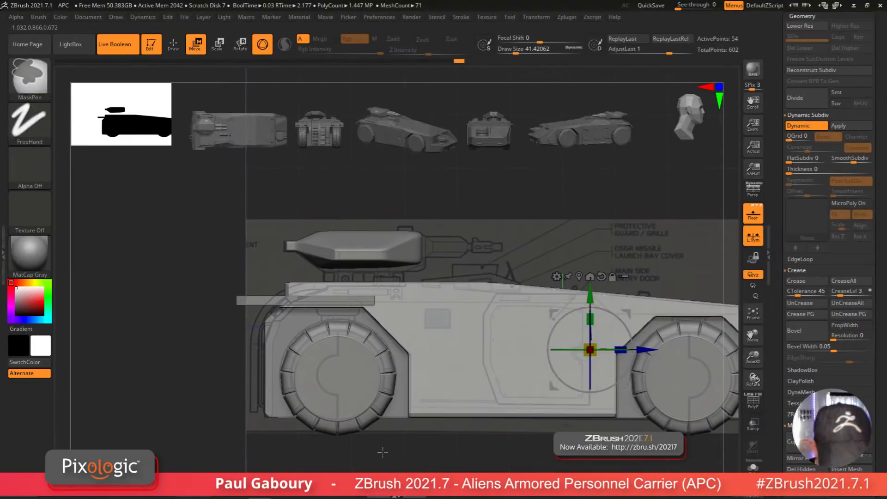
ctrl+drag(202, 247, 307, 331)
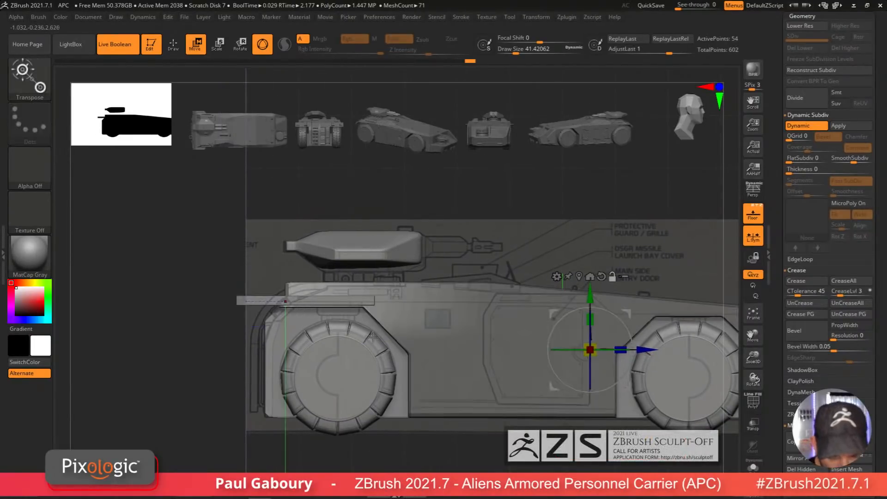
drag(645, 349, 653, 350)
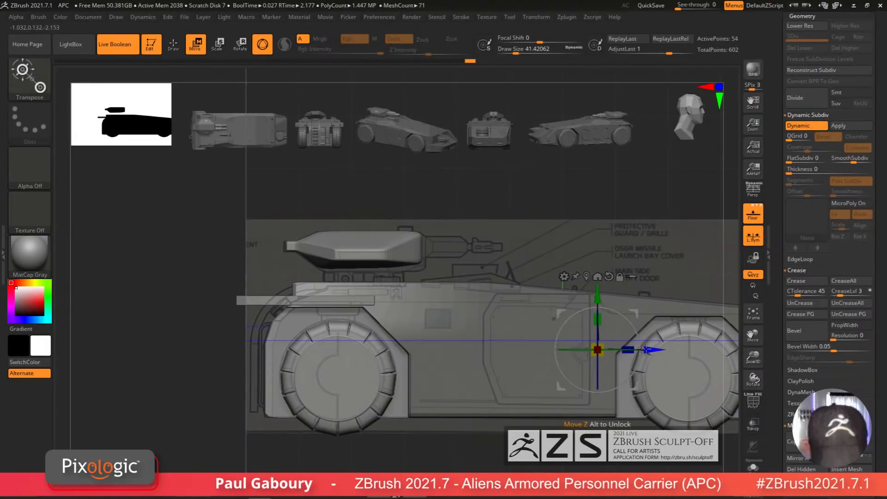
ctrl+click(424, 459)
mouse_move(424, 460)
ctrl+right_down()
mouse_move(416, 457)
mouse_move(421, 441)
mouse_move(429, 459)
ctrl+right_up()
Step: Select the back slab and reposition it with the Move gizmo along the body's upper edge
alt+click(298, 301)
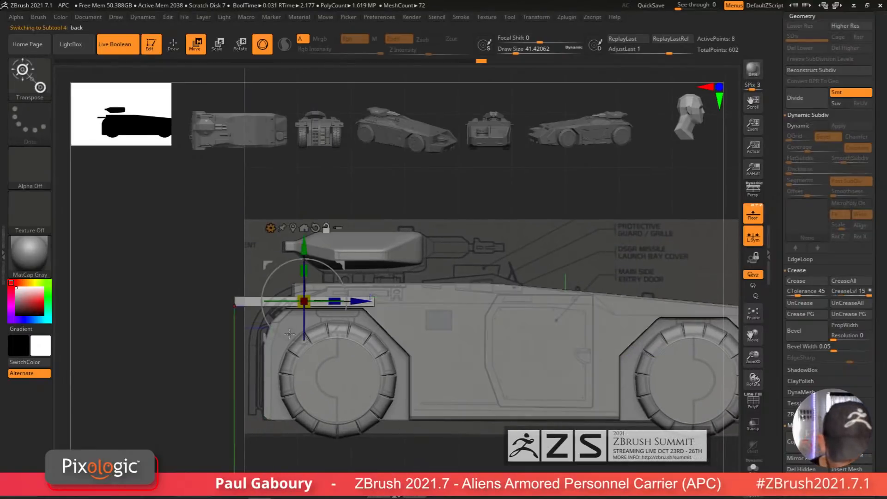
alt+right_drag(352, 435, 397, 459)
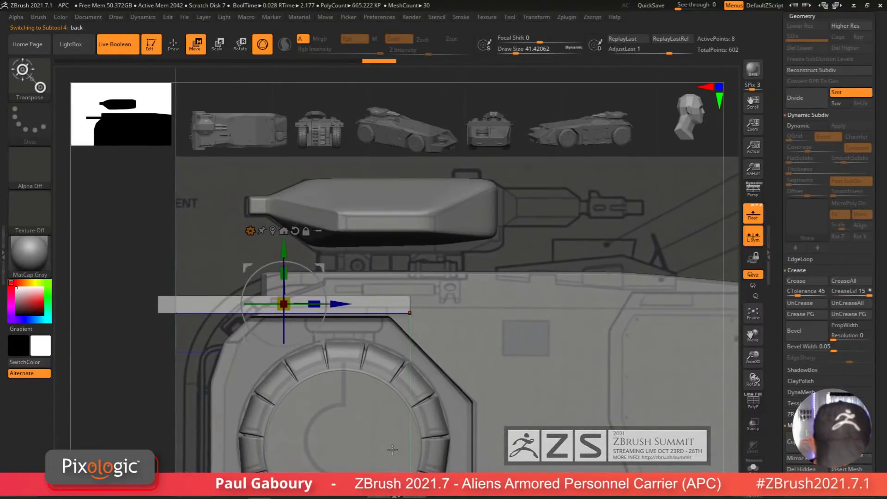
key(y)
key(y)
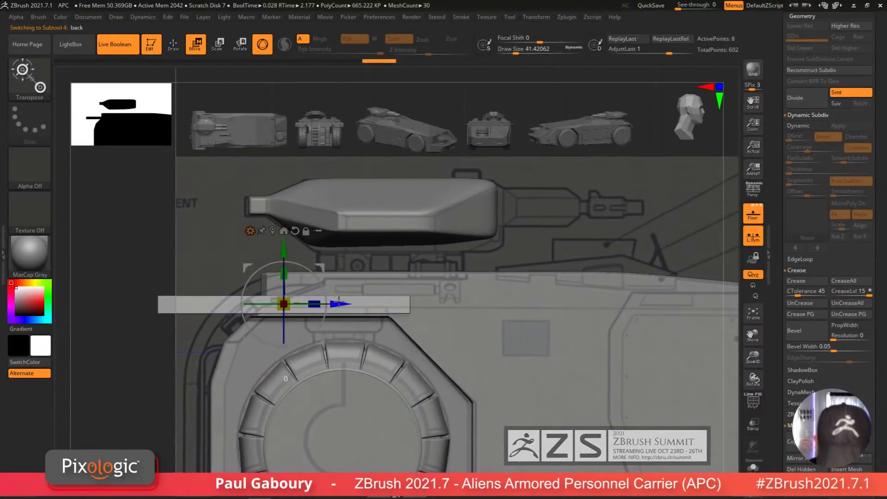
drag(339, 301, 319, 301)
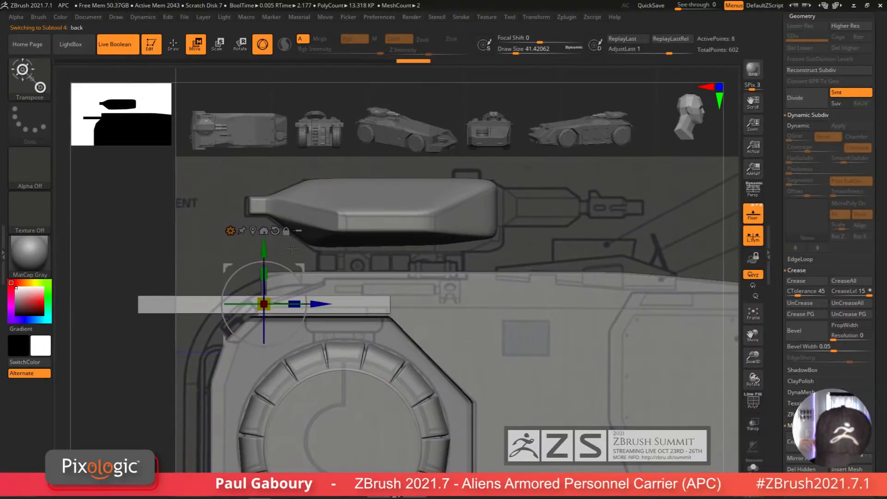
drag(263, 245, 264, 253)
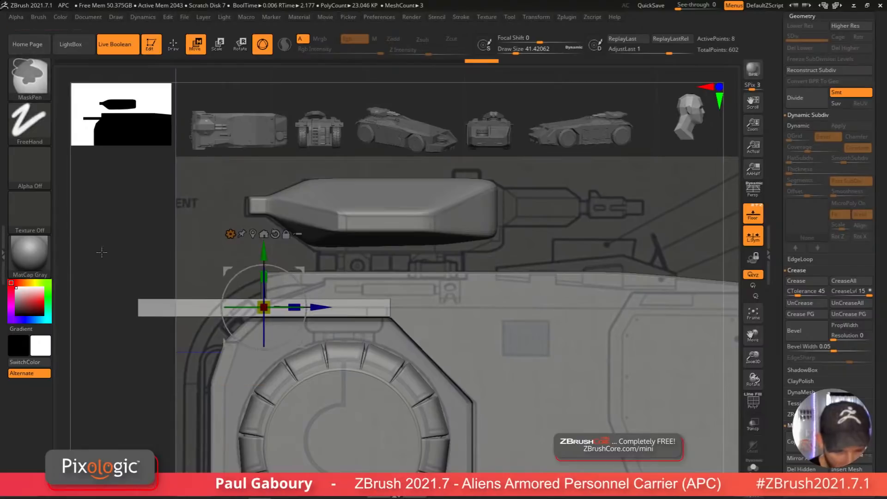
ctrl+drag(101, 253, 426, 305)
drag(259, 251, 264, 260)
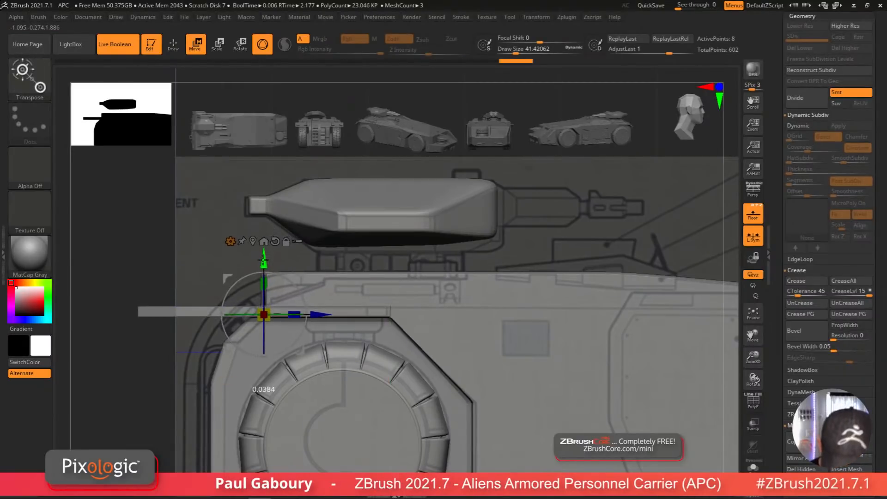
ctrl+drag(140, 232, 167, 246)
mouse_move(283, 401)
alt+right_down()
mouse_move(375, 381)
mouse_move(386, 395)
mouse_move(388, 386)
alt+right_up()
Step: Solo the back slab and fine-tune its horizontal position with the Move gizmo
key(q)
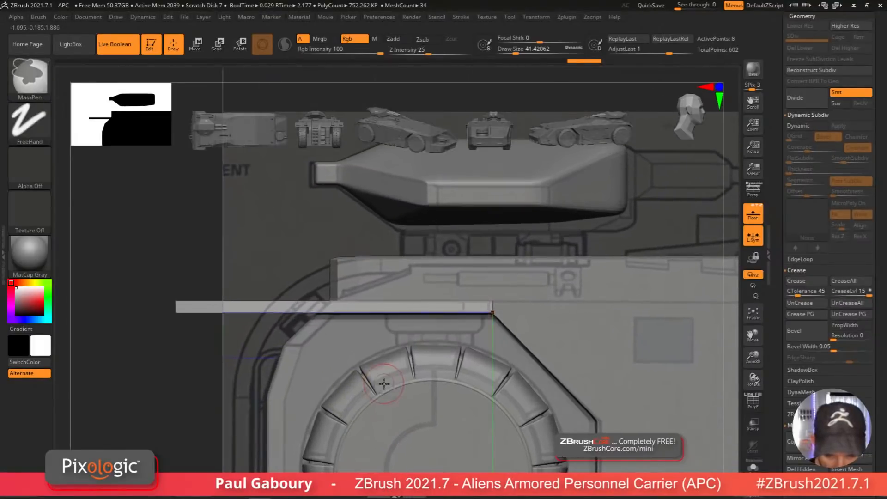
key(shift+f)
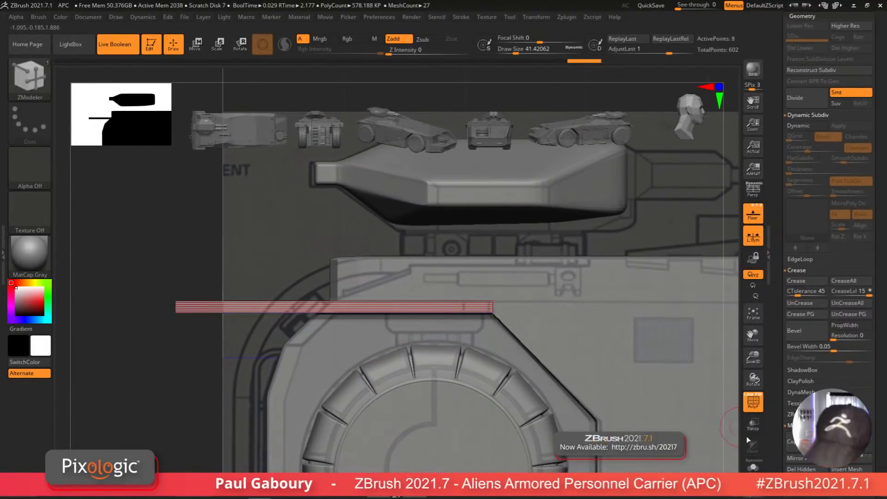
click(753, 465)
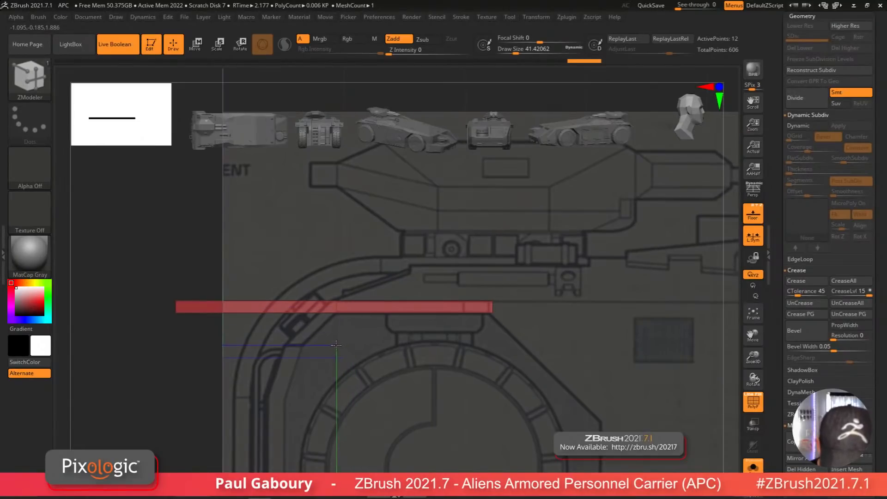
drag(337, 346, 336, 346)
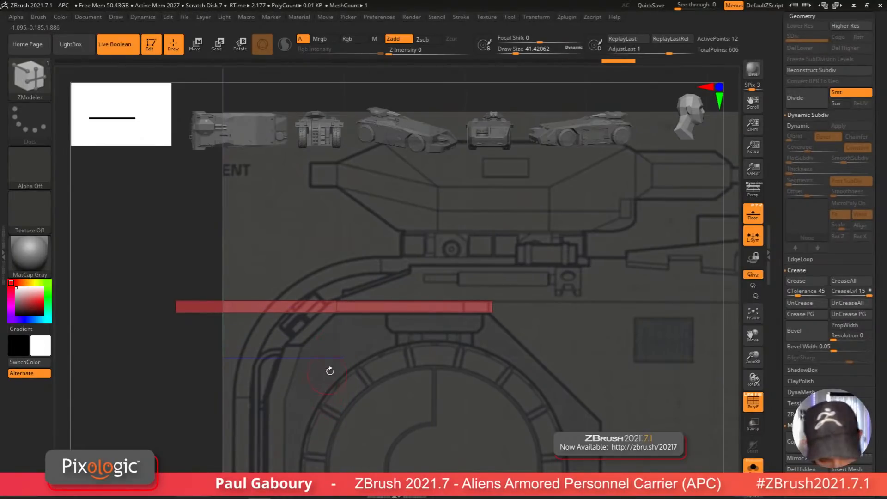
mouse_move(164, 221)
ctrl+mouse_down()
mouse_move(347, 297)
mouse_move(373, 283)
mouse_move(369, 308)
ctrl+mouse_up()
ctrl+right_drag(331, 311, 372, 358)
key(w)
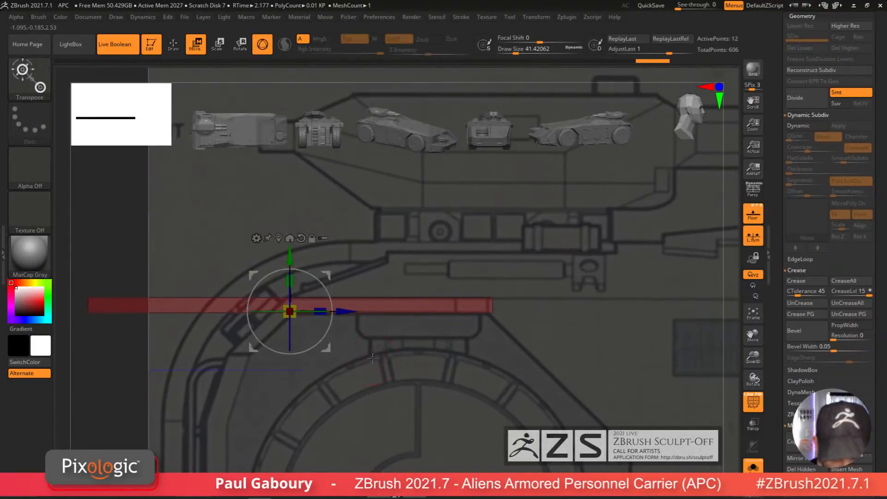
drag(343, 312, 333, 314)
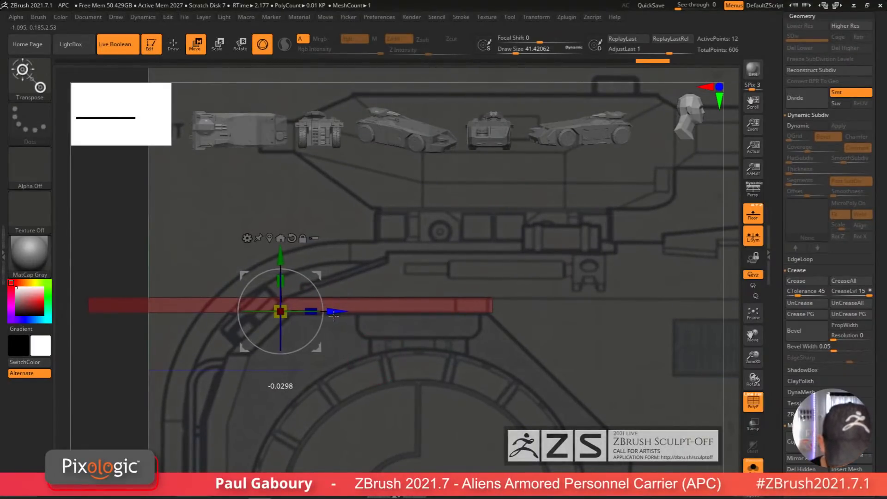
ctrl+drag(103, 387, 119, 401)
Step: Extend the back slab's end with QMesh into an angled, downward-sloping section
key(q)
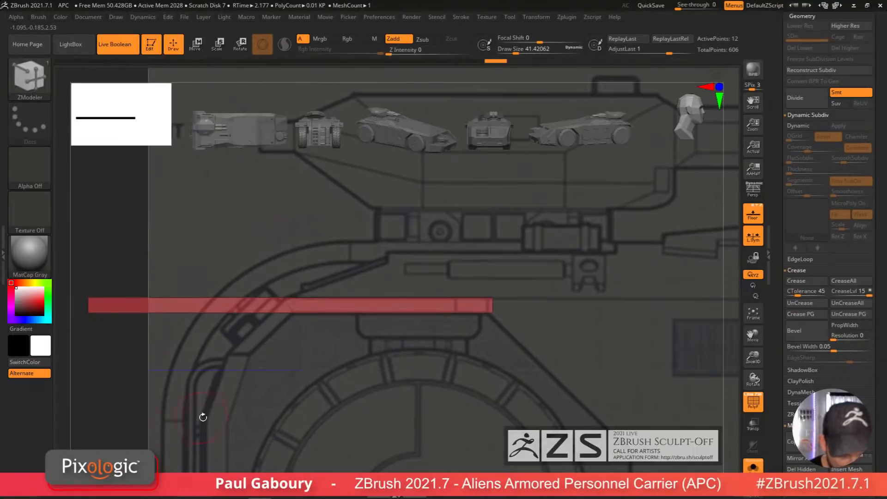
alt+right_drag(202, 416, 291, 411)
mouse_move(292, 411)
ctrl+right_down()
mouse_move(299, 391)
mouse_move(339, 370)
mouse_move(349, 408)
ctrl+right_up()
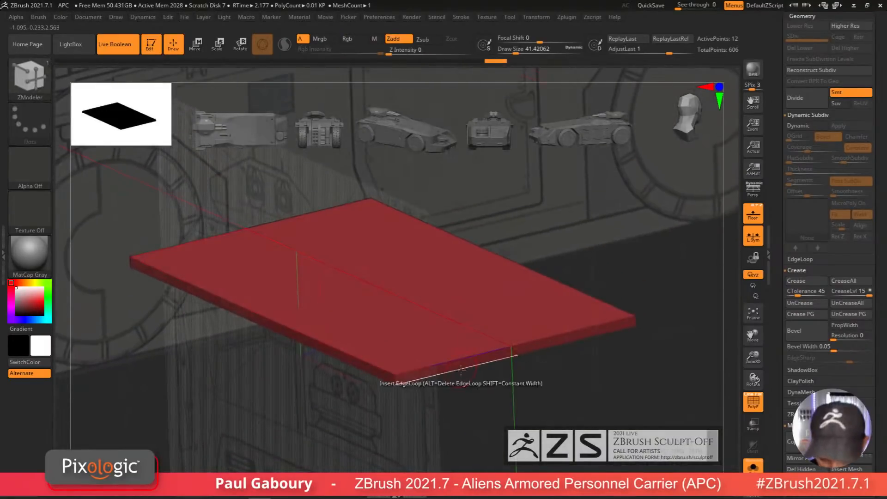
key(space)
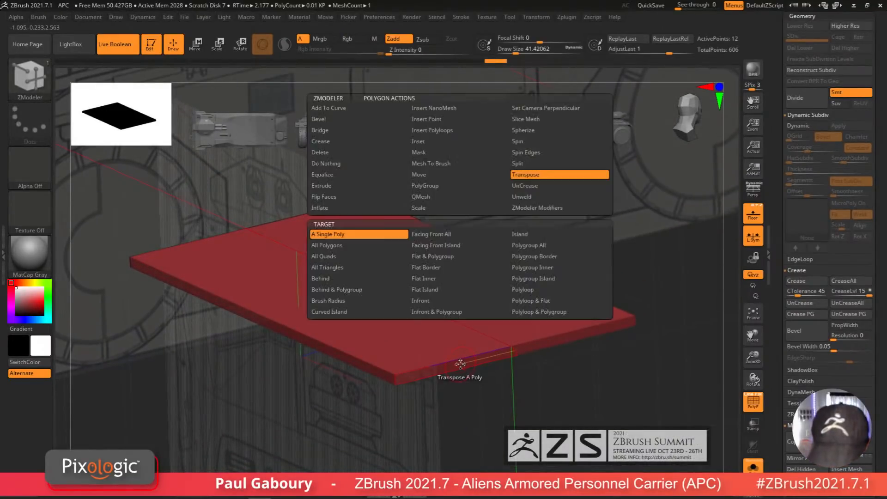
click(450, 193)
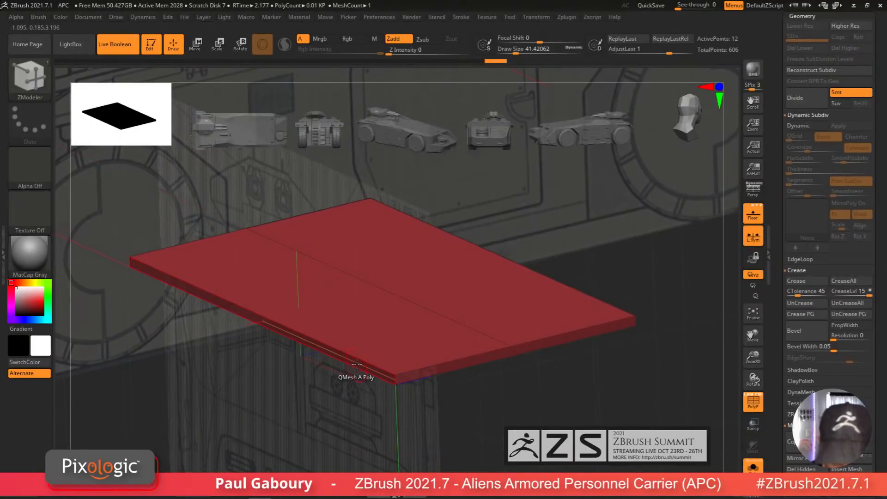
drag(344, 363, 450, 343)
right_drag(462, 365, 453, 308)
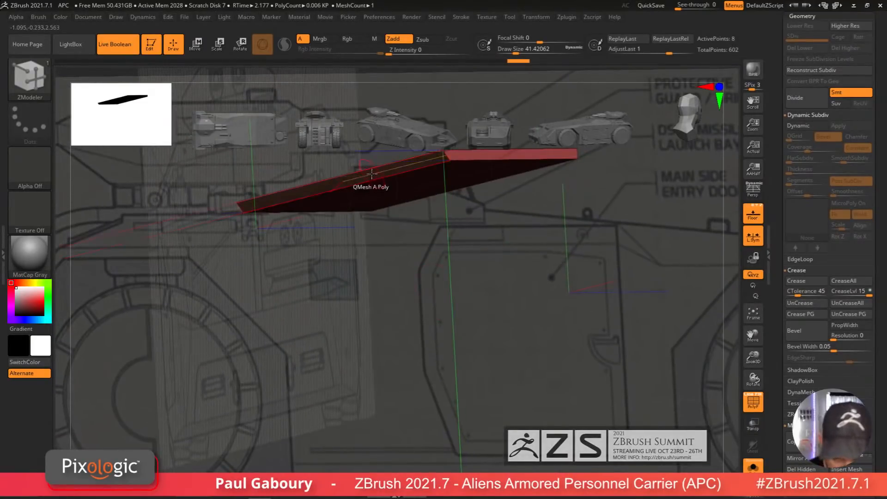
drag(370, 176, 314, 227)
shift+drag(413, 269, 388, 282)
mouse_move(388, 282)
alt+right_down()
mouse_move(367, 374)
mouse_move(392, 369)
alt+right_up()
alt+right_drag(393, 369, 376, 395)
ctrl+right_drag(376, 394, 376, 406)
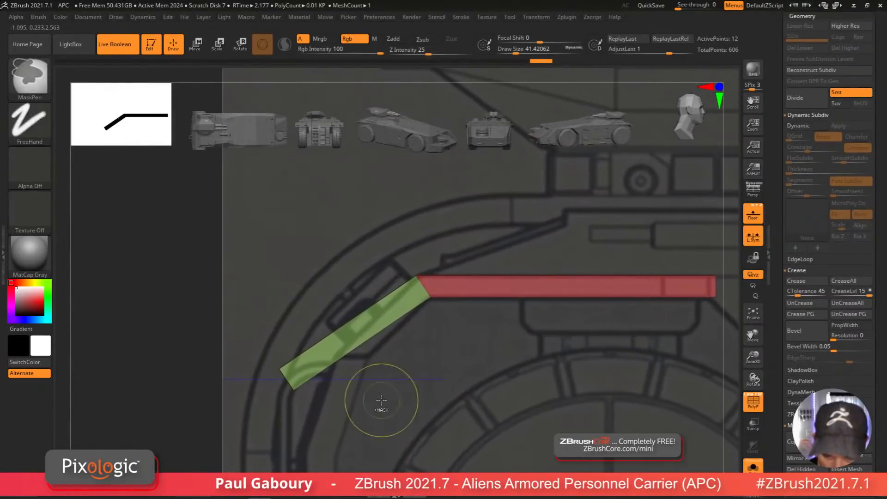
Step: Mask the slab and rotate and reposition its angled end section with the Move gizmo set at 45 degrees
ctrl+drag(151, 344, 347, 444)
ctrl+click(345, 434)
key(w)
drag(468, 292, 507, 306)
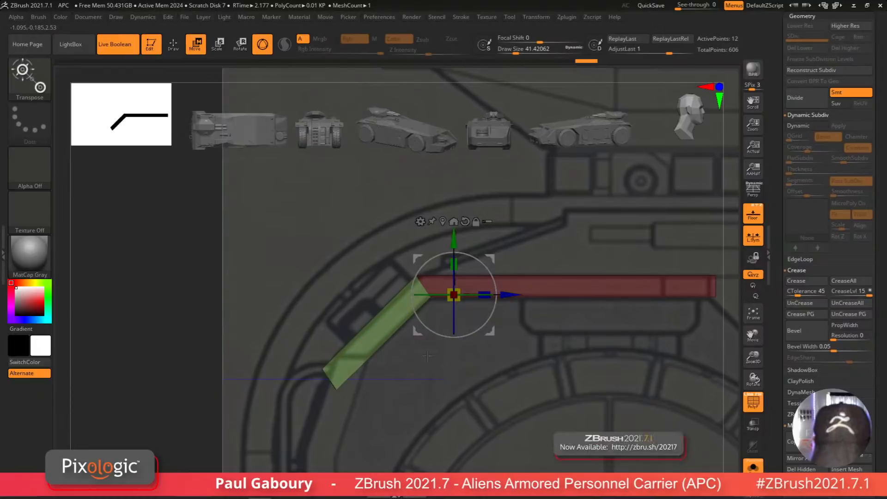
click(322, 369)
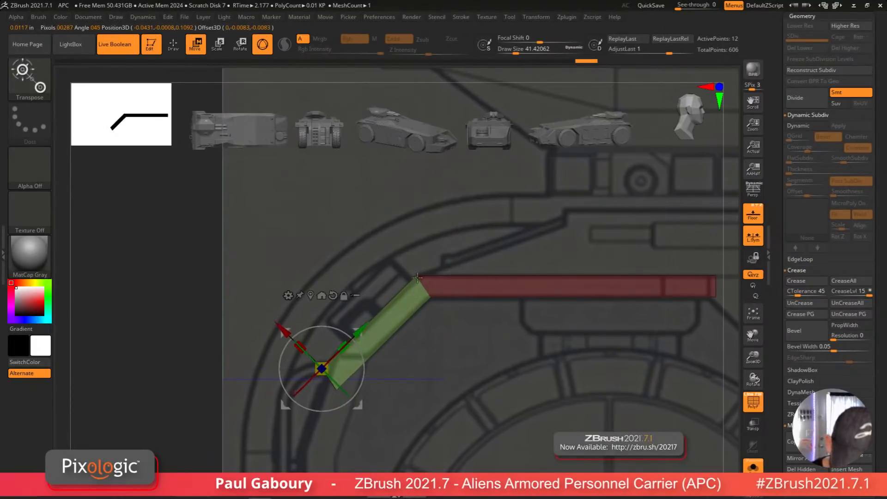
drag(362, 327, 392, 299)
alt+right_drag(441, 347, 409, 355)
ctrl+right_drag(410, 355, 409, 397)
ctrl+right_drag(361, 416, 359, 380)
ctrl+drag(153, 425, 175, 449)
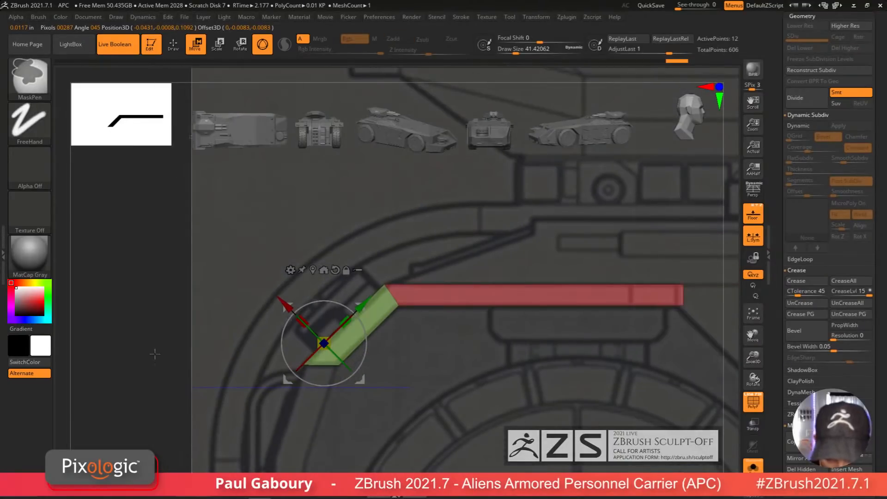
ctrl+alt+drag(176, 348, 350, 410)
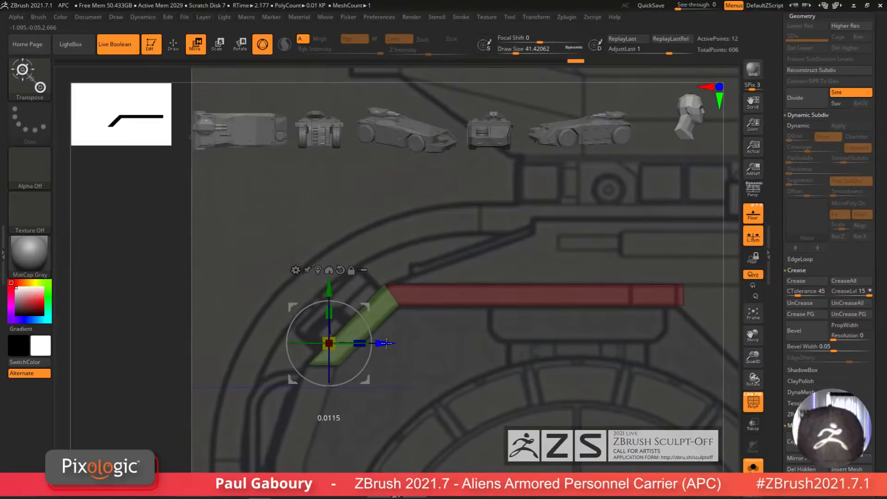
ctrl+right_drag(433, 375, 426, 326)
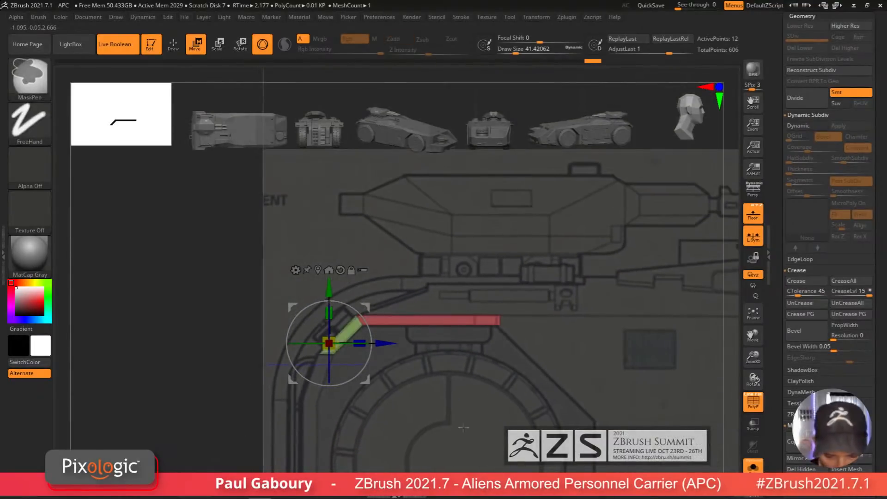
mouse_move(464, 427)
ctrl+right_down()
mouse_move(461, 397)
mouse_move(460, 420)
mouse_move(442, 386)
mouse_move(430, 432)
ctrl+right_up()
Step: Solo the back slab in top view and insert a vertical edge loop near its front end
key(q)
click(538, 402)
mouse_move(539, 402)
right_down()
mouse_move(485, 402)
mouse_move(504, 396)
mouse_move(420, 415)
right_up()
key(w)
ctrl+drag(199, 311, 357, 441)
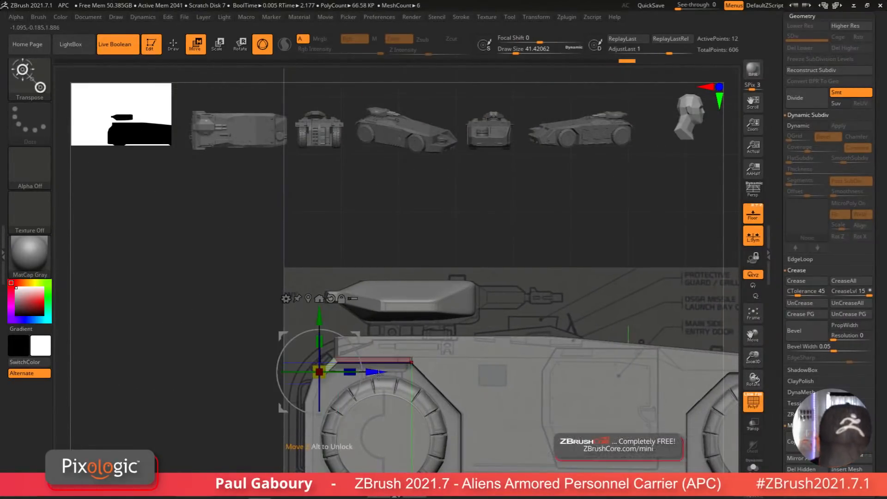
key(shift+f)
right_drag(397, 395, 408, 418)
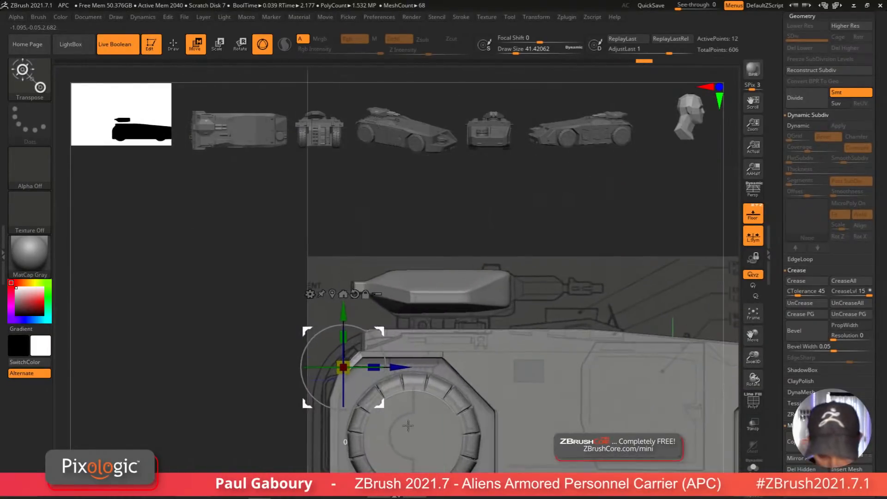
shift+right_drag(390, 332, 386, 354)
alt+right_drag(440, 408, 440, 456)
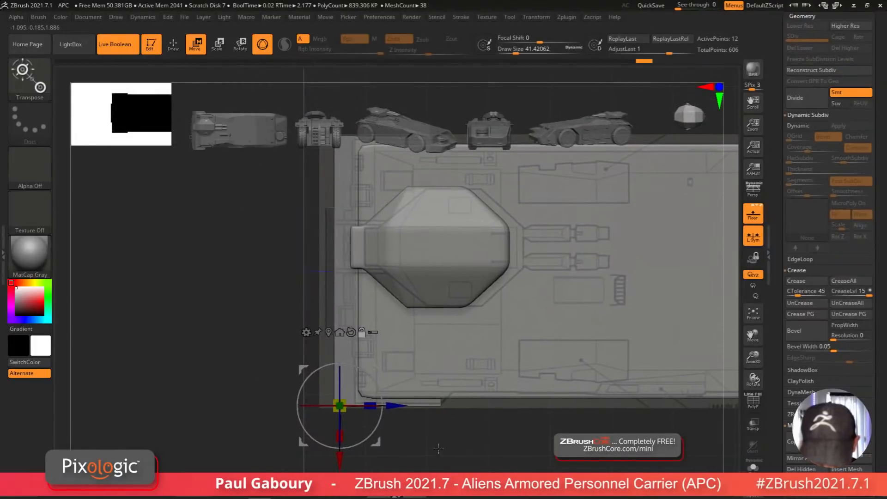
key(q)
mouse_move(457, 423)
alt+right_down()
mouse_move(441, 442)
mouse_move(434, 410)
mouse_move(439, 442)
alt+right_up()
key(shift+f)
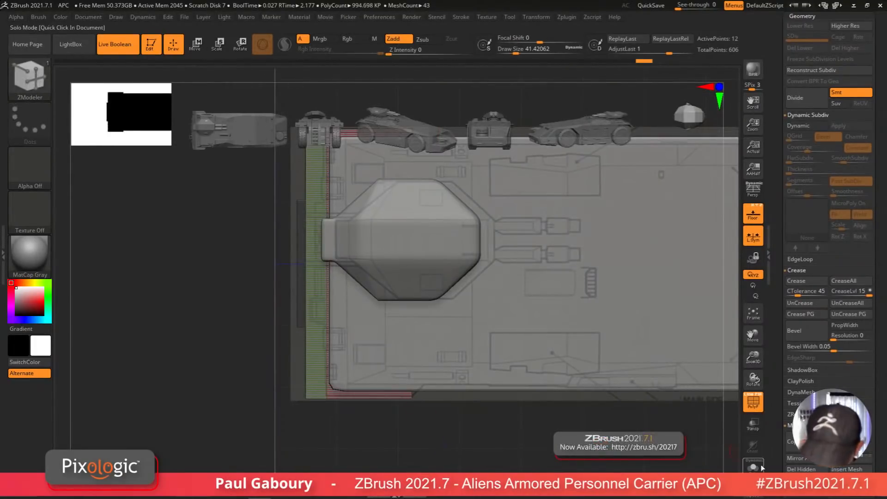
click(757, 466)
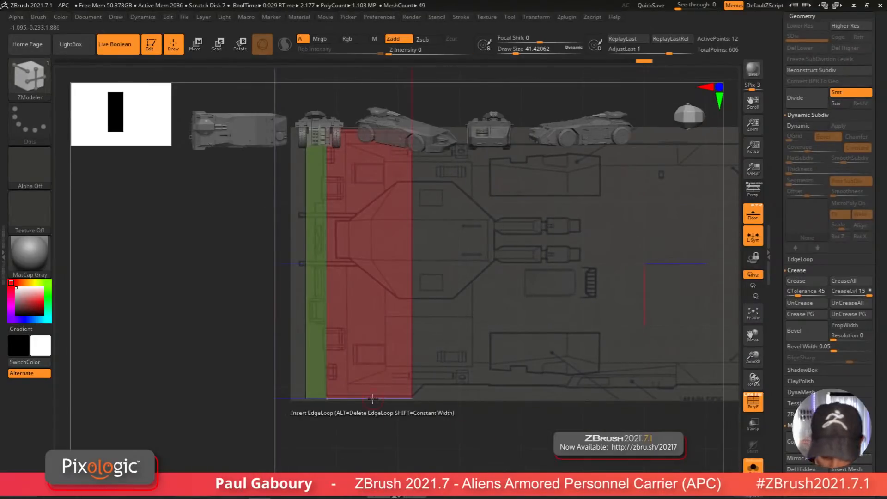
mouse_move(370, 398)
mouse_down()
mouse_move(394, 399)
mouse_move(440, 445)
mouse_up()
Step: Mirror and weld the back slab, then reshape its front corner into a chamfer with the Move gizmo
click(796, 458)
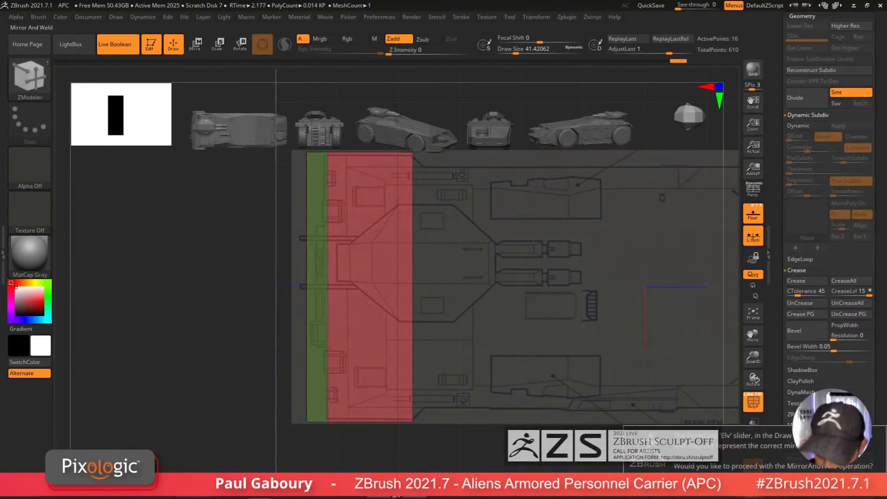
click(688, 482)
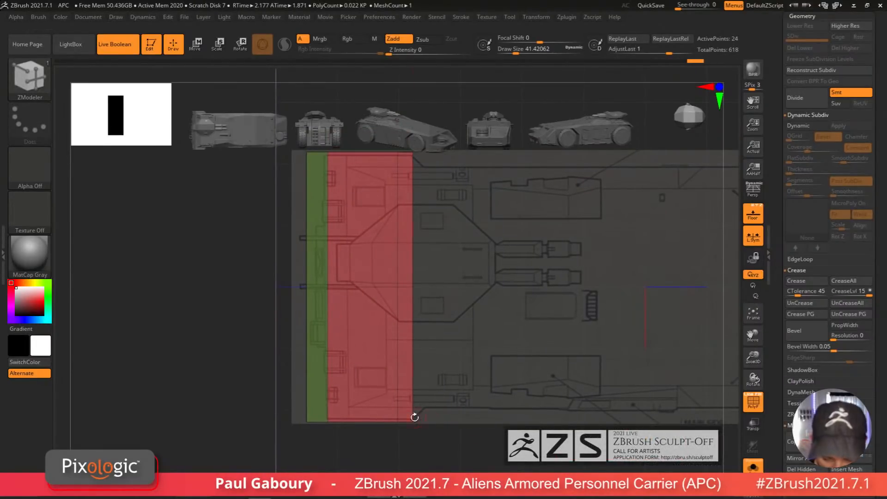
key(w)
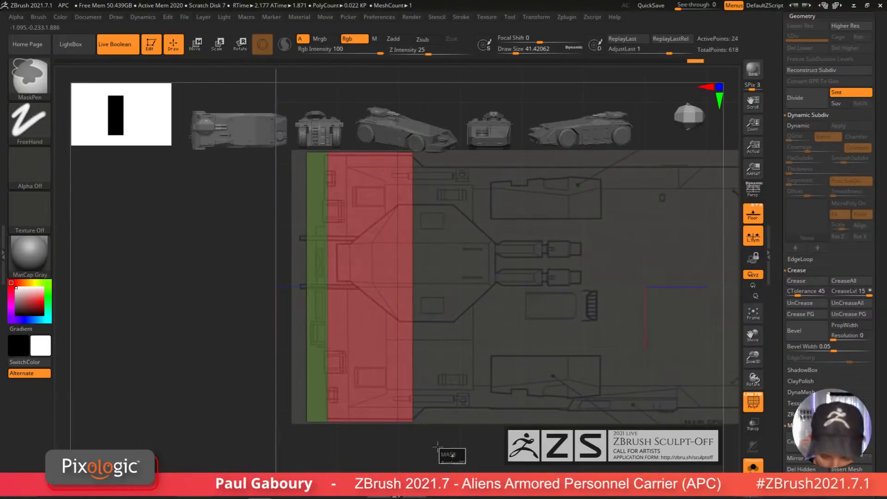
click(302, 348)
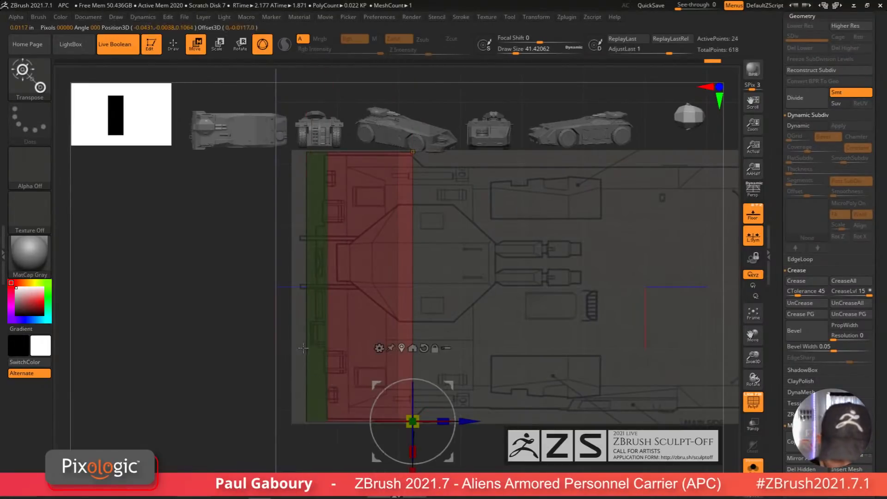
drag(412, 470, 413, 461)
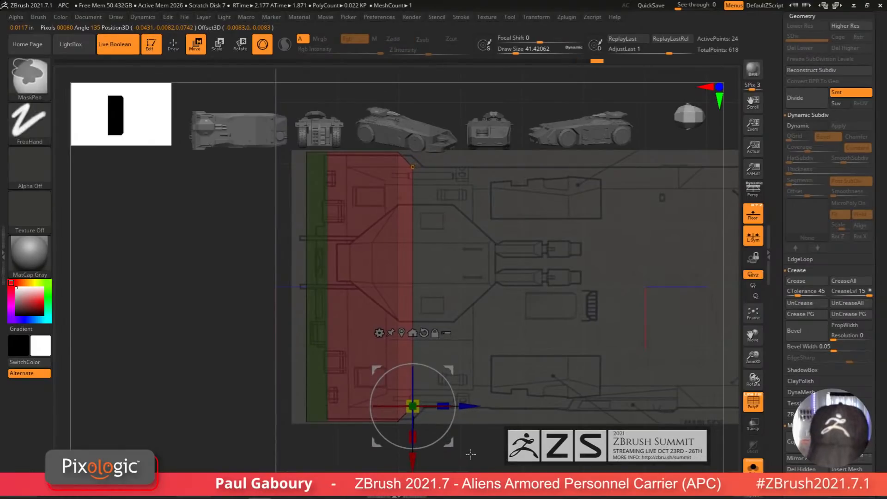
ctrl+right_drag(469, 453, 466, 416)
alt+right_drag(561, 471, 526, 404)
key(d)
right_drag(530, 455, 520, 400)
ctrl+drag(521, 400, 523, 417)
Step: Examine the back slab against the full body from top and side views
key(shift+f)
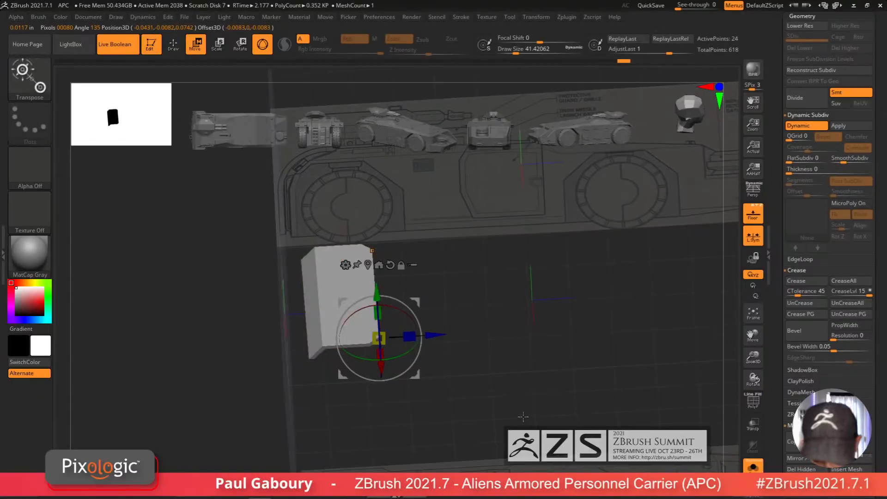
key(alt+s)
right_drag(494, 422, 466, 397)
alt+right_drag(466, 398, 496, 454)
mouse_move(518, 469)
ctrl+shift+mouse_down()
mouse_move(402, 199)
mouse_move(390, 143)
ctrl+shift+mouse_up()
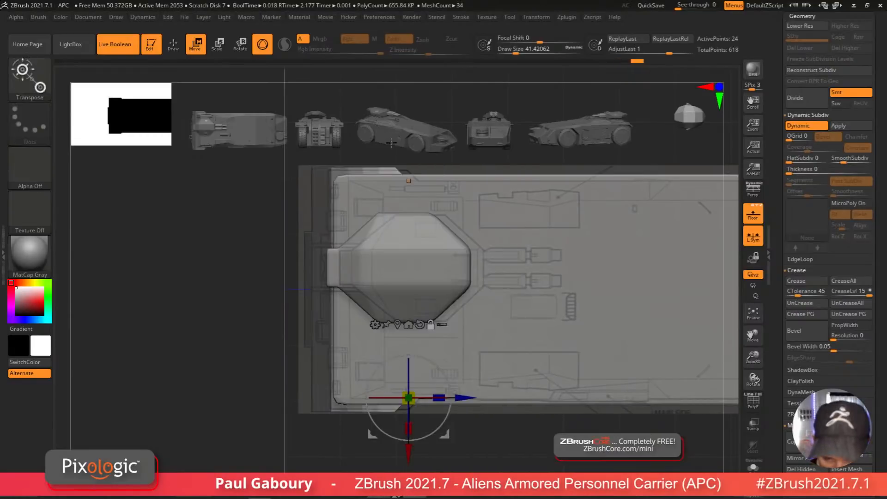
drag(461, 398, 472, 397)
ctrl+right_drag(507, 463, 504, 480)
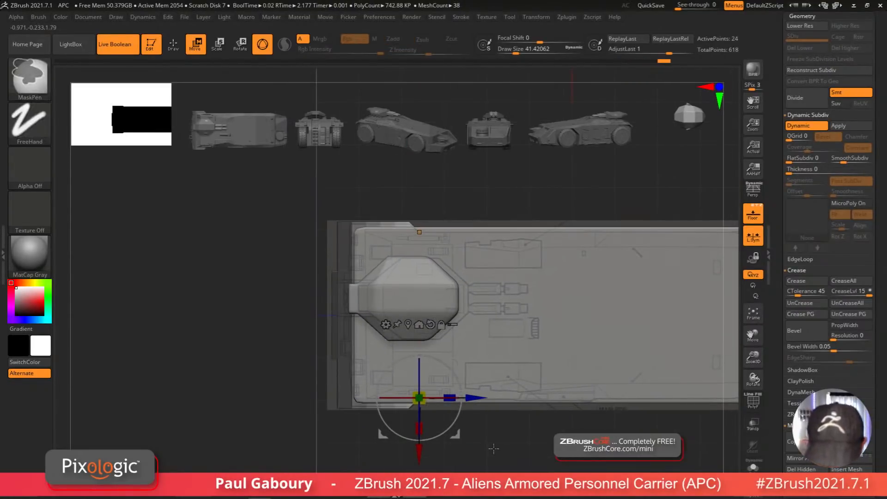
mouse_move(477, 398)
mouse_down()
mouse_move(489, 375)
mouse_move(501, 465)
mouse_move(477, 415)
mouse_move(501, 461)
mouse_move(493, 444)
mouse_up()
key(q)
key(shift+f)
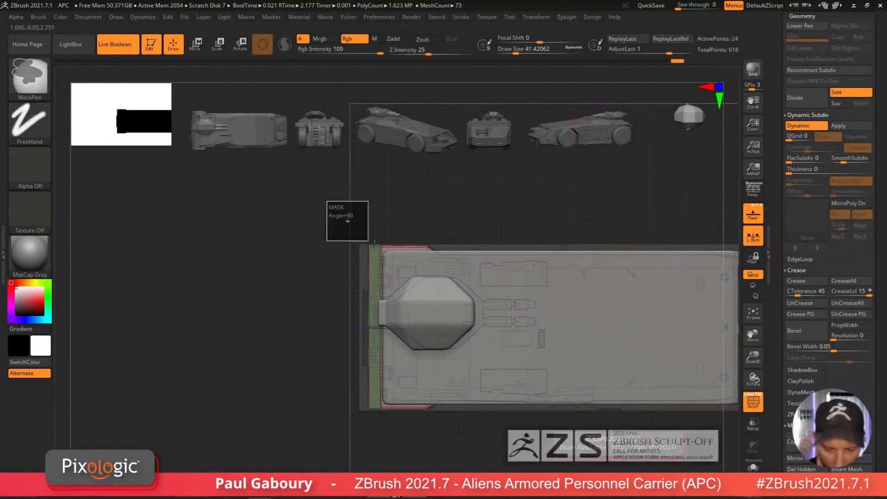
key(w)
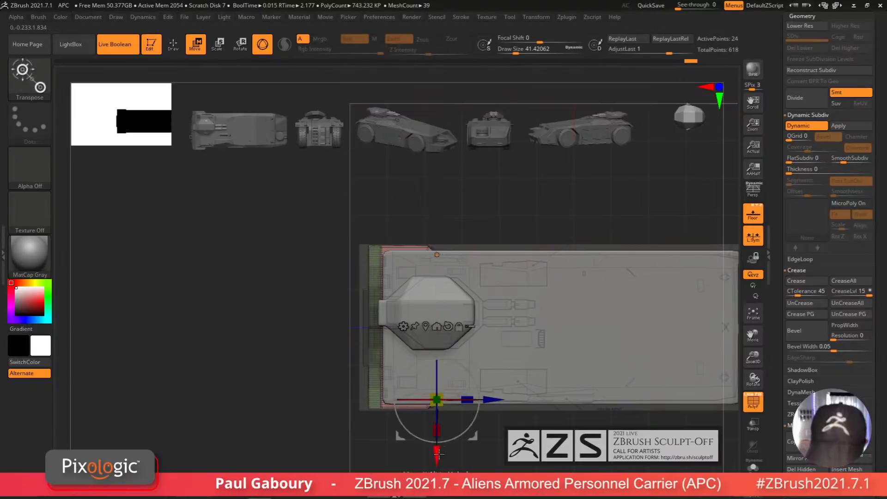
key(shift+f)
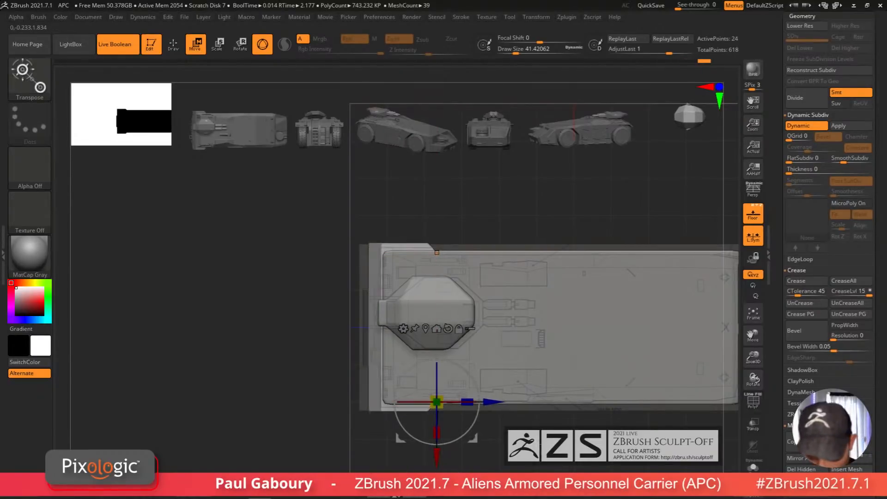
mouse_move(437, 456)
mouse_down()
mouse_move(517, 416)
mouse_move(502, 425)
mouse_up()
key(q)
shift+right_drag(503, 425, 488, 455)
ctrl+right_drag(488, 455, 427, 407)
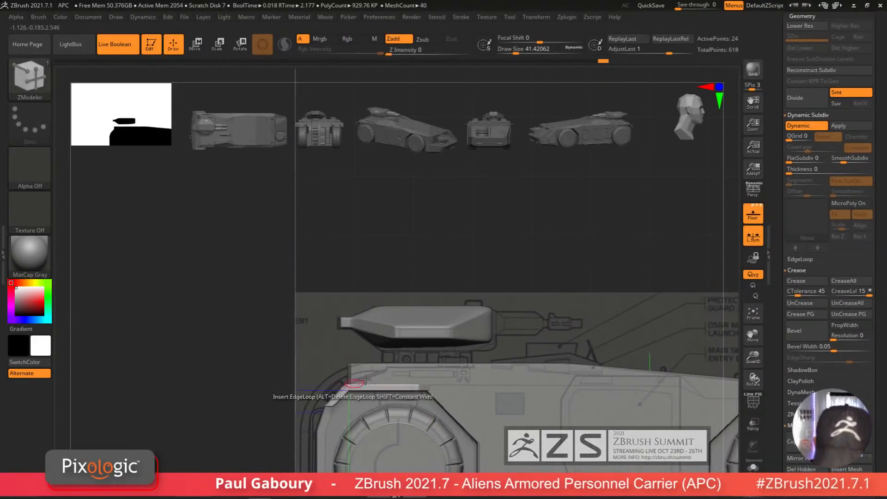
Step: Select the front cut pieces subtool and replace its mesh with a PolyCube through the gizmo's Transform Type options
drag(877, 283, 877, 437)
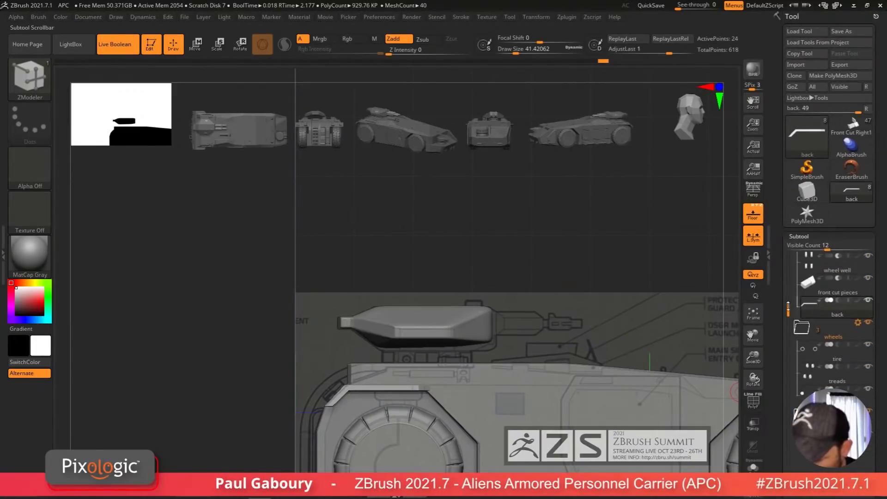
drag(788, 309, 804, 245)
click(818, 339)
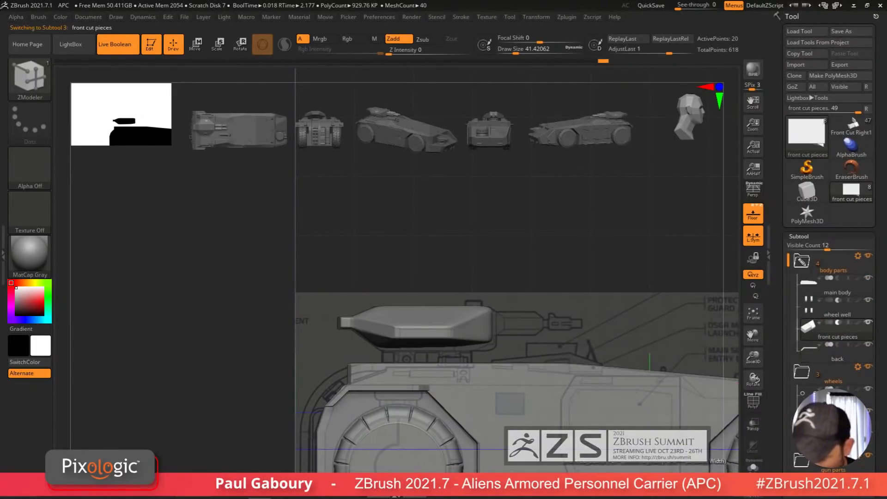
key(w)
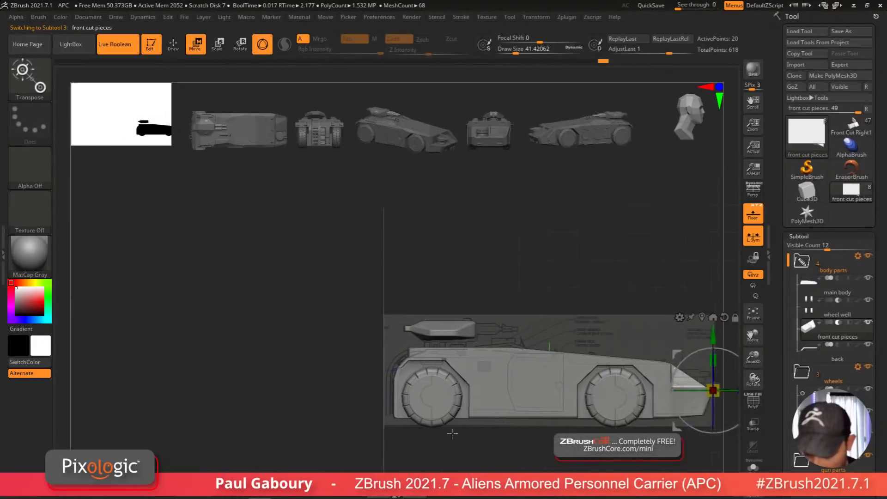
ctrl+drag(663, 405, 372, 448)
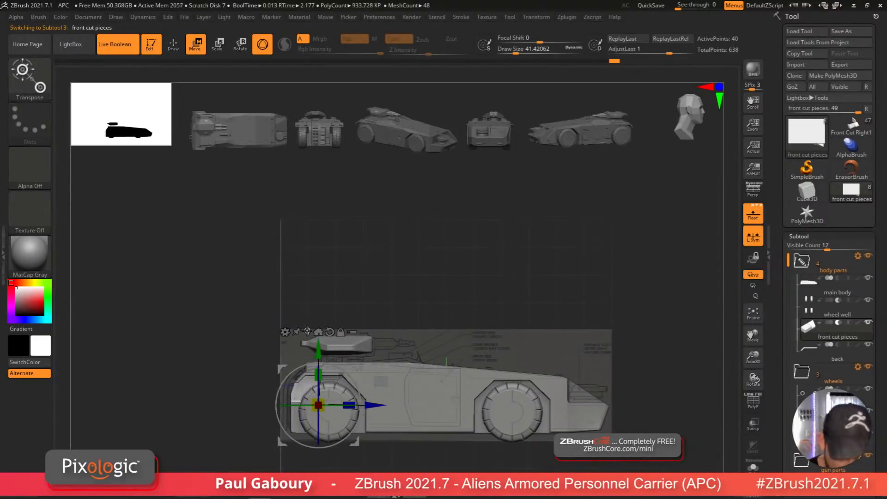
click(285, 332)
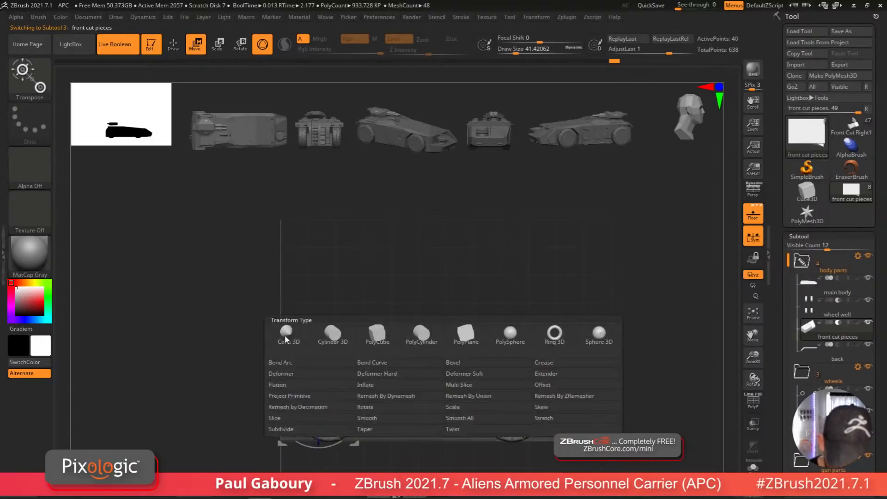
click(370, 335)
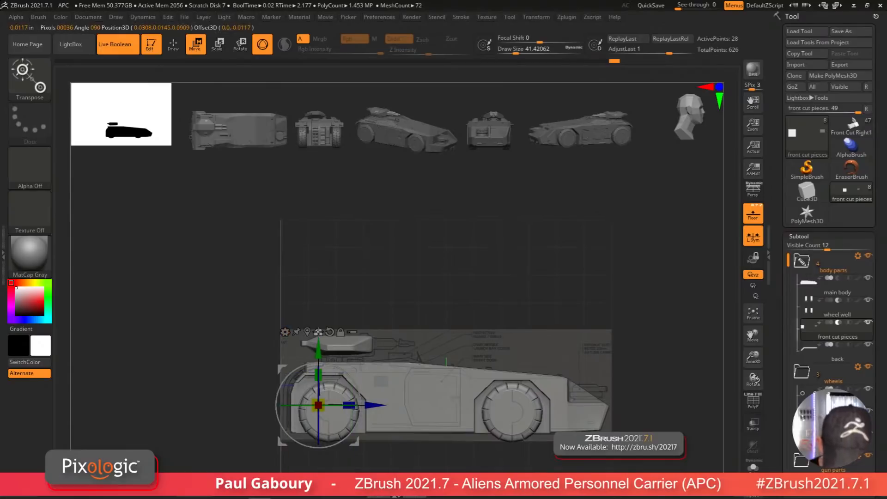
Step: Move and scale the cube over the front end of the hull in side view
drag(377, 406, 326, 420)
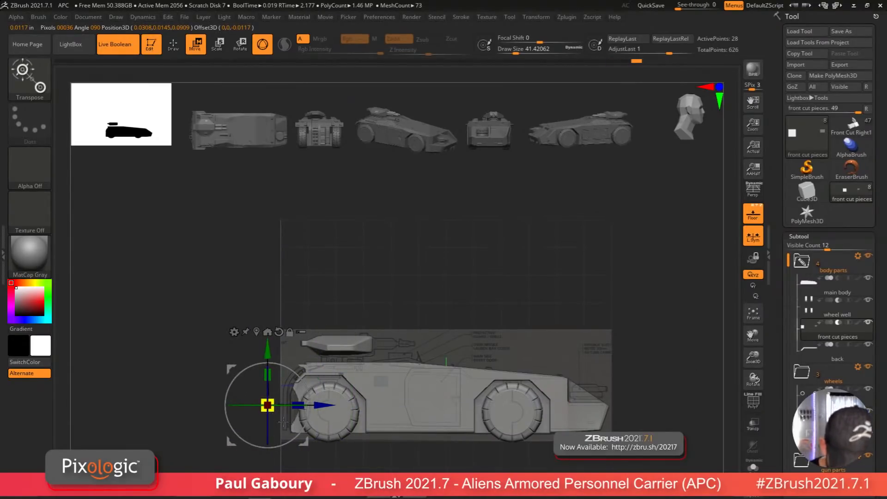
alt+drag(389, 447, 422, 423)
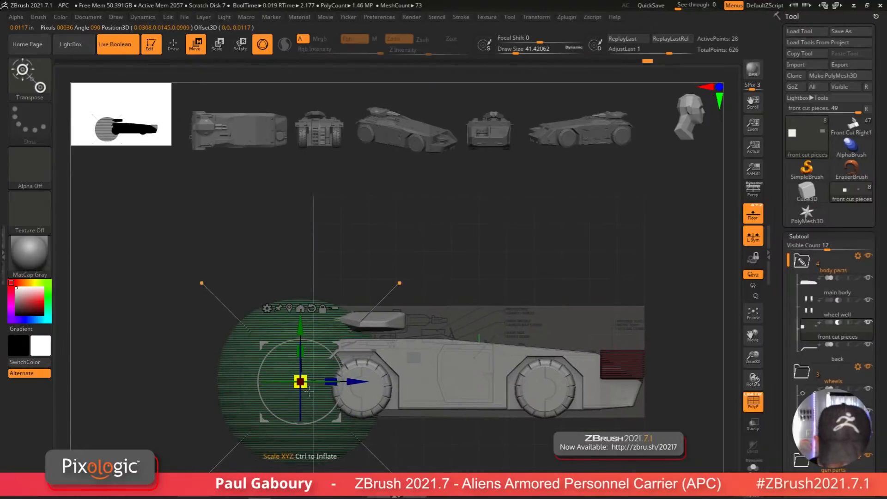
drag(300, 382, 221, 405)
scroll(854, 344, down, 10)
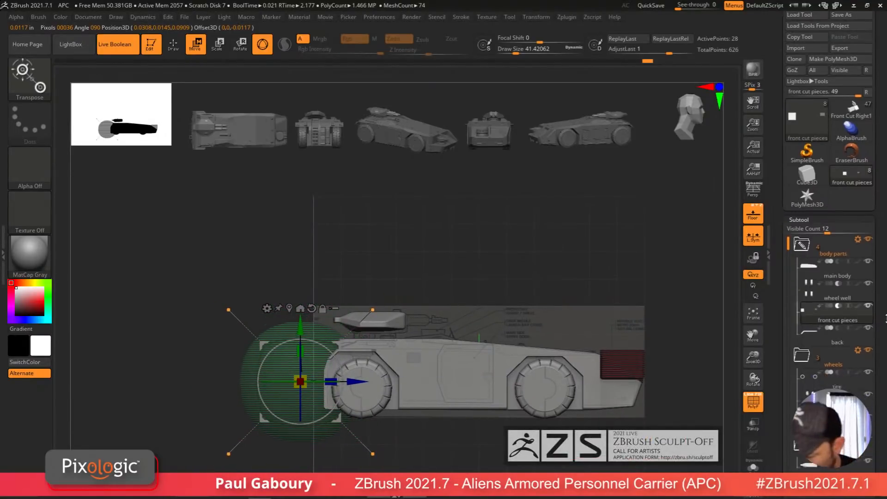
Step: Resize the cube with the gizmo so it covers the hull's front end, checking its width in front view
drag(872, 409, 872, 331)
click(801, 427)
alt+drag(367, 398, 407, 404)
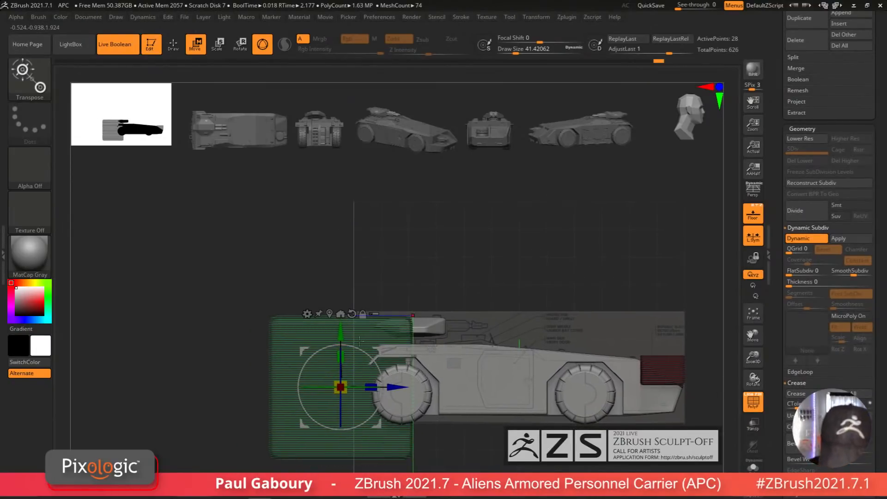
drag(359, 340, 359, 281)
drag(426, 398, 467, 405)
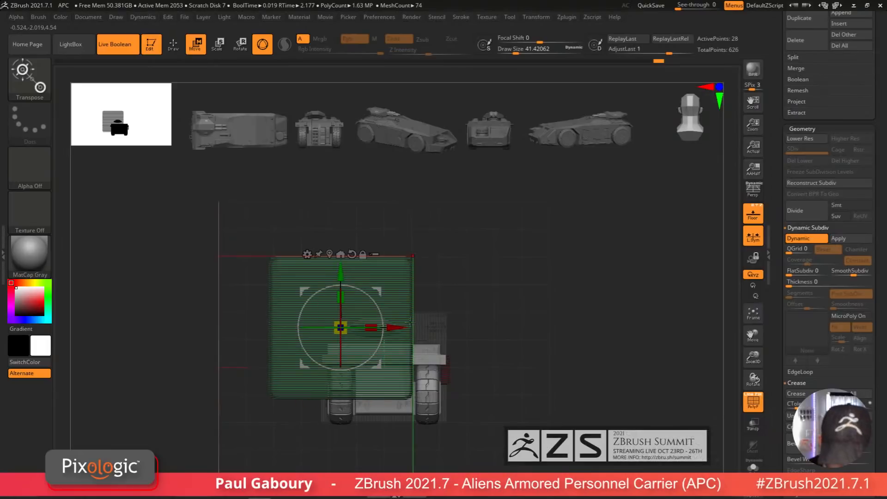
click(341, 254)
mouse_move(492, 408)
mouse_down()
mouse_move(474, 416)
mouse_move(459, 451)
mouse_move(463, 434)
mouse_move(488, 414)
mouse_up()
drag(479, 373, 430, 405)
shift+drag(488, 427, 451, 369)
drag(401, 307, 340, 416)
key(shift+d)
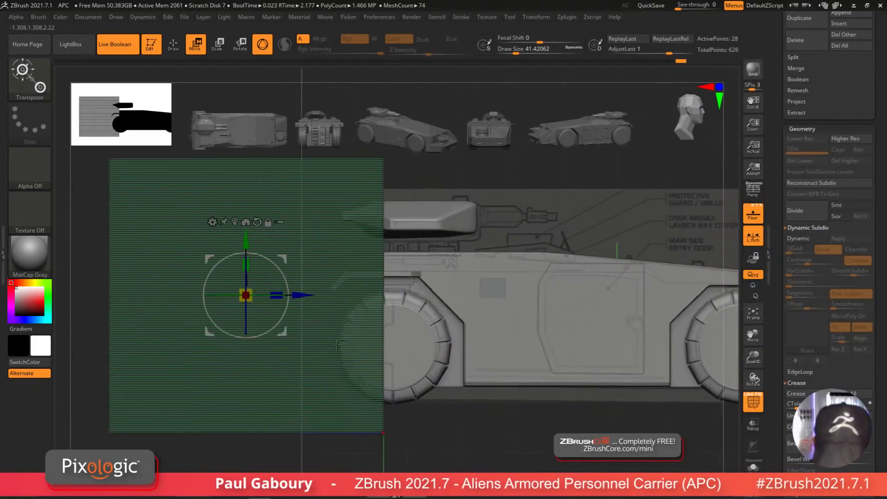
Step: Mask part of the cube and move its unmasked side to narrow it into a thin block at the hull front
drag(314, 296, 303, 321)
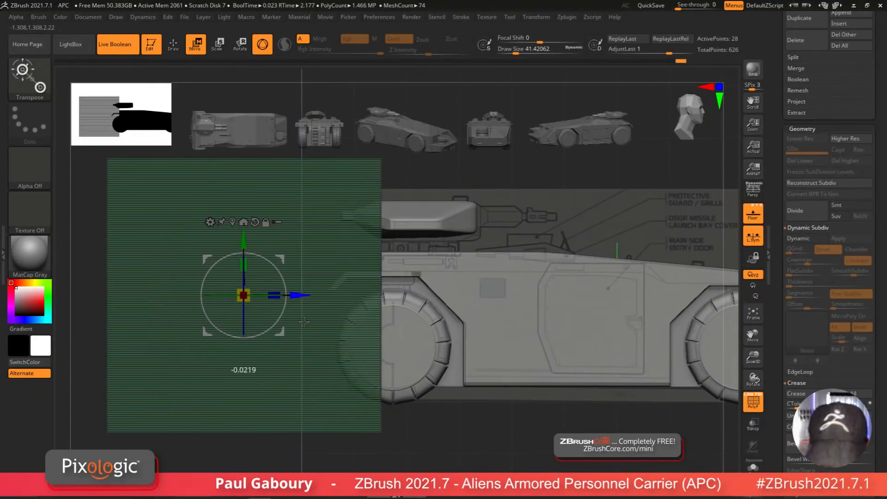
mouse_move(268, 441)
alt+mouse_down()
mouse_move(330, 484)
mouse_move(329, 434)
mouse_move(327, 468)
alt+mouse_up()
ctrl+drag(186, 168, 498, 248)
ctrl+click(498, 248)
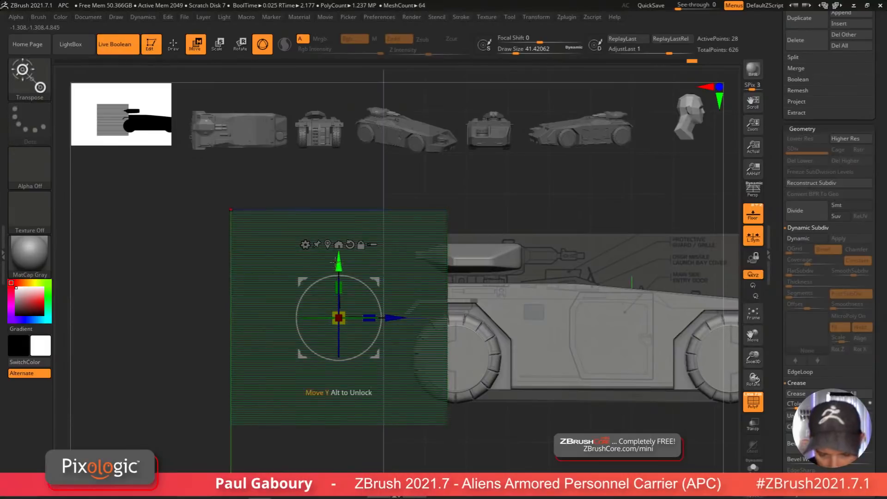
drag(335, 263, 335, 335)
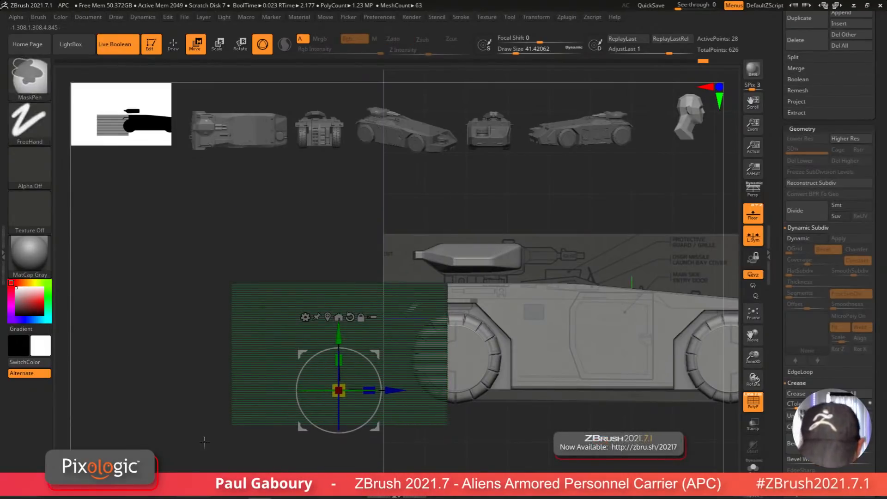
ctrl+drag(170, 475, 337, 280)
drag(401, 392, 577, 387)
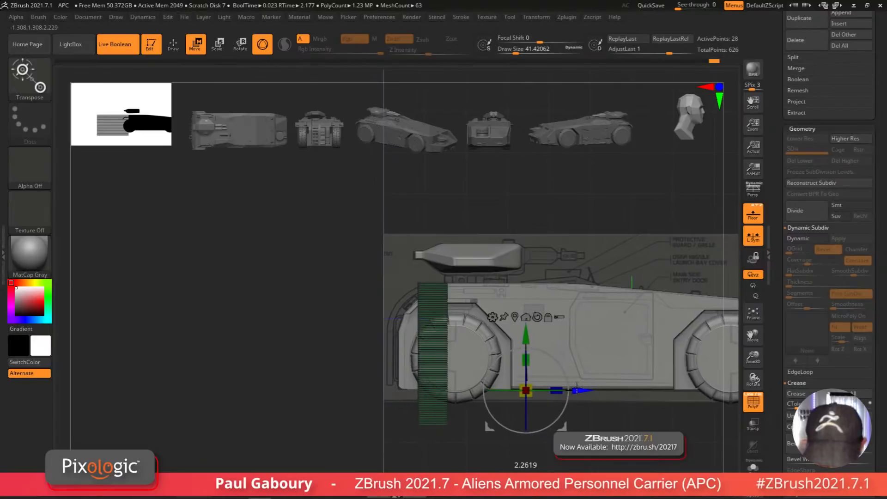
Step: Reposition and scale the block into a thin strip on the hull top beneath the turret
alt+drag(504, 444, 475, 416)
ctrl+drag(336, 463, 466, 354)
alt+drag(449, 407, 430, 463)
drag(480, 367, 480, 231)
alt+drag(504, 258, 485, 364)
alt+drag(615, 265, 401, 264)
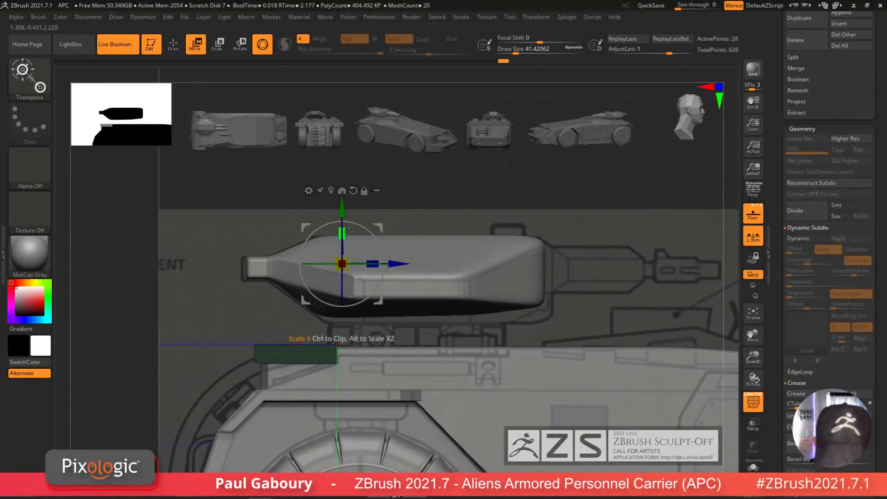
Step: Mask part of the strip and move its top down with the gizmo to flatten it
mouse_move(346, 200)
mouse_down()
mouse_move(345, 210)
mouse_move(346, 202)
mouse_up()
key(ctrl)
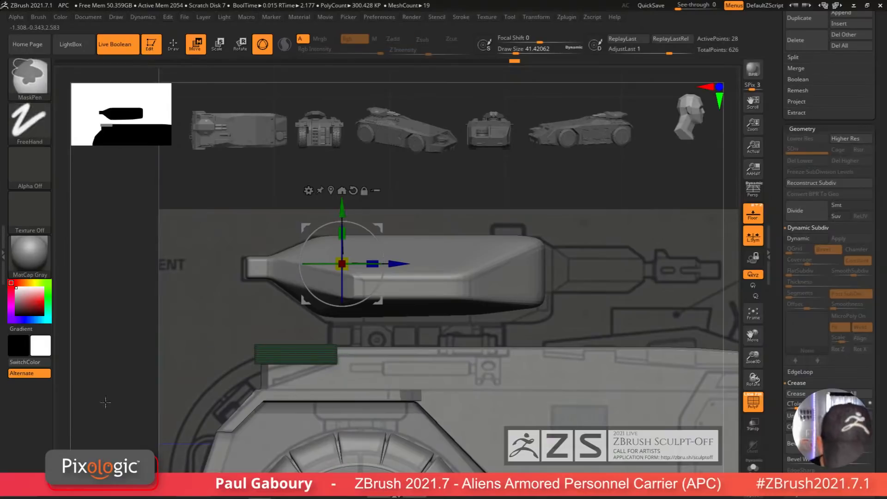
ctrl+drag(137, 415, 294, 356)
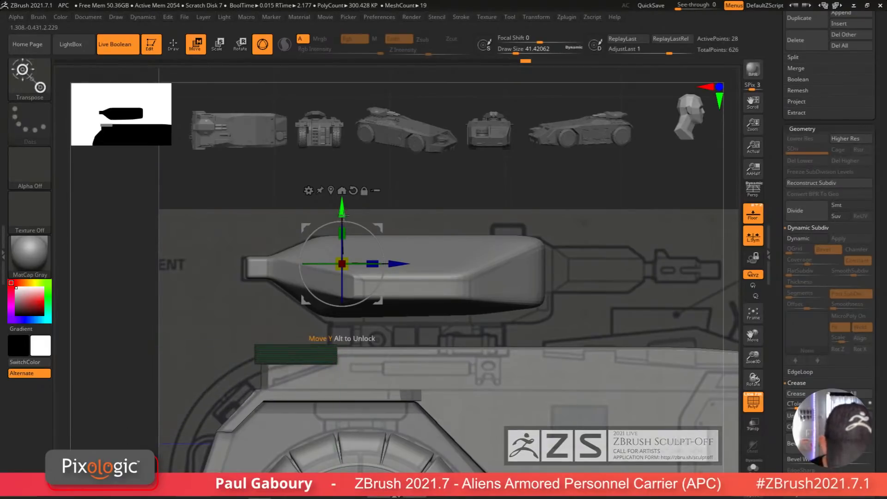
drag(342, 213, 342, 237)
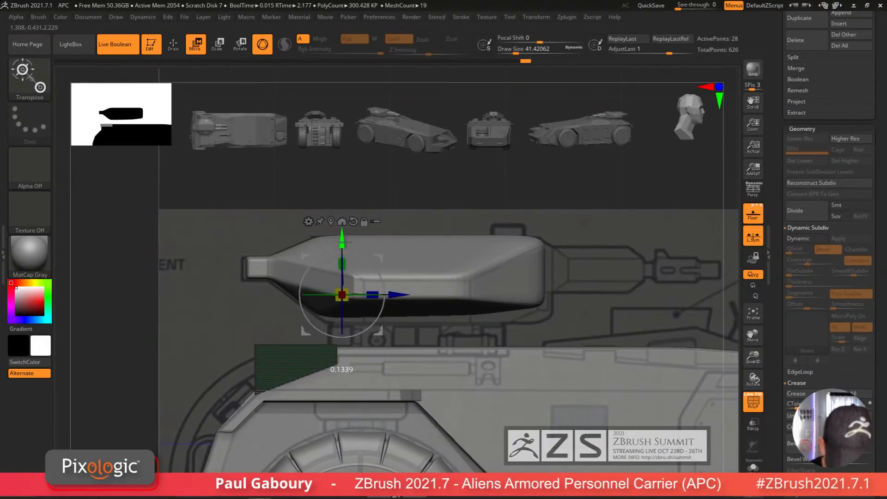
mouse_move(398, 333)
mouse_down()
mouse_move(383, 410)
mouse_move(430, 444)
mouse_move(381, 448)
mouse_move(393, 427)
mouse_move(384, 418)
mouse_up()
Step: Insert an edge loop in the strip with ZModeler and stretch its end section toward the rear with the Move gizmo
key(q)
alt+right_drag(384, 418, 382, 415)
key(shift+f)
ctrl+right_drag(398, 365, 444, 446)
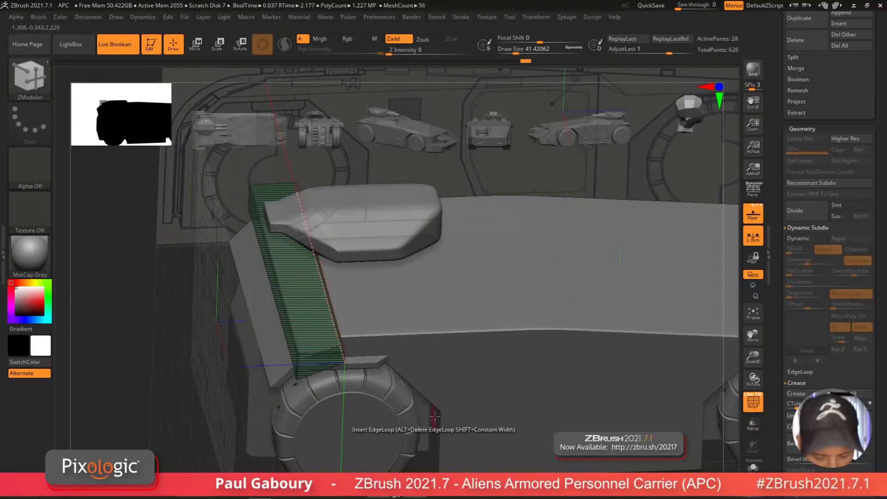
ctrl+right_drag(450, 412, 374, 399)
key(w)
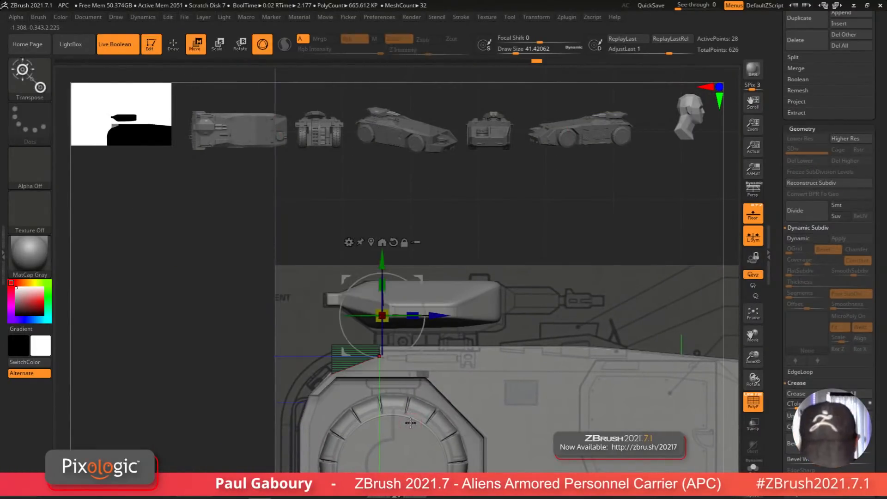
mouse_move(437, 316)
ctrl+mouse_down()
mouse_move(601, 333)
mouse_move(610, 351)
mouse_move(591, 369)
mouse_move(570, 383)
mouse_move(527, 388)
mouse_move(534, 390)
ctrl+mouse_up()
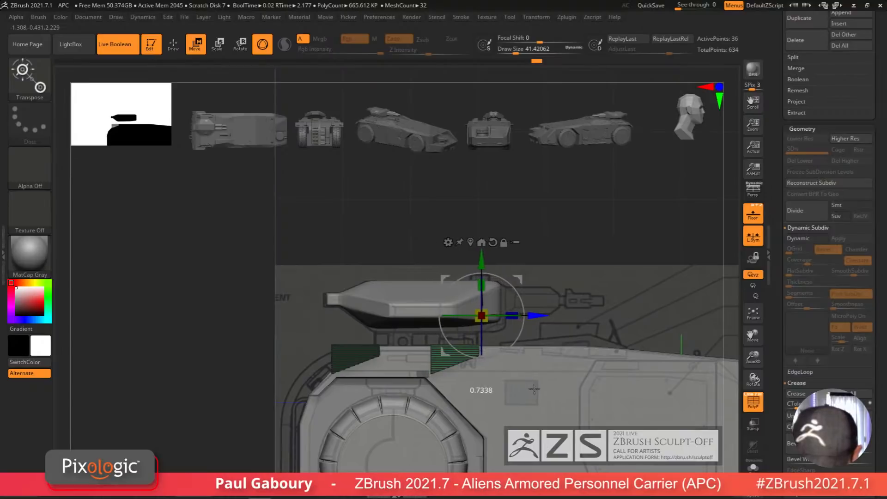
Step: Clip and mask the strip's sections along the hull top edge
key(q)
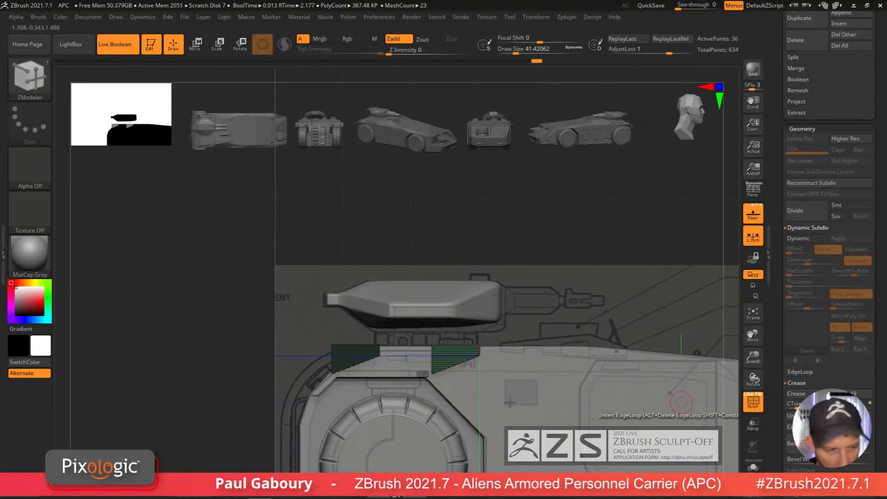
key(ctrl+shift)
ctrl+shift+drag(320, 356, 321, 353)
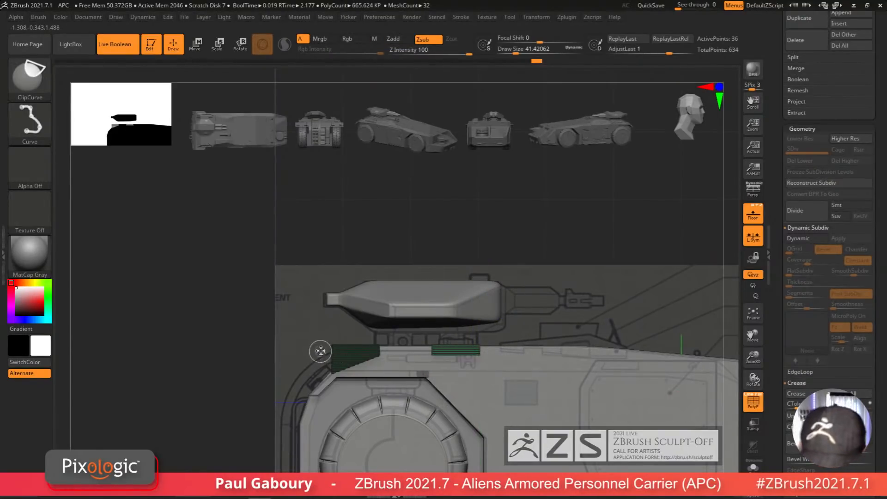
ctrl+right_drag(478, 377, 481, 422)
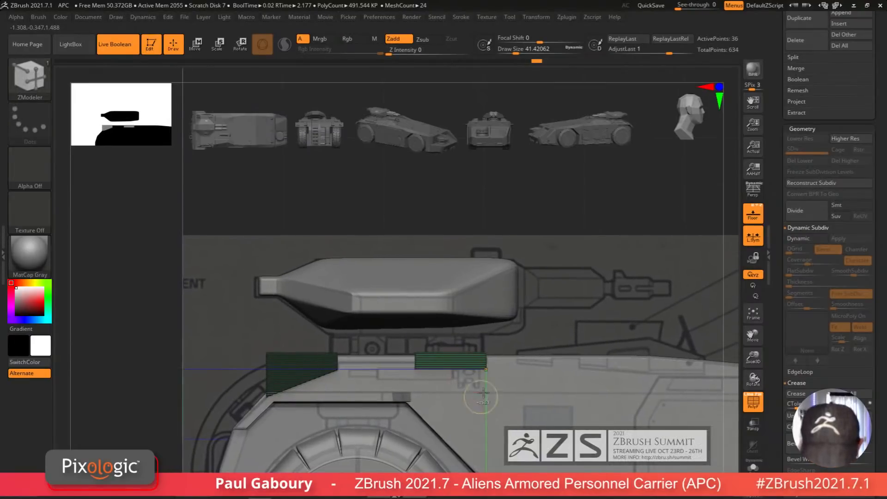
ctrl+drag(127, 388, 132, 392)
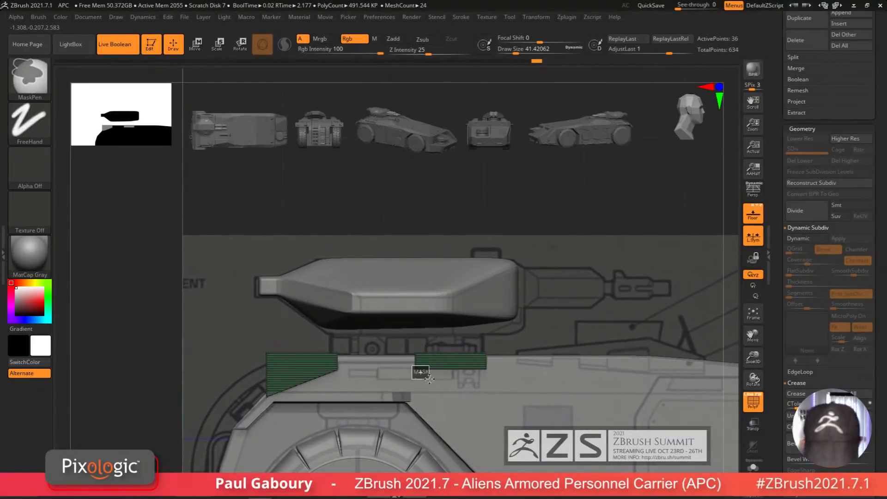
ctrl+drag(525, 381, 529, 387)
Step: Move the strip's unmasked end section forward with the gizmo to join the front section
key(w)
drag(495, 266, 491, 249)
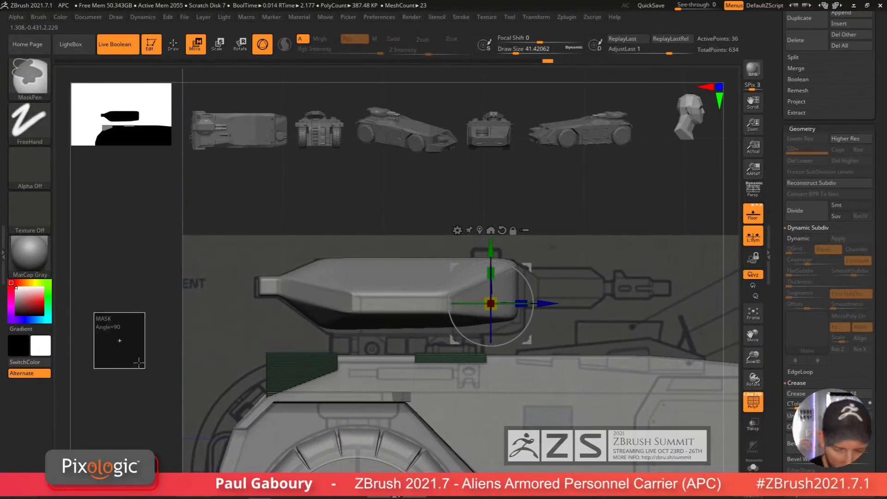
ctrl+drag(368, 272, 423, 377)
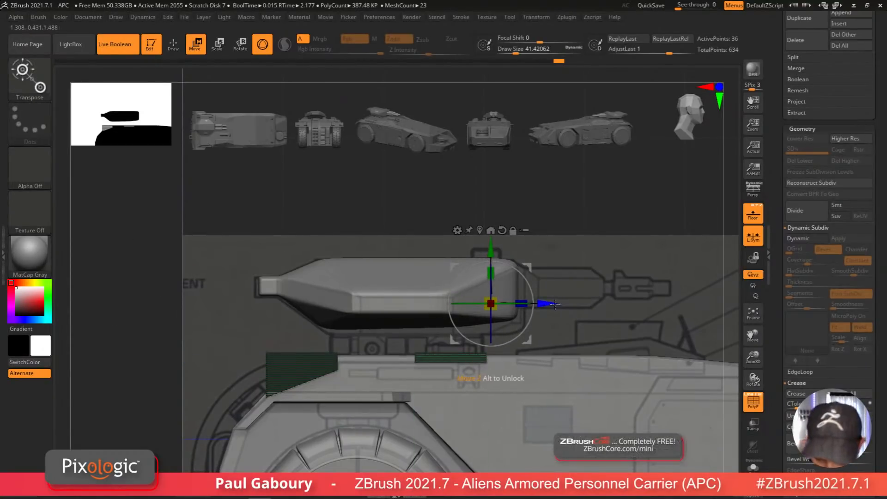
drag(521, 303, 324, 303)
drag(350, 411, 479, 410)
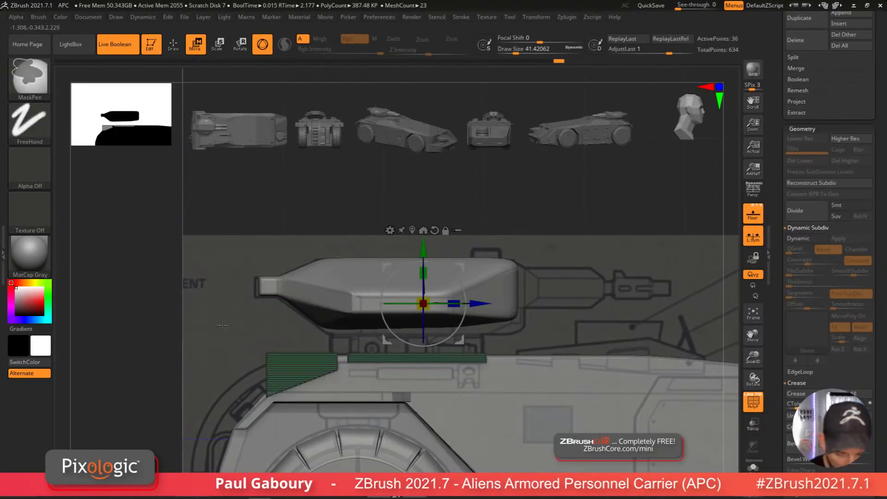
ctrl+drag(323, 199, 471, 352)
ctrl+drag(308, 203, 391, 393)
drag(478, 299, 358, 358)
ctrl+drag(448, 204, 456, 220)
right_drag(471, 222, 462, 468)
mouse_move(501, 432)
alt+right_down()
mouse_move(510, 472)
mouse_move(471, 370)
alt+right_up()
Step: Insert an edge loop at the strip's end and turn the masked area into a polygroup
key(q)
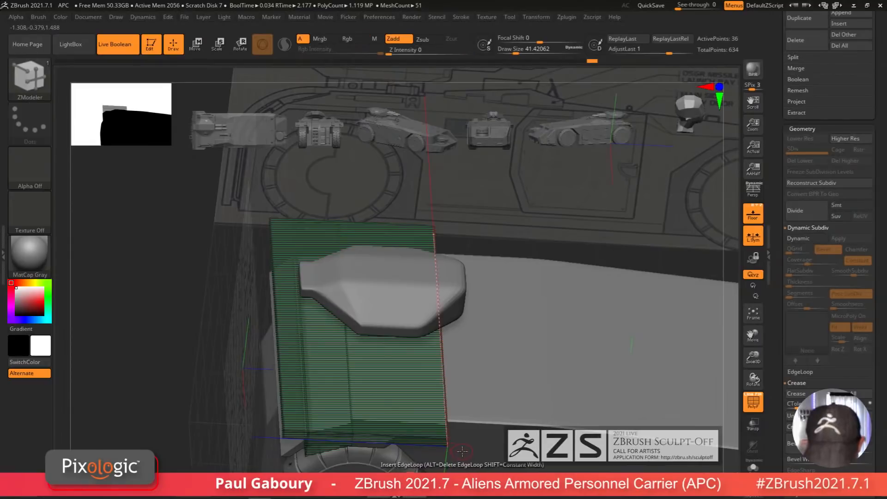
ctrl+shift+drag(471, 463, 434, 402)
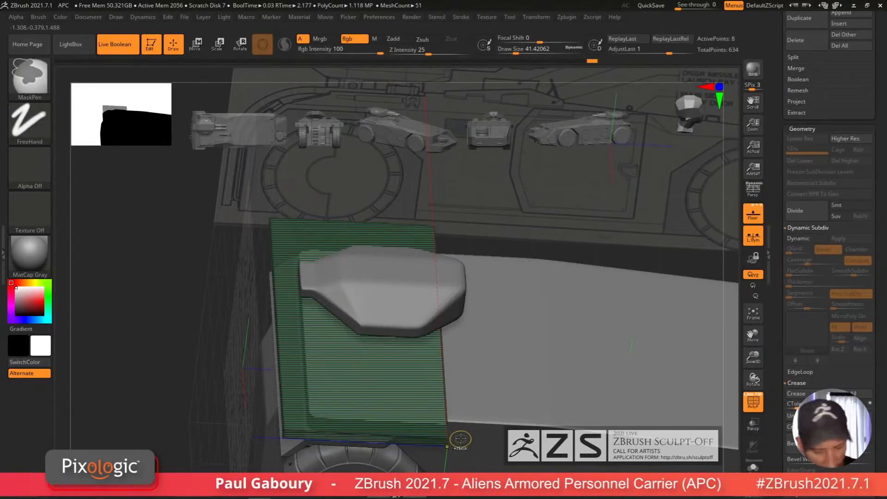
key(ctrl+w)
ctrl+right_drag(494, 427, 439, 433)
Step: Scale the strip in top view so it spans the full width of the hull
key(w)
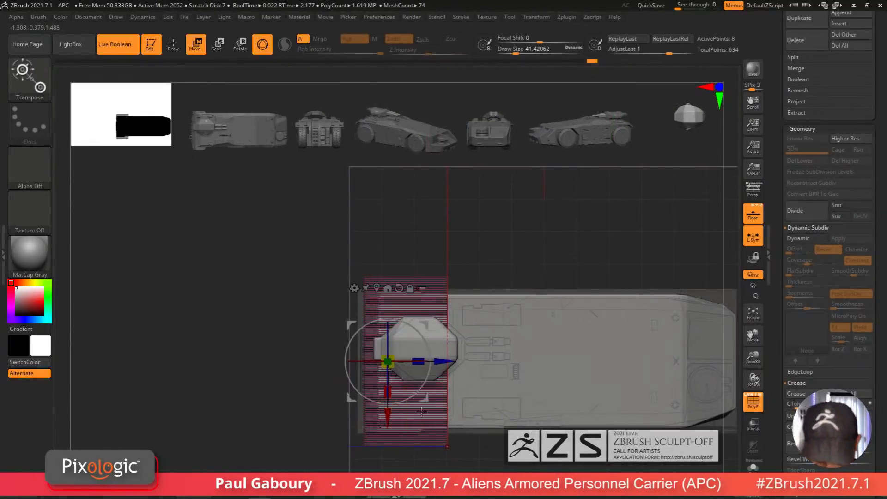
key(shift+f)
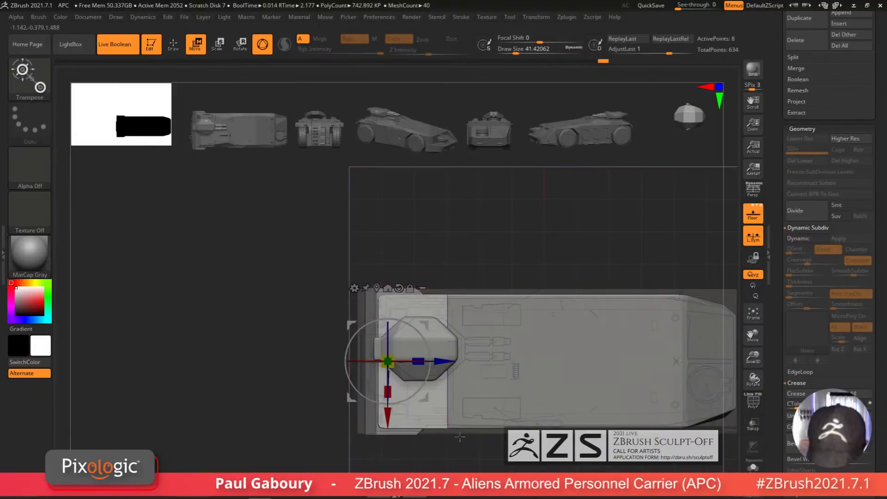
right_drag(476, 463, 474, 381)
alt+right_drag(476, 433, 565, 405)
key(shift+f)
ctrl+right_drag(537, 378, 612, 455)
alt+right_drag(556, 406, 555, 460)
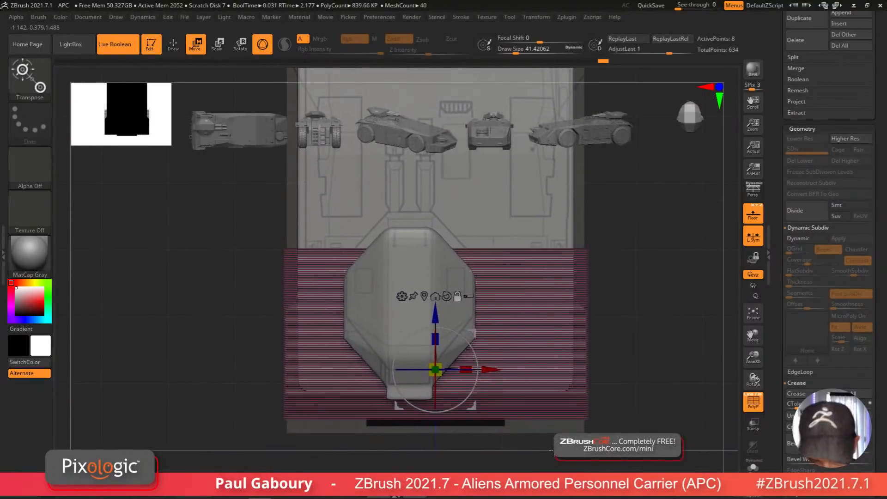
Step: Redo the last strip edit and turn on dynamic subdivision to preview the smoothed hull strip
key(shift+f)
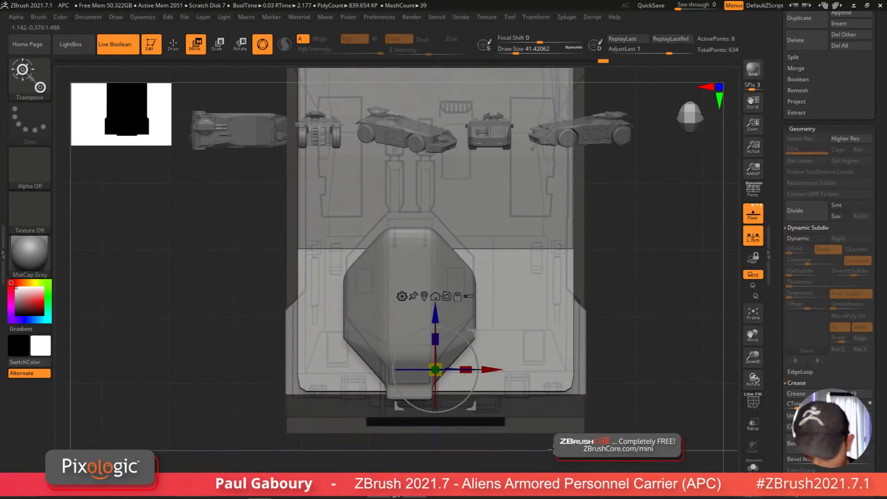
key(q)
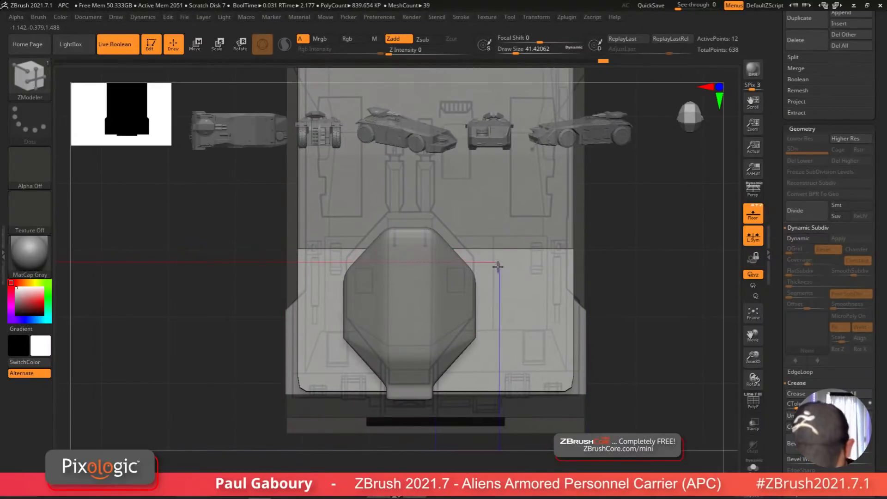
drag(493, 255, 494, 255)
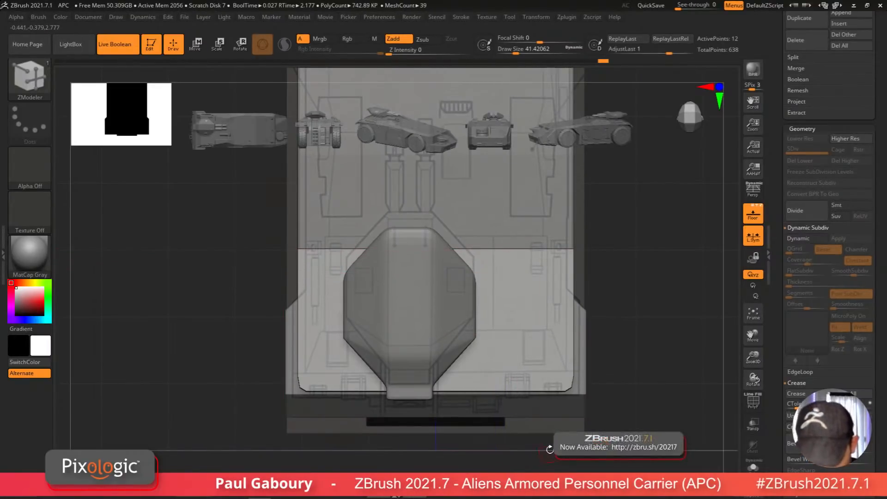
key(shift+f)
key(shift+f)
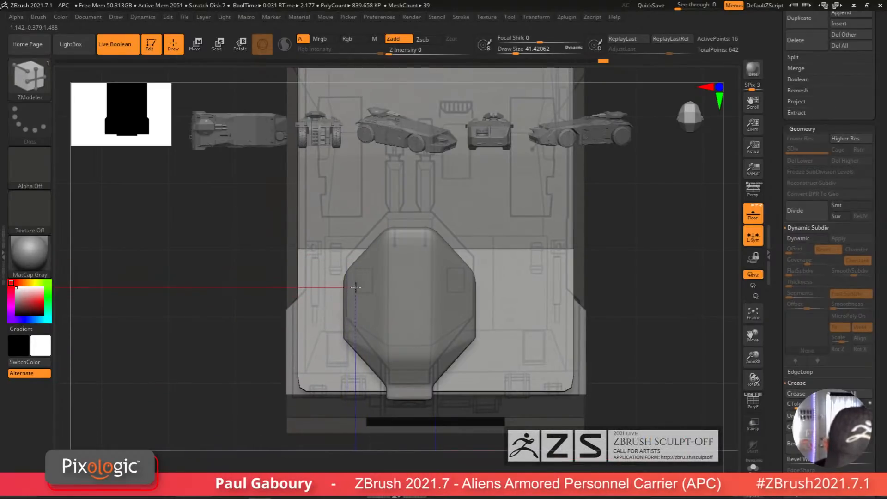
ctrl+right_drag(424, 333, 499, 365)
mouse_move(499, 365)
right_down()
mouse_move(539, 375)
mouse_move(553, 410)
mouse_move(548, 400)
mouse_move(647, 390)
mouse_move(555, 407)
mouse_move(554, 393)
mouse_move(524, 398)
mouse_move(523, 416)
right_up()
key(shift+f)
key(ctrl+shift+z)
key(d)
key(shift+f)
mouse_move(517, 384)
alt+right_down()
mouse_move(518, 425)
mouse_move(509, 406)
mouse_move(514, 369)
mouse_move(538, 412)
mouse_move(559, 380)
alt+right_up()
key(shift+f)
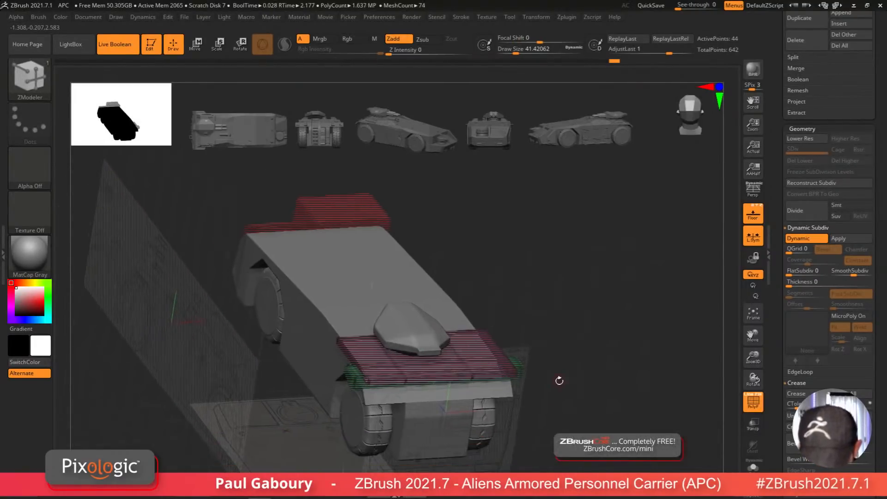
Step: Isolate the strip and QMesh a polygon on its side face
right_drag(556, 411, 547, 414)
click(752, 467)
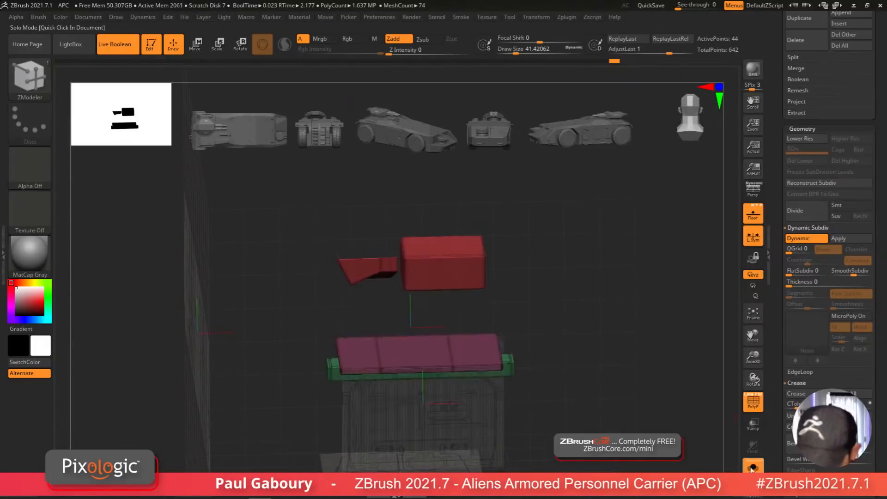
right_drag(633, 447, 406, 340)
key(space)
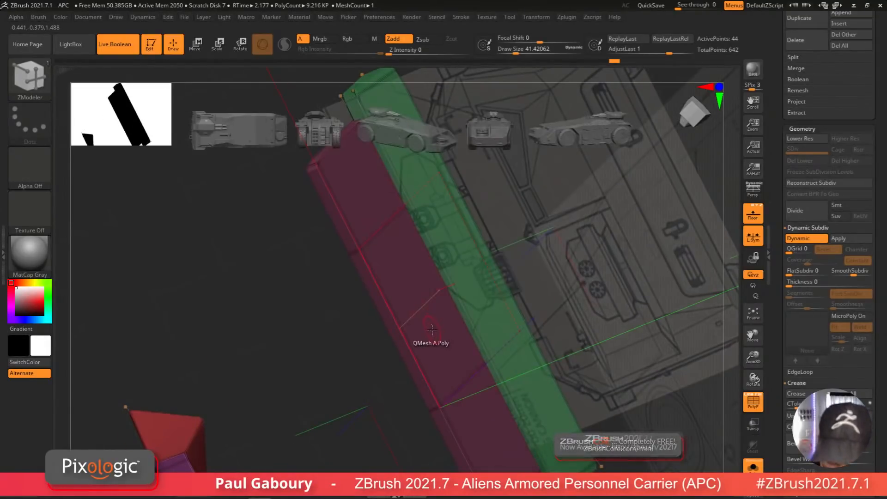
drag(434, 329, 436, 329)
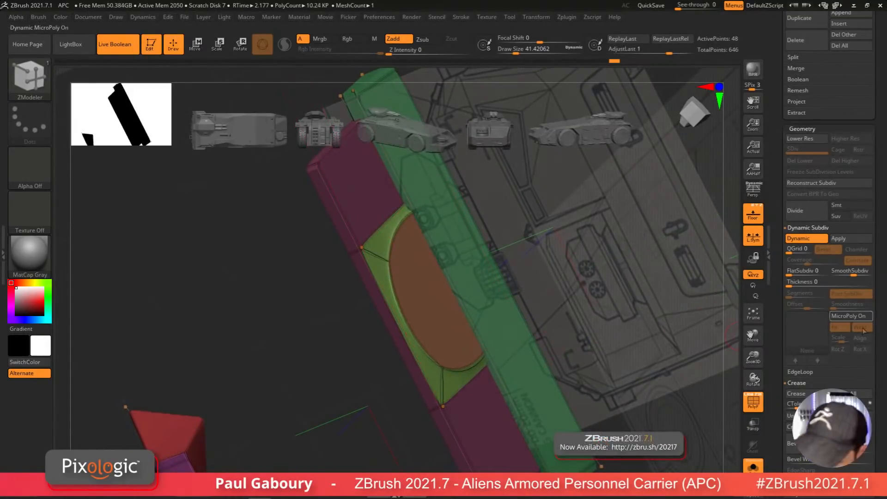
Step: Inspect the edited strip from the top and front views
ctrl+right_drag(695, 386, 585, 412)
mouse_move(575, 462)
shift+right_down()
mouse_move(589, 474)
mouse_move(594, 419)
shift+right_up()
ctrl+shift+drag(620, 475, 375, 160)
click(852, 394)
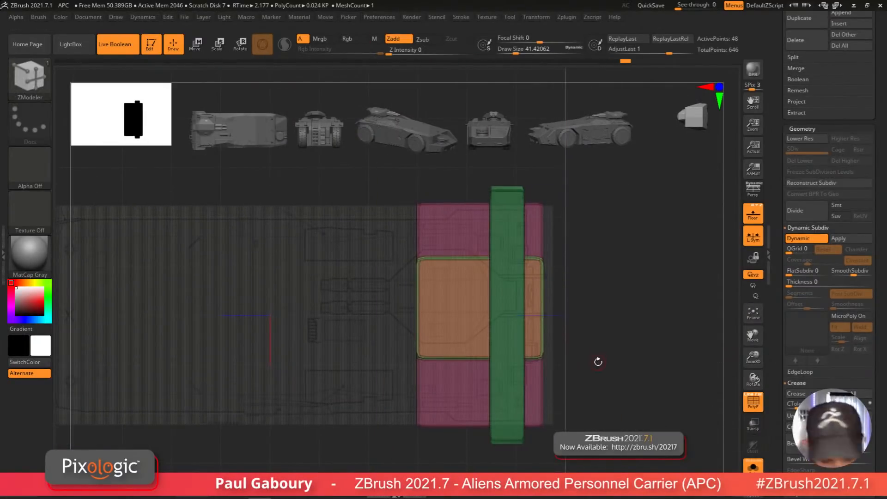
ctrl+shift+click(598, 363)
right_drag(600, 364, 600, 406)
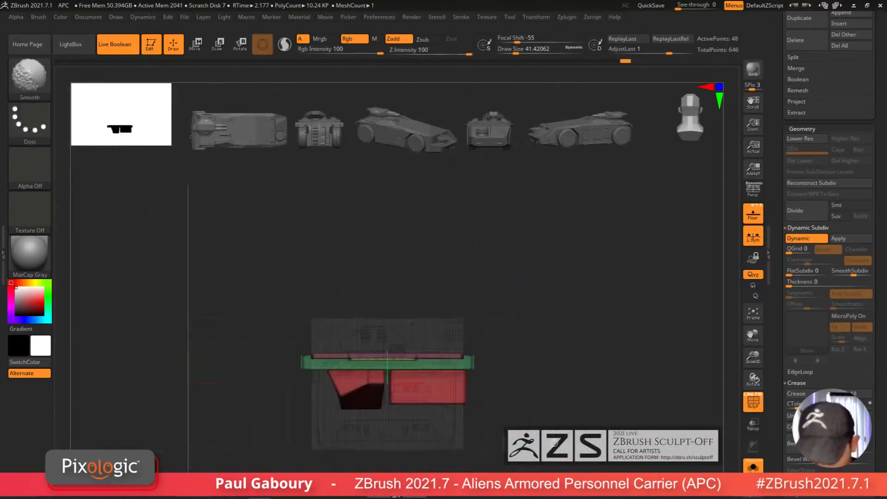
Step: Exit solo mode and insert a single edge loop across the strip's front section
click(753, 467)
key(shift+f)
mouse_move(550, 388)
right_down()
mouse_move(527, 400)
mouse_move(535, 416)
mouse_move(548, 415)
mouse_move(553, 392)
mouse_move(544, 390)
mouse_move(513, 406)
mouse_move(511, 430)
right_up()
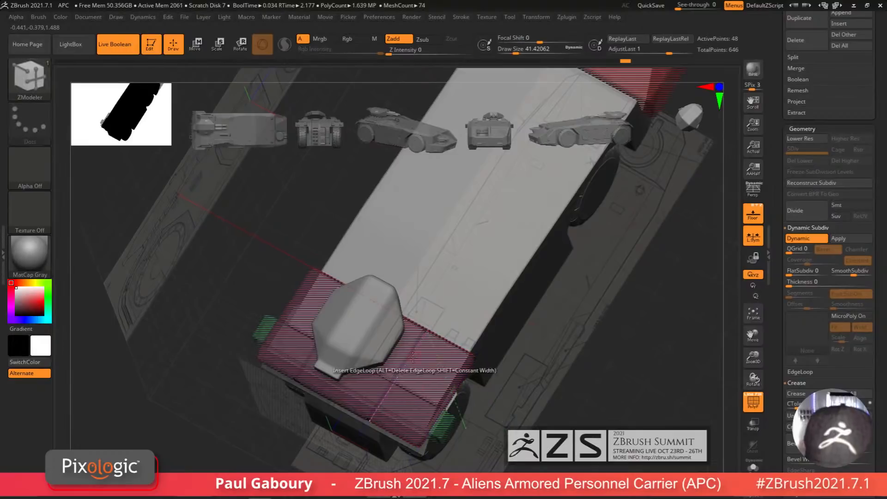
key(space)
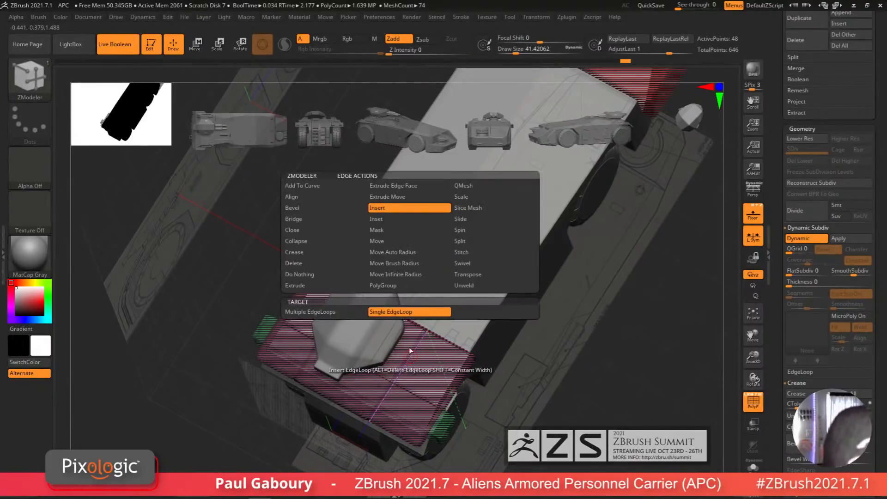
click(408, 360)
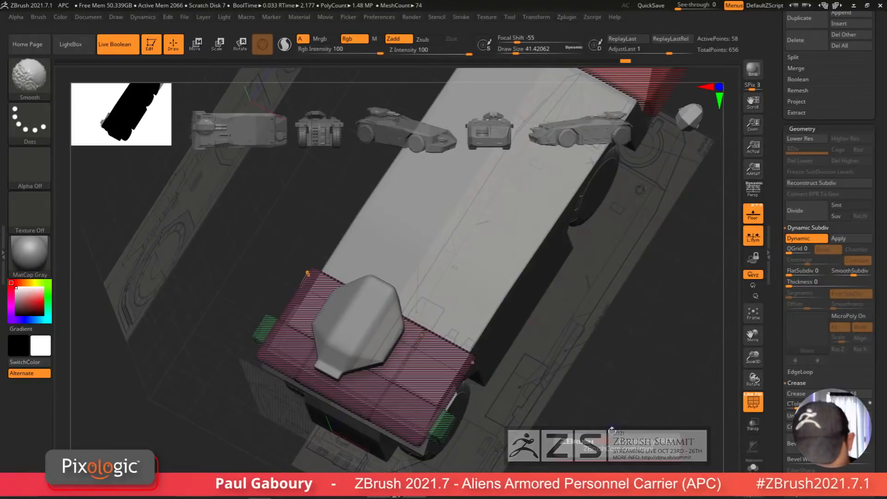
Step: Switch the active tool to Front Cut Right1 to bring up the full APC model
key(shift+f)
mouse_move(553, 417)
ctrl+right_down()
mouse_move(535, 407)
mouse_move(550, 420)
mouse_move(549, 404)
mouse_move(516, 428)
mouse_move(521, 409)
mouse_move(515, 438)
mouse_move(526, 425)
ctrl+right_up()
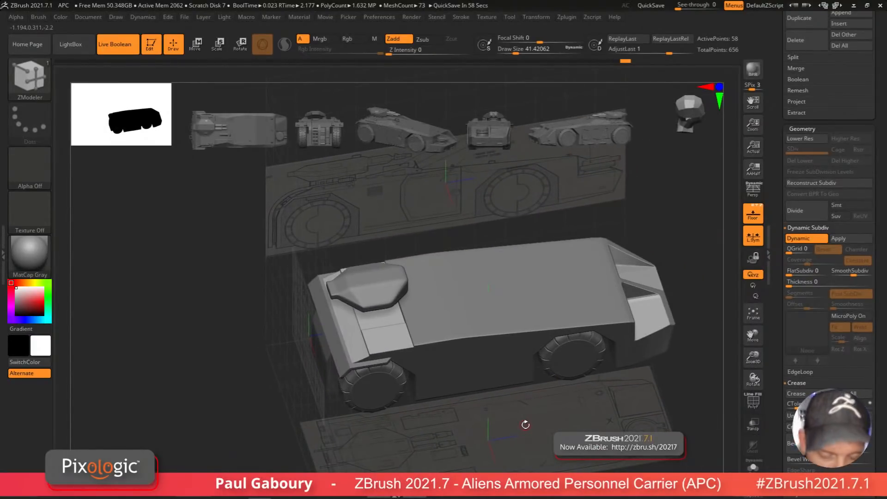
mouse_move(525, 425)
right_down()
mouse_move(576, 390)
mouse_move(567, 403)
mouse_move(560, 396)
right_up()
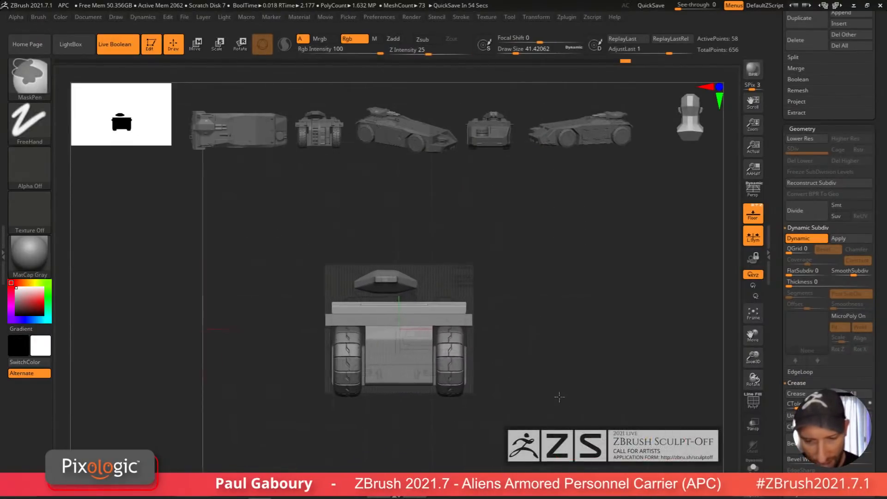
drag(879, 252, 881, 385)
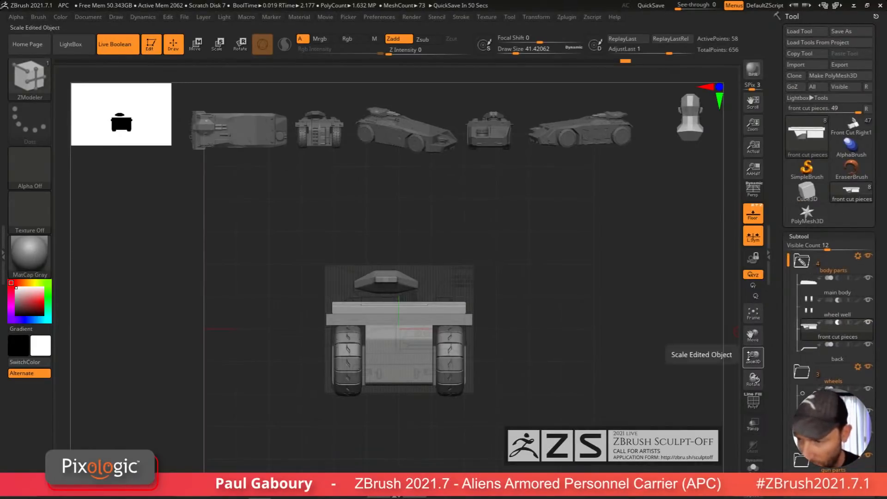
click(851, 125)
mouse_move(553, 403)
alt+right_down()
mouse_move(585, 381)
mouse_move(471, 431)
alt+right_up()
click(753, 213)
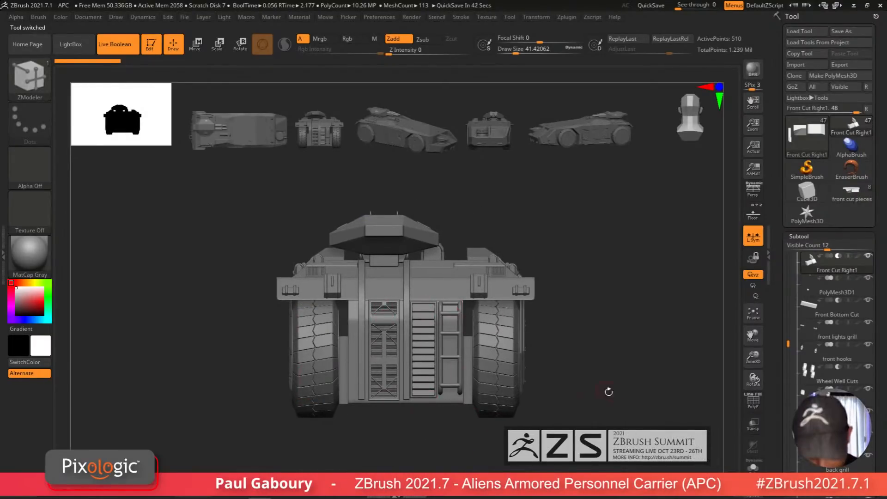
Step: Orbit around the APC to review its front and sides
right_drag(607, 393, 455, 314)
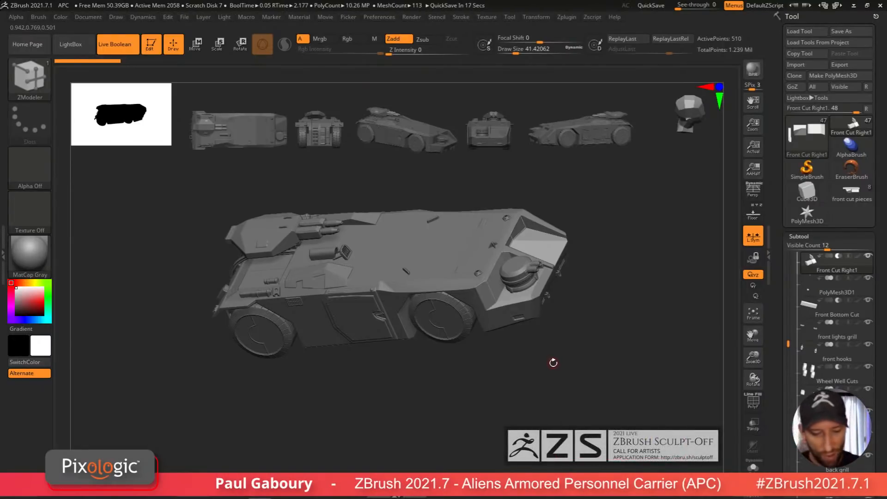
mouse_move(504, 402)
mouse_down()
mouse_move(535, 382)
mouse_move(574, 401)
mouse_up()
ctrl+right_drag(427, 322, 482, 355)
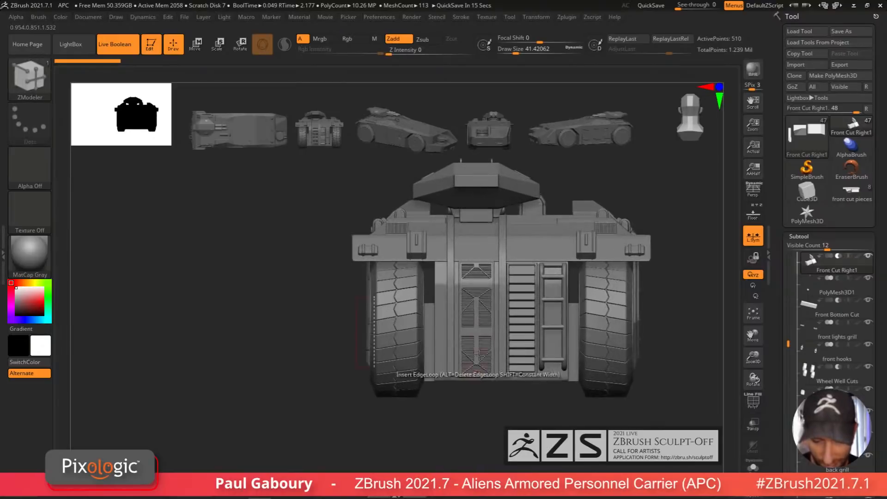
alt+drag(476, 394, 416, 397)
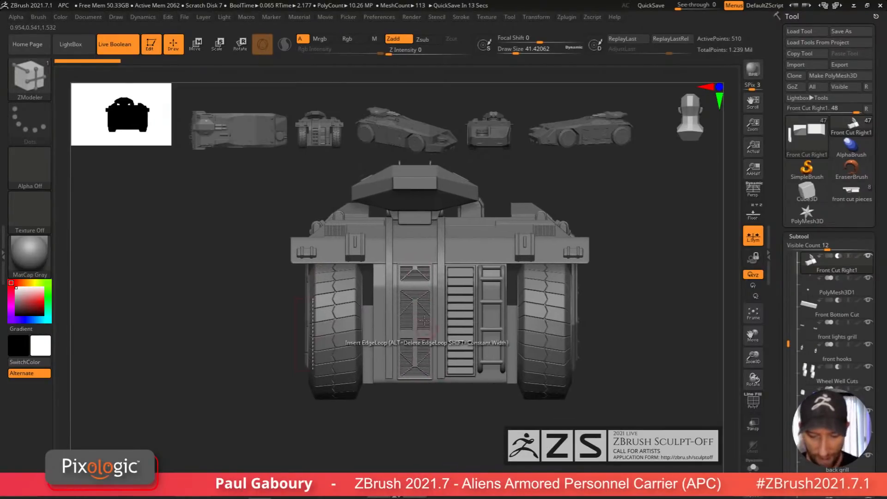
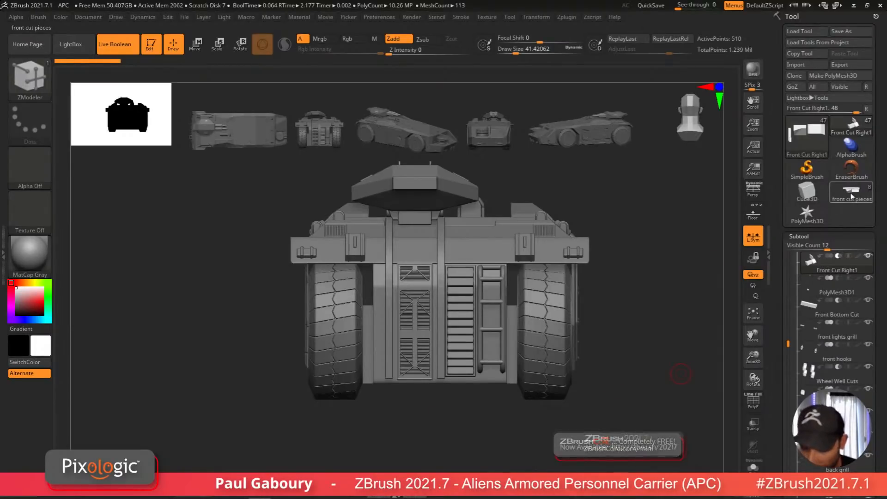
Step: Switch between the front cut pieces tool and the full Front Cut Right1 model to compare them
click(852, 194)
drag(531, 398, 614, 397)
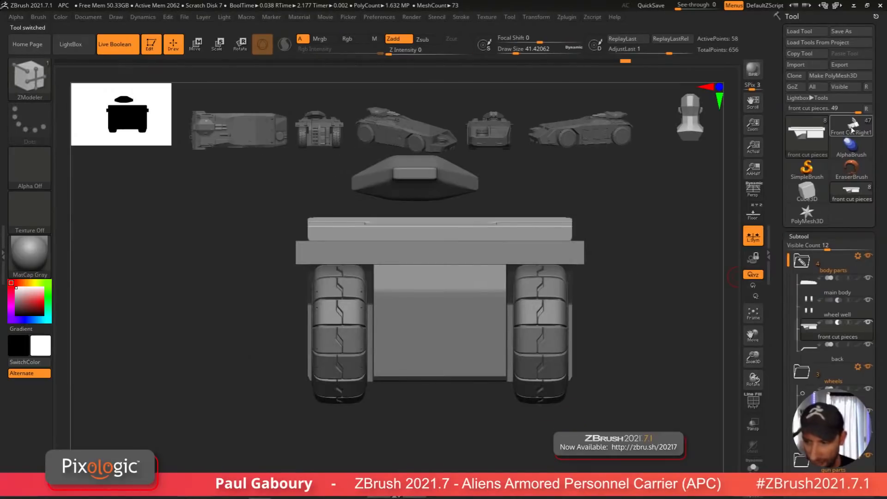
click(852, 129)
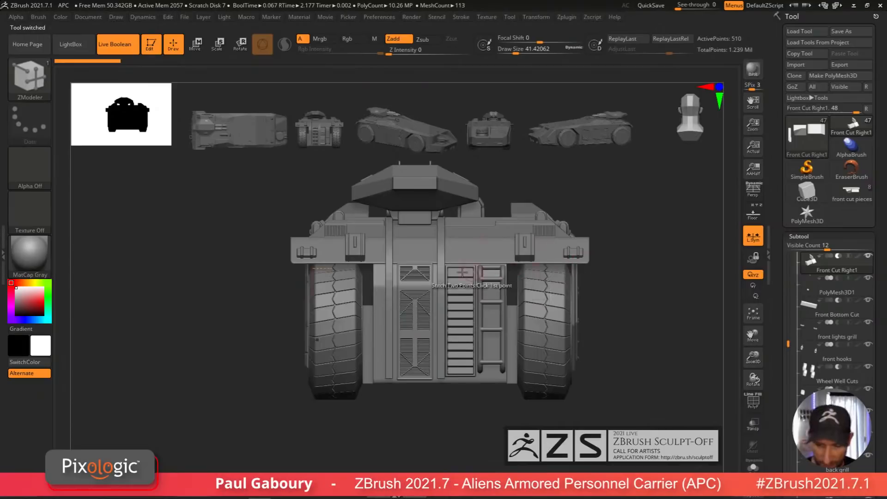
click(851, 190)
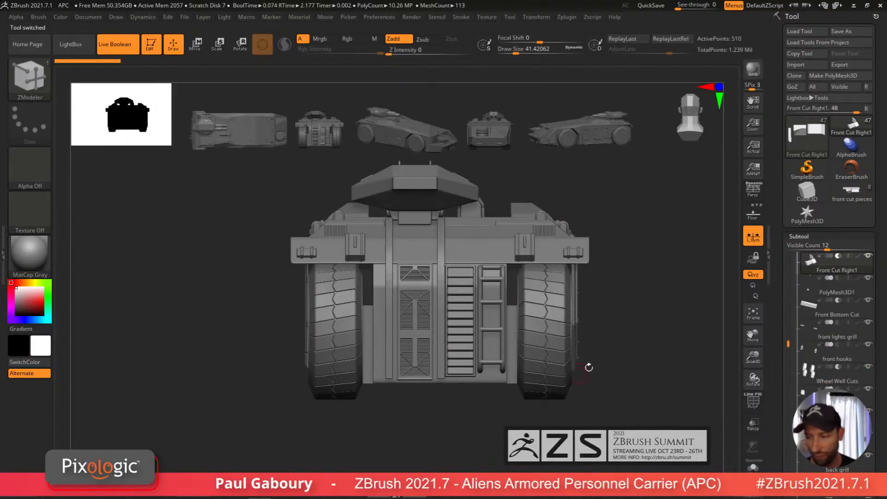
click(856, 193)
mouse_move(471, 410)
mouse_down()
mouse_move(485, 427)
mouse_move(482, 416)
mouse_up()
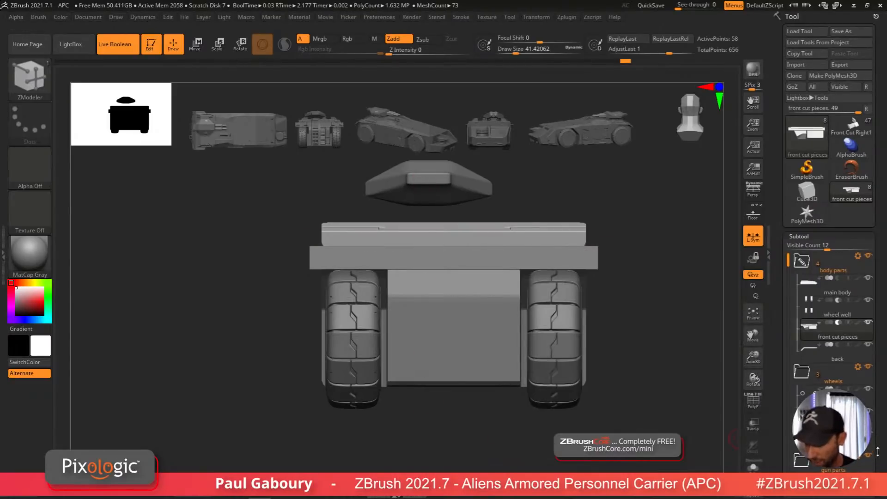
Step: Select the Low Poly Gun1 subtool and rename it "low main gun"
scroll(864, 398, down, 5)
key(shift+f)
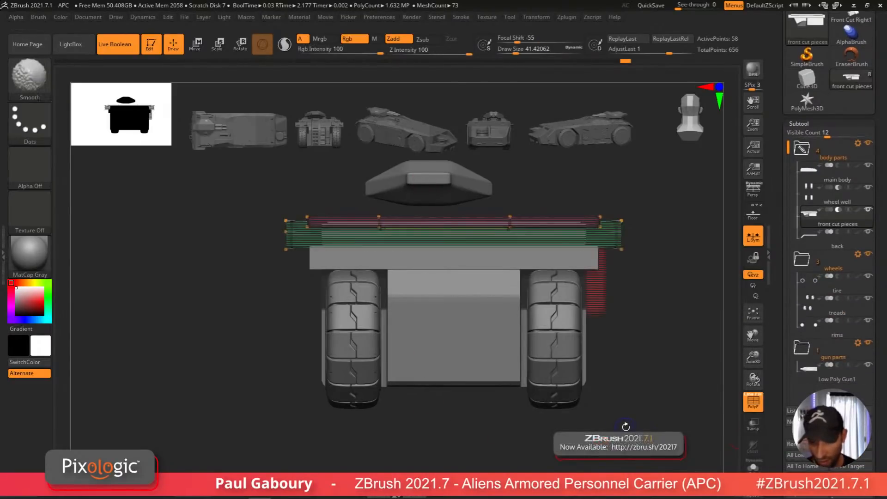
key(shift+f)
click(837, 373)
key(shift+f)
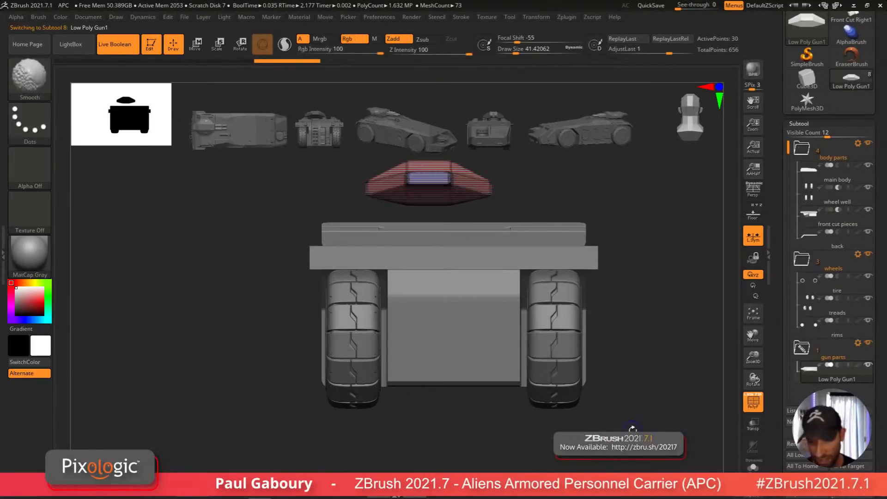
key(shift+f)
scroll(874, 420, down, 3)
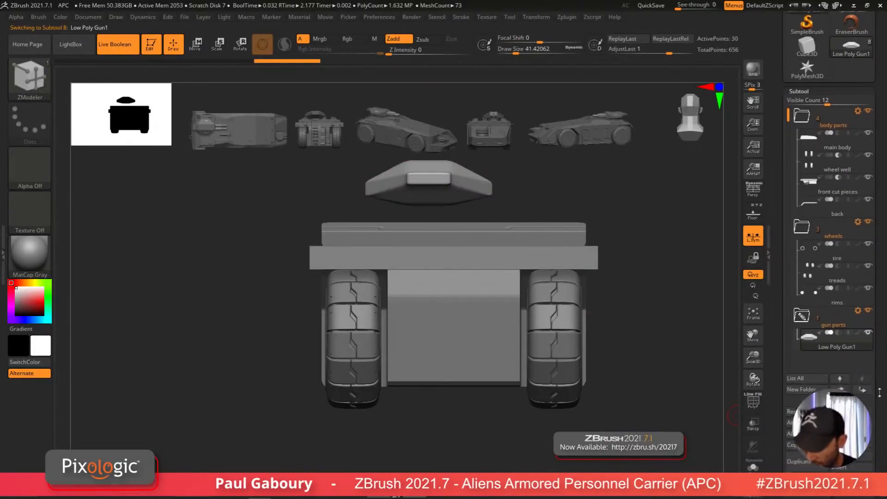
click(810, 379)
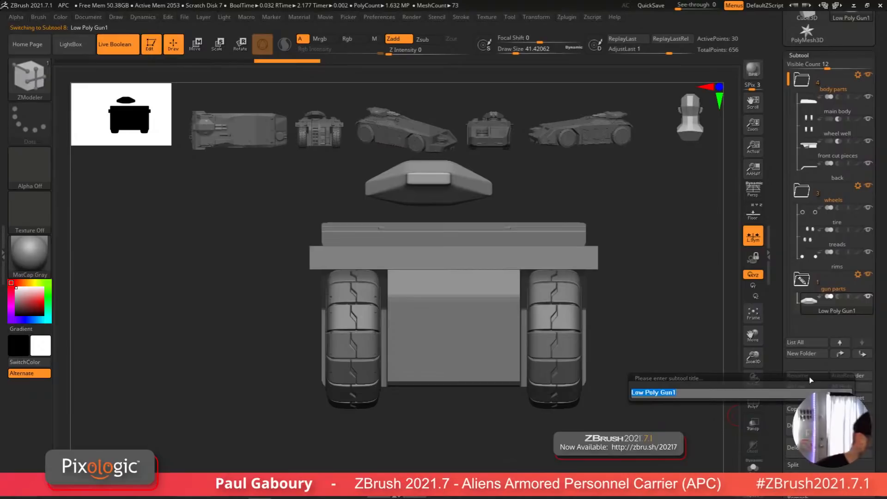
text(loow m,ain)
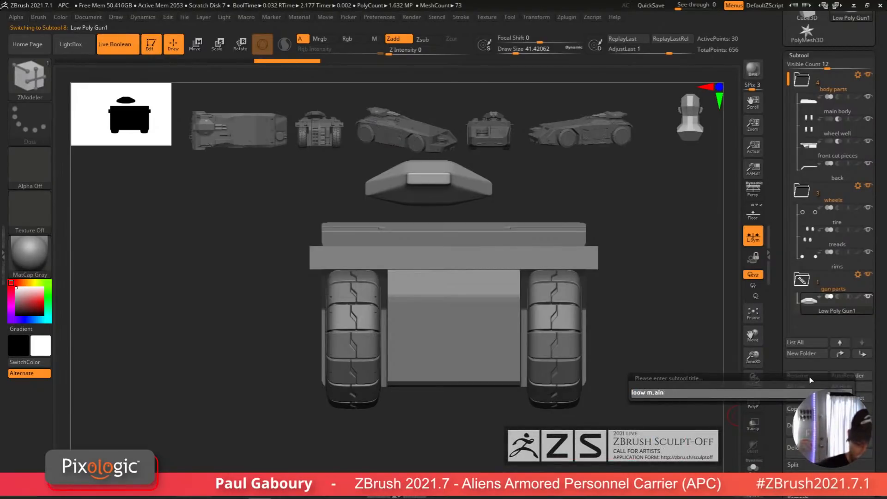
text(a)
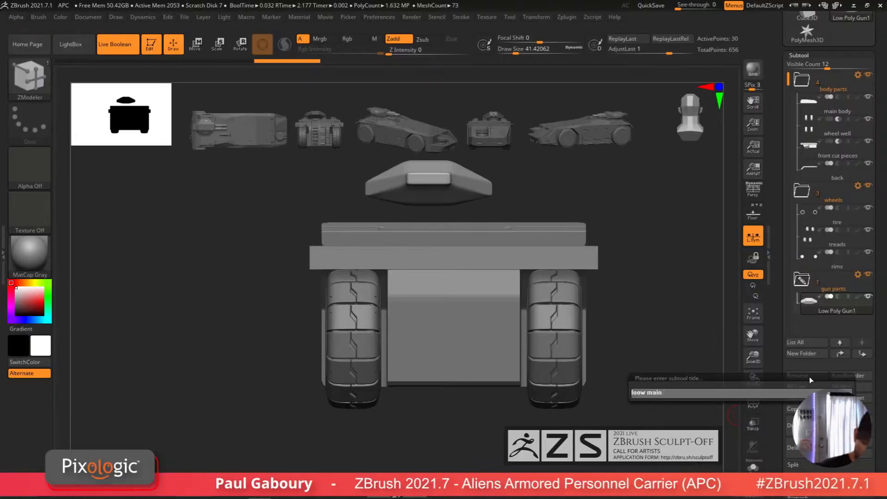
key(BackSpace)
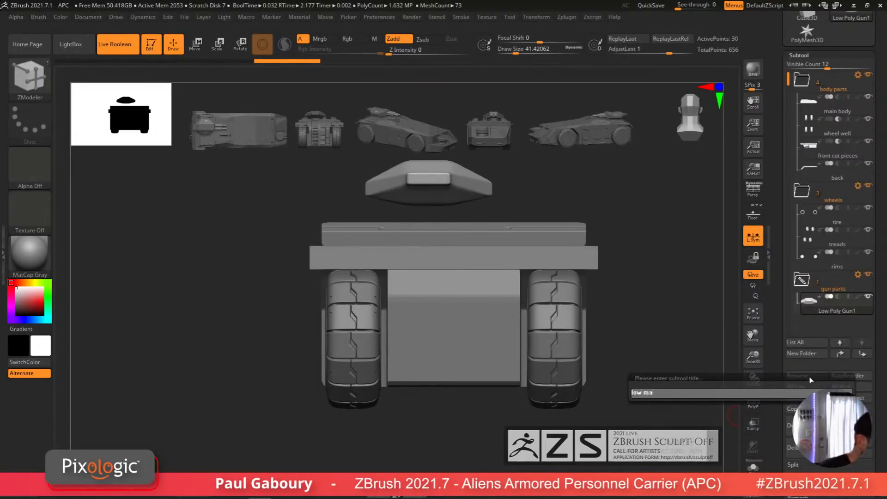
key(Return)
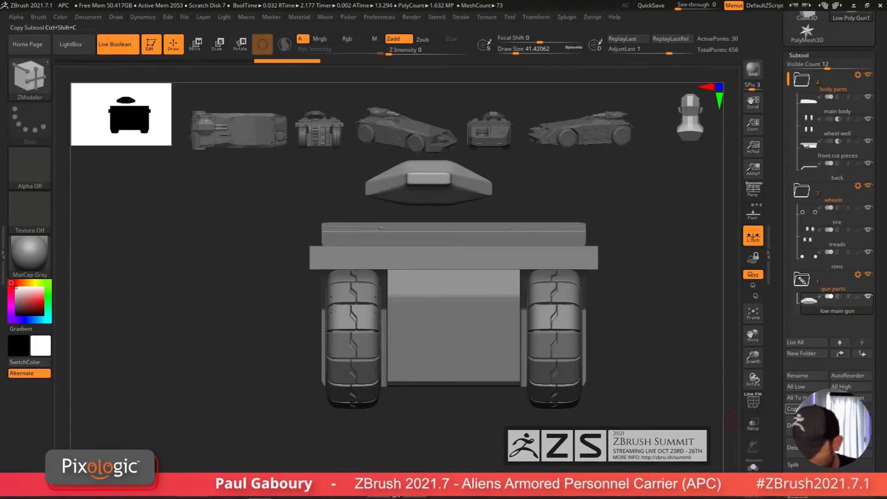
Step: Duplicate the low main gun subtool and rename the copy "rails"
click(791, 424)
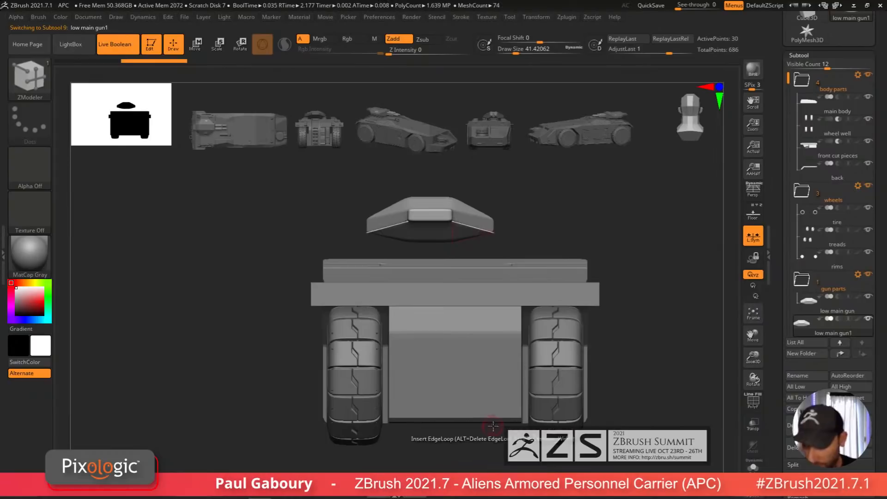
click(811, 377)
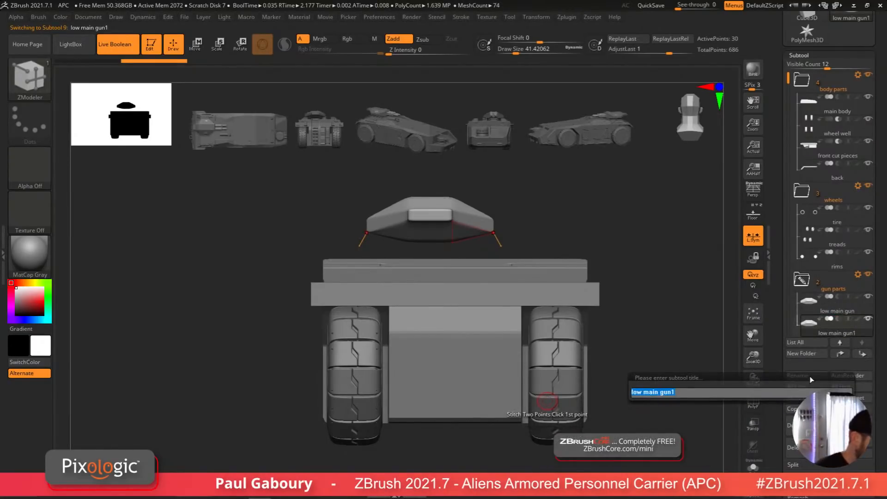
key(Return)
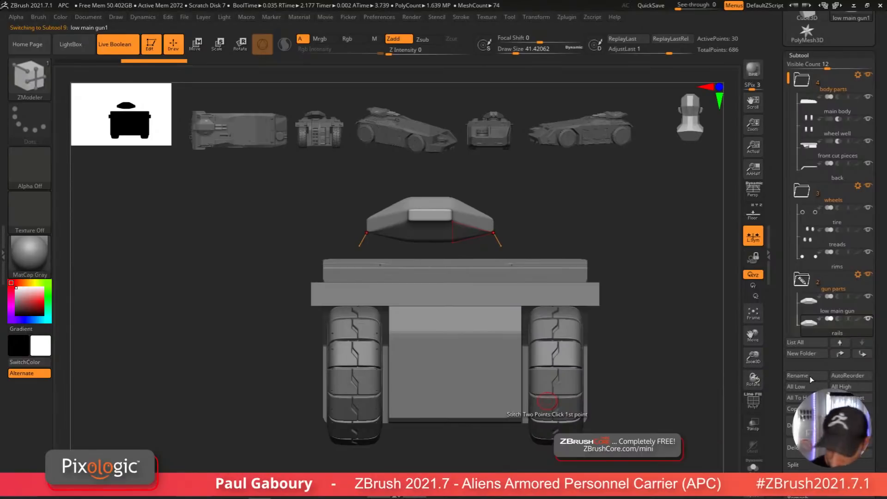
Step: Replace the rails subtool's mesh with a Cylinder 3D primitive through the gizmo's transform types
key(w)
drag(488, 402, 568, 398)
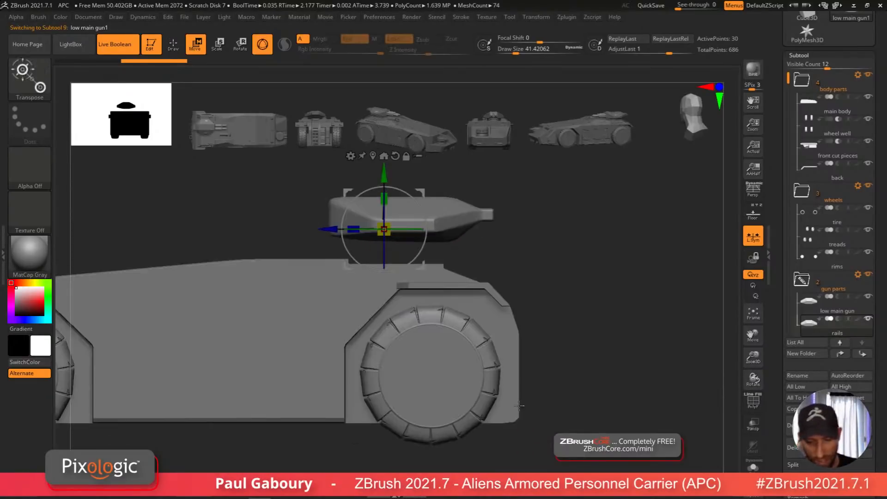
click(372, 156)
drag(600, 289, 567, 339)
click(414, 184)
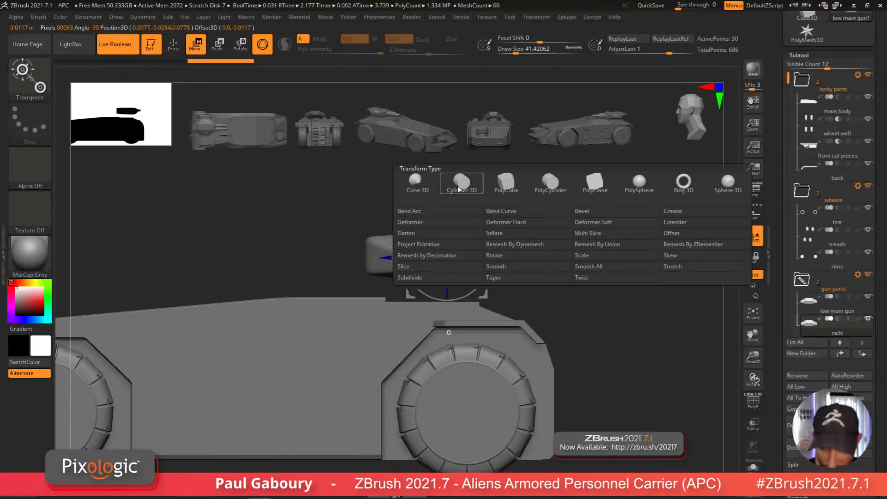
click(476, 187)
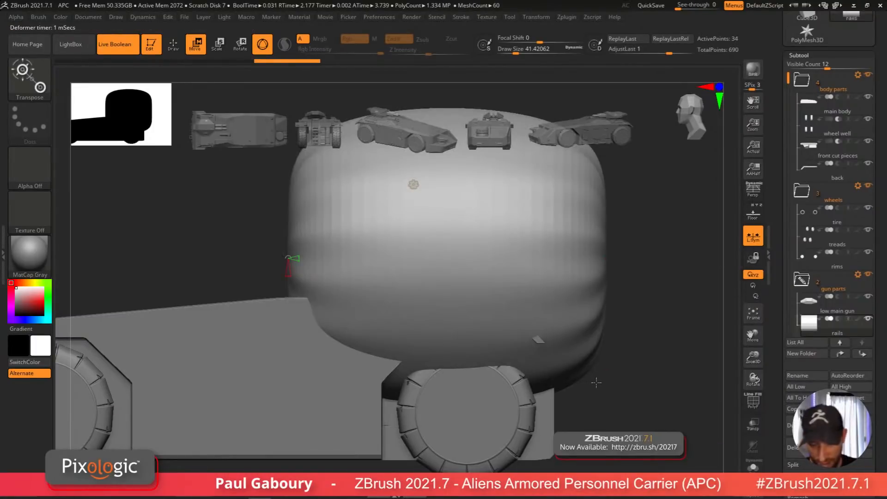
Step: Scale and rotate the cylinder into a flat disc facing the side of the vehicle
alt+drag(604, 382, 507, 341)
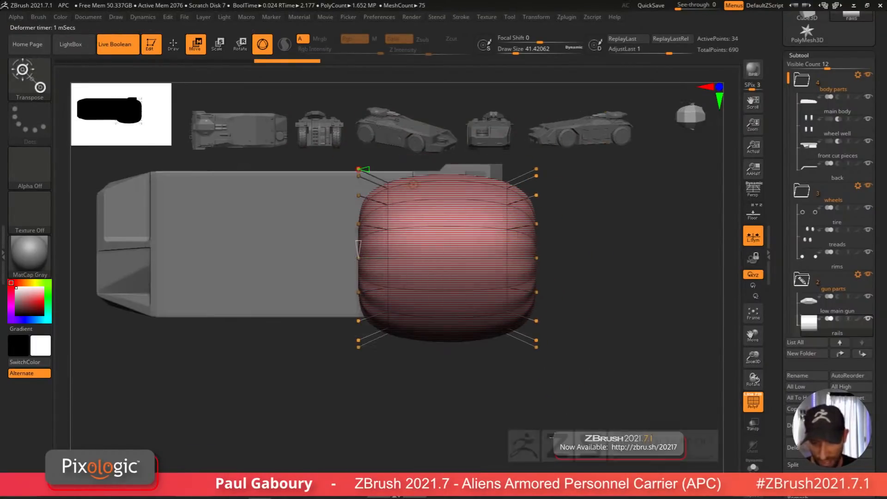
shift+drag(472, 292, 520, 211)
drag(577, 344, 485, 289)
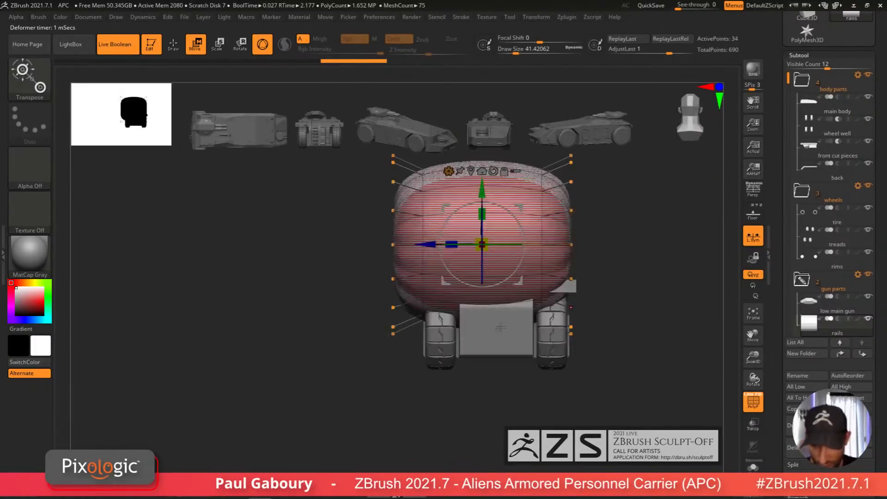
alt+drag(539, 349, 483, 400)
drag(359, 270, 498, 332)
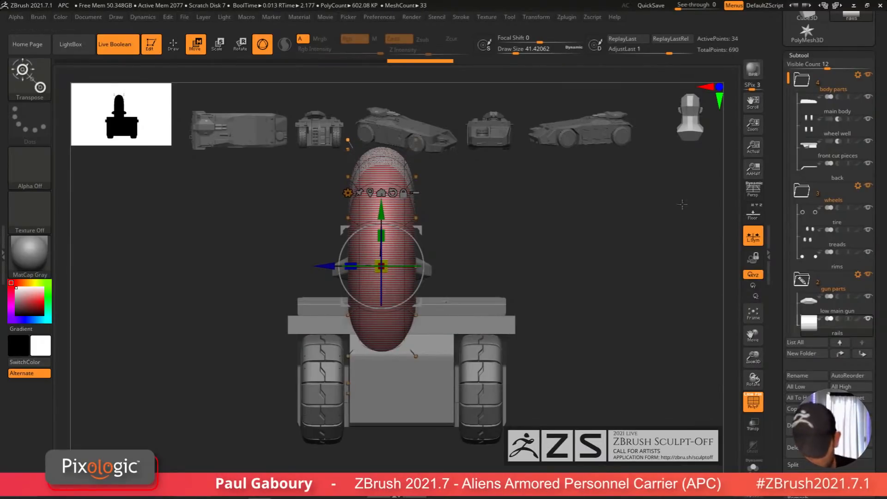
key(shift+d)
alt+right_drag(569, 331, 589, 397)
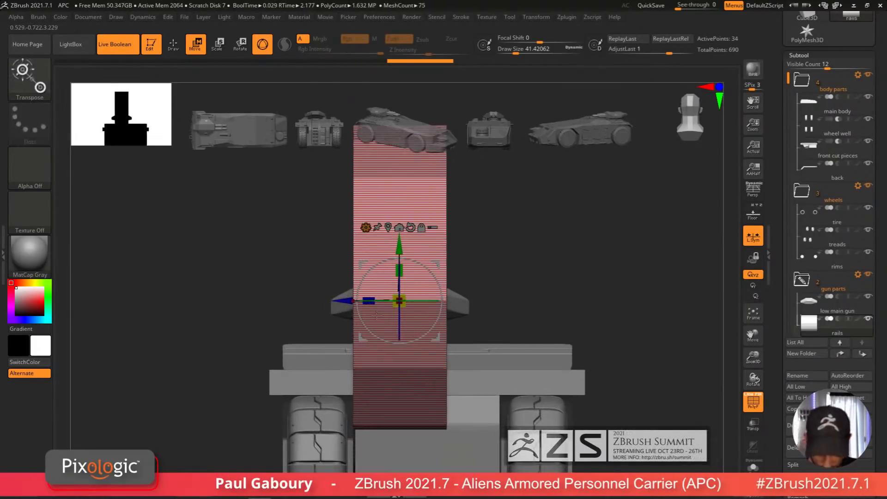
drag(369, 301, 427, 327)
right_drag(443, 386, 498, 369)
alt+right_drag(498, 369, 544, 341)
drag(423, 348, 374, 300)
drag(363, 341, 418, 340)
drag(473, 289, 472, 327)
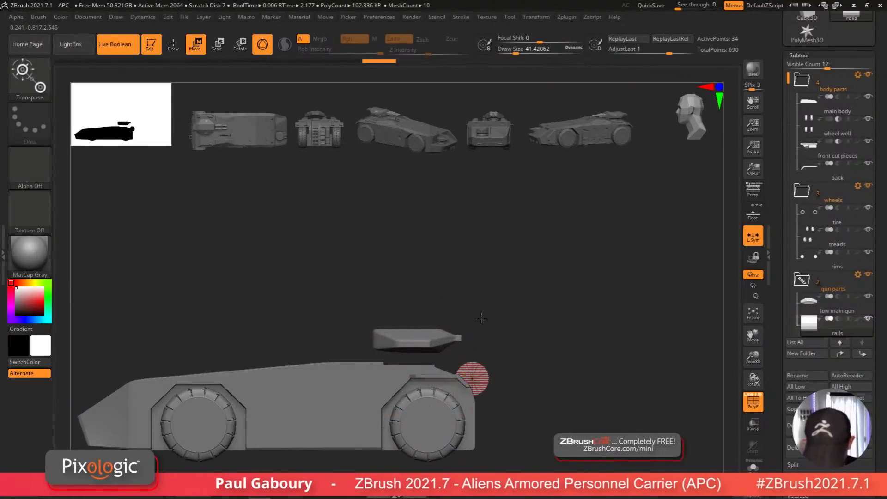
Step: Move the disc to the body's front edge, just above the front wheel well
alt+right_drag(480, 318, 481, 270)
ctrl+right_drag(480, 271, 480, 296)
drag(474, 281, 474, 277)
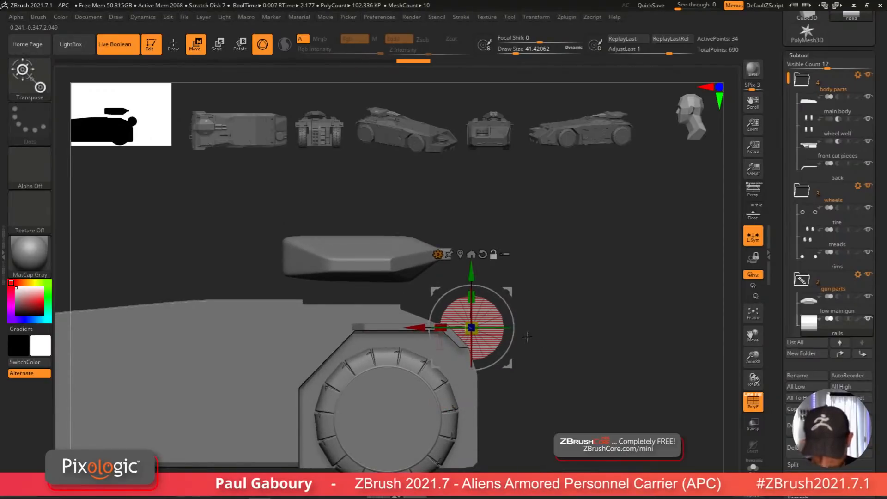
alt+right_drag(533, 368, 567, 351)
ctrl+right_drag(567, 351, 572, 381)
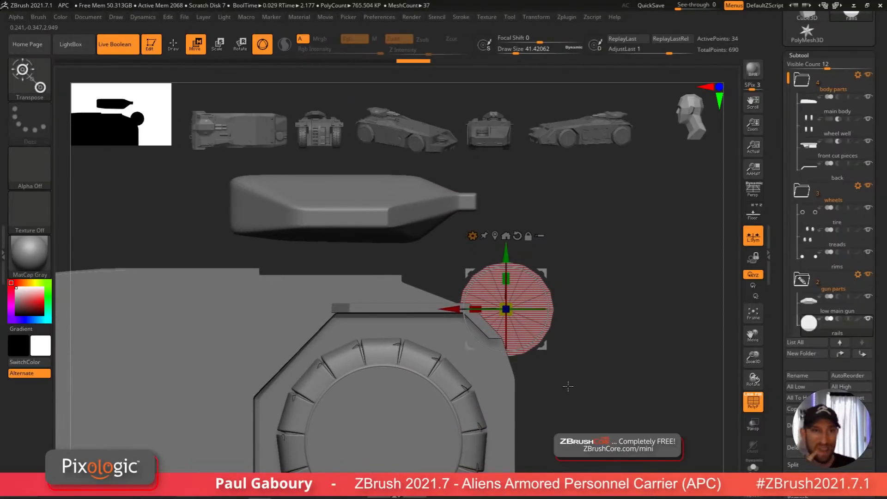
alt+right_drag(594, 389, 607, 363)
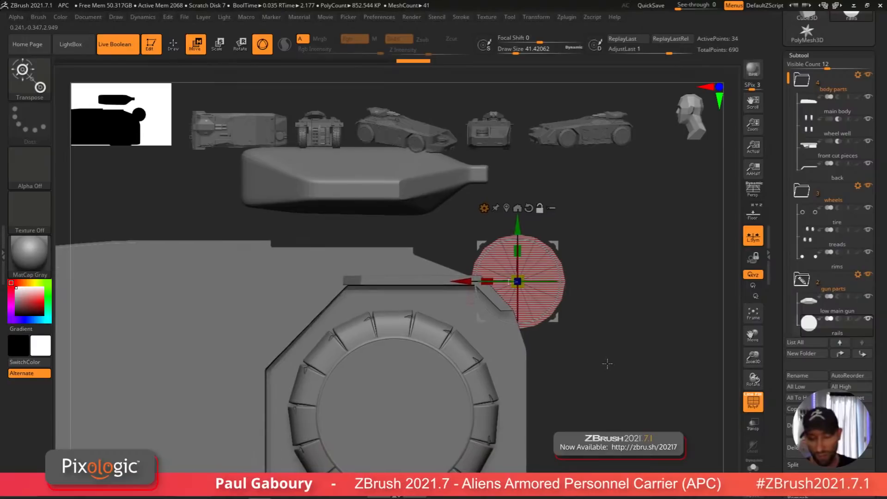
Step: Apply the Extender deformer to stretch the disc back along the body and down over the front
click(483, 208)
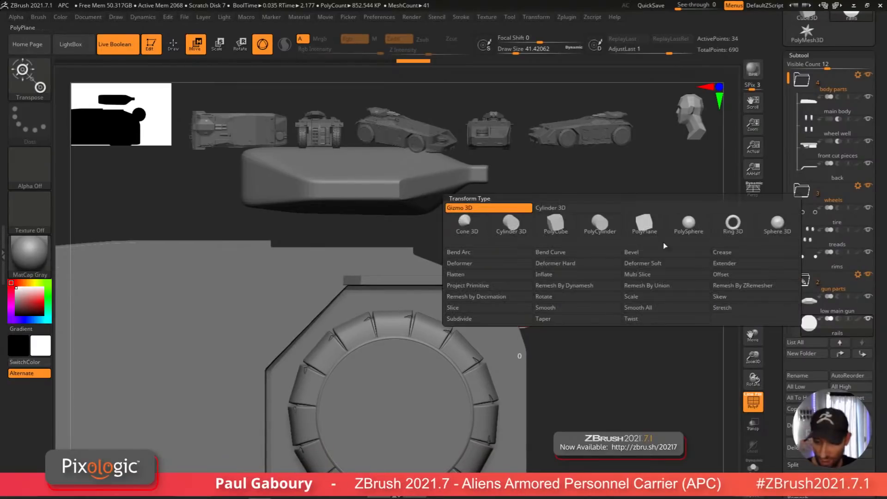
click(747, 265)
alt+right_drag(617, 303, 627, 317)
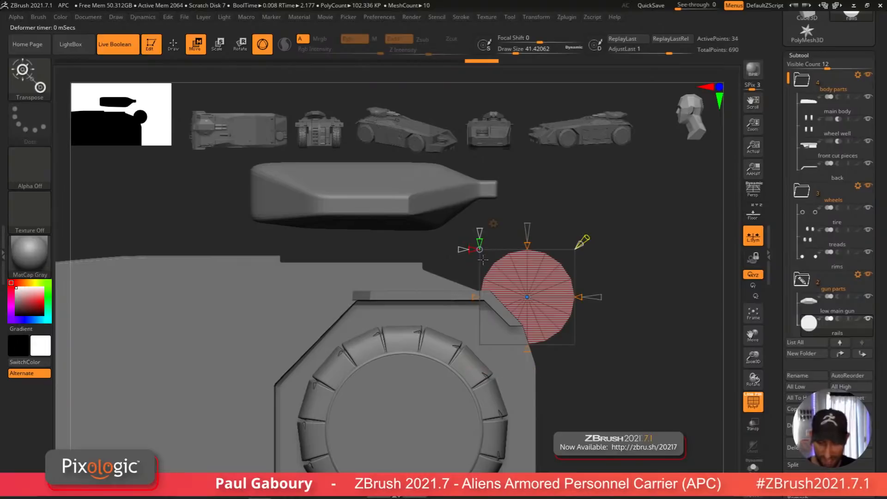
right_drag(483, 260, 476, 242)
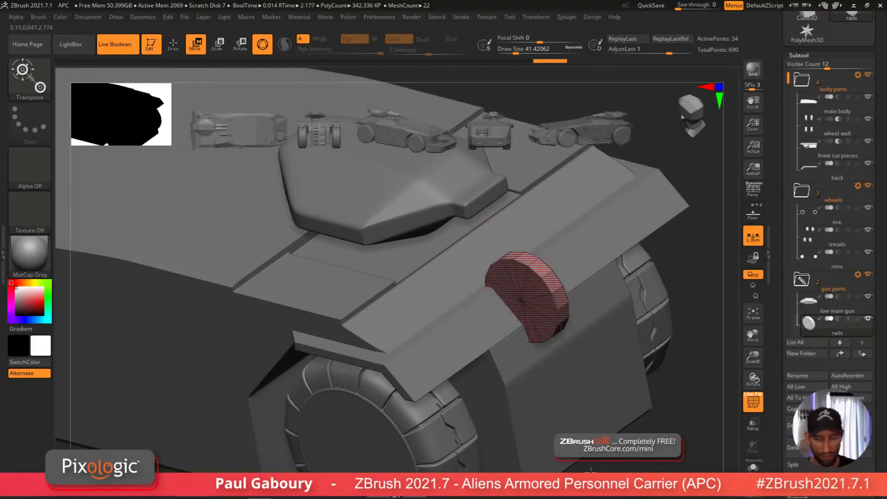
alt+drag(590, 470, 604, 423)
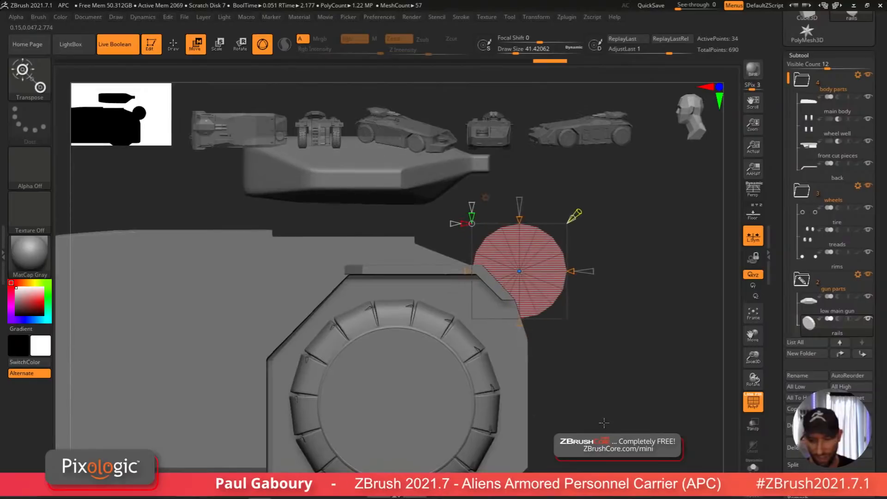
drag(466, 271, 408, 289)
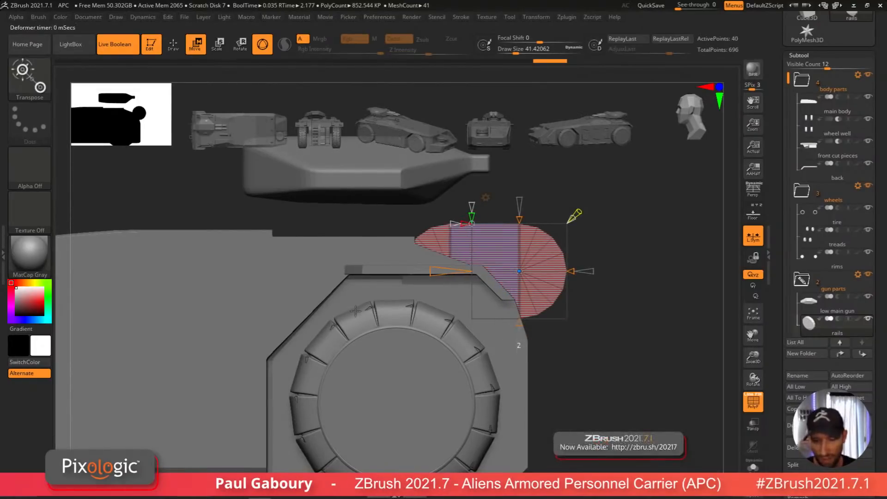
drag(521, 326, 521, 373)
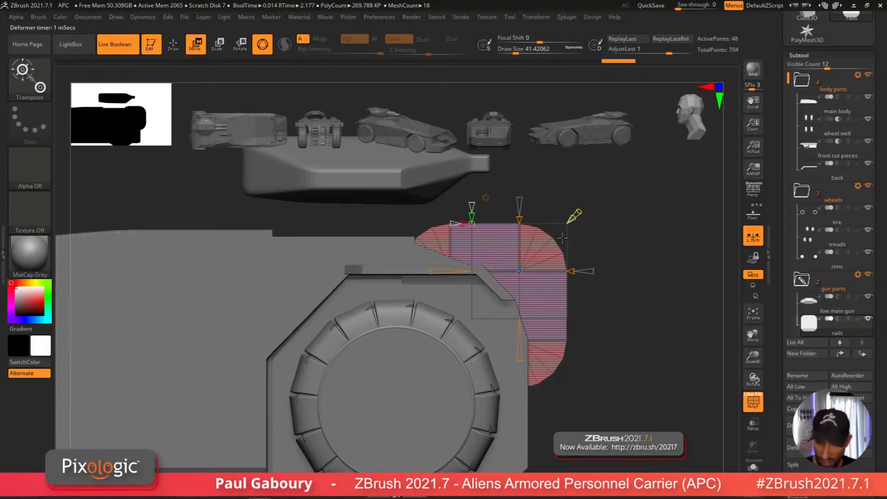
alt+drag(590, 416, 606, 412)
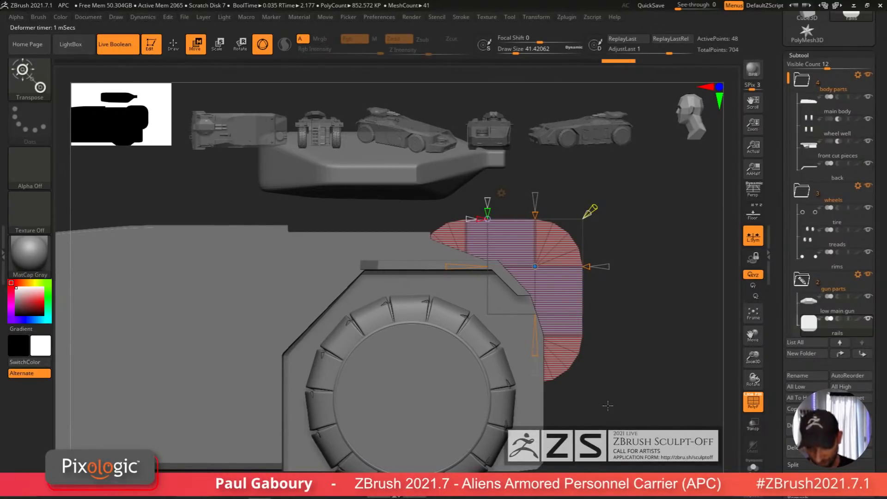
Step: Insert two vertical edge loops across the middle of the extended shape with ZModeler
click(753, 466)
alt+right_drag(604, 396, 602, 432)
key(q)
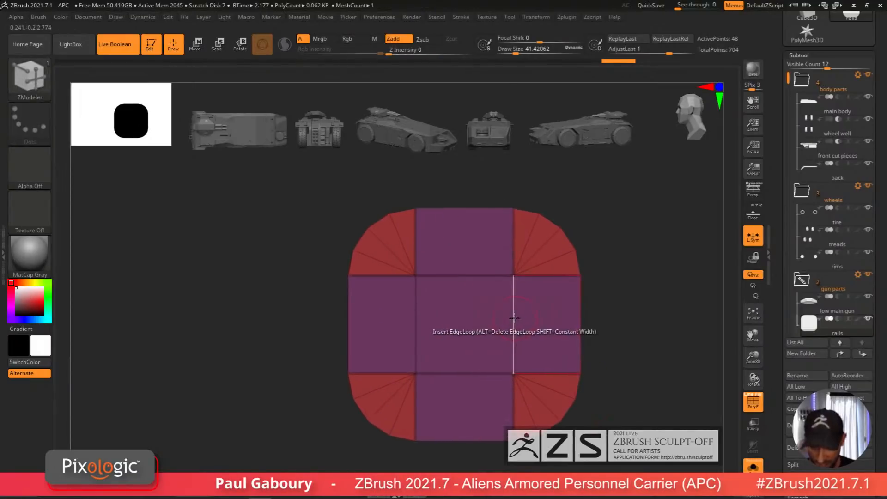
click(513, 308)
click(484, 307)
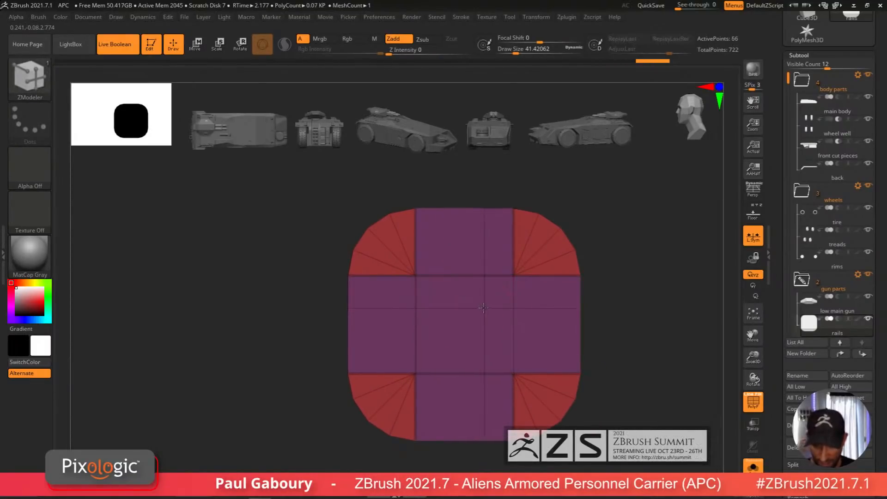
Step: Split the extended shape apart and delete everything except one rounded corner section
right_drag(483, 308, 499, 321)
mouse_move(455, 246)
mouse_down()
mouse_move(452, 388)
mouse_move(450, 374)
mouse_move(458, 378)
mouse_up()
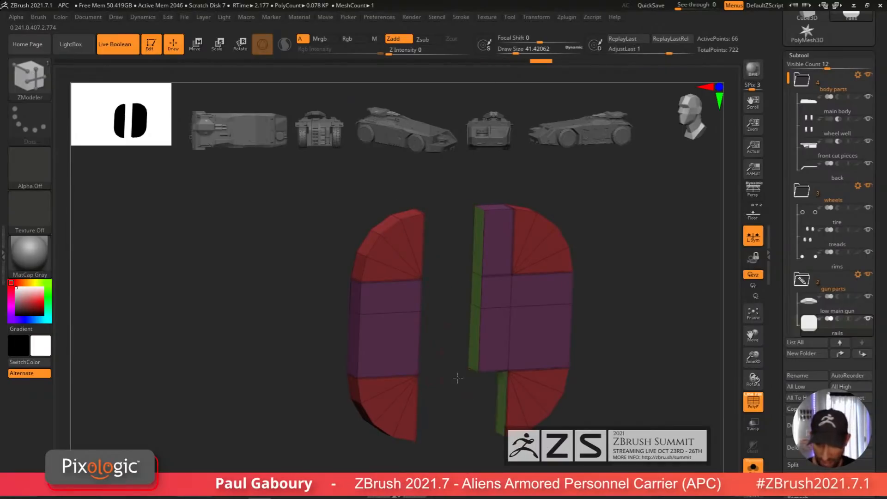
drag(497, 350, 467, 326)
drag(539, 345, 509, 318)
shift+right_drag(522, 323, 562, 323)
mouse_move(614, 339)
ctrl+shift+mouse_down()
mouse_move(601, 315)
mouse_move(441, 180)
ctrl+shift+mouse_up()
drag(876, 457, 880, 298)
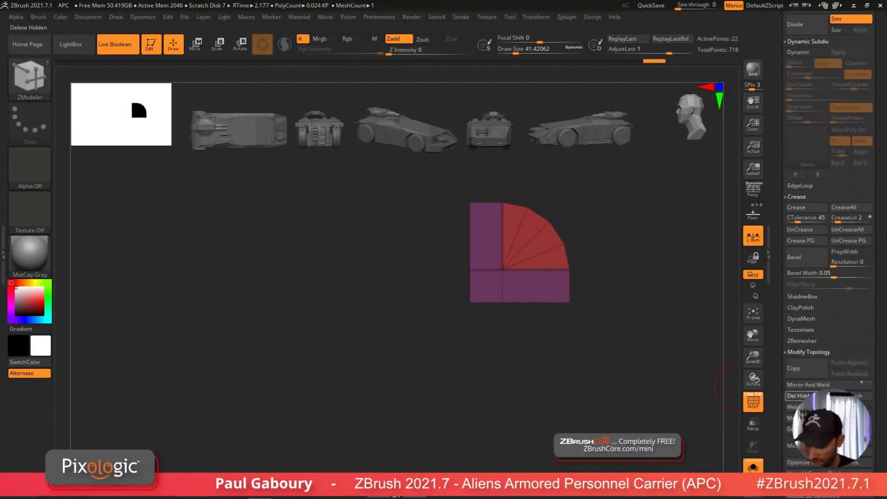
click(753, 467)
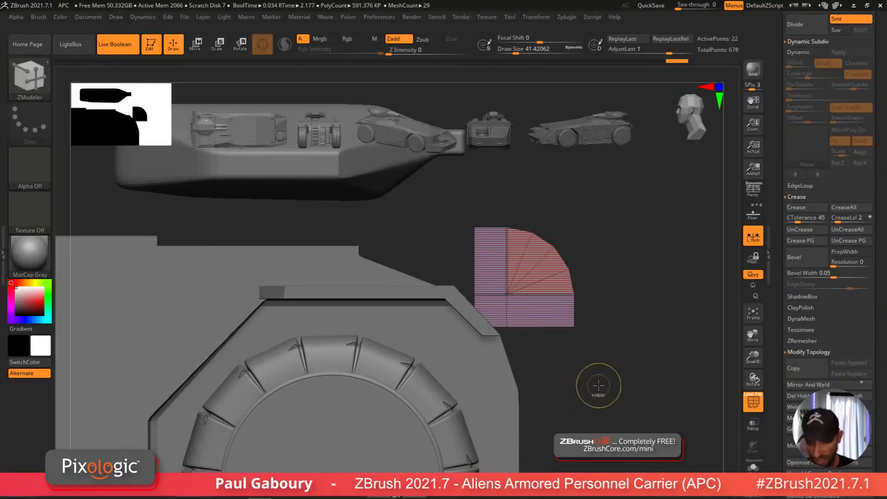
Step: Move the corner section down to the vehicle's front so it wraps over the top front edge
key(ctrl)
alt+right_drag(601, 400, 589, 372)
key(w)
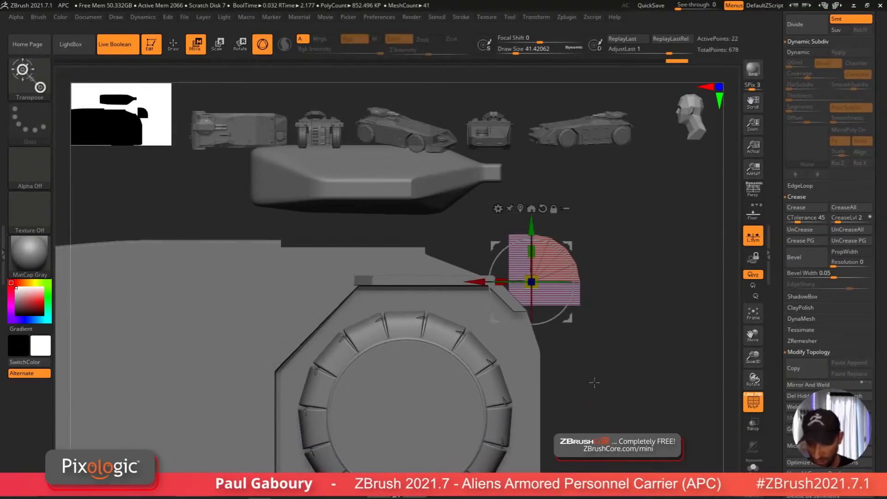
drag(475, 282, 450, 282)
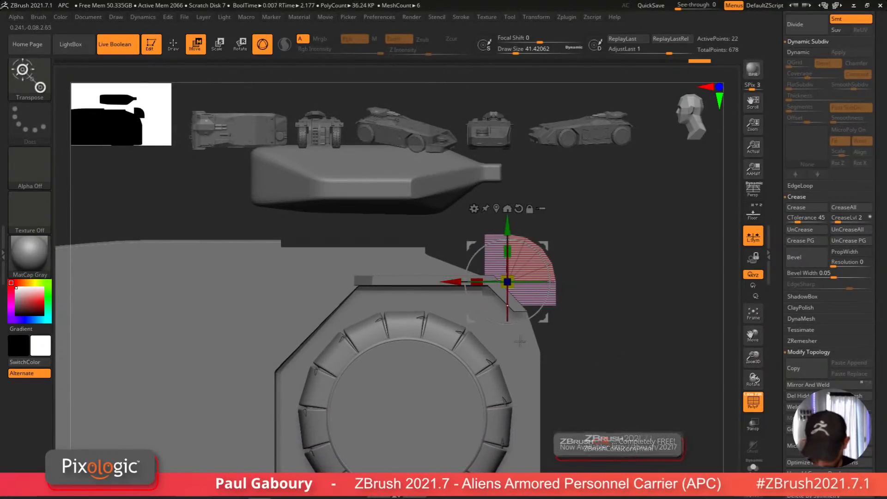
mouse_move(577, 347)
ctrl+mouse_down()
mouse_move(619, 404)
mouse_move(505, 295)
ctrl+mouse_up()
drag(507, 221, 531, 382)
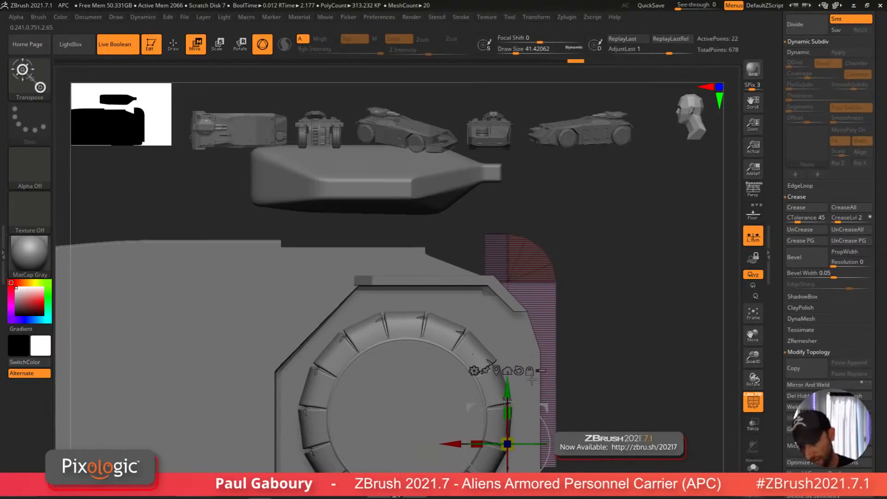
mouse_move(602, 424)
alt+right_down()
mouse_move(603, 374)
mouse_move(612, 411)
alt+right_up()
ctrl+drag(612, 410, 629, 377)
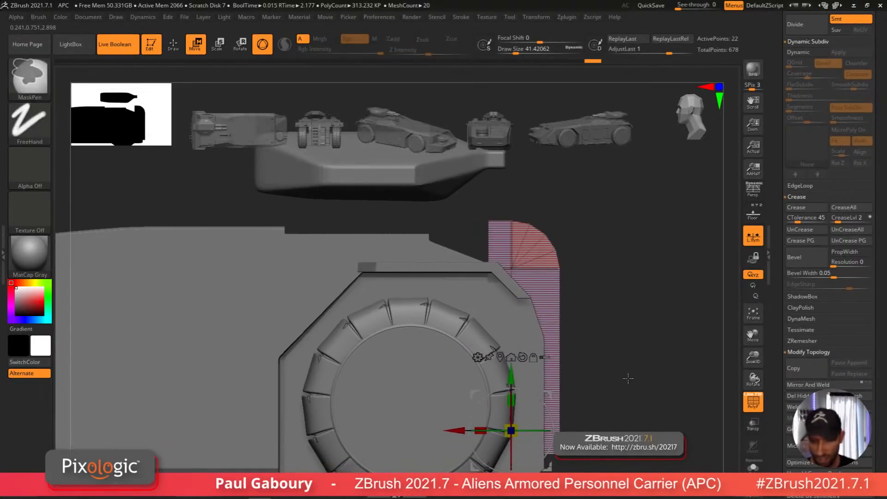
ctrl+right_drag(628, 377, 621, 347)
mouse_move(602, 247)
ctrl+mouse_down()
mouse_move(625, 317)
mouse_move(524, 340)
mouse_move(533, 477)
ctrl+mouse_up()
drag(486, 410, 358, 428)
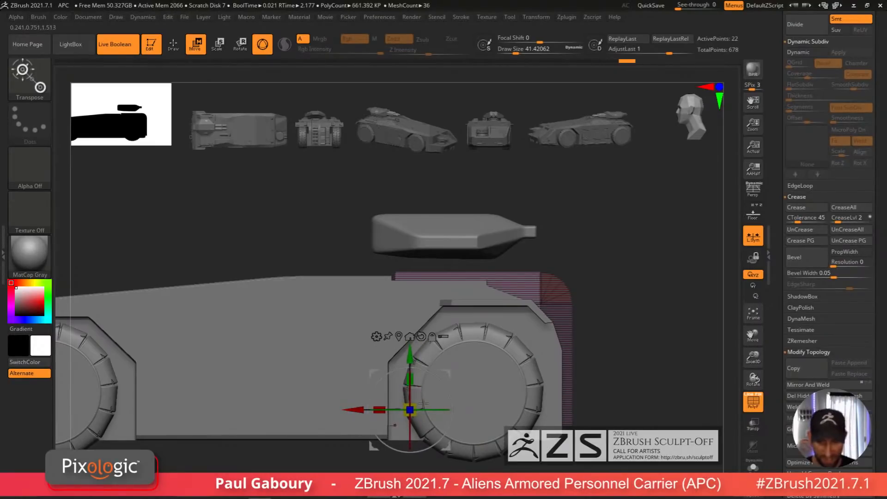
mouse_move(618, 398)
ctrl+mouse_down()
mouse_move(627, 408)
mouse_move(627, 388)
mouse_move(624, 401)
ctrl+mouse_up()
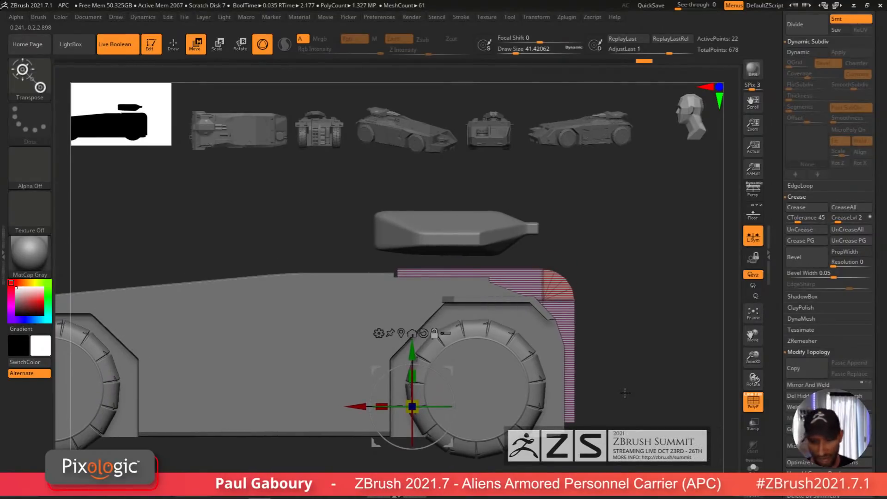
Step: Delete the flat side faces of the section, keeping only its thin curved edge strip
key(q)
drag(624, 396, 615, 402)
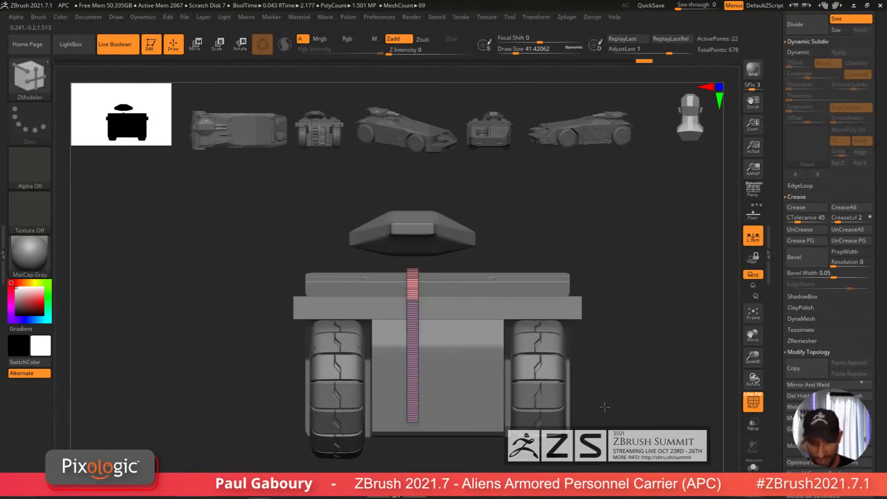
mouse_move(604, 406)
alt+mouse_down()
mouse_move(636, 405)
mouse_move(617, 406)
alt+mouse_up()
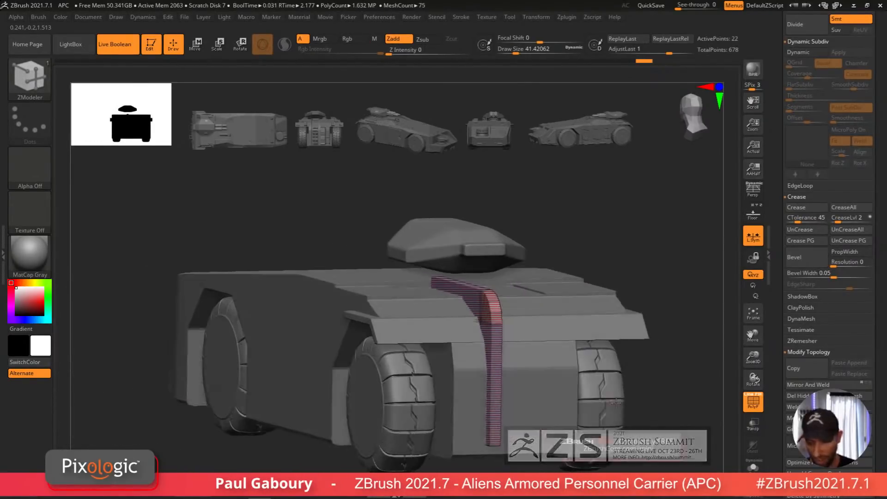
drag(876, 311, 880, 361)
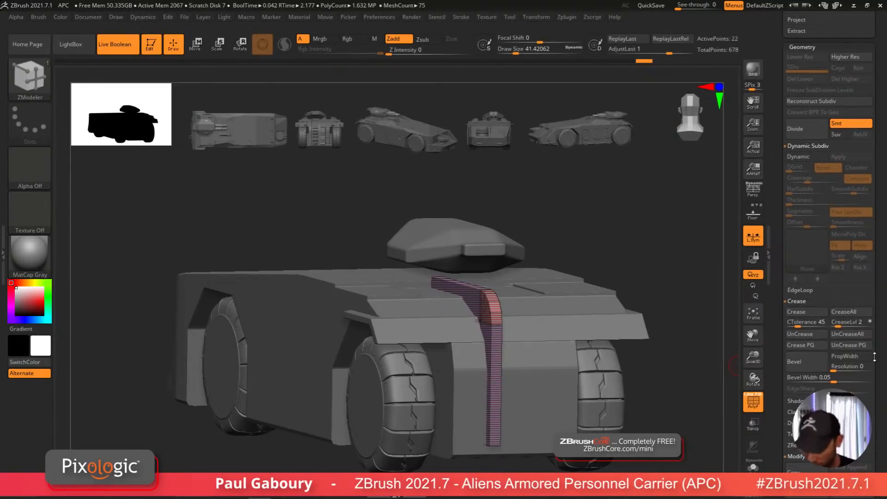
drag(646, 371, 624, 384)
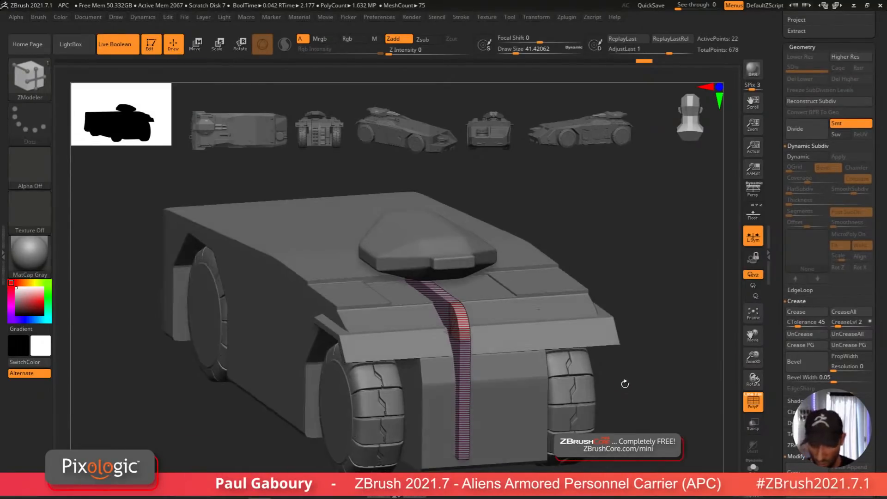
click(758, 468)
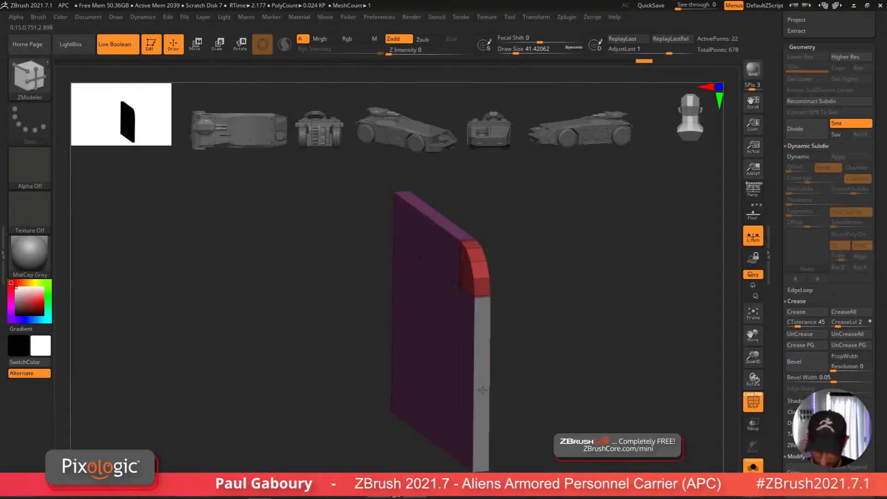
click(464, 235)
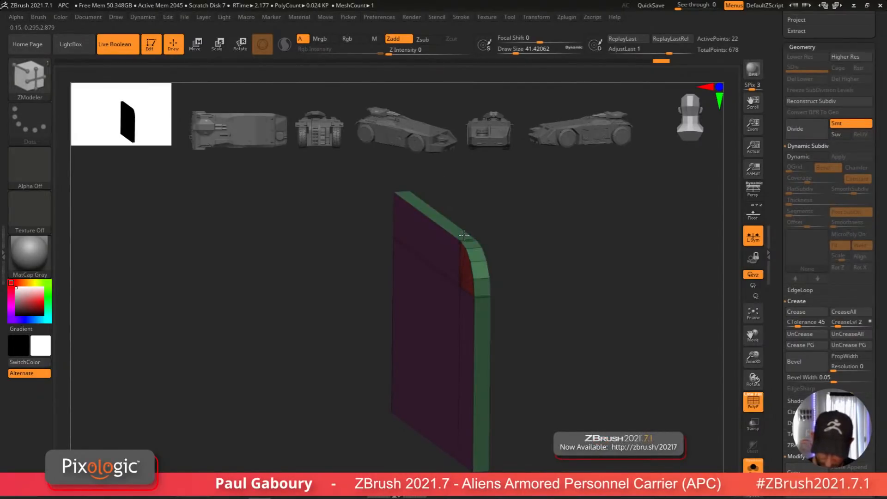
drag(547, 366, 514, 376)
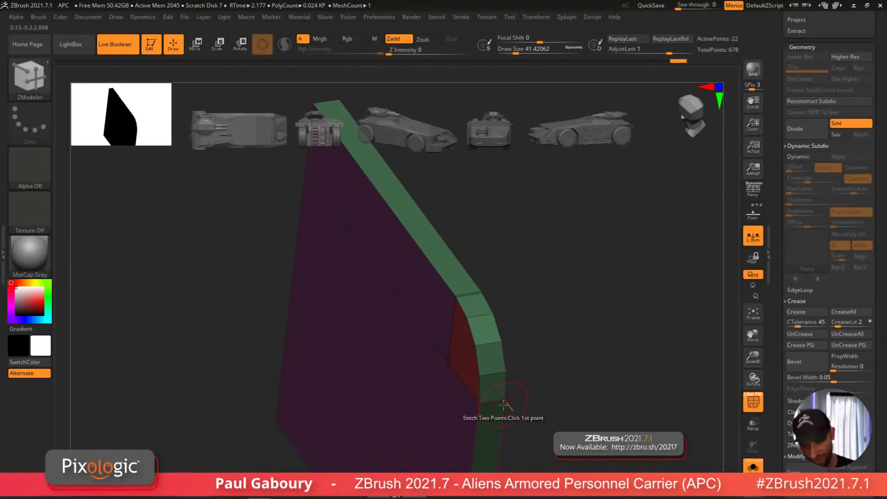
ctrl+alt+shift+click(448, 360)
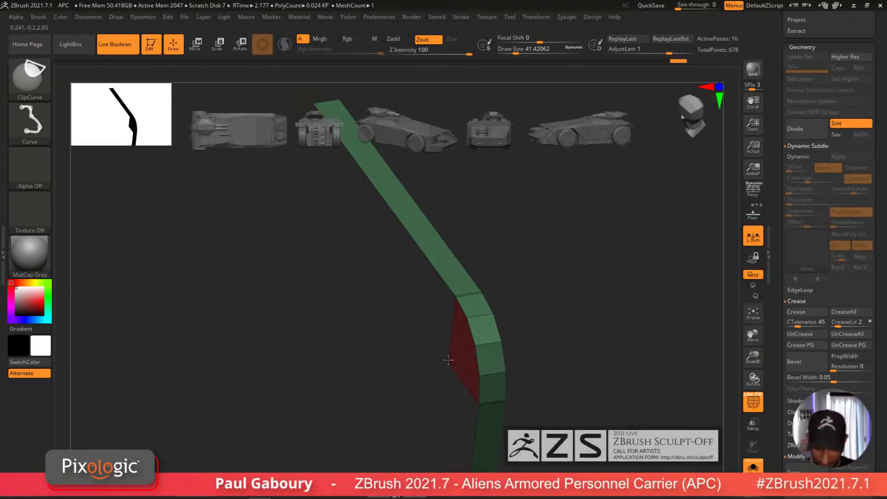
drag(560, 376, 503, 324)
scroll(837, 317, down, 5)
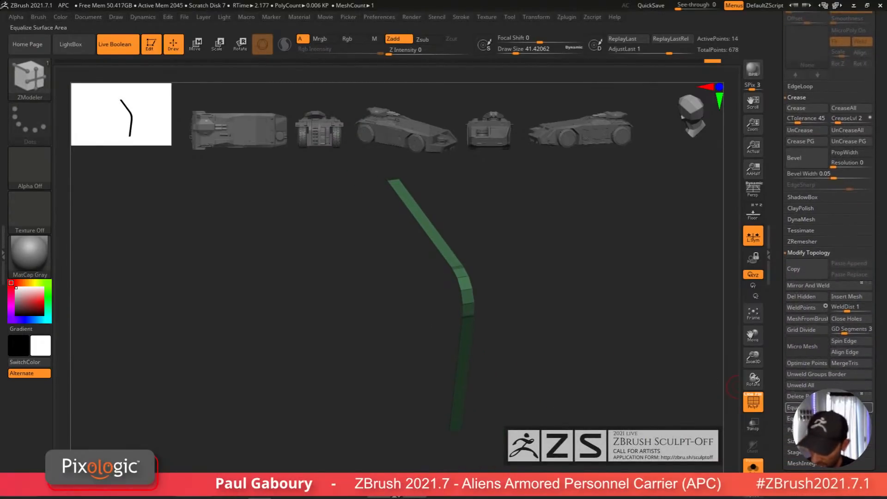
click(802, 296)
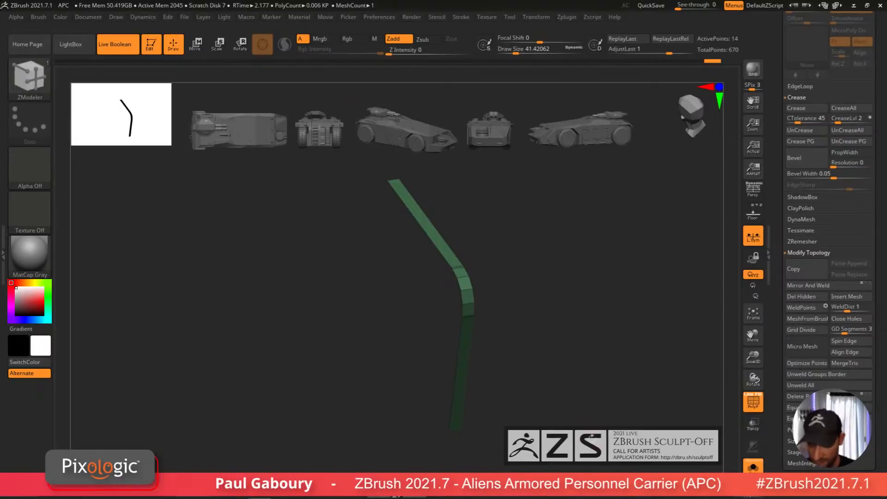
Step: Duplicate the strip and move the copy sideways across the vehicle's front
click(747, 468)
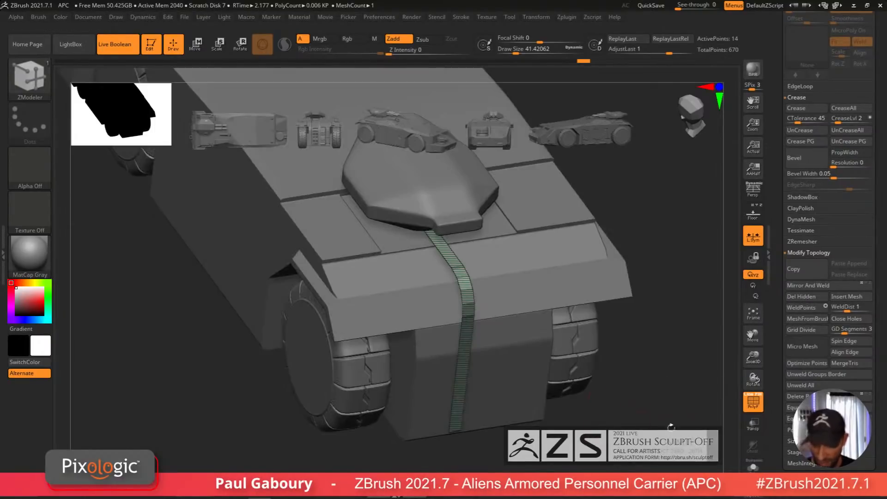
ctrl+right_drag(593, 439, 543, 415)
key(w)
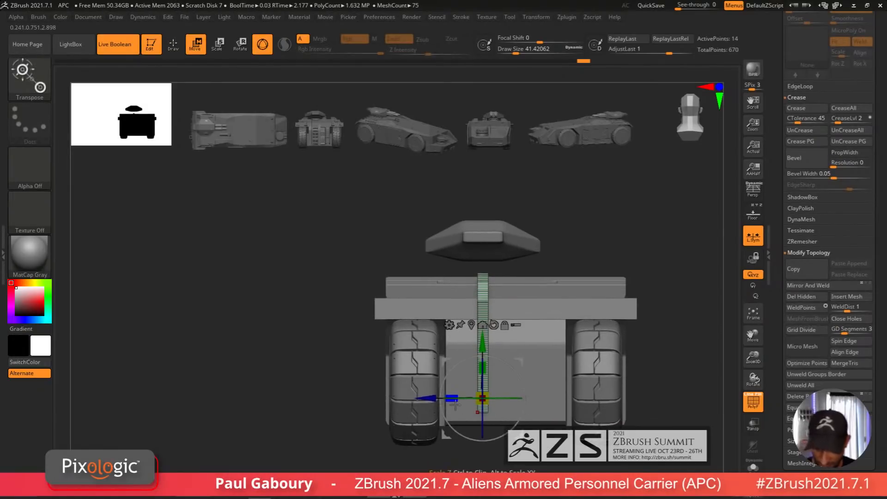
drag(474, 400, 450, 399)
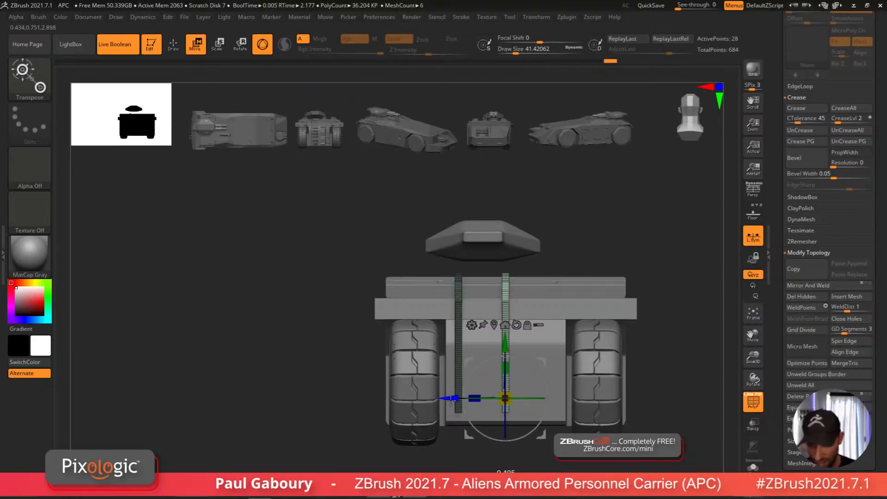
Step: Set ZModeler's QMesh target to Polygroup All and extrude the strips to give them thickness
mouse_move(660, 416)
mouse_down()
mouse_move(644, 427)
mouse_move(649, 420)
mouse_up()
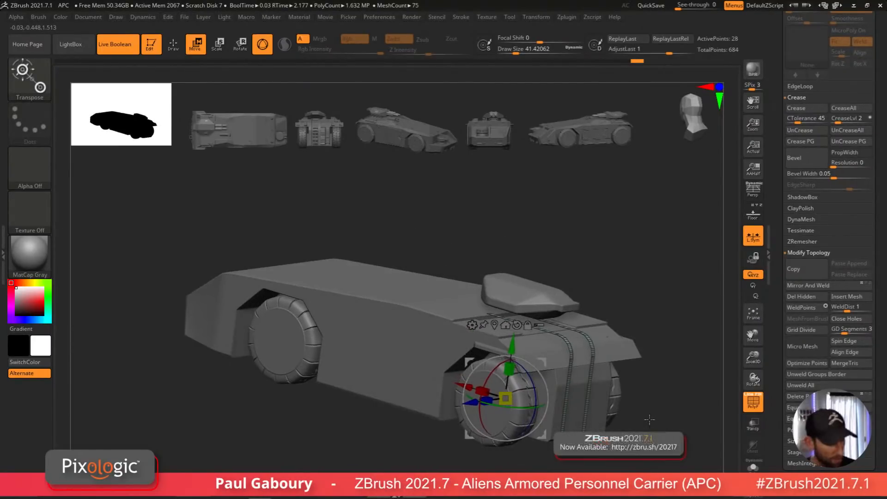
key(shift+f)
key(q)
ctrl+right_drag(590, 355, 593, 378)
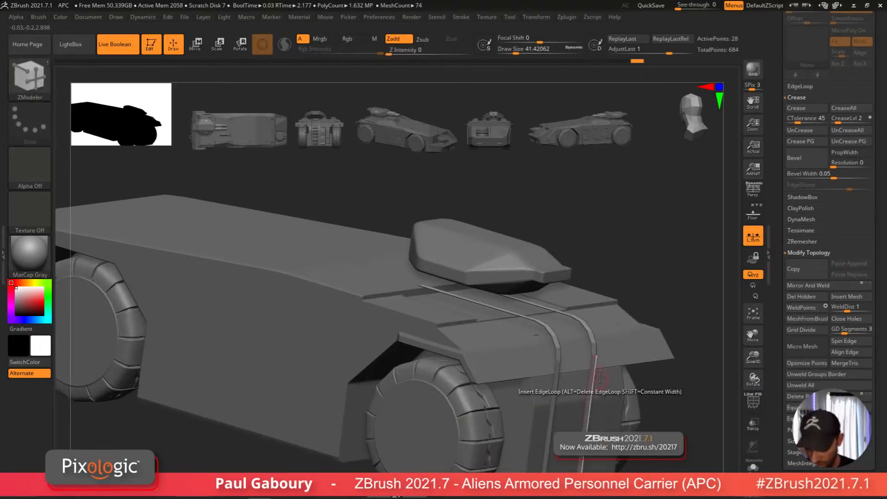
key(space)
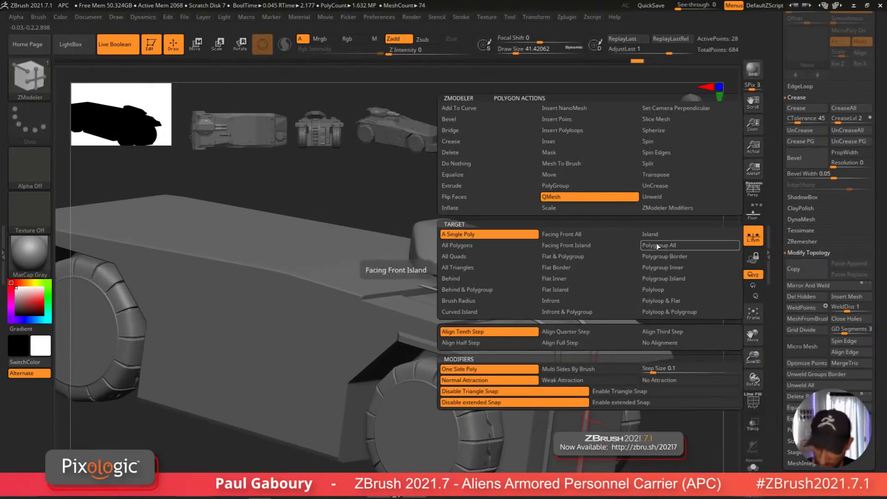
click(513, 247)
key(shift+f)
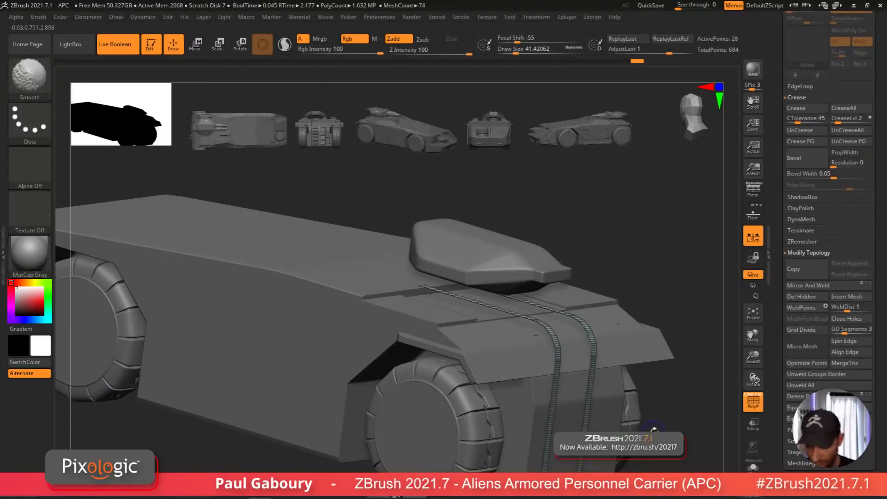
ctrl+right_drag(644, 429, 647, 456)
click(753, 466)
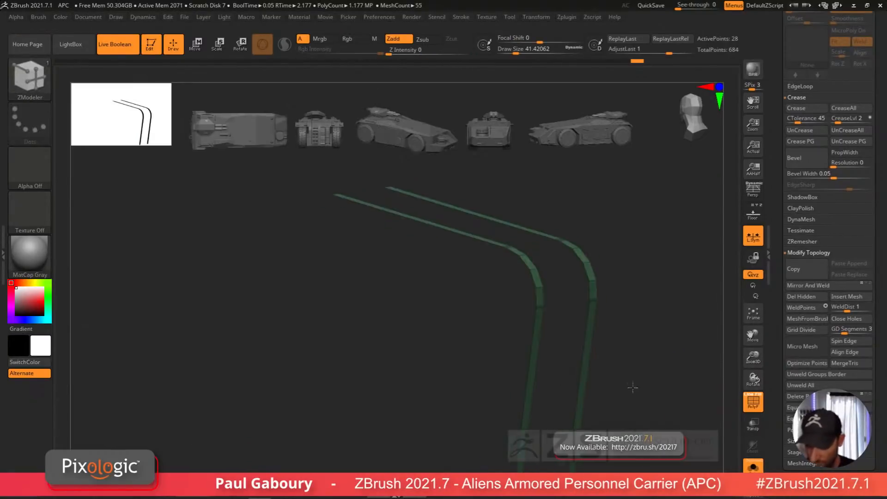
alt+right_drag(631, 386, 561, 454)
mouse_move(561, 455)
ctrl+right_down()
mouse_move(532, 307)
mouse_move(528, 334)
ctrl+right_up()
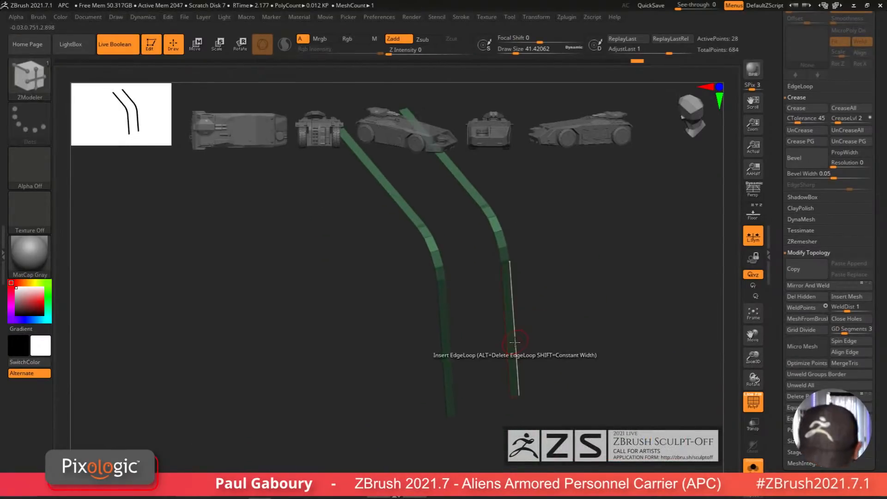
click(511, 344)
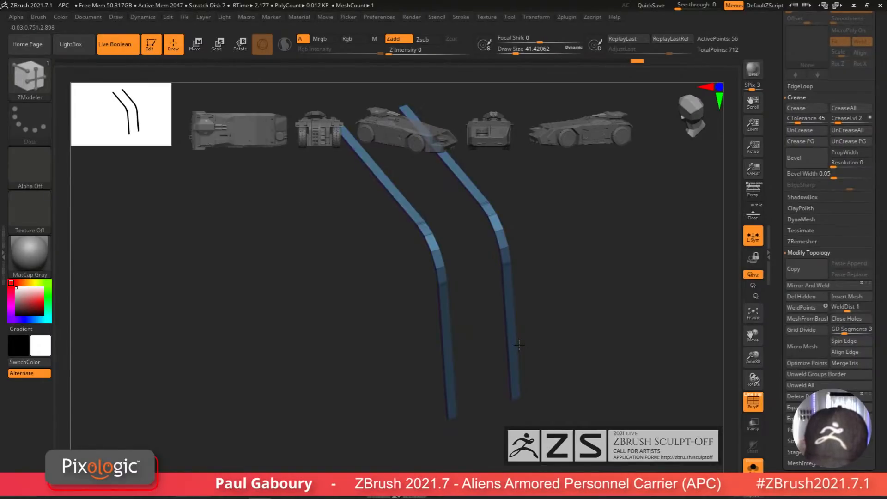
Step: Thicken one rail further with QMesh on its whole polygroup
right_drag(519, 344, 568, 312)
key(space)
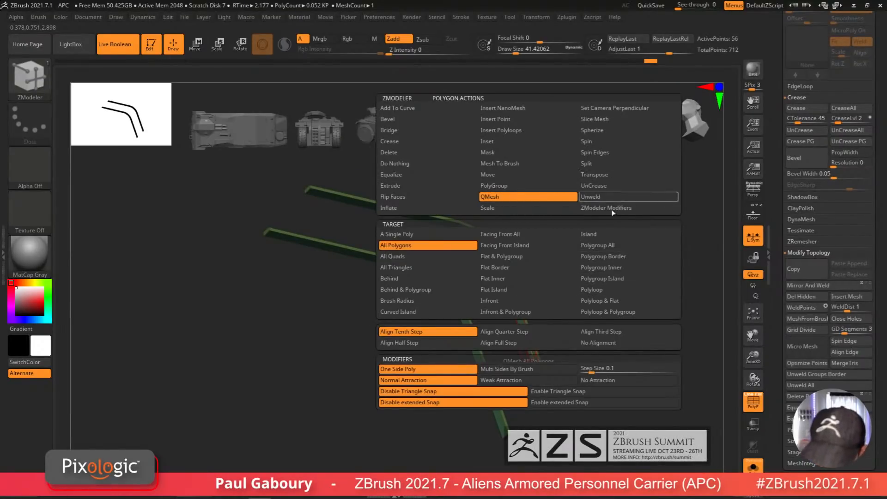
click(601, 245)
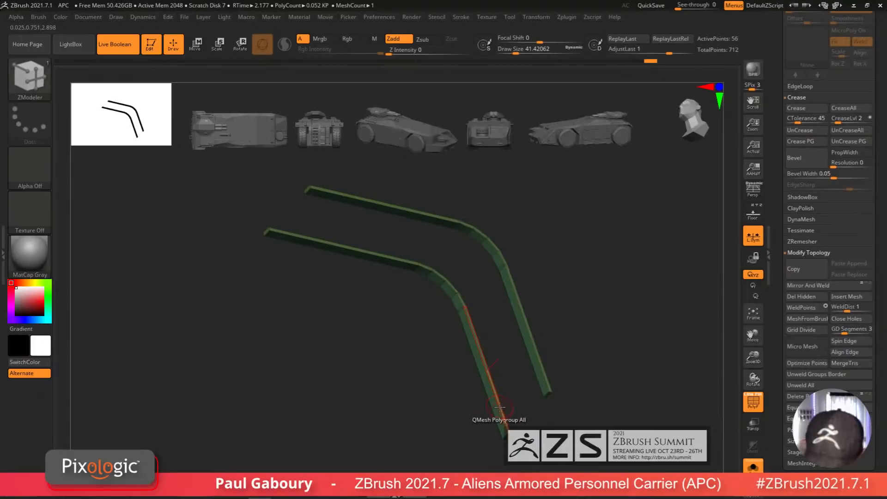
drag(495, 410, 487, 412)
Step: Thicken the other rail with QMesh on its whole polygroup
drag(564, 334, 533, 344)
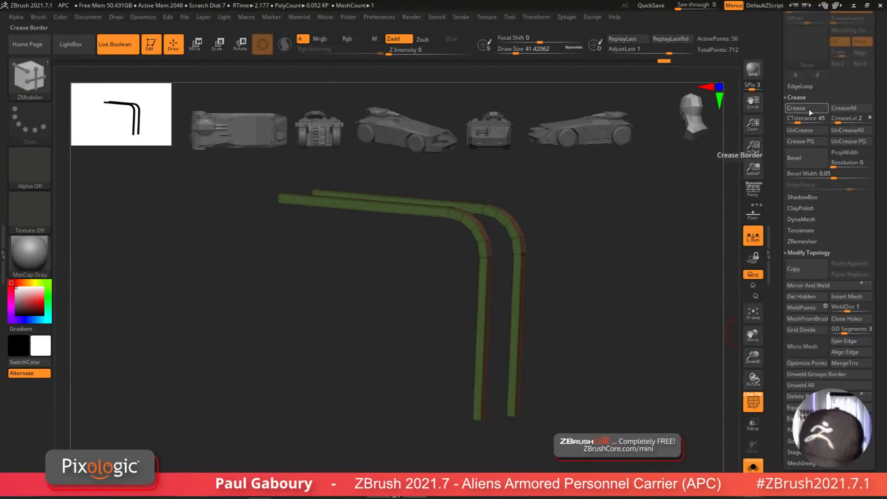
drag(570, 277, 449, 287)
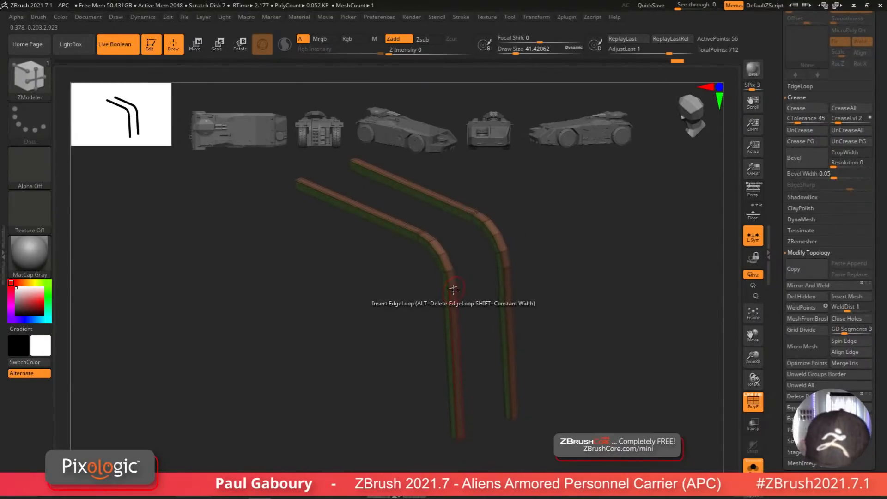
key(space)
click(379, 255)
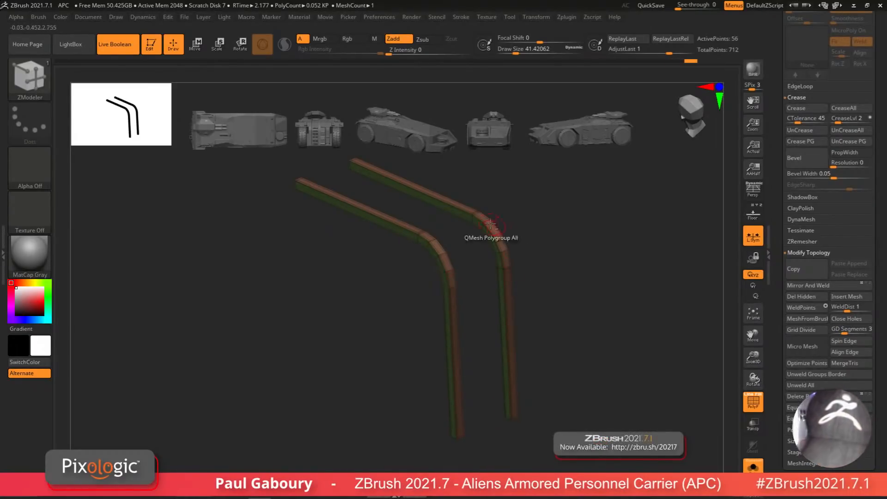
drag(422, 233, 396, 274)
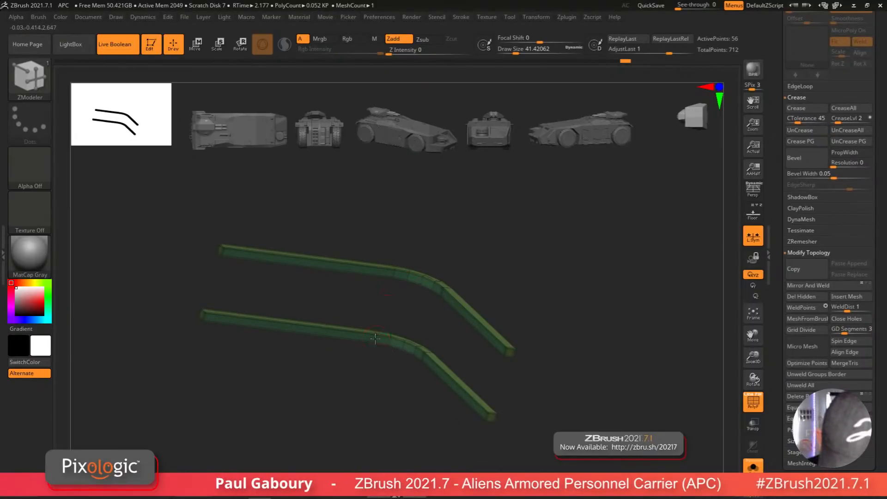
Step: Insert an edge loop near the lower end of the bent rail with ZModeler's Insert edge action
drag(442, 303, 444, 358)
key(d)
drag(442, 408, 517, 374)
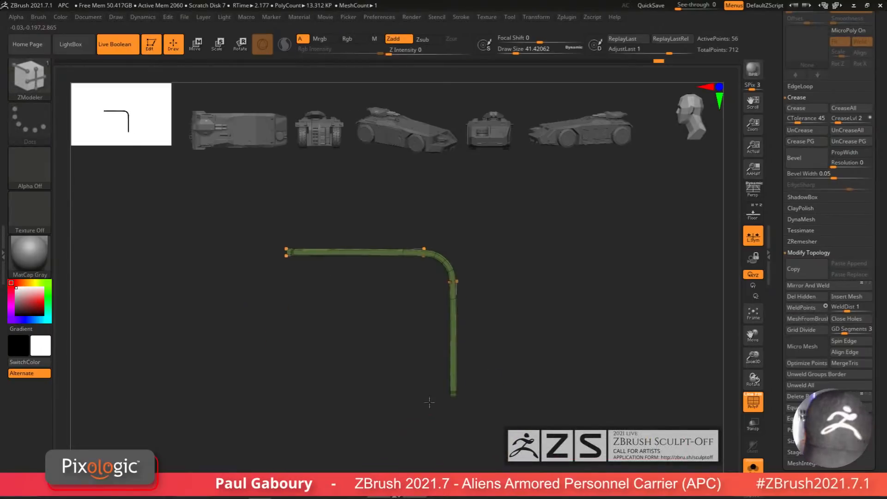
key(g)
click(460, 277)
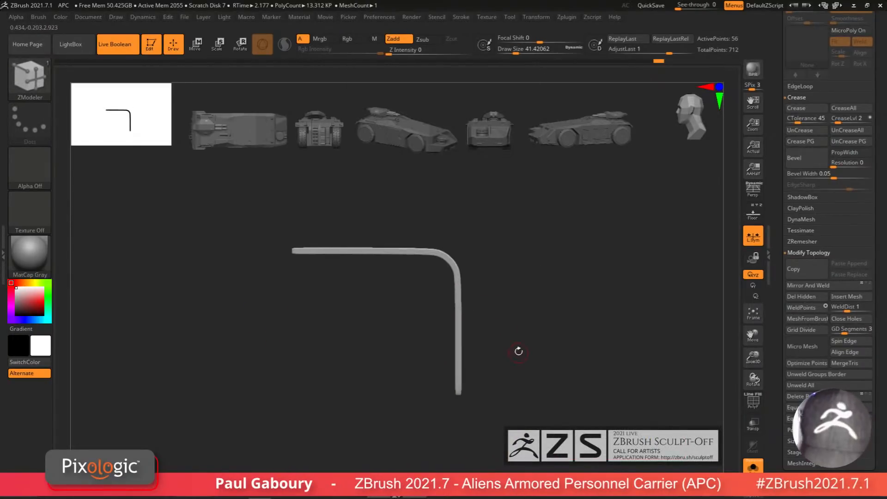
key(shift+f)
drag(499, 398, 480, 306)
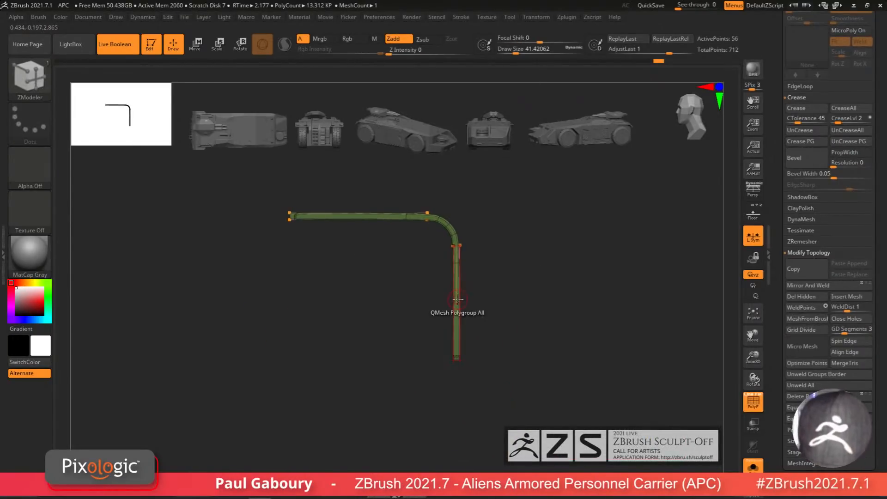
key(space)
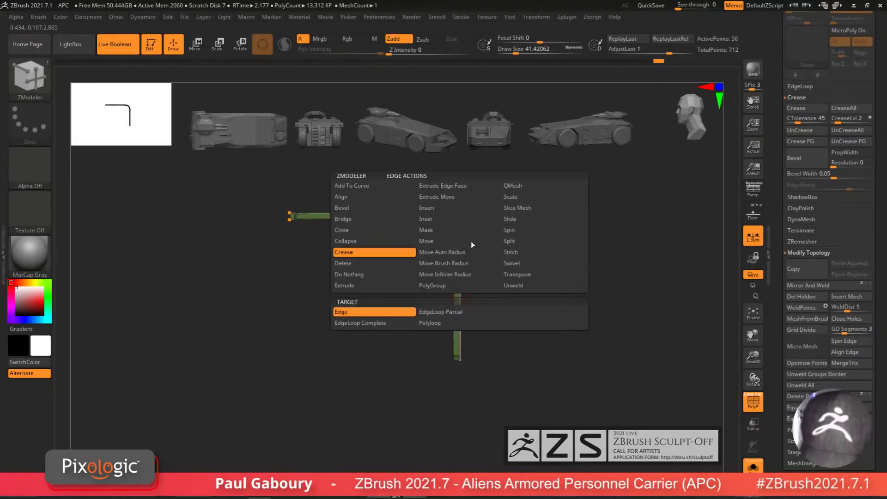
click(465, 207)
click(463, 341)
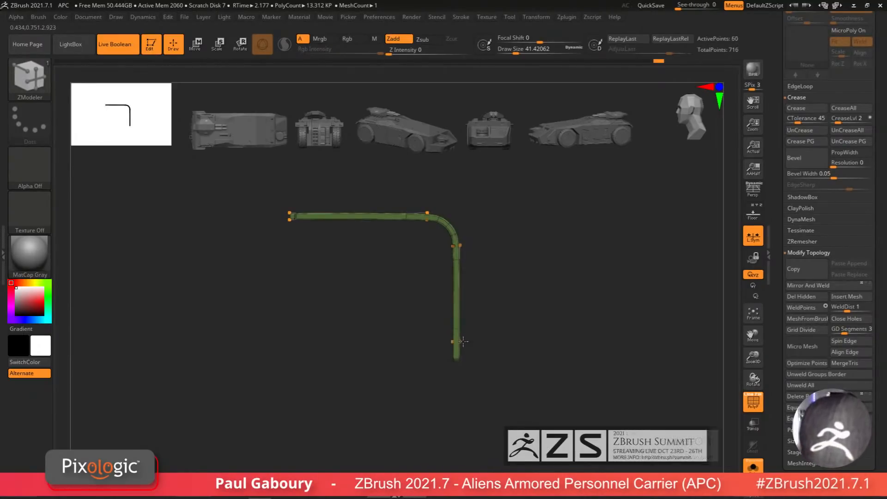
Step: Insert a second edge loop near the rail's horizontal end
key(shift+f)
alt+drag(499, 380, 535, 436)
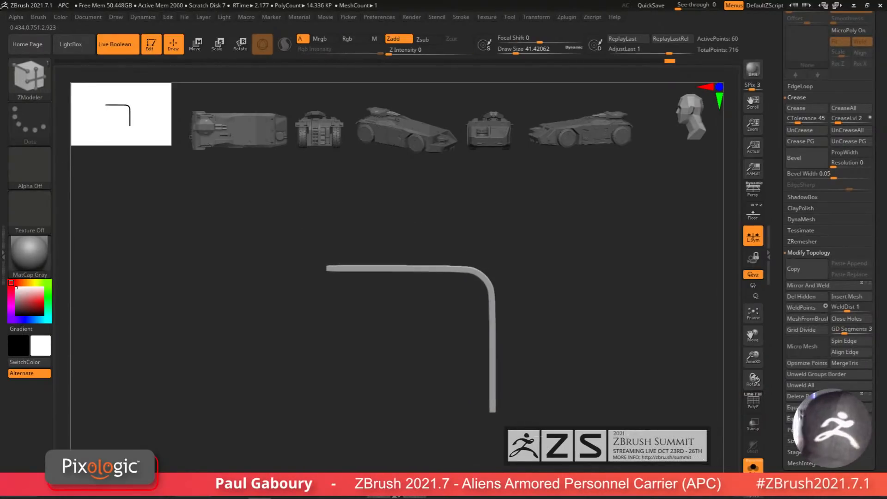
click(406, 270)
key(shift+f)
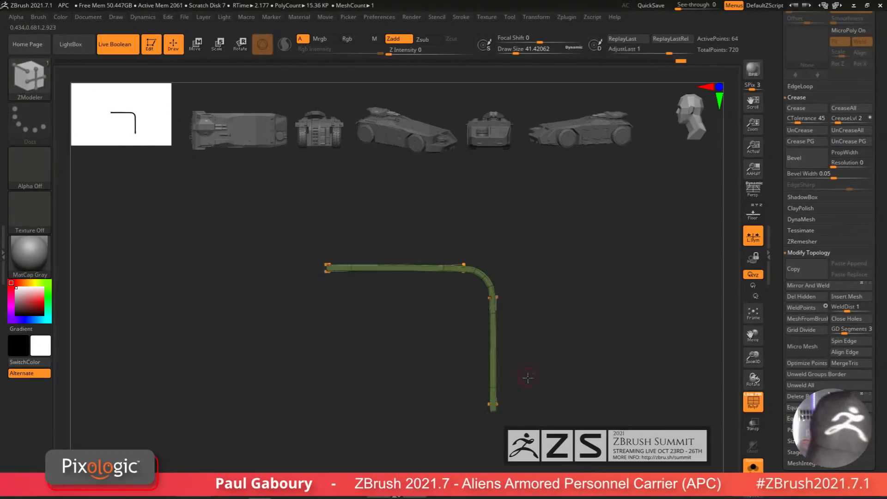
drag(528, 372, 490, 381)
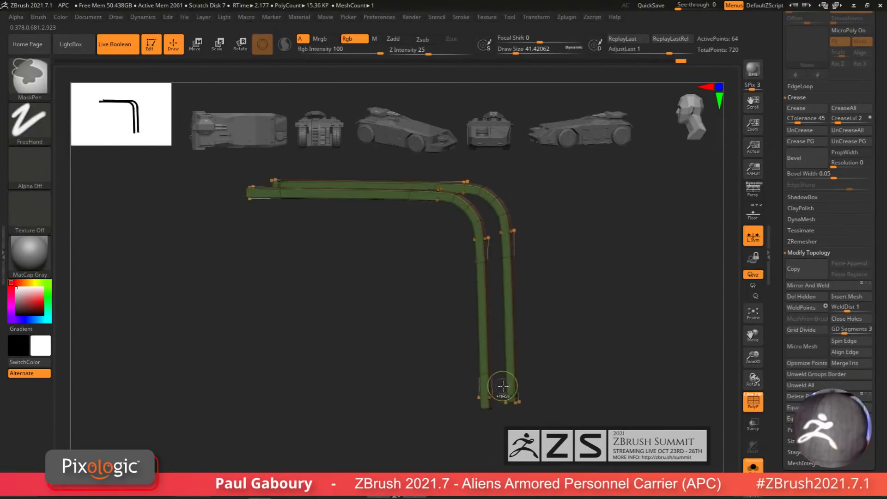
key(shift+d)
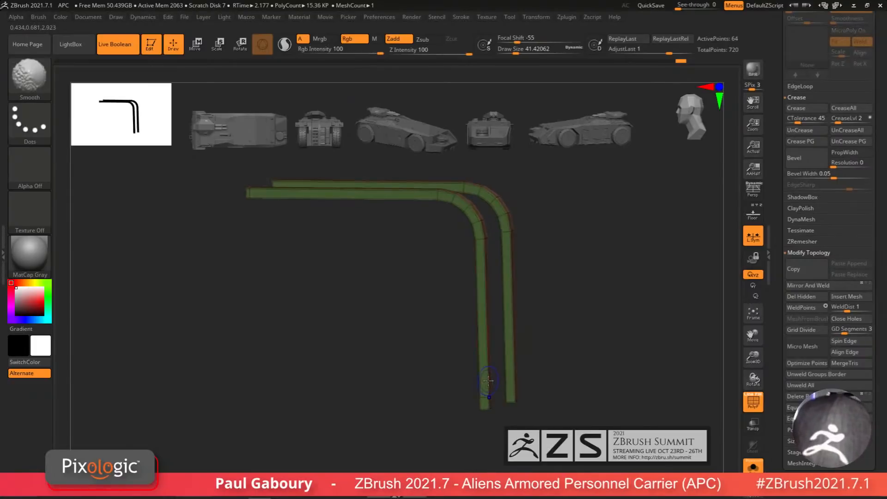
alt+click(484, 404)
click(485, 375)
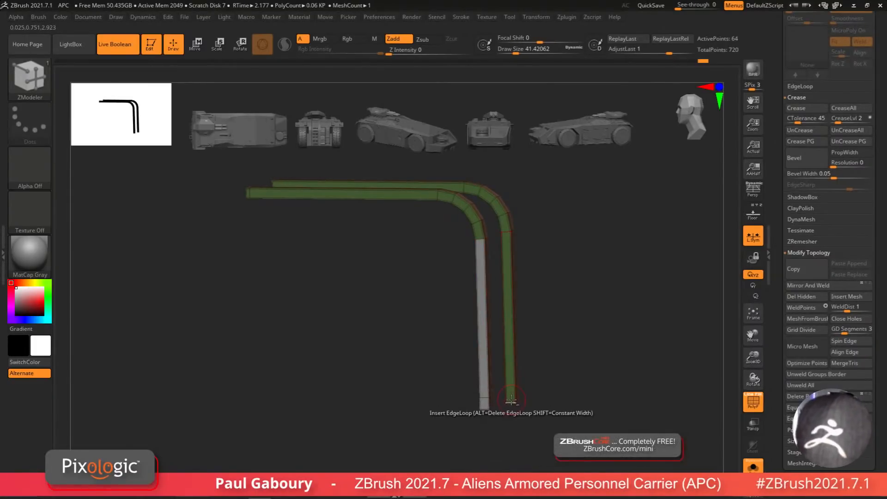
shift+drag(525, 391, 532, 385)
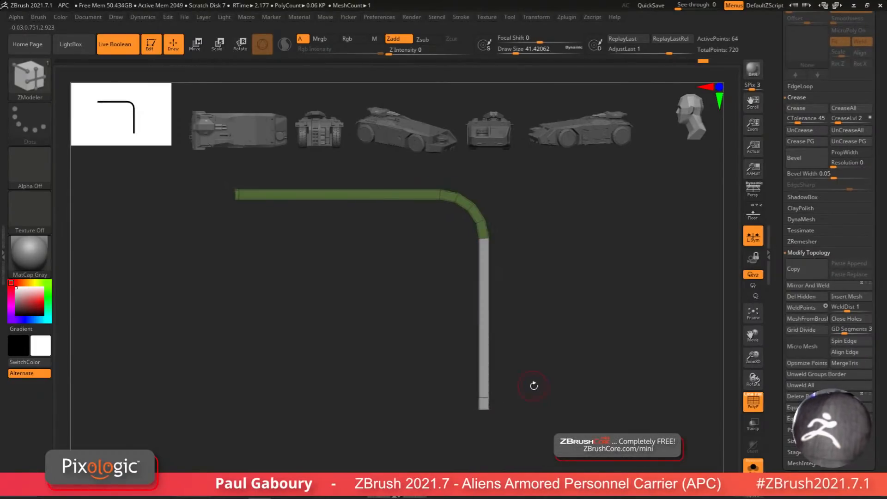
key(ctrl+z)
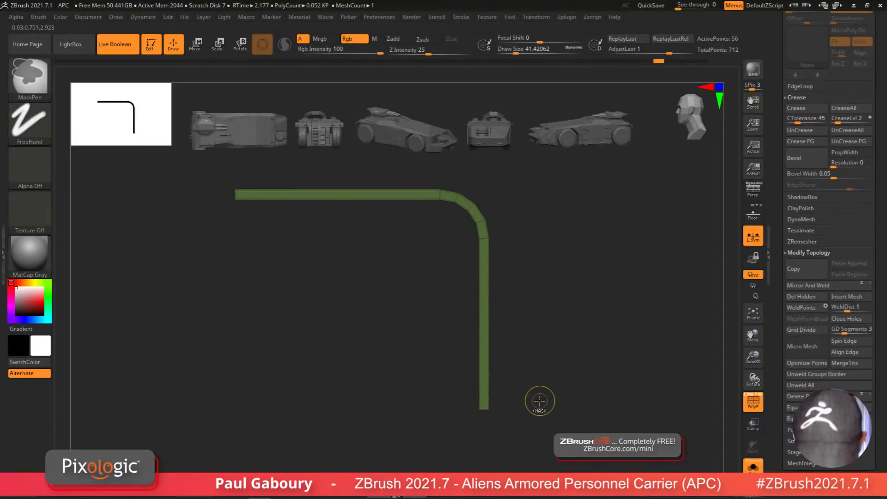
Step: Pick the SliceCurve brush and try slicing across the rail's vertical leg near its end
key(shift+d)
key(d)
mouse_move(545, 398)
ctrl+right_down()
mouse_move(511, 388)
mouse_move(499, 334)
ctrl+right_up()
ctrl+shift+click(32, 78)
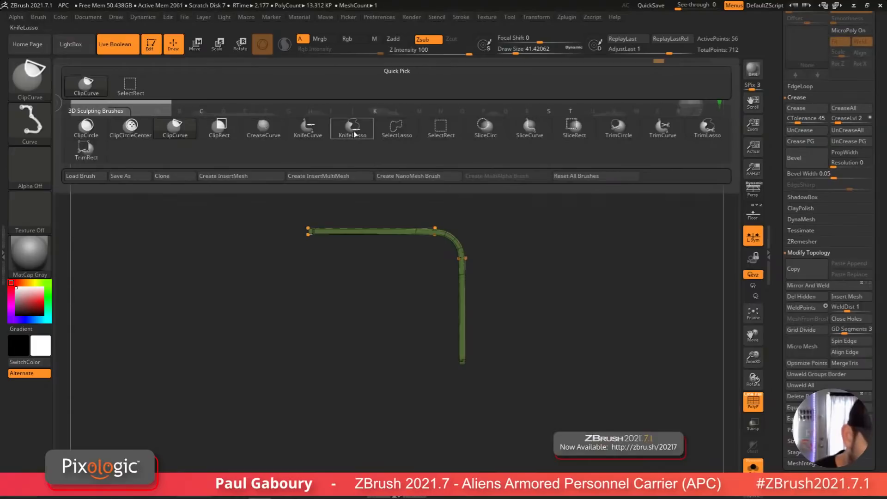
ctrl+shift+click(539, 133)
drag(522, 375, 506, 370)
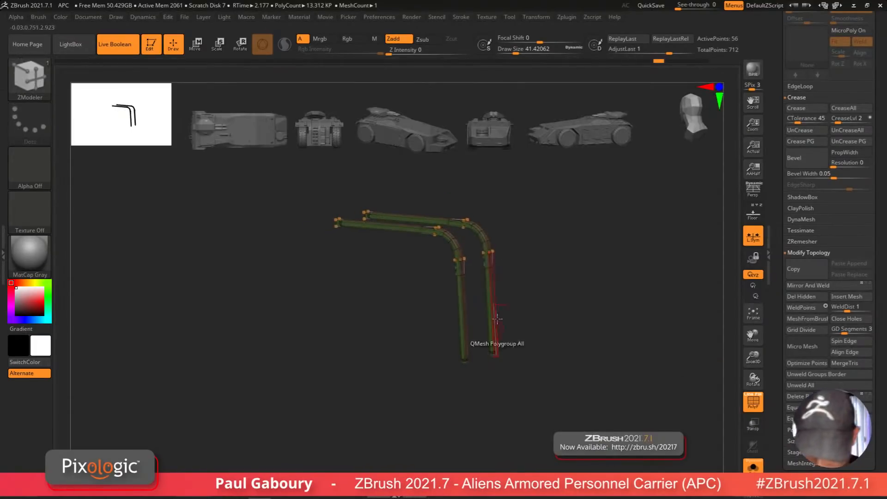
shift+drag(498, 403, 450, 363)
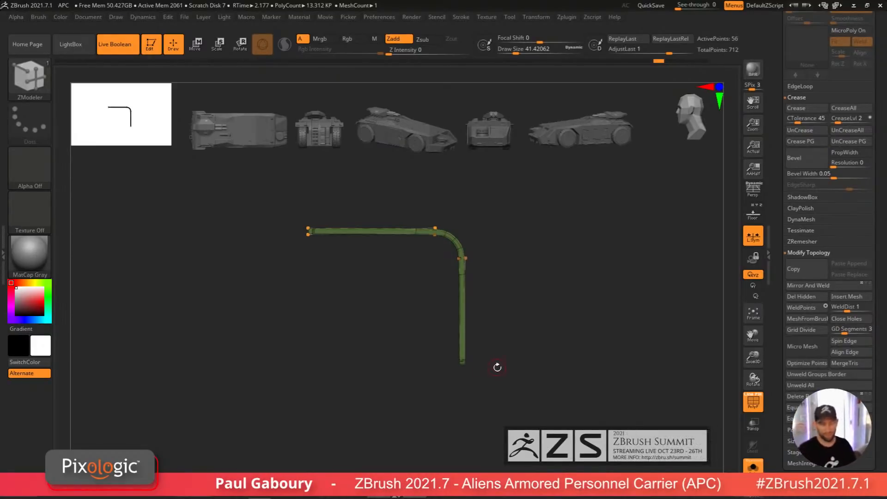
key(ctrl+shift)
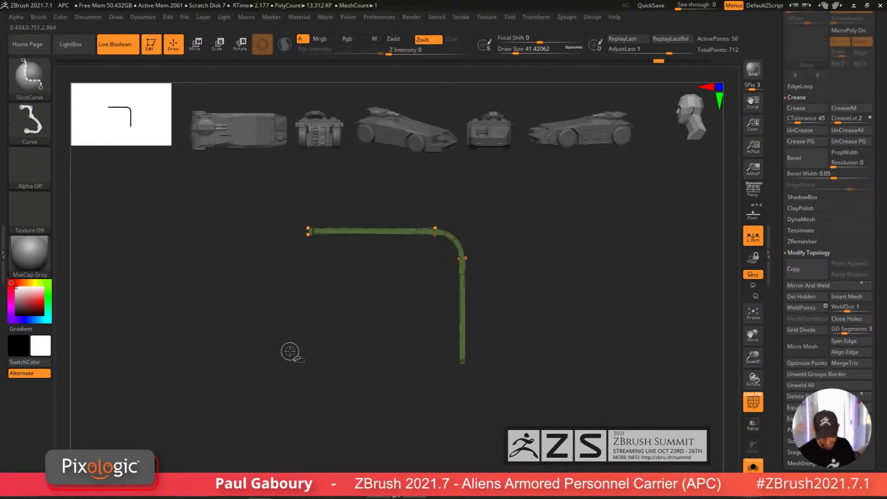
mouse_move(259, 335)
ctrl+shift+mouse_down()
mouse_move(603, 331)
mouse_move(614, 360)
ctrl+shift+mouse_up()
drag(508, 403, 491, 397)
key(ctrl)
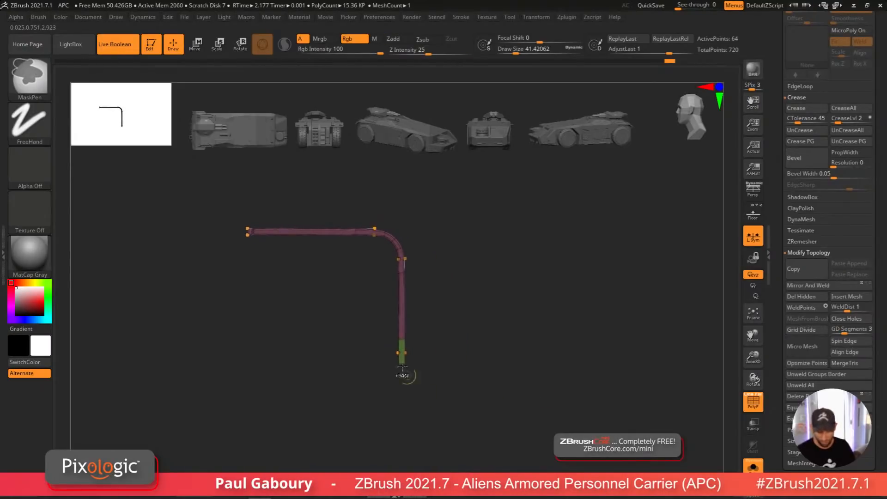
key(ctrl+z)
Step: Slice the rail near both ends with SliceCurve strokes to separate the end sections
key(ctrl+shift)
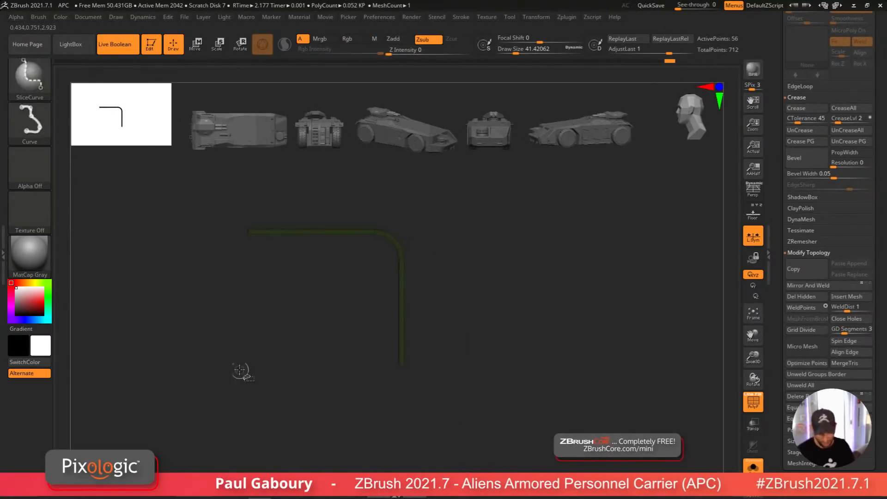
ctrl+shift+drag(167, 356, 631, 356)
ctrl+shift+drag(256, 343, 250, 131)
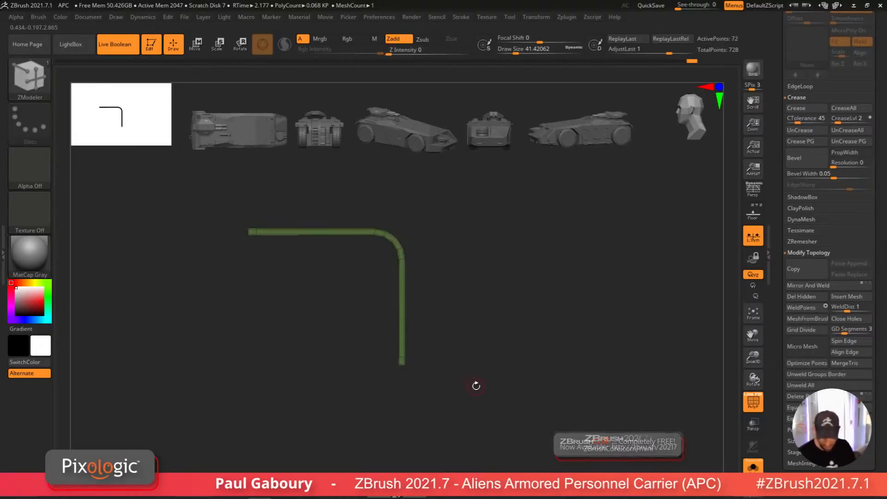
mouse_move(475, 386)
mouse_down()
mouse_move(451, 402)
mouse_move(462, 415)
mouse_move(484, 375)
mouse_move(475, 374)
mouse_move(483, 405)
mouse_move(508, 353)
mouse_move(475, 396)
mouse_move(487, 349)
mouse_move(462, 369)
mouse_move(406, 386)
mouse_move(473, 364)
mouse_move(476, 388)
mouse_move(460, 382)
mouse_move(467, 392)
mouse_up()
key(shift+f)
key(shift+f)
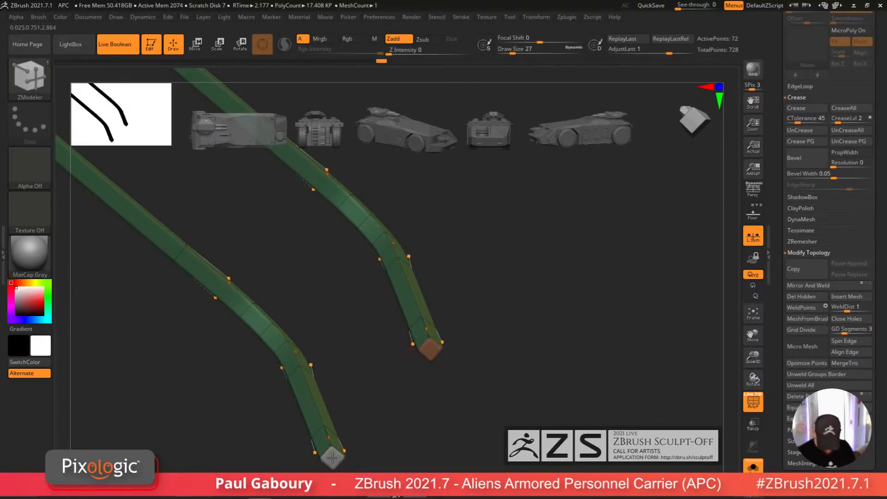
Step: Inset the faces of both rails by whole polygroup with ZModeler's Inset action
drag(335, 455, 443, 351)
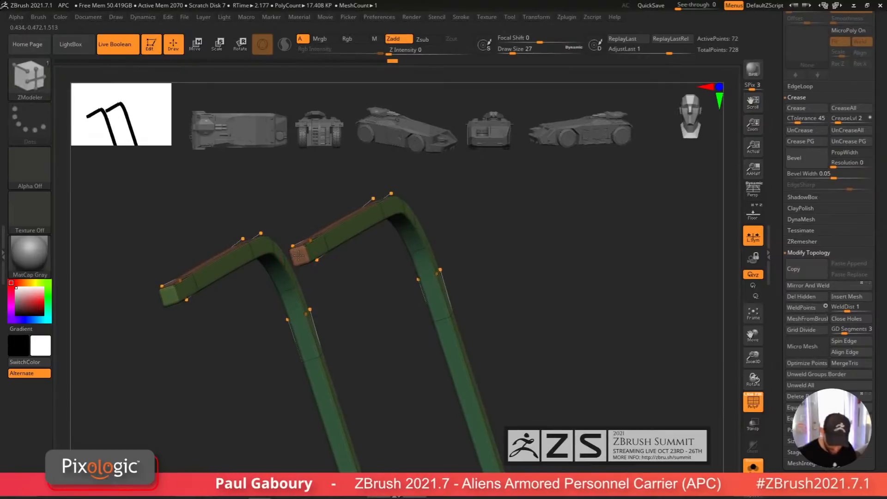
drag(481, 303, 445, 291)
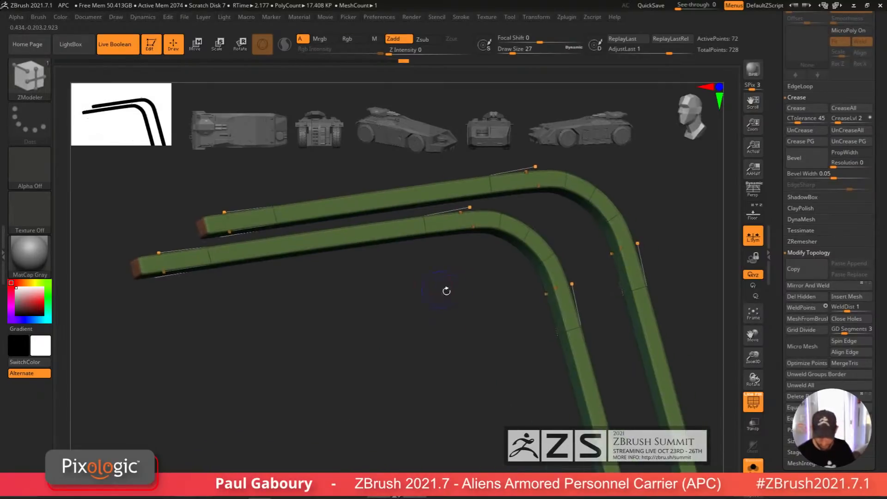
key(shift+d)
alt+drag(539, 364, 463, 307)
key(space)
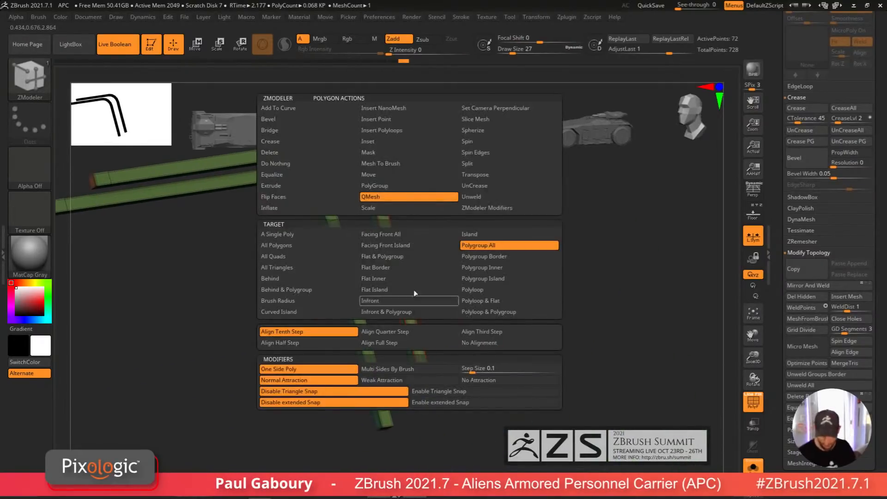
click(384, 142)
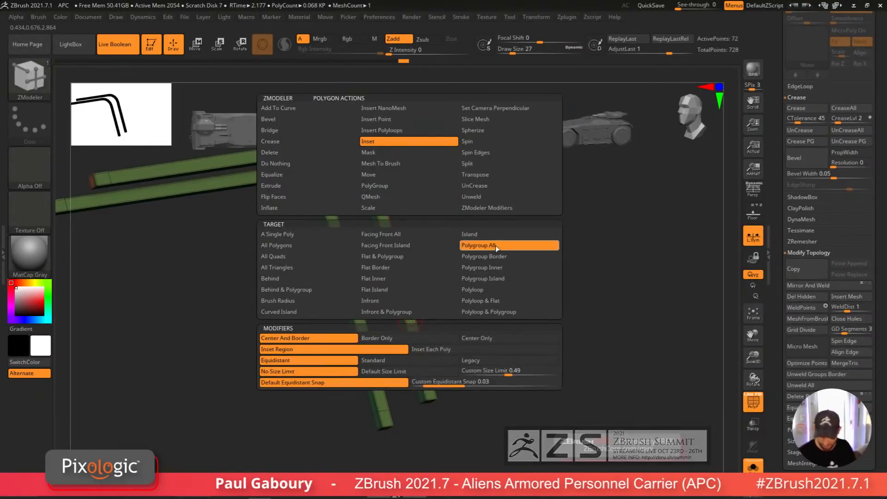
click(467, 340)
drag(420, 359, 420, 356)
key(alt)
key(alt)
key(alt)
key(alt)
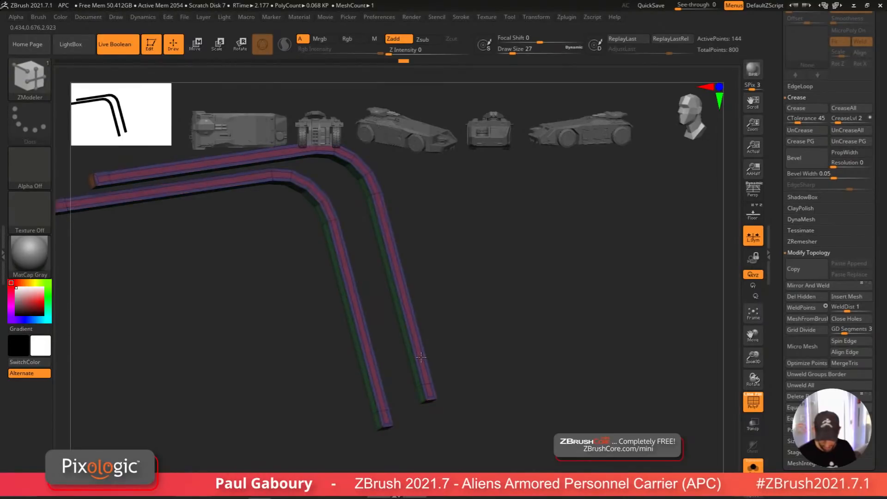
ctrl+right_drag(421, 357, 439, 371)
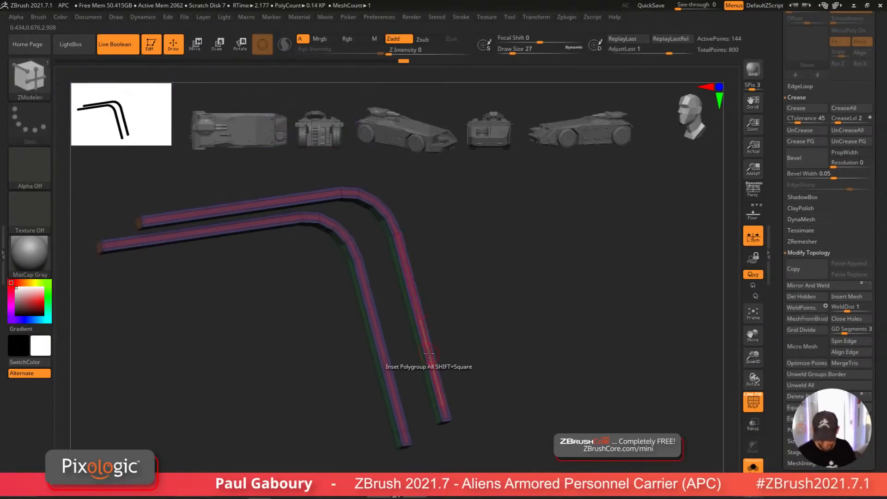
Step: Extrude the inset strips along both rails with QMesh targeting Polygroup All
key(space)
click(428, 195)
click(526, 245)
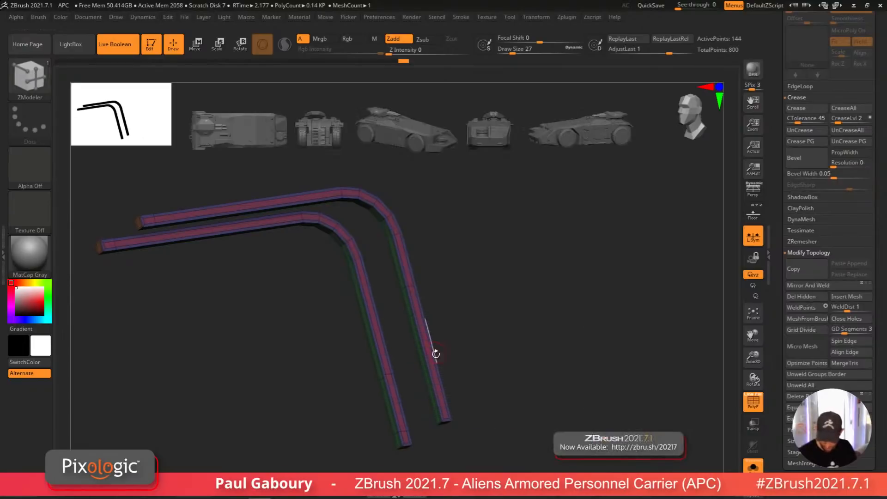
drag(434, 372, 433, 373)
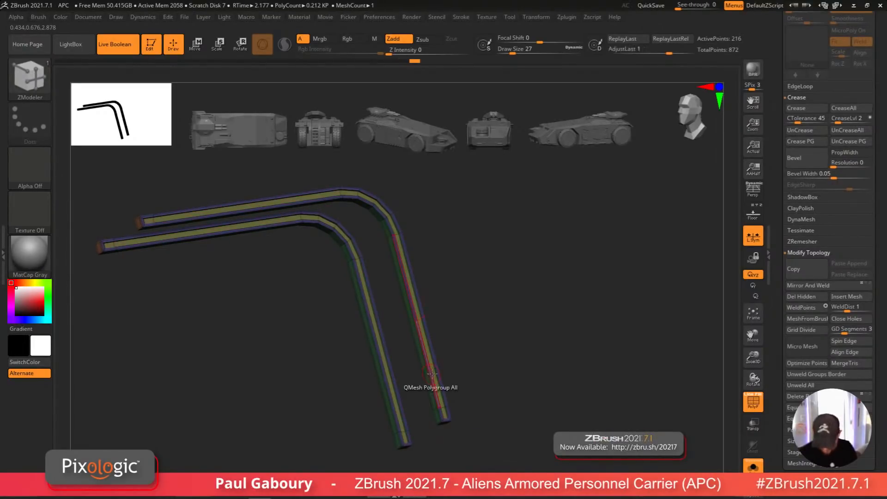
alt+drag(466, 416, 465, 389)
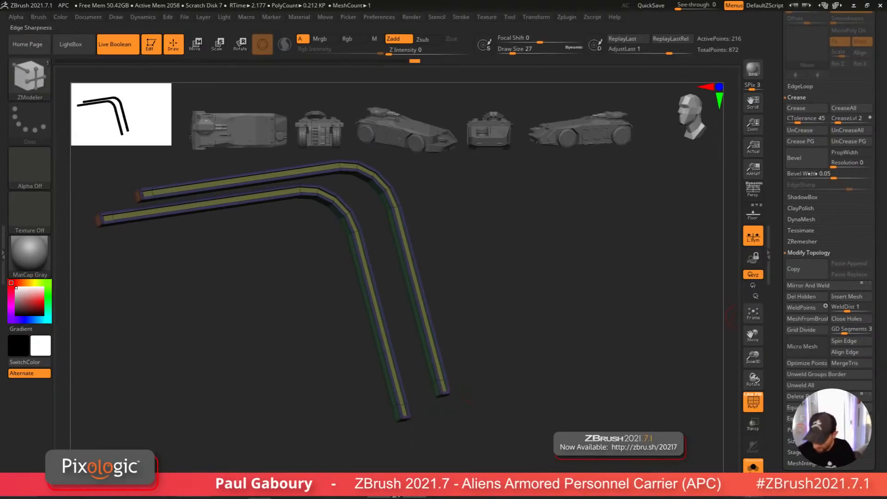
Step: Crease the rails by polygroup and crease the complete edge loops at the rail ends
click(807, 145)
mouse_move(547, 340)
right_down()
mouse_move(481, 394)
mouse_move(470, 426)
mouse_move(441, 402)
right_up()
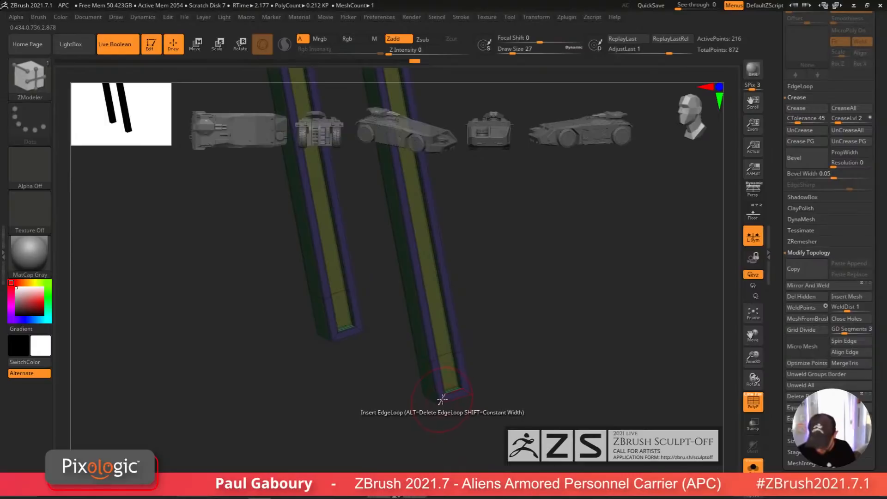
key(space)
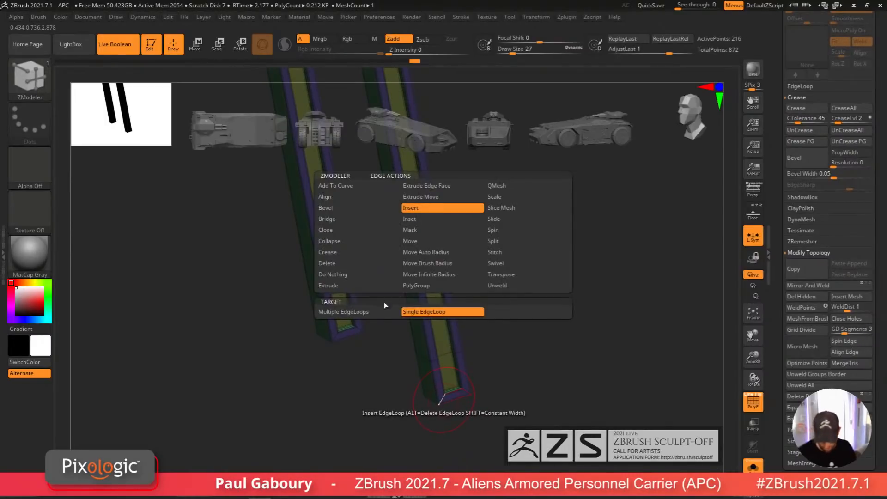
click(337, 252)
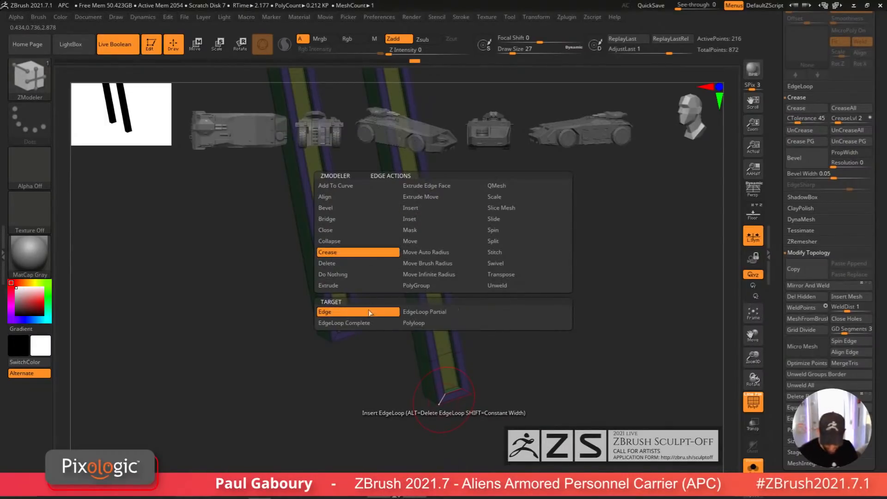
click(372, 323)
click(458, 397)
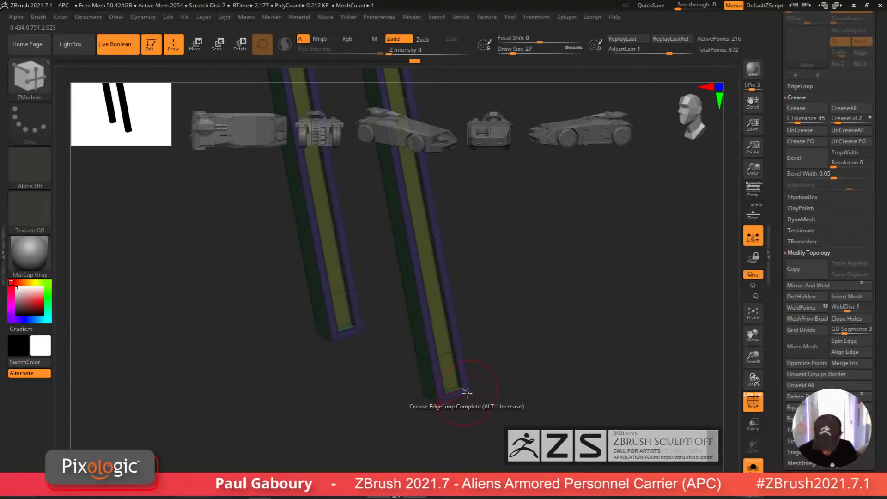
mouse_move(468, 401)
mouse_down()
mouse_move(479, 403)
mouse_move(439, 393)
mouse_up()
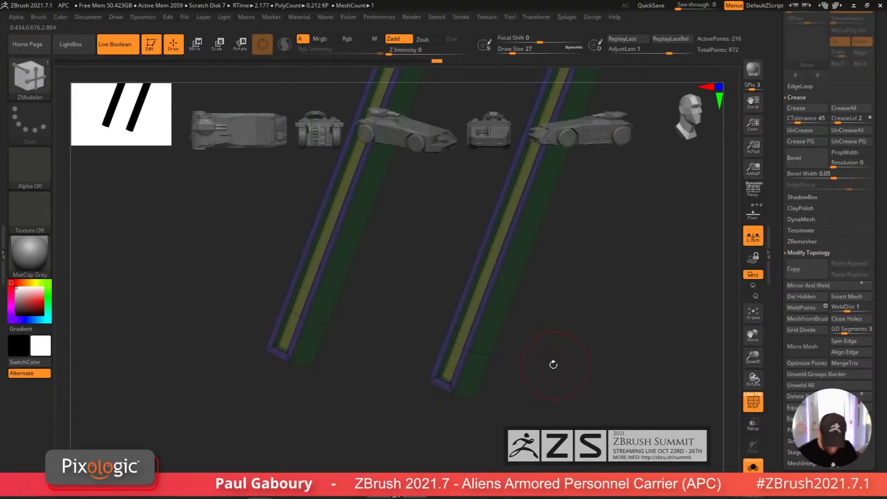
mouse_move(554, 362)
mouse_down()
mouse_move(446, 355)
mouse_move(501, 307)
mouse_move(476, 323)
mouse_move(495, 353)
mouse_move(496, 327)
mouse_up()
drag(476, 371, 409, 368)
mouse_move(409, 368)
ctrl+right_down()
mouse_move(431, 347)
mouse_move(372, 344)
mouse_move(471, 407)
mouse_move(574, 412)
mouse_move(445, 360)
ctrl+right_up()
key(shift+f)
click(753, 465)
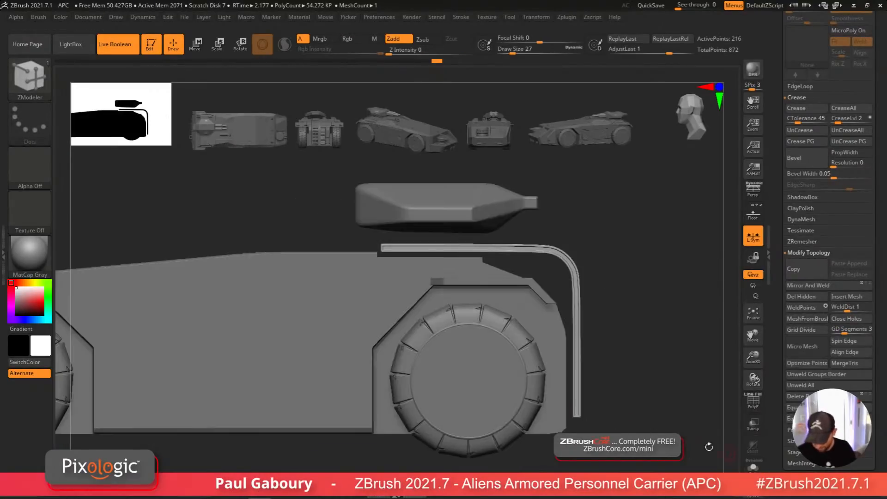
mouse_move(599, 382)
alt+right_down()
mouse_move(476, 379)
mouse_move(499, 399)
mouse_move(518, 380)
mouse_move(531, 387)
mouse_move(319, 287)
mouse_move(378, 298)
alt+right_up()
drag(877, 219, 883, 451)
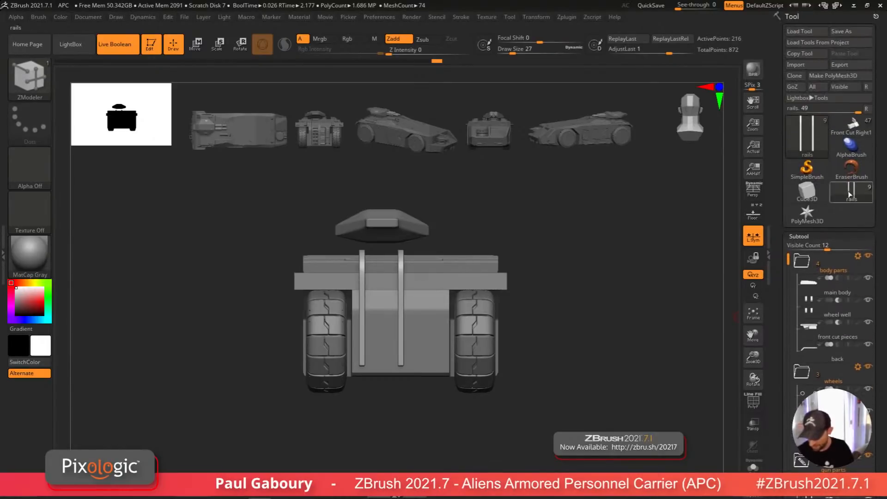
click(851, 127)
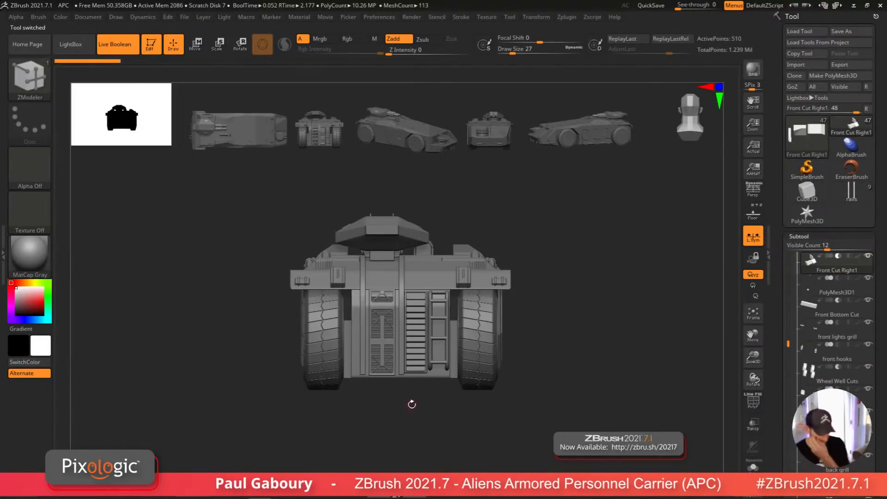
click(384, 363)
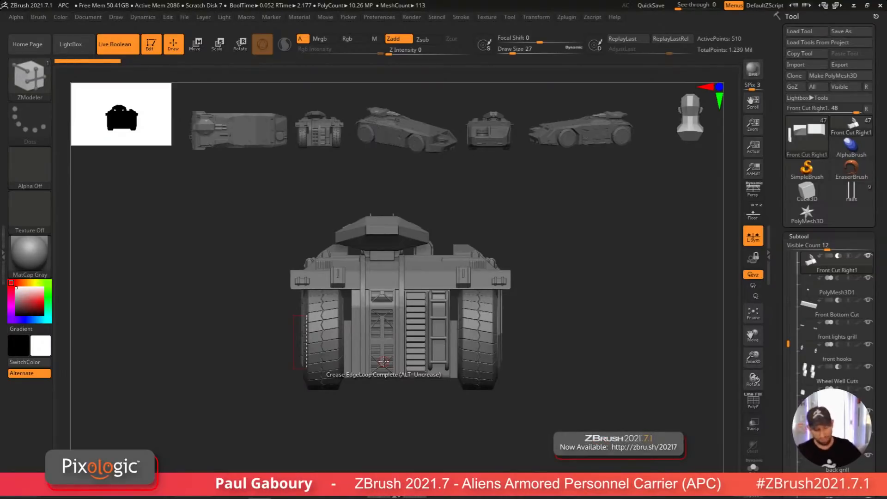
click(853, 194)
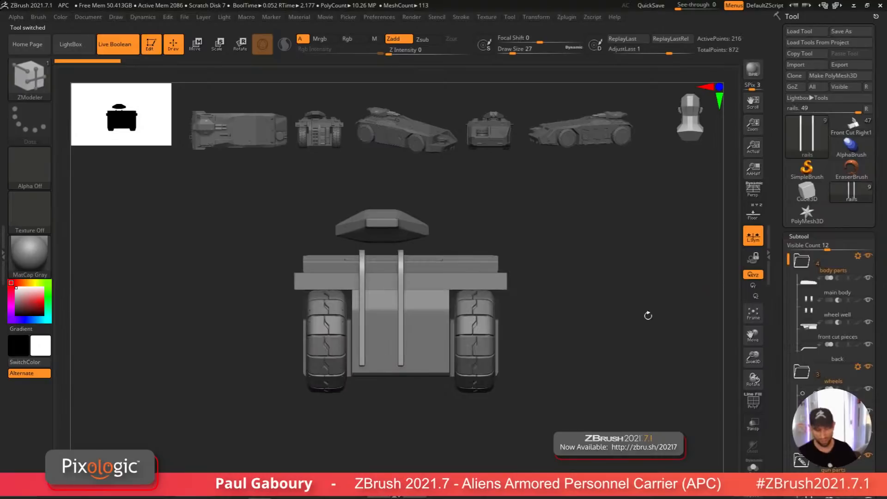
Step: Try inserting parts on the front with the IMM Boolean brush, browsing its part strip, then undo the insertion
key(b)
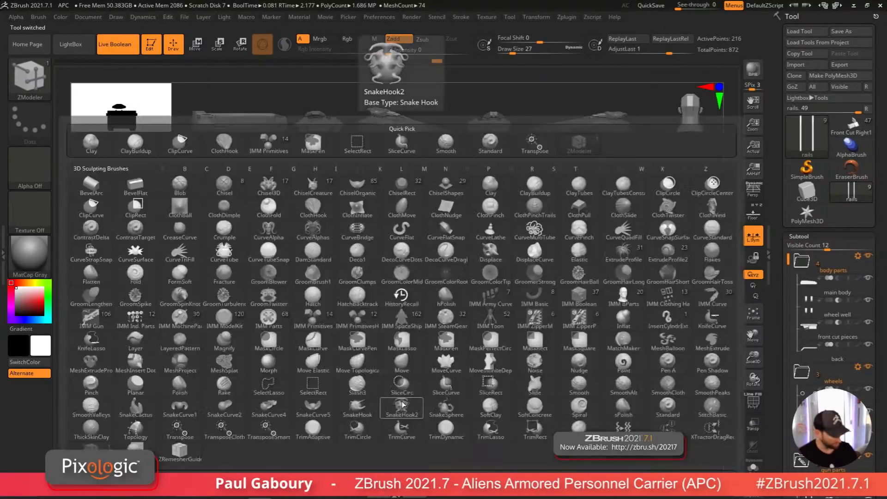
key(i)
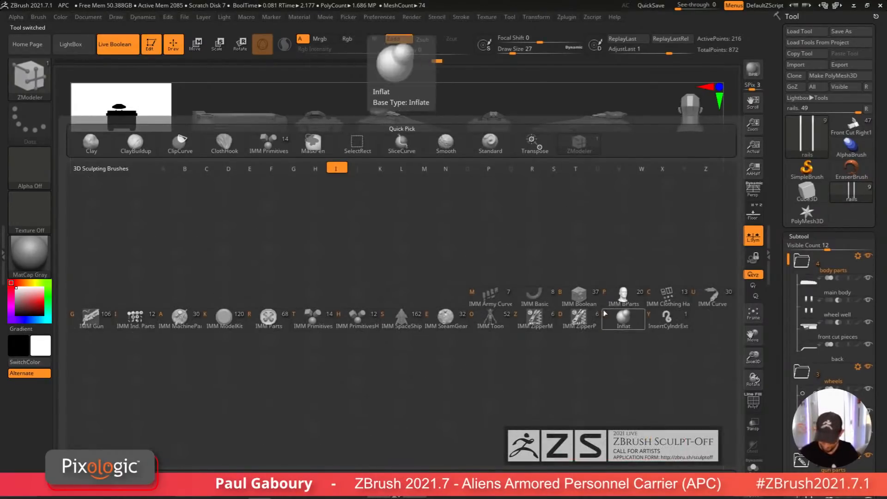
key(b)
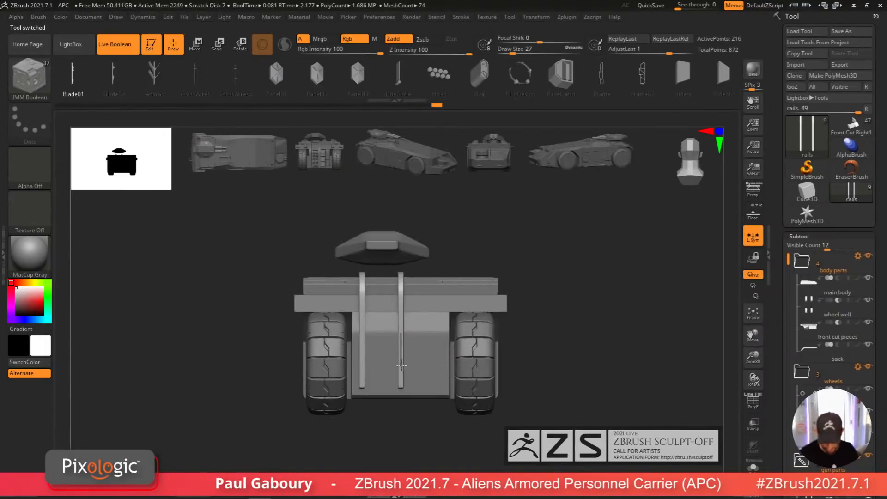
drag(401, 365, 403, 384)
key(ctrl+z)
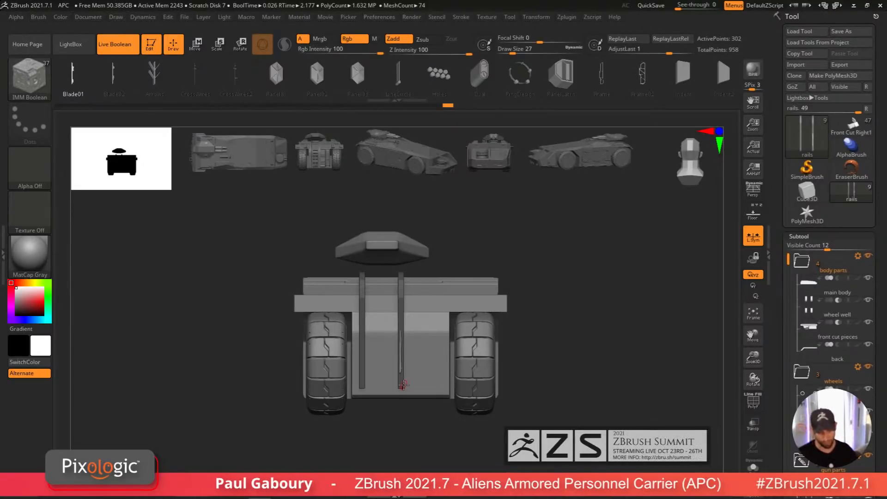
drag(245, 95, 321, 109)
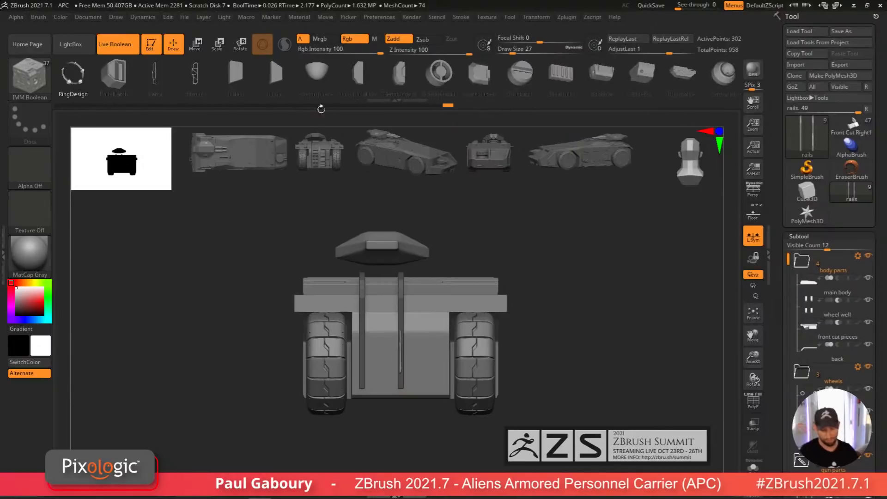
key(Right)
key(Right)
key(Right)
key(Right)
key(Right)
key(Right)
key(Right)
key(Right)
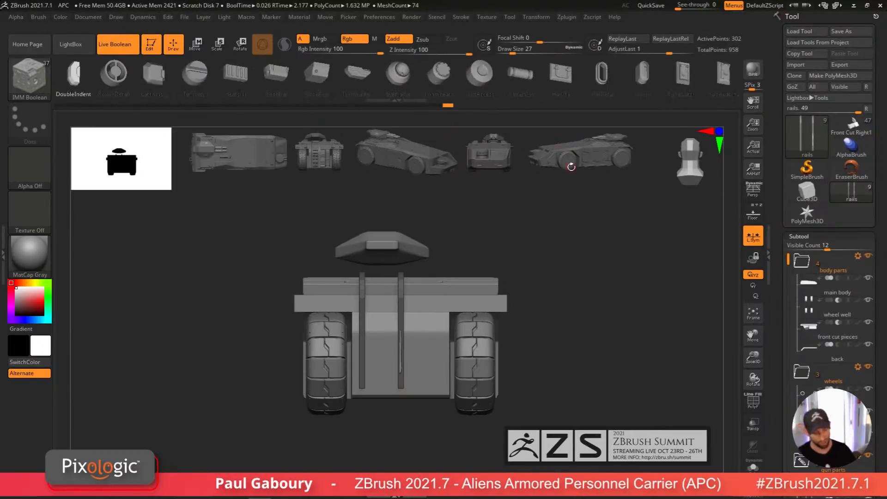
key(Right)
key(Right)
key(Right)
click(355, 76)
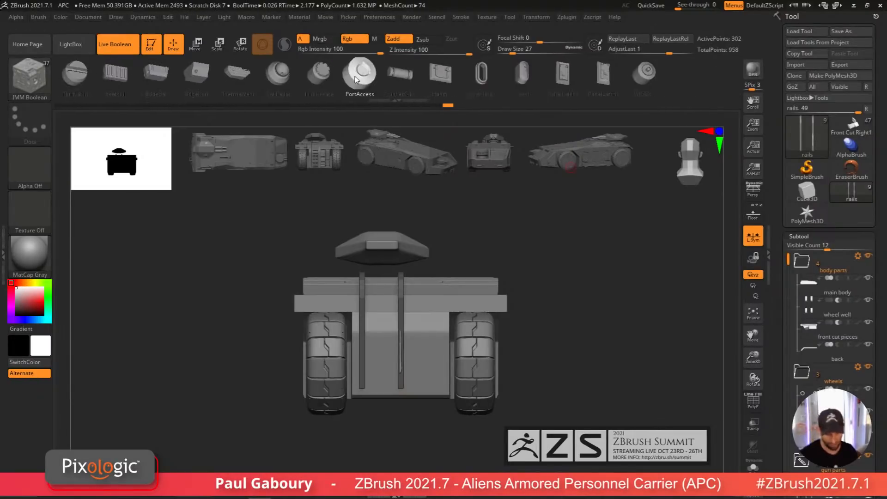
key(Right)
key(Left)
key(Left)
key(Left)
key(Left)
key(Left)
key(Left)
key(Left)
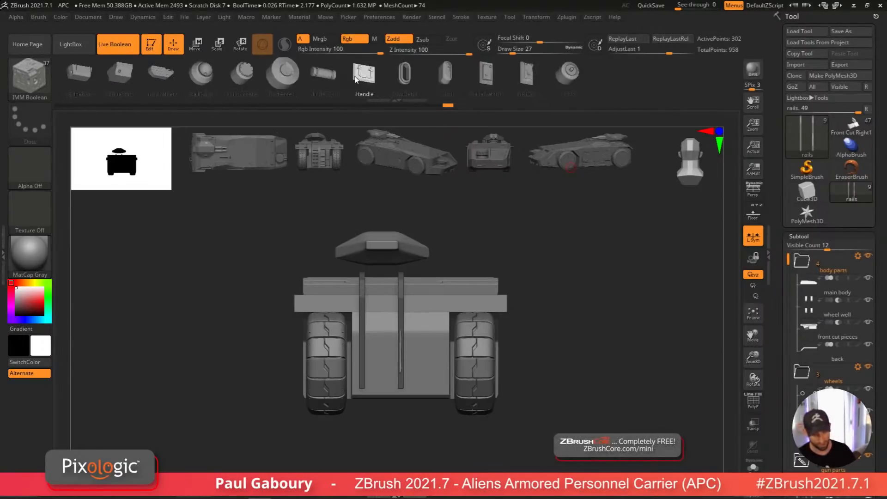
key(Right)
key(Right)
key(Right)
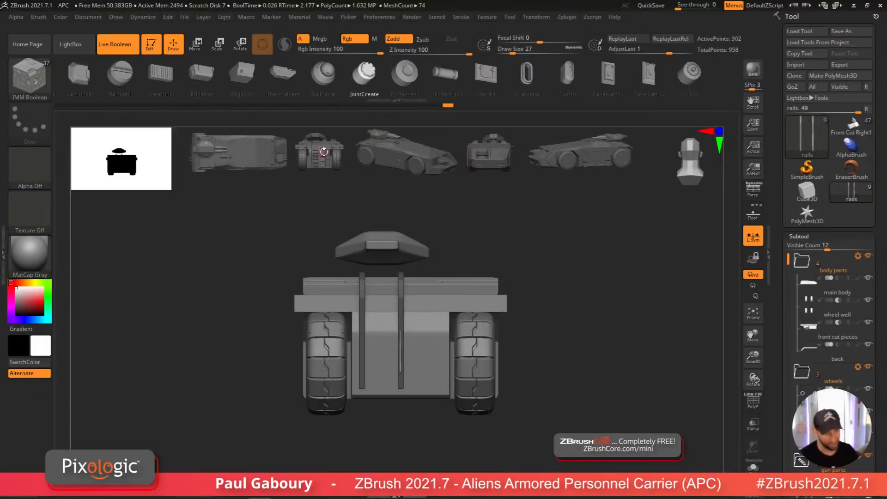
key(Left)
key(Left)
key(Left)
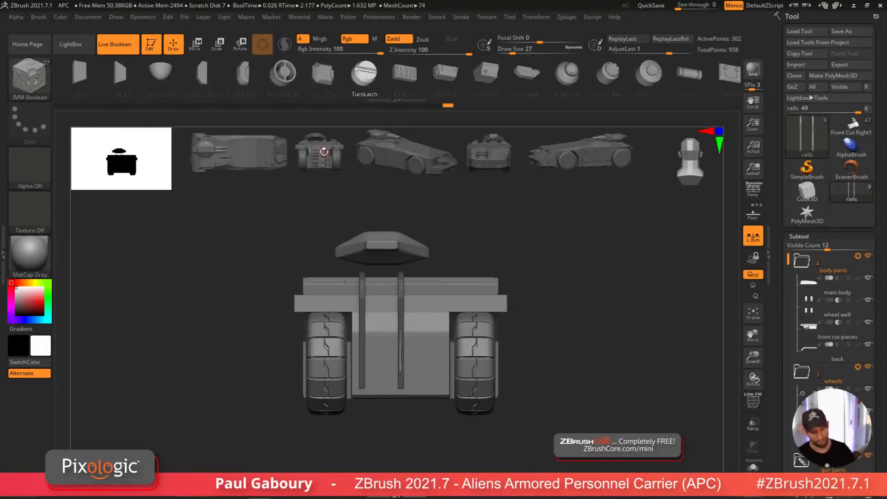
key(Right)
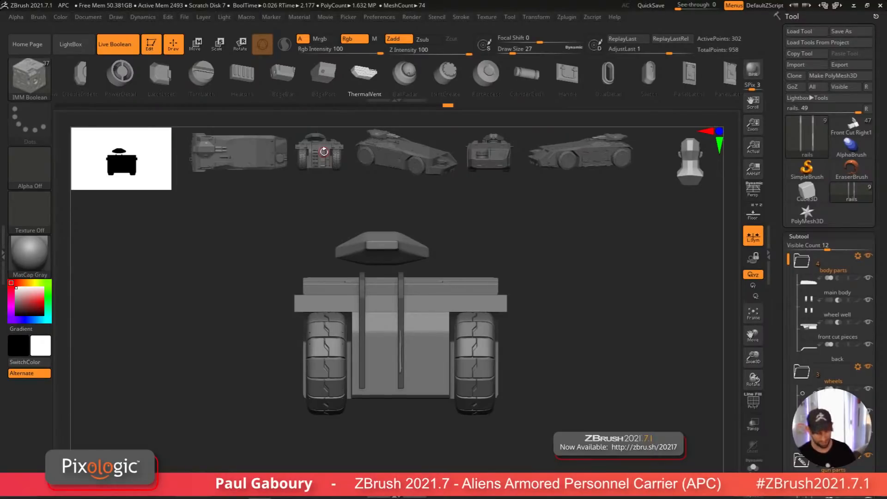
key(ctrl+z)
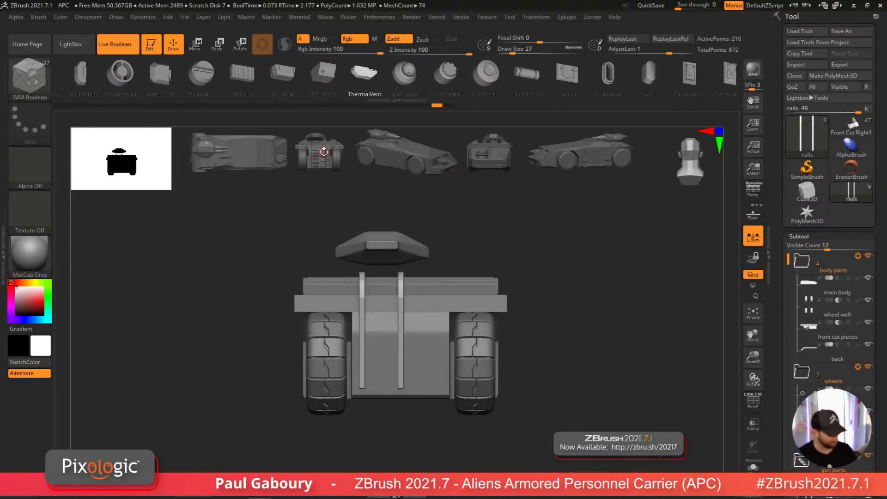
Step: Select the main body subtool and turn on its polyframe display in front view
mouse_move(556, 392)
mouse_down()
mouse_move(554, 401)
mouse_move(528, 392)
mouse_move(522, 408)
mouse_move(546, 380)
mouse_up()
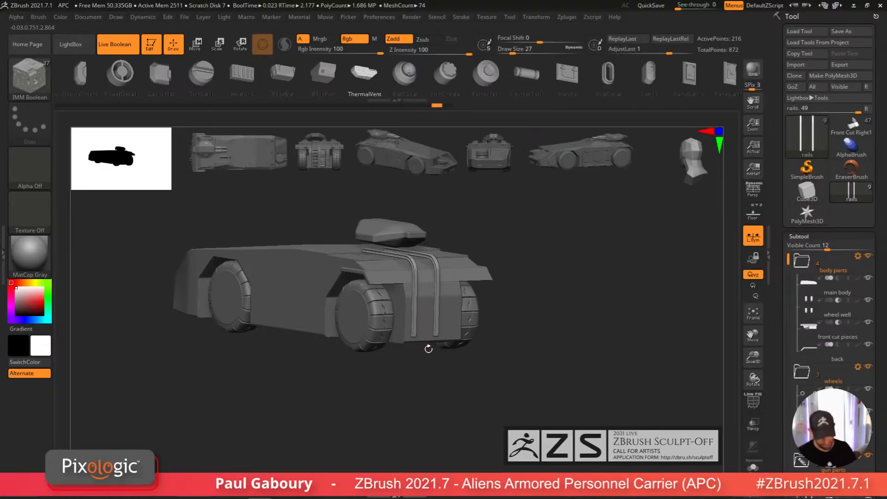
alt+click(427, 335)
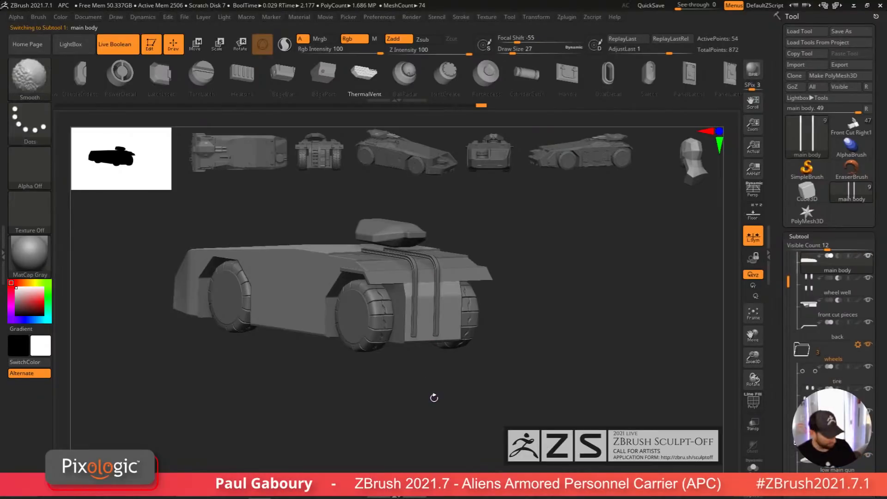
key(shift+f)
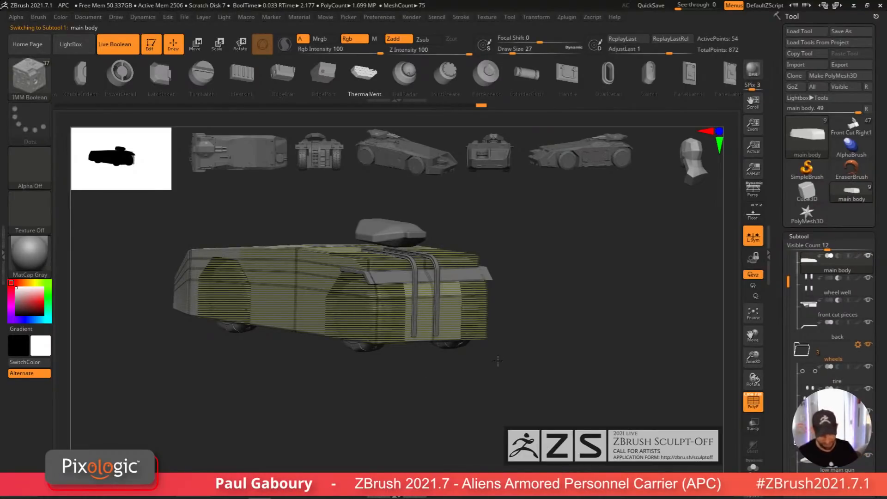
shift+drag(498, 361, 523, 356)
drag(503, 391, 478, 401)
mouse_move(478, 401)
alt+mouse_down()
mouse_move(505, 418)
mouse_move(479, 398)
mouse_move(429, 407)
mouse_move(431, 423)
mouse_move(432, 401)
alt+mouse_up()
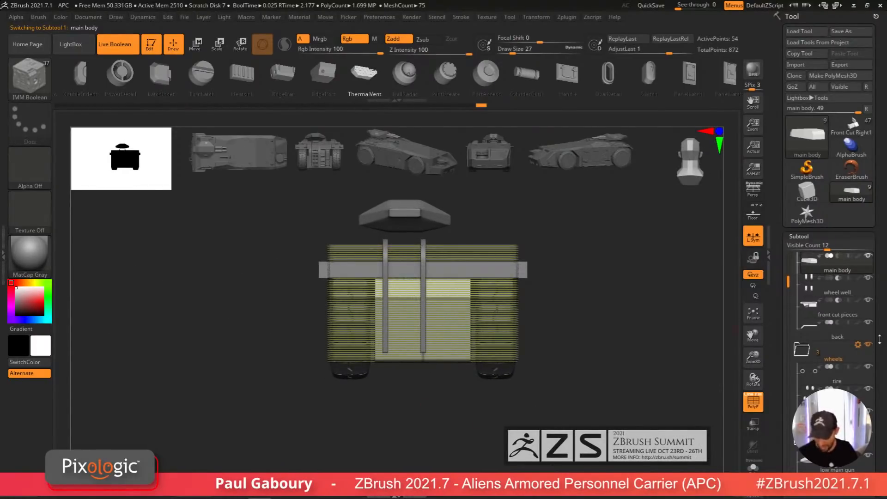
Step: Duplicate the main body subtool and rename the copy back vent main box
scroll(879, 338, down, 5)
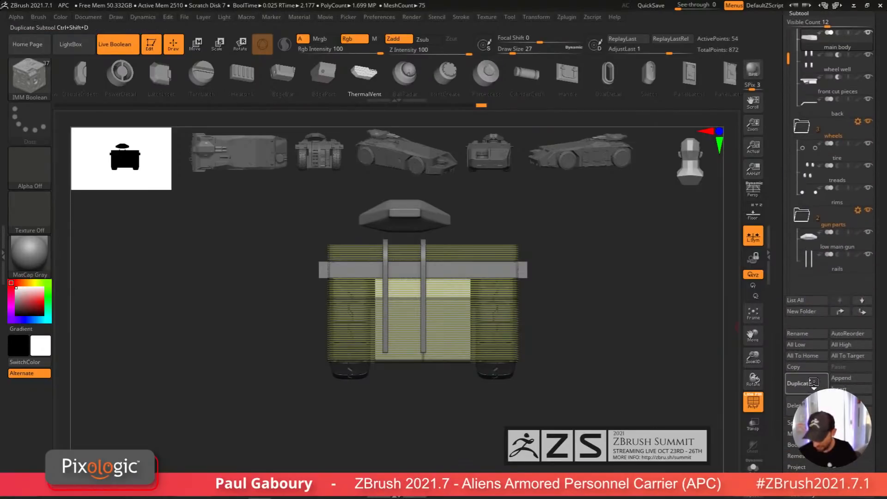
click(813, 383)
click(812, 367)
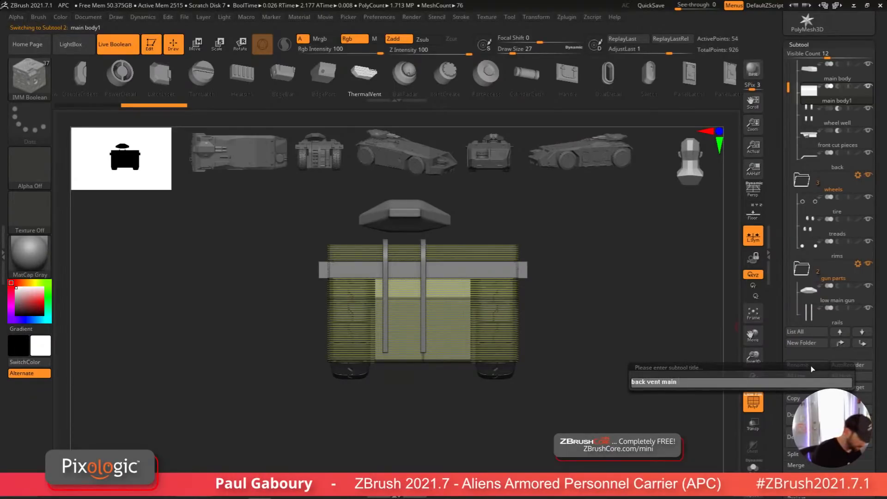
text(back vent main box)
key(Return)
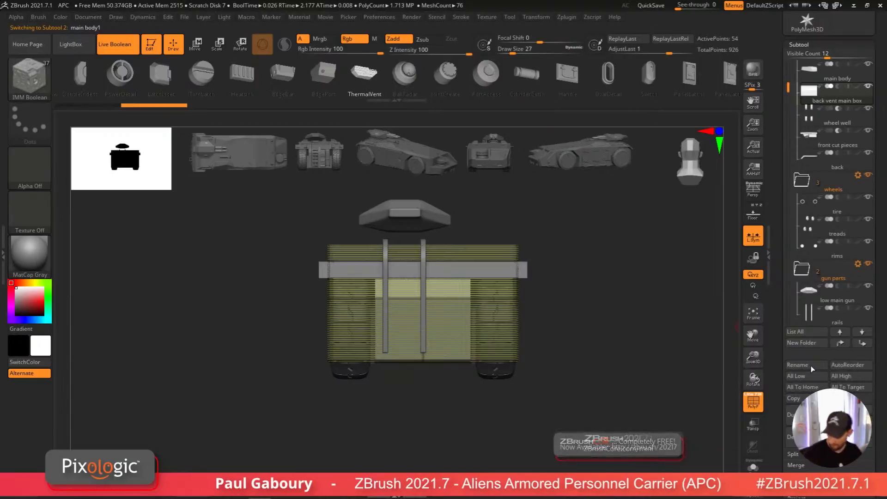
Step: Switch to ZModeler and insert an edge loop through the center of the back vent main box
alt+right_drag(477, 426, 459, 443)
ctrl+right_drag(411, 347, 390, 315)
key(b)
key(z)
key(m)
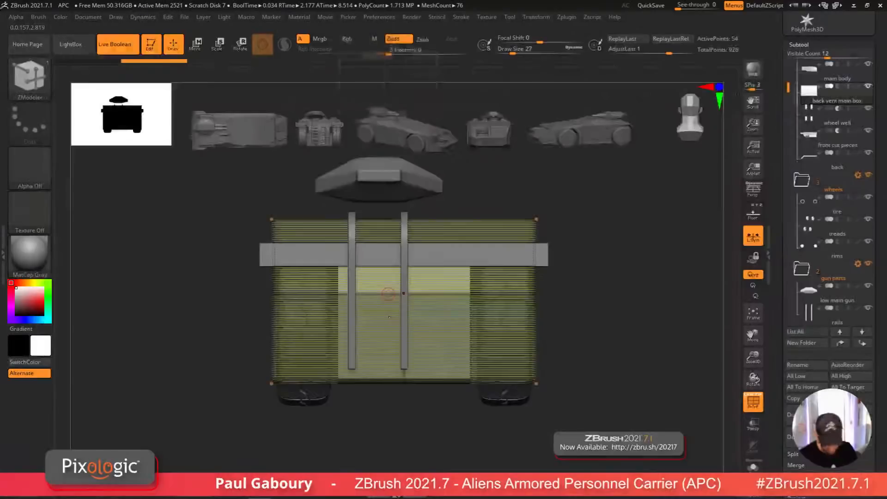
key(space)
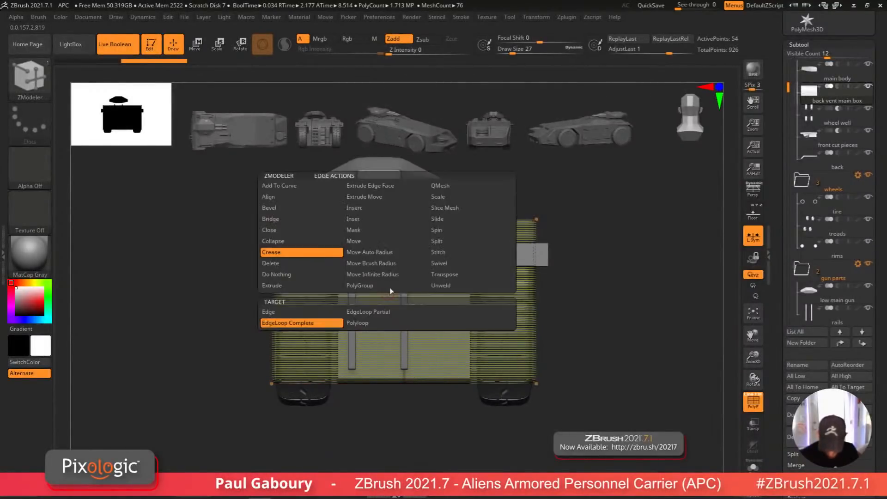
click(386, 207)
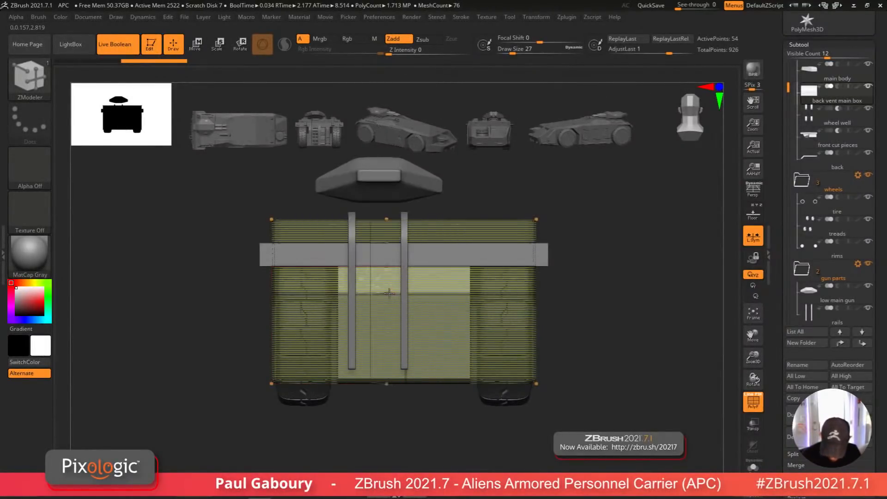
click(392, 295)
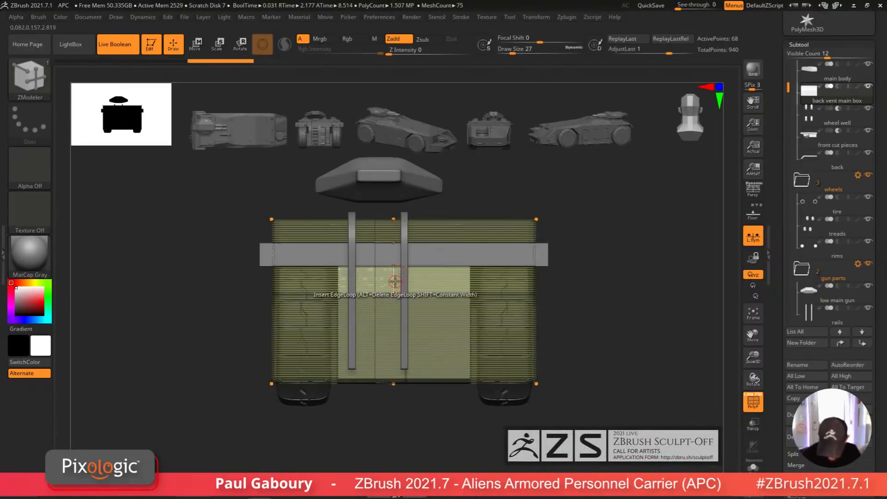
Step: Insert a second edge loop on the vent box just left of the first
key(space)
click(318, 254)
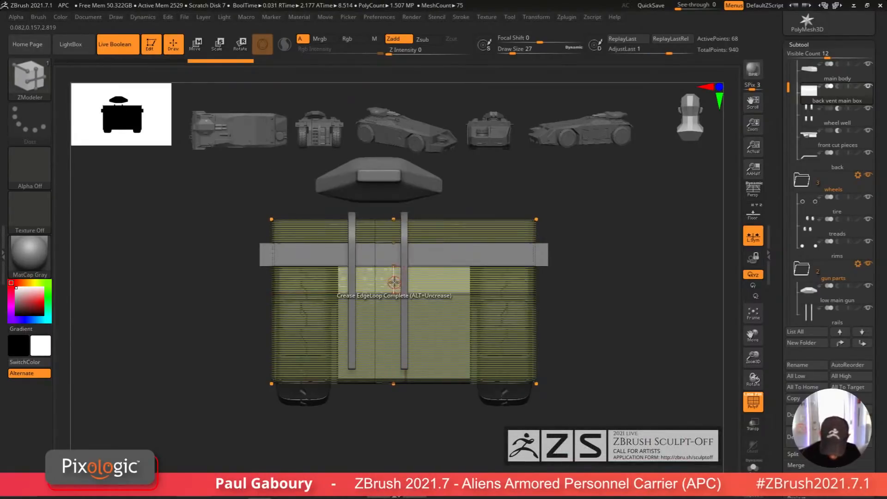
key(space)
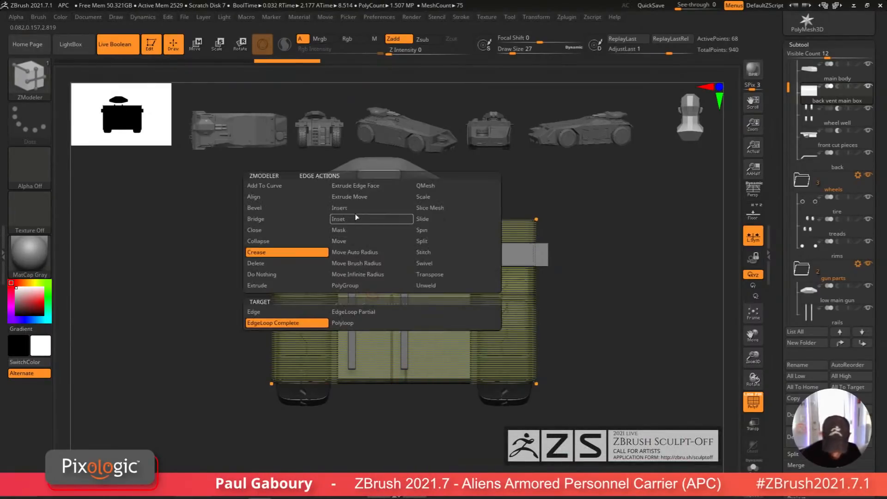
click(356, 218)
click(364, 297)
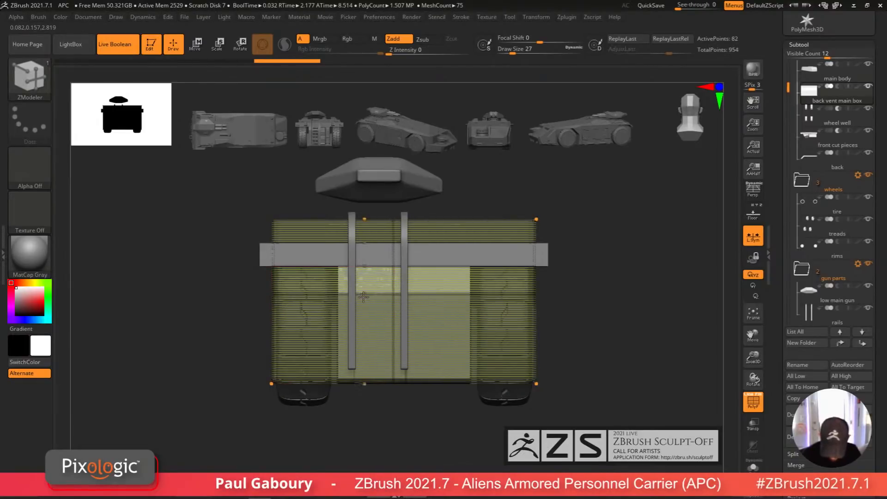
Step: Crease the complete new edge loop on the vent box with ZModeler's Crease action
key(space)
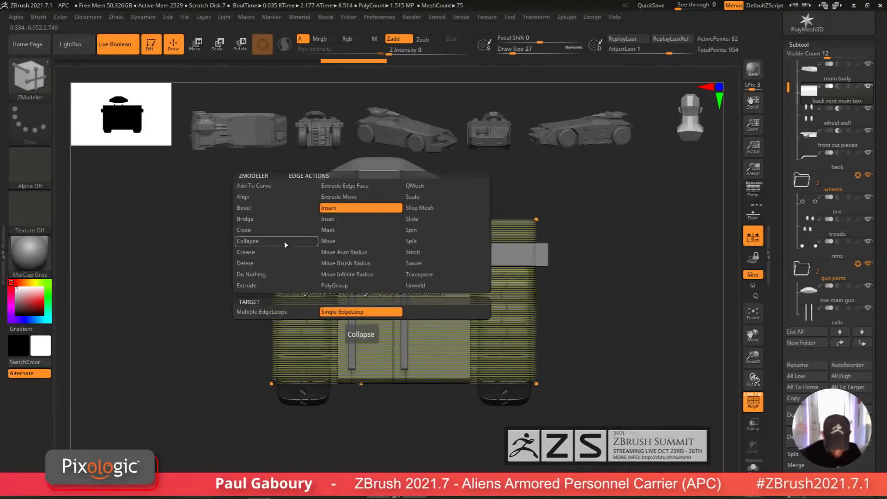
click(280, 261)
click(284, 323)
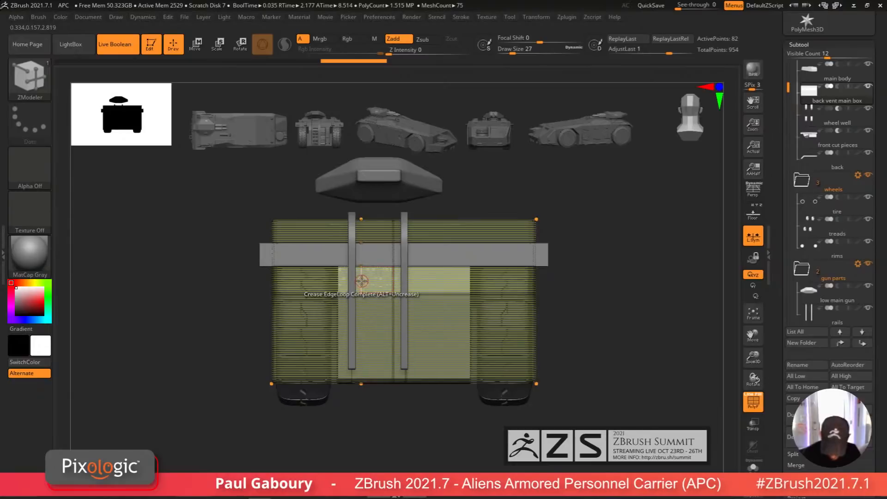
Step: Insert two horizontal edge loops across the vent box, one near its top and one near its bottom
key(space)
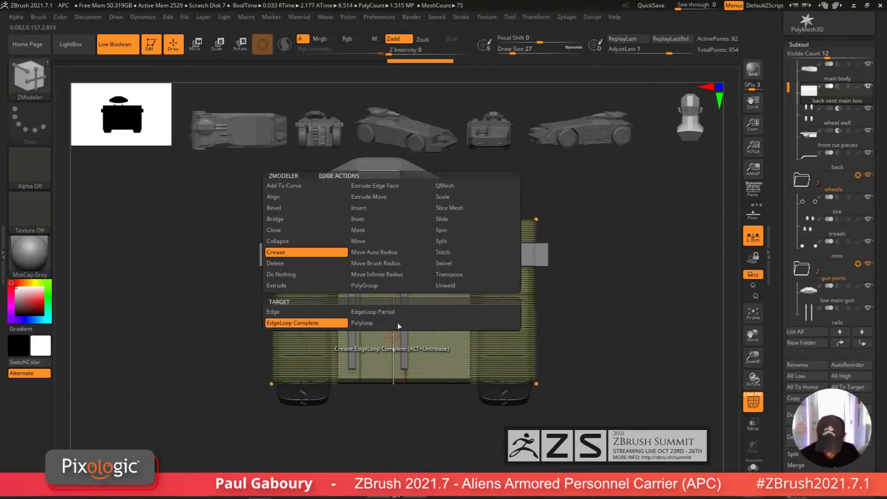
click(455, 218)
click(393, 313)
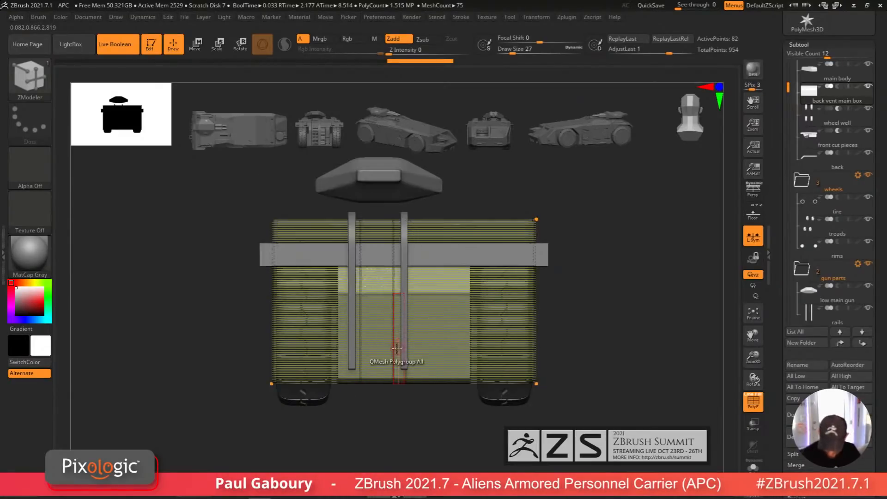
drag(393, 350, 396, 350)
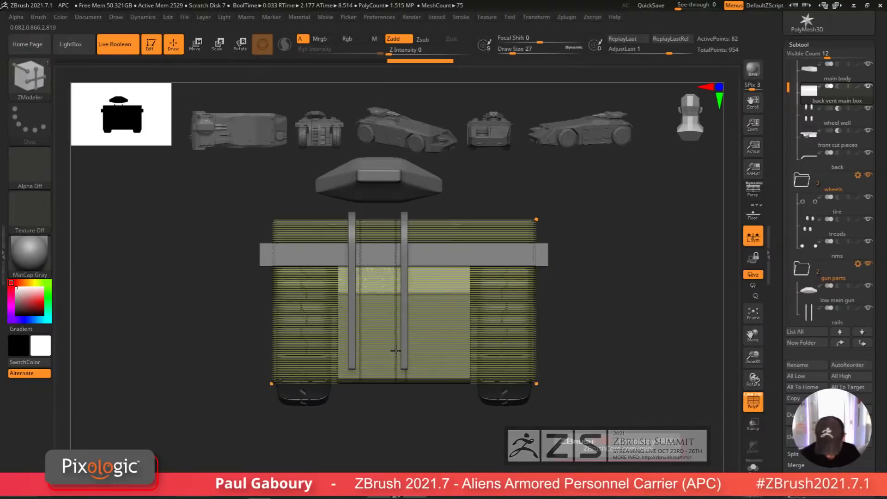
mouse_move(416, 406)
ctrl+right_down()
mouse_move(406, 413)
mouse_move(419, 399)
mouse_move(417, 383)
ctrl+right_up()
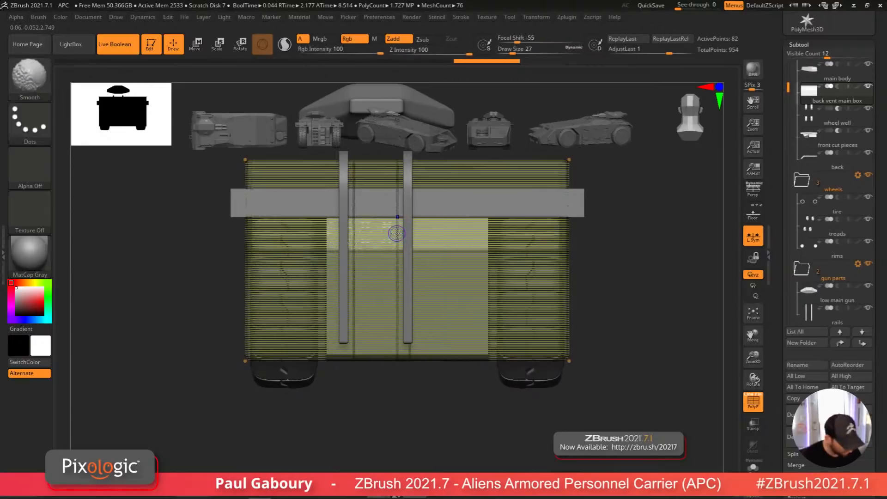
key(space)
click(403, 210)
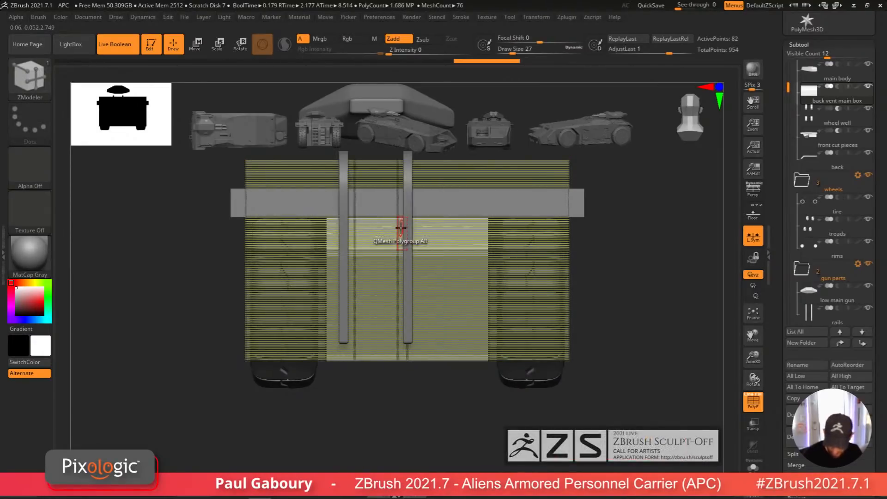
drag(400, 234, 400, 220)
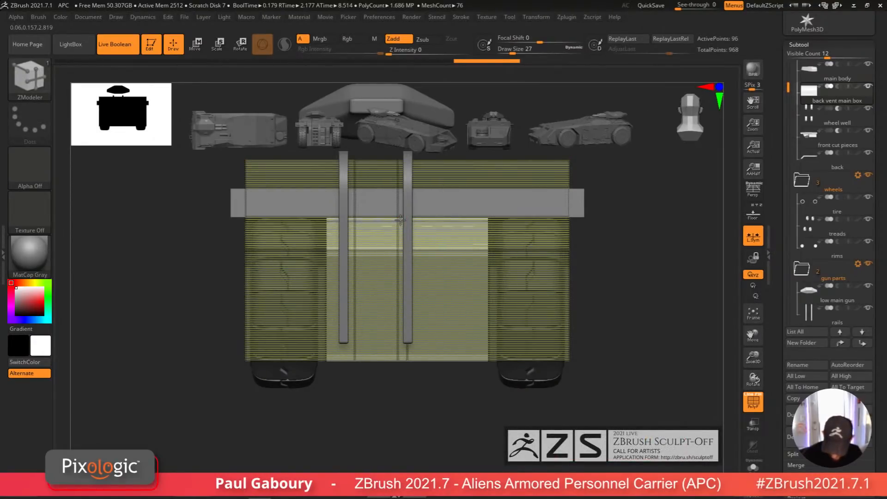
drag(399, 345, 398, 356)
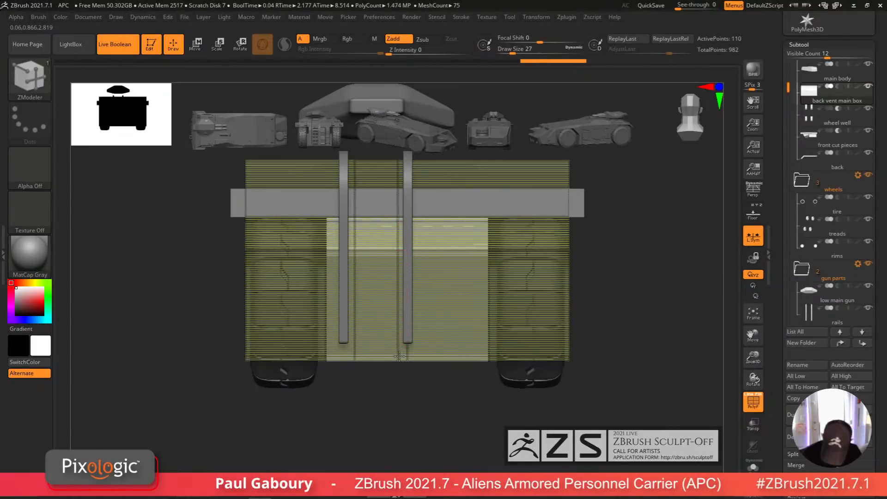
Step: Crease both new horizontal edge loops on the vent box with ZModeler's Crease action
key(space)
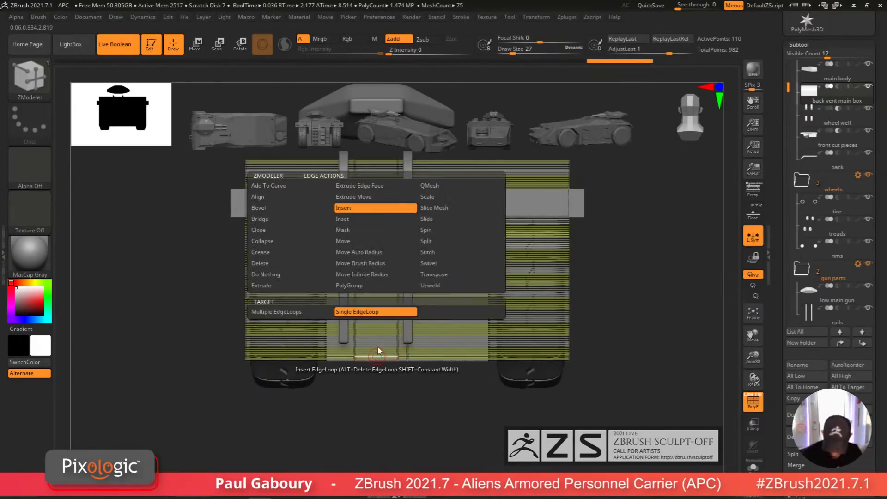
click(277, 252)
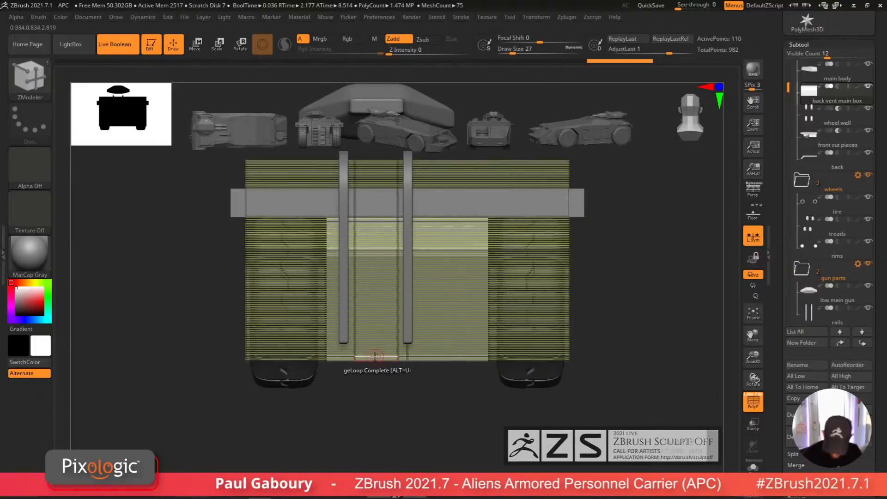
click(376, 355)
click(379, 221)
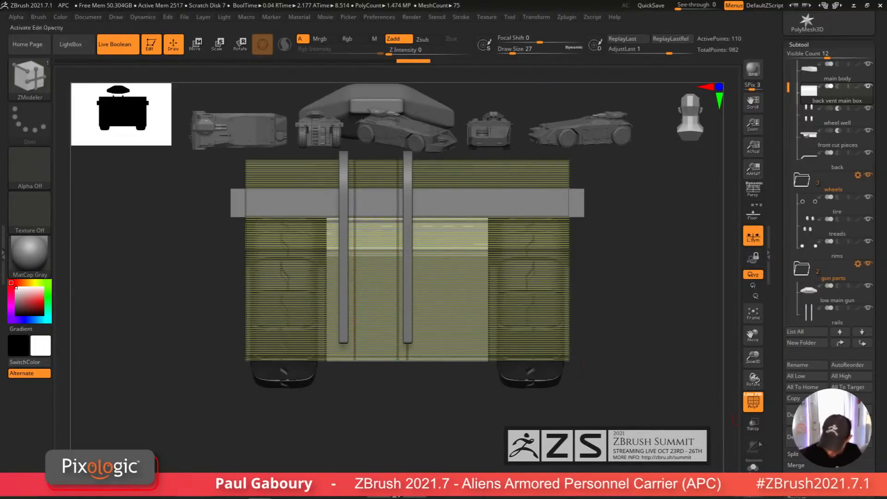
Step: Isolate the vent box's center panel by hiding all other polygon groups, then delete the hidden geometry
click(753, 466)
key(space)
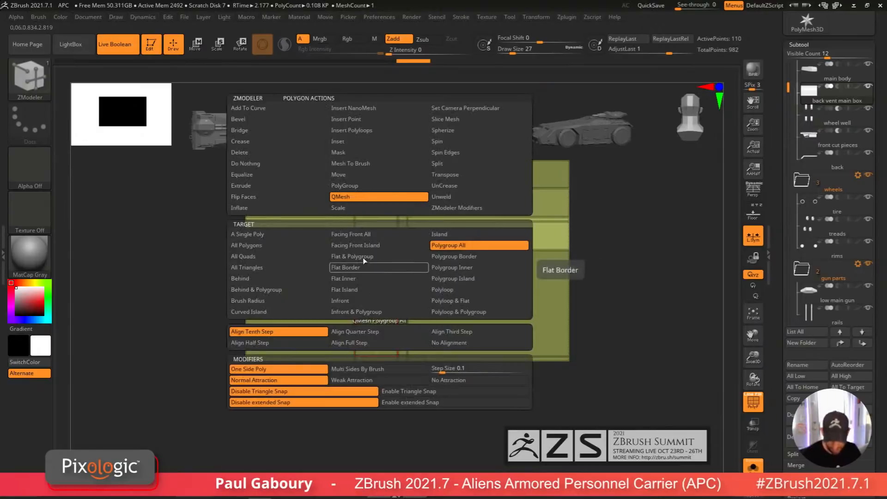
click(298, 236)
alt+click(377, 283)
drag(377, 283, 378, 238)
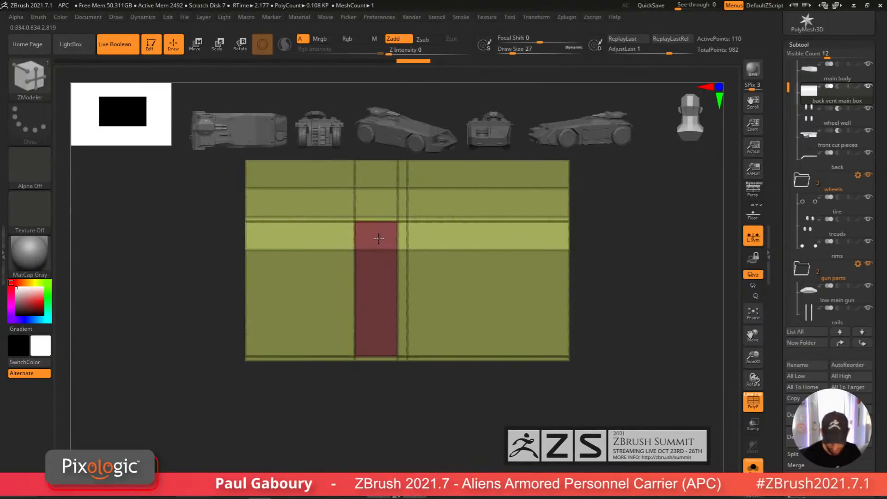
ctrl+right_drag(406, 392, 401, 315)
ctrl+shift+click(395, 283)
ctrl+shift+click(396, 283)
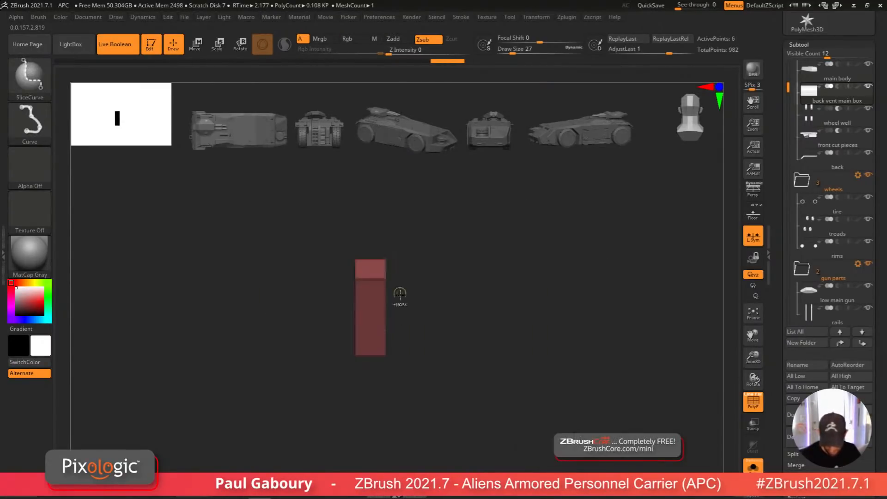
ctrl+right_drag(392, 400, 367, 363)
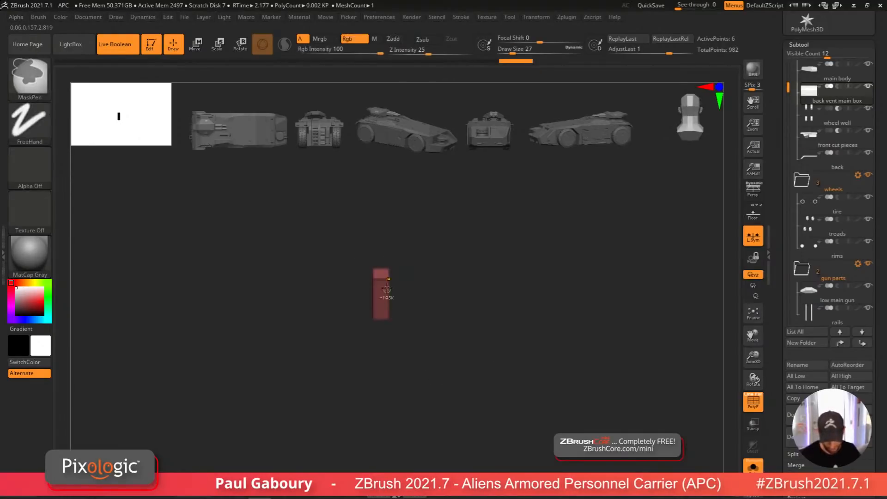
mouse_move(387, 289)
ctrl+right_down()
mouse_move(464, 380)
mouse_move(497, 369)
ctrl+right_up()
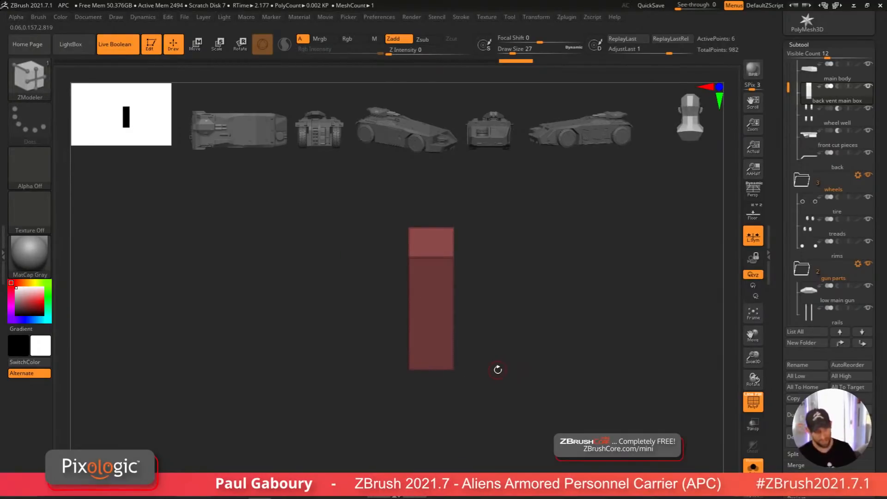
drag(883, 358, 872, 212)
click(807, 253)
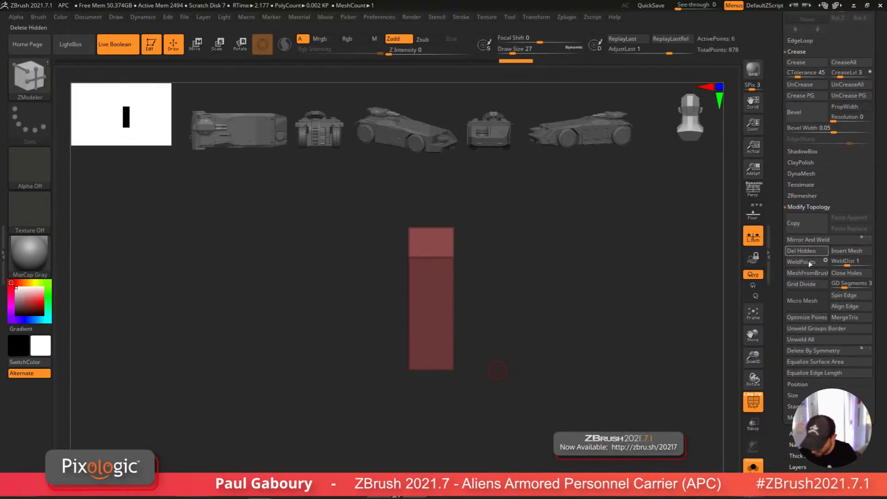
Step: Leave solo view and move the remaining vent panel slightly upward with the gizmo
drag(880, 301, 878, 434)
mouse_move(878, 411)
mouse_down()
mouse_move(878, 476)
mouse_move(878, 425)
mouse_up()
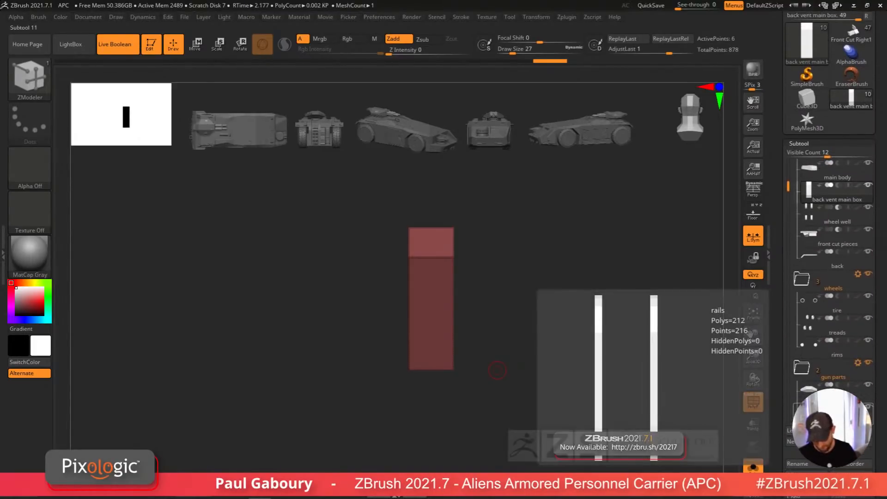
drag(877, 422, 878, 366)
click(735, 465)
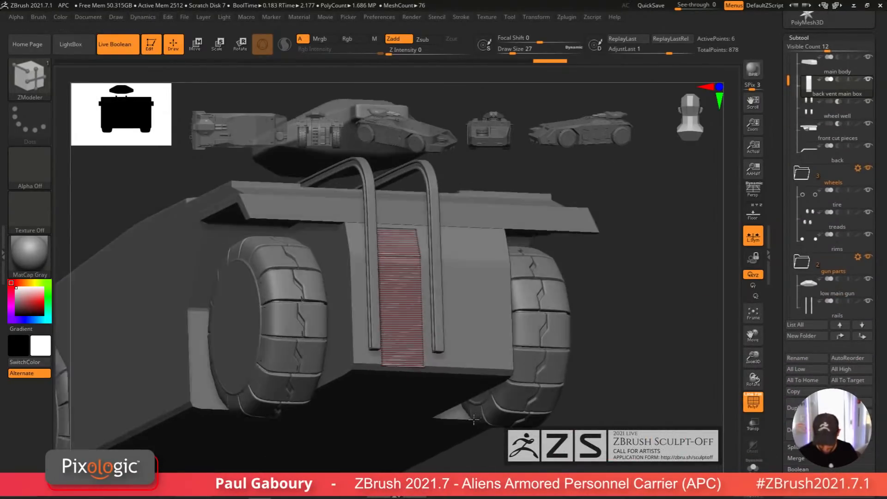
shift+drag(473, 419, 460, 421)
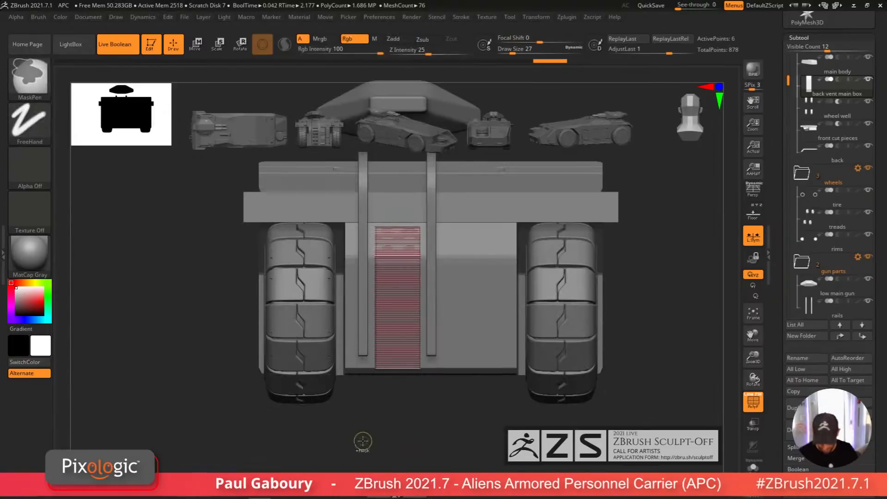
ctrl+drag(320, 444, 481, 347)
key(w)
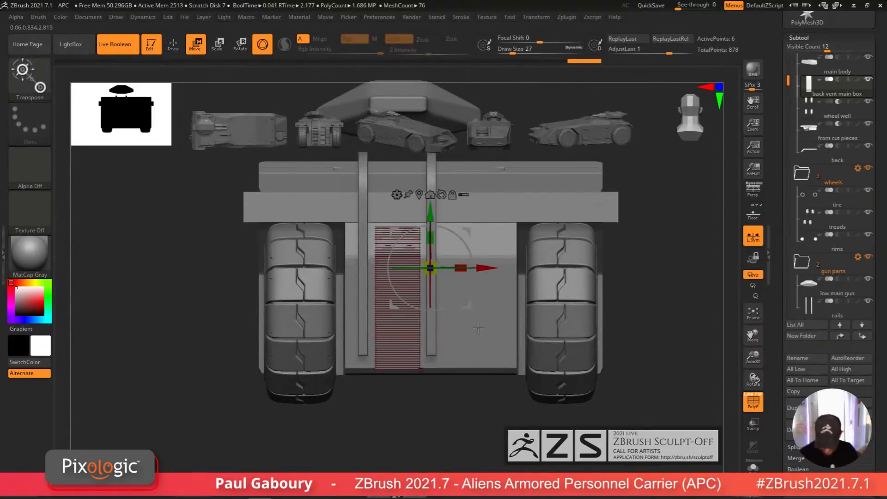
drag(432, 212, 432, 207)
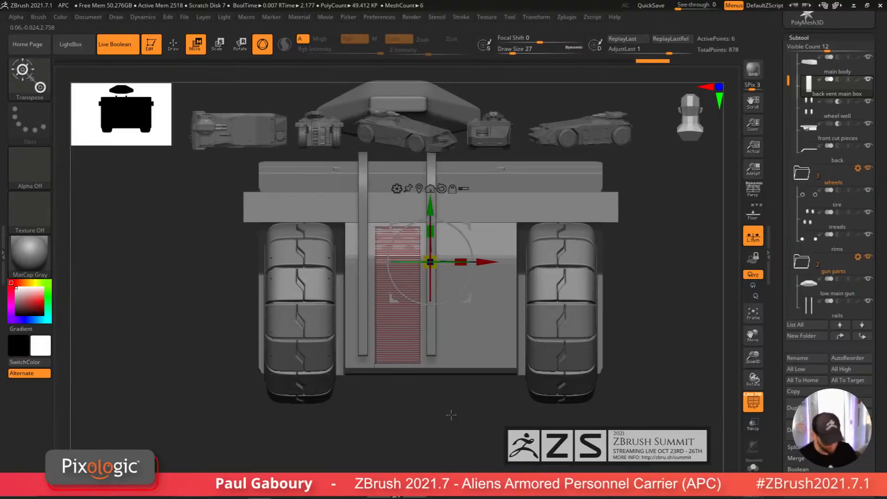
ctrl+click(451, 415)
drag(451, 414, 439, 427)
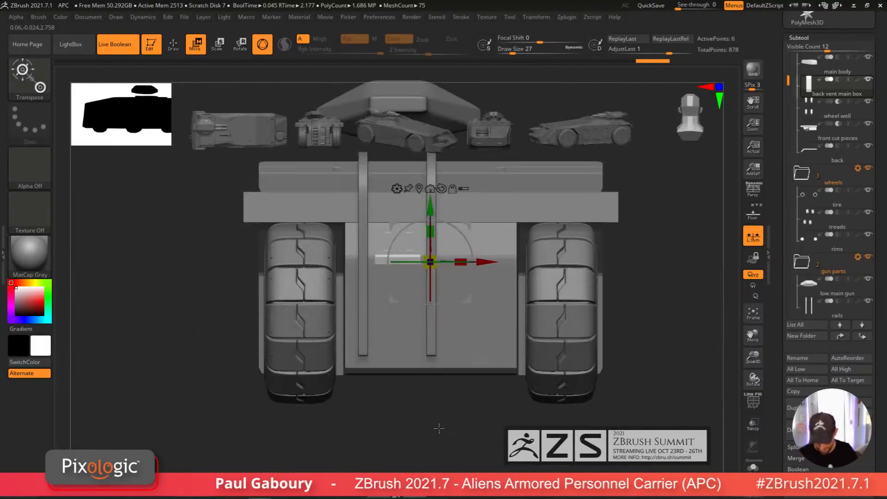
Step: Extrude the whole vent panel outward with ZModeler's QMesh to give it thickness
key(q)
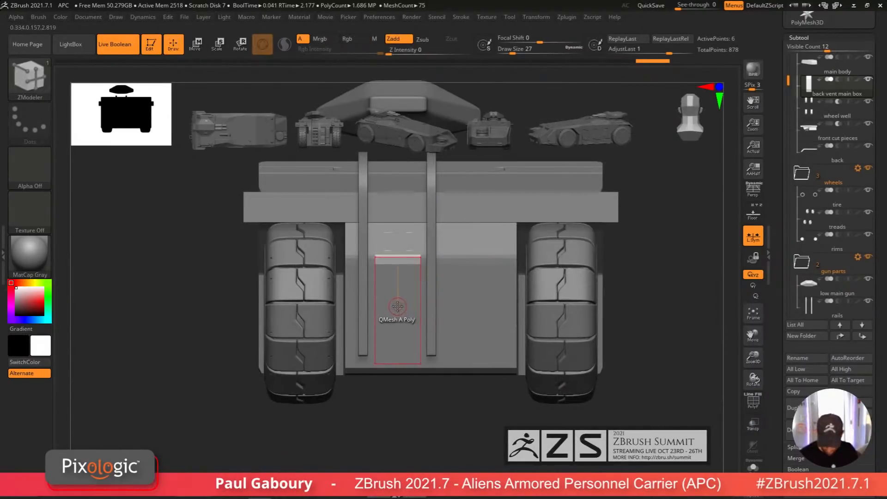
key(space)
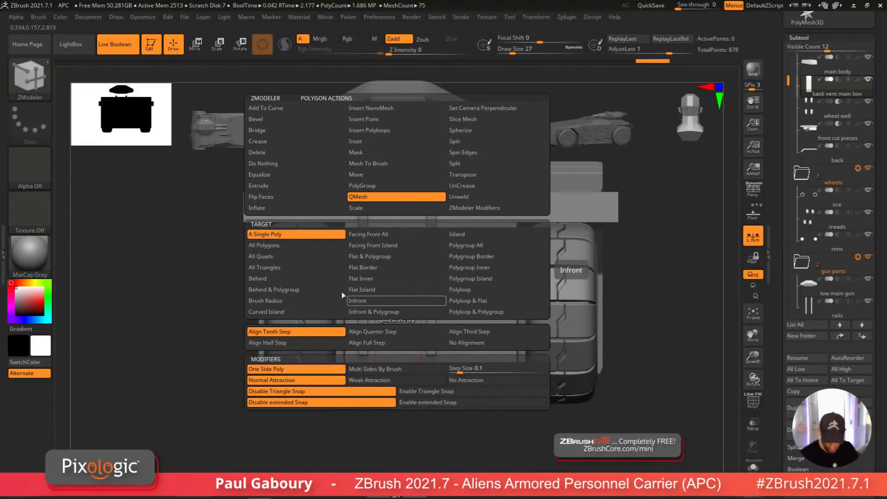
click(310, 248)
right_drag(319, 272, 392, 314)
drag(395, 315, 399, 314)
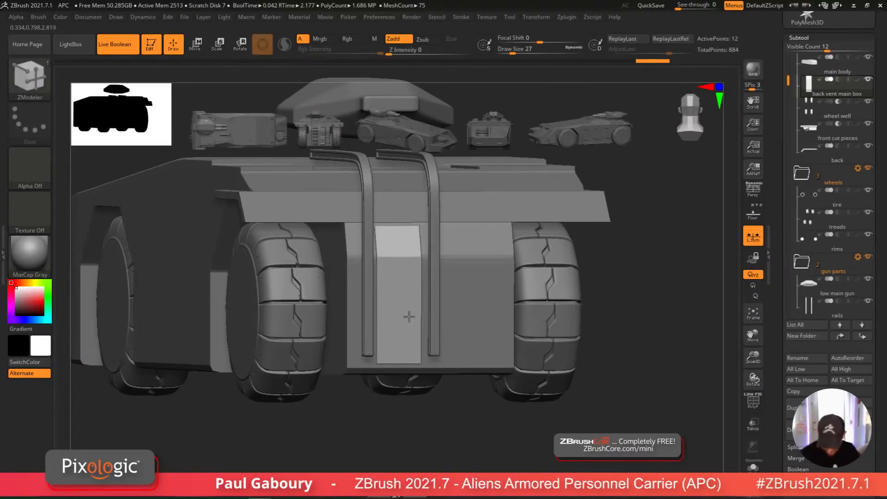
Step: Isolate the vent panel with polyframe and solo view and inspect its edges up close
key(shift+f)
mouse_move(439, 411)
right_down()
mouse_move(435, 394)
mouse_move(423, 410)
mouse_move(652, 404)
right_up()
click(753, 466)
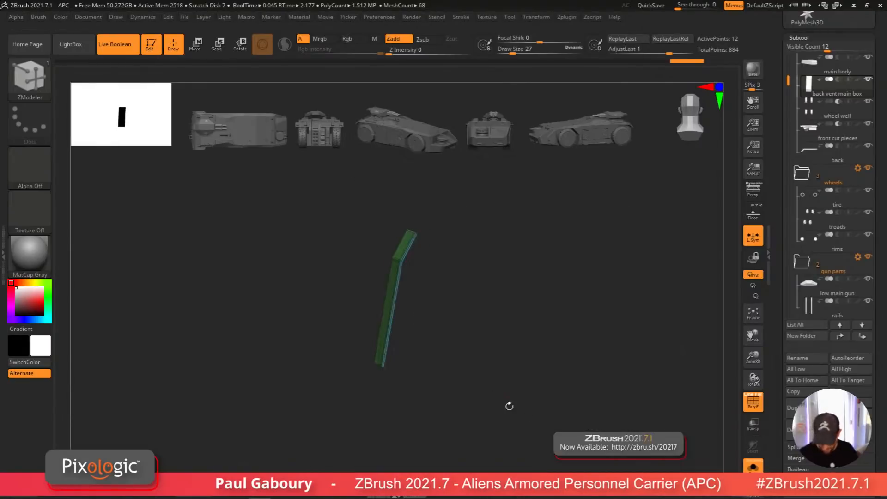
right_drag(511, 406, 405, 284)
right_click(405, 284)
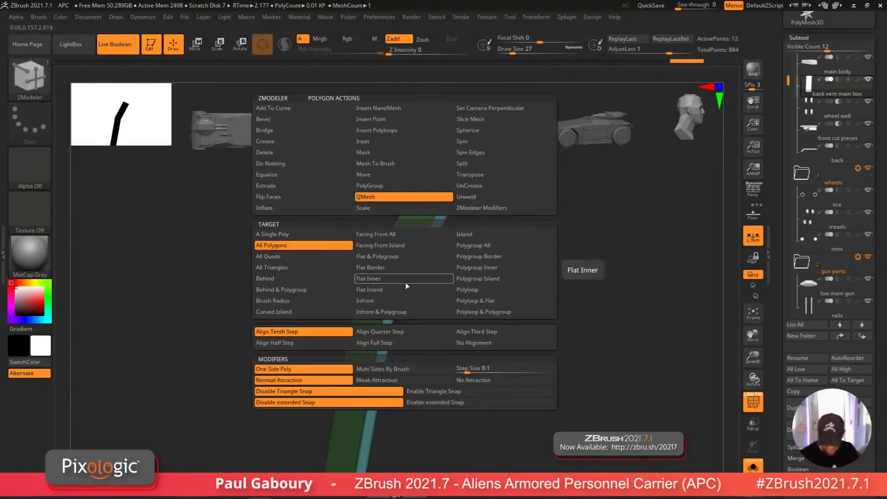
click(483, 291)
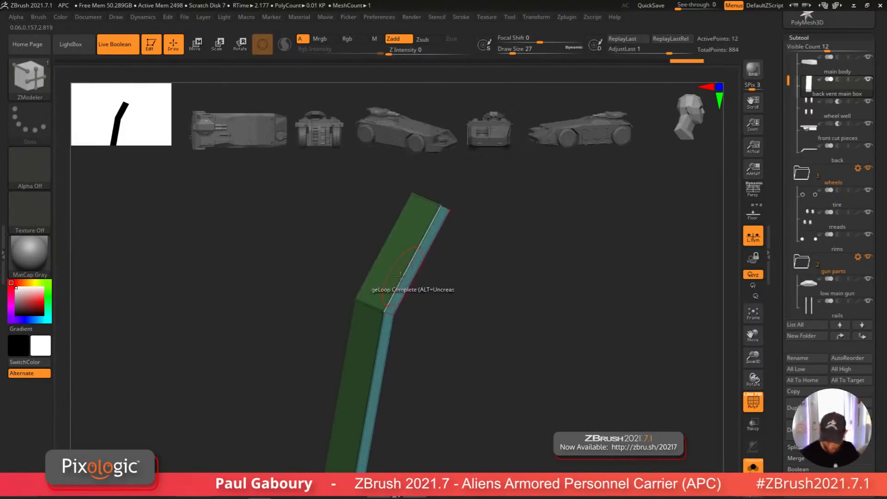
right_drag(393, 300, 398, 297)
drag(398, 298, 439, 297)
key(space)
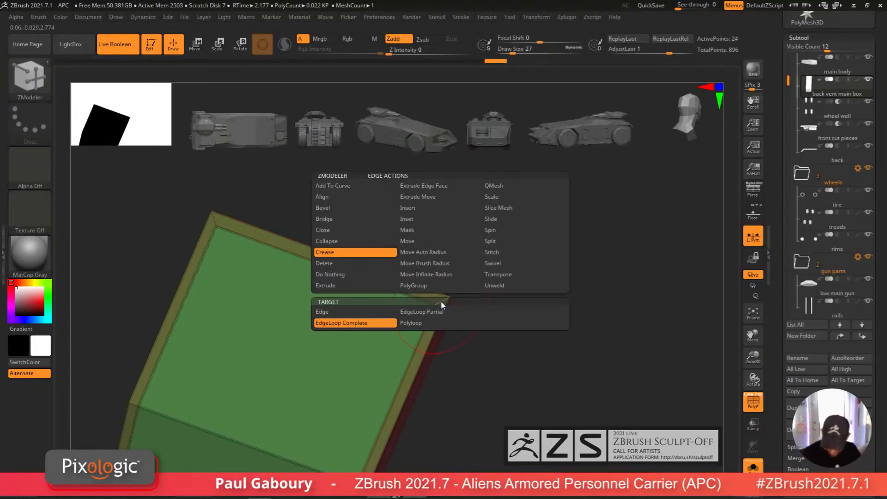
click(434, 220)
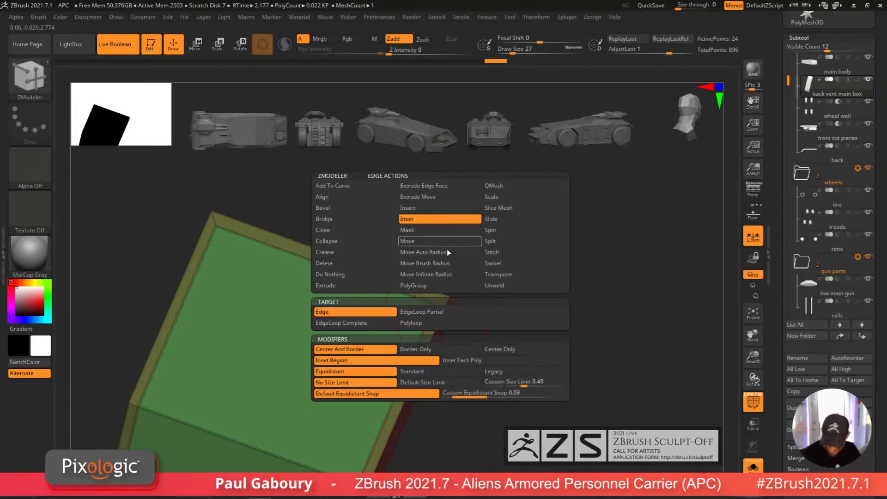
click(436, 208)
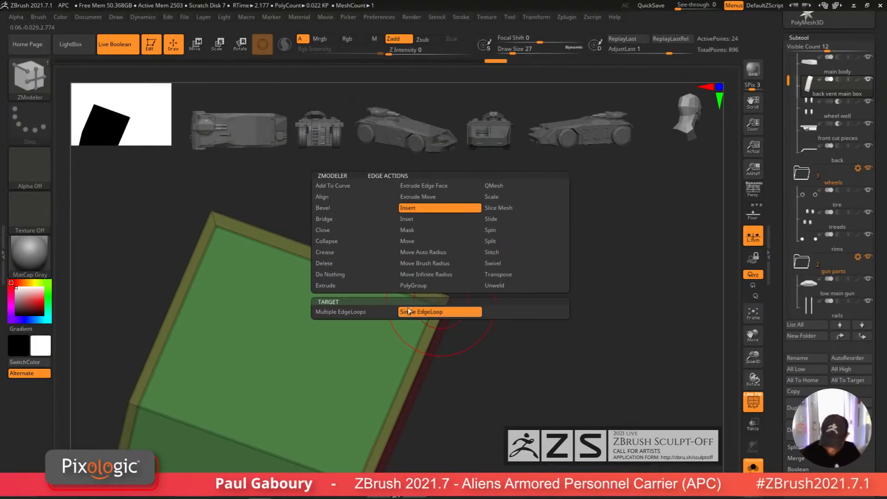
click(428, 218)
Step: Inset the vent panel's front polyloop with ZModeler's Inset action to create a border strip
key(space)
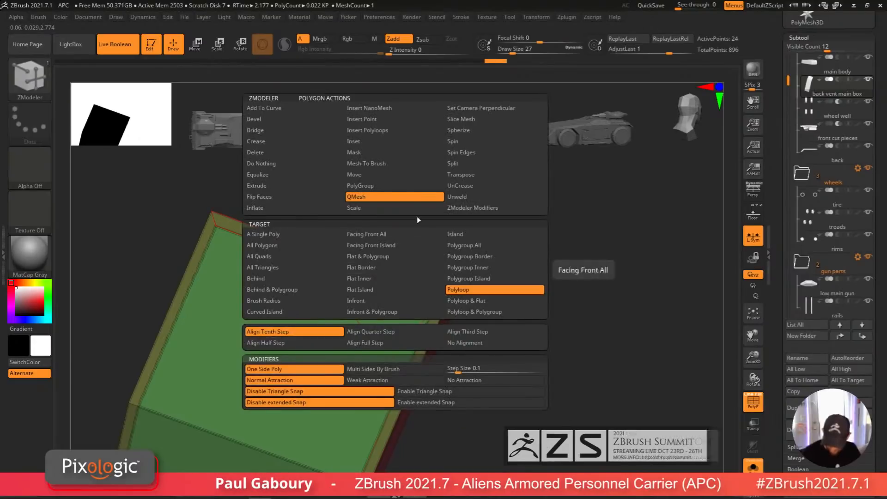
click(390, 143)
click(478, 290)
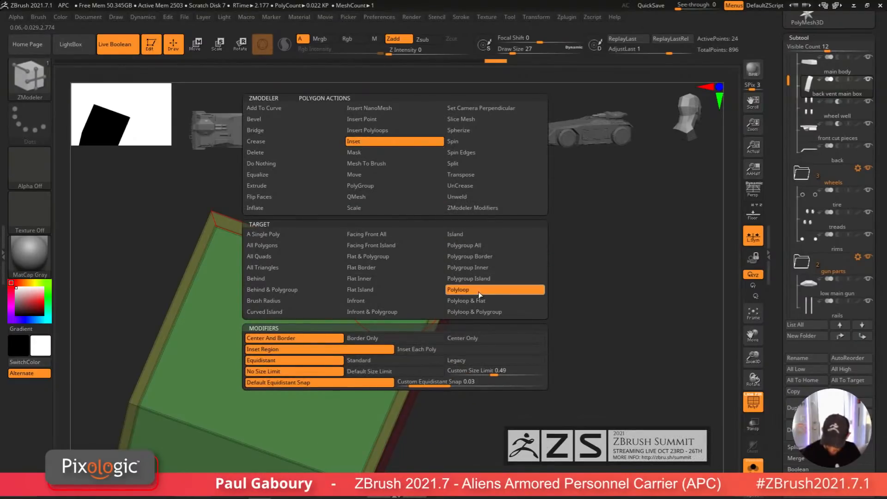
drag(429, 290, 430, 287)
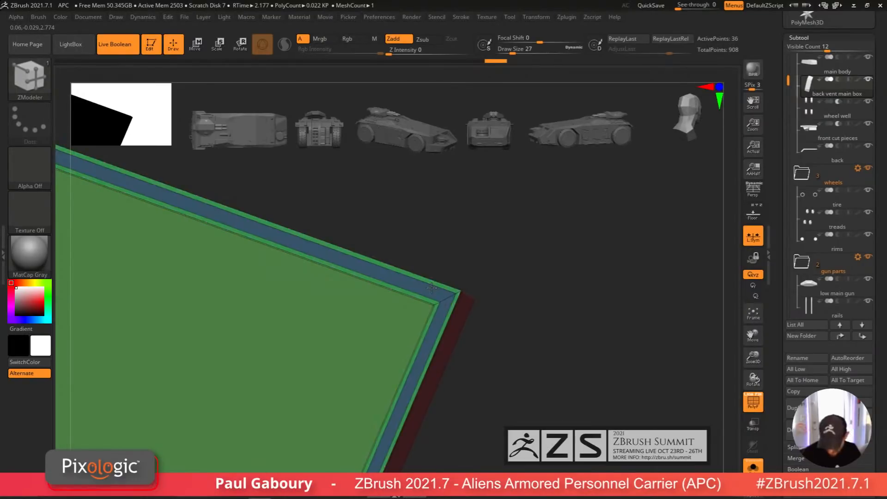
key(space)
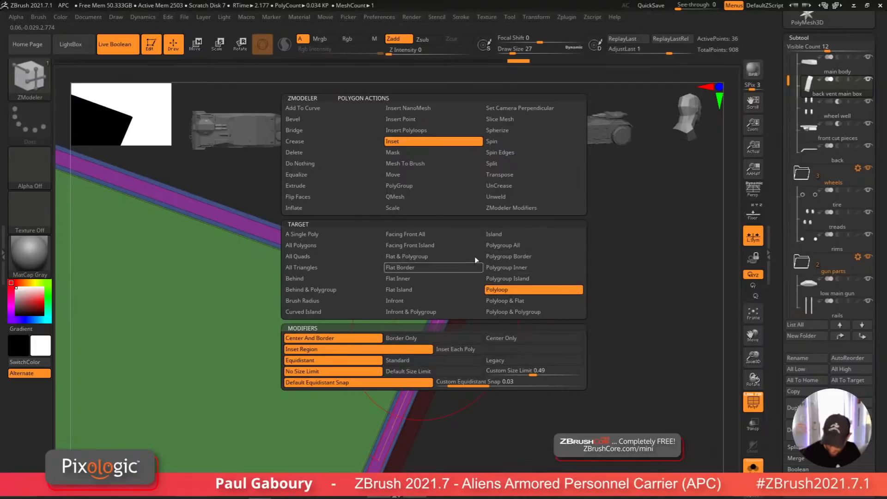
Step: Extrude the vent panel's outer border polyloop outward with ZModeler's QMesh action
click(448, 199)
click(529, 288)
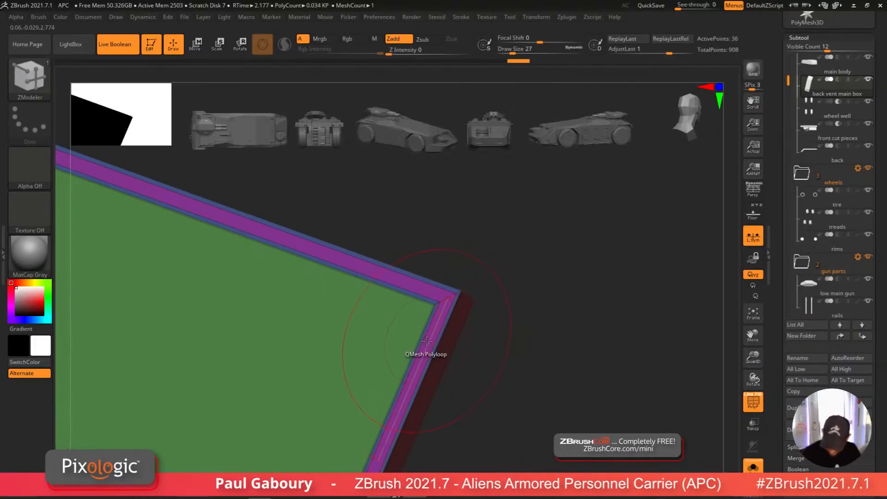
key(alt)
key(alt)
key(alt)
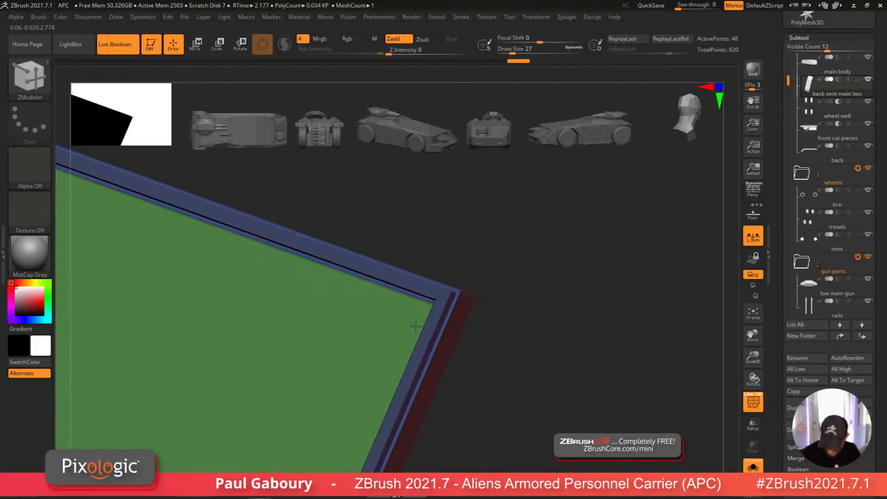
key(alt)
ctrl+right_drag(443, 364, 376, 277)
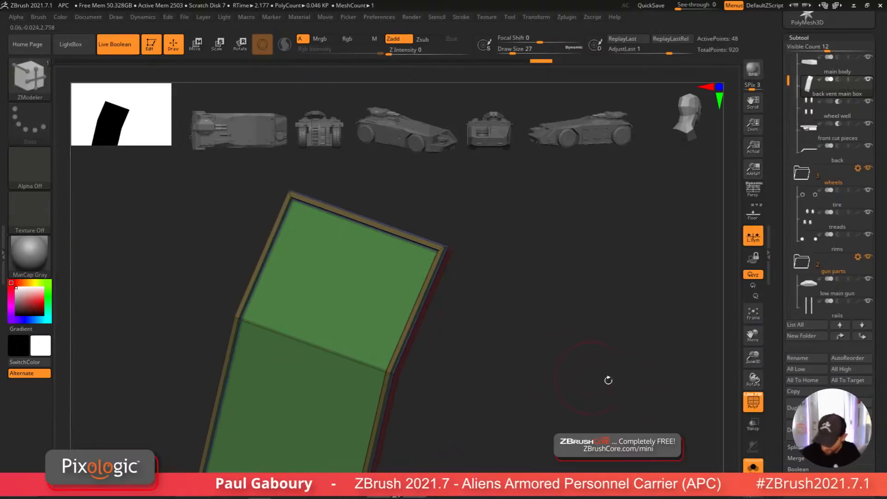
Step: Extrude the inset border strip of the vent panel further with a QMesh polyloop to raise a rim
drag(875, 412, 874, 319)
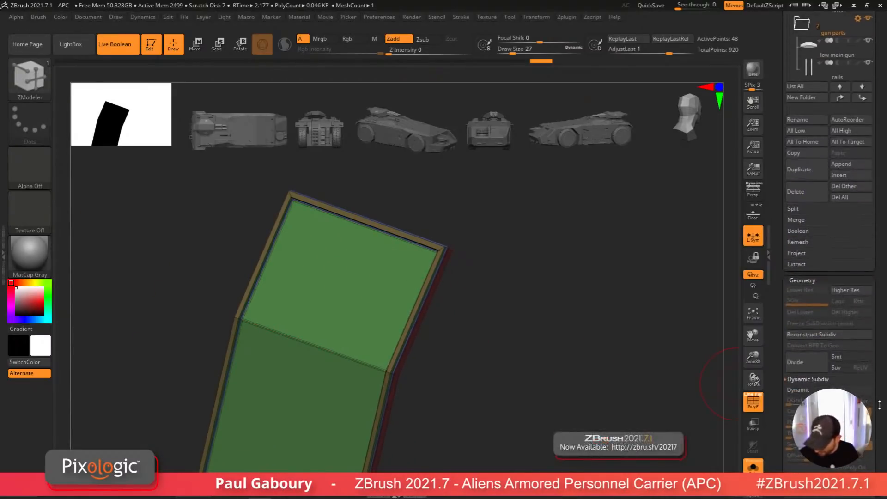
drag(879, 405, 878, 330)
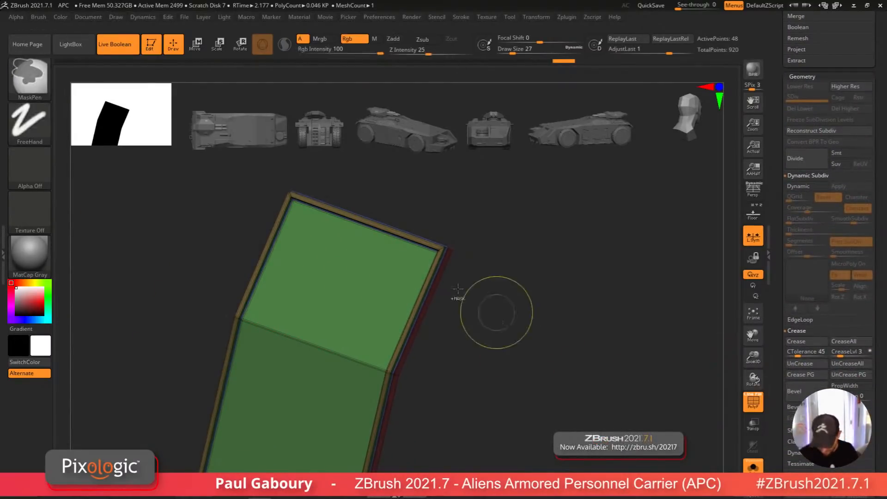
ctrl+right_drag(489, 311, 460, 357)
drag(464, 338, 447, 301)
key(space)
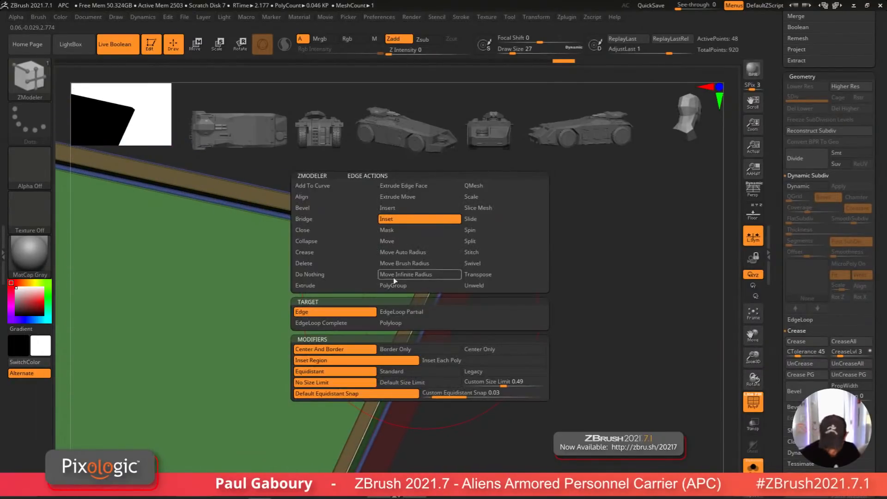
click(342, 219)
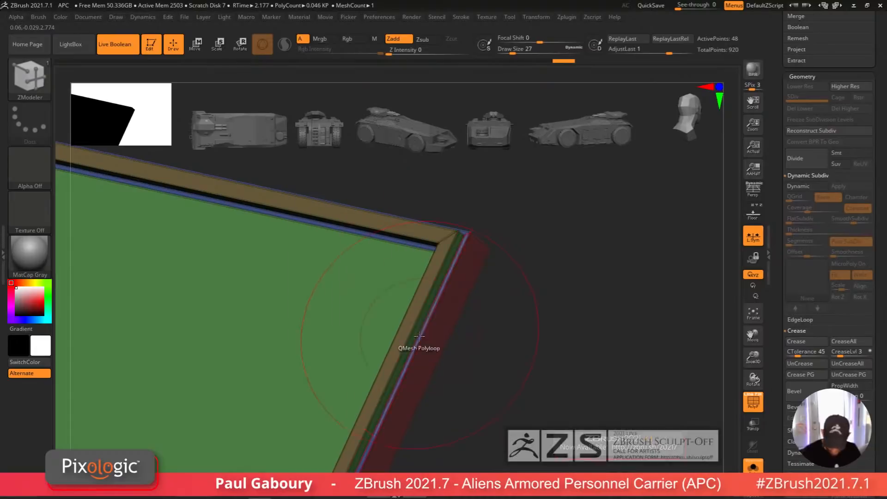
click(405, 341)
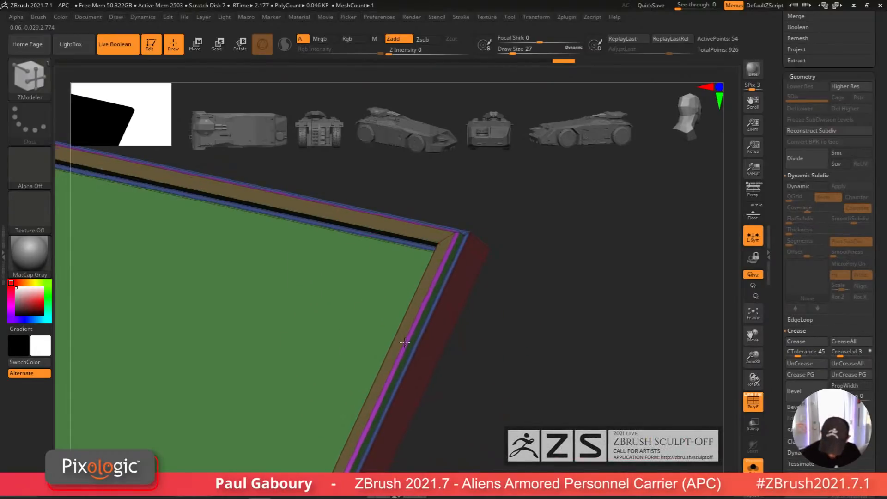
Step: Crease all edges of the vent panel and turn on dynamic subdivision, then hide the polyframe
right_drag(405, 342, 457, 316)
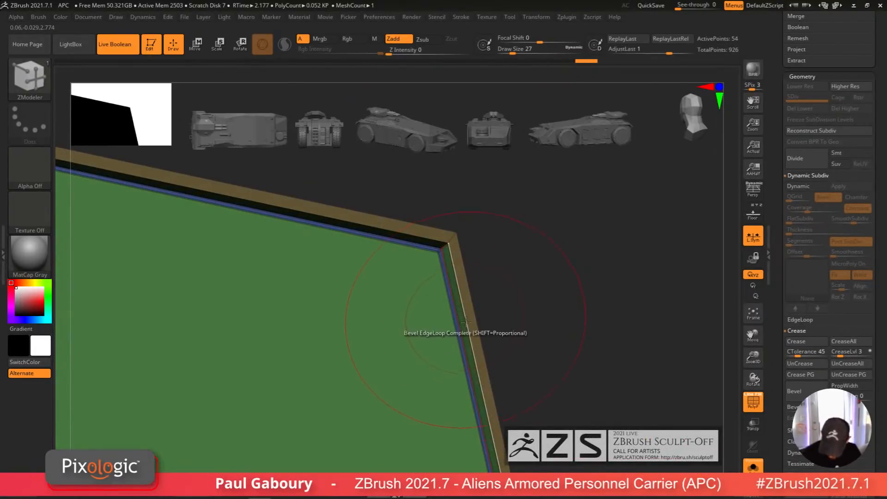
click(483, 397)
ctrl+right_drag(527, 384, 527, 331)
click(848, 342)
key(d)
key(shift+f)
ctrl+right_drag(556, 392, 448, 373)
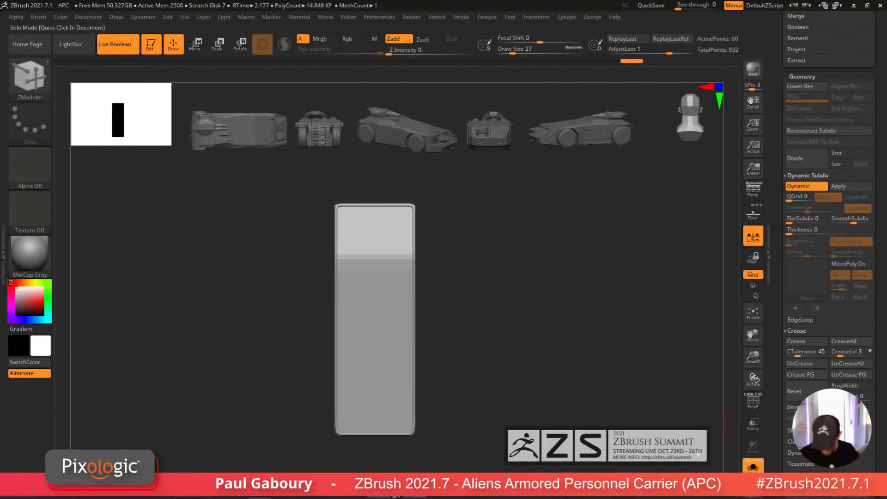
Step: Leave solo view and inspect the smoothed vent panel on the back of the APC
click(753, 465)
ctrl+right_drag(505, 406, 439, 411)
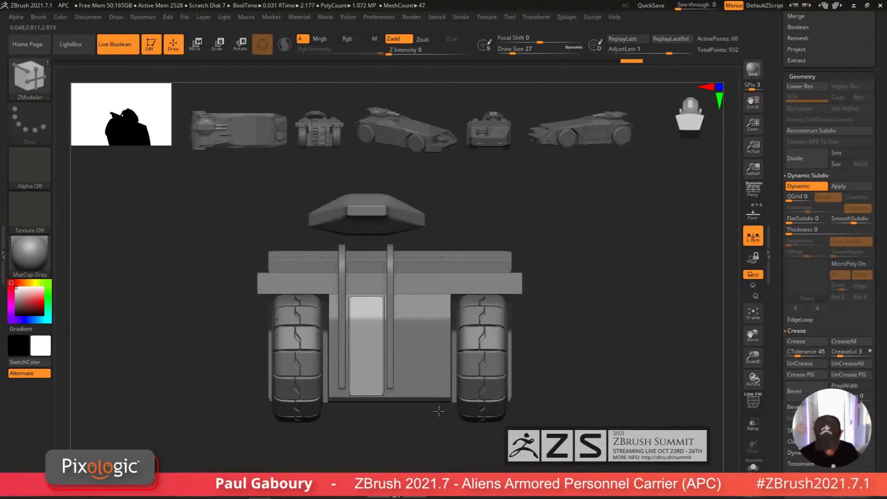
ctrl+right_drag(416, 367, 451, 405)
Step: Return to solo view and push the vent panel's rim polyloop out slightly more with QMesh
click(753, 467)
key(shift+f)
alt+right_drag(430, 335, 451, 354)
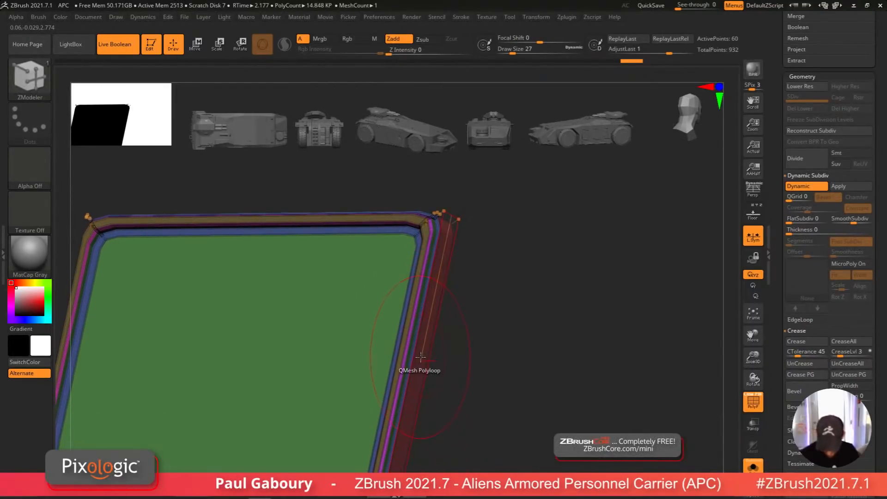
drag(422, 347, 434, 347)
key(alt)
ctrl+right_drag(498, 379, 457, 387)
ctrl+right_drag(489, 416, 482, 365)
key(shift+f)
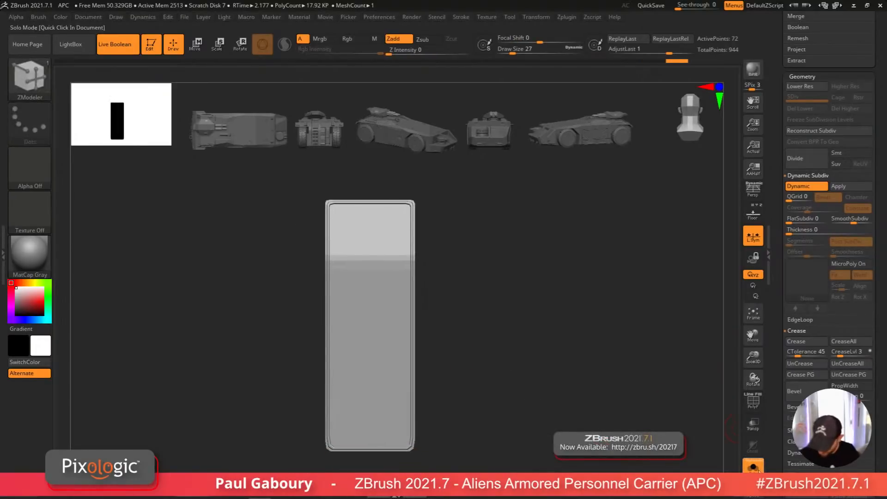
Step: Leave solo view and examine the finished vent panel on the back of the vehicle
click(752, 465)
ctrl+right_drag(596, 425, 483, 372)
mouse_move(490, 410)
right_down()
mouse_move(473, 418)
mouse_move(495, 418)
mouse_move(491, 402)
mouse_move(471, 419)
mouse_move(473, 438)
right_up()
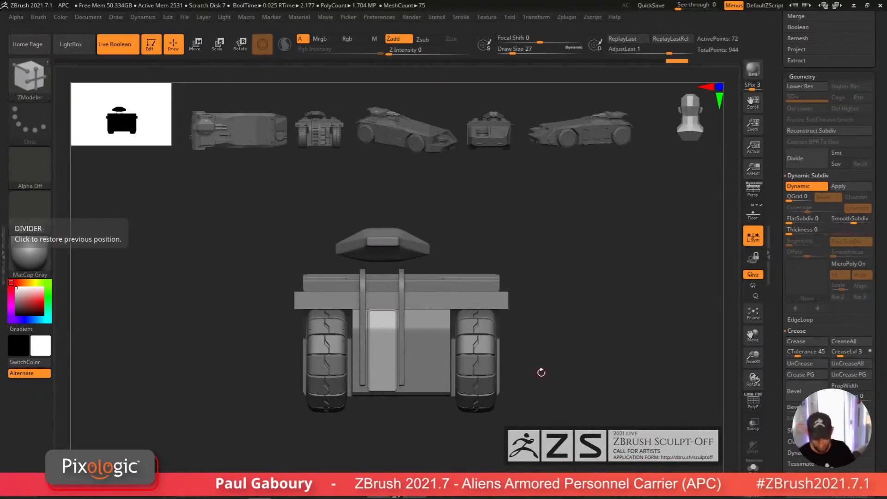
drag(541, 372, 595, 366)
drag(881, 201, 876, 330)
alt+right_drag(424, 385, 431, 411)
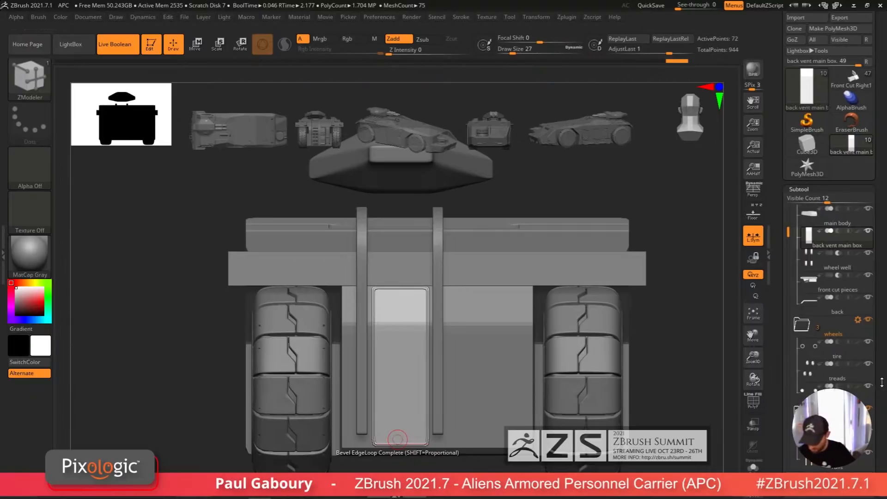
drag(882, 382, 881, 251)
Step: Duplicate the back vent main box subtool, hide everything except the vent panel, and delete the hidden geometry
key(ctrl+shift+d)
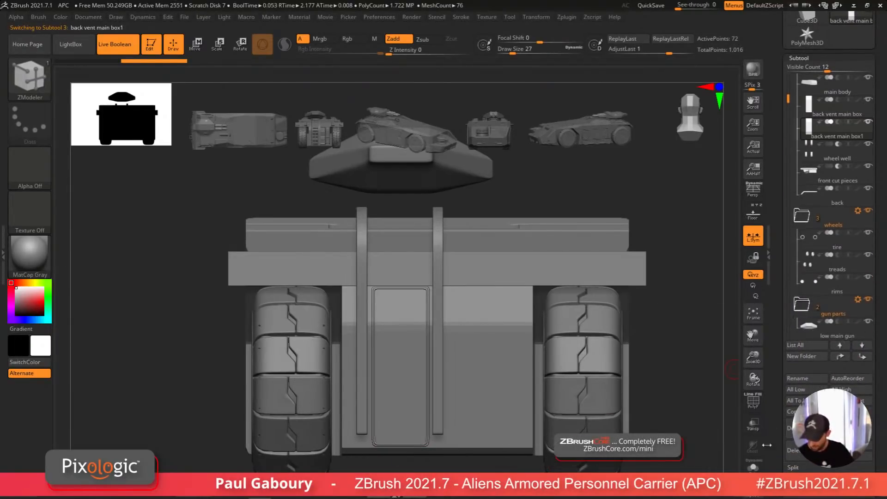
click(753, 466)
alt+drag(485, 374, 454, 287)
key(shift+d)
key(shift+f)
key(shift+f)
key(shift+f)
ctrl+right_drag(454, 286, 452, 315)
right_drag(435, 269, 482, 273)
mouse_move(482, 273)
ctrl+right_down()
mouse_move(483, 312)
mouse_move(478, 287)
ctrl+right_up()
ctrl+shift+click(450, 265)
ctrl+shift+click(453, 261)
shift+right_drag(478, 286, 569, 351)
scroll(881, 348, down, 10)
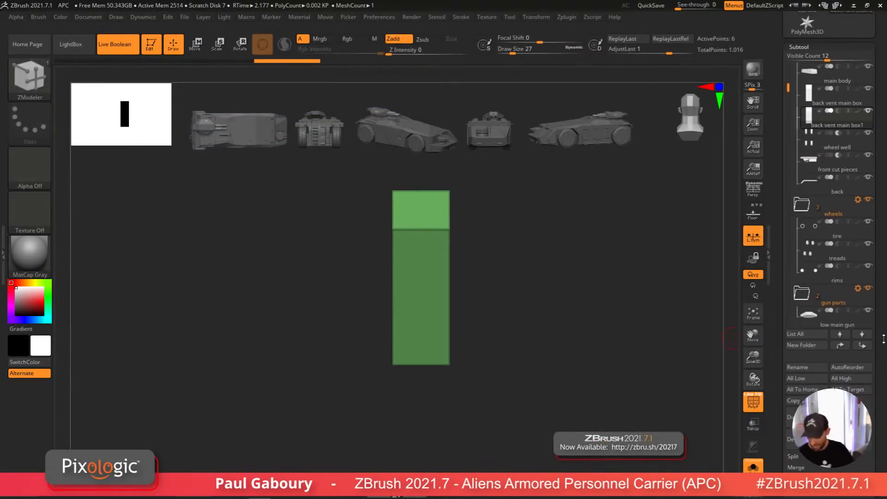
scroll(868, 239, down, 8)
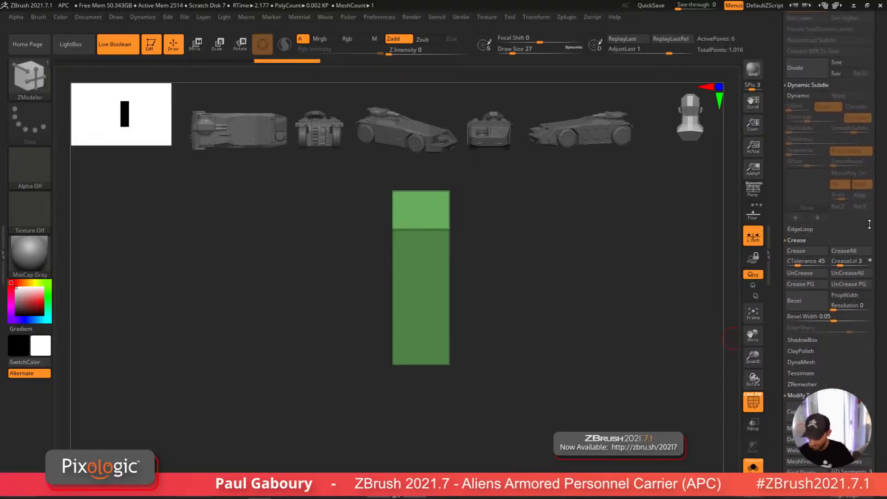
click(808, 337)
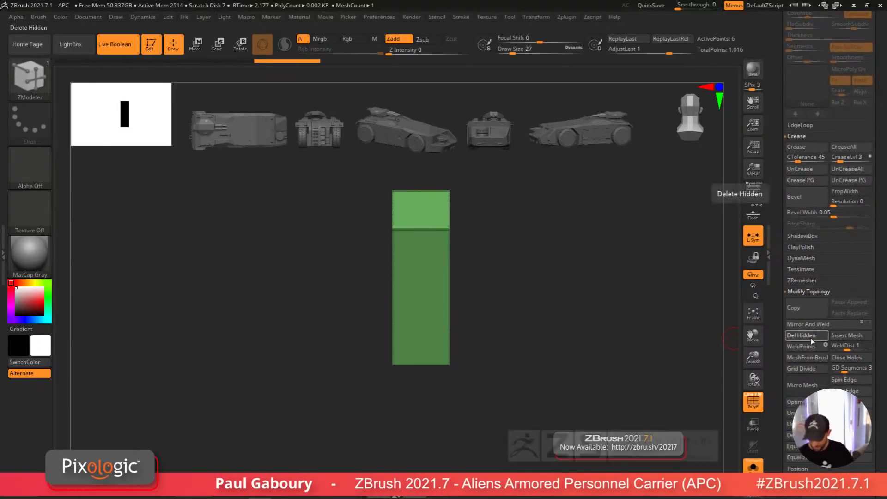
Step: Try to inset the duplicated panel's polygroups with ZModeler's Inset, Polygroup All
key(space)
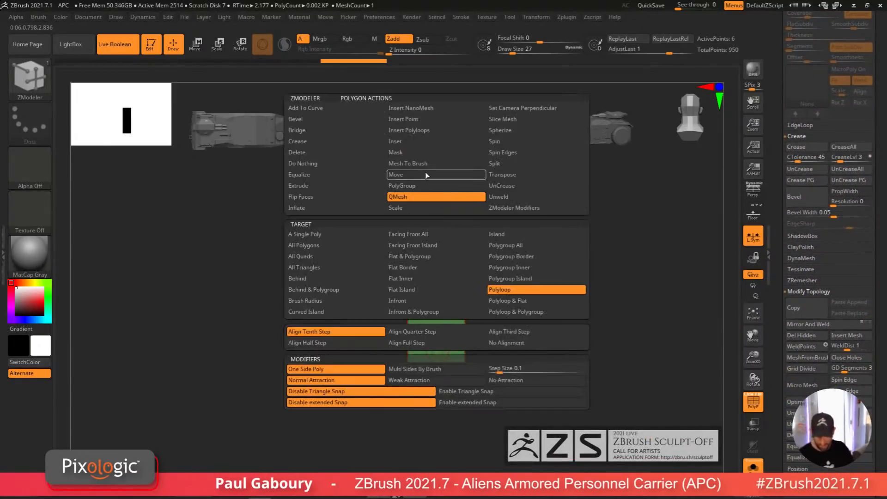
click(423, 144)
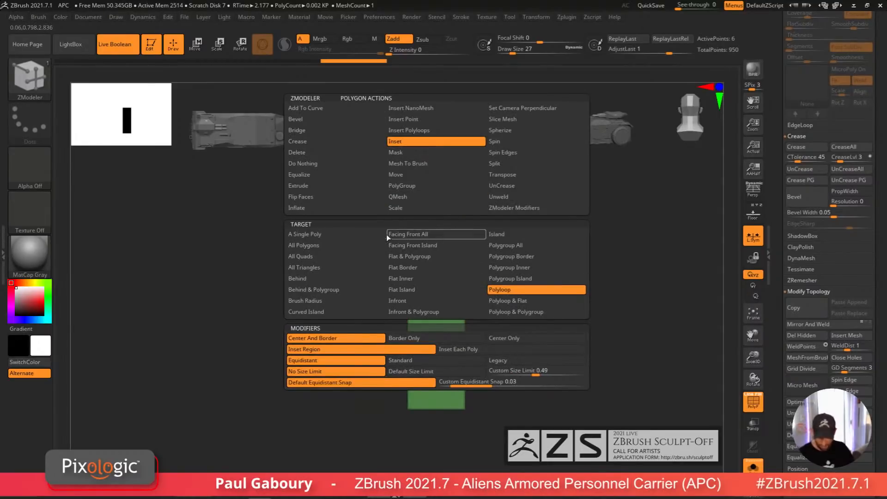
click(527, 246)
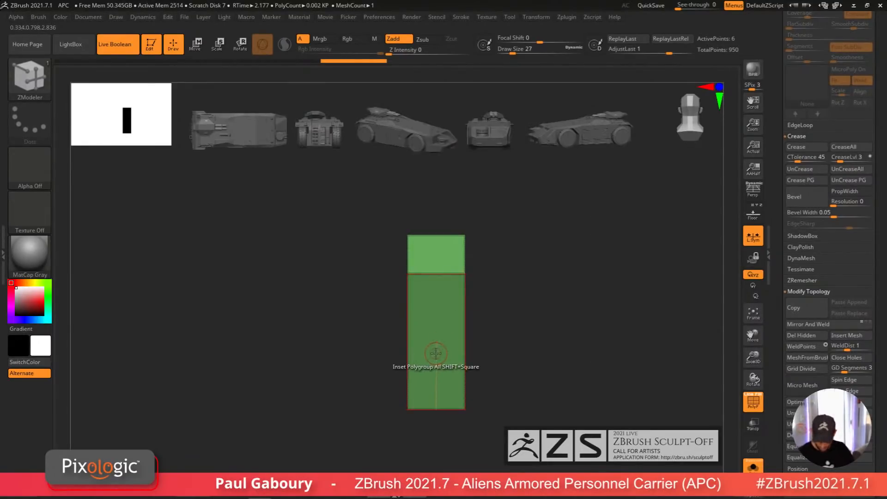
drag(439, 365, 439, 361)
key(alt)
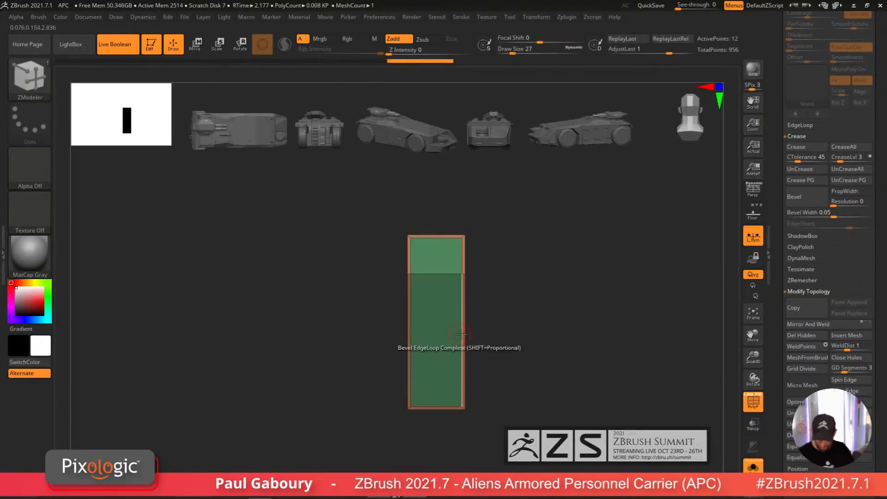
ctrl+shift+click(465, 237)
key(ctrl+z)
key(ctrl+z)
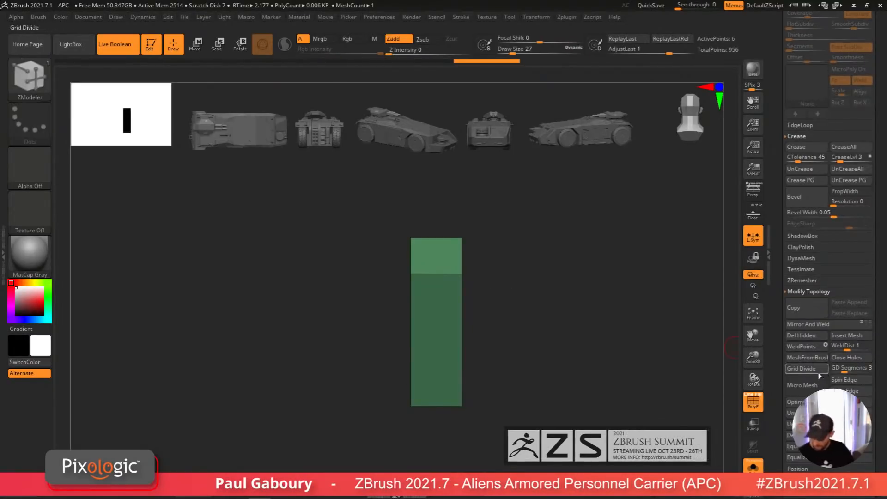
Step: Leave solo view and zoom in on the duplicated panel over the original vent
click(753, 465)
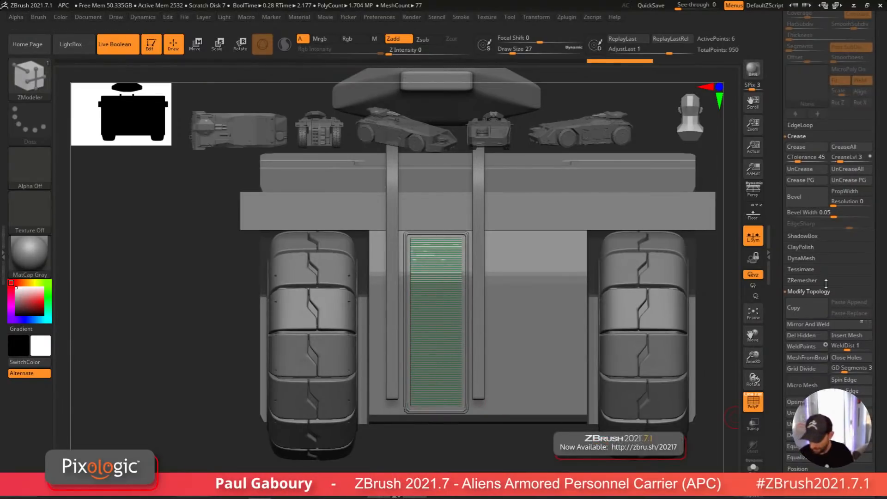
click(836, 328)
scroll(443, 277, up, 5)
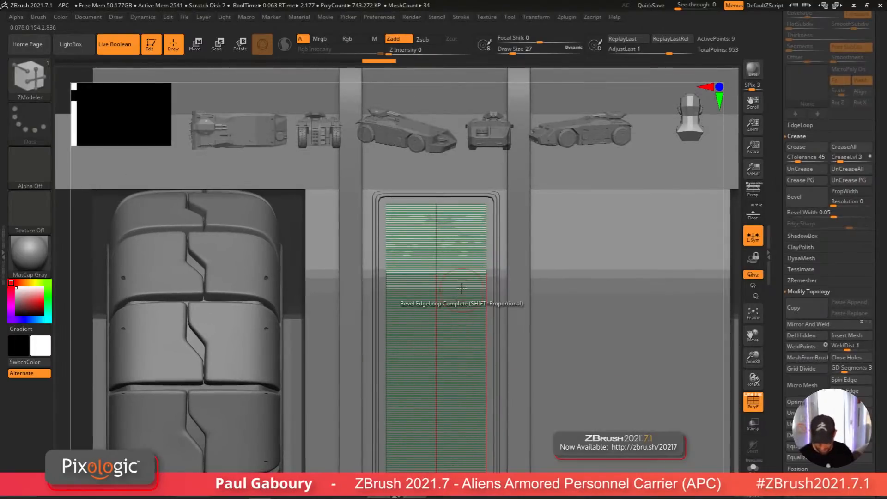
key(shift)
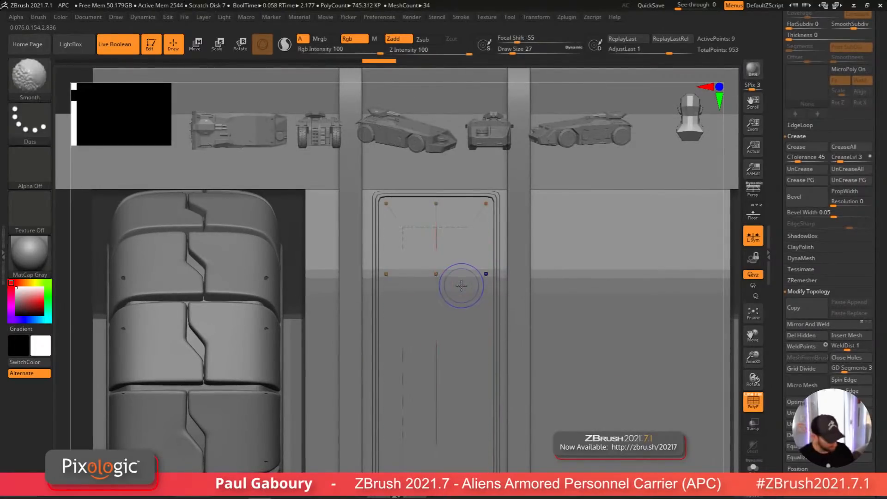
key(shift+d)
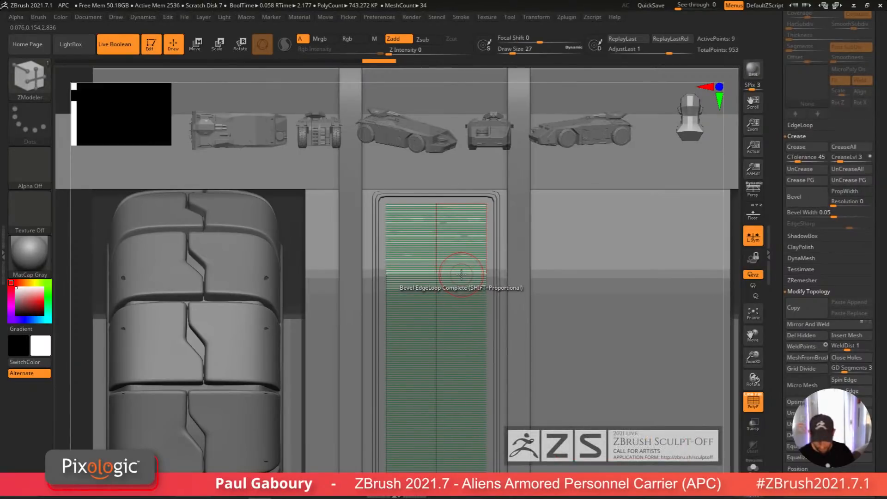
Step: Insert a vertical edge loop near the middle of the duplicated panel with ZModeler
click(753, 467)
ctrl+right_drag(447, 287, 455, 287)
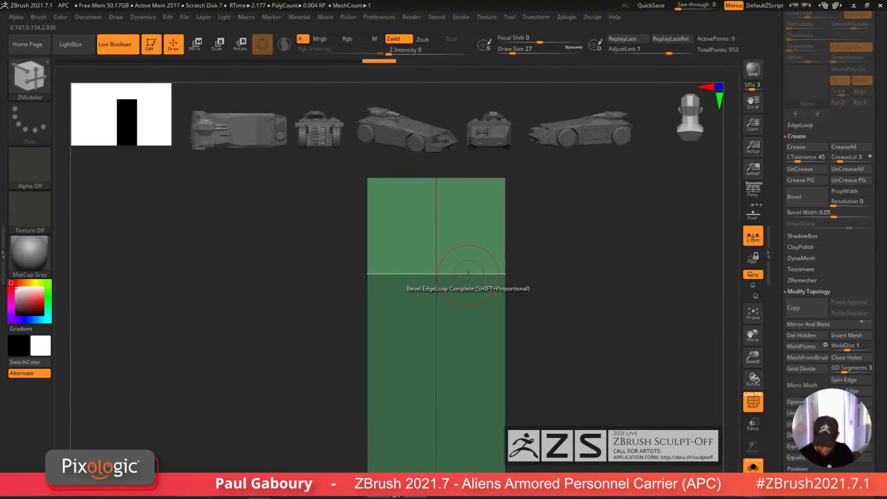
key(space)
click(464, 209)
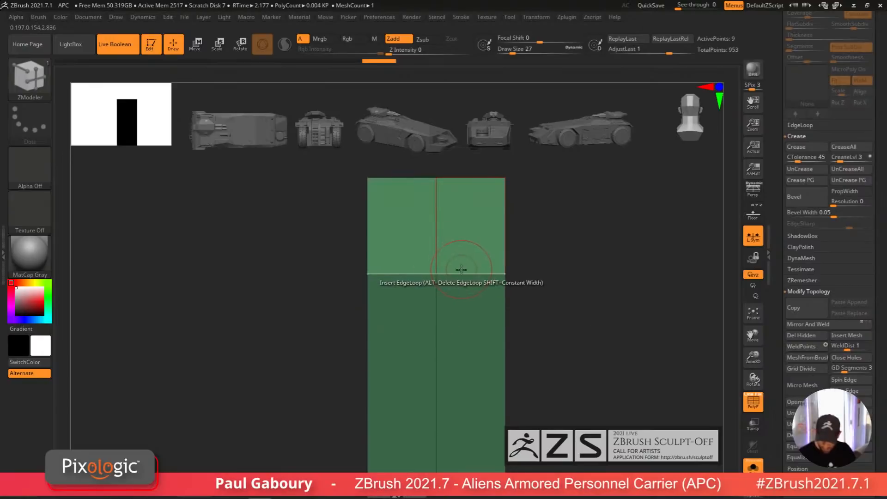
drag(461, 269, 437, 280)
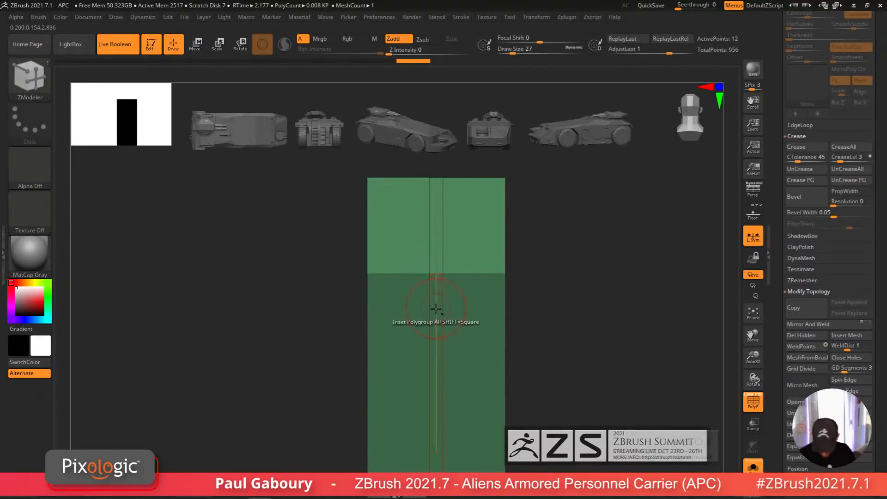
Step: Insert a horizontal edge loop near the top end of the duplicated panel
ctrl+right_drag(538, 341, 518, 409)
mouse_move(518, 409)
alt+right_down()
mouse_move(515, 303)
mouse_move(508, 335)
alt+right_up()
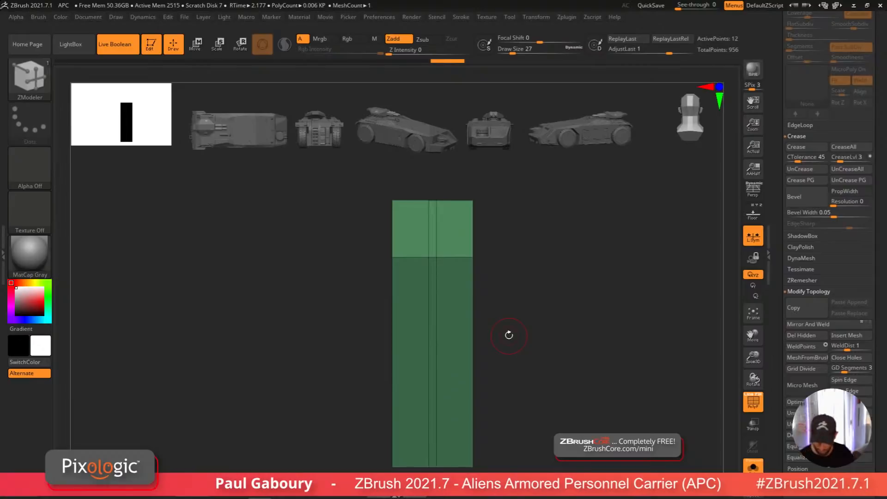
drag(473, 251, 439, 216)
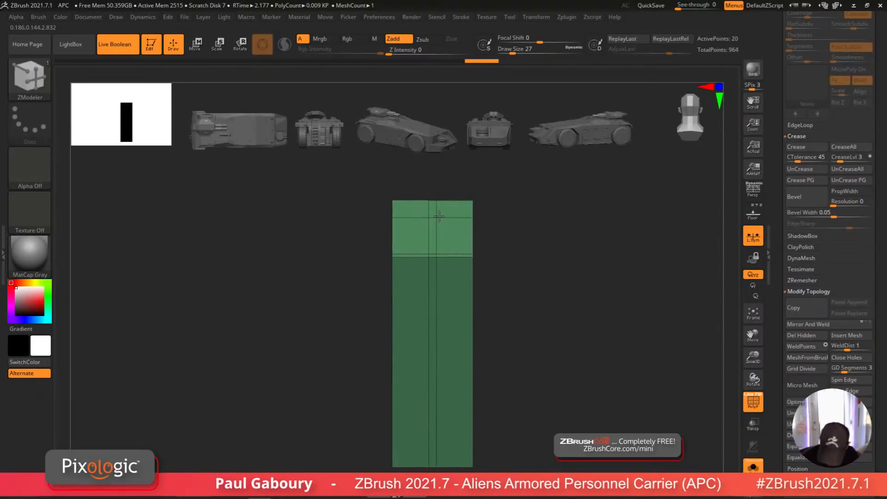
alt+right_drag(456, 230, 466, 273)
ctrl+right_drag(467, 272, 454, 303)
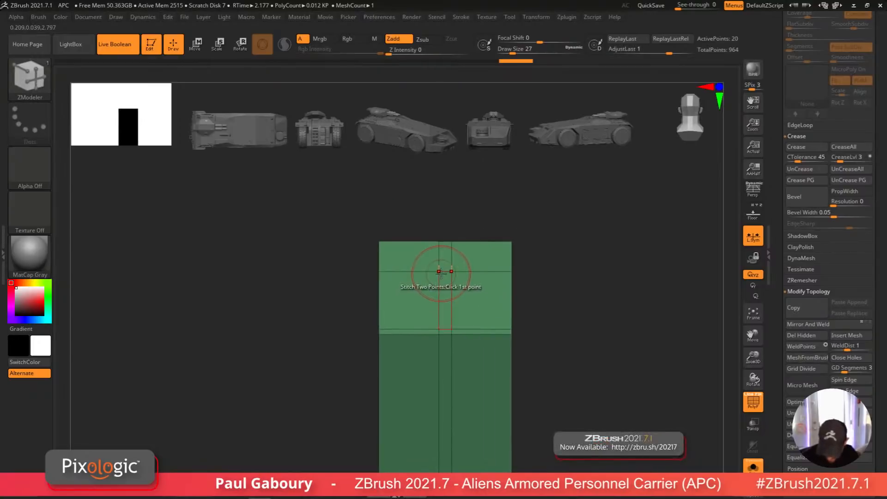
Step: Switch ZModeler's point action to Bridge with Two Points and bridge diagonal edges across the panel's top section
key(space)
click(369, 271)
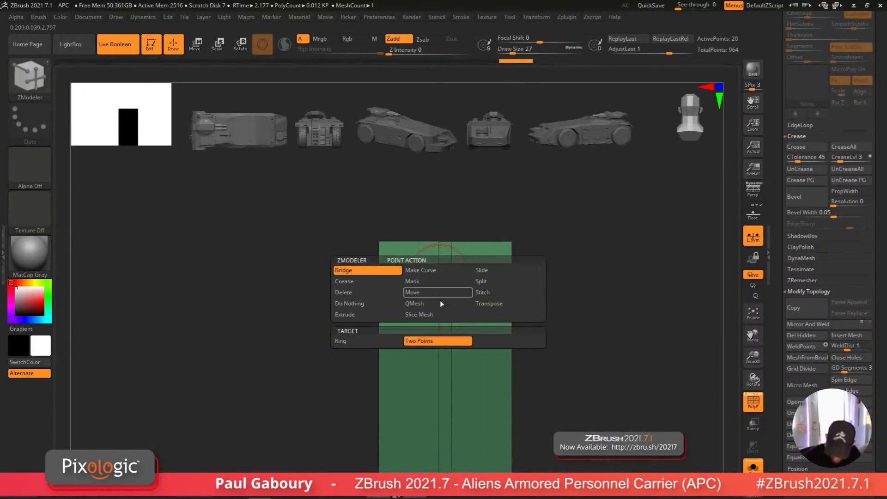
click(439, 272)
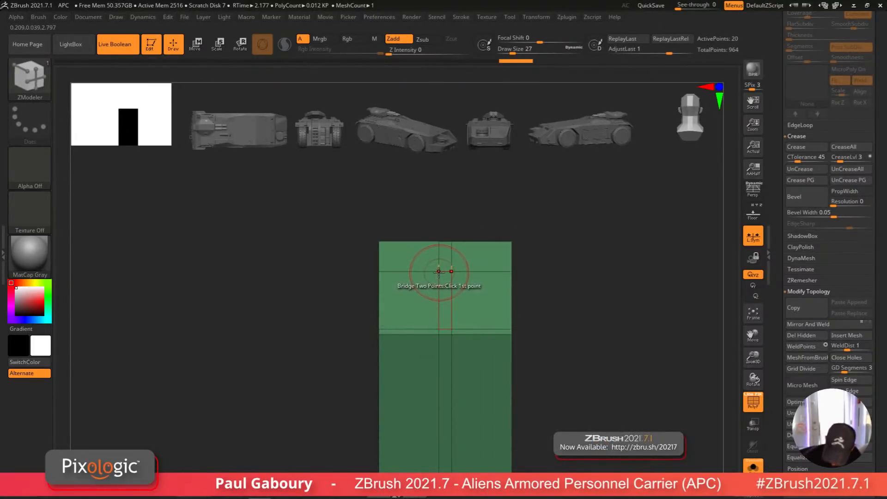
click(380, 328)
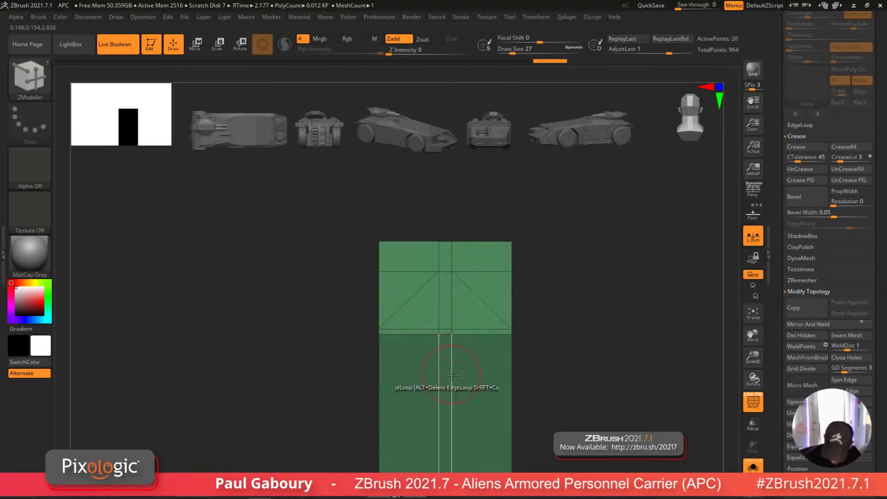
Step: Assign separate polygroups to the top section's central triangle and its two side pieces
alt+right_drag(448, 344, 448, 375)
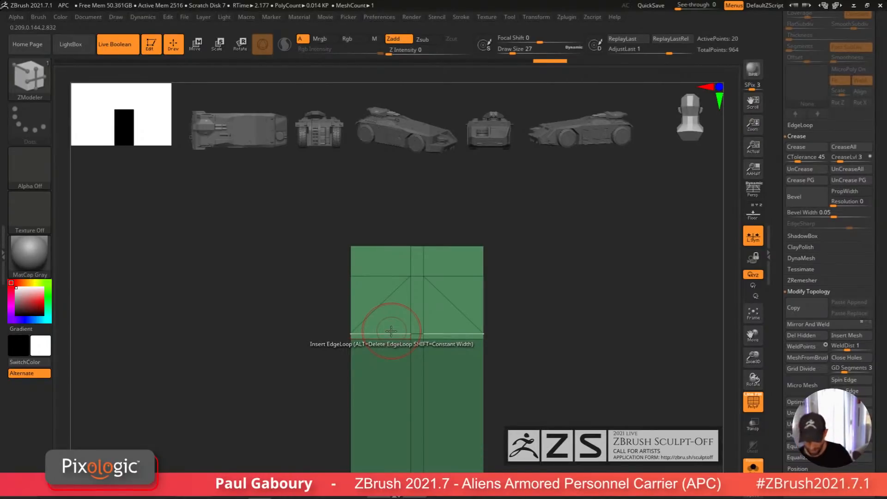
mouse_move(399, 317)
alt+mouse_down()
mouse_move(438, 327)
mouse_move(417, 334)
alt+mouse_up()
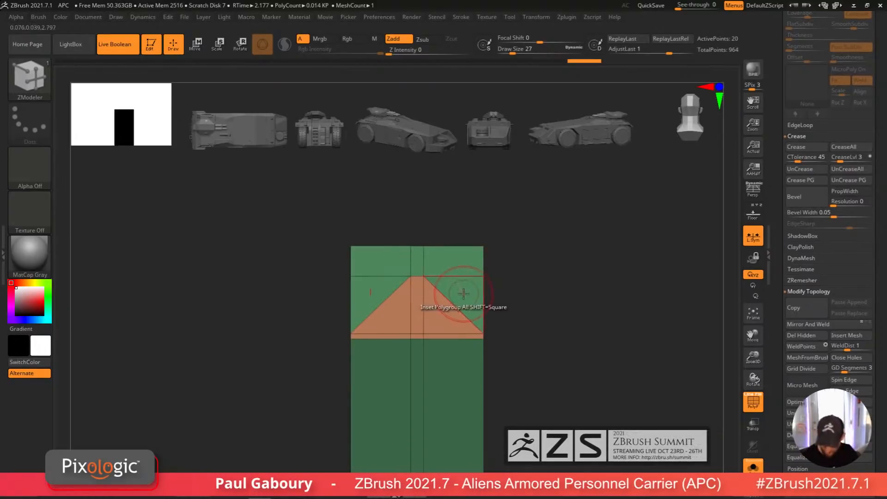
click(458, 265)
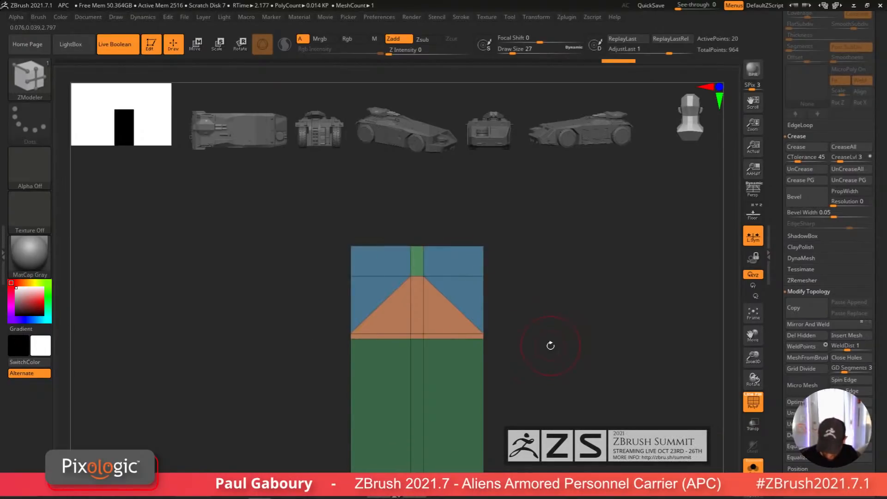
mouse_move(536, 359)
ctrl+right_down()
mouse_move(484, 338)
mouse_move(463, 291)
ctrl+right_up()
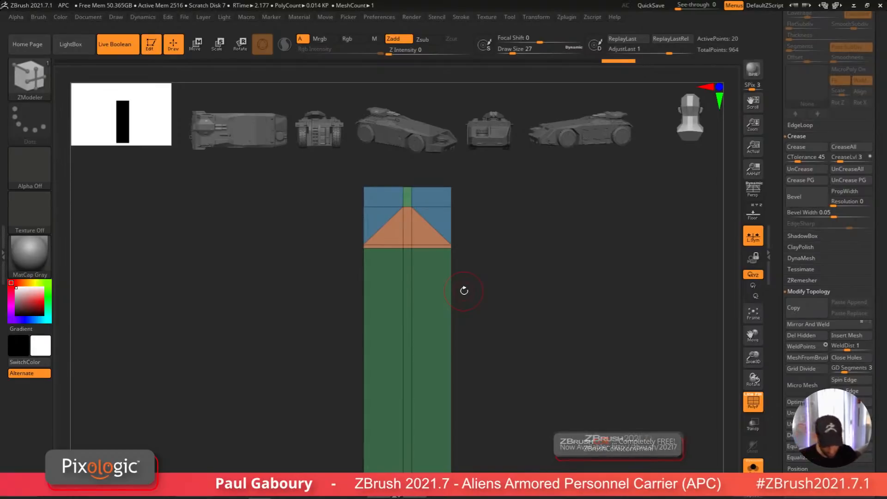
Step: Insert edge loops lower on the duplicated panel and stretch its lower portion downward with the Move gizmo
click(413, 341)
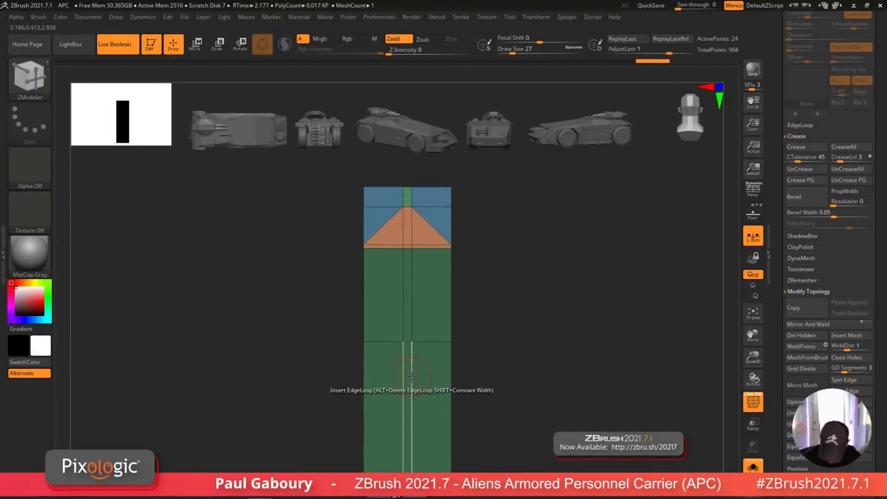
click(415, 360)
mouse_move(503, 363)
ctrl+right_down()
mouse_move(489, 368)
mouse_move(490, 329)
mouse_move(482, 354)
ctrl+right_up()
ctrl+drag(319, 281, 504, 337)
ctrl+click(524, 340)
key(w)
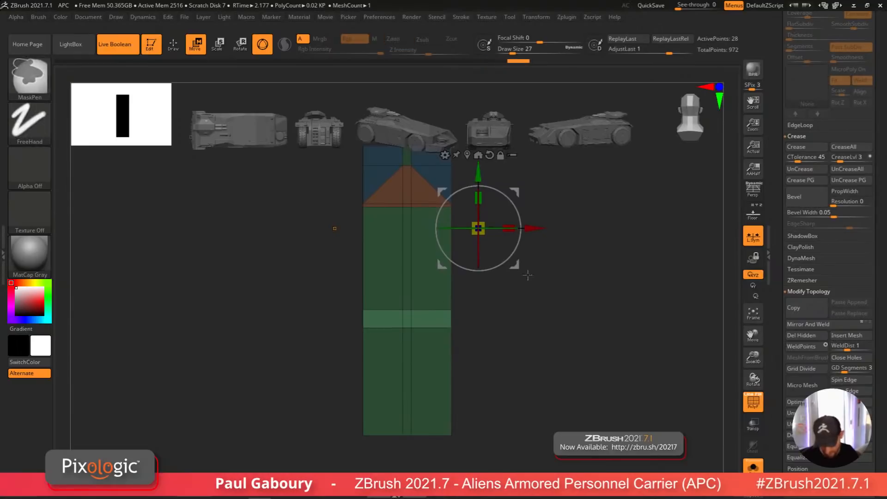
ctrl+drag(527, 276, 537, 324)
key(q)
alt+right_drag(534, 360, 523, 390)
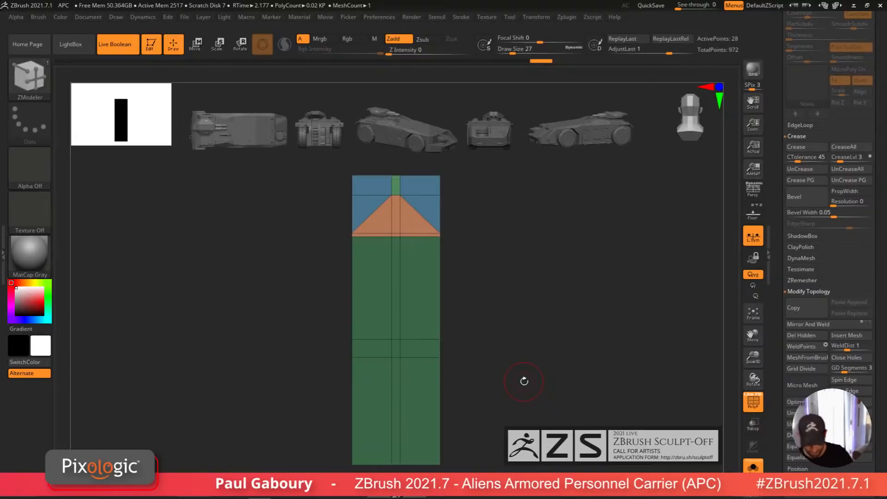
Step: Insert pairs of closely spaced edge loops near the panel's bottom and middle to form separator strips
click(401, 405)
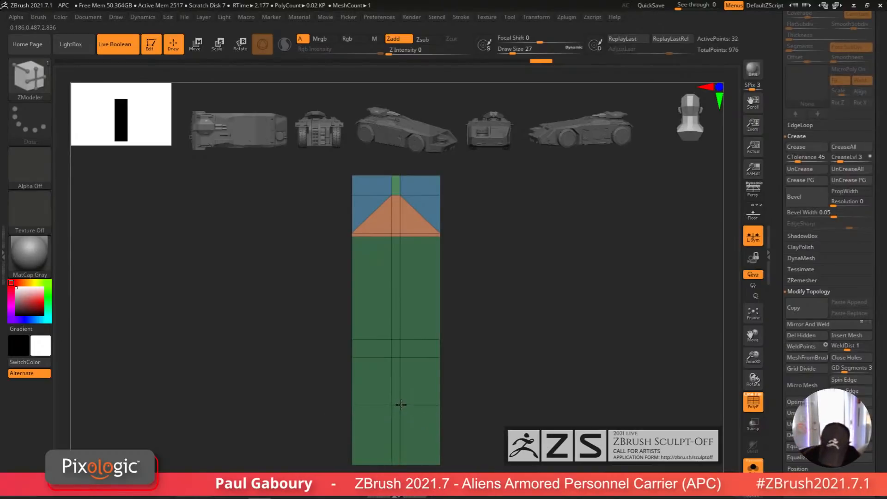
click(401, 410)
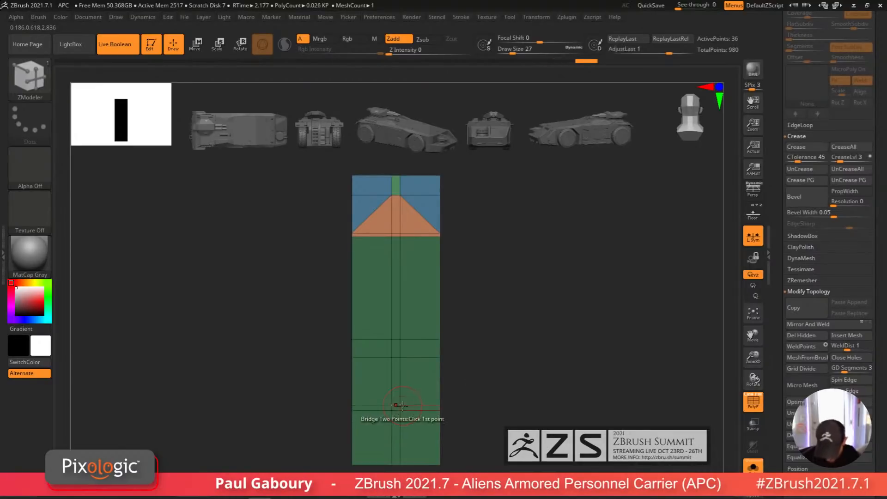
click(401, 279)
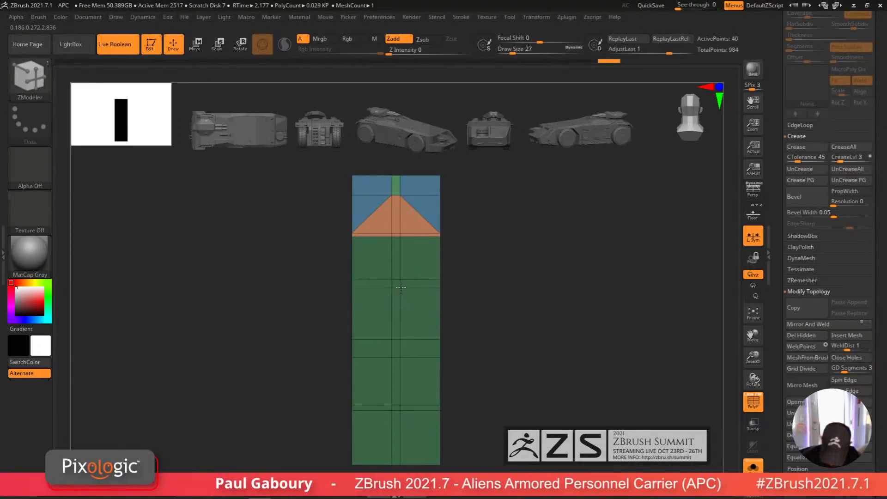
click(401, 285)
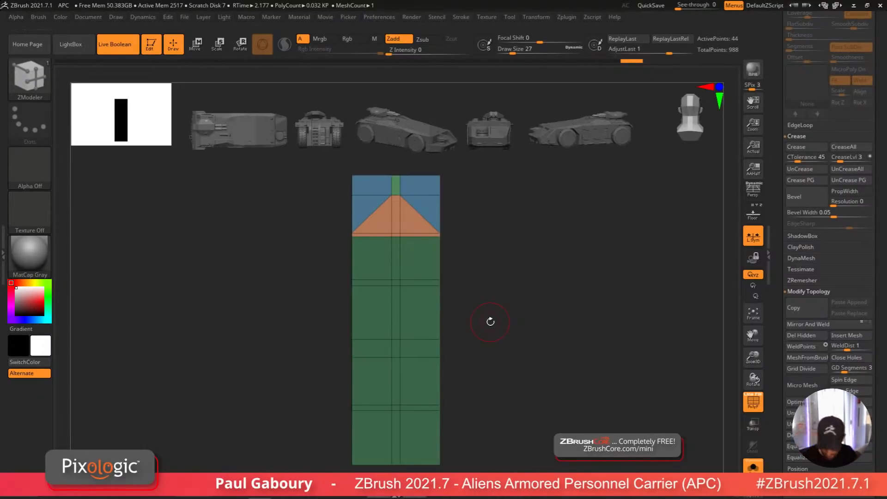
click(401, 280)
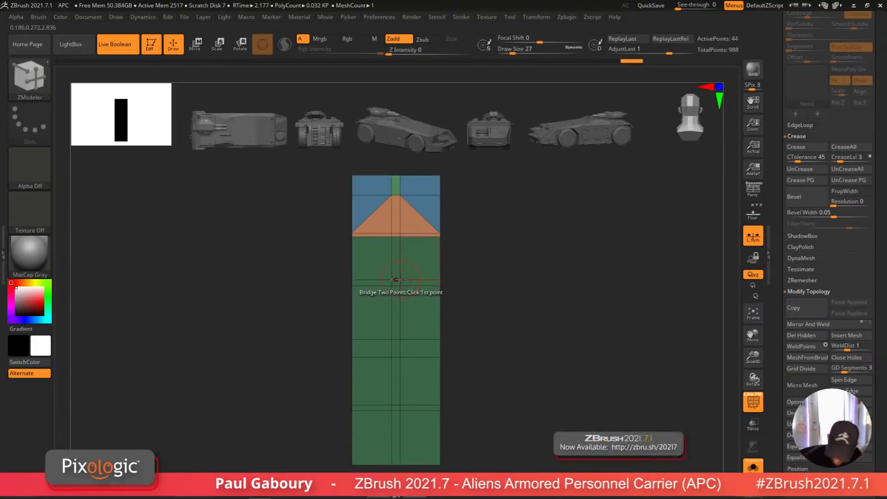
click(440, 237)
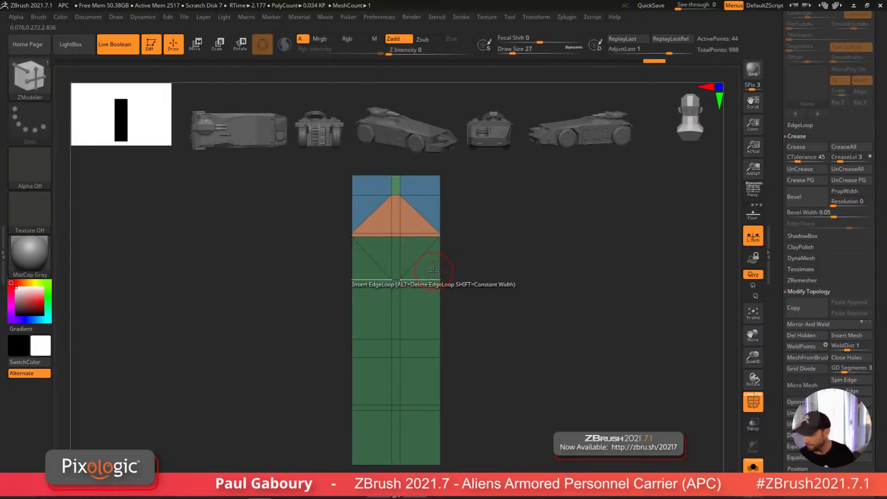
key(ctrl+z)
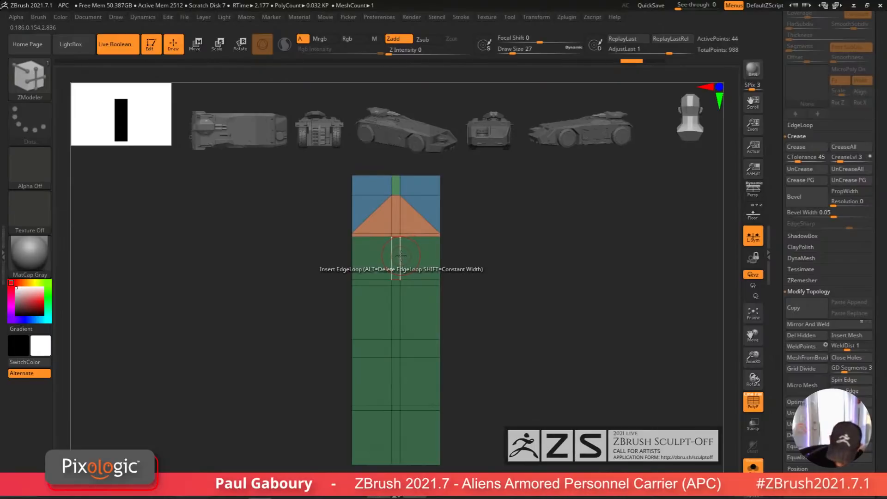
Step: Bridge diagonal edges in the next section down and polygroup its inverted triangle
drag(401, 255, 404, 250)
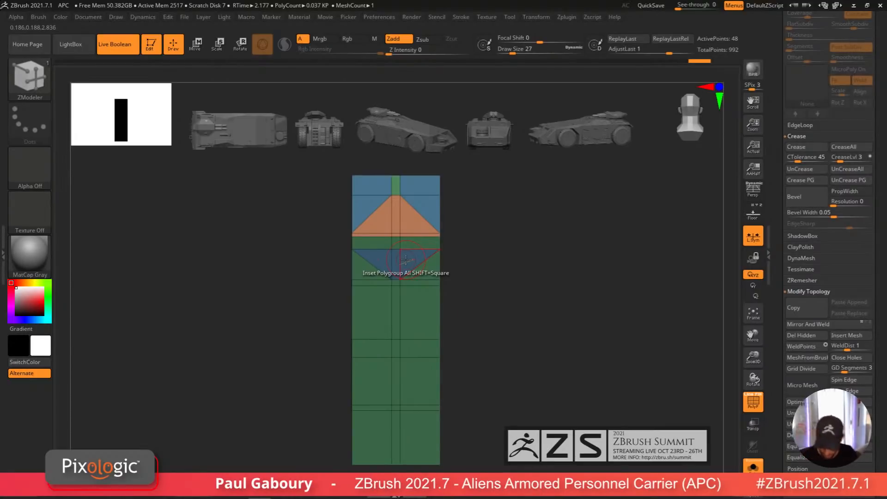
click(441, 317)
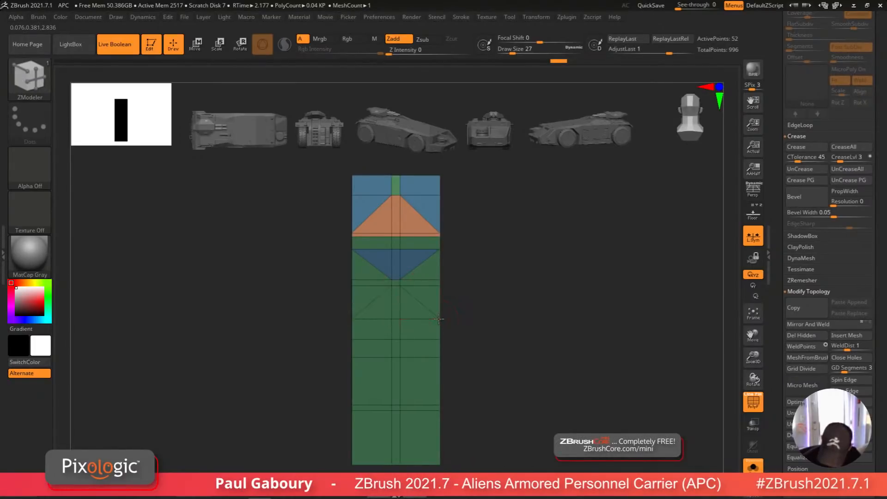
click(439, 319)
drag(427, 297, 428, 272)
Step: Polygroup the triangle and side pieces of the following middle section
key(alt)
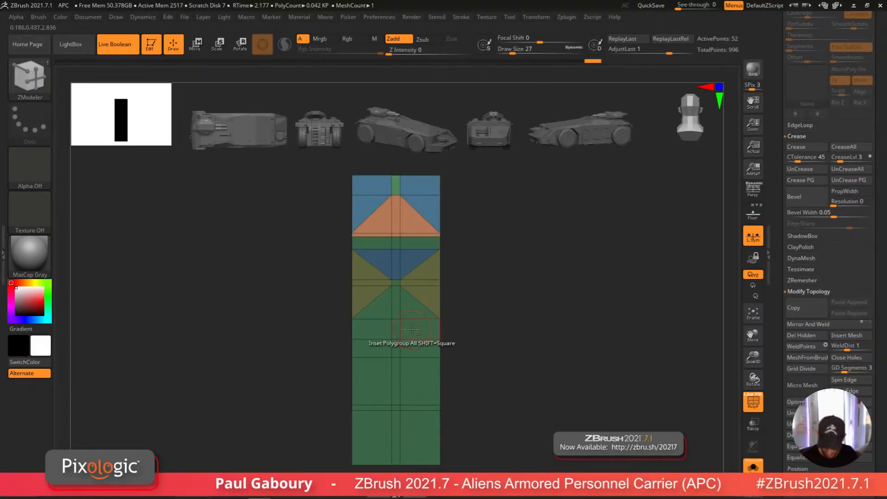
click(413, 309)
click(413, 309)
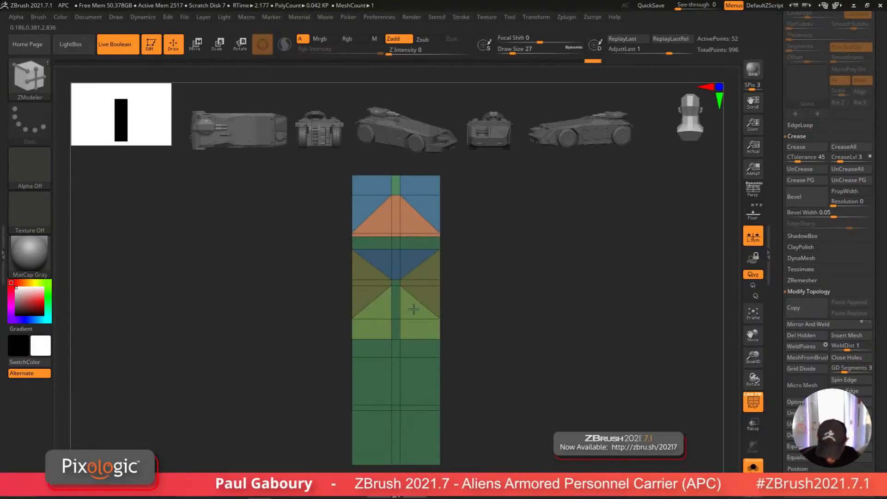
click(414, 309)
key(ctrl)
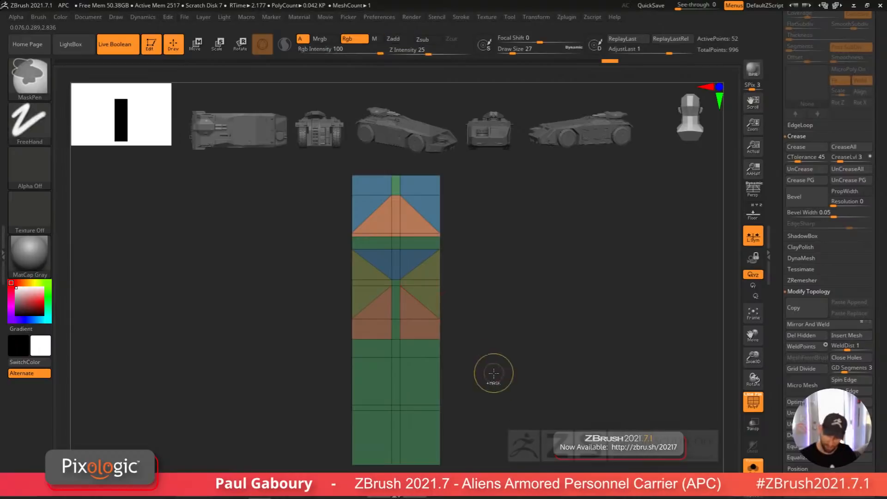
mouse_move(493, 372)
mouse_down()
mouse_move(483, 388)
mouse_move(478, 354)
mouse_up()
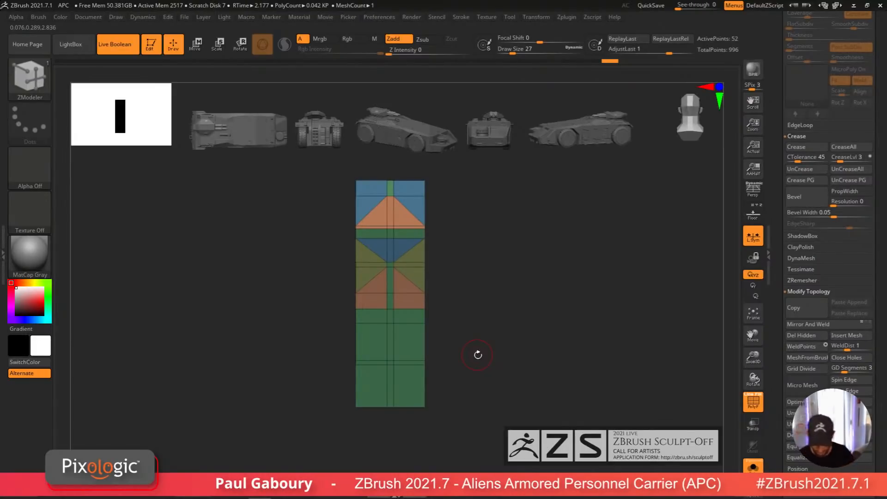
Step: Bridge diagonals in the lower section and polygroup its triangles into a diamond pattern
click(425, 341)
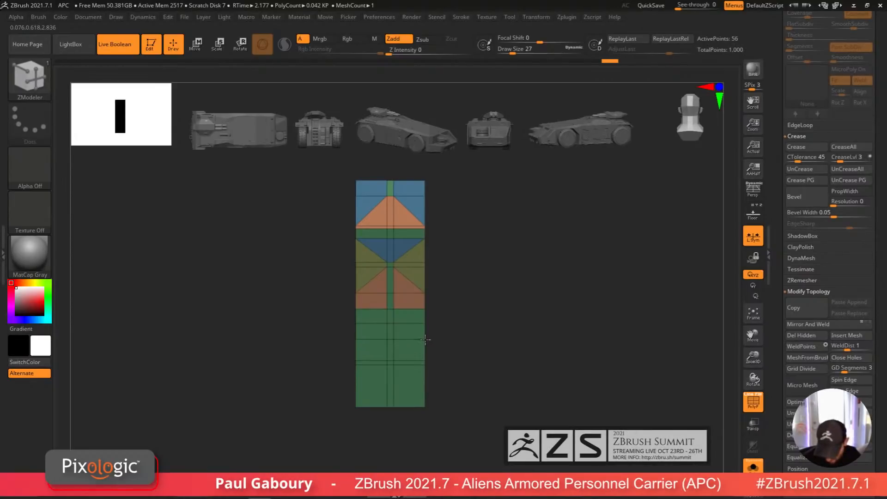
click(386, 357)
mouse_move(436, 383)
alt+right_down()
mouse_move(435, 362)
mouse_move(446, 376)
alt+right_up()
mouse_move(400, 309)
alt+mouse_down()
mouse_move(416, 321)
mouse_move(404, 330)
alt+mouse_up()
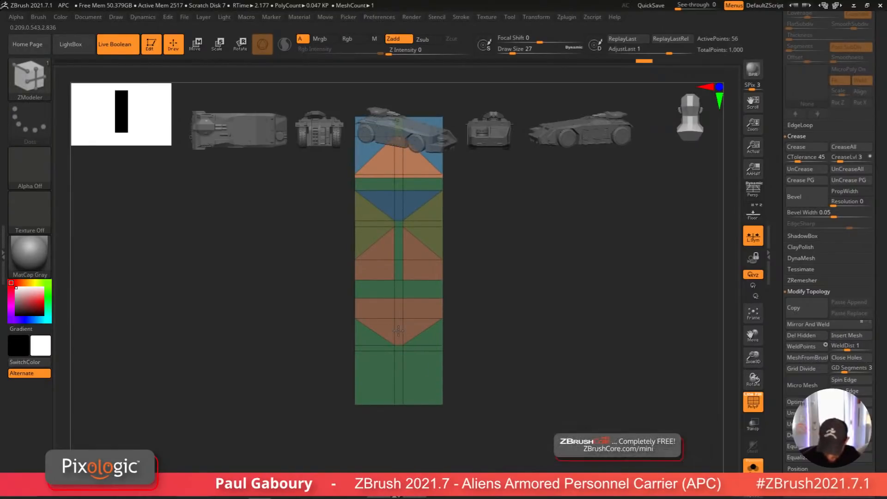
key(alt)
key(shift)
alt+drag(399, 289, 399, 328)
alt+right_drag(499, 356, 490, 377)
mouse_move(490, 377)
ctrl+right_down()
mouse_move(480, 363)
mouse_move(487, 351)
ctrl+right_up()
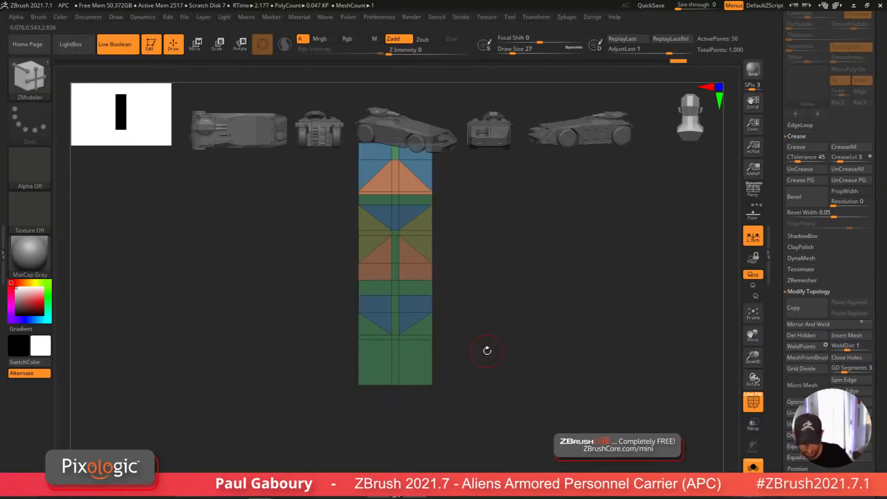
Step: Bridge diagonals across the bottom section, adjust it with the gizmo, and polygroup its triangles
click(395, 340)
click(430, 383)
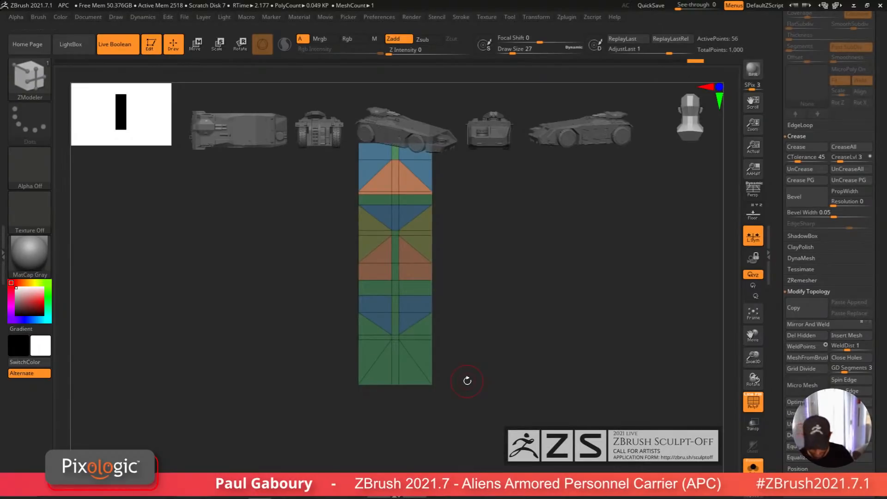
mouse_move(342, 326)
ctrl+mouse_down()
mouse_move(411, 354)
mouse_move(457, 356)
ctrl+mouse_up()
key(w)
alt+click(398, 339)
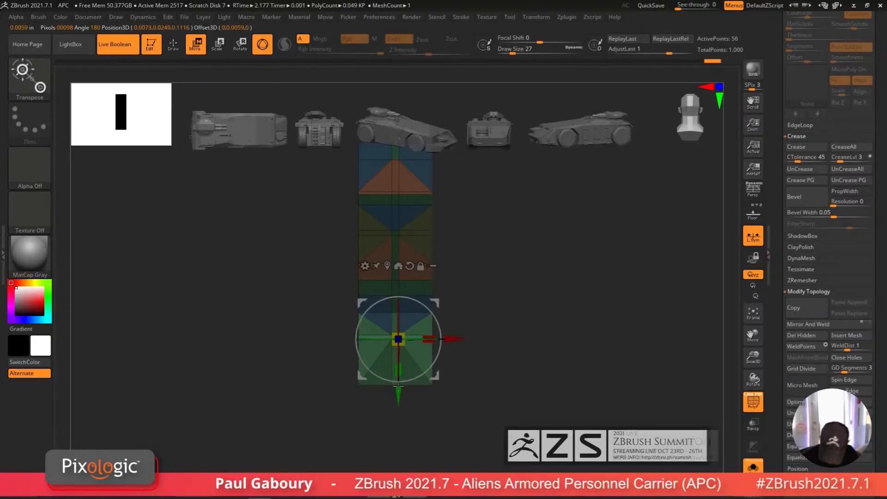
ctrl+right_drag(415, 397, 422, 422)
drag(398, 398, 399, 415)
ctrl+drag(511, 356, 508, 372)
key(q)
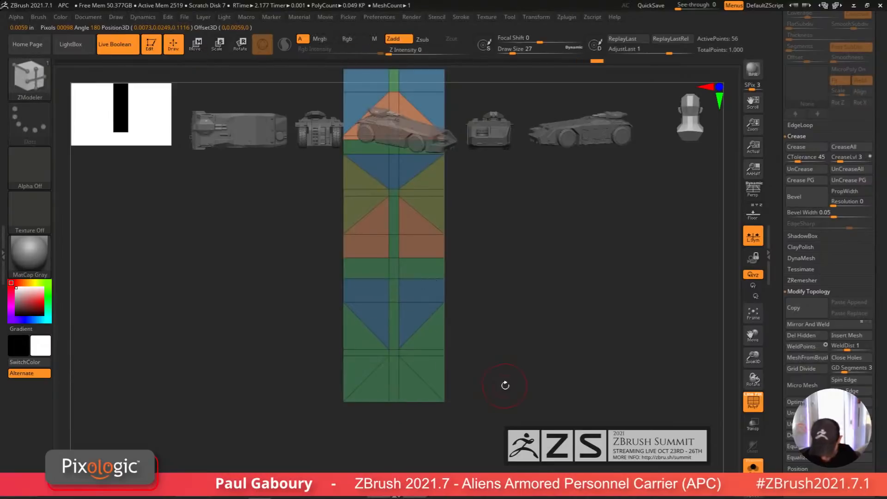
mouse_move(514, 393)
ctrl+right_down()
mouse_move(481, 387)
mouse_move(498, 372)
ctrl+right_up()
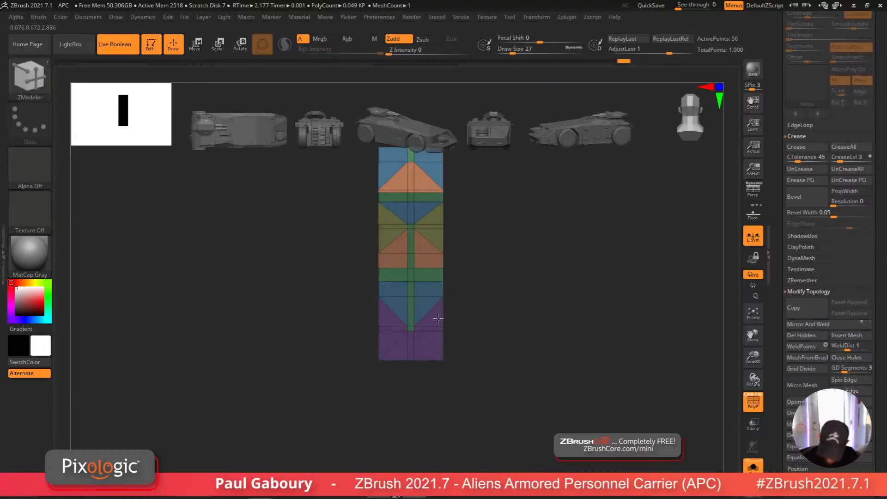
Step: Hide the thin separator strip polygroups, leaving three patterned panel blocks, and toggle the polyframe display
mouse_move(484, 313)
alt+right_down()
mouse_move(479, 362)
mouse_move(459, 363)
alt+right_up()
ctrl+right_drag(460, 363, 469, 350)
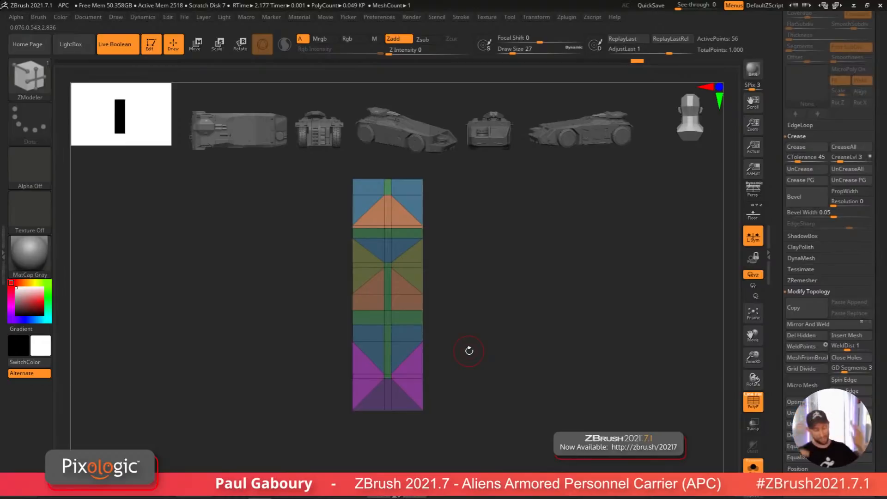
ctrl+shift+click(423, 311)
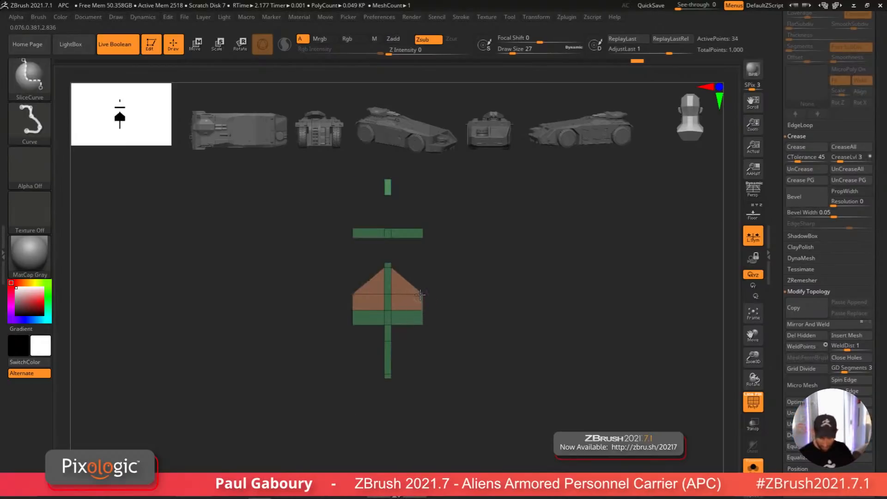
ctrl+shift+click(422, 305)
ctrl+shift+drag(461, 345, 490, 384)
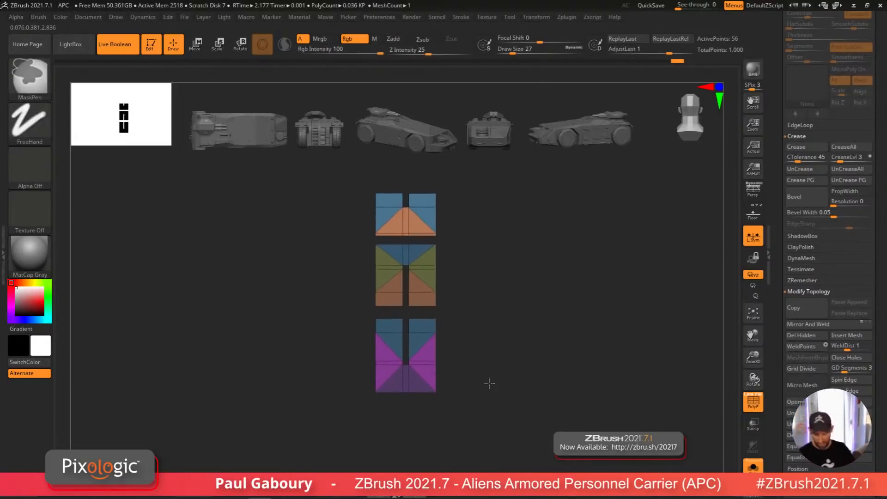
key(shift+f)
key(shift+f)
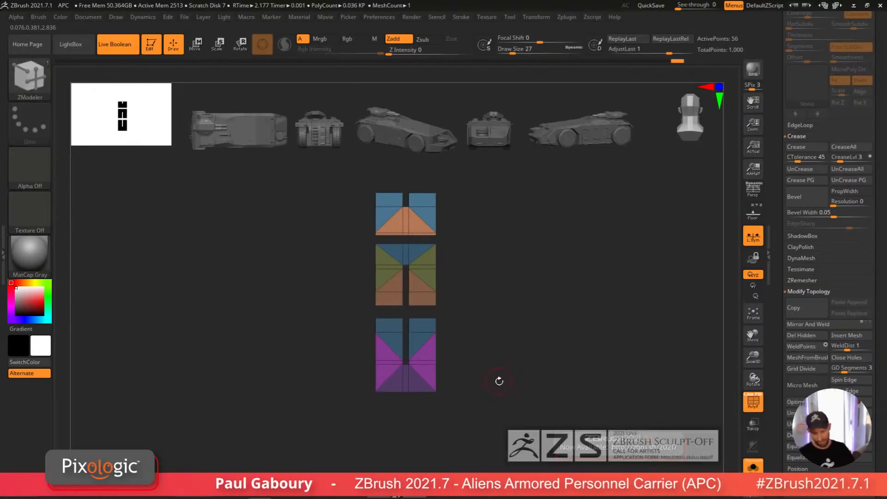
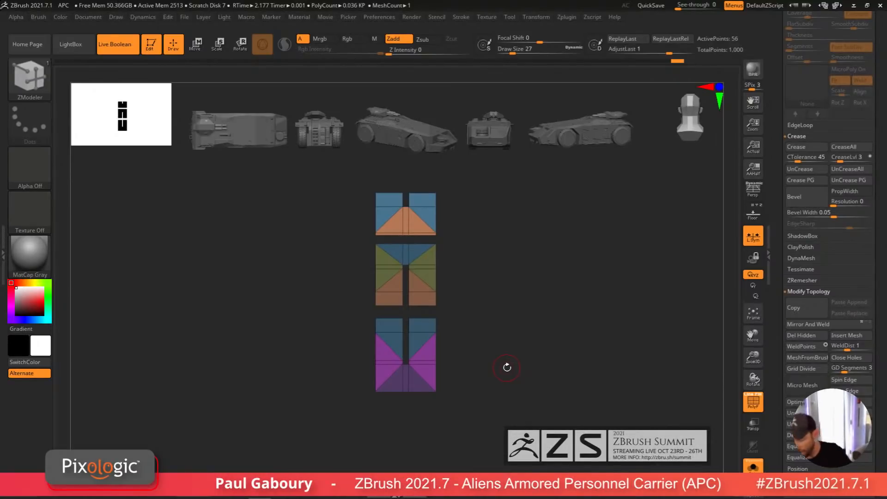
Step: Switch briefly to the full APC tool to view the vent panel in context, then return to the vent panel
drag(884, 218, 877, 390)
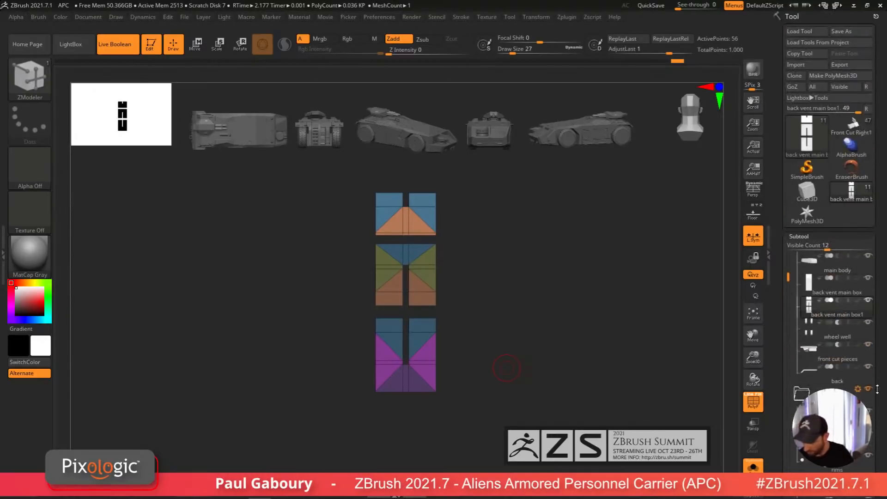
click(859, 132)
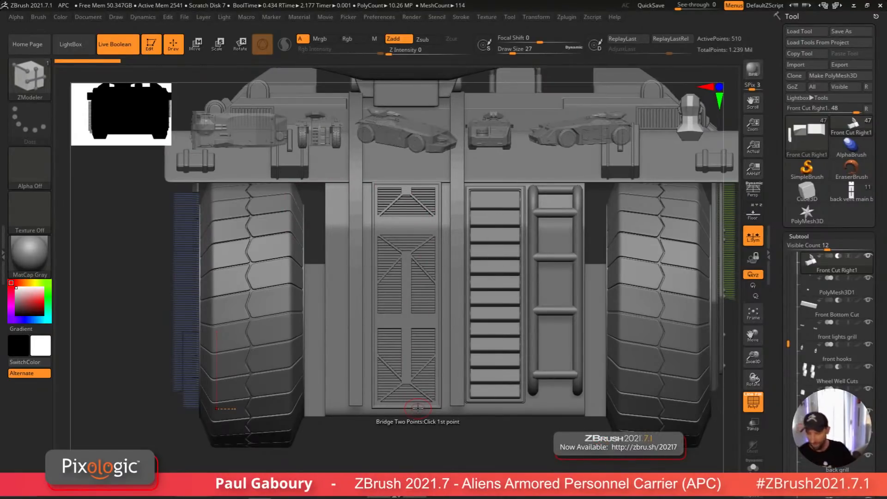
click(851, 191)
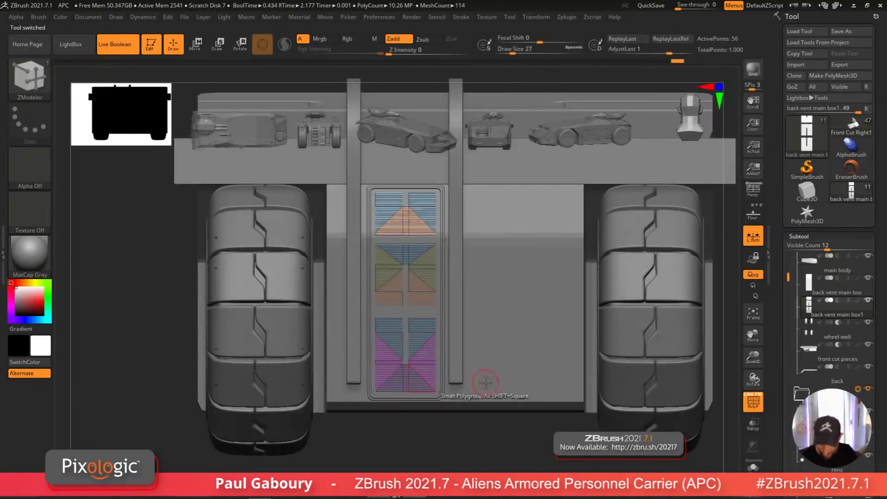
click(754, 468)
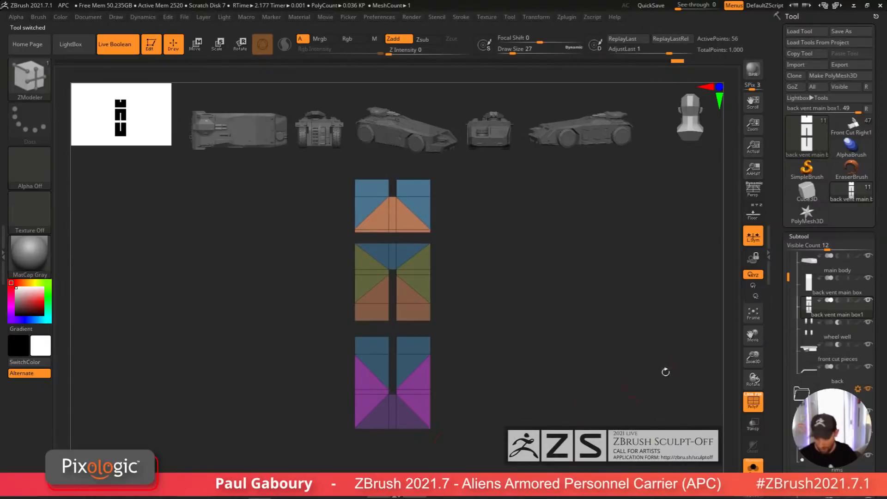
click(806, 235)
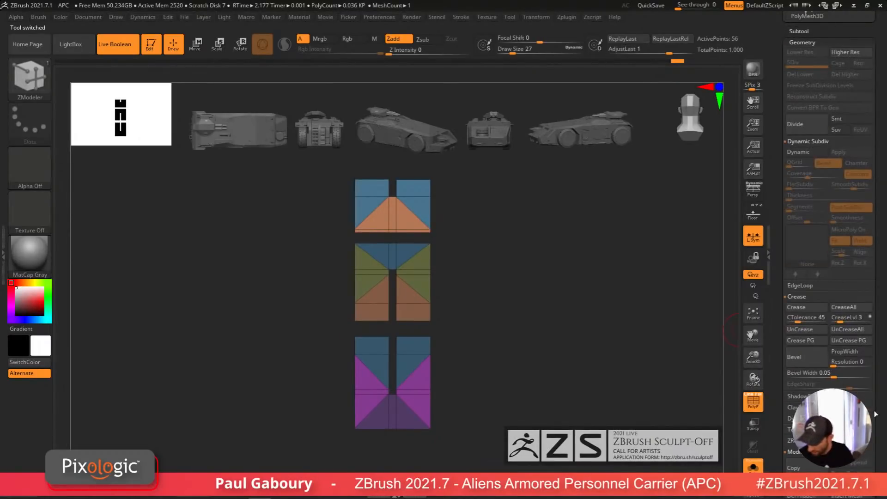
scroll(812, 326, down, 5)
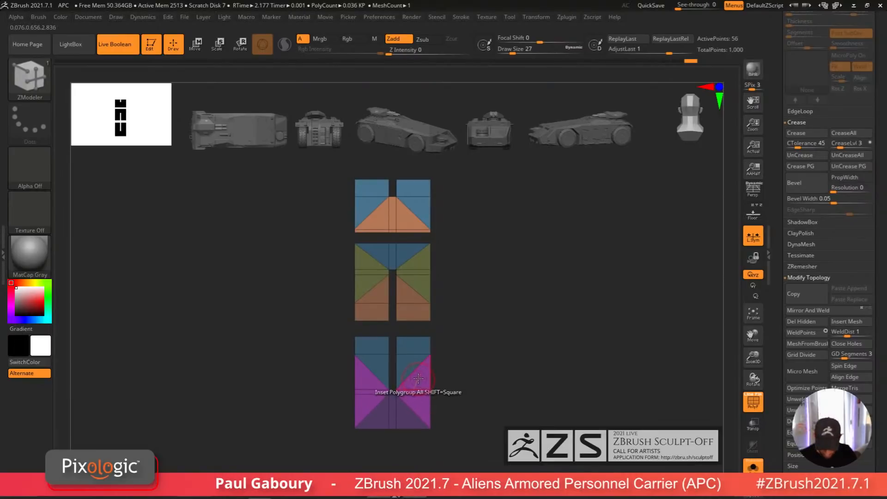
Step: Try a ZModeler Inset on the bottom section's polygroups with the Polygroup All target
key(space)
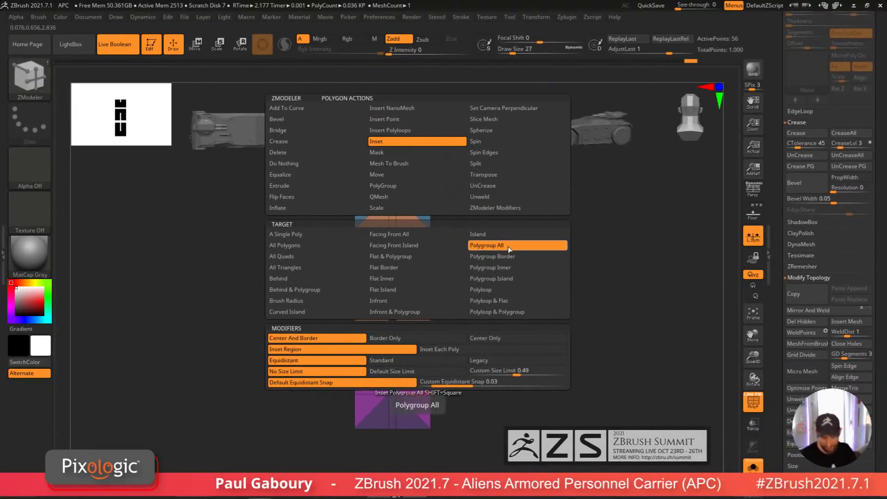
mouse_move(441, 373)
alt+right_down()
mouse_move(442, 335)
mouse_move(431, 350)
mouse_move(439, 372)
alt+right_up()
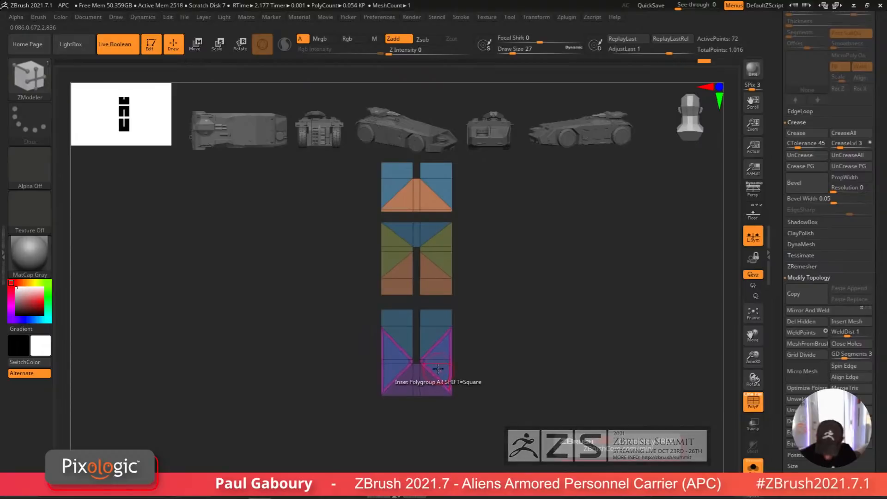
ctrl+right_drag(439, 373, 443, 406)
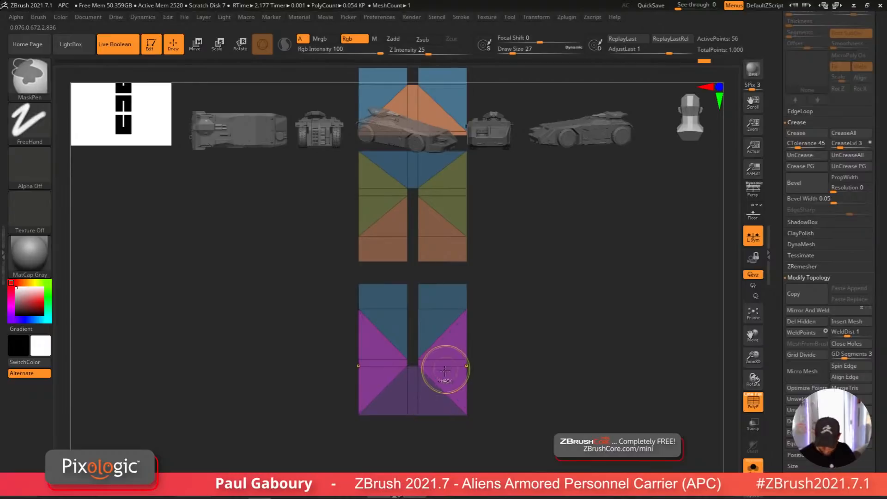
Step: Adjust the Equidistant snap and inset the polygroups across all three panel sections
key(space)
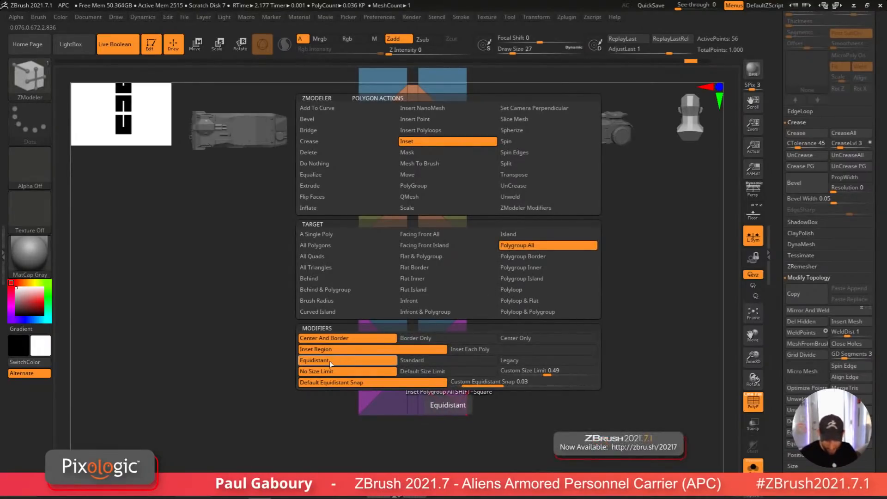
drag(457, 381, 572, 383)
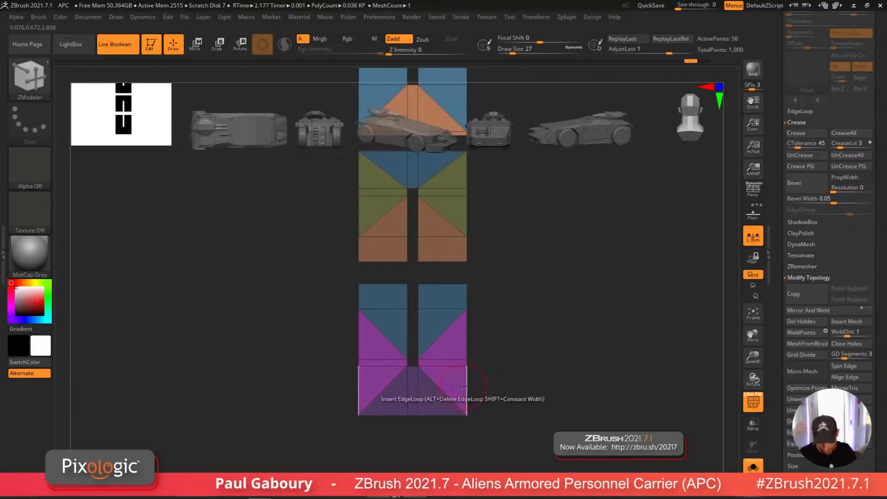
click(451, 384)
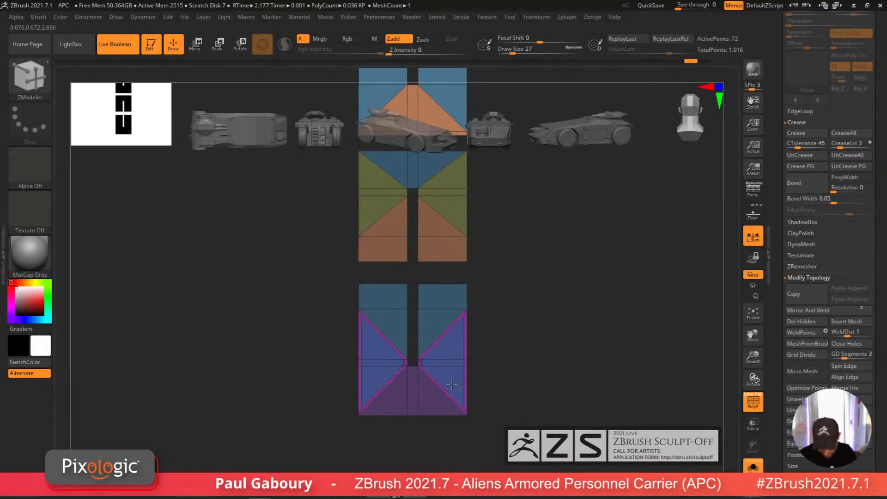
click(433, 405)
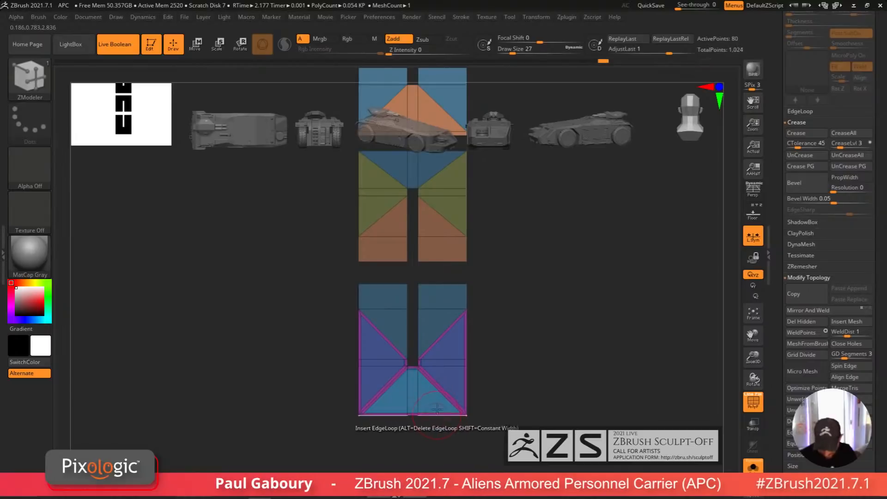
click(433, 325)
alt+drag(473, 288, 476, 385)
click(451, 344)
click(454, 304)
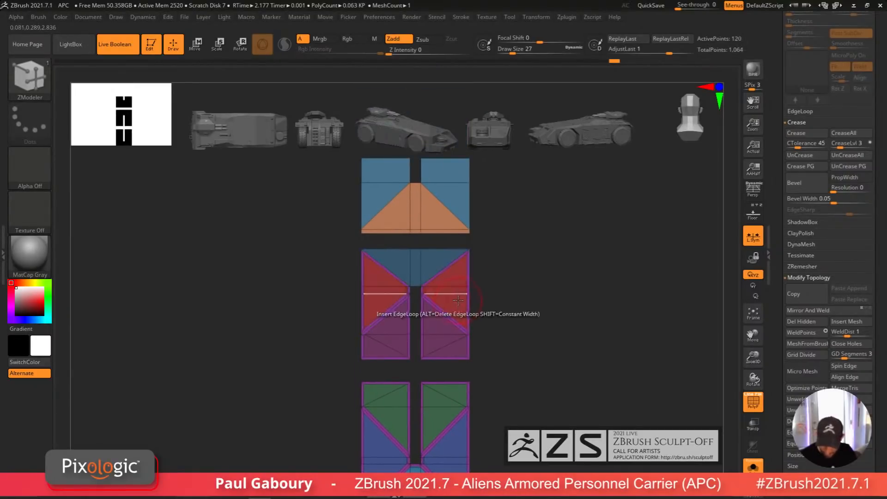
click(438, 267)
click(449, 197)
click(436, 211)
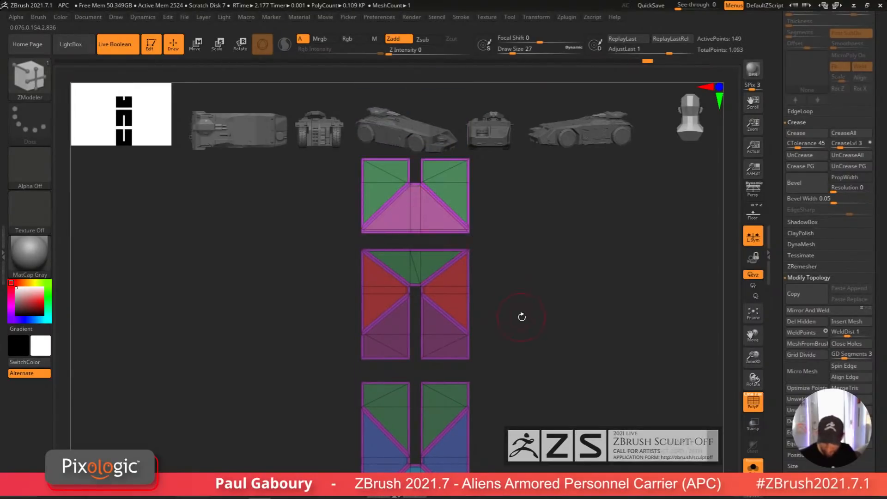
ctrl+right_drag(520, 316, 494, 333)
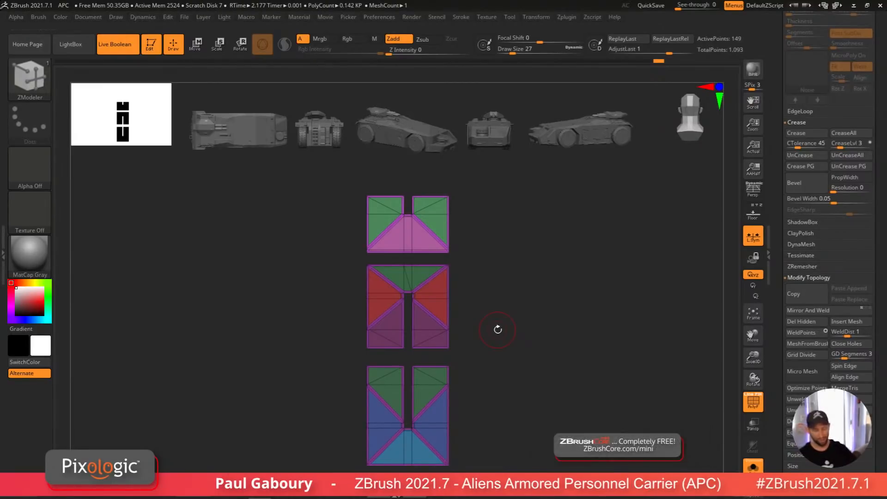
ctrl+shift+click(449, 386)
ctrl+shift+click(449, 387)
drag(510, 392, 484, 368)
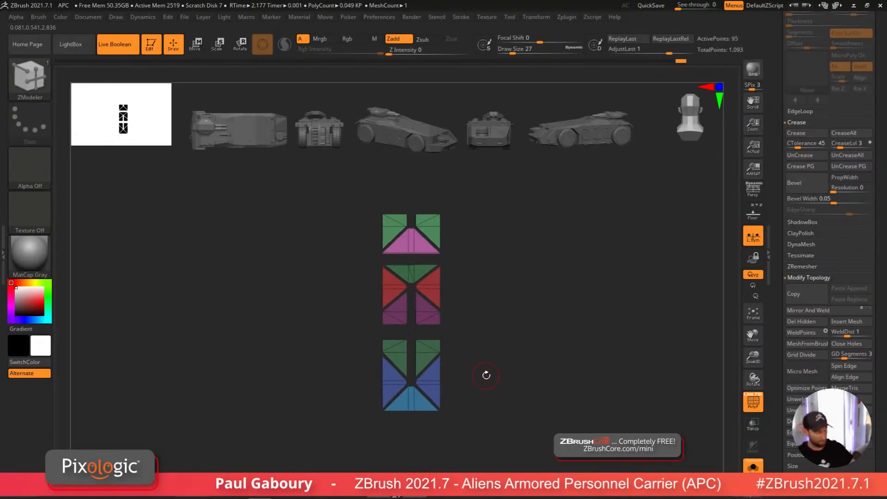
Step: Toggle the polyframe display off and on to preview the inset panel shapes
key(shift+f)
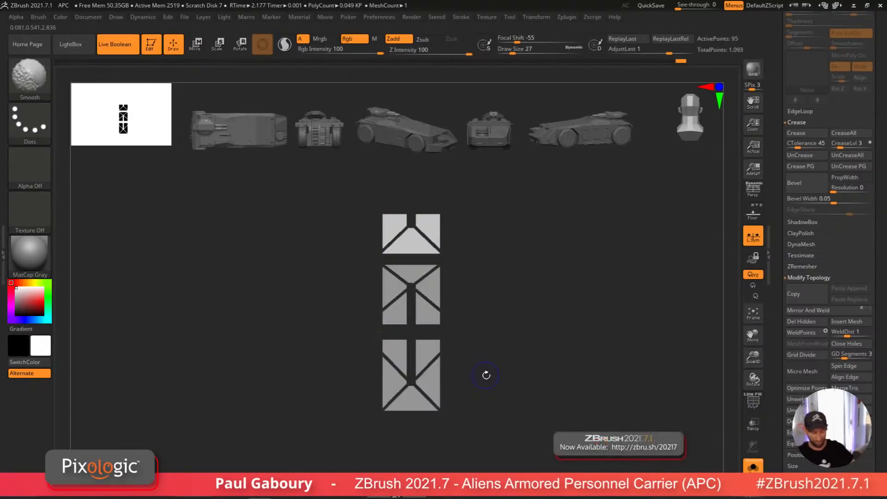
shift+drag(483, 372, 482, 340)
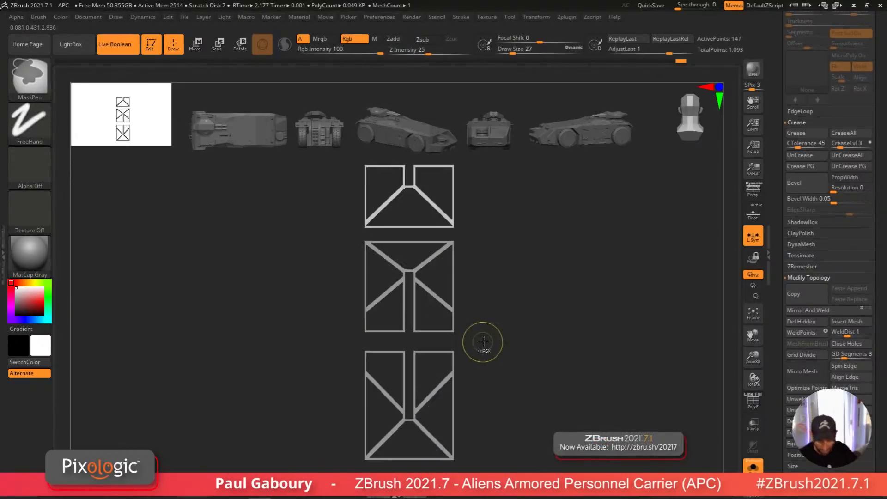
key(shift+f)
ctrl+right_drag(482, 340, 488, 350)
Step: Undo the equidistant insets back to the uninset panel sections
key(ctrl+z)
key(ctrl+z)
key(ctrl+z)
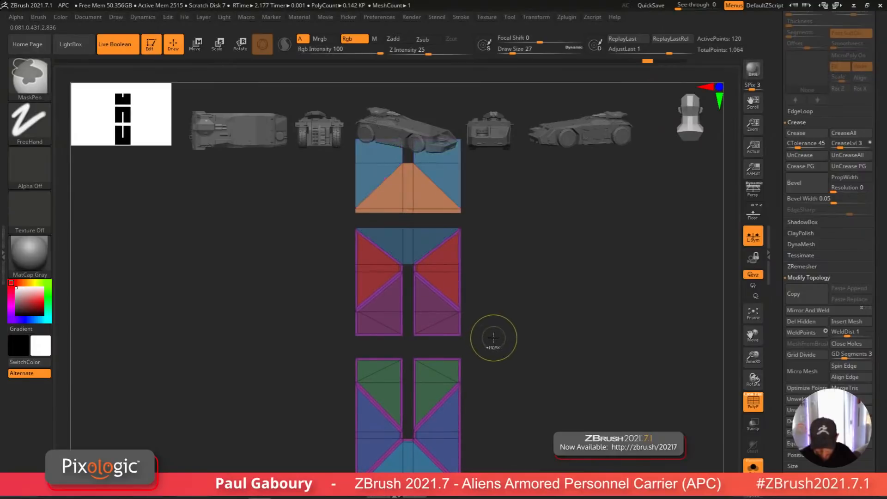
key(ctrl+z)
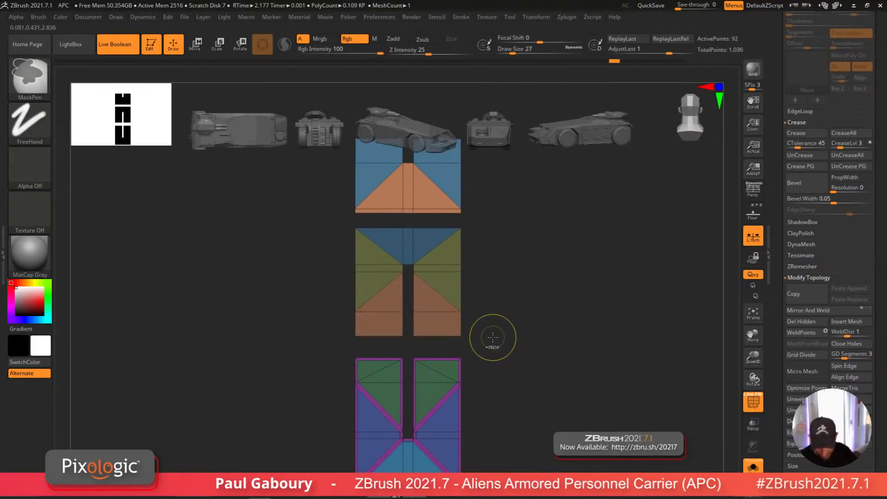
key(b)
key(z)
key(m)
key(ctrl+z)
Step: Switch Inset to Standard mode and inset the polygroups of all three panel sections
key(space)
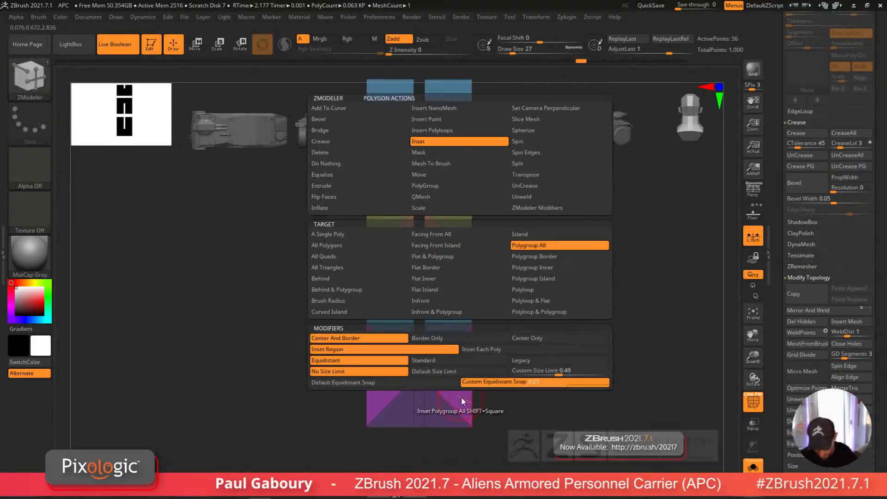
click(443, 361)
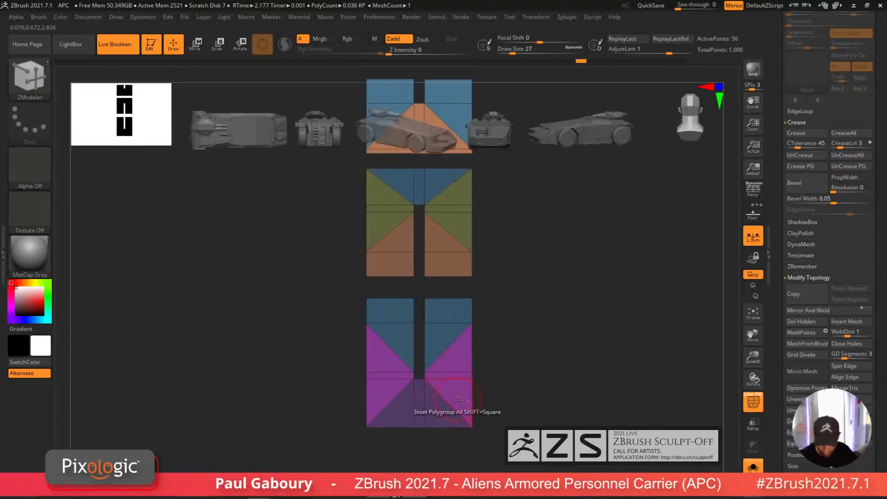
click(458, 400)
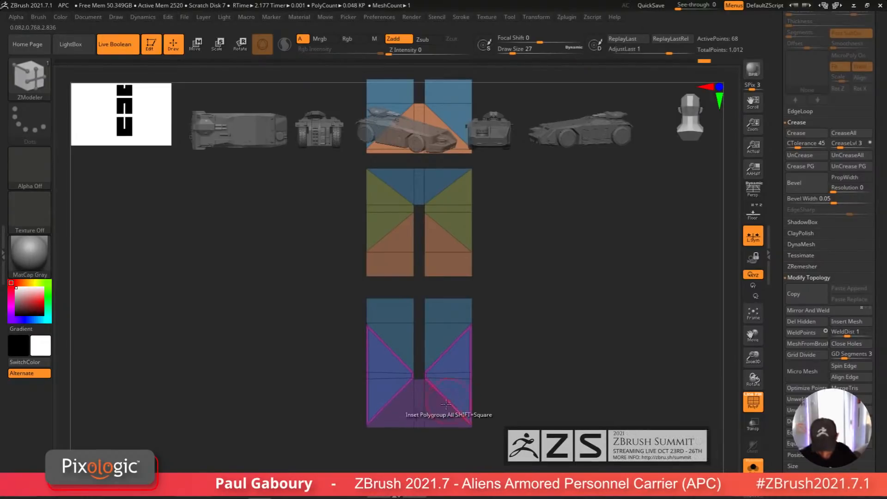
click(439, 406)
click(440, 341)
click(445, 263)
alt+drag(506, 234, 510, 314)
click(459, 306)
click(427, 213)
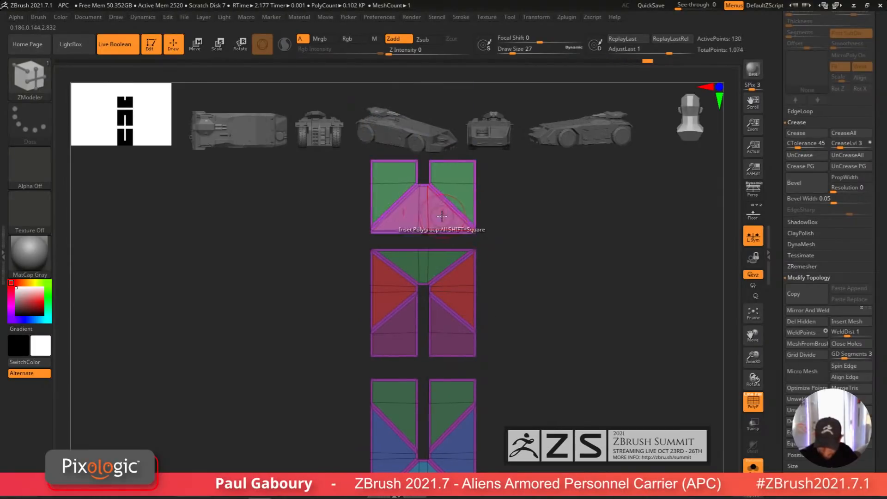
mouse_move(528, 350)
alt+mouse_down()
mouse_move(489, 366)
mouse_move(521, 363)
alt+mouse_up()
ctrl+shift+click(454, 326)
ctrl+shift+click(454, 326)
Step: Delete the hidden separator geometry, toggling the polyframe display around it
key(shift+f)
click(801, 321)
key(shift+f)
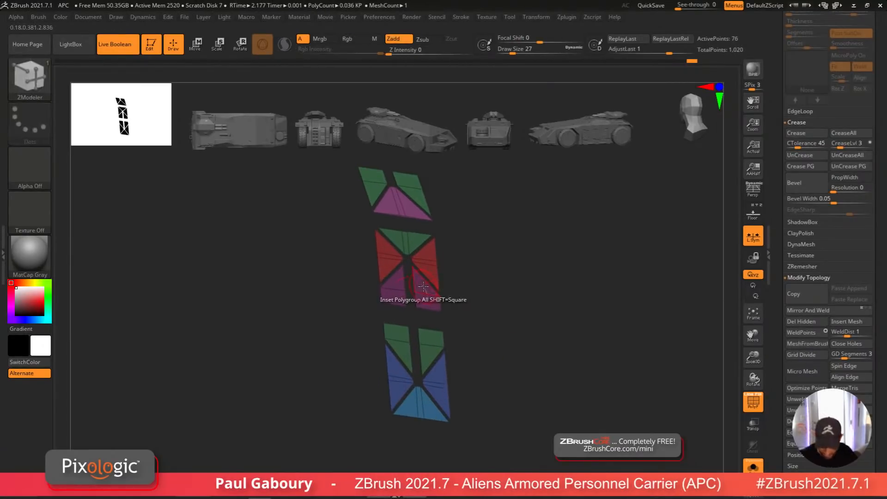
Step: Extrude all panel polygons with QMesh to give them thickness and merge them into one polygroup
key(space)
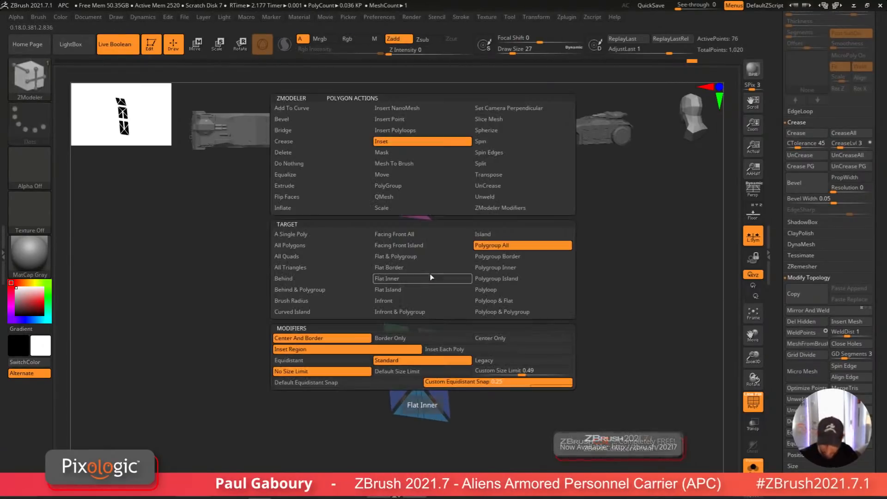
click(318, 255)
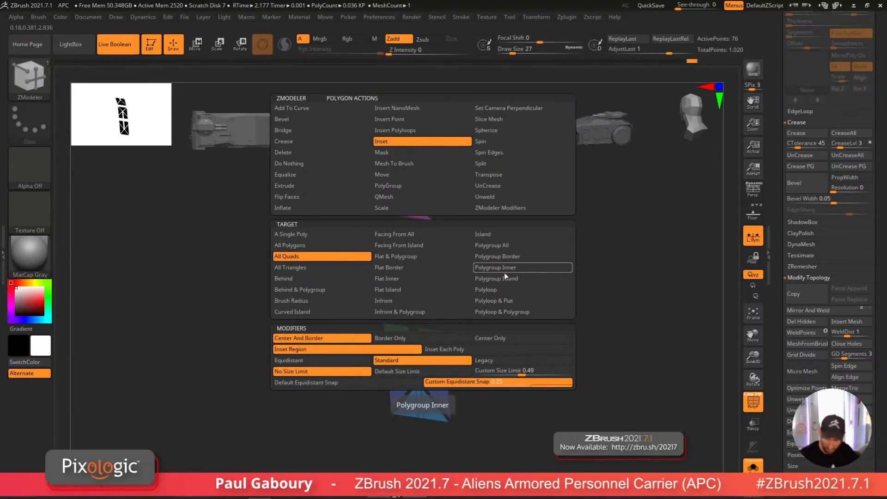
click(406, 199)
click(322, 246)
right_drag(418, 305, 418, 363)
drag(420, 359, 423, 359)
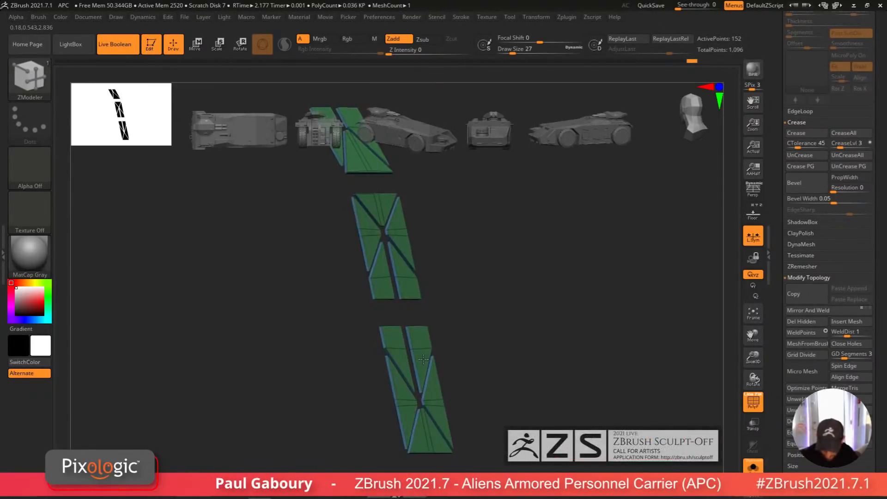
mouse_move(423, 359)
right_down()
mouse_move(365, 348)
mouse_move(447, 344)
right_up()
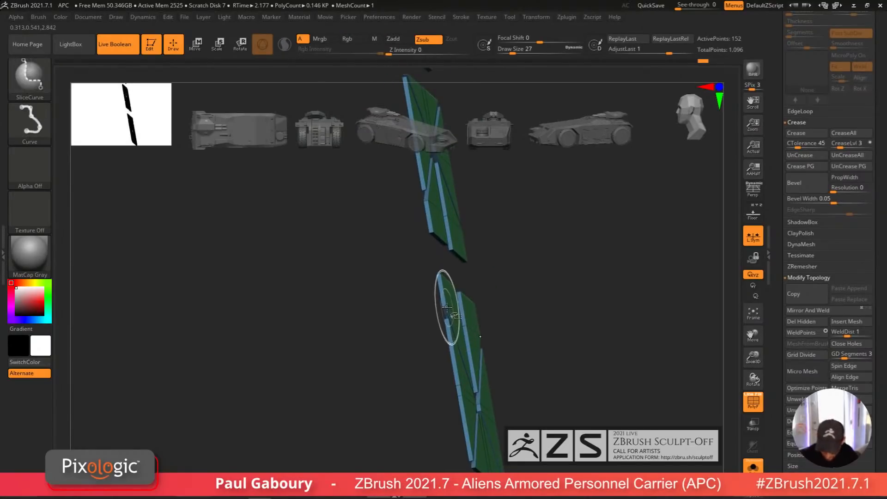
key(ctrl+z)
right_drag(532, 324, 519, 361)
key(ctrl+w)
key(ctrl+w)
key(1)
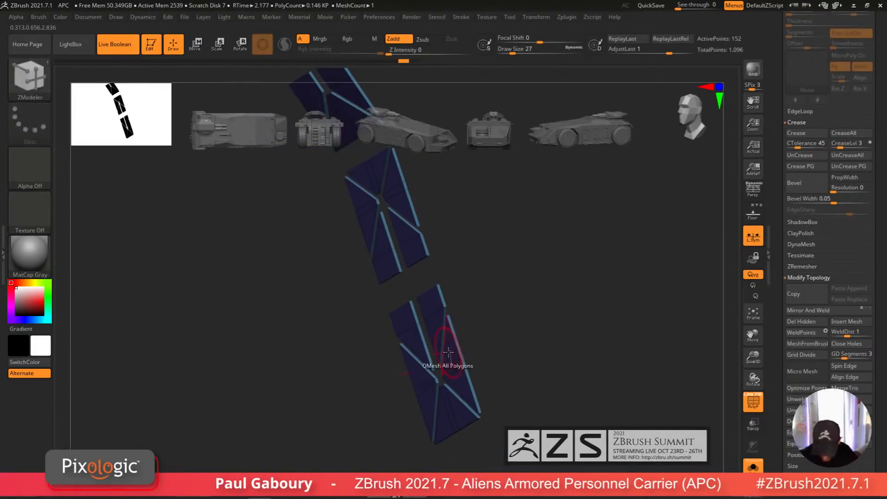
Step: Extrude the panel's polygroups again with QMesh using the Polygroup All target and regroup the result
key(space)
click(535, 245)
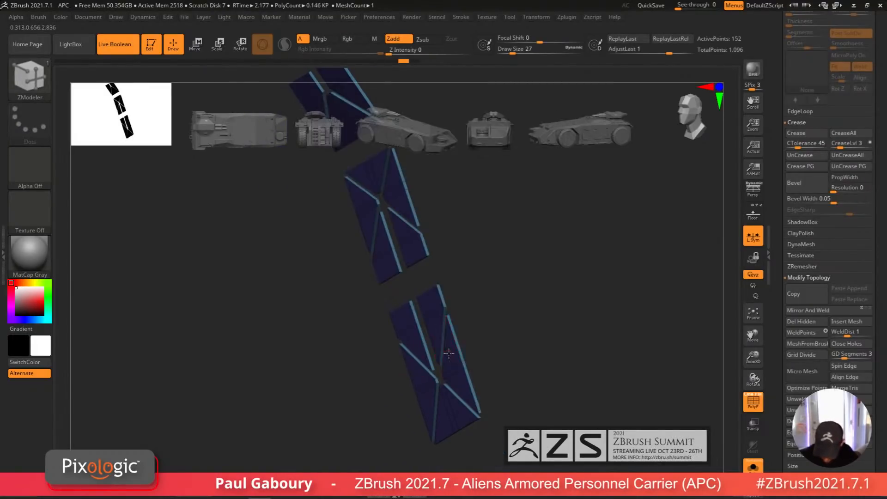
click(447, 354)
drag(447, 355, 442, 359)
key(alt)
ctrl+right_drag(565, 342, 489, 347)
key(ctrl+w)
key(shift+f)
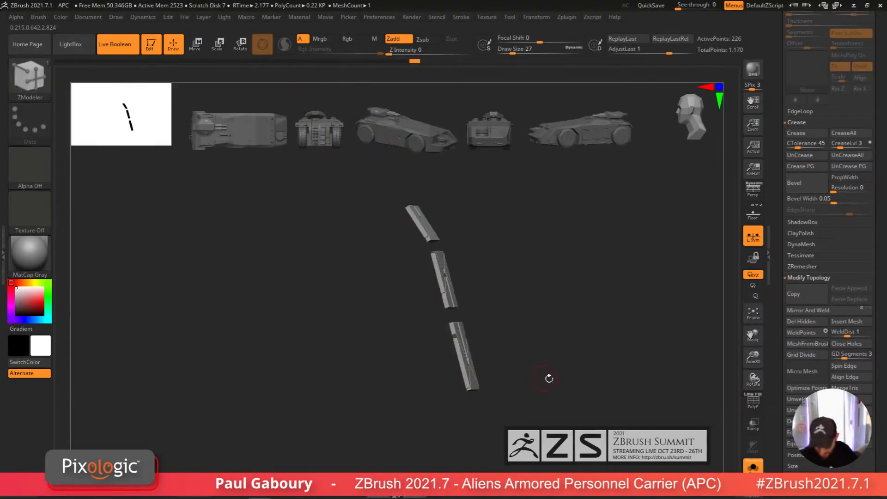
Step: View the finished vent panel in place on the APC's rear
shift+right_drag(548, 378, 512, 379)
click(592, 390)
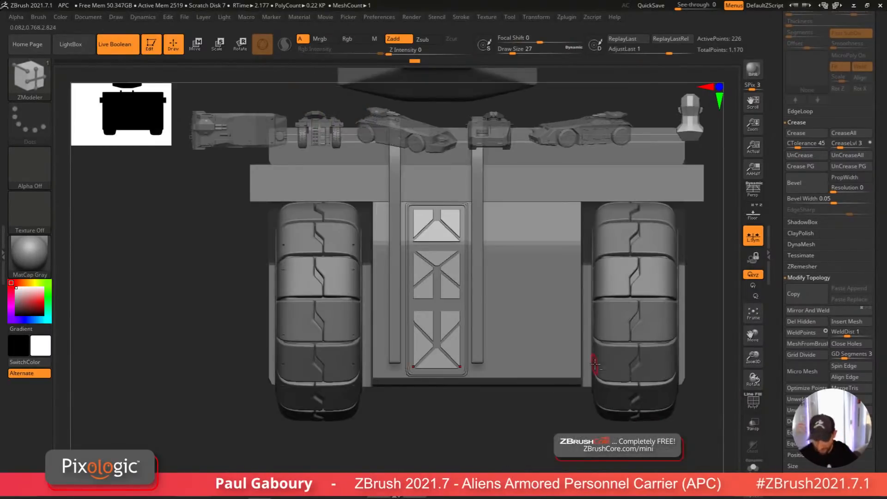
alt+right_drag(595, 364, 489, 388)
right_drag(434, 428, 466, 428)
drag(878, 302, 875, 390)
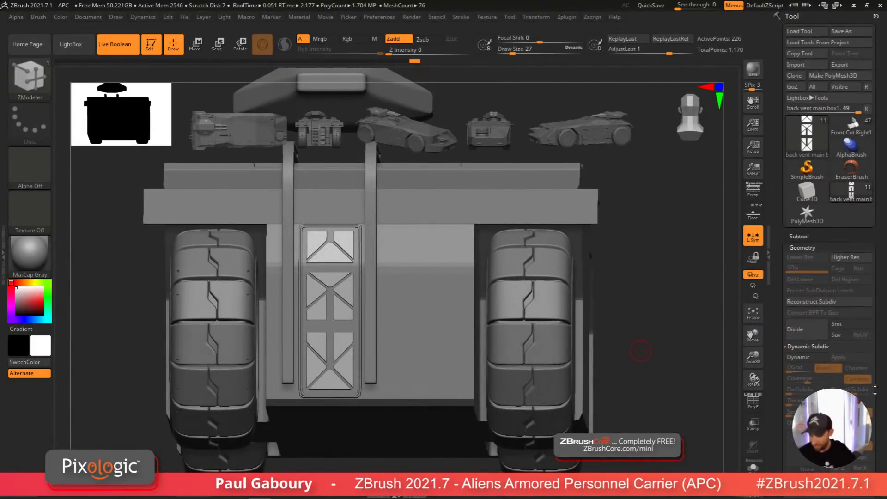
Step: Duplicate the back vent main box1 subtool
click(800, 236)
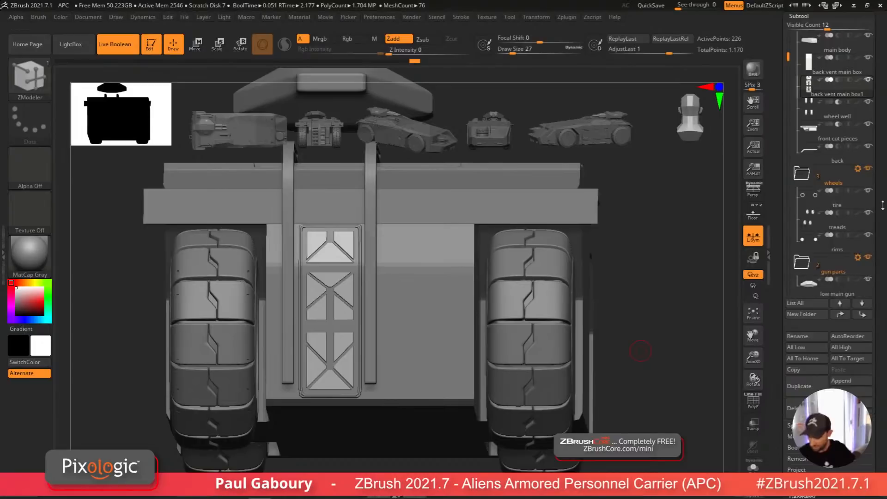
drag(879, 204, 879, 268)
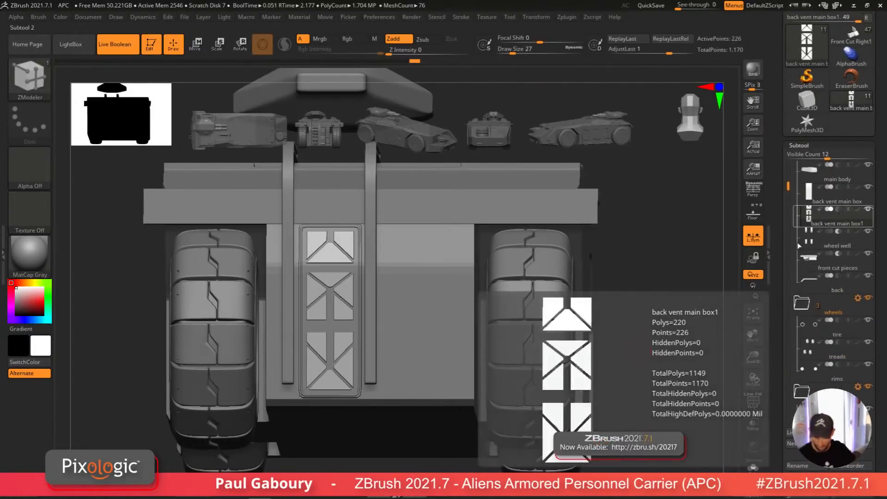
click(838, 210)
ctrl+right_drag(632, 368, 536, 344)
right_drag(536, 344, 494, 411)
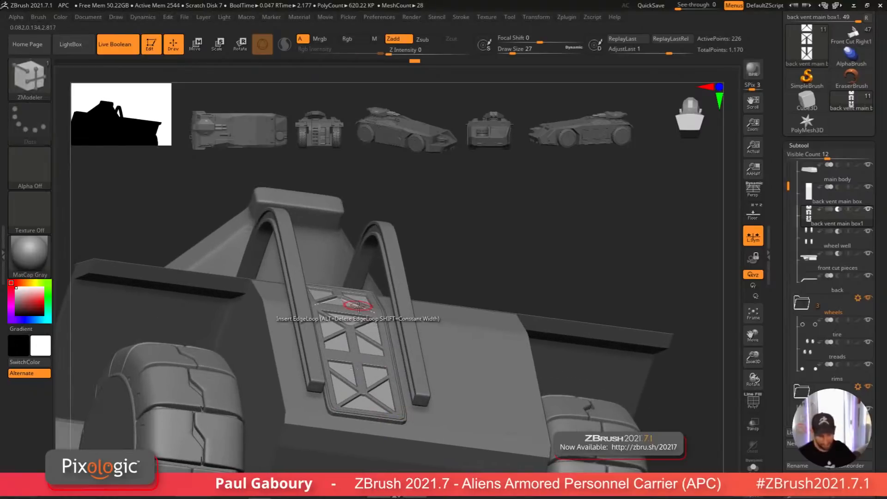
mouse_move(384, 408)
ctrl+right_down()
mouse_move(382, 350)
mouse_move(390, 431)
mouse_move(391, 370)
ctrl+right_up()
mouse_move(390, 428)
right_down()
mouse_move(396, 418)
mouse_move(400, 431)
right_up()
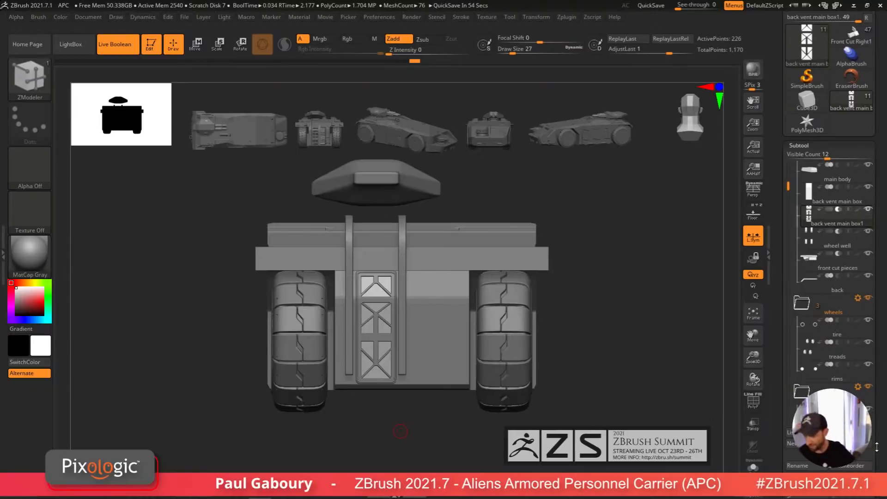
drag(876, 447, 880, 404)
click(803, 470)
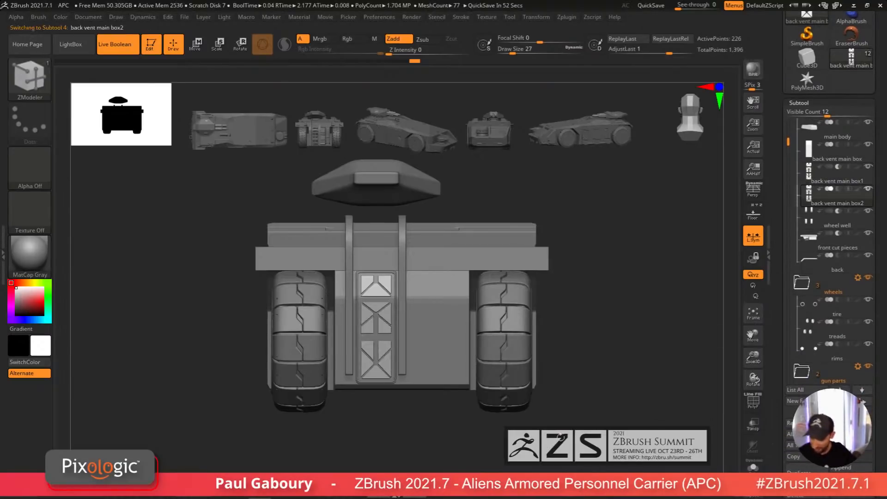
Step: Replace the duplicated subtool with a PolyCube and scale it into a thin horizontal bar at the vent panel's bottom
key(w)
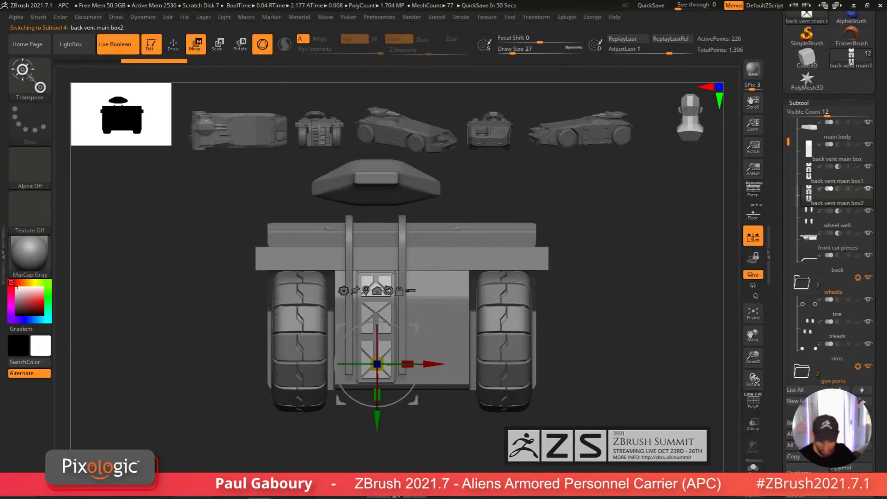
click(343, 290)
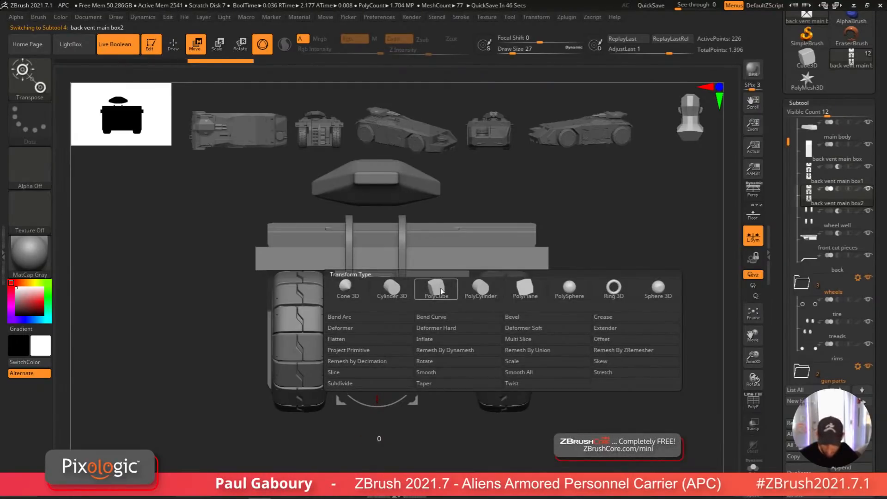
click(440, 290)
ctrl+right_drag(419, 425, 424, 440)
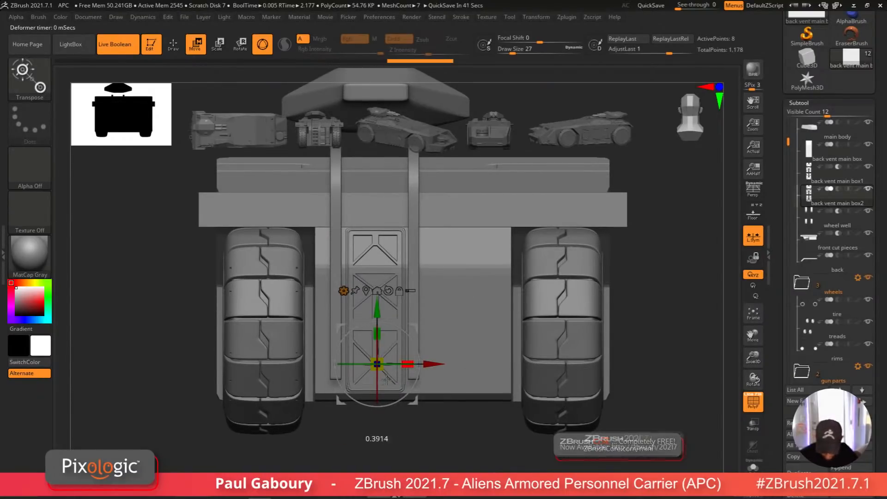
ctrl+right_drag(410, 428, 445, 426)
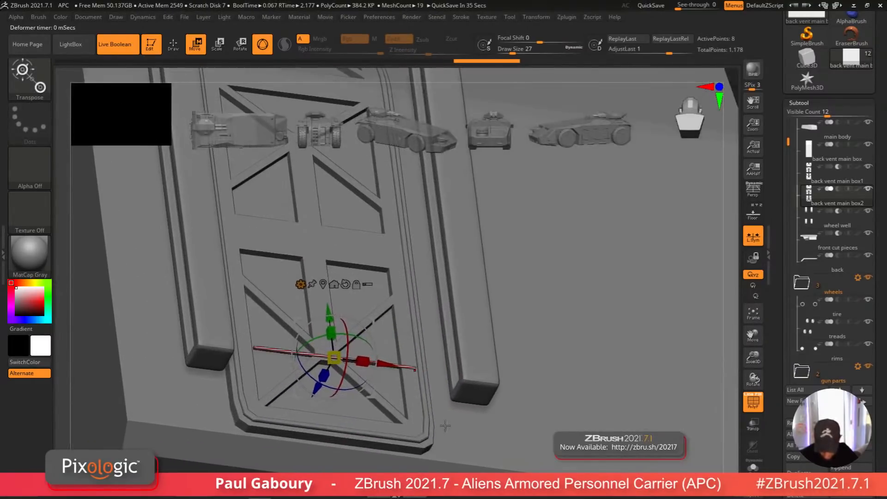
drag(388, 364, 381, 365)
right_drag(337, 394, 352, 407)
key(shift+f)
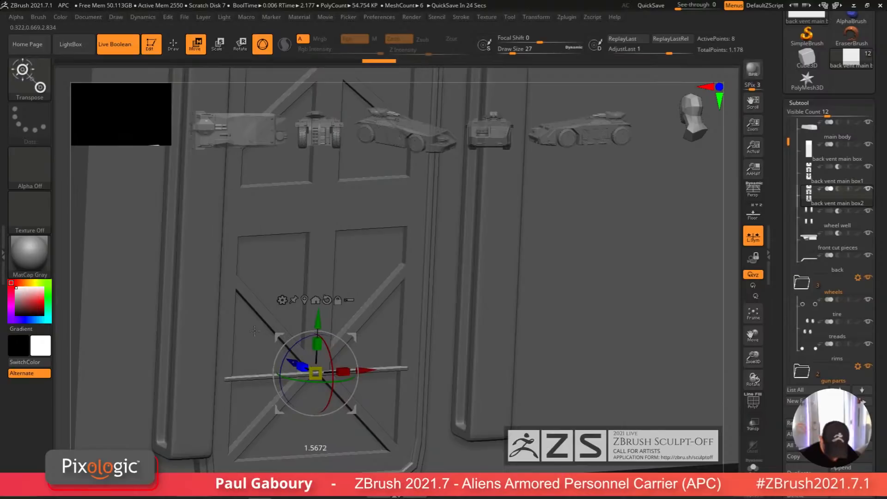
drag(292, 363, 287, 361)
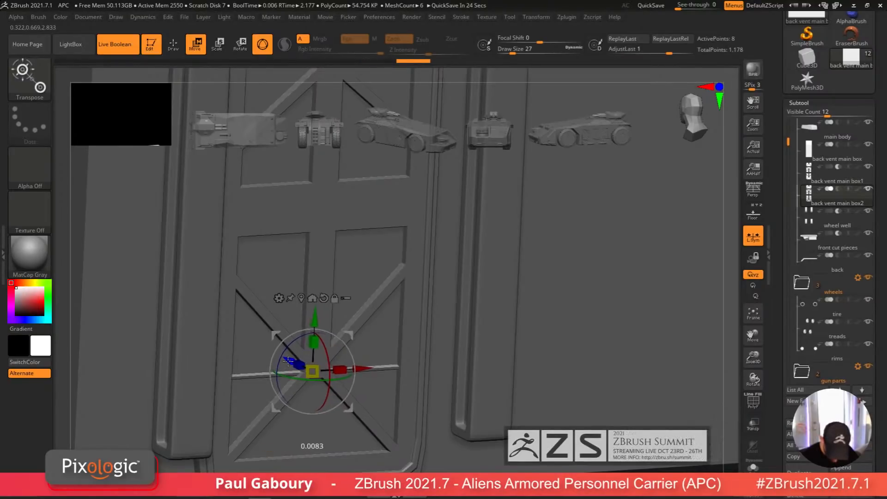
Step: Repeat the bar upward into a stack of thin slats across the vent panel
right_drag(376, 404, 387, 305)
drag(381, 261, 384, 324)
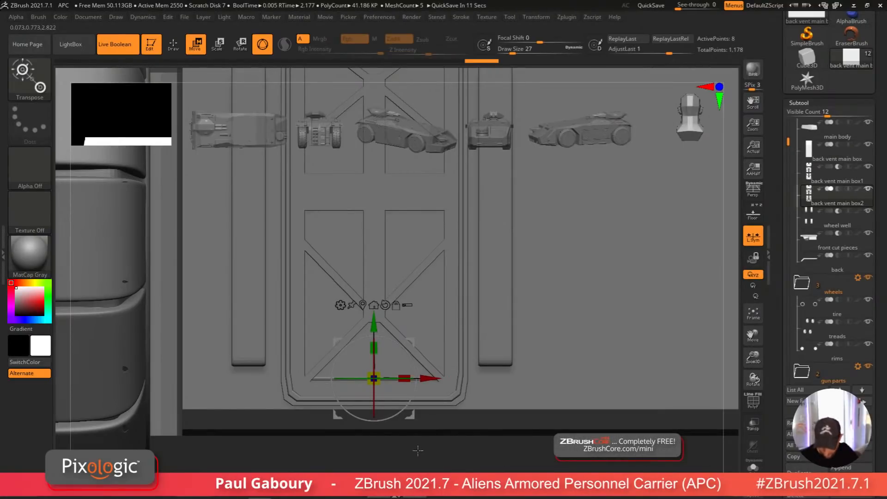
mouse_move(417, 450)
ctrl+right_down()
mouse_move(370, 449)
mouse_move(368, 351)
ctrl+right_up()
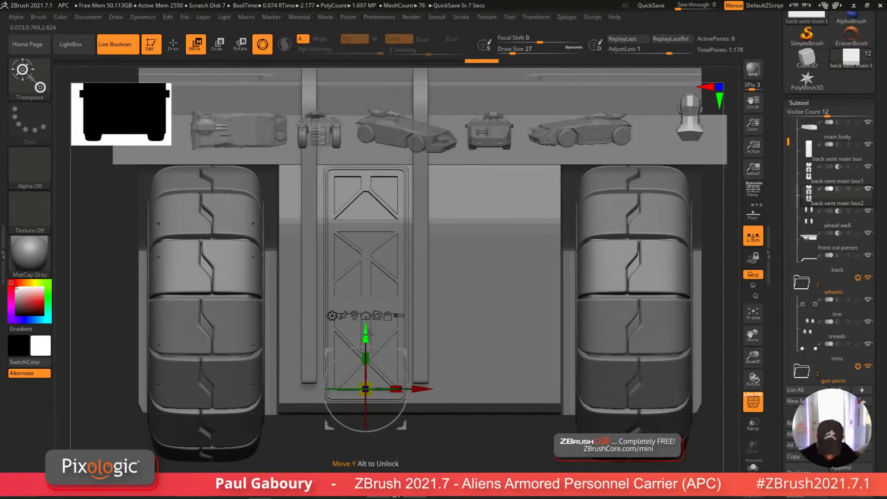
ctrl+drag(365, 338, 373, 173)
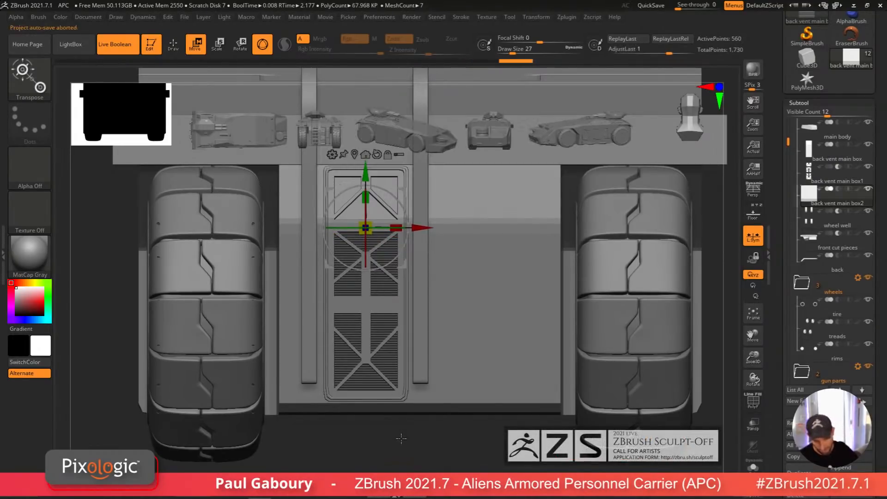
Step: Inspect the slats on the vent panel with and without the polyframe display
mouse_move(414, 450)
mouse_down()
mouse_move(389, 453)
mouse_move(401, 443)
mouse_up()
key(q)
key(shift+f)
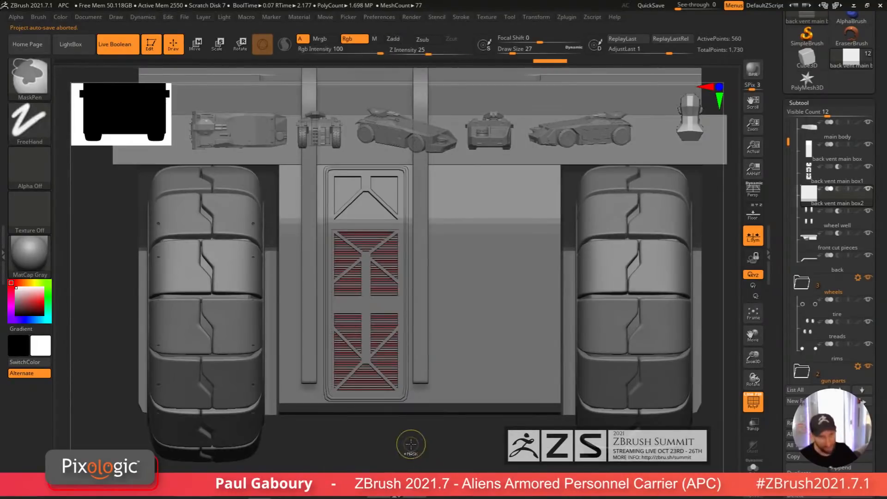
mouse_move(410, 444)
ctrl+right_down()
mouse_move(390, 444)
mouse_move(408, 457)
ctrl+right_up()
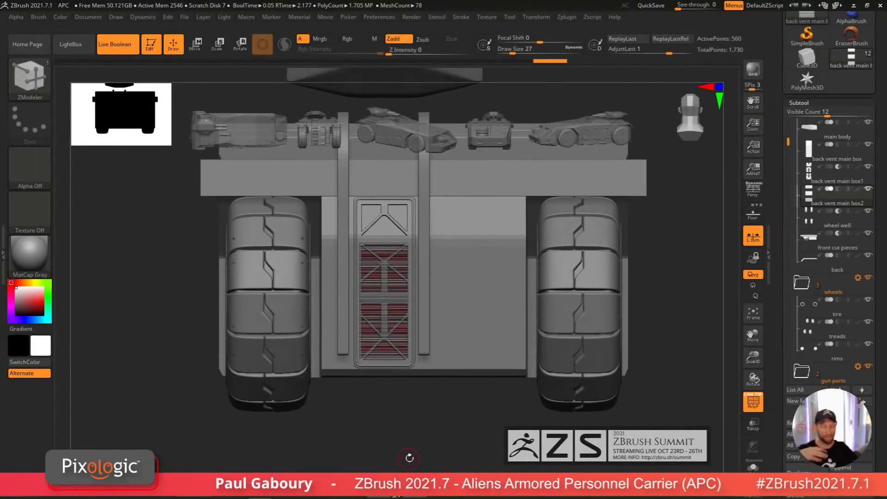
key(shift)
key(shift+f)
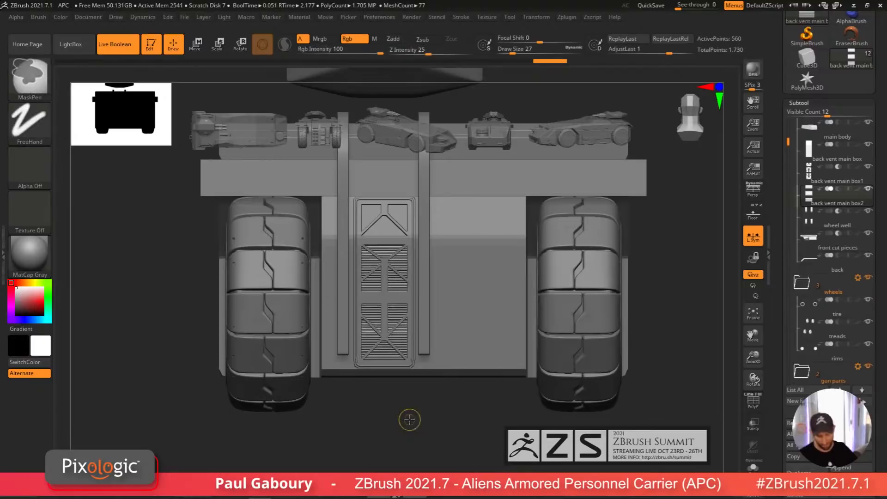
mouse_move(410, 421)
ctrl+right_down()
mouse_move(423, 449)
mouse_move(462, 445)
mouse_move(448, 378)
mouse_move(461, 462)
ctrl+right_up()
Step: Solo the slat subtool, return it to a single bar and set the draw size to 5
click(753, 467)
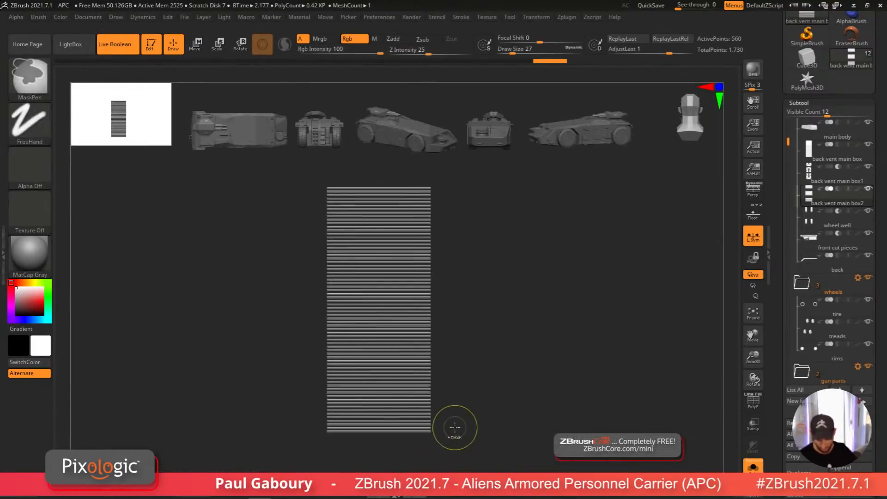
ctrl+shift+click(453, 430)
key(s)
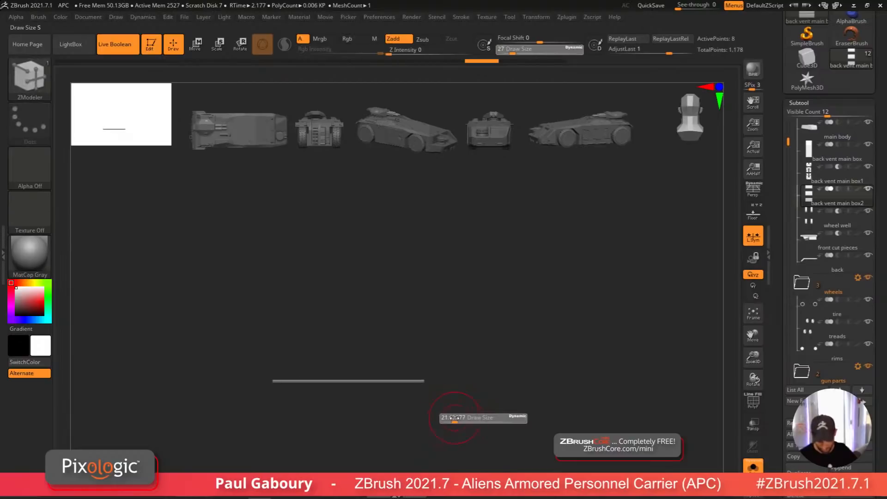
drag(448, 419, 447, 419)
ctrl+right_drag(451, 420, 408, 407)
alt+right_drag(408, 406, 405, 428)
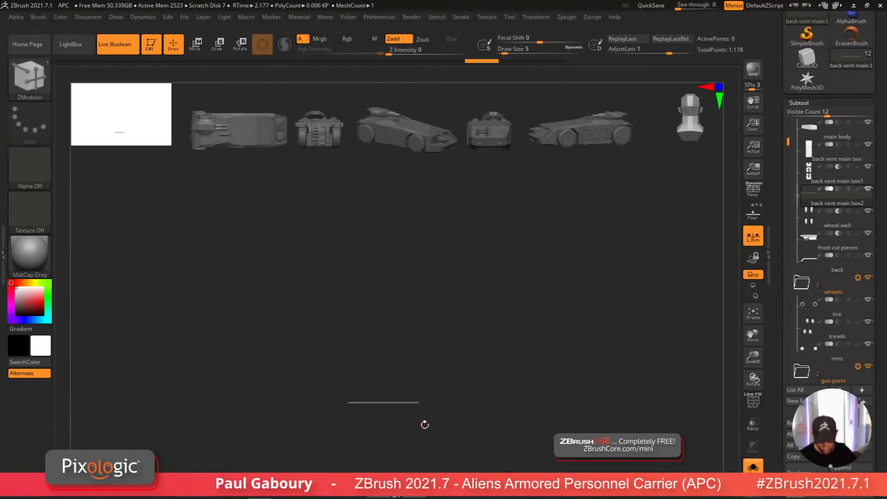
Step: Try repeating the bar upward into a new slat stack, then undo it
key(w)
mouse_move(482, 462)
ctrl+right_down()
mouse_move(483, 472)
mouse_move(459, 431)
ctrl+right_up()
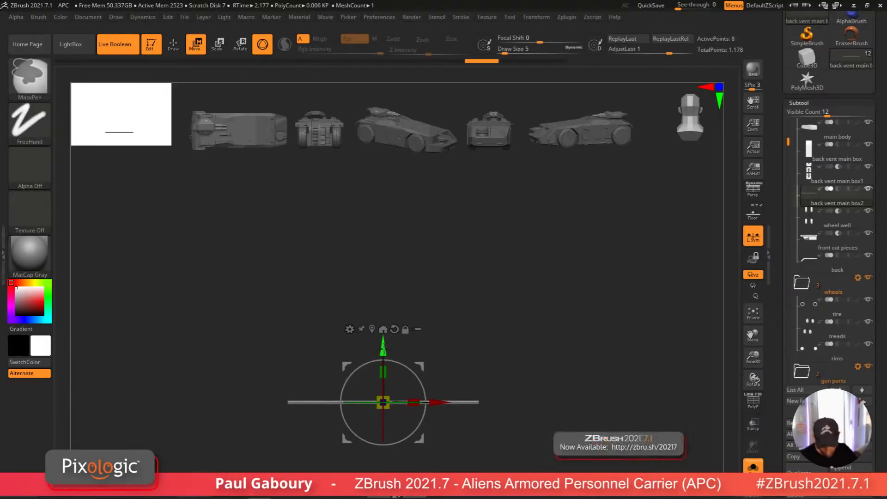
ctrl+drag(383, 349, 400, 25)
ctrl+right_drag(557, 383, 462, 467)
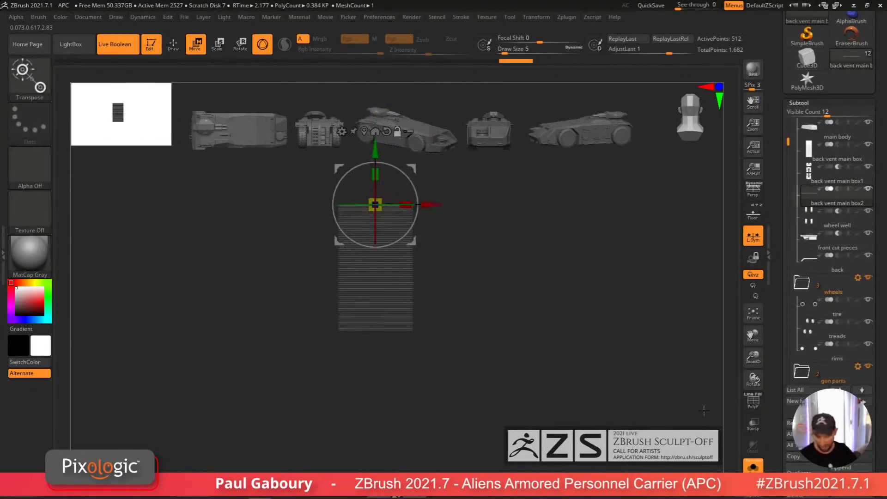
click(752, 465)
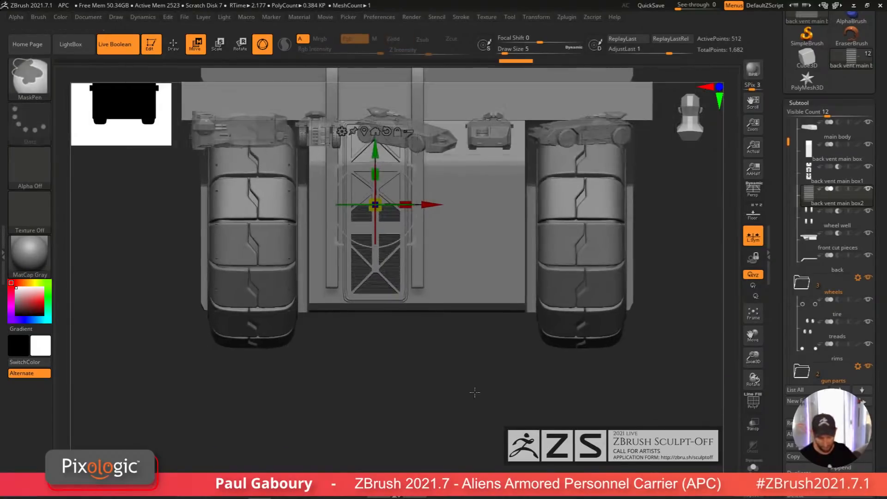
ctrl+right_drag(473, 428, 476, 444)
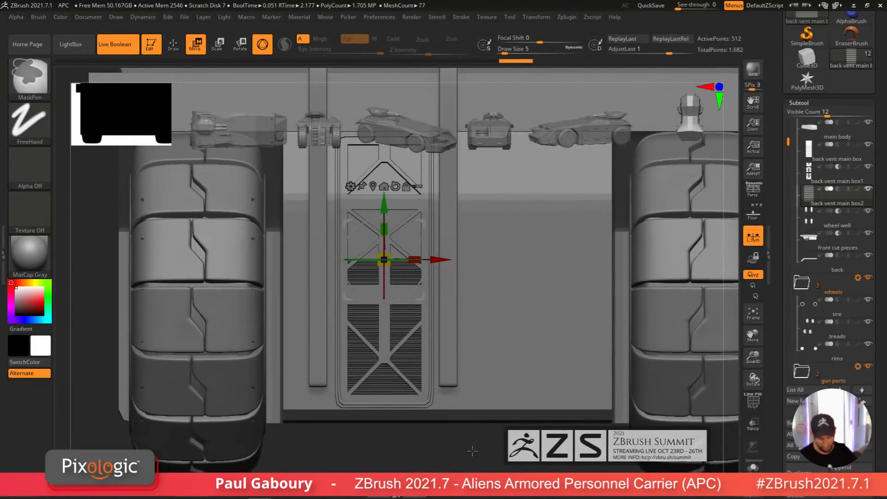
key(ctrl+z)
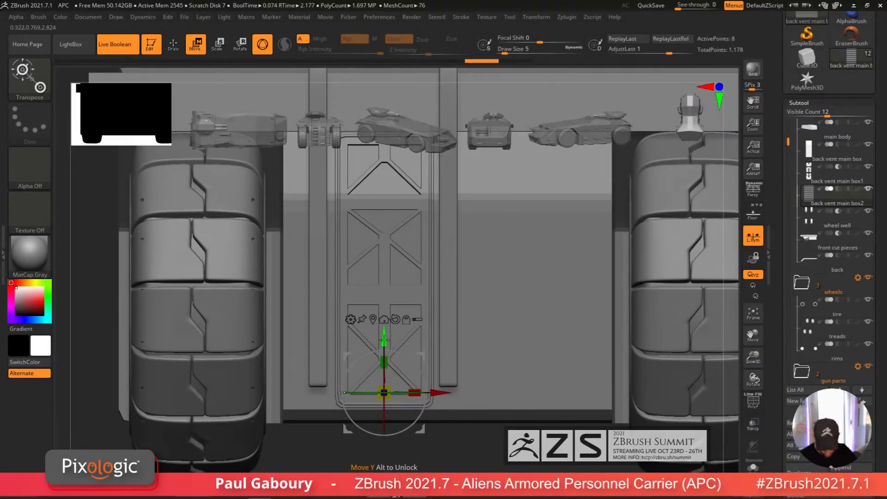
Step: Repeat the bar upward into closely spaced slats covering the full length of the vent panel
ctrl+drag(384, 341, 388, 155)
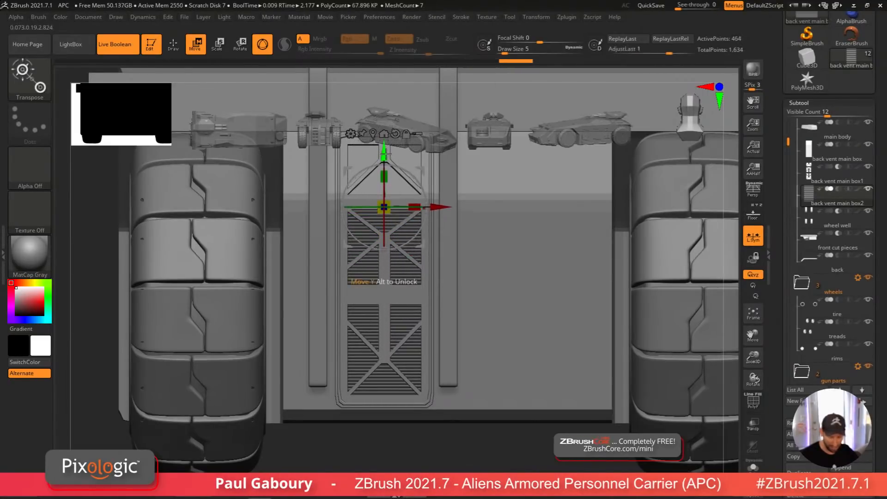
key(ctrl)
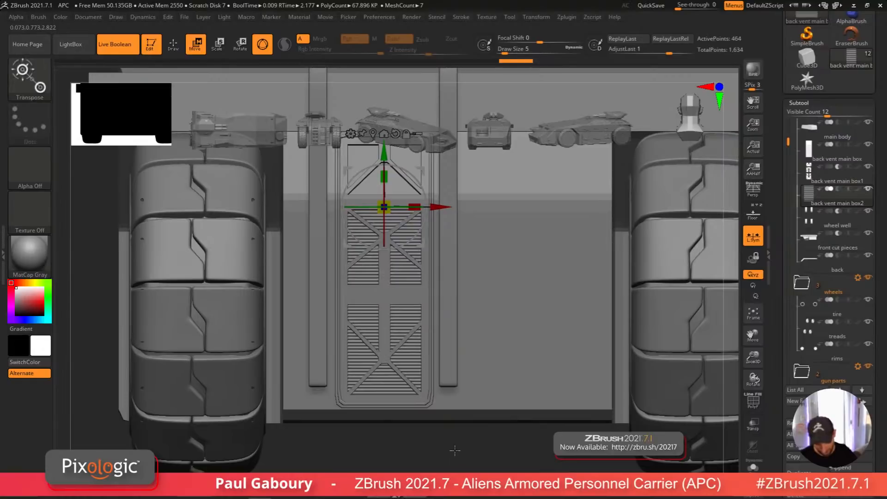
mouse_move(455, 438)
alt+right_down()
mouse_move(455, 476)
mouse_move(449, 423)
alt+right_up()
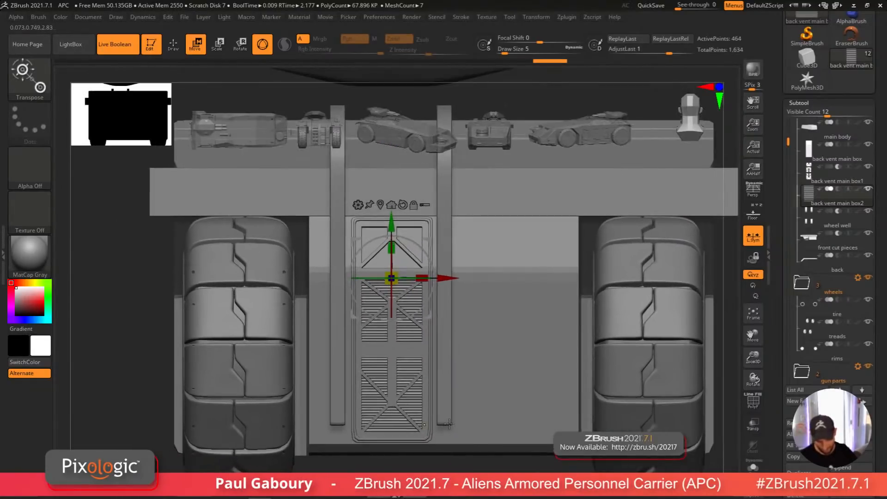
ctrl+drag(402, 237, 408, 64)
Step: Solo the slat stack to inspect it and nudge it slightly along Y and Z into the vent panel
click(753, 466)
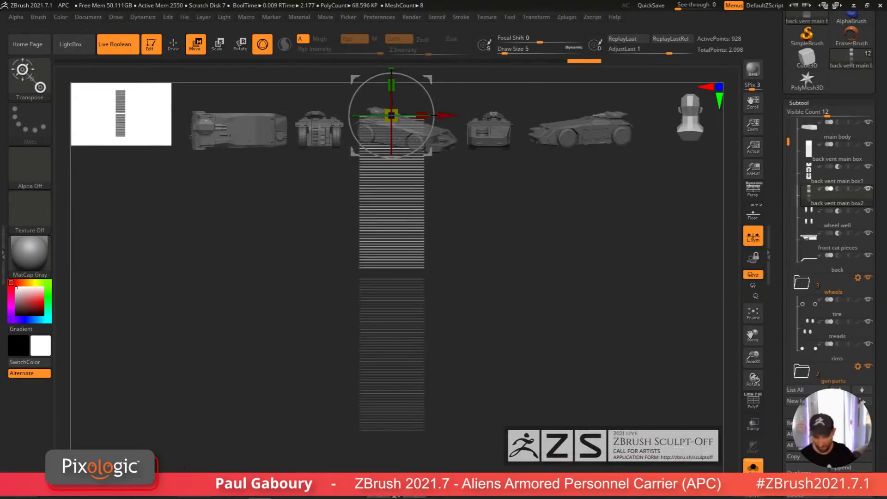
alt+right_drag(486, 332, 488, 359)
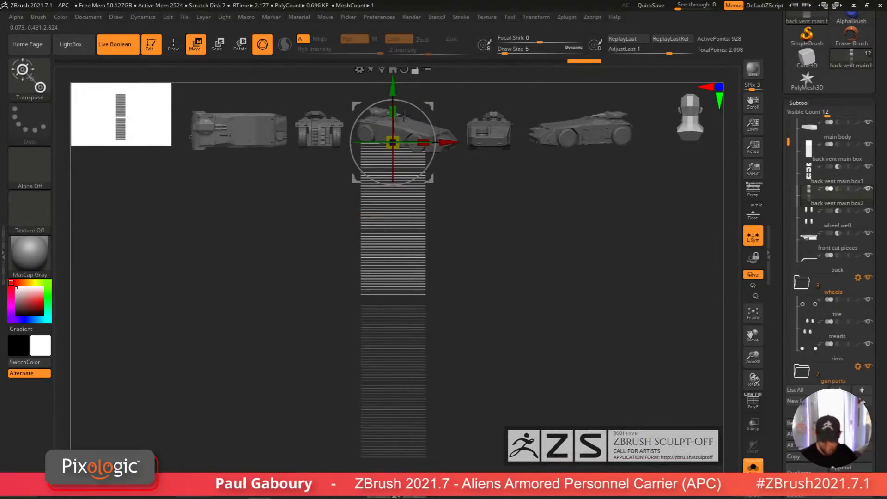
drag(393, 86, 396, 136)
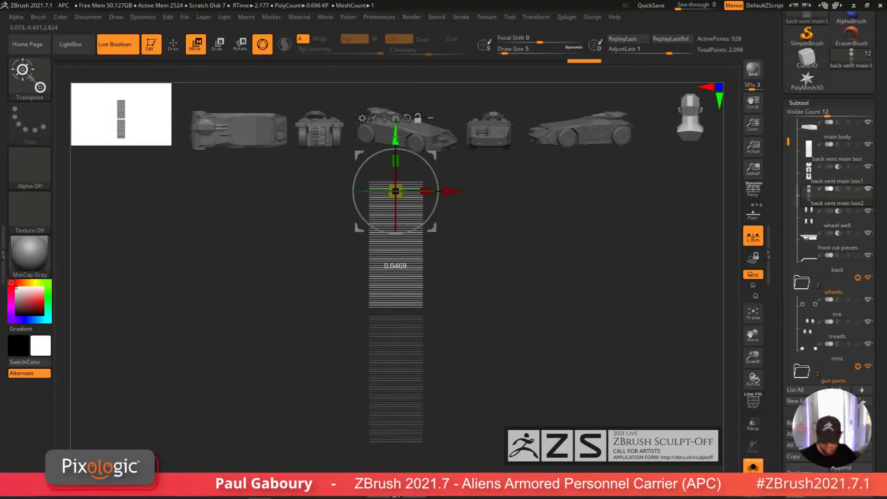
ctrl+right_drag(416, 250, 550, 356)
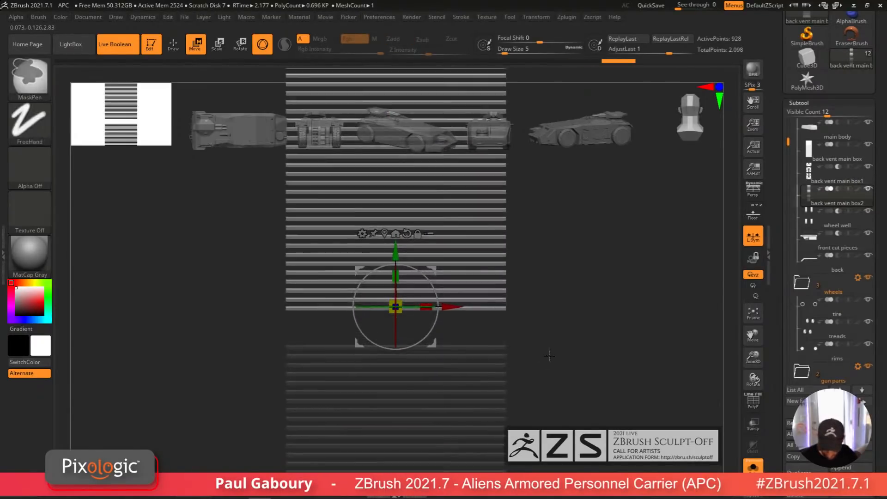
drag(395, 249, 395, 255)
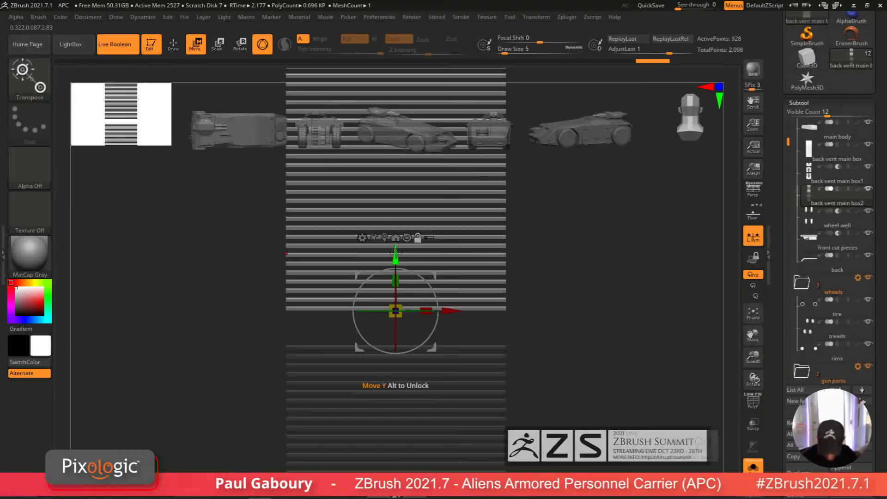
ctrl+right_drag(499, 376, 448, 318)
right_drag(455, 325, 529, 361)
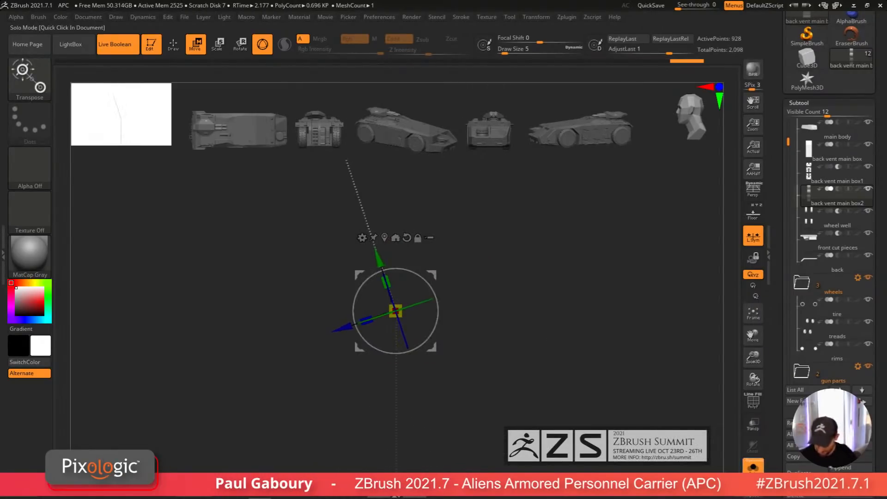
click(753, 467)
right_drag(549, 361, 505, 403)
drag(414, 353, 412, 360)
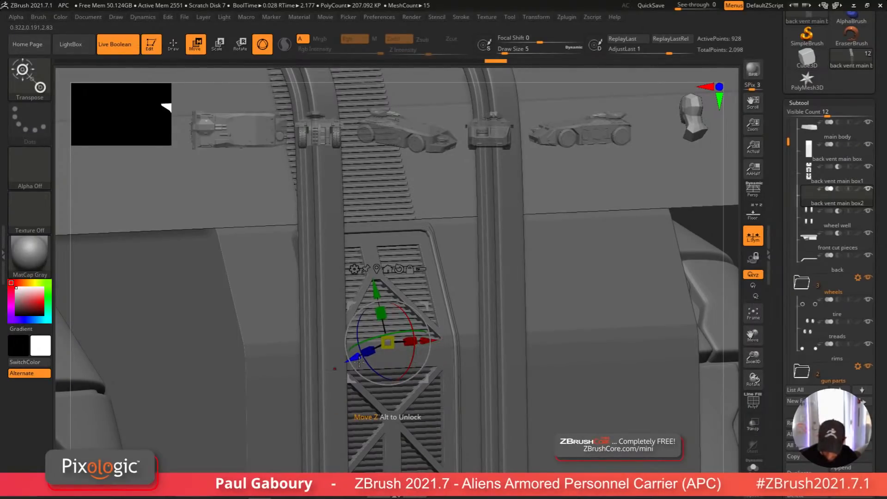
Step: Slice away the unwanted slats from the stack with slice curves and delete the hidden geometry
drag(358, 360, 355, 361)
ctrl+right_drag(497, 390, 562, 377)
alt+right_drag(562, 377, 532, 336)
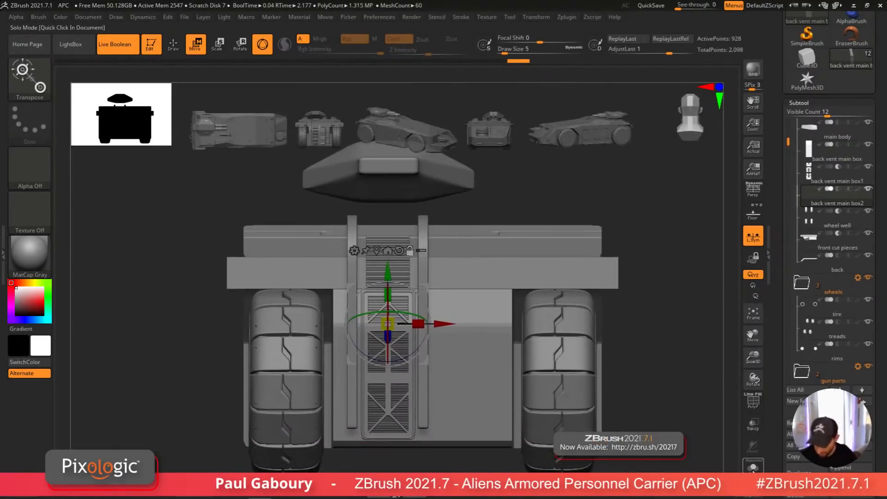
key(q)
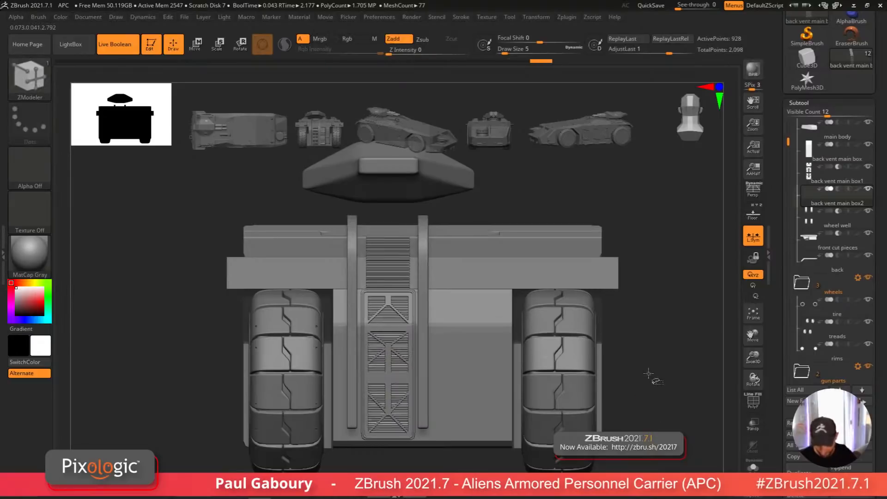
mouse_move(648, 372)
ctrl+shift+mouse_down()
mouse_move(688, 428)
mouse_move(344, 261)
mouse_move(499, 294)
ctrl+shift+mouse_up()
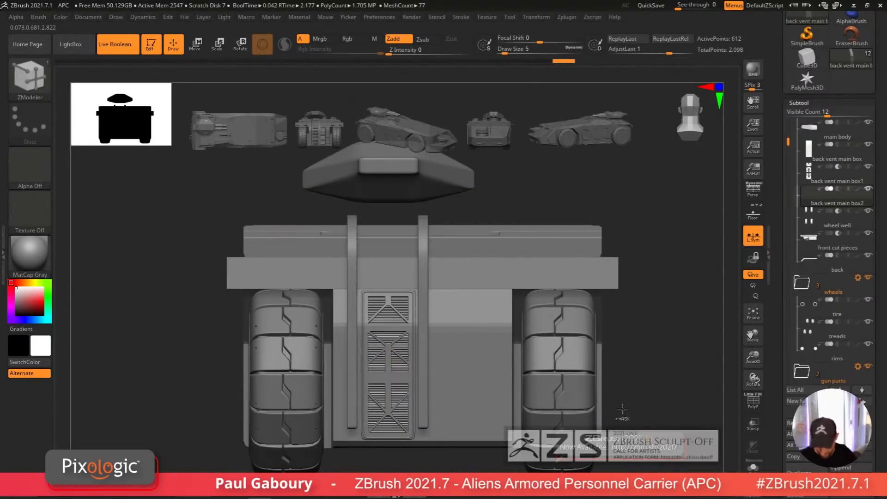
mouse_move(622, 408)
ctrl+shift+mouse_down()
mouse_move(663, 433)
mouse_move(415, 364)
mouse_move(429, 328)
ctrl+shift+mouse_up()
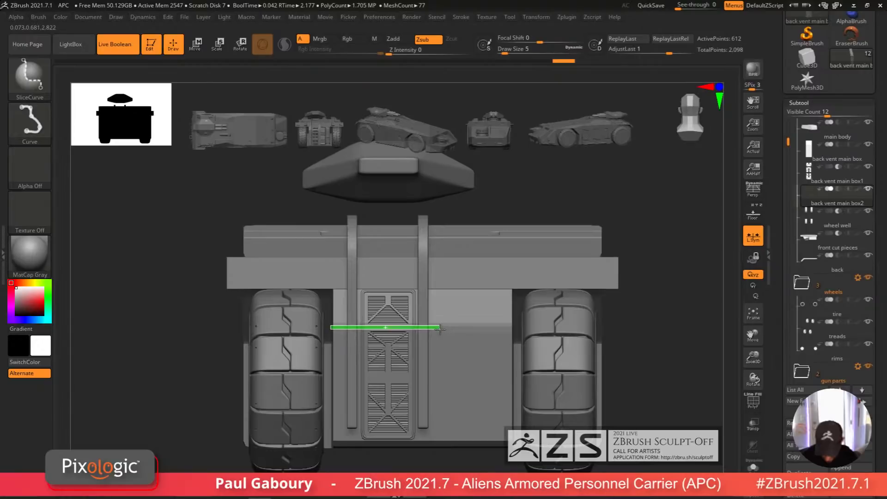
ctrl+shift+drag(440, 328, 441, 327)
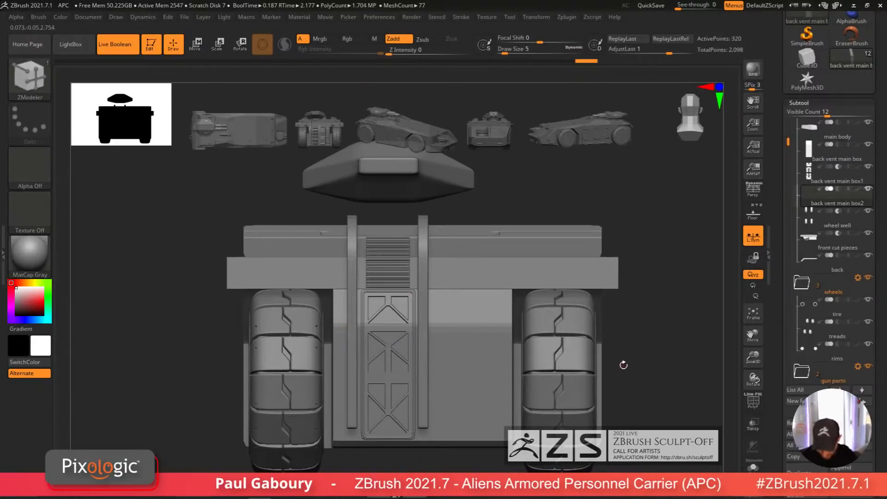
mouse_move(623, 364)
ctrl+shift+mouse_down()
mouse_move(660, 388)
mouse_move(432, 415)
mouse_move(414, 380)
ctrl+shift+mouse_up()
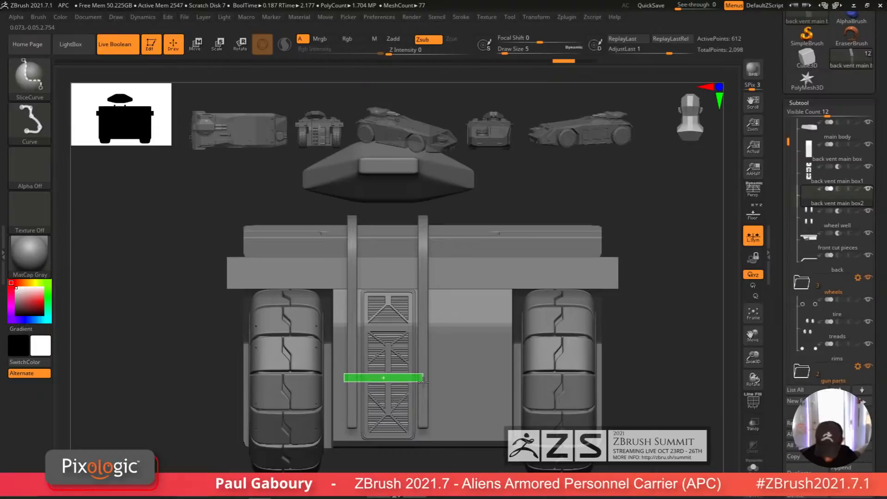
ctrl+shift+drag(426, 380, 431, 379)
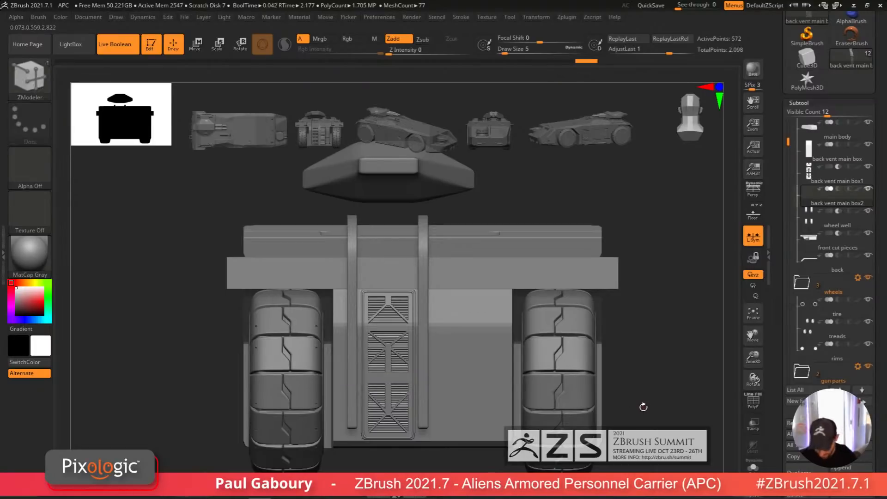
click(808, 103)
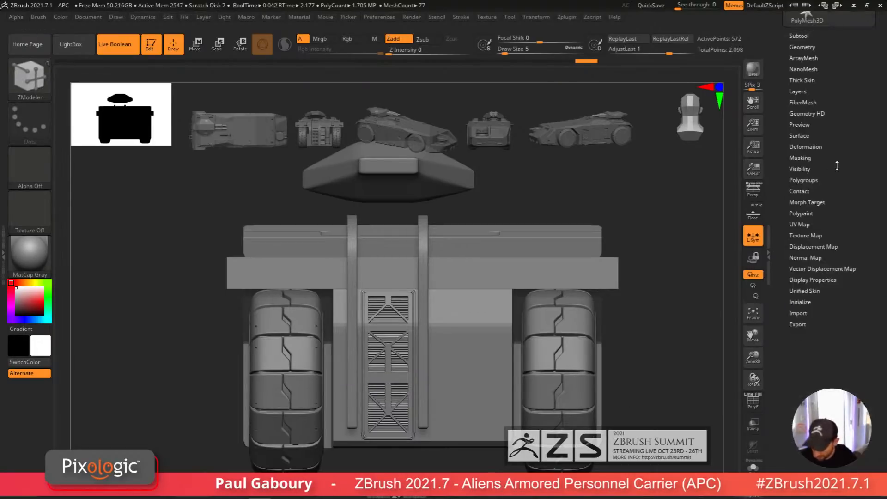
click(803, 46)
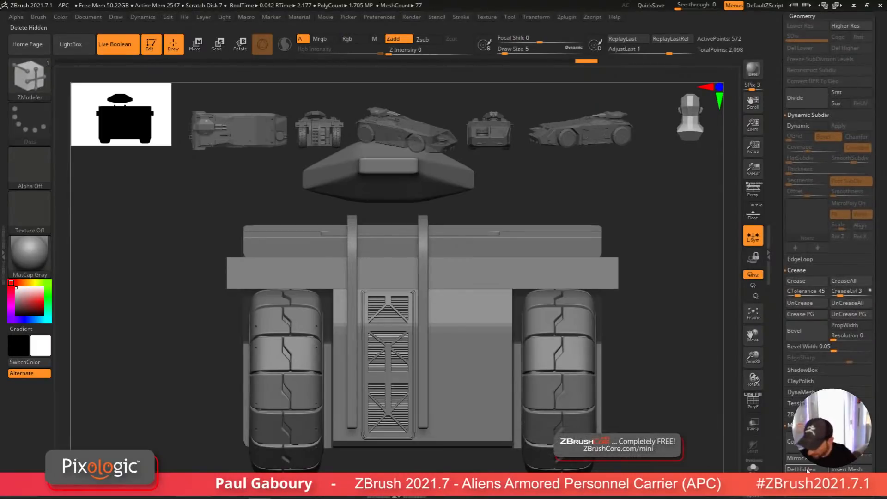
click(801, 469)
Step: Select the back vent main box subtool and solo it
mouse_move(656, 397)
mouse_down()
mouse_move(479, 426)
mouse_move(532, 399)
mouse_up()
ctrl+right_drag(532, 399, 505, 403)
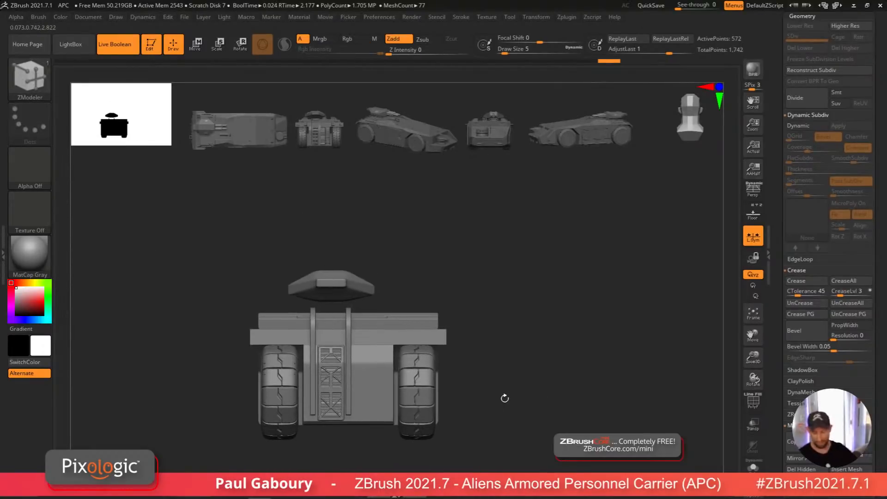
scroll(776, 171, up, 5)
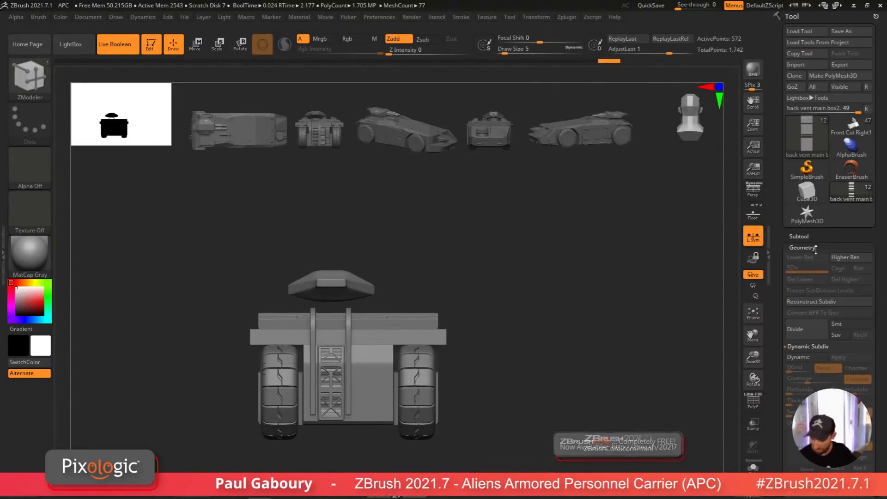
scroll(801, 279, down, 5)
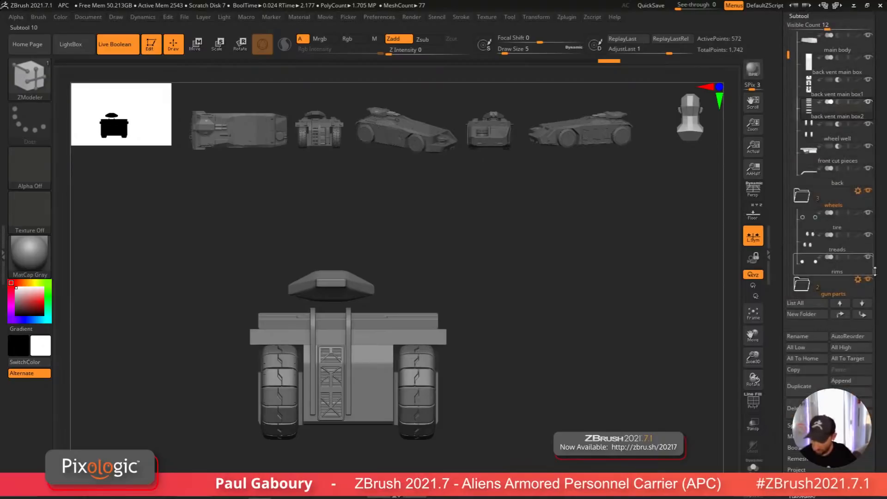
drag(875, 271, 874, 423)
click(836, 217)
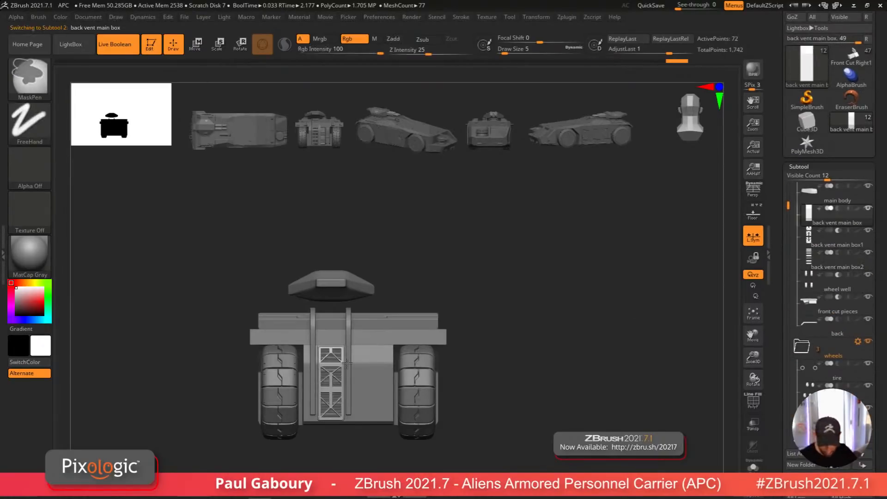
ctrl+right_drag(344, 348, 346, 387)
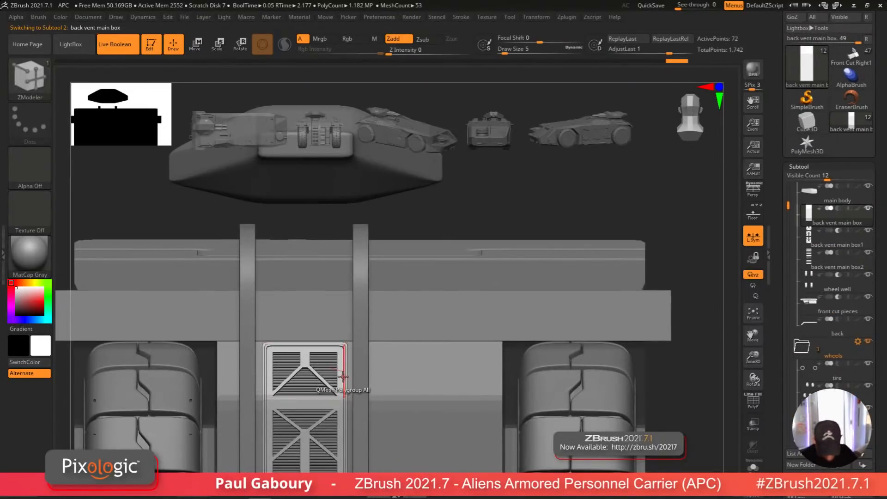
key(alt+s)
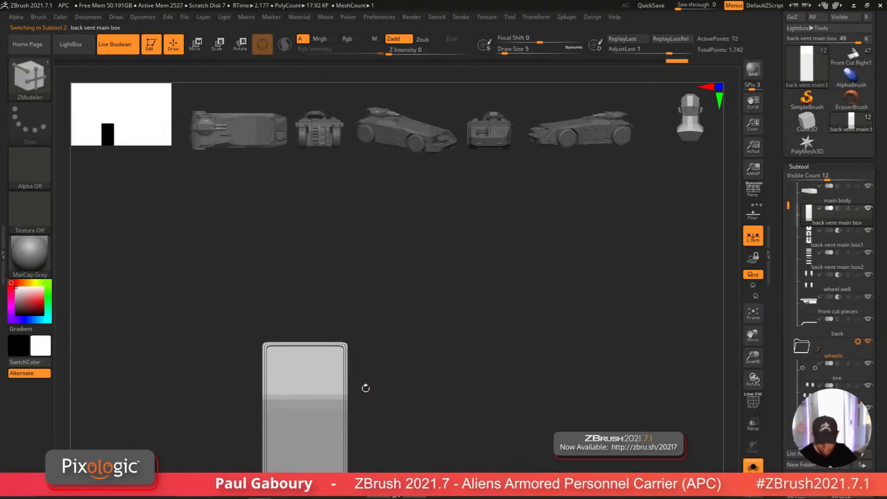
key(shift+f)
drag(364, 387, 340, 372)
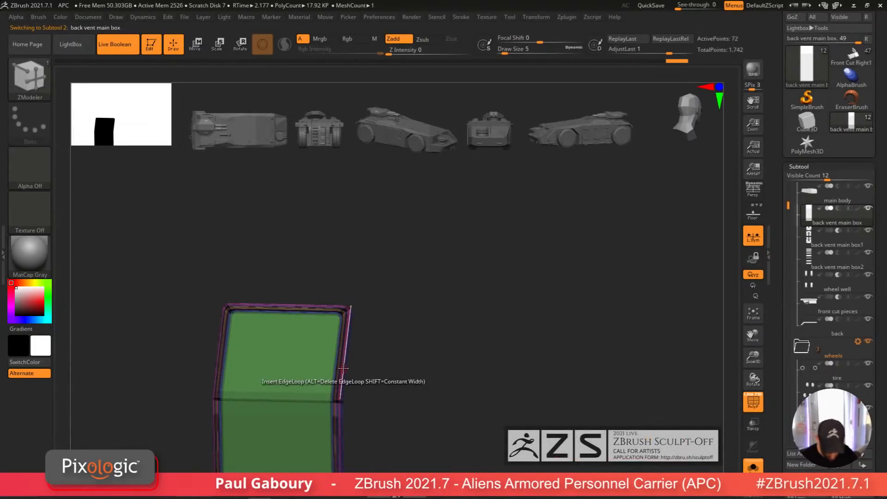
Step: Insert edge loops across the vent box with the ZModeler brush
click(346, 345)
alt+right_drag(363, 349, 369, 323)
alt+right_drag(367, 342, 352, 228)
ctrl+right_drag(352, 358, 360, 313)
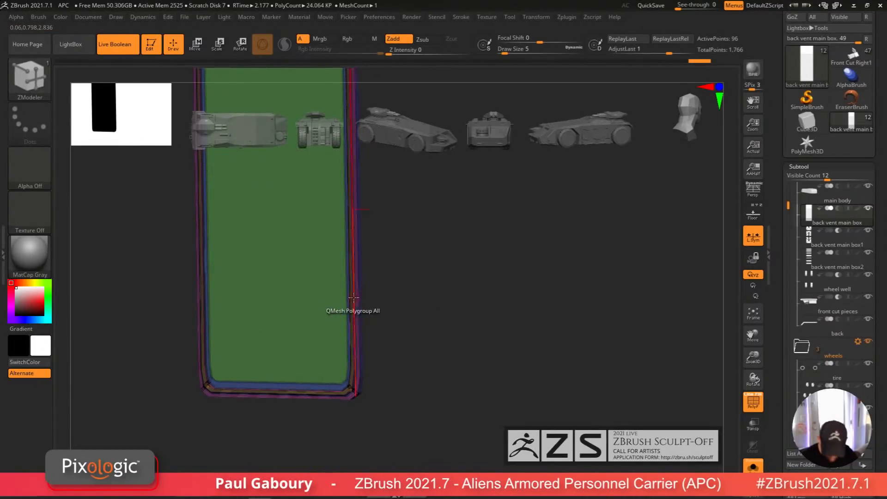
click(353, 298)
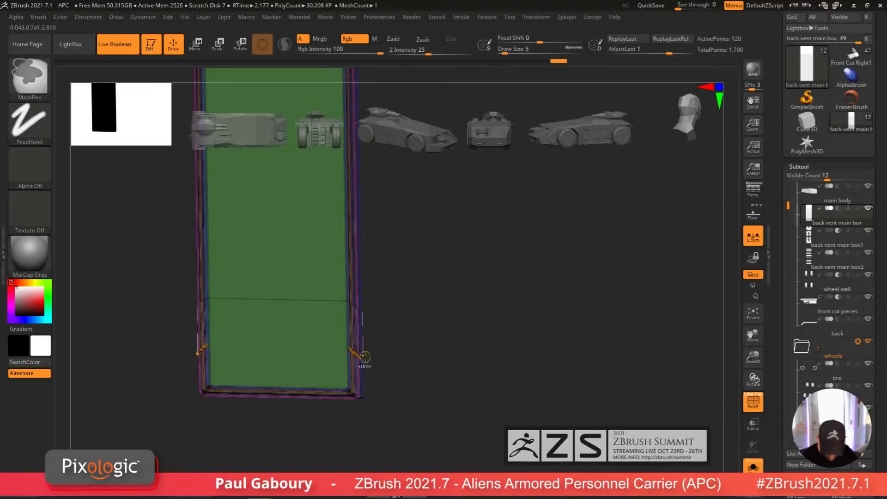
mouse_move(365, 357)
shift+mouse_down()
mouse_move(396, 383)
mouse_move(406, 376)
mouse_move(420, 420)
mouse_move(427, 407)
shift+mouse_up()
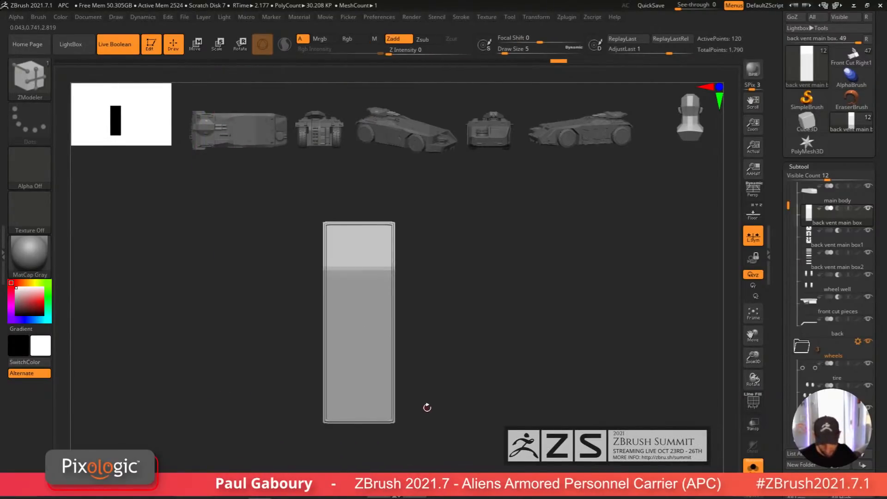
click(352, 268)
click(369, 270)
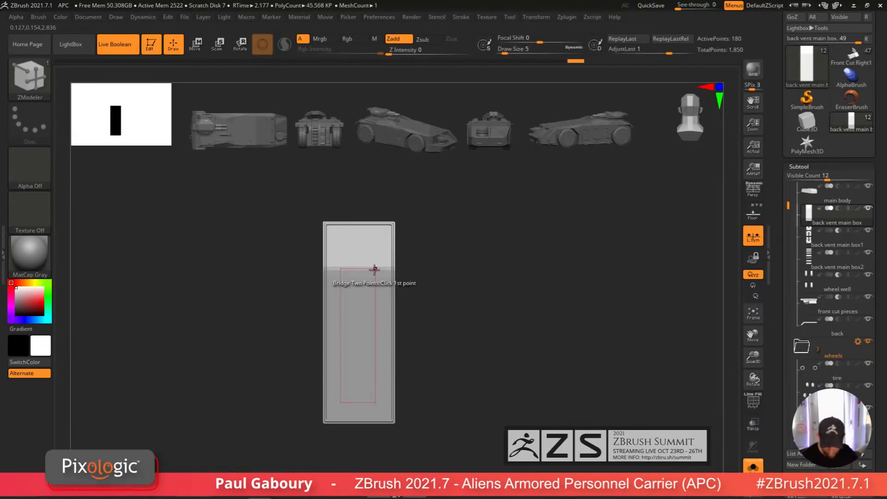
shift+drag(444, 379, 601, 424)
key(shift+f)
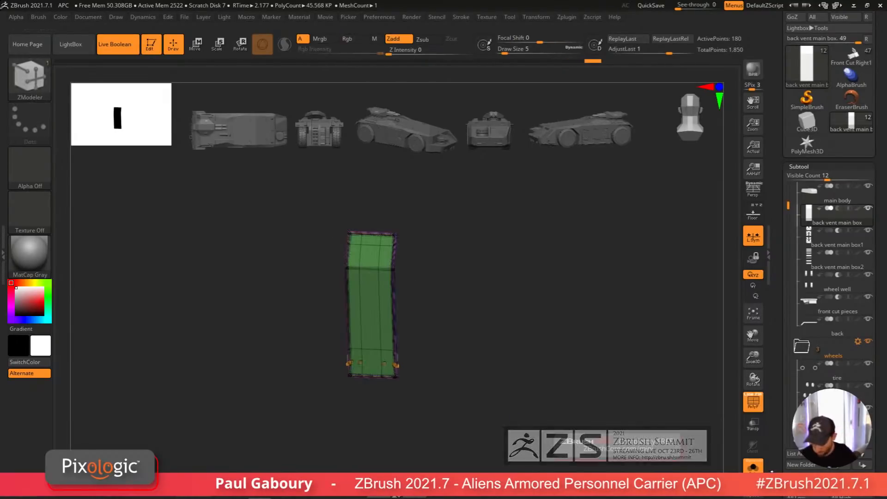
key(ctrl+shift+s)
key(shift+f)
mouse_move(472, 412)
right_down()
mouse_move(491, 412)
mouse_move(495, 395)
mouse_move(505, 451)
mouse_move(486, 418)
mouse_move(475, 425)
mouse_move(462, 393)
mouse_move(411, 429)
right_up()
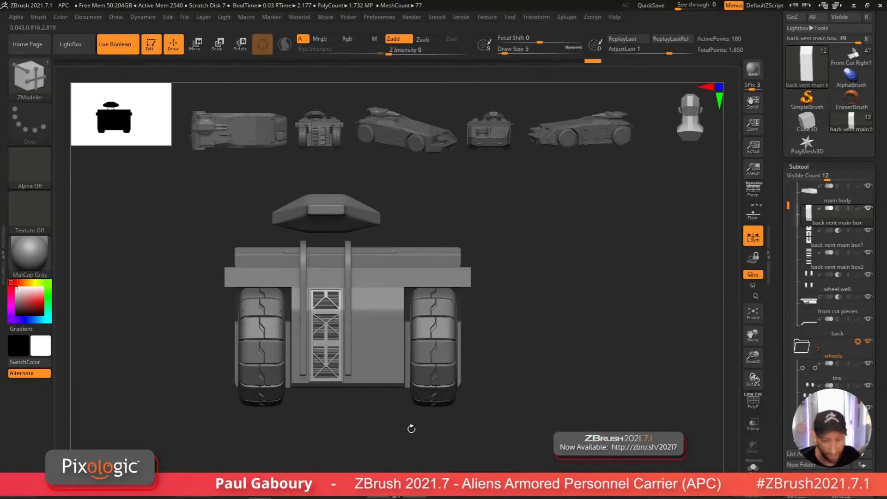
scroll(831, 185, up, 3)
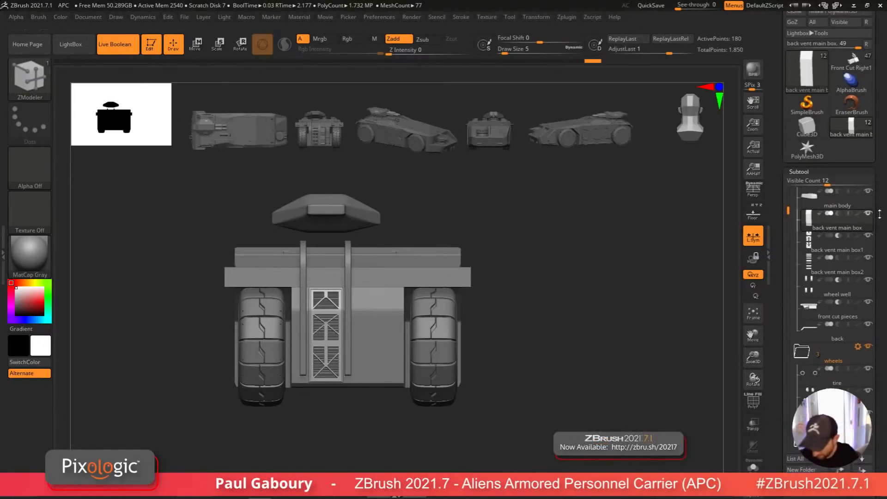
click(853, 132)
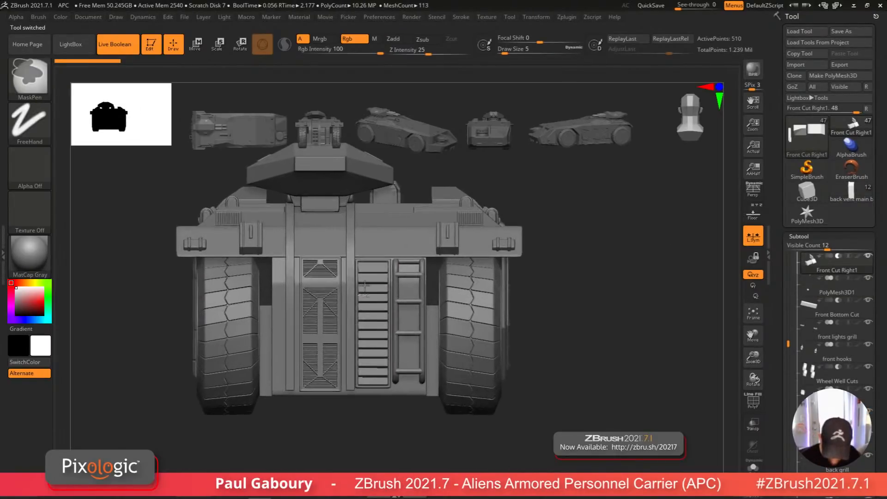
key(b)
key(z)
key(m)
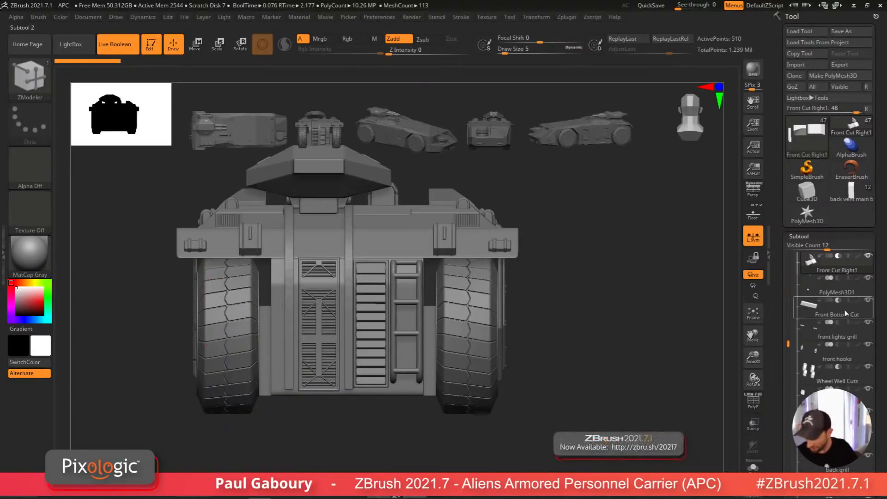
click(853, 195)
drag(539, 406, 471, 380)
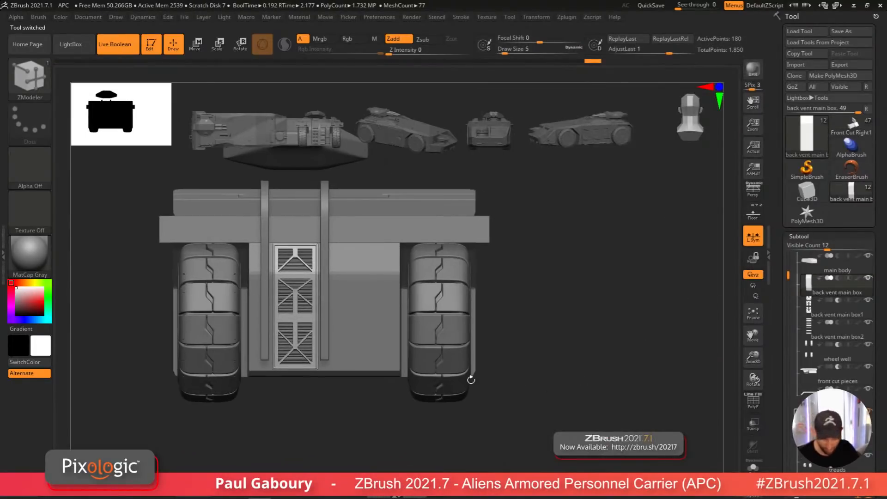
key(shift+f)
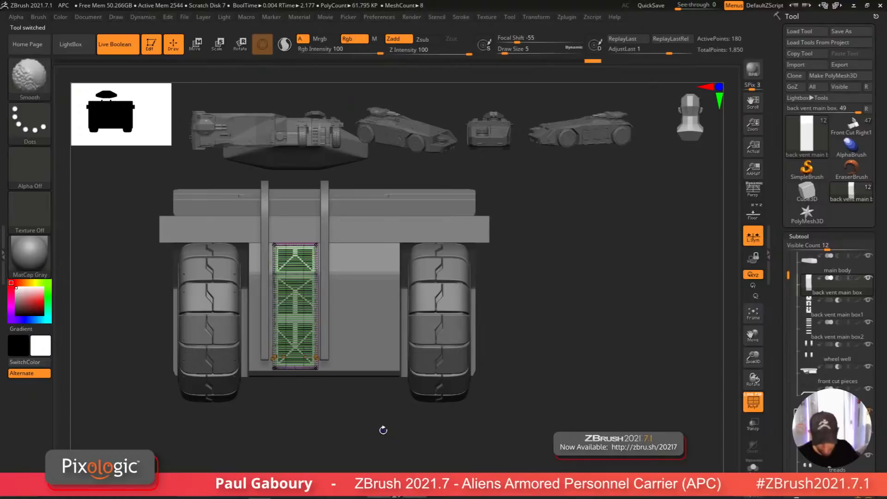
key(shift+f)
key(shift+f)
key(shift+f)
key(shift+f)
key(shift+f)
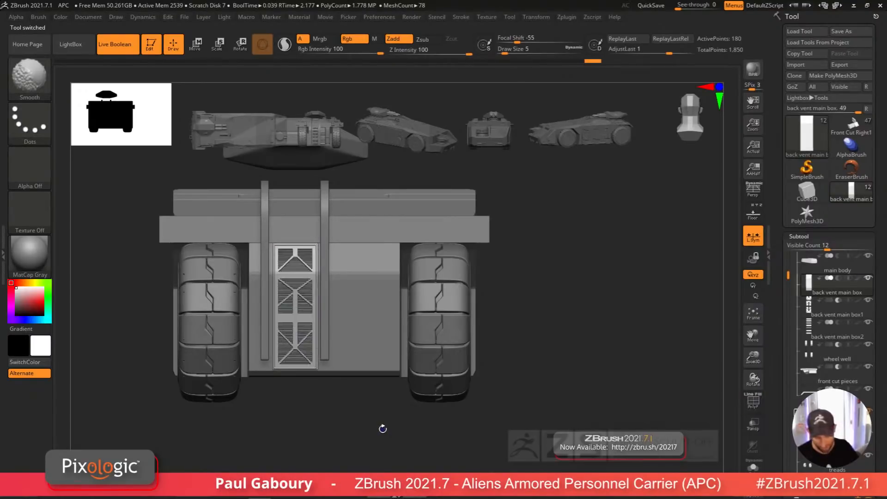
key(shift+f)
key(shift+f)
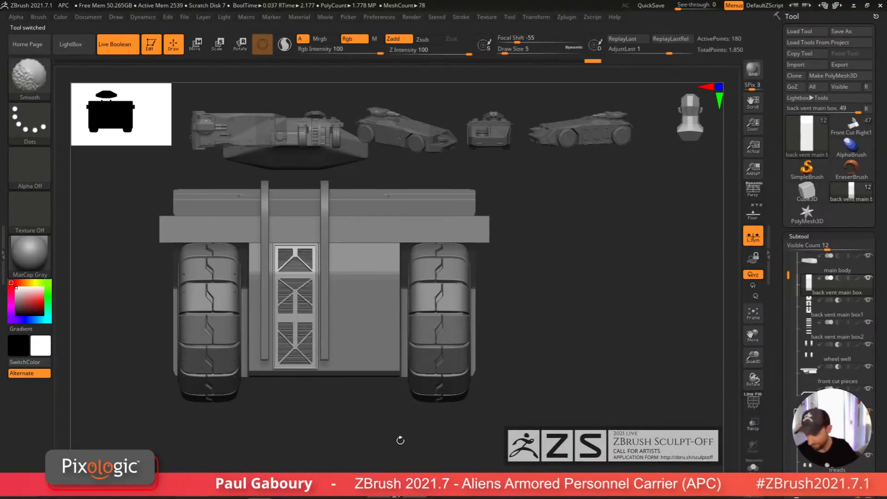
Step: Duplicate the vent box and position the copy beside the original, to its right
key(w)
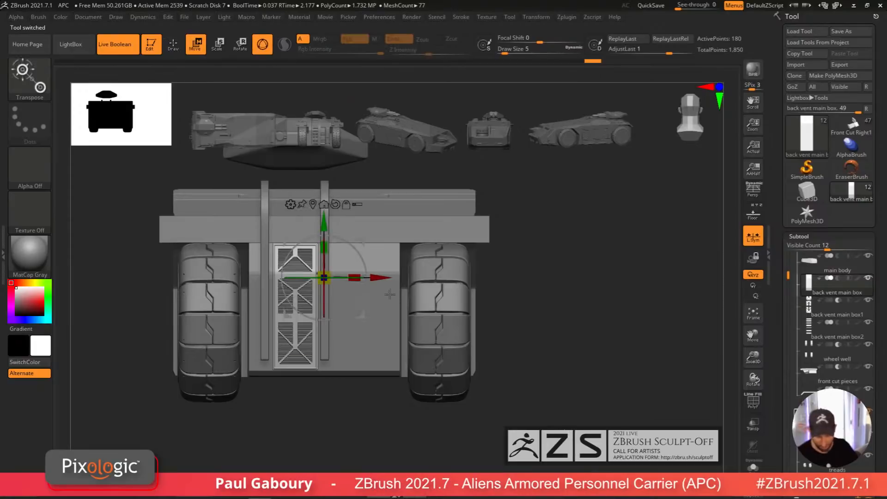
ctrl+drag(377, 287, 434, 288)
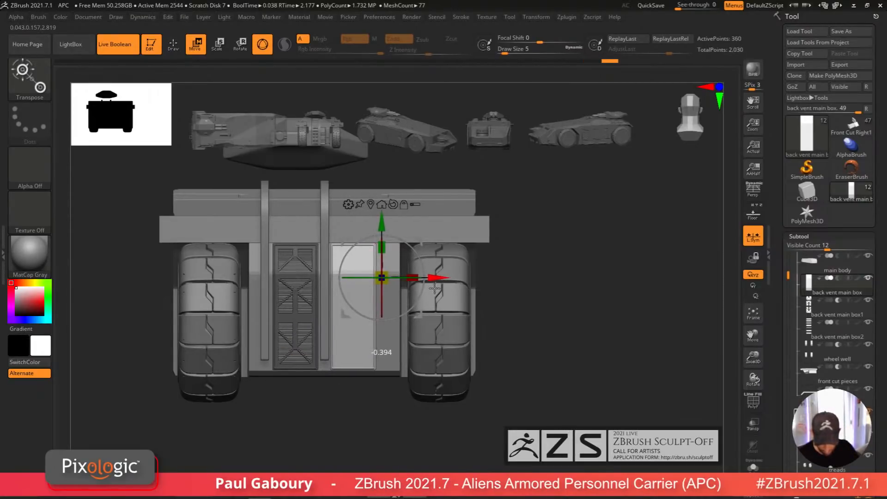
key(shift+f)
ctrl+right_drag(398, 406, 398, 419)
ctrl+drag(471, 461, 348, 193)
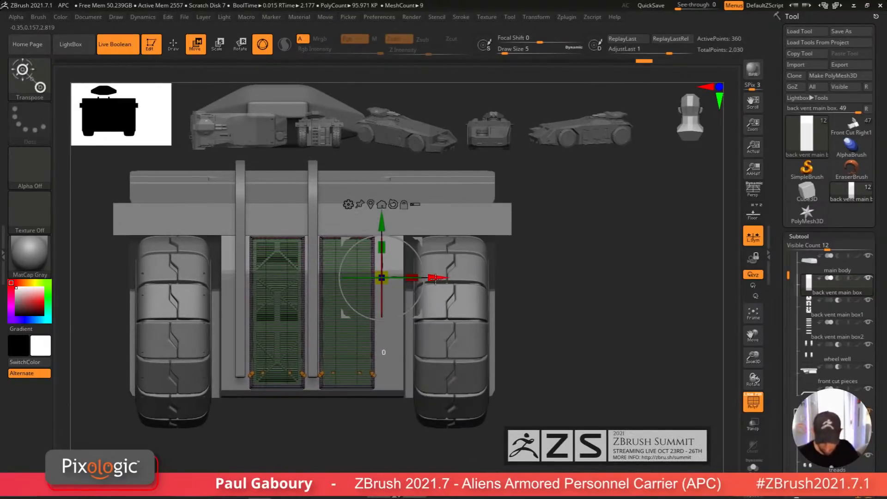
drag(435, 278, 428, 278)
ctrl+drag(376, 436, 436, 196)
drag(429, 278, 409, 281)
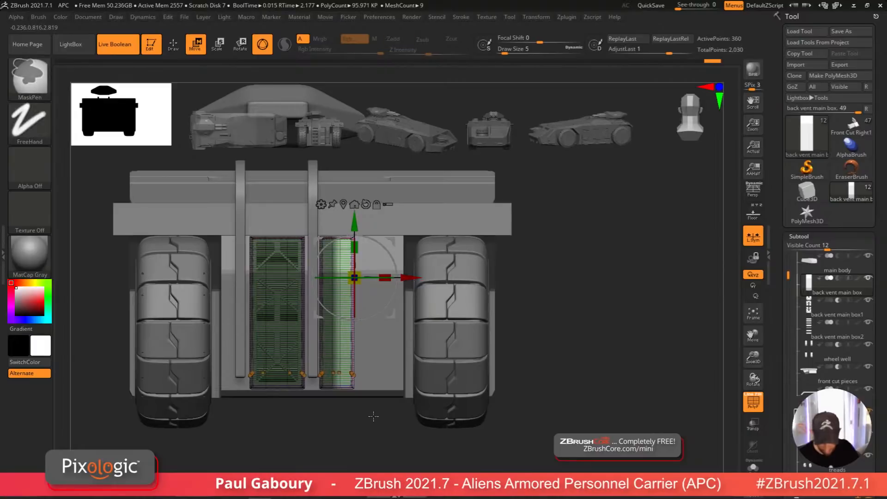
ctrl+drag(372, 416, 378, 425)
Step: Recess the panel faces of both vent boxes with a ZModeler QMesh on Polygroup All, redoing the first attempt
key(shift+f)
ctrl+right_drag(382, 428, 423, 426)
key(q)
mouse_move(401, 413)
ctrl+right_down()
mouse_move(394, 423)
mouse_move(403, 406)
mouse_move(375, 392)
ctrl+right_up()
key(shift+f)
key(shift+f)
ctrl+right_drag(396, 269, 414, 282)
key(shift+f)
click(755, 464)
right_drag(590, 422, 362, 339)
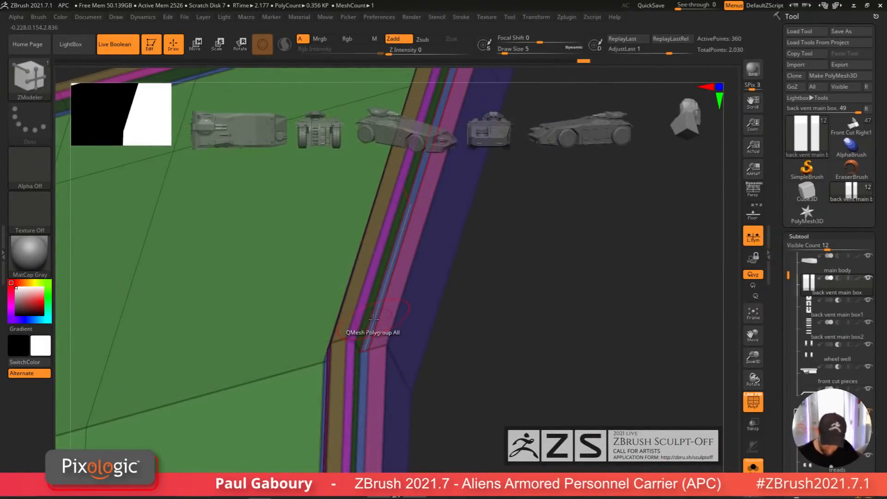
key(space)
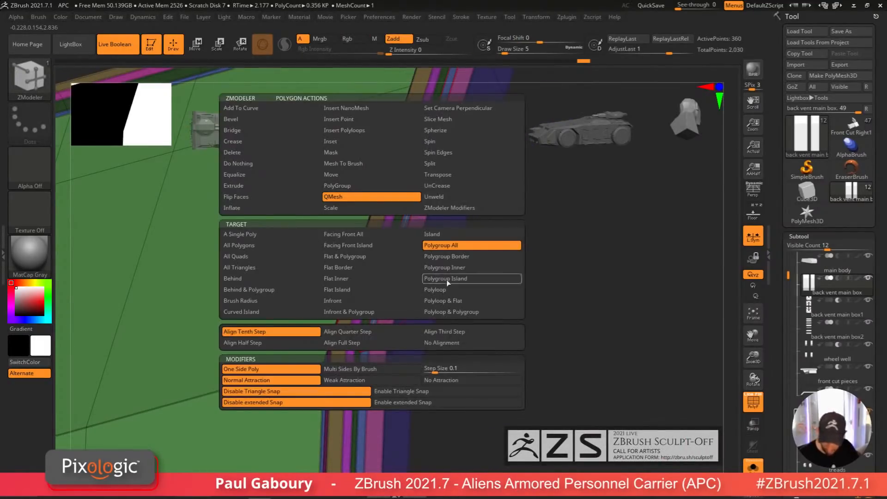
click(476, 296)
right_drag(367, 334, 330, 353)
drag(323, 354, 341, 349)
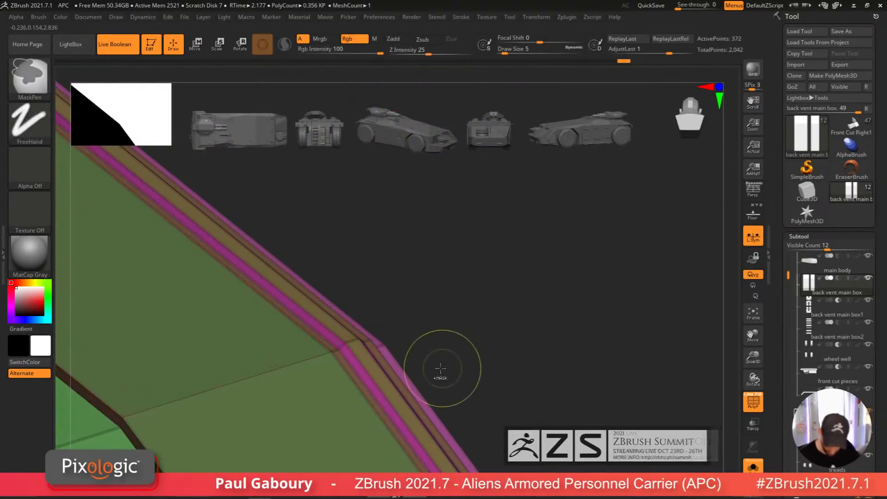
key(ctrl+z)
mouse_move(440, 368)
right_down()
mouse_move(415, 378)
mouse_move(432, 366)
mouse_move(361, 360)
mouse_move(367, 373)
mouse_move(360, 350)
mouse_move(347, 354)
right_up()
drag(348, 340, 342, 323)
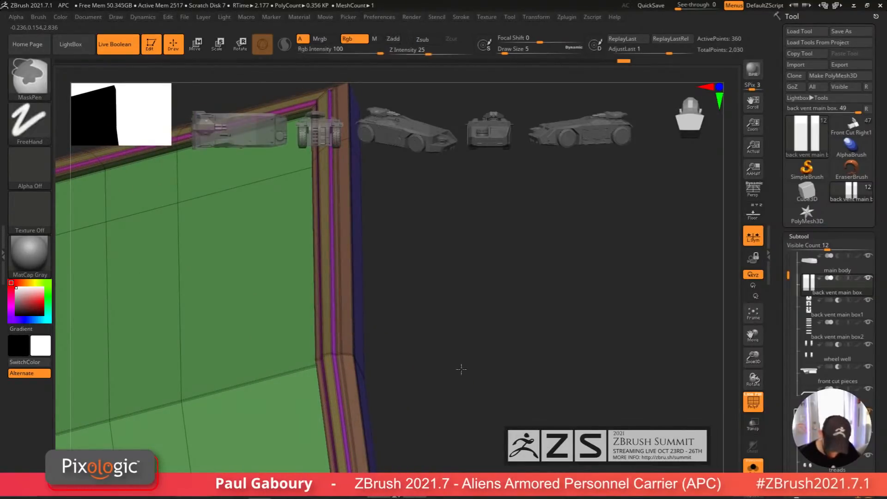
mouse_move(461, 368)
ctrl+right_down()
mouse_move(411, 380)
mouse_move(452, 402)
mouse_move(465, 388)
ctrl+right_up()
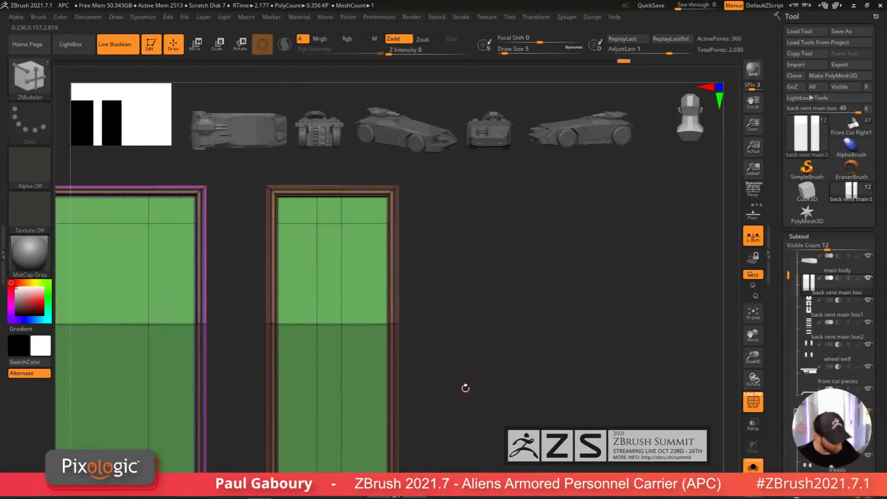
Step: Turn on dynamic subdivision to preview the smoothed vent boxes with and without the polyframe
key(d)
key(shift+f)
key(shift+f)
key(shift+f)
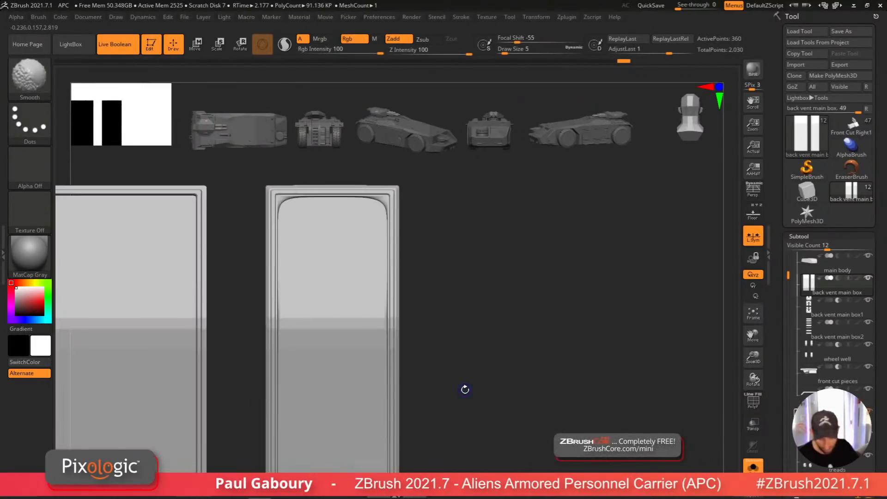
key(shift+f)
drag(463, 388, 472, 450)
ctrl+right_drag(472, 449, 452, 338)
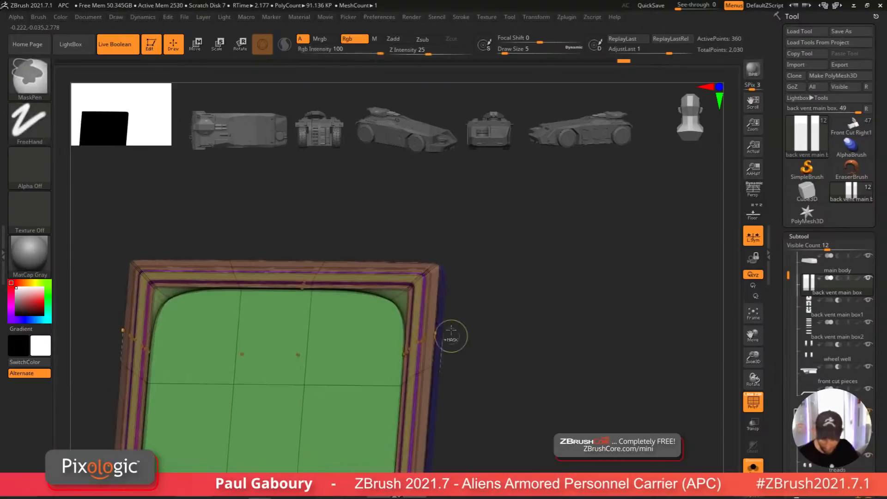
Step: Crease the border edge loops of both vent boxes with the ZModeler Crease edge action to keep them sharp
key(space)
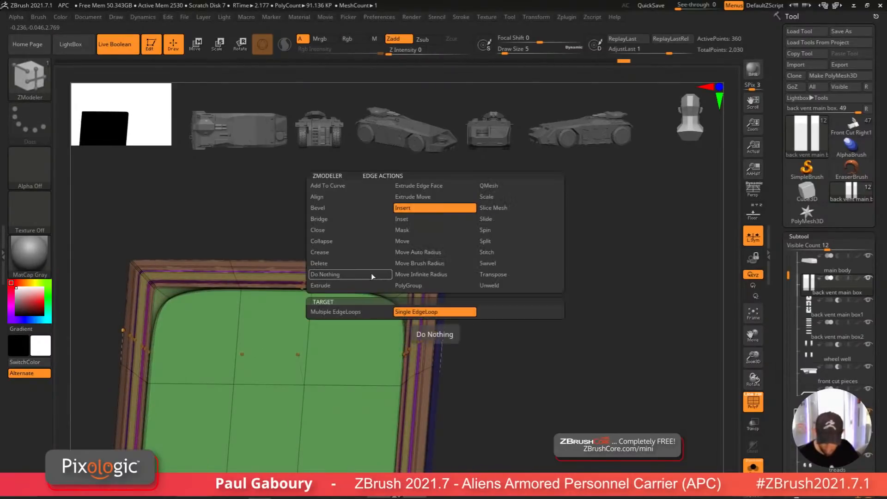
click(377, 253)
click(442, 312)
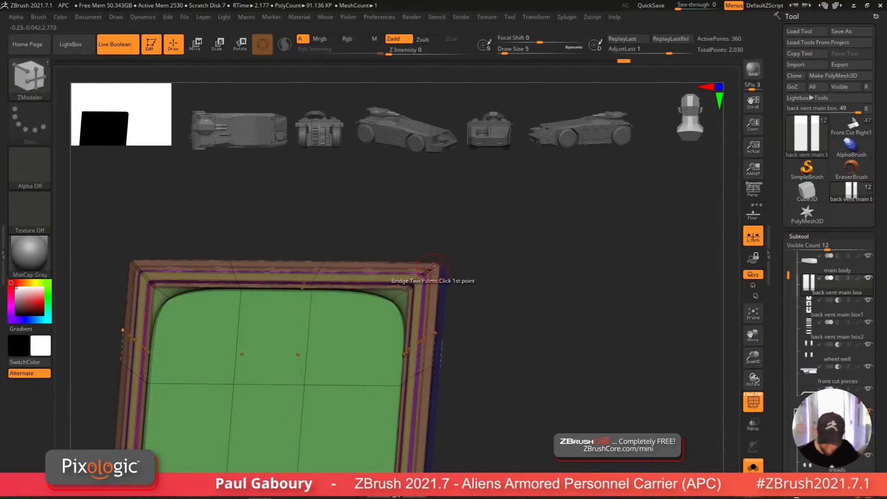
click(433, 268)
right_drag(430, 267, 471, 270)
click(168, 270)
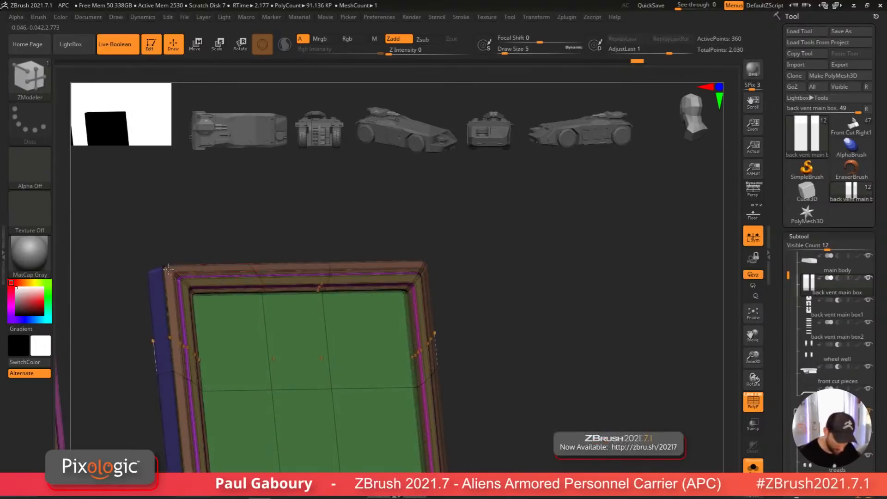
ctrl+right_drag(168, 269, 222, 258)
alt+right_drag(365, 351, 378, 218)
alt+right_drag(408, 398, 422, 200)
alt+right_drag(418, 286, 429, 239)
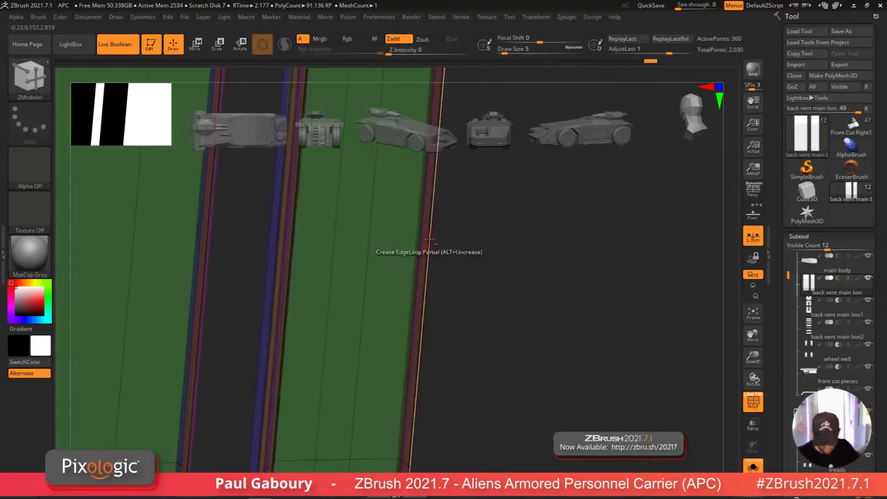
alt+right_drag(418, 402, 408, 250)
alt+right_drag(406, 373, 405, 278)
ctrl+right_drag(405, 368, 442, 410)
click(400, 365)
alt+right_drag(400, 365, 512, 396)
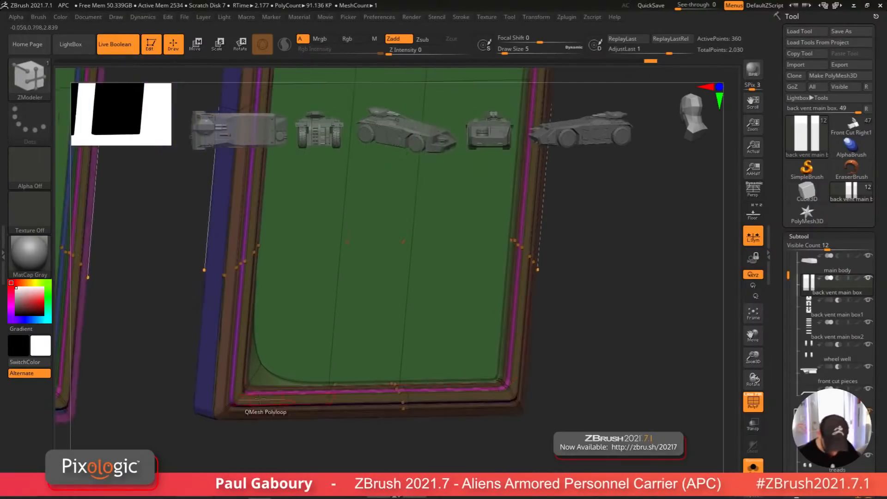
click(236, 400)
ctrl+right_drag(407, 377, 263, 319)
alt+right_drag(263, 319, 231, 384)
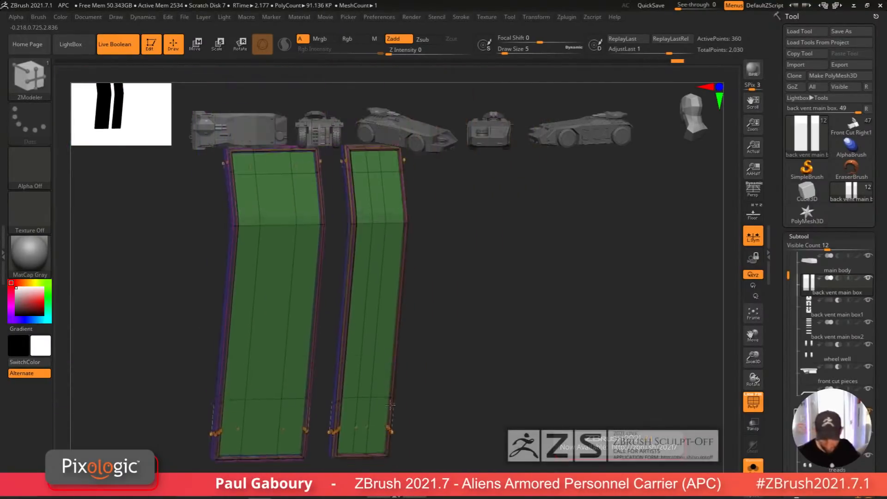
ctrl+right_drag(406, 406, 450, 358)
key(shift+f)
click(753, 467)
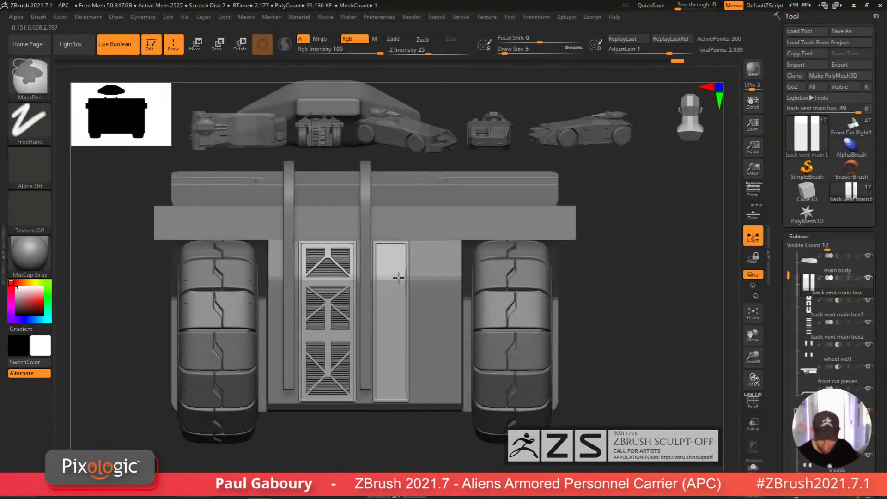
Step: Insert a Cube3D as a new subtool and rename it large back vents
ctrl+right_drag(397, 277, 401, 309)
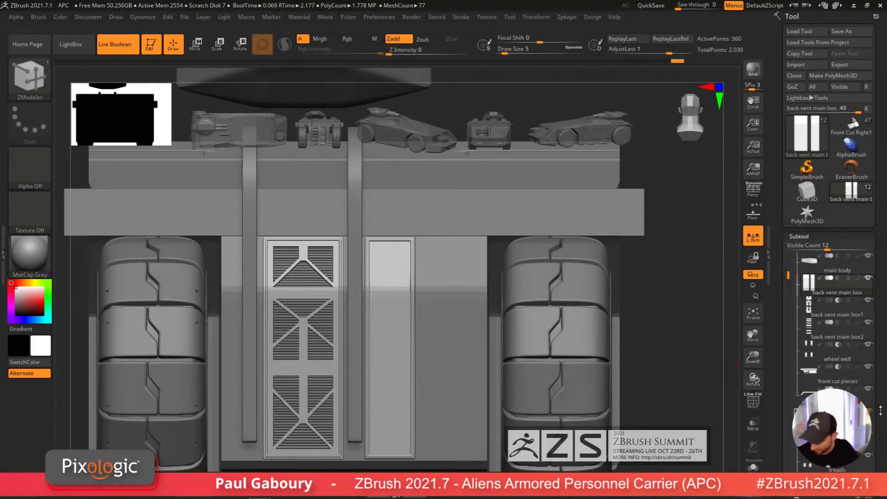
scroll(879, 410, down, 5)
click(840, 379)
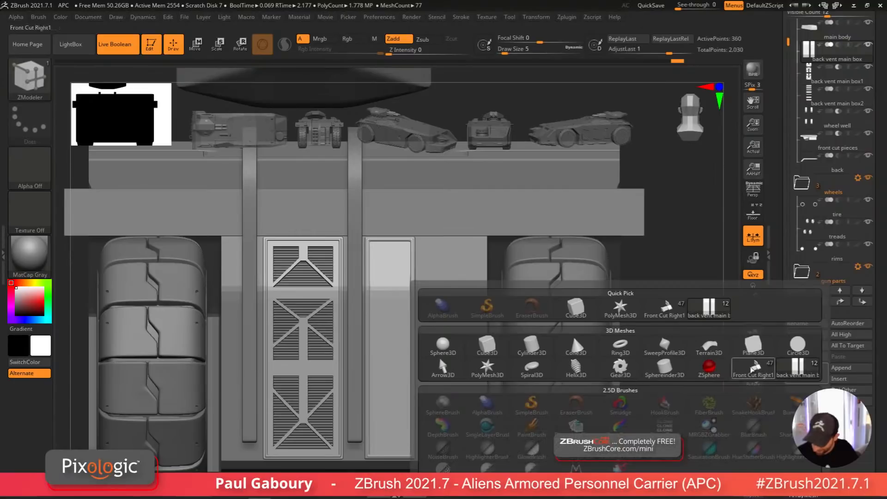
click(493, 350)
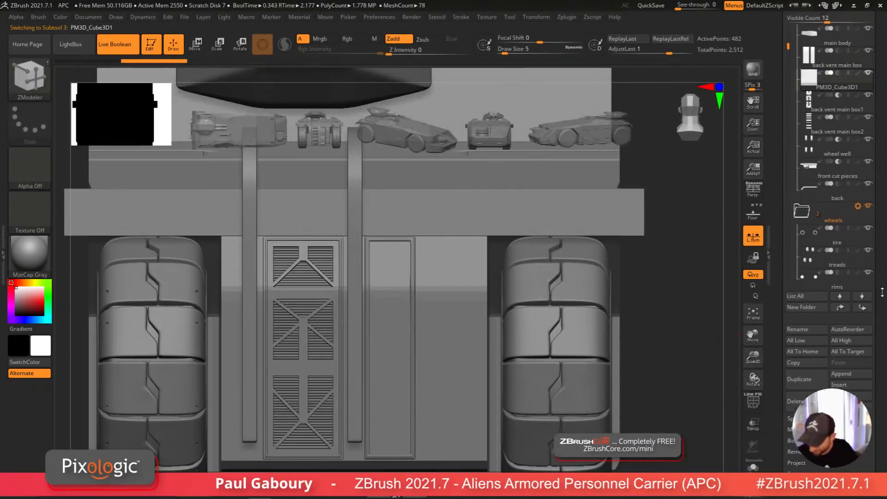
click(794, 401)
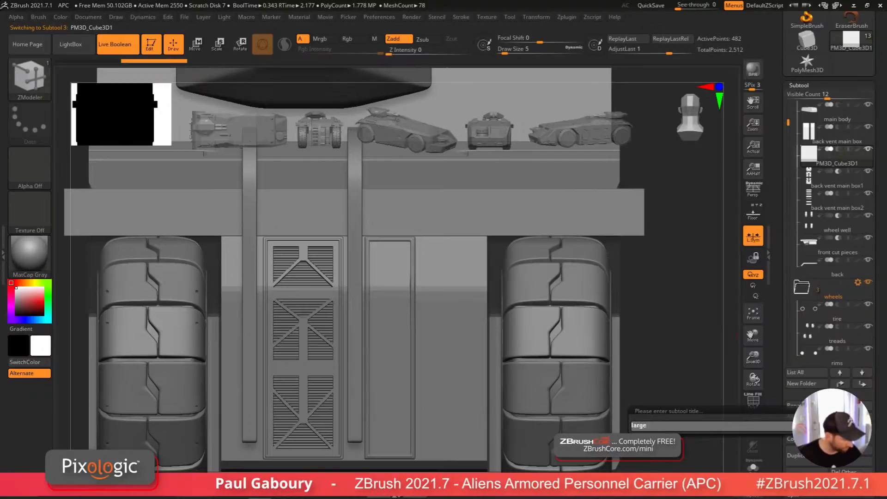
text(large v)
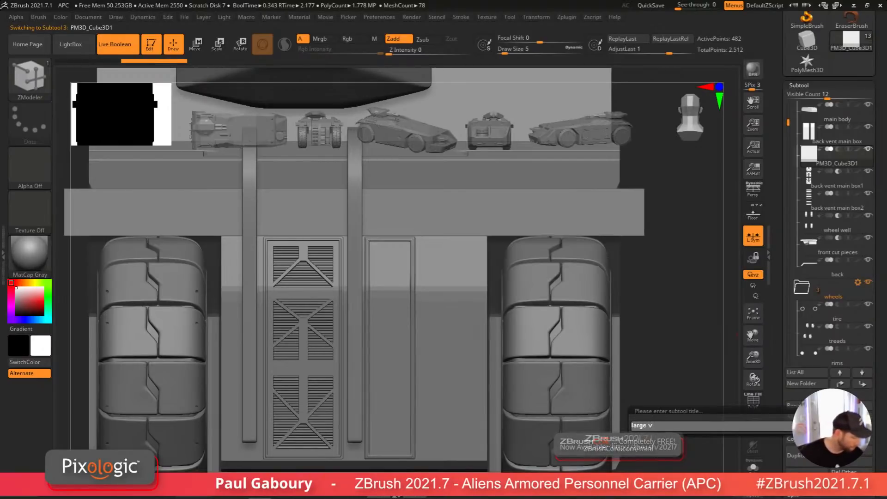
key(BackSpace)
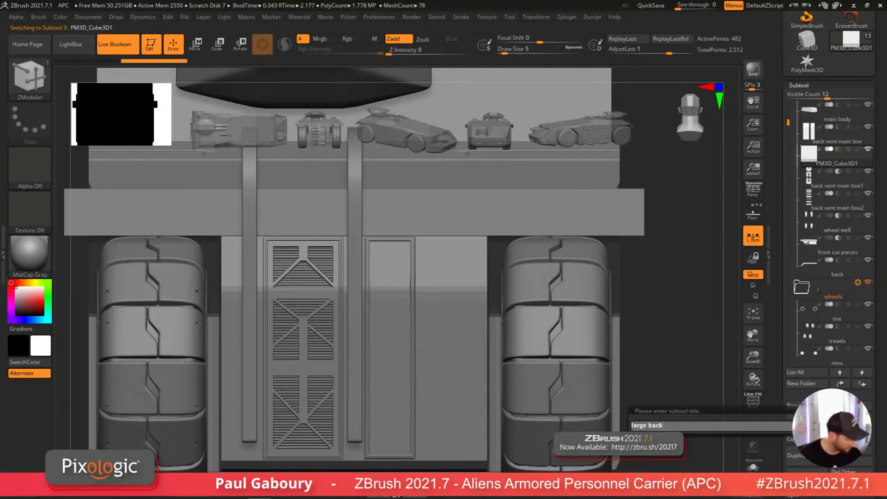
text(back vents)
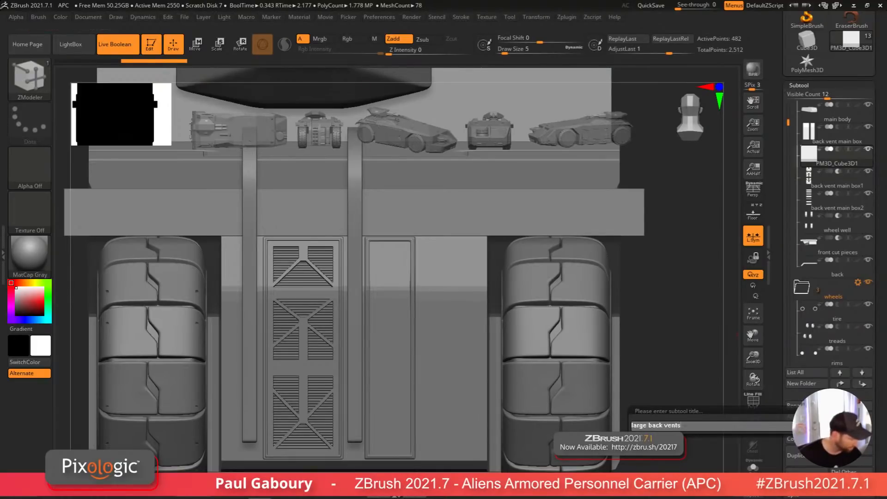
key(Return)
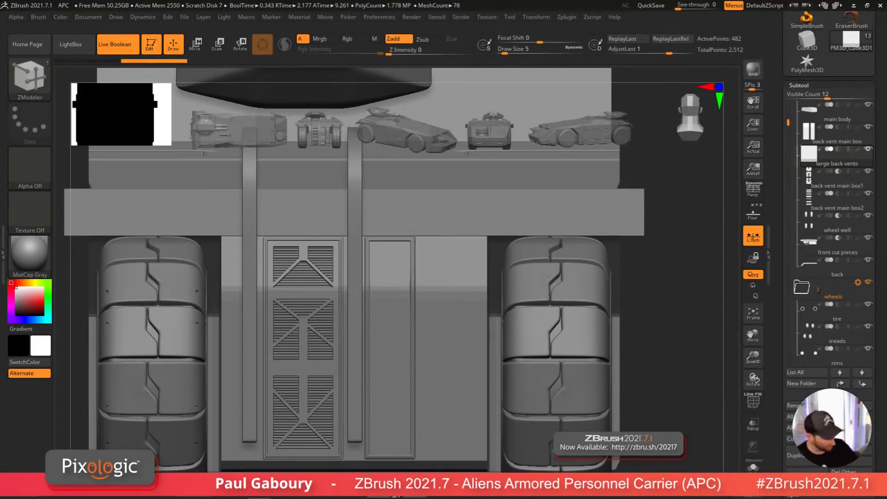
Step: Replace the cube with a PolyCube and move it onto the back vent panels
key(w)
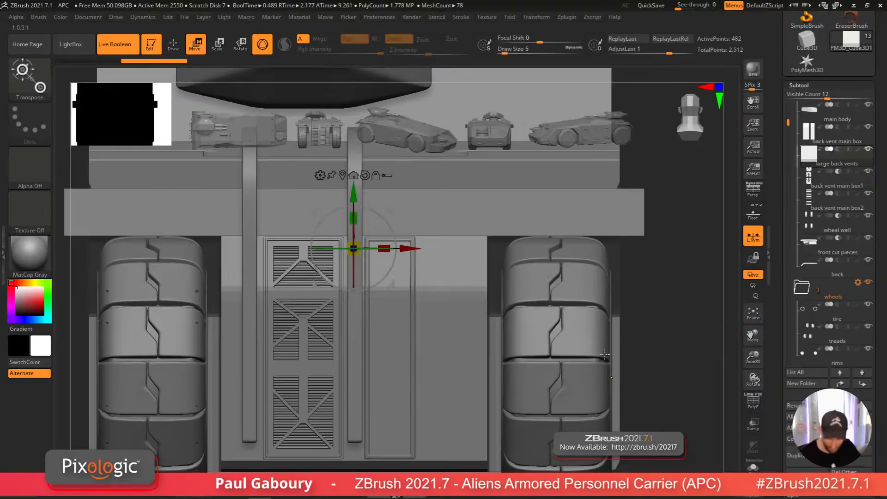
ctrl+right_drag(604, 354, 573, 263)
right_drag(462, 300, 451, 322)
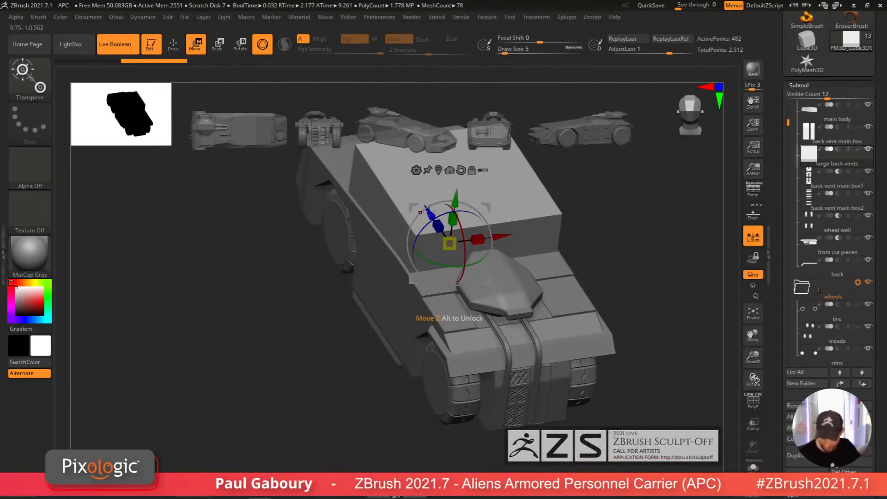
drag(428, 212, 539, 376)
click(528, 336)
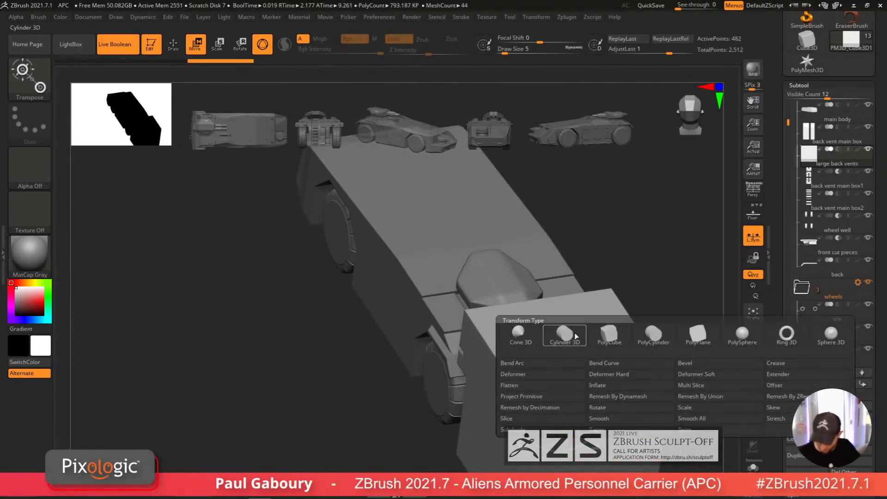
click(607, 336)
alt+right_drag(628, 438, 455, 372)
ctrl+right_drag(456, 371, 472, 397)
key(shift+f)
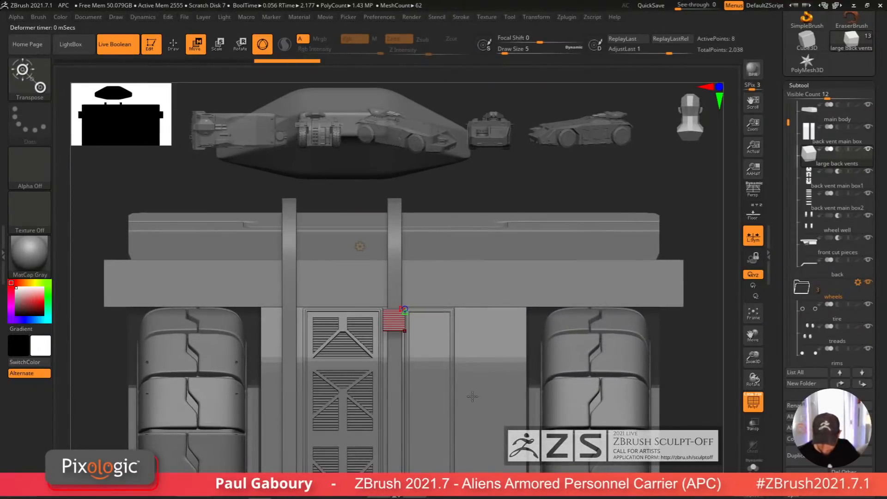
key(d)
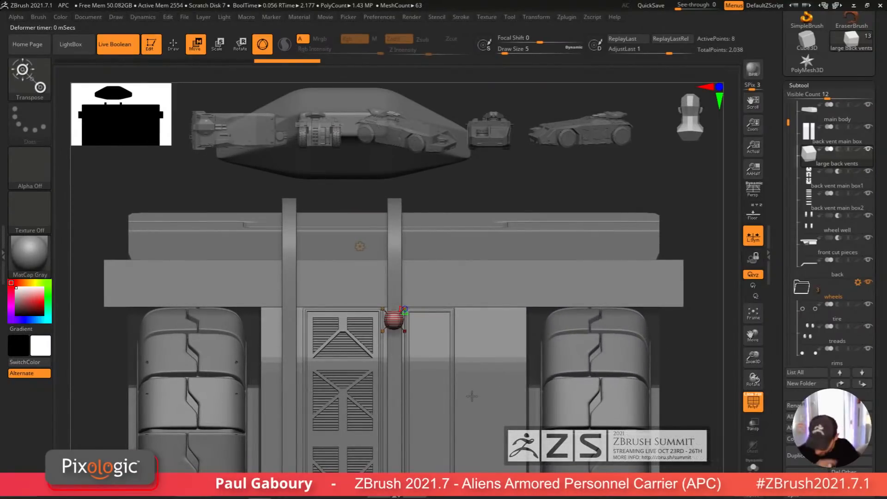
Step: Set the cube's dynamic subdivision QGrid to 1
click(806, 85)
drag(828, 100, 833, 138)
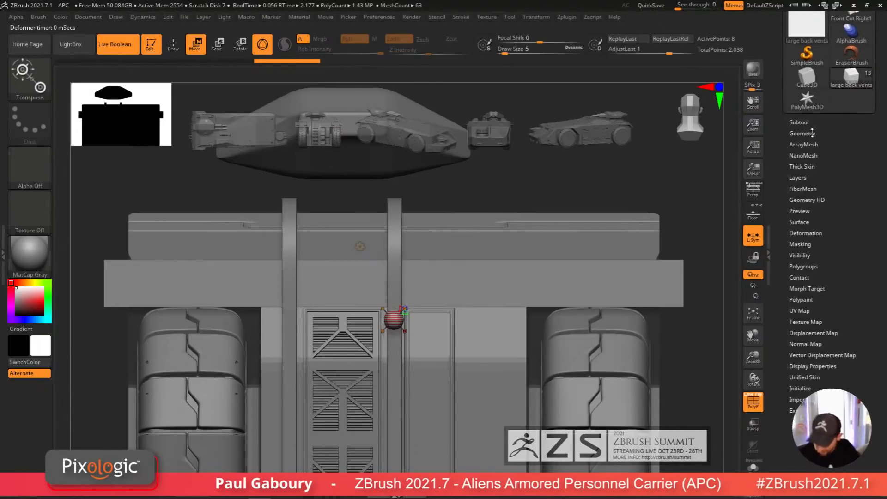
click(811, 133)
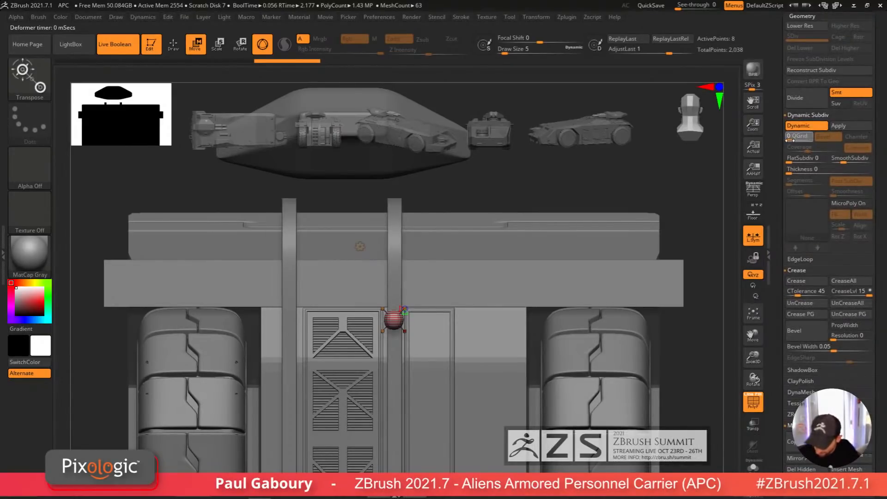
text(1)
key(Return)
Step: Flatten the cube into a thin slat and set the QGrid Coverage to 0.0107
ctrl+right_drag(447, 345, 409, 422)
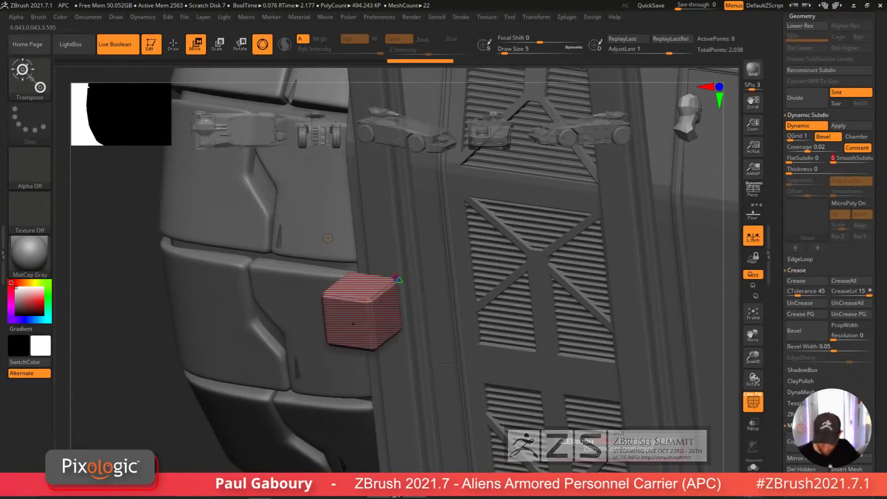
alt+right_drag(399, 358, 415, 376)
key(shift+f)
drag(392, 292, 408, 332)
right_drag(430, 345, 458, 365)
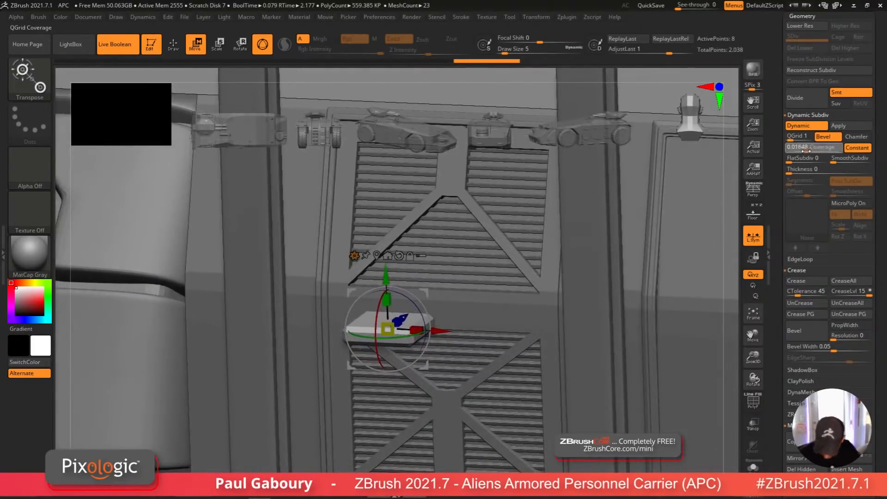
drag(806, 151, 804, 151)
Step: Stretch the slat across the right vent panel and position it near the panel's upper edge
right_drag(542, 386, 483, 388)
drag(438, 328, 576, 319)
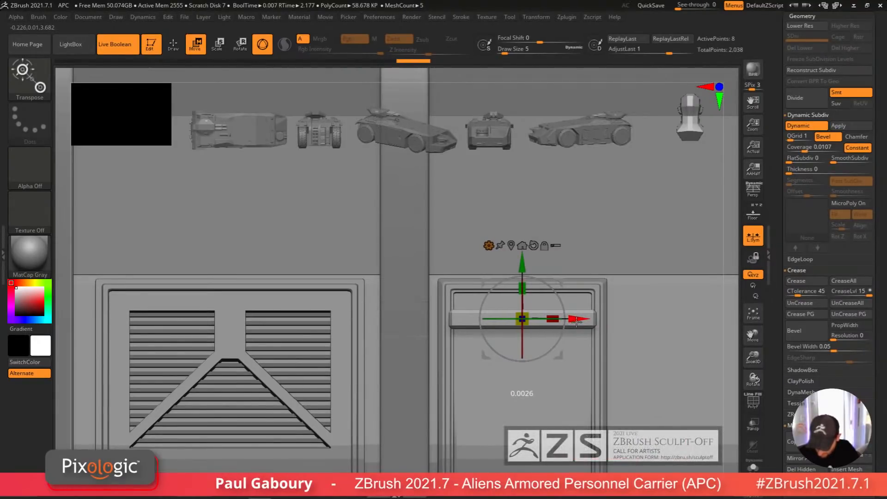
mouse_move(552, 386)
ctrl+right_down()
mouse_move(540, 373)
mouse_move(569, 380)
mouse_move(542, 373)
ctrl+right_up()
drag(552, 263, 551, 253)
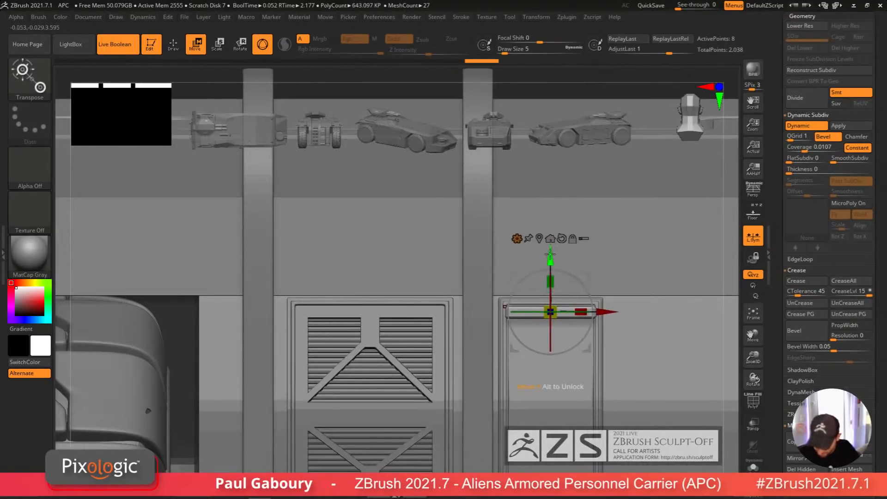
right_drag(579, 351, 595, 379)
drag(541, 305, 443, 133)
mouse_move(534, 223)
right_down()
mouse_move(517, 354)
mouse_move(528, 380)
right_up()
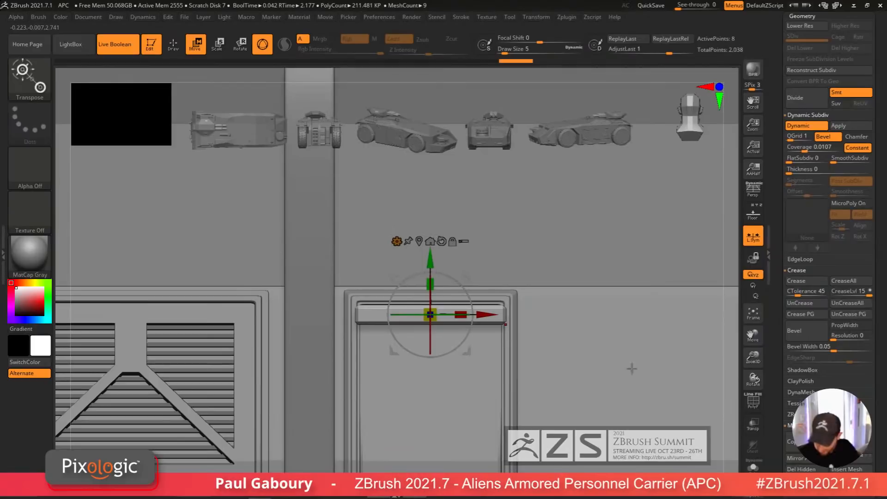
click(753, 470)
right_drag(619, 361, 524, 351)
key(shift+f)
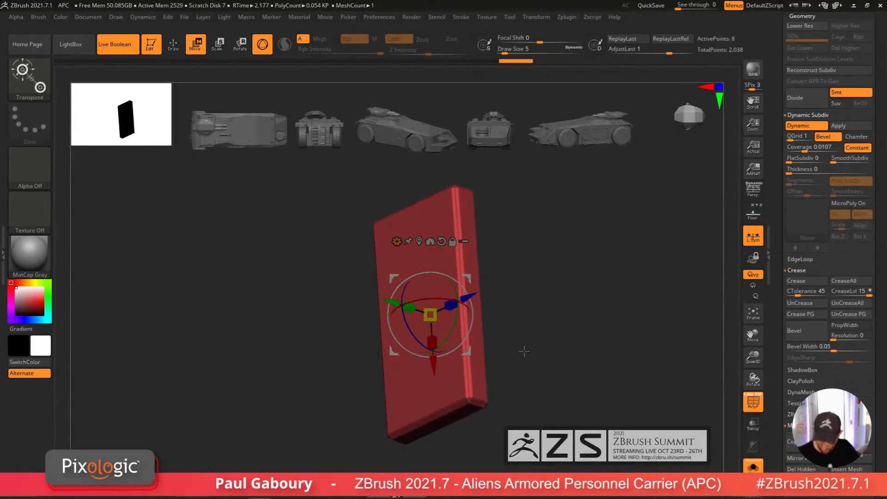
Step: Rotate the slat about 10 degrees so it tilts like a vent louver
alt+drag(469, 295, 482, 301)
alt+click(473, 299)
right_drag(473, 298, 508, 297)
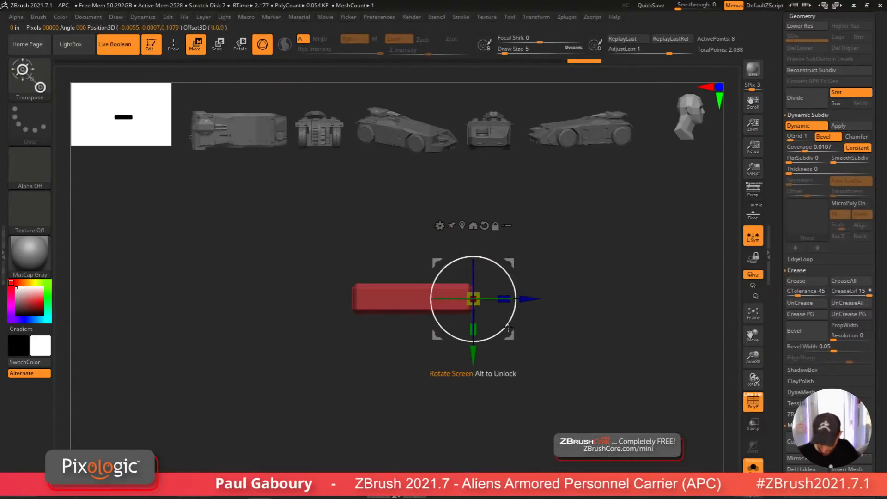
drag(508, 327, 512, 316)
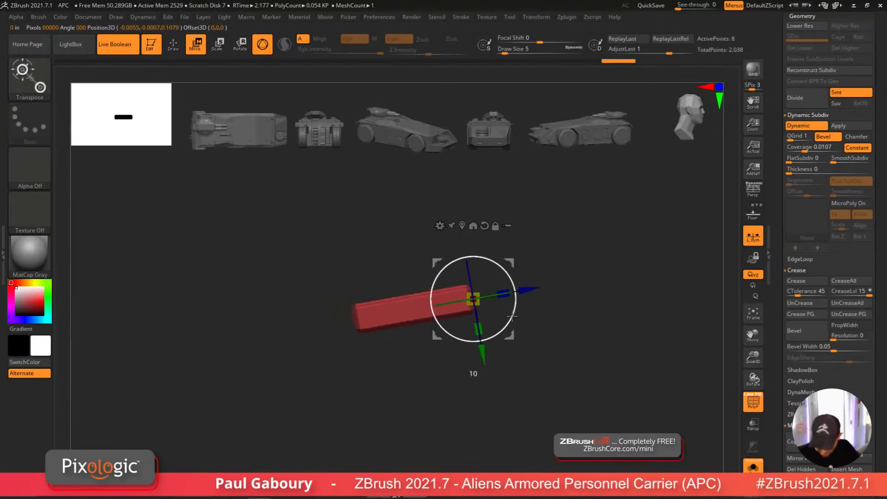
click(753, 466)
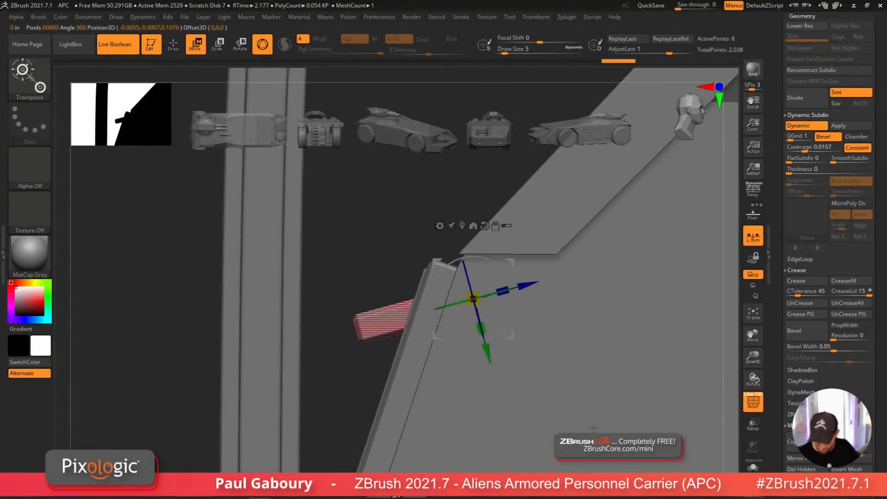
Step: Move the tilted slat into the right vent panel just below its upper edge
ctrl+right_drag(586, 443, 540, 310)
drag(540, 309, 561, 312)
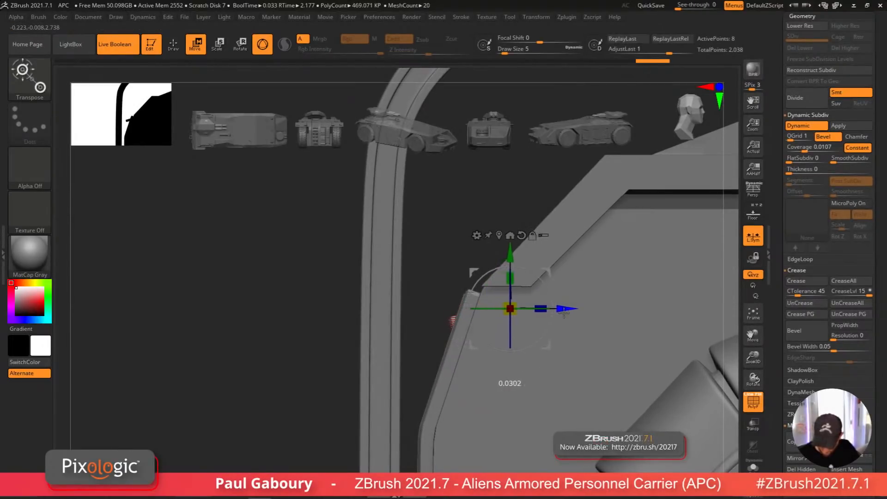
right_drag(561, 312, 532, 365)
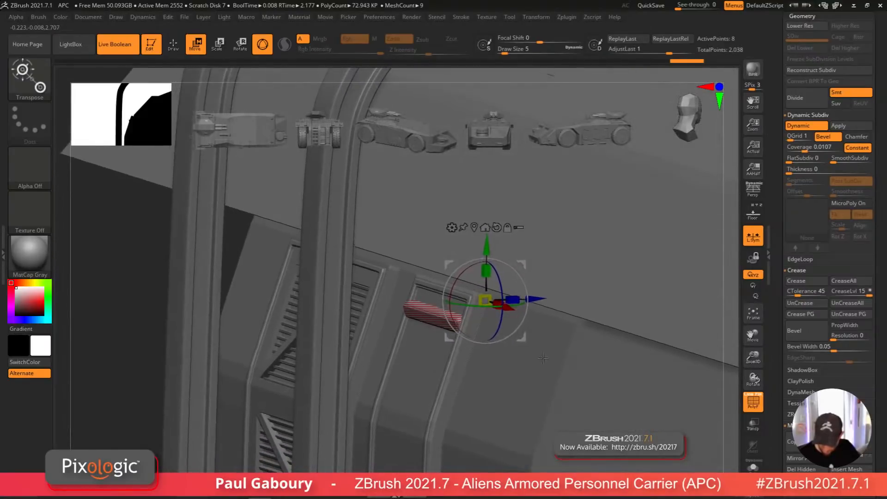
drag(485, 246, 485, 241)
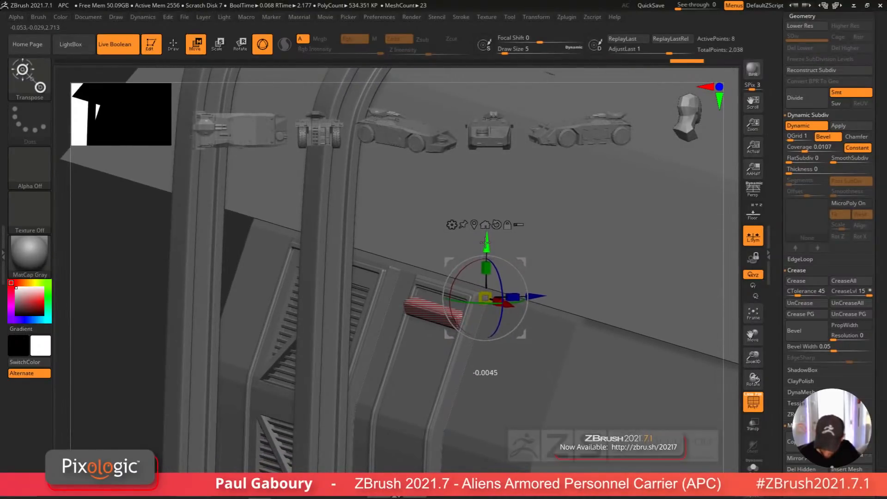
mouse_move(501, 427)
ctrl+right_down()
mouse_move(495, 396)
mouse_move(482, 401)
mouse_move(476, 388)
mouse_move(484, 370)
mouse_move(470, 365)
ctrl+right_up()
key(q)
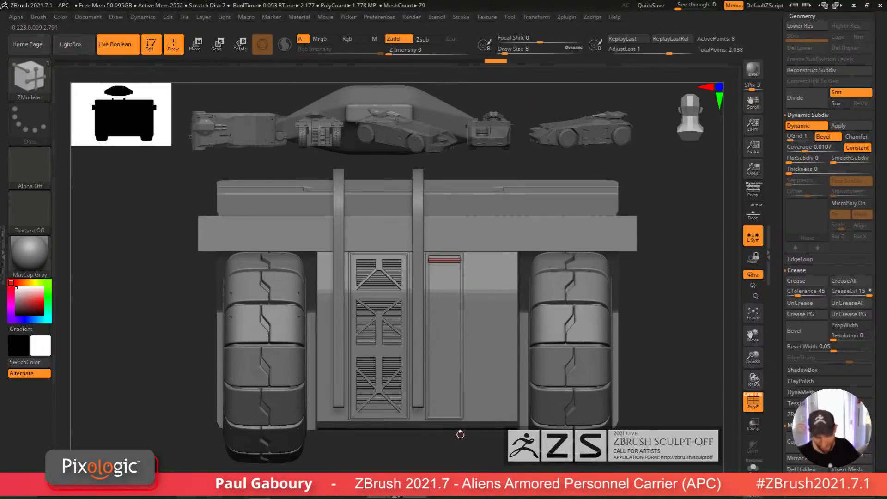
Step: Select the back vent main box subtool and isolate it in Solo mode
drag(874, 260, 877, 352)
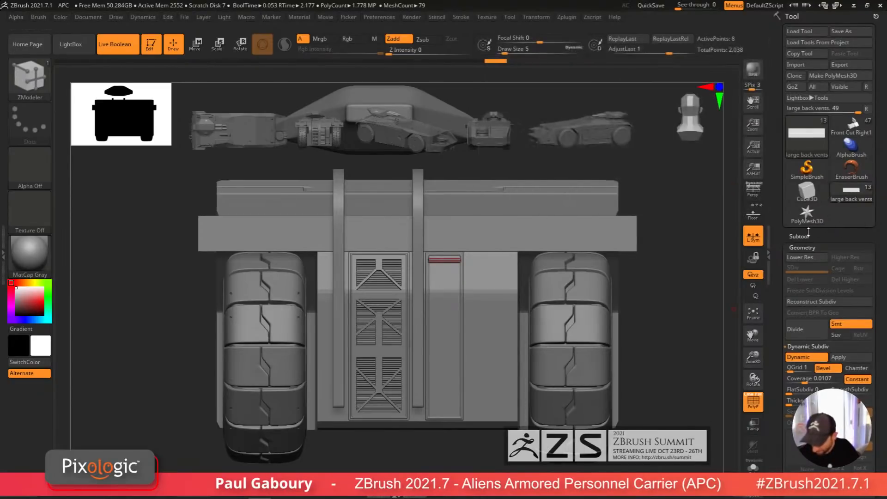
click(806, 235)
drag(876, 240, 877, 314)
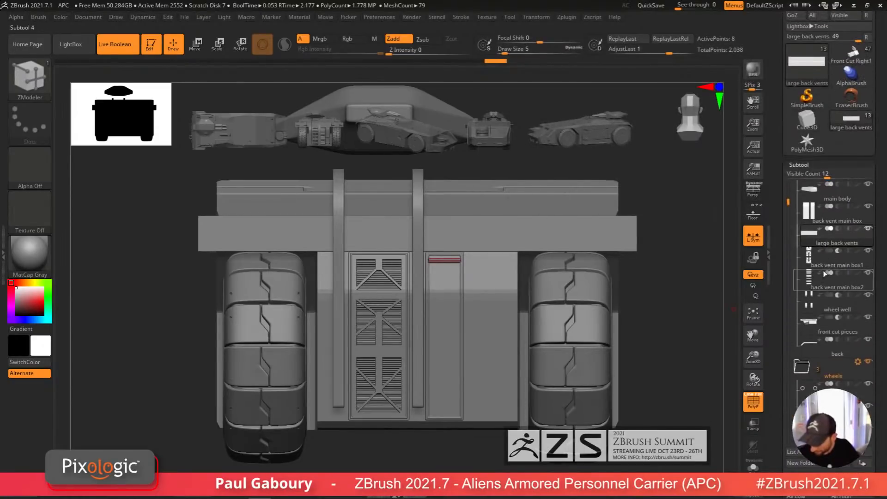
click(831, 215)
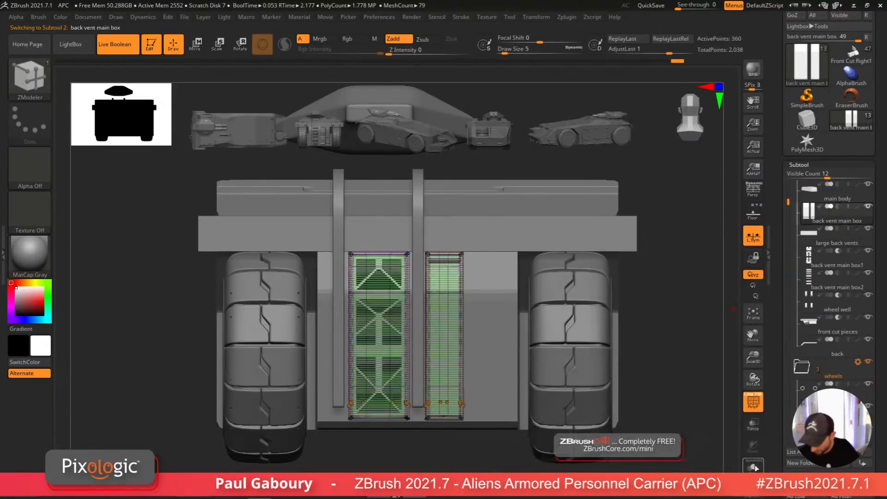
click(755, 468)
alt+drag(653, 422, 503, 304)
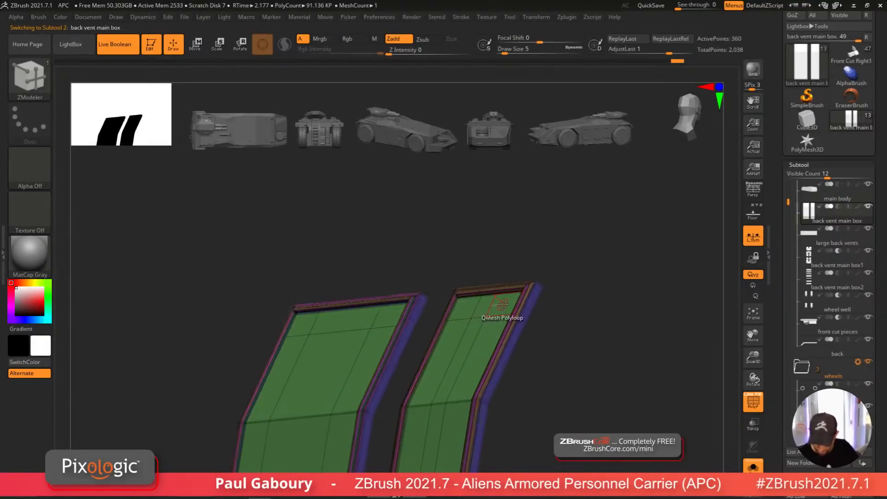
key(space)
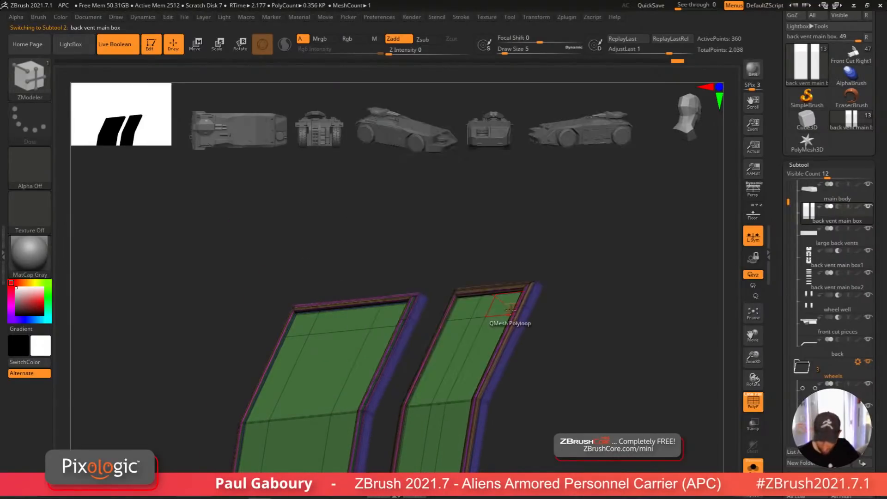
drag(503, 310, 550, 338)
key(ctrl+z)
Step: Open the right vent box into a hollow frame with ZModeler by removing its inner faces
key(space)
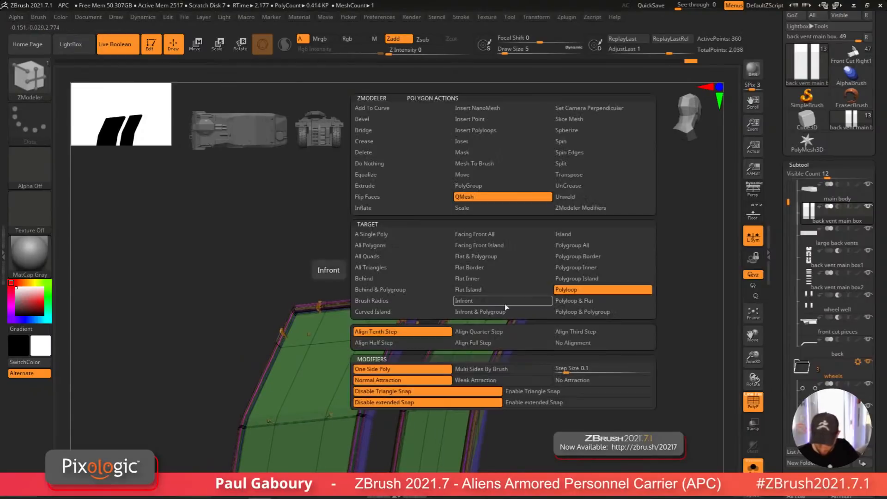
click(414, 234)
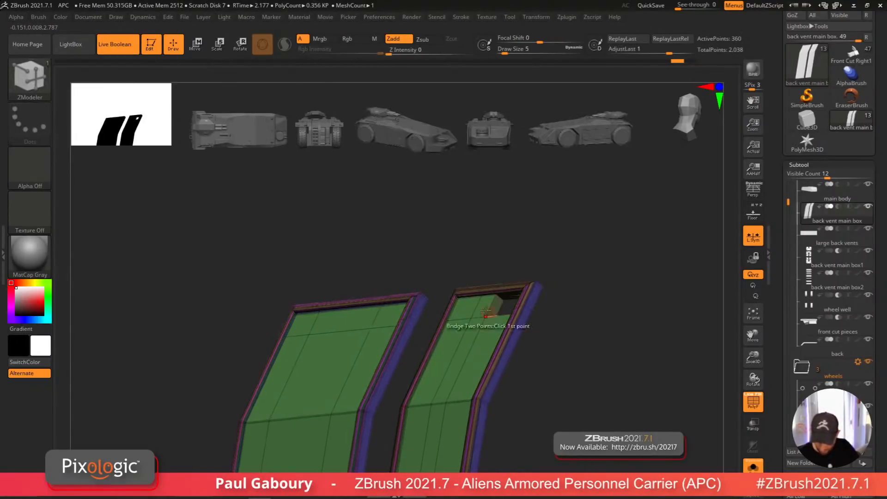
drag(468, 307, 463, 340)
mouse_move(458, 335)
mouse_down()
mouse_move(444, 365)
mouse_move(455, 385)
mouse_up()
drag(476, 349, 469, 388)
alt+right_drag(468, 416, 484, 341)
drag(483, 343, 470, 383)
click(471, 384)
click(446, 395)
click(434, 399)
alt+right_drag(447, 429, 491, 259)
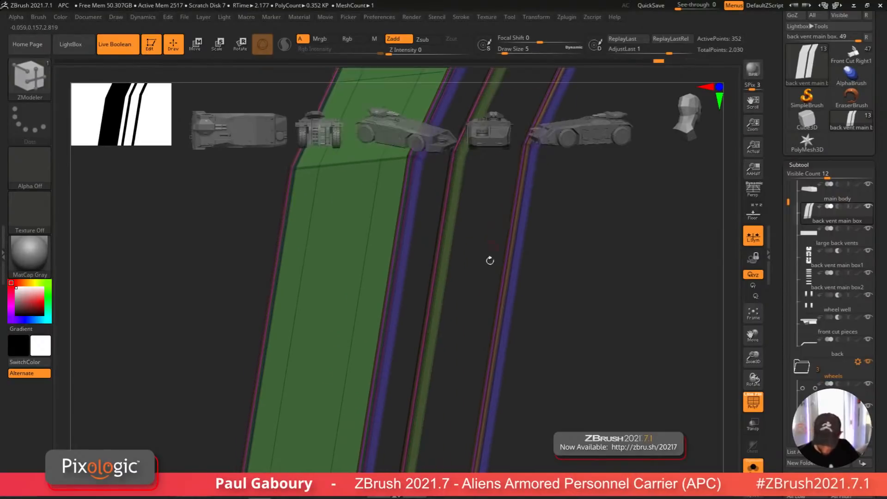
alt+right_drag(492, 370, 505, 261)
click(483, 367)
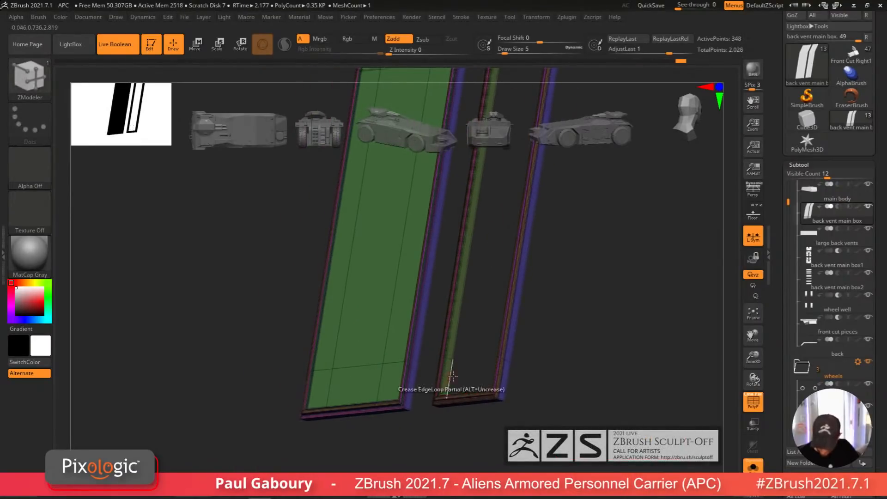
mouse_move(453, 376)
shift+right_down()
mouse_move(511, 368)
mouse_move(541, 381)
mouse_move(501, 419)
mouse_move(490, 398)
shift+right_up()
key(shift+f)
ctrl+right_drag(490, 398, 490, 370)
Step: Select the main body and insert two edge loops along the sides of the right vent panel
click(816, 167)
drag(860, 185, 856, 271)
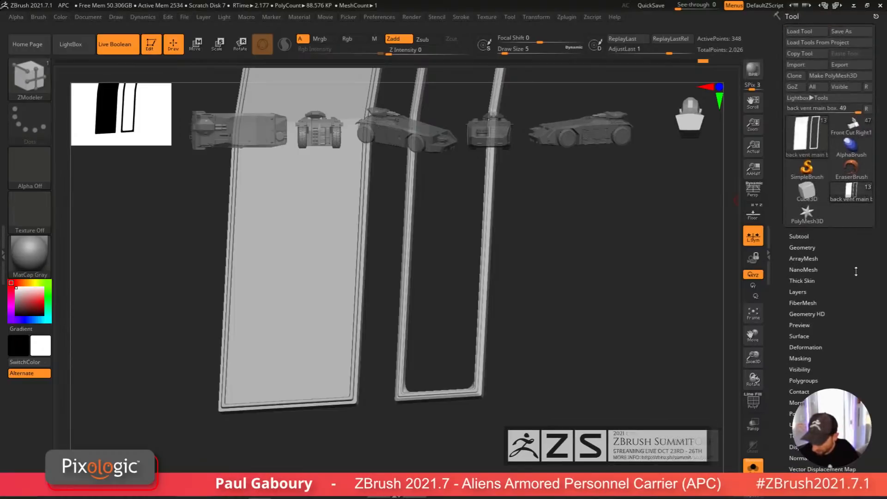
shift+click(809, 248)
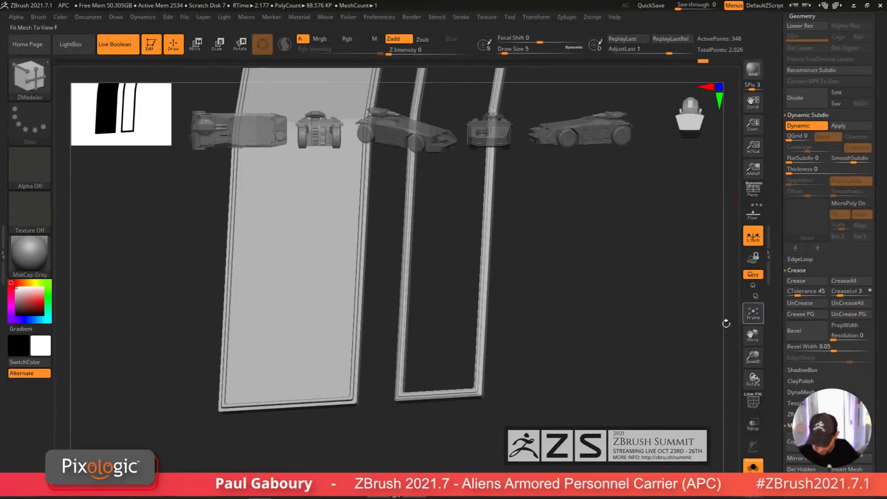
key(f)
mouse_move(530, 362)
right_down()
mouse_move(536, 386)
mouse_move(549, 389)
mouse_move(488, 438)
mouse_move(518, 443)
mouse_move(480, 433)
mouse_move(502, 432)
right_up()
click(753, 466)
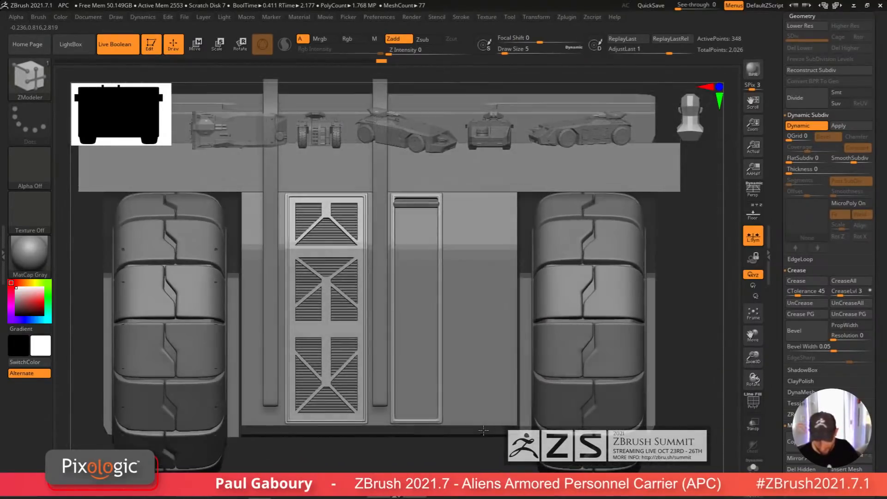
alt+click(503, 417)
key(shift+f)
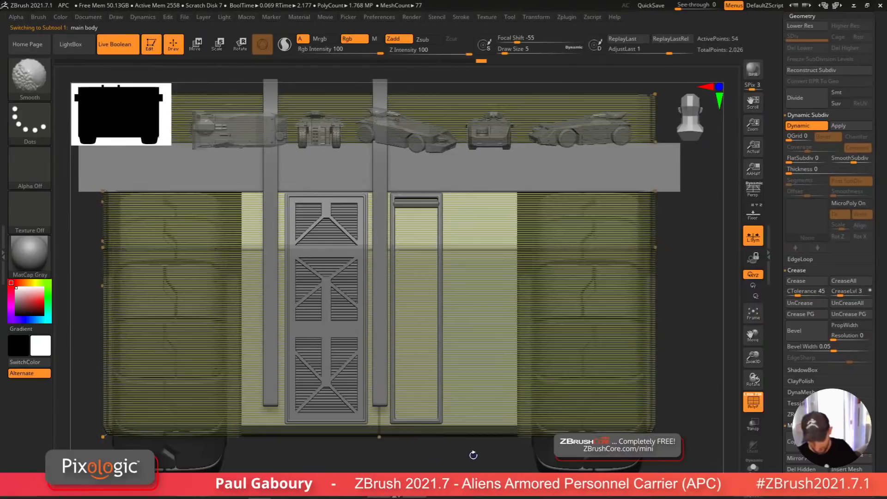
key(space)
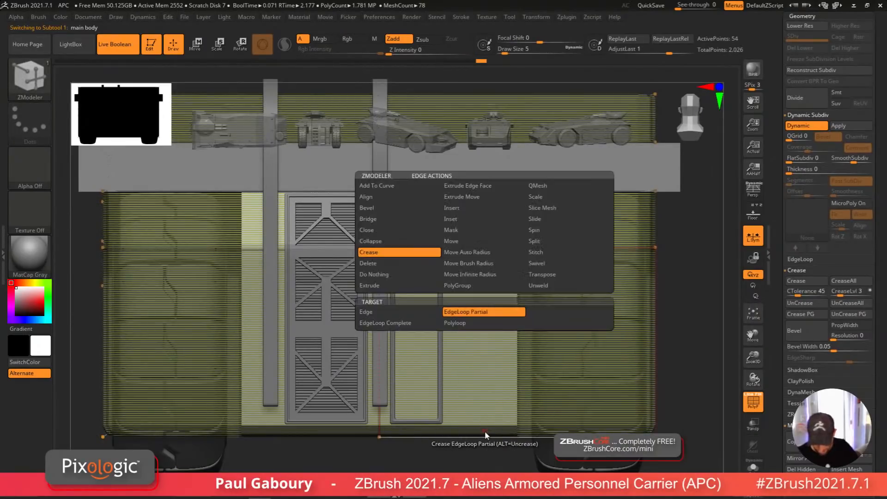
key(shift+d)
key(space)
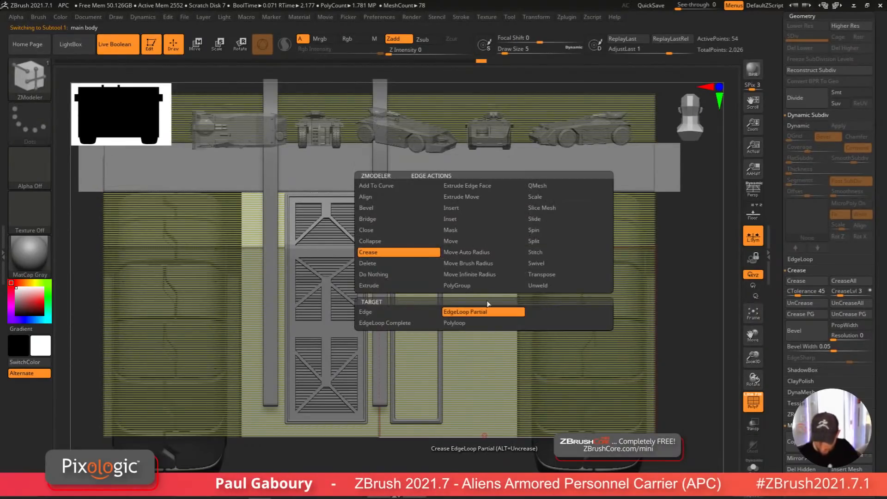
click(481, 218)
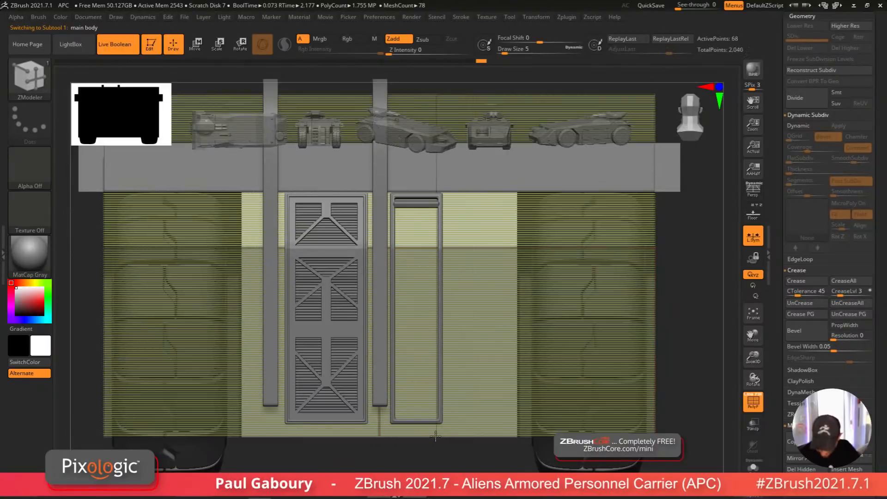
click(405, 436)
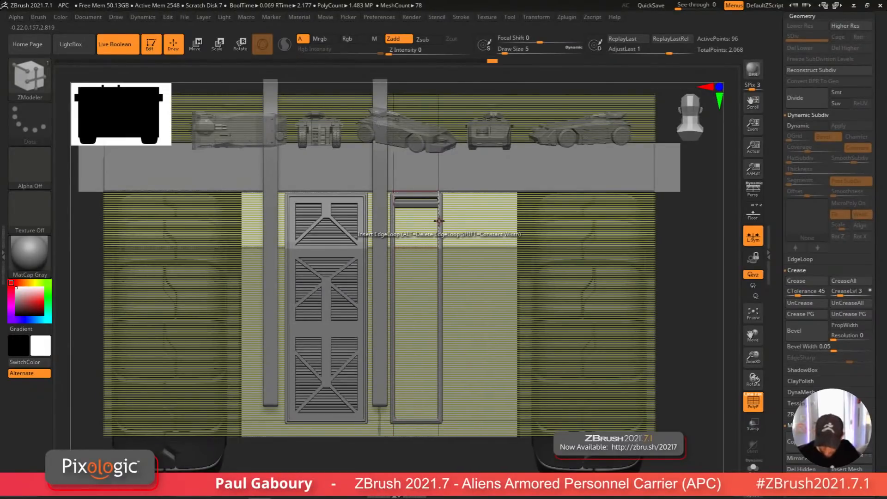
click(442, 194)
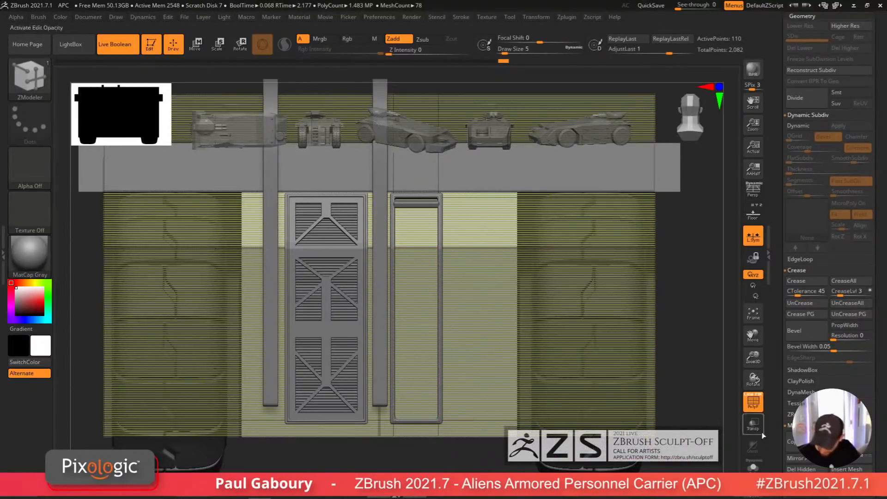
Step: Push the main body's strip between the new edge loops inward with QMesh to form a recess
click(752, 468)
alt+drag(409, 377, 418, 222)
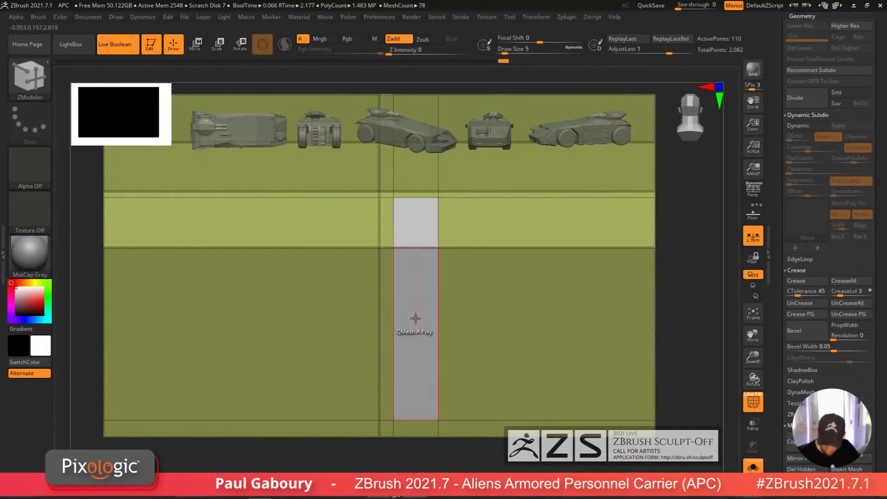
key(space)
right_drag(424, 333, 425, 348)
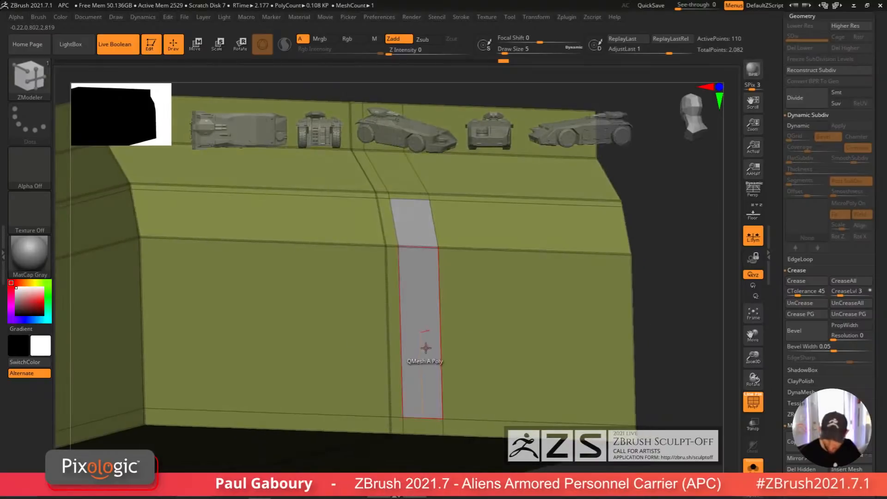
drag(425, 348, 390, 357)
Step: Crease the complete edge loops around the recess and preview it with dynamic subdivision
key(alt)
key(alt)
key(alt)
key(alt)
key(alt)
key(space)
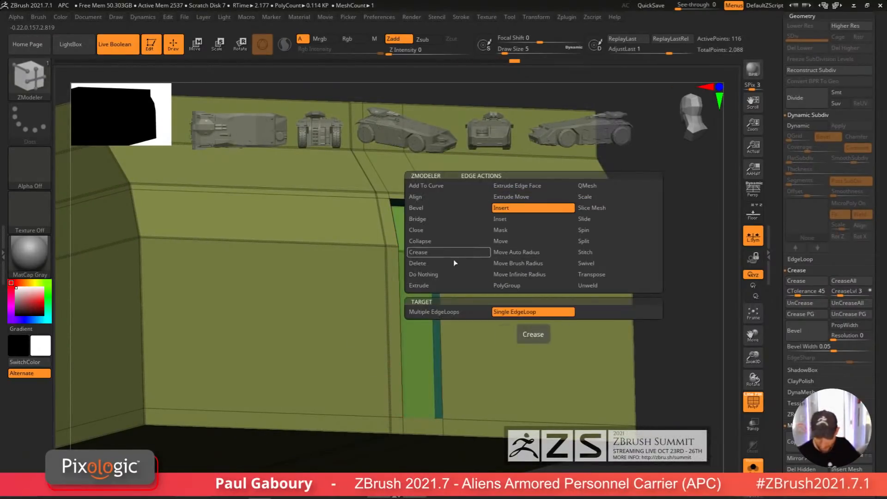
click(451, 255)
click(445, 322)
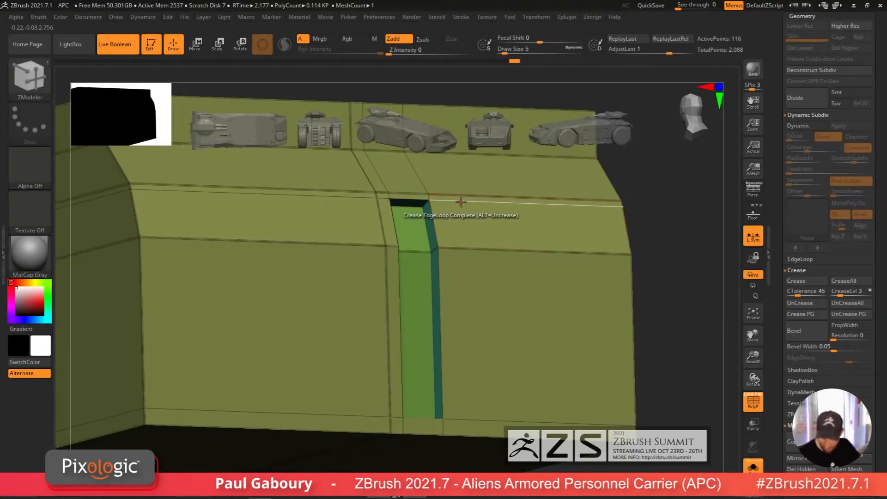
click(467, 419)
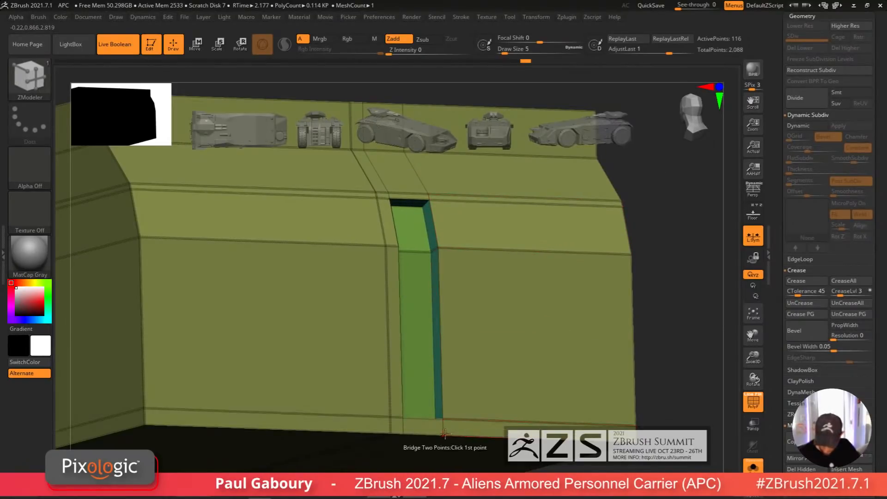
right_drag(404, 375, 418, 452)
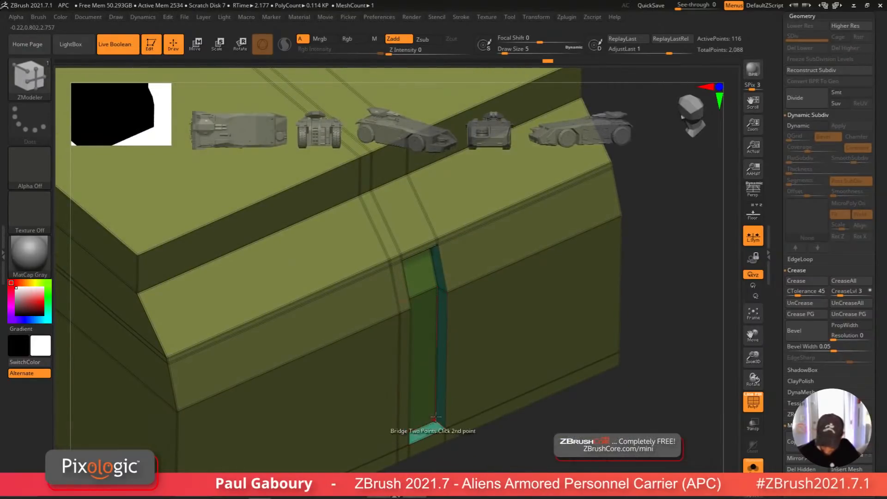
right_drag(428, 412, 416, 275)
key(d)
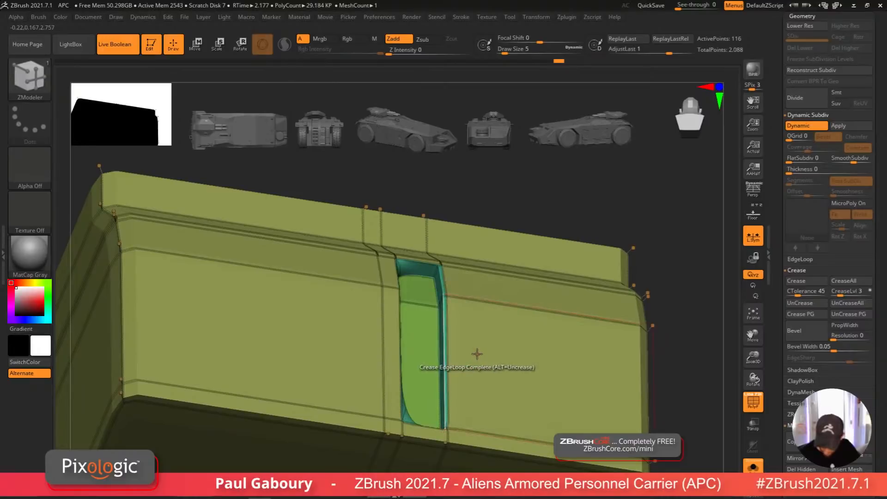
right_drag(476, 352, 370, 365)
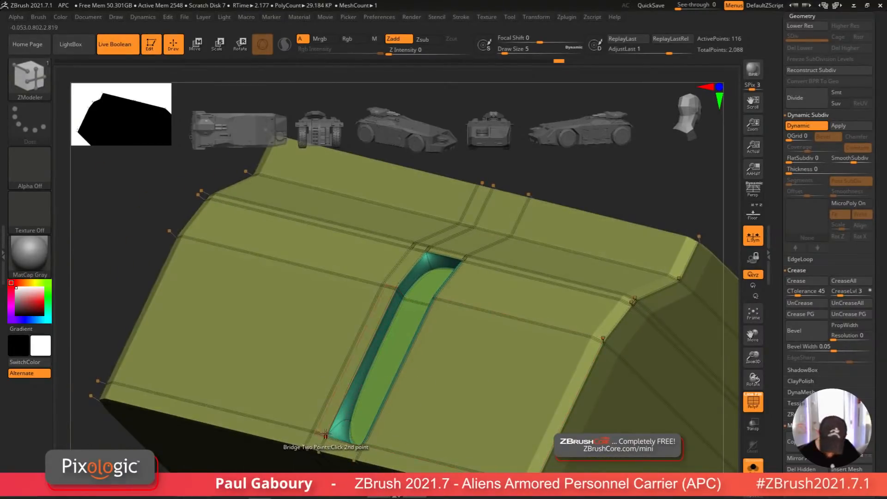
right_drag(337, 435, 337, 453)
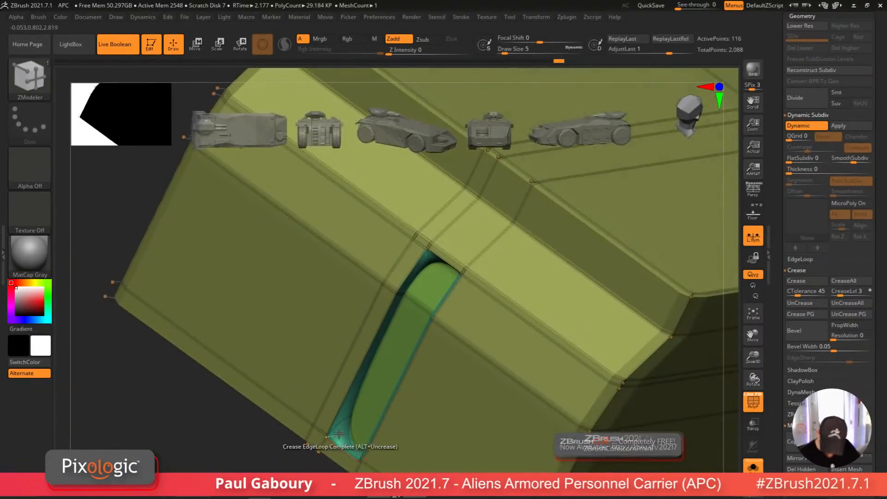
click(340, 433)
right_drag(418, 281, 675, 403)
click(752, 467)
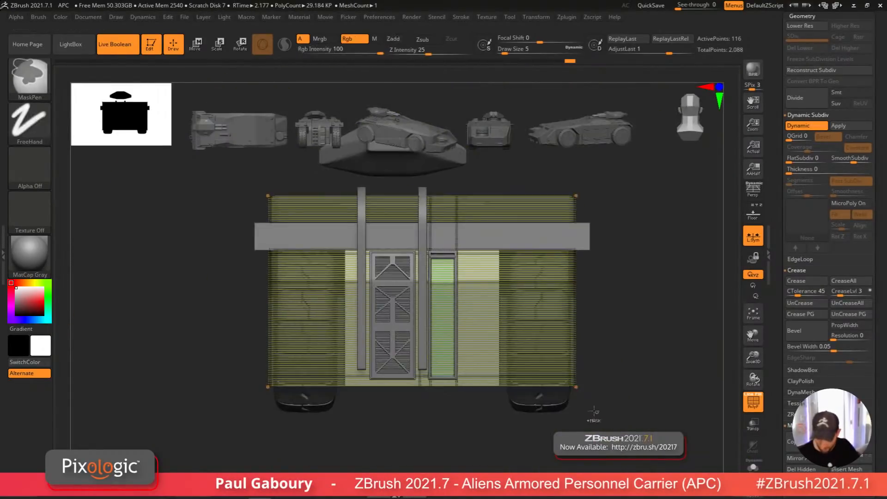
Step: Select the vent slat piece in the right vent opening and nudge its angle with the Transpose gizmo
key(shift+f)
right_drag(532, 421, 504, 417)
mouse_move(438, 391)
ctrl+right_down()
mouse_move(475, 403)
mouse_move(464, 376)
mouse_move(475, 373)
mouse_move(456, 381)
ctrl+right_up()
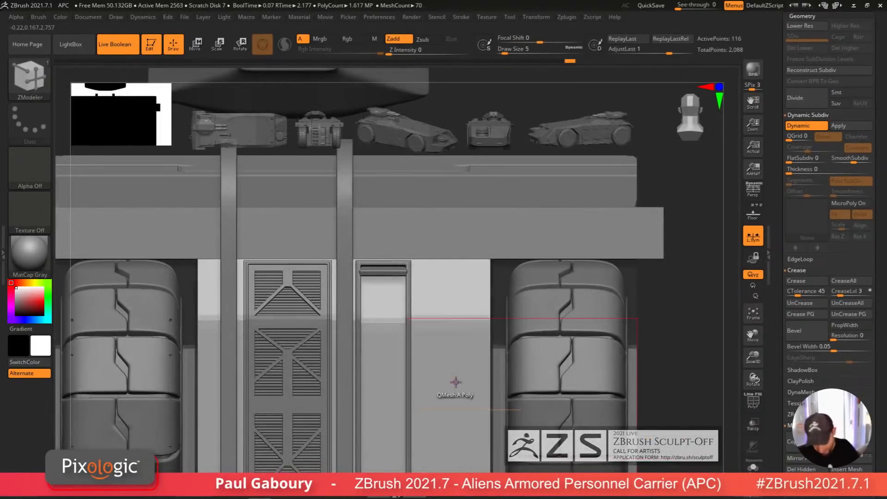
alt+click(398, 276)
key(w)
ctrl+right_drag(455, 361, 418, 324)
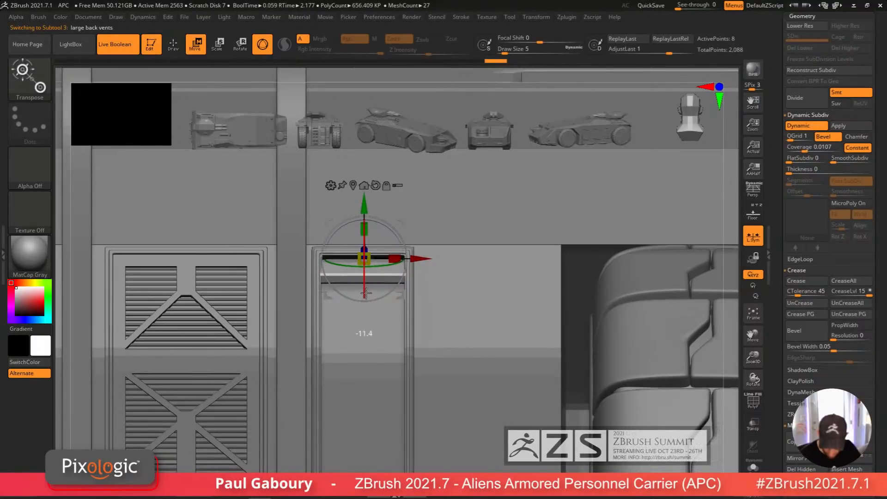
right_drag(365, 292, 428, 207)
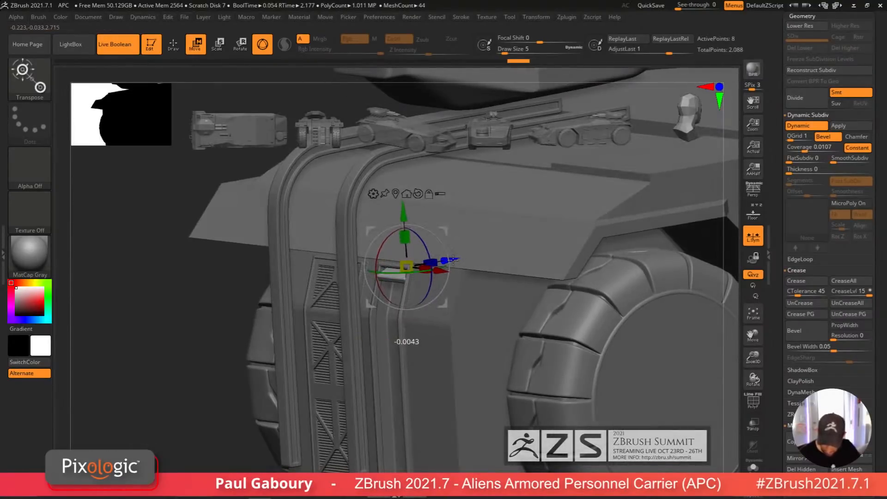
drag(403, 210, 403, 214)
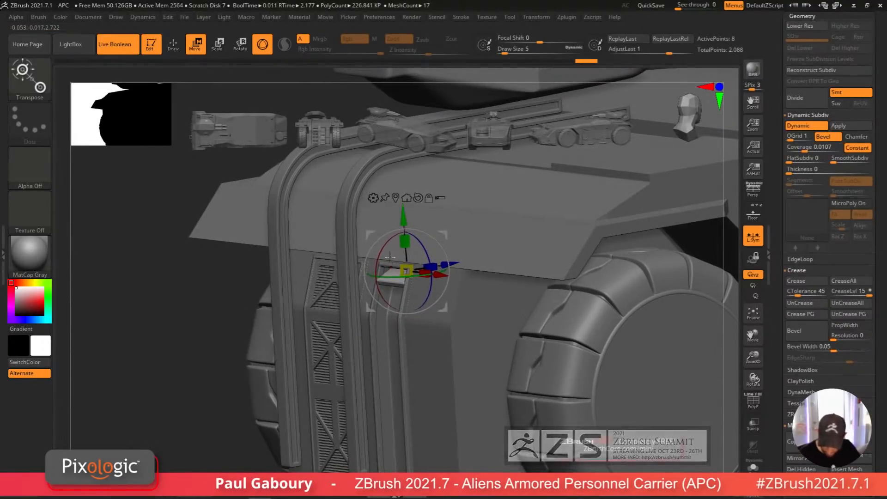
drag(386, 245, 382, 254)
drag(396, 217, 393, 214)
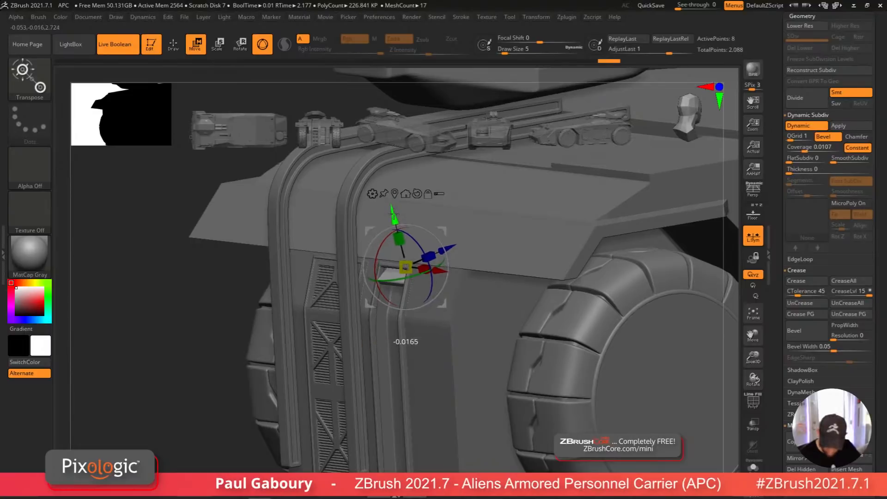
right_drag(402, 307, 443, 251)
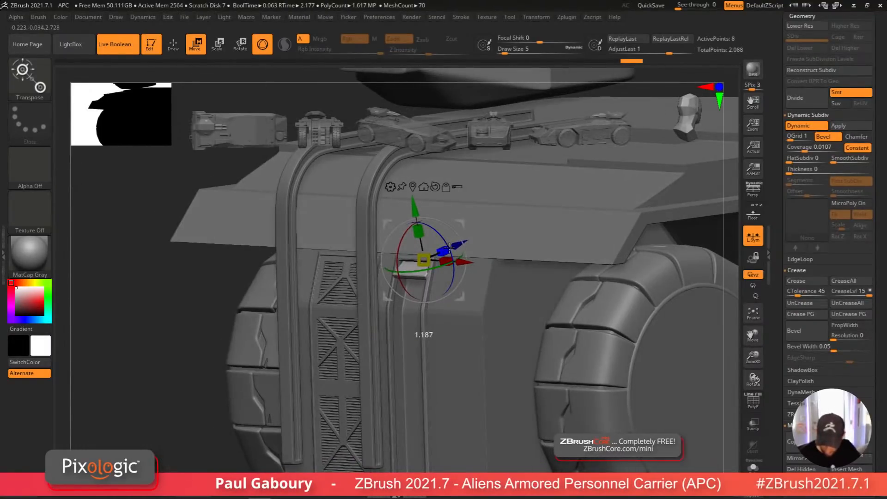
Step: Isolate the slat piece in Solo mode to inspect it from several angles, then return to the full model
click(753, 466)
right_drag(654, 393, 583, 386)
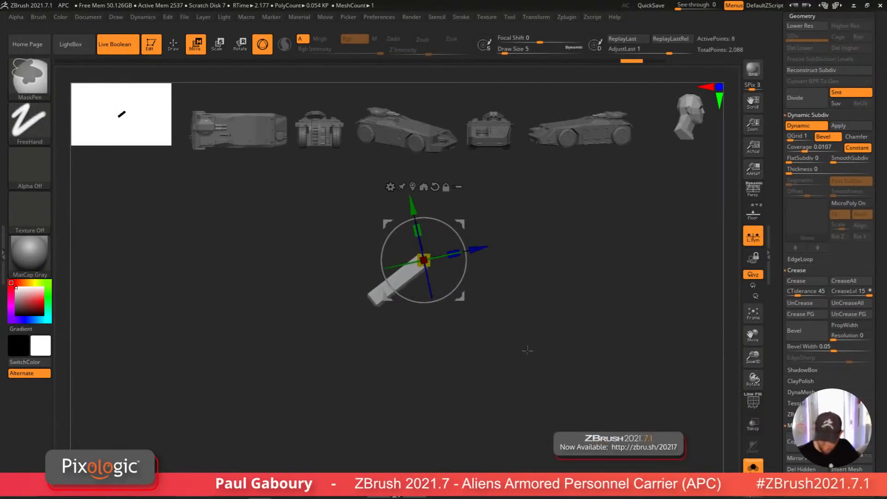
ctrl+right_drag(527, 350, 498, 324)
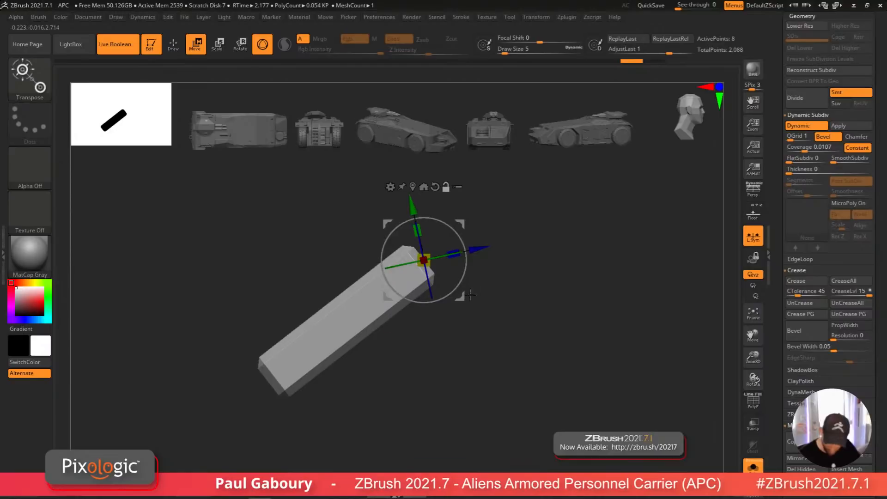
alt+drag(463, 296, 544, 237)
right_drag(439, 271, 380, 289)
alt+click(421, 257)
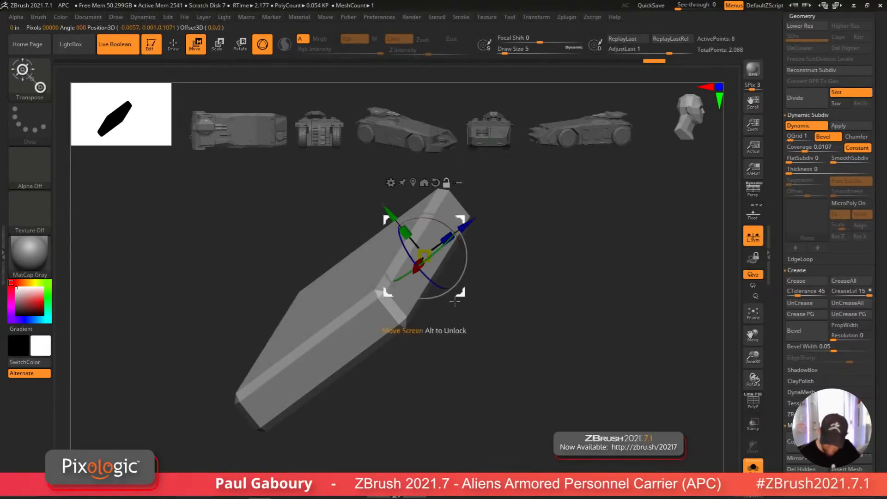
shift+right_drag(430, 268, 472, 290)
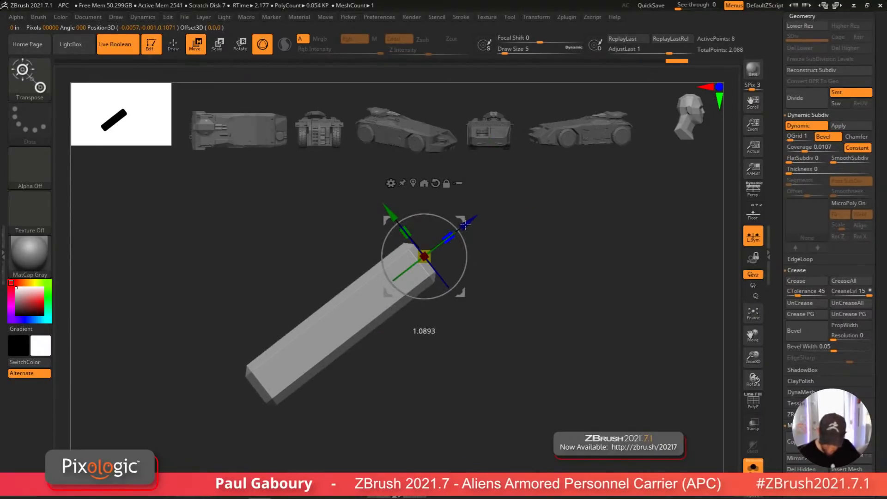
drag(465, 224, 467, 223)
ctrl+right_drag(418, 295, 439, 350)
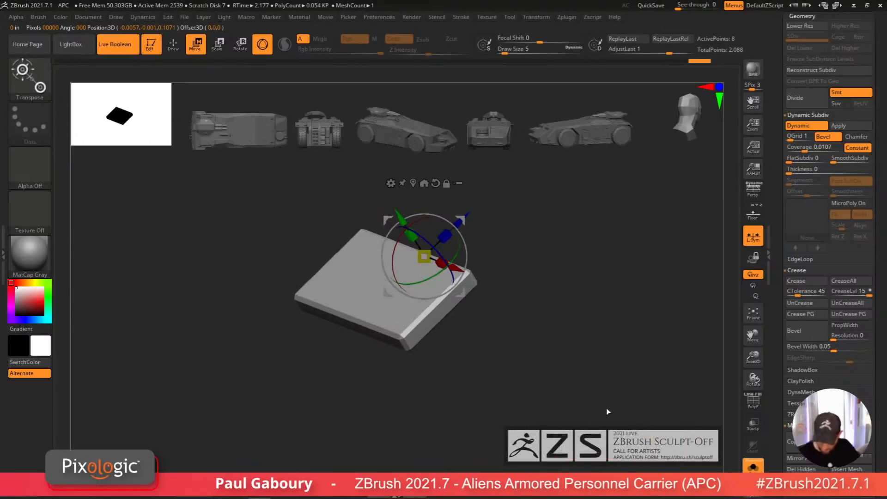
click(752, 466)
drag(446, 236, 449, 230)
mouse_move(464, 319)
right_down()
mouse_move(481, 336)
mouse_move(515, 339)
mouse_move(451, 321)
right_up()
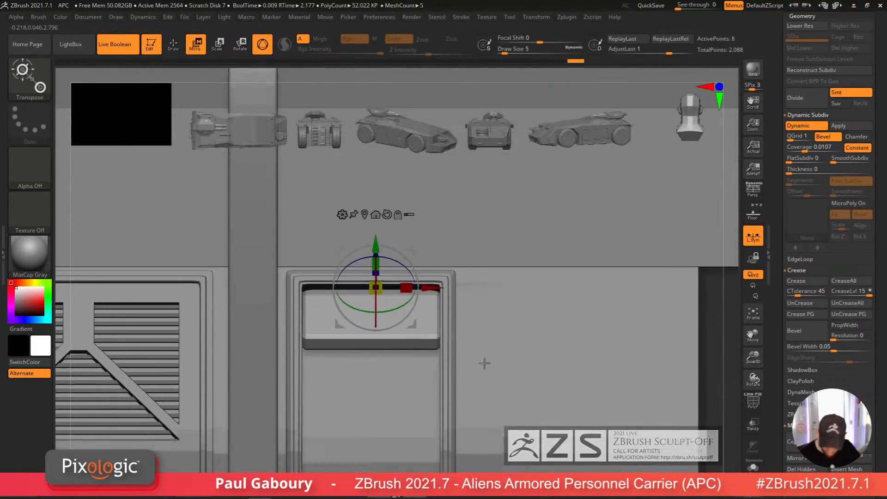
mouse_move(483, 364)
ctrl+right_down()
mouse_move(482, 464)
mouse_move(473, 390)
ctrl+right_up()
key(q)
mouse_move(436, 289)
ctrl+right_down()
mouse_move(430, 355)
mouse_move(402, 393)
mouse_move(413, 409)
mouse_move(430, 372)
ctrl+right_up()
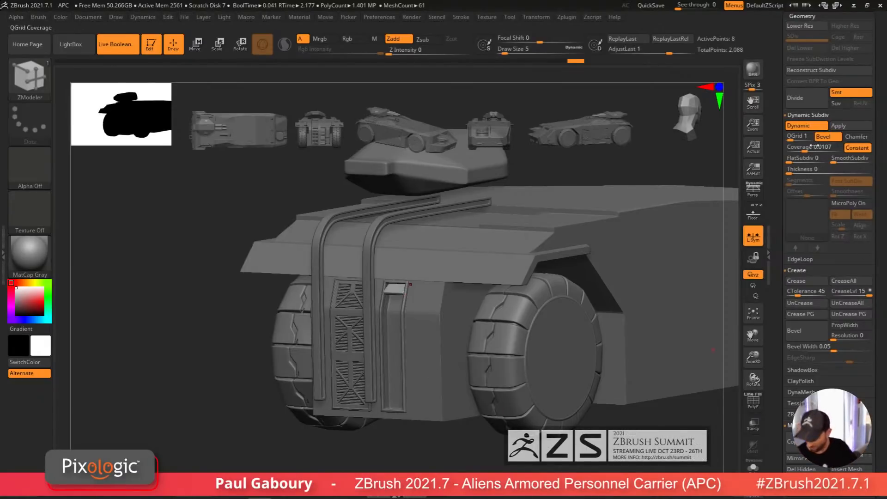
Step: Enable ArrayMesh on the slat subtool with its Transpose mode turned on
drag(879, 95, 863, 280)
click(805, 159)
click(806, 203)
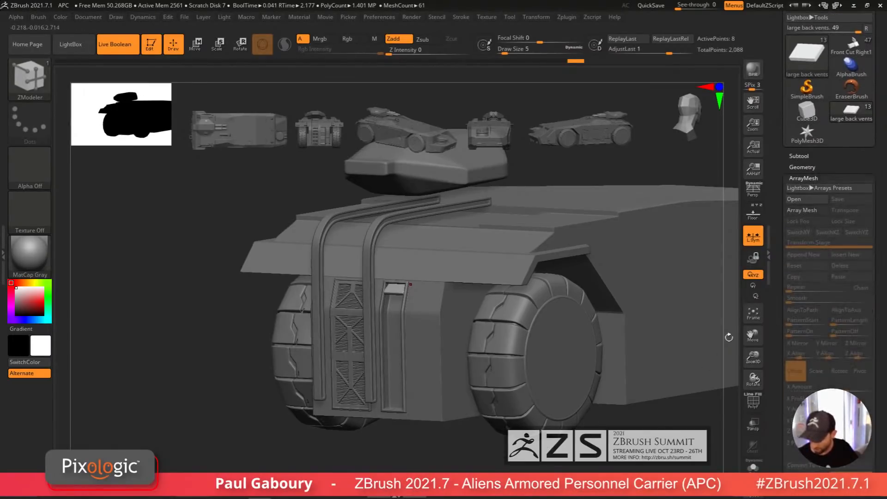
click(844, 222)
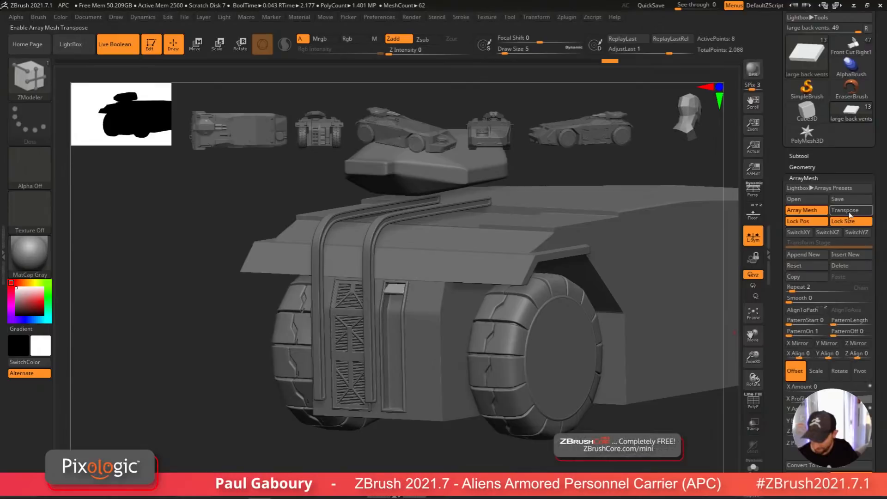
Step: Repeat the slat downward inside the right vent opening with the ArrayMesh transpose handles
key(w)
drag(458, 431, 450, 438)
key(y)
right_drag(459, 444, 521, 498)
shift+drag(412, 291, 398, 357)
click(433, 289)
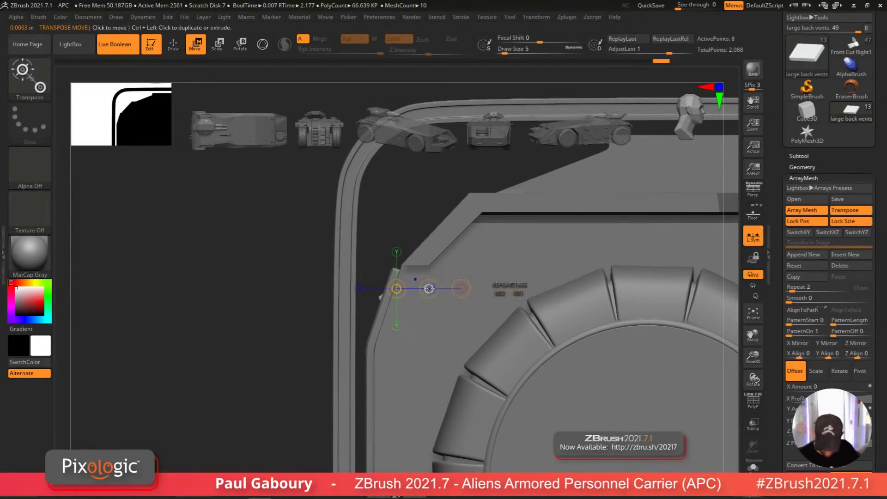
drag(429, 289, 408, 292)
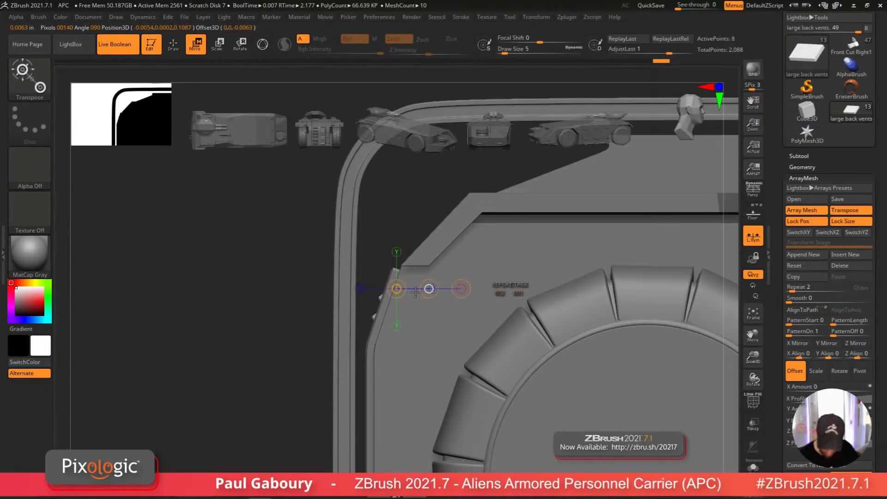
right_drag(431, 336, 455, 335)
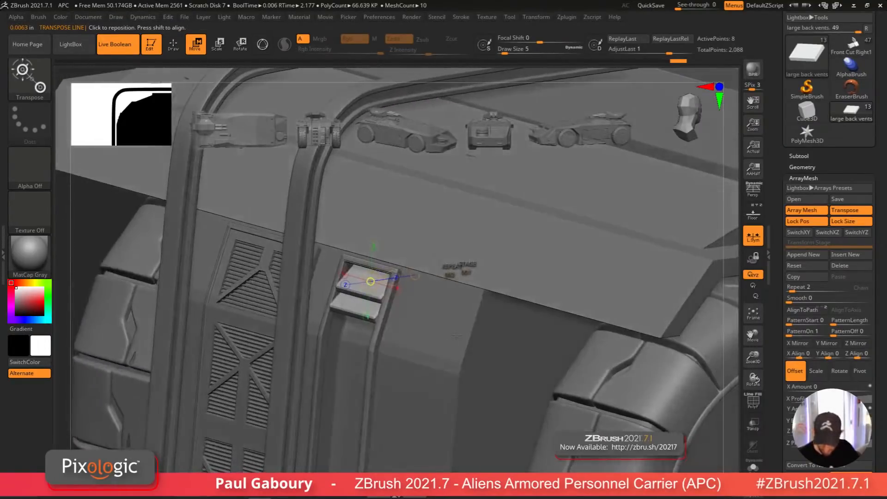
drag(450, 274, 471, 272)
right_drag(455, 324, 419, 328)
click(397, 326)
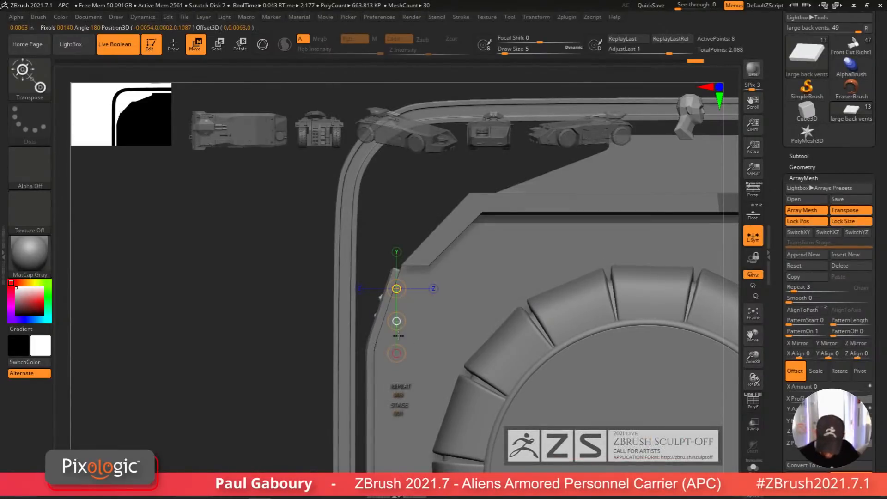
click(431, 288)
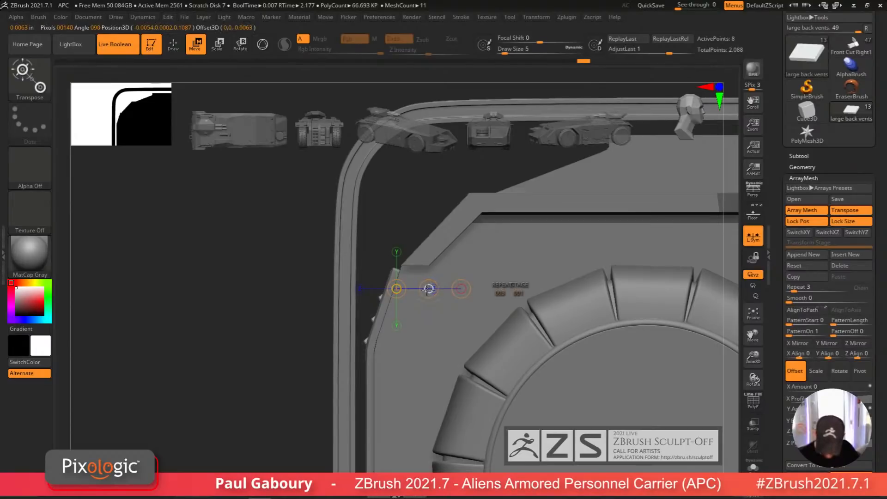
click(429, 288)
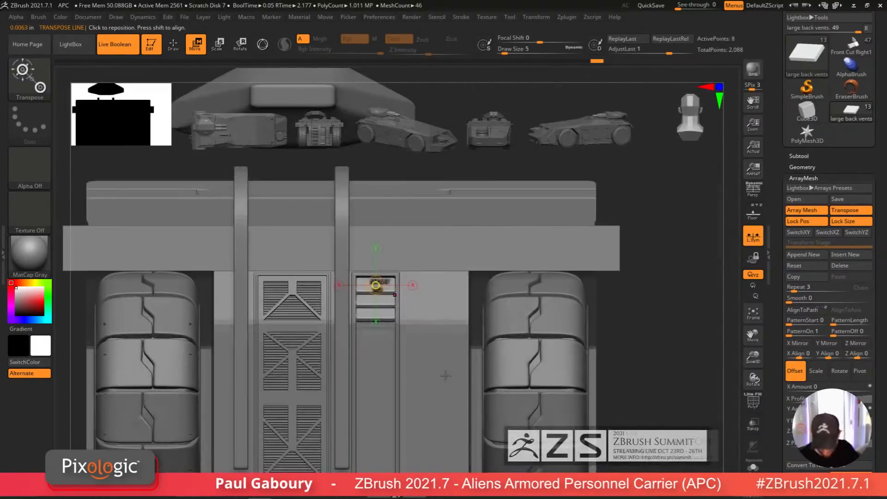
key(q)
ctrl+right_drag(442, 382, 442, 330)
mouse_move(441, 402)
alt+right_down()
mouse_move(442, 364)
mouse_move(403, 390)
mouse_move(412, 396)
mouse_move(407, 374)
alt+right_up()
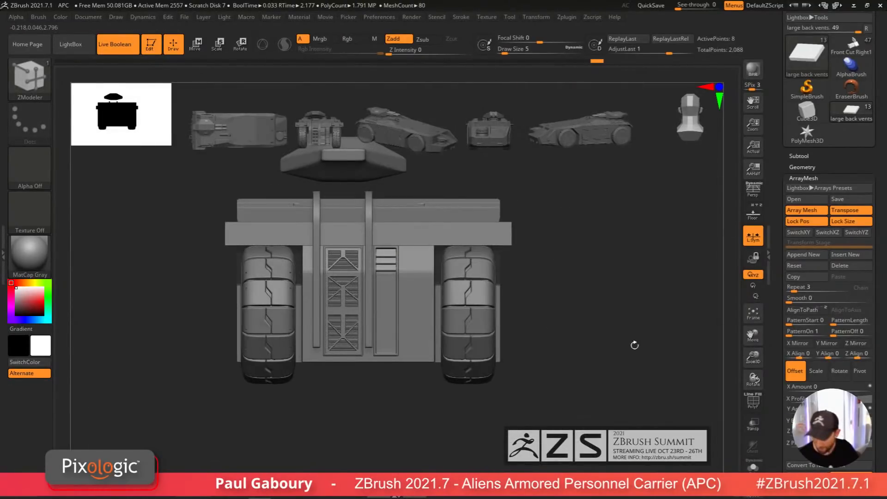
Step: Append a chained second ArrayMesh stage and extend the slats down the full height of the right vent opening
click(812, 260)
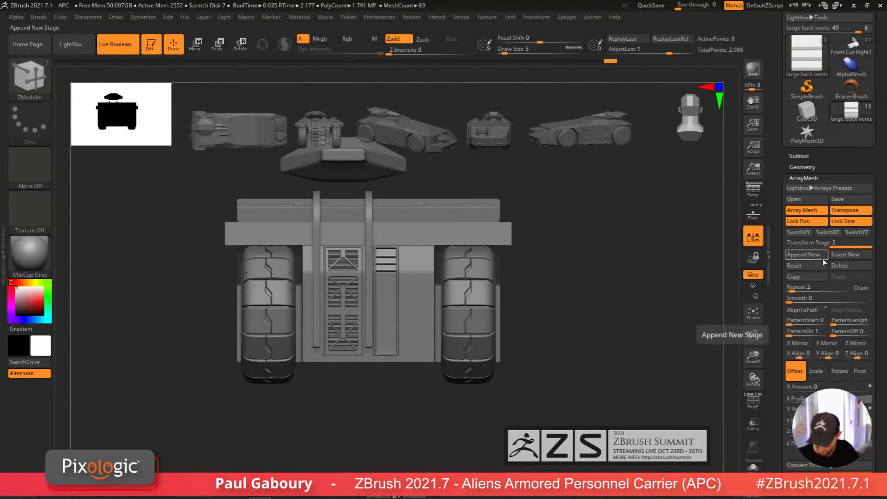
click(862, 288)
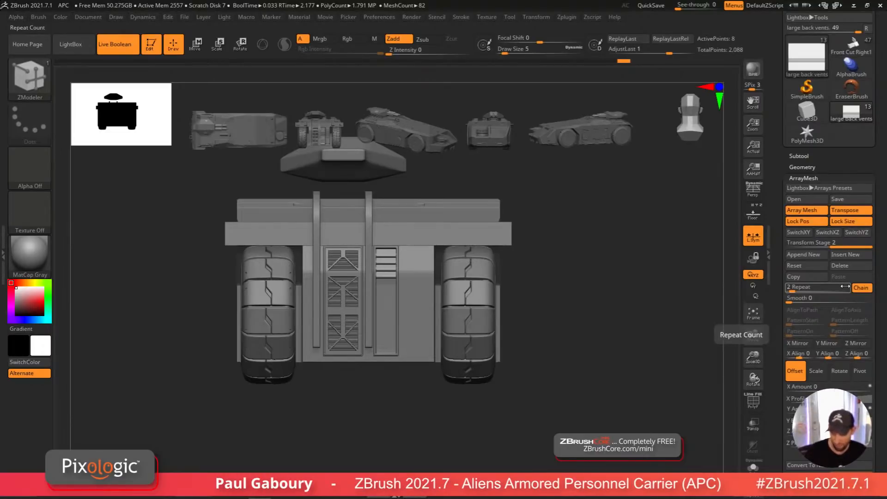
key(w)
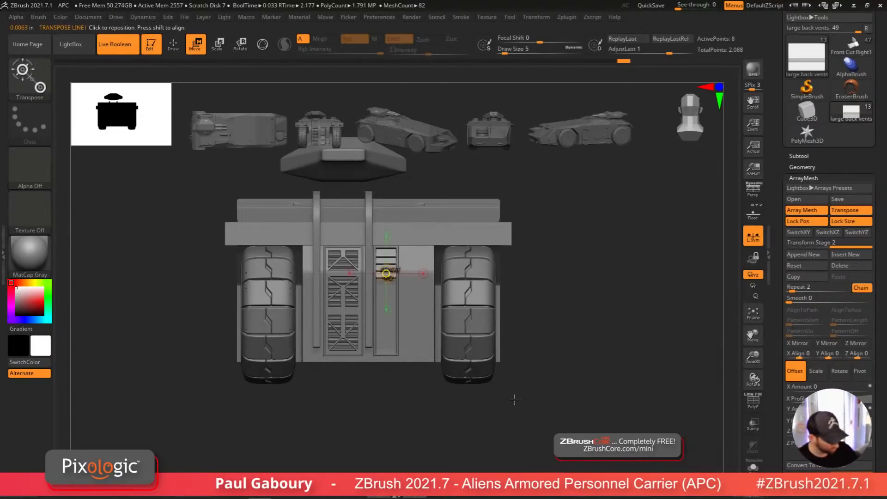
key(y)
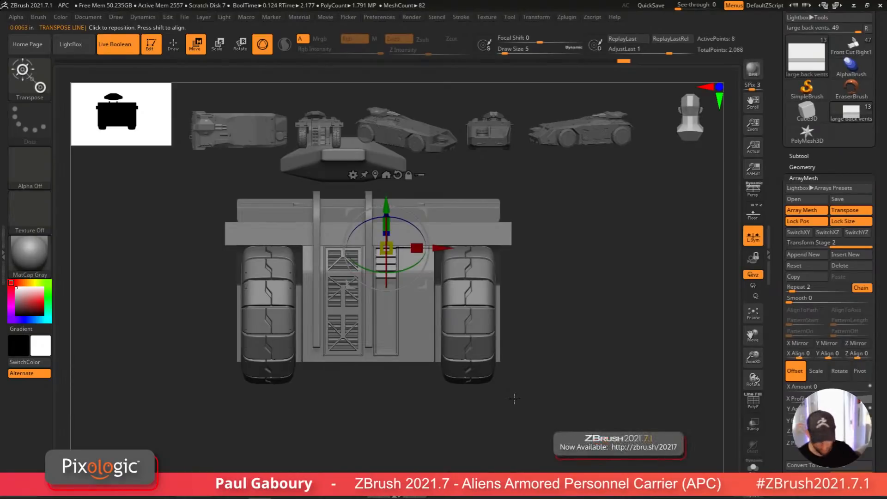
key(y)
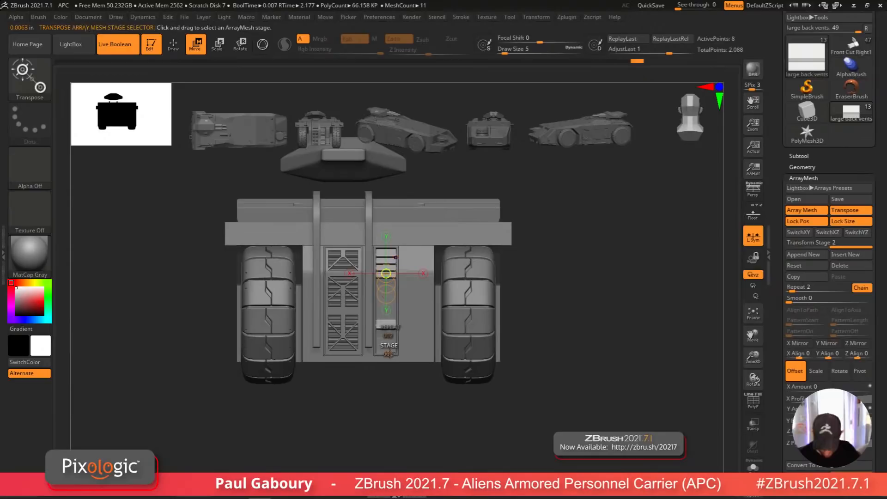
drag(388, 335, 555, 312)
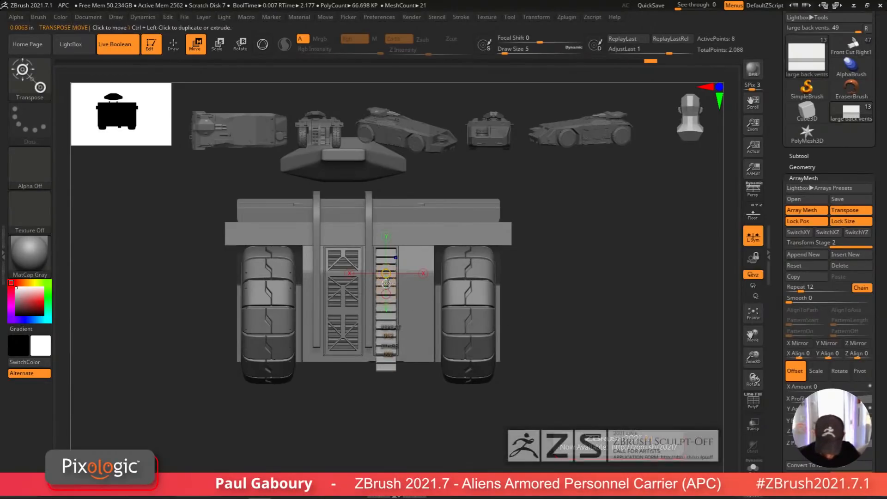
ctrl+right_drag(454, 331, 450, 379)
drag(373, 328, 375, 310)
alt+right_drag(440, 340, 415, 285)
drag(387, 253, 388, 250)
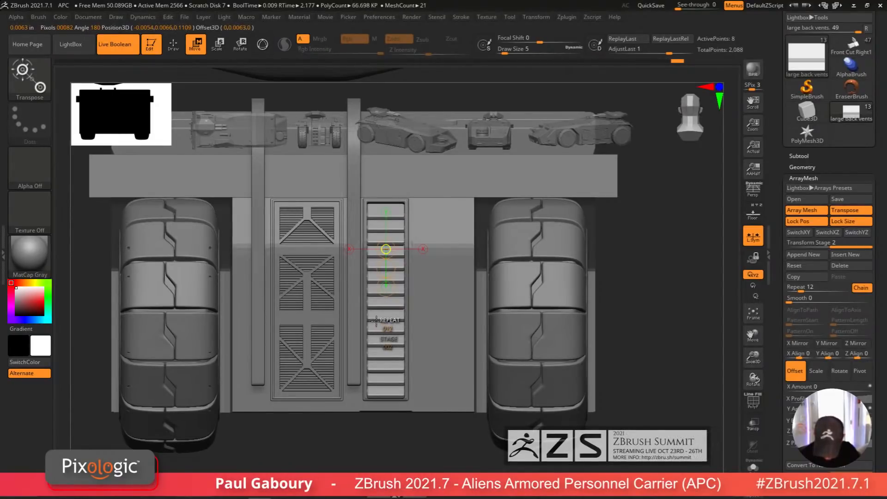
drag(376, 321, 373, 320)
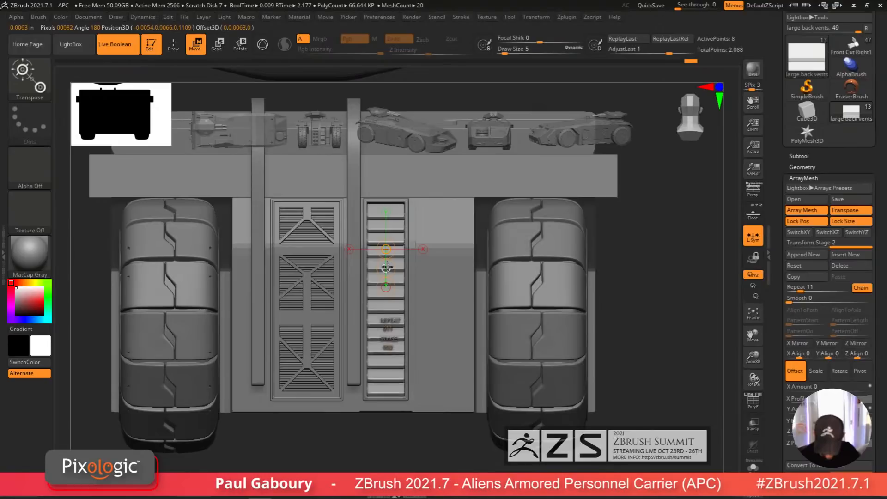
drag(387, 267, 387, 267)
mouse_move(394, 353)
ctrl+right_down()
mouse_move(394, 416)
mouse_move(406, 414)
mouse_move(391, 395)
mouse_move(401, 420)
mouse_move(418, 424)
mouse_move(424, 414)
mouse_move(404, 401)
mouse_move(406, 414)
mouse_move(418, 411)
mouse_move(417, 426)
mouse_move(424, 407)
ctrl+right_up()
key(q)
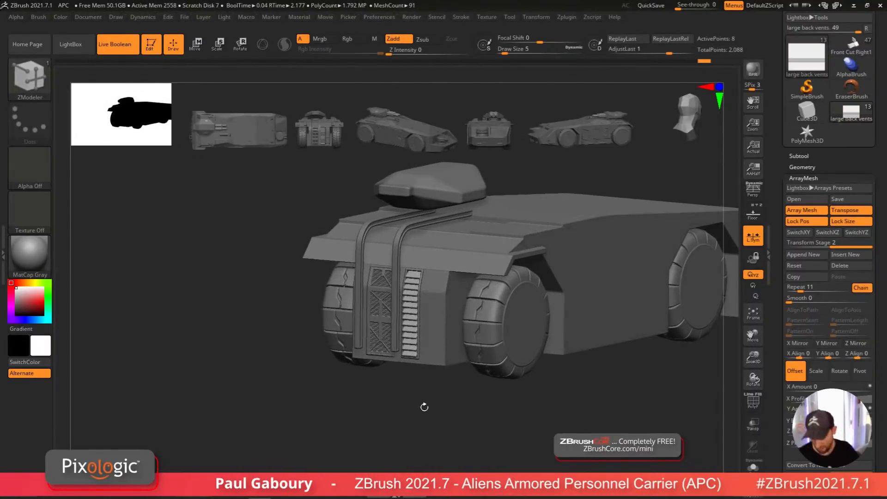
Step: Set the ArrayMesh transform stage to 2
scroll(881, 395, down, 5)
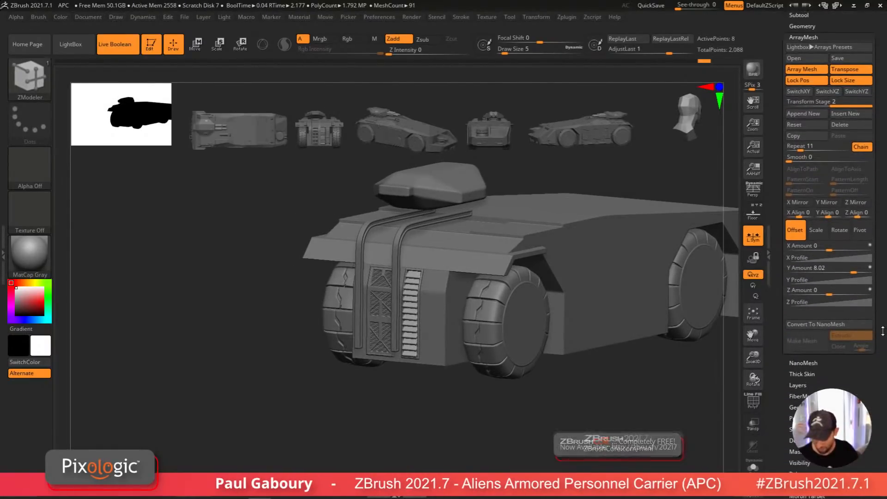
drag(863, 105, 811, 104)
click(827, 103)
text(2)
key(Return)
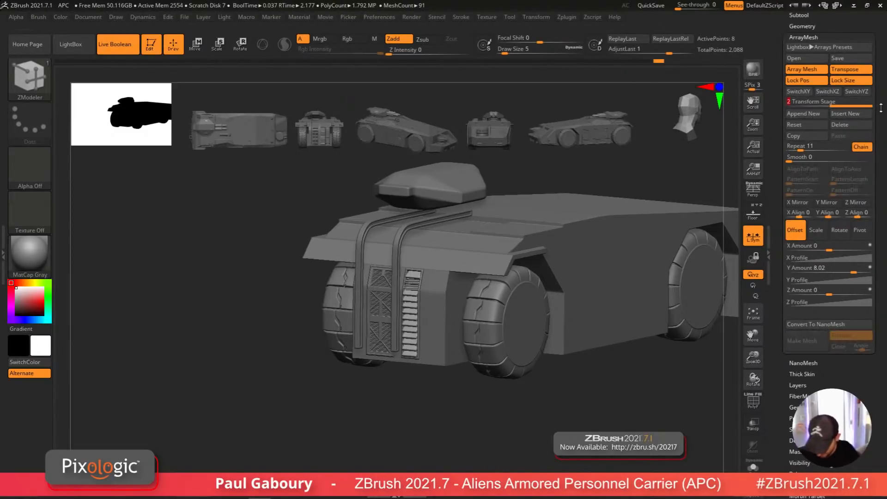
Step: Open the subtool list and select the back vent main box subtool
scroll(875, 180, up, 6)
click(810, 203)
click(847, 179)
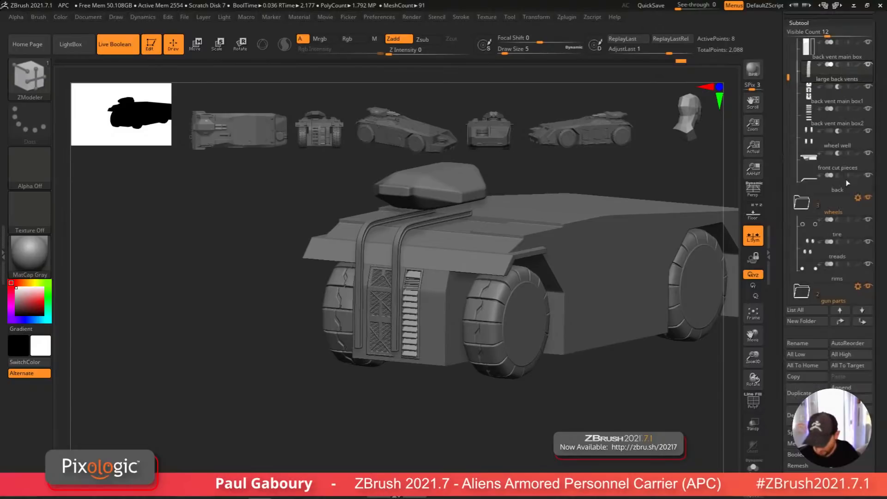
scroll(830, 139, down, 4)
click(826, 56)
drag(829, 74, 826, 173)
shift+click(814, 138)
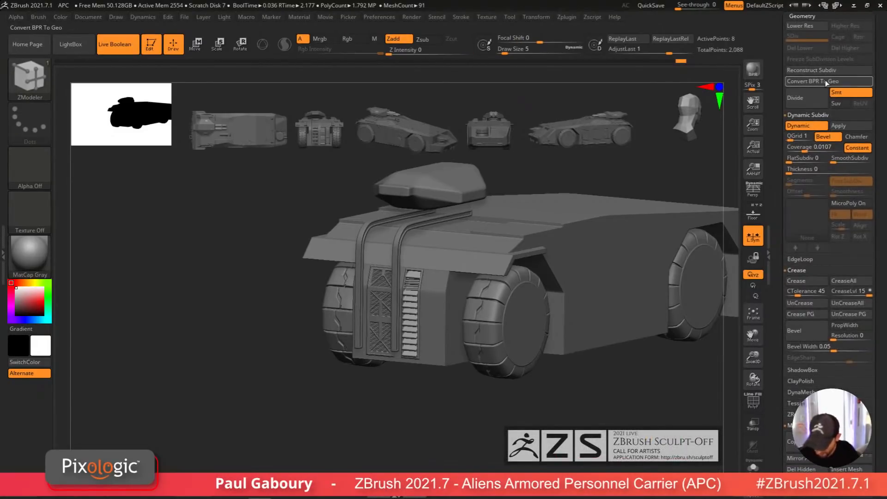
Step: Examine the arrayed slats in the right back vent from the rear and side views
key(shift+f)
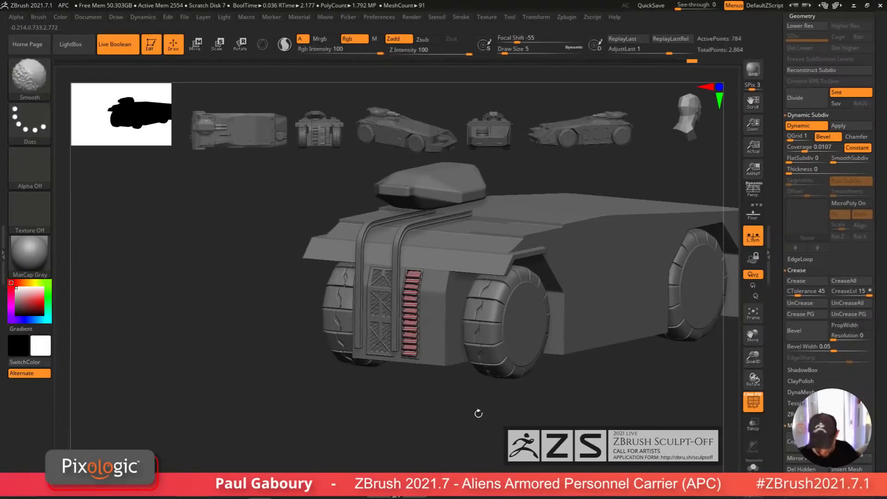
ctrl+right_drag(421, 339, 458, 401)
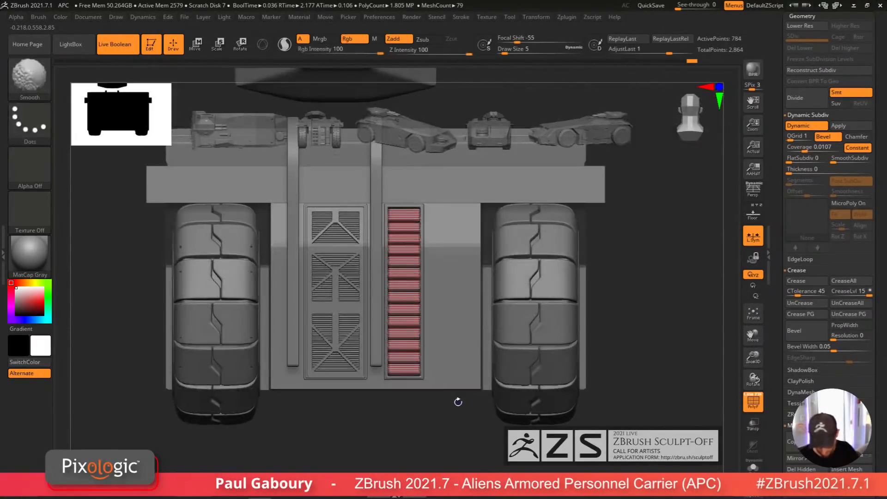
ctrl+shift+drag(483, 442, 318, 259)
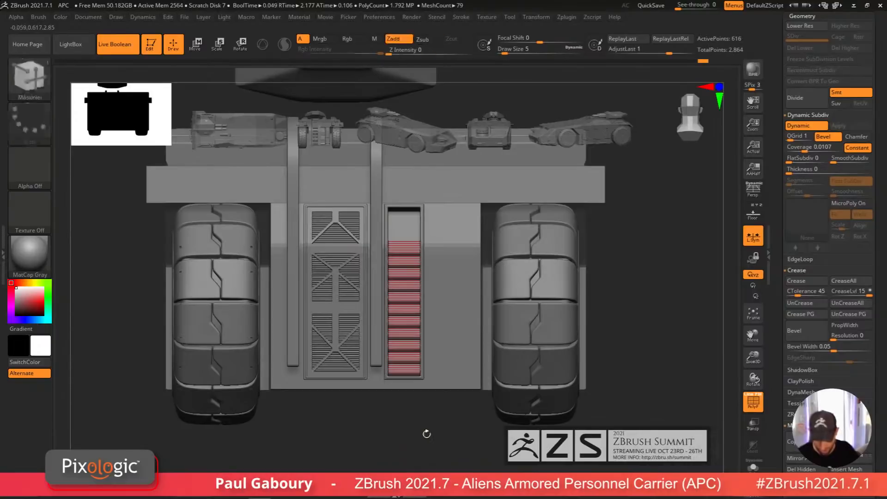
shift+right_drag(431, 433, 408, 455)
key(w)
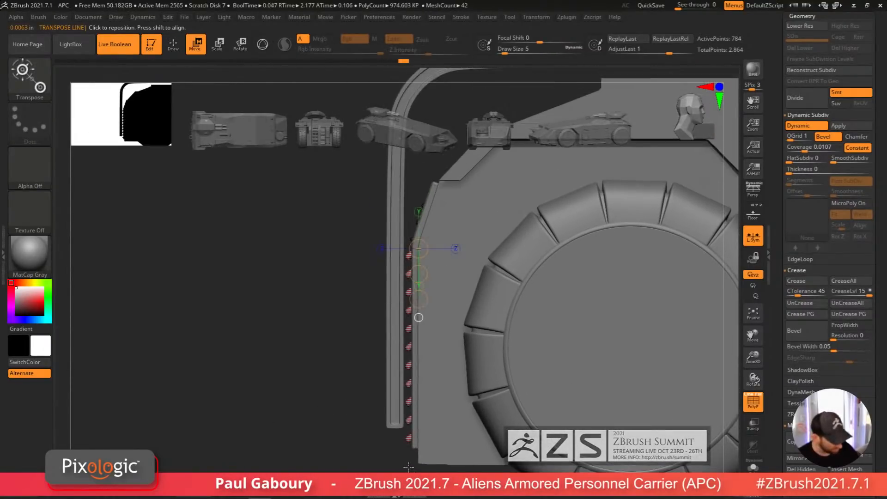
key(y)
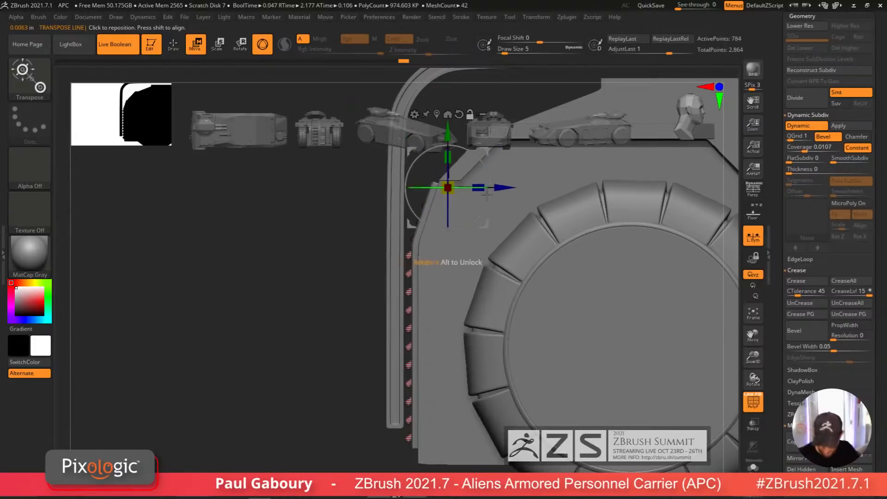
alt+drag(447, 188, 477, 305)
drag(532, 304, 536, 304)
ctrl+right_drag(532, 324, 520, 368)
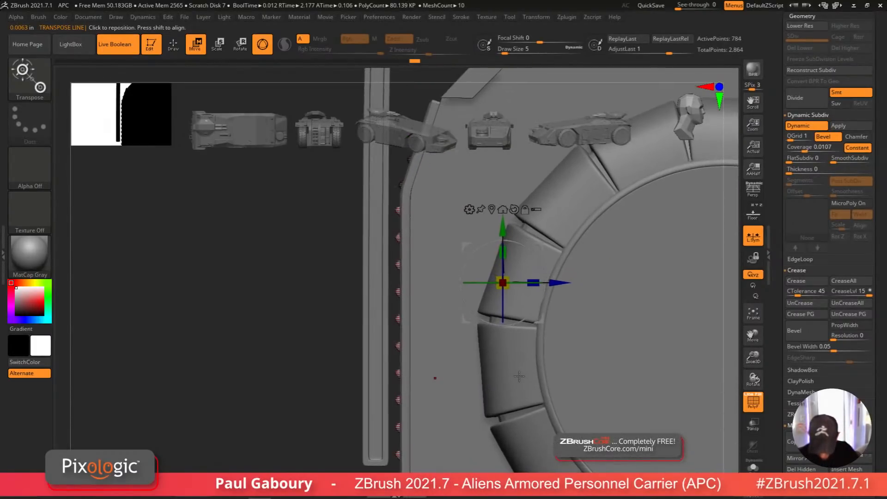
key(shift+f)
drag(558, 283, 560, 283)
ctrl+right_drag(510, 383, 490, 323)
ctrl+drag(339, 364, 360, 409)
key(q)
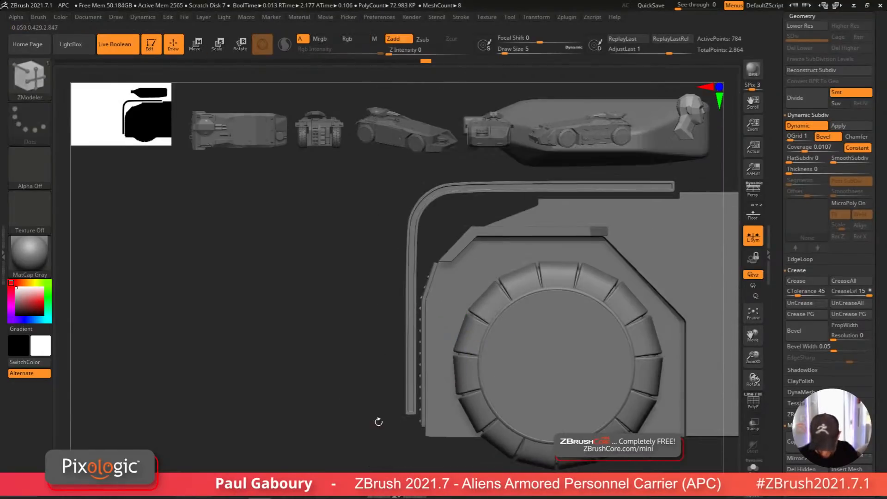
mouse_move(378, 420)
ctrl+right_down()
mouse_move(360, 406)
mouse_move(417, 432)
mouse_move(435, 423)
mouse_move(388, 393)
mouse_move(427, 392)
mouse_move(417, 409)
ctrl+right_up()
key(shift+f)
key(shift+f)
key(b)
key(z)
key(m)
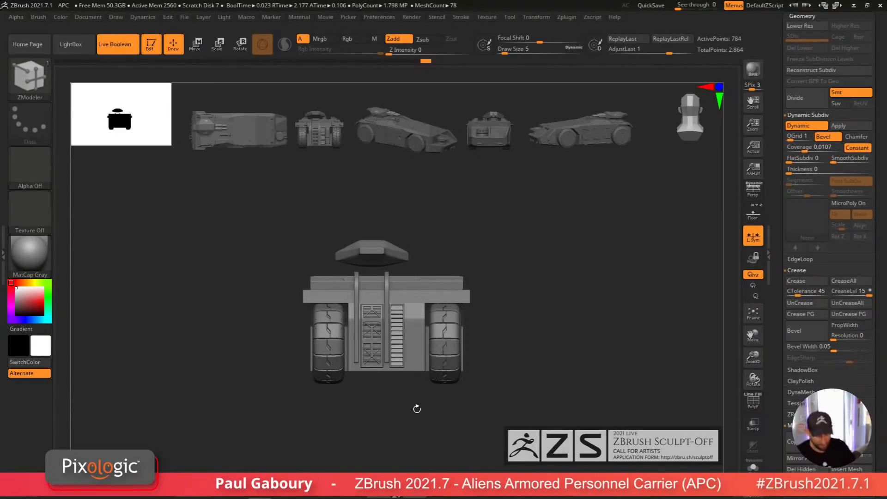
drag(417, 409, 501, 364)
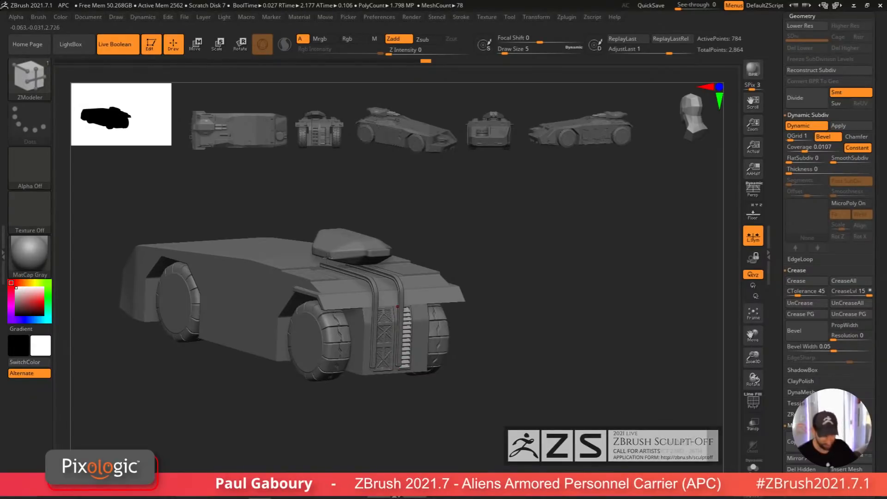
drag(435, 425, 421, 330)
mouse_move(421, 331)
ctrl+right_down()
mouse_move(447, 322)
mouse_move(411, 338)
ctrl+right_up()
key(shift+f)
key(shift+f)
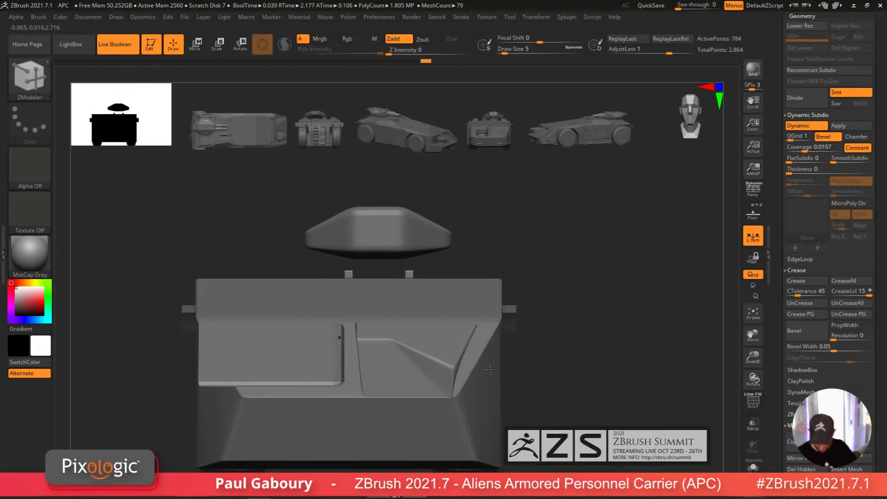
Step: Merge the body parts subtool folder into one mesh with Boolean With DSDiv
drag(776, 215, 783, 329)
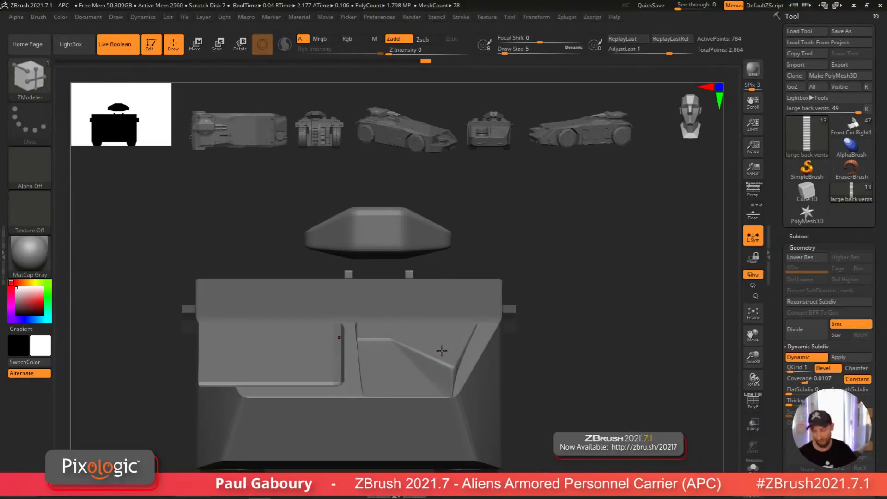
click(806, 236)
drag(877, 228, 883, 334)
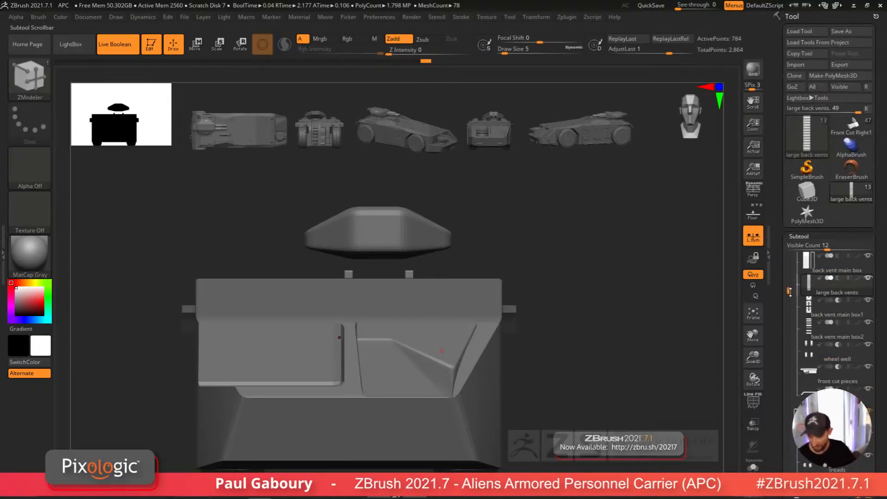
drag(789, 291, 789, 258)
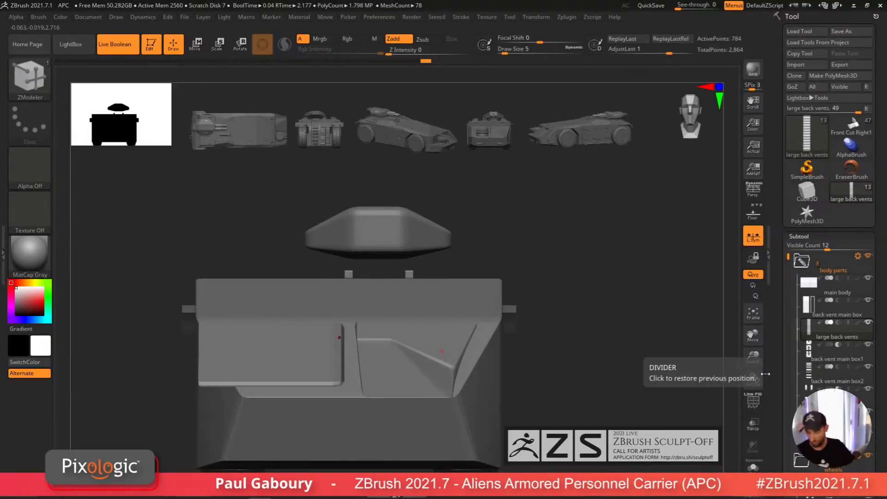
mouse_move(832, 318)
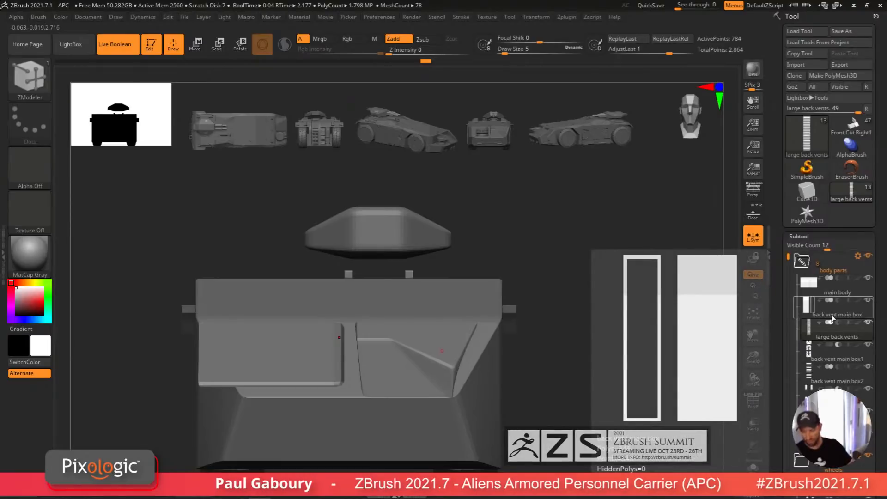
mouse_move(811, 286)
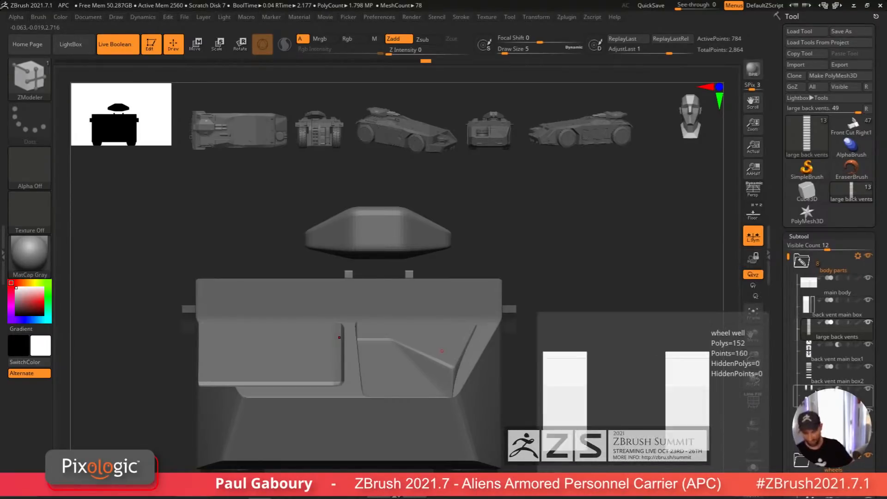
mouse_move(817, 269)
scroll(882, 244, down, 3)
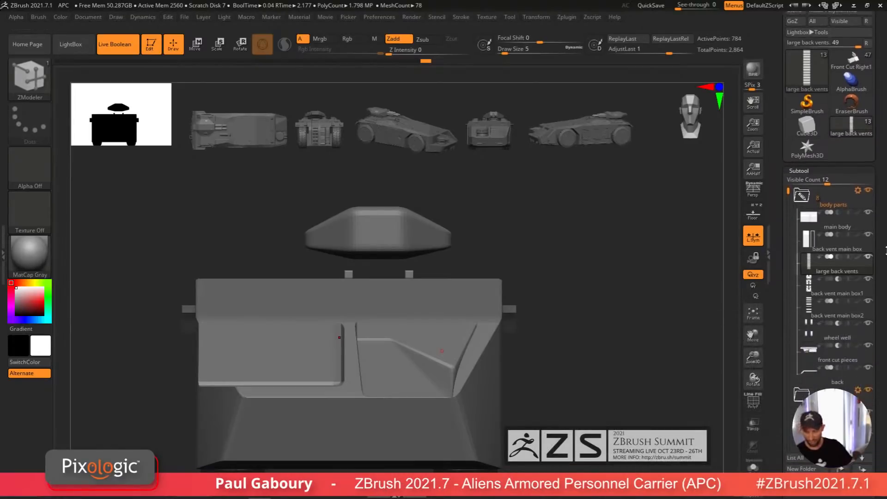
click(858, 179)
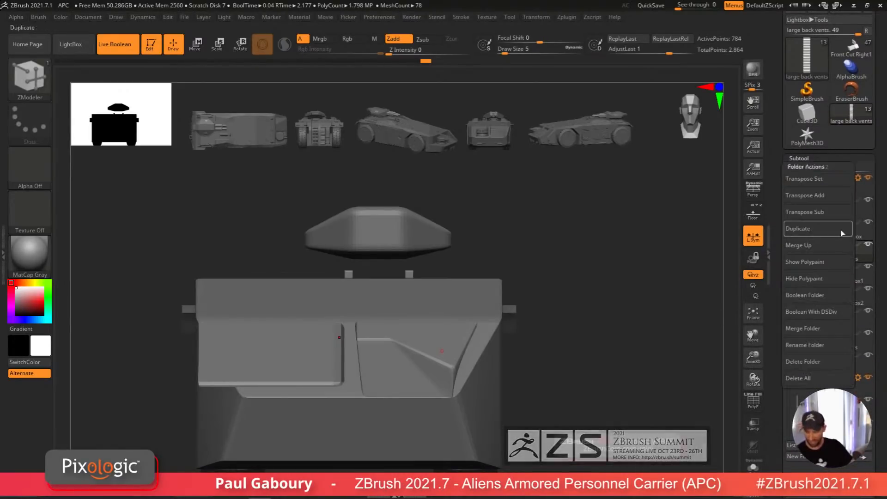
click(825, 312)
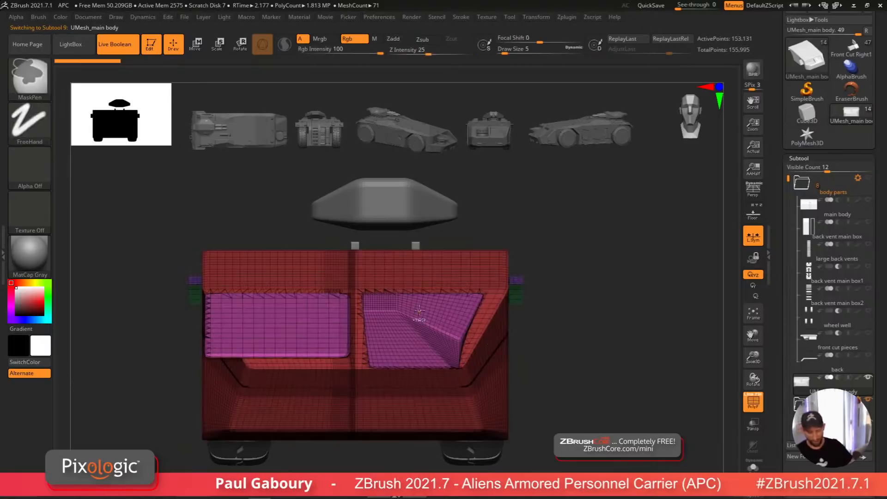
Step: Isolate the rear panel polygroups on the merged body mesh, hide the left panel and delete the hidden geometry
ctrl+right_drag(423, 310, 453, 352)
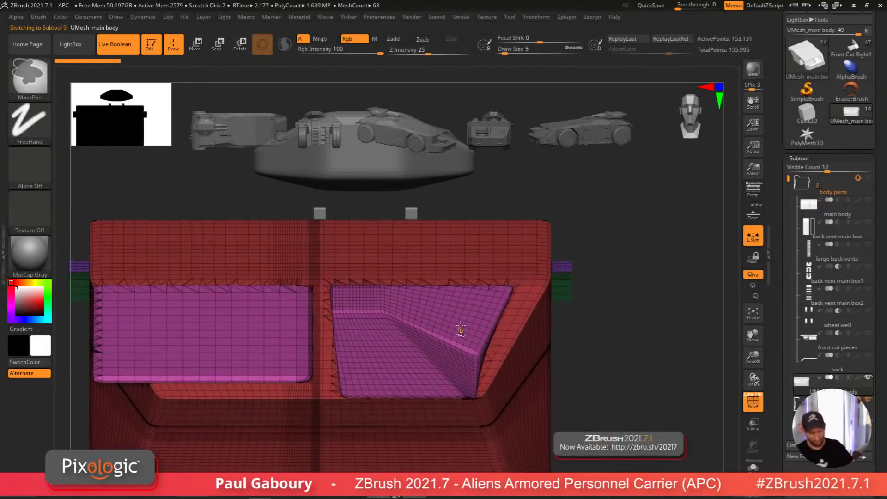
key(ctrl+shift)
ctrl+shift+click(457, 306)
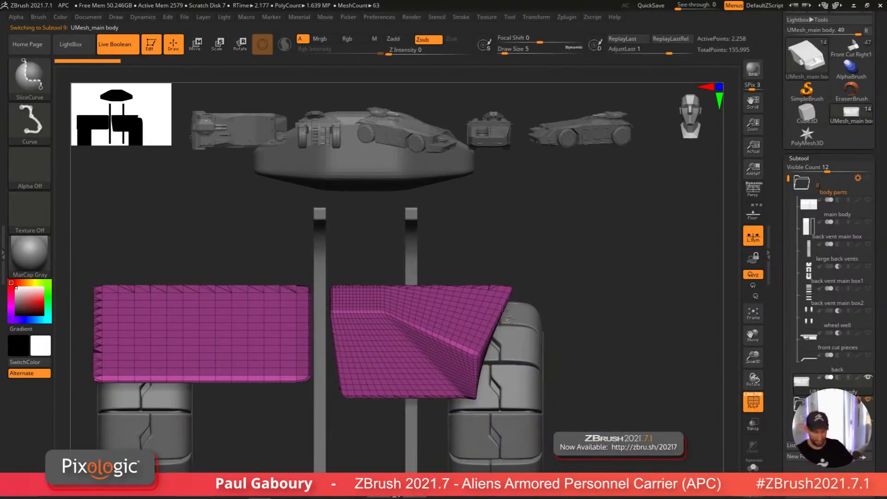
alt+right_drag(571, 348, 590, 322)
mouse_move(590, 322)
ctrl+right_down()
mouse_move(576, 322)
mouse_move(600, 326)
ctrl+right_up()
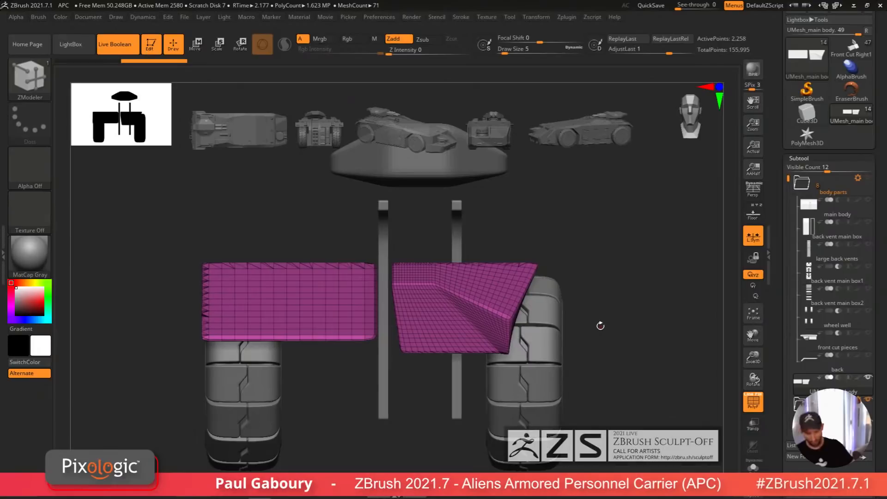
scroll(875, 342, down, 7)
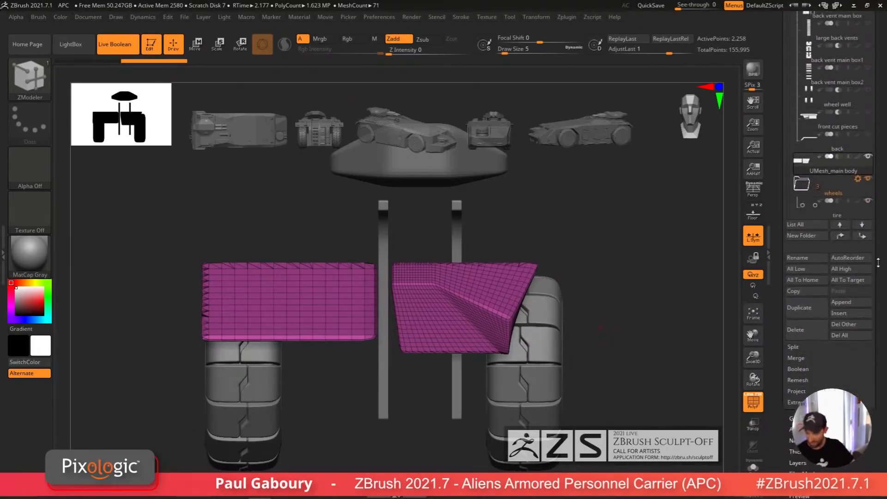
key(shift)
click(802, 301)
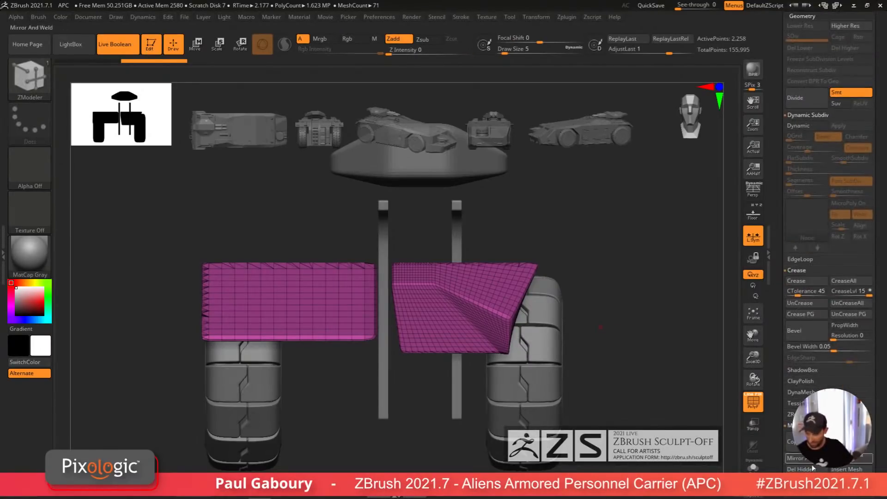
alt+drag(613, 426, 492, 372)
key(ctrl)
ctrl+right_drag(493, 372, 554, 397)
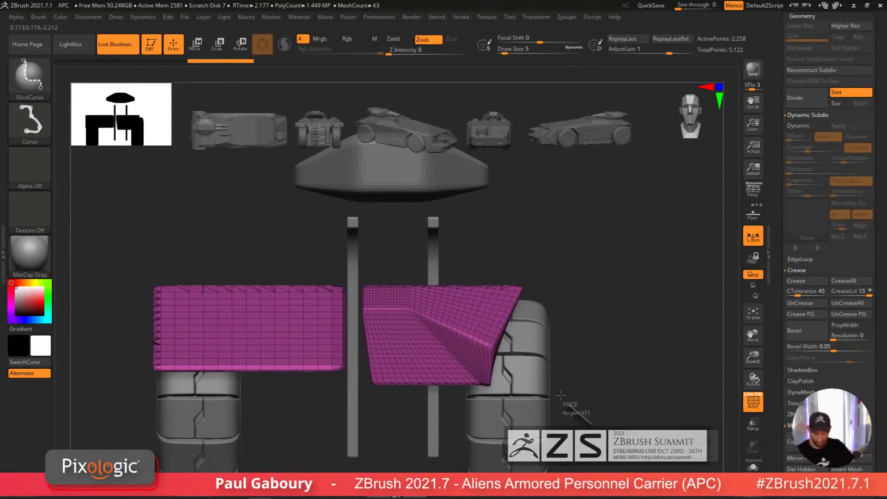
ctrl+shift+drag(592, 424, 358, 244)
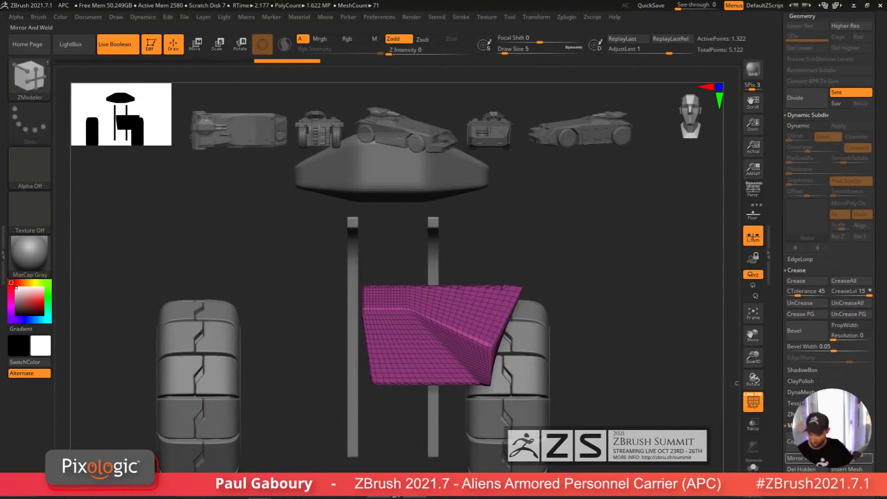
click(807, 470)
Step: Examine the remaining angled rear panel mesh with and without polygroup display
mouse_move(596, 370)
ctrl+right_down()
mouse_move(614, 411)
mouse_move(513, 402)
mouse_move(419, 408)
mouse_move(408, 397)
mouse_move(437, 372)
mouse_move(524, 368)
ctrl+right_up()
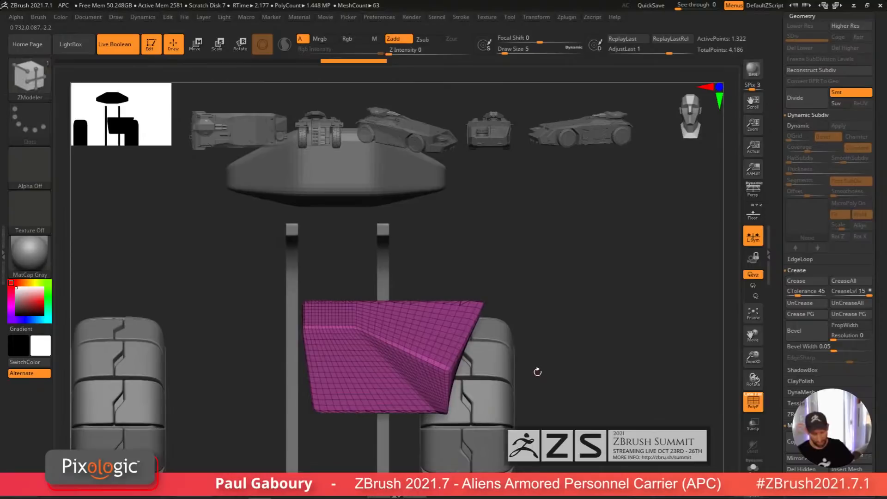
key(shift+f)
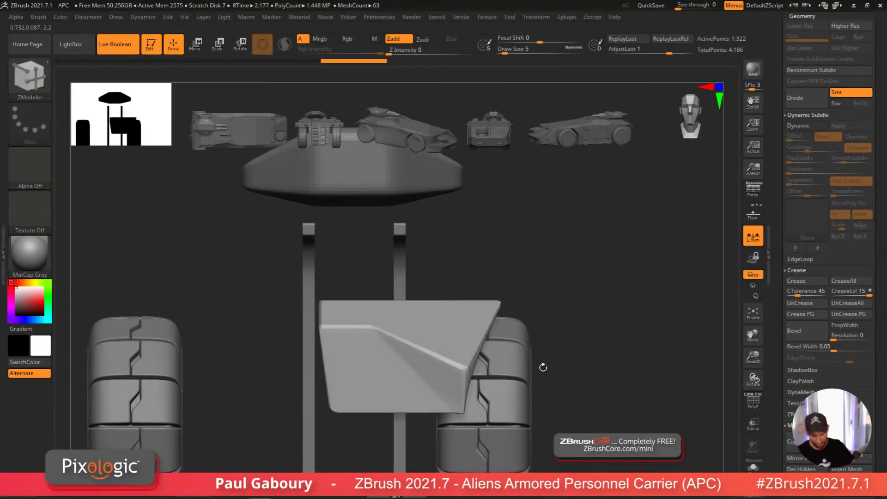
alt+right_drag(540, 367, 554, 357)
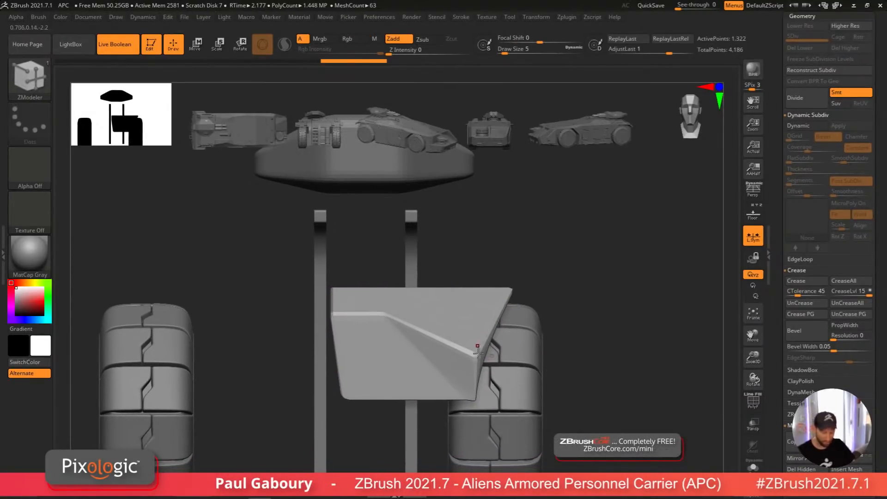
key(shift+f)
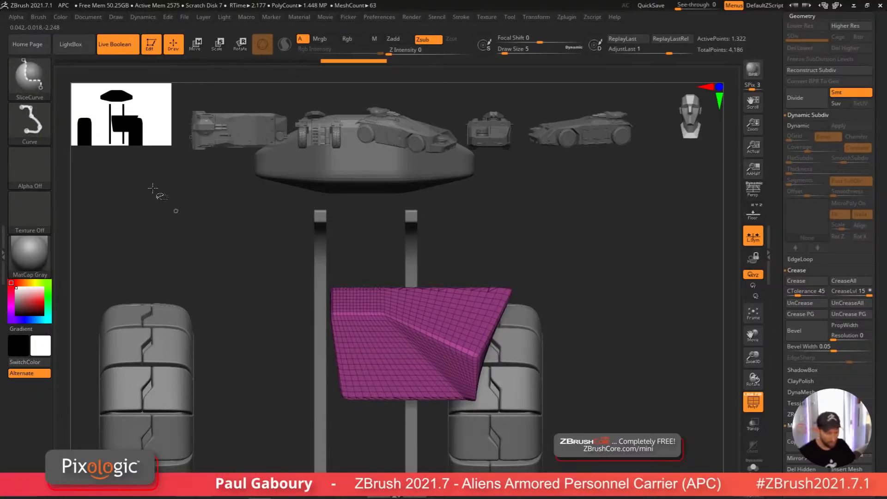
mouse_move(237, 291)
ctrl+shift+mouse_down()
mouse_move(669, 306)
mouse_move(664, 296)
ctrl+shift+mouse_up()
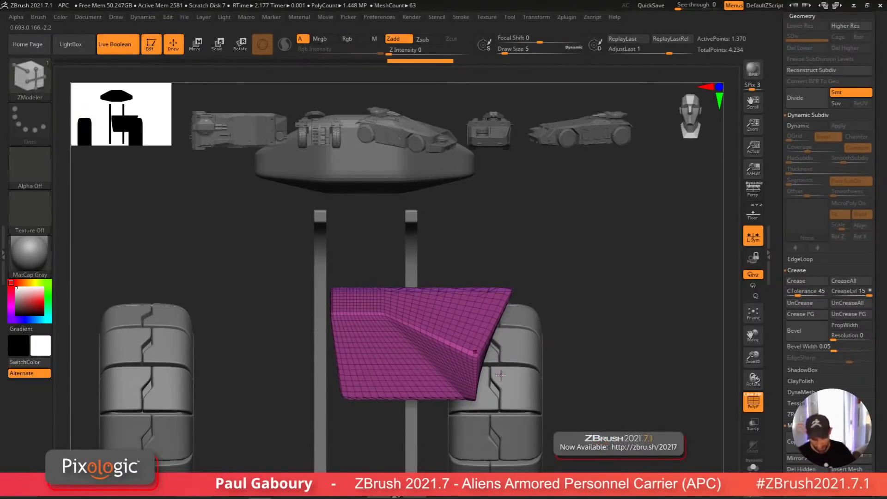
ctrl+shift+click(469, 331)
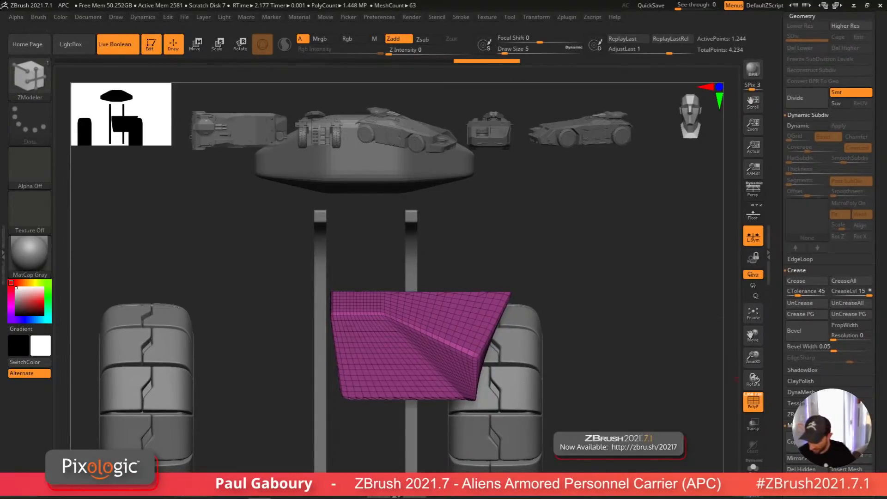
scroll(867, 344, down, 5)
click(803, 316)
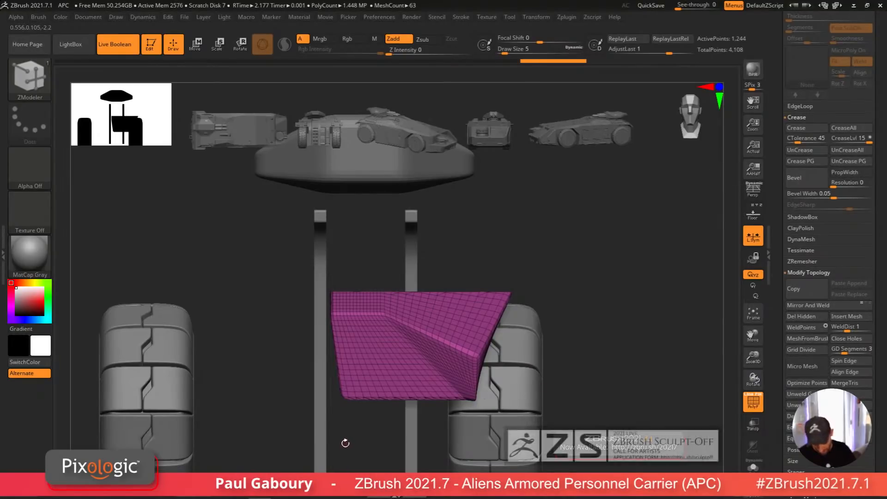
Step: Bridge points across the angled rear panel with ZModeler to close and flatten its thick edge
alt+right_drag(343, 430, 349, 448)
ctrl+right_drag(360, 406, 465, 399)
click(498, 377)
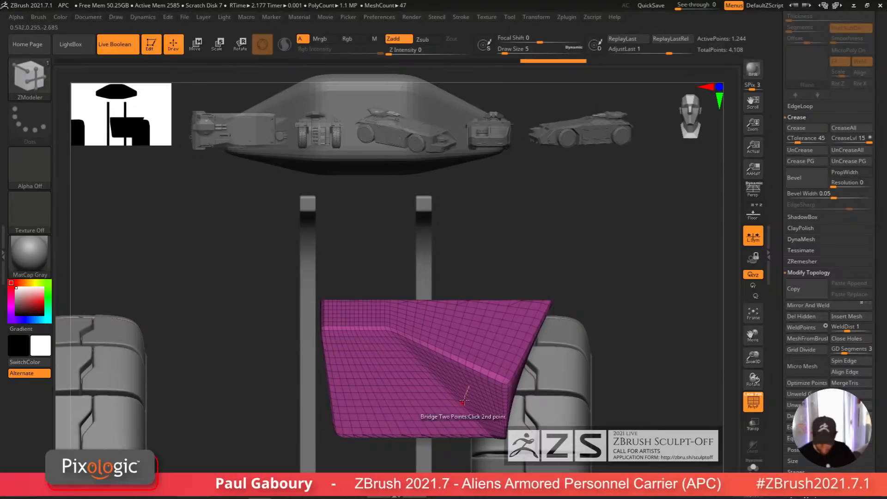
alt+right_drag(605, 431, 608, 384)
mouse_move(632, 458)
ctrl+shift+mouse_down()
mouse_move(508, 433)
mouse_move(294, 342)
ctrl+shift+mouse_up()
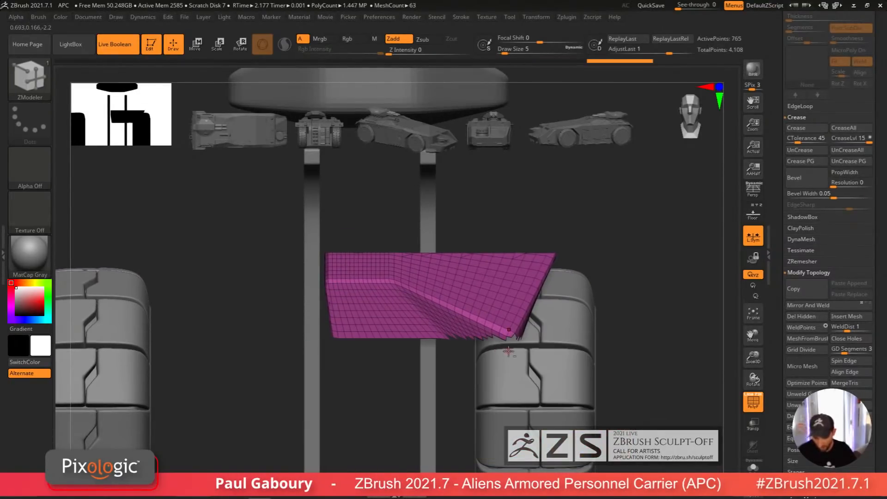
right_drag(508, 351, 569, 377)
ctrl+shift+drag(625, 418, 544, 272)
right_drag(545, 272, 564, 324)
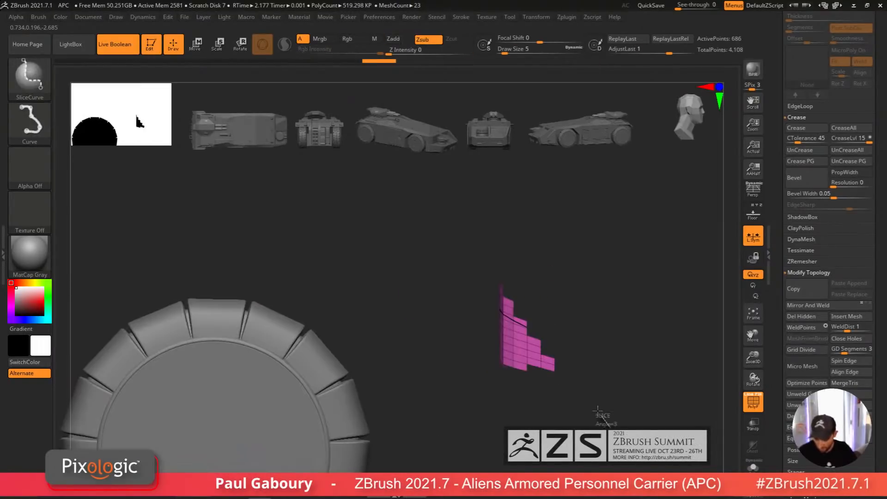
ctrl+alt+shift+drag(609, 428, 512, 279)
mouse_move(564, 331)
right_down()
mouse_move(544, 366)
mouse_move(520, 377)
mouse_move(533, 395)
mouse_move(589, 379)
right_up()
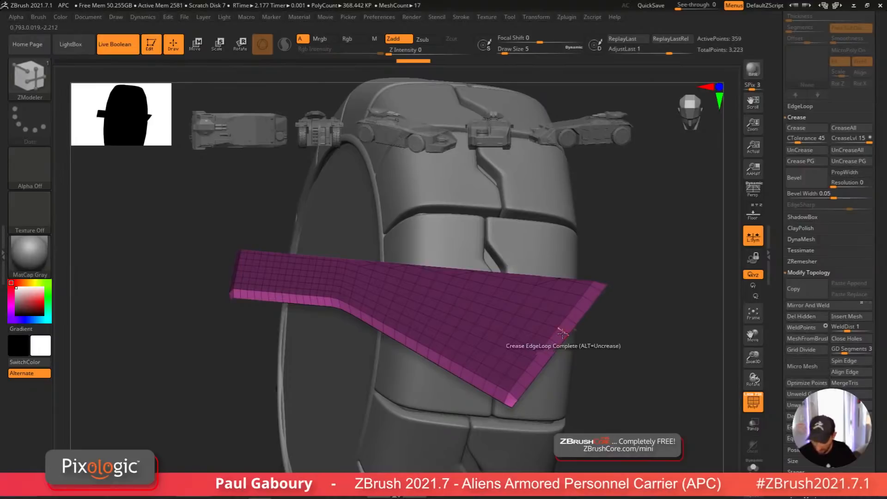
Step: Hide the rear panel's leftover thick border strips with SelectLasso and delete the hidden geometry
ctrl+shift+click(35, 80)
ctrl+shift+click(397, 133)
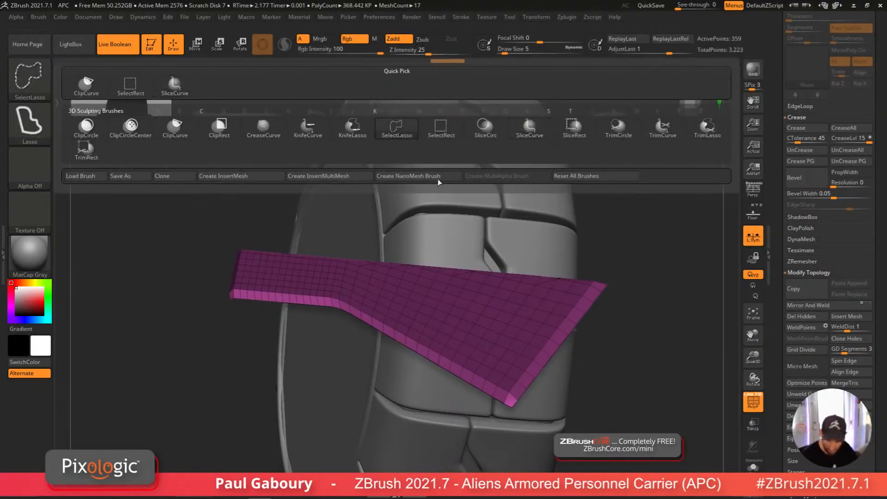
ctrl+shift+click(554, 343)
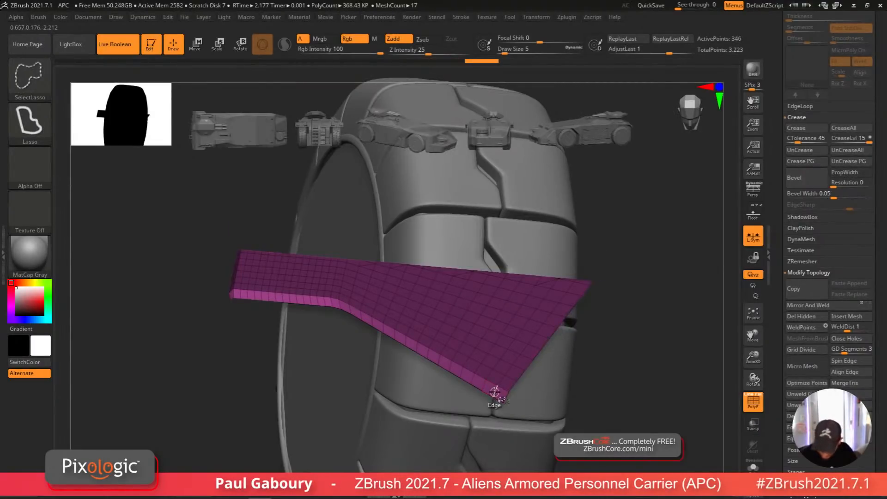
ctrl+shift+click(494, 392)
right_drag(495, 392, 220, 269)
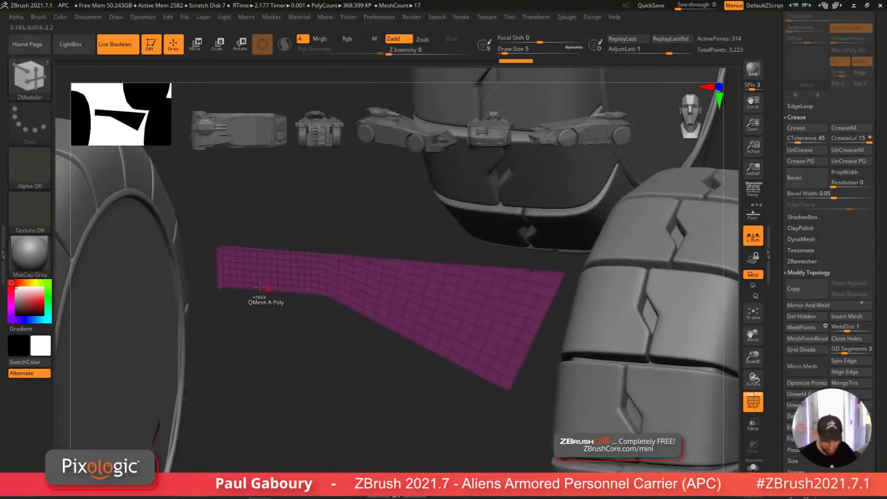
ctrl+shift+click(221, 269)
shift+right_drag(376, 398, 452, 412)
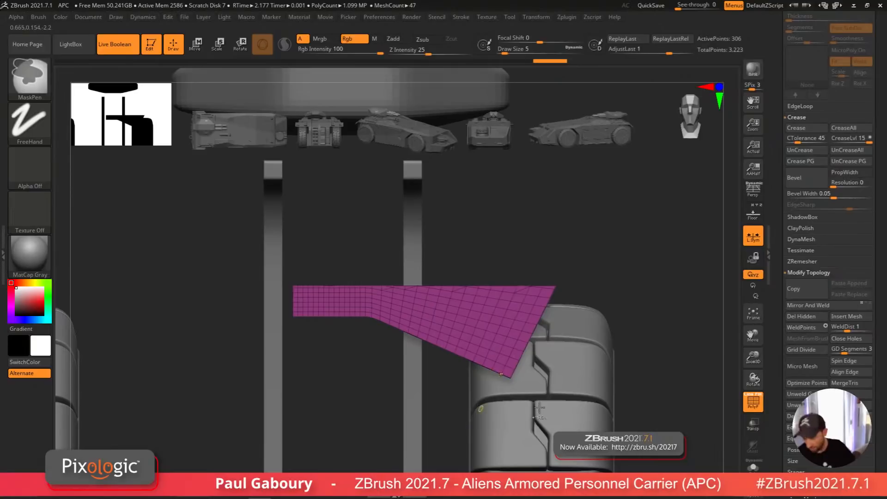
key(b)
key(z)
key(m)
click(811, 320)
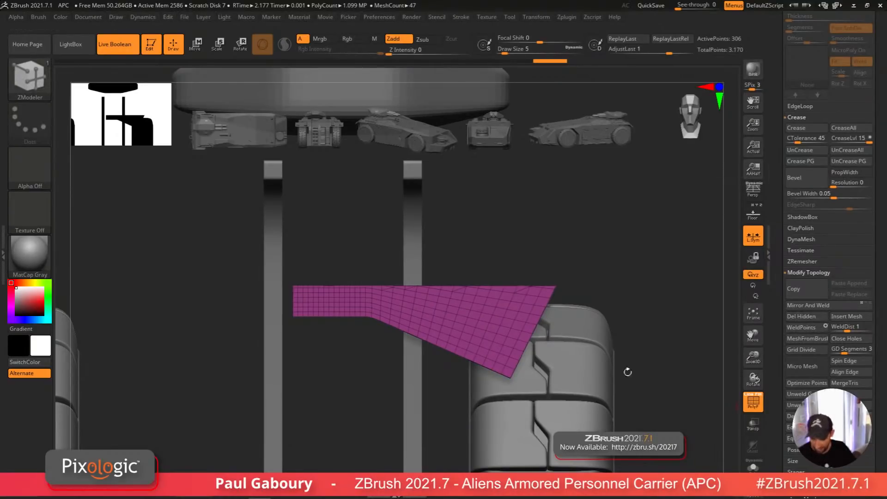
Step: Examine the flattened rear panel with polyframe and solo display, and review the subtool list
alt+right_drag(462, 400, 489, 408)
key(shift+f)
key(shift+f)
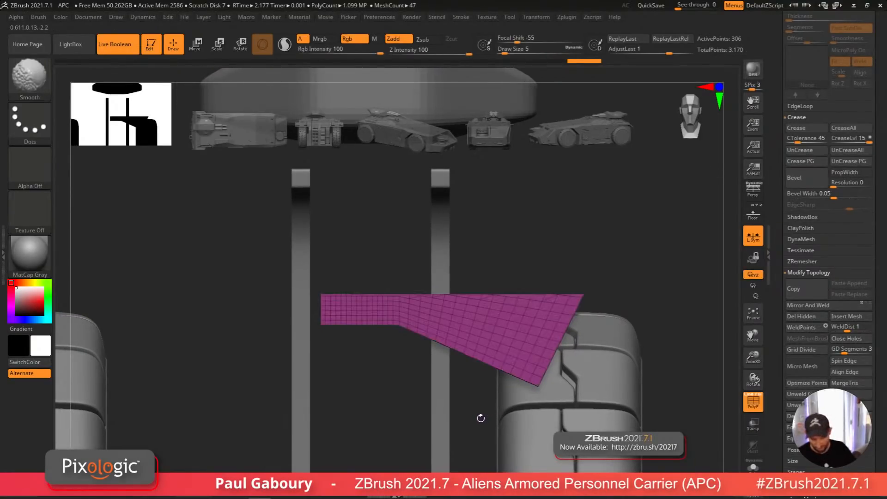
click(752, 466)
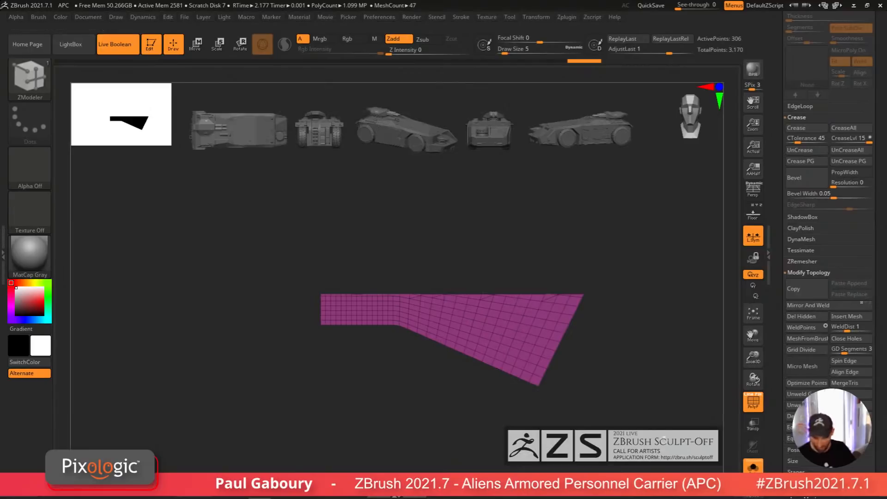
click(753, 467)
scroll(885, 456, up, 10)
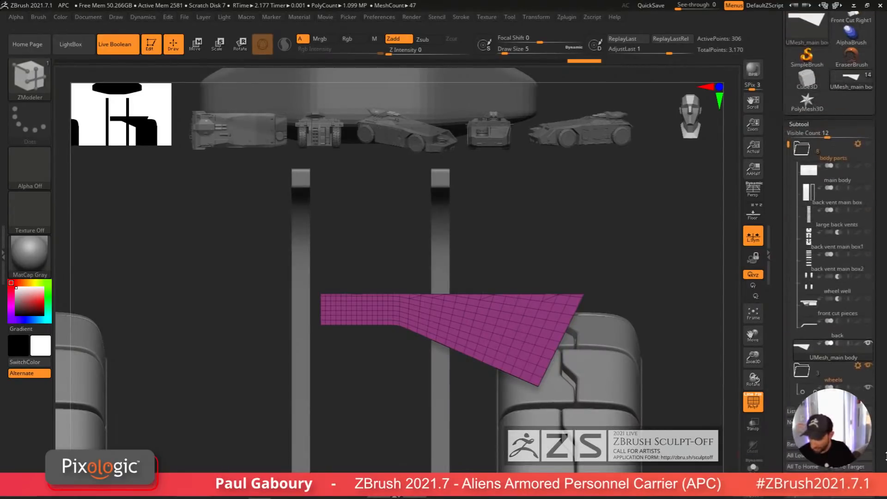
scroll(885, 456, up, 2)
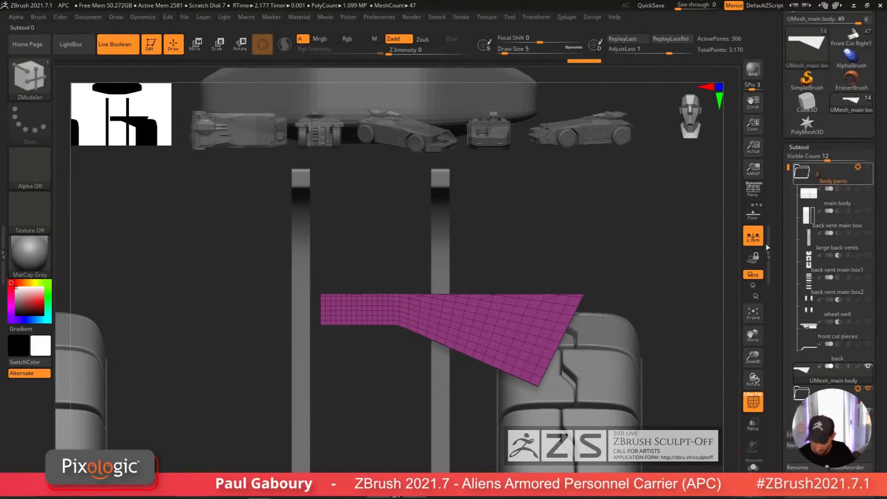
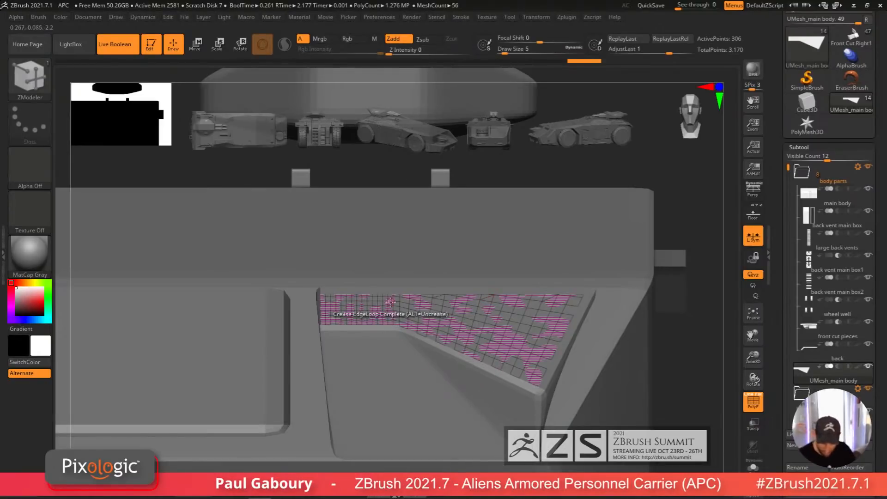
Step: Hide the rear panel's leftover edge strips, keeping only the two flat panel pieces visible
ctrl+right_drag(390, 306, 470, 364)
key(ctrl+shift)
mouse_move(539, 401)
ctrl+right_down()
mouse_move(578, 416)
mouse_move(460, 380)
mouse_move(418, 392)
mouse_move(459, 377)
ctrl+right_up()
ctrl+right_drag(319, 334, 314, 319)
ctrl+shift+click(319, 324)
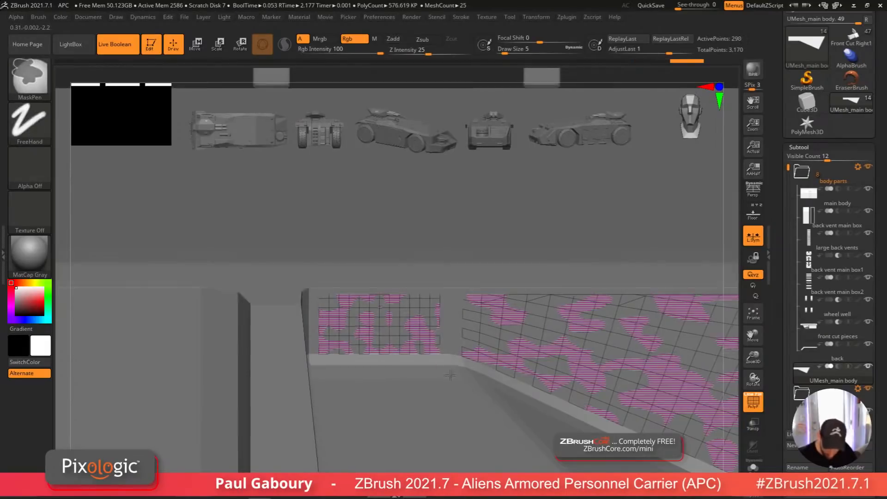
ctrl+right_drag(444, 365, 481, 364)
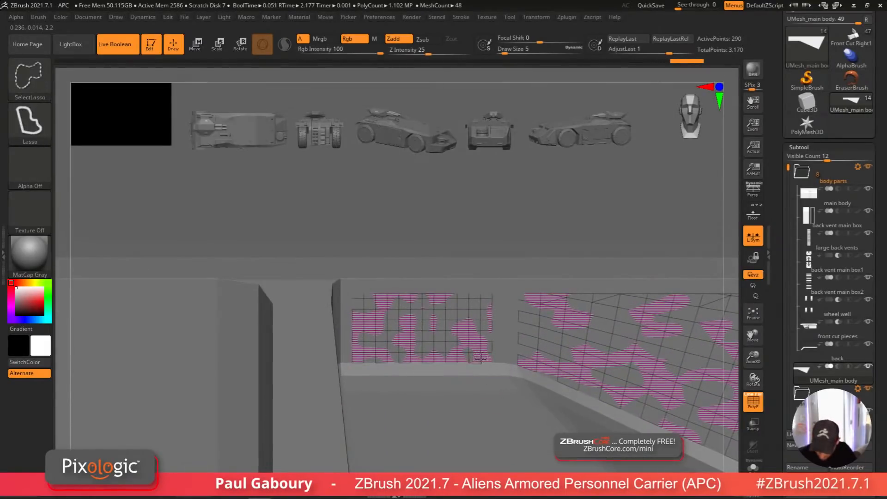
ctrl+shift+click(481, 359)
ctrl+right_drag(561, 428, 560, 404)
ctrl+shift+click(547, 377)
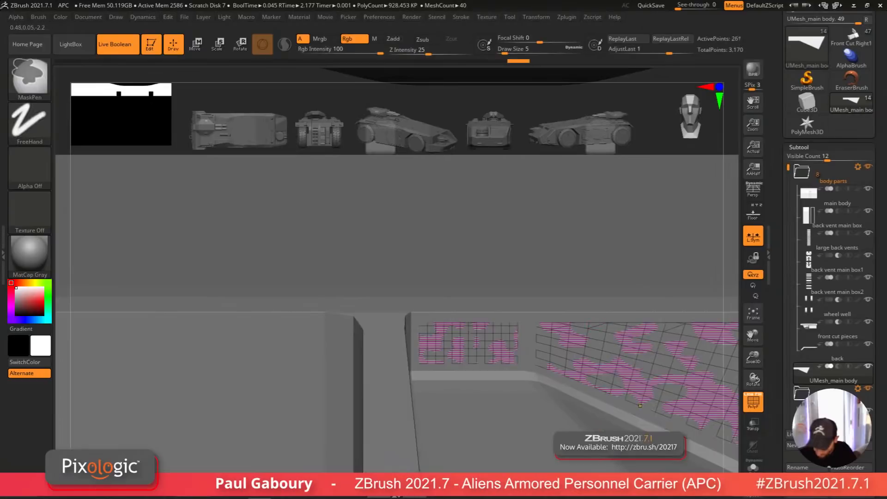
Step: Solo the rear panel pieces and inspect them from several angles
mouse_move(640, 406)
ctrl+right_down()
mouse_move(683, 439)
mouse_move(513, 396)
mouse_move(568, 412)
mouse_move(573, 392)
ctrl+right_up()
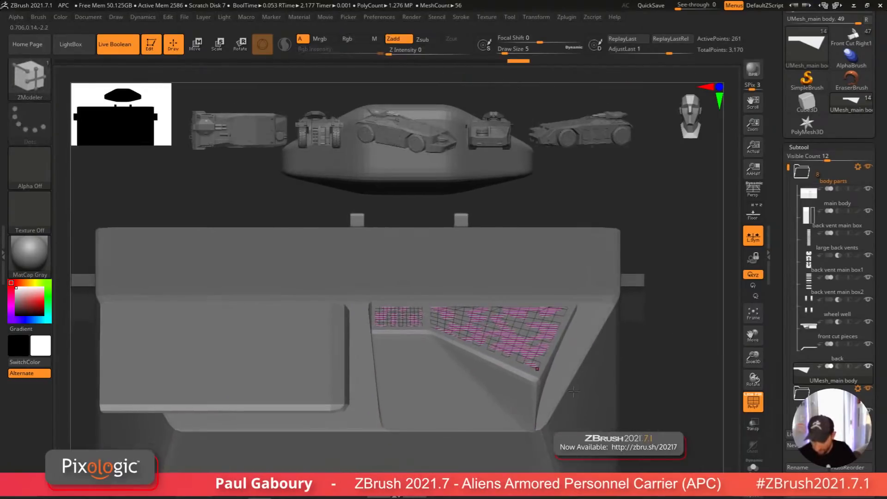
key(shift)
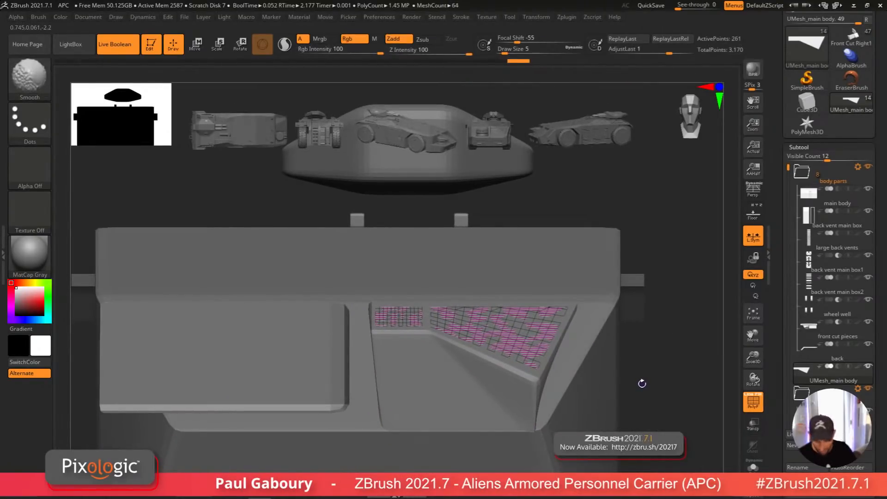
drag(880, 356, 880, 215)
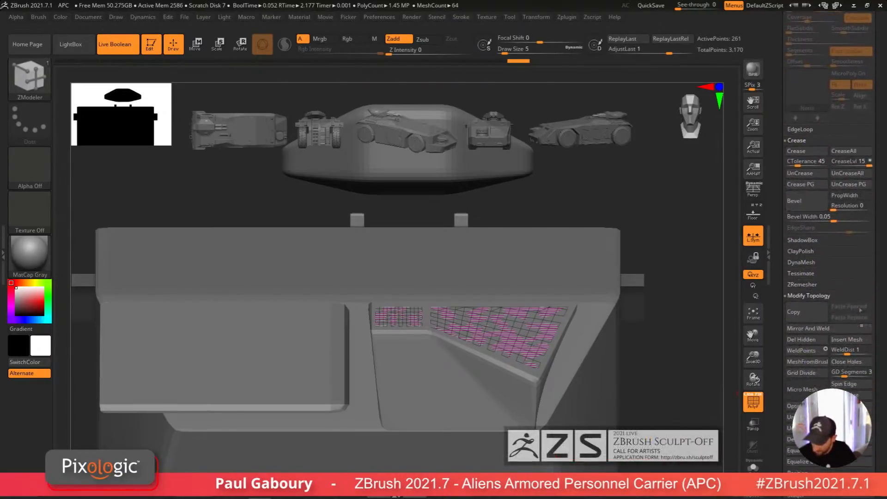
click(753, 466)
ctrl+right_drag(544, 366, 548, 421)
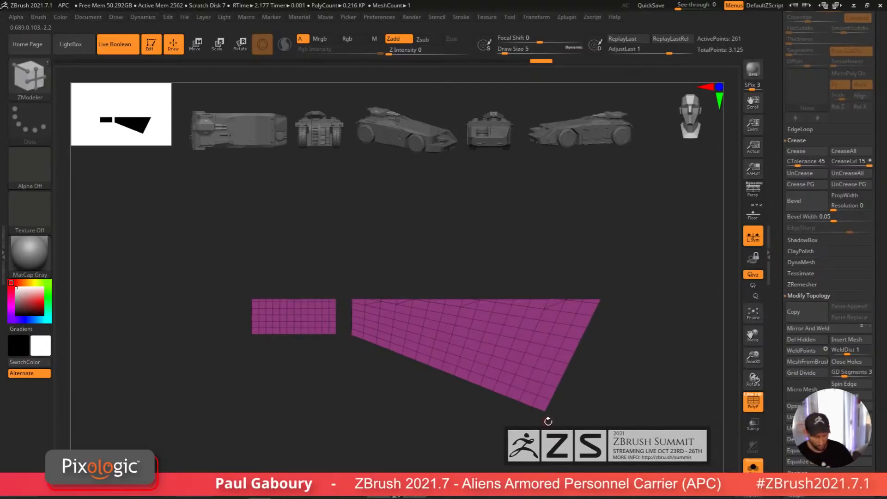
mouse_move(363, 319)
ctrl+right_down()
mouse_move(370, 360)
mouse_move(352, 329)
ctrl+right_up()
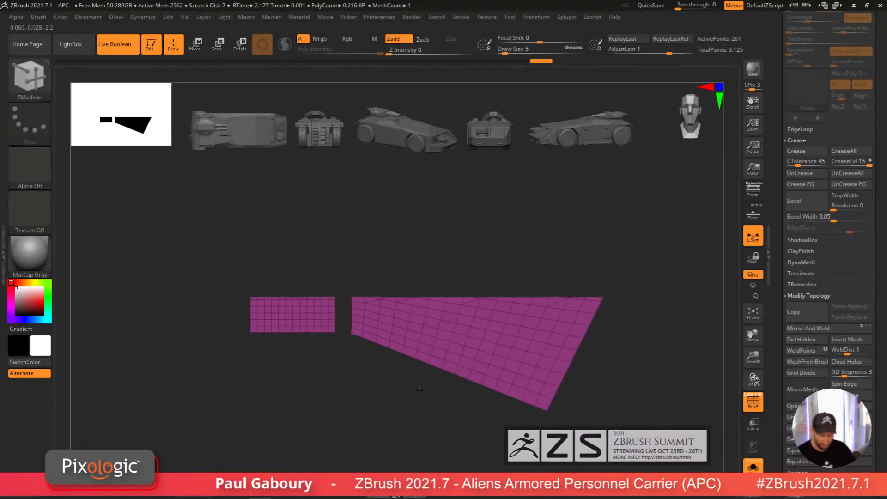
alt+right_drag(418, 390, 373, 393)
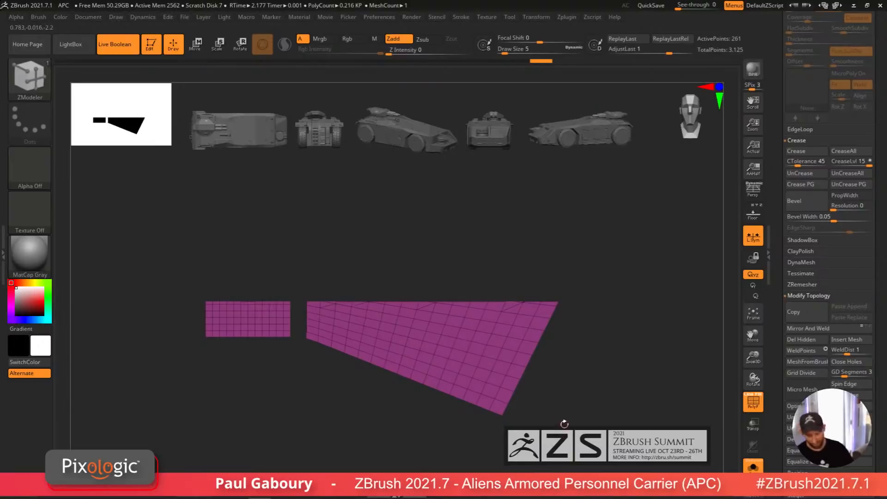
mouse_move(543, 348)
ctrl+right_down()
mouse_move(580, 394)
mouse_move(674, 443)
ctrl+right_up()
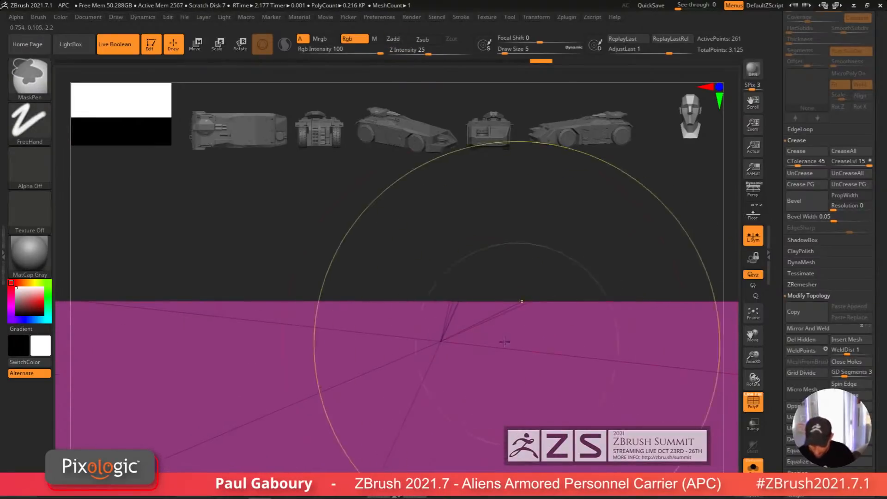
click(427, 326)
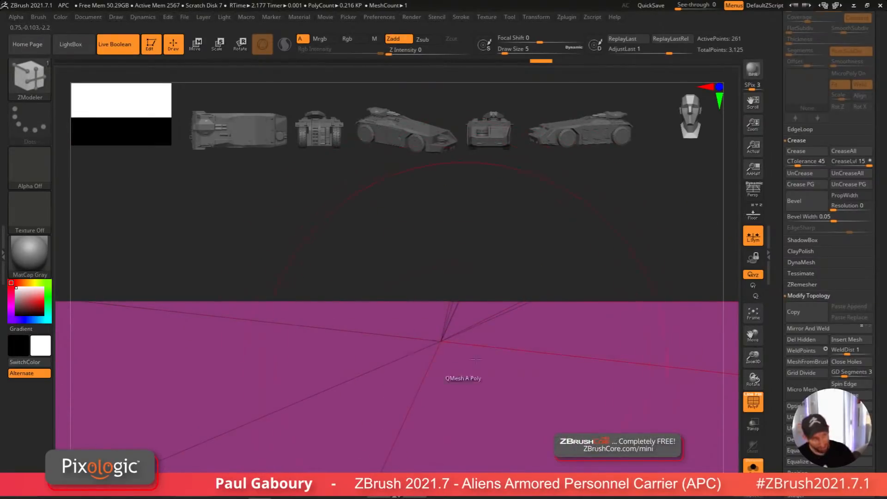
Step: Hide the small rectangular panel piece to isolate the angled panel
ctrl+right_drag(524, 406, 204, 284)
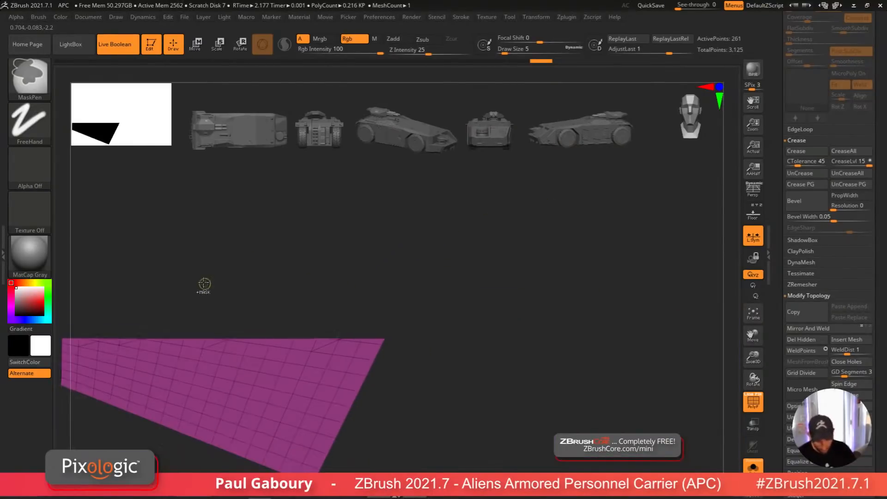
alt+right_drag(295, 326, 455, 237)
ctrl+shift+drag(611, 435, 327, 229)
scroll(854, 245, up, 10)
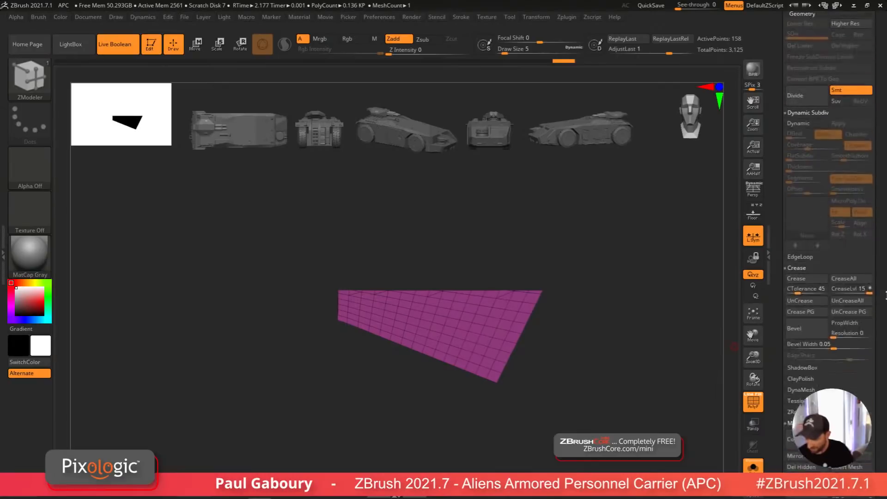
Step: Try ZRemeshing the angled panel with KeepGroups and a Target Polygons Count of 1
click(829, 267)
click(807, 323)
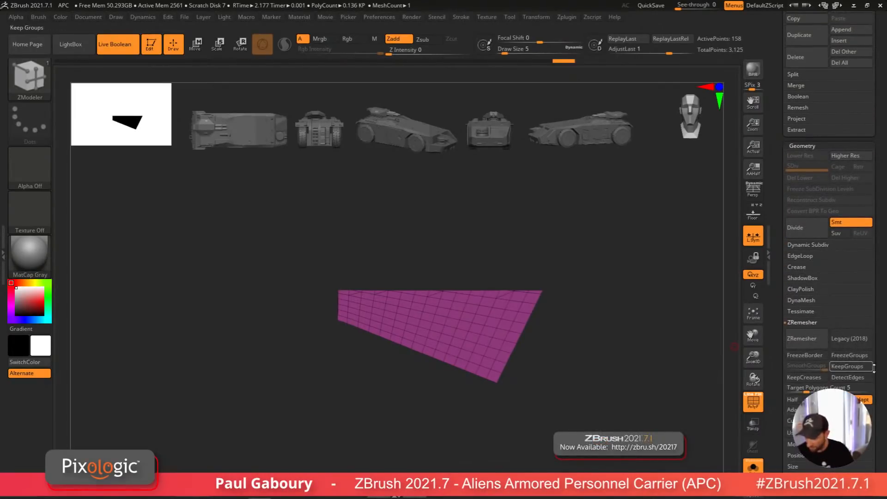
scroll(836, 306, down, 5)
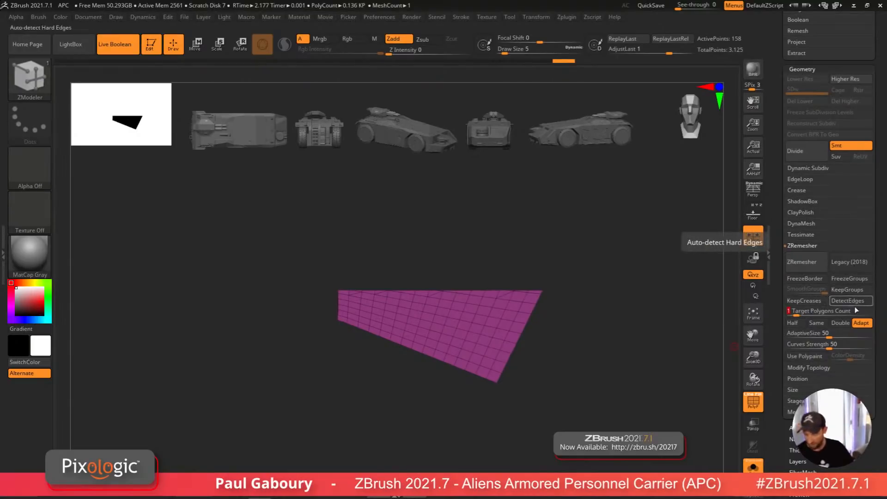
key(Return)
click(802, 263)
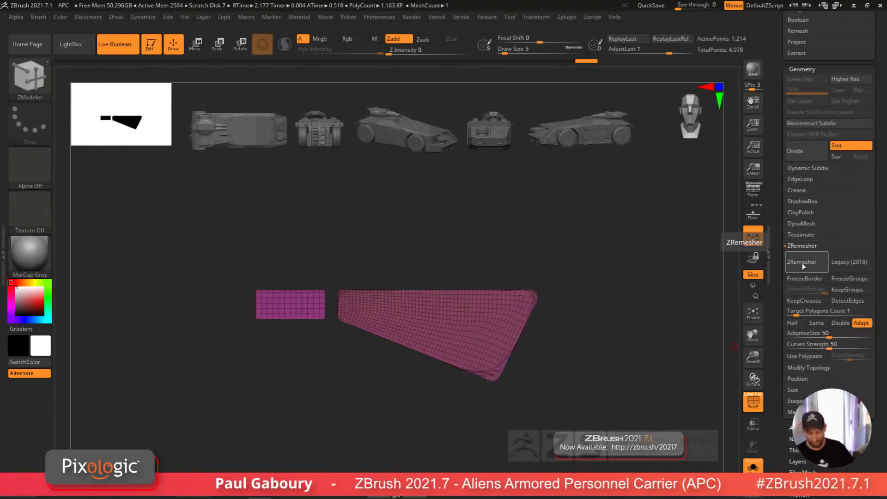
alt+drag(625, 339, 608, 317)
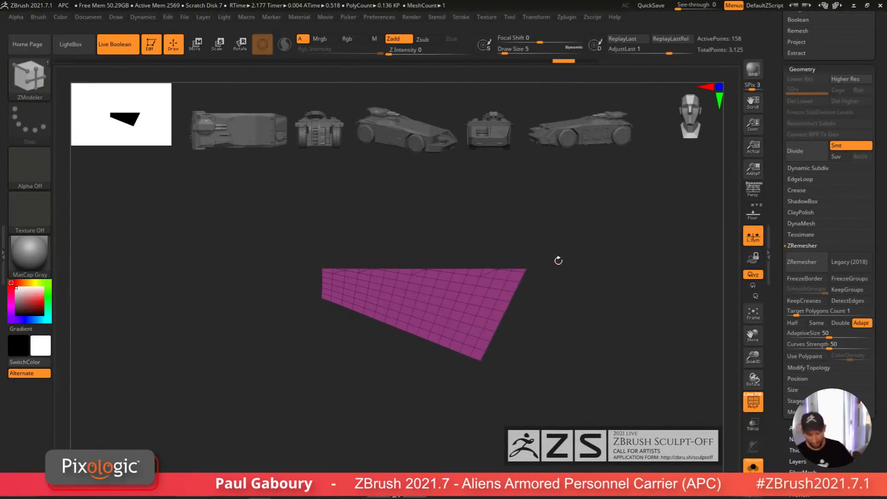
Step: Unhide the small piece and try ZRemeshing both panel pieces with the same settings, then undo it
ctrl+shift+click(711, 355)
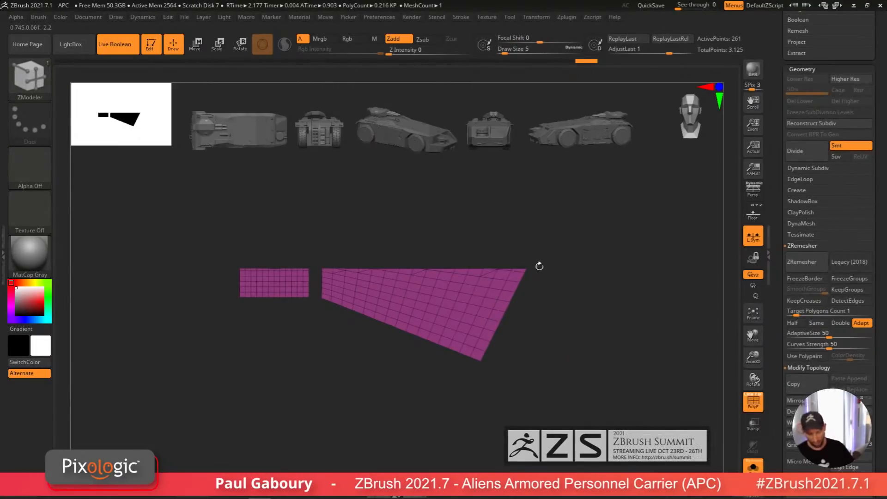
click(802, 269)
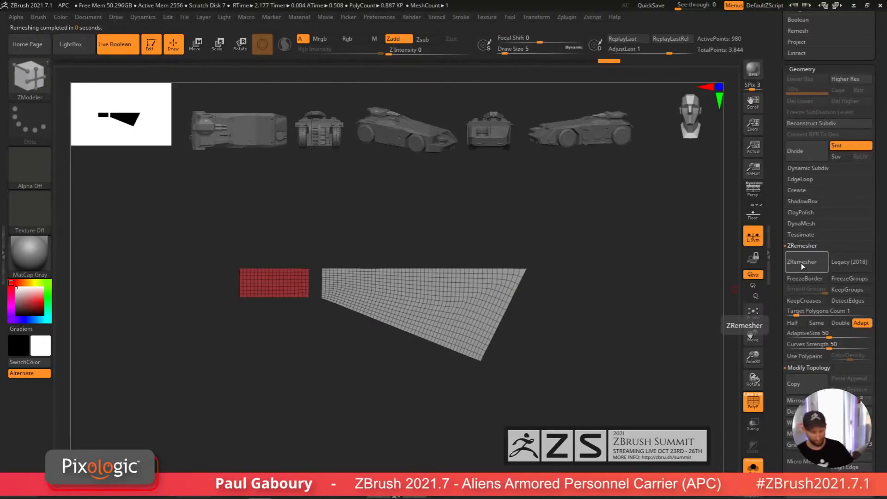
key(ctrl)
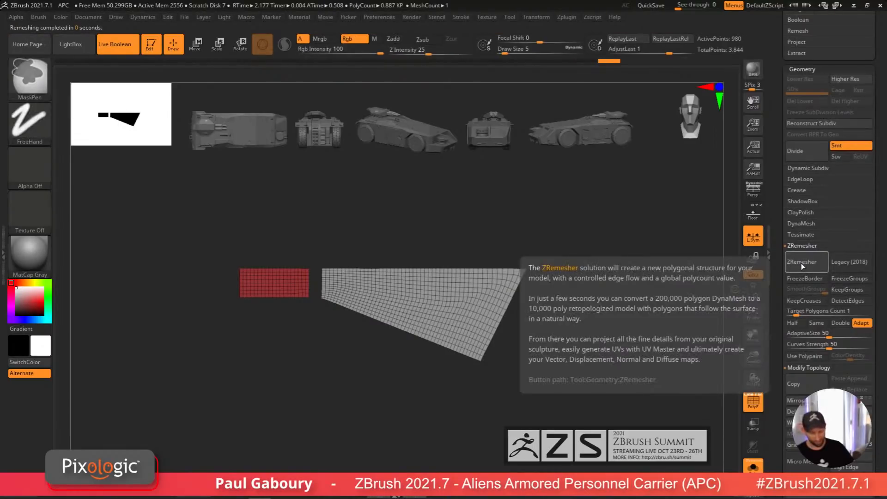
key(ctrl+z)
Step: Set Target Polygons Count to 0.5 and ZRemesh both rear panel pieces
click(795, 315)
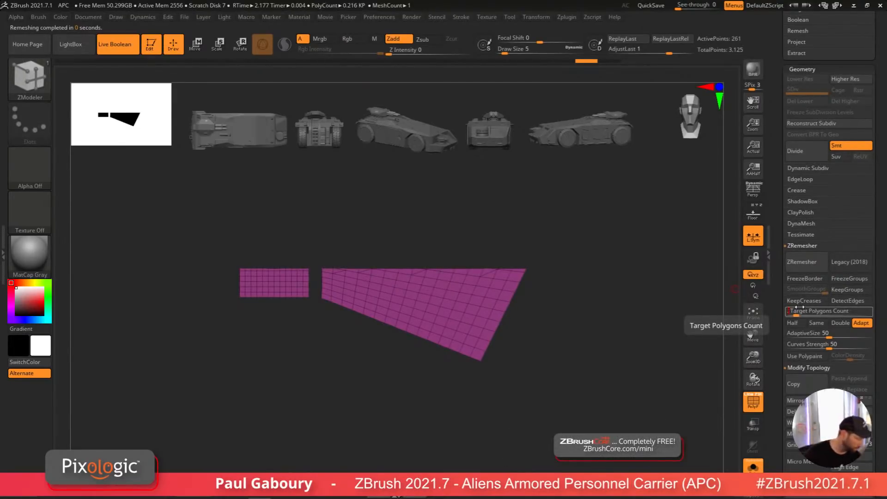
key(Return)
click(804, 262)
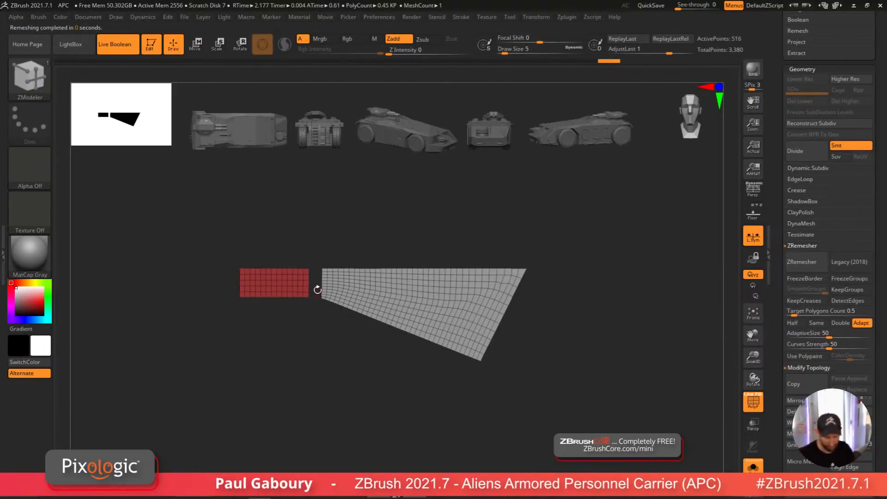
Step: Assign the remeshed panel pieces a new polygroup and leave solo view
ctrl+right_drag(318, 289, 408, 436)
alt+right_drag(418, 376, 294, 382)
ctrl+right_drag(439, 388, 371, 364)
alt+right_drag(372, 364, 459, 347)
key(ctrl+w)
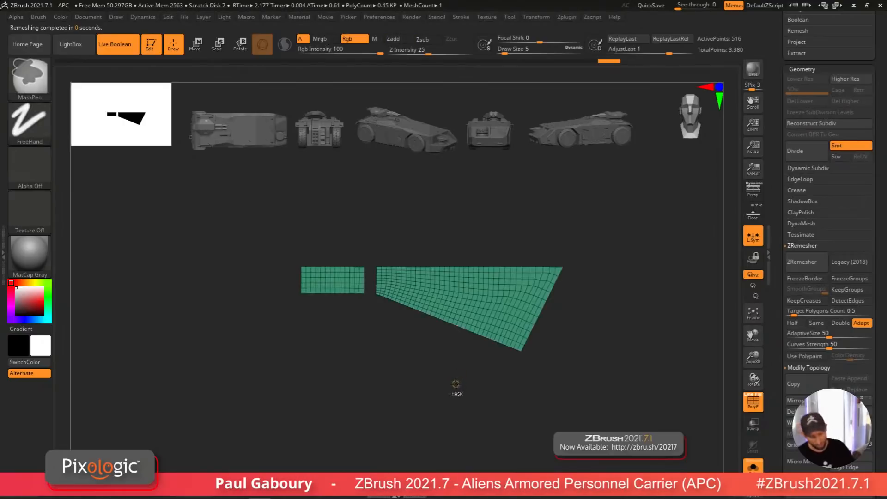
ctrl+right_drag(456, 384, 457, 370)
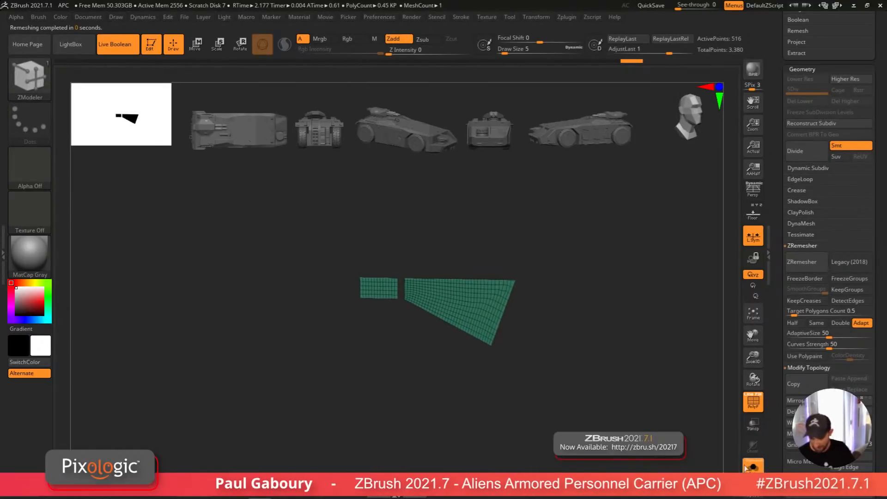
ctrl+shift+click(503, 348)
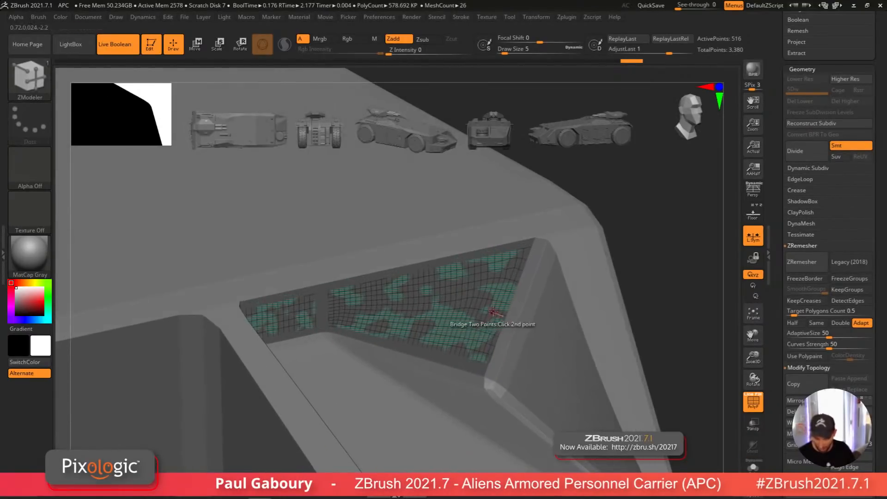
Step: Extrude the remeshed rear panel with ZModeler QMesh on its whole polygroup to give it thickness
key(space)
click(599, 248)
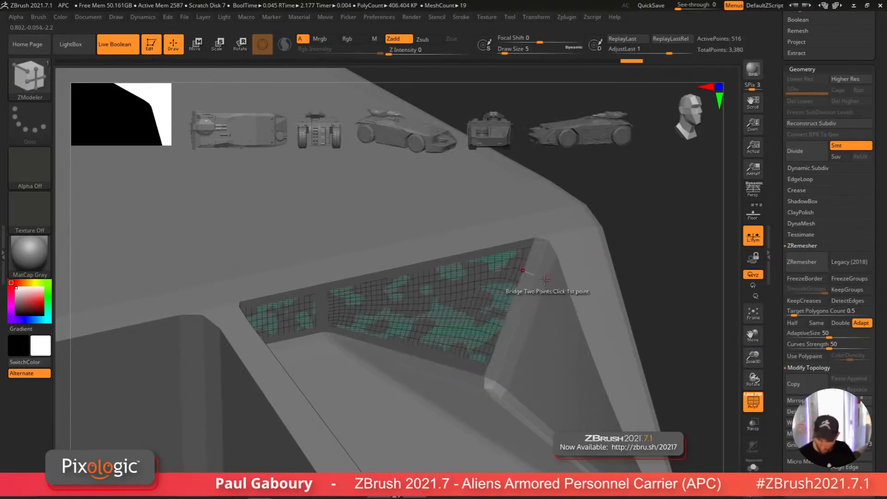
click(498, 319)
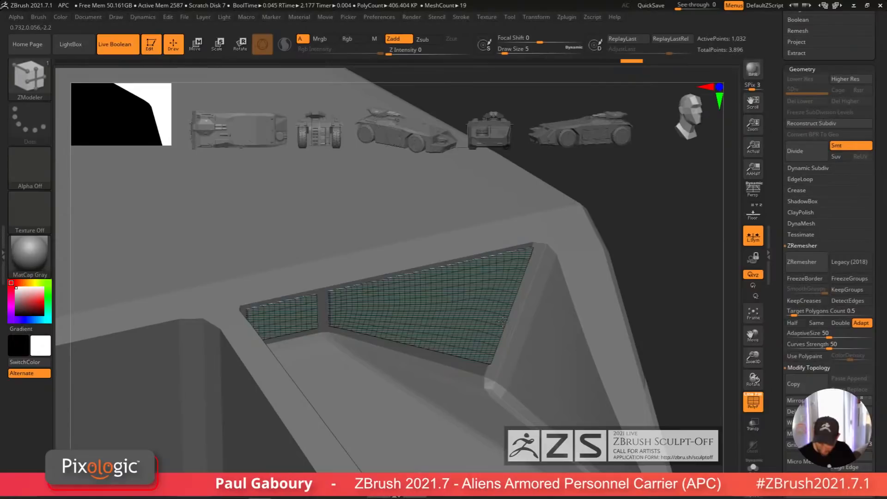
ctrl+shift+click(502, 322)
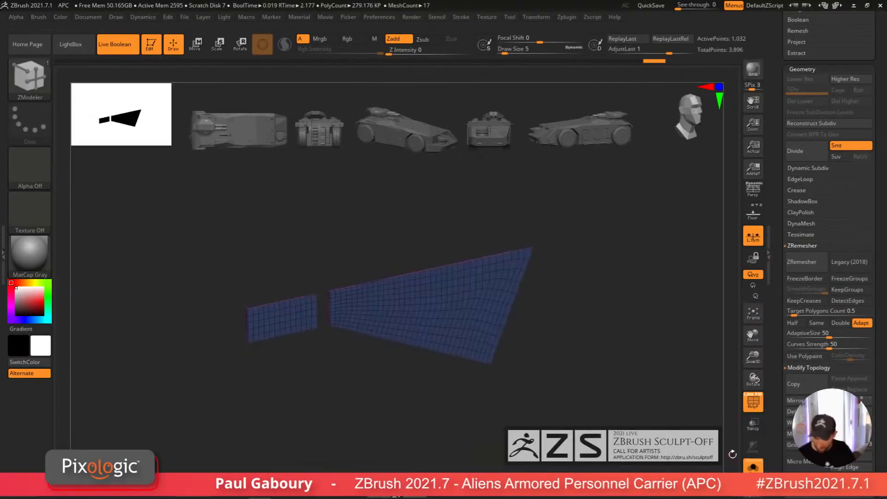
drag(545, 351, 499, 359)
key(alt)
key(alt)
key(alt)
key(alt)
key(alt)
key(alt)
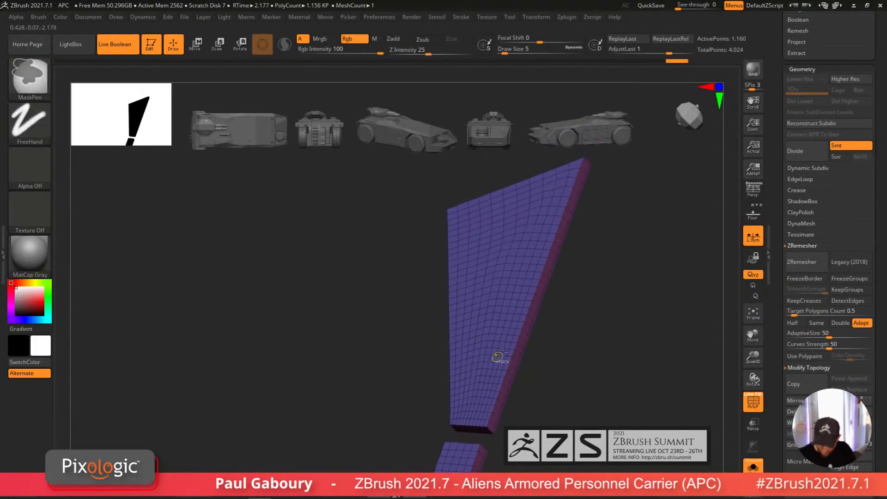
Step: Inset the thickened panel's face with ZModeler Inset using Polygroup All and Equidistant
key(space)
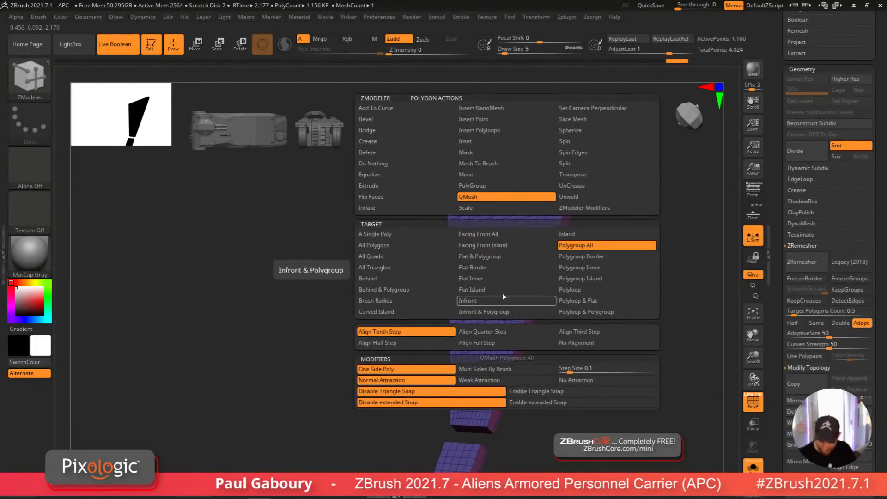
click(481, 140)
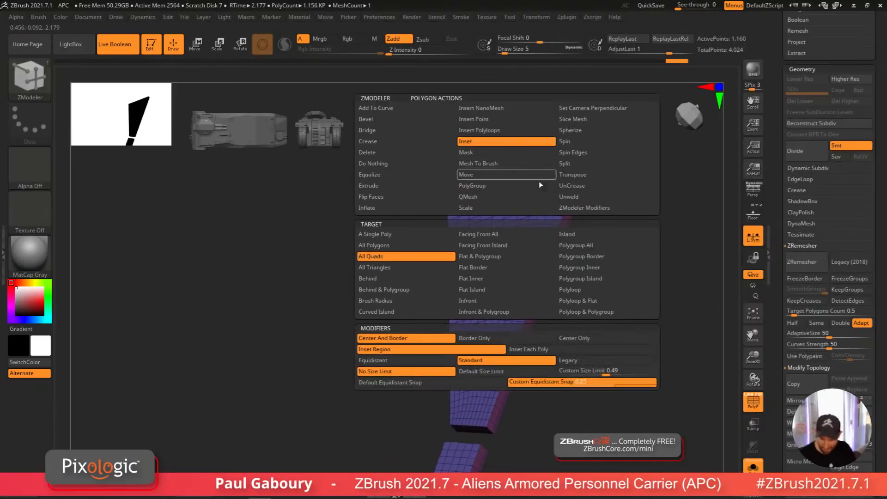
click(593, 246)
click(443, 363)
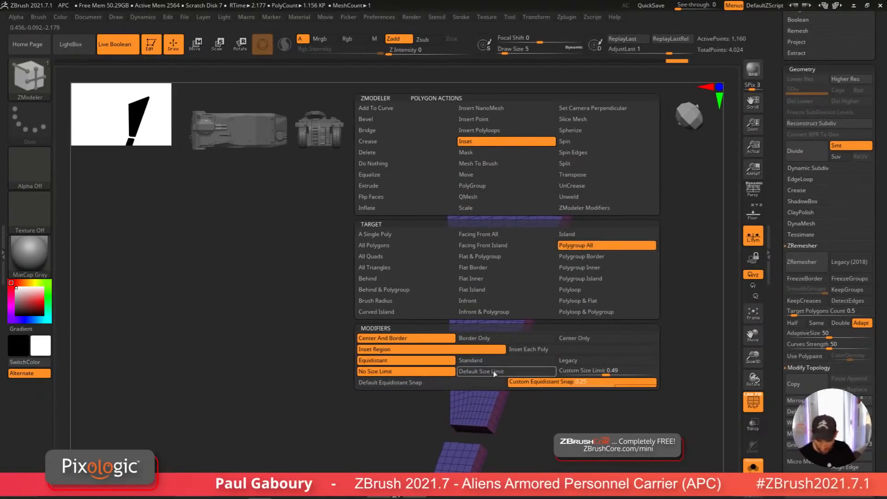
ctrl+right_drag(494, 372, 509, 342)
click(509, 342)
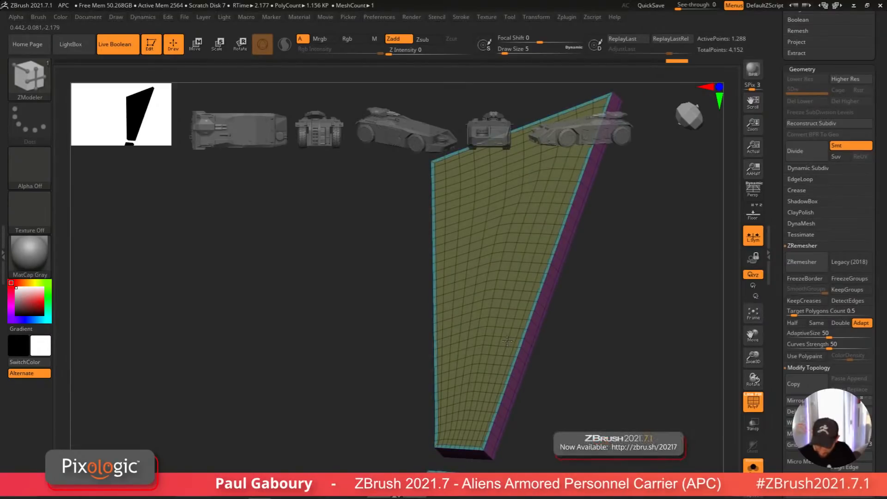
Step: Try insetting the rear panel's face again with Inset on Polygroup All, then undo the inset
key(alt)
key(alt)
key(alt)
key(alt)
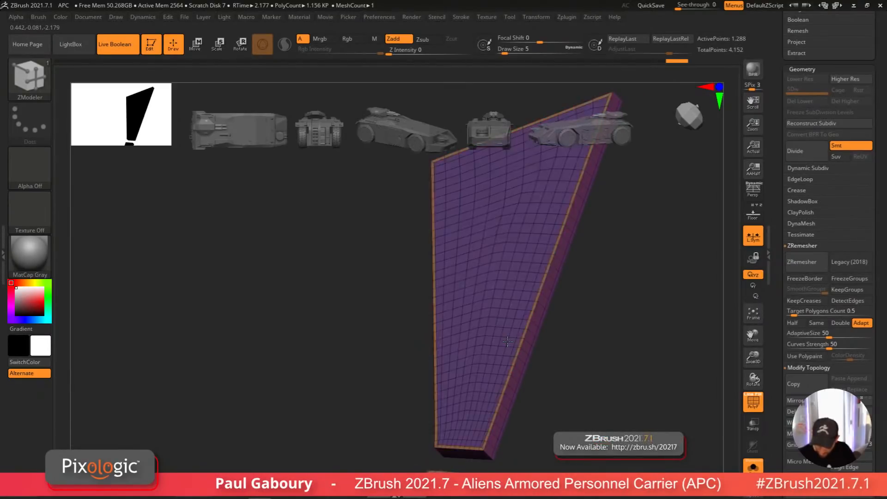
drag(550, 356, 507, 346)
key(space)
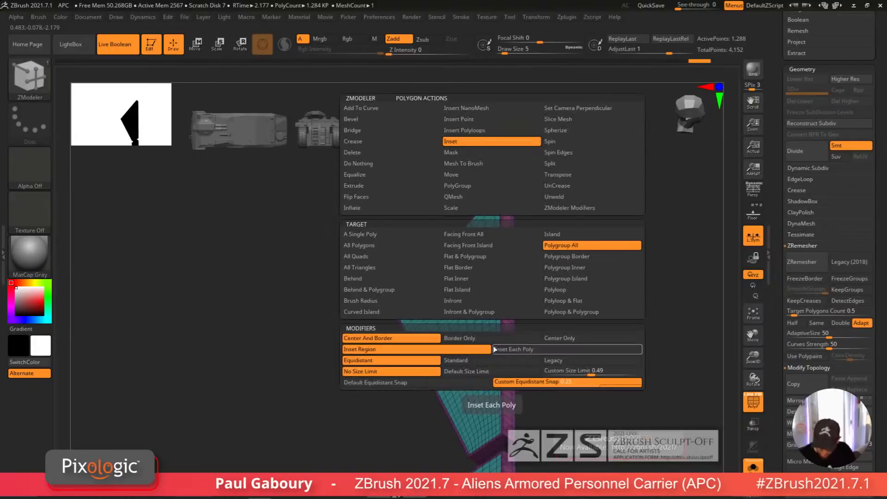
click(552, 245)
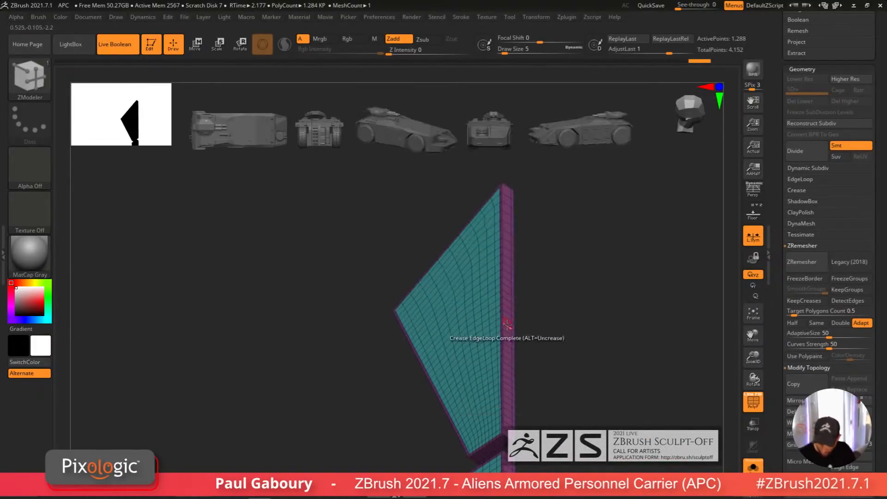
click(492, 350)
drag(491, 349, 489, 350)
key(space)
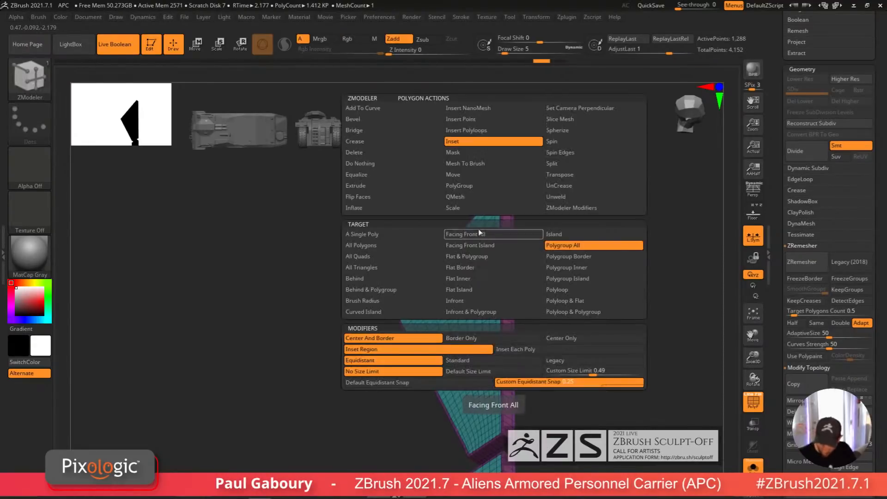
click(490, 198)
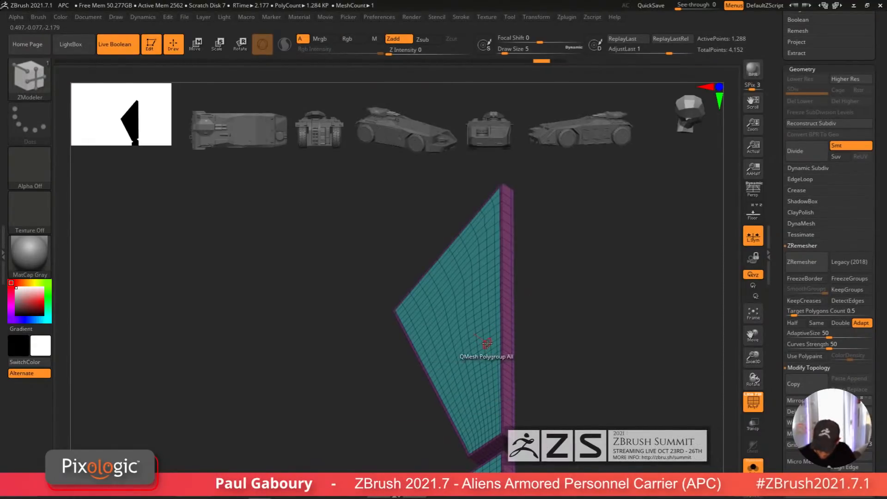
key(ctrl+z)
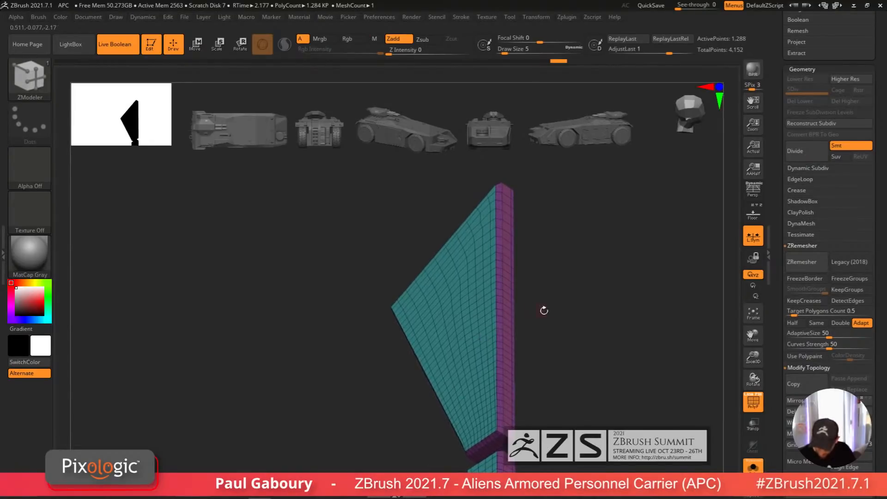
Step: Assign a new polygroup to the outer edge polyloops of both panel pieces with ZModeler PolyGroup Polyloop
mouse_move(542, 309)
mouse_down()
mouse_move(548, 283)
mouse_move(530, 360)
mouse_move(536, 323)
mouse_move(519, 336)
mouse_move(511, 301)
mouse_move(515, 339)
mouse_move(509, 327)
mouse_move(501, 331)
mouse_up()
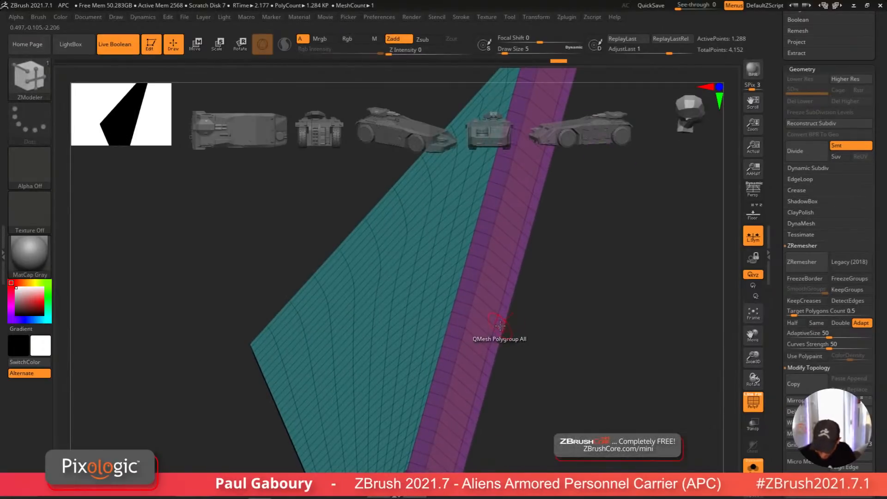
key(space)
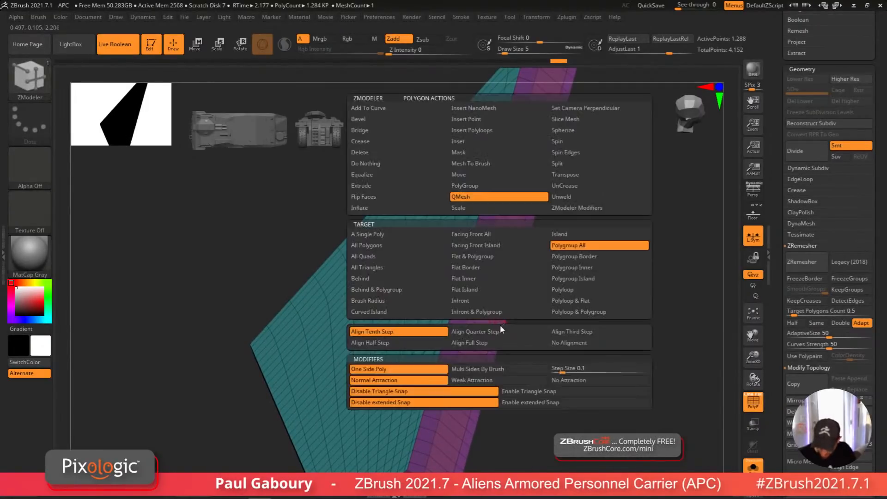
click(505, 187)
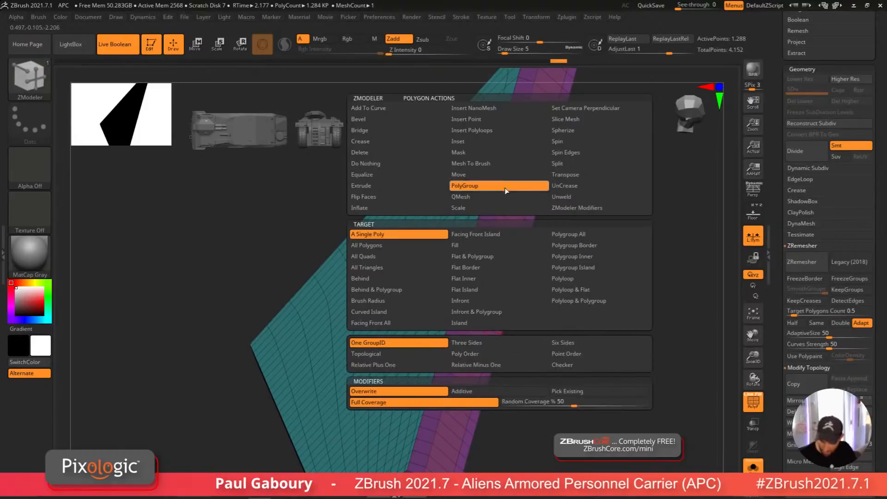
click(588, 279)
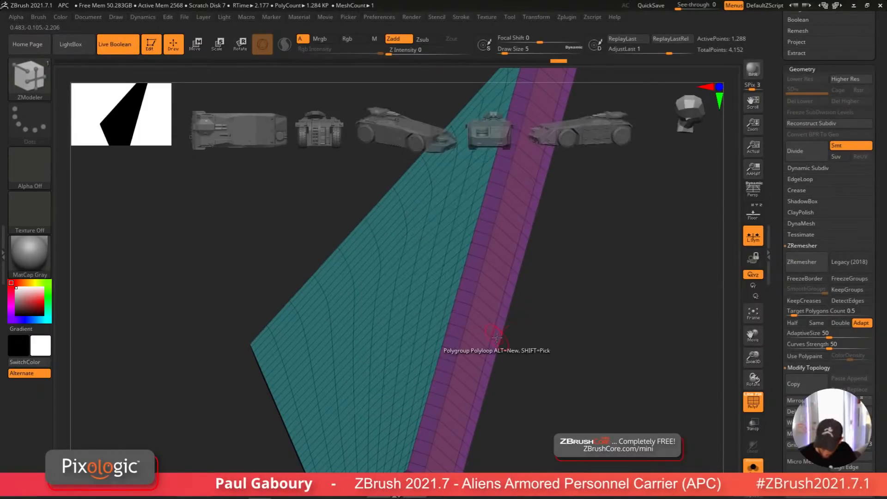
click(497, 339)
key(alt)
ctrl+right_drag(497, 340, 476, 190)
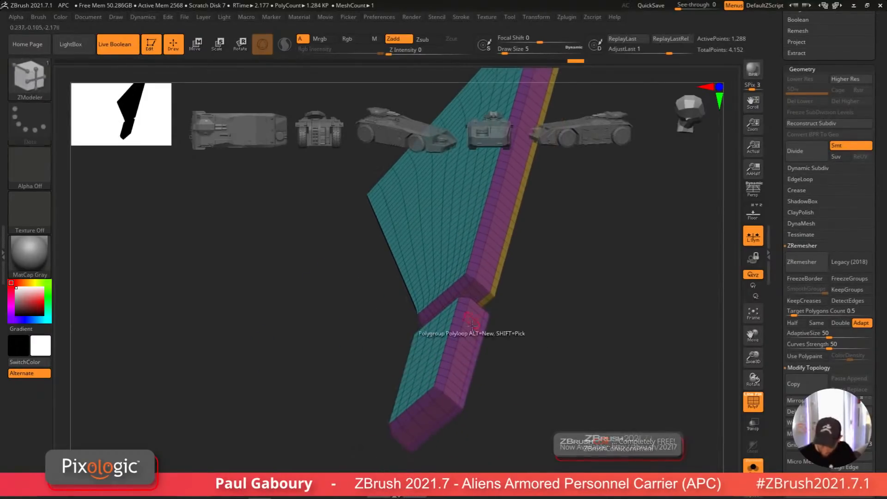
ctrl+right_drag(474, 356, 477, 356)
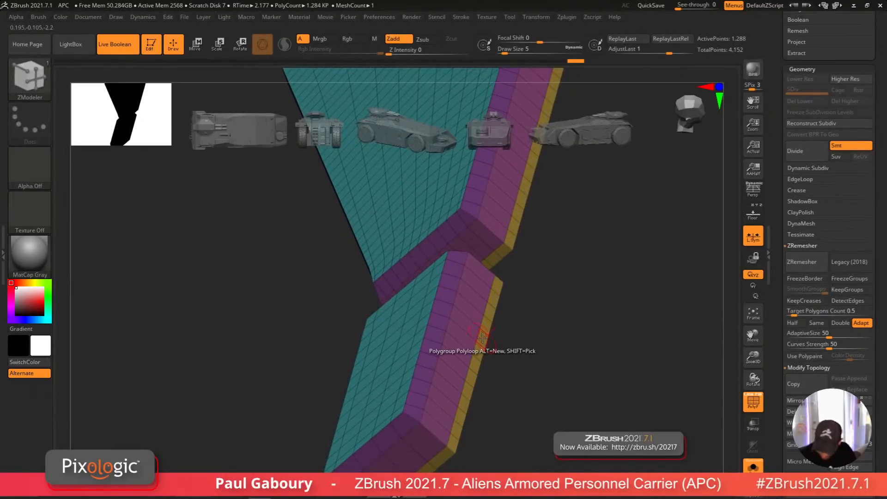
Step: Extrude the new edge polygroup with ZModeler QMesh Polygroup All to build a rim along the panels
key(space)
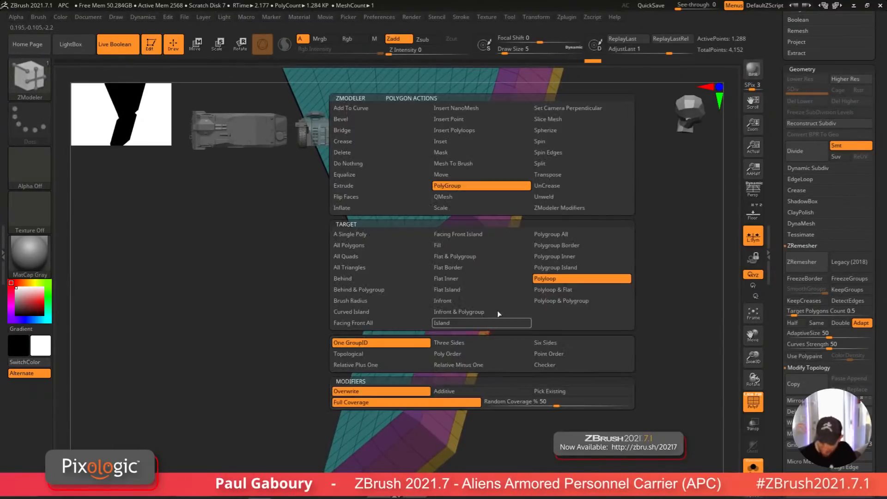
click(514, 198)
click(555, 234)
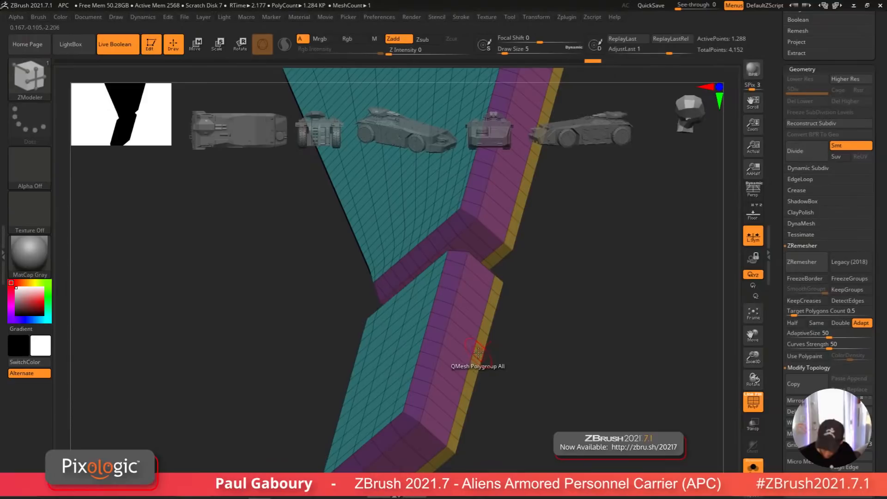
drag(478, 352, 485, 344)
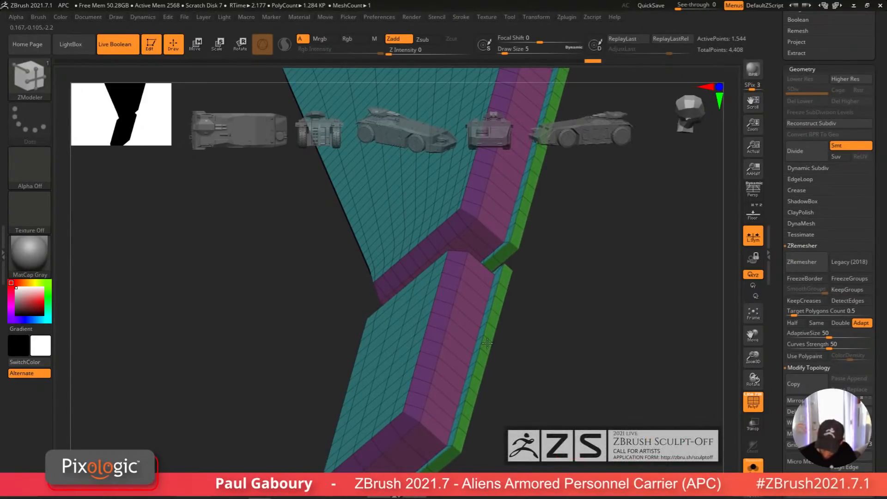
drag(486, 344, 487, 342)
right_drag(483, 347, 485, 308)
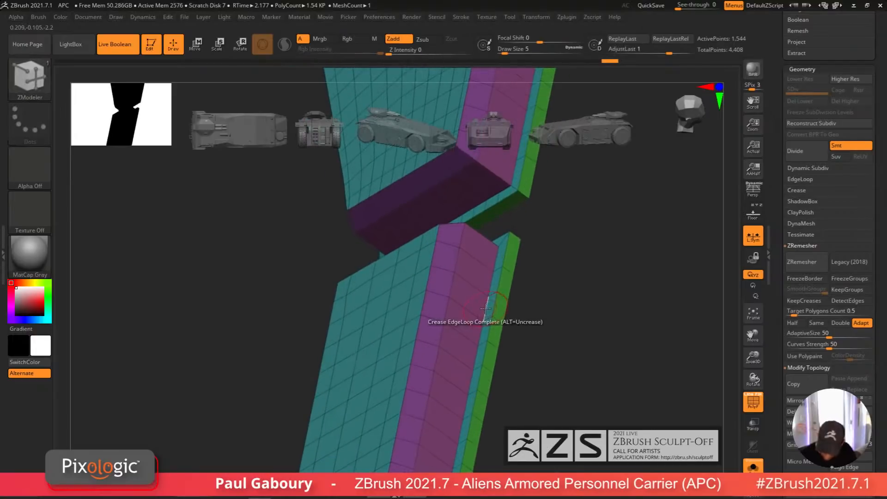
Step: Remove the extra edge loops along the panel's side strips with the Insert EdgeLoop action
key(space)
click(486, 208)
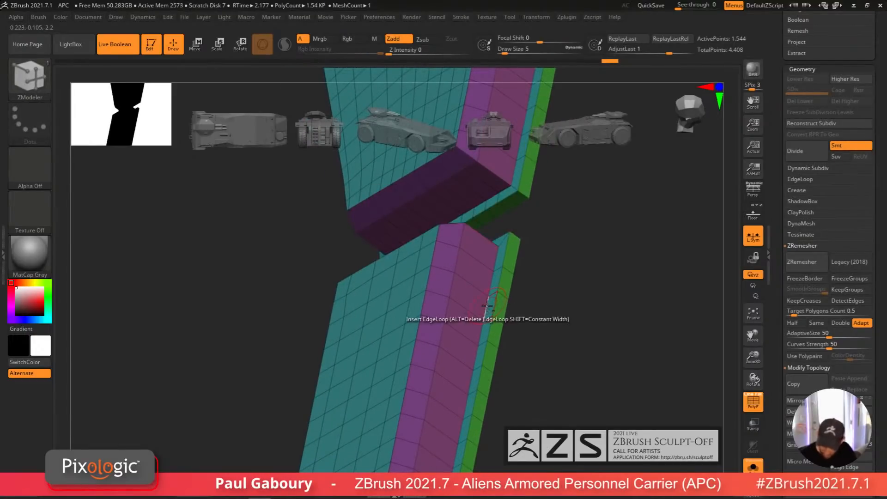
alt+click(485, 308)
alt+click(452, 289)
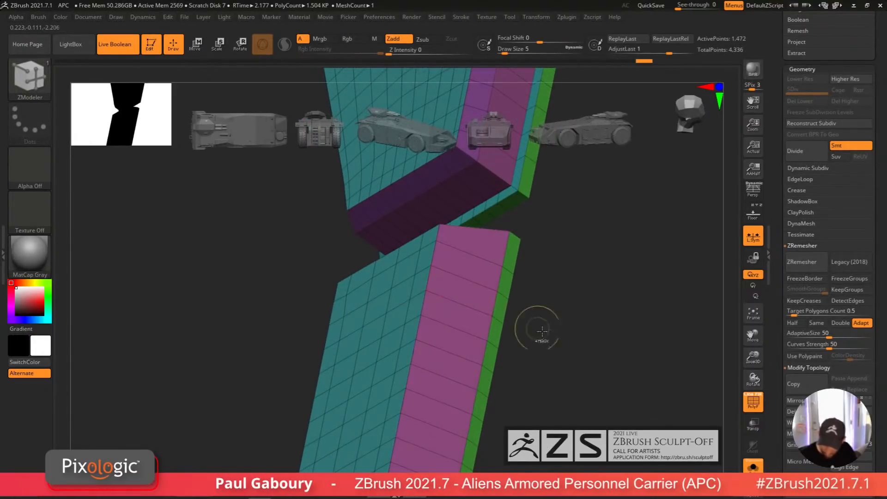
ctrl+right_drag(536, 328, 507, 361)
alt+right_drag(464, 270, 455, 344)
ctrl+right_drag(455, 345, 493, 382)
alt+click(482, 347)
alt+click(466, 334)
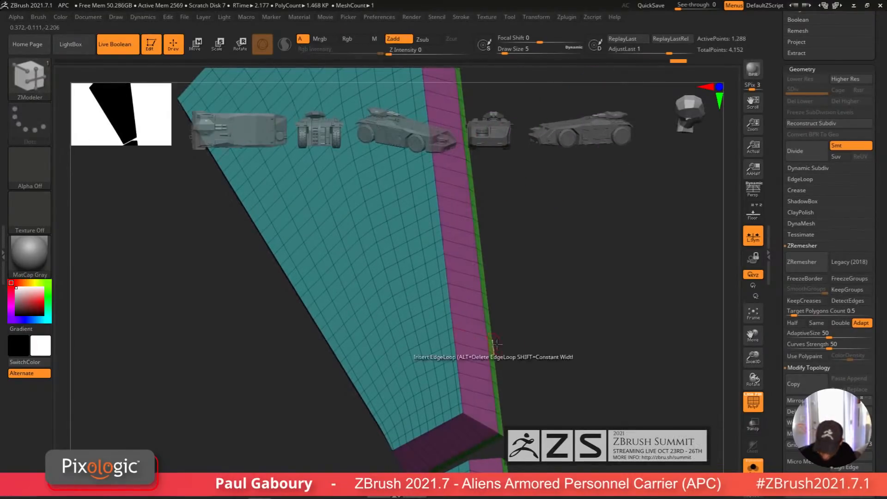
mouse_move(464, 344)
ctrl+right_down()
mouse_move(427, 316)
mouse_move(560, 363)
mouse_move(503, 411)
ctrl+right_up()
Step: Turn off polyframe and solo mode to view the full APC model
scroll(817, 324, up, 1)
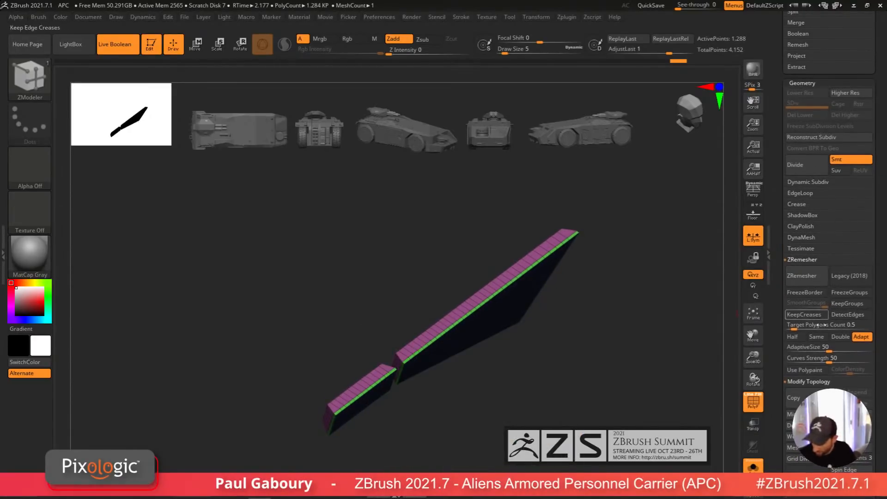
click(816, 204)
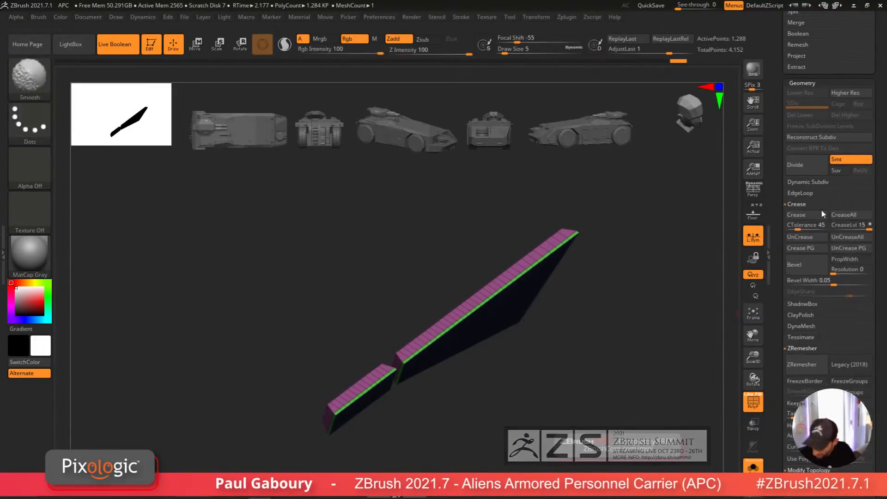
drag(527, 418, 664, 411)
key(shift+f)
key(d)
click(752, 466)
ctrl+right_drag(561, 396, 542, 363)
drag(886, 298, 883, 462)
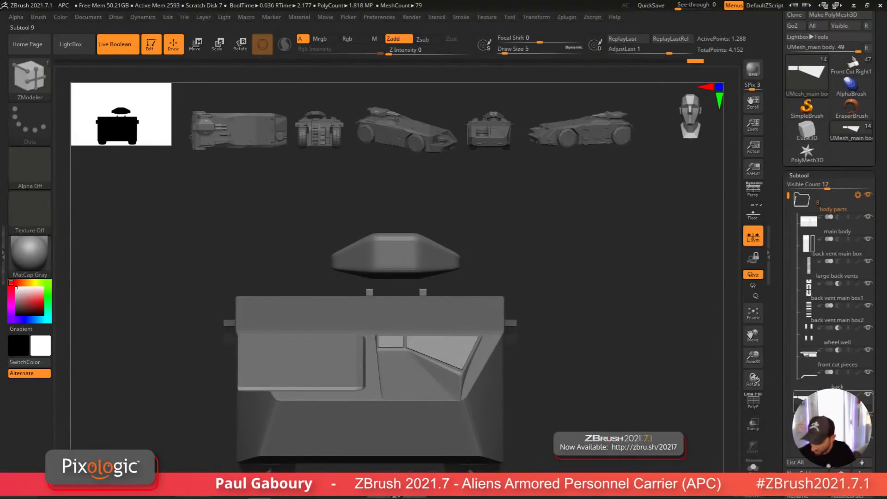
Step: Rename the selected subtool to cavity windows
drag(832, 402, 831, 378)
mouse_move(631, 423)
right_down()
mouse_move(588, 426)
mouse_move(589, 400)
mouse_move(599, 420)
mouse_move(586, 411)
right_up()
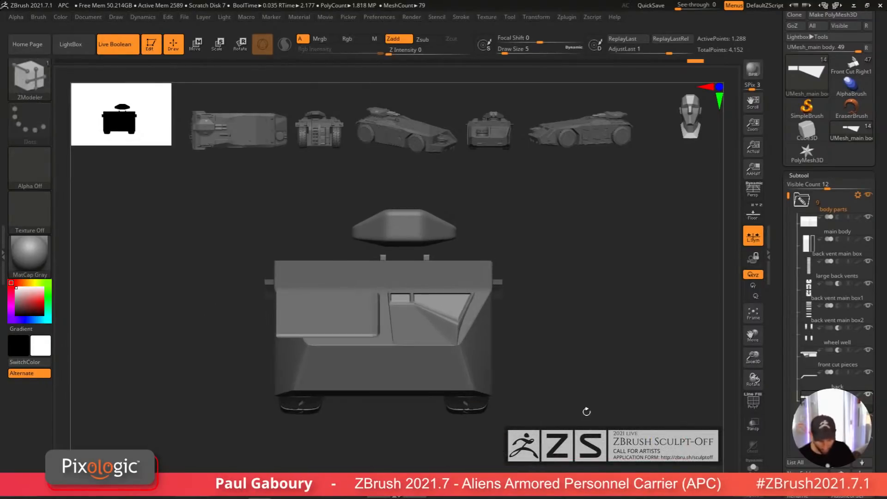
scroll(831, 369, down, 5)
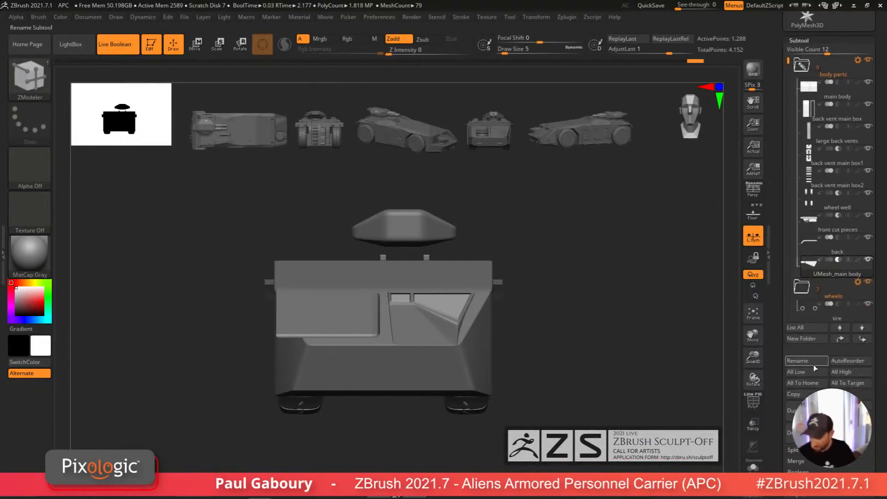
click(811, 363)
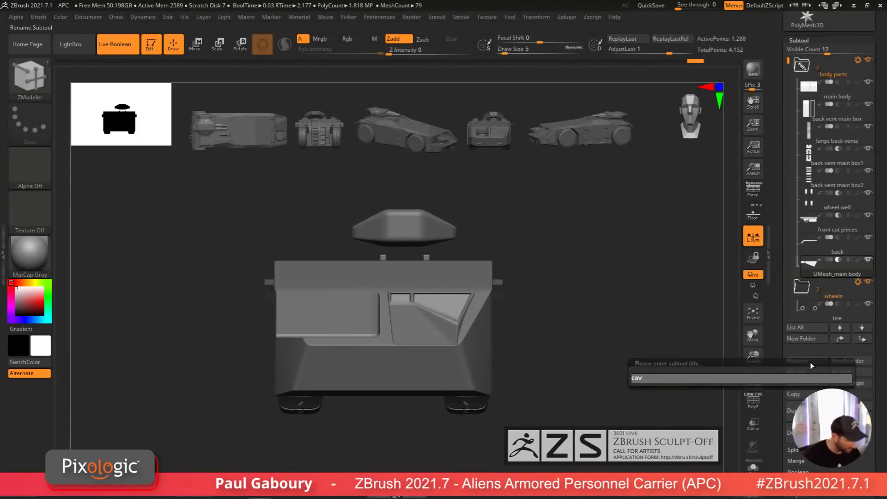
text(cavity wi)
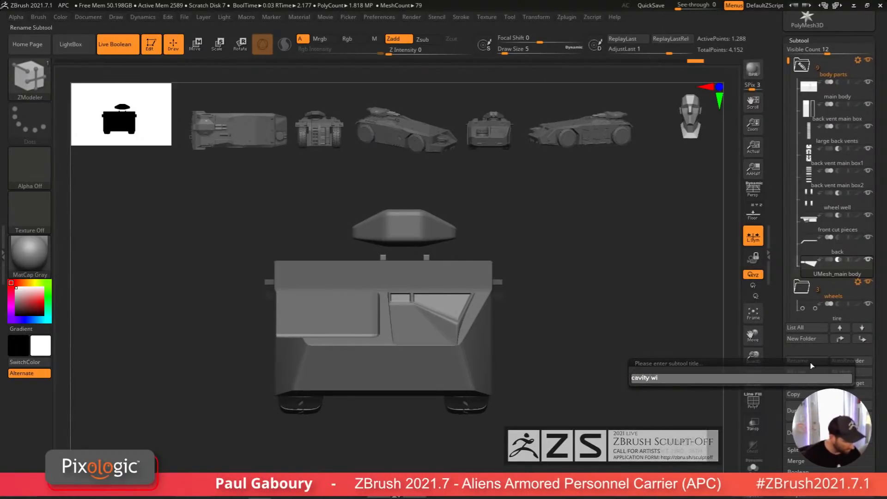
text(nd)
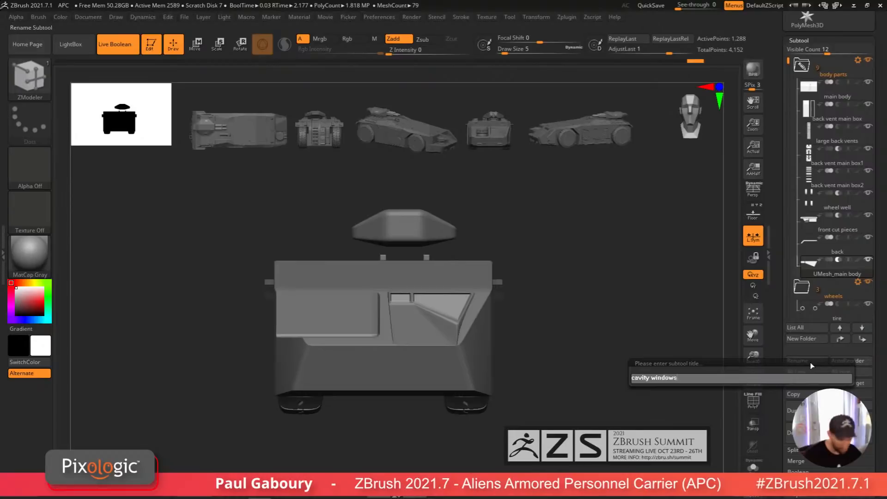
text(ows)
key(Return)
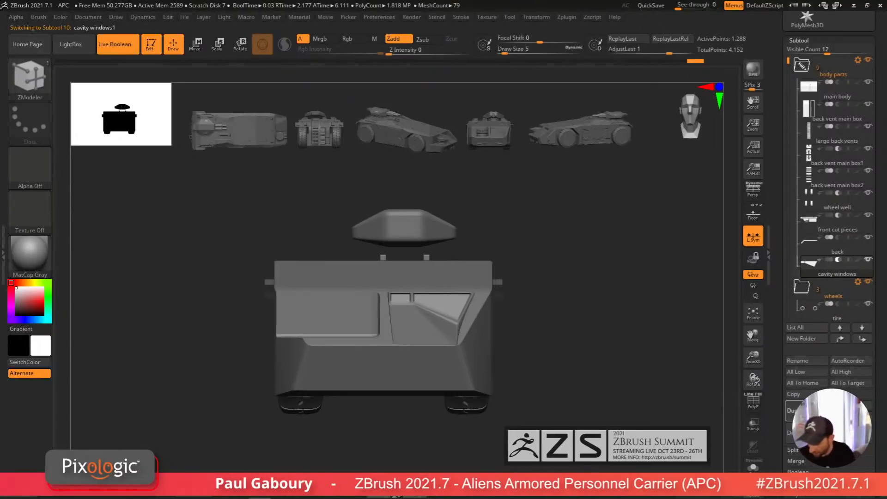
Step: Isolate the face polygroup of the cavity windows1 subtool and weld its identical points
click(753, 466)
right_drag(517, 401, 476, 375)
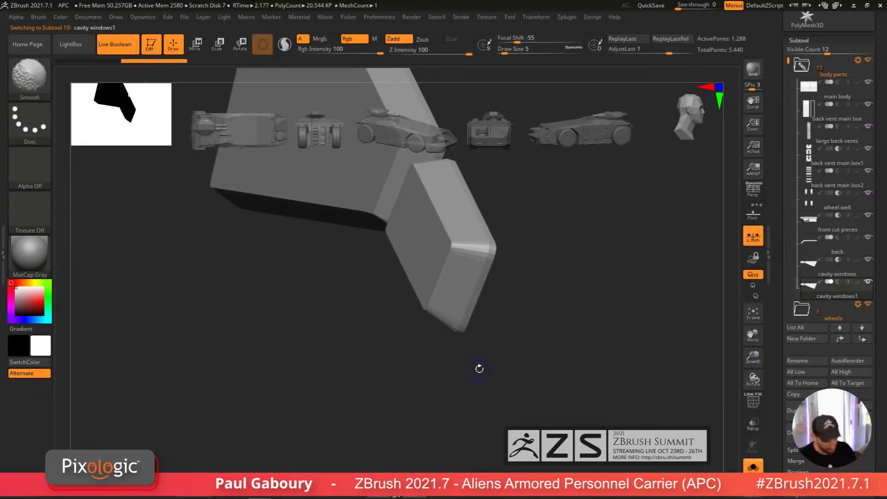
key(shift+f)
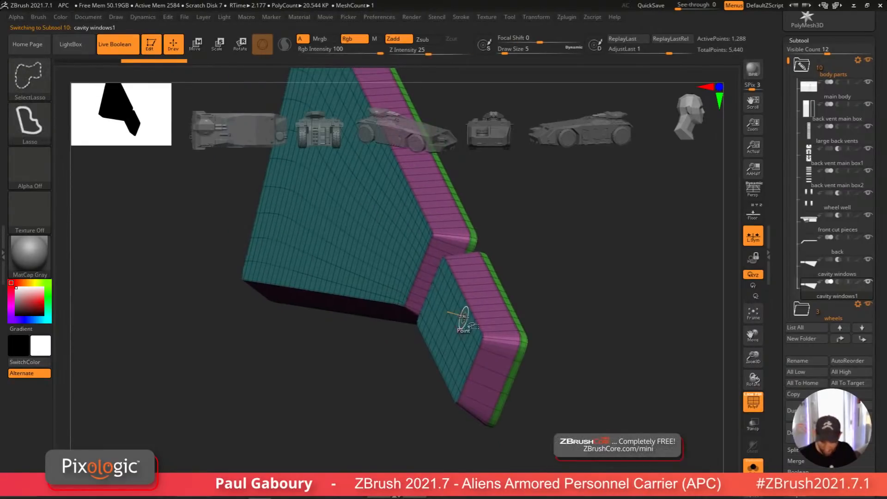
ctrl+shift+click(463, 316)
ctrl+right_drag(576, 383, 576, 395)
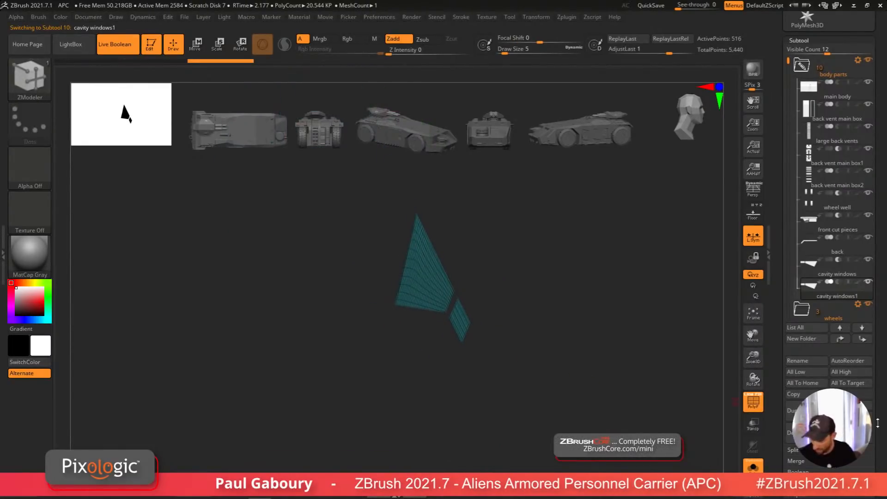
drag(878, 423, 872, 279)
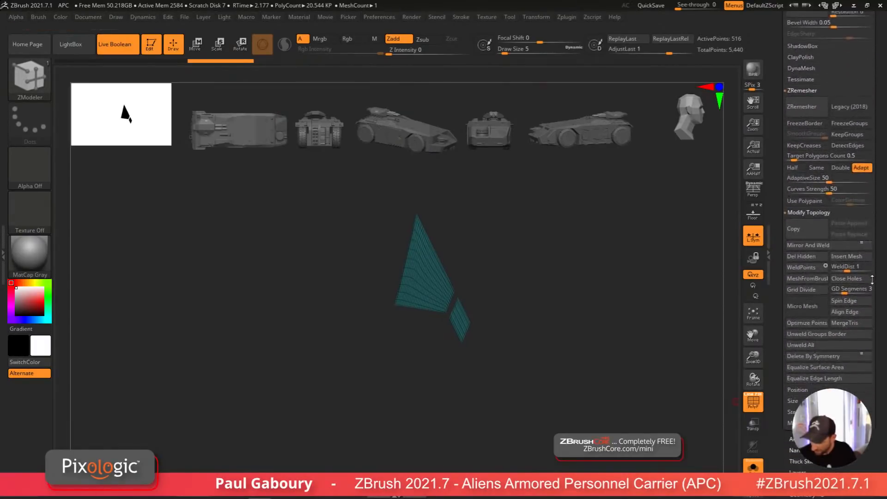
click(795, 270)
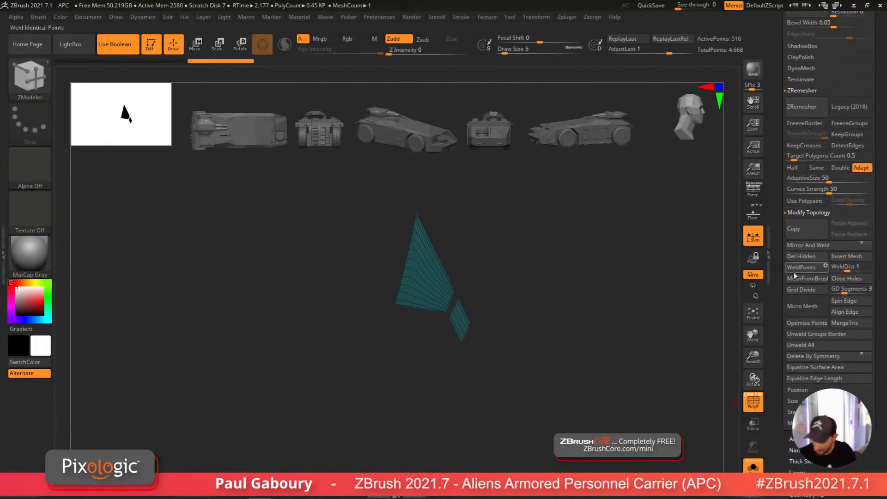
Step: Thicken the isolated window face panels by extruding them with ZModeler QMesh
key(f)
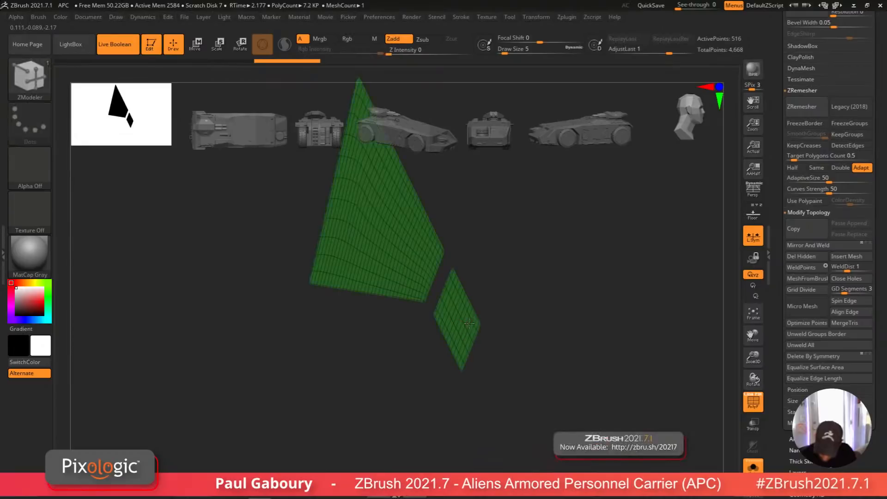
drag(469, 324, 484, 327)
ctrl+right_drag(490, 344, 475, 398)
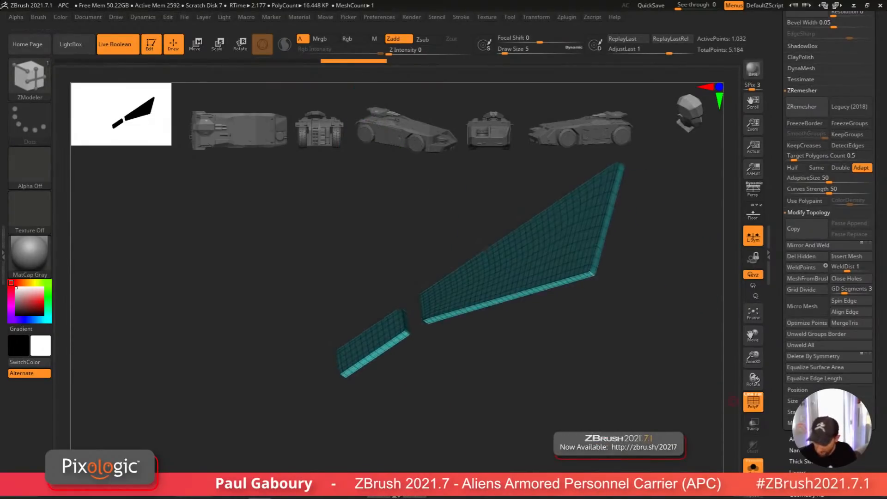
Step: Flip the displayed normals of the cavity window pieces in Display Properties
drag(848, 419, 842, 334)
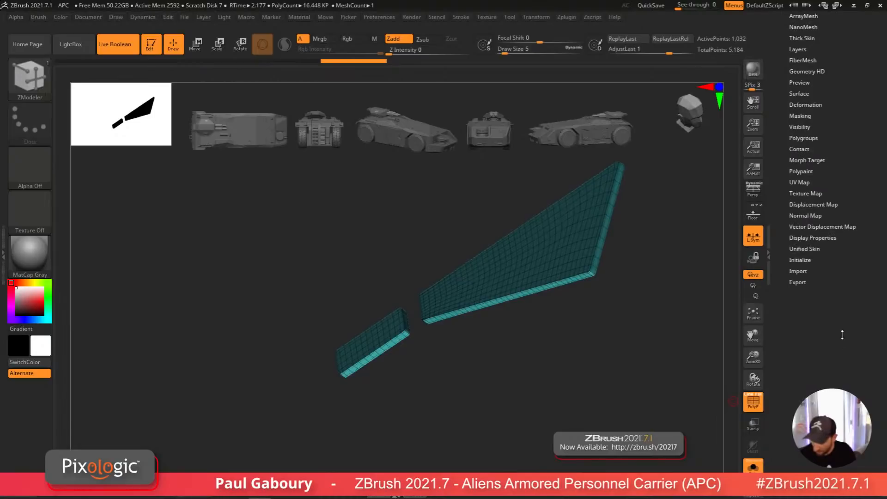
click(813, 237)
click(844, 270)
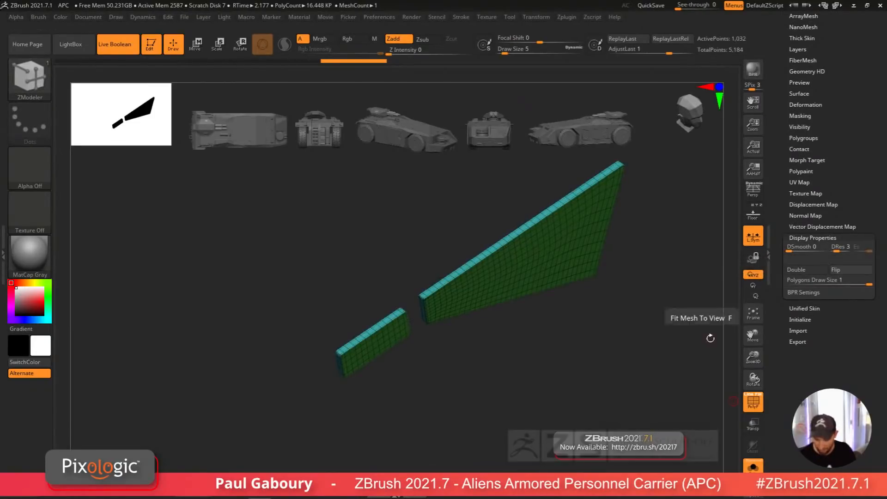
Step: Turn off polyframe and inspect the window pieces on the full rear body with Dynamic Subdiv settings open
shift+right_drag(670, 365, 605, 357)
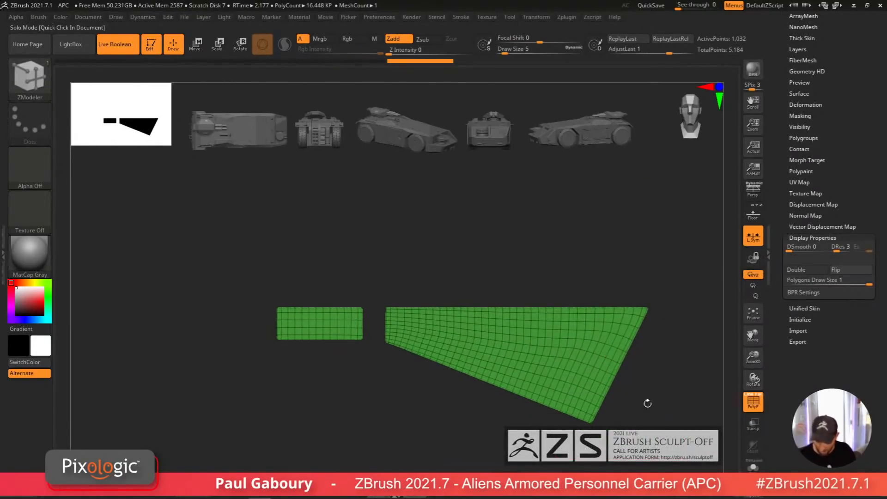
click(648, 403)
ctrl+right_drag(648, 403, 595, 375)
key(shift+f)
drag(876, 210, 877, 324)
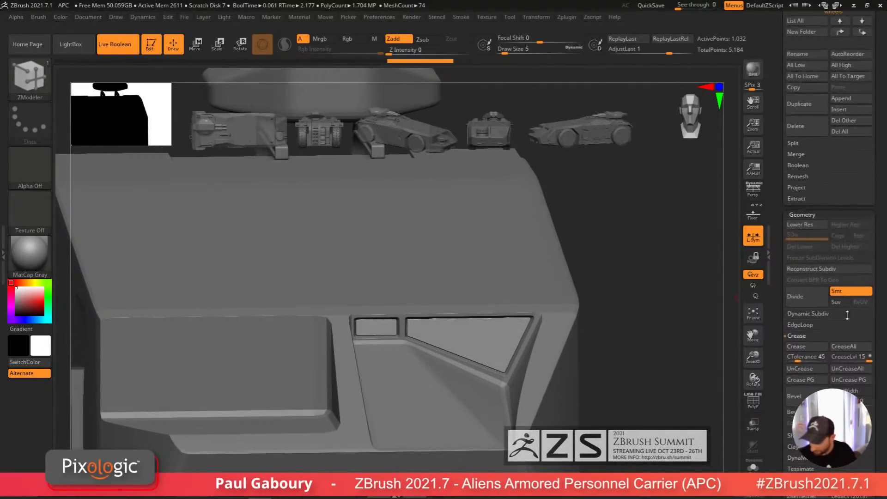
click(809, 313)
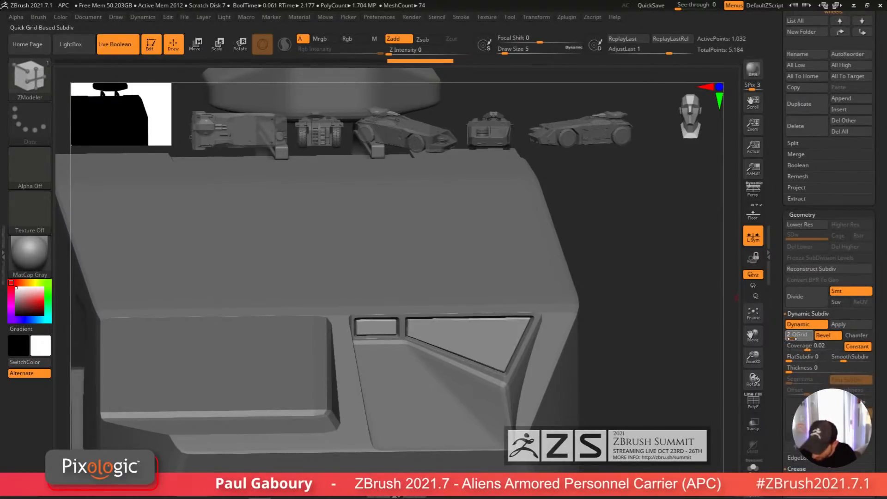
alt+right_drag(575, 358, 494, 313)
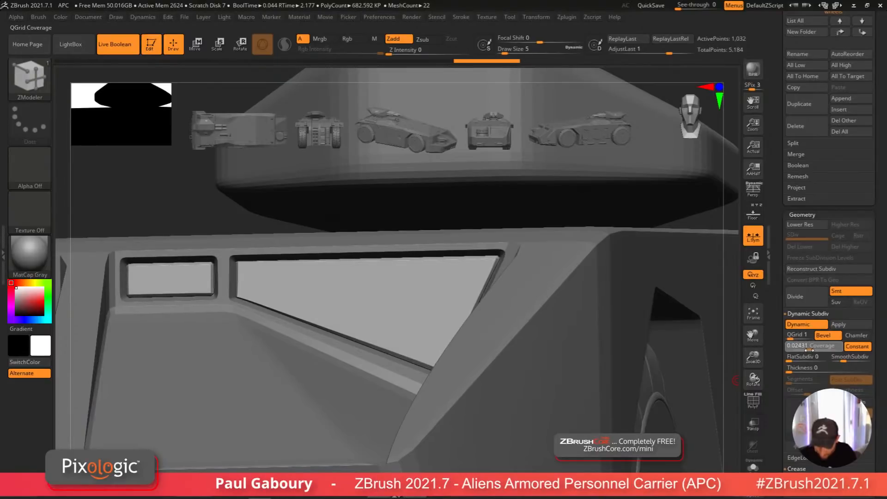
mouse_move(462, 365)
ctrl+right_down()
mouse_move(402, 281)
mouse_move(477, 399)
mouse_move(495, 384)
ctrl+right_up()
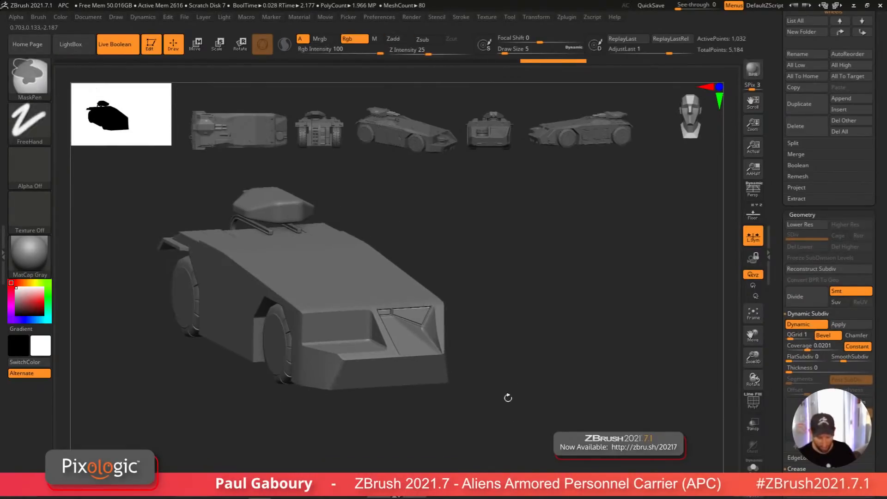
right_drag(507, 398, 497, 410)
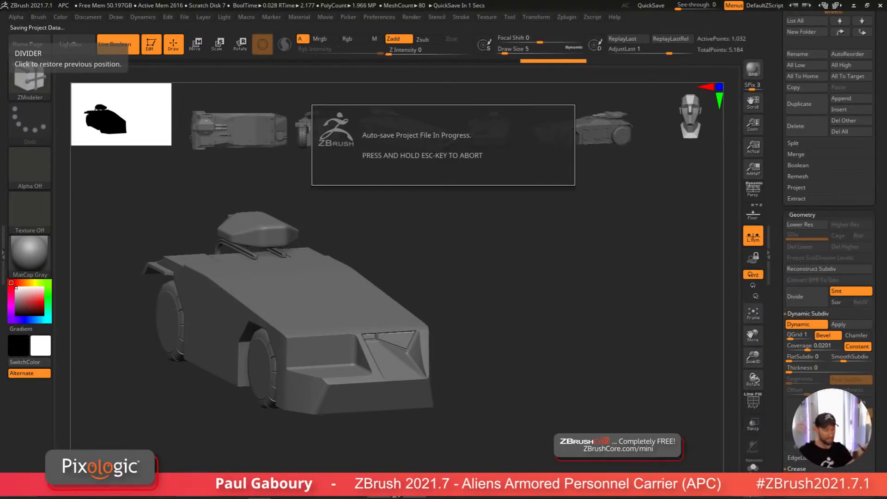
Step: Solo the cavity windows subtool, turn polyframe on and assign its visible polygons a new polygroup
key(Escape)
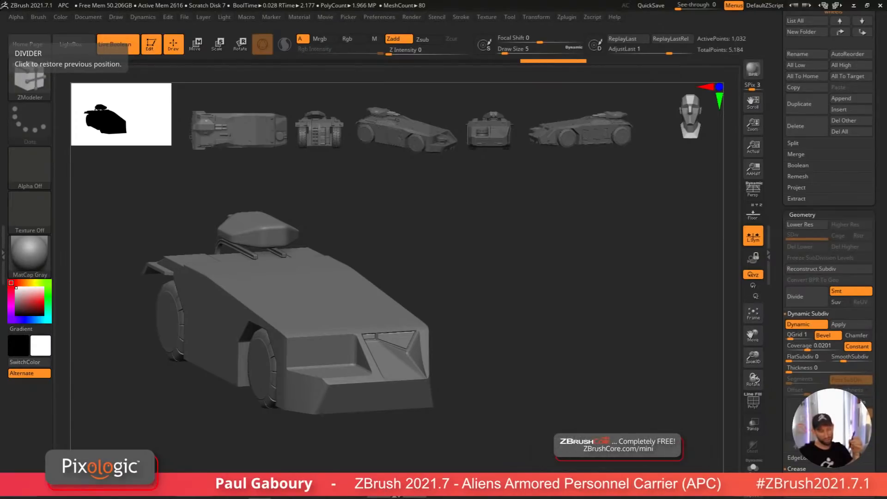
click(753, 467)
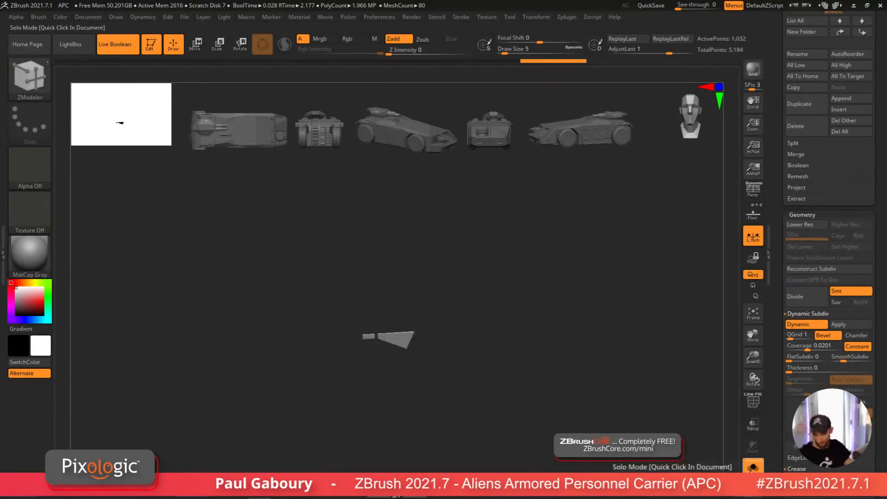
alt+right_drag(396, 352, 535, 433)
key(shift+f)
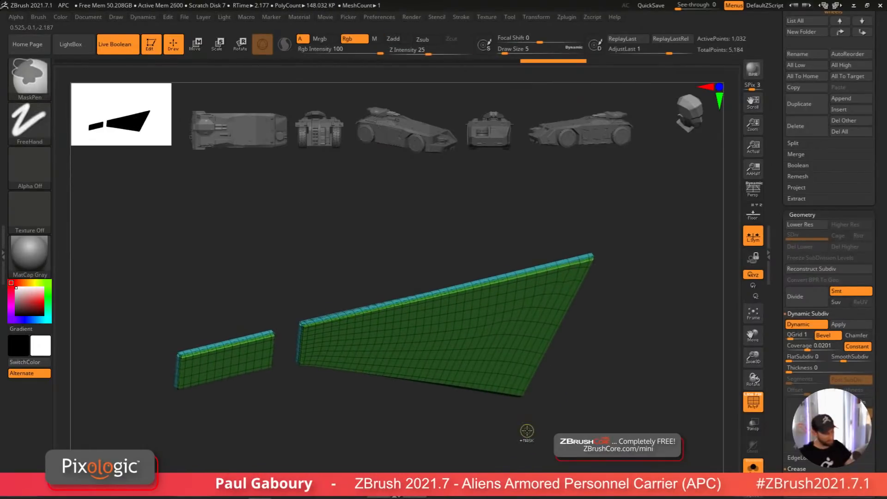
ctrl+click(527, 432)
ctrl+click(516, 433)
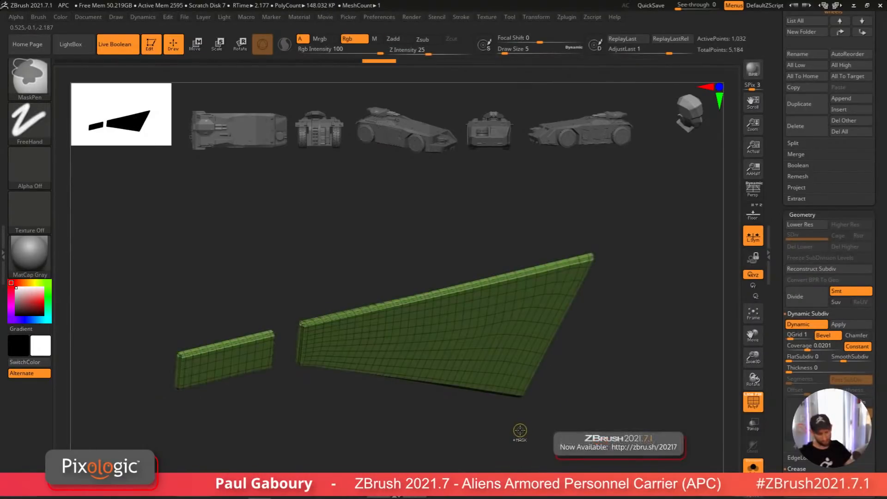
key(ctrl+w)
key(ctrl+w)
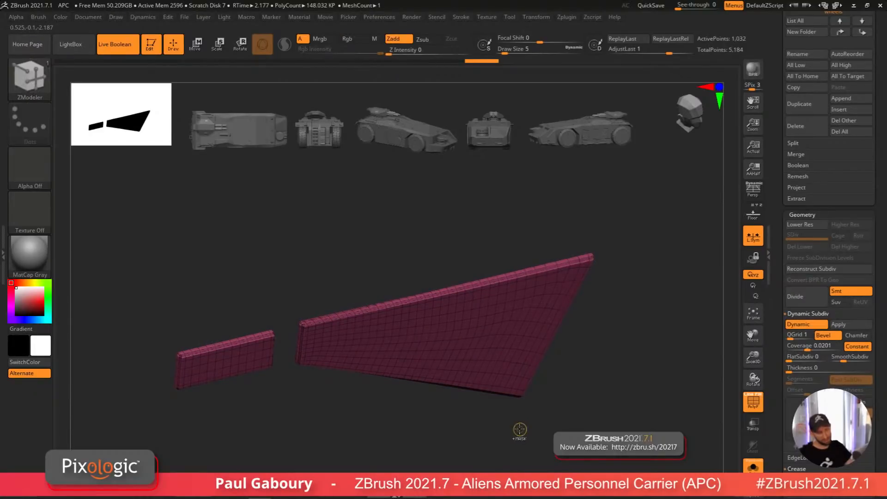
Step: Switch to the ZModeler brush and set its draw size to about 21.6 on the window pieces
mouse_move(520, 430)
ctrl+right_down()
mouse_move(496, 412)
mouse_move(478, 423)
ctrl+right_up()
key(b)
key(z)
key(m)
key(s)
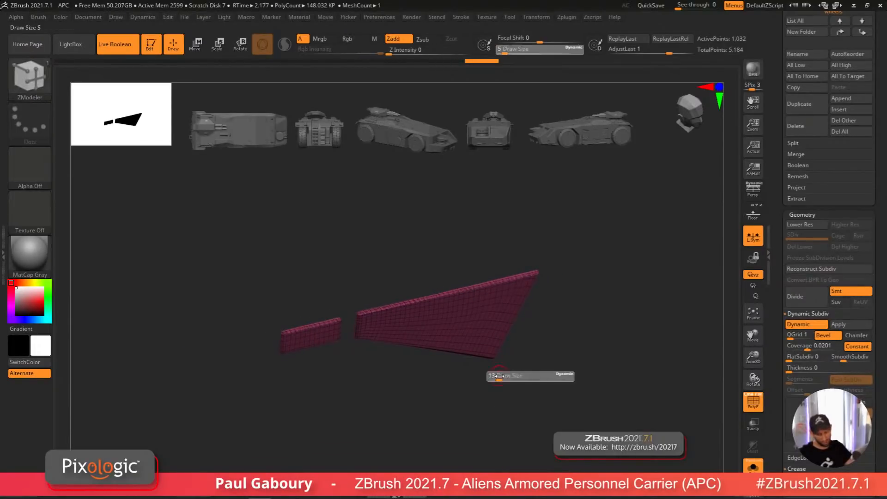
drag(502, 377, 501, 376)
ctrl+right_drag(481, 333, 505, 364)
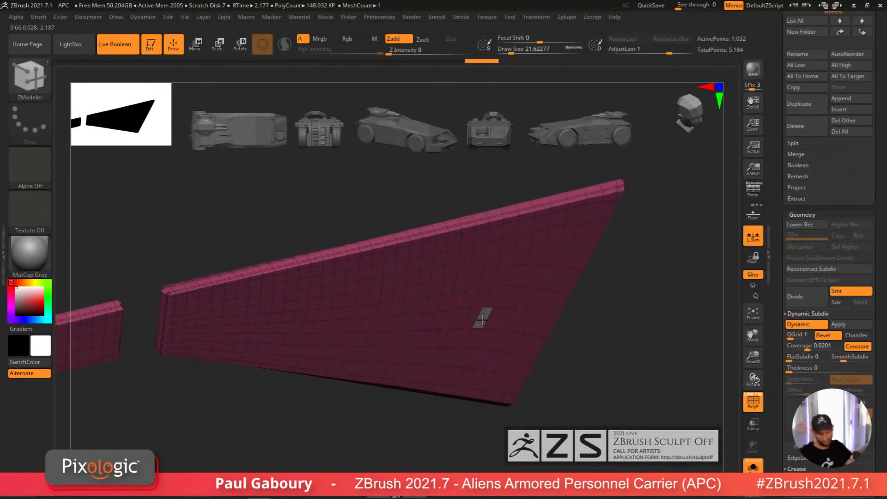
click(483, 318)
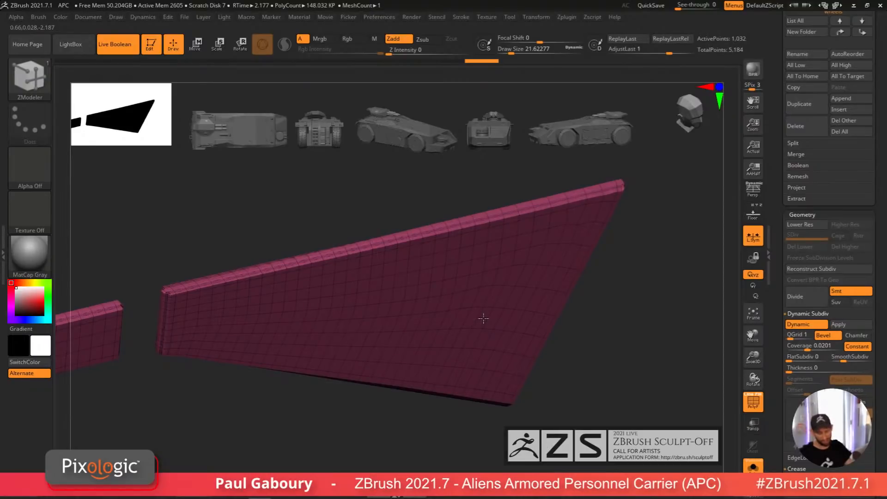
Step: Select the main body subtool and inspect it in solo and full-model views
click(753, 257)
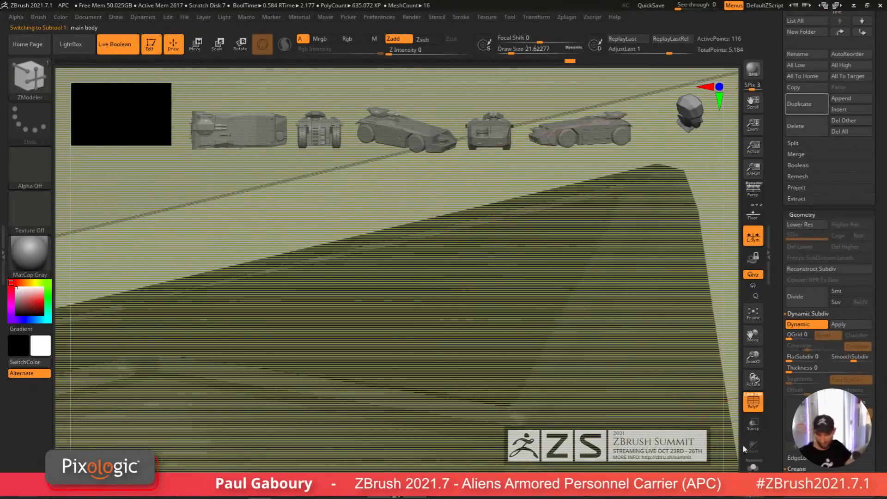
click(753, 466)
ctrl+right_drag(476, 393, 504, 332)
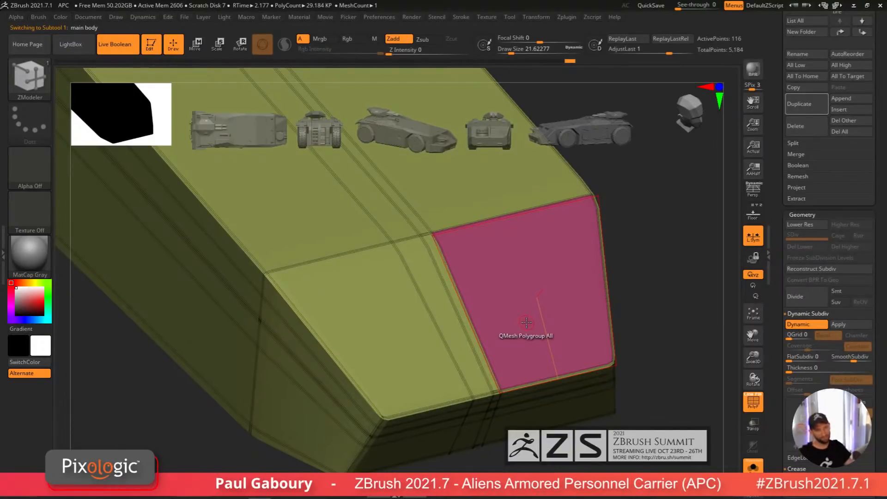
key(ctrl)
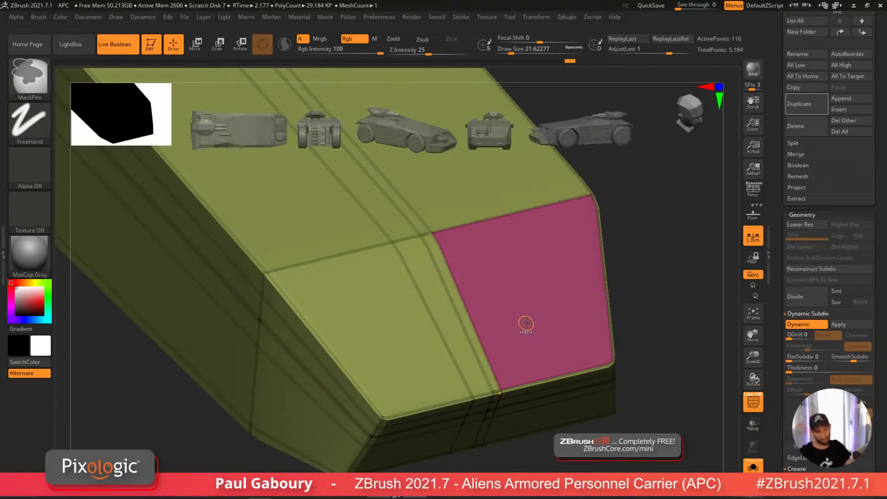
key(ctrl+z)
click(753, 467)
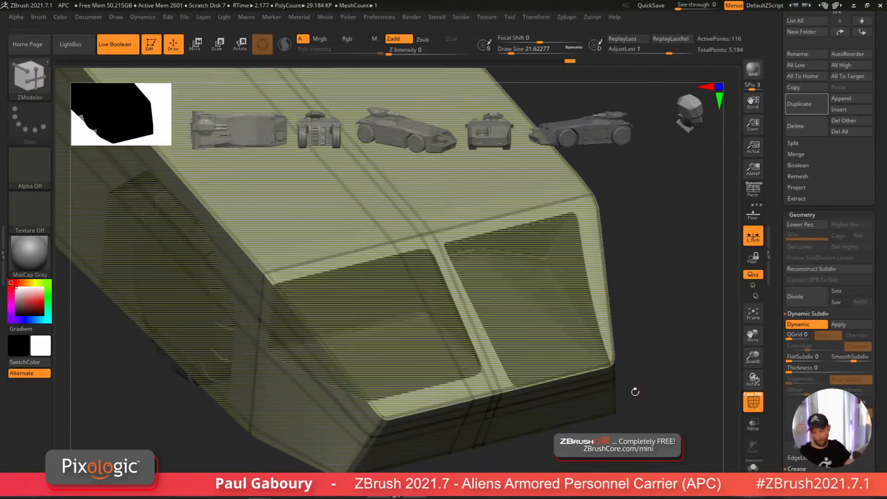
ctrl+right_drag(633, 392, 534, 344)
key(shift+f)
drag(546, 350, 544, 353)
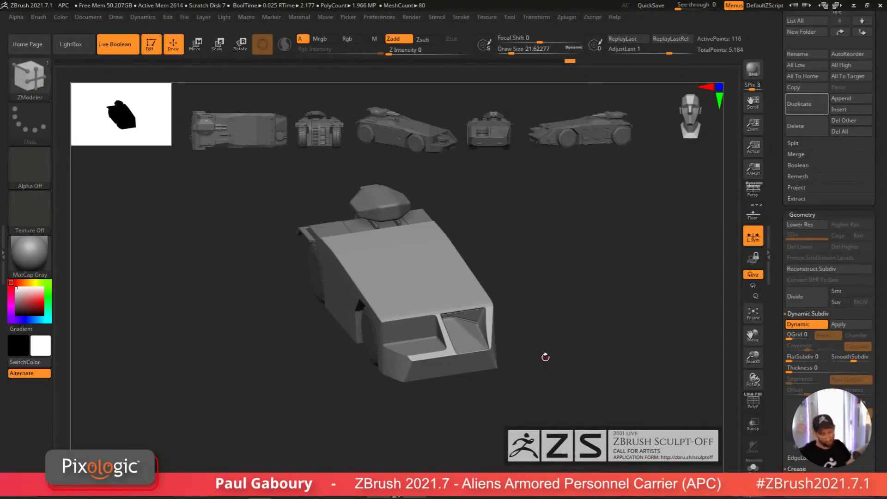
mouse_move(545, 357)
mouse_down()
mouse_move(596, 335)
mouse_move(619, 356)
mouse_move(627, 345)
mouse_move(606, 343)
mouse_move(618, 356)
mouse_move(597, 358)
mouse_move(606, 345)
mouse_move(595, 348)
mouse_up()
key(ctrl)
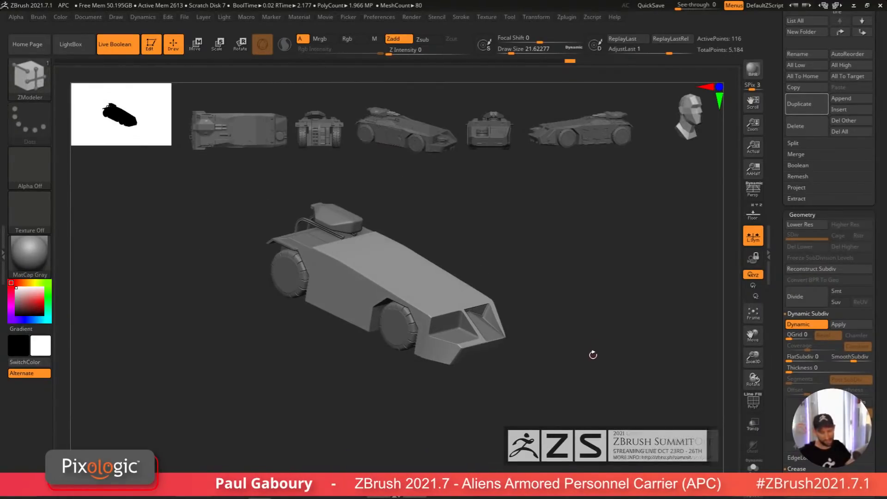
Step: Switch to the Front Cut Right1 tool and inspect the APC's side panels and vents up close
drag(878, 280, 880, 373)
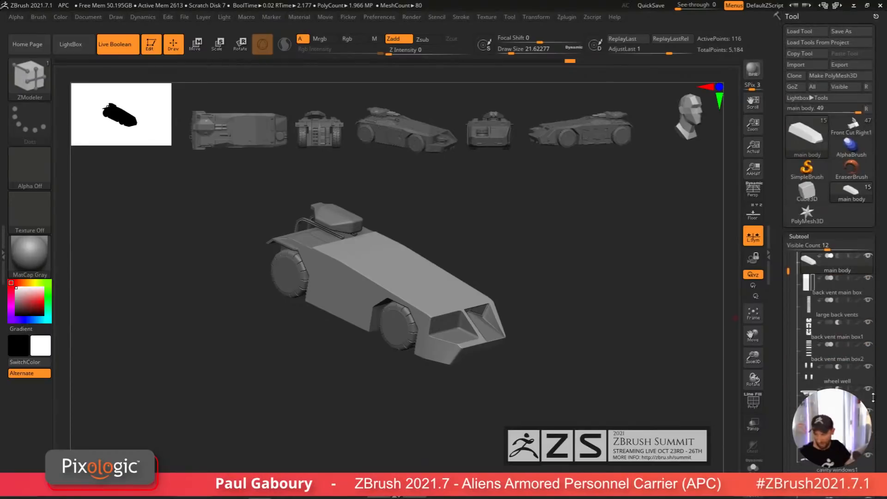
click(852, 127)
key(ctrl)
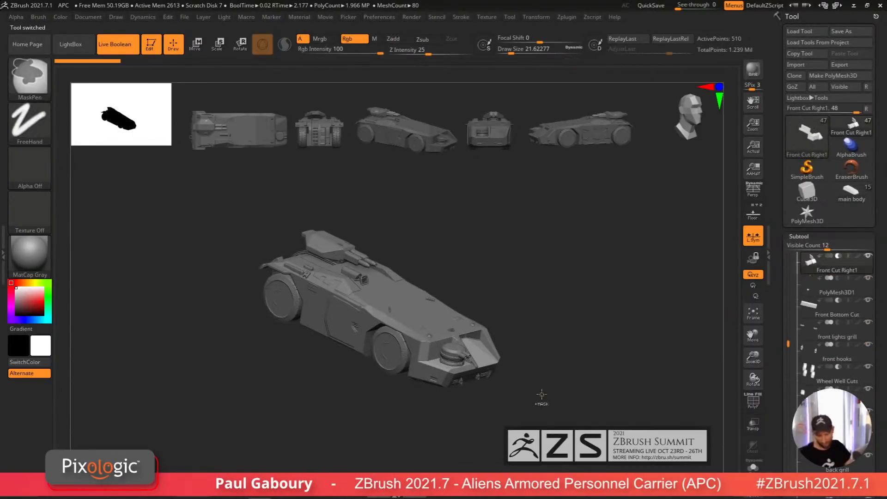
mouse_move(541, 394)
ctrl+right_down()
mouse_move(550, 403)
mouse_move(570, 396)
mouse_move(518, 379)
ctrl+right_up()
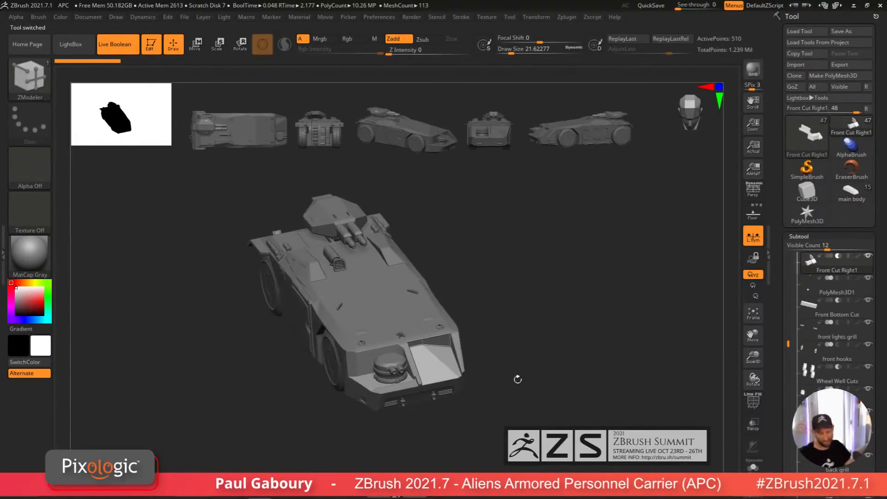
right_drag(411, 387, 628, 338)
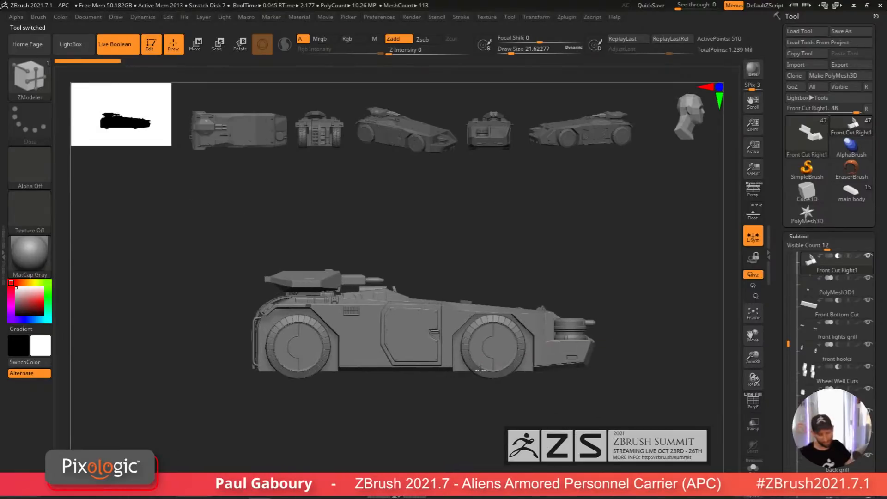
right_drag(480, 369, 544, 372)
right_drag(415, 375, 531, 370)
alt+right_drag(531, 370, 637, 330)
mouse_move(473, 353)
right_down()
mouse_move(510, 349)
mouse_move(486, 341)
mouse_move(510, 402)
mouse_move(505, 455)
mouse_move(466, 393)
right_up()
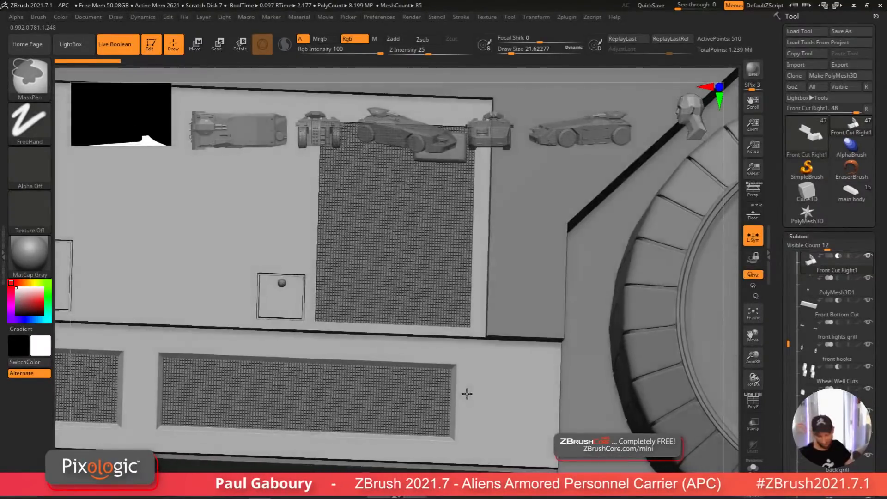
Step: Switch to the ZModeler brush and set its draw size to 4
key(b)
key(z)
key(m)
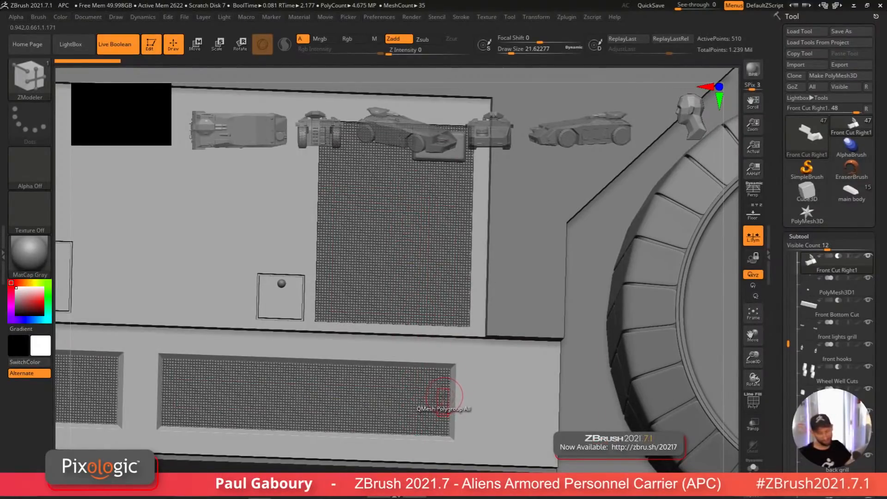
mouse_move(453, 322)
ctrl+right_down()
mouse_move(471, 353)
mouse_move(465, 347)
ctrl+right_up()
key(s)
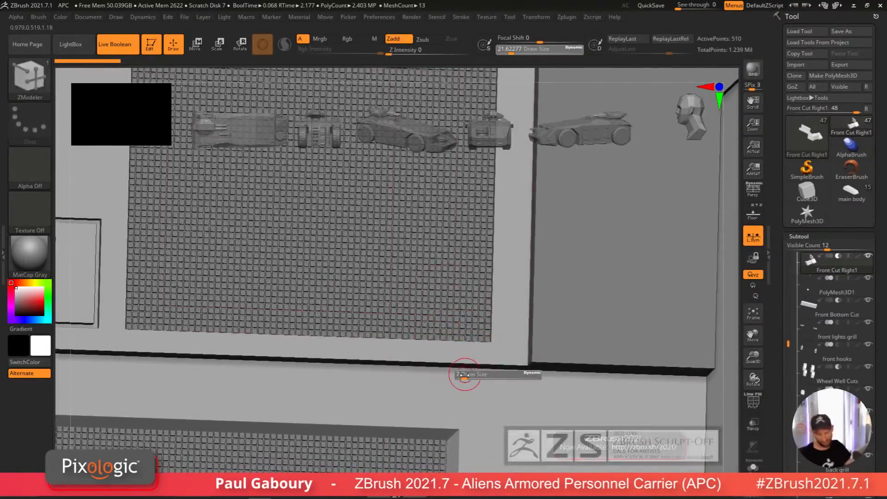
drag(464, 375, 459, 374)
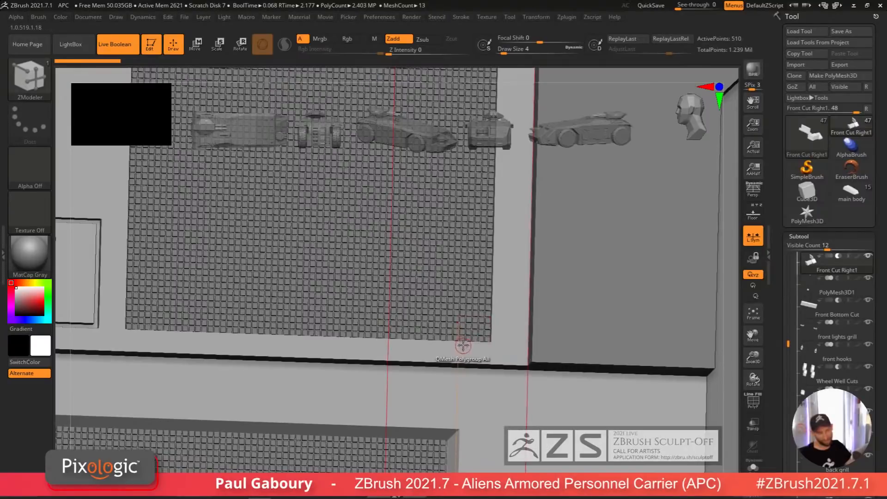
key(ctrl)
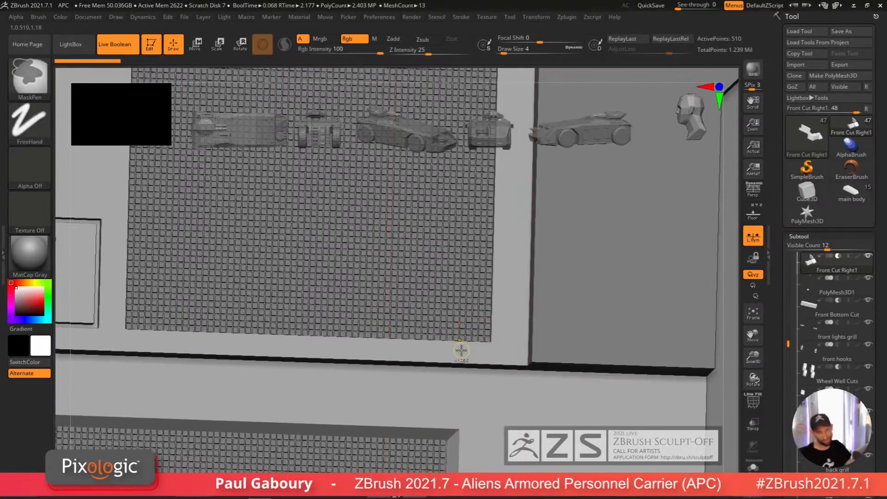
ctrl+right_drag(459, 357, 454, 340)
ctrl+right_drag(231, 223, 222, 208)
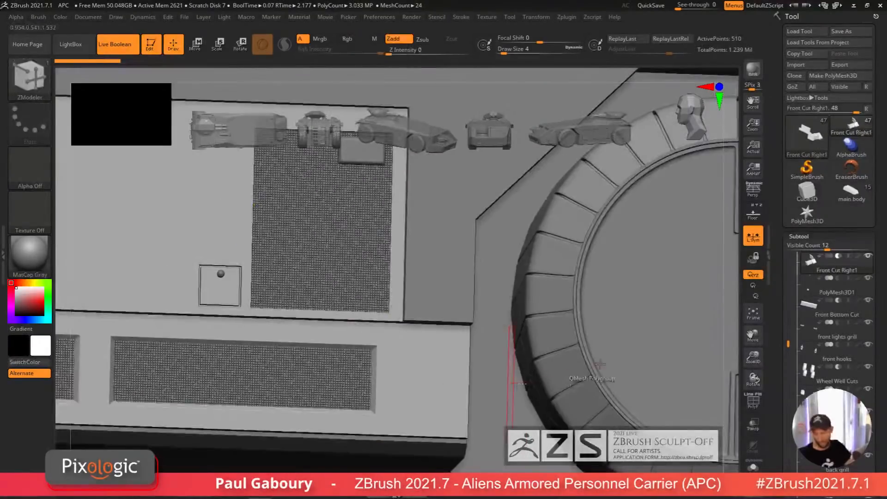
Step: Switch to a new Plane3D tool and frame it in the view
click(807, 135)
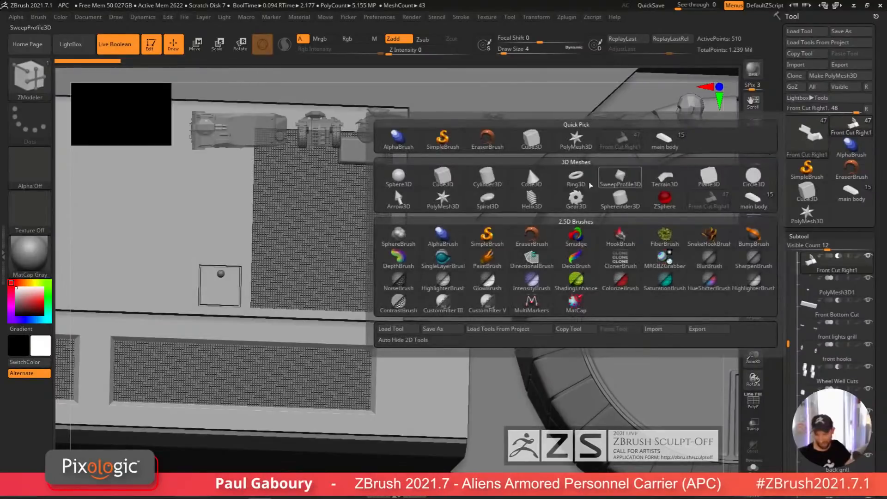
click(709, 178)
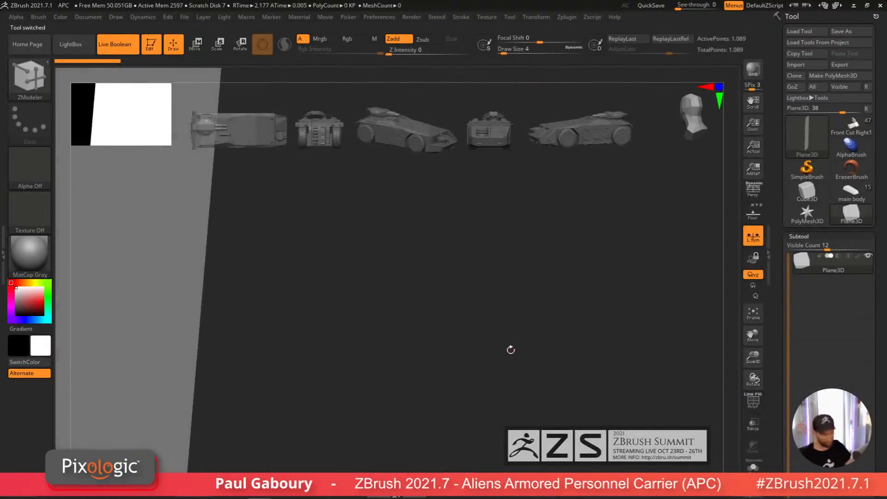
right_drag(525, 346, 510, 353)
key(f)
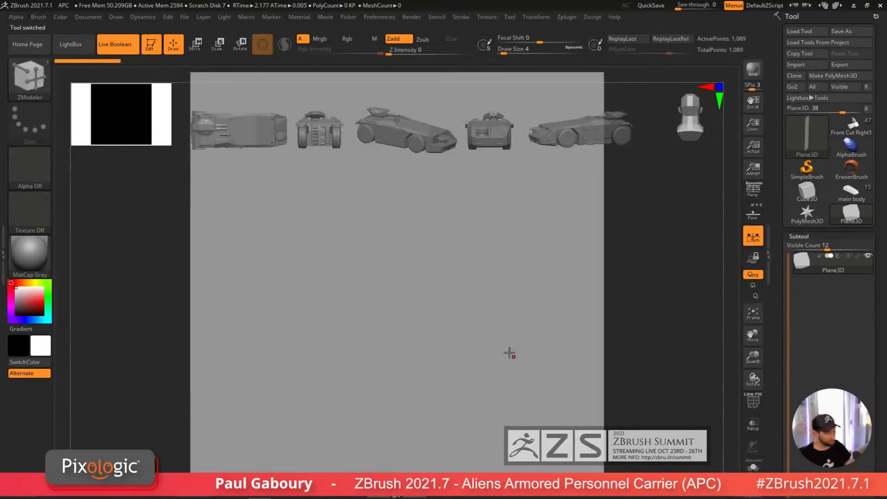
Step: Convert the Plane3D into an editable PolyMesh3D
key(shift+f)
alt+right_drag(450, 333, 414, 349)
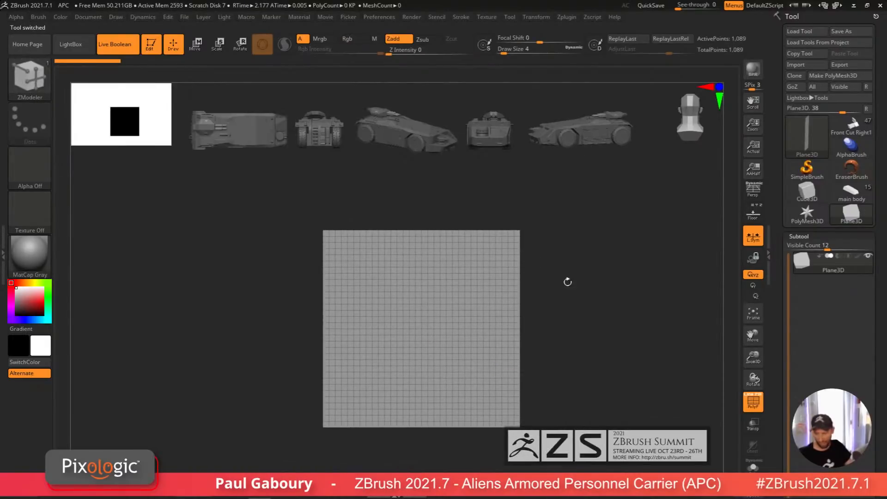
click(849, 77)
right_drag(560, 326, 471, 372)
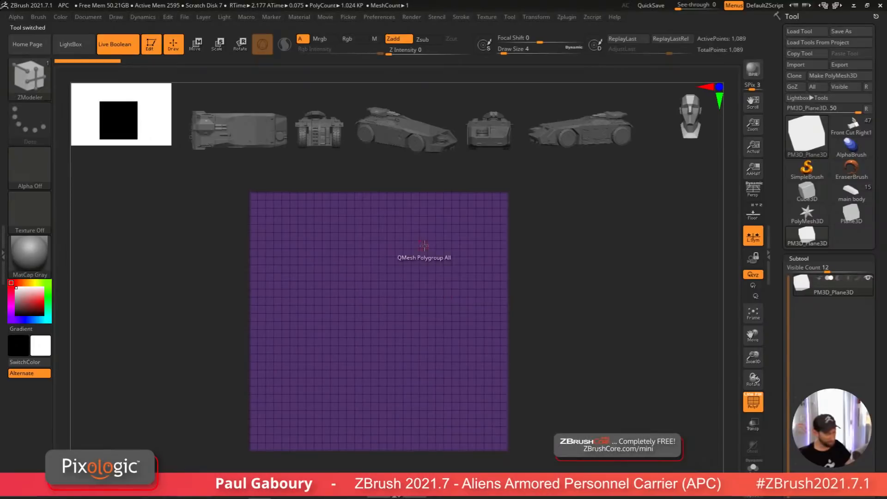
Step: Select the IMM Primitives insert brush and create a NanoMesh brush from it
key(b)
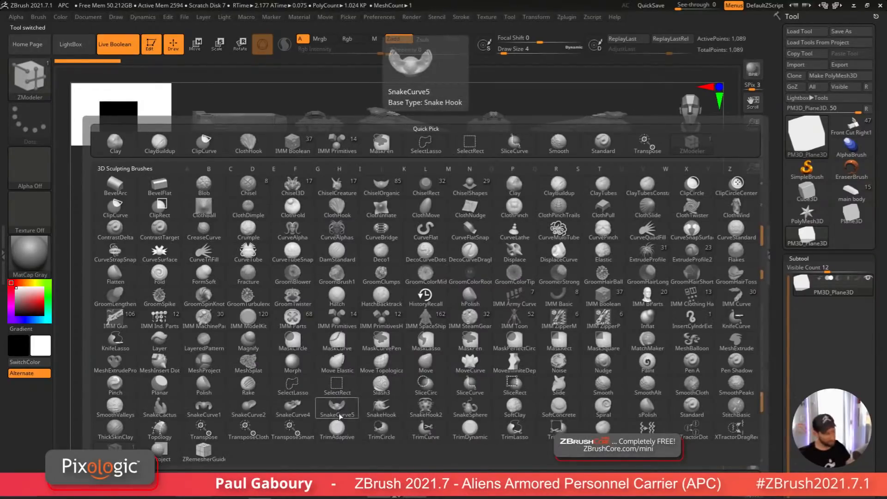
key(i)
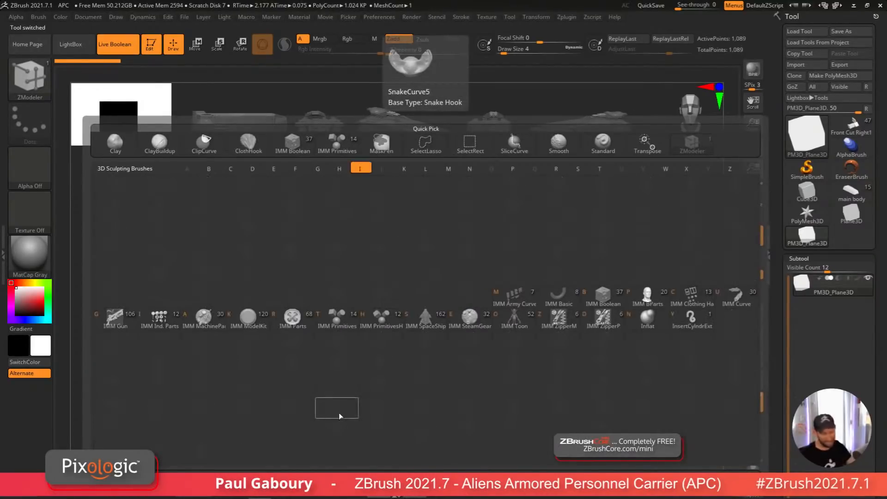
click(337, 316)
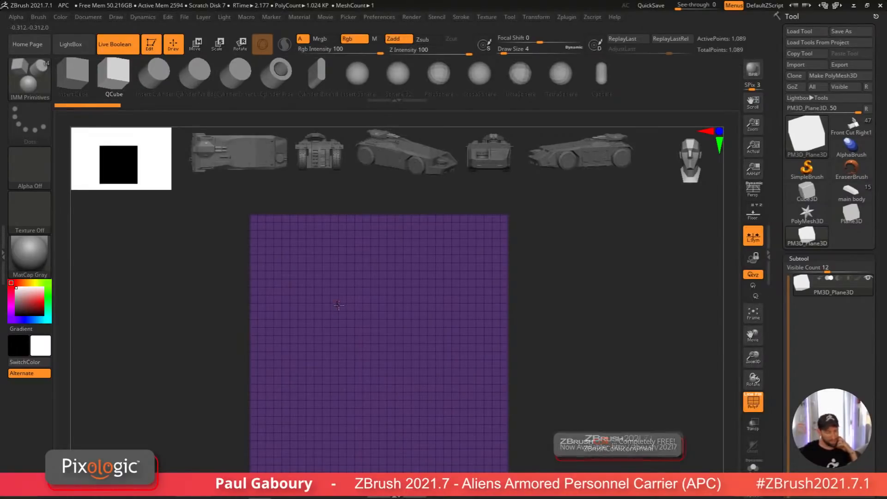
key(b)
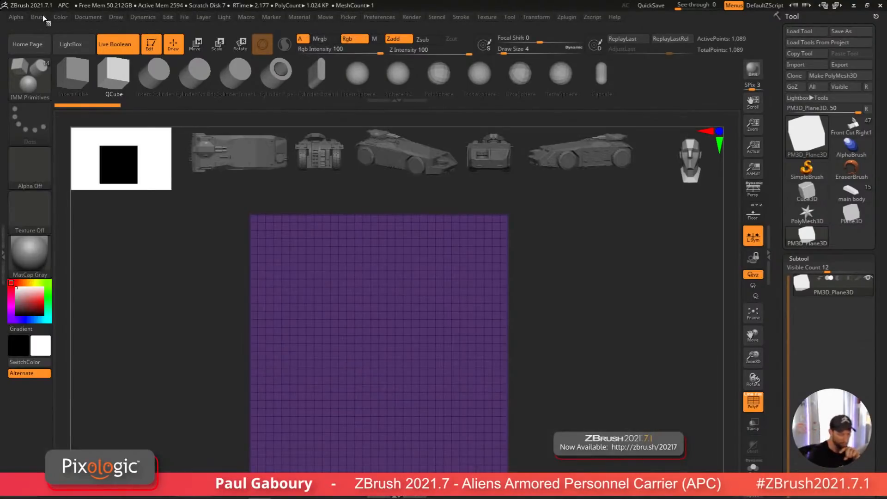
click(41, 17)
click(127, 68)
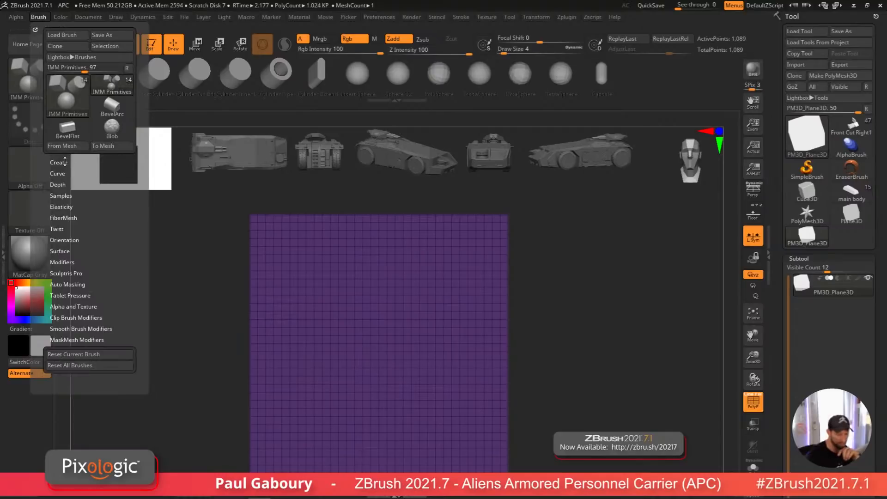
click(63, 162)
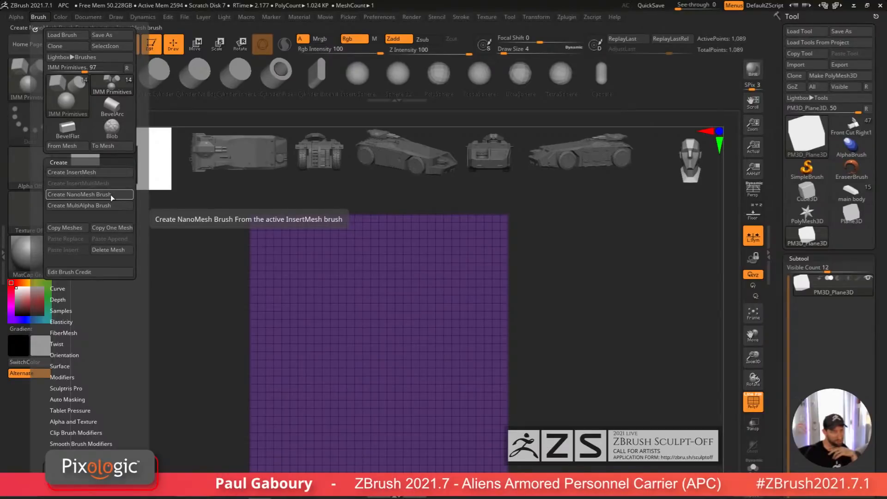
click(112, 194)
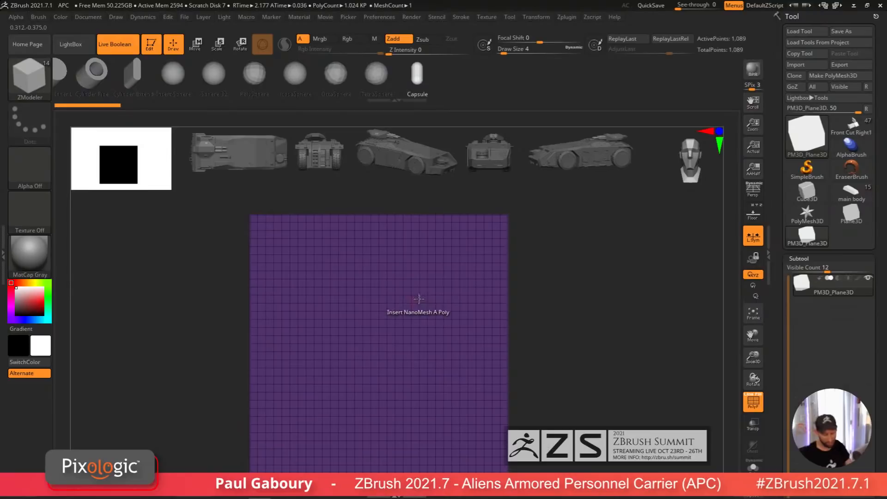
Step: Insert NanoMesh instances on all polygons of the plane with the ZModeler Insert NanoMesh action
key(space)
key(space)
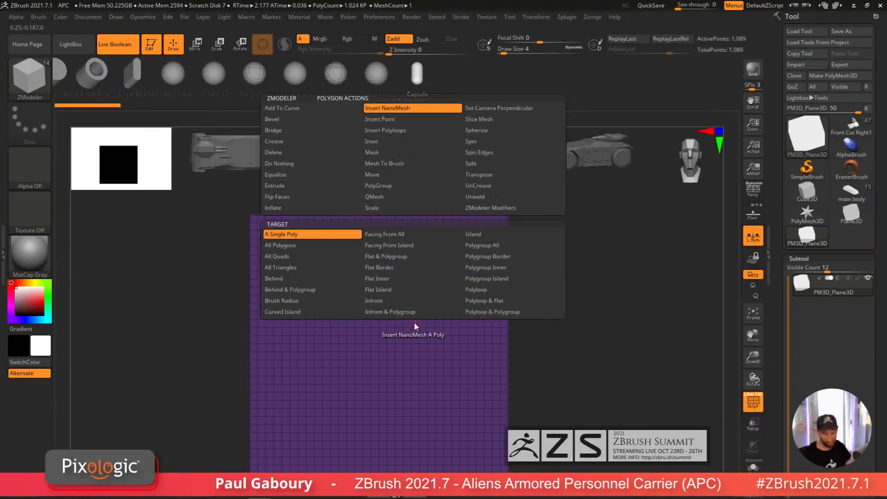
key(b)
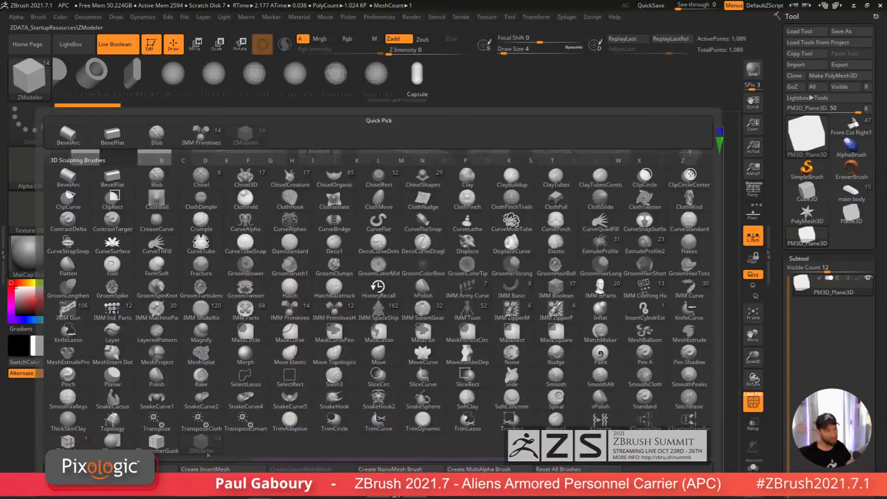
mouse_move(216, 443)
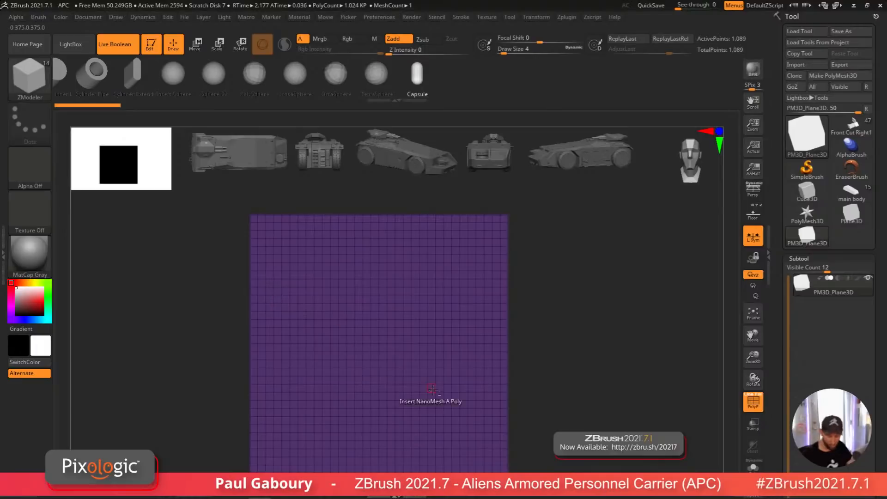
alt+right_drag(432, 390, 437, 364)
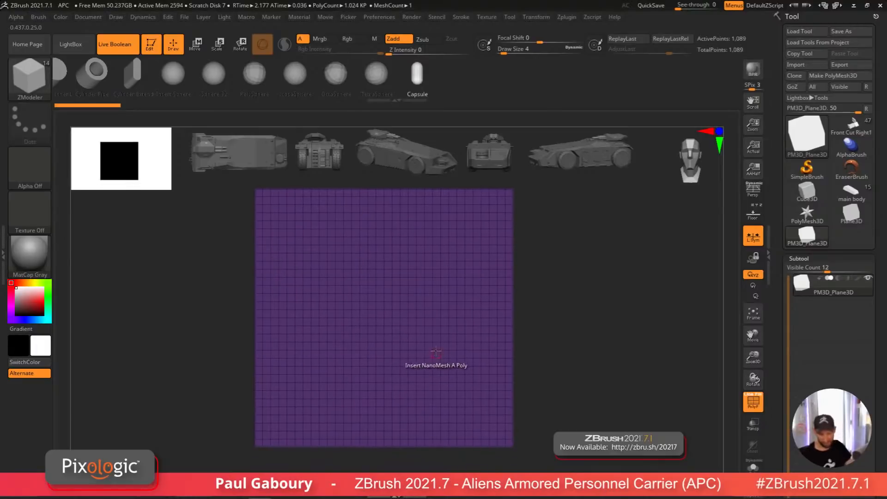
key(space)
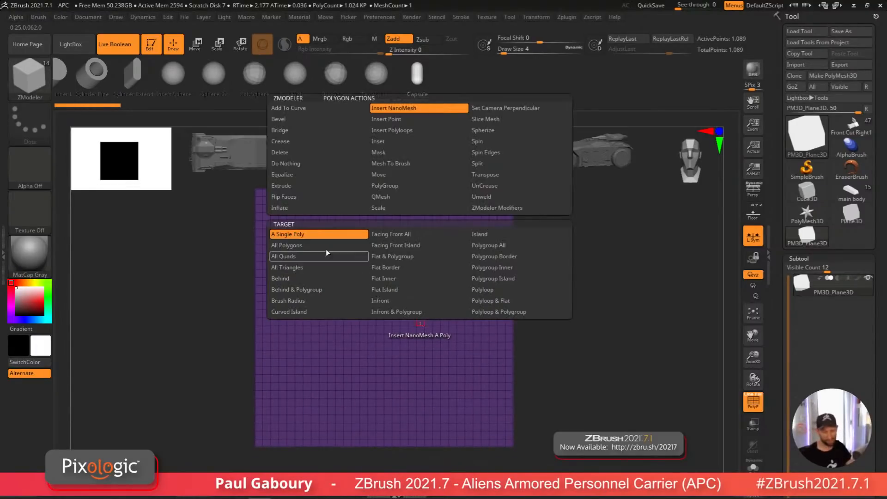
click(300, 245)
click(420, 340)
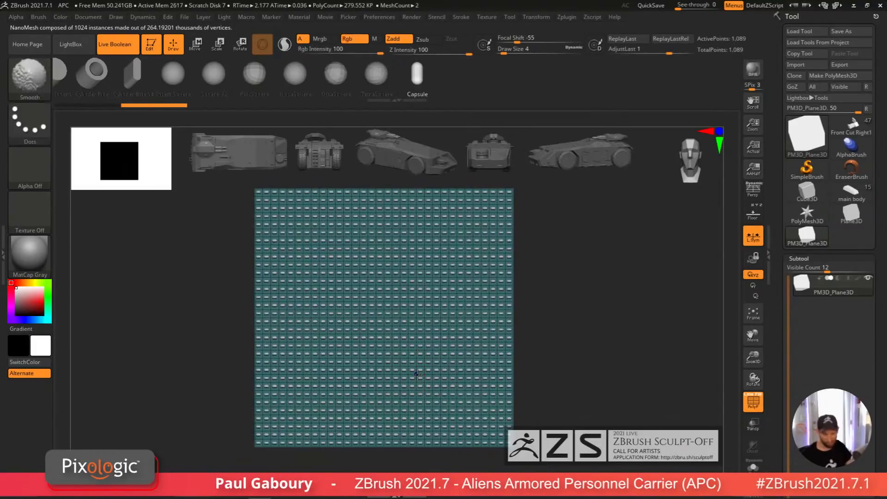
Step: Switch the plane's NanoMesh instances to the QCube primitive
key(shift+f)
key(shift+f)
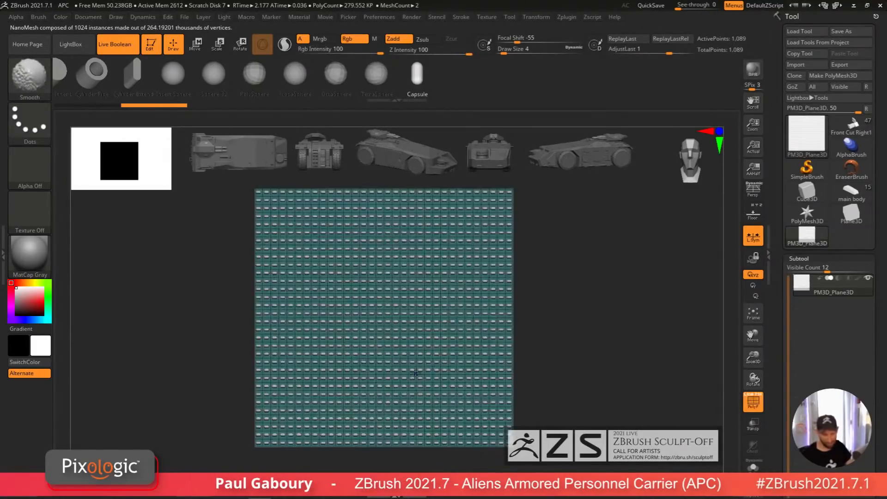
click(174, 74)
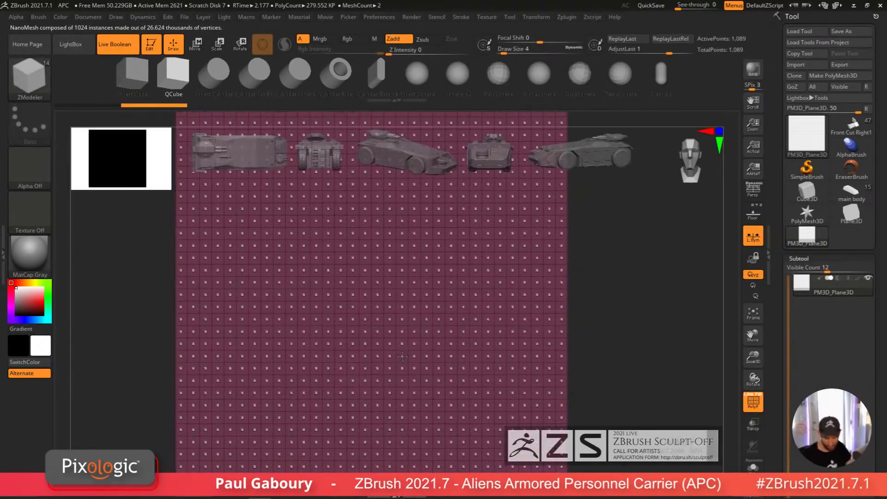
drag(403, 357, 402, 366)
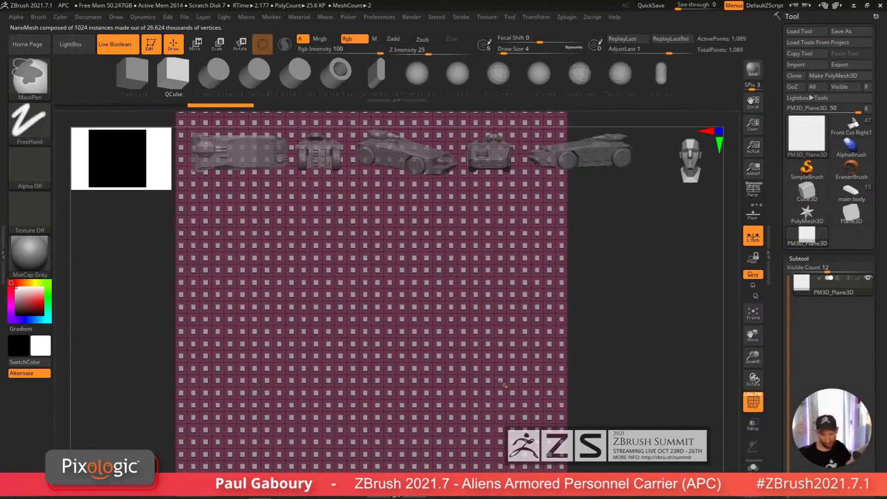
ctrl+right_drag(497, 383, 587, 347)
key(shift+f)
alt+right_drag(586, 347, 552, 332)
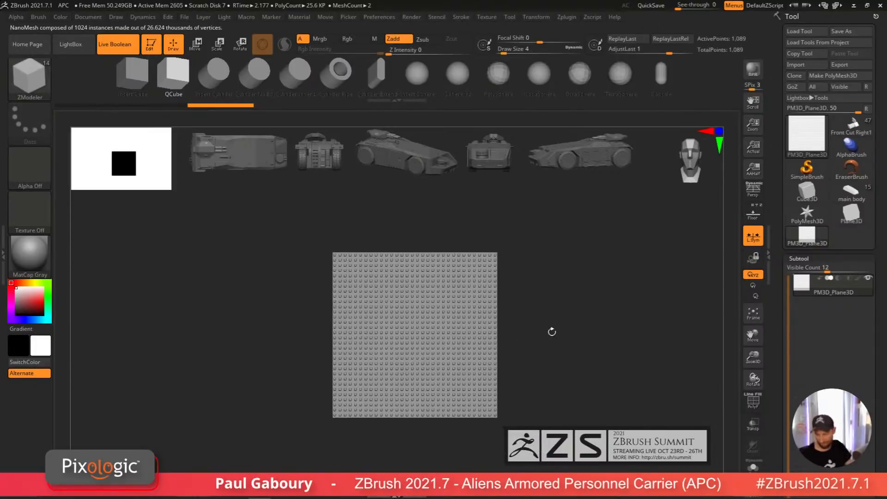
Step: Open the NanoMesh settings and increase the instance tiling across the plane
click(803, 258)
drag(885, 303, 883, 463)
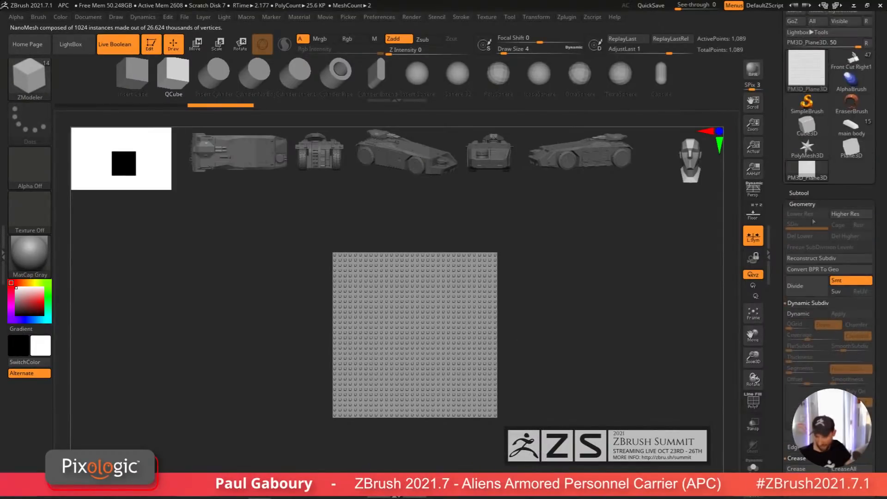
click(824, 207)
click(837, 248)
drag(858, 224, 867, 295)
ctrl+right_drag(605, 337, 598, 344)
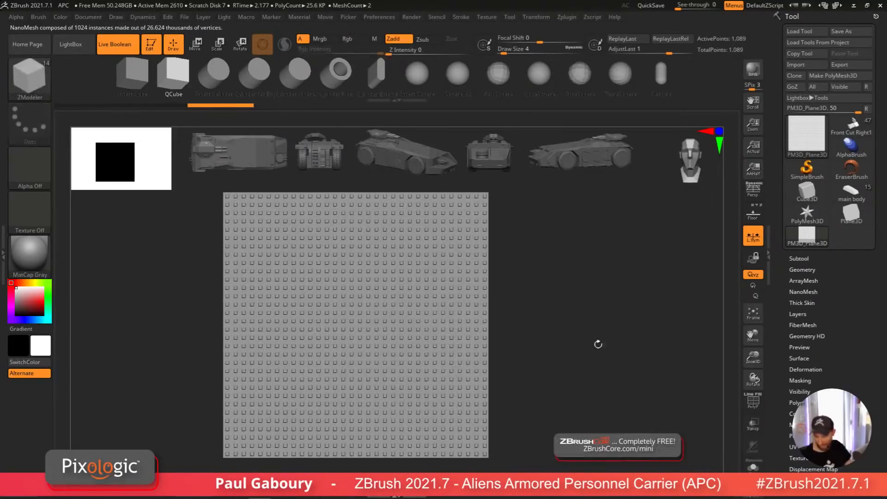
click(811, 270)
drag(880, 287, 881, 93)
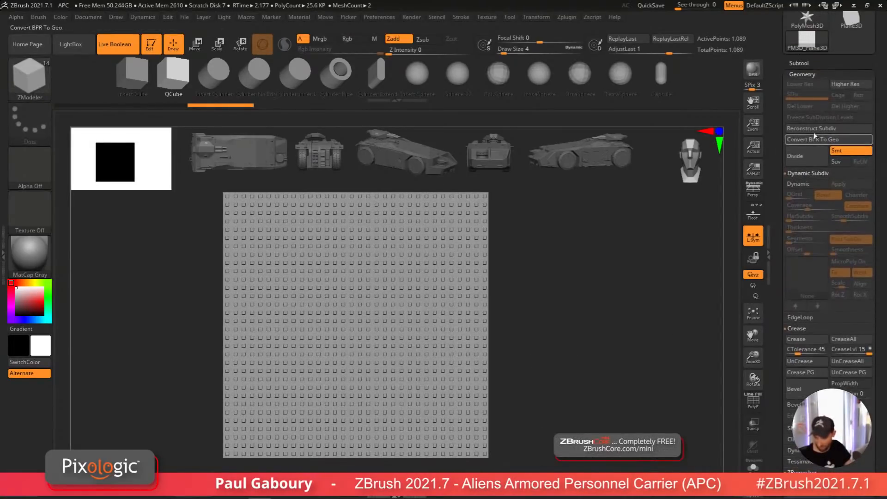
click(802, 73)
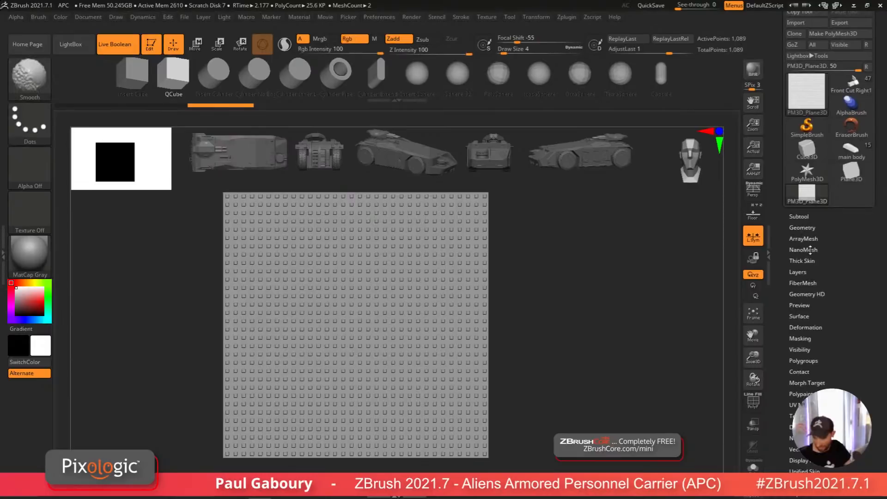
click(803, 167)
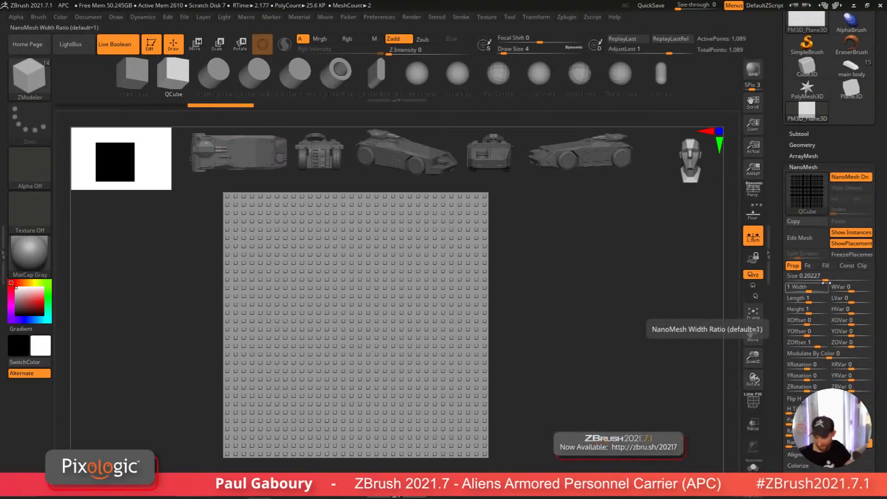
drag(826, 281, 832, 281)
drag(787, 411, 833, 412)
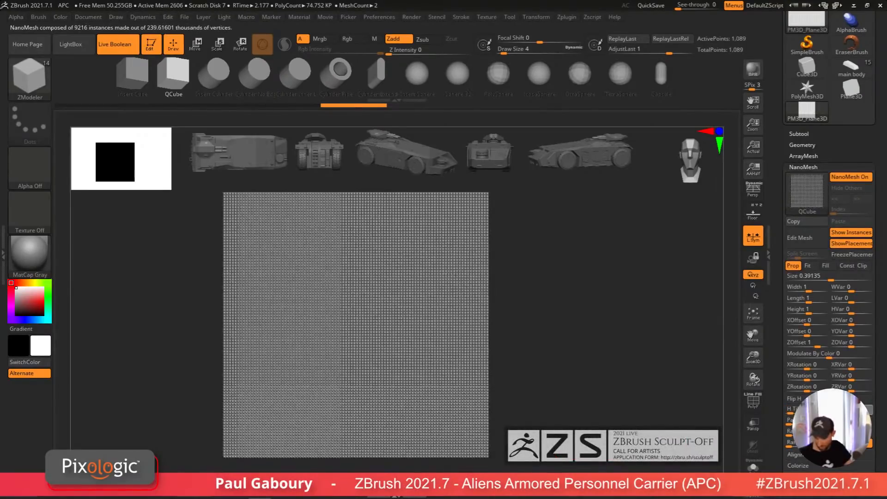
Step: Reduce the NanoMesh instance tiling to fewer, larger cubes
mouse_move(572, 414)
ctrl+right_down()
mouse_move(572, 455)
mouse_move(572, 434)
mouse_move(587, 420)
ctrl+right_up()
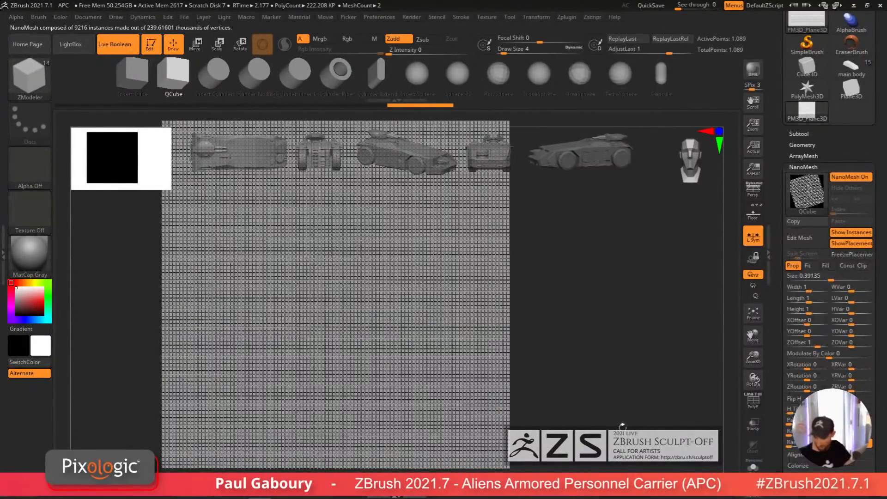
drag(793, 411, 550, 412)
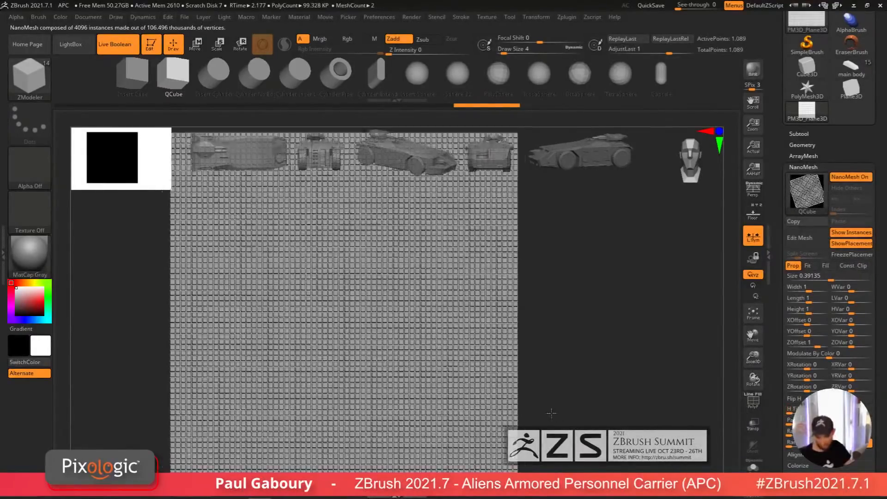
mouse_move(550, 413)
ctrl+right_down()
mouse_move(529, 413)
mouse_move(535, 385)
mouse_move(546, 404)
mouse_move(530, 405)
mouse_move(552, 406)
mouse_move(536, 404)
mouse_move(537, 392)
ctrl+right_up()
key(shift+f)
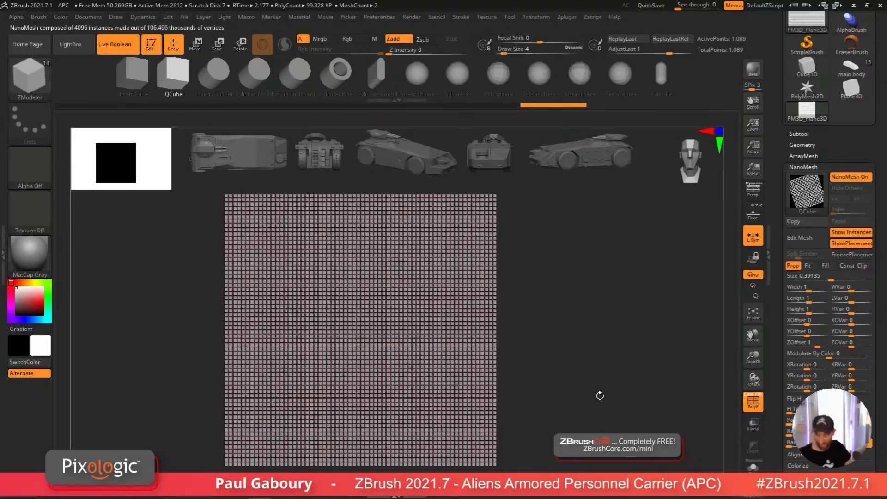
Step: Edit the QCube NanoMesh instance in split screen and inset the borders of its polygroup faces
click(813, 246)
ctrl+right_drag(485, 401, 531, 371)
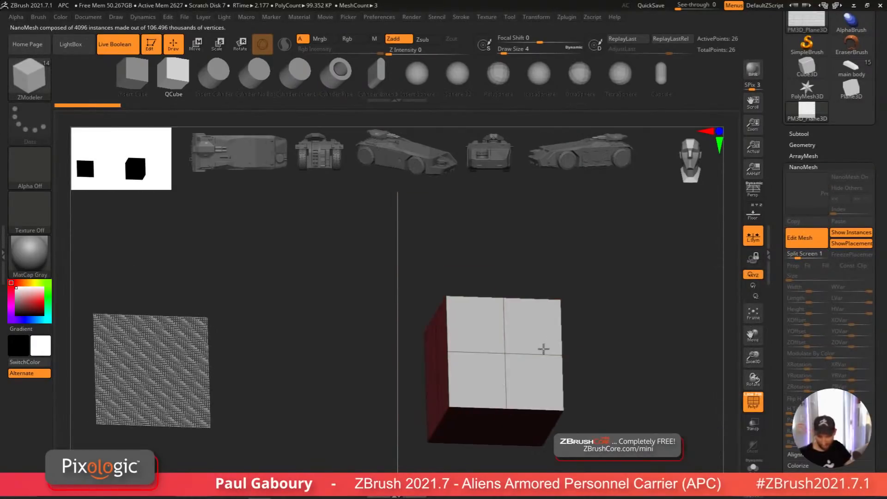
key(space)
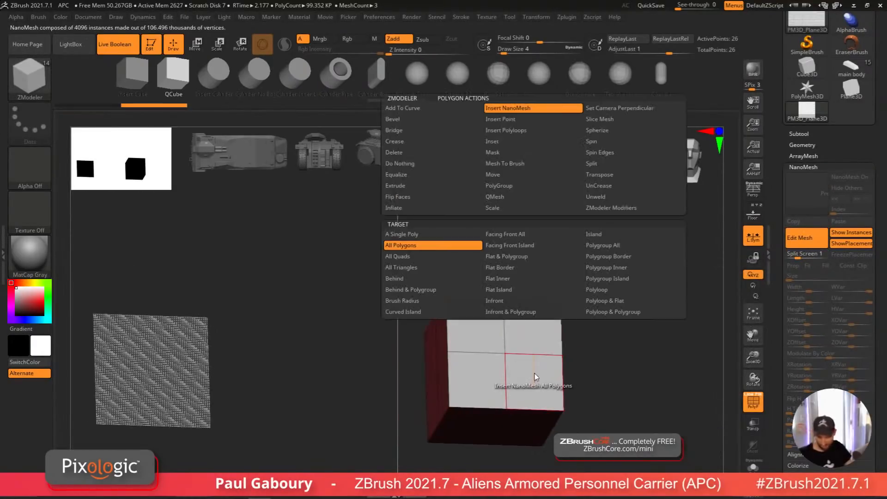
click(546, 198)
click(543, 142)
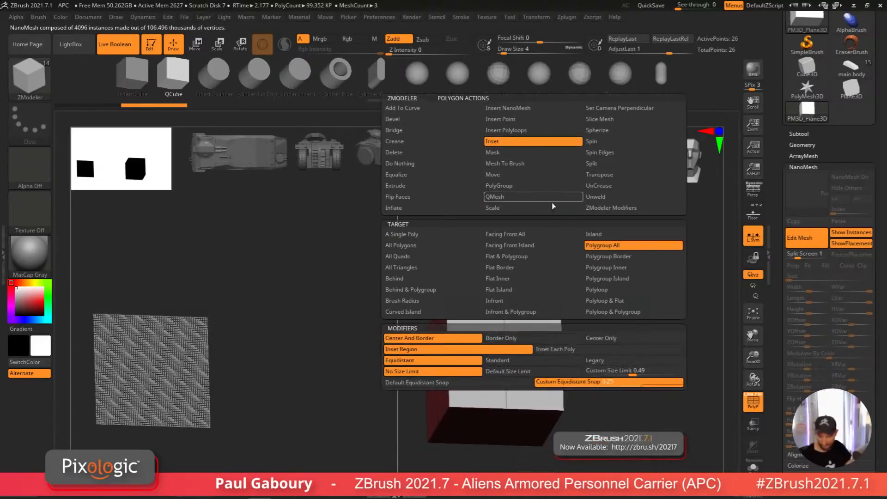
drag(531, 390, 524, 383)
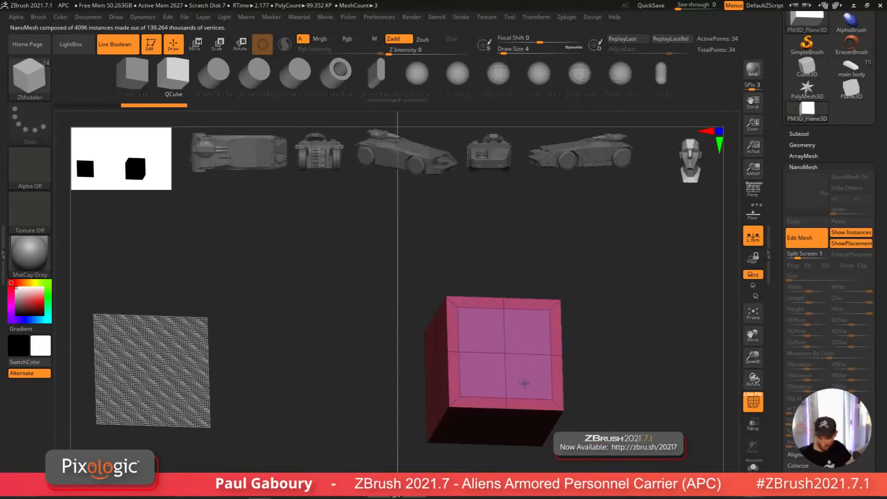
Step: Extrude the instance's inset faces with the QMesh action
key(space)
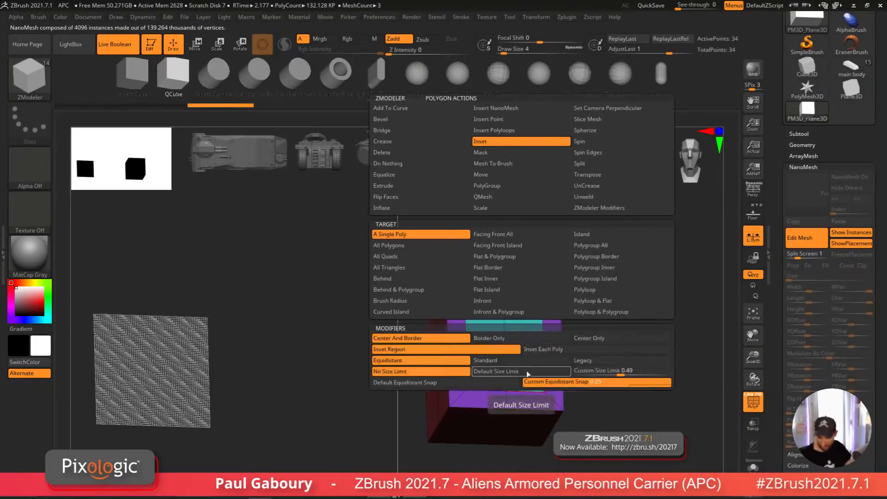
click(522, 198)
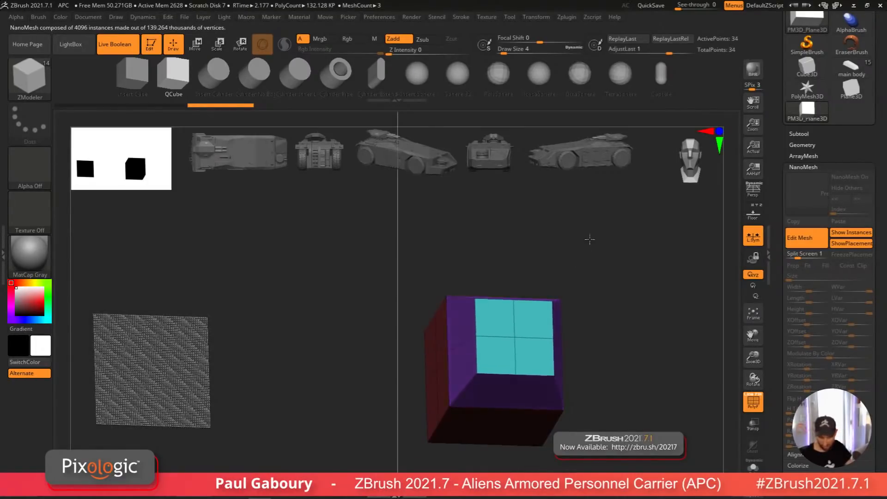
mouse_move(589, 239)
mouse_down()
mouse_move(593, 224)
mouse_move(576, 276)
mouse_up()
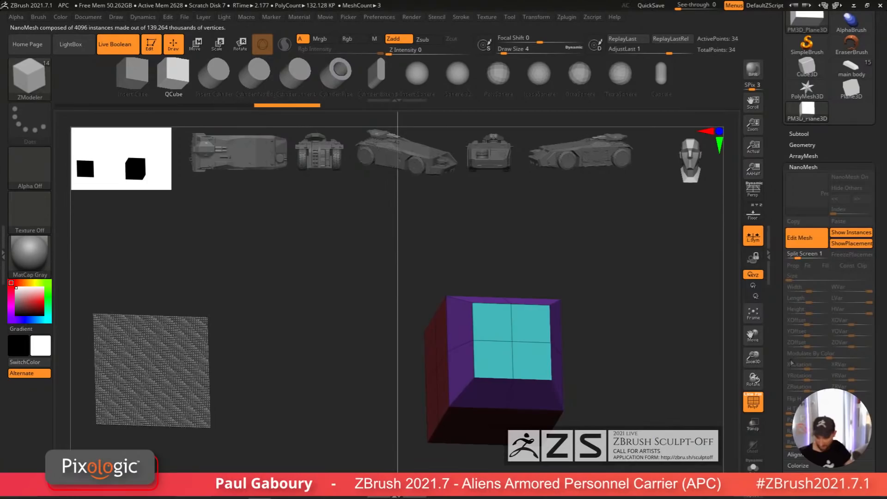
Step: Leave the instance editing mode and return to the plane with its NanoMesh cube grid
click(803, 247)
mouse_move(504, 386)
ctrl+right_down()
mouse_move(508, 430)
mouse_move(521, 352)
mouse_move(482, 392)
mouse_move(508, 385)
mouse_move(497, 343)
mouse_move(474, 369)
mouse_move(475, 379)
mouse_move(534, 312)
ctrl+right_up()
key(b)
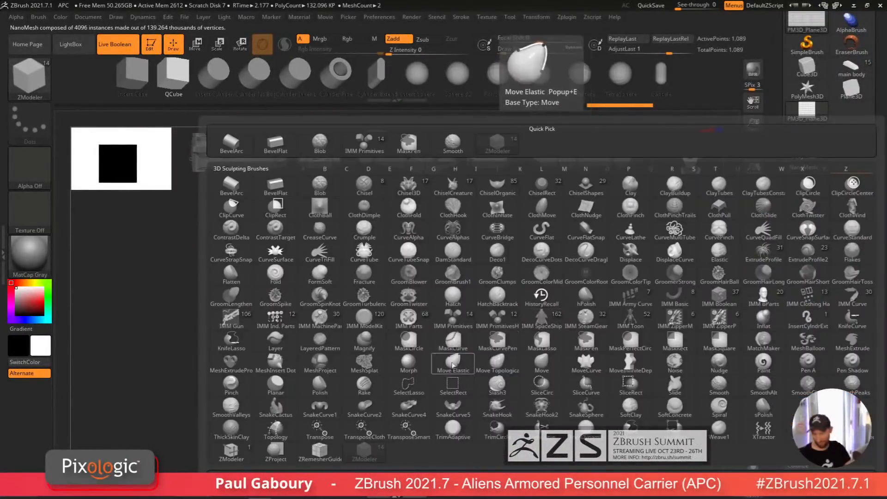
click(342, 75)
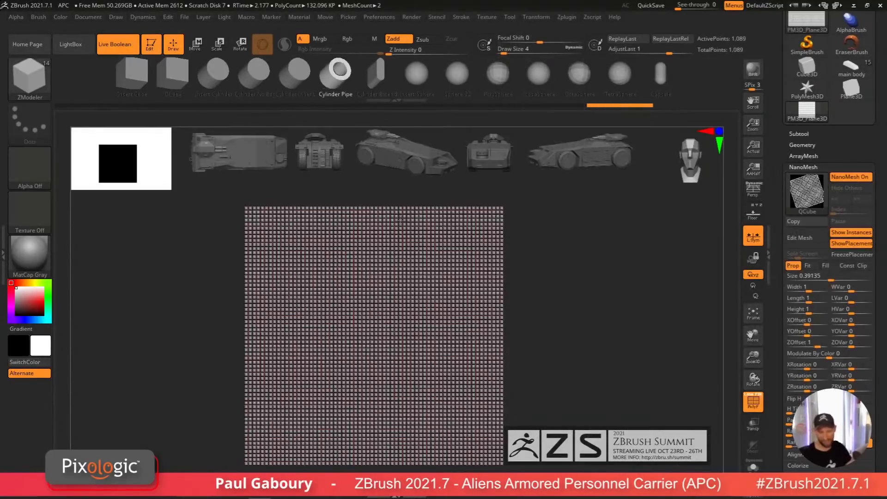
Step: Try replacing the NanoMesh instances with the Cylinder Pipe mesh, then undo the replacement
drag(850, 488, 852, 337)
key(shift)
click(826, 338)
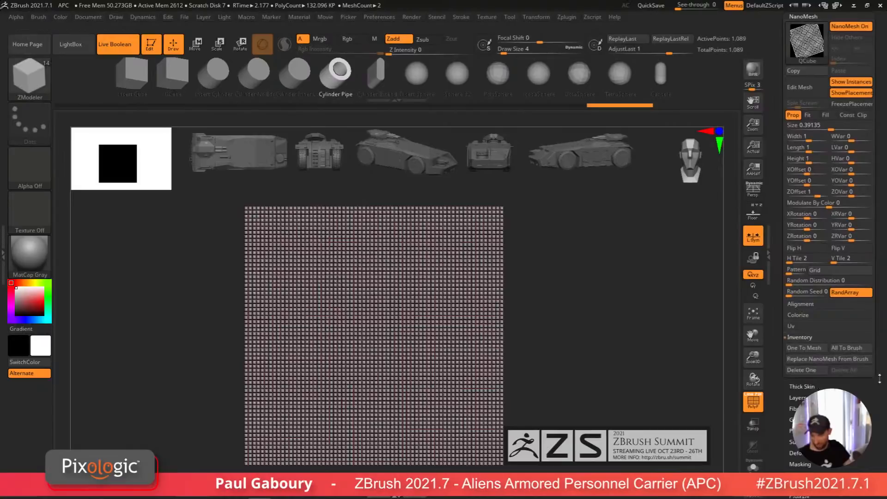
click(828, 372)
mouse_move(632, 402)
ctrl+right_down()
mouse_move(614, 436)
mouse_move(573, 416)
mouse_move(547, 434)
mouse_move(546, 399)
ctrl+right_up()
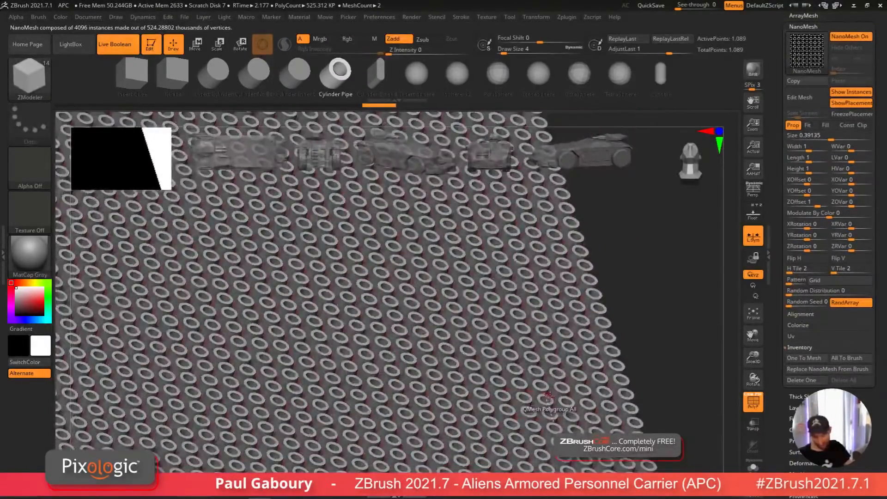
key(ctrl+z)
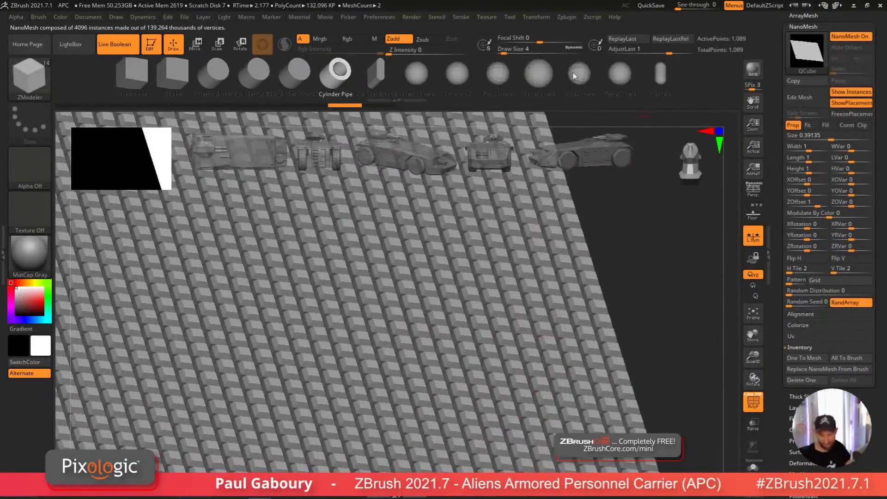
Step: Replace the NanoMesh instances with the Capsule mesh and orbit the plane to inspect the grid
click(820, 370)
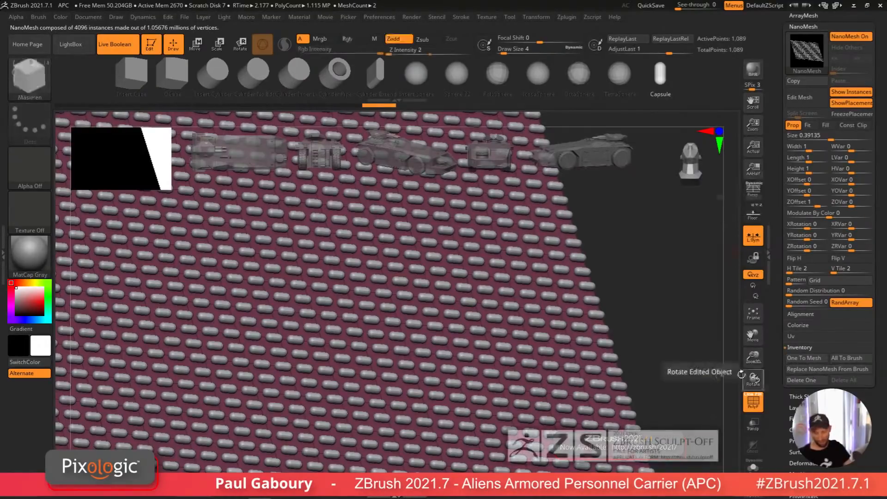
ctrl+right_drag(599, 393, 594, 268)
shift+right_drag(594, 268, 577, 272)
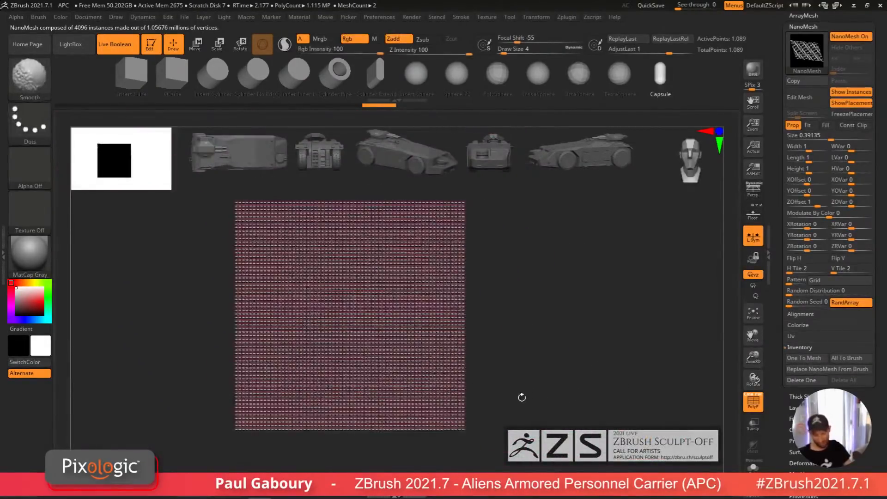
alt+right_drag(521, 397, 562, 383)
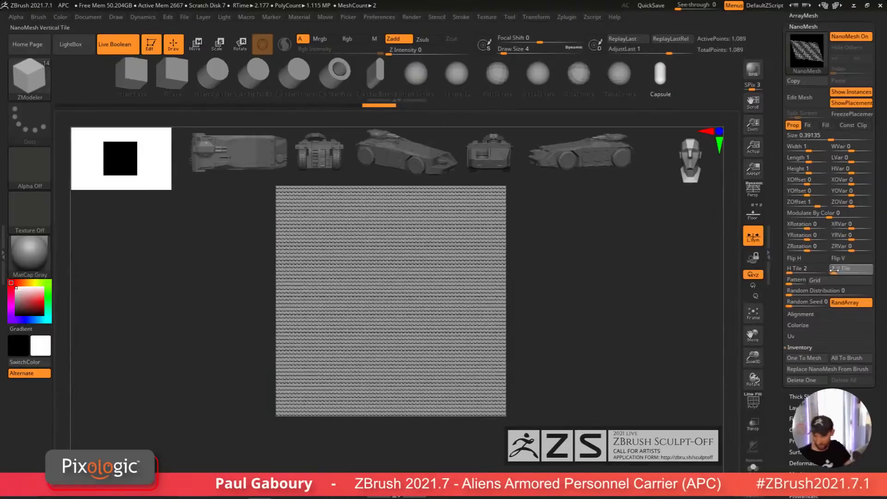
Step: Set the NanoMesh horizontal and vertical tiling to 1 and hide the placement mesh
drag(834, 271, 784, 271)
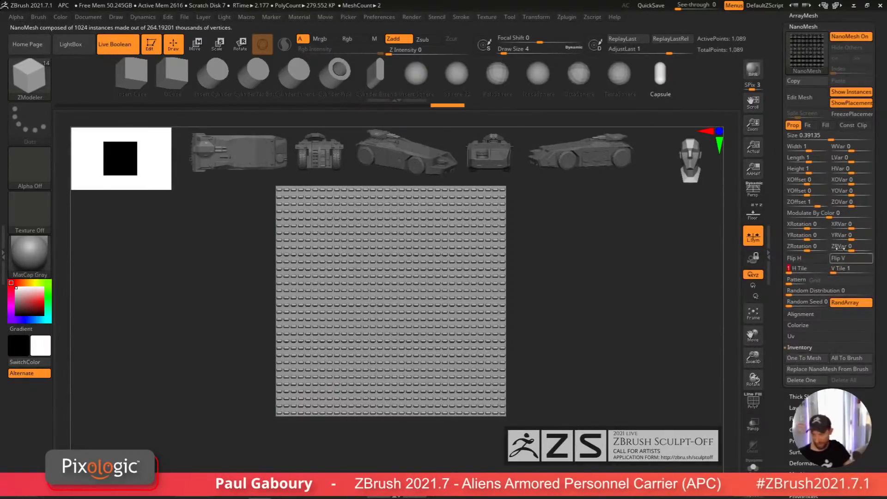
click(851, 102)
drag(584, 341, 567, 373)
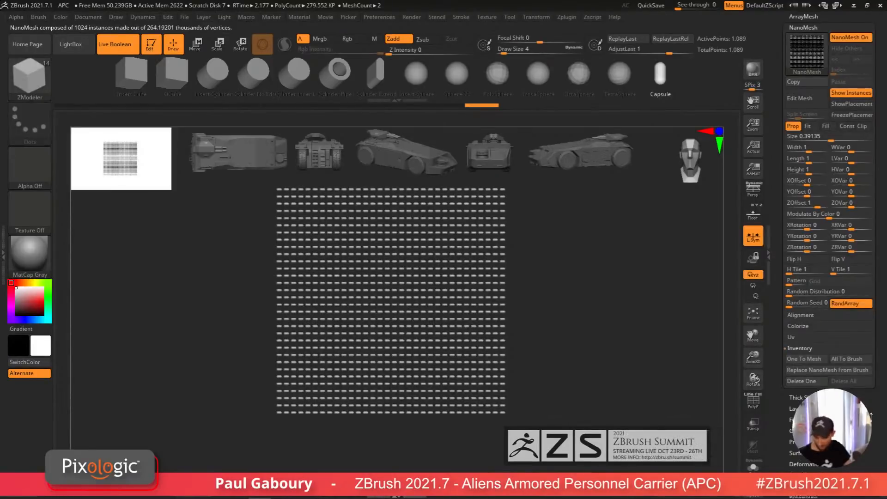
Step: Switch the active tool back to the APC model, Front Cut Right1
drag(871, 417, 870, 451)
click(806, 165)
drag(866, 106, 866, 231)
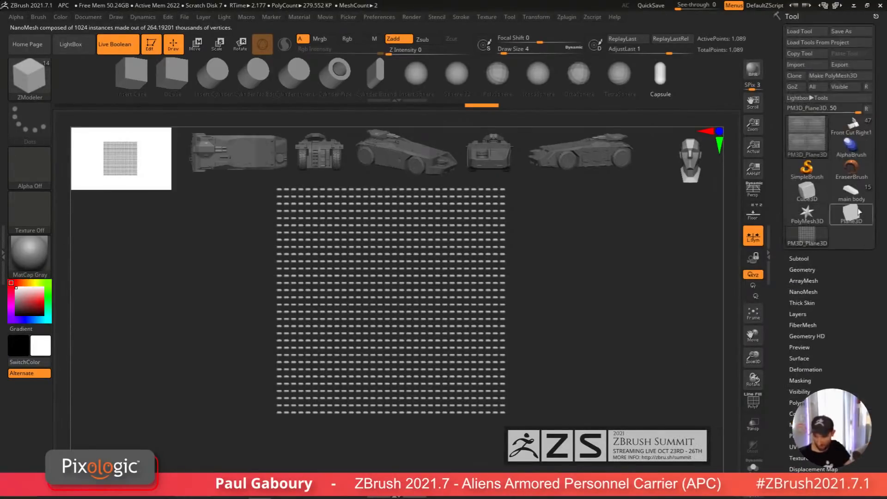
click(863, 133)
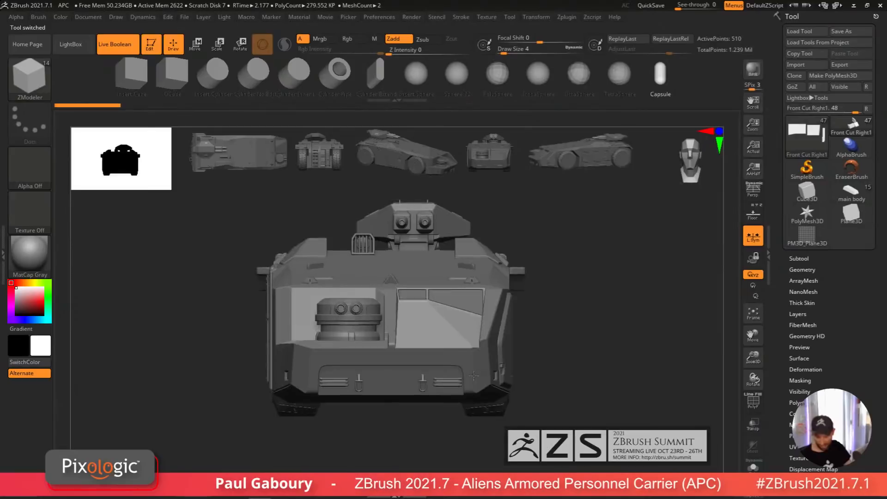
Step: Orbit around the APC model to review the detailed body panels
mouse_move(616, 359)
alt+right_down()
mouse_move(249, 367)
mouse_move(566, 404)
mouse_move(524, 394)
mouse_move(455, 356)
alt+right_up()
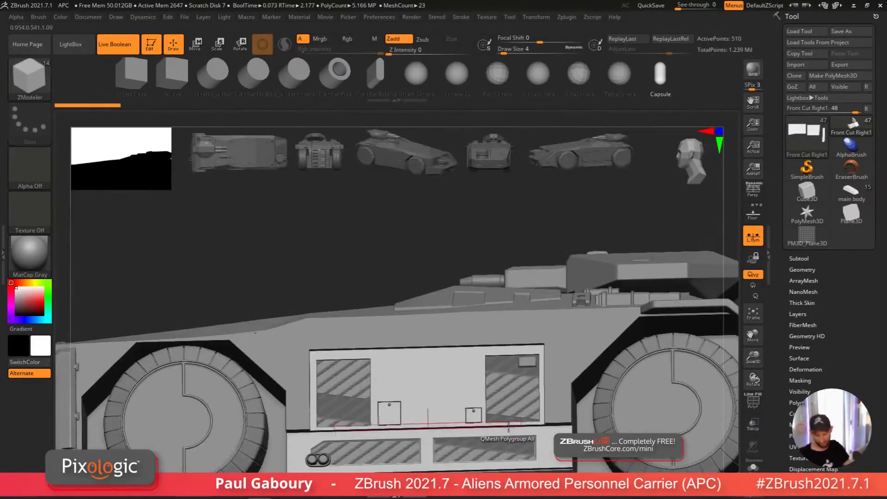
mouse_move(509, 427)
alt+right_down()
mouse_move(499, 349)
mouse_move(471, 335)
alt+right_up()
mouse_move(470, 377)
right_down()
mouse_move(527, 421)
mouse_move(503, 414)
mouse_move(500, 404)
right_up()
alt+right_drag(501, 403, 506, 420)
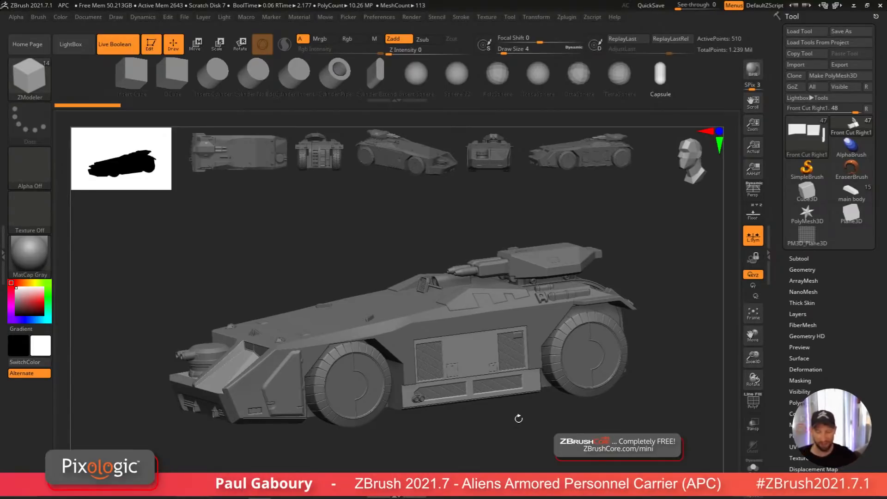
drag(661, 405, 622, 425)
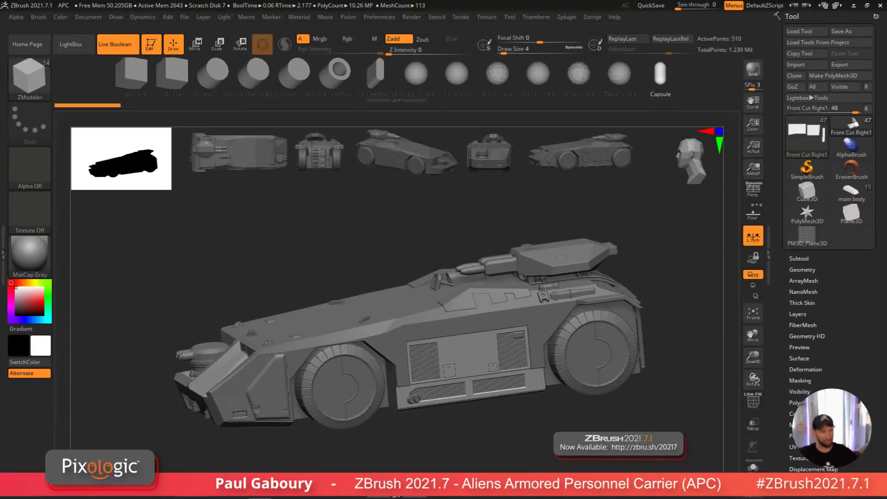
Step: Switch to Firefox, dismiss the default-browser prompt, and open the ZBrush Summit website at summit.pixologic.com
click(282, 490)
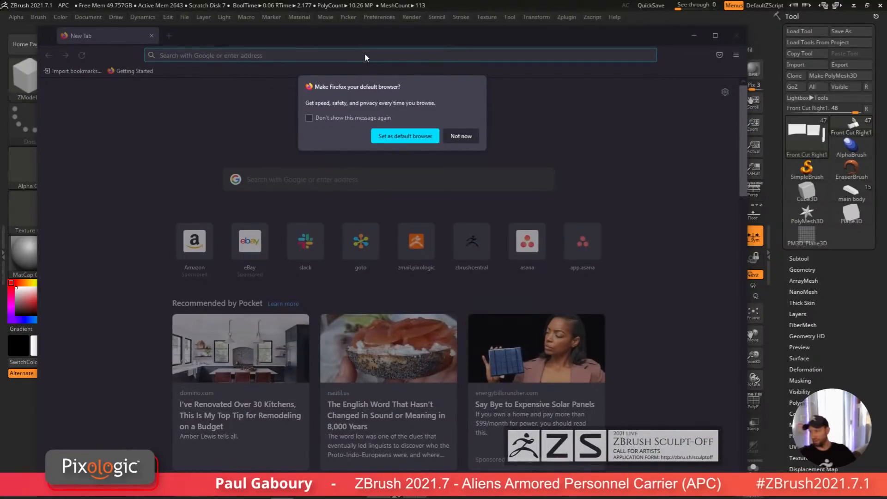
click(460, 136)
click(382, 55)
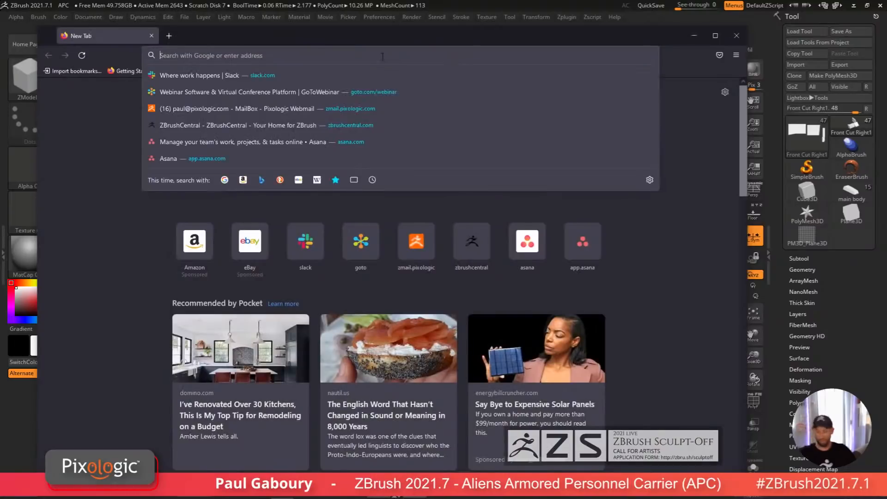
text(zbruy)
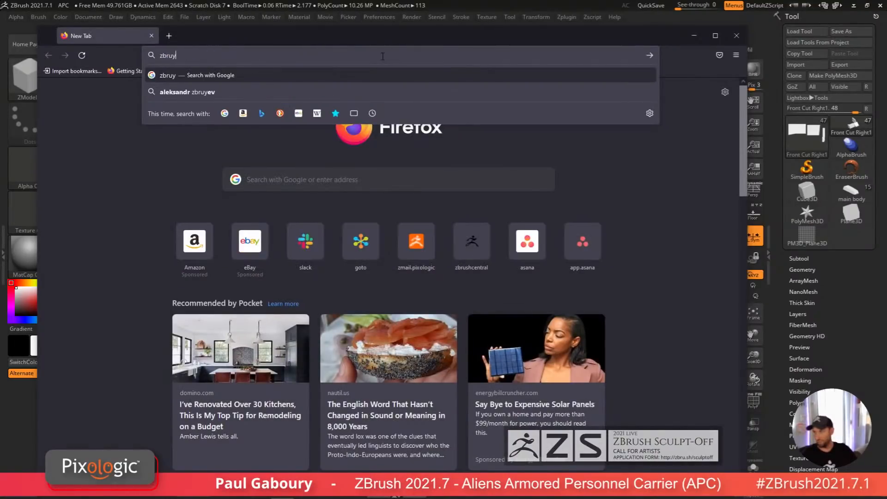
key(BackSpace)
text(s)
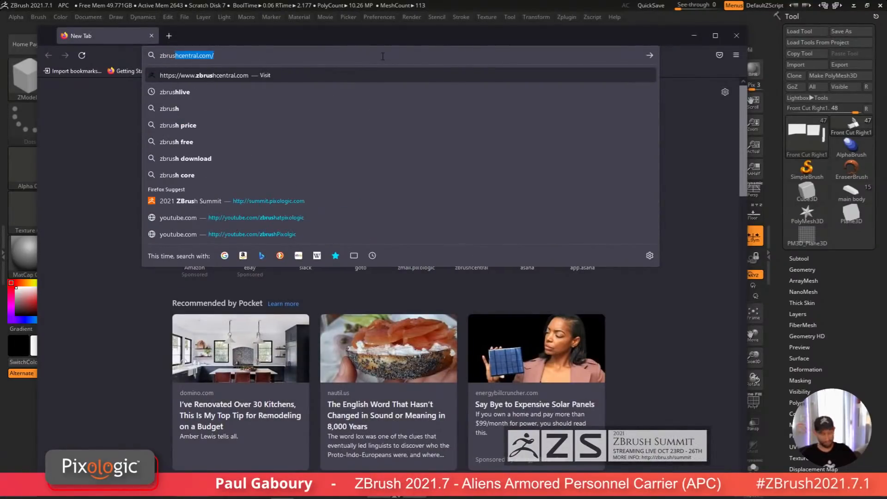
key(BackSpace)
key(BackSpace)
key(BackSpace)
key(BackSpace)
key(BackSpace)
key(BackSpace)
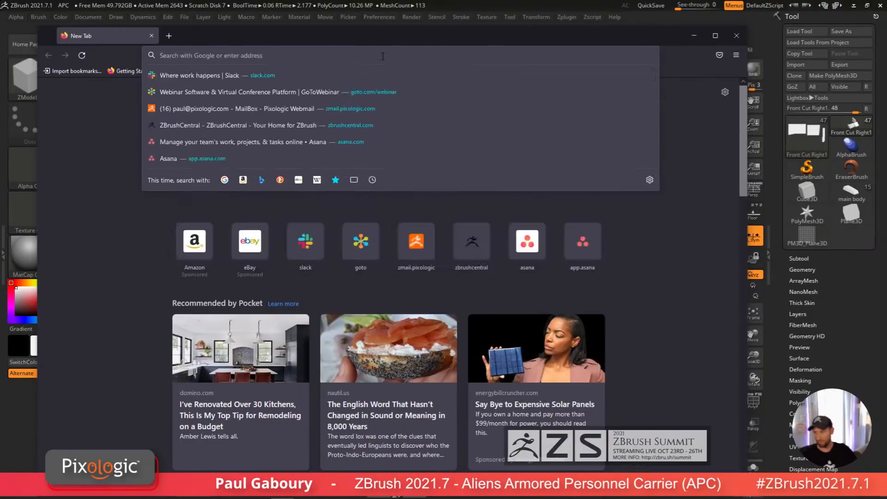
text(s)
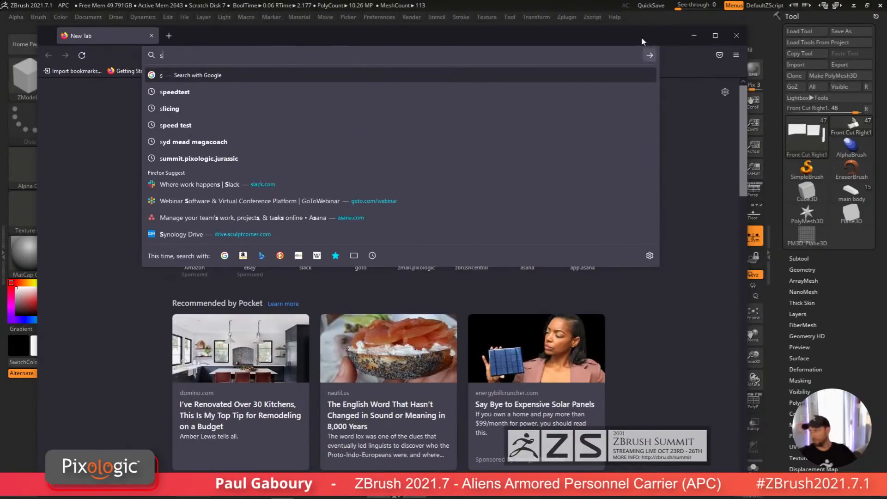
drag(625, 37, 0, 33)
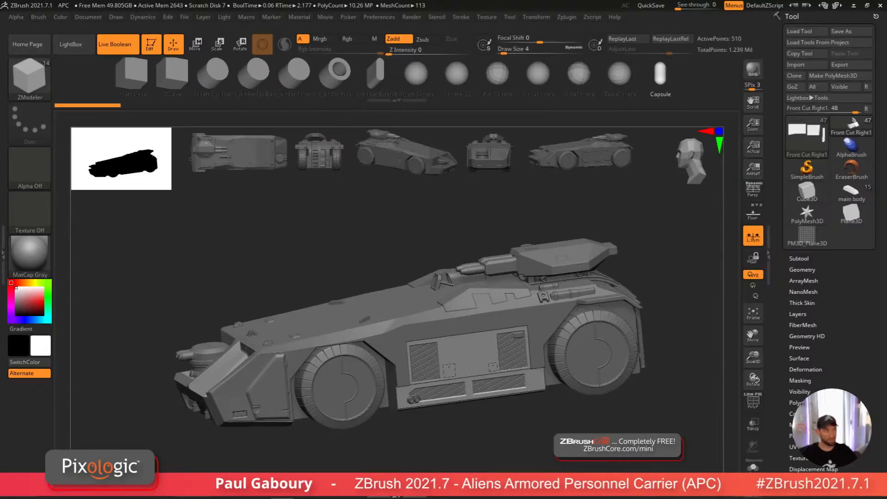
drag(0, 69, 467, 33)
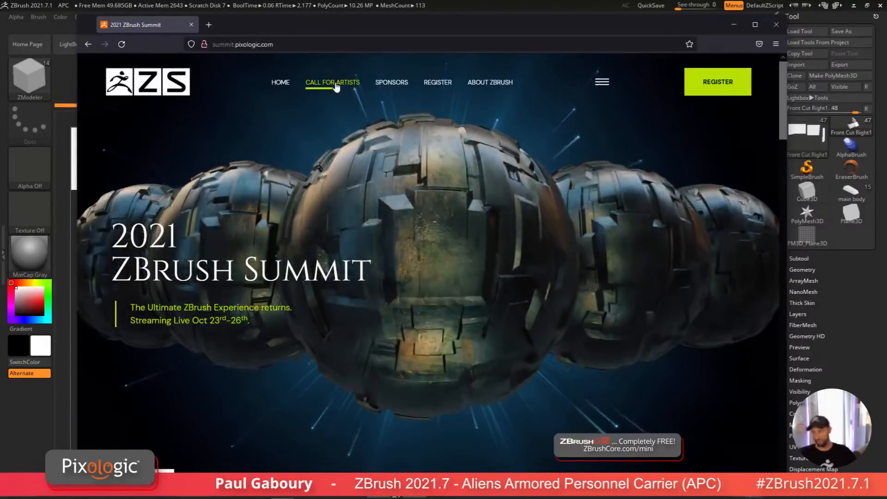
Step: Open the Call for Artists page and scroll through the Sculpt-Off details and application form
click(336, 87)
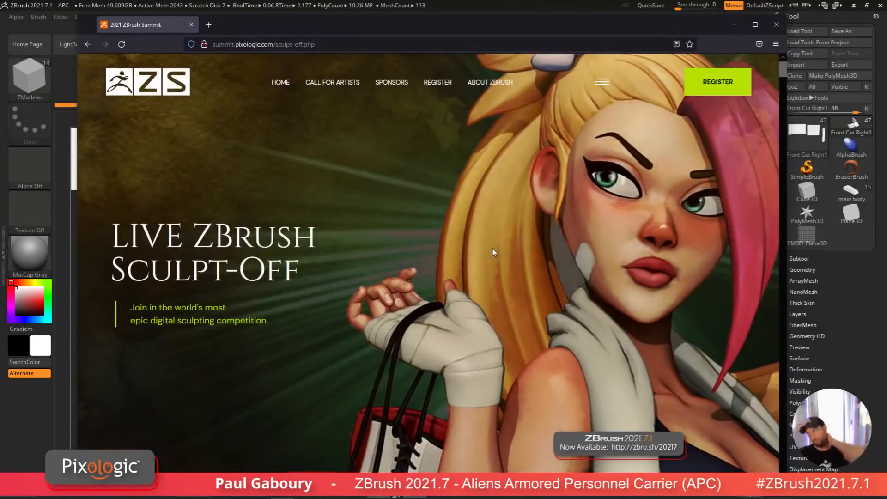
scroll(492, 252, down, 10)
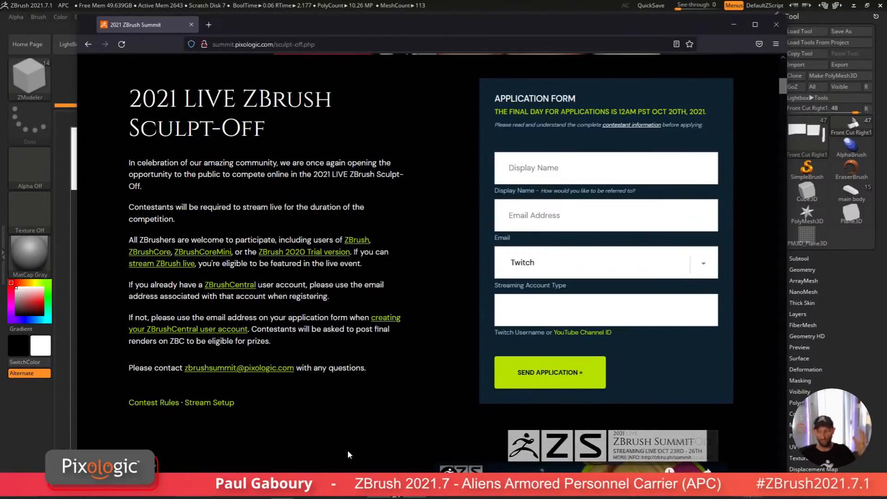
scroll(287, 385, up, 2)
scroll(288, 385, down, 4)
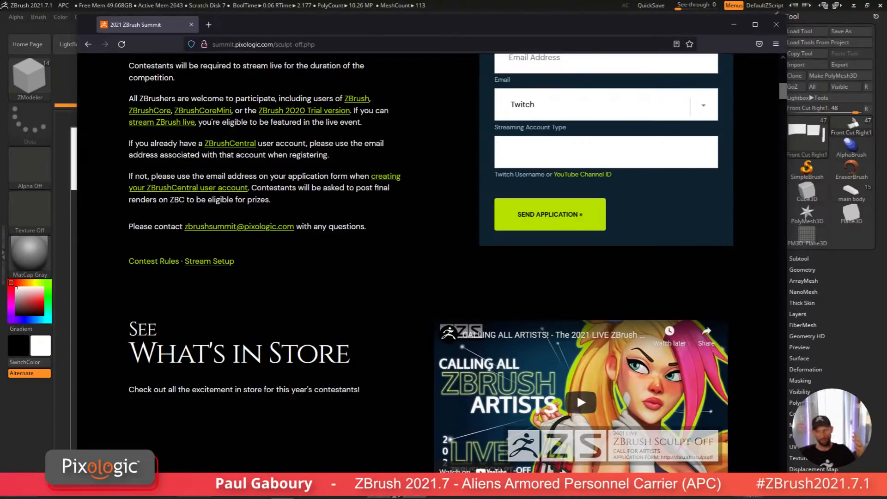
Step: Open the Stream Setup page and scroll through its streaming instructions
click(206, 262)
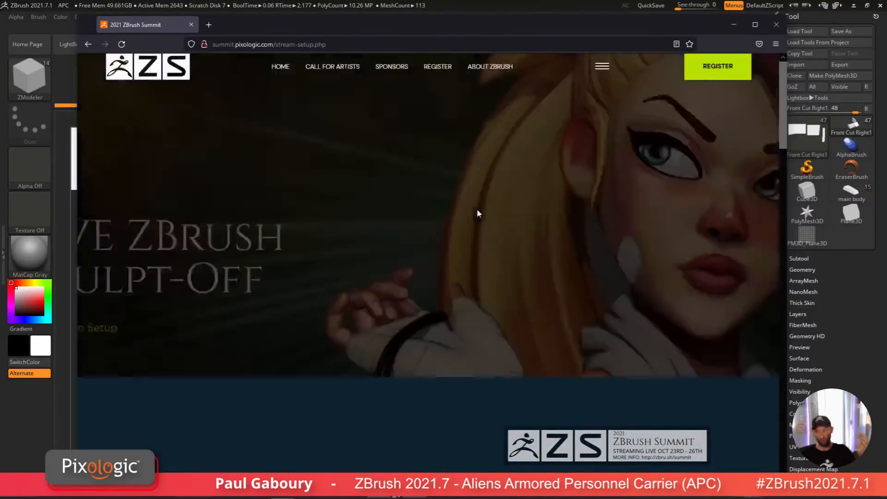
scroll(489, 289, down, 10)
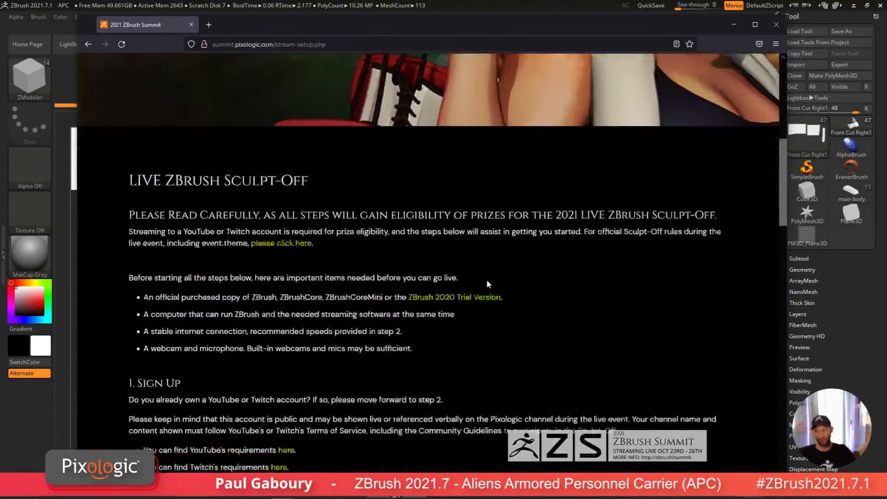
scroll(489, 283, down, 10)
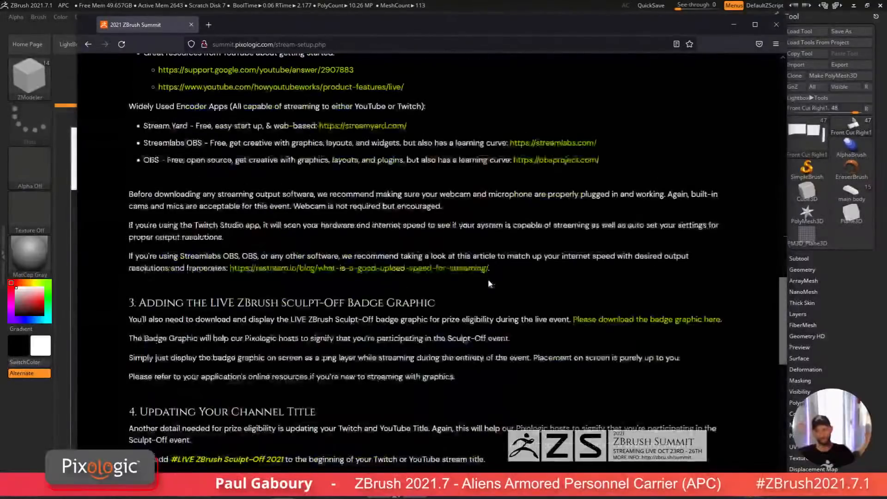
scroll(487, 289, down, 5)
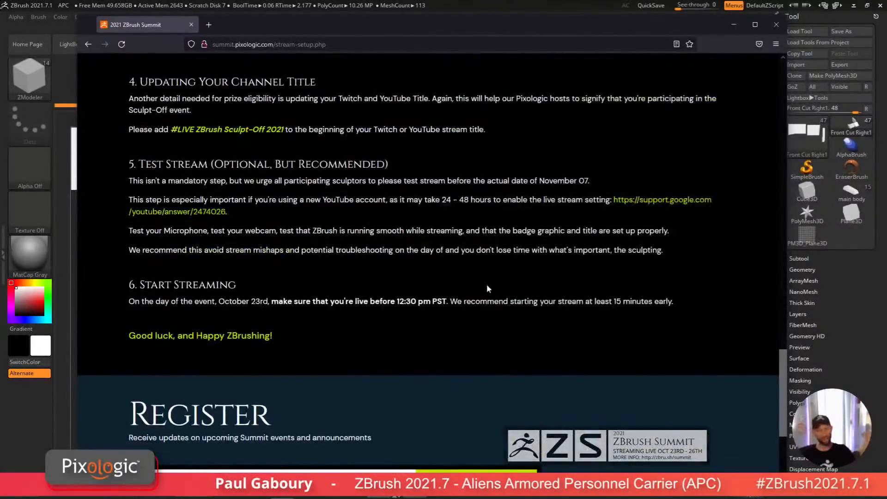
scroll(487, 284, up, 15)
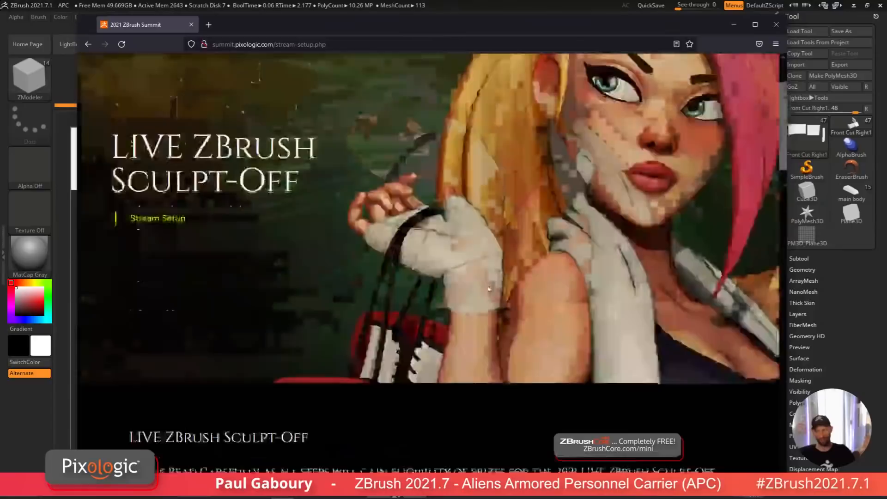
scroll(489, 289, up, 2)
Step: Return to the Sculpt-Off page, scroll through it again, and open the site's navigation menu
click(89, 44)
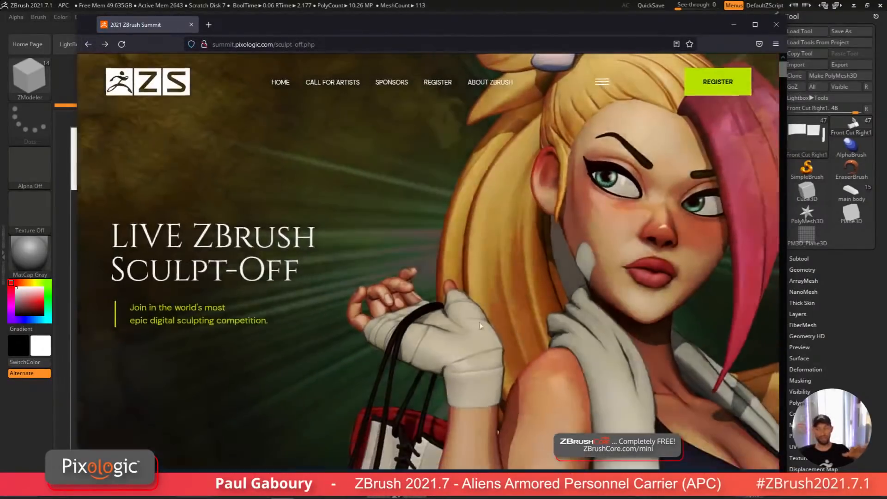
scroll(491, 346, down, 5)
scroll(490, 348, down, 3)
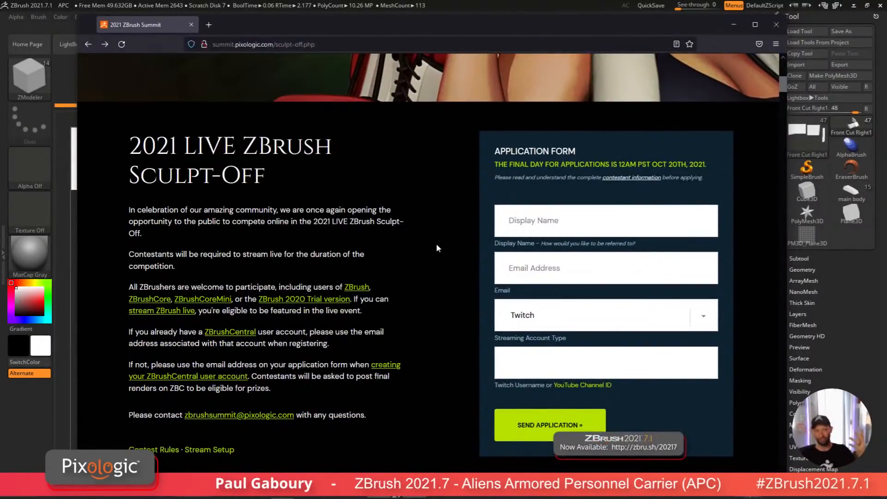
scroll(436, 243, up, 10)
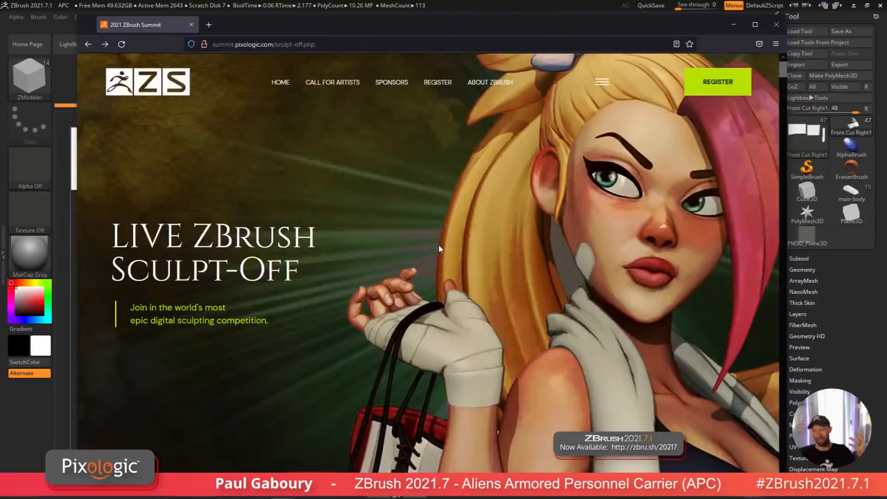
click(603, 85)
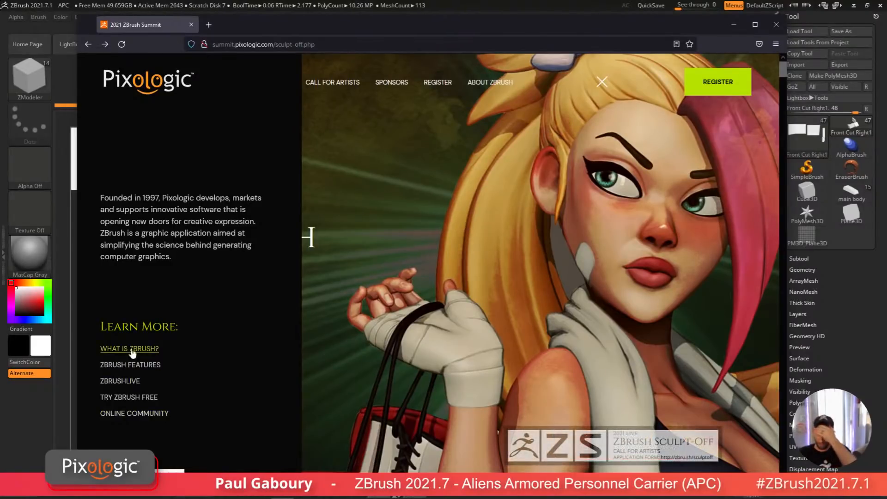
Step: Open the ZBrush Features page in a new tab and scroll through its ZBrush 2021.7 section
click(132, 366)
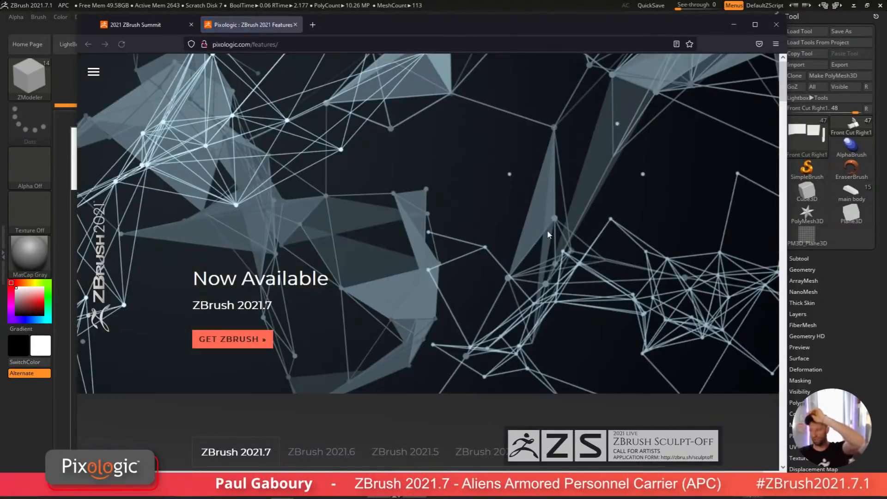
scroll(417, 304, down, 8)
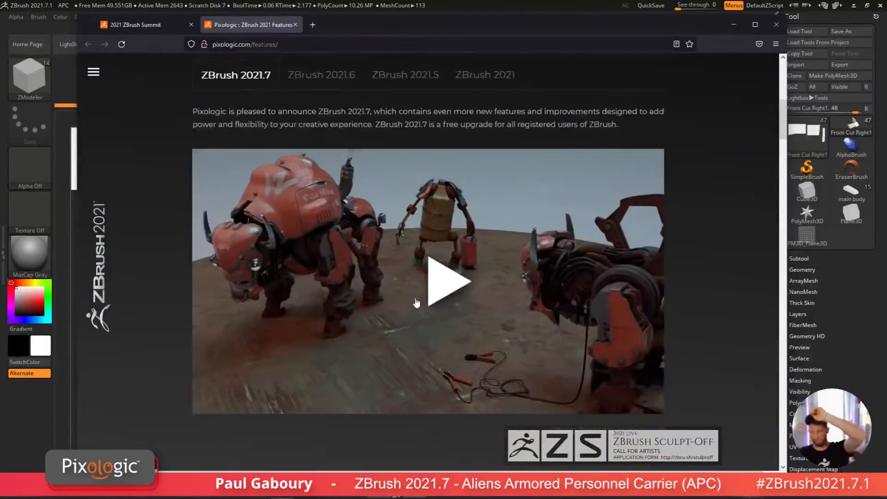
scroll(416, 302, up, 8)
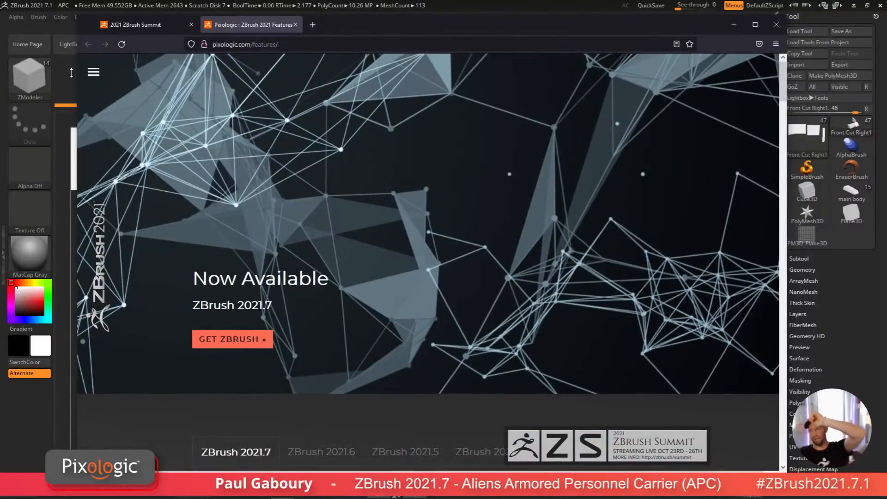
Step: Use the site menu to go to the Pixologic home page, then open Free ZClassroom Training from the Learn ZBrush menu
click(97, 74)
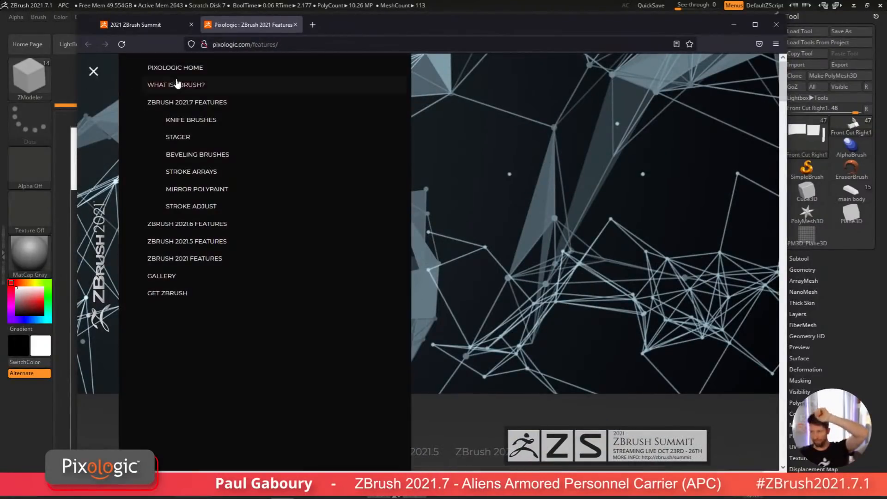
click(190, 69)
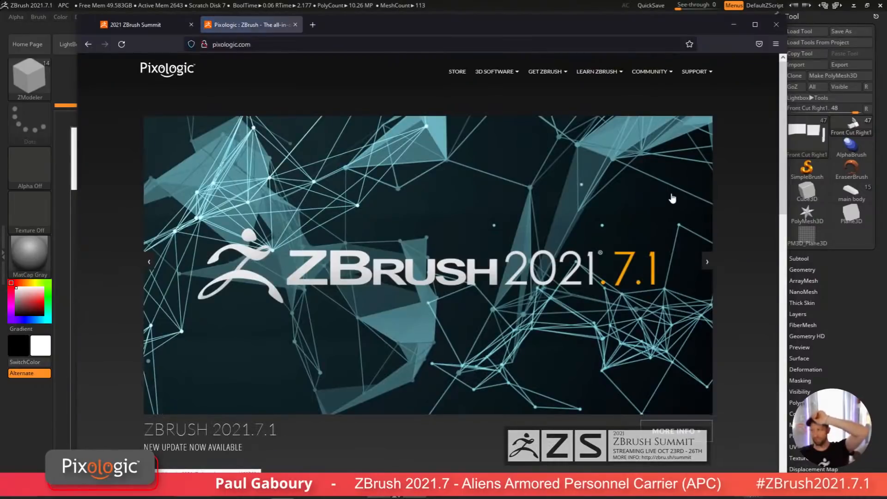
click(603, 72)
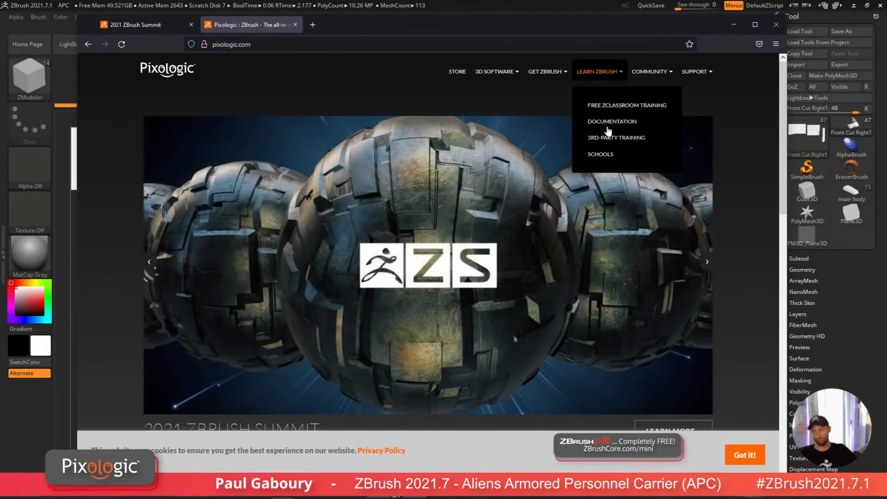
click(616, 106)
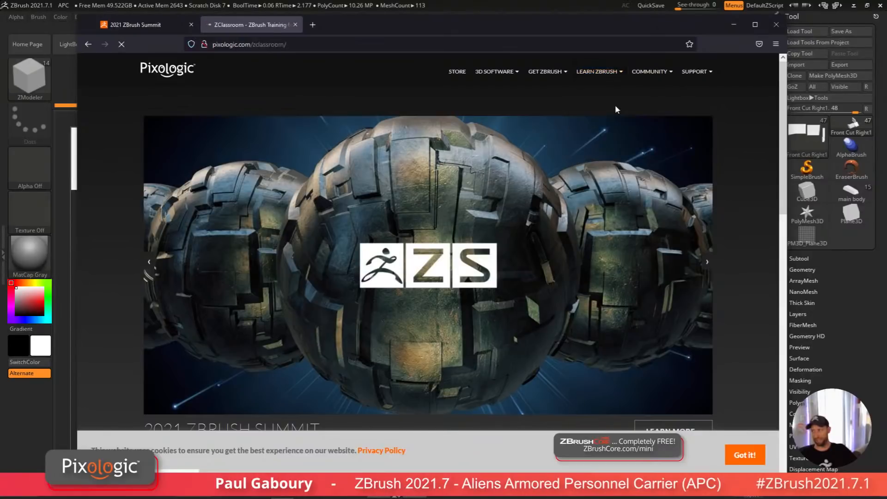
Step: Open the Getting Started category in ZClassroom and browse its course list and lesson counts
scroll(425, 267, down, 3)
scroll(424, 270, down, 15)
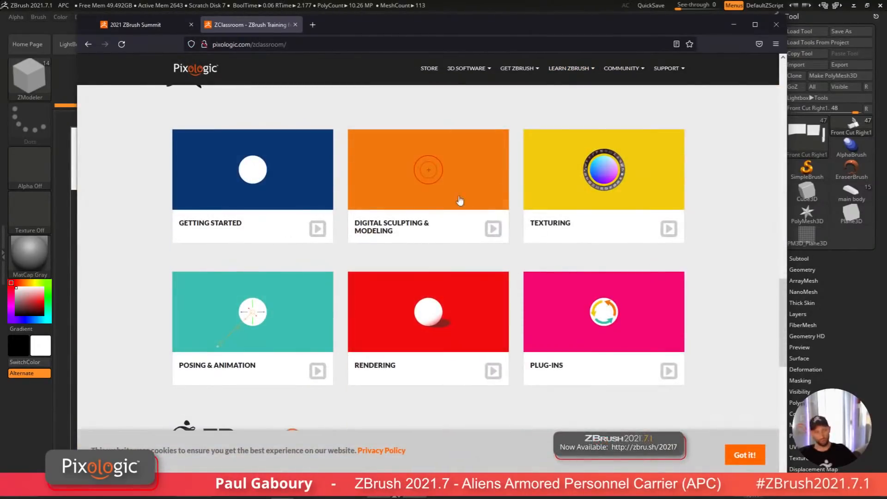
click(253, 193)
scroll(231, 282, down, 2)
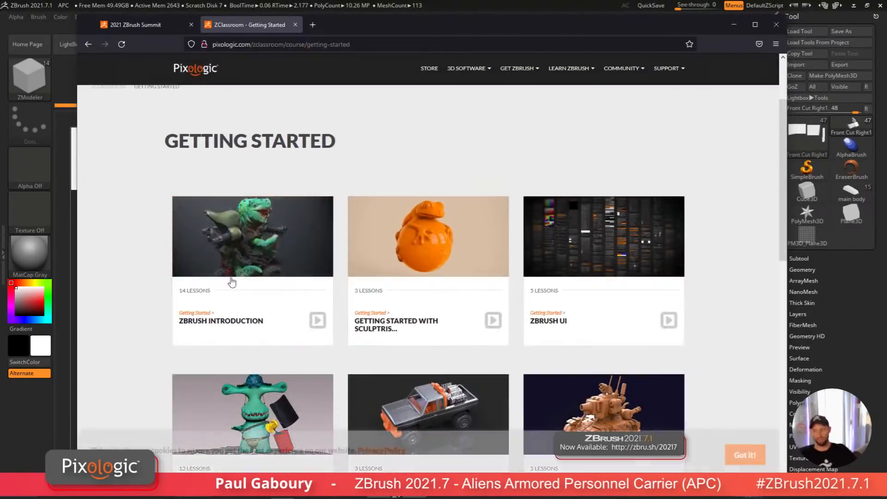
scroll(157, 266, down, 2)
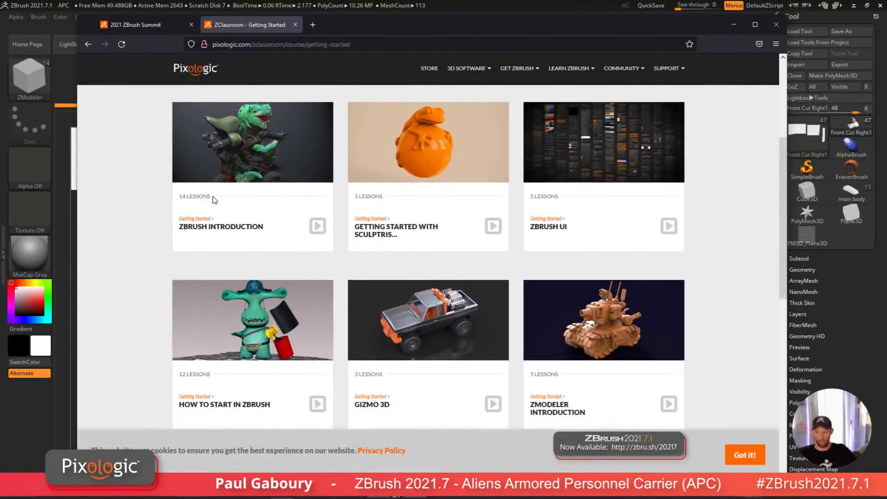
drag(200, 194, 176, 195)
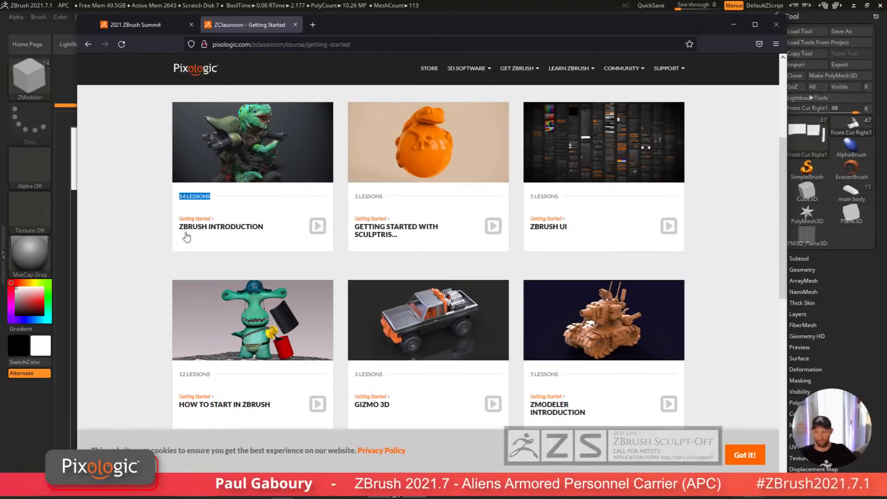
click(215, 373)
drag(211, 374, 175, 373)
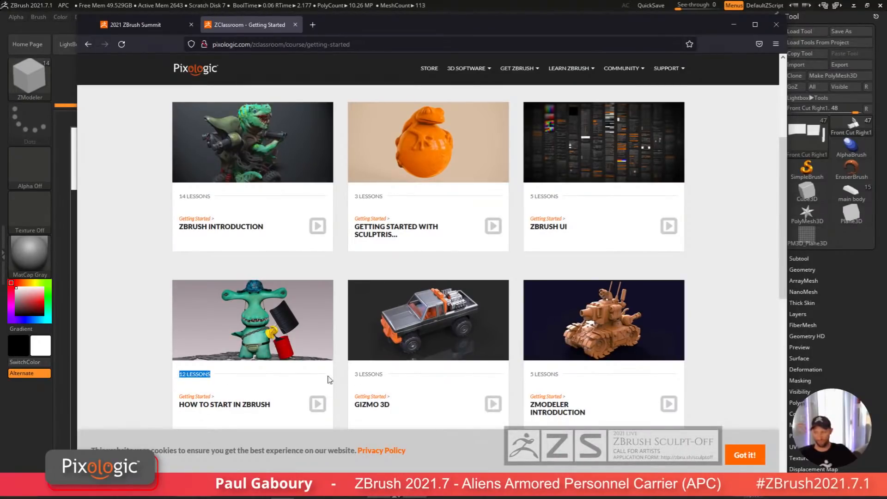
click(400, 380)
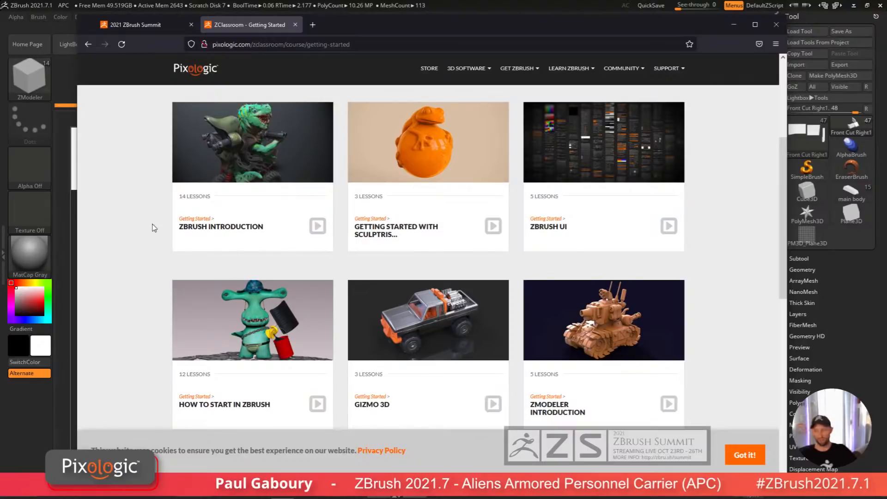
Step: Switch back to the 2021 ZBrush Summit tab and close its navigation menu
click(362, 45)
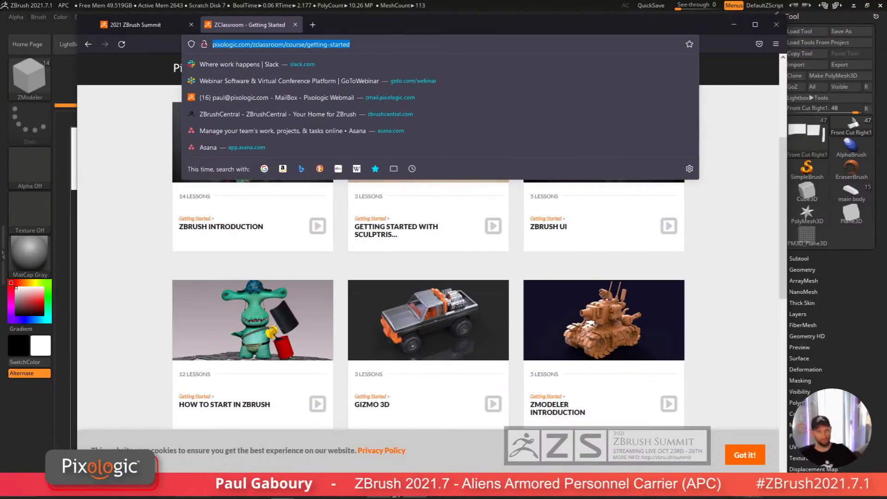
key(alt+Tab)
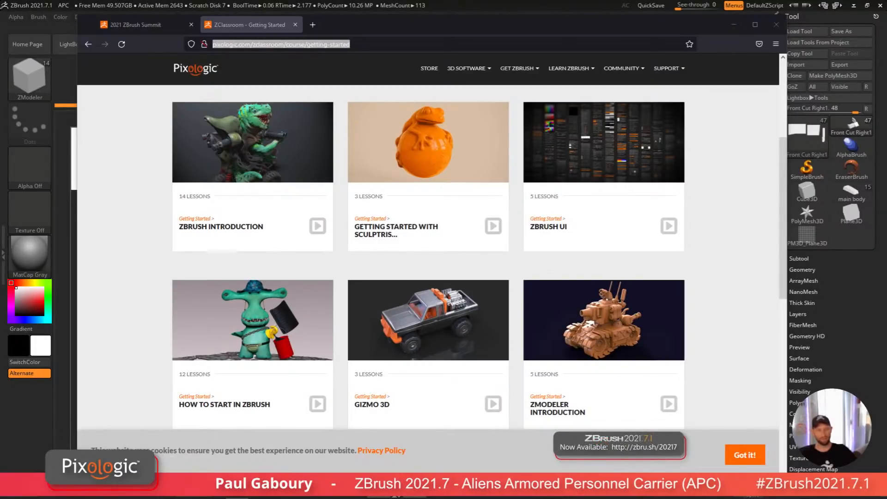
click(142, 25)
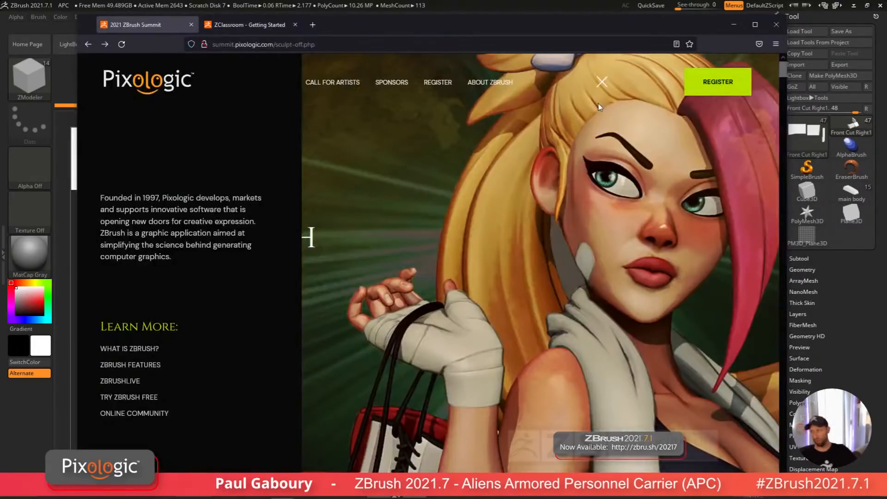
click(602, 83)
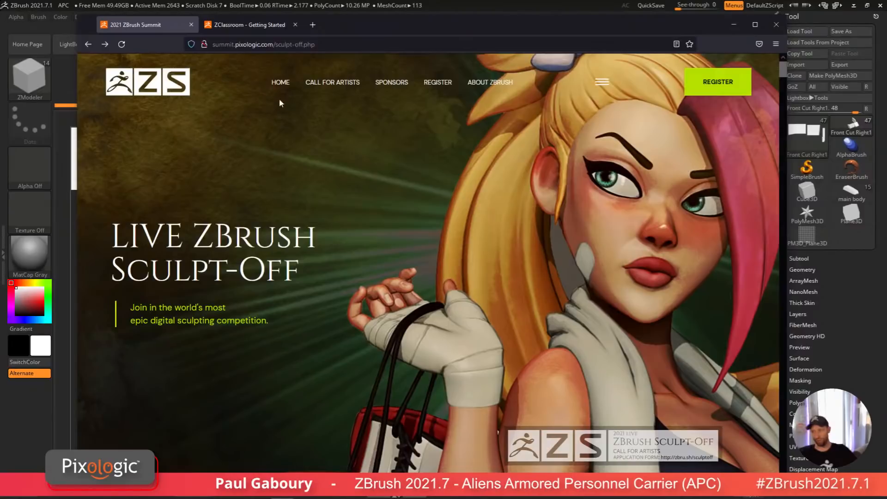
Step: Open the Summit home page and read through the event description down to the Register section
click(280, 82)
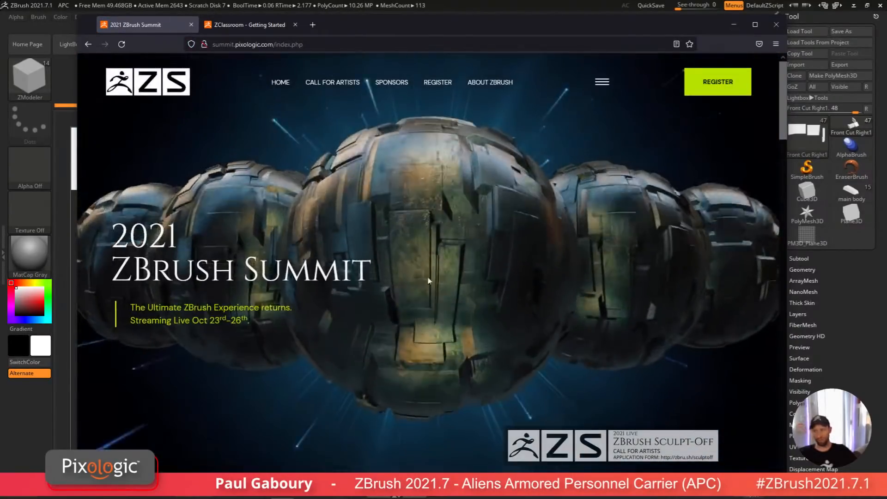
scroll(428, 280, down, 10)
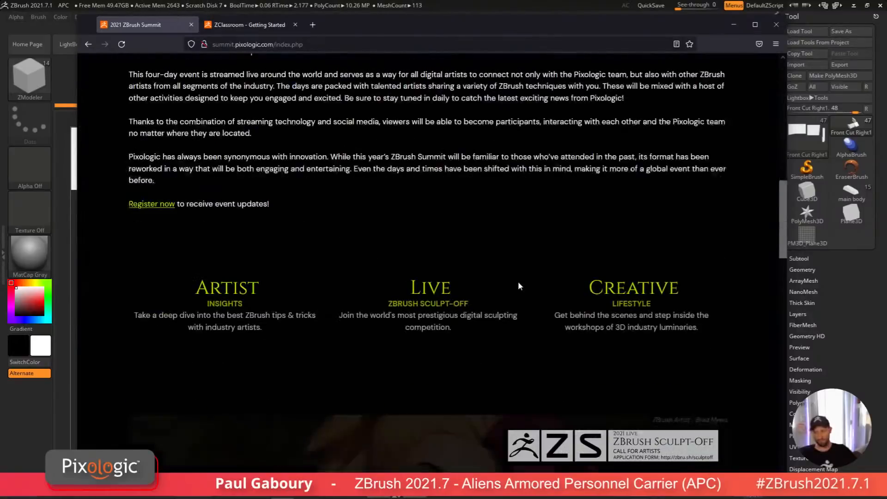
scroll(517, 281, up, 10)
scroll(518, 282, down, 4)
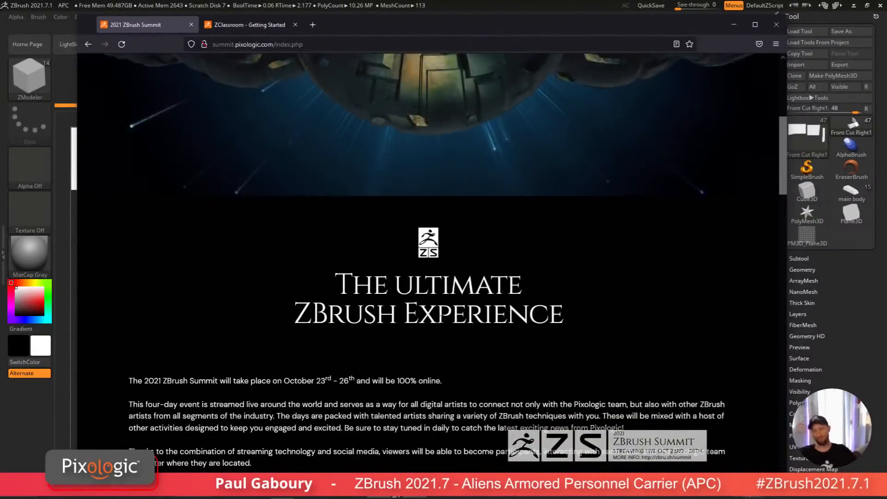
scroll(429, 264, down, 4)
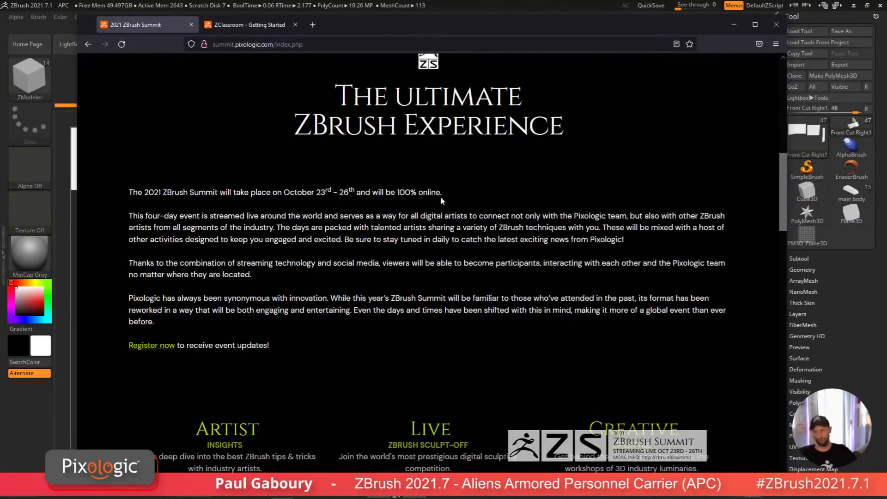
drag(440, 192, 206, 192)
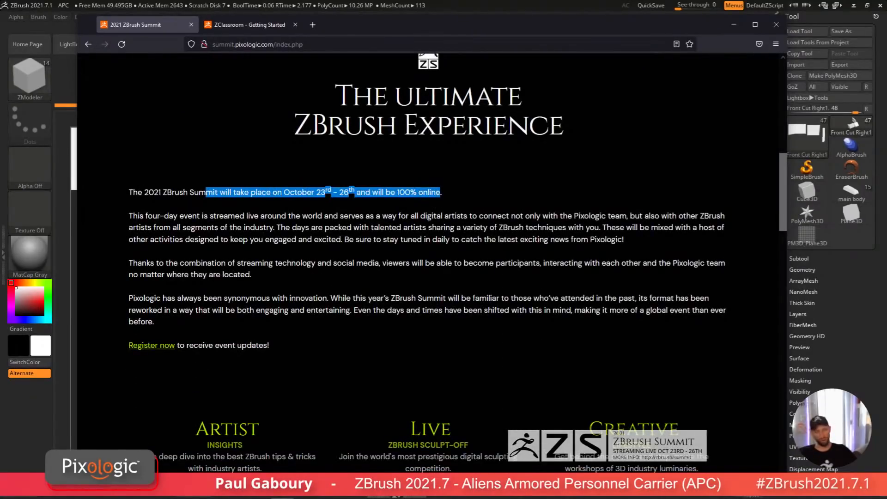
click(316, 227)
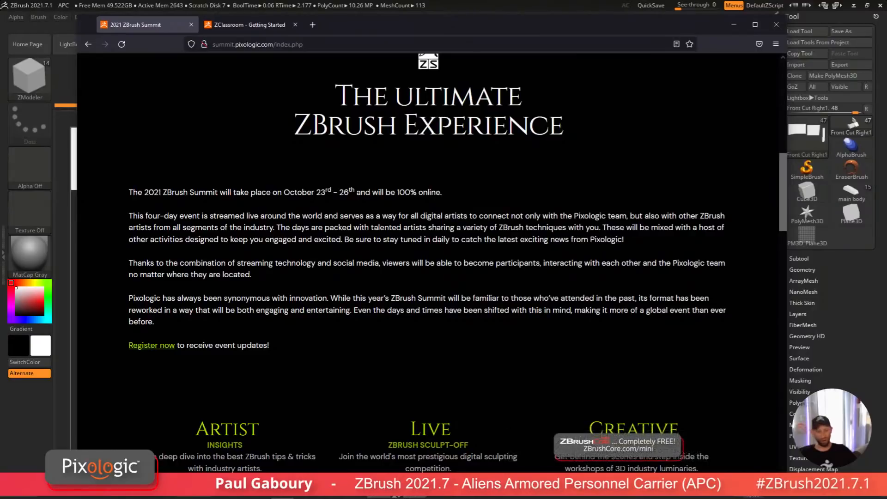
scroll(462, 261, up, 10)
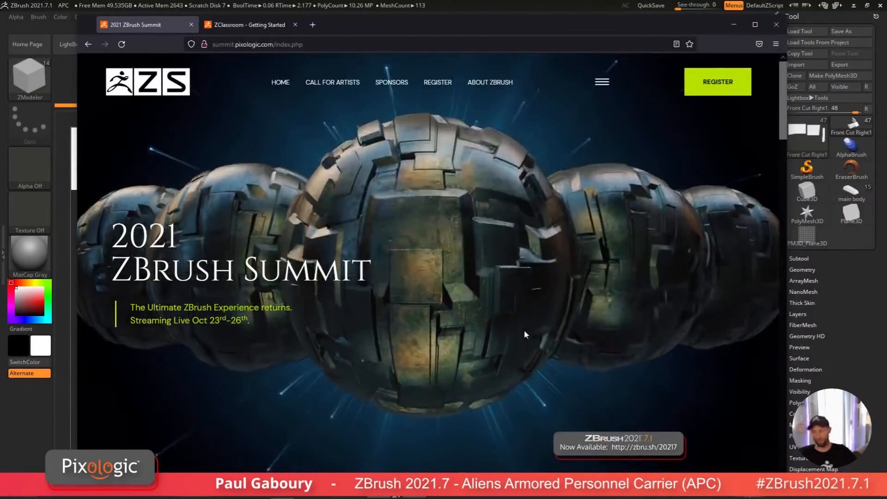
scroll(498, 298, down, 1)
scroll(513, 305, down, 15)
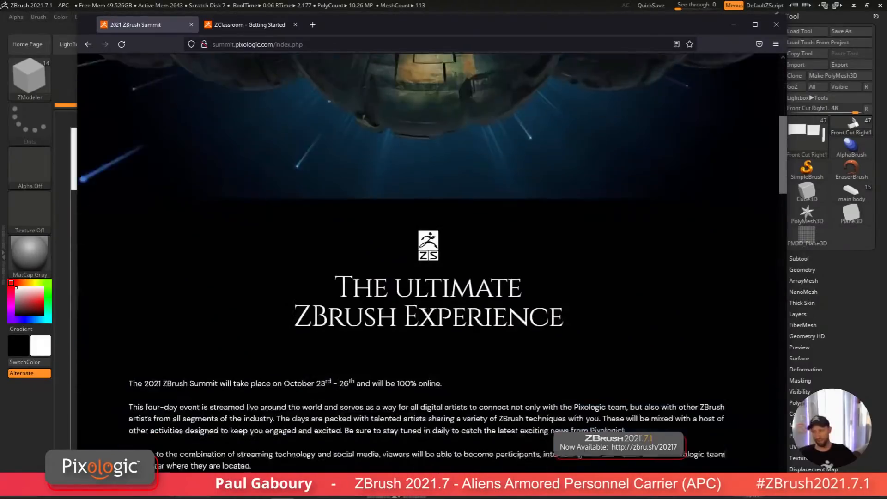
scroll(540, 328, down, 10)
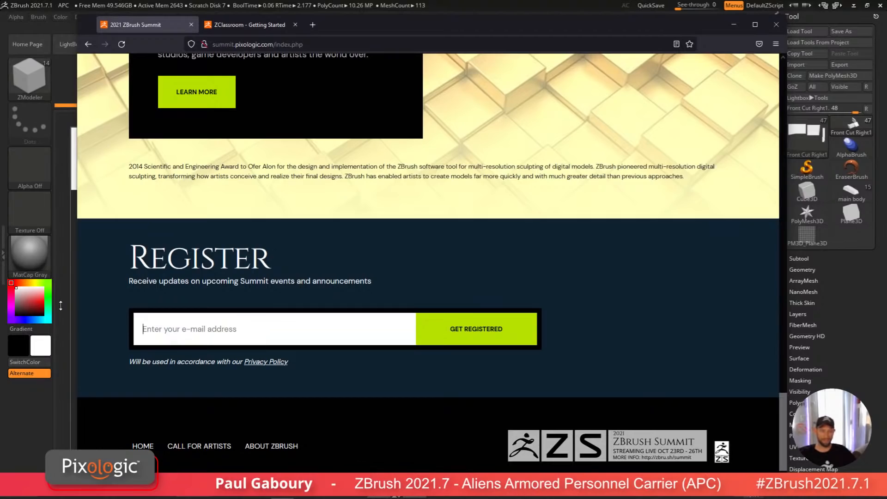
scroll(531, 363, up, 15)
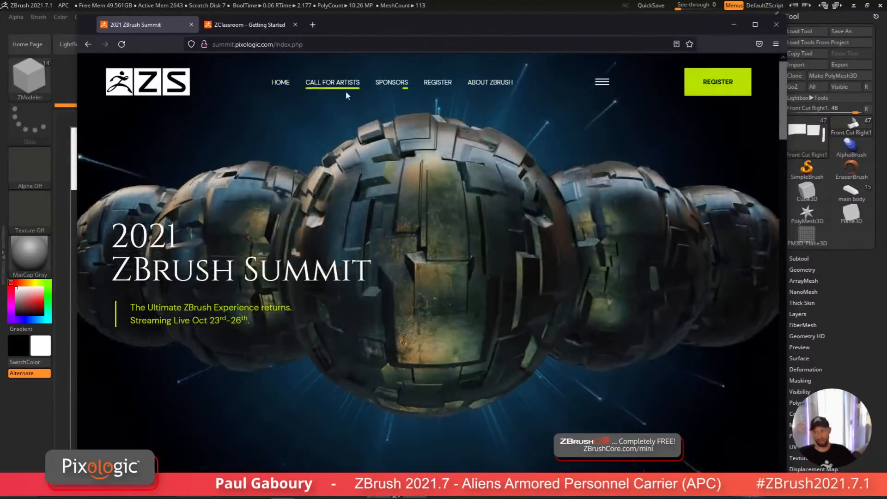
Step: Open the Call for Artists Sculpt-Off page and scroll through the application form and current competitors list
click(343, 86)
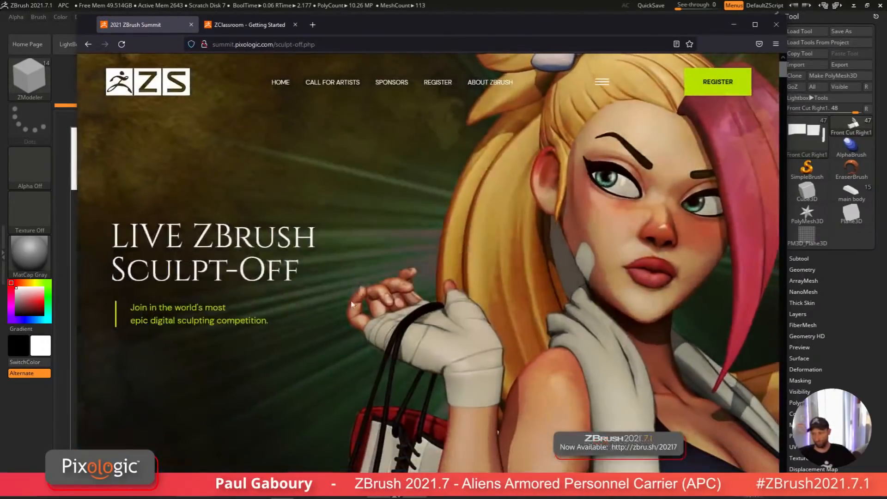
scroll(350, 301, down, 8)
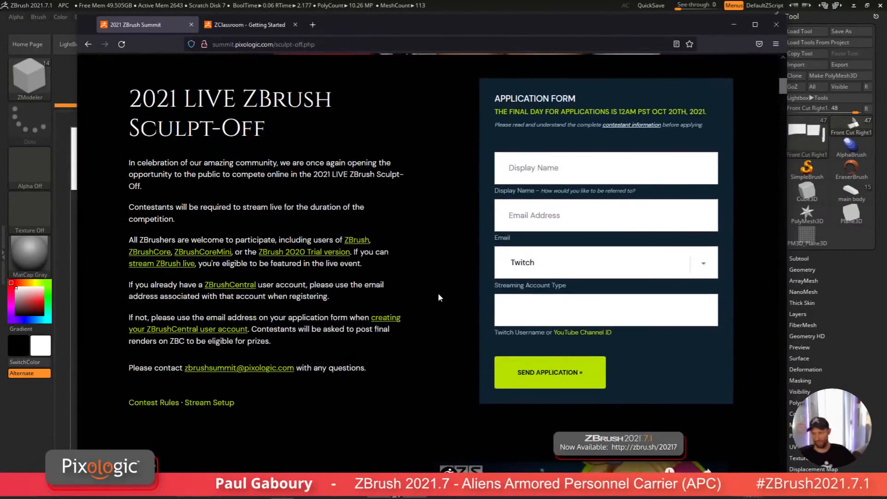
scroll(444, 298, down, 3)
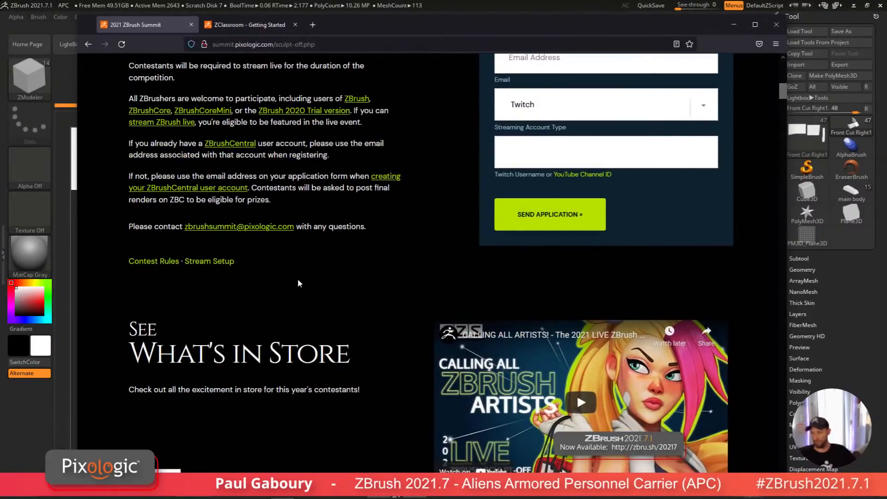
scroll(301, 278, down, 5)
scroll(356, 294, down, 3)
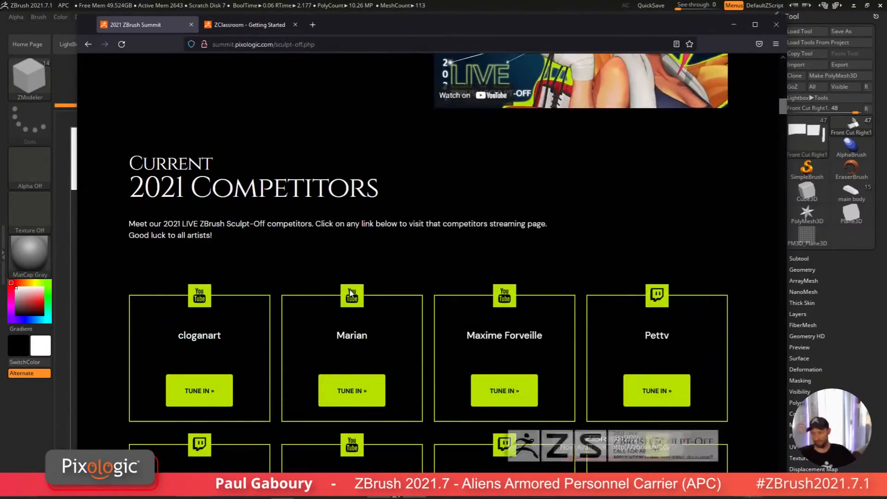
scroll(349, 293, up, 1)
scroll(349, 293, down, 12)
scroll(431, 327, down, 20)
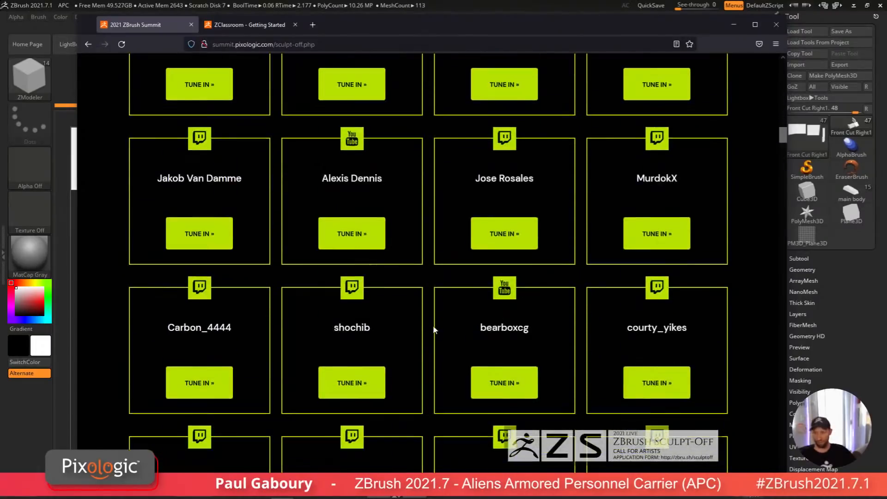
scroll(428, 324, down, 6)
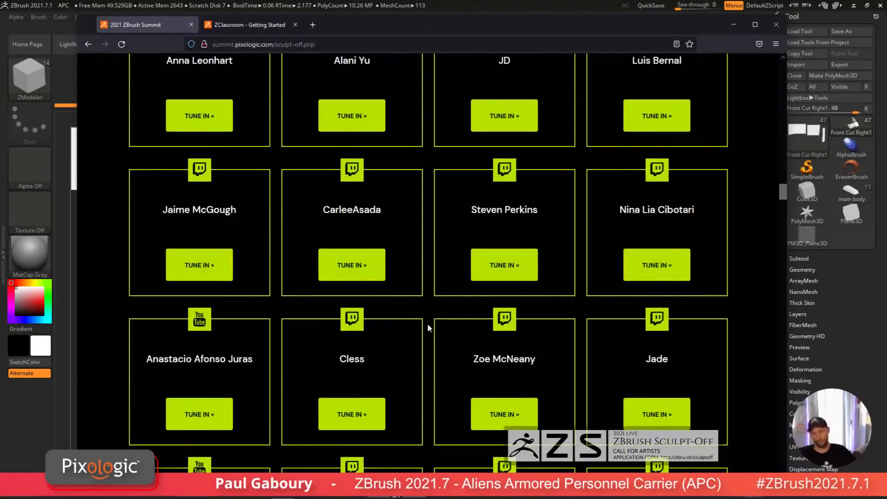
scroll(428, 325, up, 15)
scroll(428, 327, up, 13)
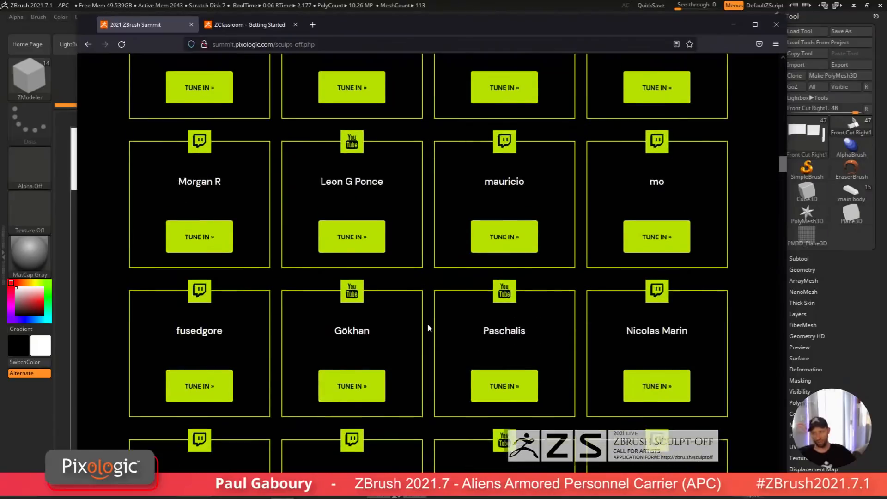
scroll(427, 327, down, 18)
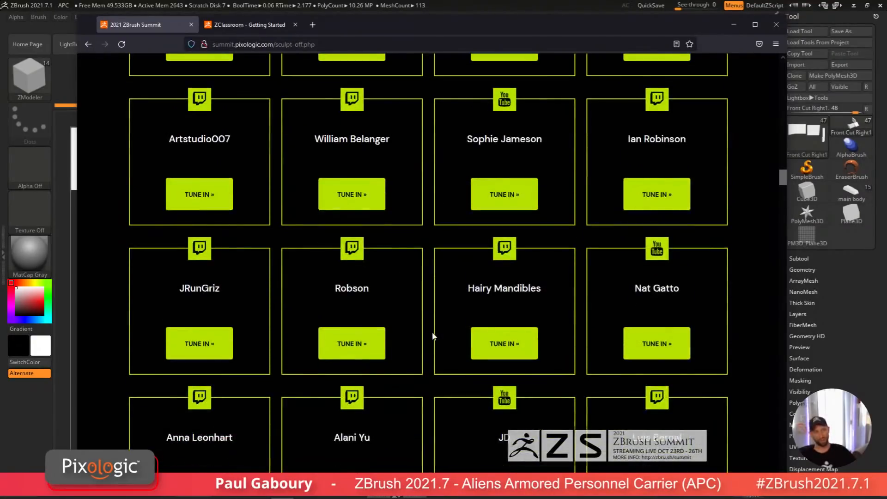
Step: Scroll further through the Sculpt-Off competitors list and open the Contest Rules page
scroll(430, 339, down, 2)
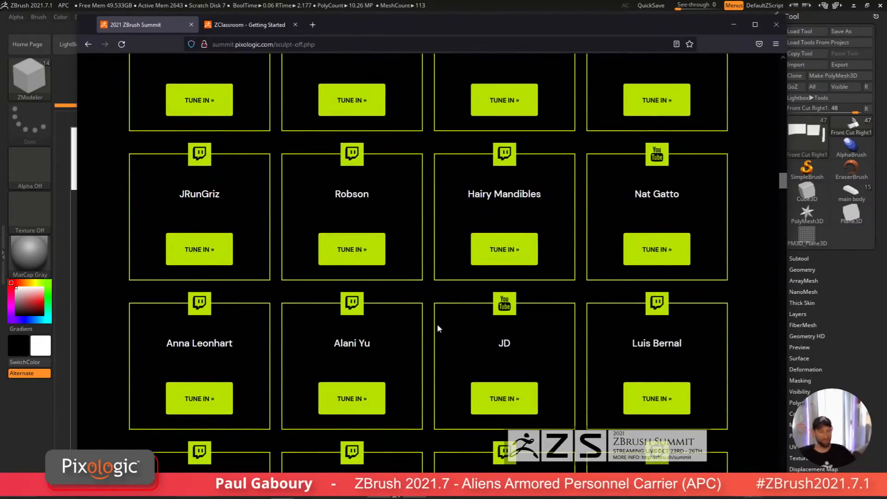
scroll(444, 330, up, 18)
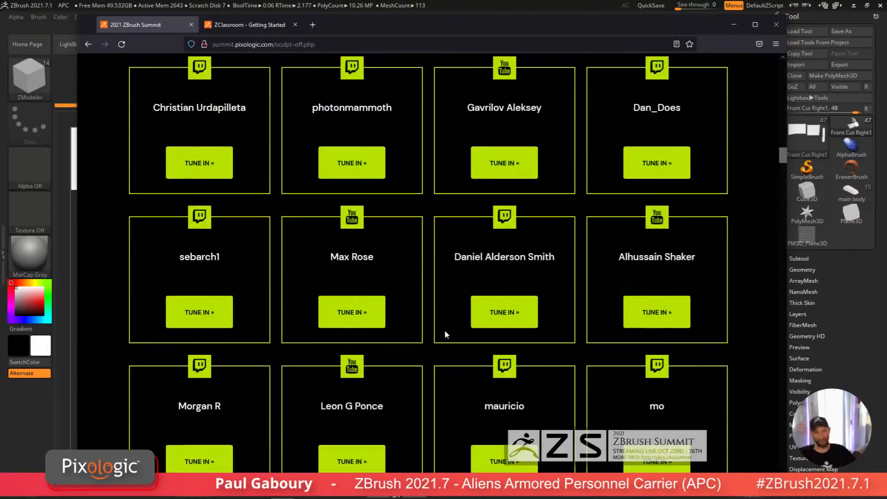
scroll(444, 330, up, 12)
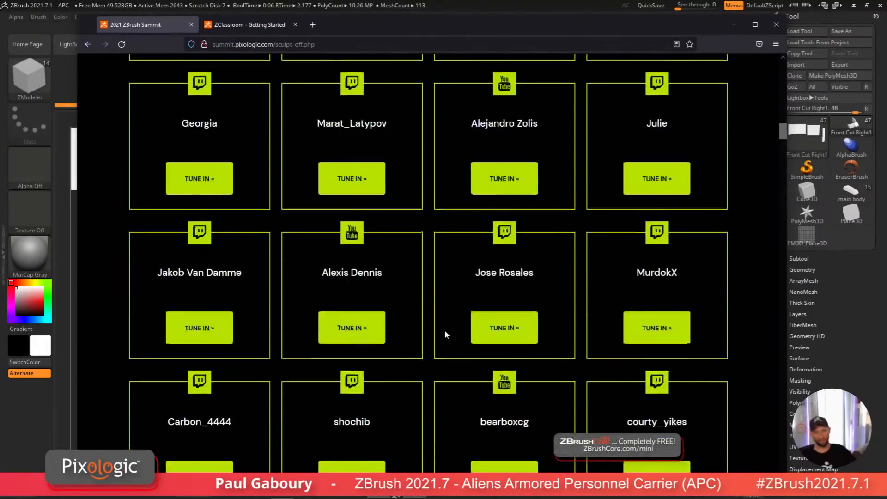
scroll(444, 330, up, 12)
scroll(421, 329, down, 4)
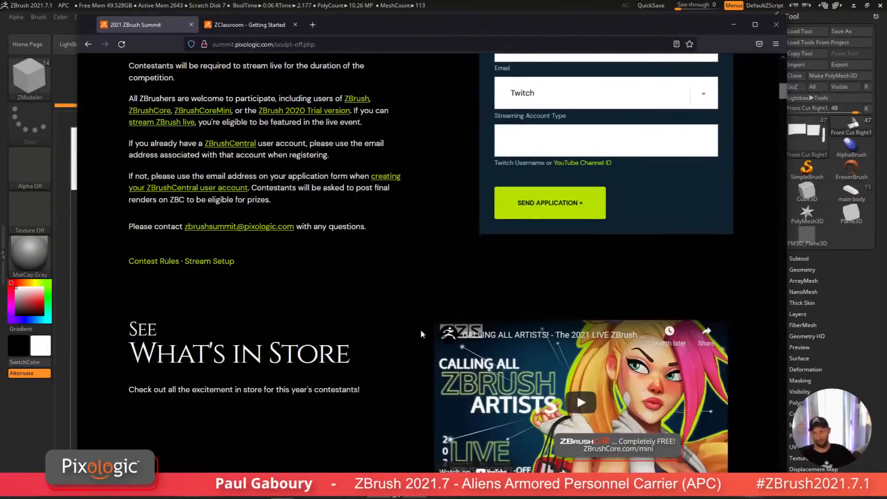
click(154, 261)
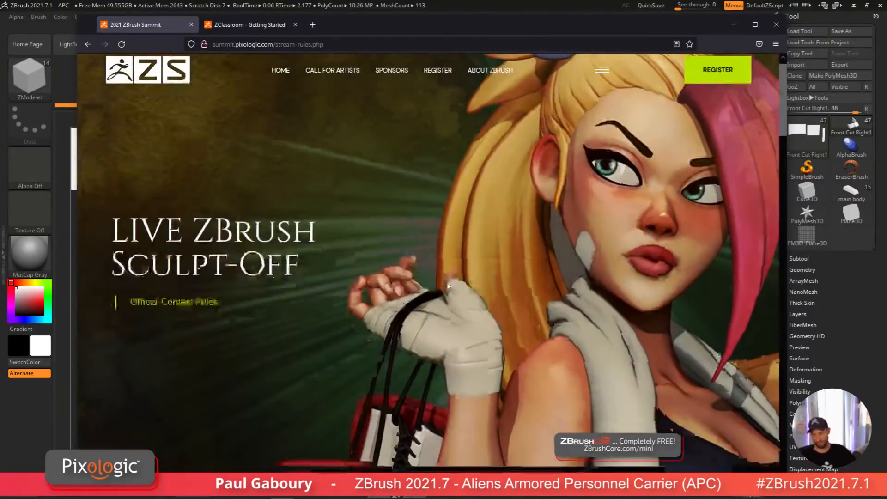
Step: Read through the contest schedule, hardware and rules, and search the page for 200
scroll(448, 286, down, 5)
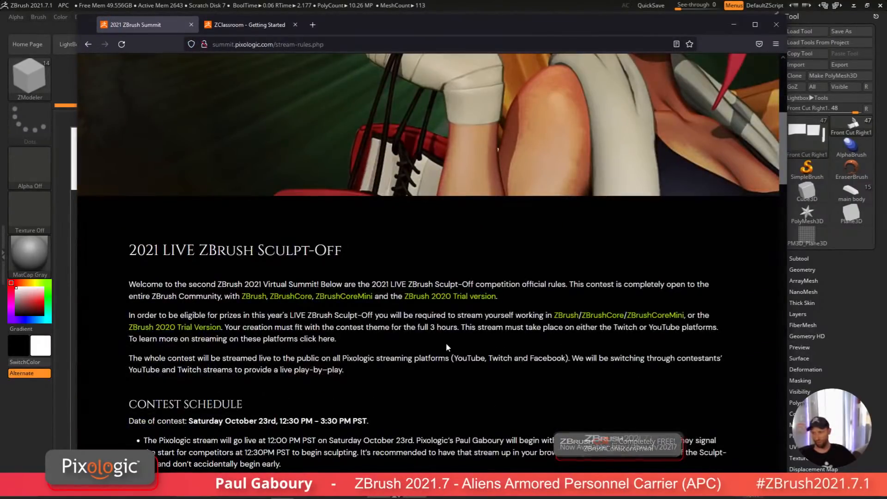
scroll(445, 342, down, 2)
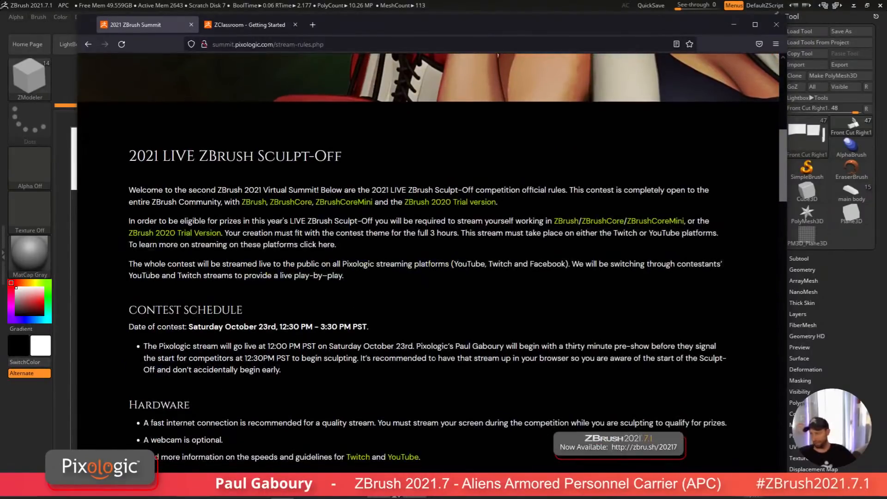
scroll(480, 373, down, 4)
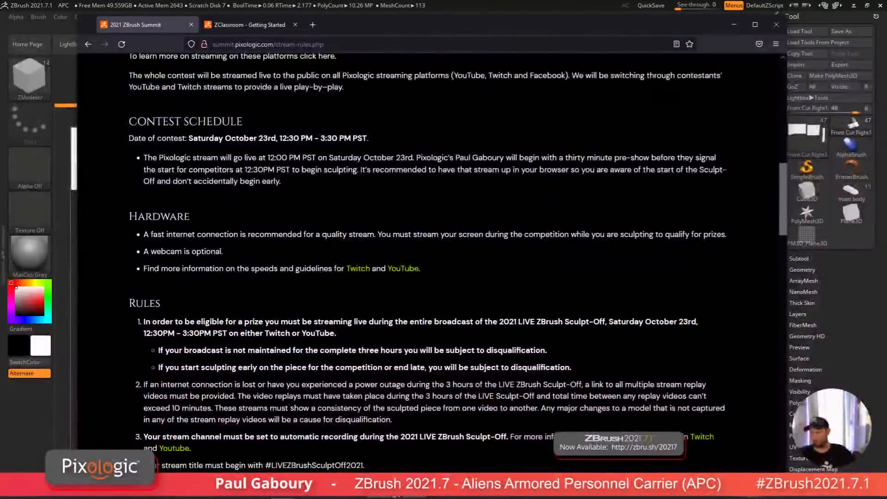
scroll(390, 360, down, 4)
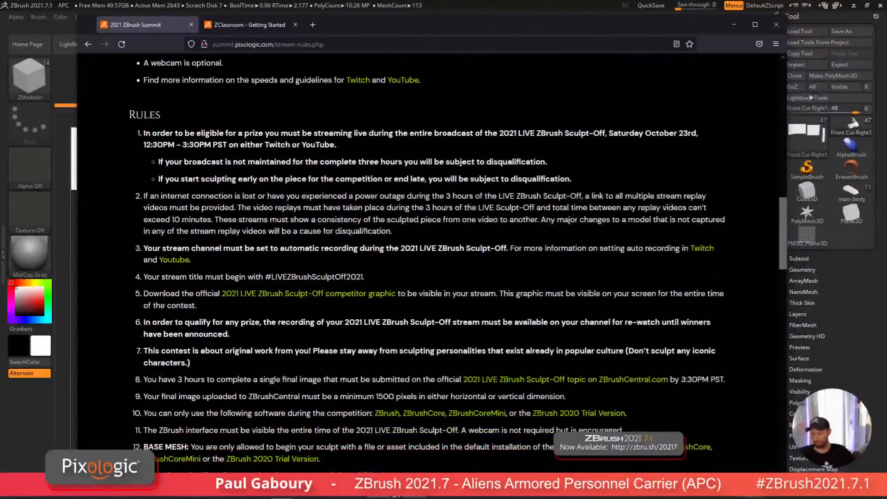
key(ctrl+f)
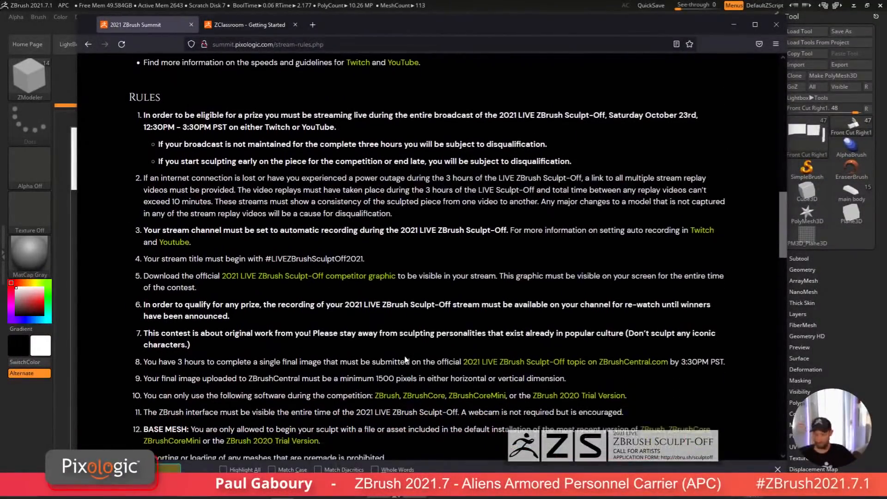
text(20)
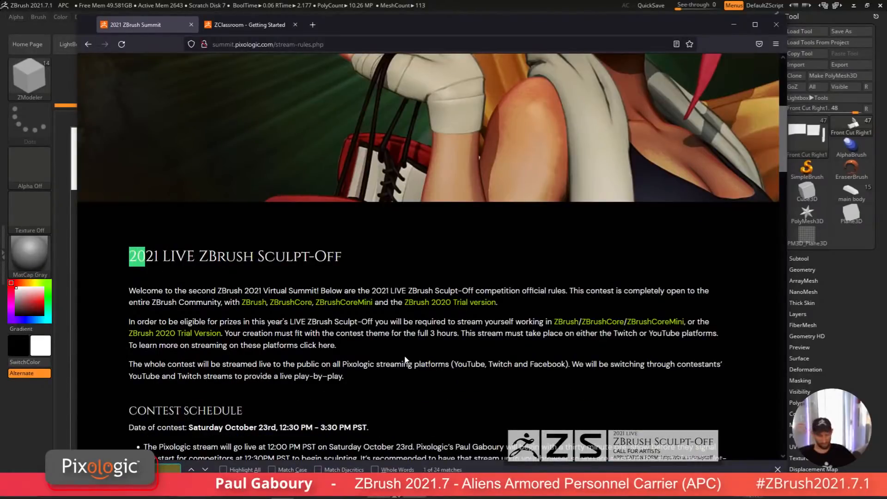
text(0)
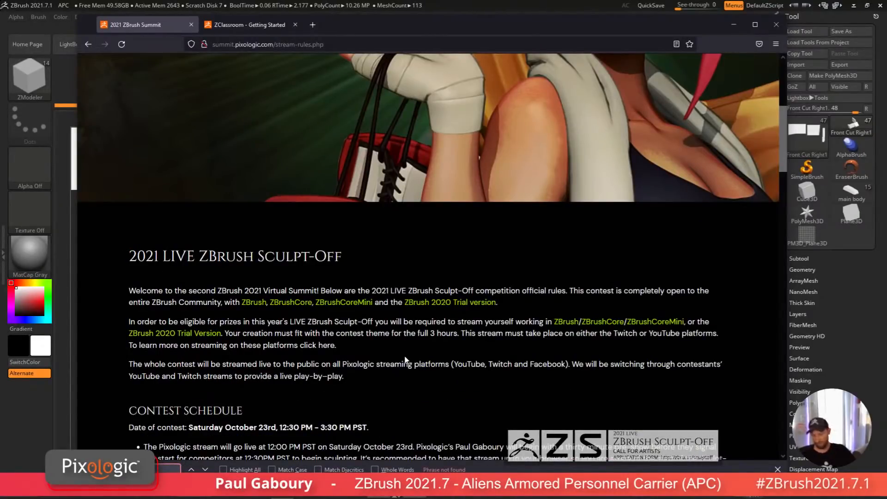
key(BackSpace)
key(BackSpace)
key(BackSpace)
Step: Scroll through the rules once more and go back to the Sculpt-Off page
scroll(457, 392, down, 3)
scroll(497, 348, down, 10)
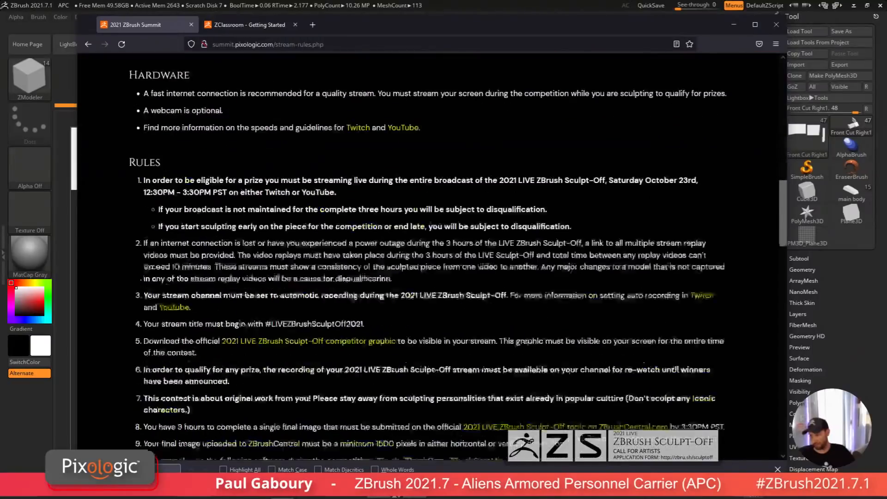
scroll(479, 342, up, 10)
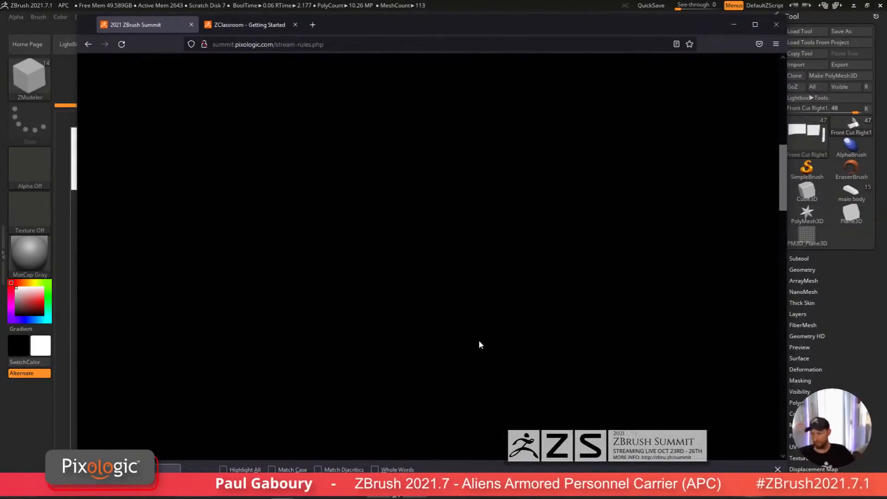
click(85, 46)
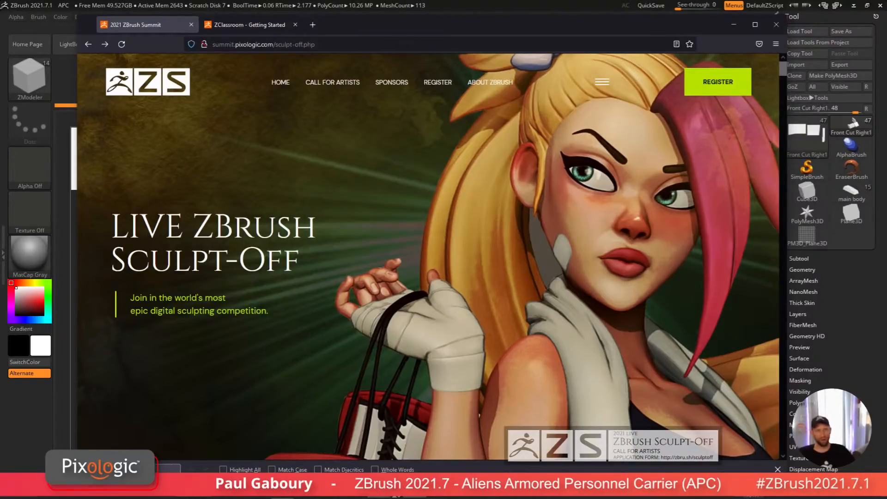
Step: Return to ZBrush, solo the front cut pieces and open the tool's Display Properties
click(19, 437)
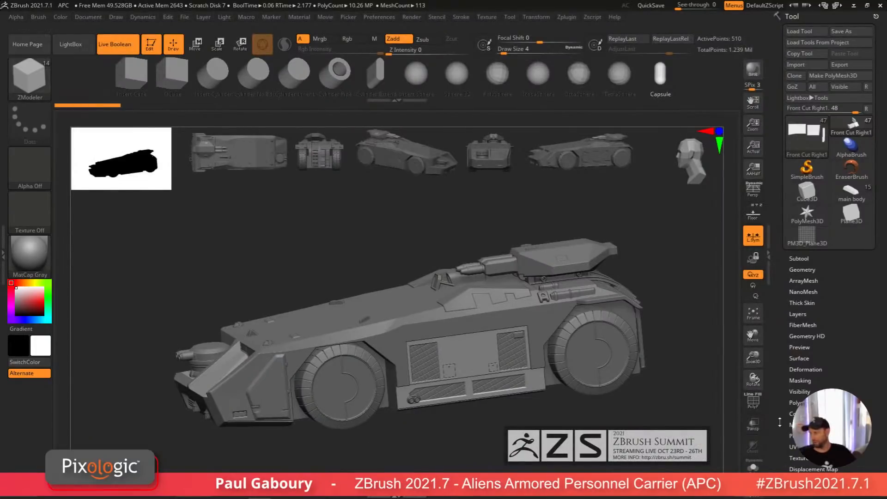
click(753, 467)
mouse_move(480, 397)
alt+right_down()
mouse_move(447, 333)
mouse_move(506, 379)
mouse_move(576, 414)
mouse_move(745, 367)
mouse_move(614, 413)
alt+right_up()
ctrl+right_drag(614, 413, 679, 360)
drag(855, 383, 847, 309)
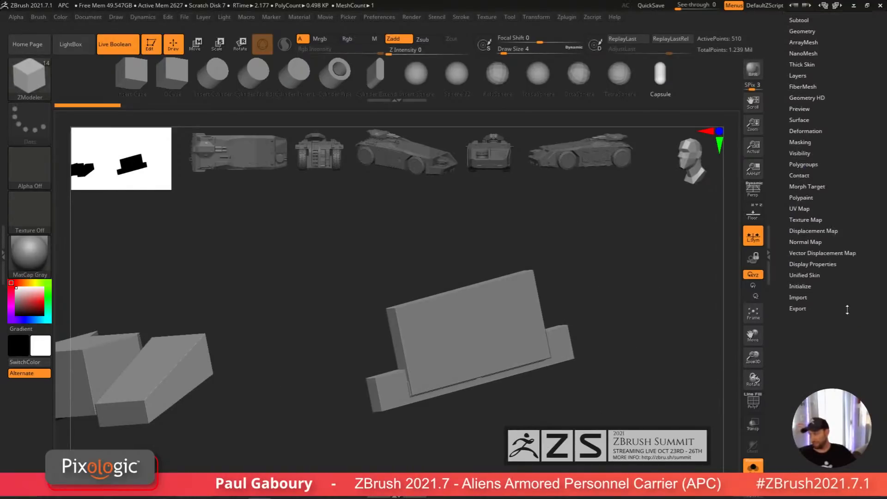
shift+click(818, 264)
drag(866, 436, 864, 314)
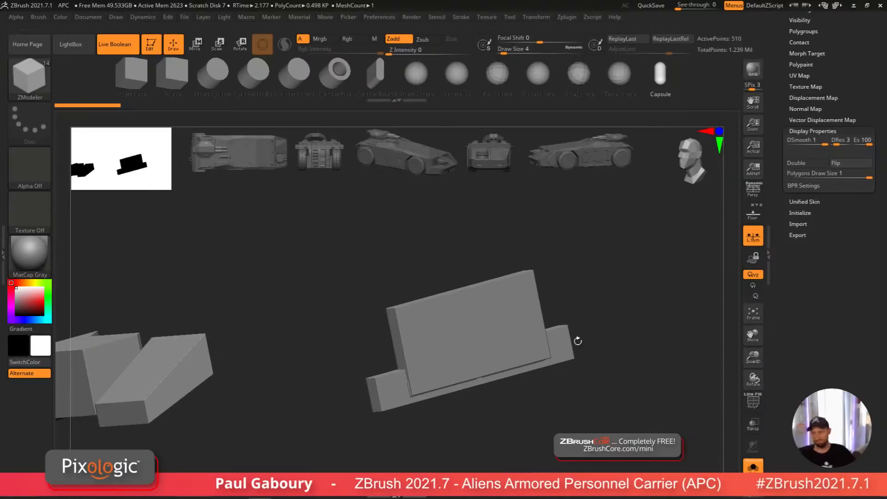
Step: Toggle the Double and Flip display options on and off to inspect the pieces' normals
mouse_move(577, 339)
right_down()
mouse_move(634, 384)
mouse_move(576, 336)
right_up()
drag(654, 392, 606, 368)
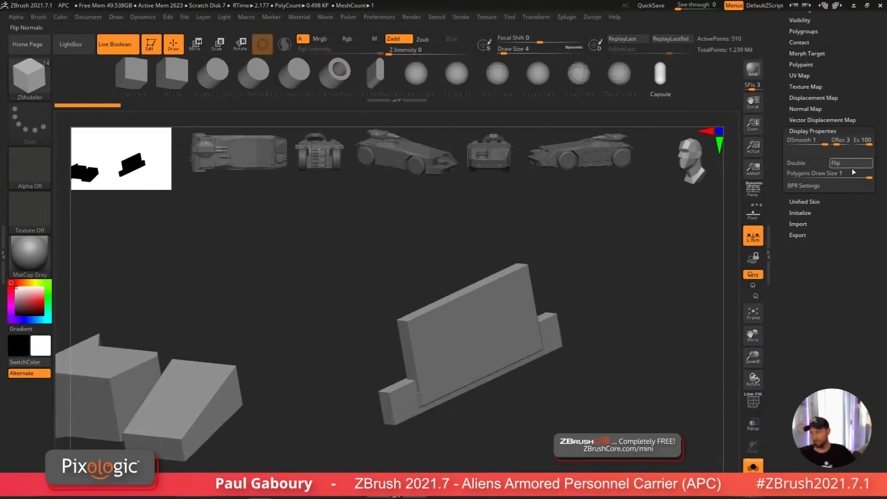
mouse_move(683, 315)
mouse_down()
mouse_move(655, 331)
mouse_move(691, 350)
mouse_move(631, 314)
mouse_move(677, 318)
mouse_move(663, 306)
mouse_move(663, 333)
mouse_move(675, 321)
mouse_move(698, 327)
mouse_move(620, 314)
mouse_move(693, 312)
mouse_up()
click(796, 163)
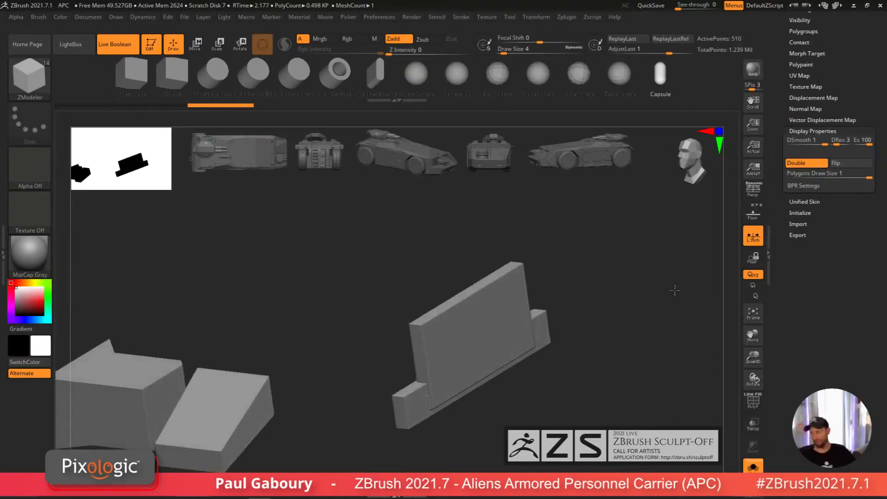
click(795, 162)
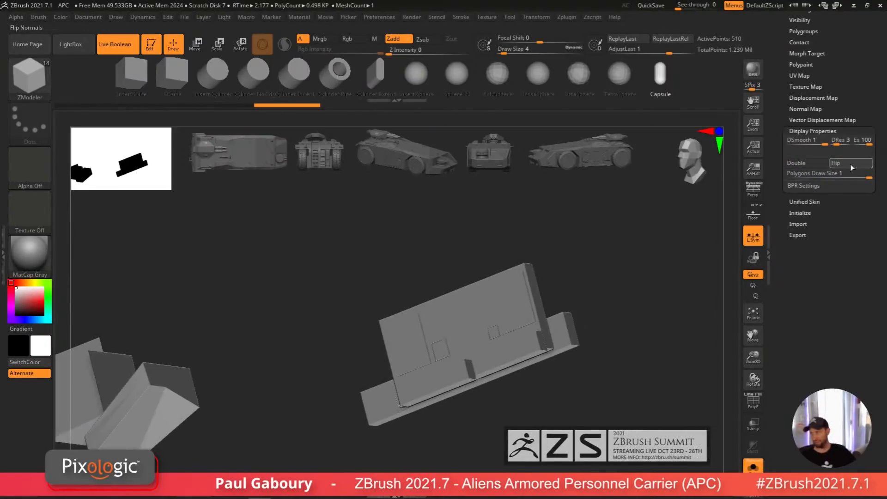
click(850, 164)
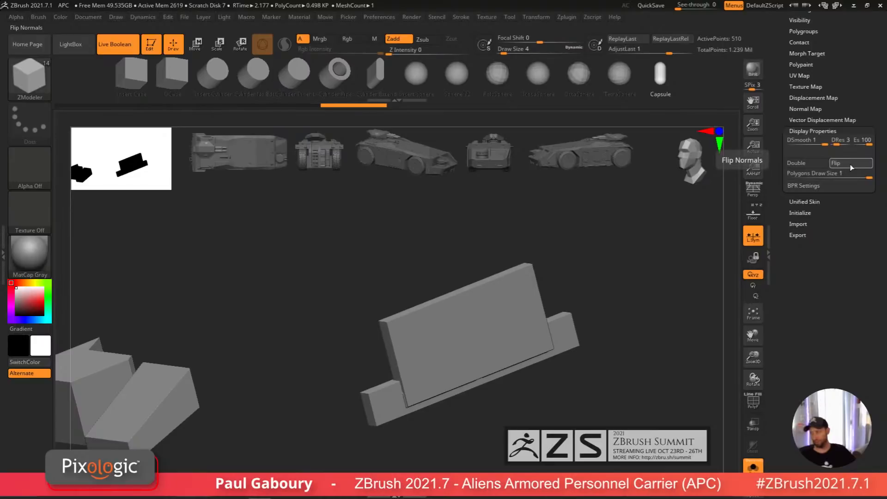
click(849, 164)
Step: Hide all but the angled panel, toggle Flip normals on it, then unhide and frame all pieces
mouse_move(668, 461)
ctrl+shift+mouse_down()
mouse_move(321, 313)
mouse_move(311, 219)
ctrl+shift+mouse_up()
click(858, 163)
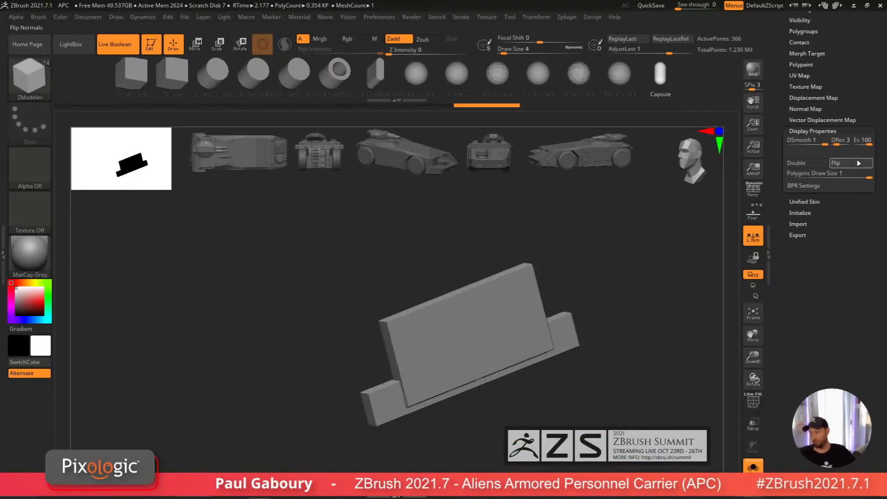
ctrl+shift+click(601, 290)
key(f)
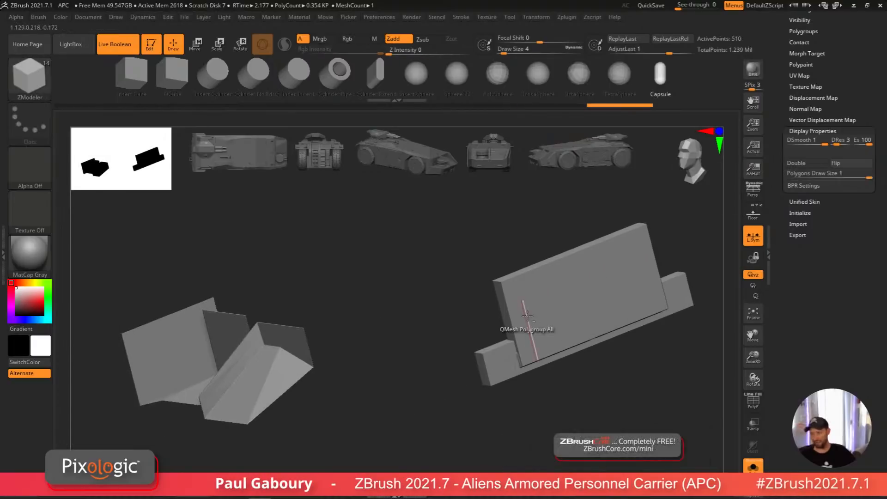
drag(291, 396, 274, 400)
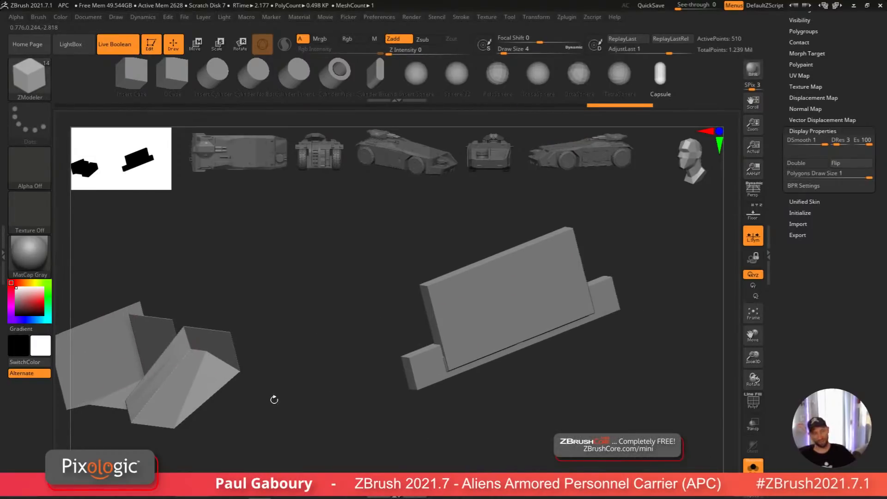
mouse_move(409, 363)
ctrl+right_down()
mouse_move(423, 349)
mouse_move(389, 344)
ctrl+right_up()
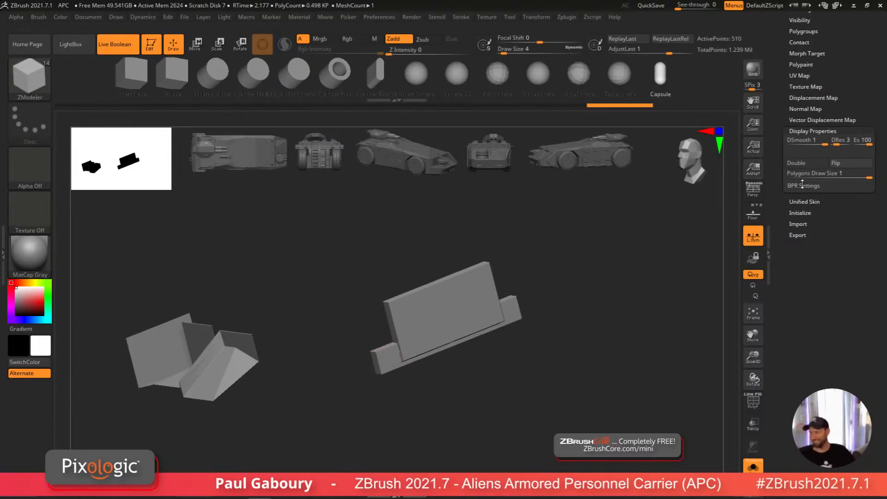
ctrl+shift+drag(574, 404, 306, 213)
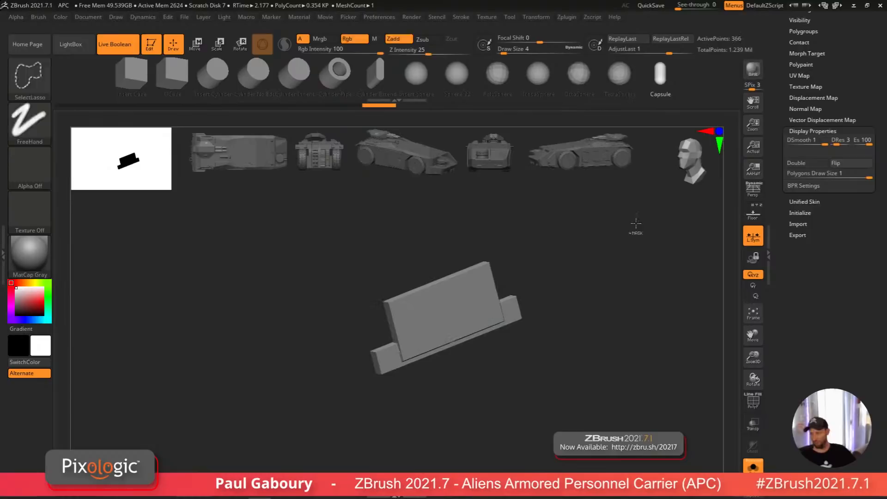
click(842, 165)
ctrl+shift+click(646, 318)
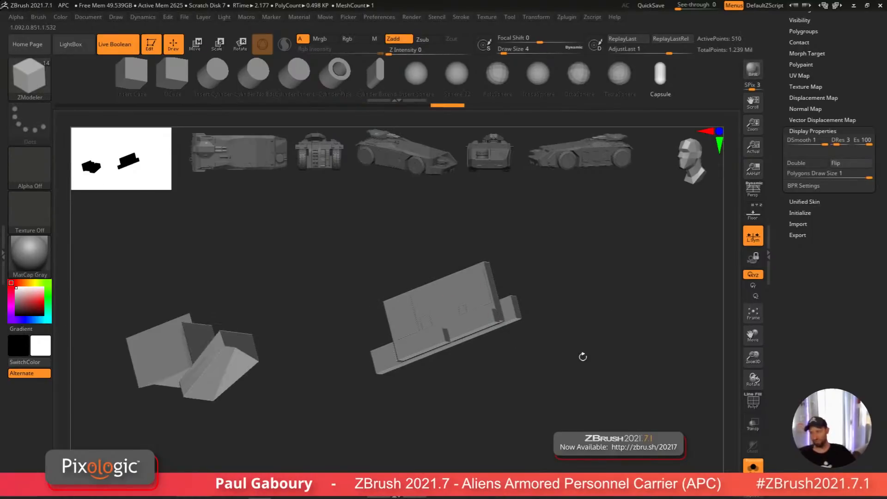
Step: Enable Double-sided display for the pieces and switch back to the main APC body tool
click(850, 166)
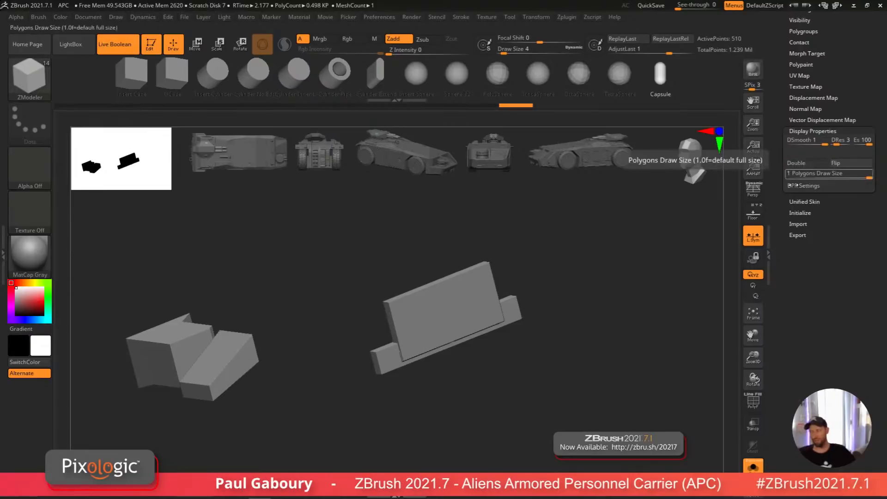
click(799, 165)
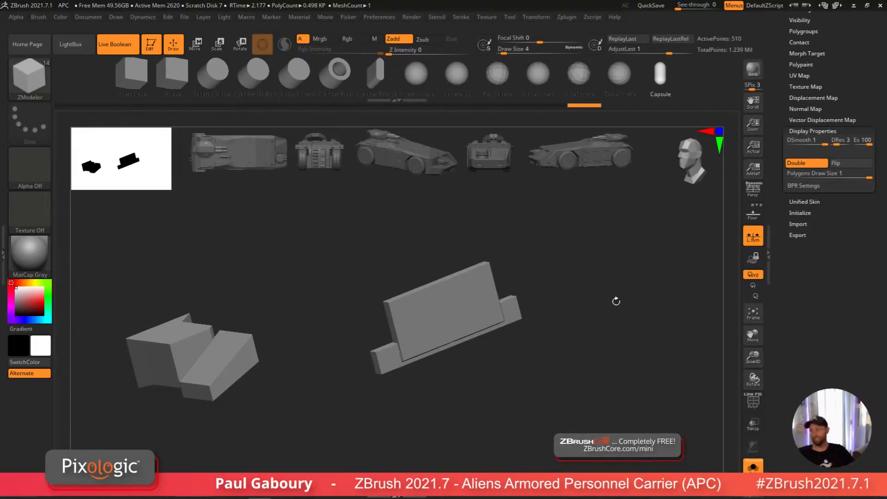
scroll(879, 249, up, 10)
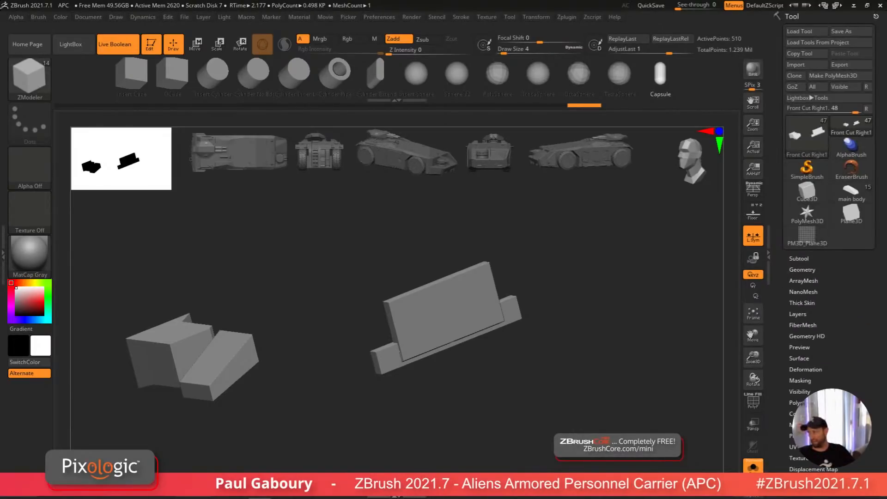
click(851, 193)
click(851, 125)
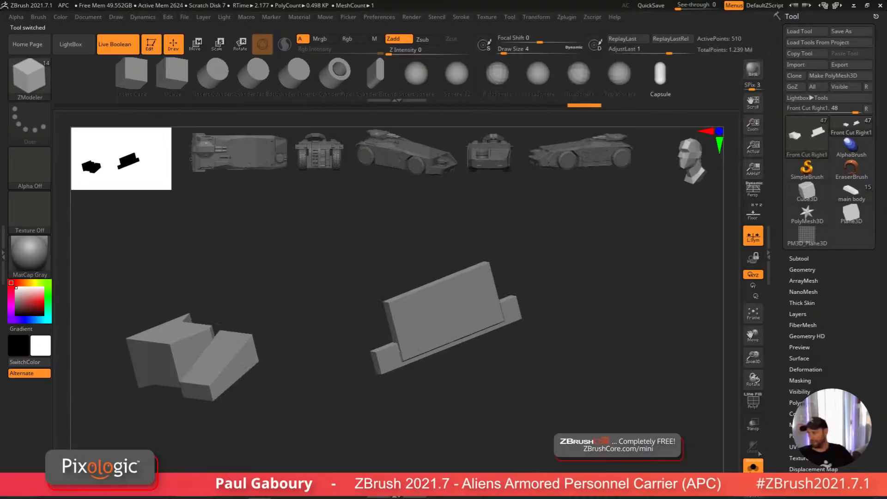
Step: Orbit and zoom around the APC body to review the detailing
drag(567, 386, 610, 346)
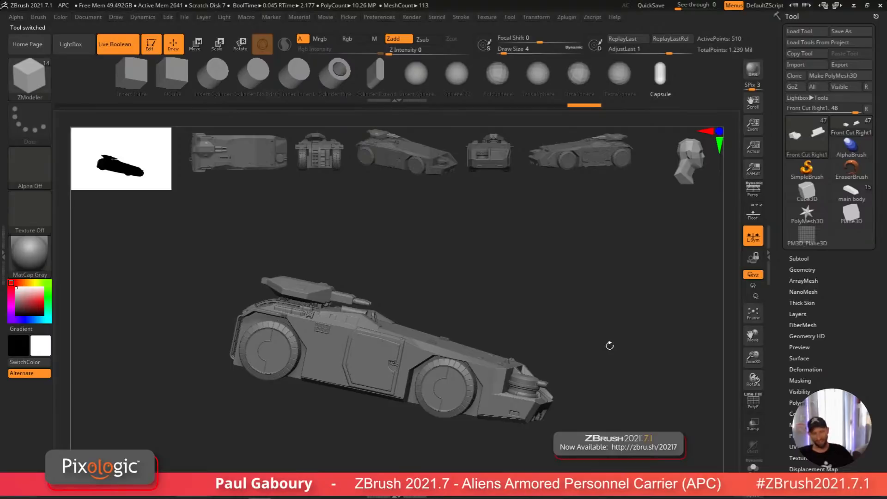
drag(653, 378, 567, 391)
alt+right_drag(567, 391, 481, 381)
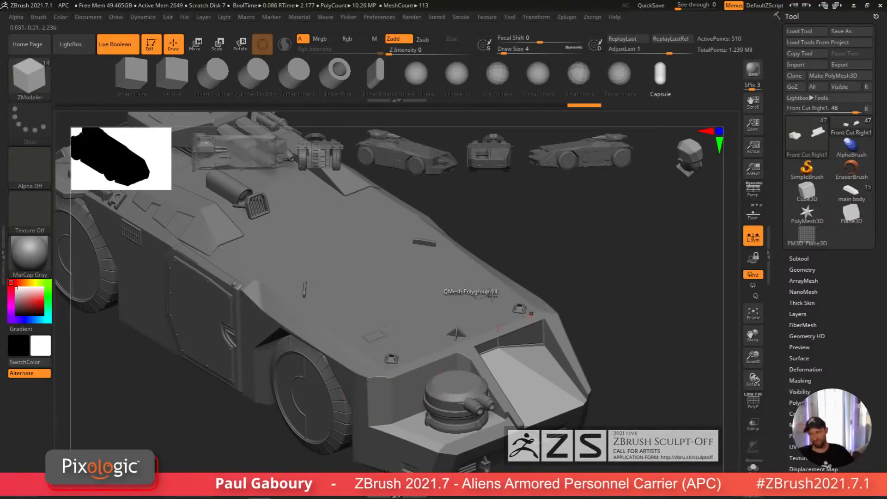
ctrl+right_drag(622, 384, 585, 355)
drag(586, 356, 656, 339)
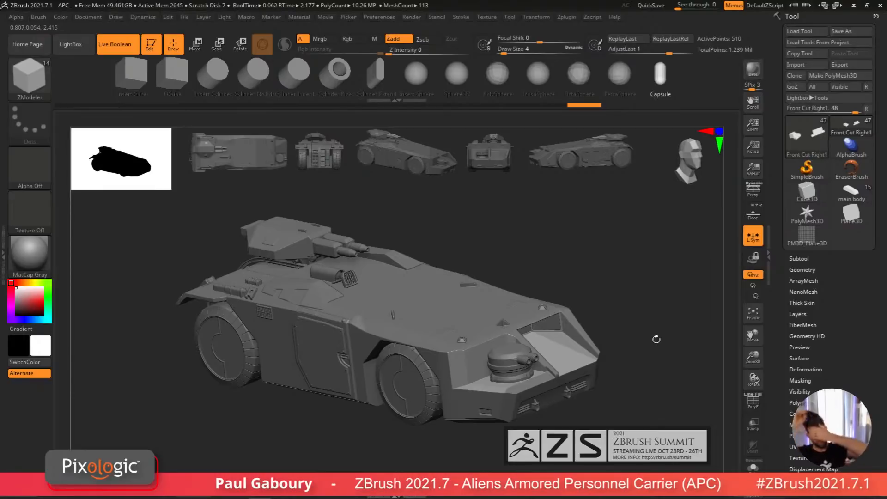